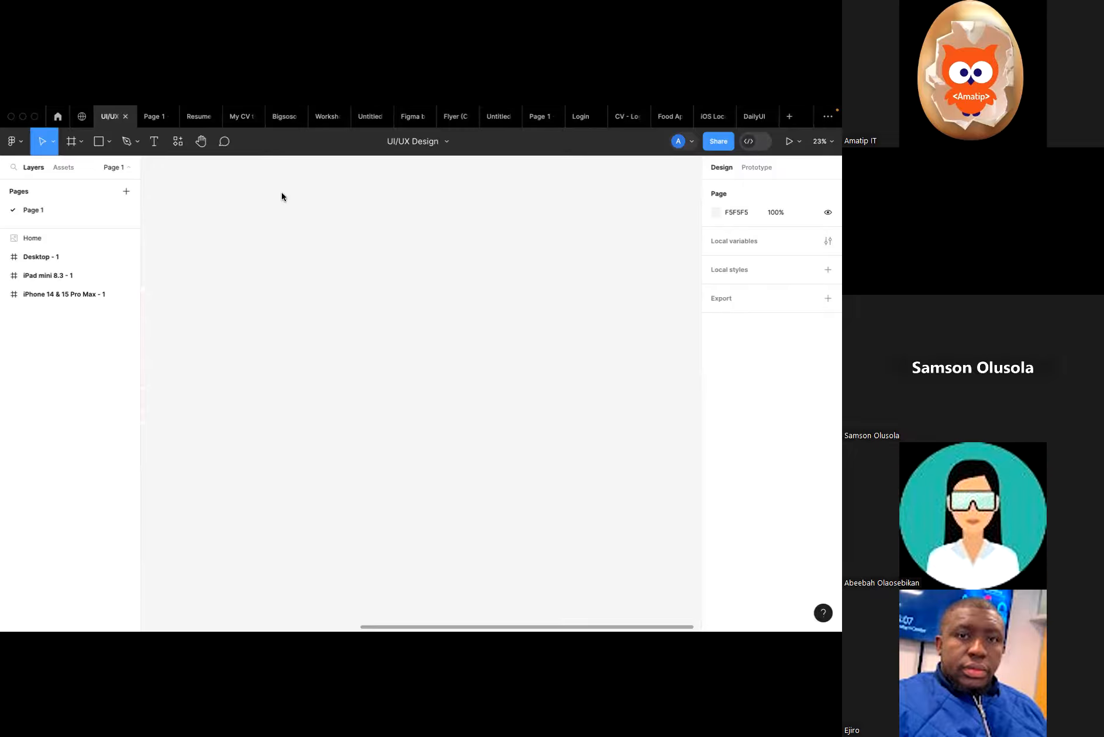
# Switch to Google Chrome, open pexels.com and return the browser to a windowed view beside the design file.
pyautogui.moveTo(320, 629)
pyautogui.click(31, 127)
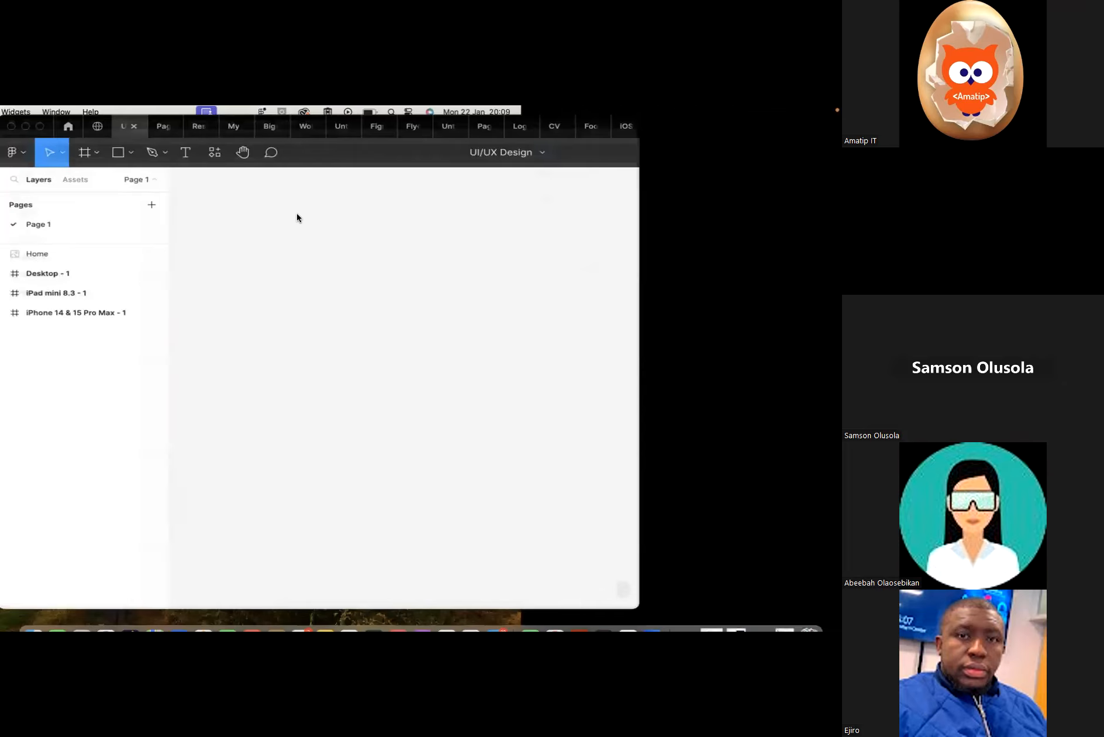
pyautogui.click(630, 223)
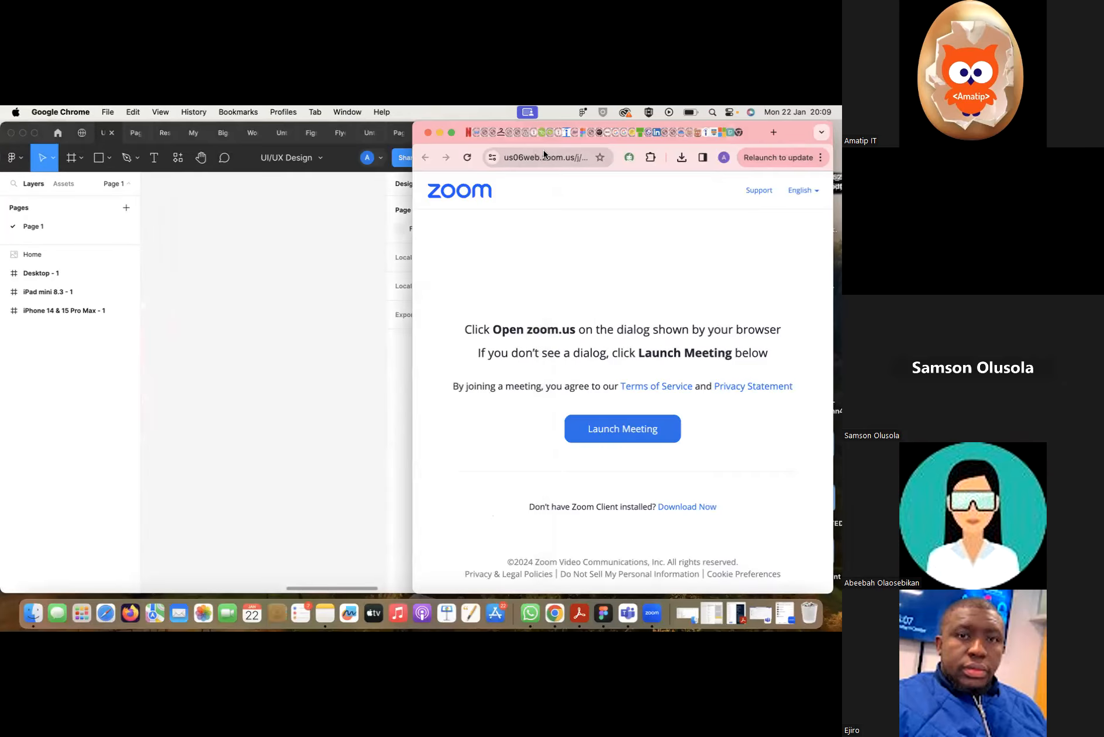
pyautogui.click(450, 133)
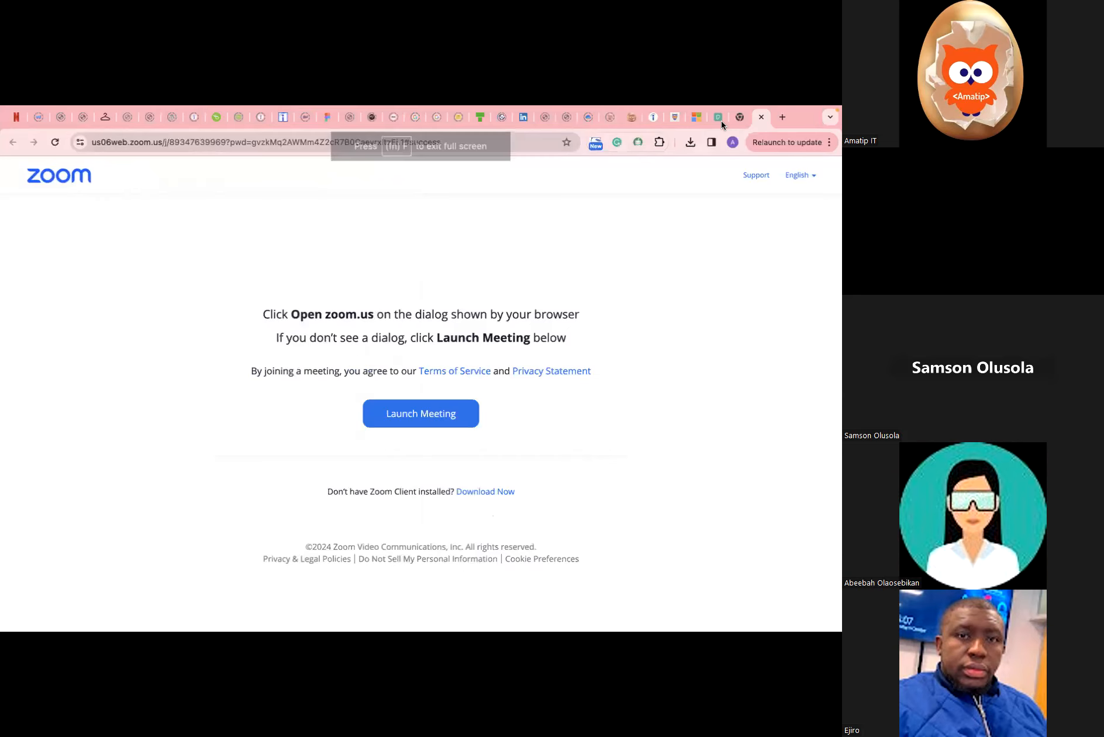
pyautogui.click(721, 121)
pyautogui.write('pexels.com')
pyautogui.press('Return')
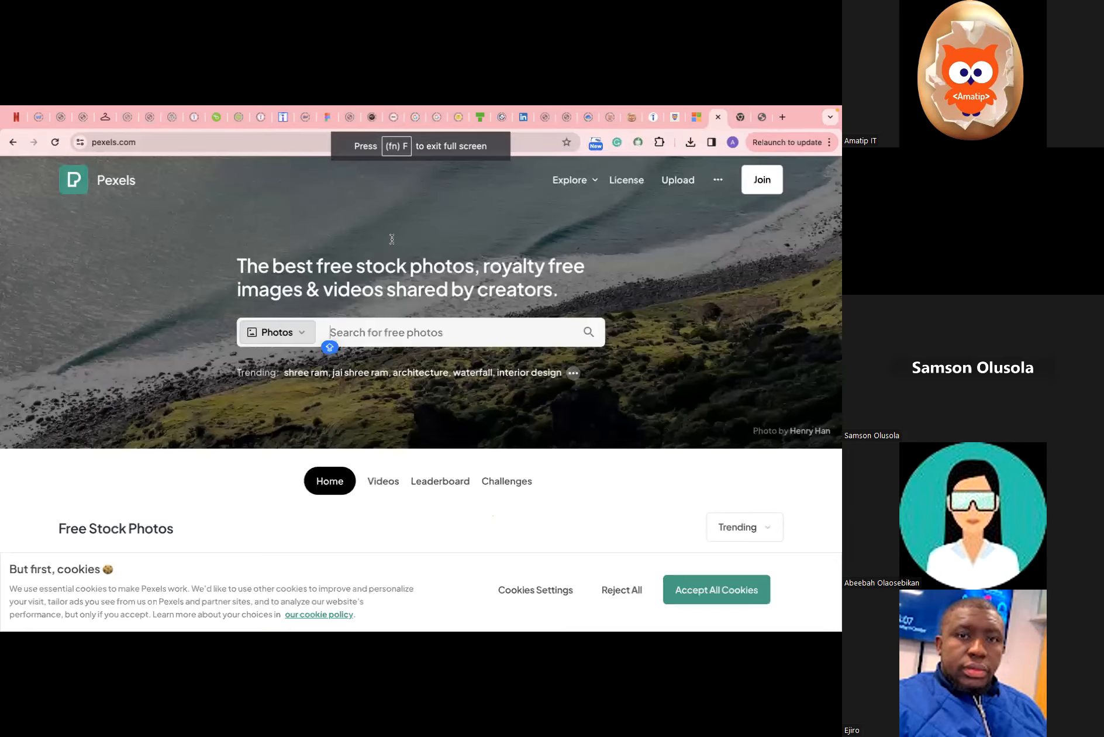
pyautogui.click(139, 144)
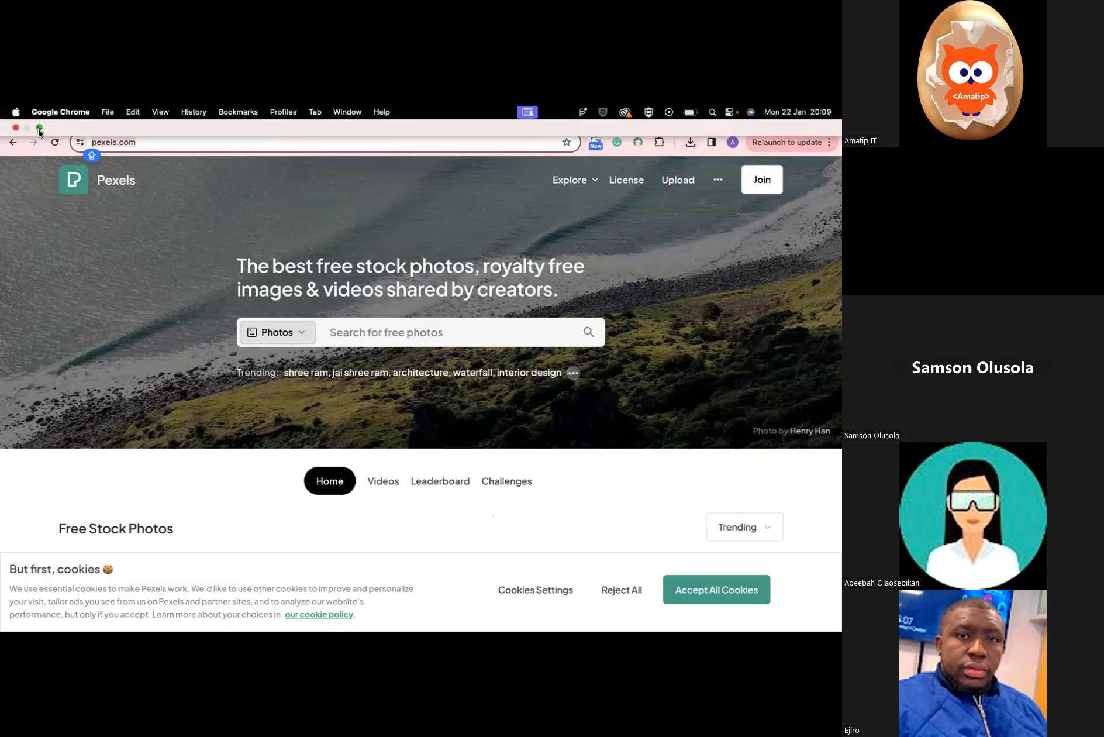
pyautogui.click(39, 127)
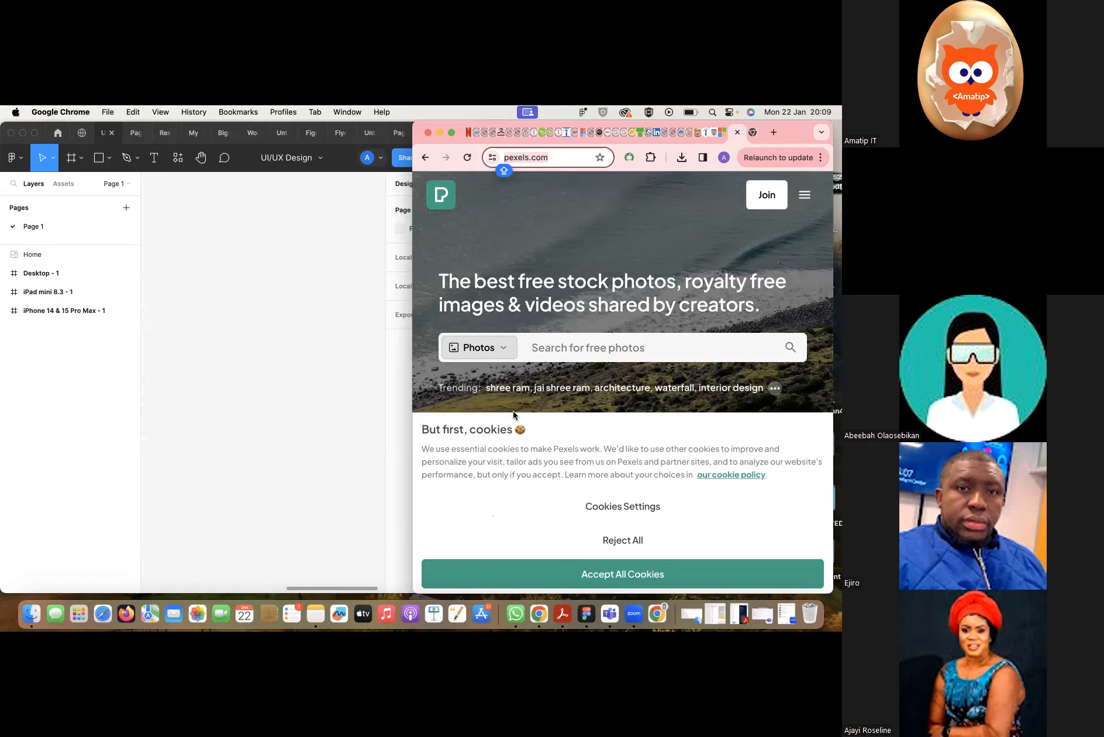
# Show the Pexels page in full screen and rerun the recent photo search "A Man With A Laptop".
pyautogui.click(272, 373)
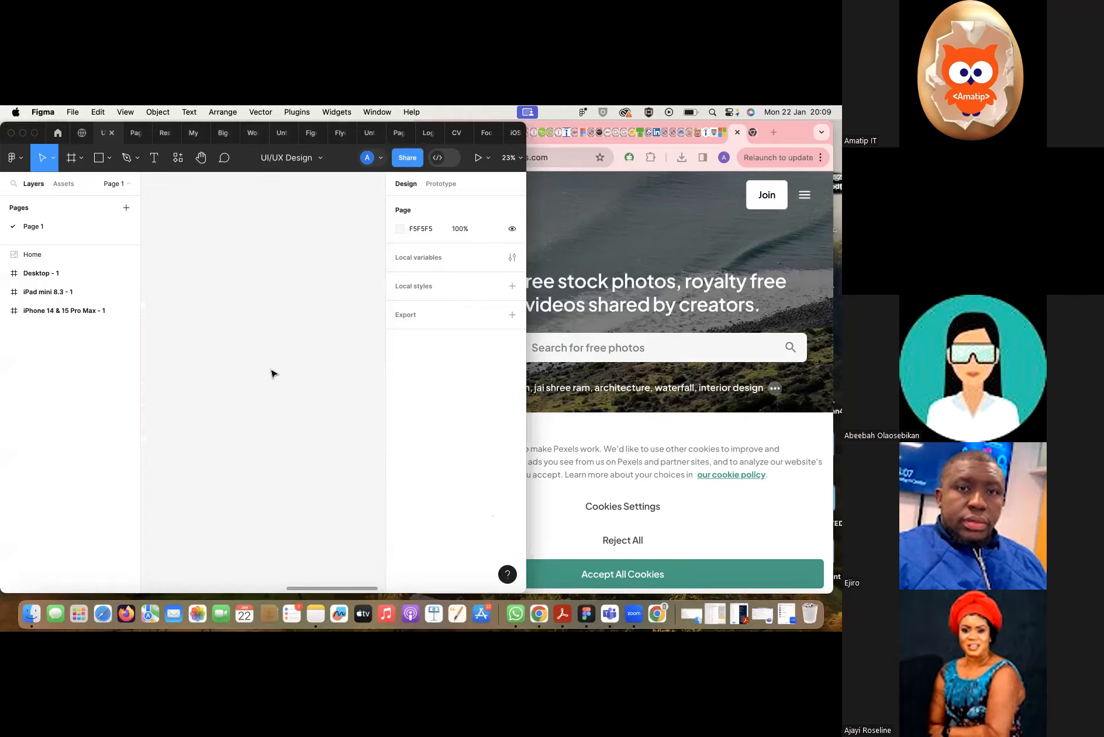
pyautogui.click(621, 348)
pyautogui.click(621, 348)
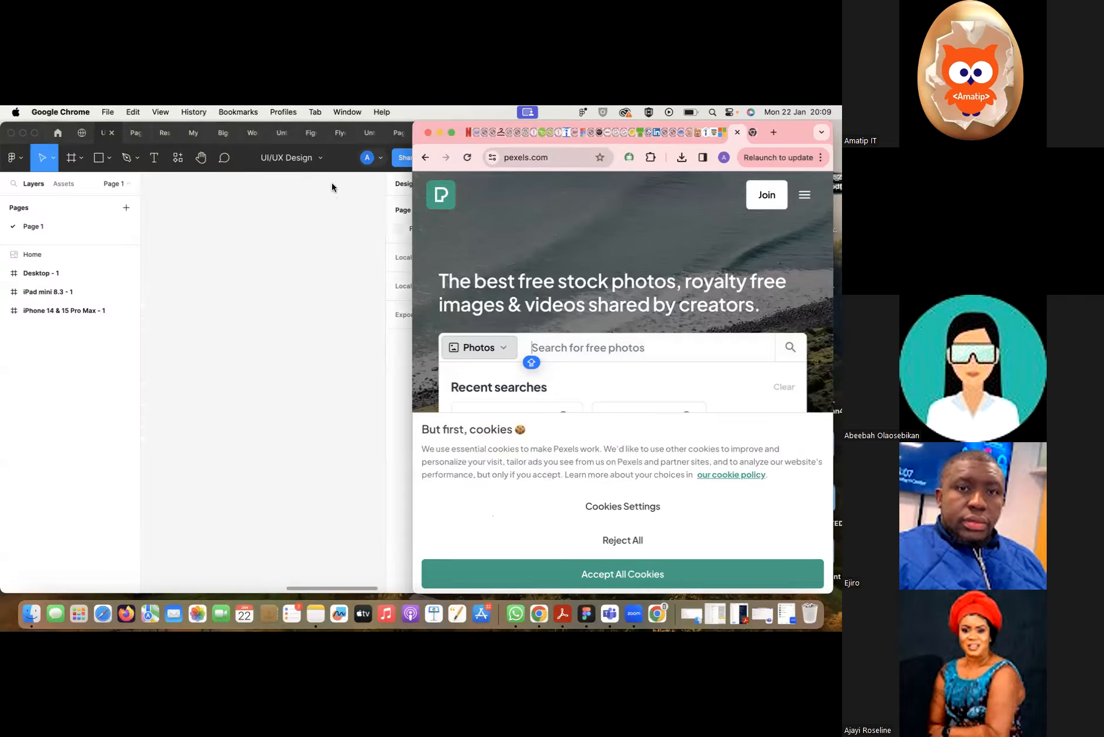
pyautogui.click(450, 134)
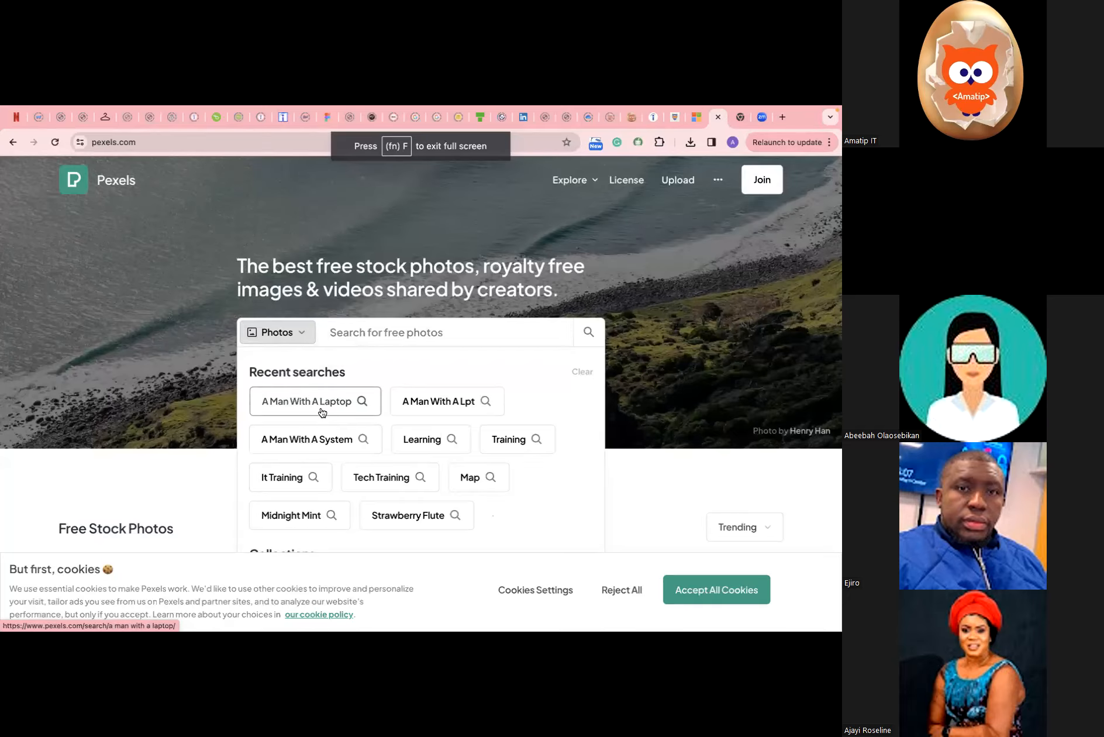
pyautogui.click(321, 413)
# Browse the "a man with a laptop" photo results for a suitable image.
pyautogui.scroll(-4, 321, 413)
pyautogui.scroll(-10, 322, 413)
pyautogui.scroll(-7, 321, 412)
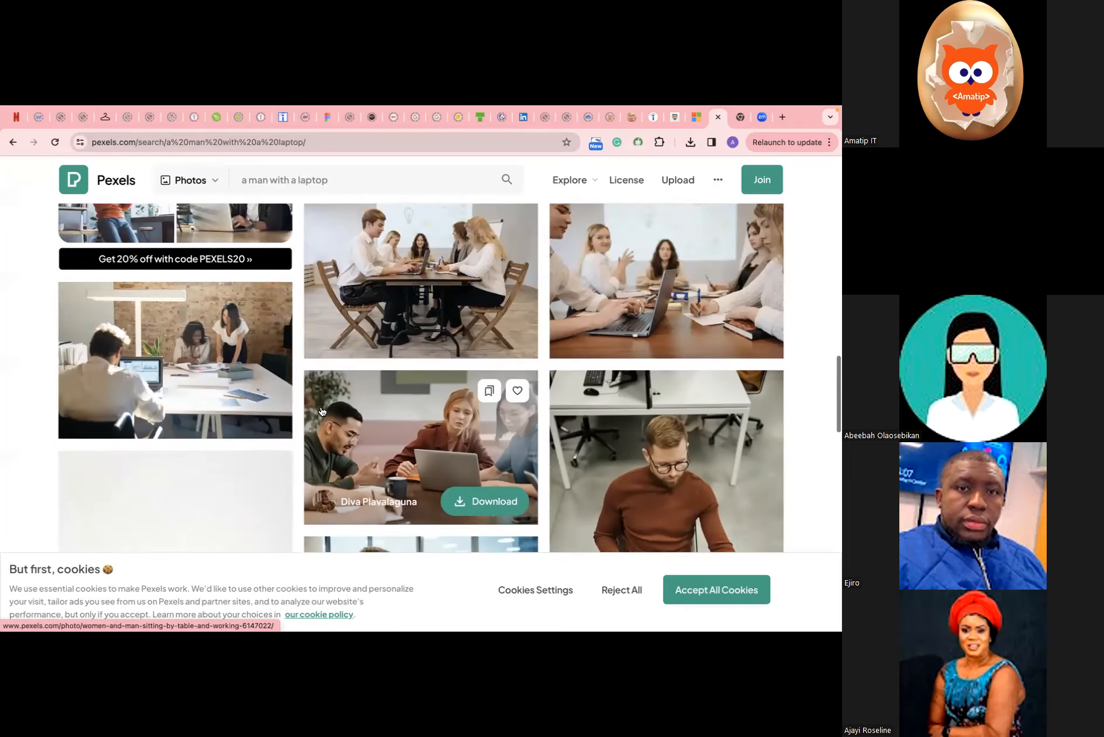
pyautogui.scroll(-8, 321, 412)
pyautogui.scroll(-5, 321, 412)
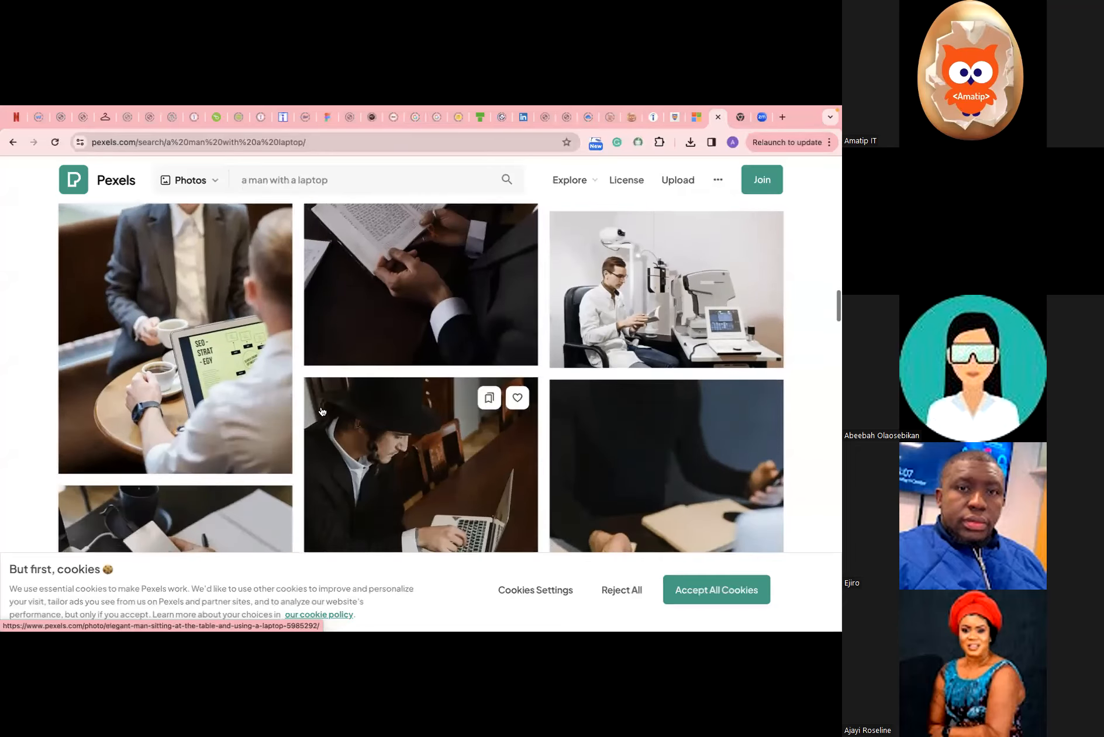
pyautogui.scroll(-6, 321, 412)
pyautogui.scroll(-8, 321, 411)
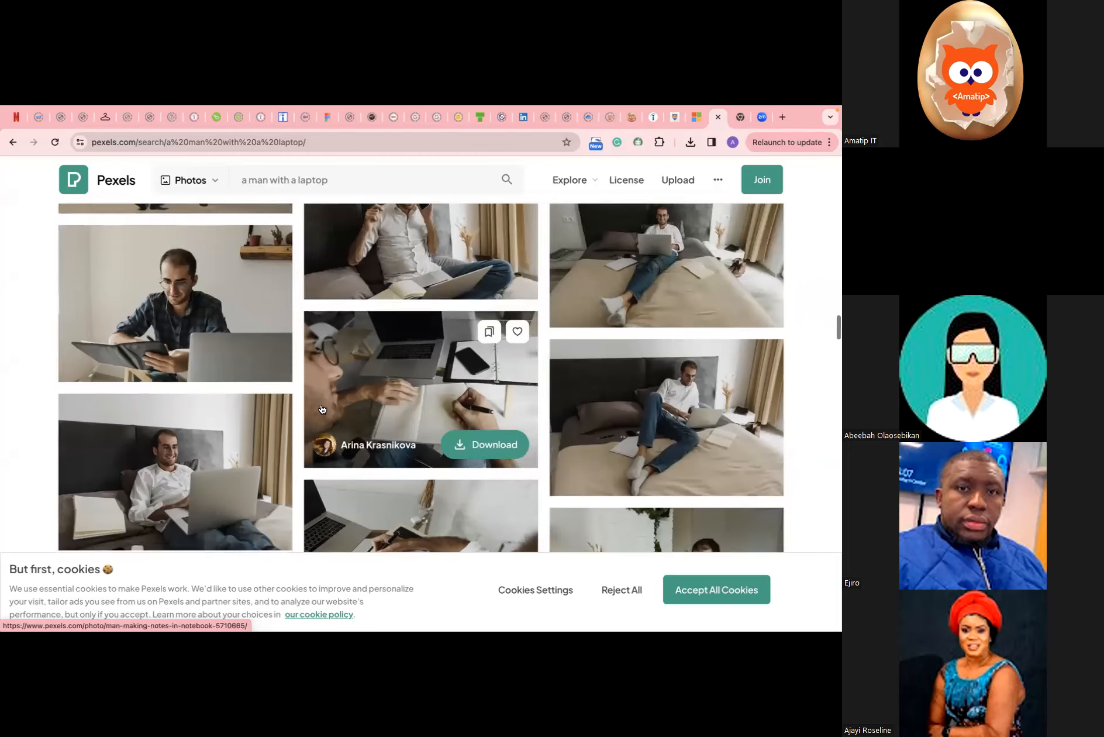
pyautogui.scroll(-8, 321, 411)
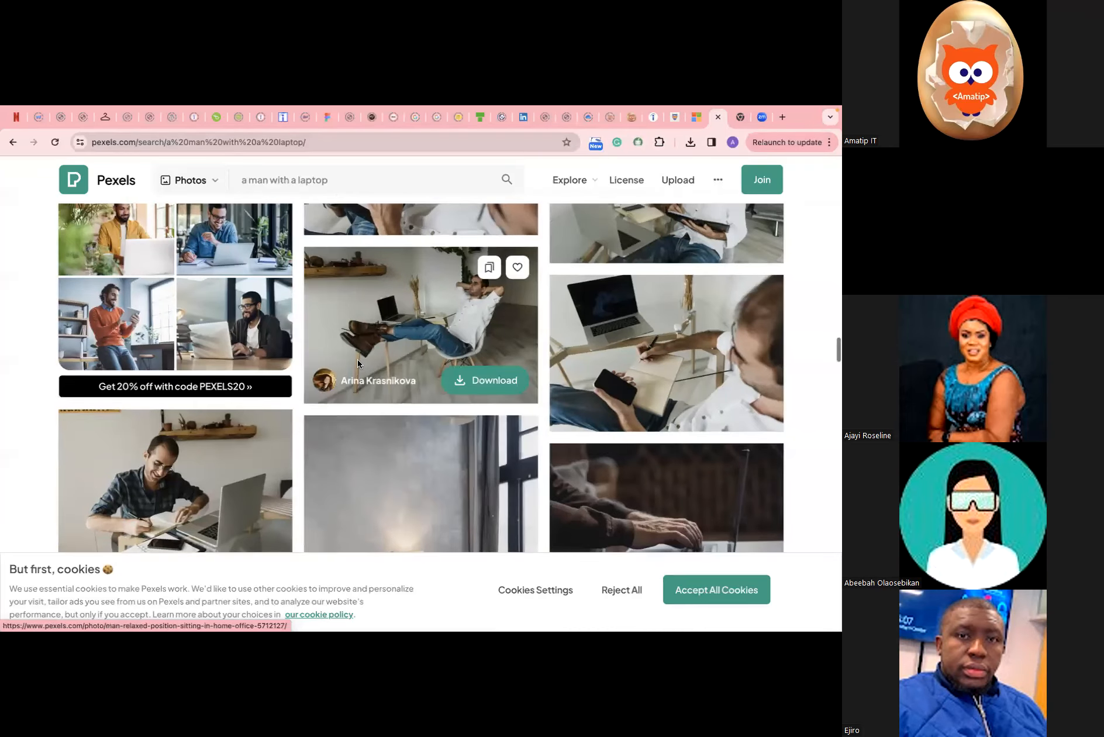
pyautogui.scroll(1, 357, 363)
pyautogui.scroll(8, 357, 360)
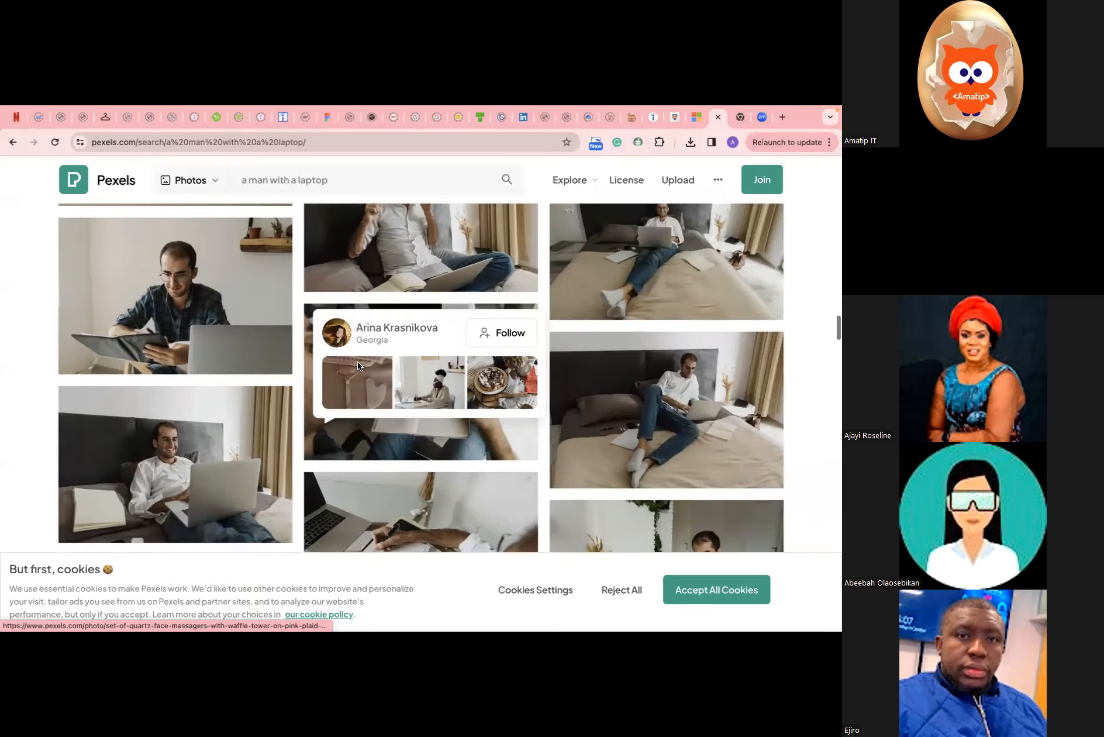
pyautogui.scroll(6, 357, 361)
pyautogui.scroll(-10, 358, 361)
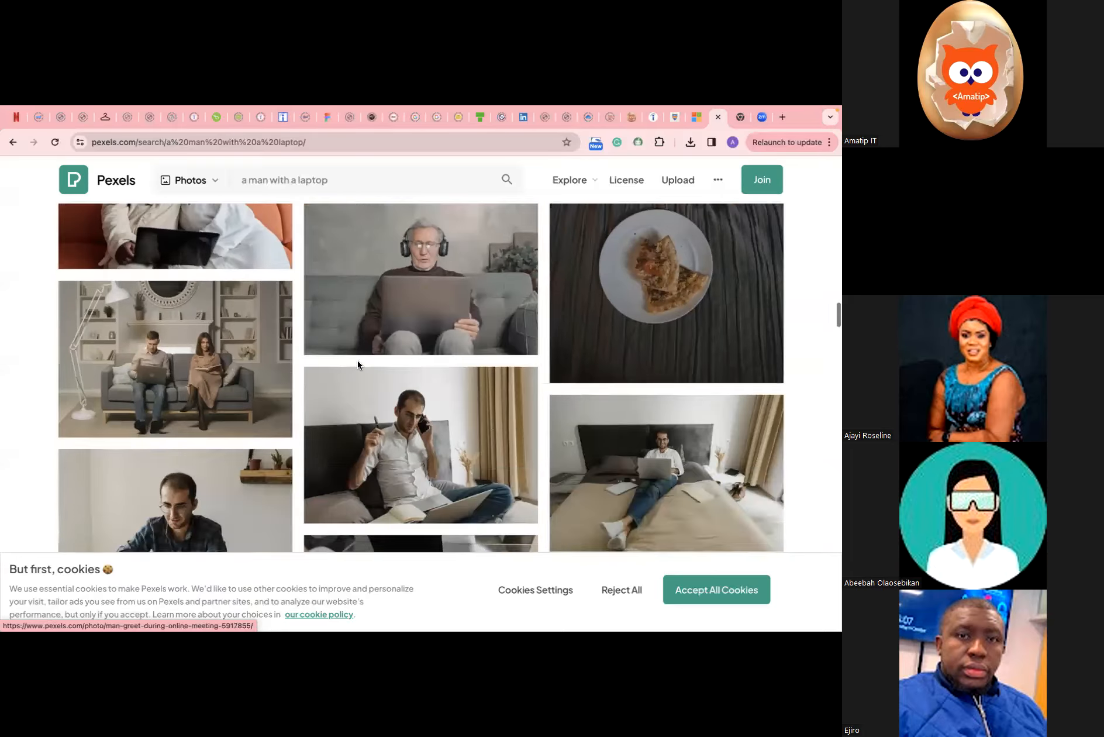
pyautogui.scroll(-10, 358, 360)
pyautogui.hscroll(-5, 360, 323)
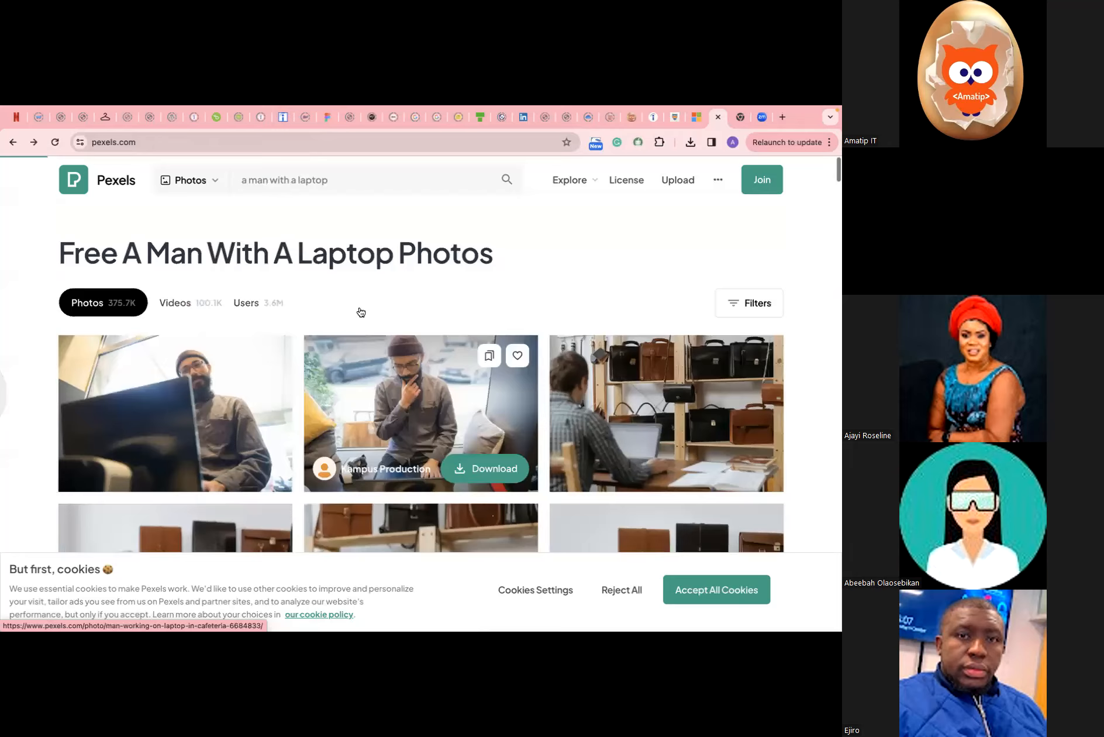
pyautogui.hscroll(5, 327, 351)
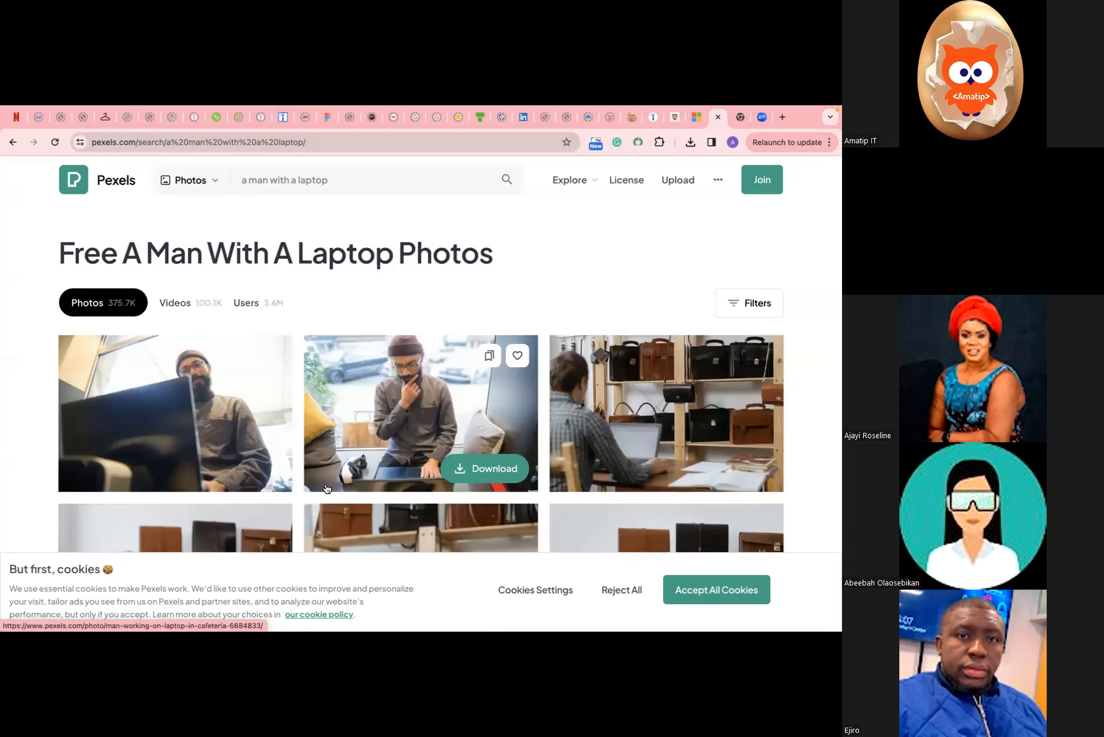
pyautogui.scroll(-15, 402, 469)
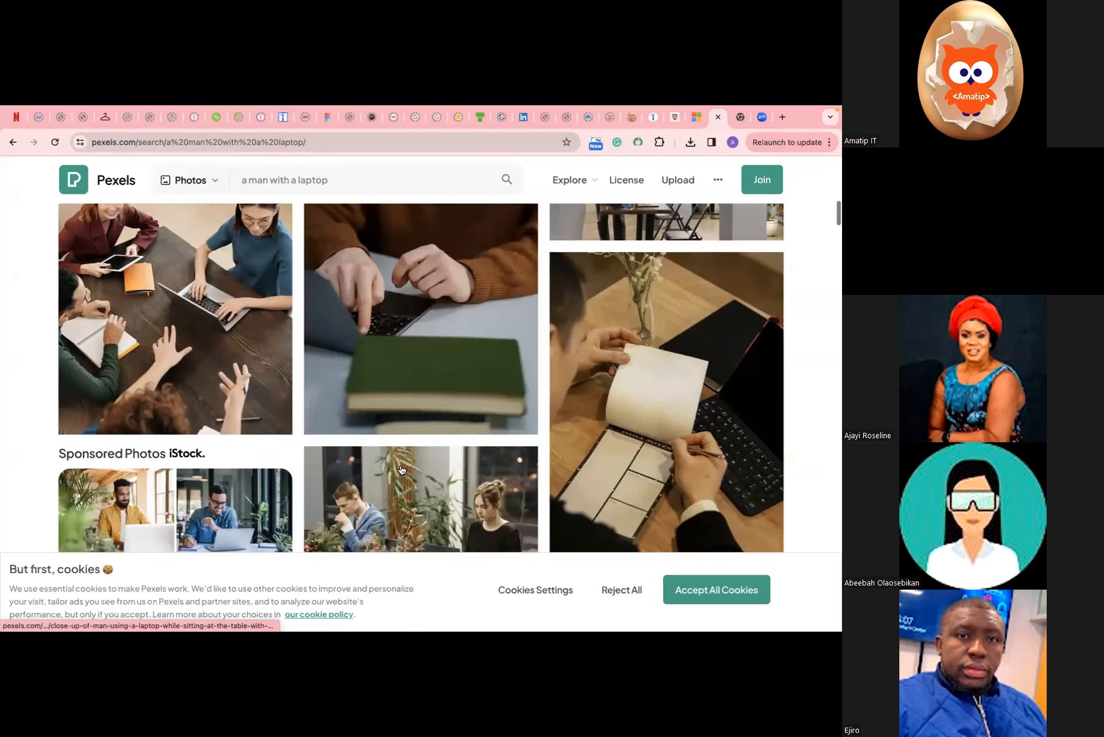
pyautogui.scroll(-5, 401, 470)
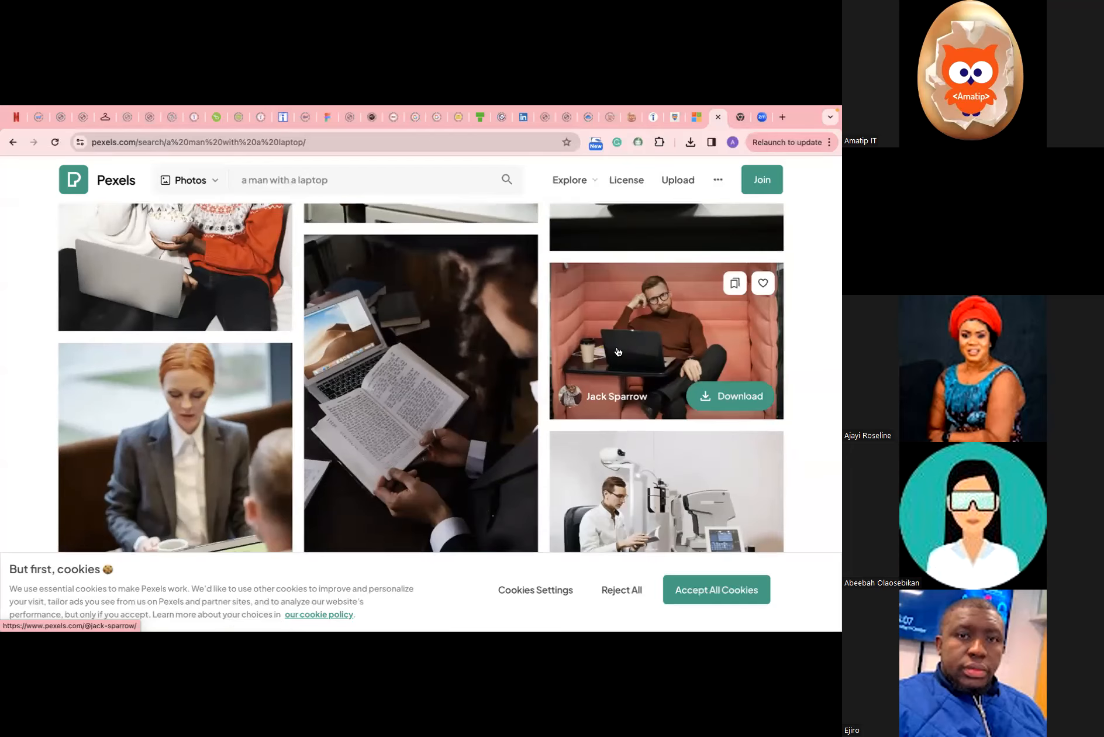
# Open the photo of the man sitting in a pink working booth with a laptop and download it.
pyautogui.click(585, 377)
pyautogui.click(380, 362)
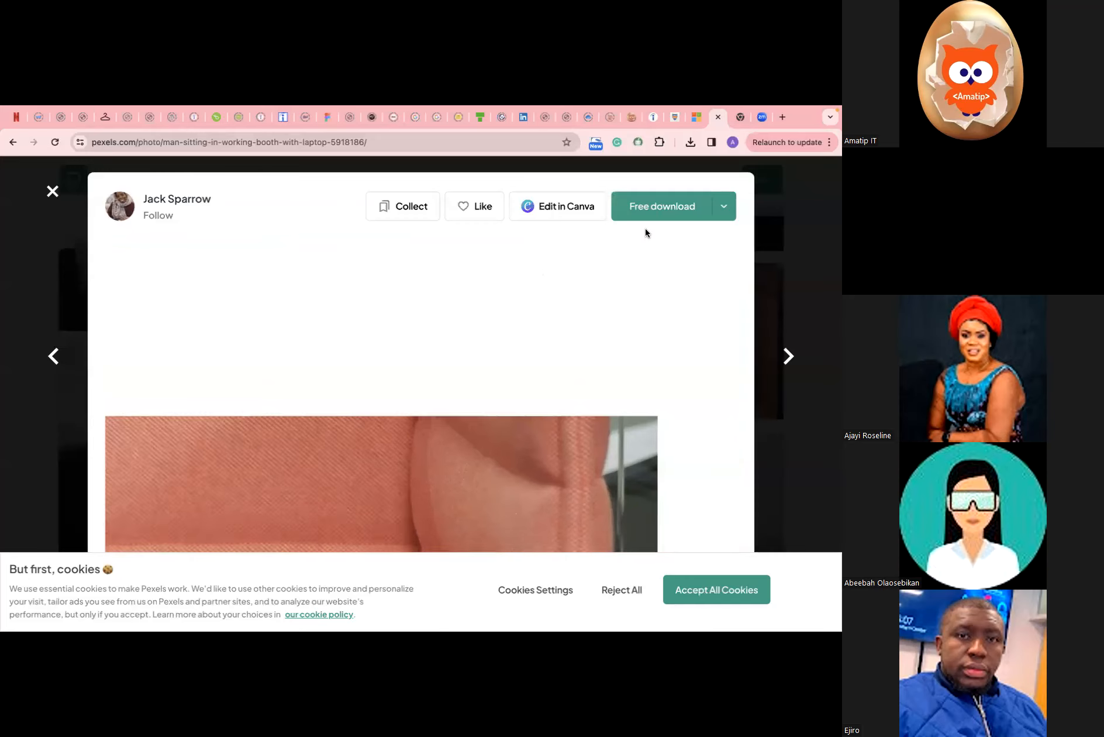
pyautogui.click(651, 208)
pyautogui.click(636, 283)
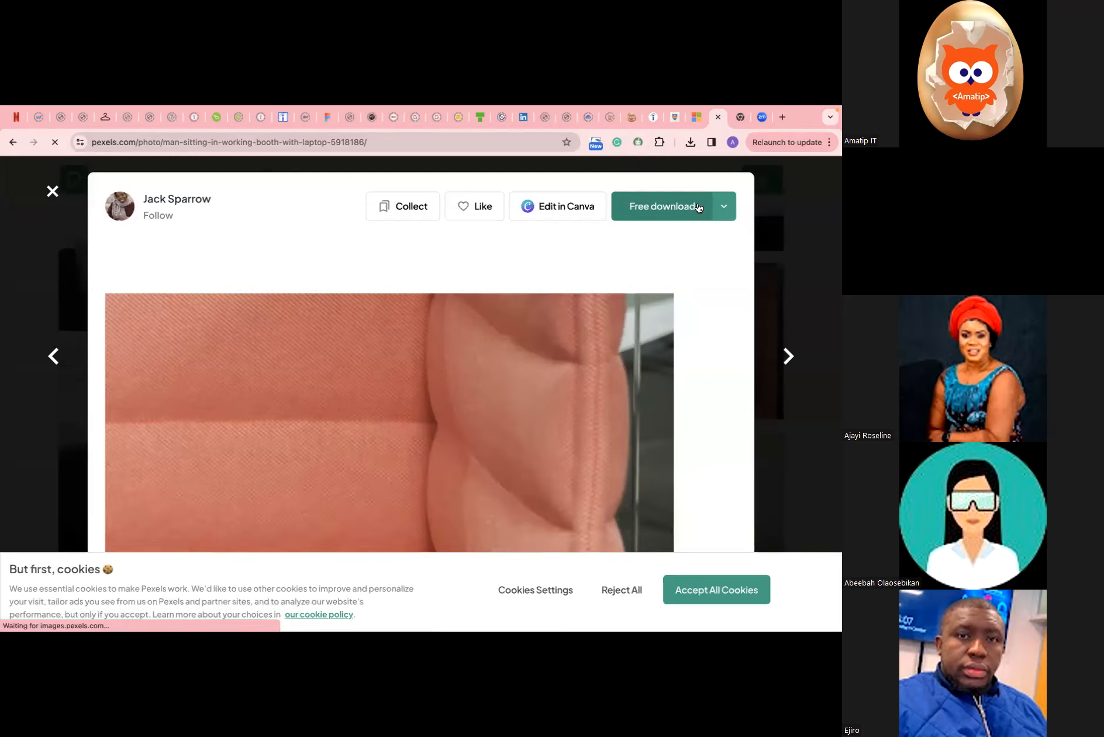
# Switch back to the UI/UX Design file in Figma and show it in full screen.
pyautogui.click(36, 121)
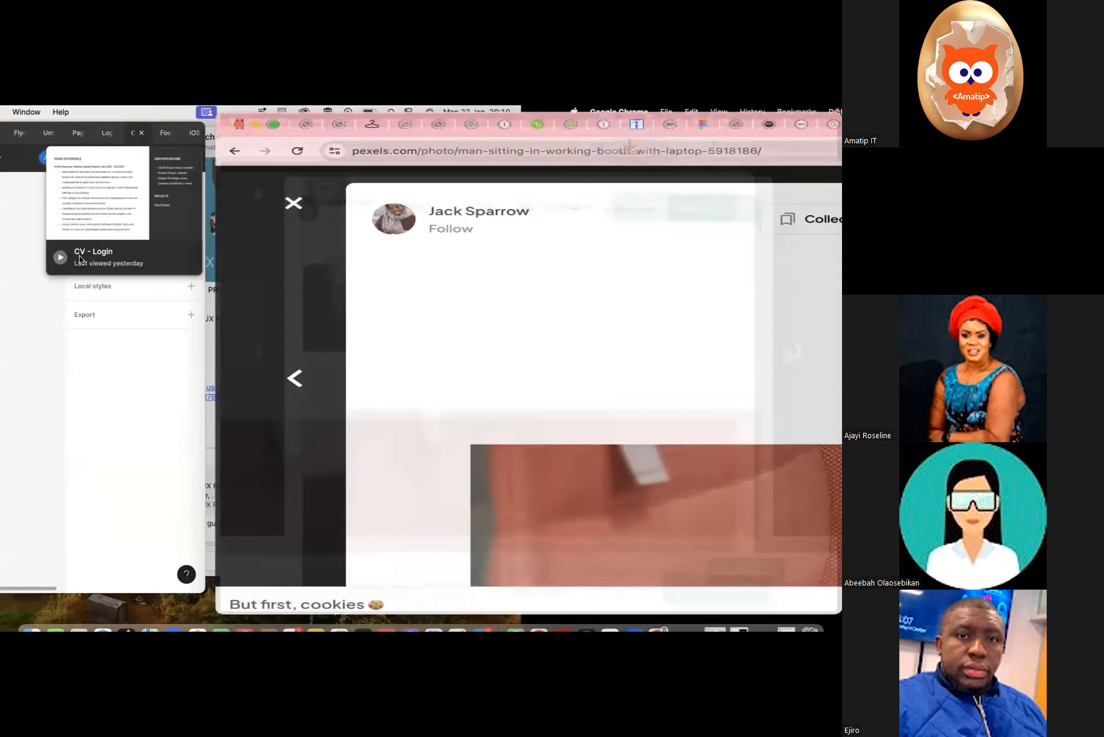
pyautogui.click(210, 310)
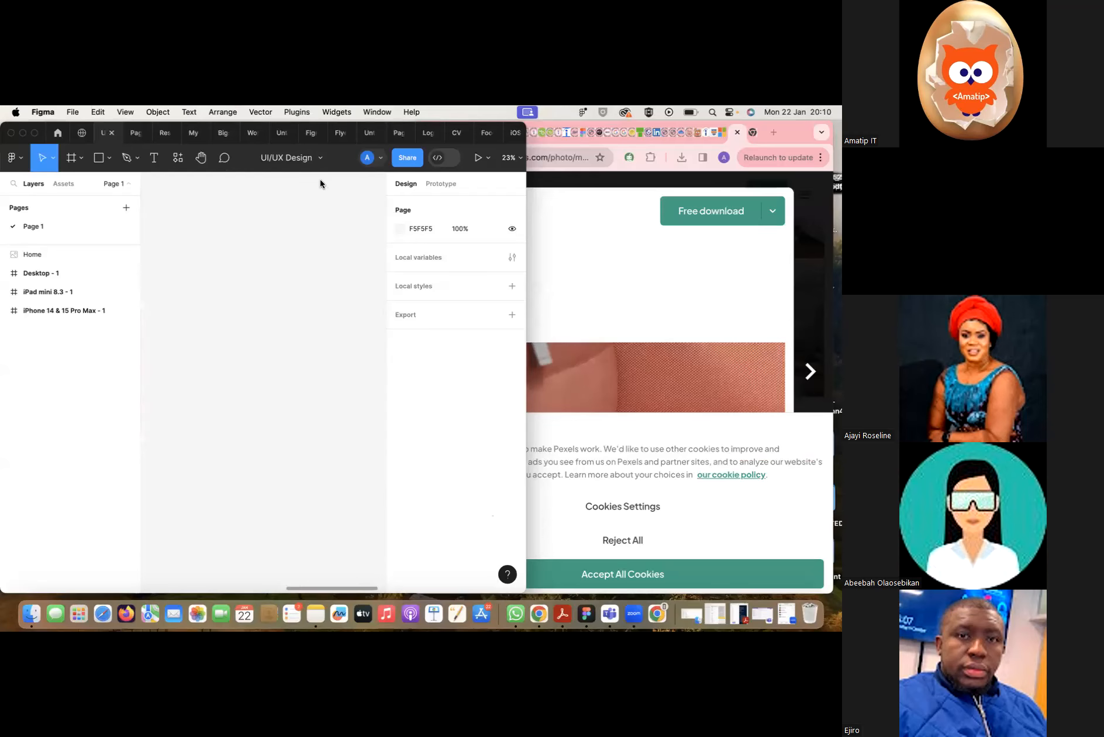
pyautogui.click(34, 133)
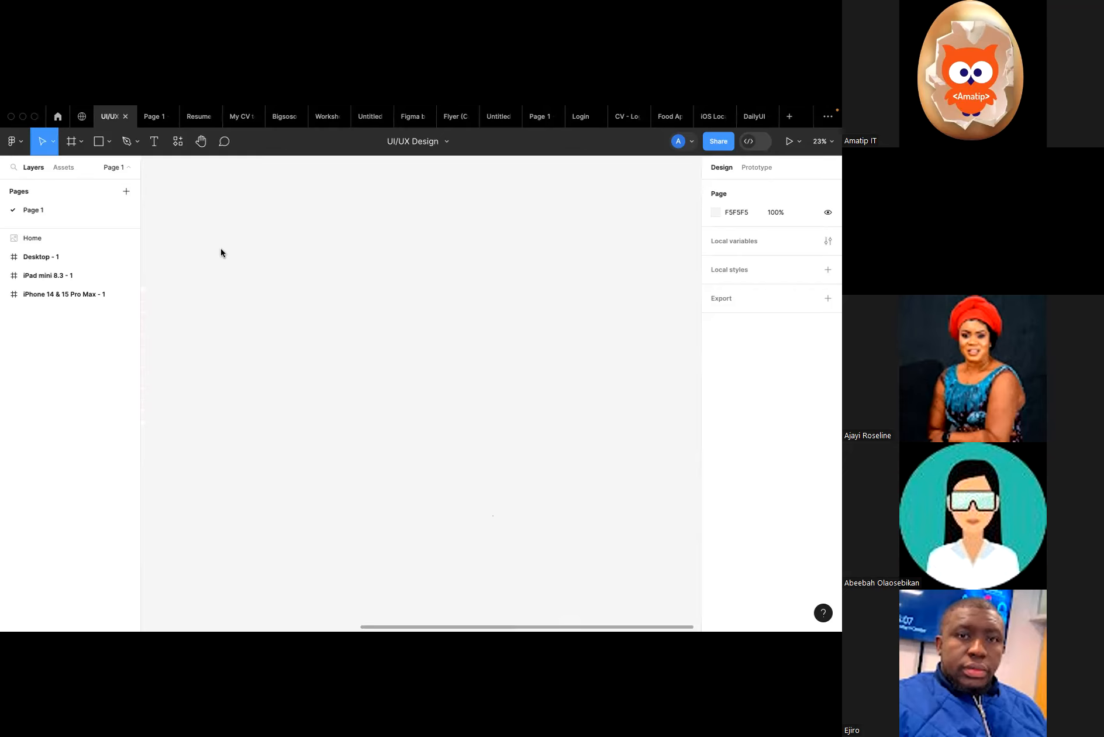
pyautogui.click(110, 143)
pyautogui.click(94, 255)
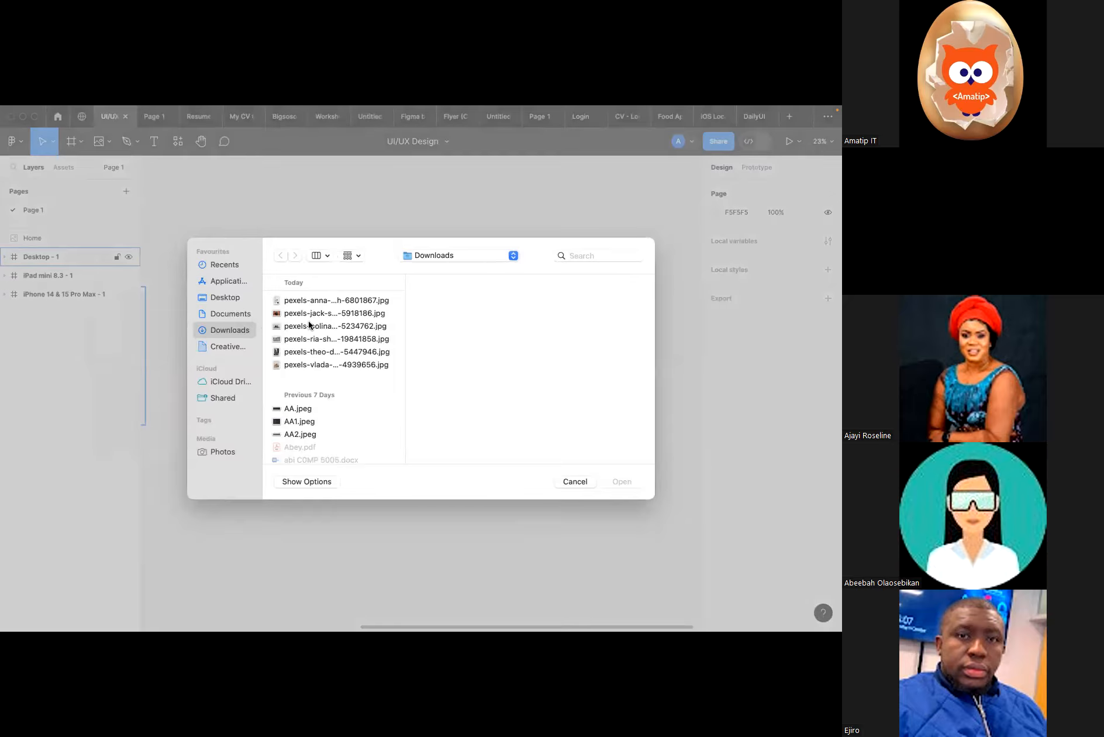
pyautogui.click(575, 482)
# Add a new page to the design file, keeping the default name Page 2.
pyautogui.hscroll(-5, 370, 430)
pyautogui.hscroll(-5, 369, 430)
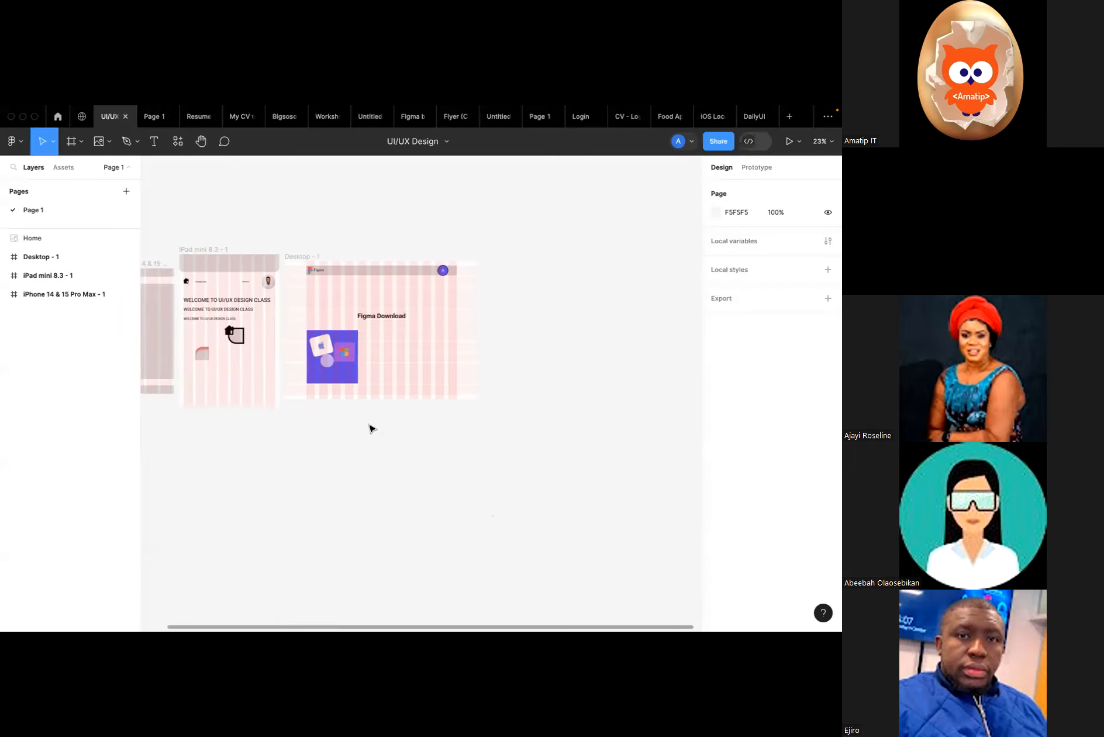
pyautogui.click(126, 191)
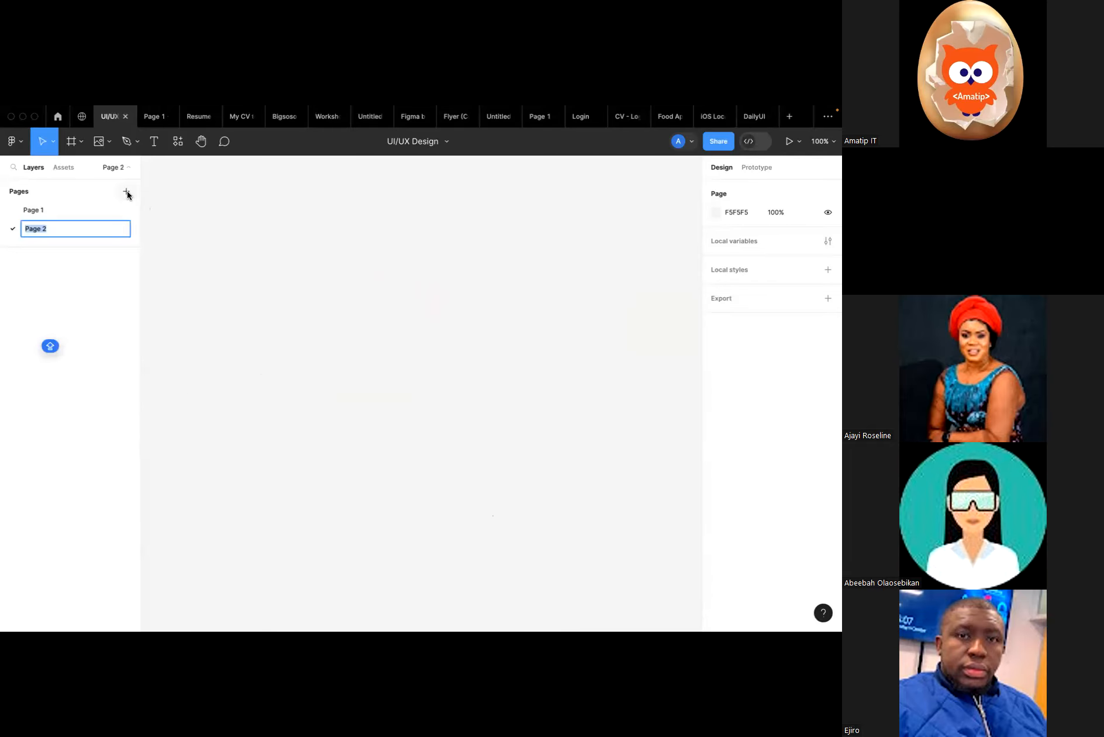
pyautogui.press('Return')
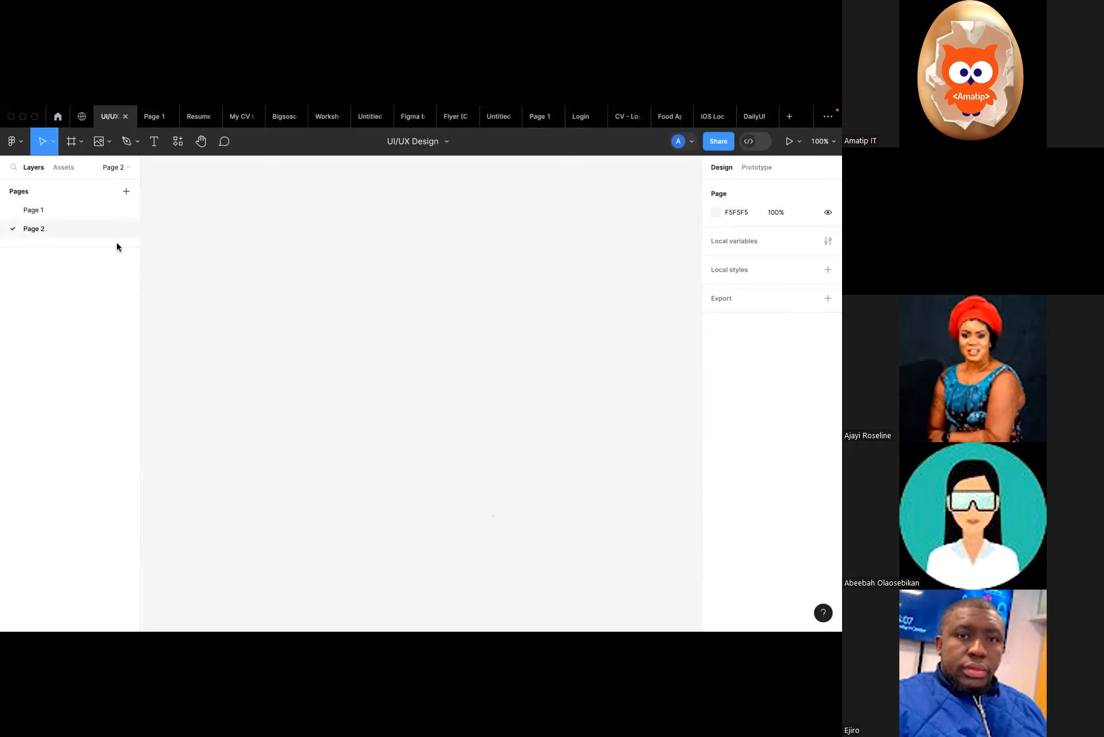
# Place the black-and-white Pexels photo ending in 19841858.jpg from the Downloads folder onto Page 2.
pyautogui.click(109, 142)
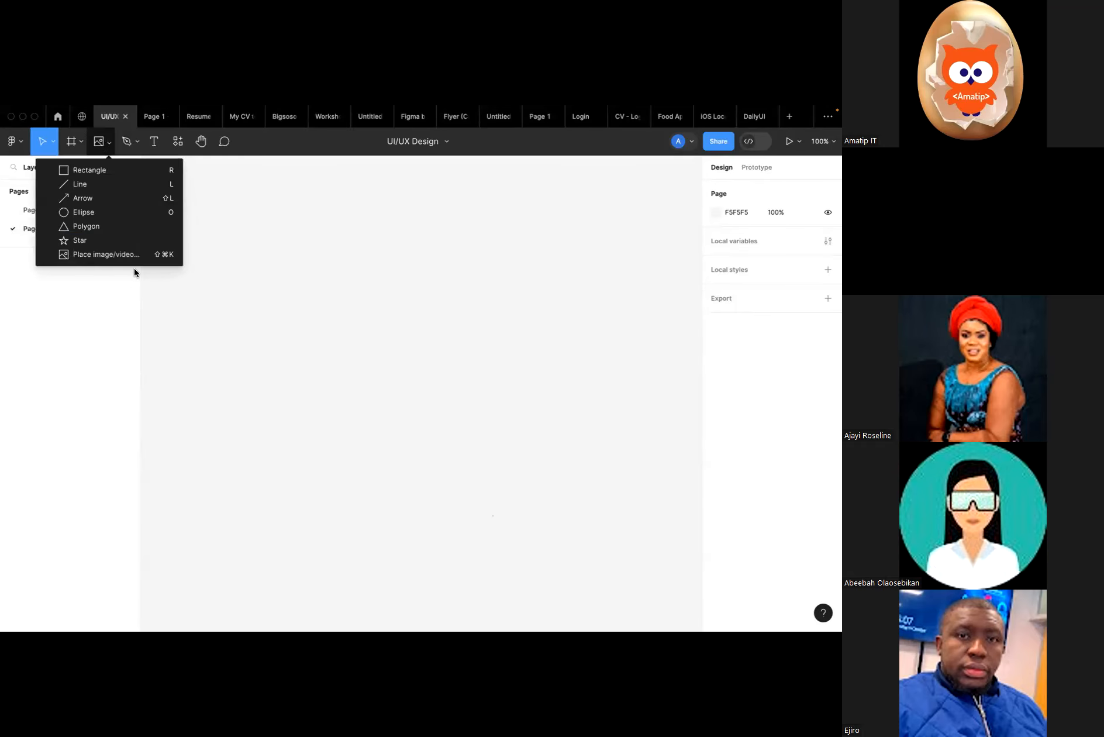
pyautogui.click(134, 253)
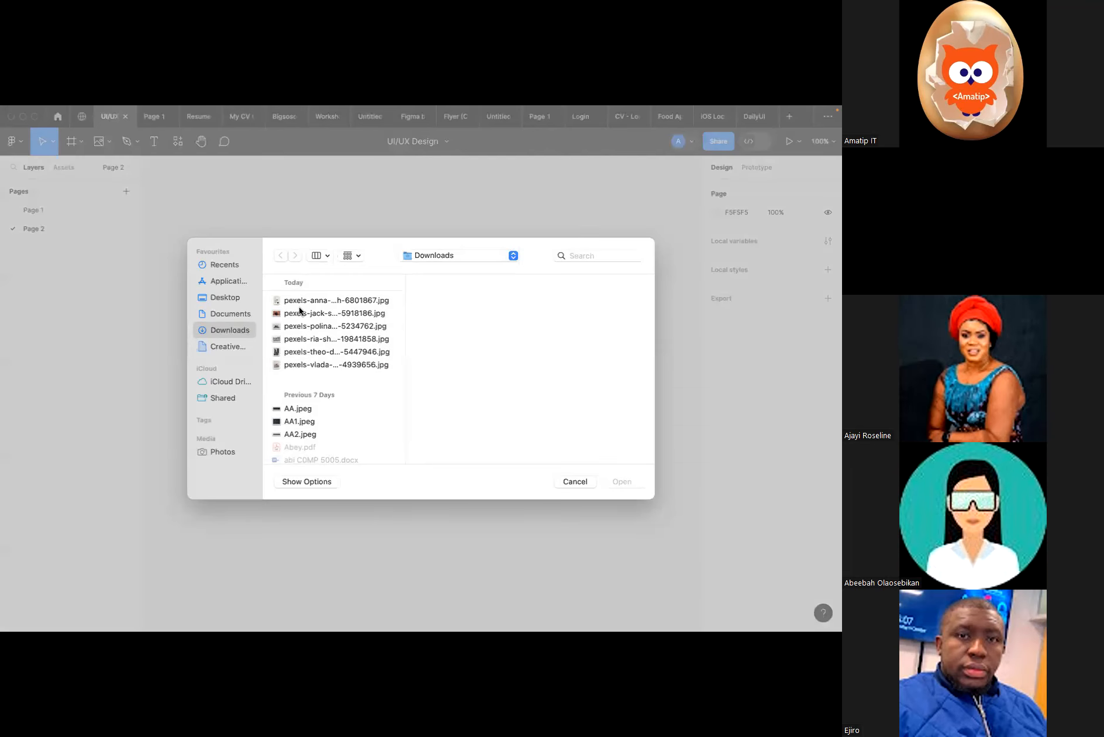
pyautogui.click(301, 314)
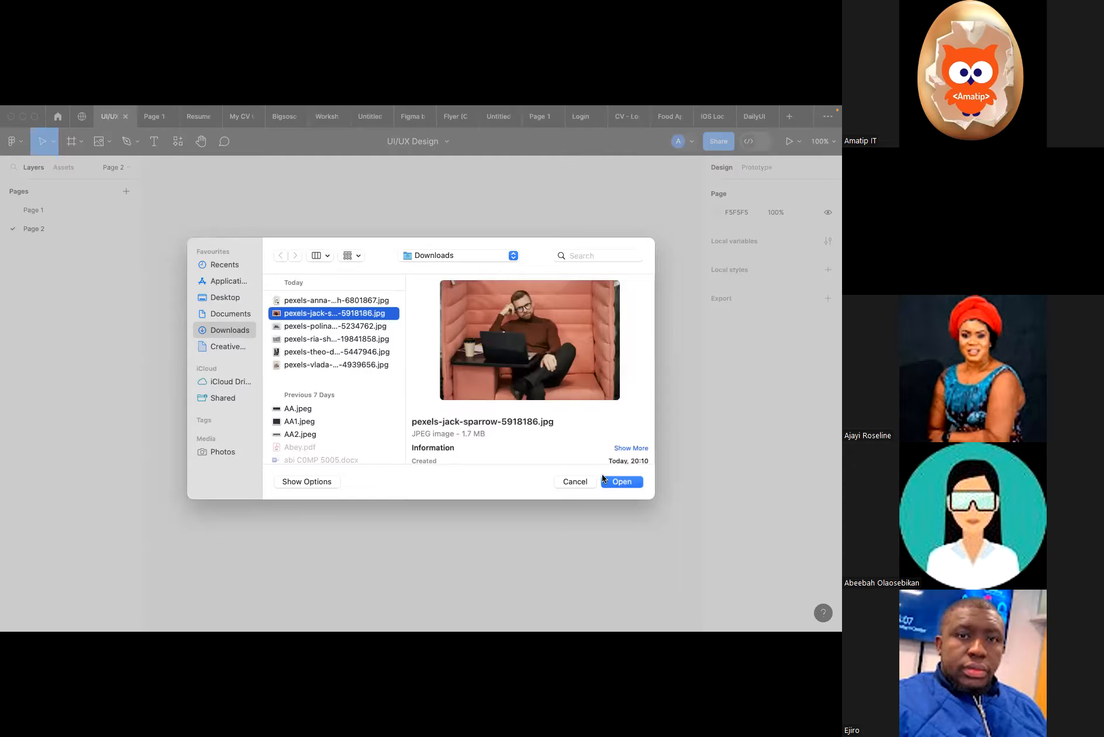
pyautogui.click(347, 366)
pyautogui.press('Up')
pyautogui.press('Up')
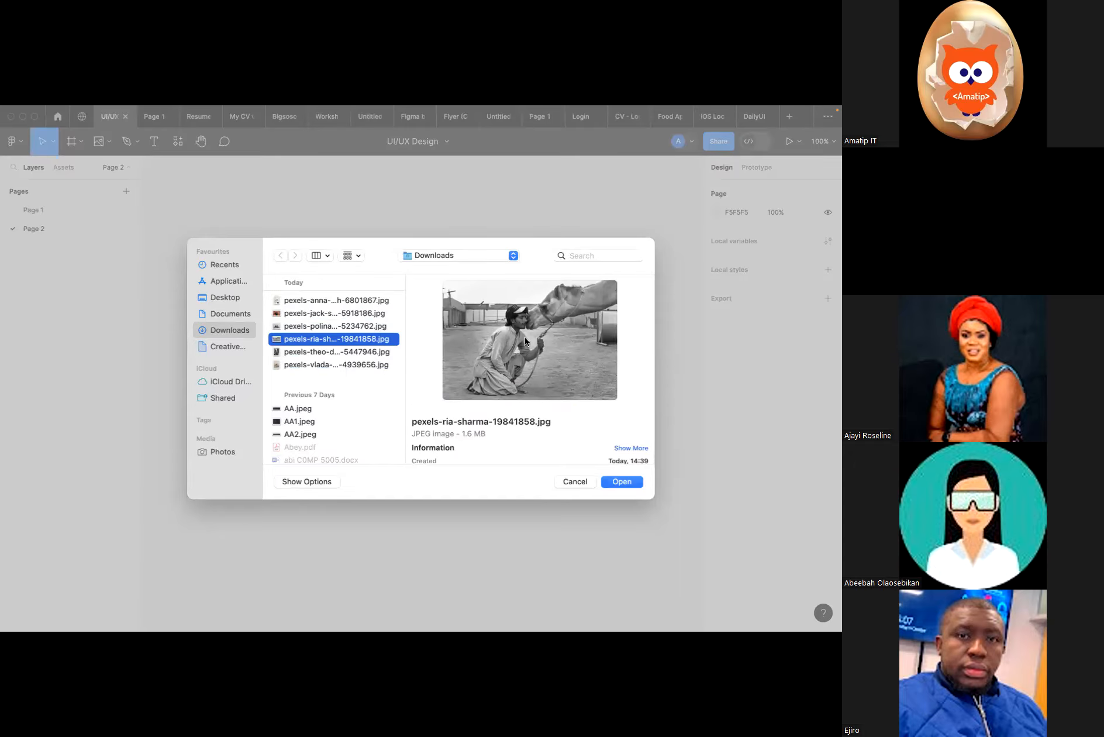
pyautogui.click(618, 480)
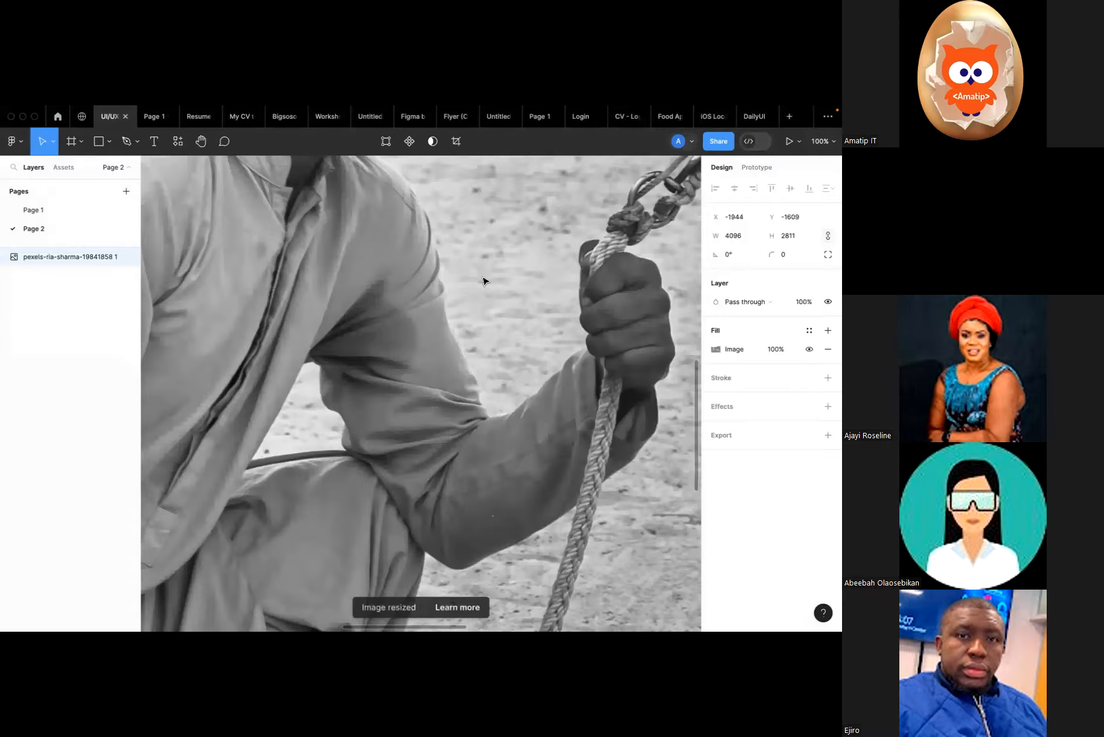
pyautogui.scroll(-5, 459, 323)
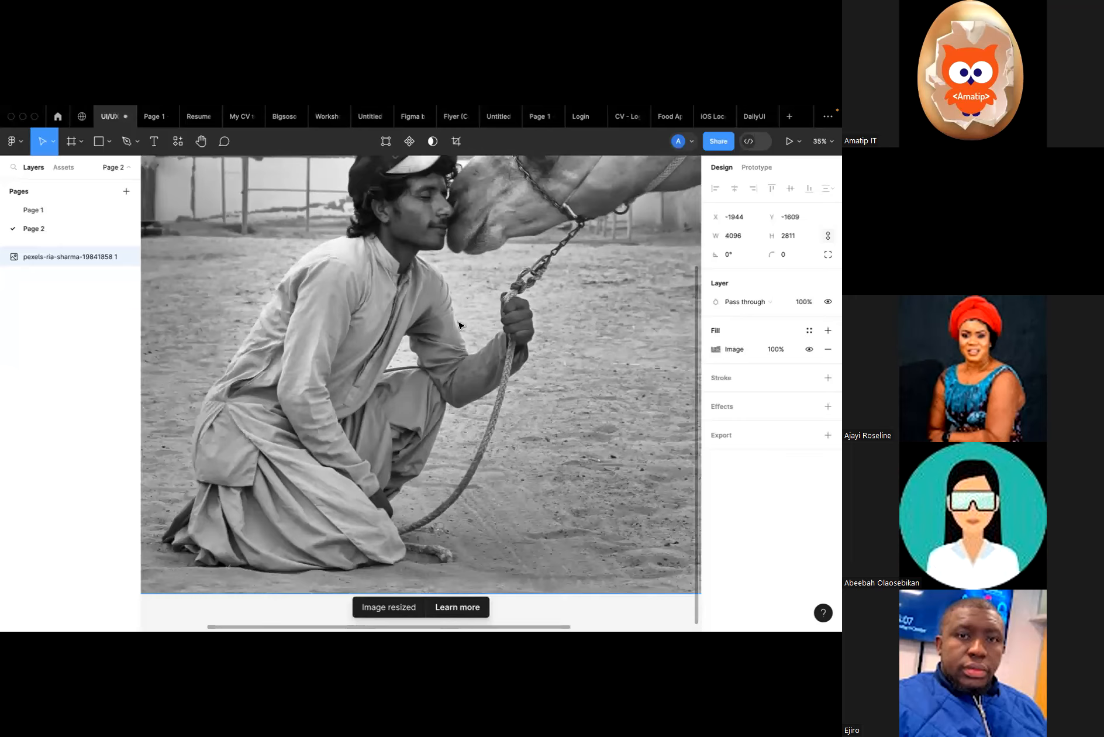
pyautogui.scroll(-6, 459, 323)
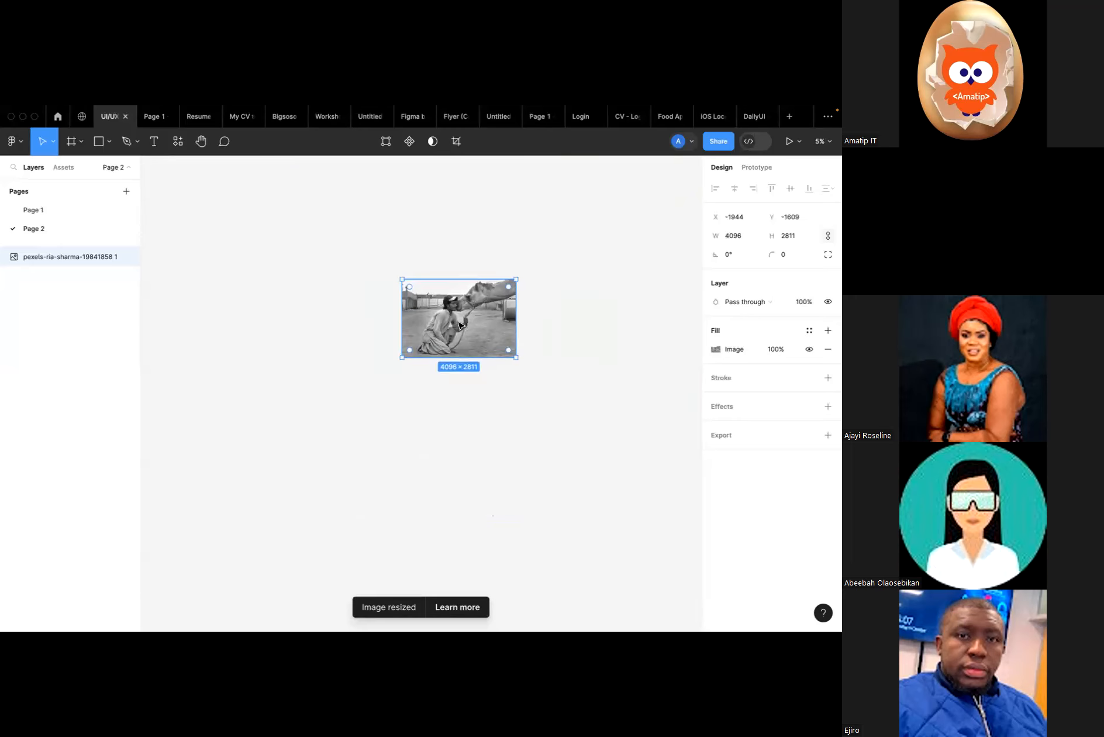
# Move the black-and-white photo horizontally to about X -1267, leaving free canvas space beside it.
pyautogui.scroll(4, 459, 325)
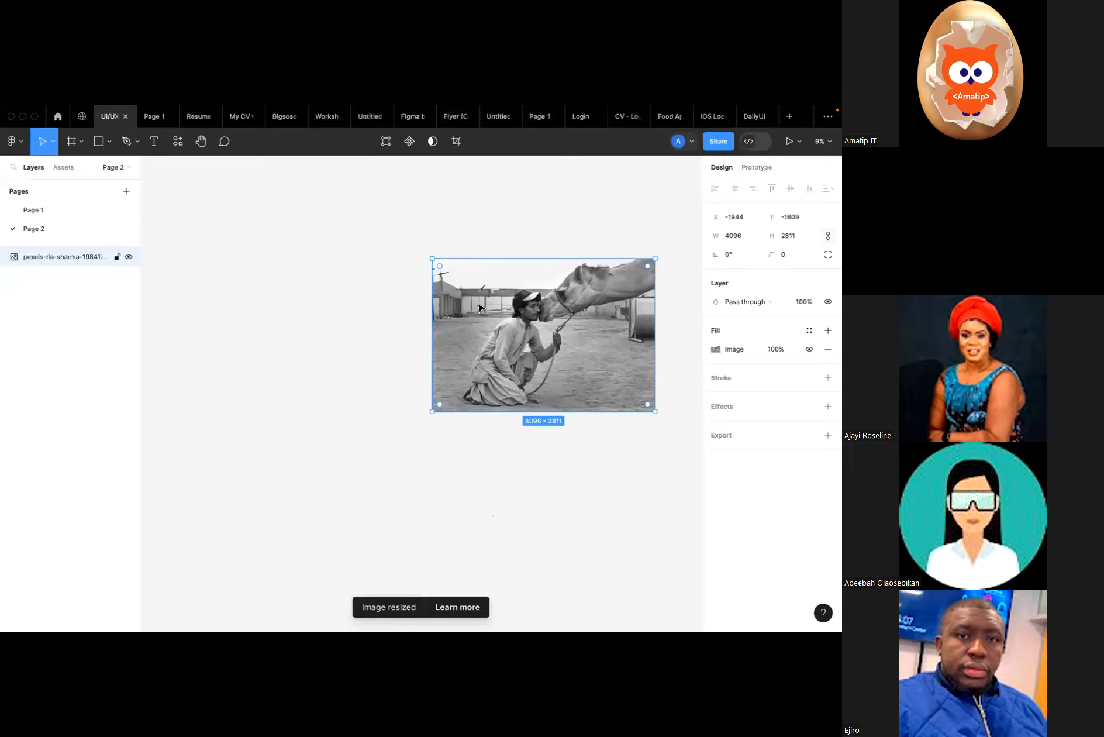
pyautogui.moveTo(543, 315); pyautogui.dragTo(581, 316)
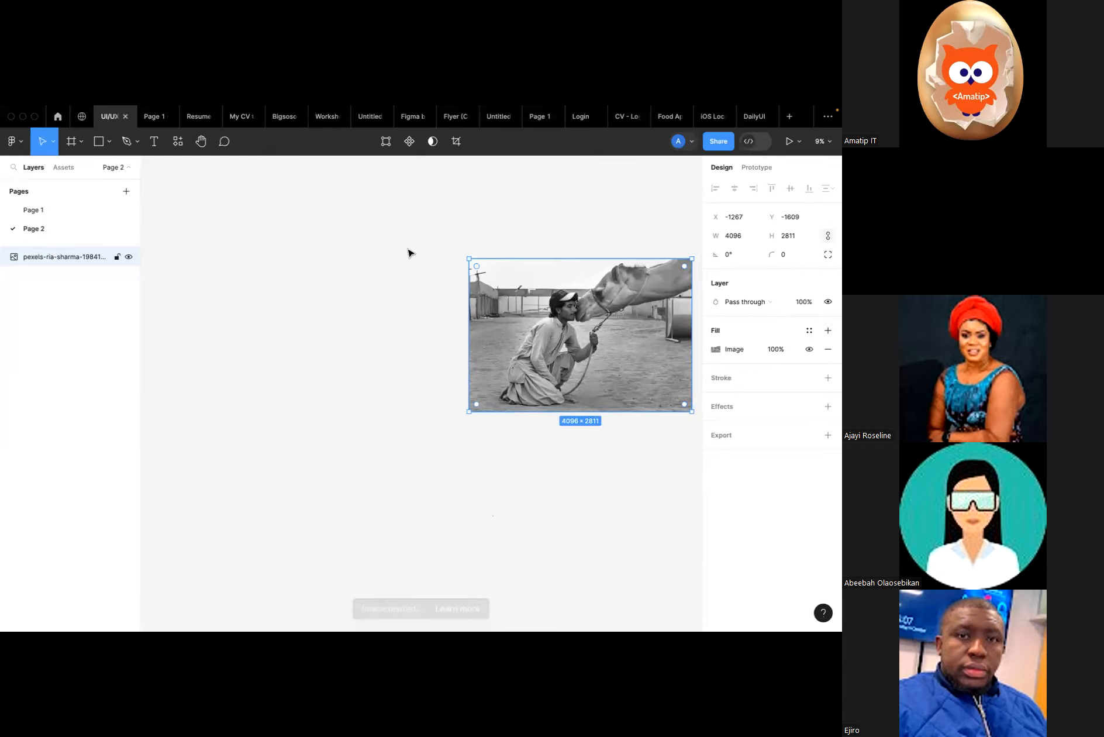
pyautogui.click(198, 255)
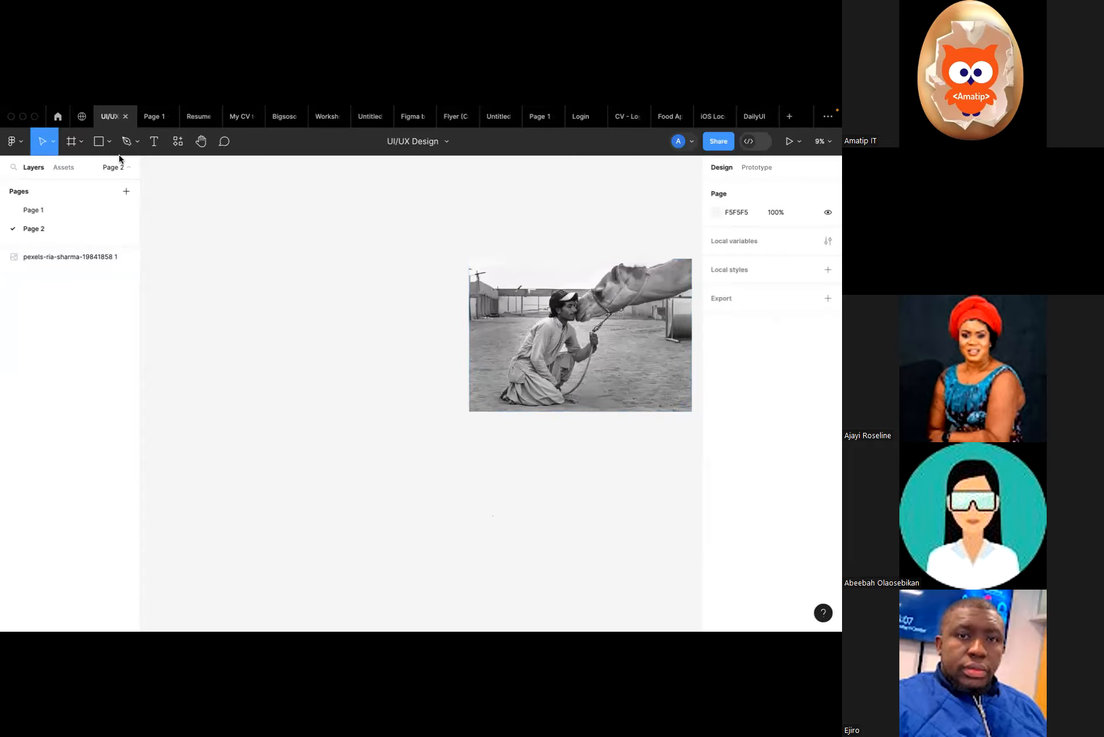
# Draw an ellipse about 2419 × 2524 on the empty canvas to the left of the photo.
pyautogui.click(99, 141)
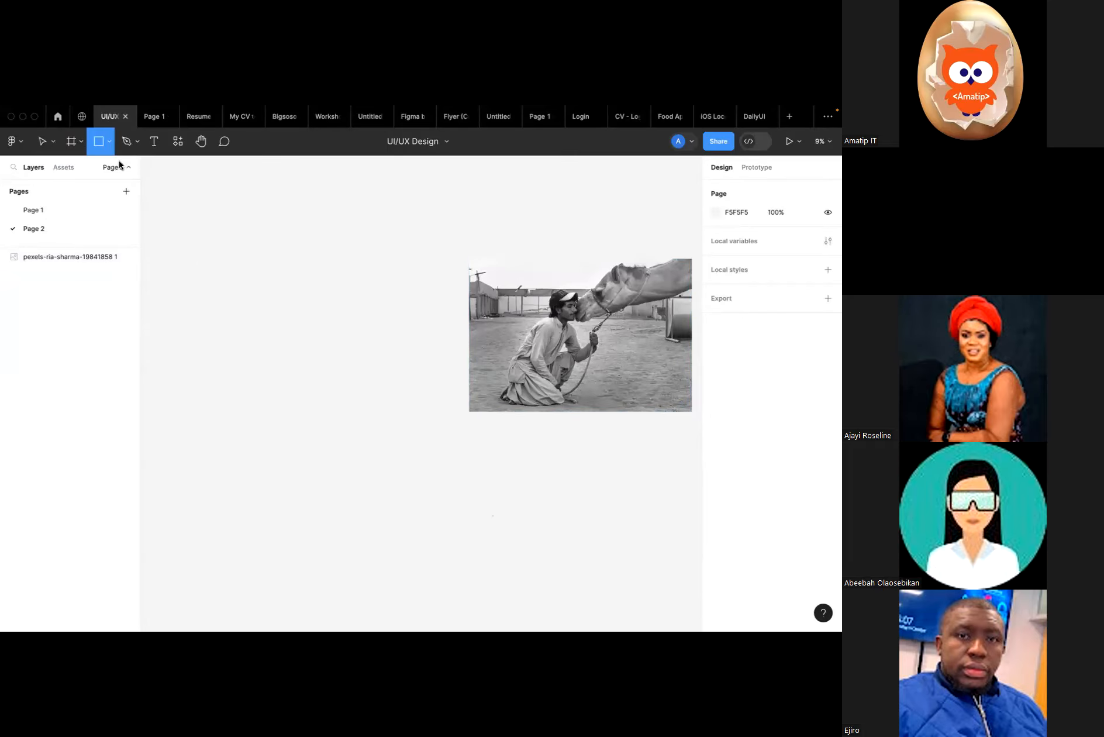
pyautogui.click(111, 142)
pyautogui.click(116, 207)
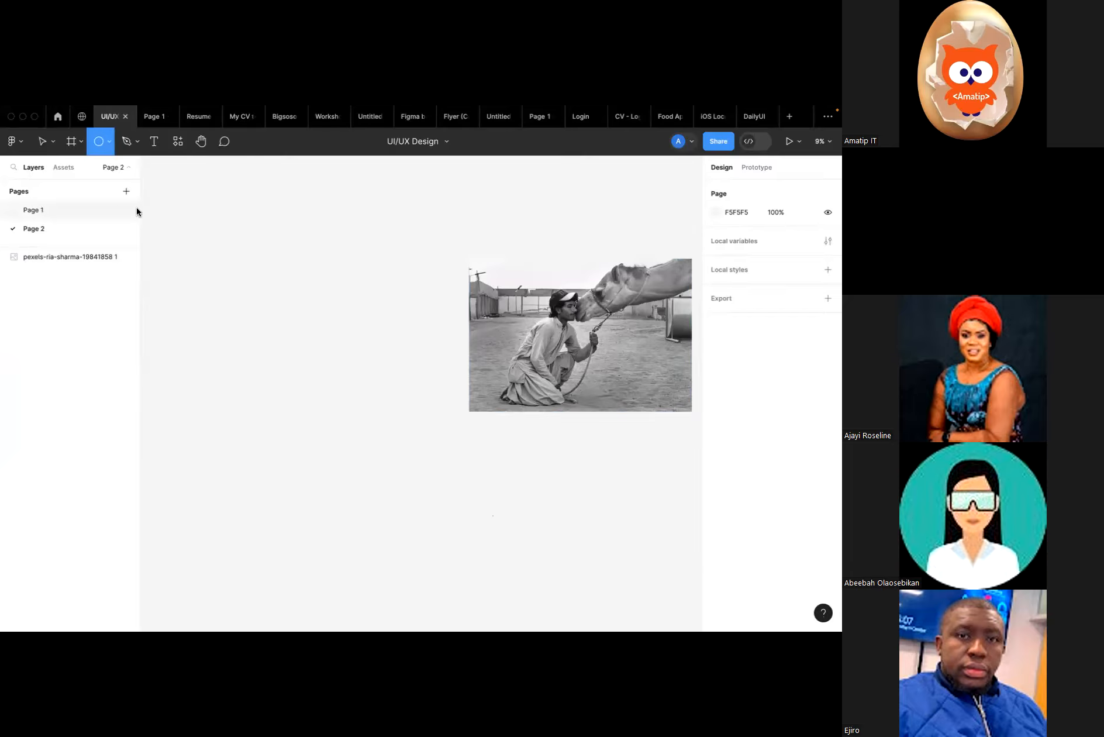
pyautogui.moveTo(301, 275); pyautogui.dragTo(432, 411)
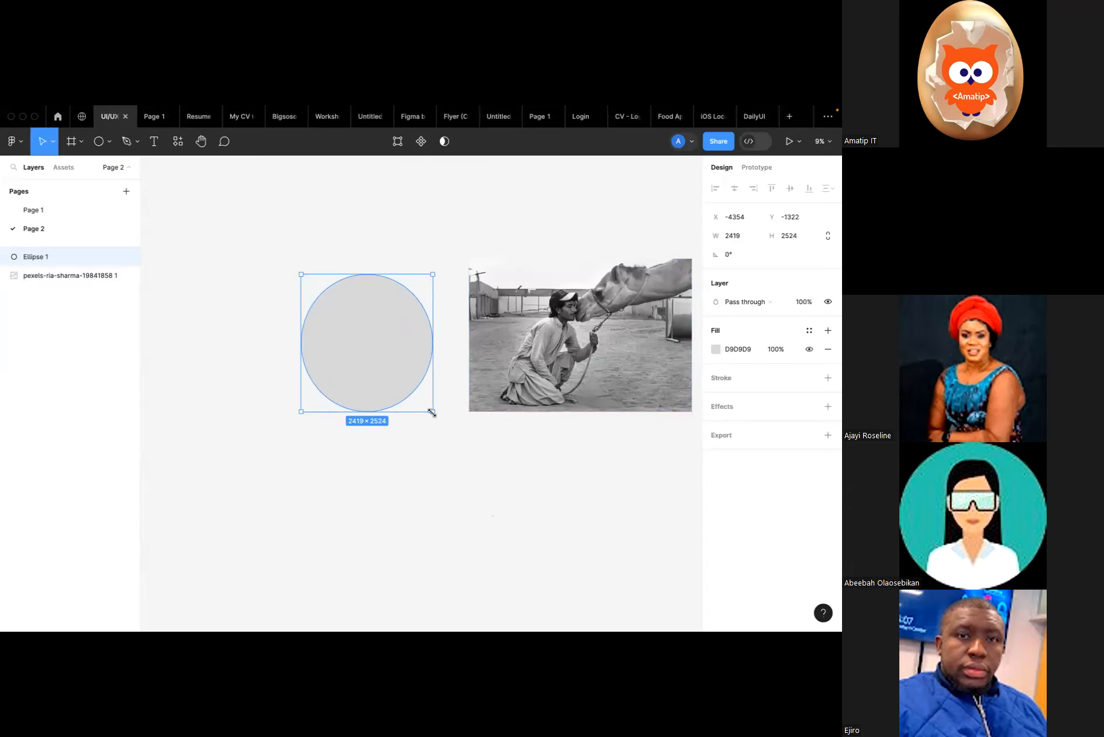
# Set the ellipse's width and height to 1500 to make it a perfect circle.
pyautogui.click(751, 240)
pyautogui.write('1500')
pyautogui.click(794, 237)
pyautogui.write('1500')
pyautogui.click(519, 223)
pyautogui.click(354, 339)
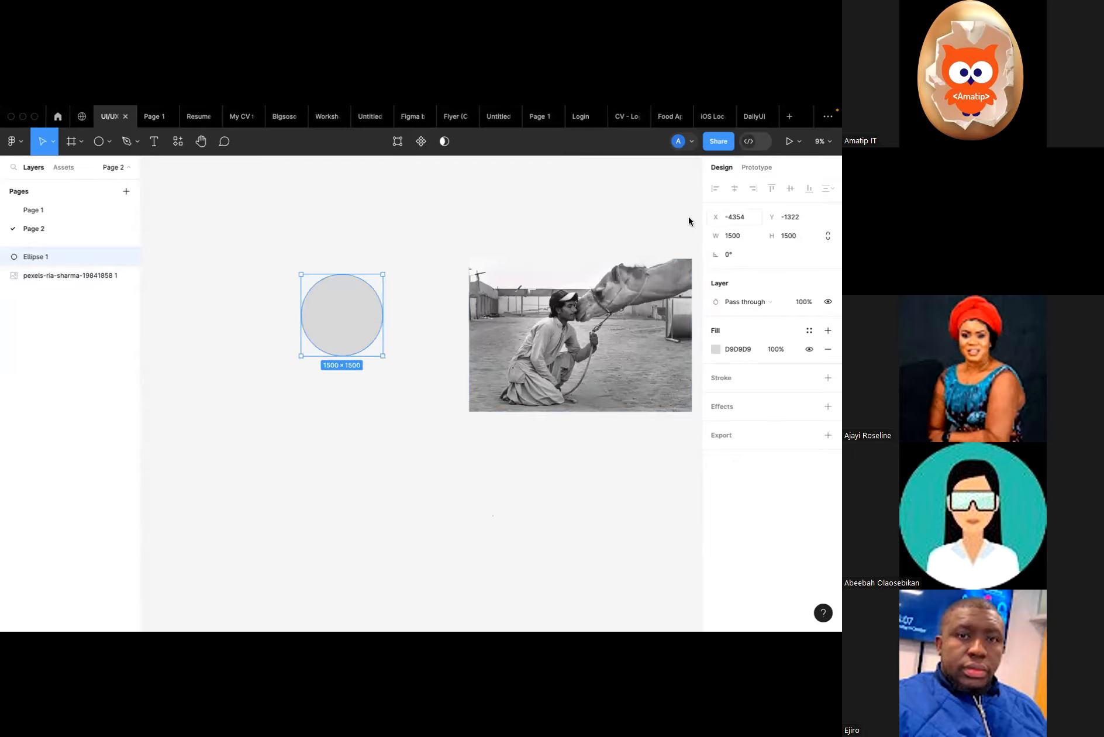
# Set the circle's width and height to 2500 and move it up slightly to about Y -1454, beside the photo.
pyautogui.click(733, 236)
pyautogui.write('2')
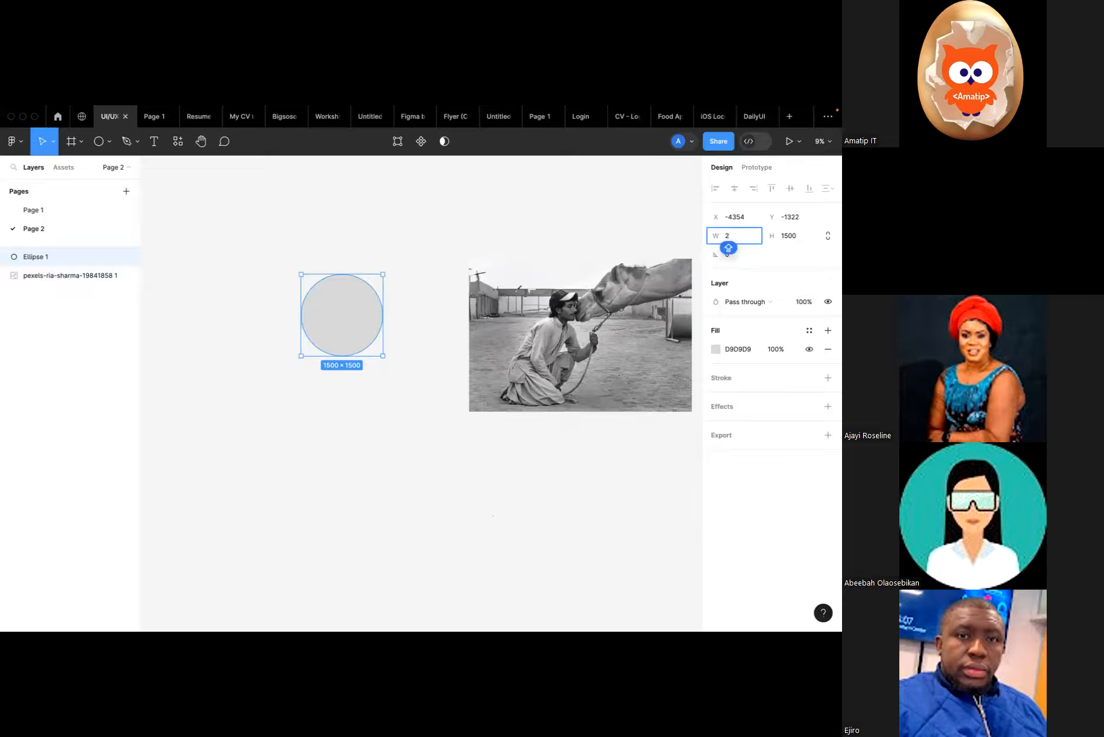
pyautogui.write('000500')
pyautogui.click(803, 234)
pyautogui.write('2500')
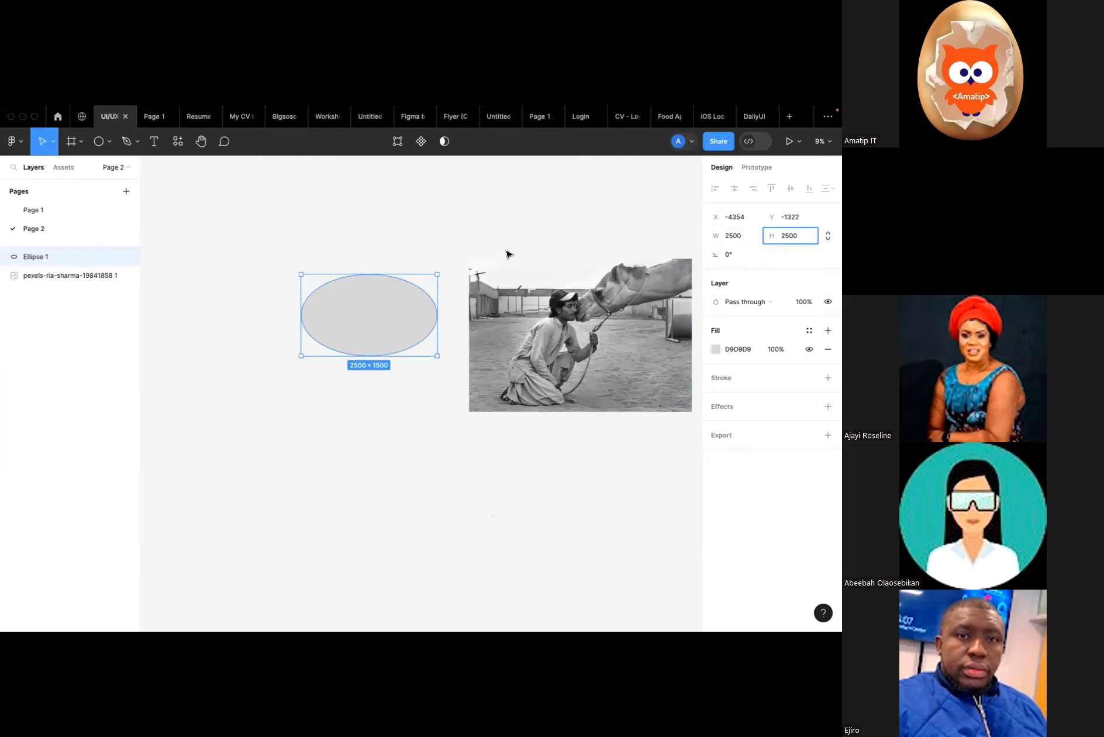
pyautogui.click(507, 253)
pyautogui.moveTo(394, 343); pyautogui.dragTo(395, 332)
pyautogui.click(442, 436)
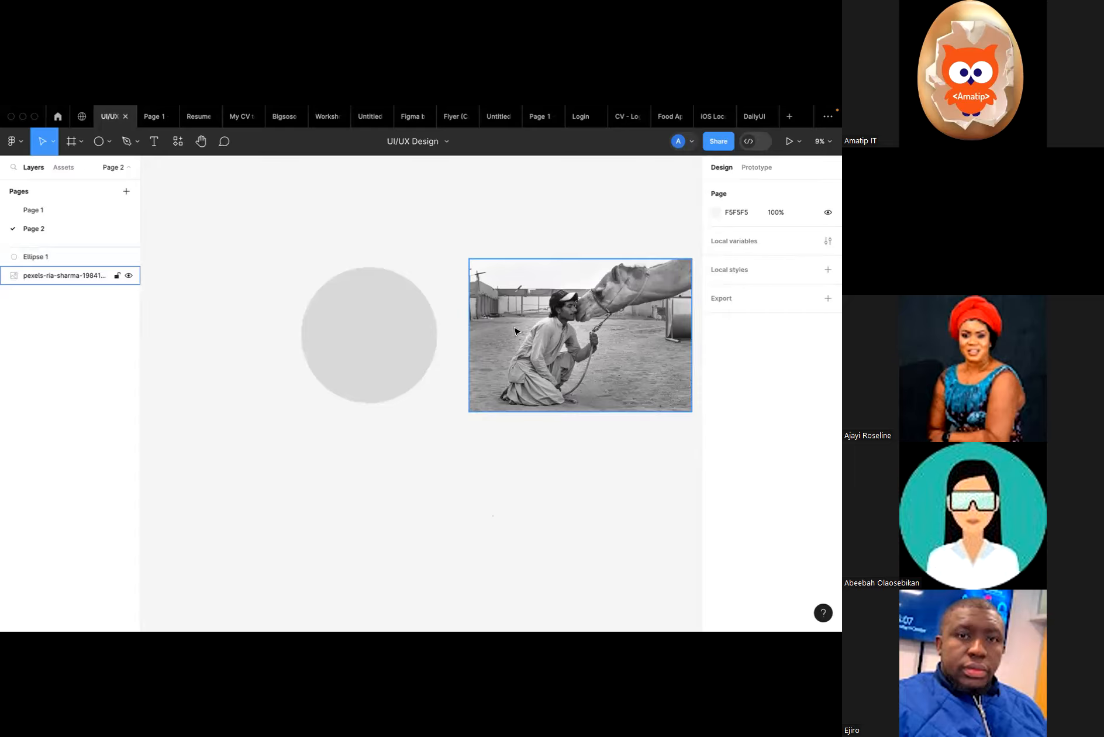
# Try to use the circle alone as a mask, and undo the mask.
pyautogui.click(367, 333)
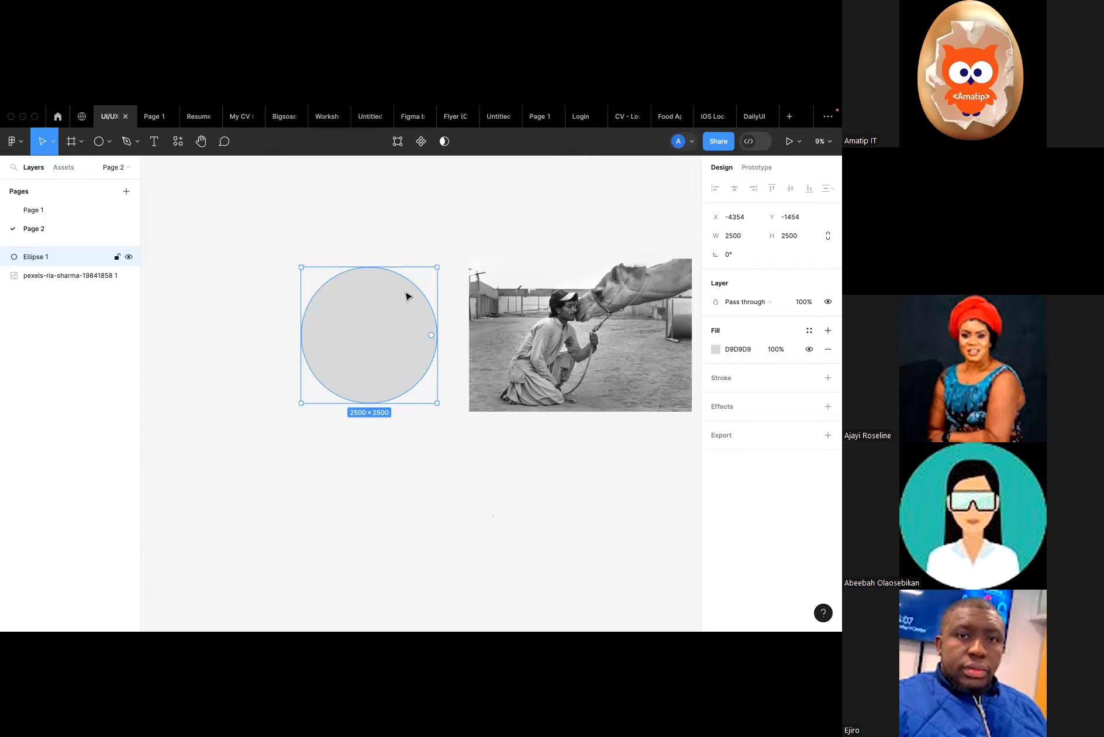
pyautogui.click(403, 229)
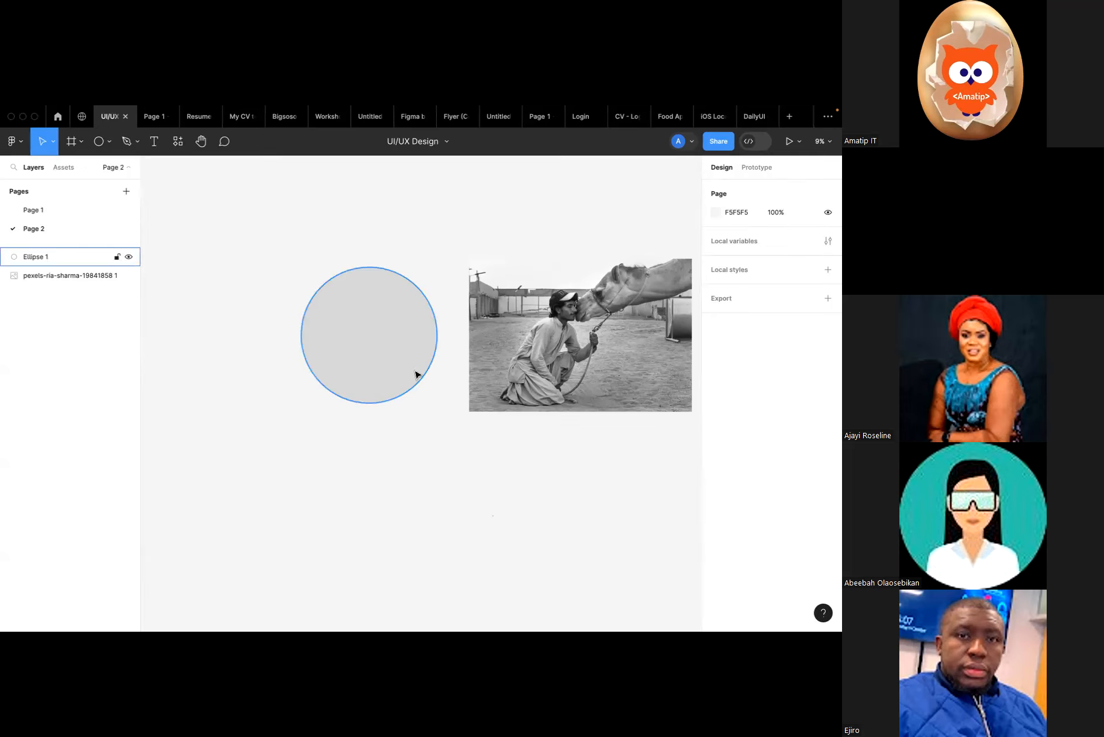
pyautogui.click(394, 351)
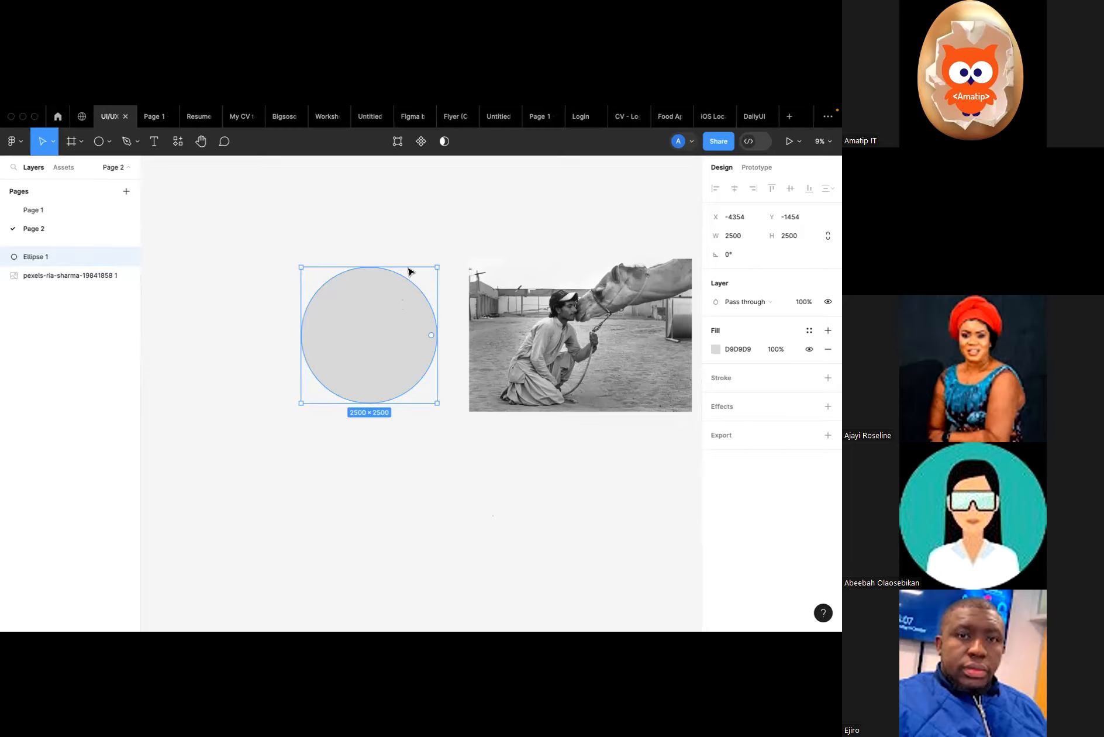
pyautogui.click(444, 144)
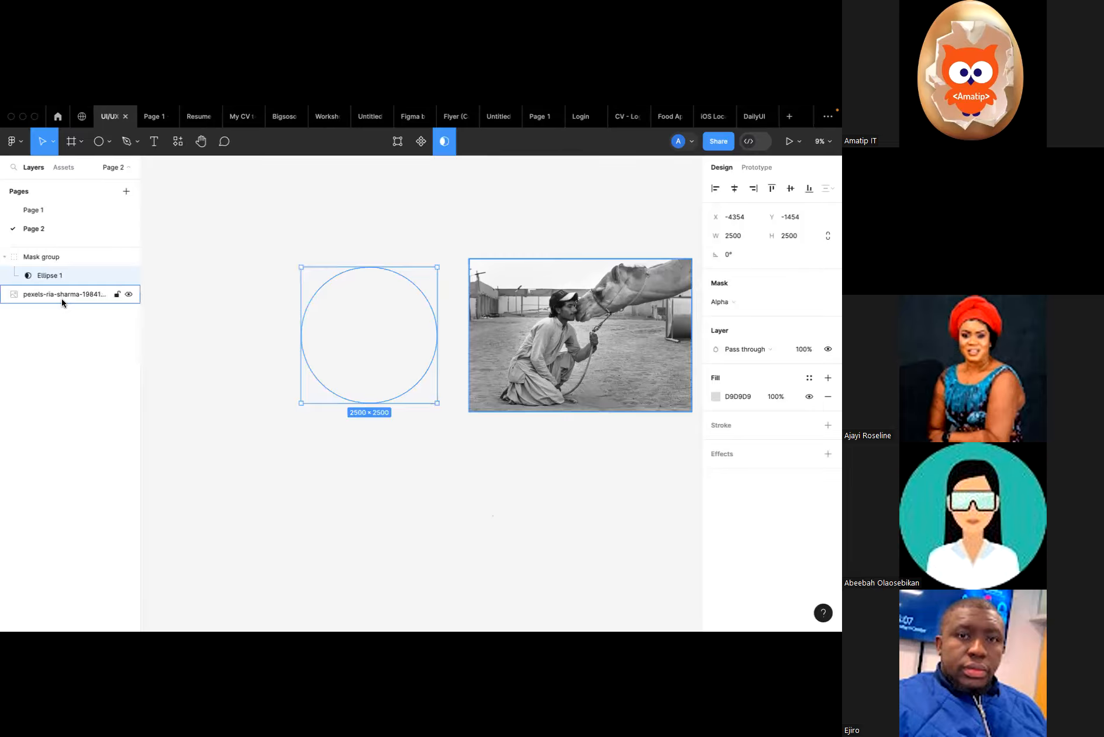
pyautogui.click(198, 259)
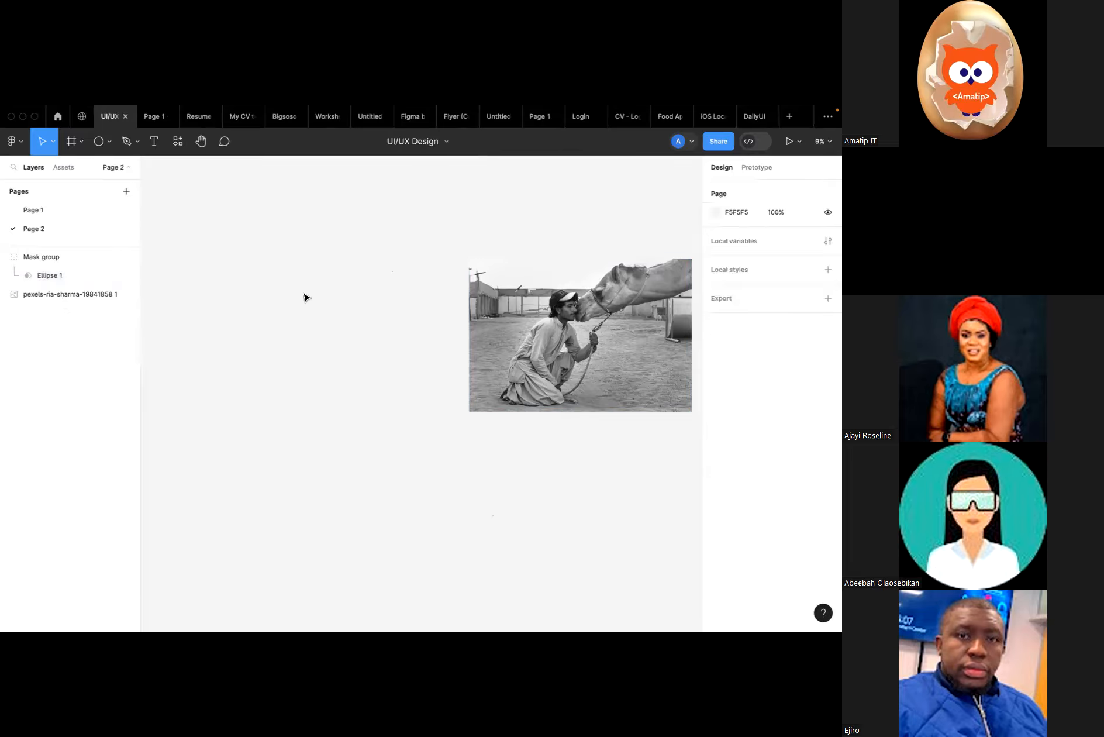
pyautogui.hotkey('ctrl', 'z')
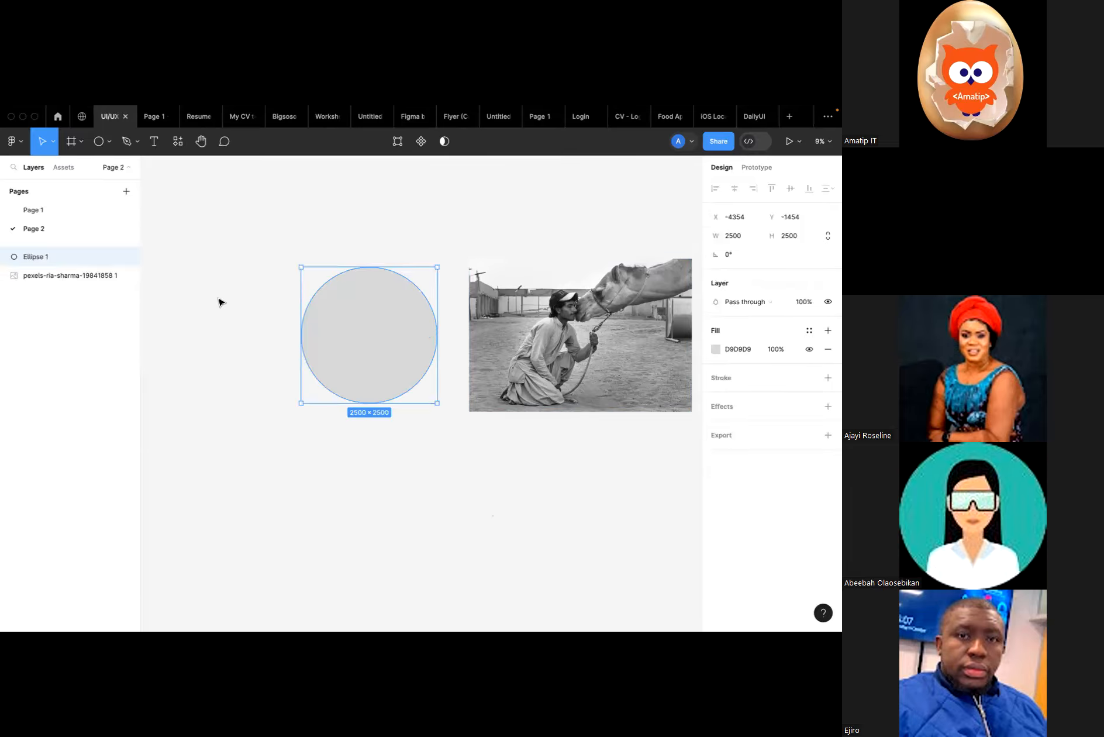
pyautogui.click(258, 296)
pyautogui.click(566, 360)
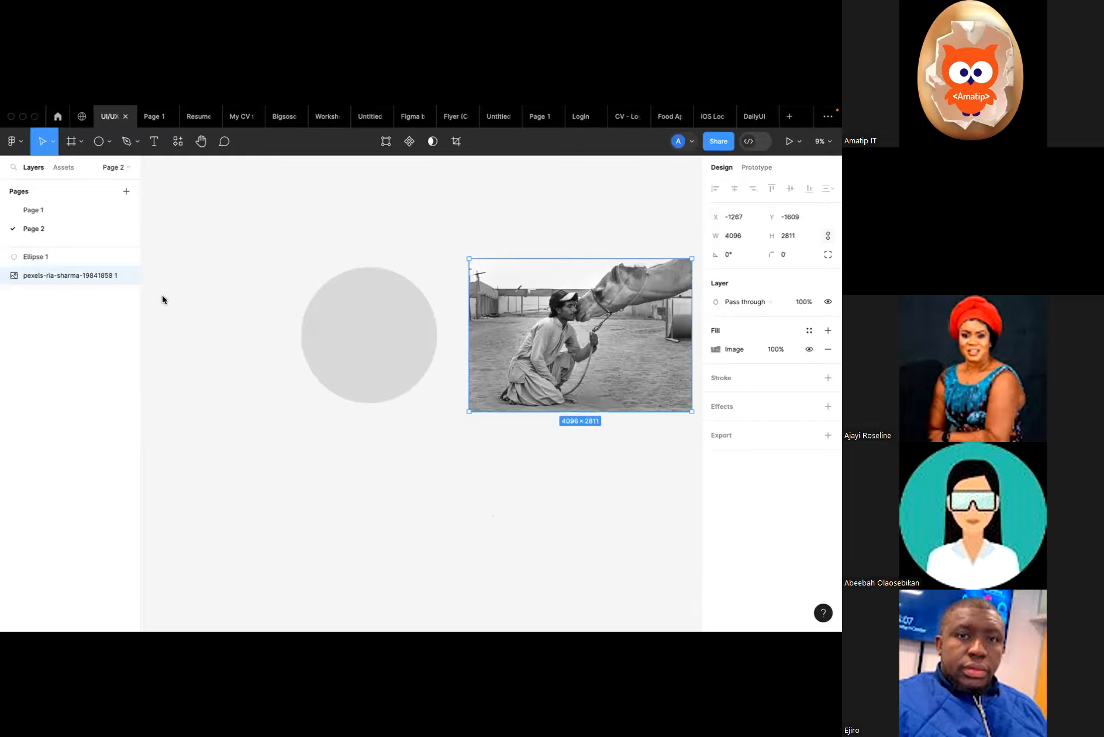
pyautogui.rightClick(89, 276)
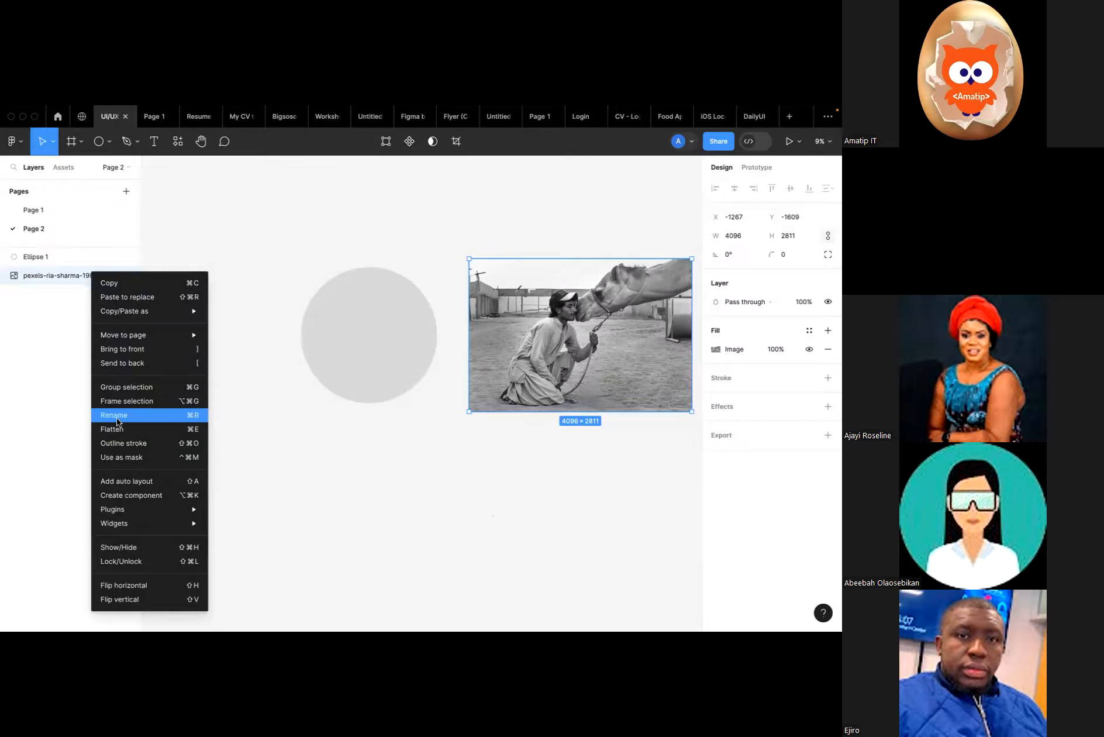
pyautogui.click(312, 438)
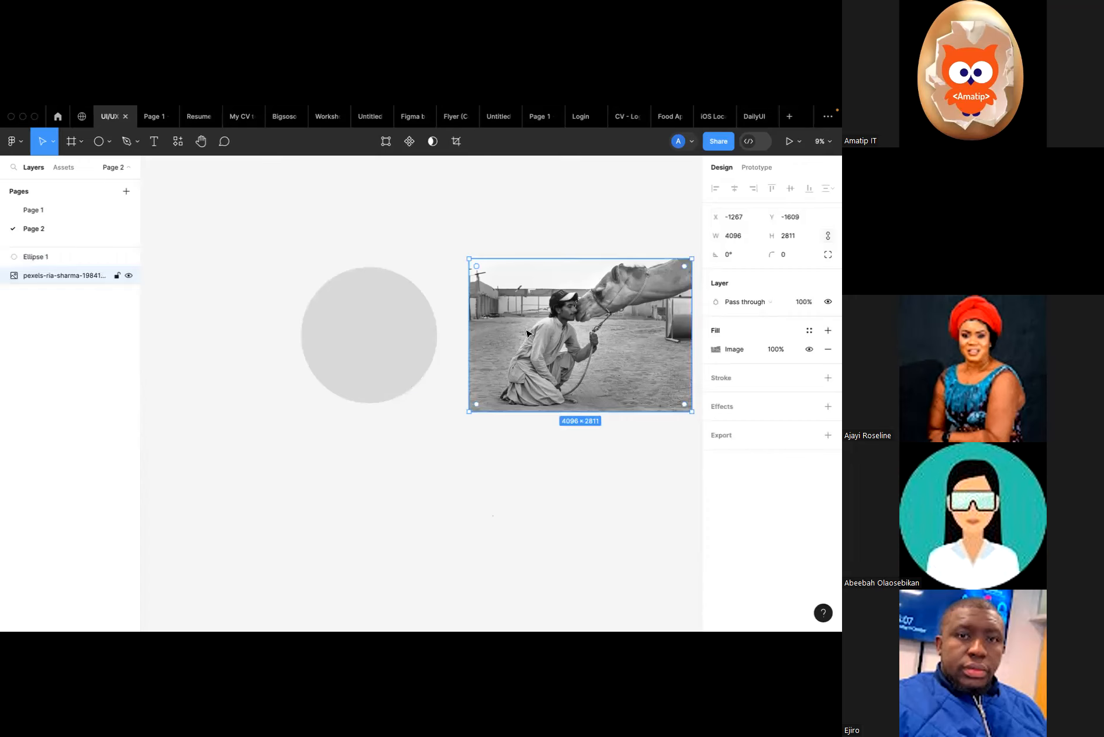
pyautogui.scroll(5, 497, 306)
pyautogui.hscroll(-2, 498, 305)
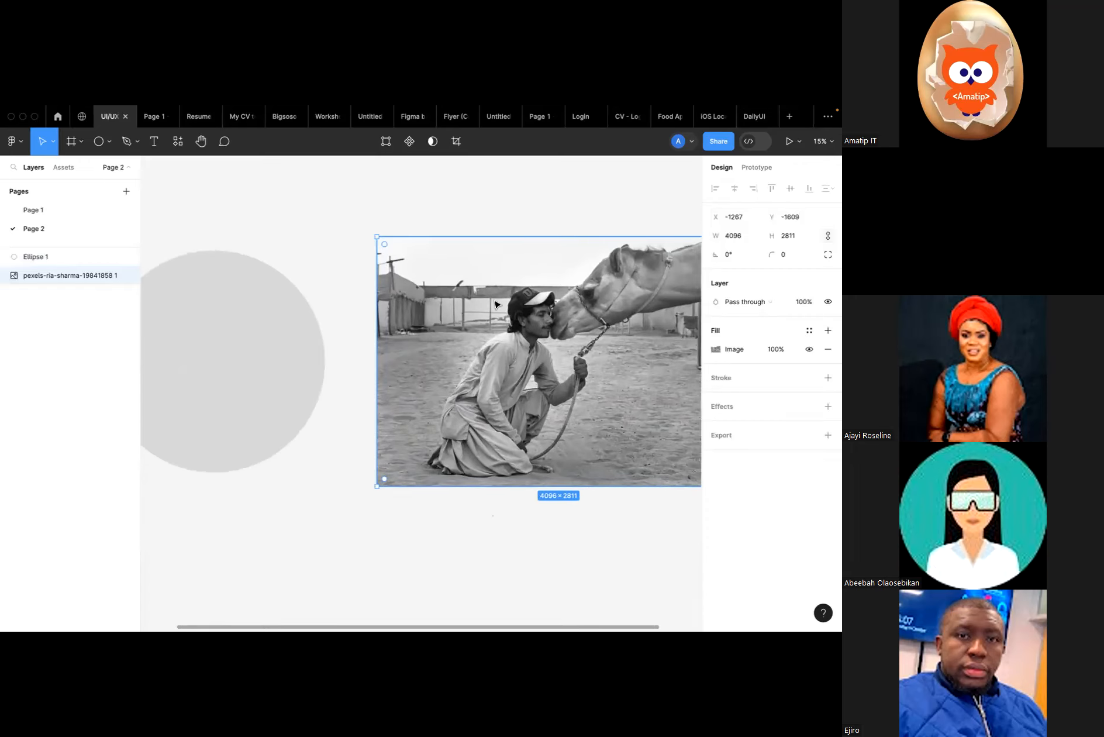
pyautogui.rightClick(57, 276)
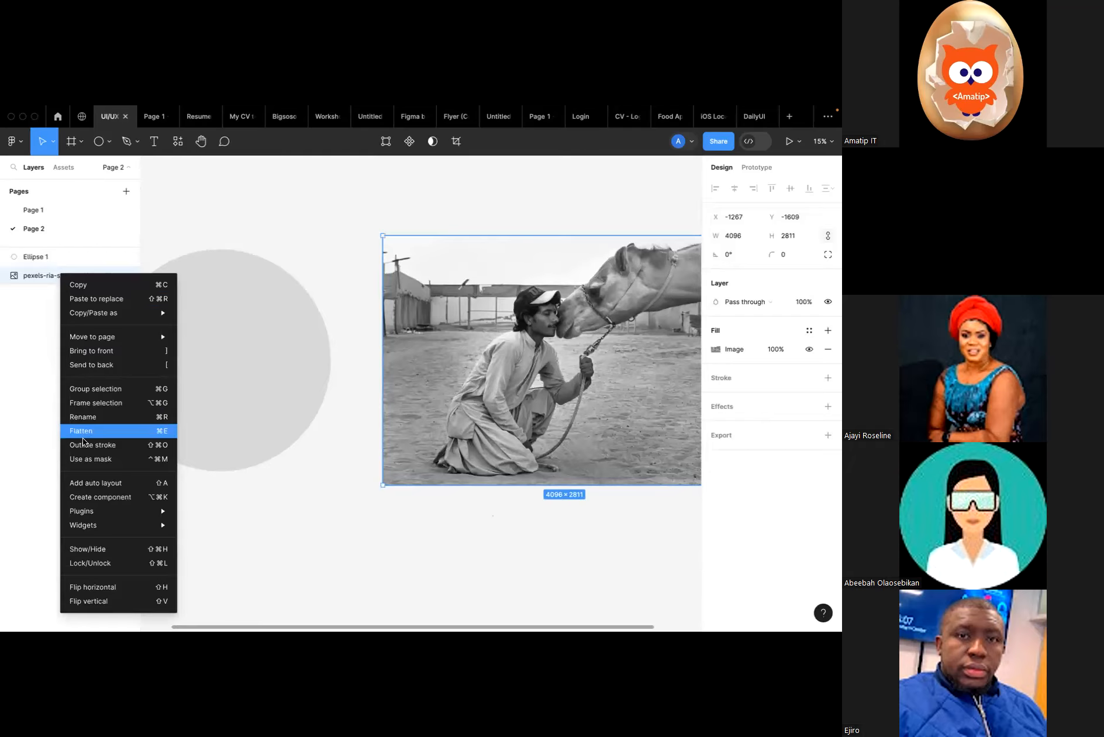
pyautogui.click(91, 417)
pyautogui.click(92, 414)
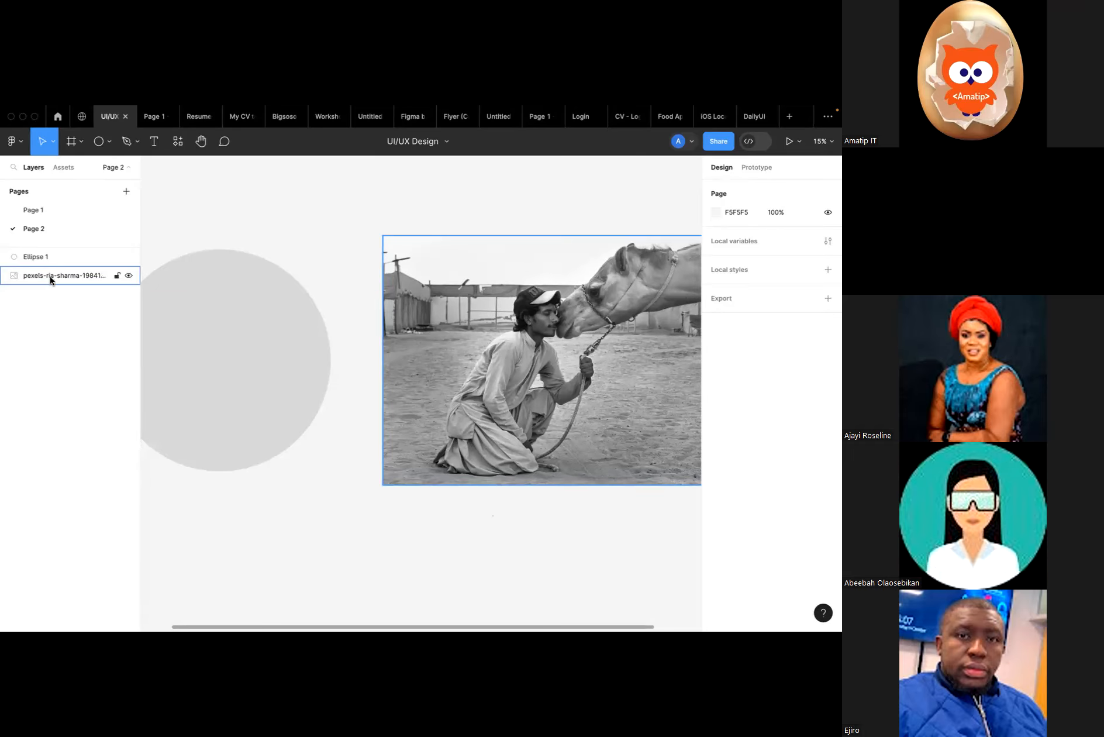
# Rename the photo layer to "Image 1".
pyautogui.rightClick(49, 276)
pyautogui.click(78, 418)
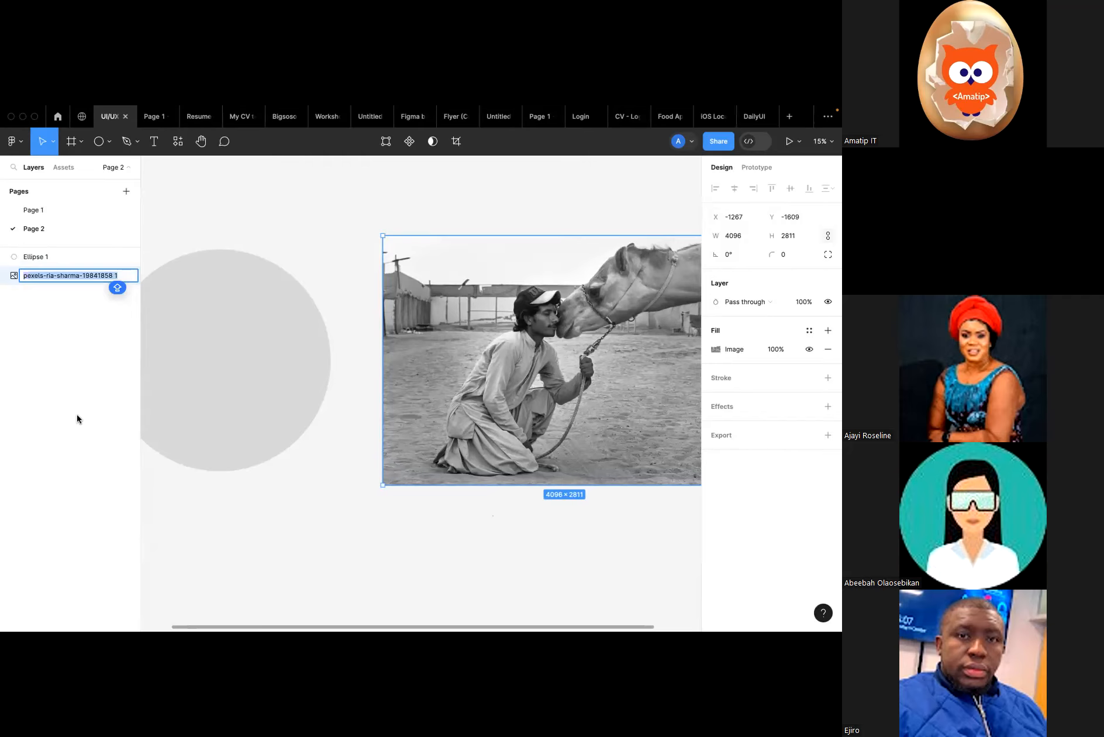
pyautogui.write('Image')
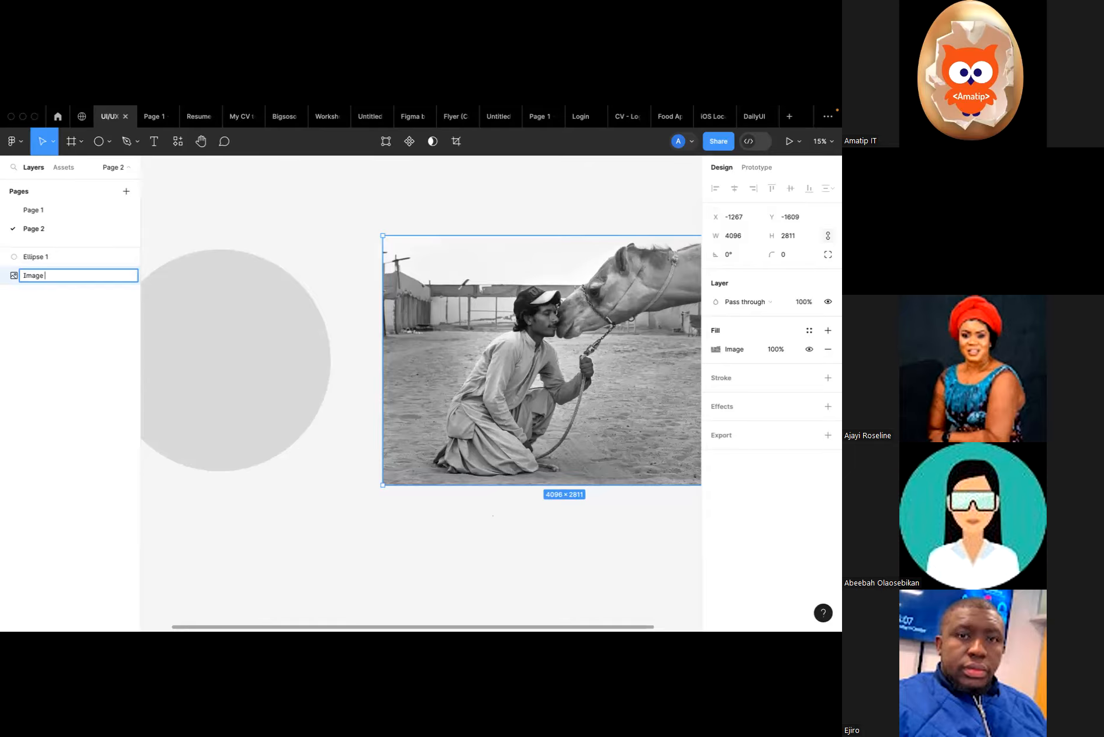
pyautogui.write('1')
pyautogui.click(72, 489)
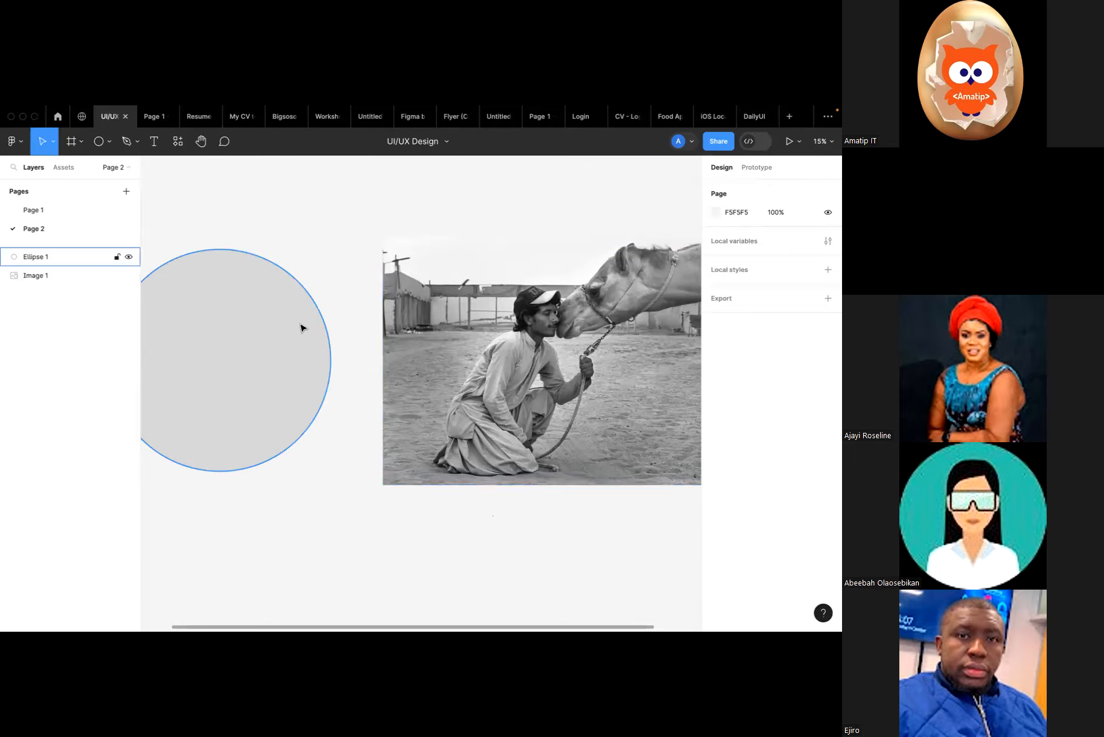
# Rename the Ellipse 1 layer to "Img Container".
pyautogui.scroll(-3, 342, 441)
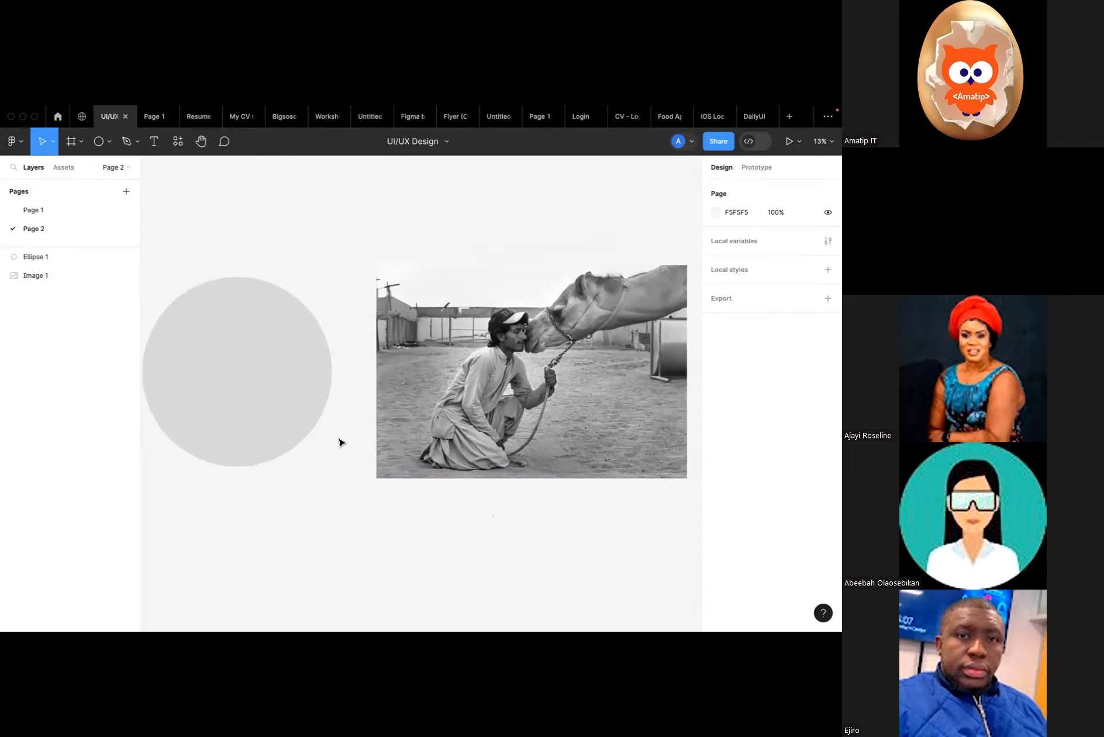
pyautogui.click(254, 380)
pyautogui.rightClick(77, 260)
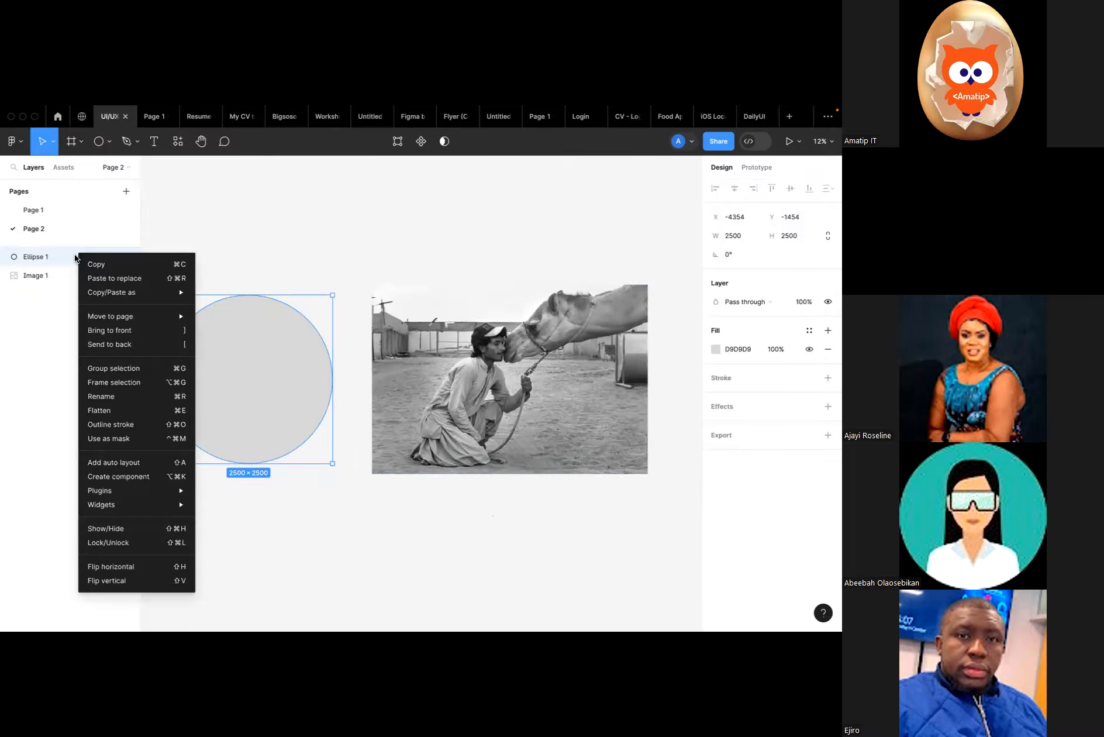
pyautogui.click(101, 396)
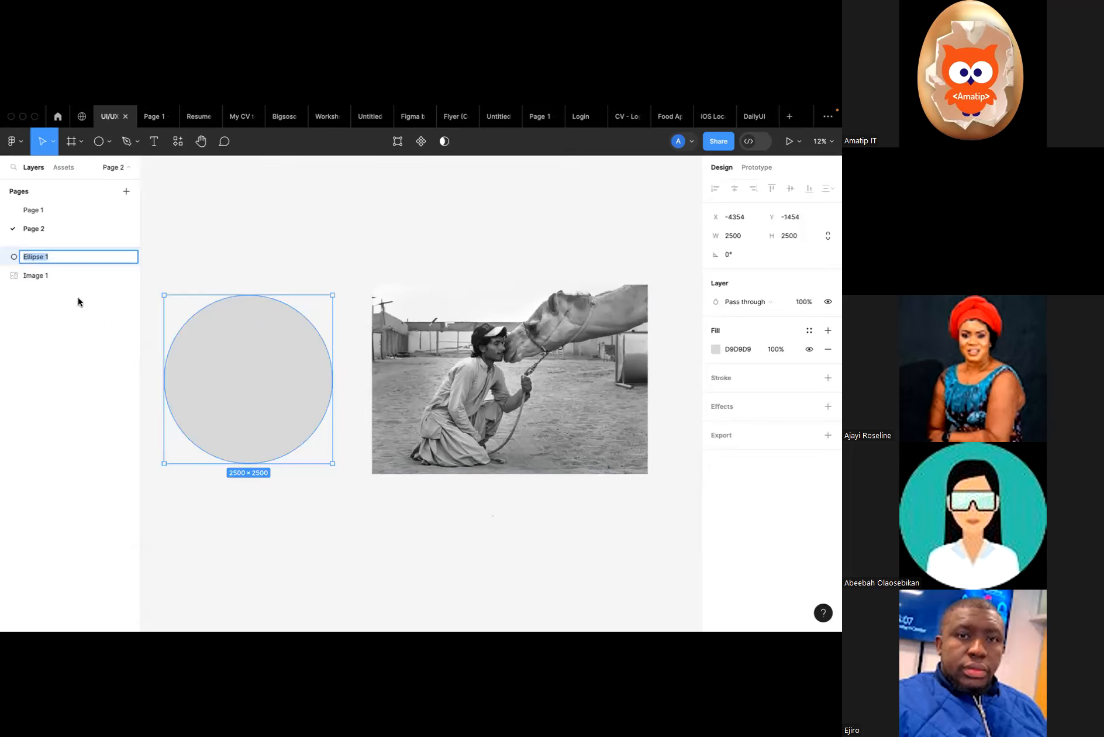
pyautogui.write('C')
pyautogui.write('g')
pyautogui.click(255, 226)
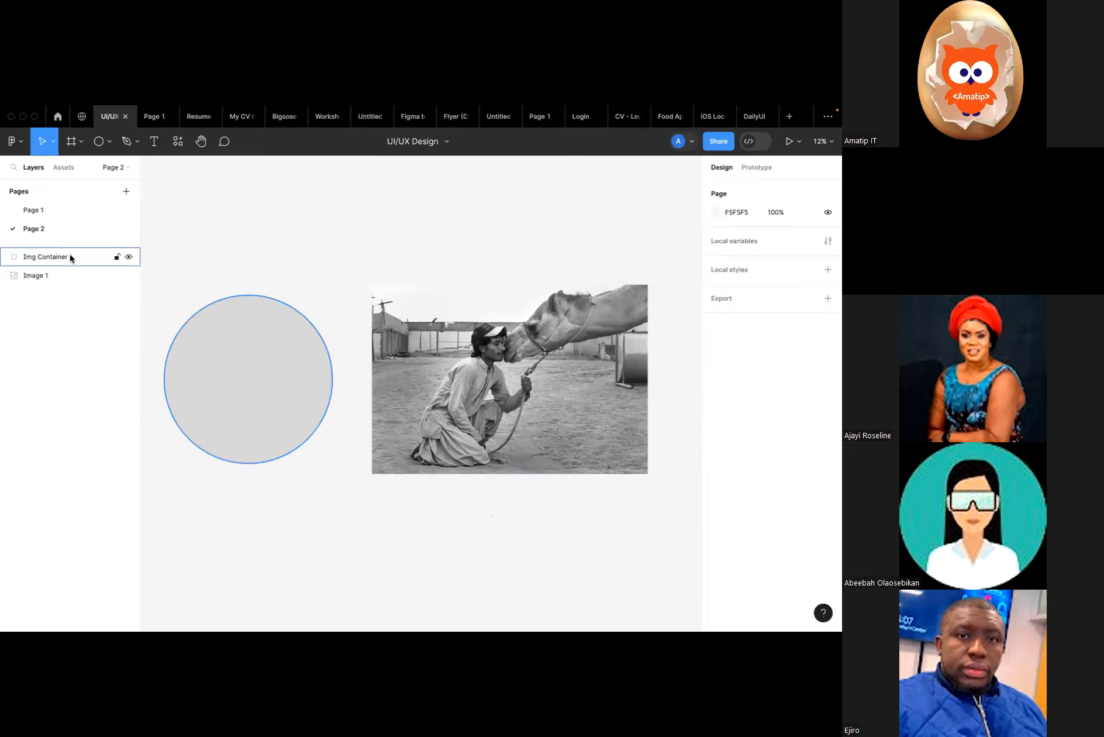
# Use the Img Container circle as a mask, without including Image 1 in the selection.
pyautogui.click(35, 277)
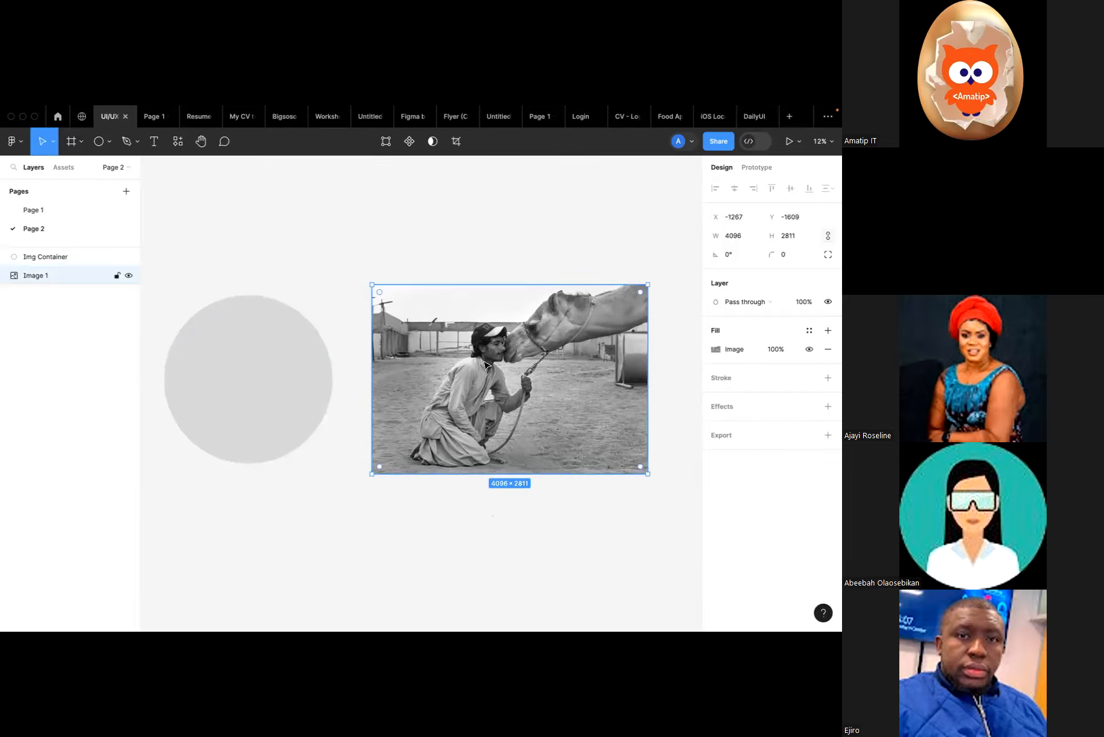
pyautogui.click(256, 390)
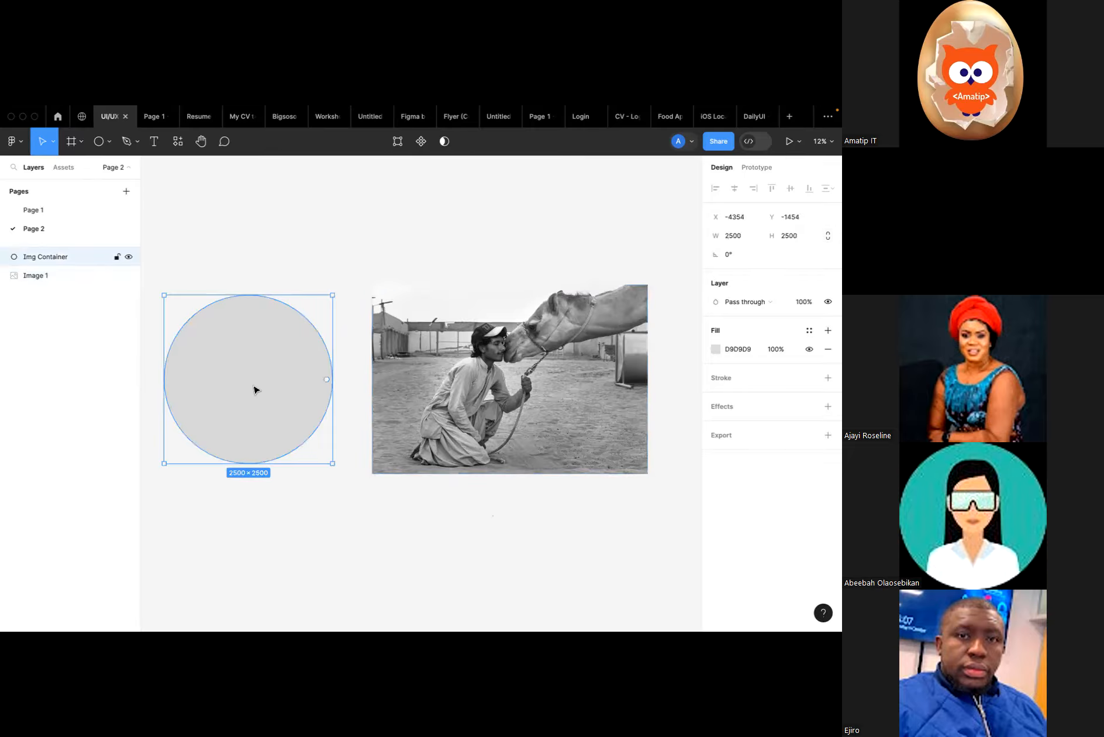
pyautogui.click(447, 148)
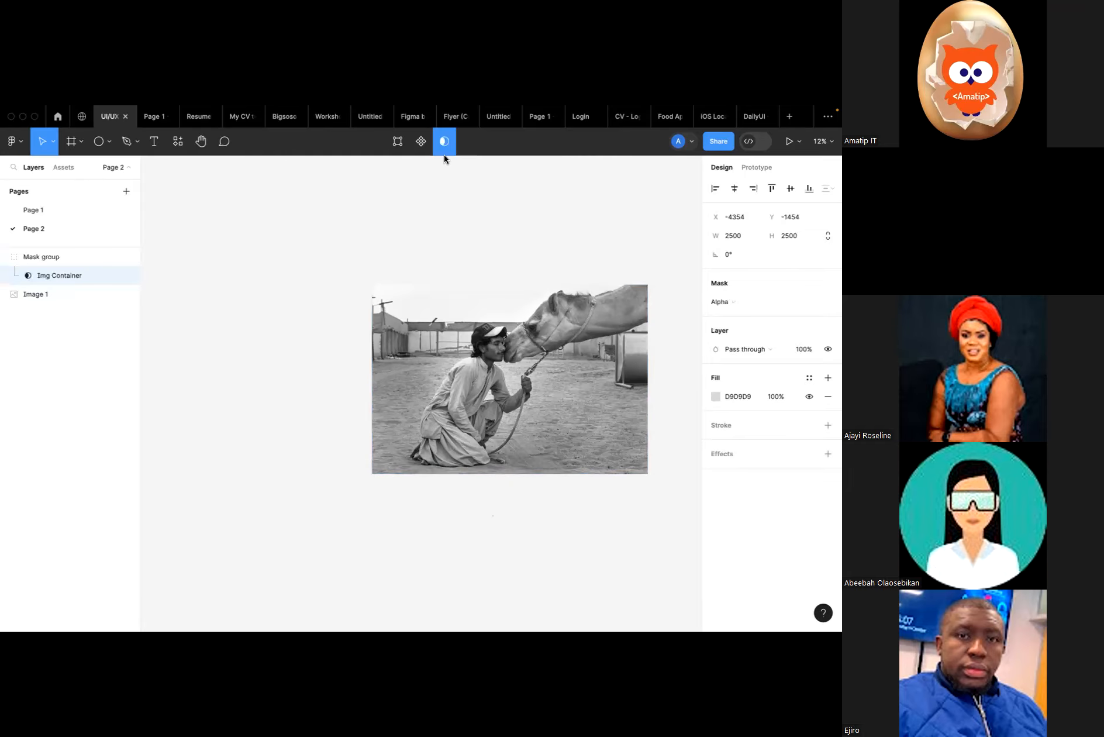
# Move Image 1 over the area of the Img Container mask, to about X -5016, Y -1765.
pyautogui.click(409, 338)
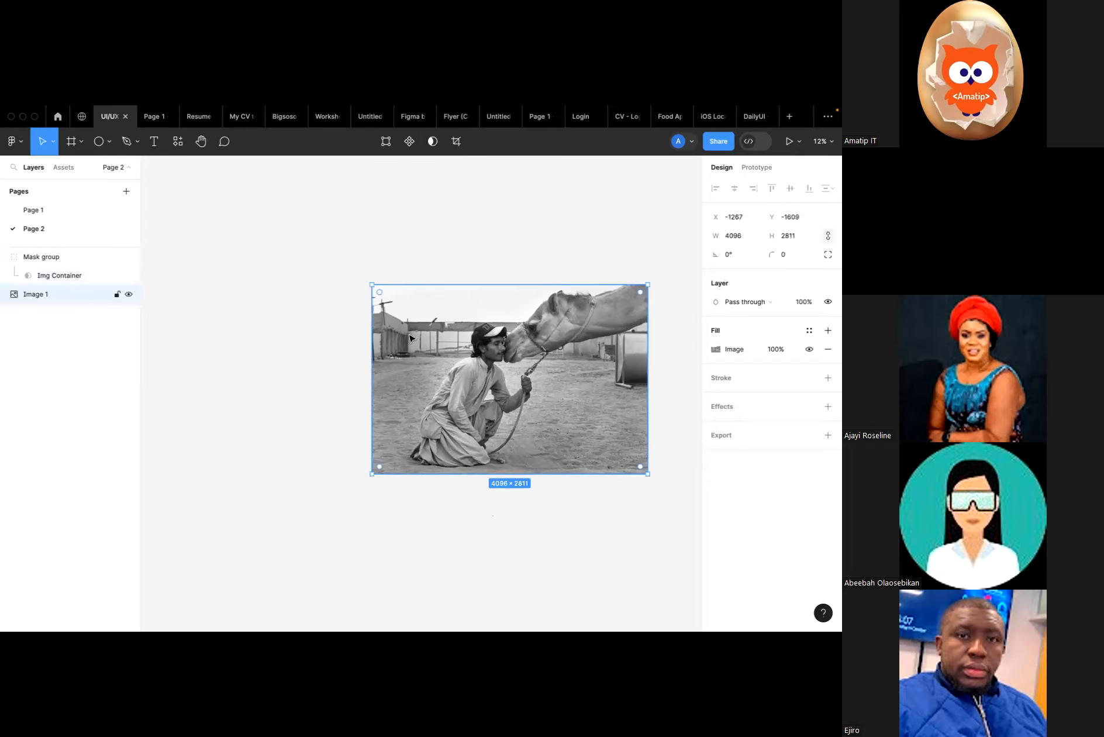
pyautogui.moveTo(410, 338); pyautogui.dragTo(187, 330)
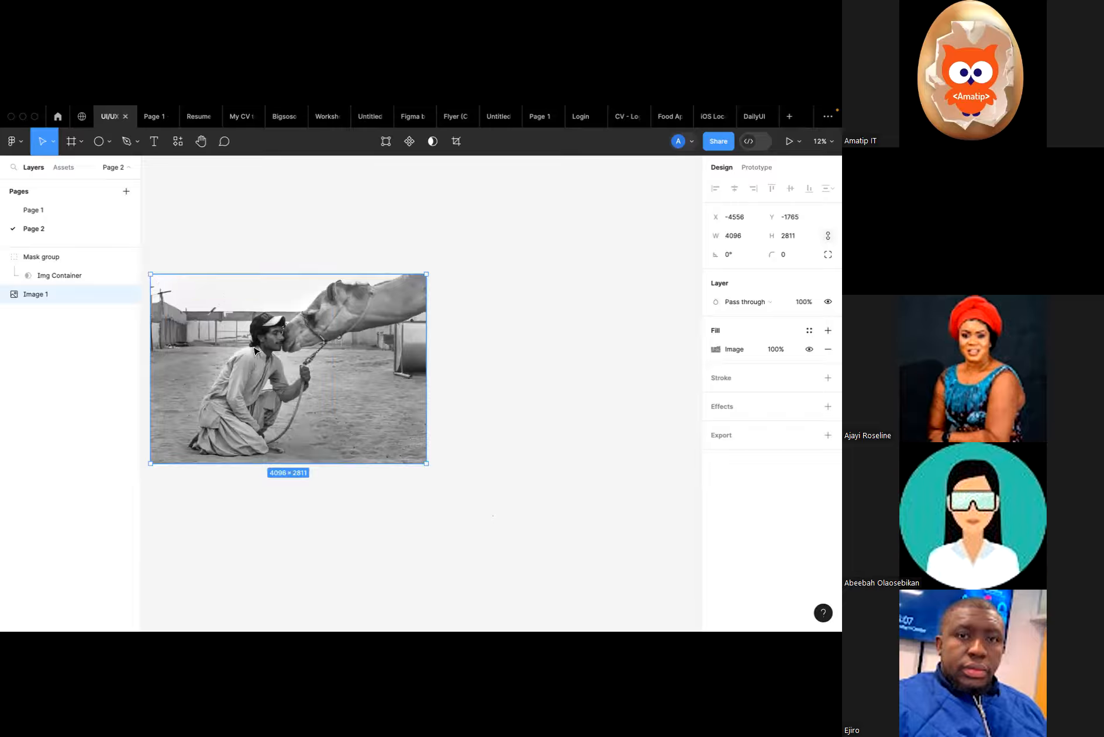
pyautogui.moveTo(256, 349); pyautogui.dragTo(224, 349)
pyautogui.hscroll(-3, 224, 349)
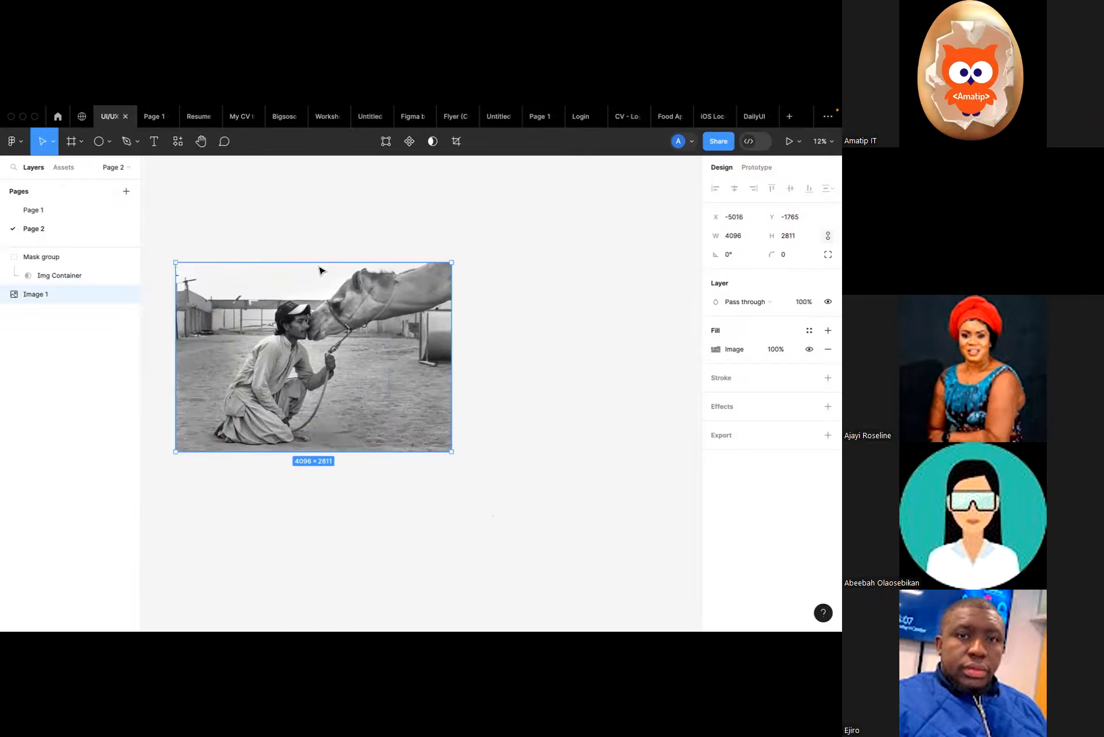
# Try using Image 1 on its own as a mask, and undo it.
pyautogui.click(433, 142)
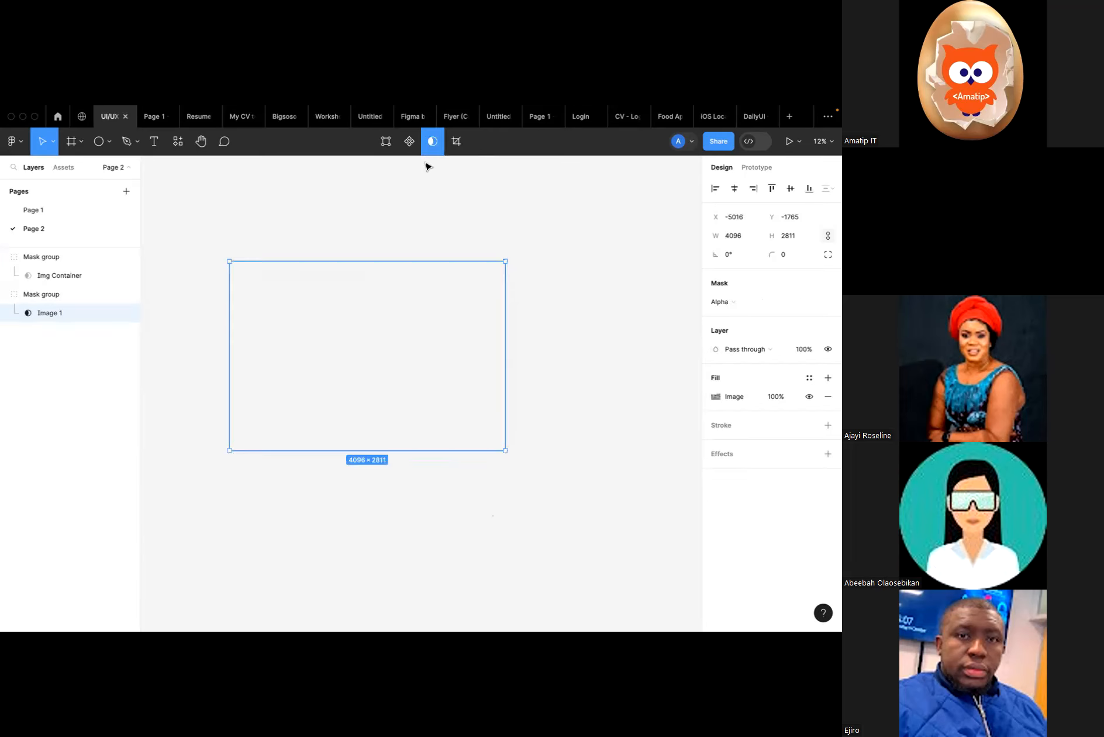
pyautogui.hotkey('ctrl', 'z')
# Place the Image 1 layer inside the mask group, above Img Container.
pyautogui.click(69, 275)
pyautogui.click(63, 292)
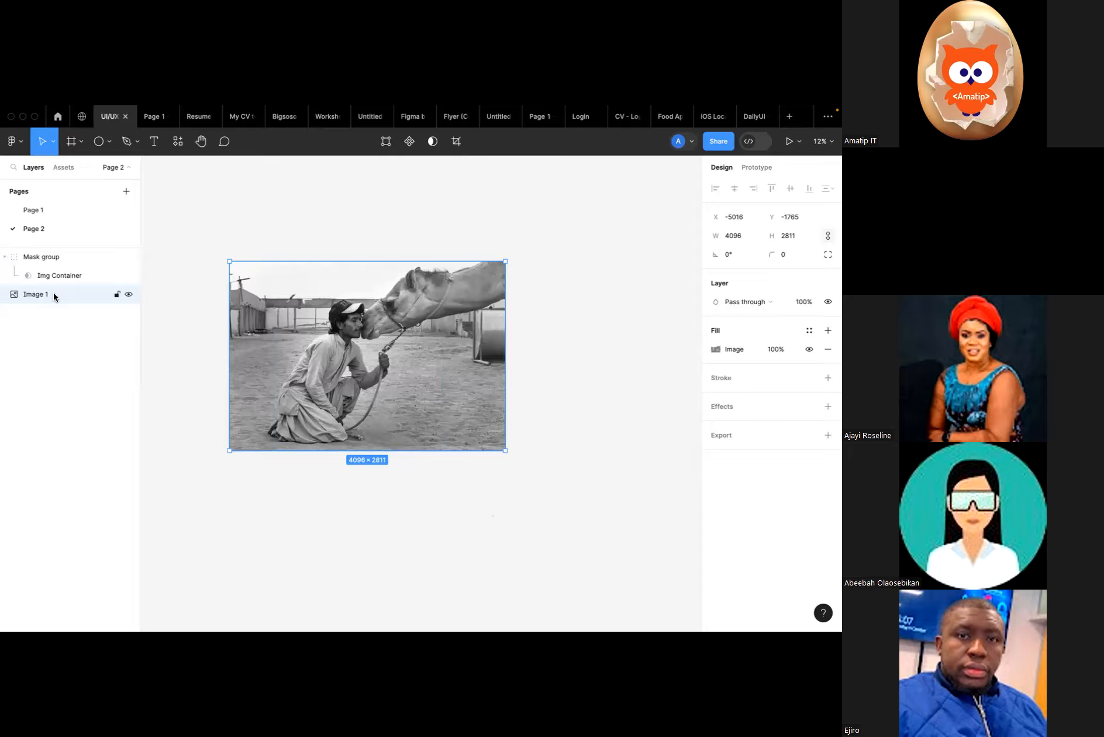
pyautogui.moveTo(54, 294); pyautogui.dragTo(52, 275)
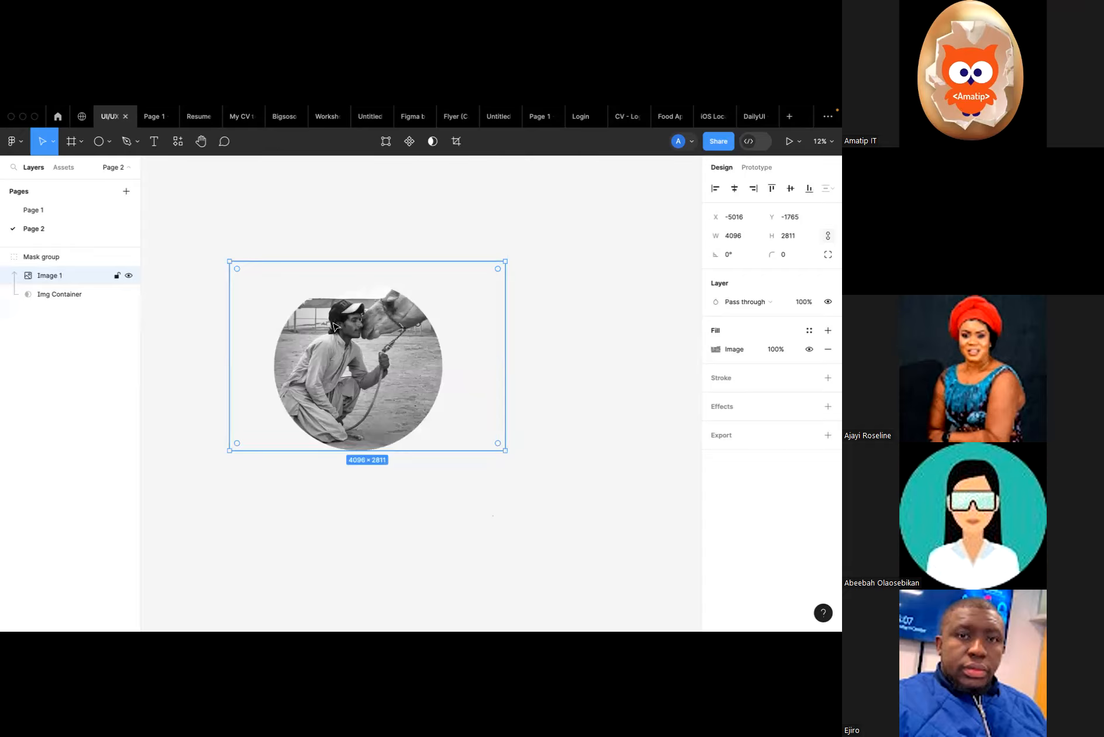
pyautogui.click(577, 382)
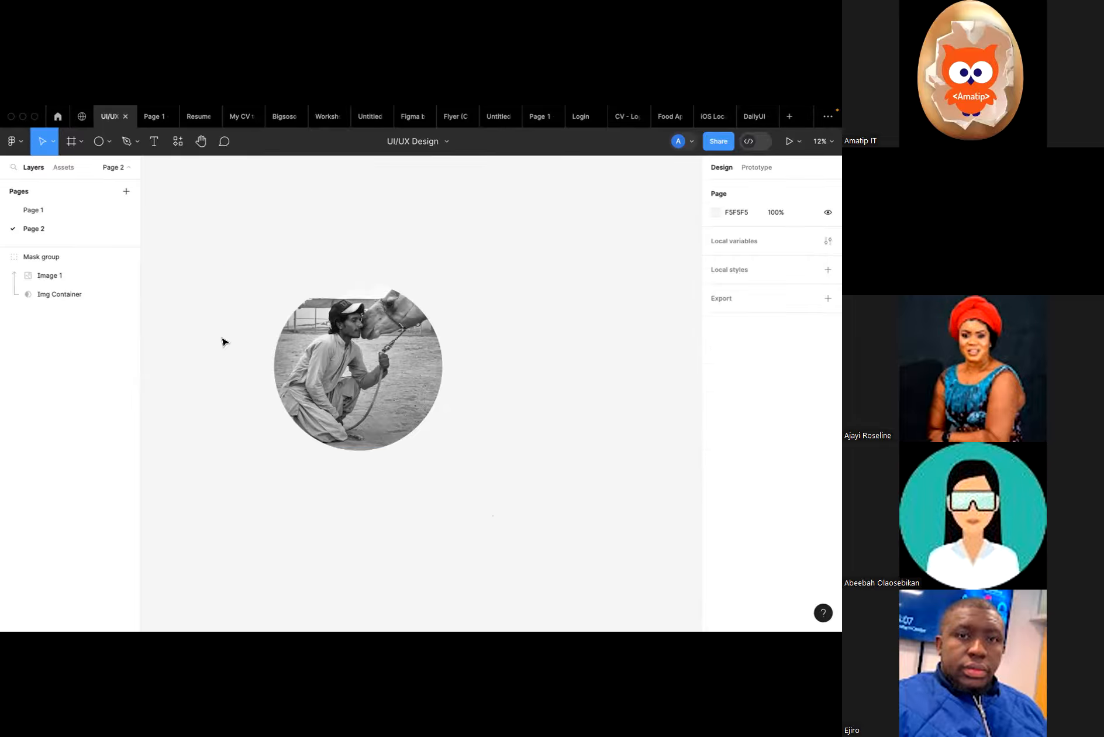
# Undo the layer reordering and put Image 1 back into the mask group above Img Container.
pyautogui.press('super+z')
pyautogui.press('super+z')
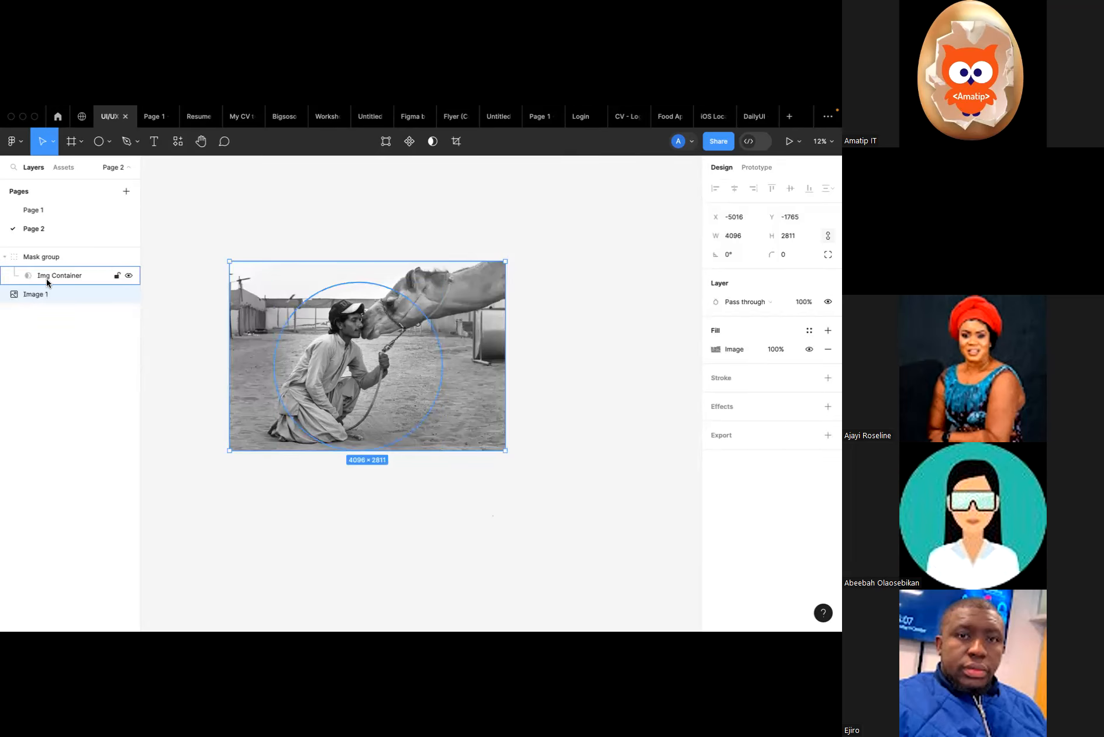
pyautogui.moveTo(34, 300); pyautogui.dragTo(35, 263)
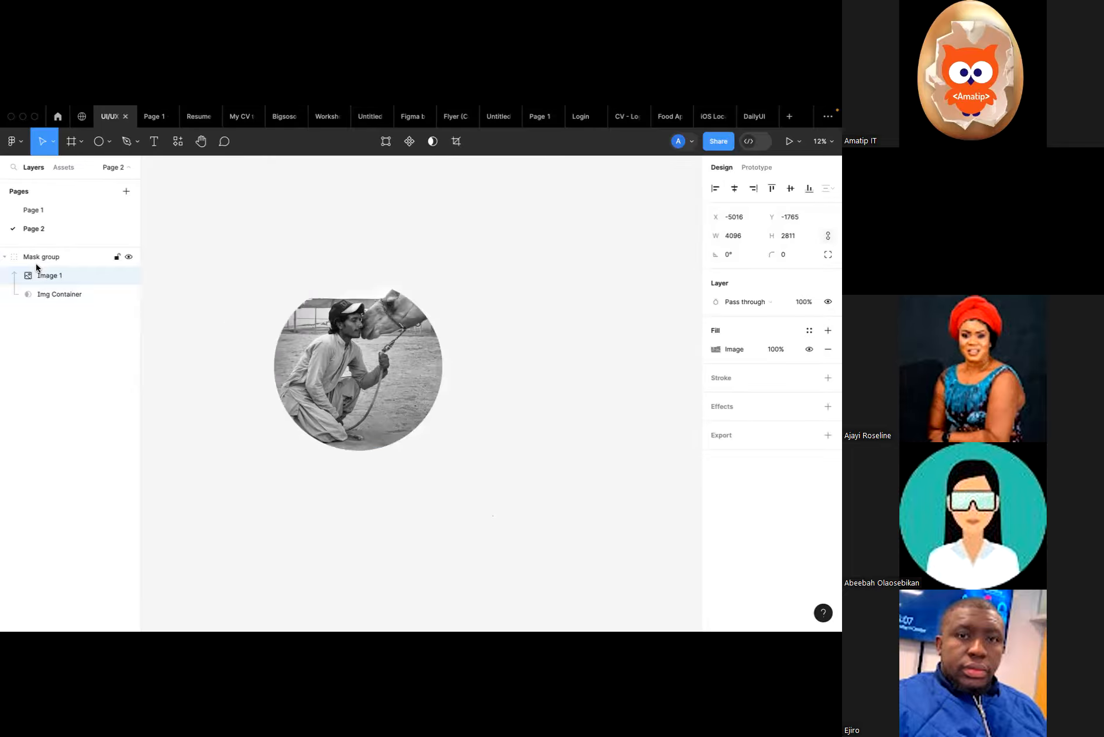
pyautogui.click(530, 404)
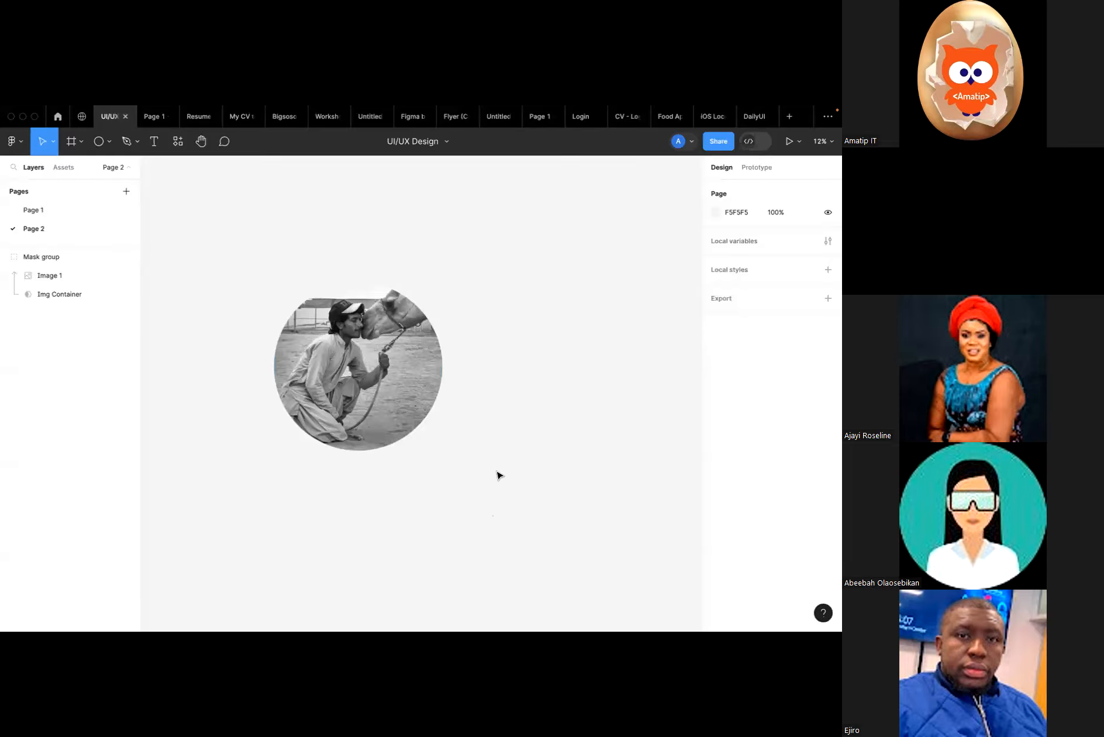
# Move the mask group to about X -4432, Y -2019 and examine the photo clipped inside the circle.
pyautogui.moveTo(361, 378); pyautogui.dragTo(356, 341)
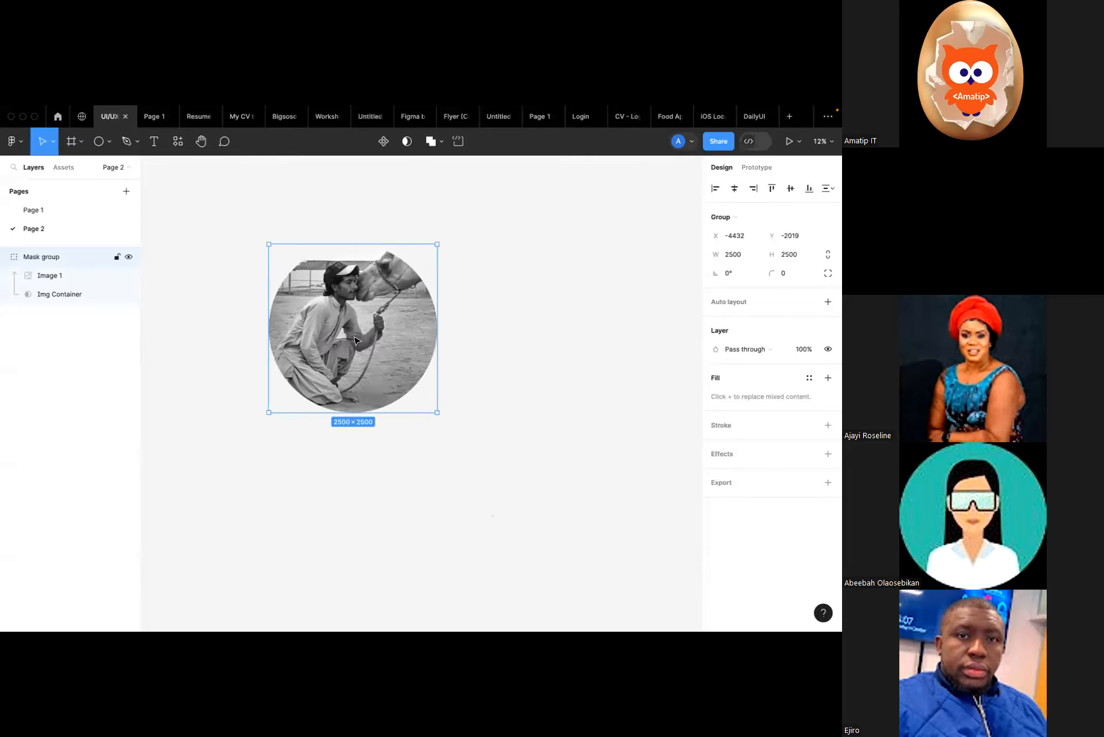
pyautogui.keyDown('ctrl'); pyautogui.scroll(5, 356, 340); pyautogui.keyUp('ctrl')
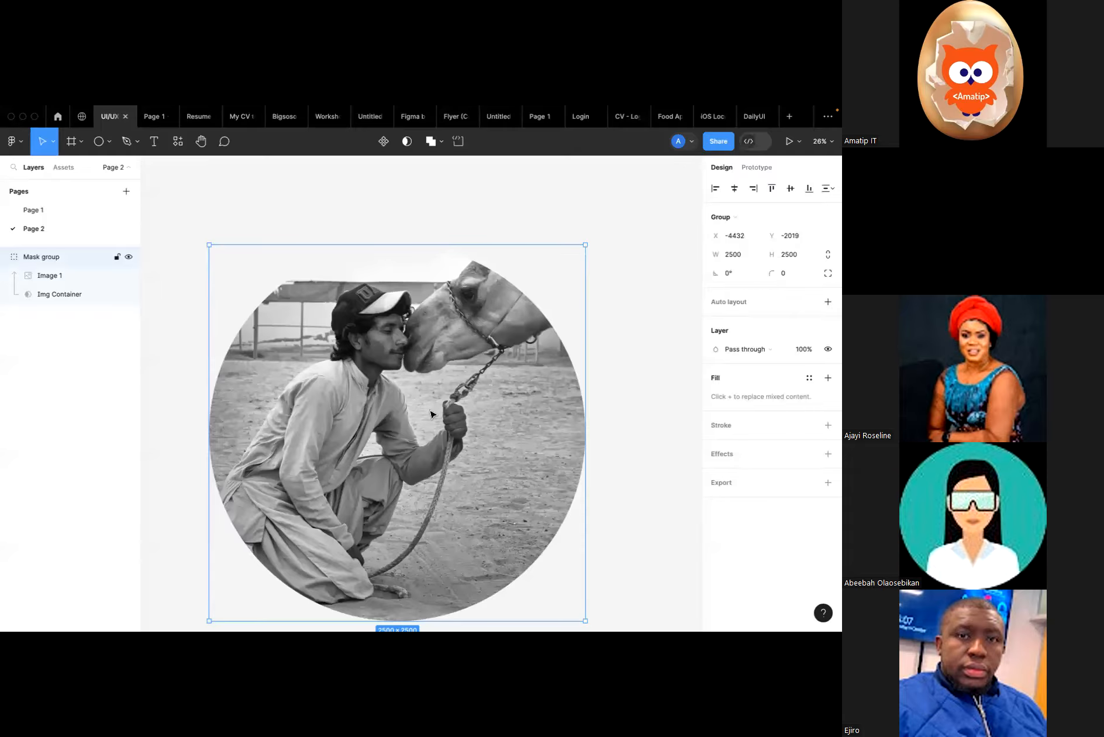
pyautogui.scroll(-5, 508, 381)
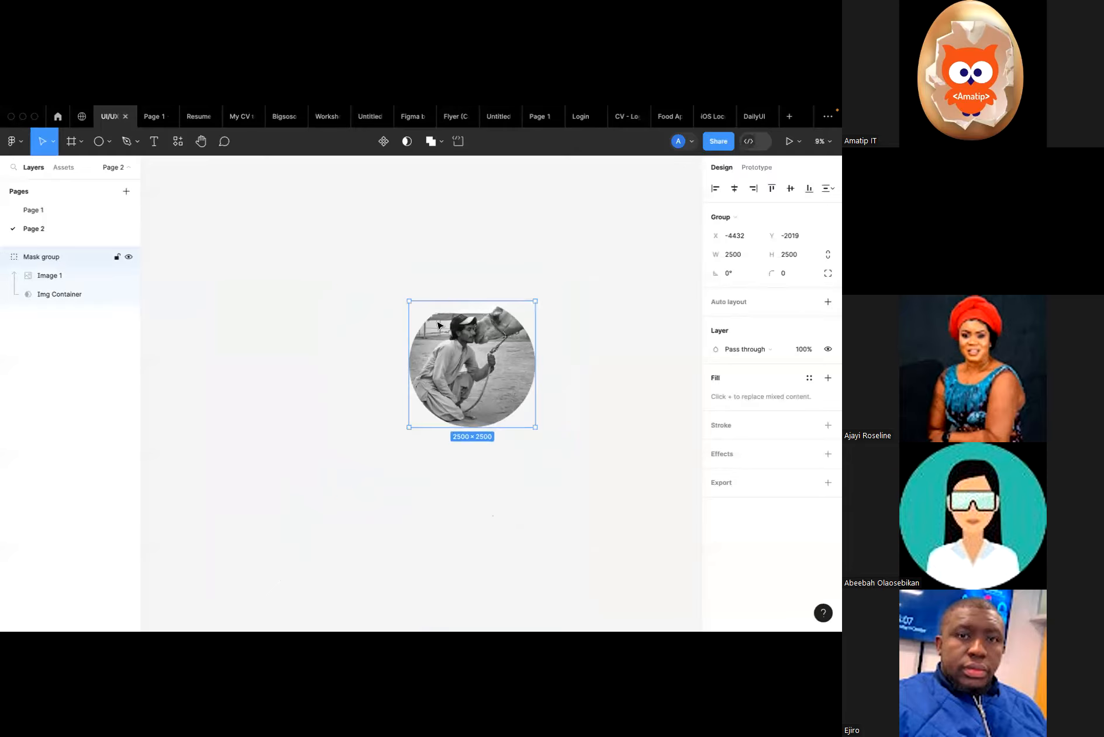
pyautogui.hscroll(3, 434, 325)
pyautogui.click(414, 358)
pyautogui.click(352, 367)
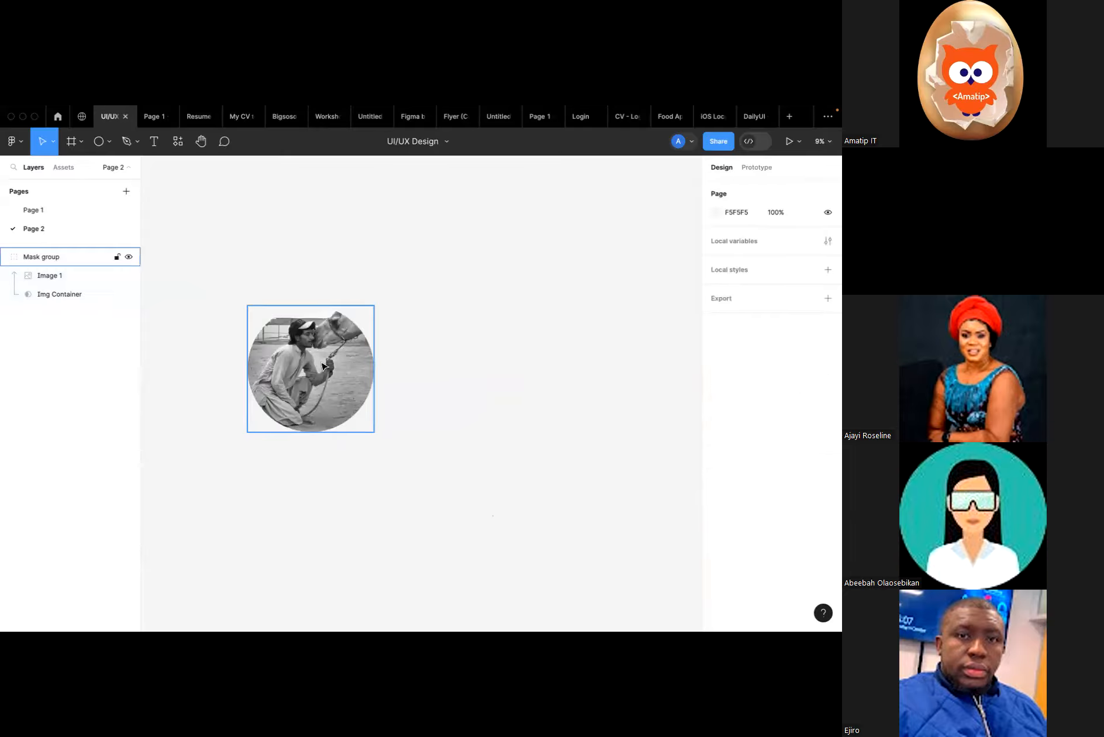
pyautogui.scroll(1, 323, 366)
pyautogui.scroll(3, 323, 367)
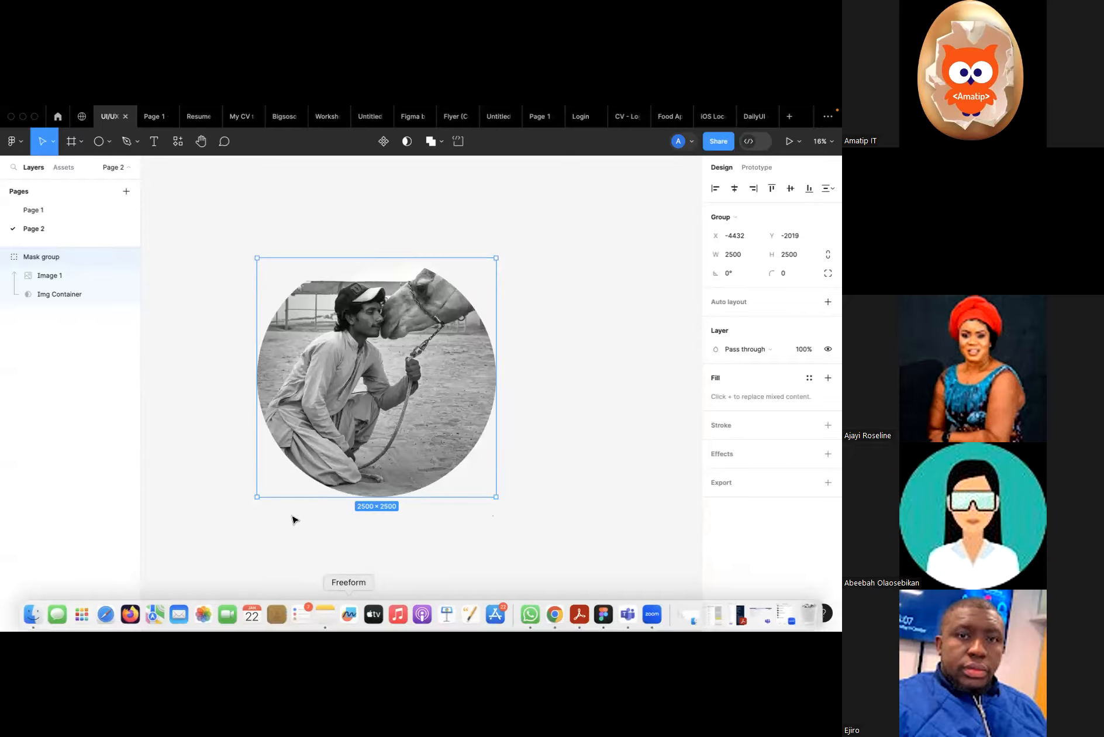
pyautogui.click(204, 336)
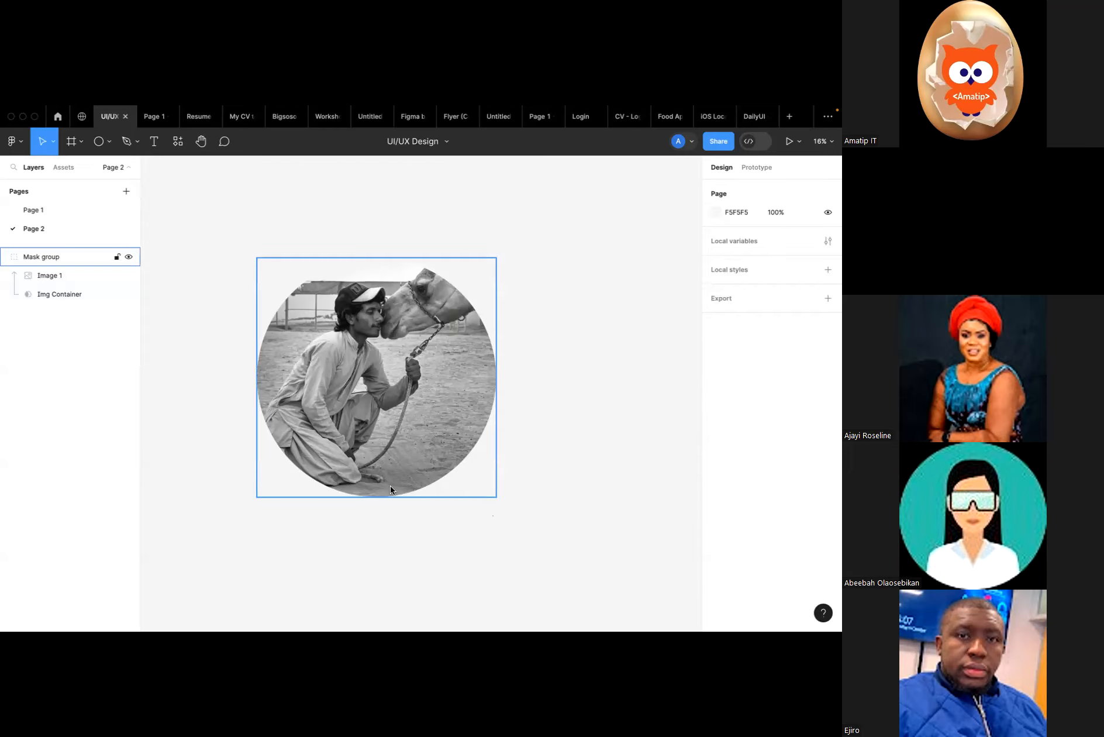
pyautogui.hscroll(-1, 375, 533)
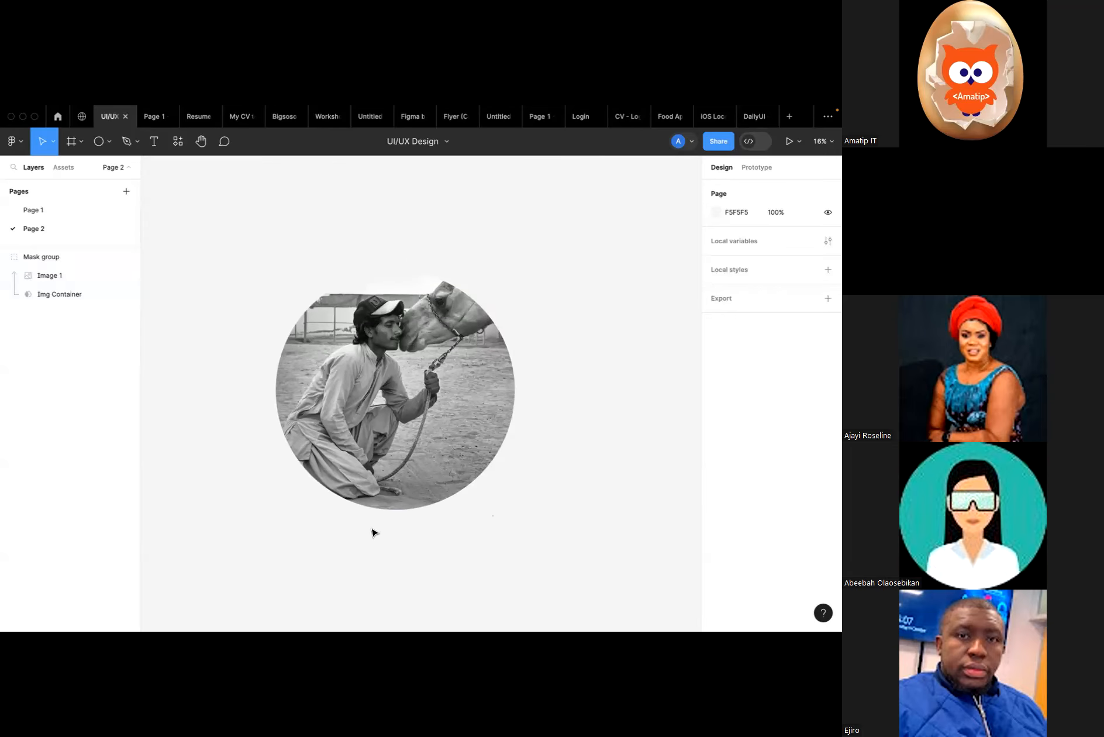
pyautogui.hscroll(2, 378, 447)
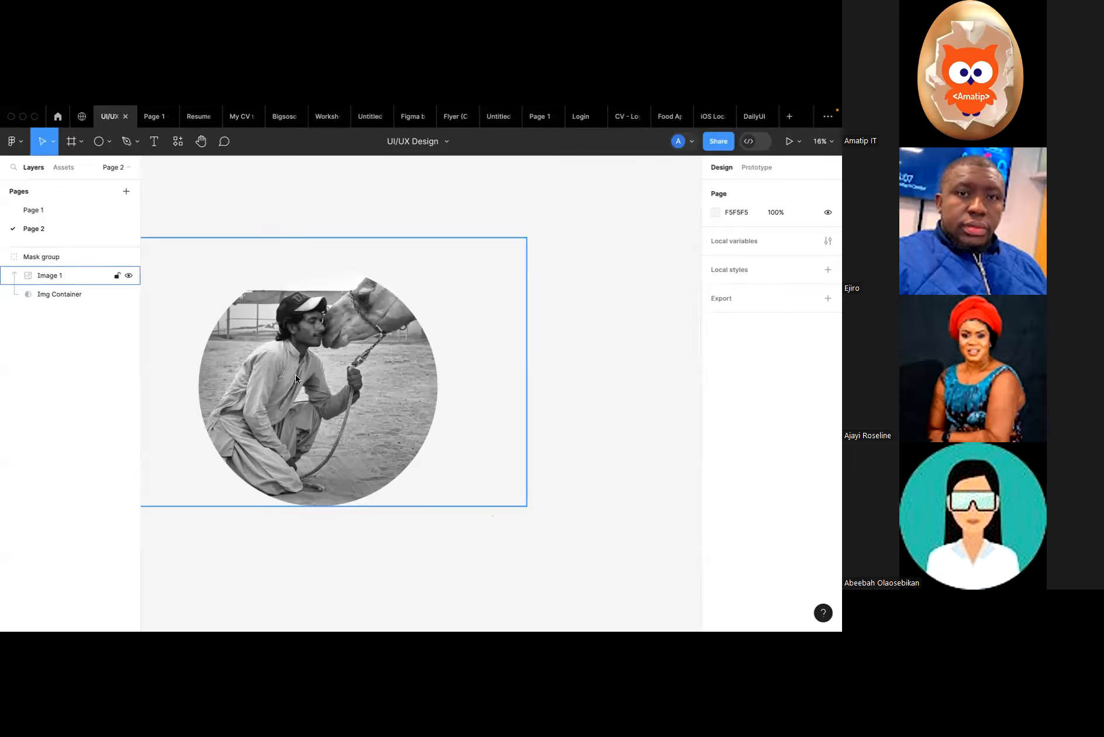
# Undo the edits back to the unmasked Img Container circle with Image 1 as a separate layer beside it.
pyautogui.click(283, 367)
pyautogui.press('super+z')
pyautogui.press('super+z')
pyautogui.press('super+z')
pyautogui.press('super+z')
pyautogui.press('super+z')
pyautogui.press('super+z')
pyautogui.press('super+z')
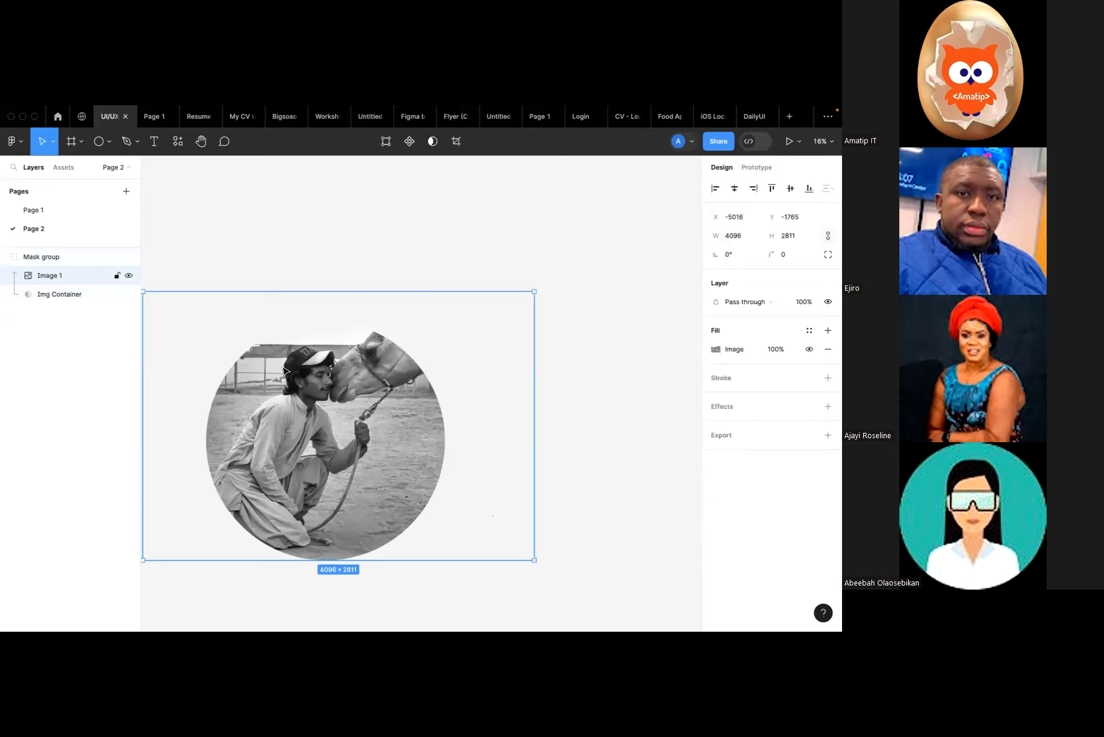
pyautogui.press('super+z')
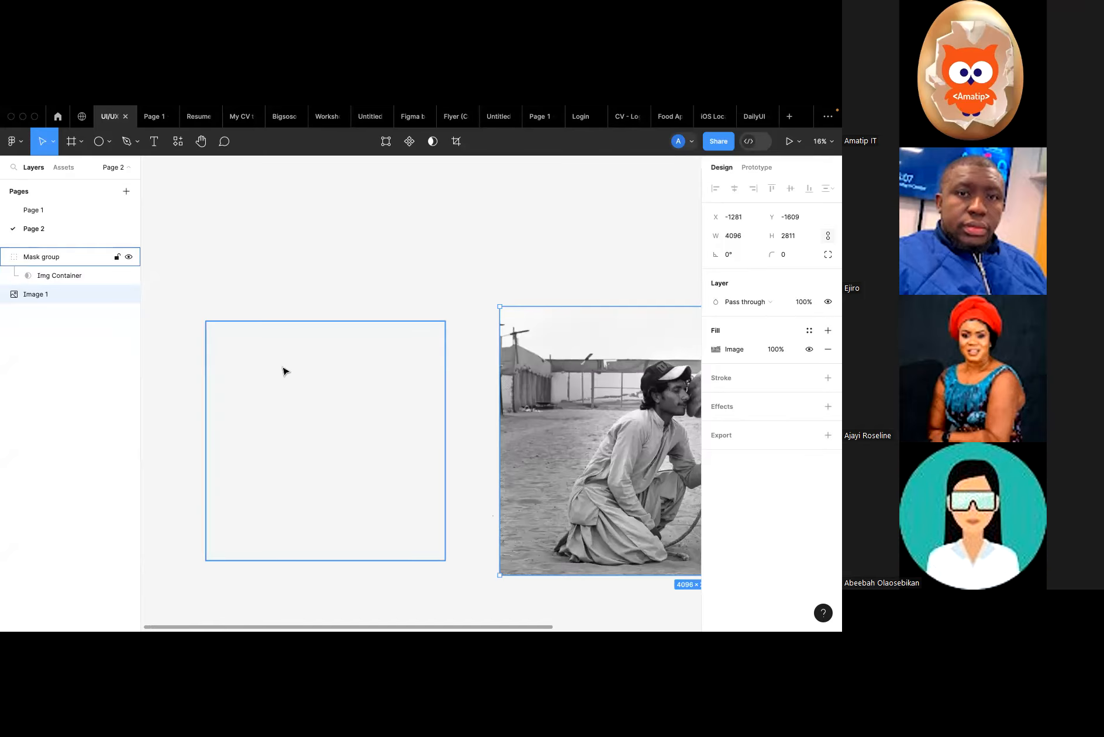
pyautogui.press('super+z')
pyautogui.press('super+z')
pyautogui.press('super+z')
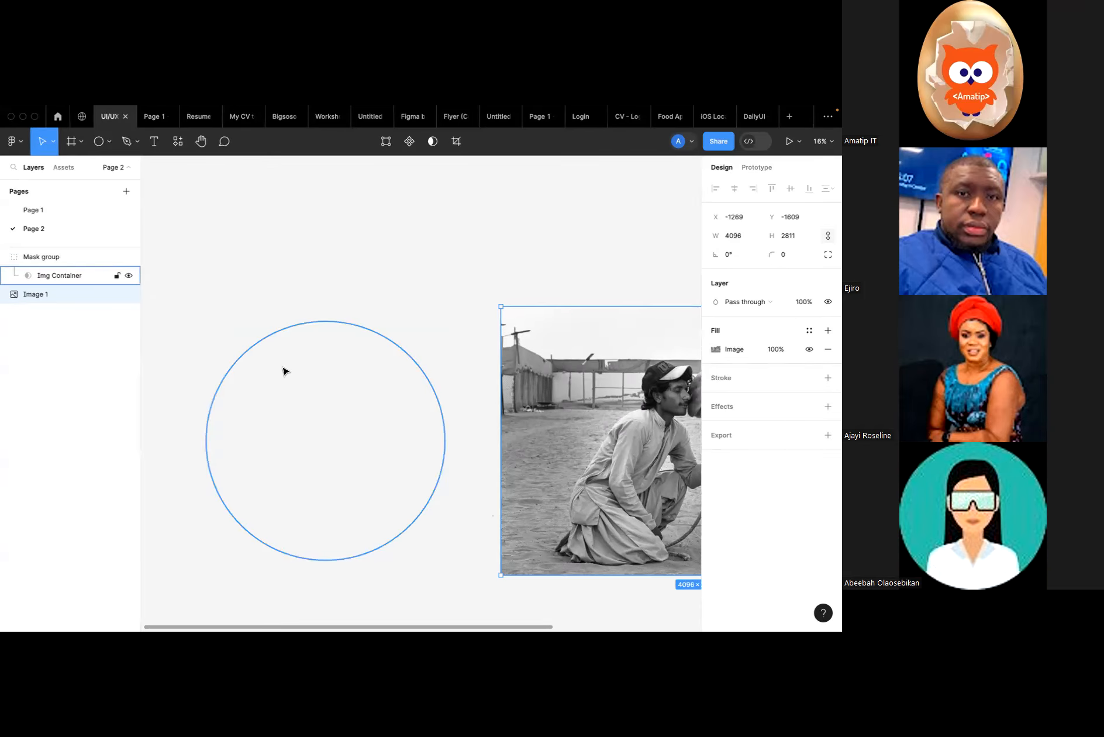
pyautogui.press('super+z')
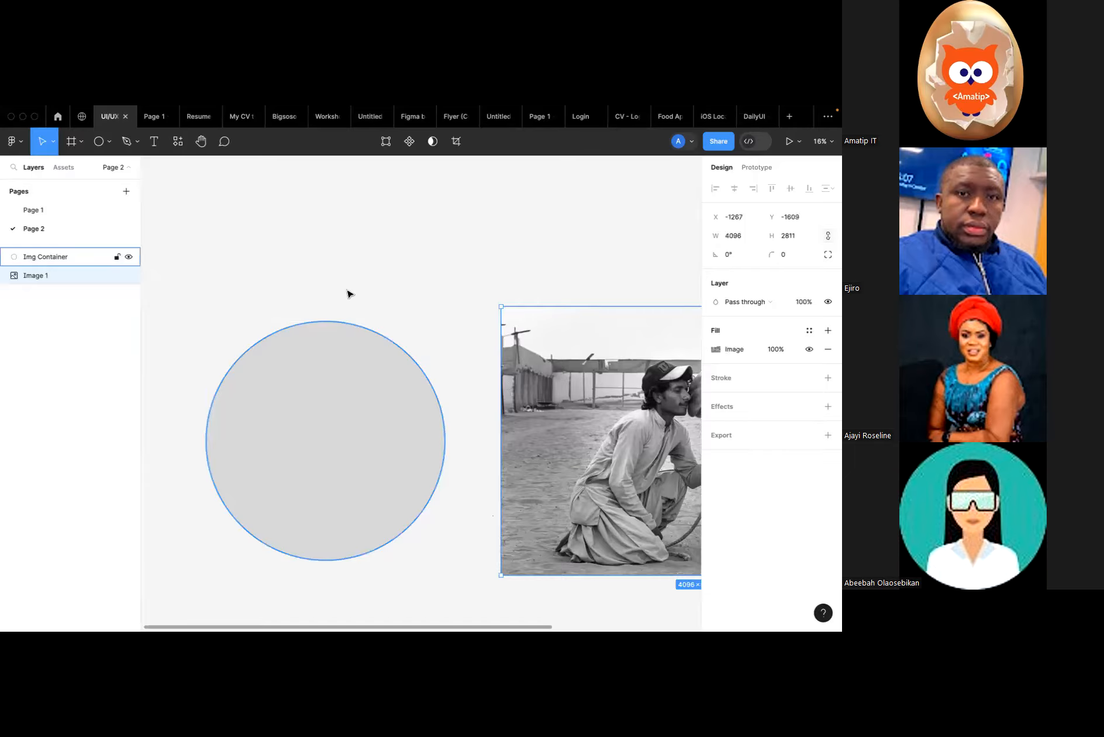
pyautogui.click(375, 274)
pyautogui.scroll(-1, 375, 275)
pyautogui.hscroll(1, 376, 275)
pyautogui.scroll(-2, 375, 274)
pyautogui.scroll(2, 372, 273)
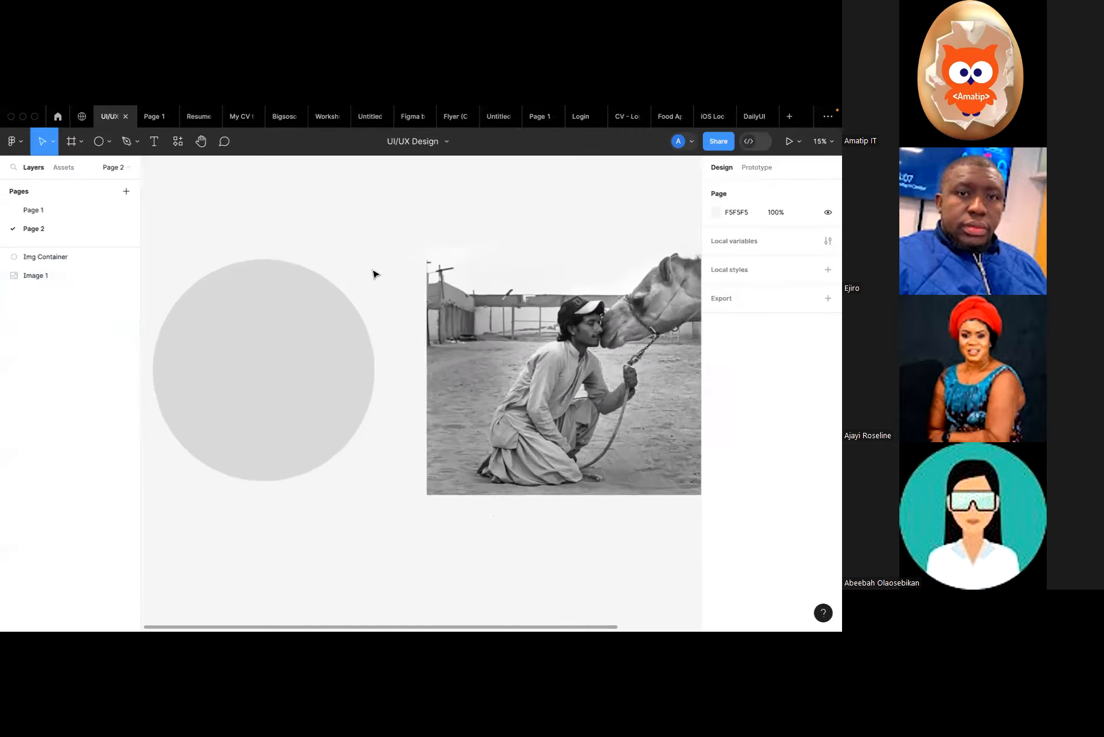
pyautogui.click(347, 316)
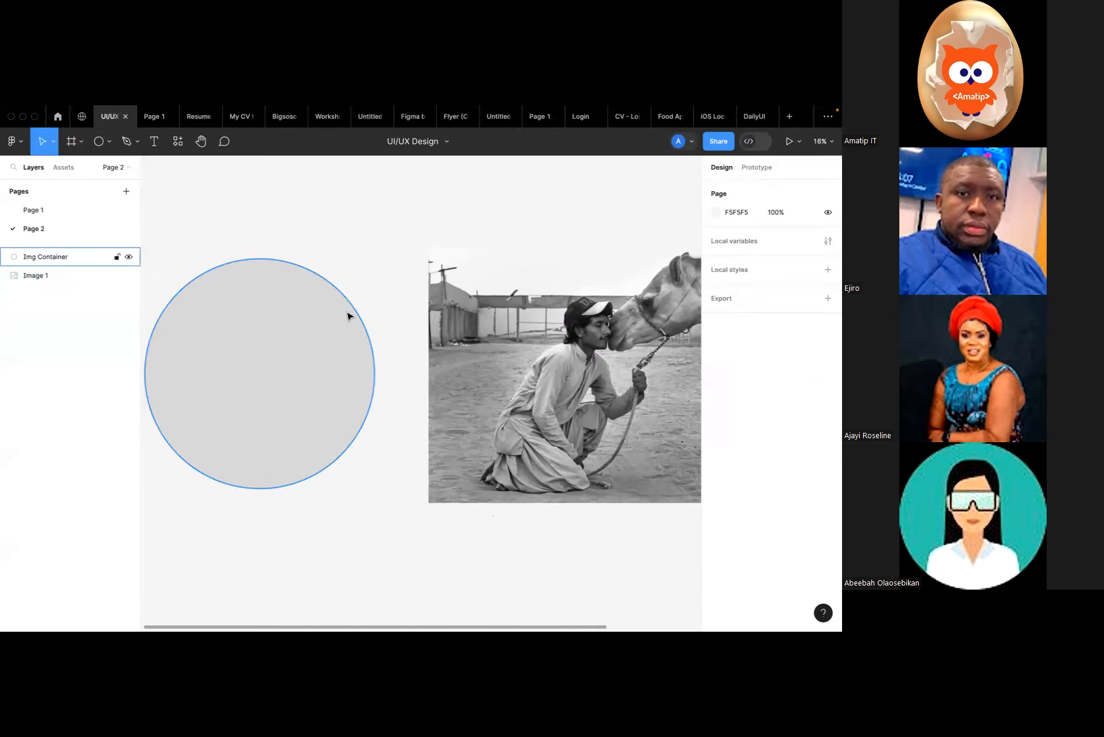
pyautogui.click(397, 358)
pyautogui.click(468, 374)
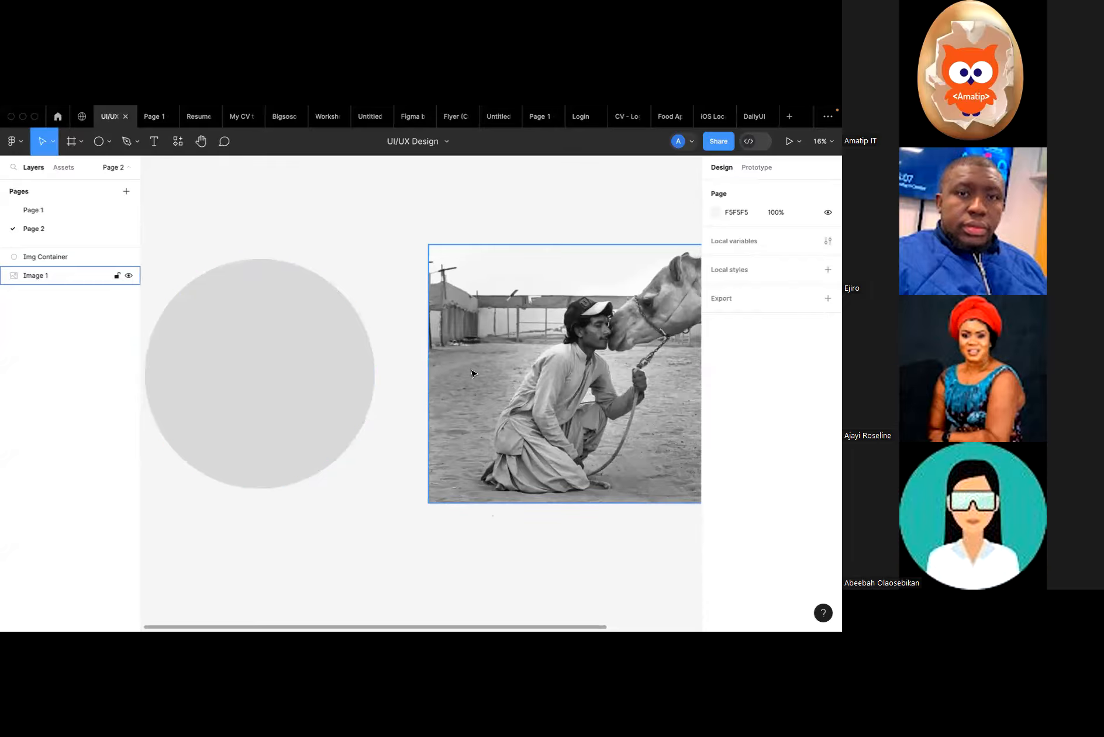
pyautogui.hscroll(5, 526, 391)
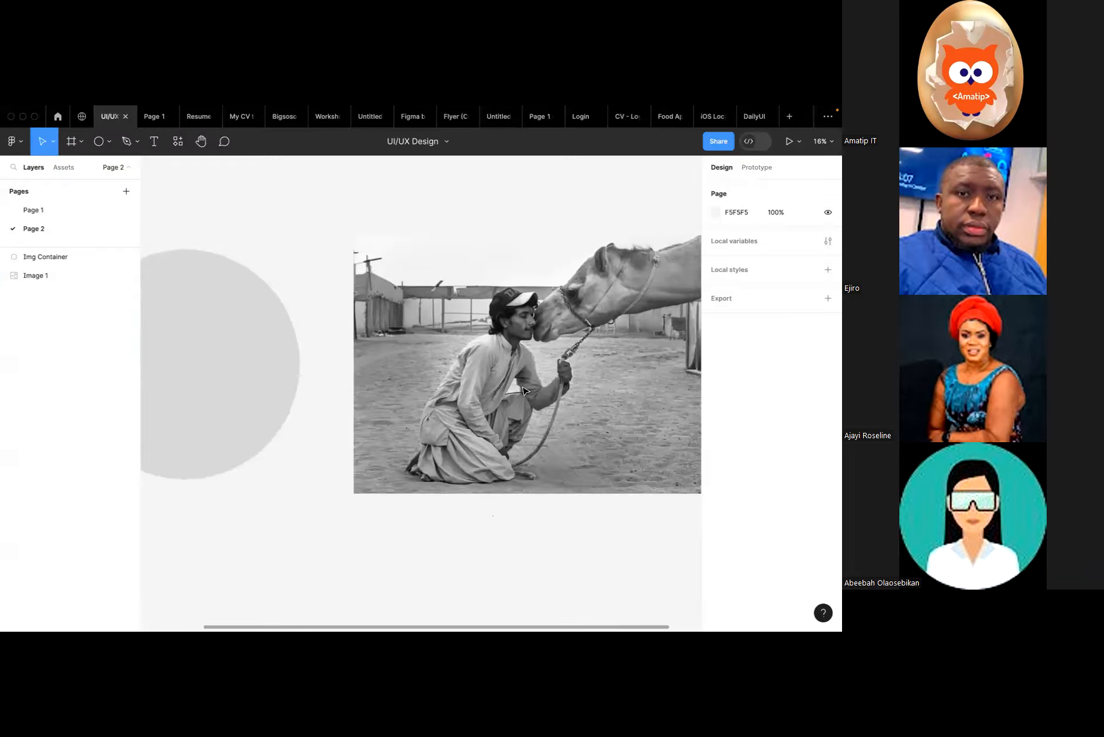
pyautogui.scroll(3, 466, 376)
pyautogui.scroll(-4, 466, 377)
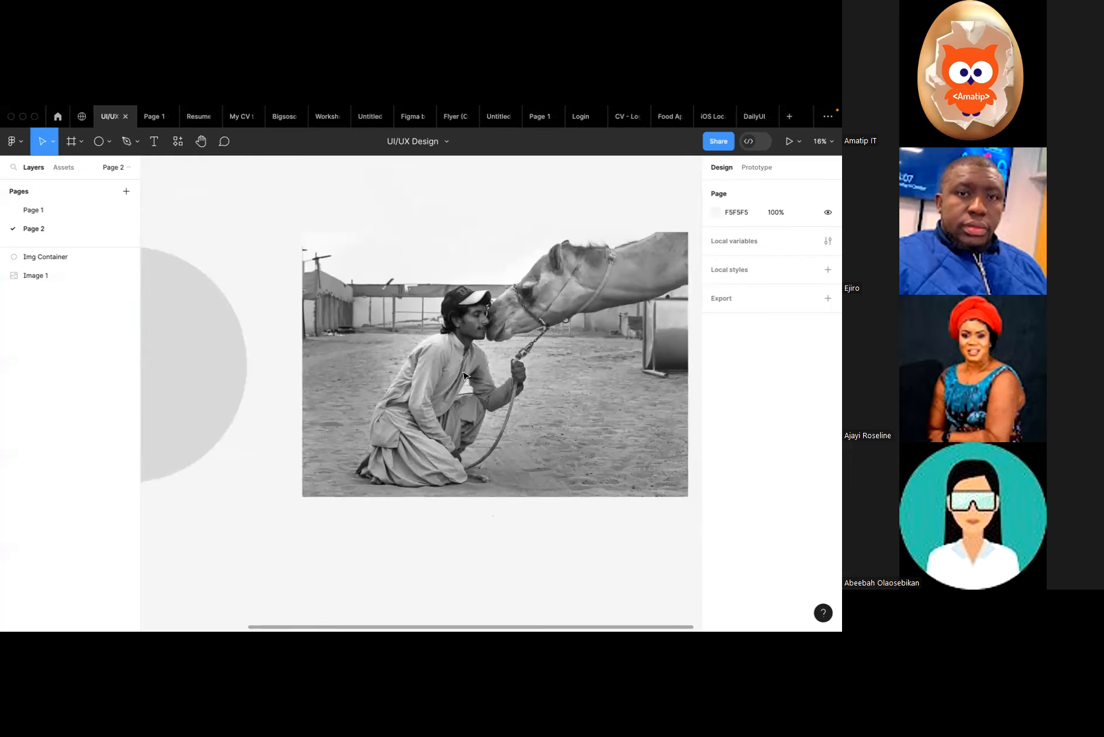
pyautogui.hscroll(-2, 463, 376)
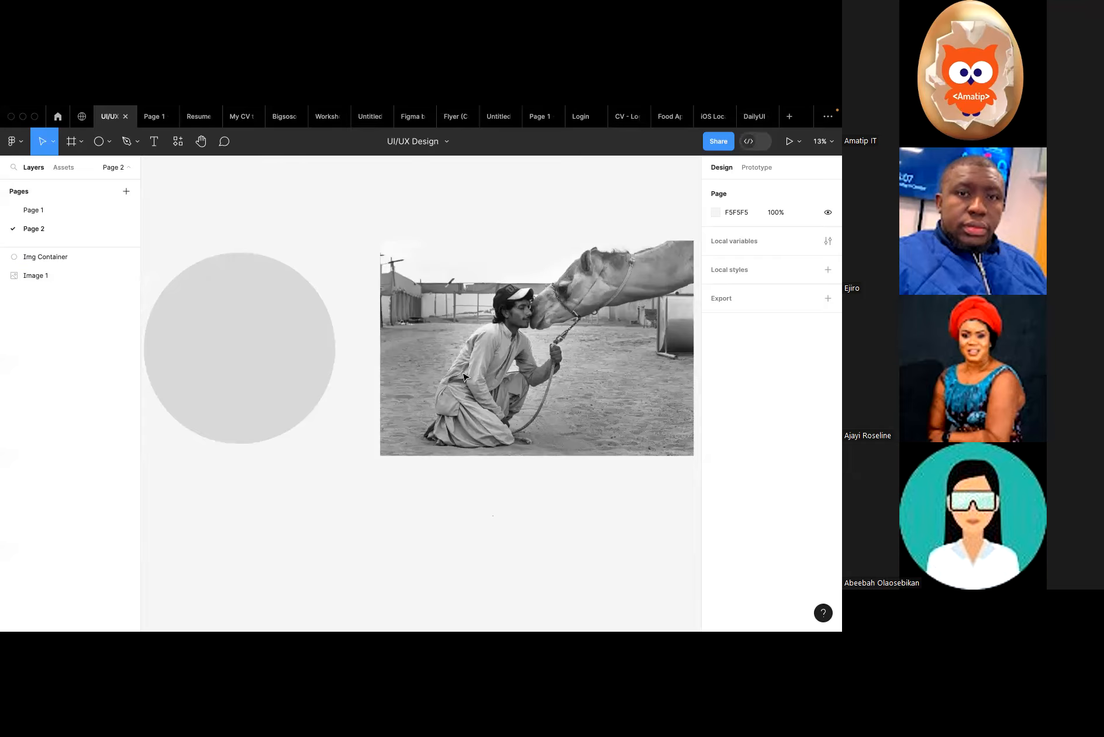
pyautogui.click(463, 376)
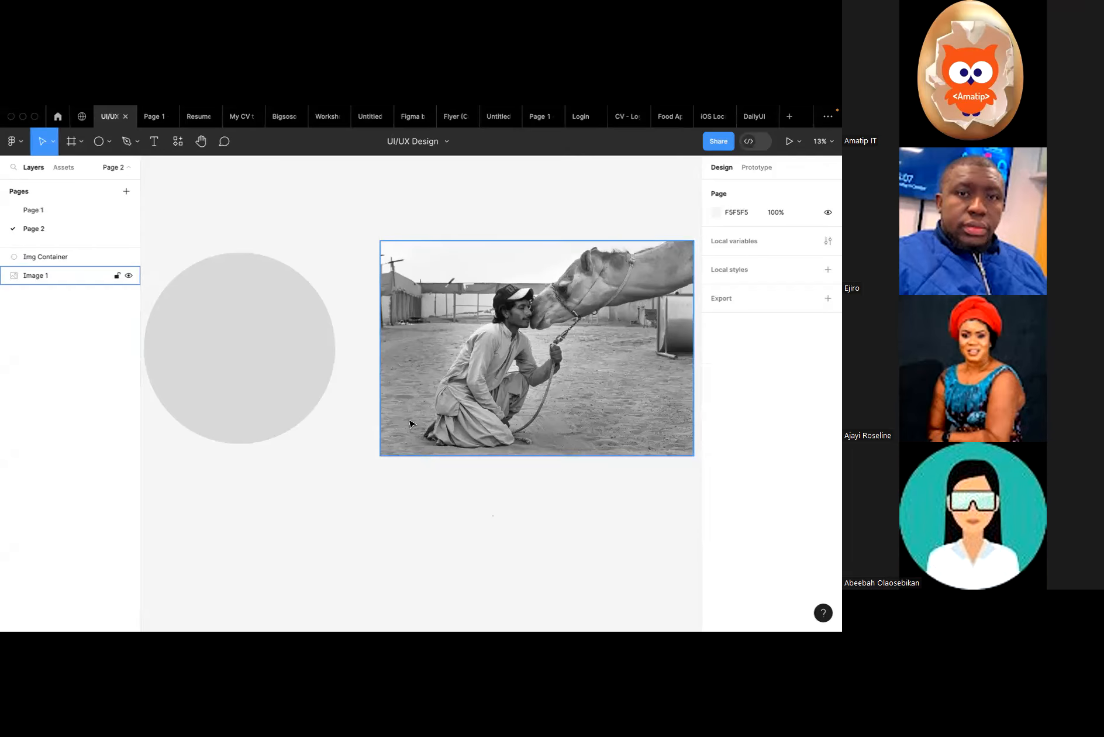
pyautogui.click(422, 481)
pyautogui.click(632, 304)
pyautogui.click(327, 407)
pyautogui.click(475, 396)
pyautogui.click(271, 317)
pyautogui.click(250, 340)
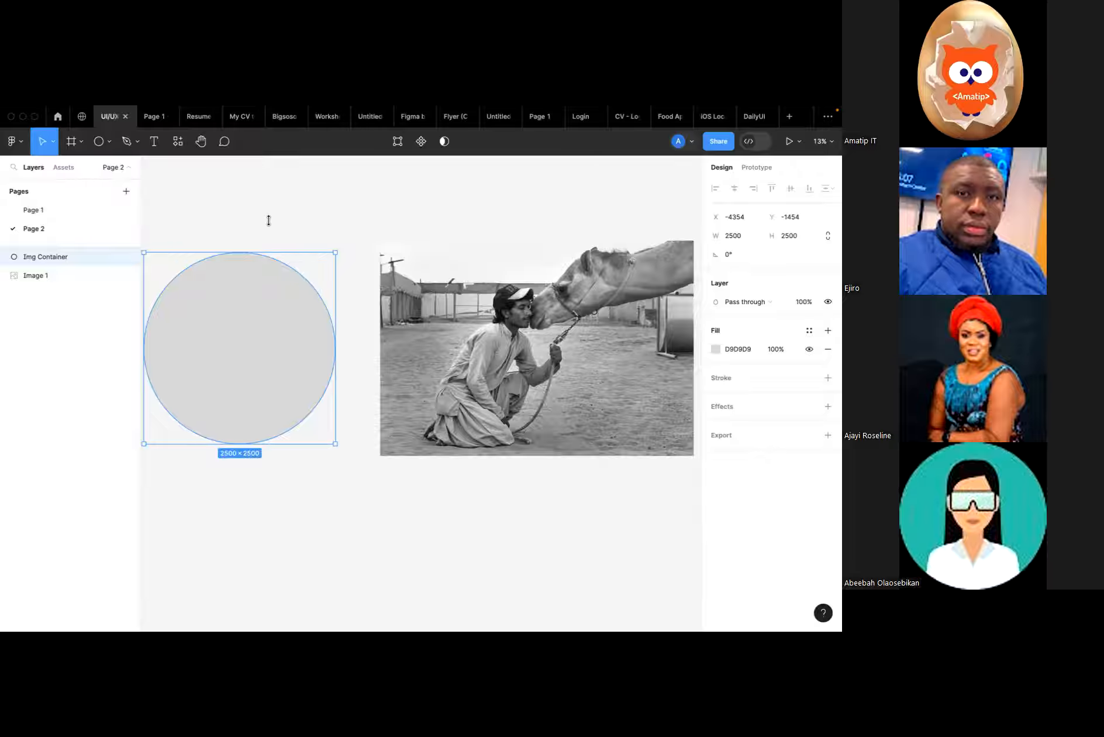
# Draw a rectangle of about 2360 × 1268 below the Img Container circle.
pyautogui.click(109, 142)
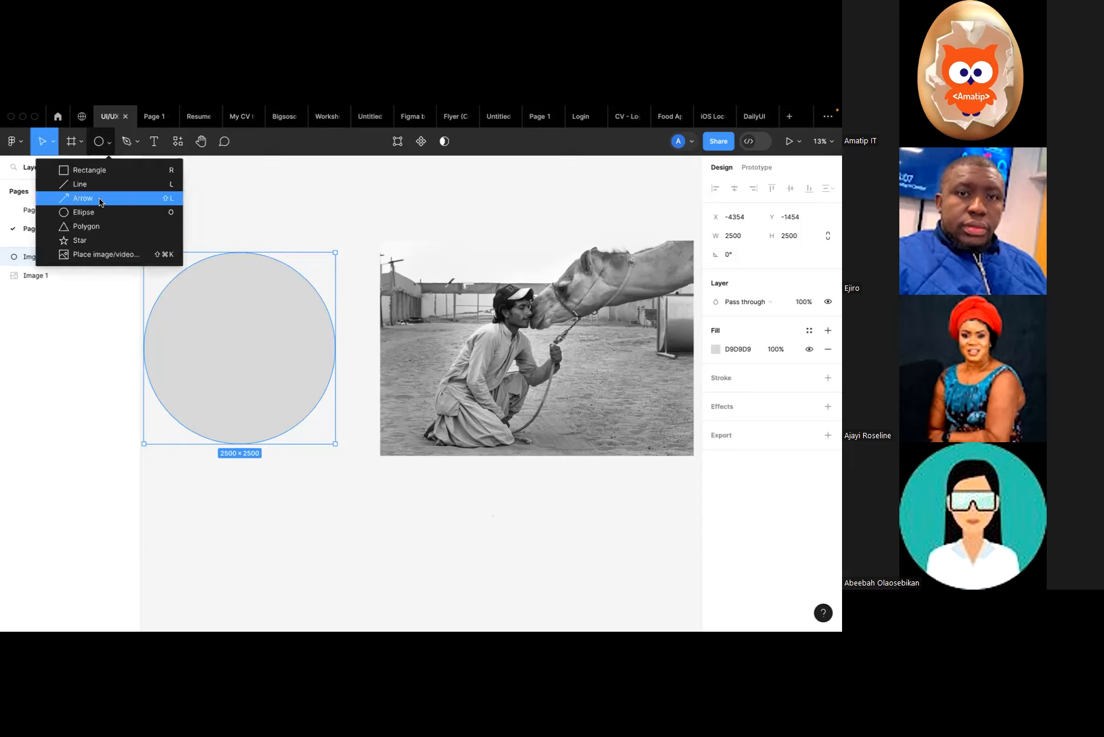
pyautogui.click(106, 169)
pyautogui.moveTo(190, 485); pyautogui.dragTo(279, 553)
pyautogui.moveTo(361, 570); pyautogui.dragTo(372, 582)
# Draw a triangular polygon of about 1811 × 1643 beside the rectangle, below the photo.
pyautogui.click(110, 141)
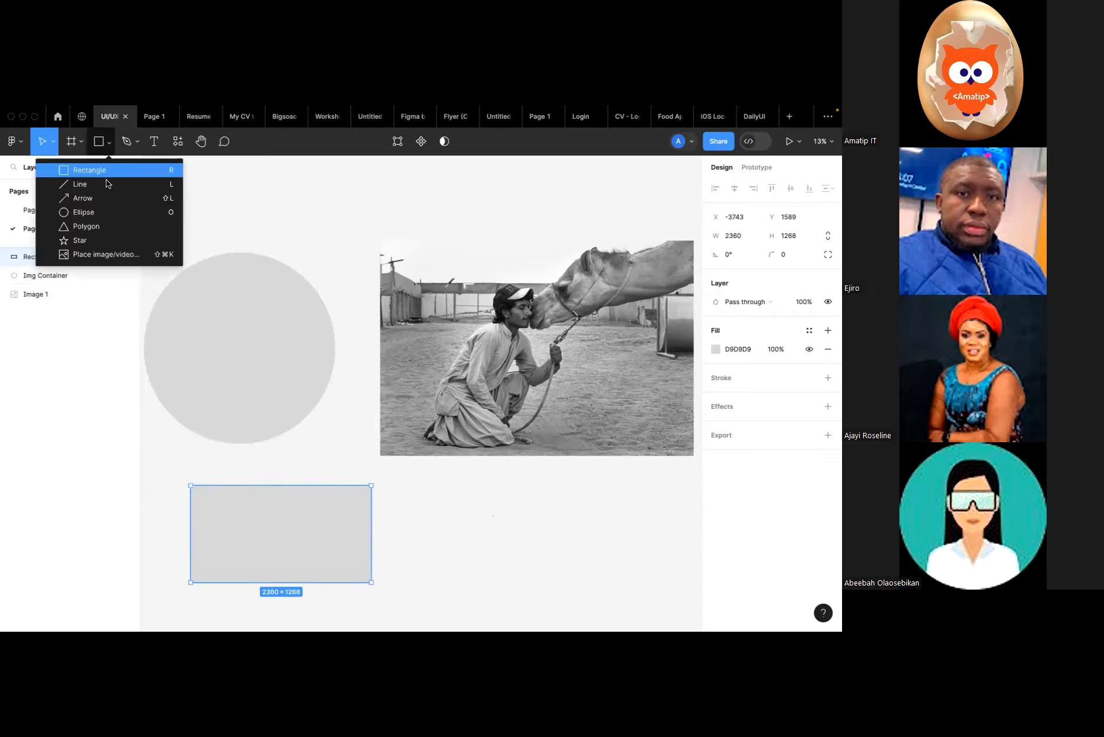
pyautogui.click(105, 227)
pyautogui.moveTo(531, 477); pyautogui.dragTo(393, 606)
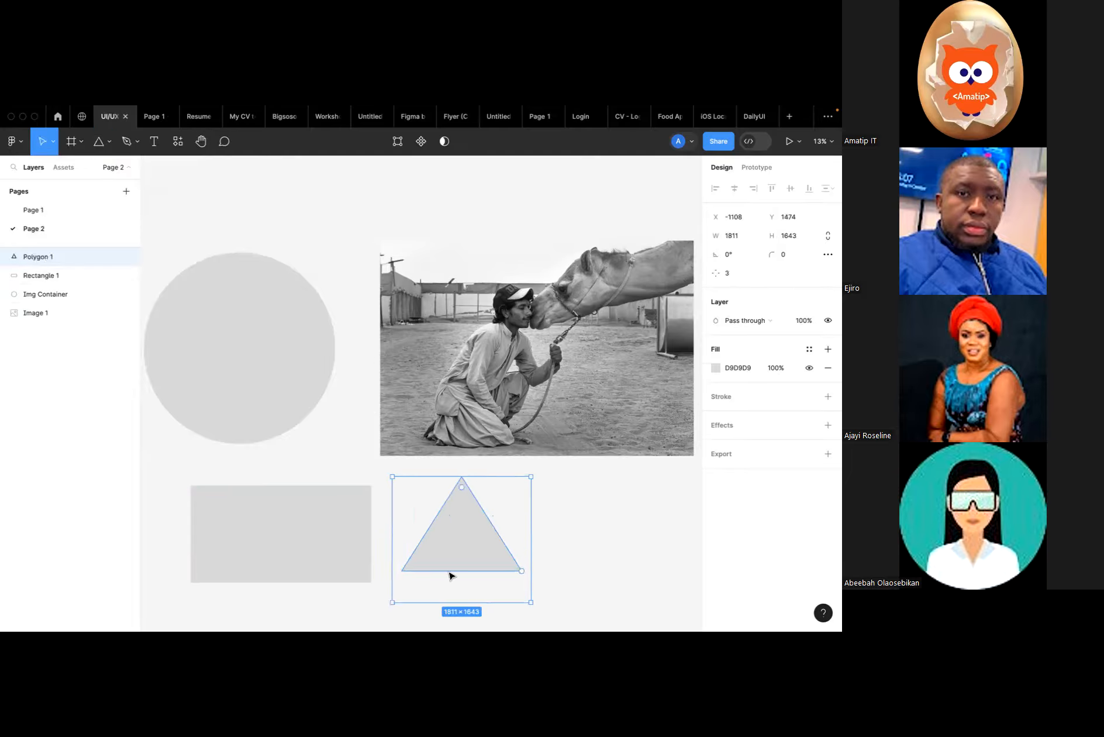
pyautogui.click(631, 513)
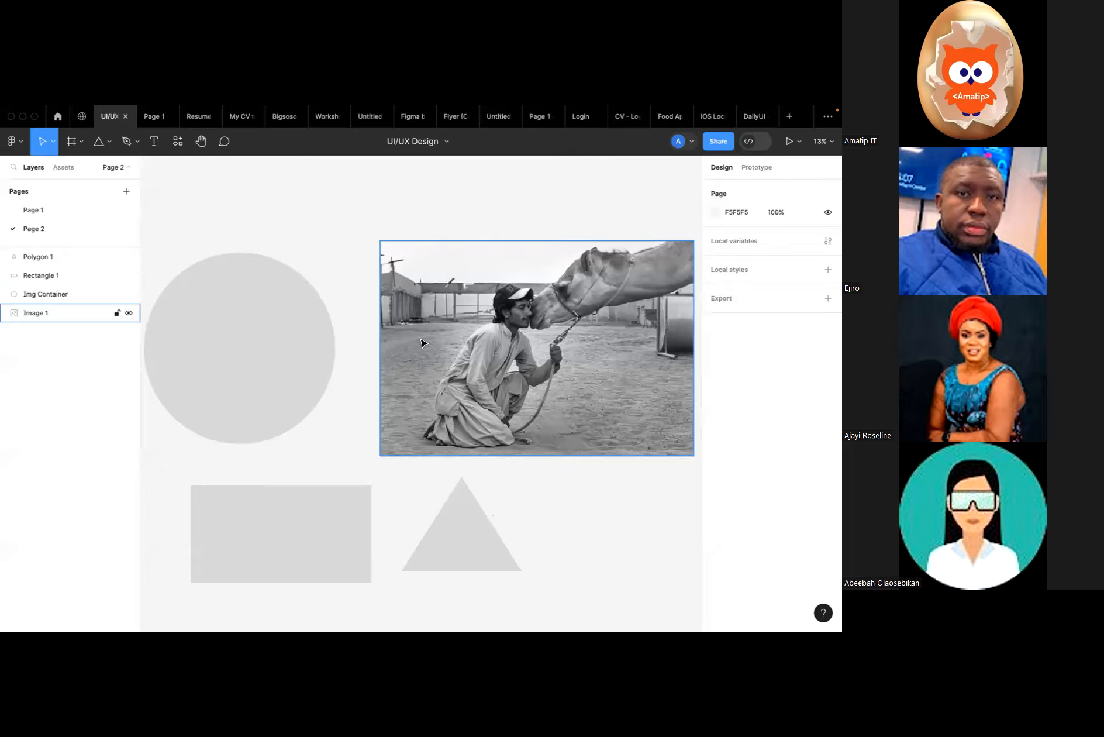
# Use only the Img Container circle as a mask, leaving Image 1, the rectangle and the triangle unselected.
pyautogui.click(265, 354)
pyautogui.click(378, 205)
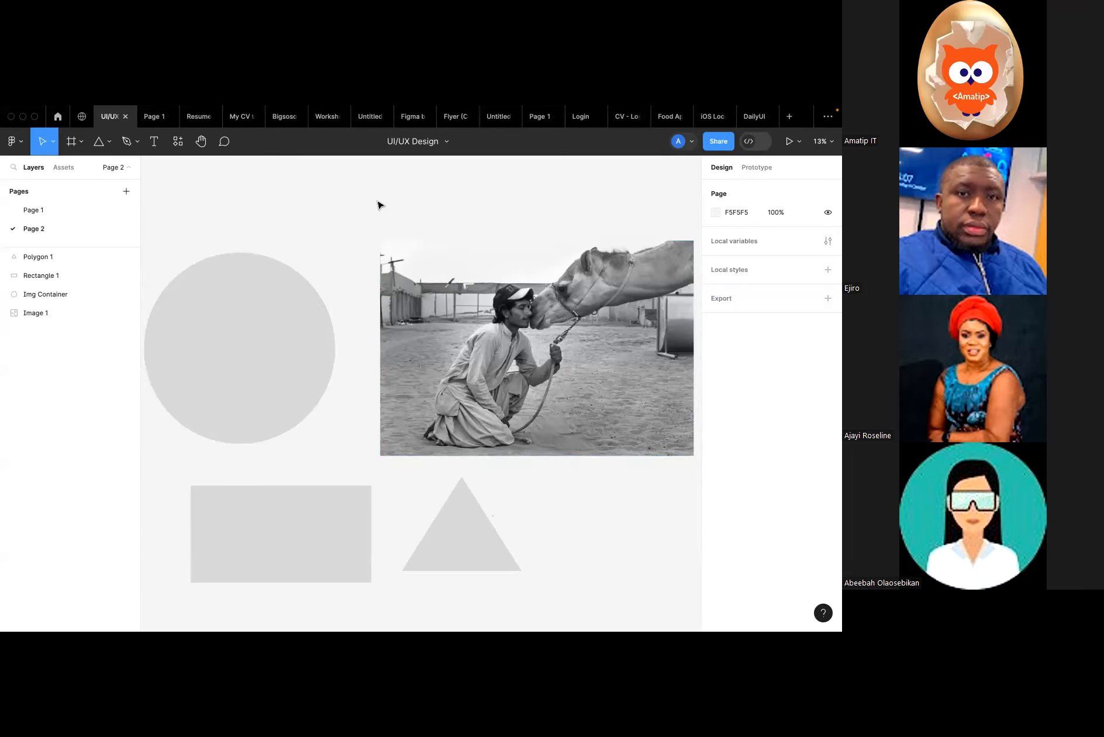
pyautogui.click(209, 293)
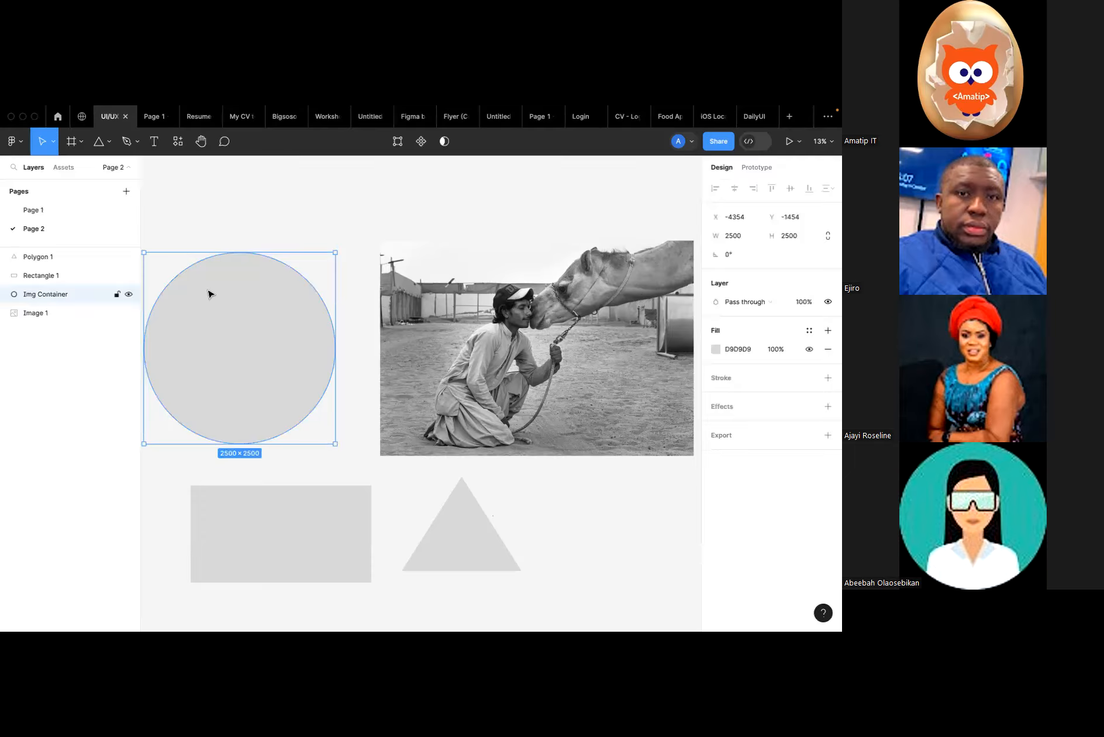
pyautogui.click(300, 225)
pyautogui.click(266, 307)
pyautogui.click(444, 142)
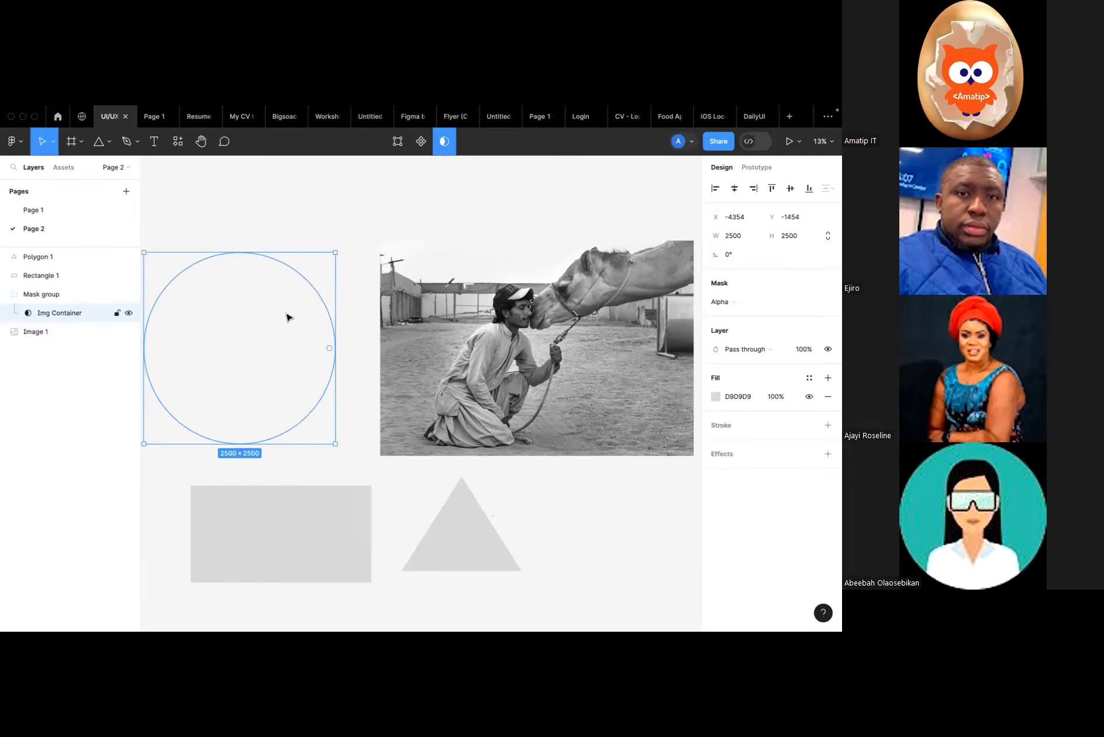
pyautogui.hscroll(-2, 242, 383)
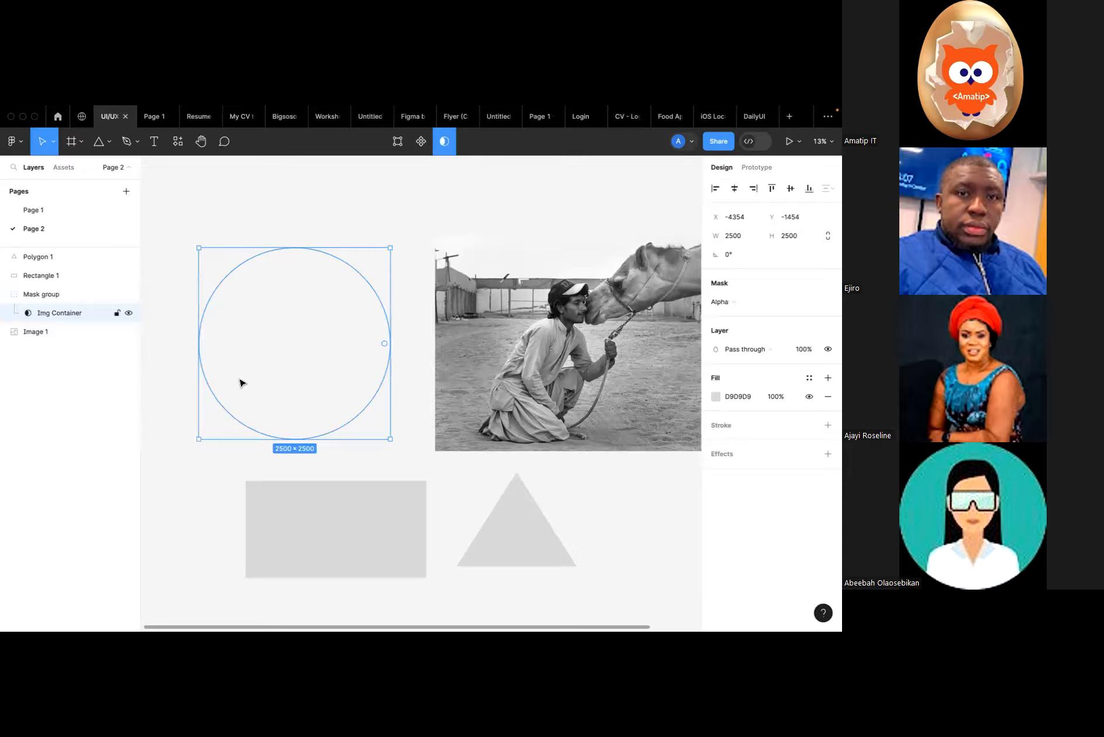
# Move Image 1 over the circular mask to X -5042, Y -1562, and place its layer inside the mask group above Img Container.
pyautogui.scroll(1, 242, 384)
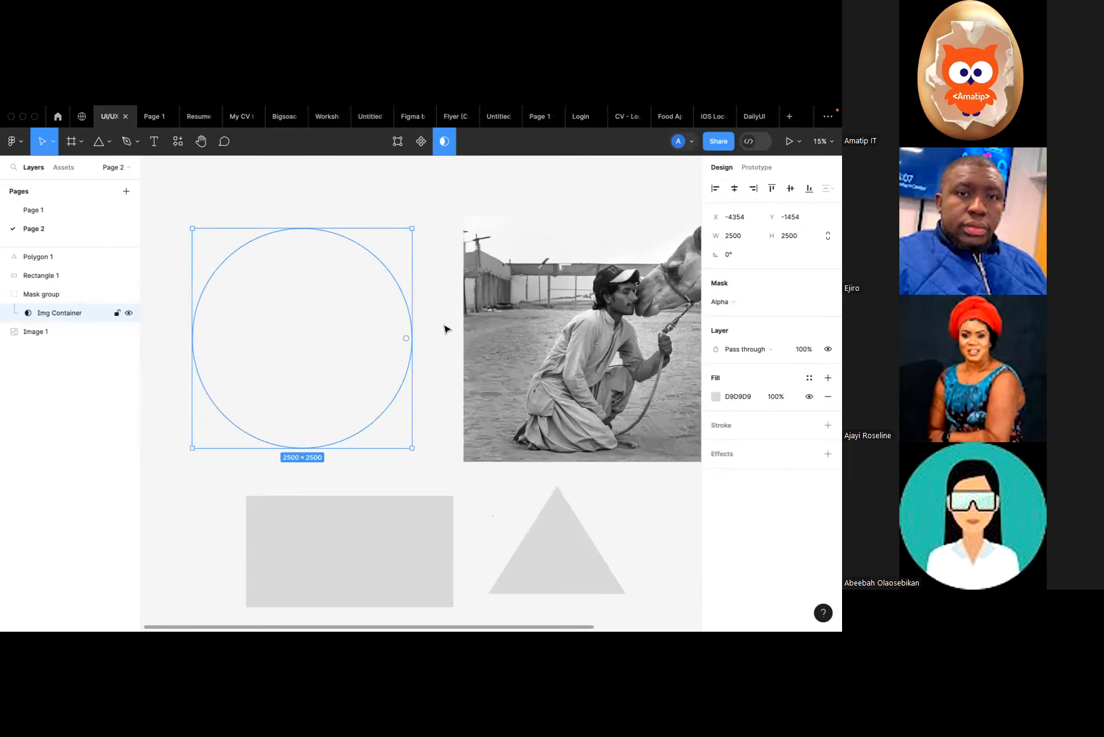
pyautogui.click(436, 349)
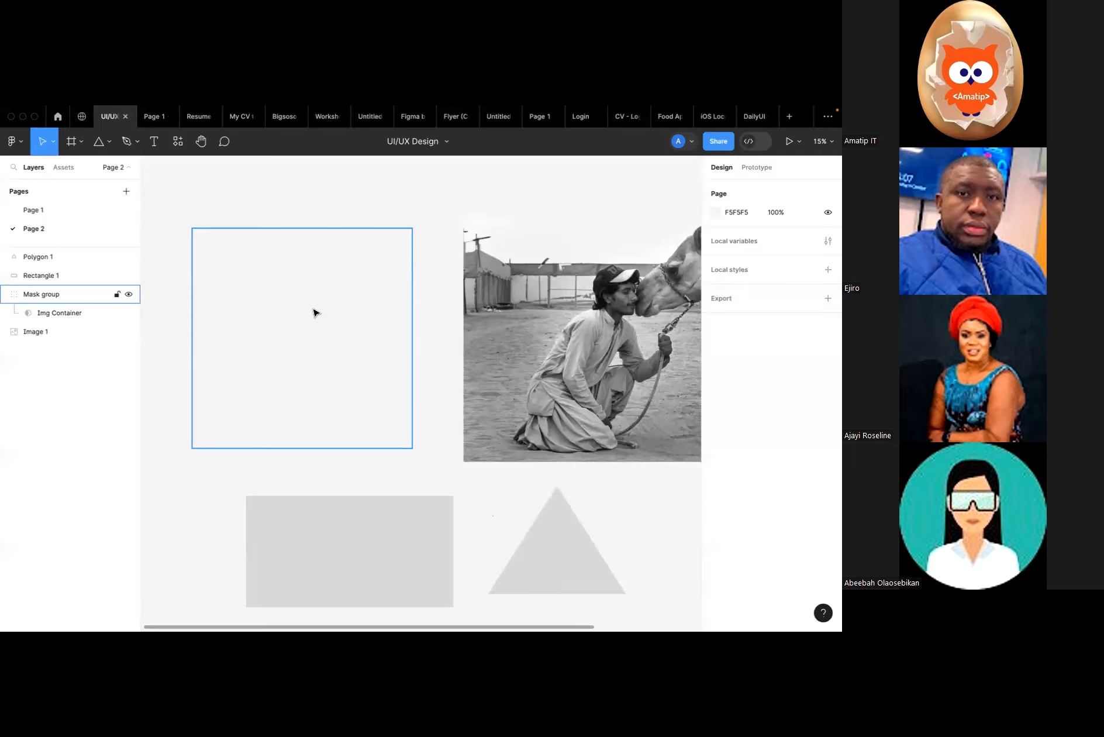
pyautogui.click(543, 357)
pyautogui.moveTo(578, 356); pyautogui.dragTo(242, 359)
pyautogui.hscroll(-1, 245, 360)
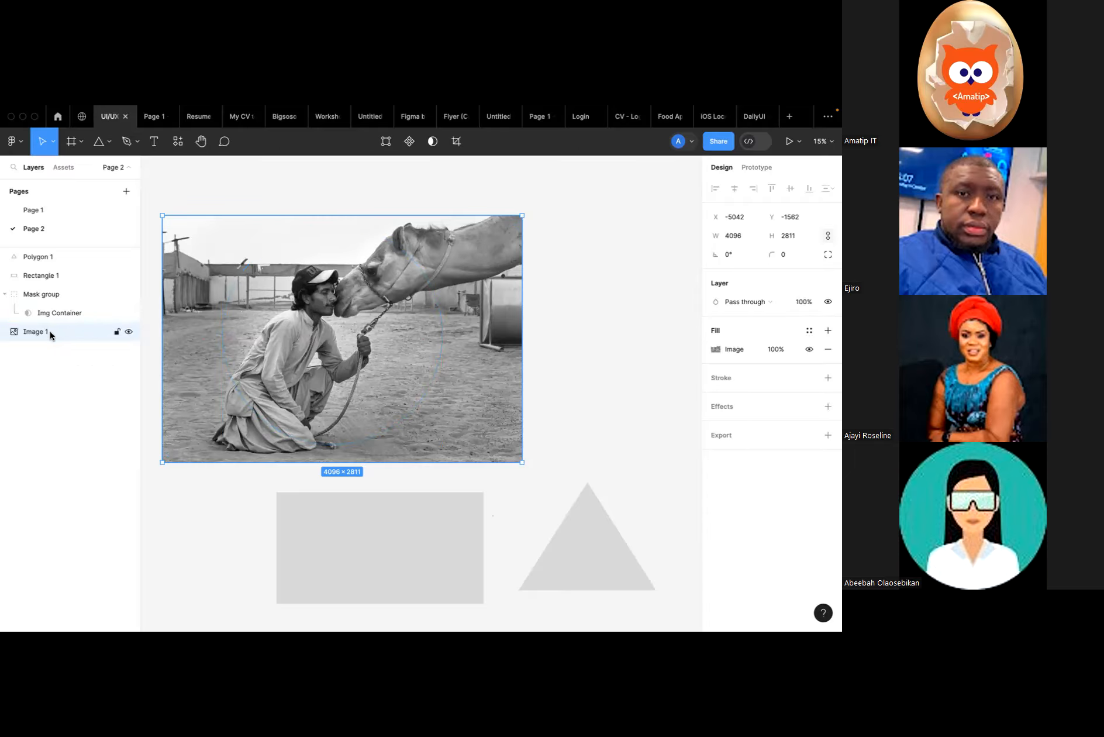
pyautogui.moveTo(50, 331); pyautogui.dragTo(55, 313)
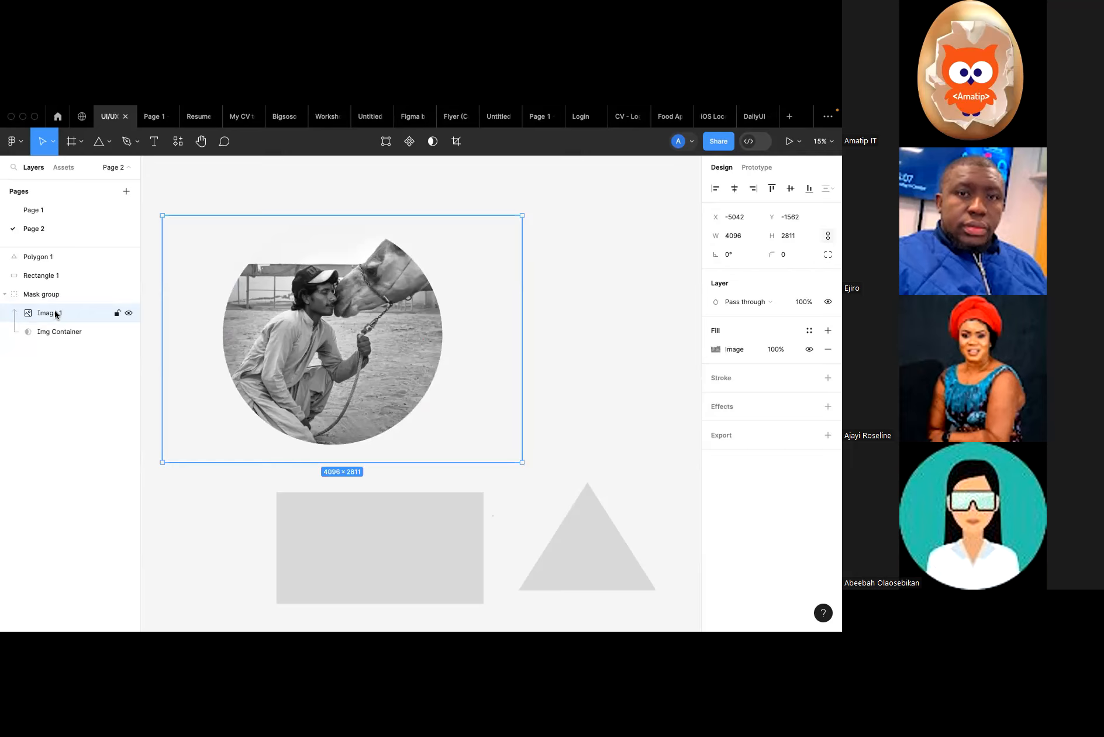
# Place pexels-jack-sparrow-5918186.jpg from the Downloads folder on the empty canvas beside the circular masked photo.
pyautogui.scroll(-5, 163, 520)
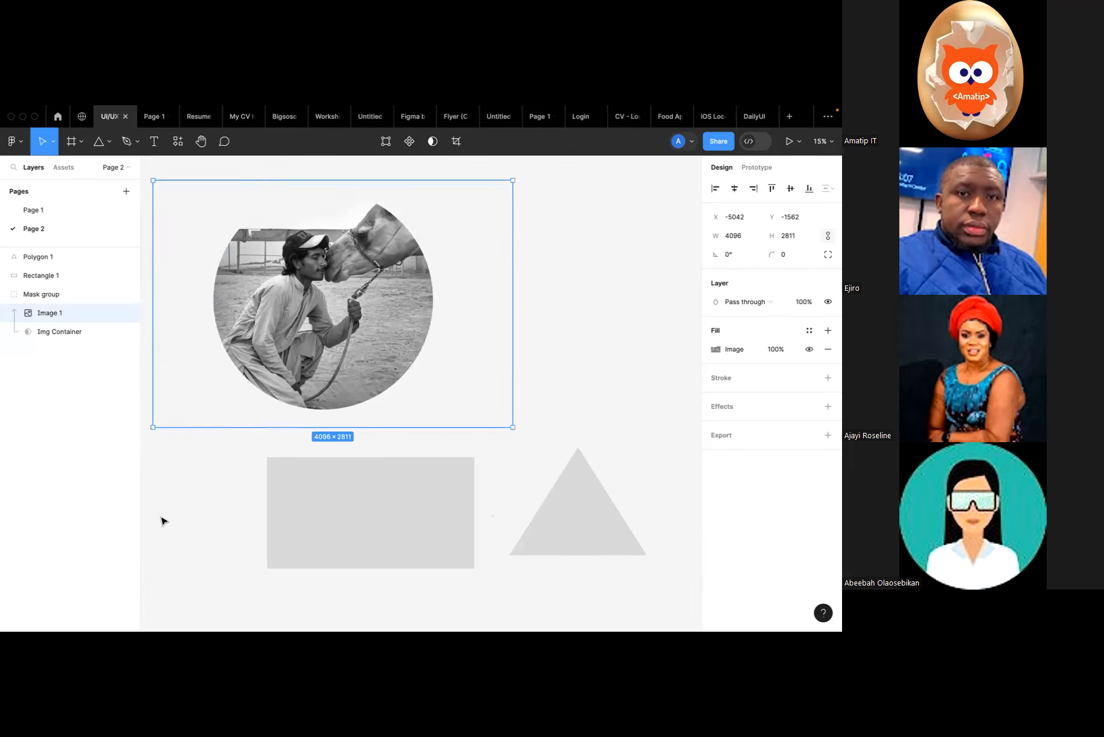
pyautogui.hscroll(1, 186, 363)
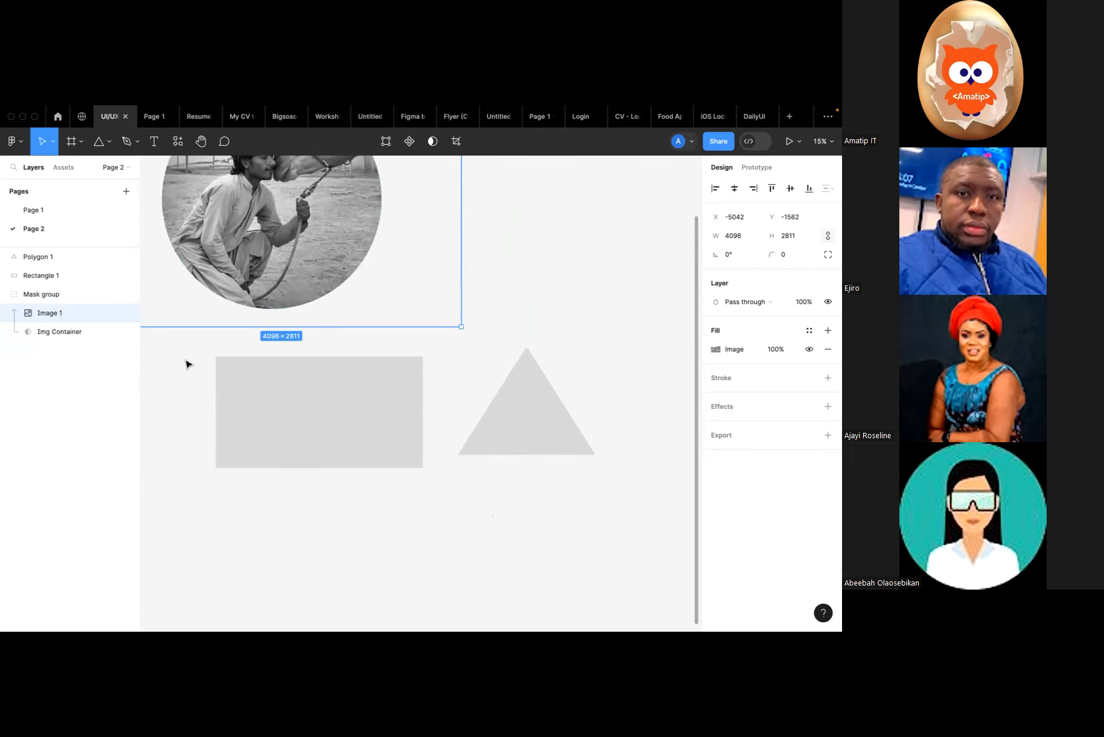
pyautogui.scroll(1, 152, 354)
pyautogui.scroll(1, 154, 352)
pyautogui.hscroll(2, 154, 351)
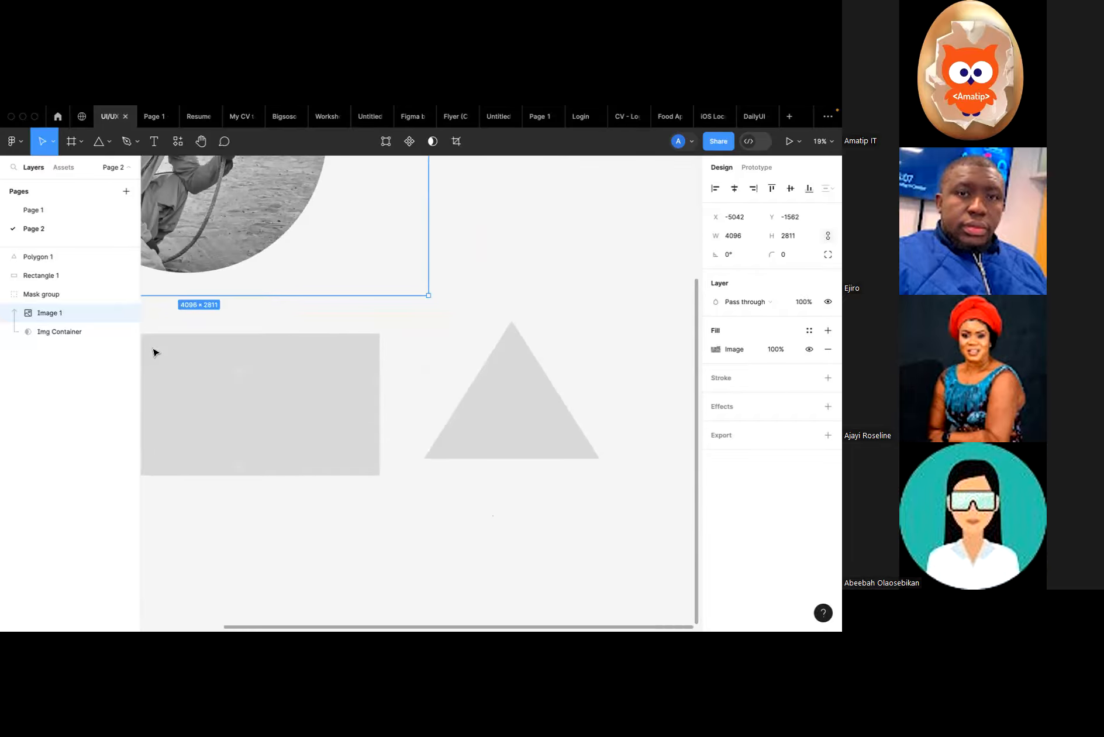
pyautogui.click(253, 414)
pyautogui.scroll(-3, 253, 414)
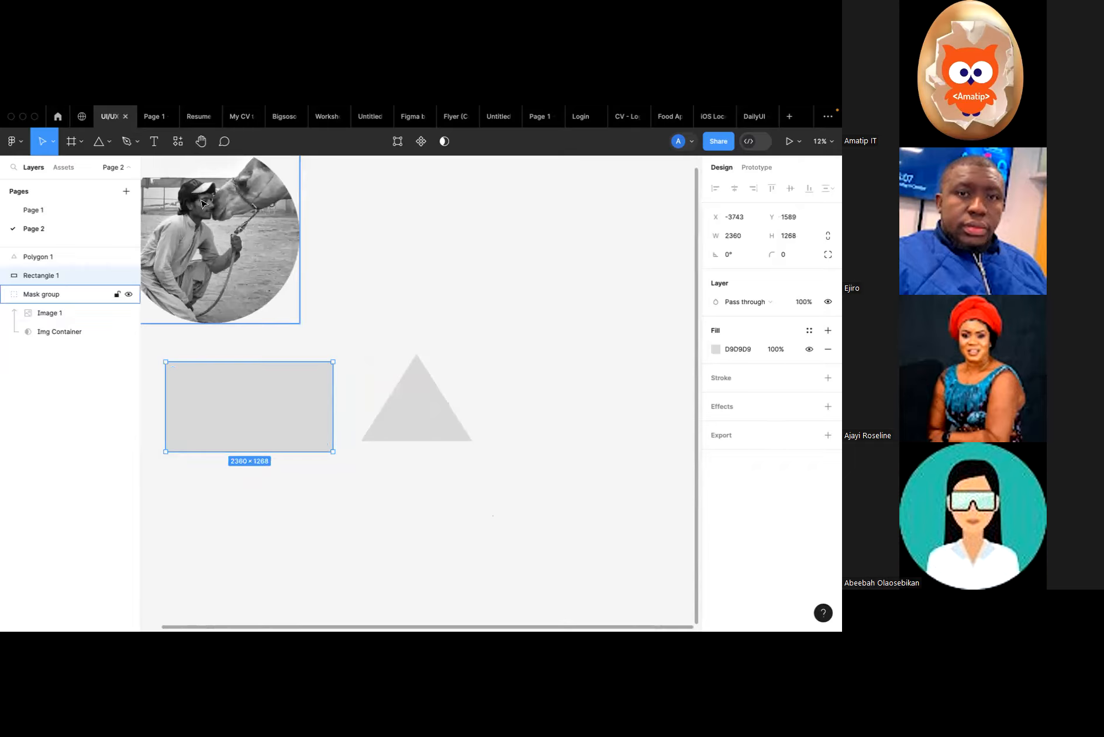
pyautogui.click(97, 142)
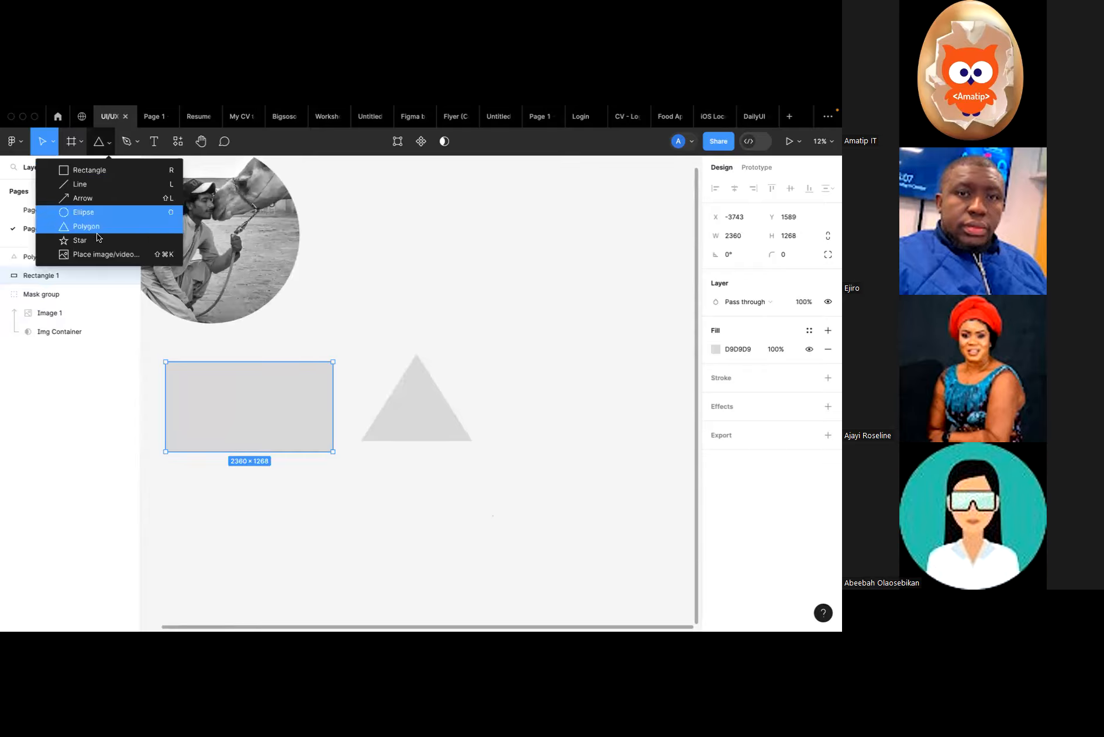
pyautogui.click(96, 252)
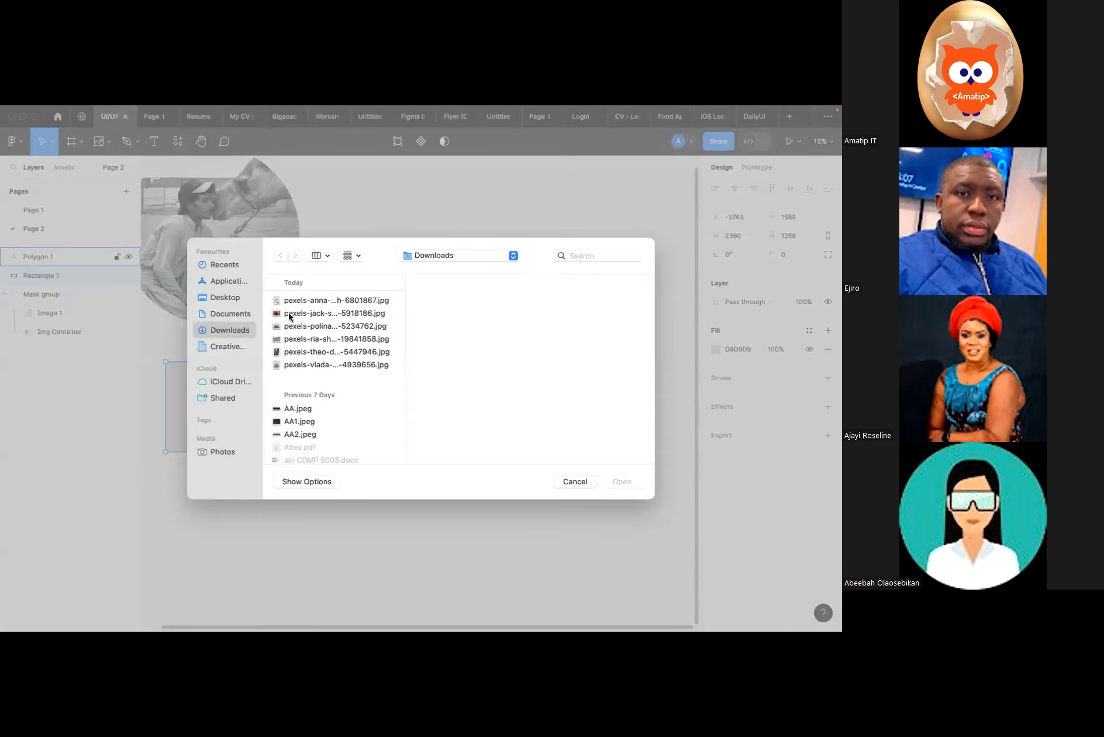
pyautogui.click(291, 314)
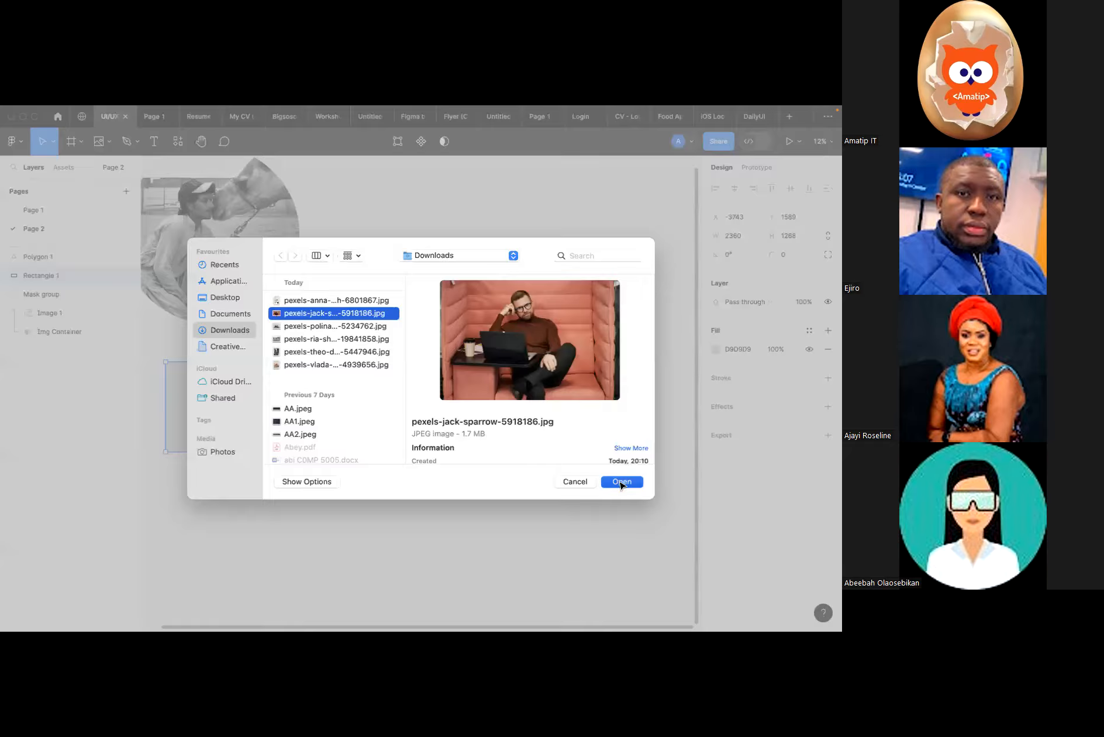
pyautogui.click(621, 482)
pyautogui.scroll(3, 470, 258)
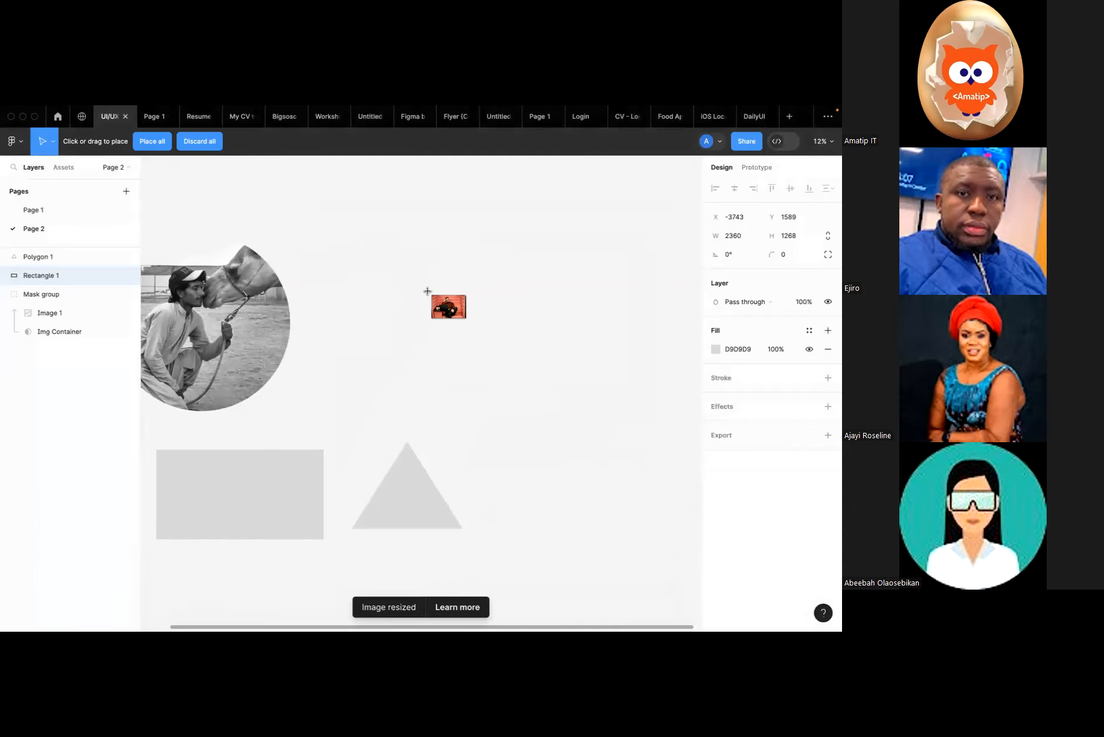
pyautogui.click(427, 291)
# Reposition the newly placed photo above the triangle, at about X -1028, Y -1569.
pyautogui.scroll(-2, 428, 291)
pyautogui.click(630, 355)
pyautogui.click(436, 315)
pyautogui.moveTo(436, 314); pyautogui.dragTo(491, 339)
pyautogui.hscroll(5, 351, 366)
pyautogui.scroll(-2, 351, 366)
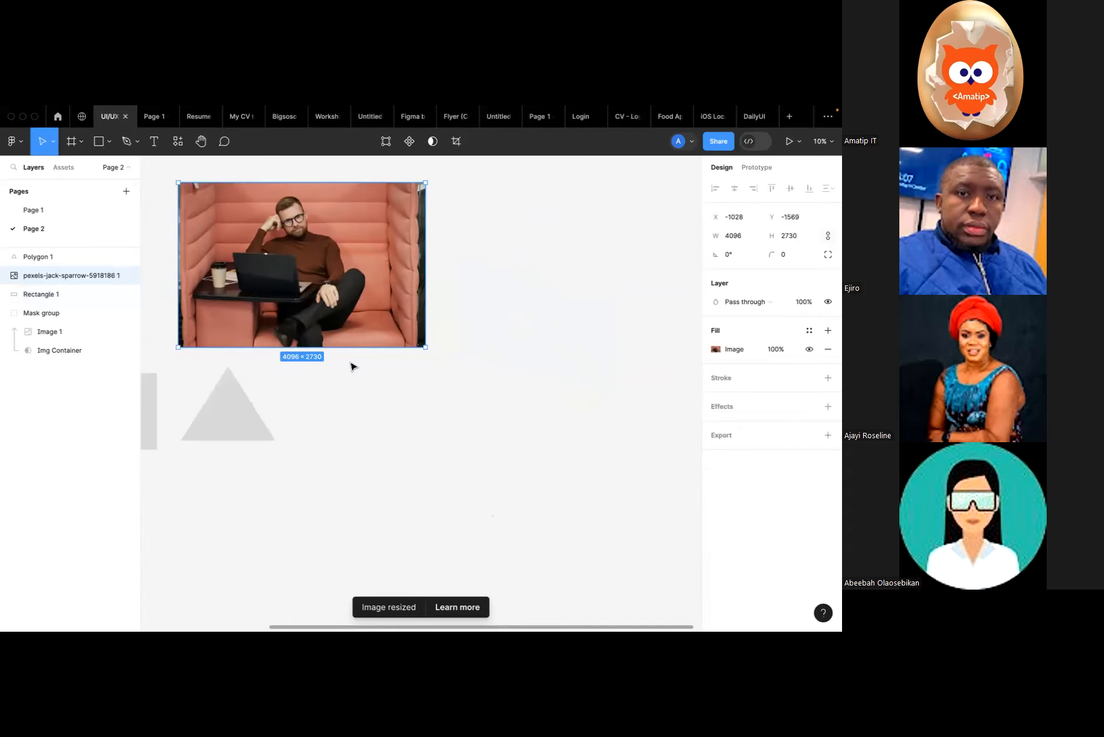
# Move the rectangle to the far side of the new photo, align their upper edges, and heighten it to about 2360 × 3575.
pyautogui.hscroll(-3, 249, 424)
pyautogui.scroll(1, 249, 424)
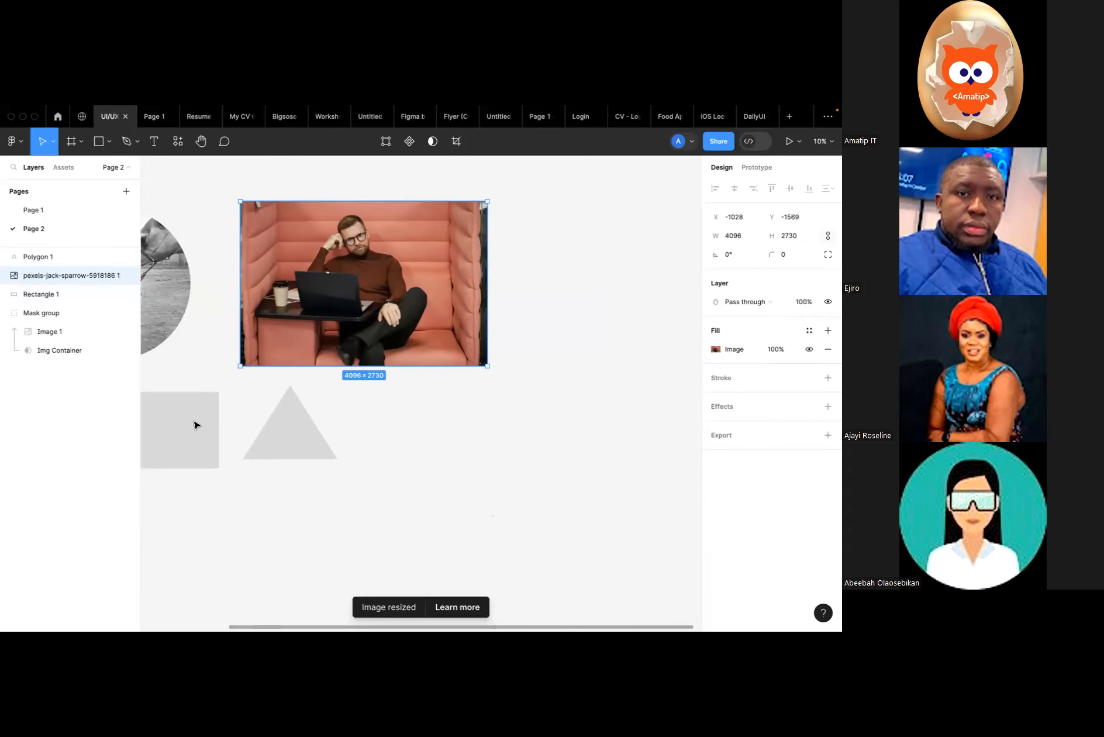
pyautogui.hscroll(-2, 195, 425)
pyautogui.click(195, 425)
pyautogui.moveTo(187, 435); pyautogui.dragTo(641, 286)
pyautogui.hscroll(4, 641, 286)
pyautogui.moveTo(548, 250); pyautogui.dragTo(534, 204)
pyautogui.moveTo(540, 329); pyautogui.dragTo(530, 419)
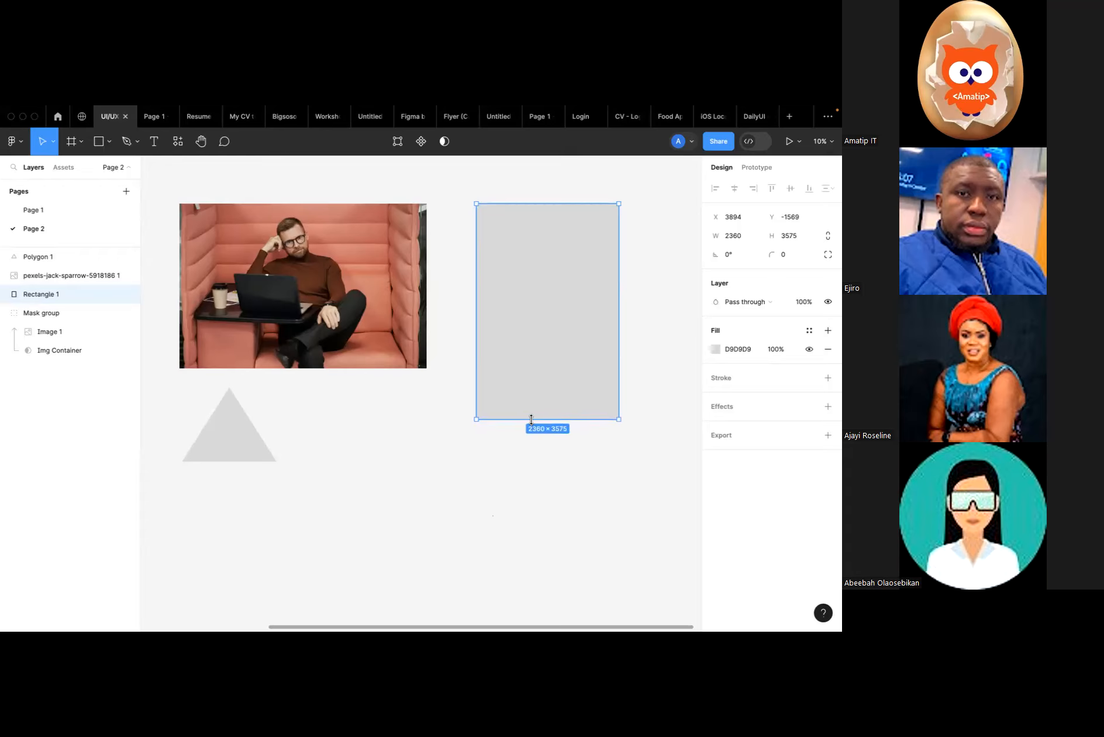
pyautogui.click(433, 420)
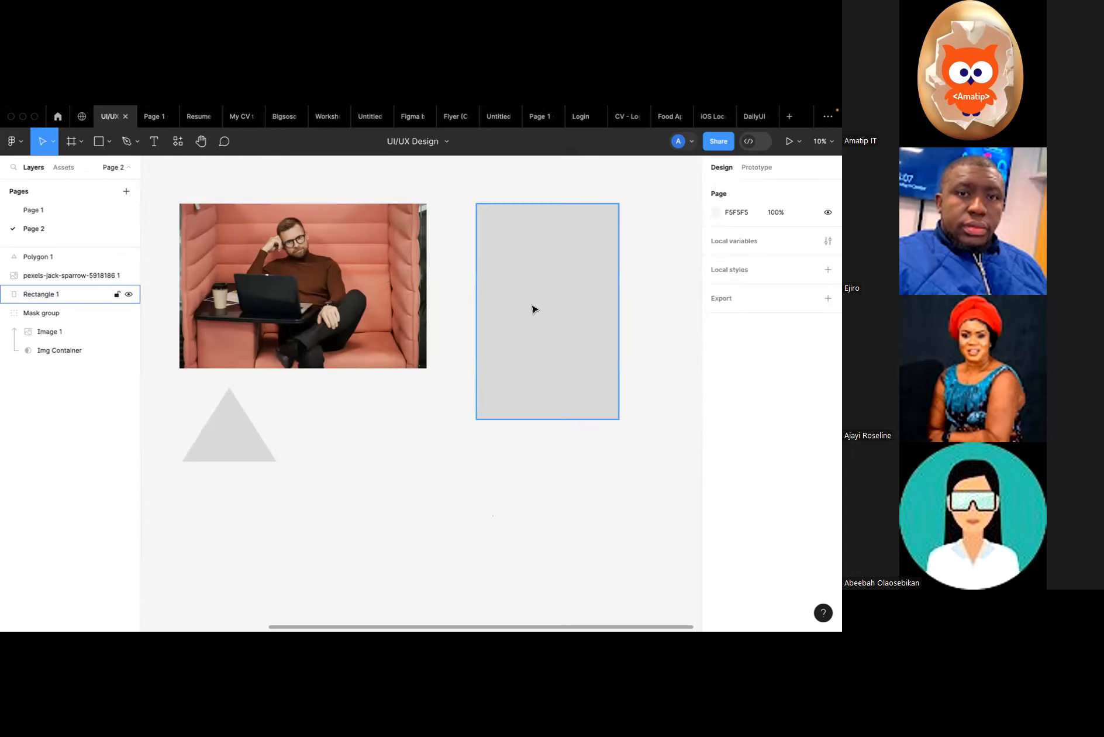
# Rename the pexels-jack-sparrow-5918186 1 layer as Image 2.
pyautogui.hscroll(3, 532, 308)
pyautogui.scroll(-1, 532, 308)
pyautogui.rightClick(511, 310)
pyautogui.click(338, 301)
pyautogui.rightClick(338, 301)
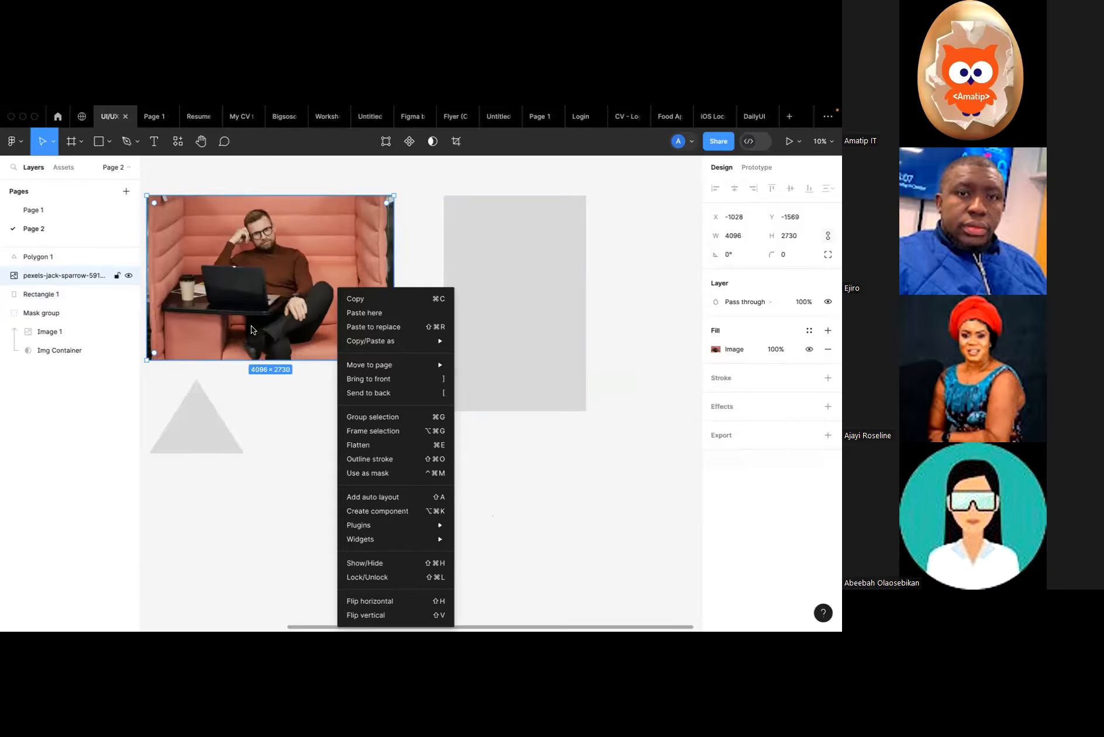
pyautogui.click(211, 326)
pyautogui.rightClick(216, 327)
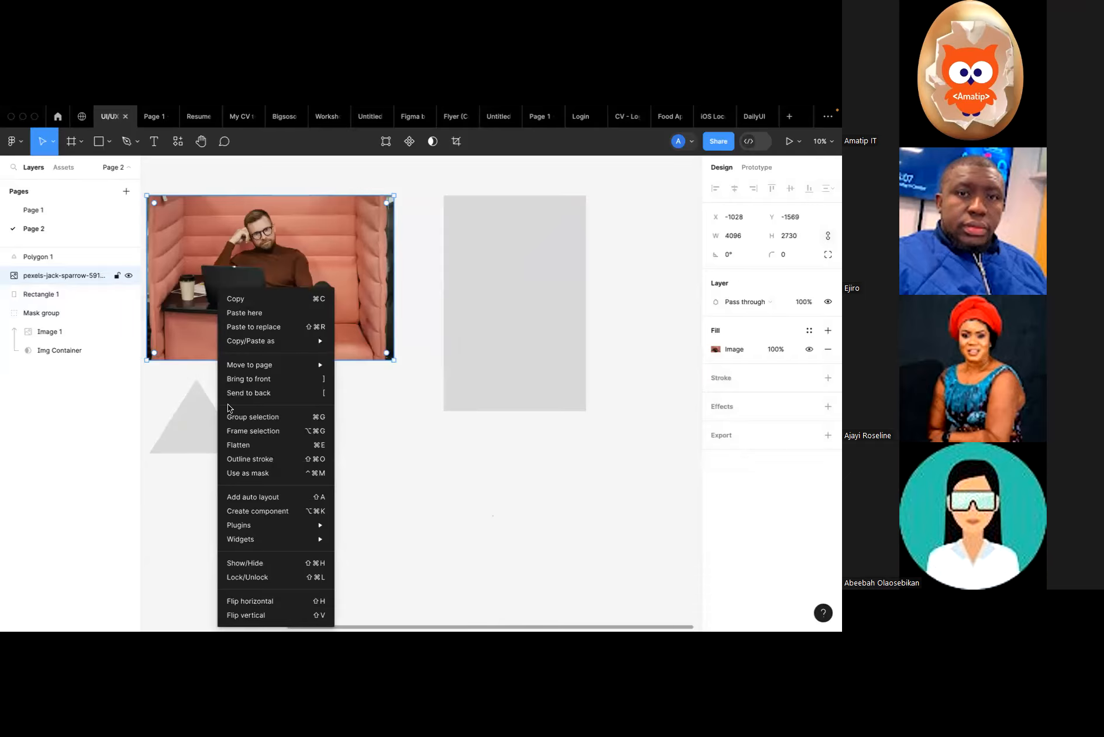
pyautogui.click(170, 303)
pyautogui.rightClick(69, 275)
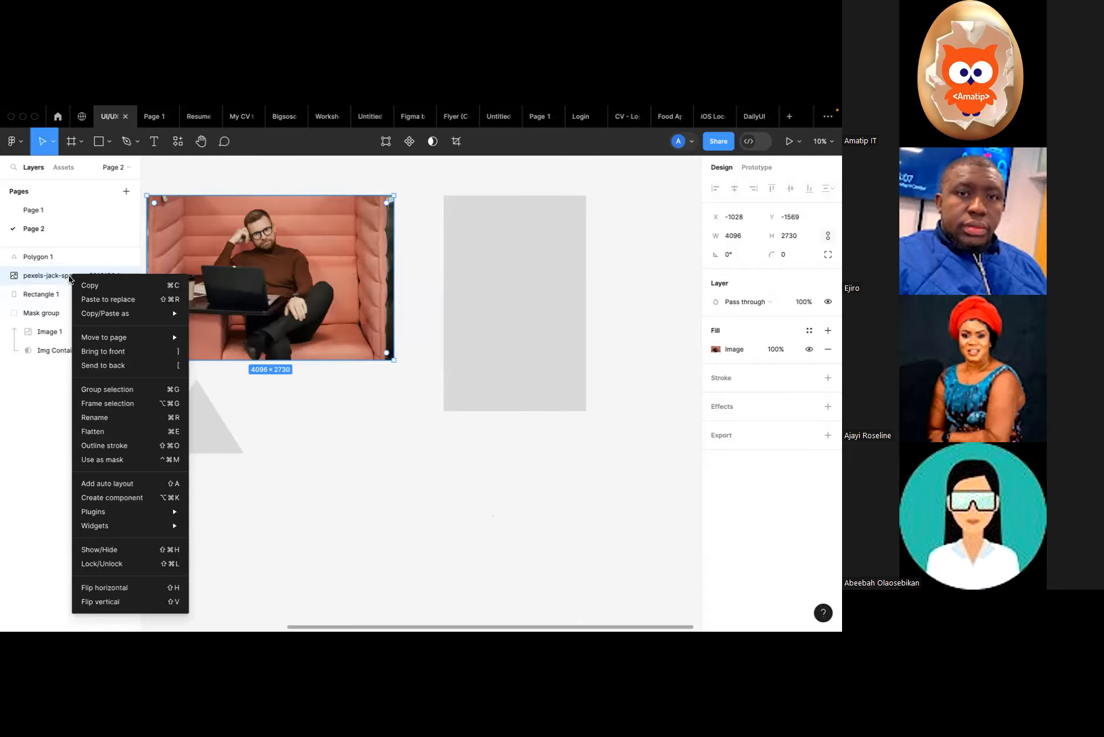
pyautogui.click(84, 416)
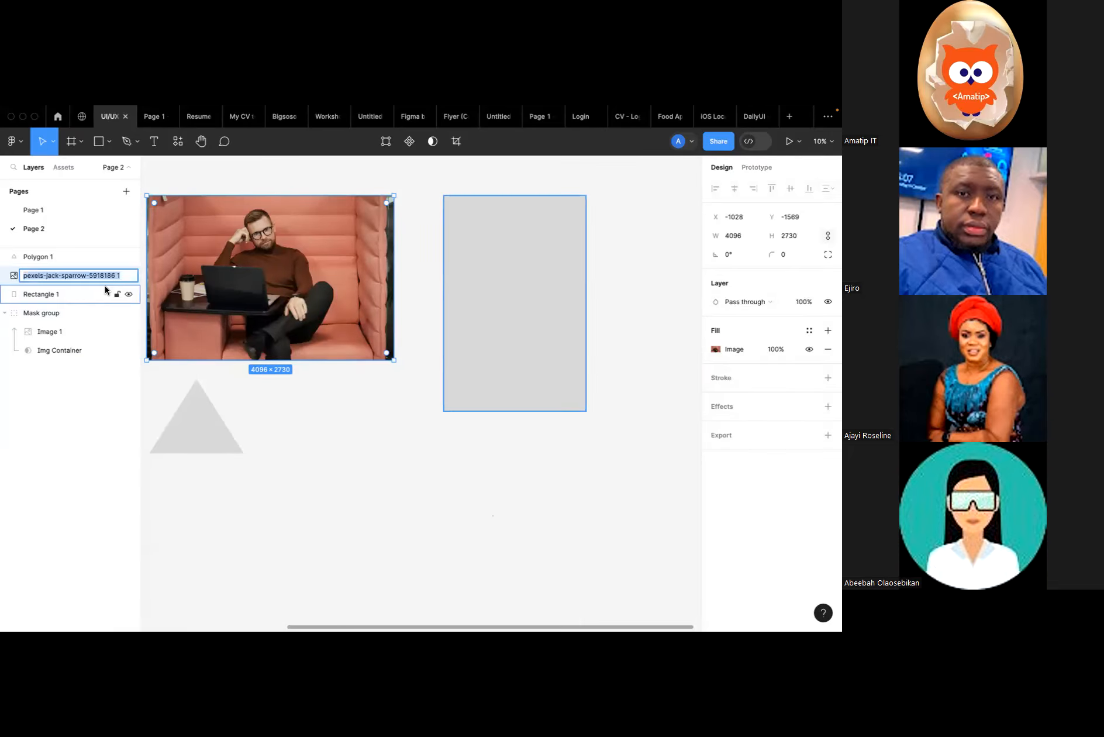
pyautogui.write('Image 2')
pyautogui.click(225, 394)
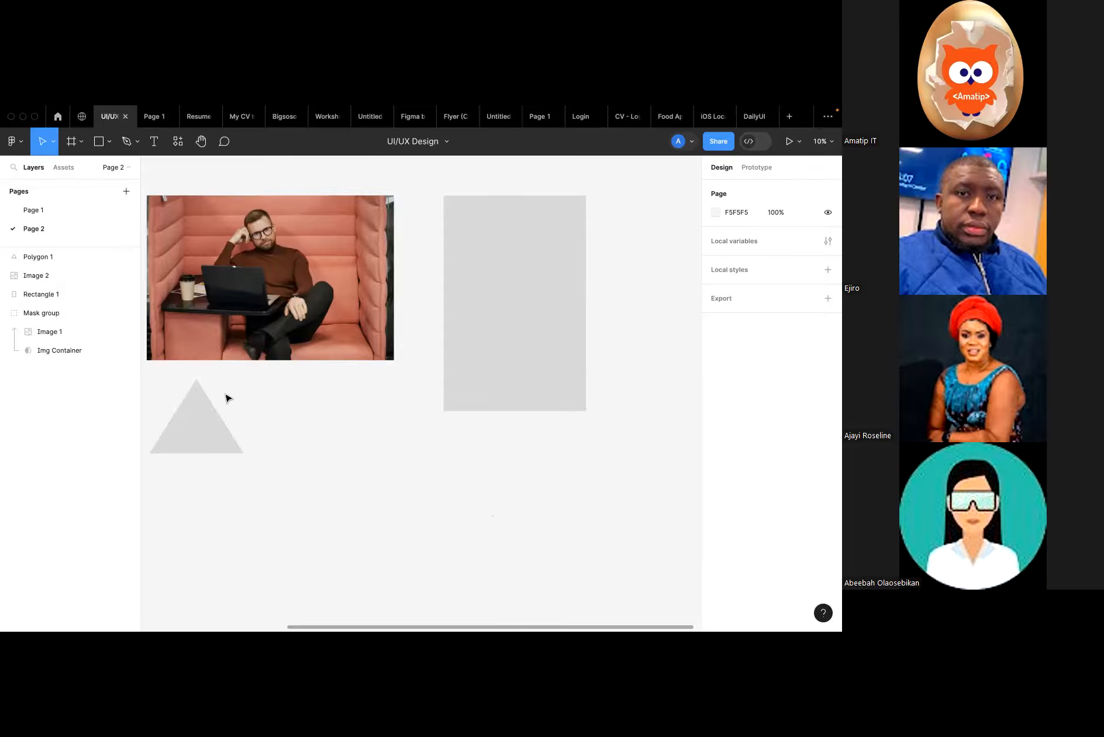
# Use only the rectangle as a mask, leaving Image 2 unselected.
pyautogui.click(273, 285)
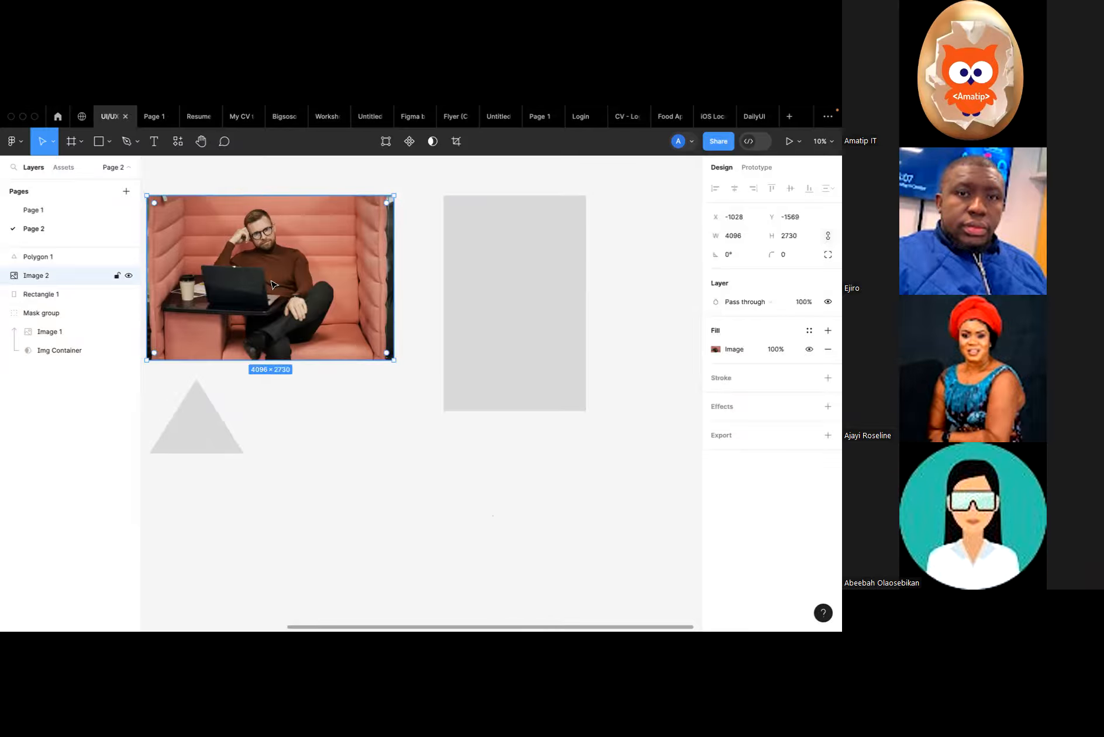
pyautogui.click(492, 344)
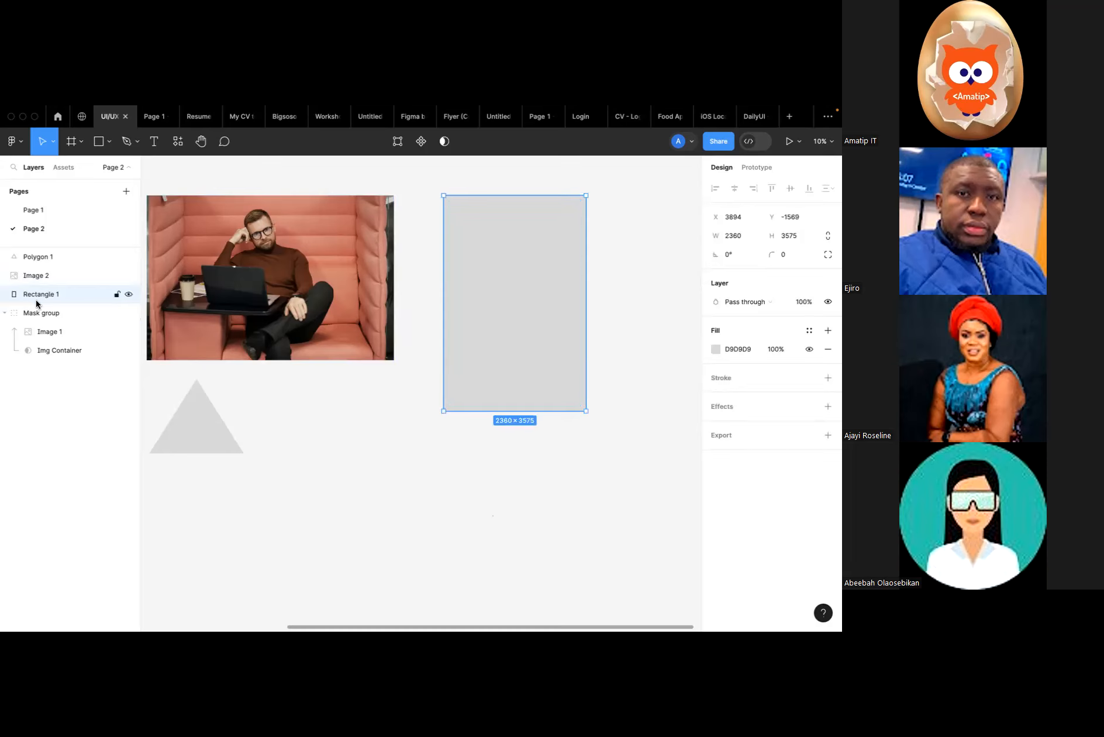
pyautogui.click(263, 302)
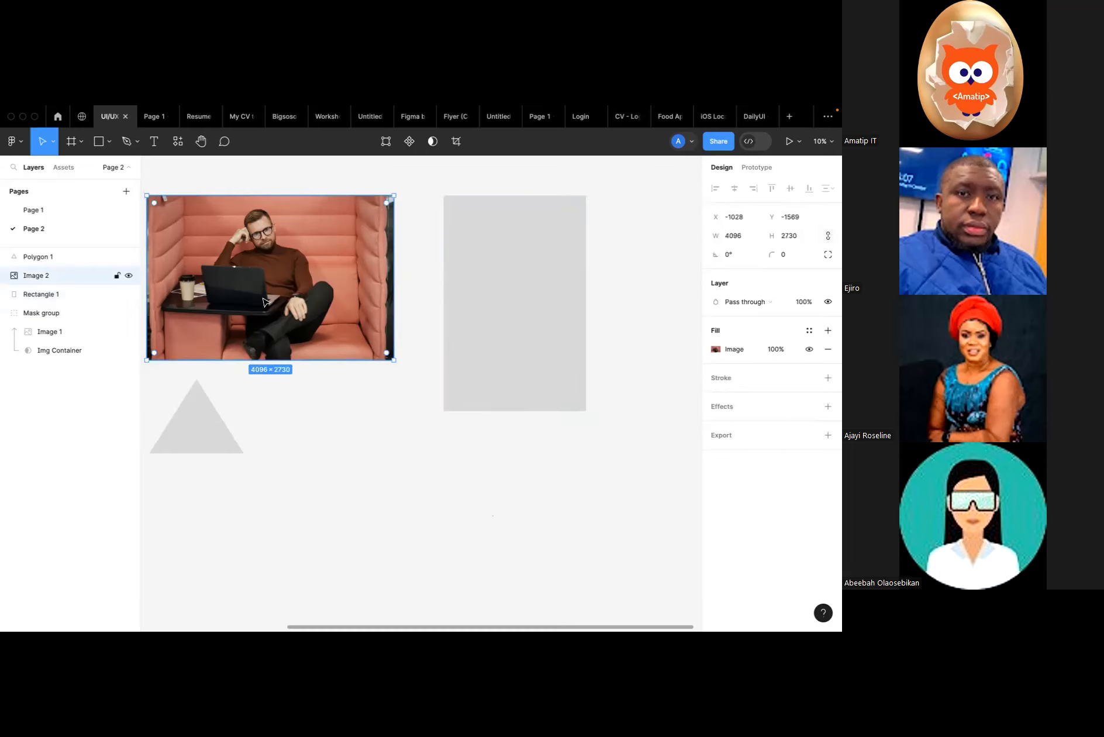
pyautogui.click(489, 309)
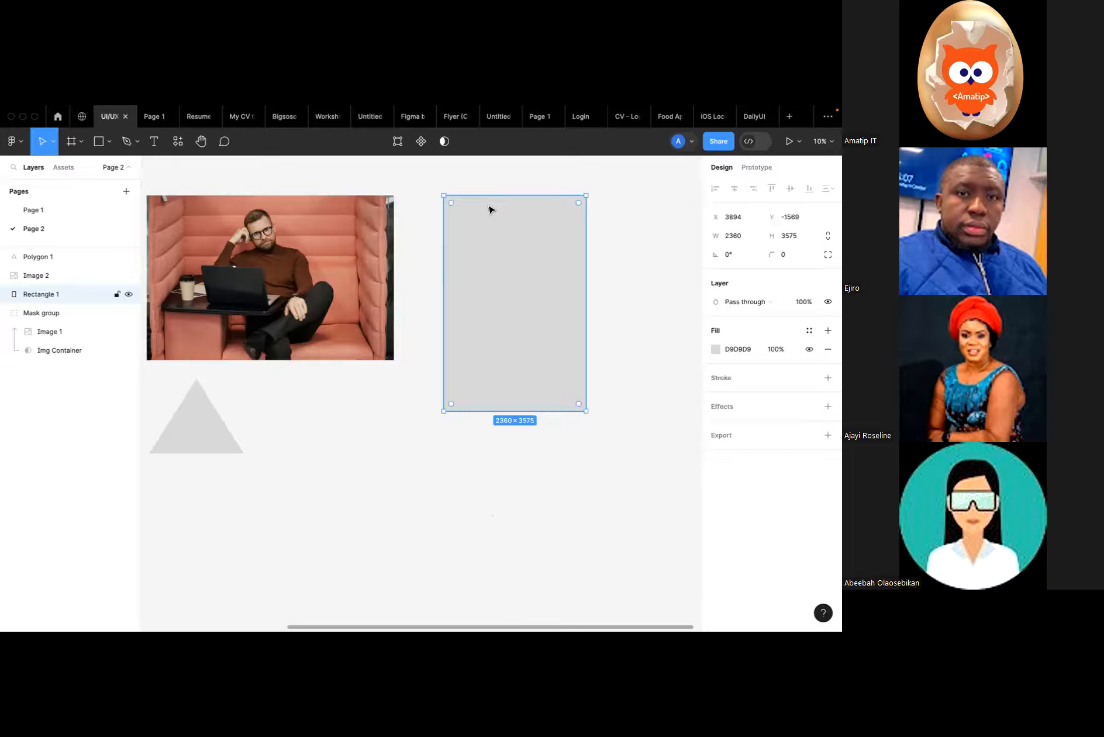
pyautogui.click(444, 143)
# Move Image 2 over the rectangular mask to about X 3141, Y -1404, and place its layer inside the mask group above Rectangle 1.
pyautogui.moveTo(277, 276); pyautogui.dragTo(509, 285)
pyautogui.hscroll(5, 512, 287)
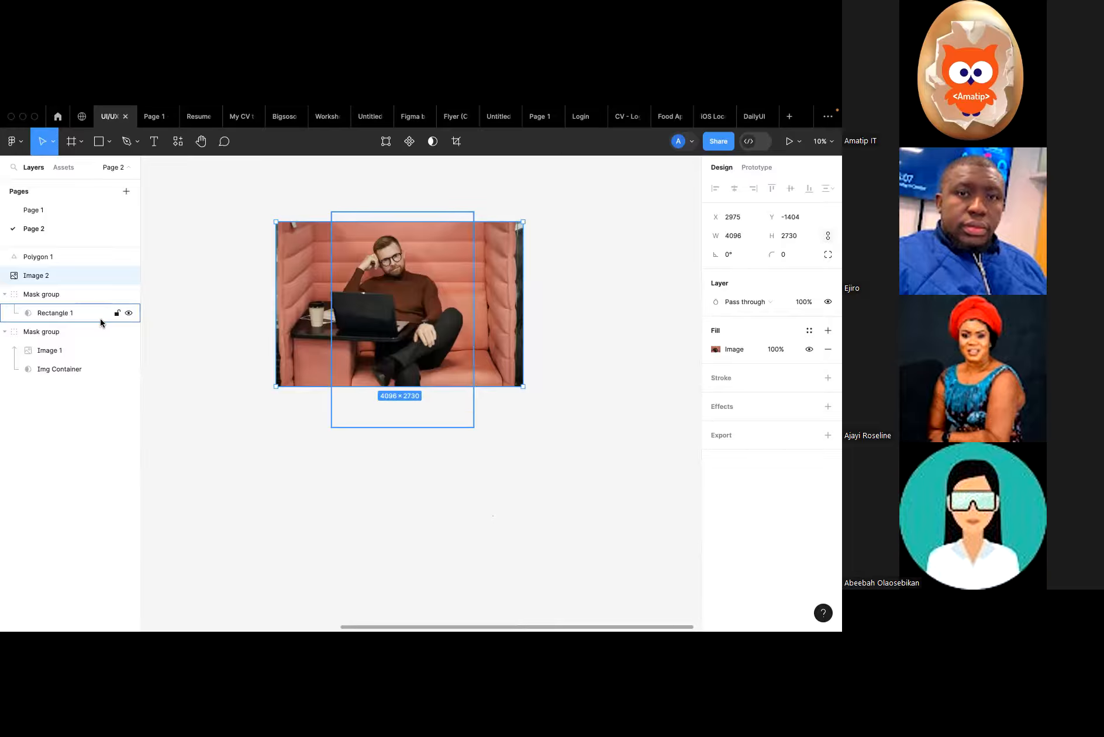
pyautogui.press('Right')
pyautogui.press('Right')
pyautogui.moveTo(420, 319); pyautogui.dragTo(427, 319)
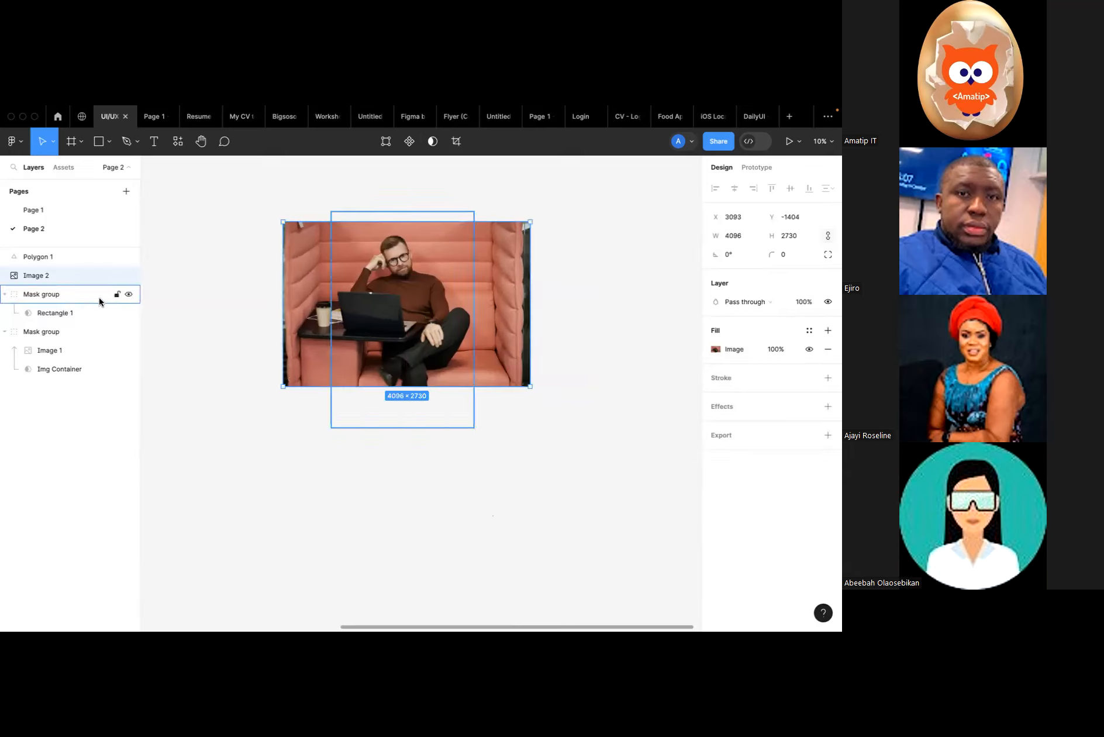
pyautogui.moveTo(416, 341); pyautogui.dragTo(419, 341)
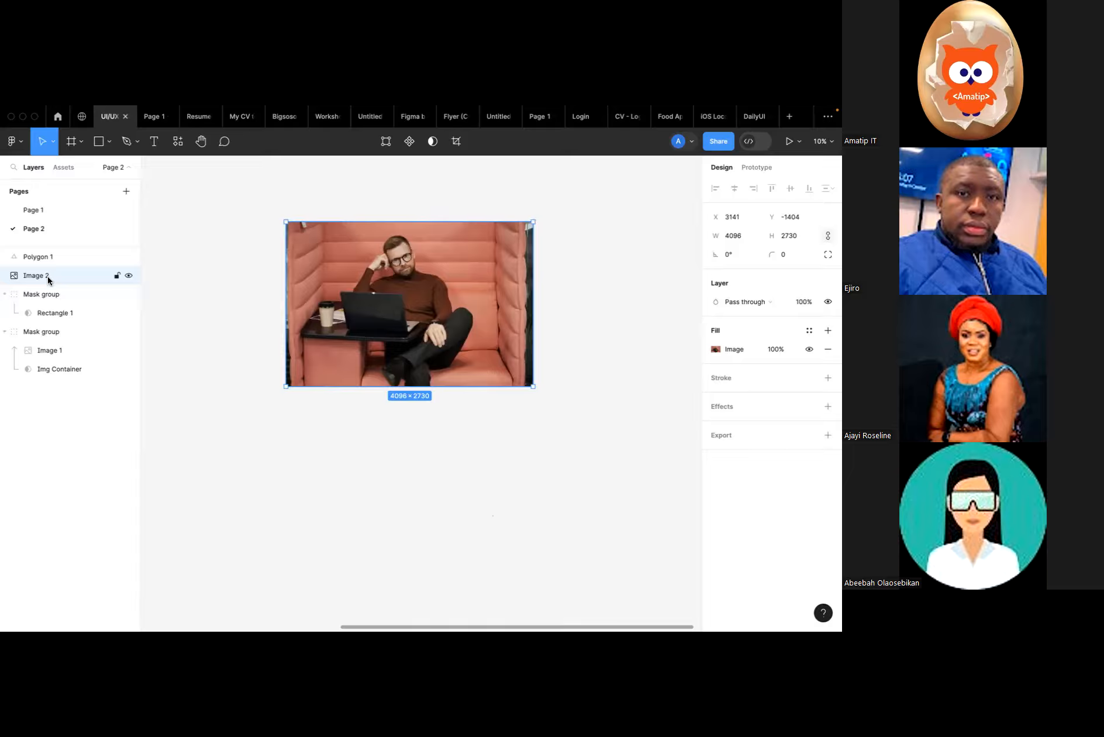
pyautogui.moveTo(49, 279); pyautogui.dragTo(46, 300)
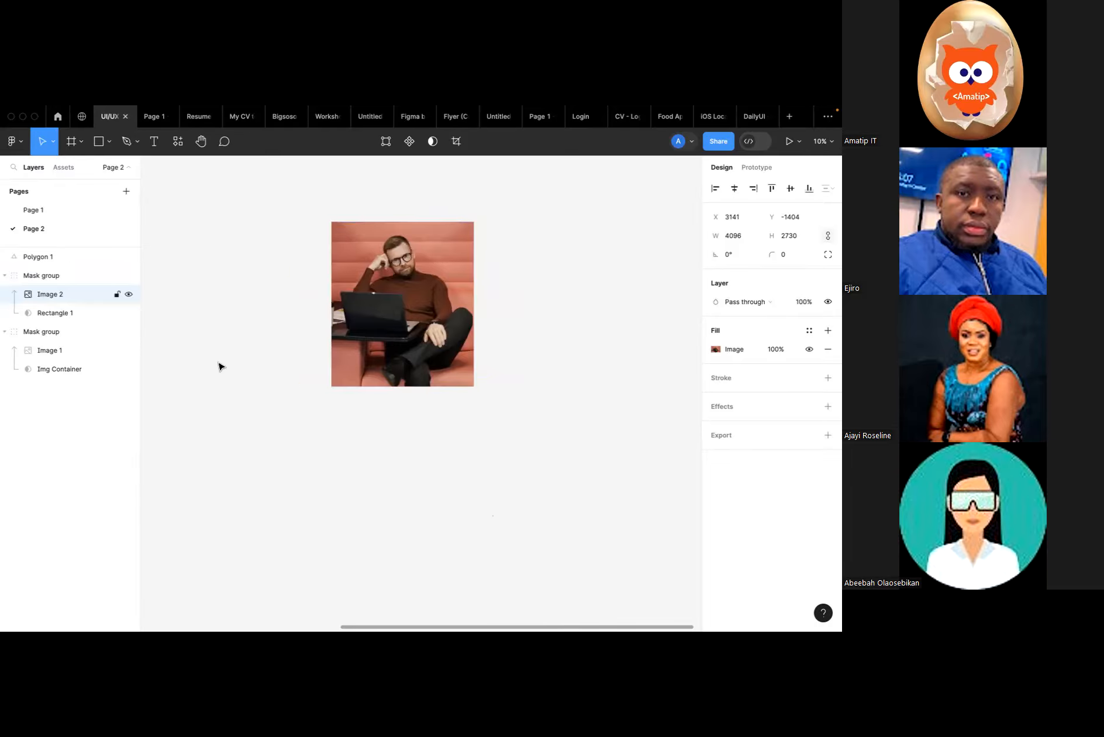
pyautogui.click(244, 431)
# Move the circular mask group closer to the rectangular masked photo, to about X -292, Y -1348.
pyautogui.scroll(-2, 269, 468)
pyautogui.hscroll(-2, 270, 471)
pyautogui.hscroll(-1, 270, 472)
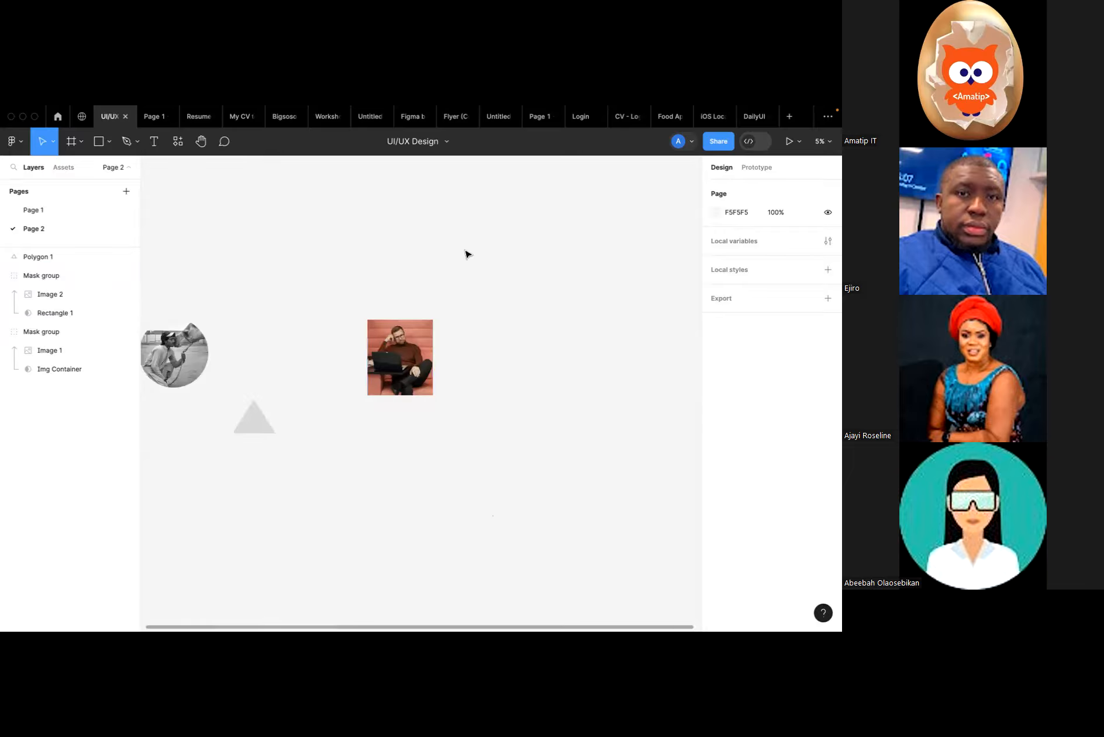
pyautogui.scroll(2, 379, 316)
pyautogui.scroll(1, 377, 315)
pyautogui.hscroll(-3, 377, 315)
pyautogui.scroll(-2, 380, 313)
pyautogui.moveTo(228, 318); pyautogui.dragTo(386, 320)
# Move the rectangular mask group next to the circular masked photo, to about X 2553, Y -1634, and clear the selection.
pyautogui.scroll(3, 478, 338)
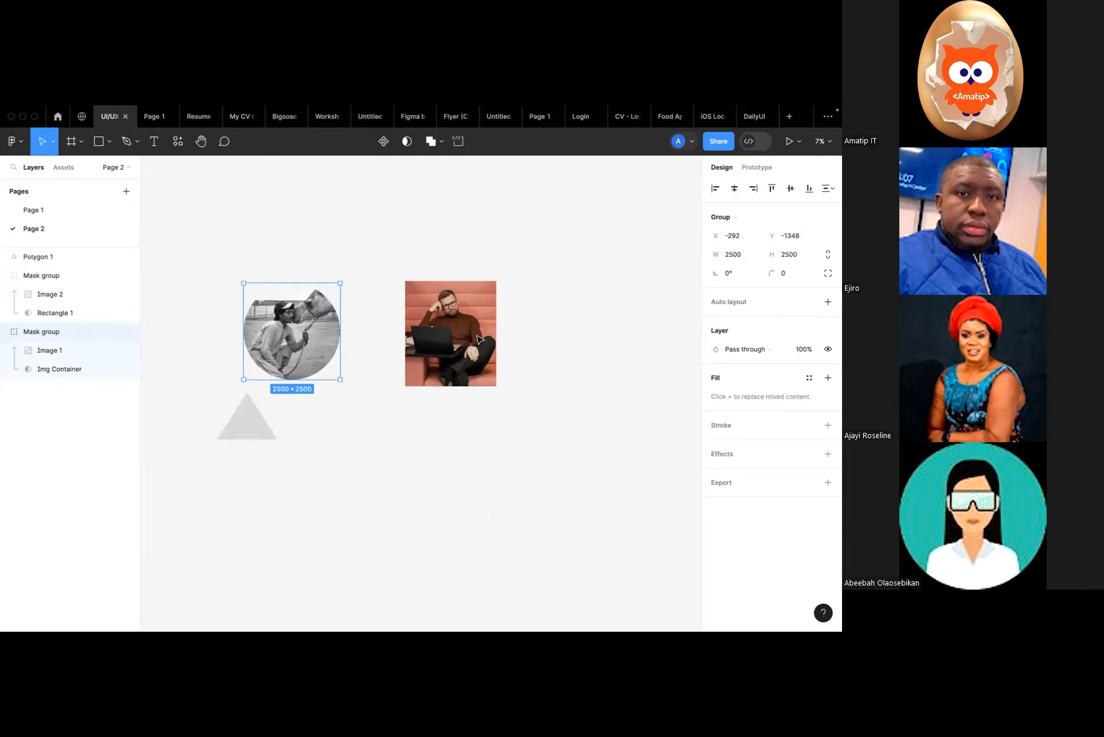
pyautogui.hscroll(-3, 477, 336)
pyautogui.moveTo(508, 329); pyautogui.dragTo(426, 324)
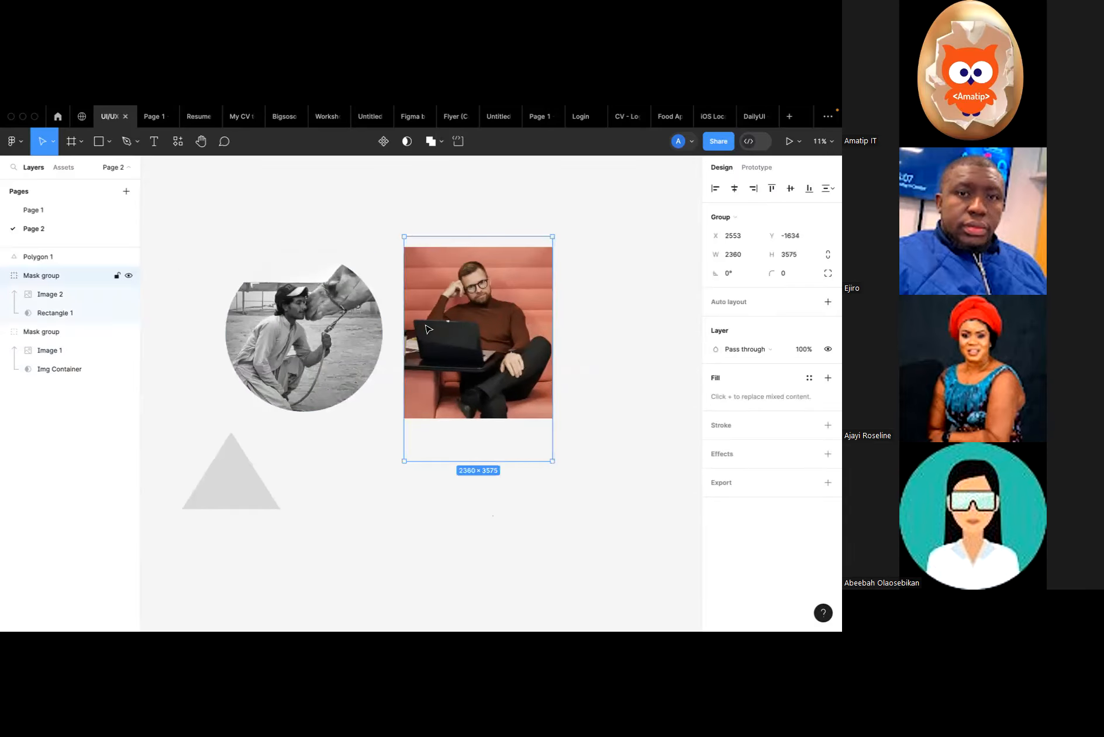
pyautogui.scroll(1, 425, 324)
pyautogui.scroll(4, 427, 325)
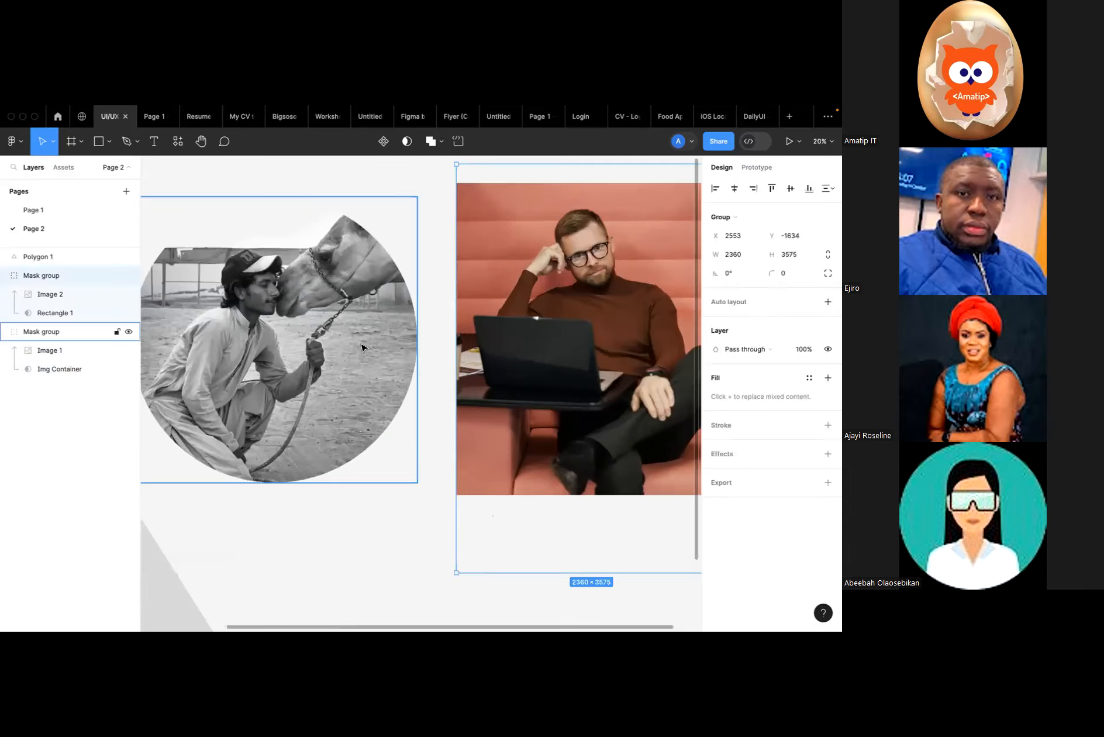
pyautogui.click(412, 513)
pyautogui.scroll(-1, 416, 509)
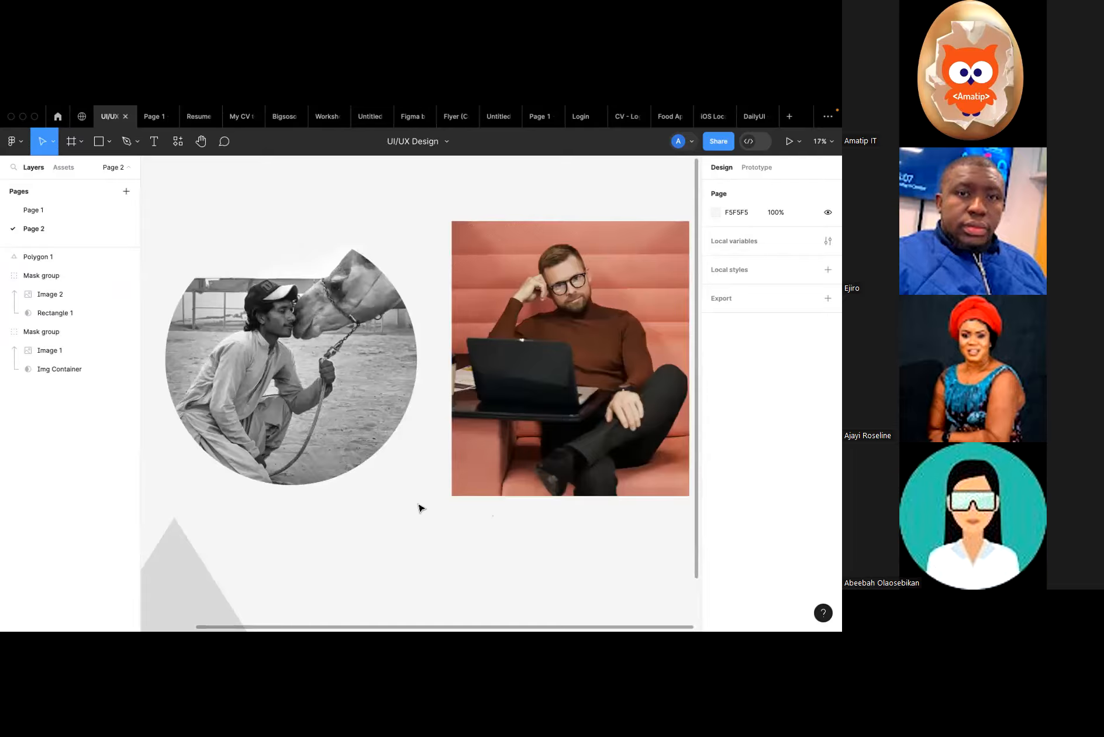
pyautogui.hscroll(1, 421, 507)
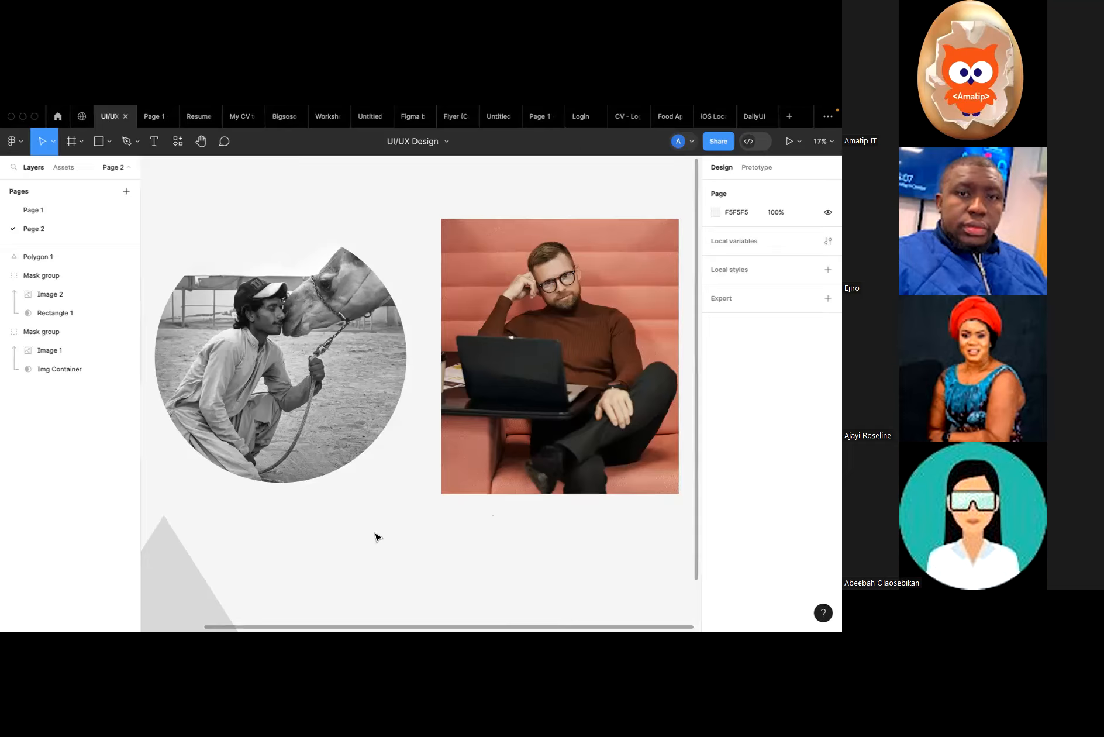
# Draw a wide rectangle above the two masked photos, about 3608 by 475.
pyautogui.click(107, 142)
pyautogui.click(140, 170)
pyautogui.scroll(4, 226, 196)
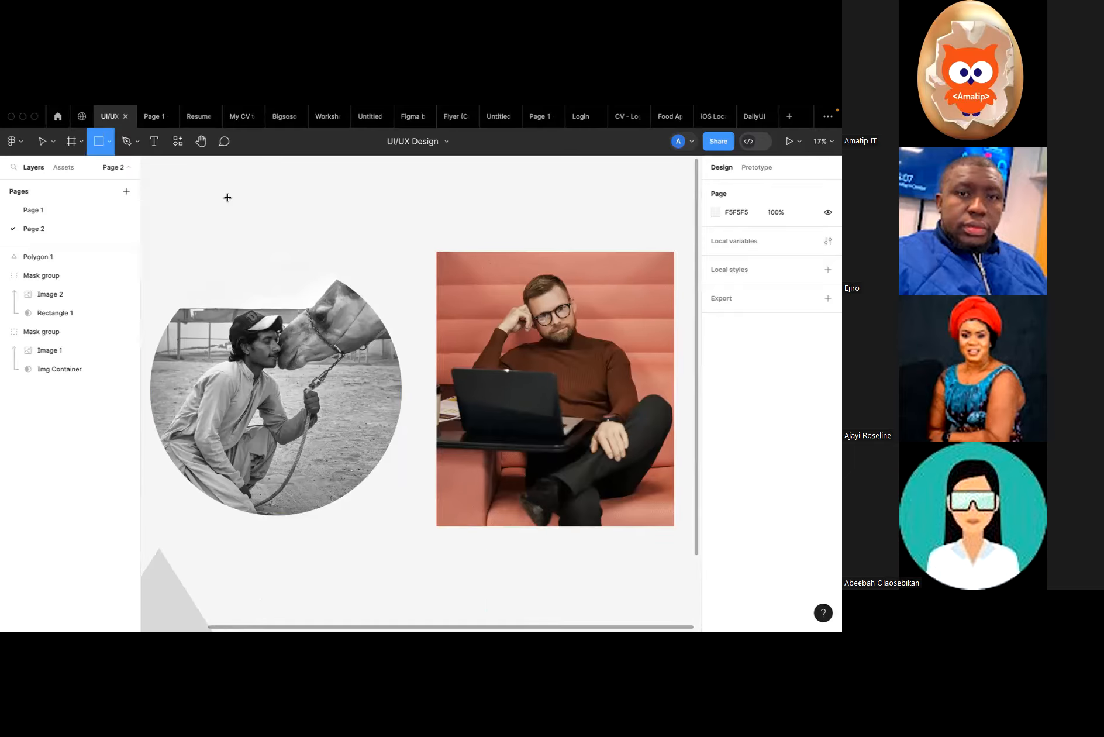
pyautogui.moveTo(174, 273)
pyautogui.mouseDown()
pyautogui.moveTo(237, 321)
pyautogui.moveTo(537, 320)
pyautogui.mouseUp()
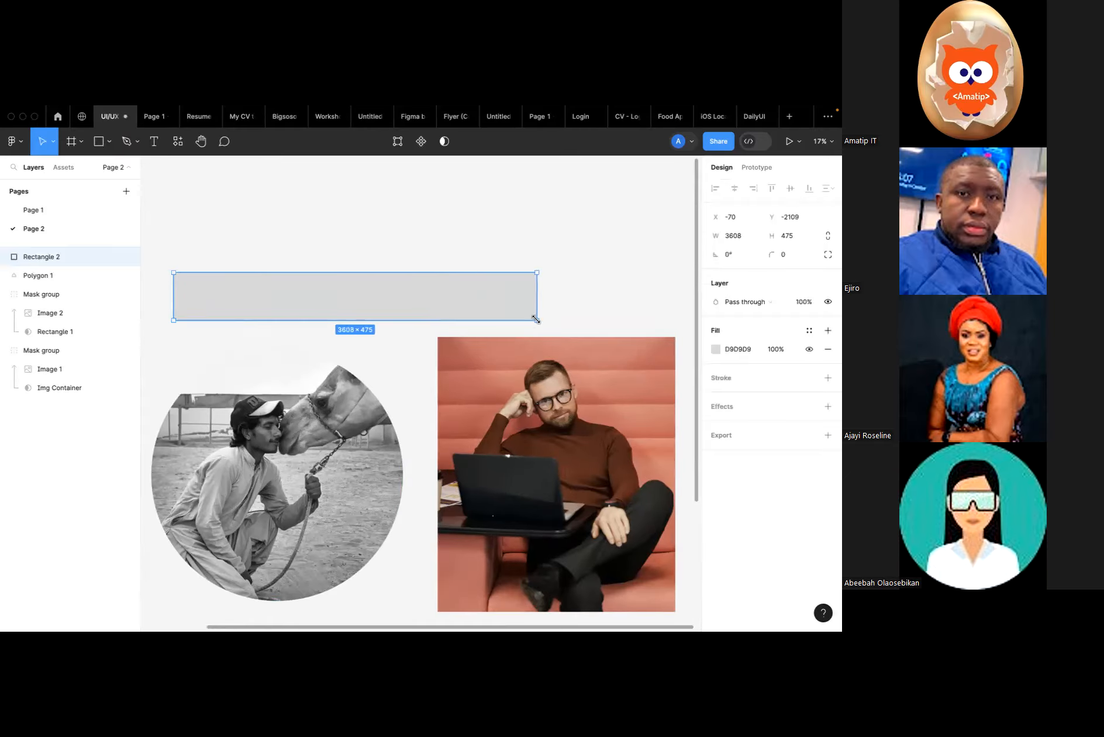
# Add the text "Mask" on the new rectangle and set its font size to 128.
pyautogui.press('t')
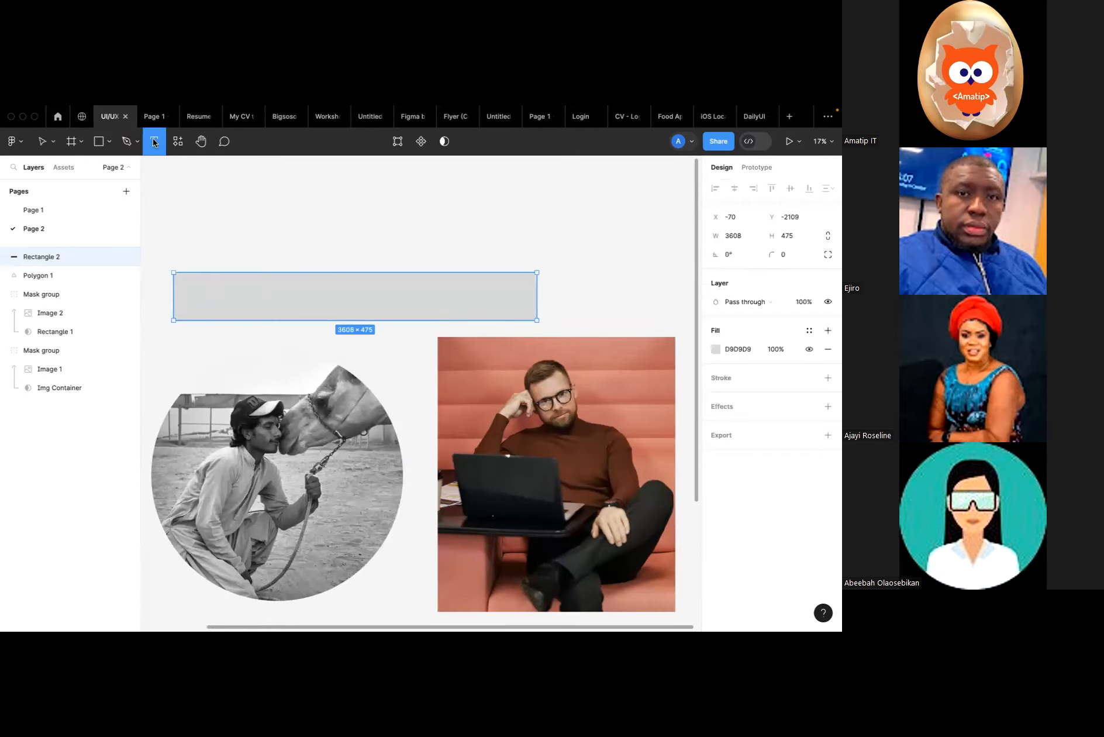
pyautogui.click(195, 296)
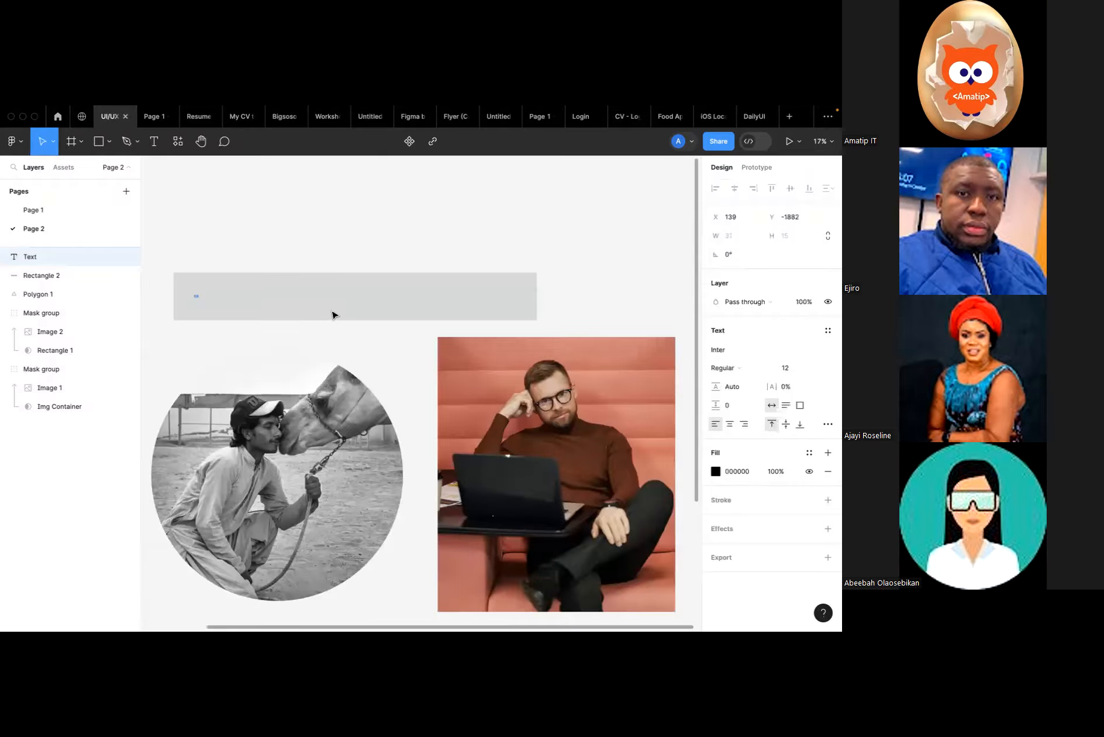
pyautogui.press('Escape')
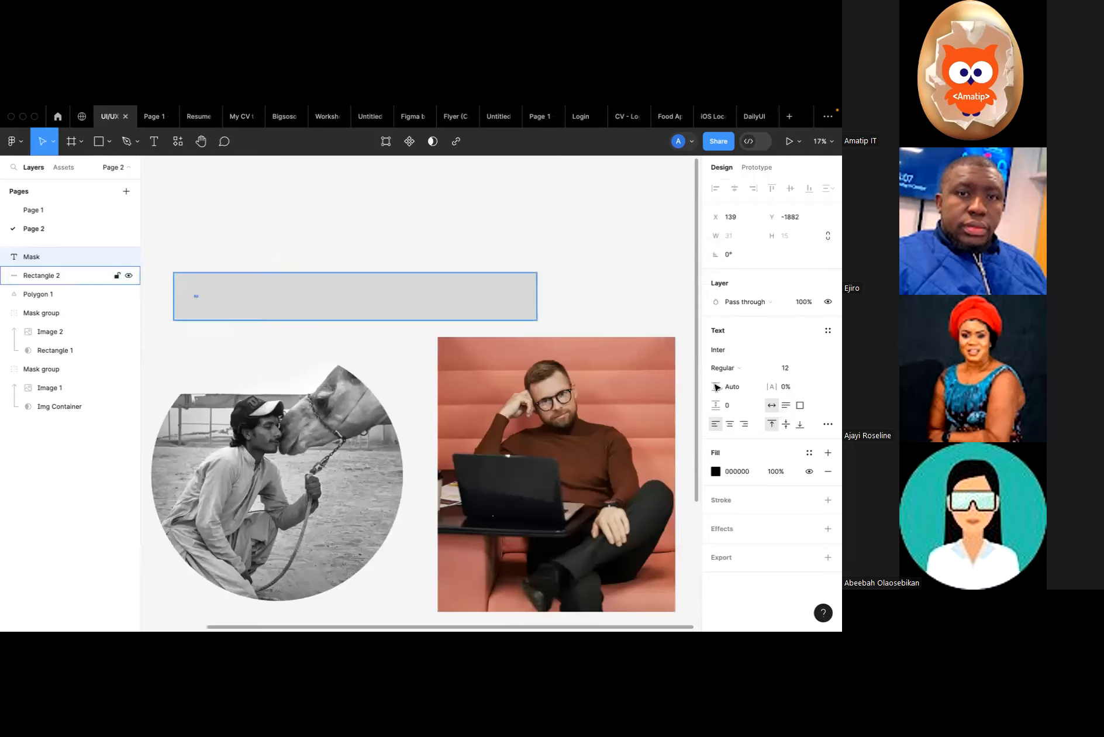
pyautogui.click(819, 367)
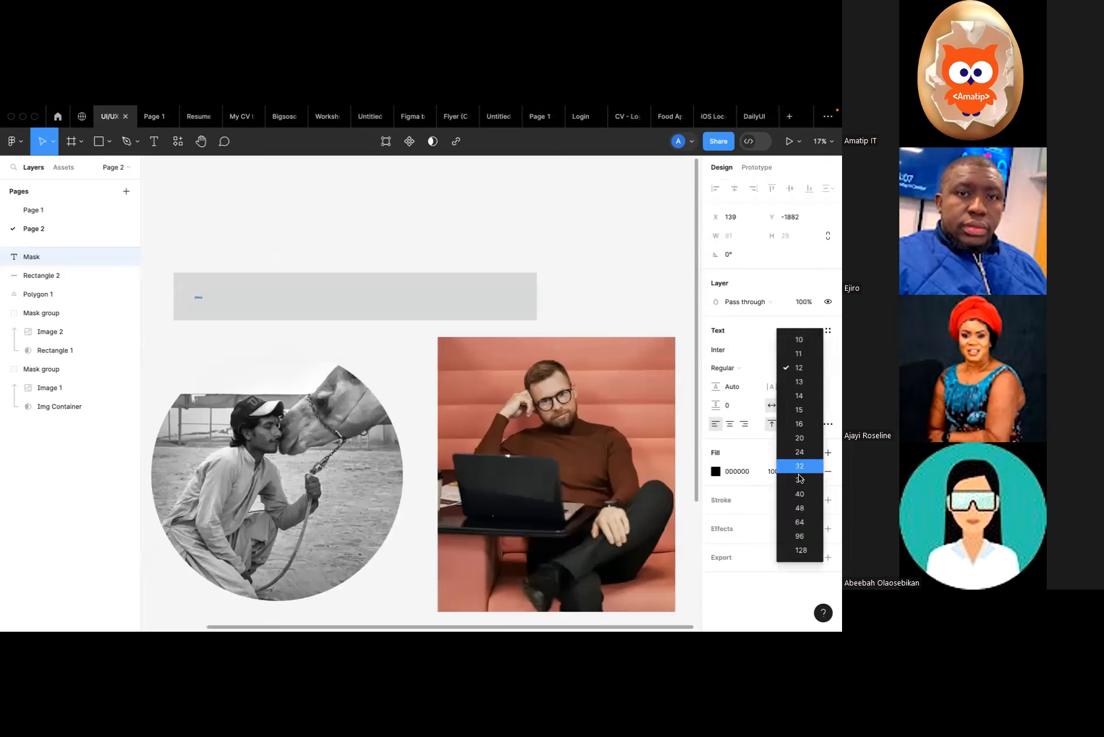
pyautogui.click(797, 555)
# Resize the heading rectangle to about 4983 by 335, ending flush with the rectangular photo's outer edge.
pyautogui.click(291, 283)
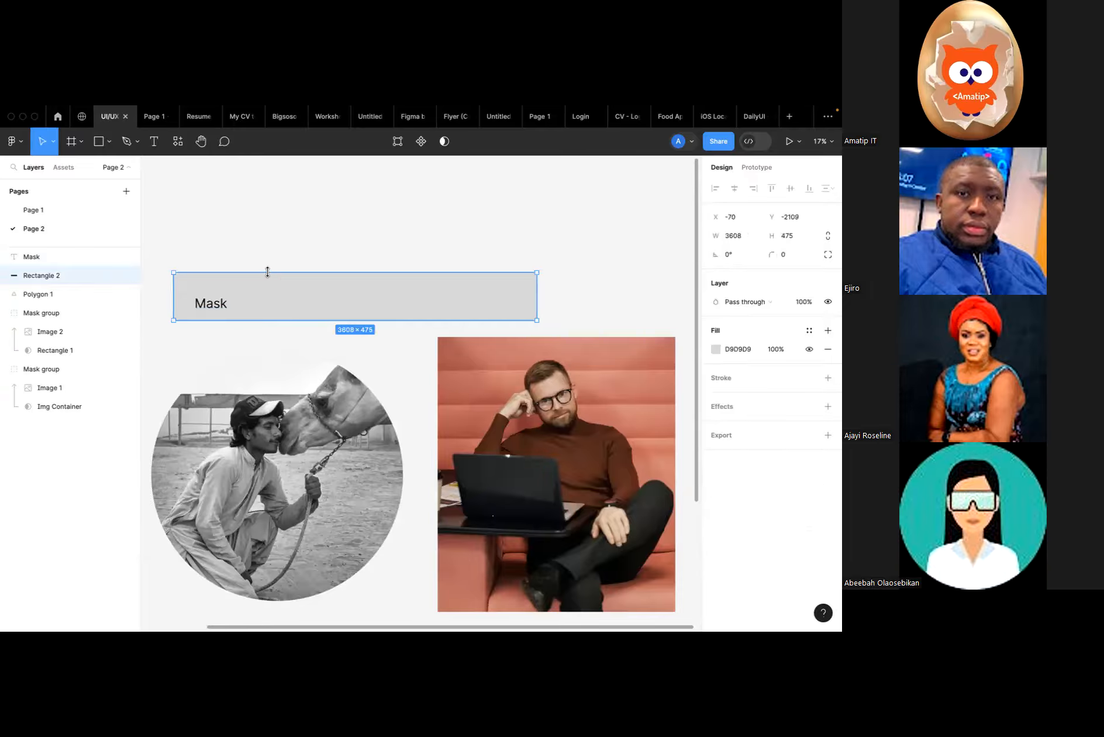
pyautogui.moveTo(267, 273)
pyautogui.mouseDown()
pyautogui.moveTo(264, 292)
pyautogui.moveTo(279, 286)
pyautogui.mouseUp()
pyautogui.moveTo(536, 310); pyautogui.dragTo(677, 309)
pyautogui.click(481, 234)
# Fill the heading rectangle with the purple document colour A45BFE.
pyautogui.click(384, 296)
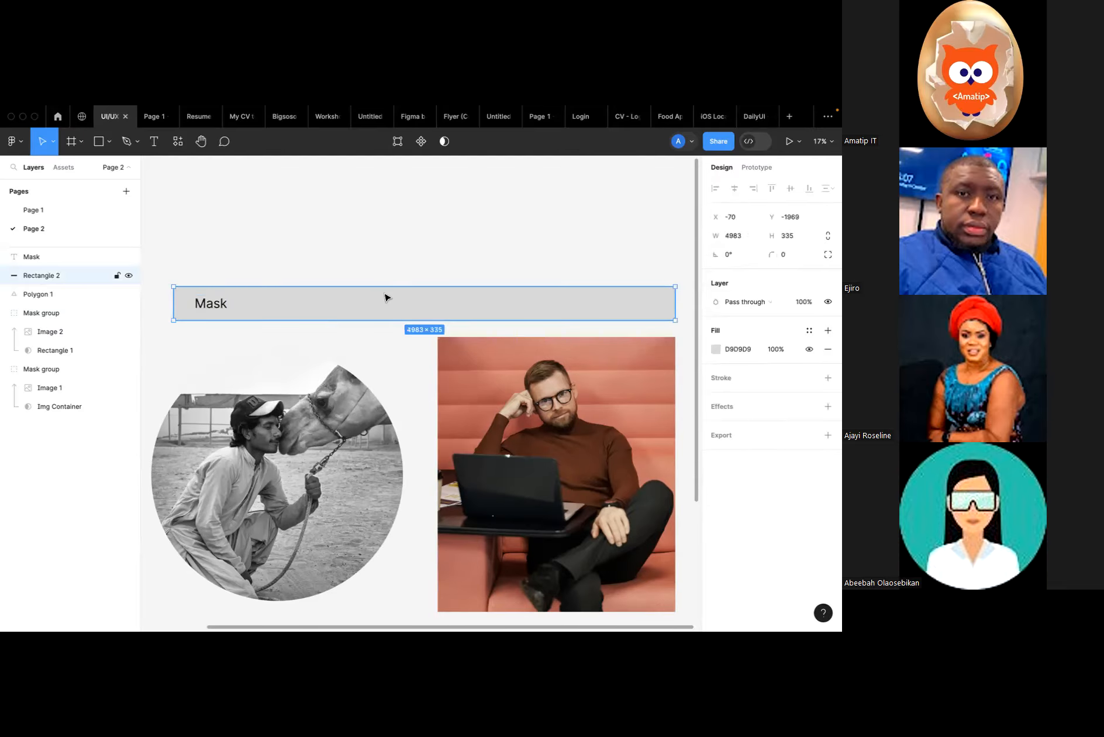
pyautogui.click(716, 349)
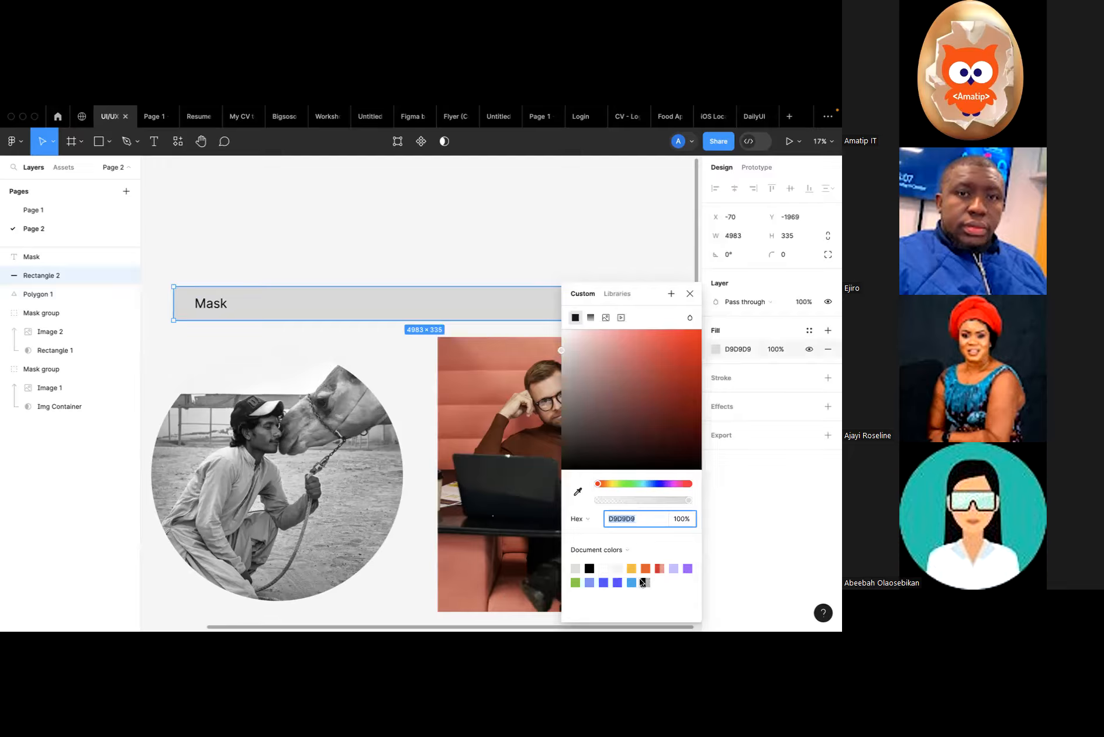
pyautogui.click(687, 569)
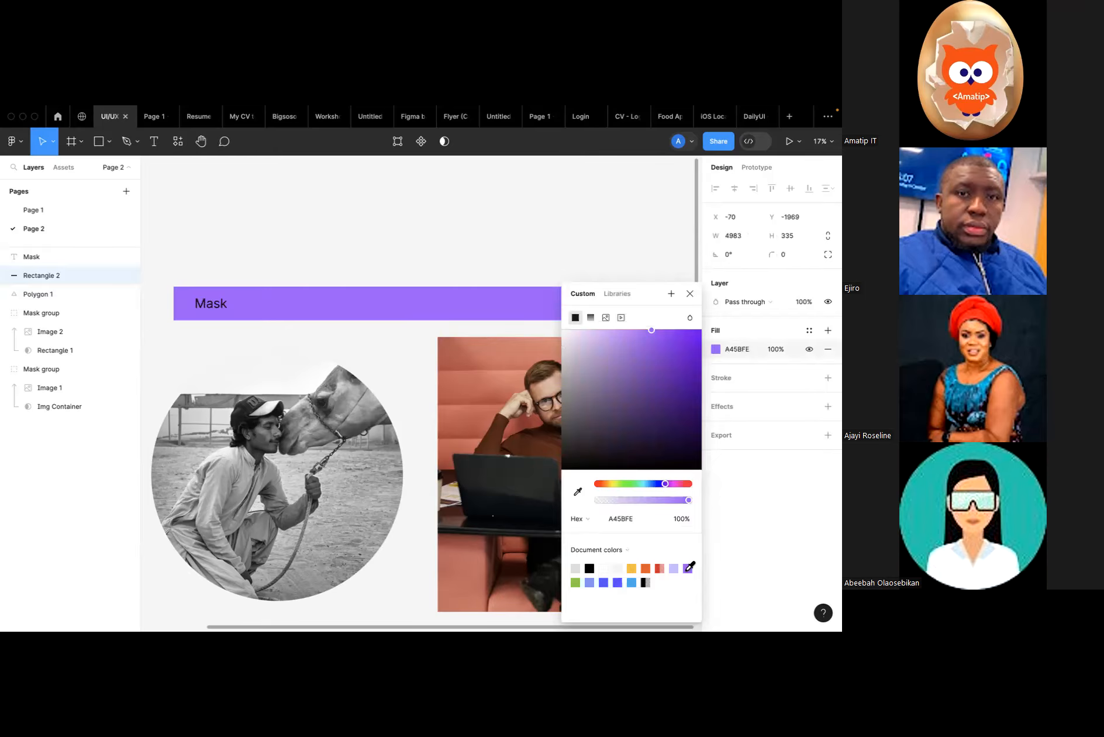
# Change the "Mask" heading text to white FFFFFF and set its font weight to Black.
pyautogui.click(205, 310)
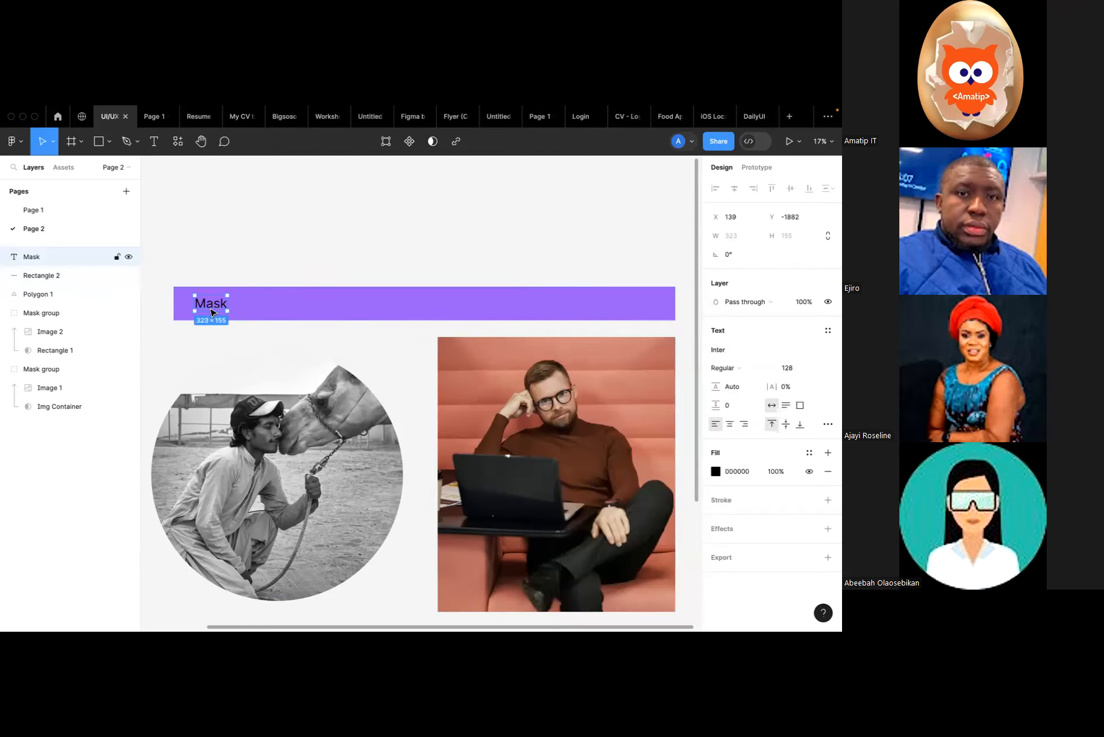
pyautogui.click(716, 471)
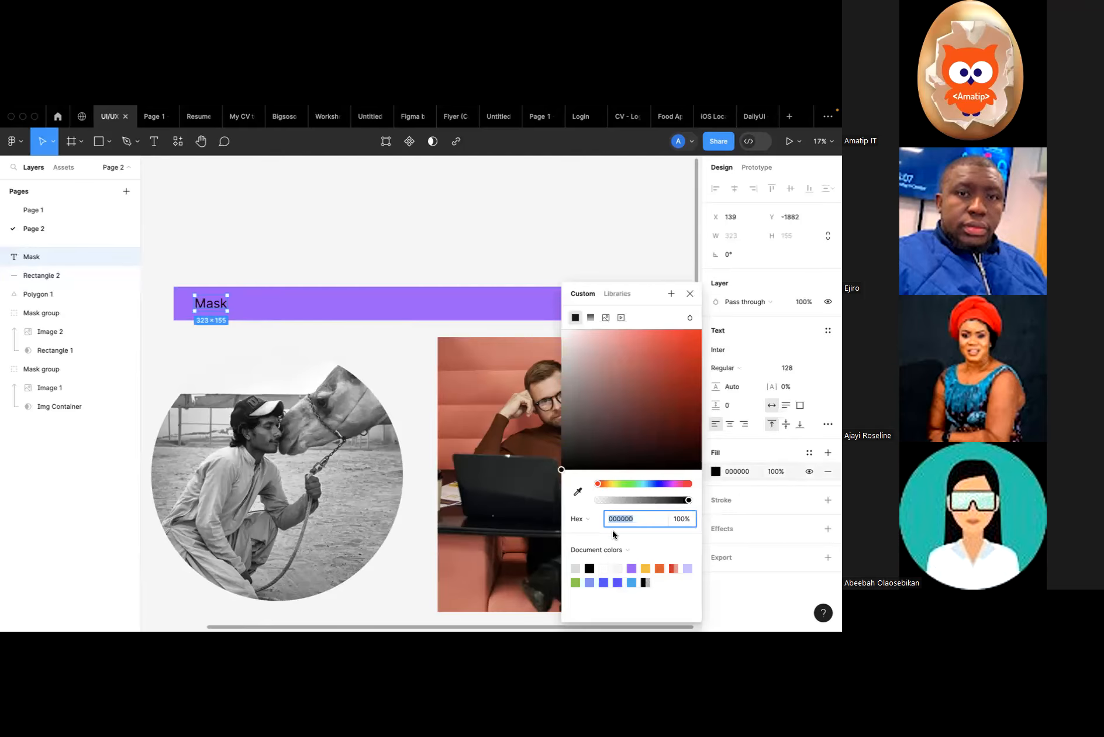
pyautogui.click(603, 568)
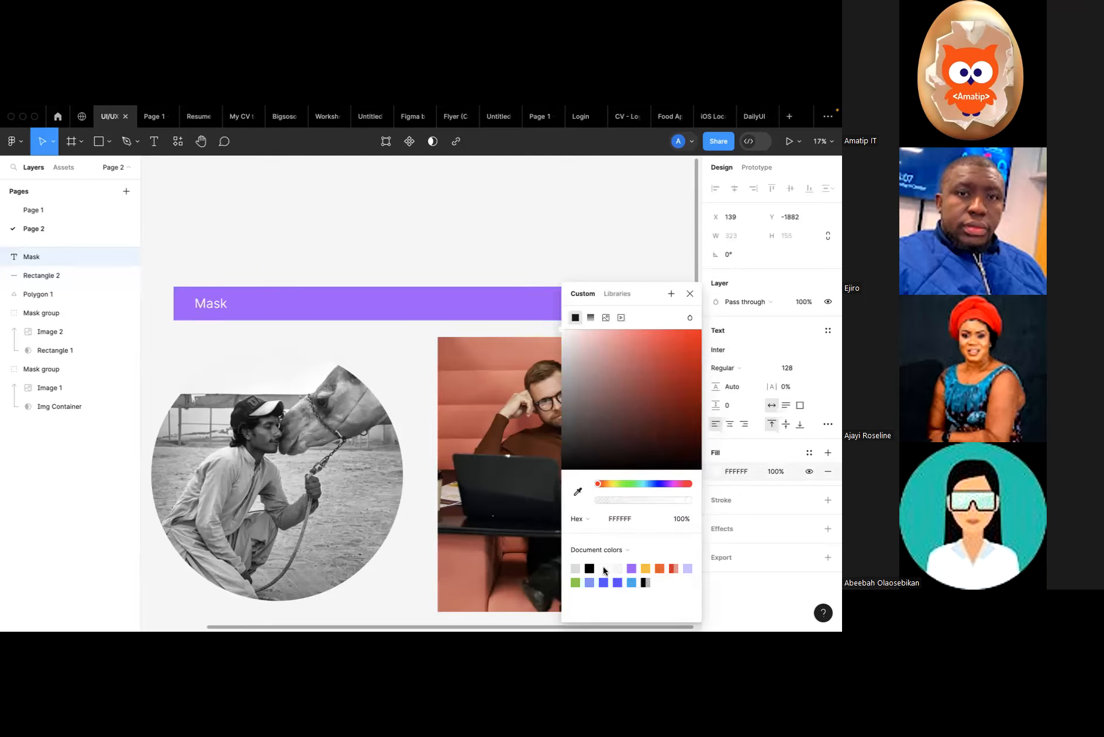
pyautogui.click(691, 294)
pyautogui.click(723, 368)
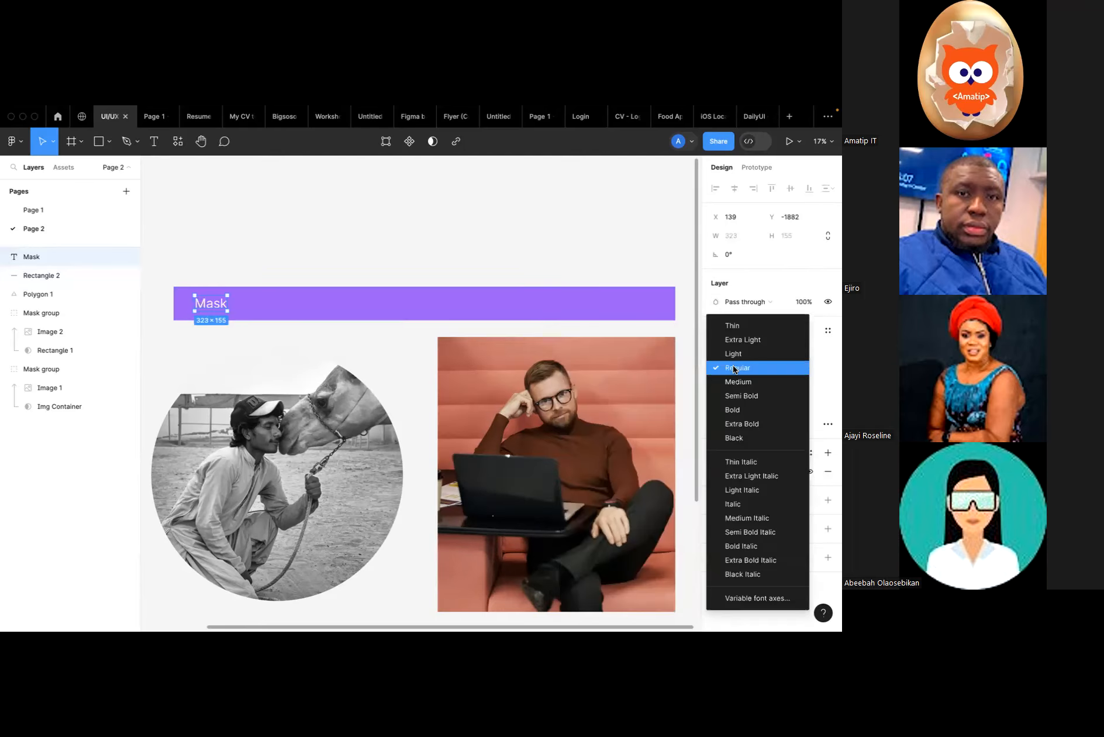
pyautogui.click(733, 439)
pyautogui.click(654, 255)
# Delete the grey triangle below the circular masked photo.
pyautogui.scroll(-3, 413, 292)
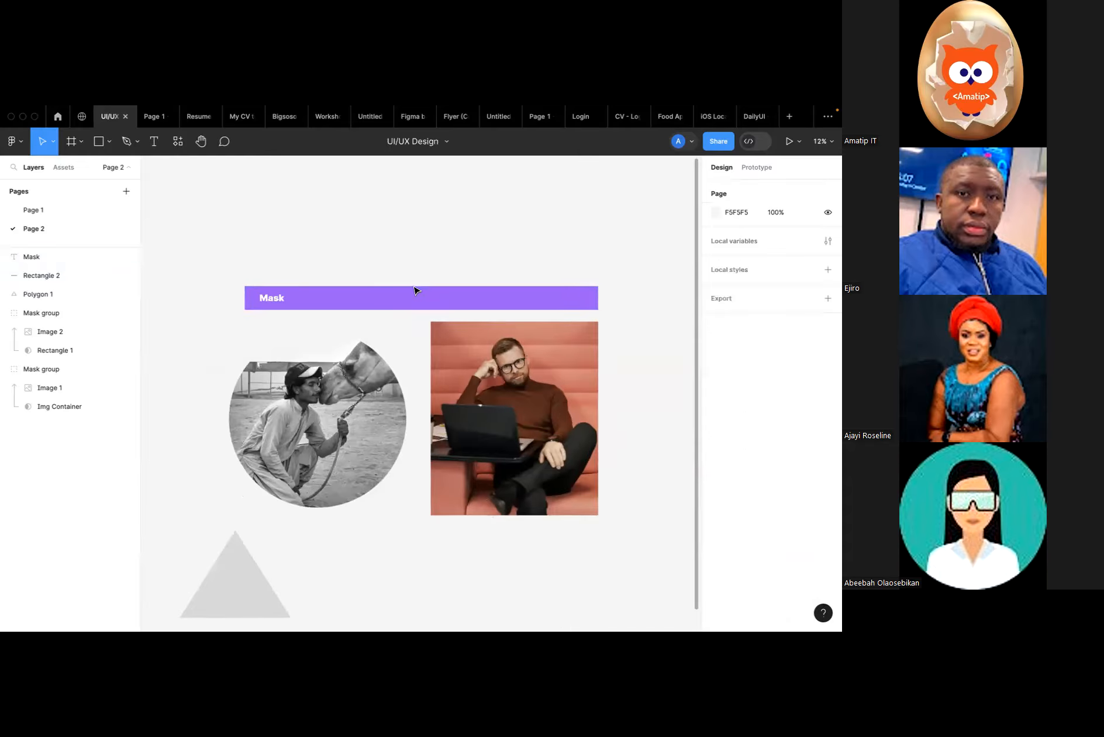
pyautogui.scroll(-3, 384, 408)
pyautogui.click(236, 427)
pyautogui.press('Delete')
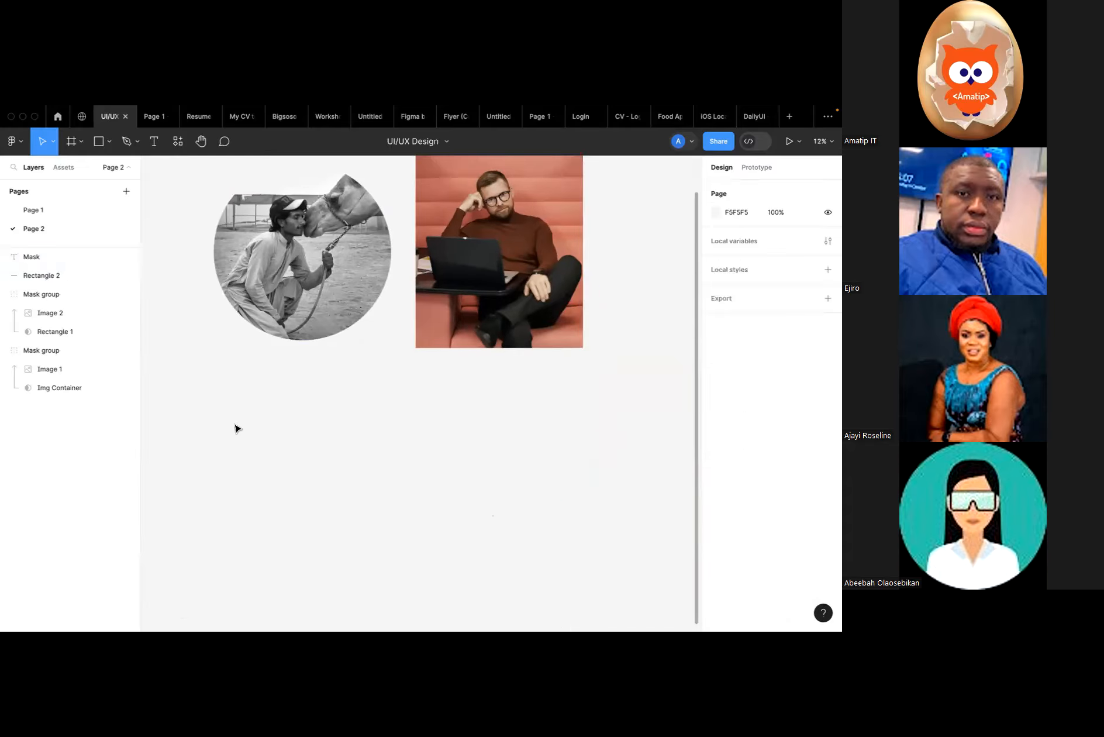
# Draw a long thin rectangle in the empty area below the masked photos, about 5786 by 132.
pyautogui.scroll(1, 237, 427)
pyautogui.hscroll(3, 335, 463)
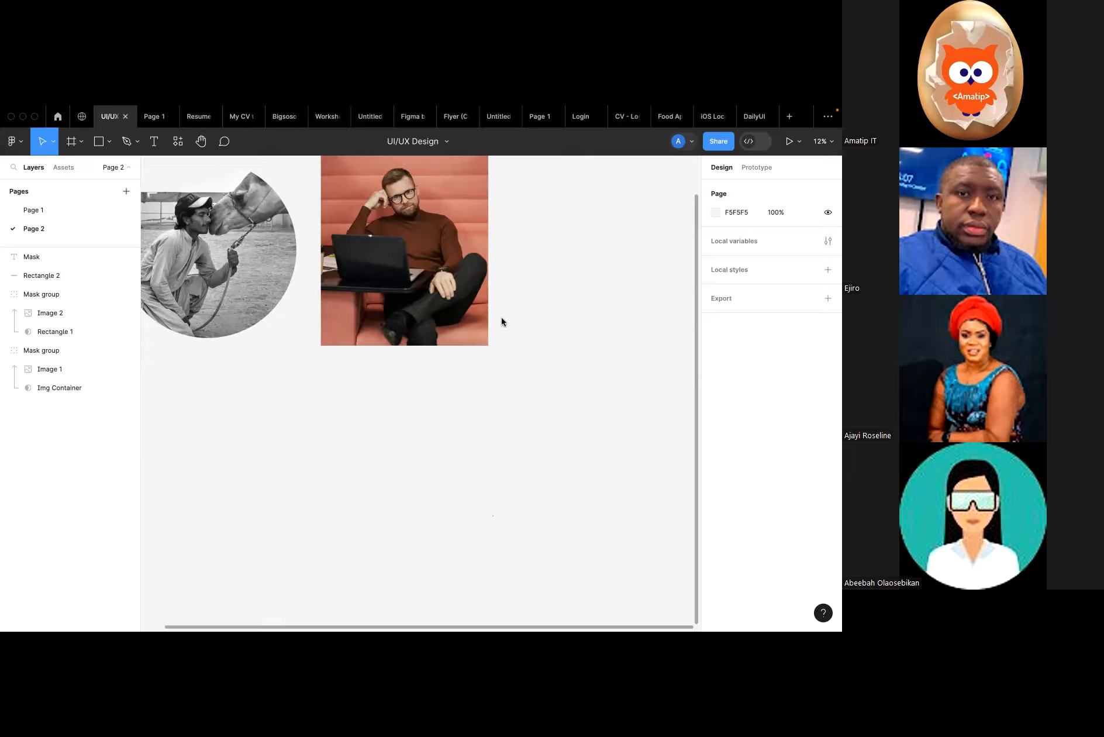
pyautogui.click(228, 336)
pyautogui.click(100, 142)
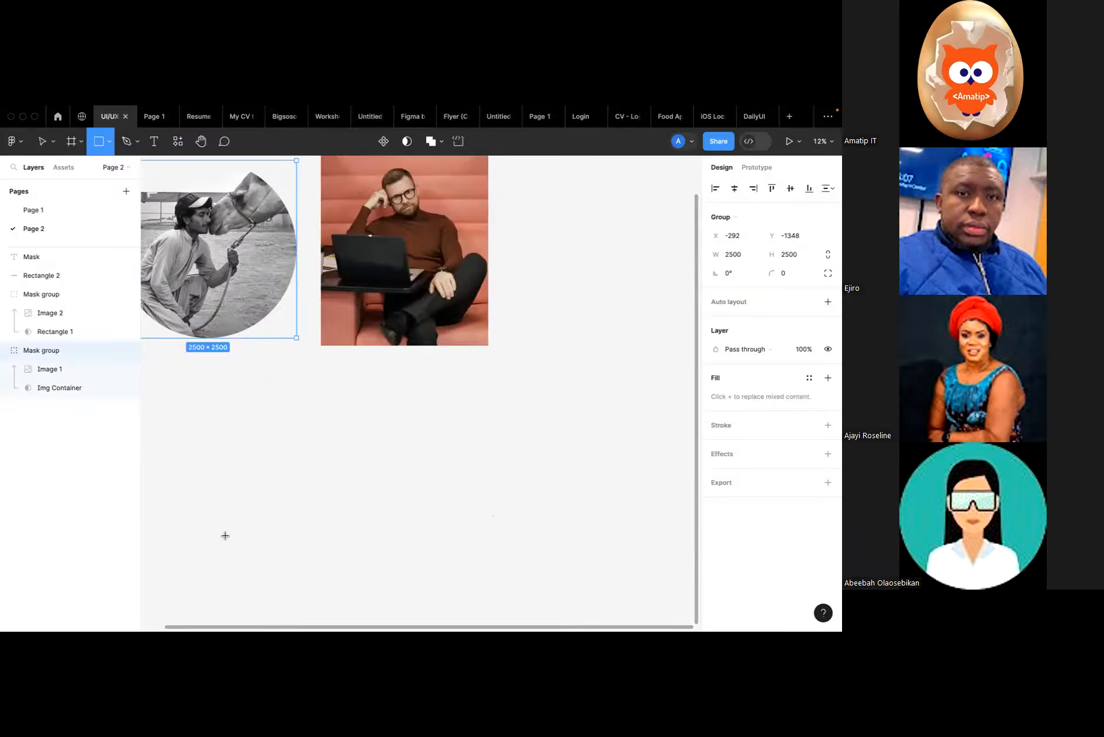
pyautogui.moveTo(208, 509); pyautogui.dragTo(618, 518)
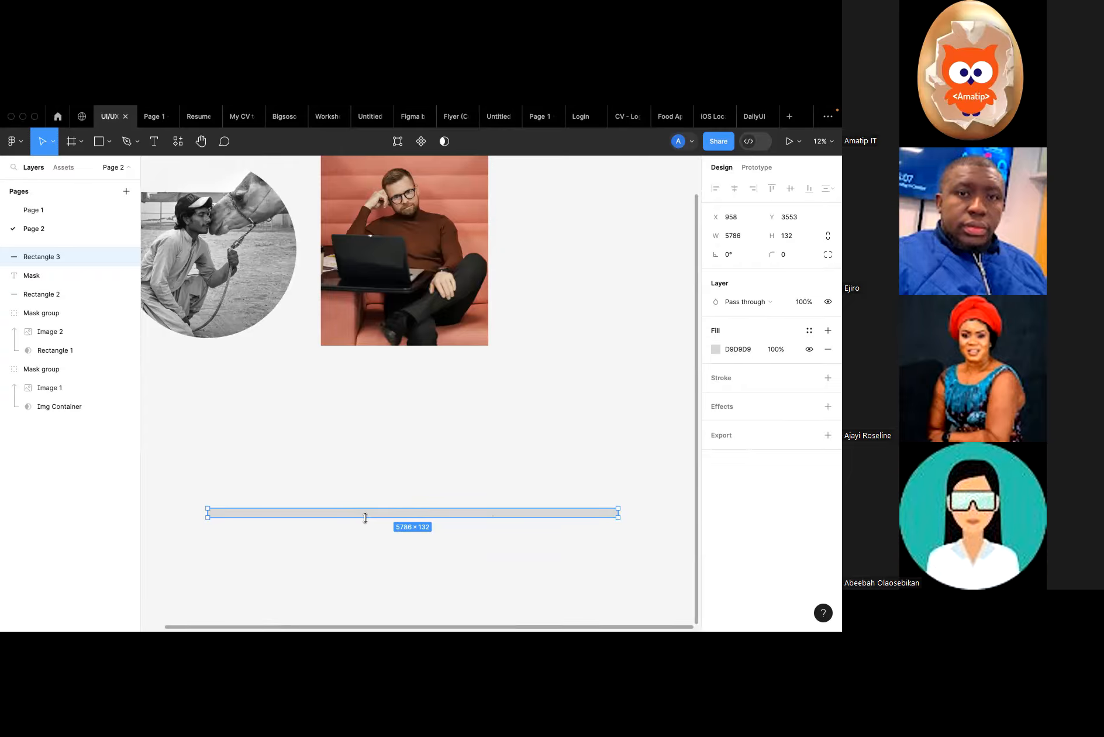
# Switch to the Chrome browser and open amatip.co.uk in a new tab.
pyautogui.click(35, 120)
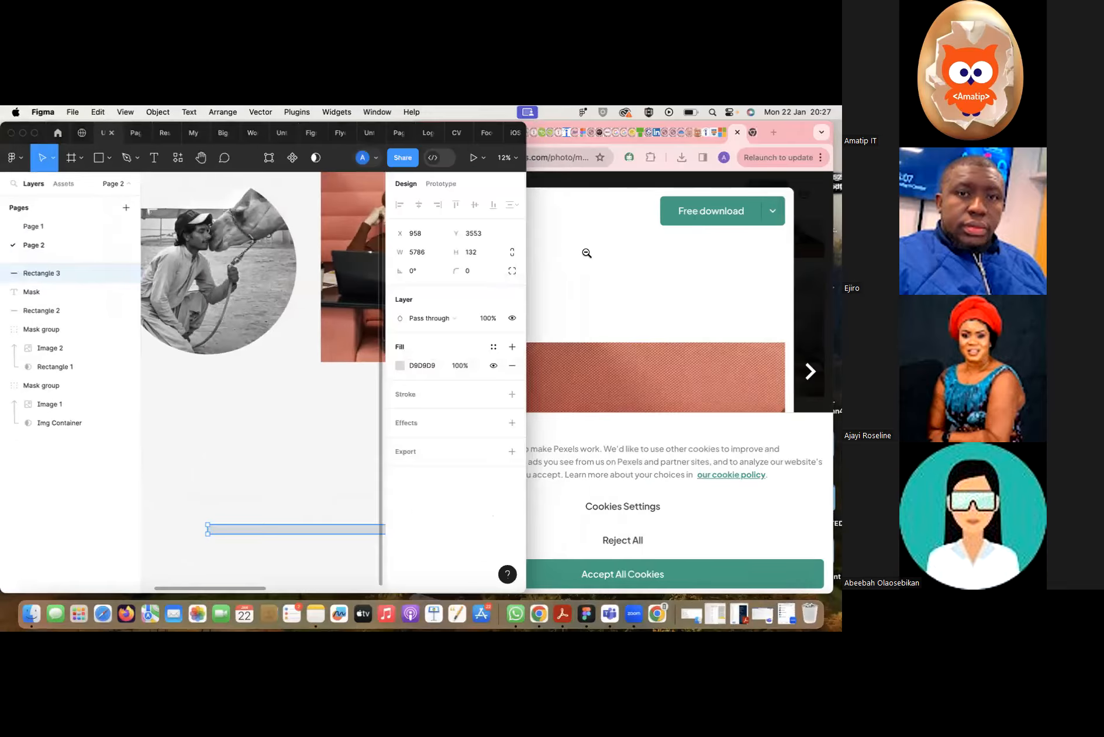
pyautogui.click(584, 254)
pyautogui.click(452, 133)
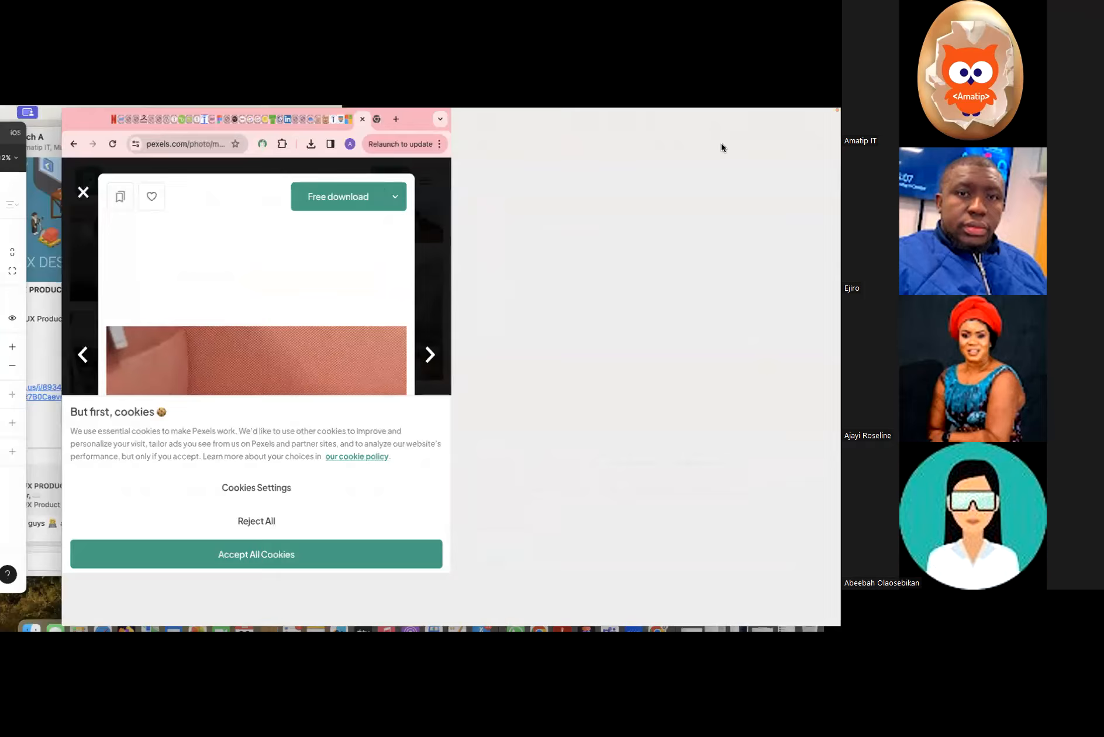
pyautogui.click(781, 117)
pyautogui.write('amatip.co.uk')
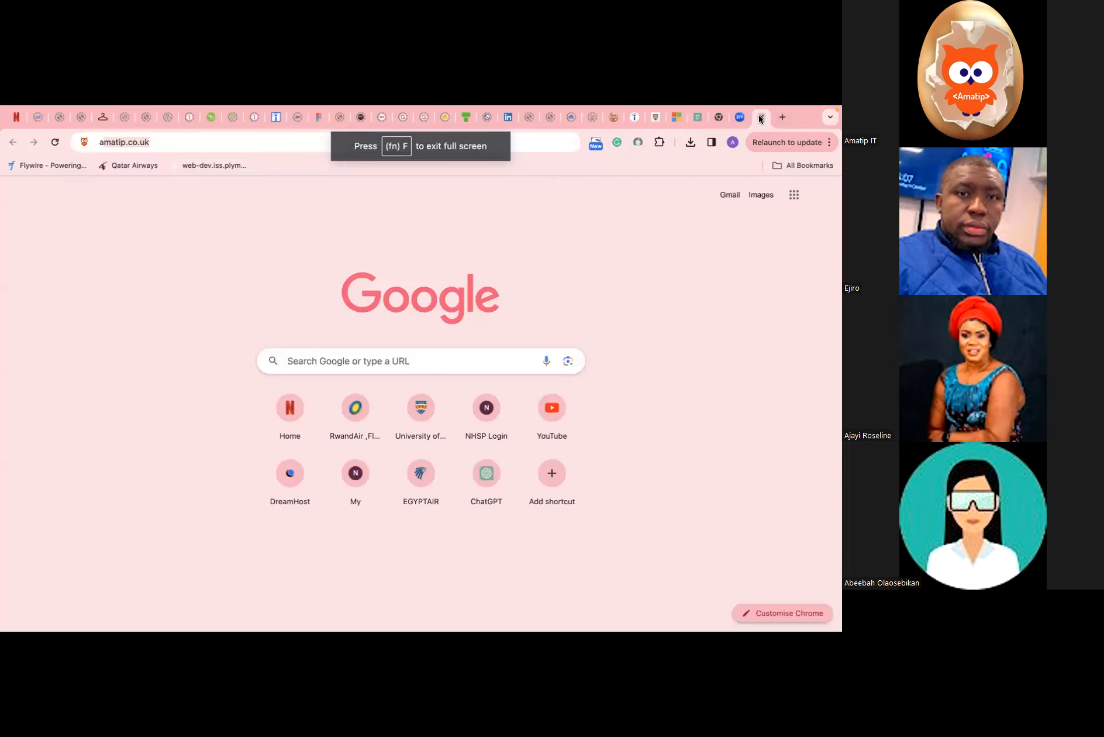
pyautogui.press('Return')
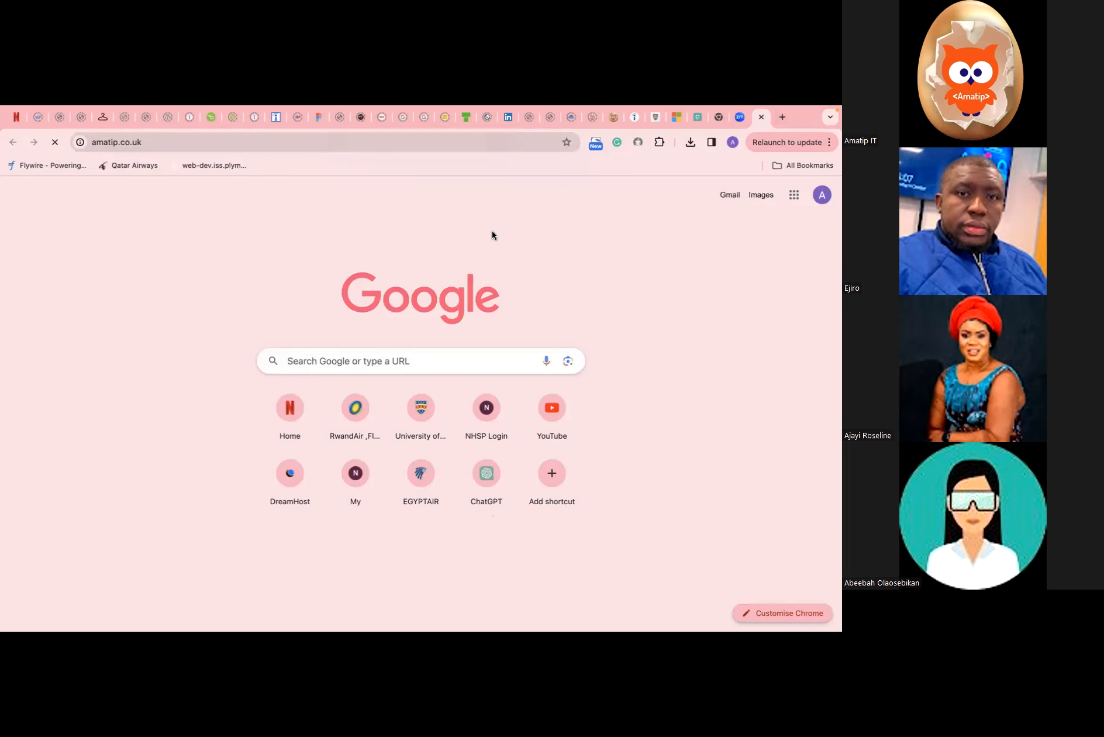
pyautogui.click(746, 119)
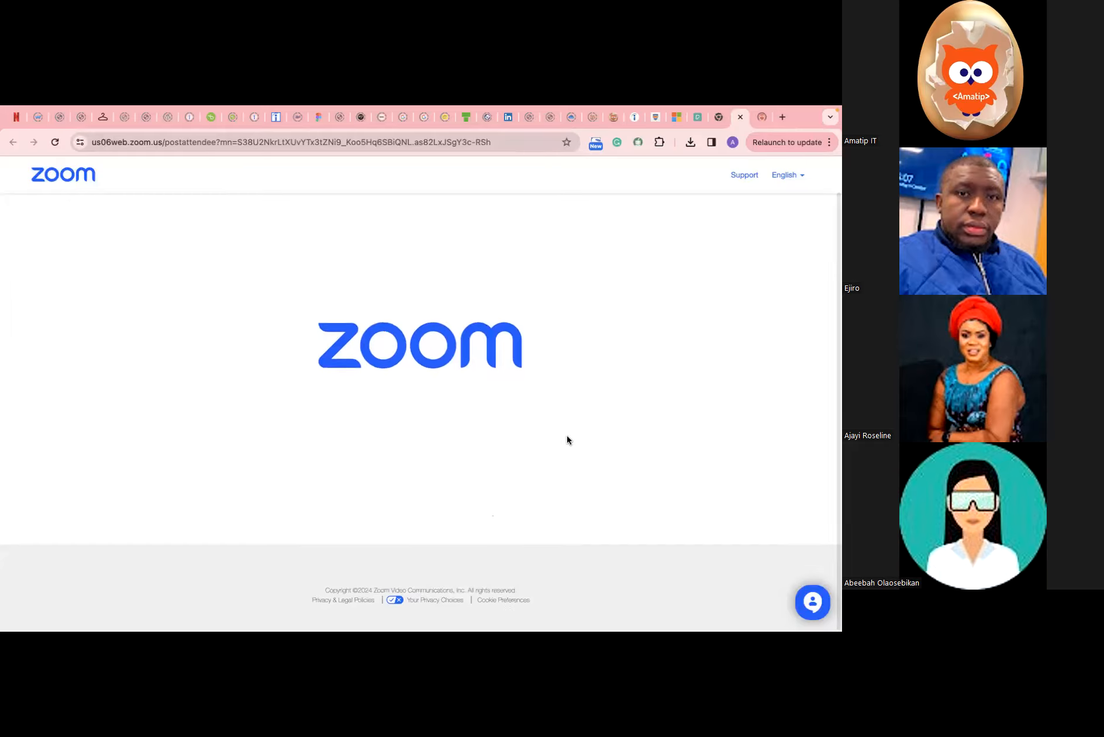
pyautogui.click(762, 117)
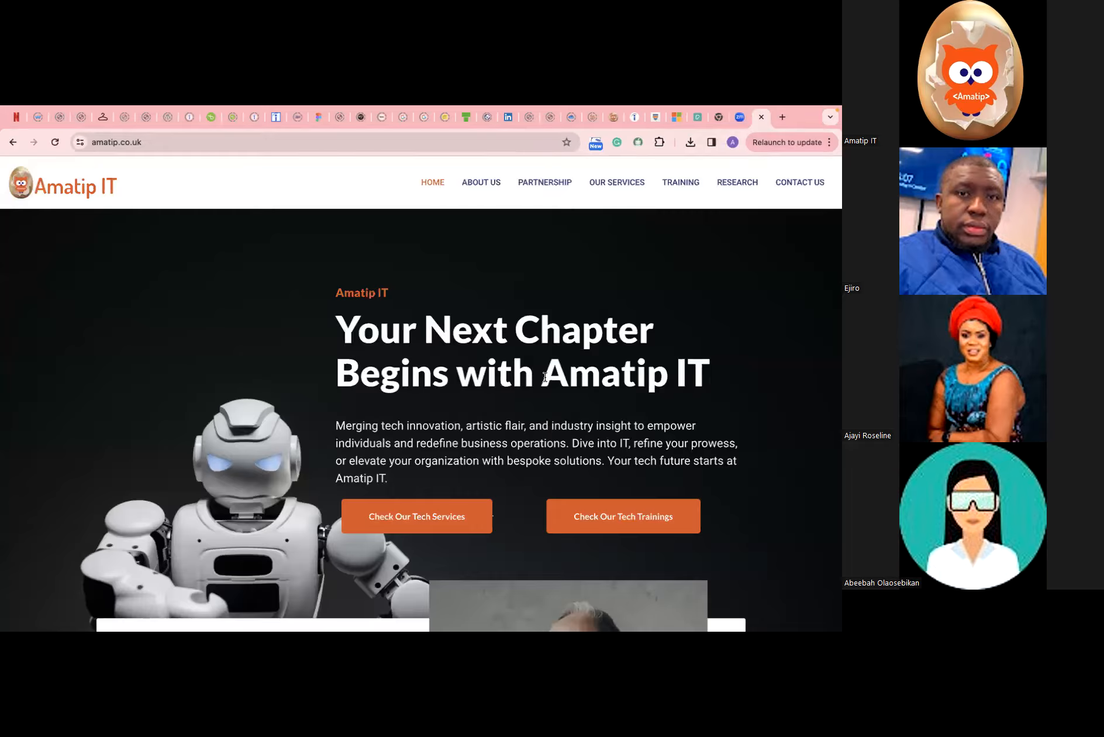
# Look through the Amatip IT home page's training and service sections and its areas of expertise.
pyautogui.scroll(-10, 520, 447)
pyautogui.scroll(-7, 529, 432)
pyautogui.scroll(3, 528, 431)
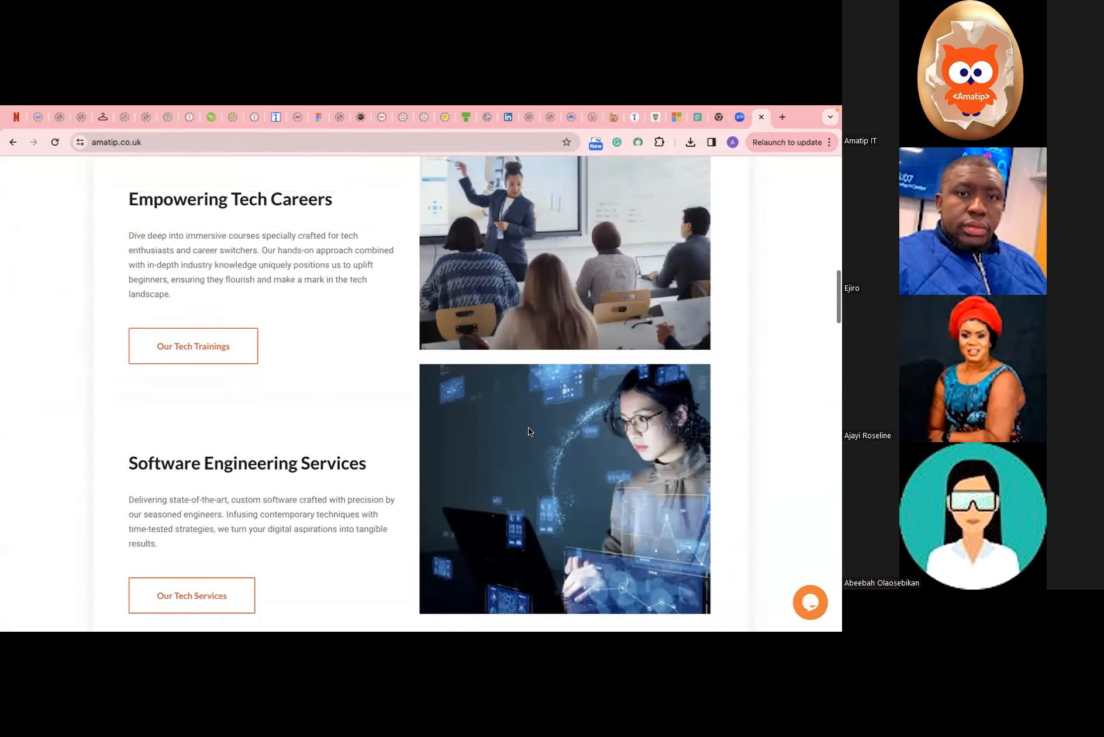
pyautogui.scroll(-6, 528, 431)
pyautogui.scroll(-4, 529, 428)
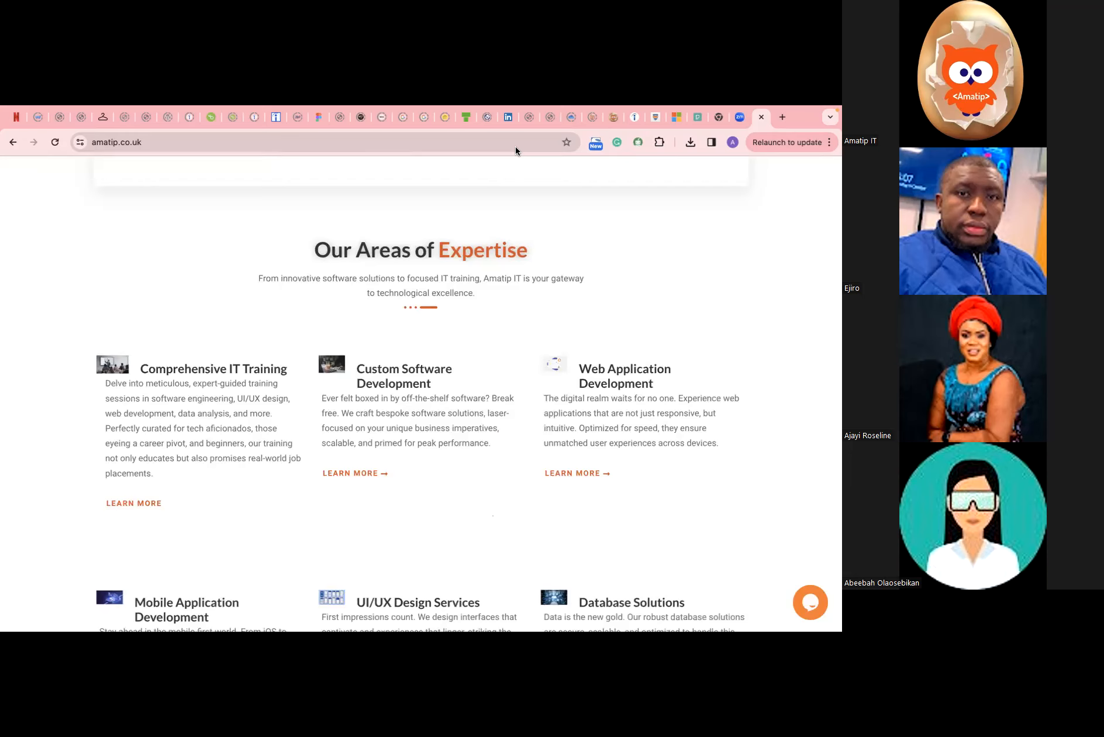
pyautogui.scroll(-8, 334, 531)
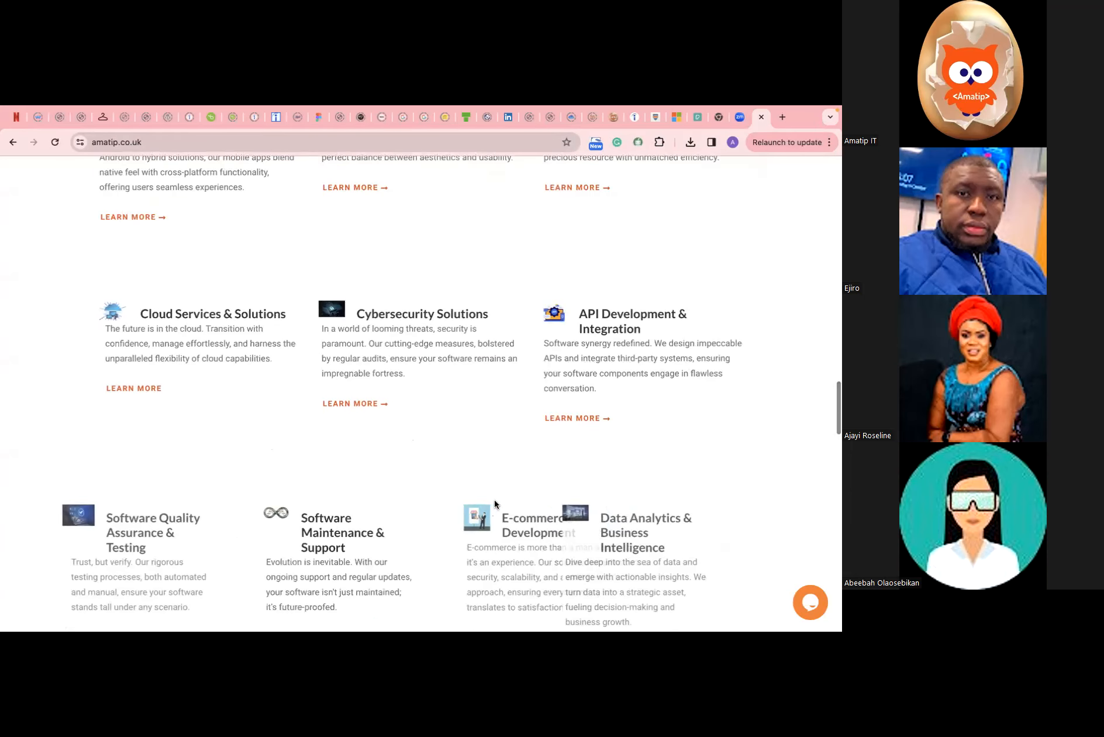
pyautogui.scroll(-4, 558, 537)
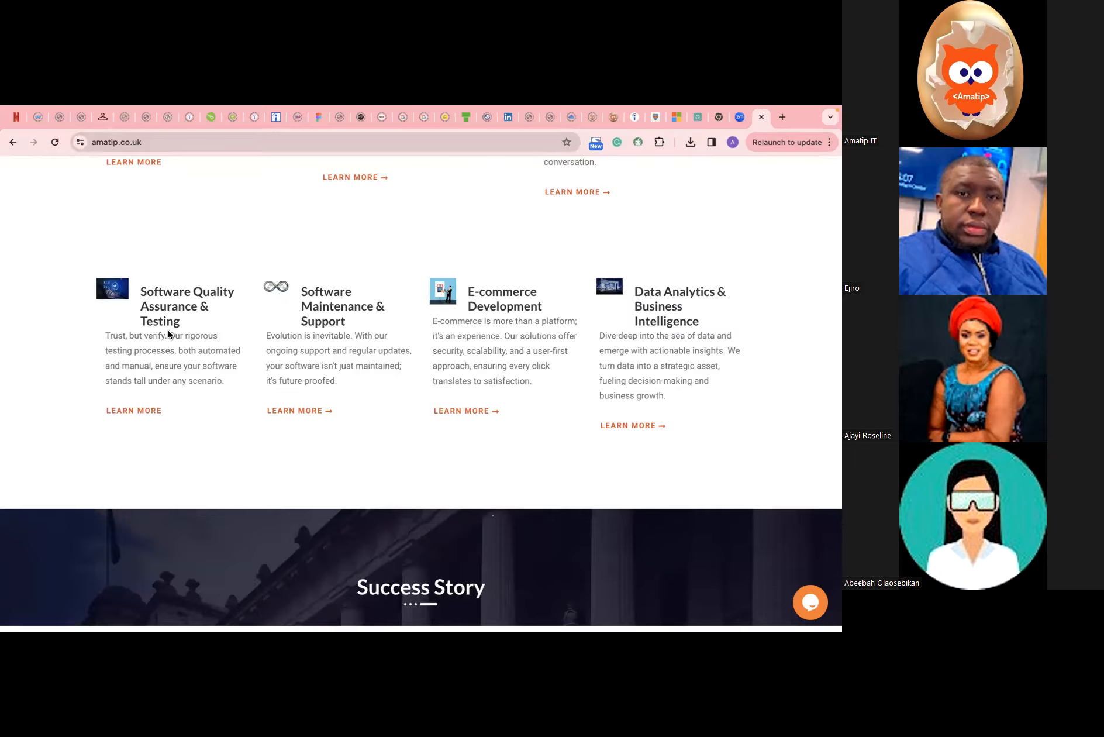
# Examine the layout of the Success Story testimonials, and return to the start of the home page.
pyautogui.scroll(-7, 205, 407)
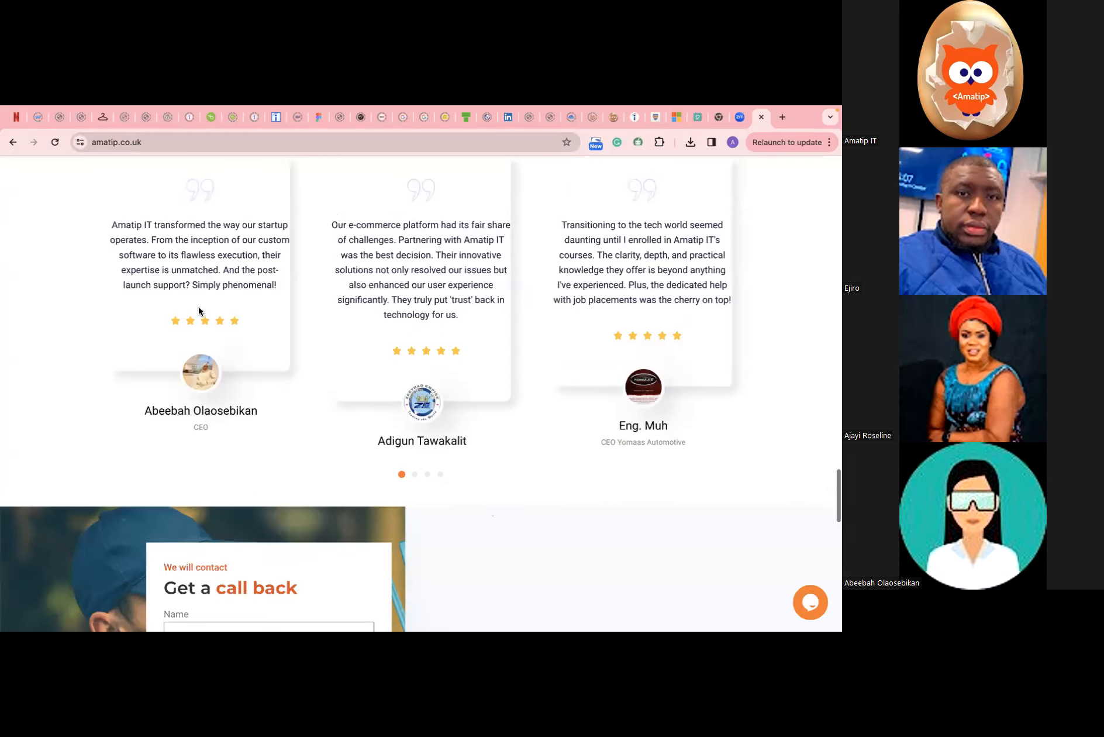
pyautogui.scroll(1, 193, 321)
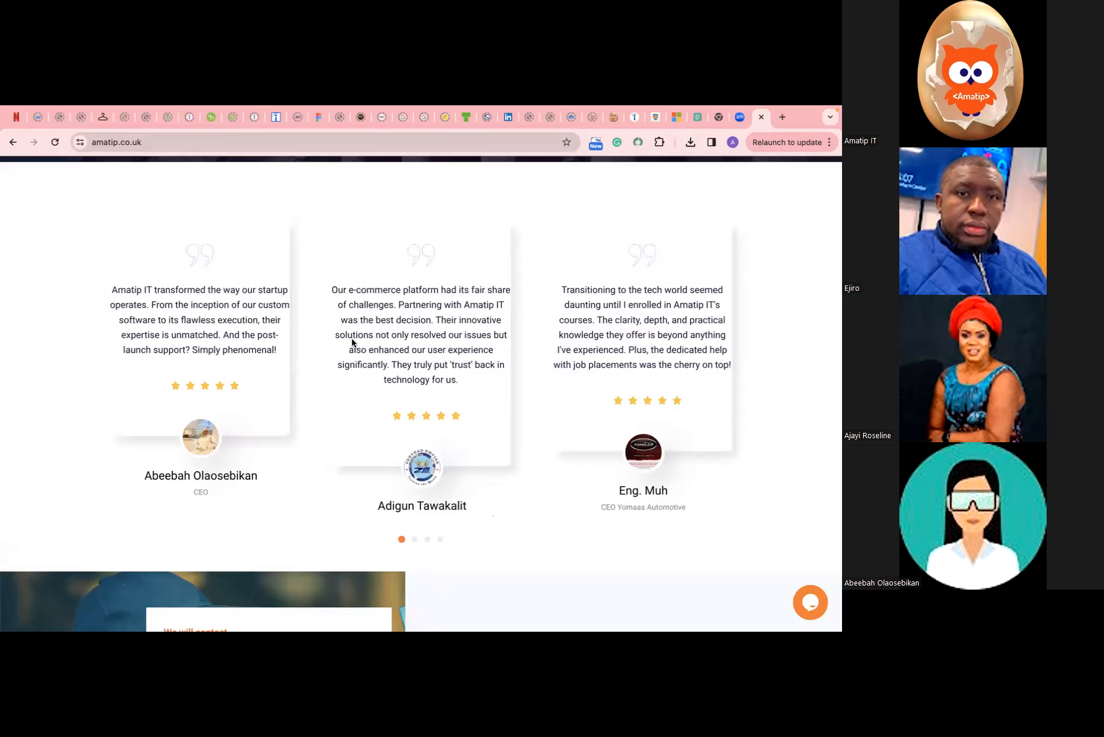
pyautogui.scroll(3, 339, 347)
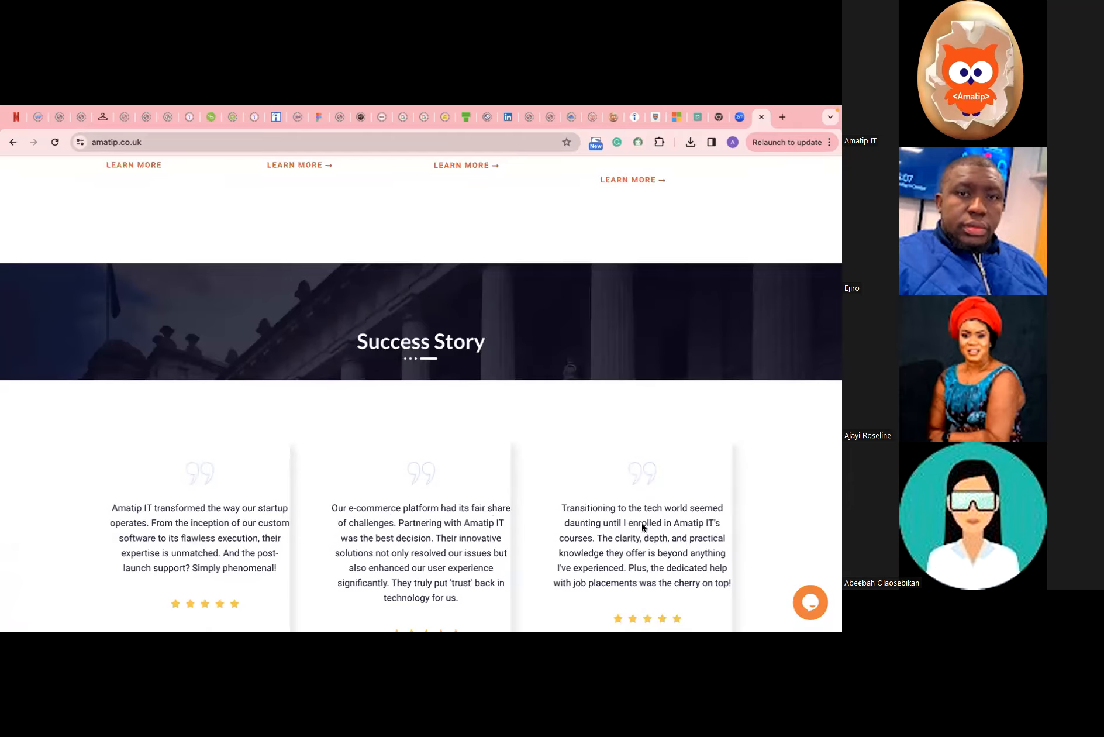
pyautogui.scroll(7, 389, 491)
pyautogui.scroll(-10, 389, 491)
pyautogui.scroll(14, 389, 492)
pyautogui.scroll(15, 389, 494)
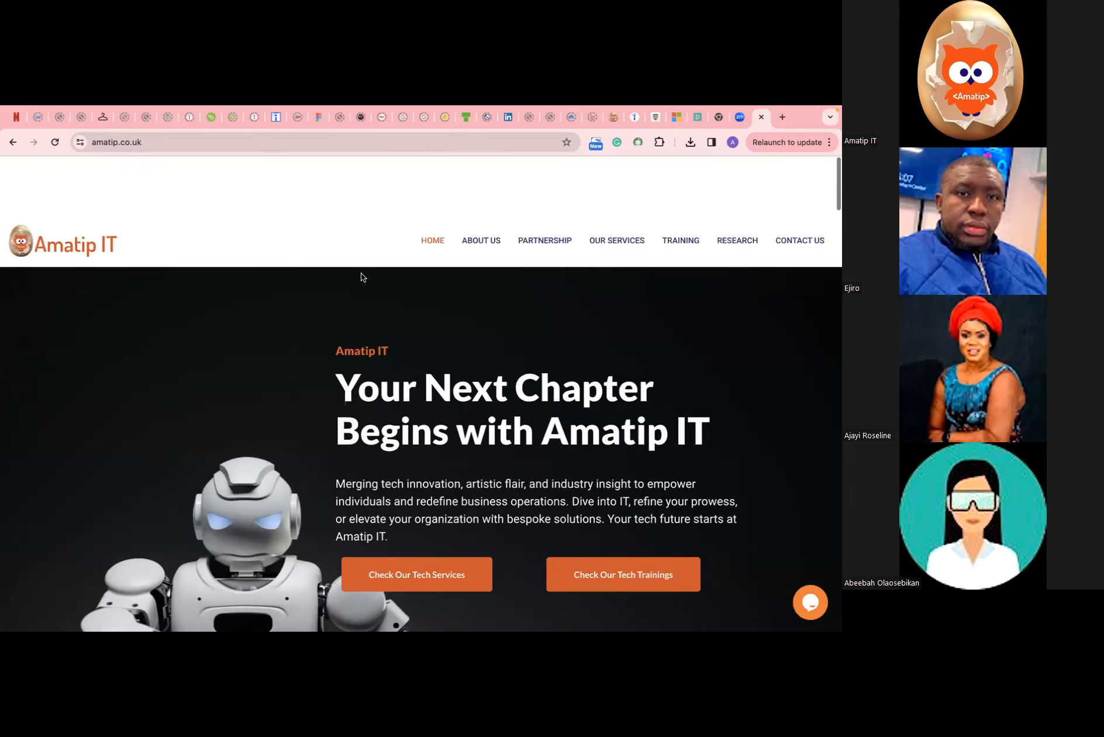
# Open the About Us page and look through its content down to the call-back form.
pyautogui.click(489, 186)
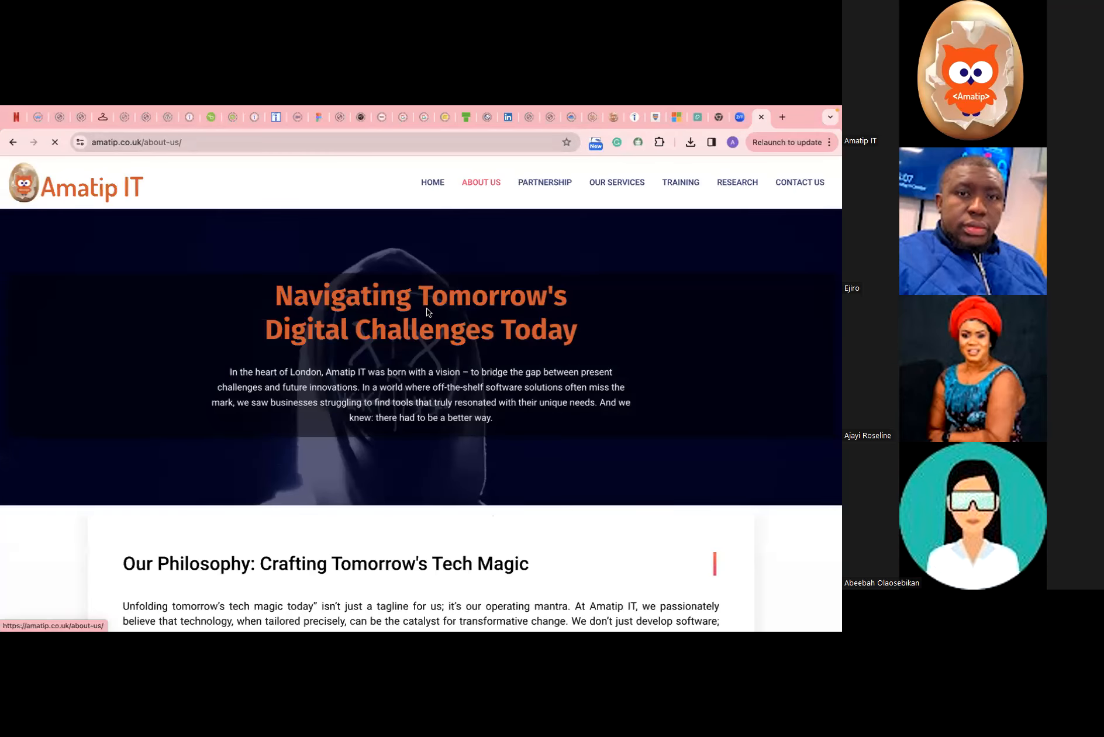
pyautogui.scroll(-10, 389, 431)
pyautogui.scroll(-10, 389, 431)
pyautogui.scroll(10, 389, 430)
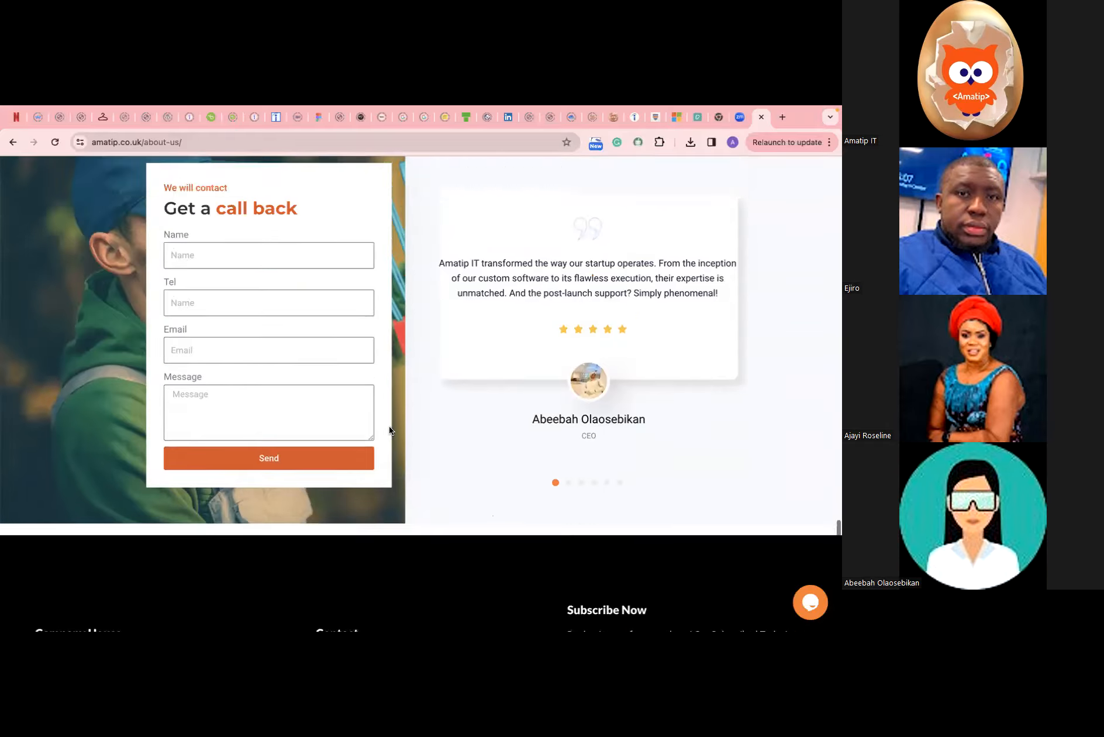
# Look through the rest of the About Us page and go back to its start.
pyautogui.scroll(-5, 390, 430)
pyautogui.scroll(1, 389, 431)
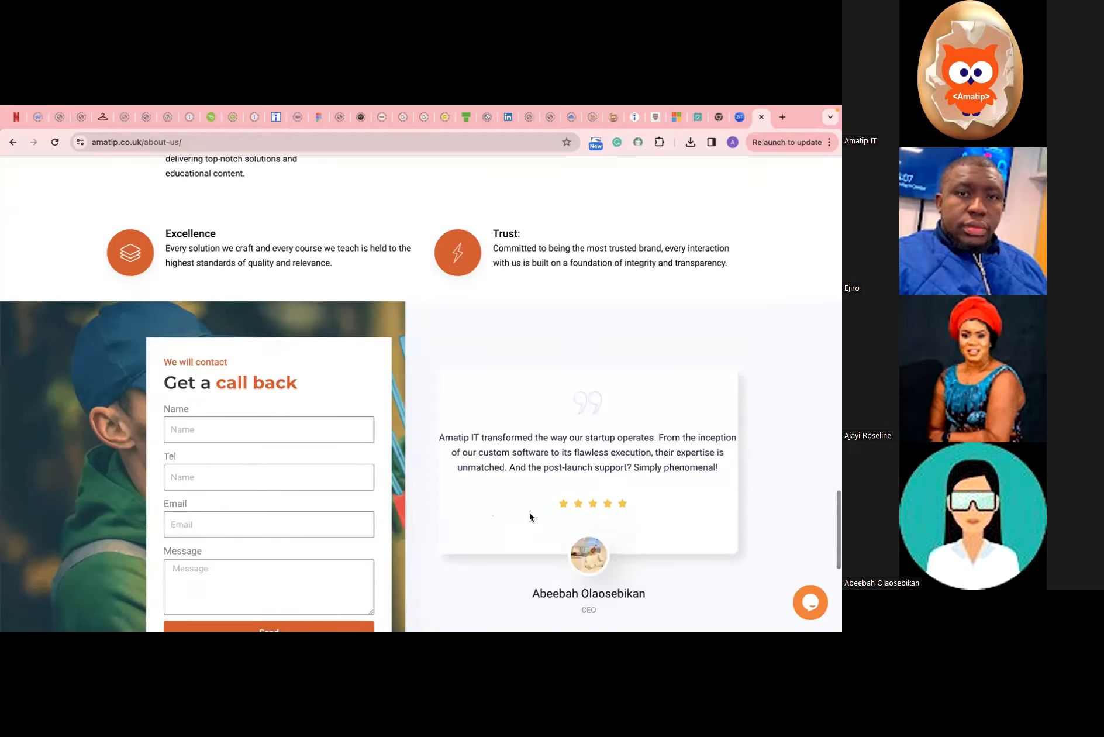
pyautogui.scroll(1, 530, 515)
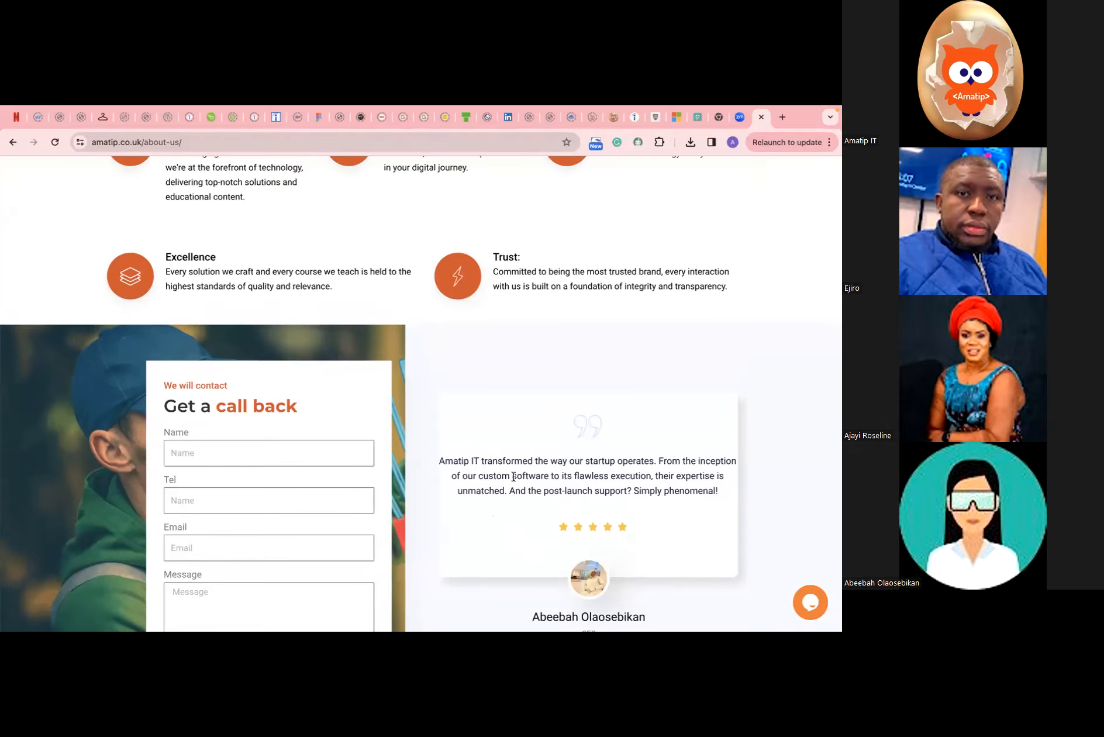
pyautogui.scroll(15, 465, 239)
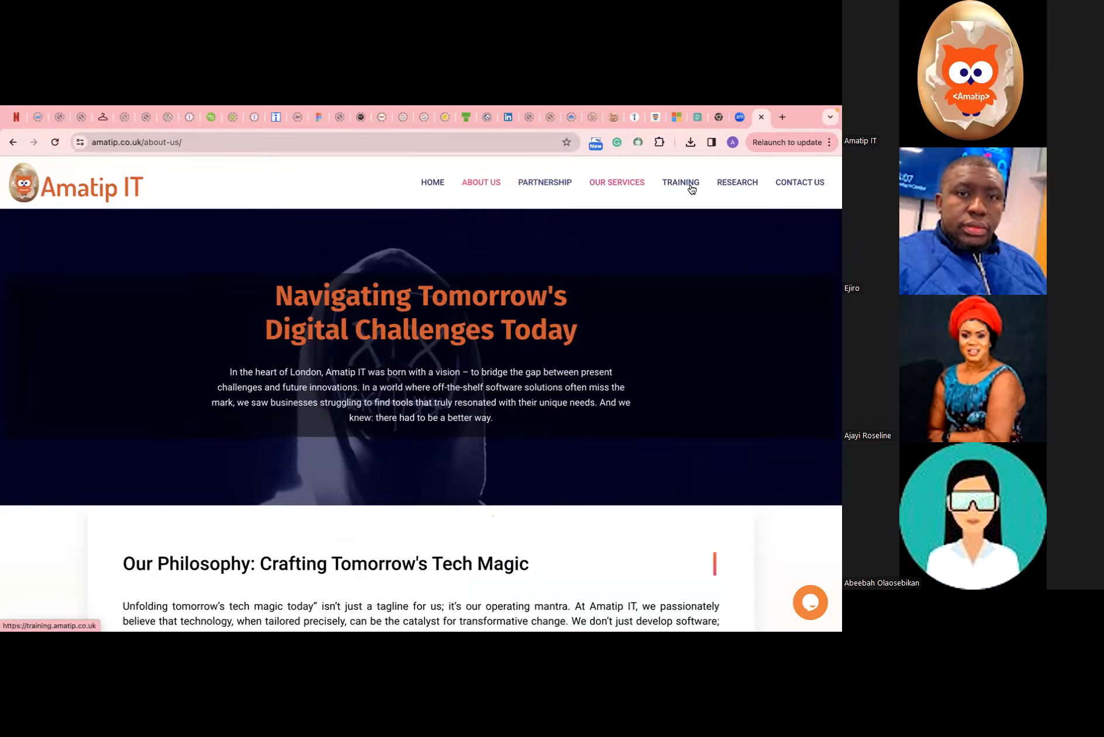
# Open the Contact Us page and look over its Visit Us details and map section.
pyautogui.click(802, 185)
pyautogui.scroll(-10, 376, 319)
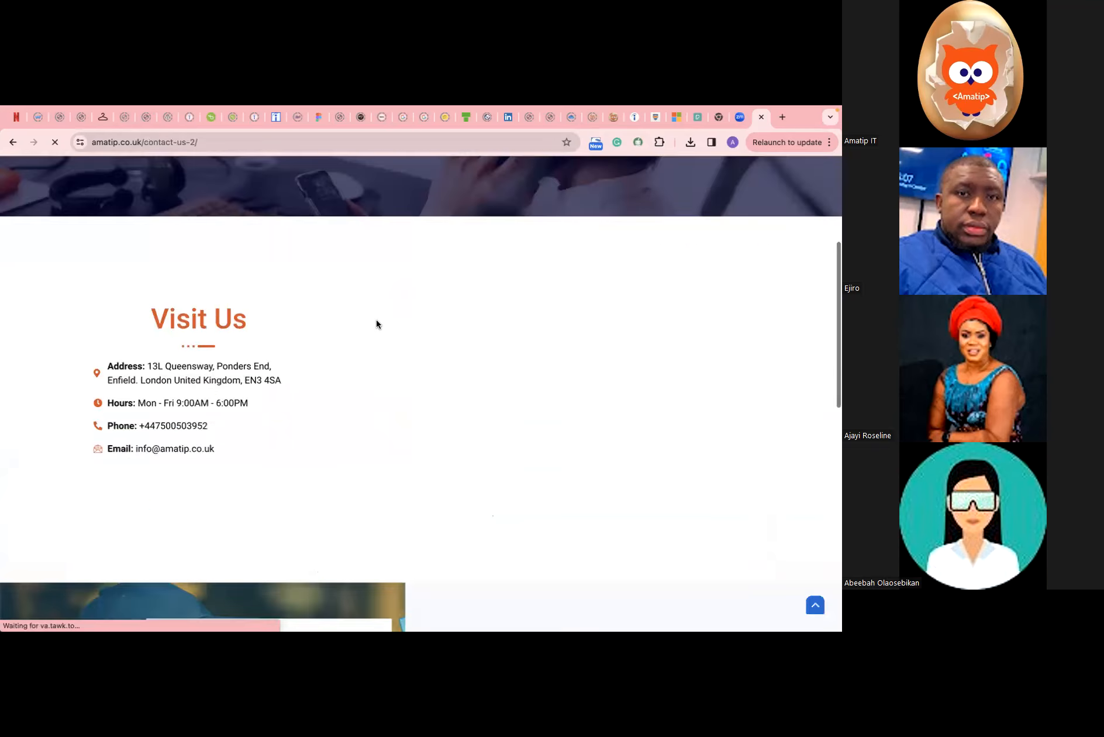
pyautogui.scroll(-3, 497, 338)
pyautogui.scroll(15, 497, 337)
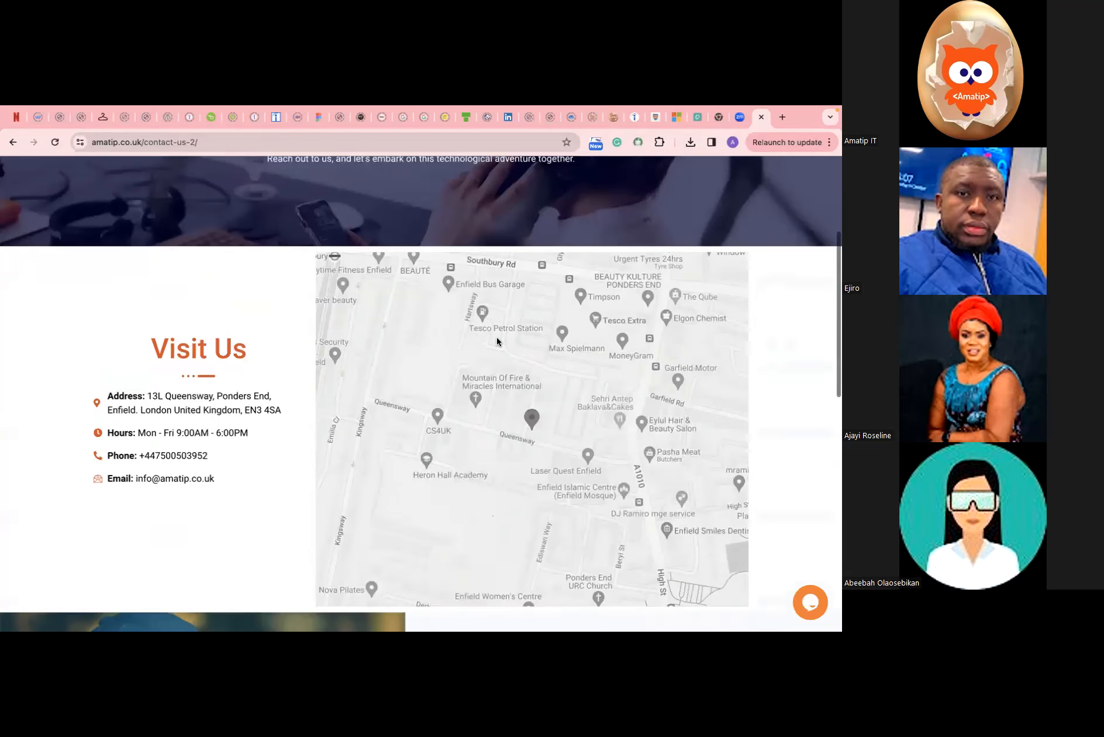
# Close the Amatip IT website and switch back to Figma in full screen.
pyautogui.click(761, 118)
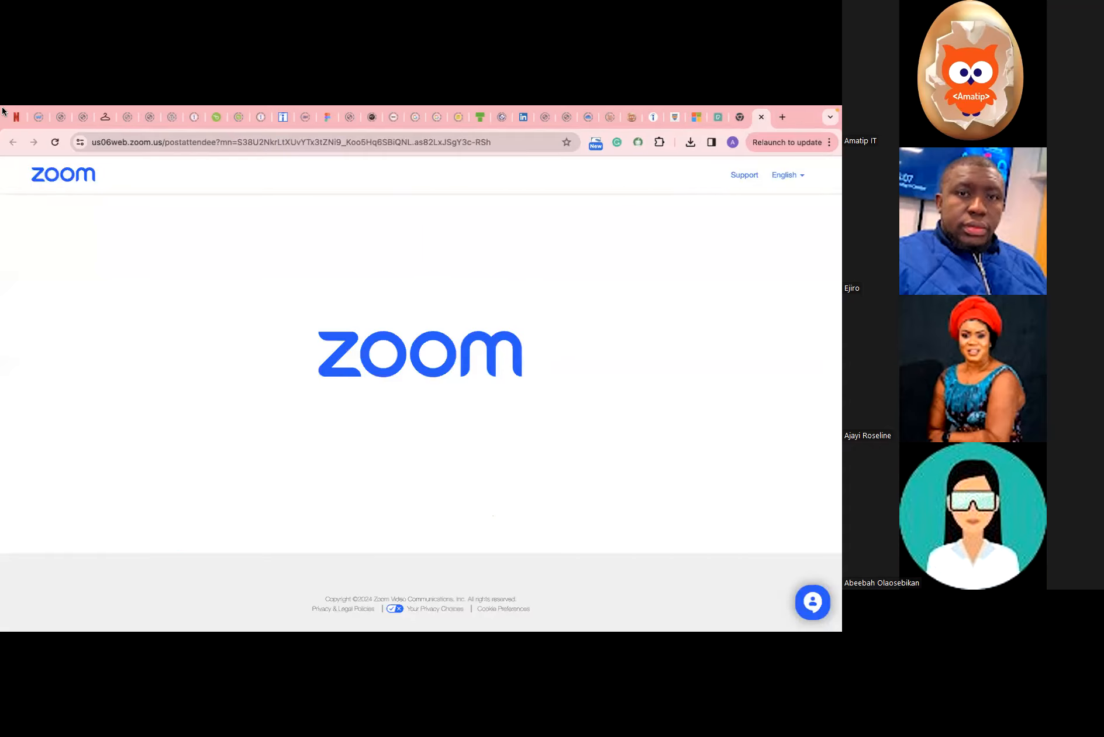
pyautogui.click(39, 126)
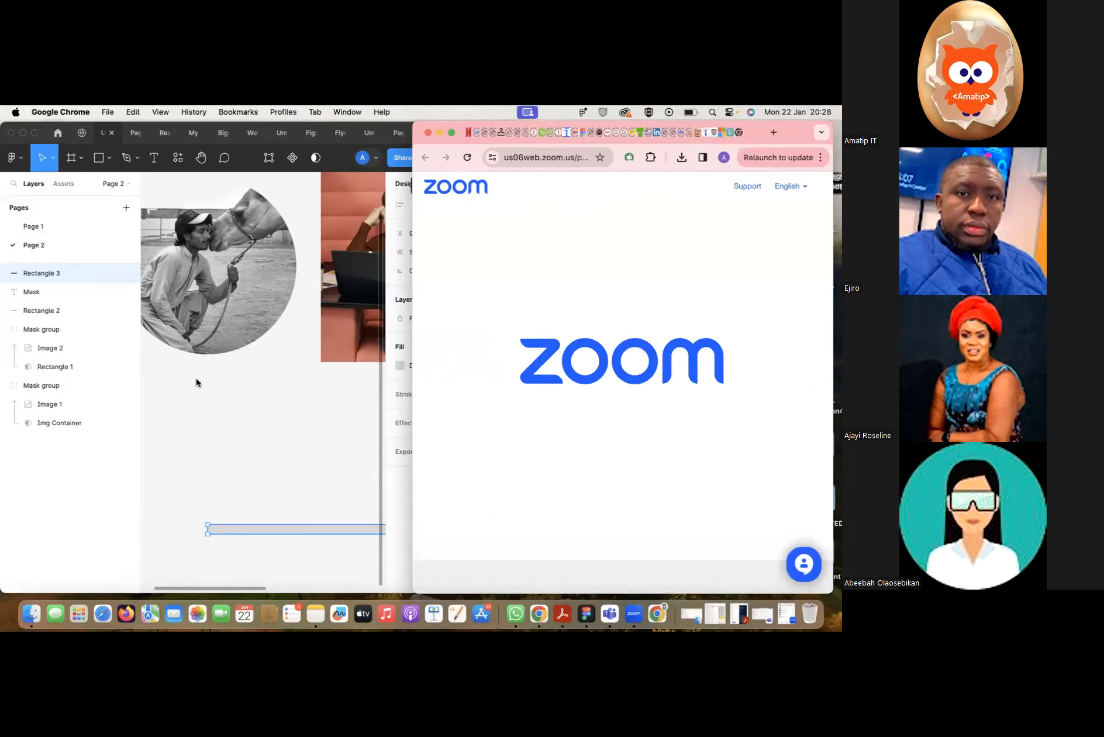
pyautogui.click(197, 382)
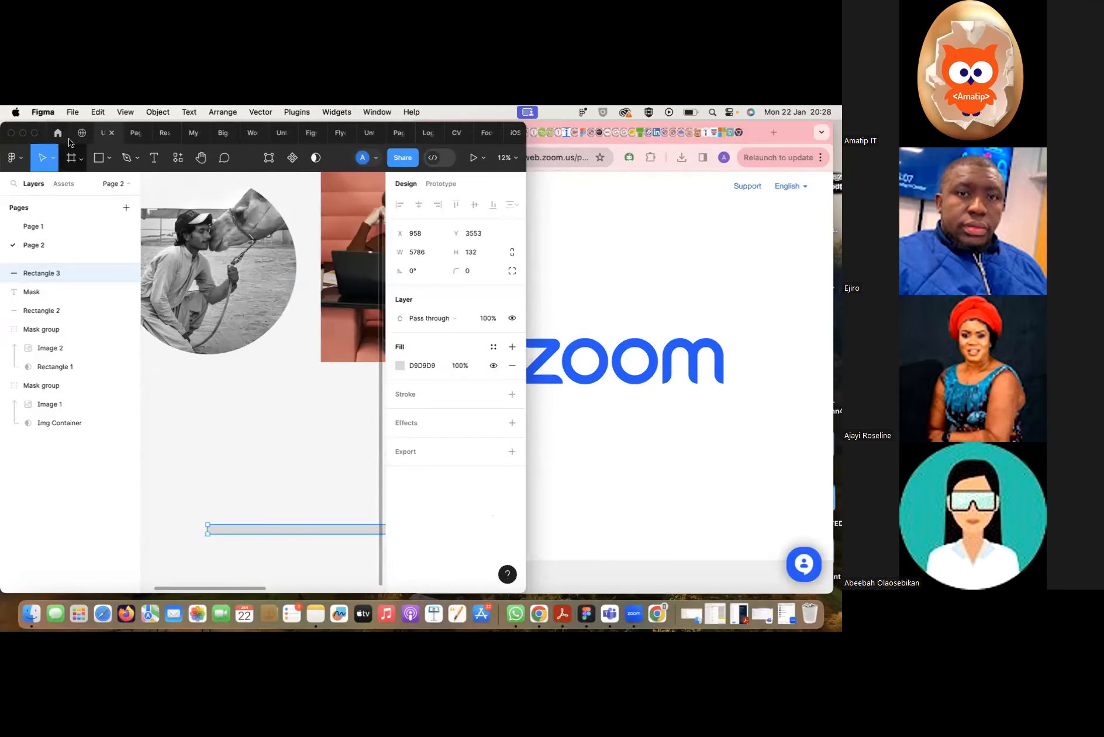
pyautogui.click(34, 133)
pyautogui.click(298, 423)
pyautogui.click(326, 513)
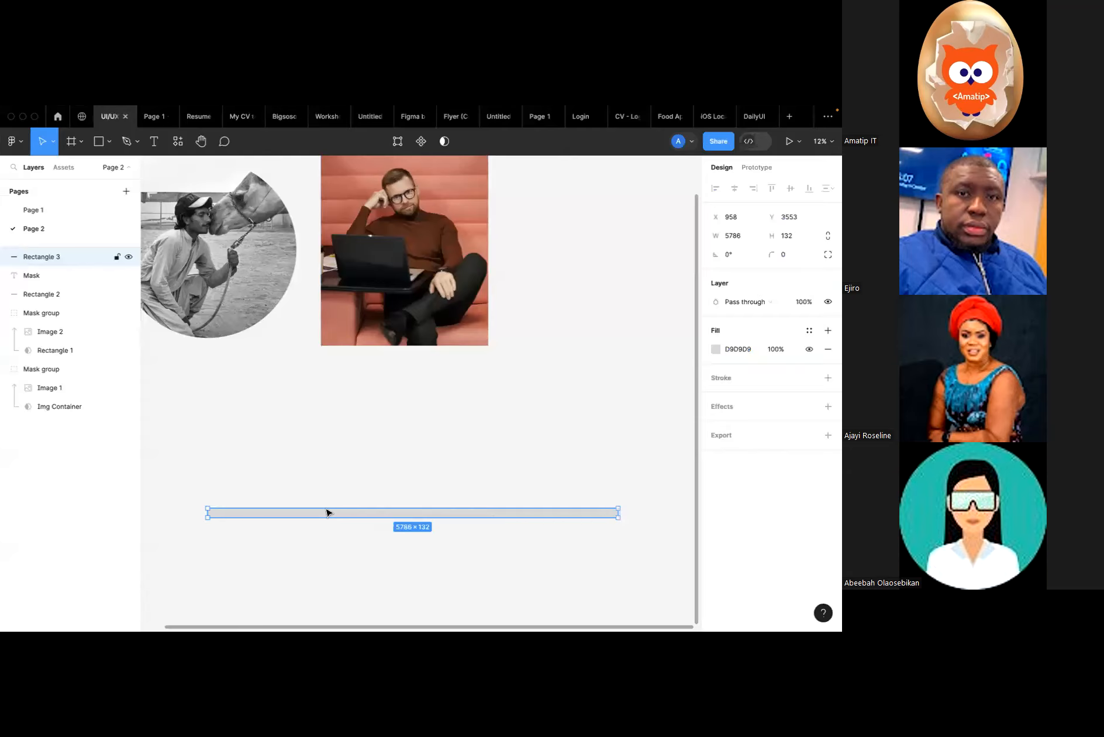
pyautogui.moveTo(326, 510); pyautogui.dragTo(256, 437)
pyautogui.hscroll(-2, 264, 403)
pyautogui.scroll(3, 264, 404)
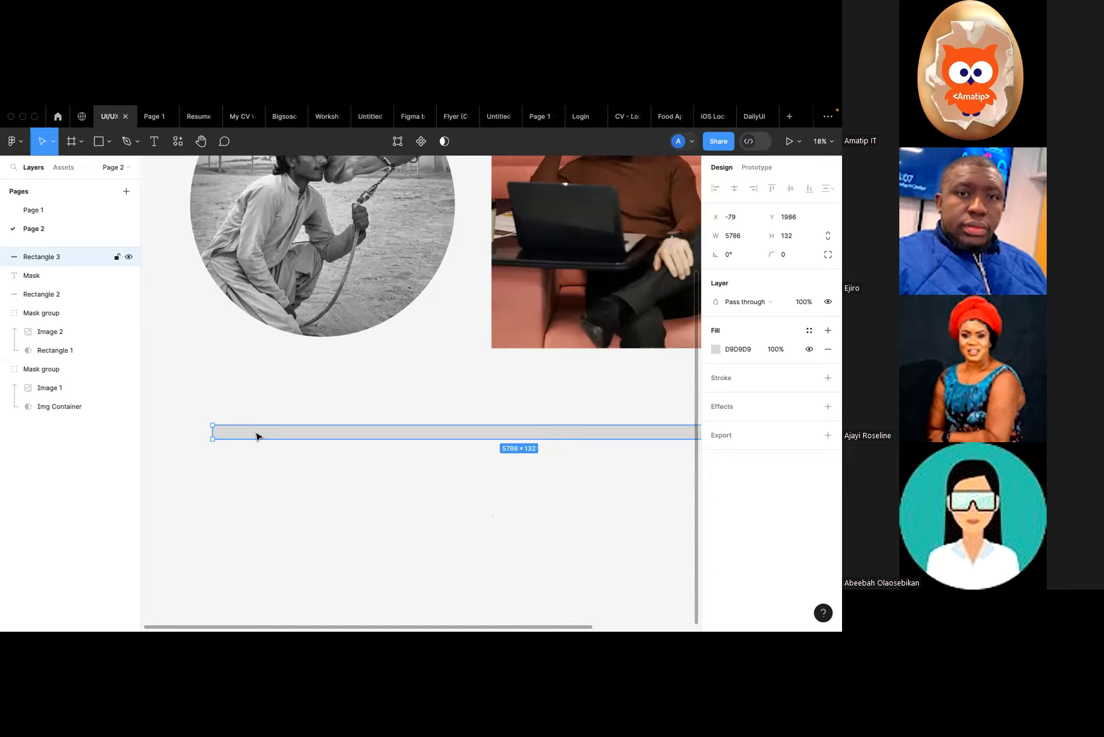
pyautogui.moveTo(255, 424); pyautogui.dragTo(254, 404)
pyautogui.click(154, 141)
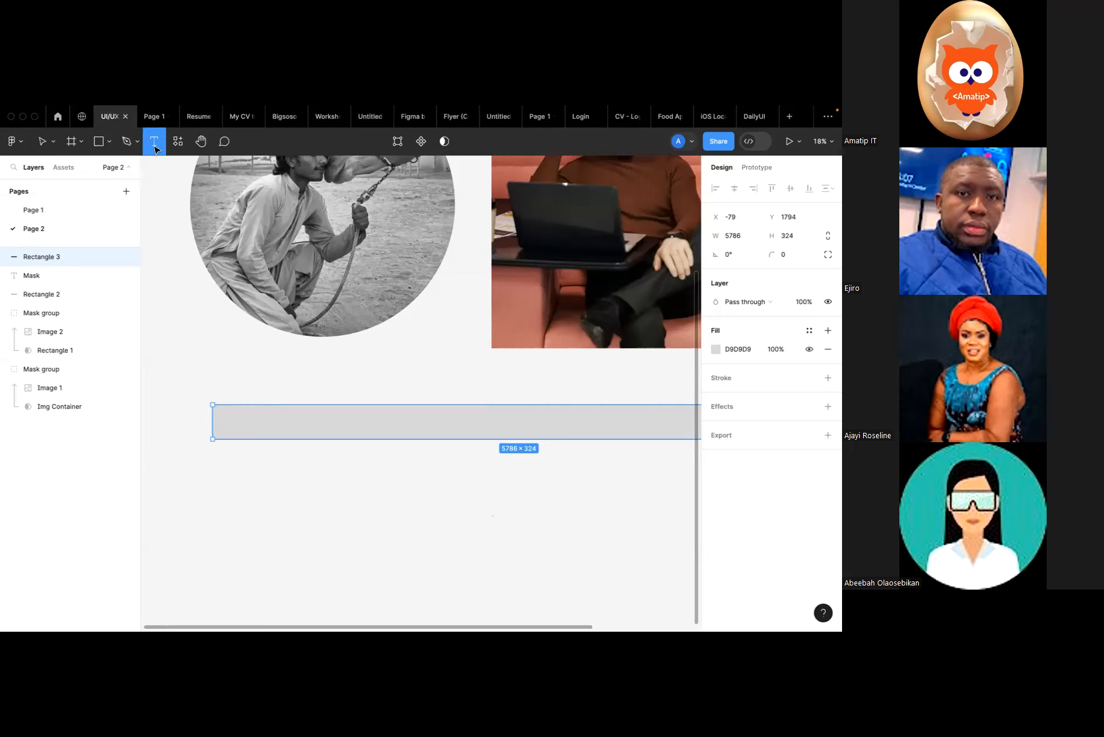
pyautogui.click(236, 420)
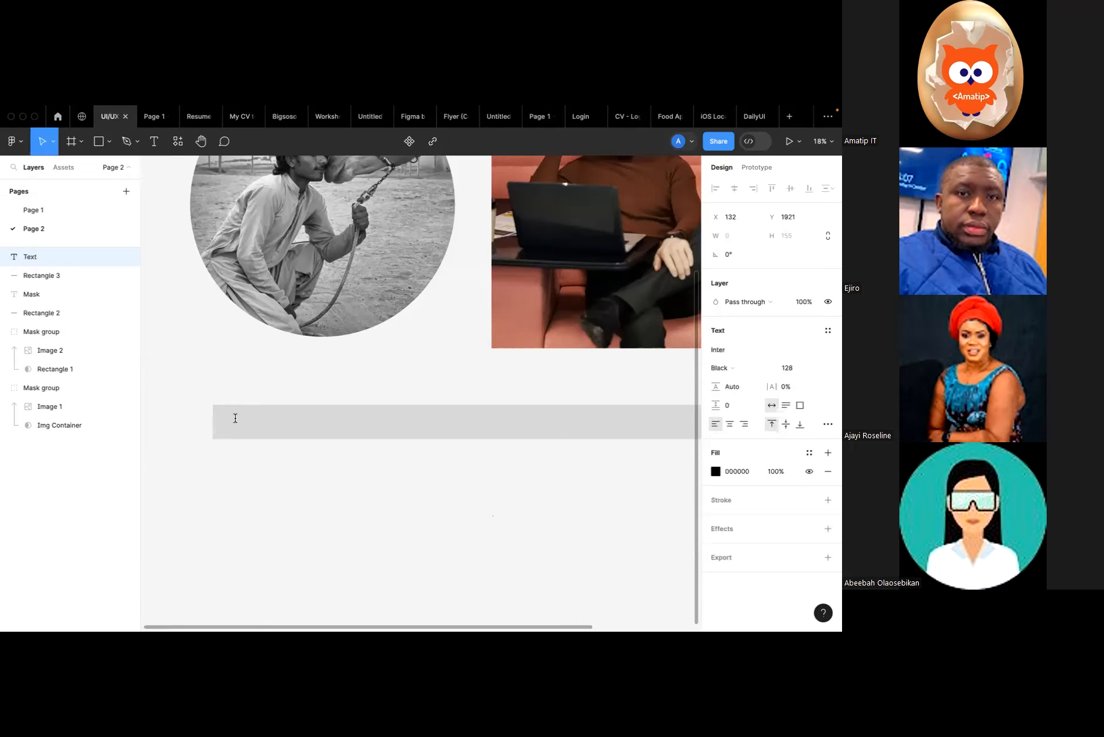
pyautogui.click(165, 437)
# Delete the grey bar beneath the masked photos and place a duplicate of the purple heading bar there.
pyautogui.click(252, 434)
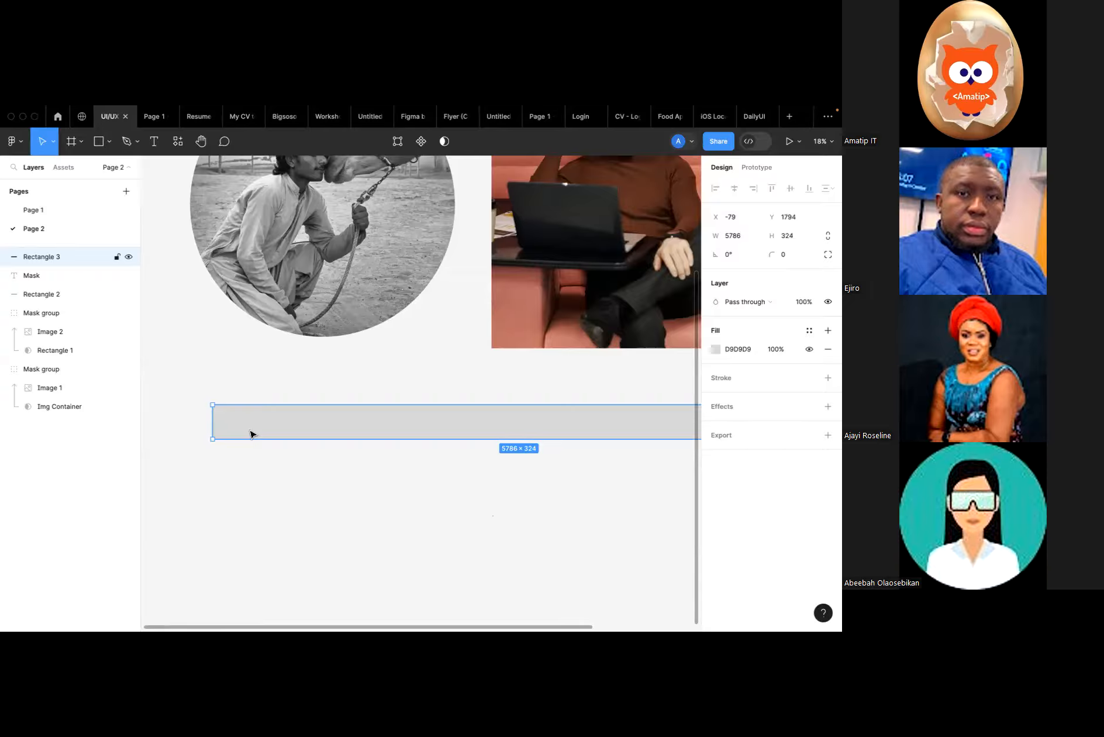
pyautogui.press('Delete')
pyautogui.scroll(-5, 249, 434)
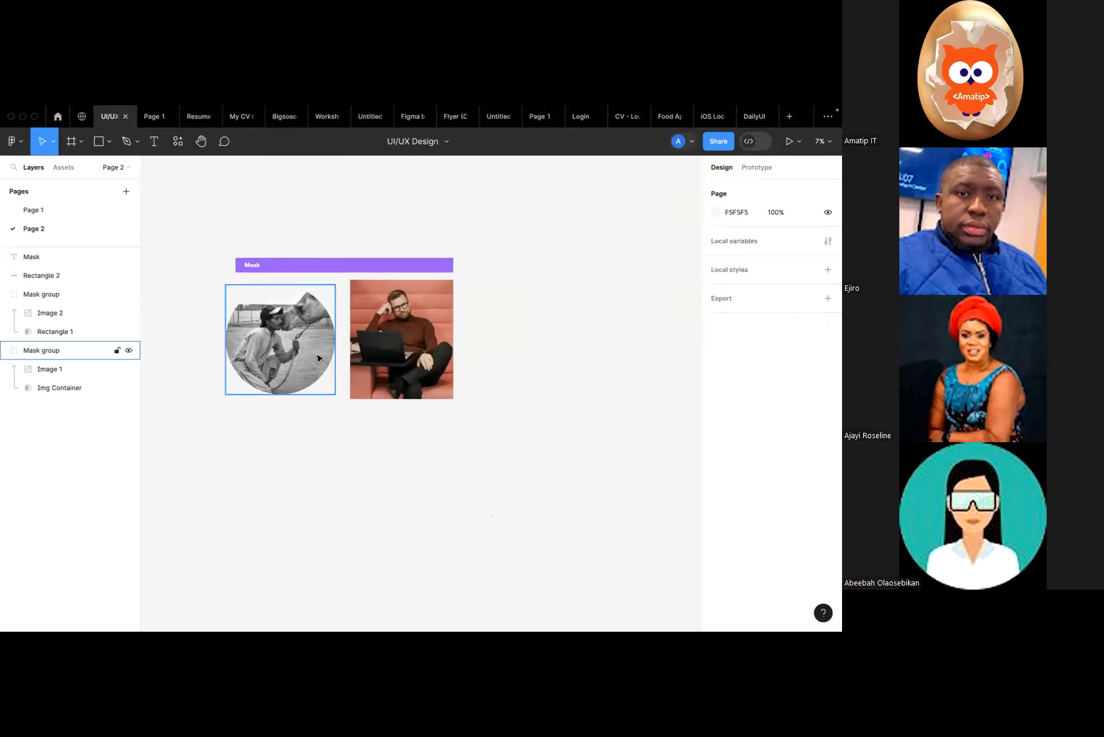
pyautogui.click(306, 271)
pyautogui.hotkey('ctrl', 'd')
pyautogui.moveTo(418, 267); pyautogui.dragTo(416, 443)
# Duplicate the Mask heading text onto the lower purple bar and change the copy to COMPONENT.
pyautogui.click(263, 268)
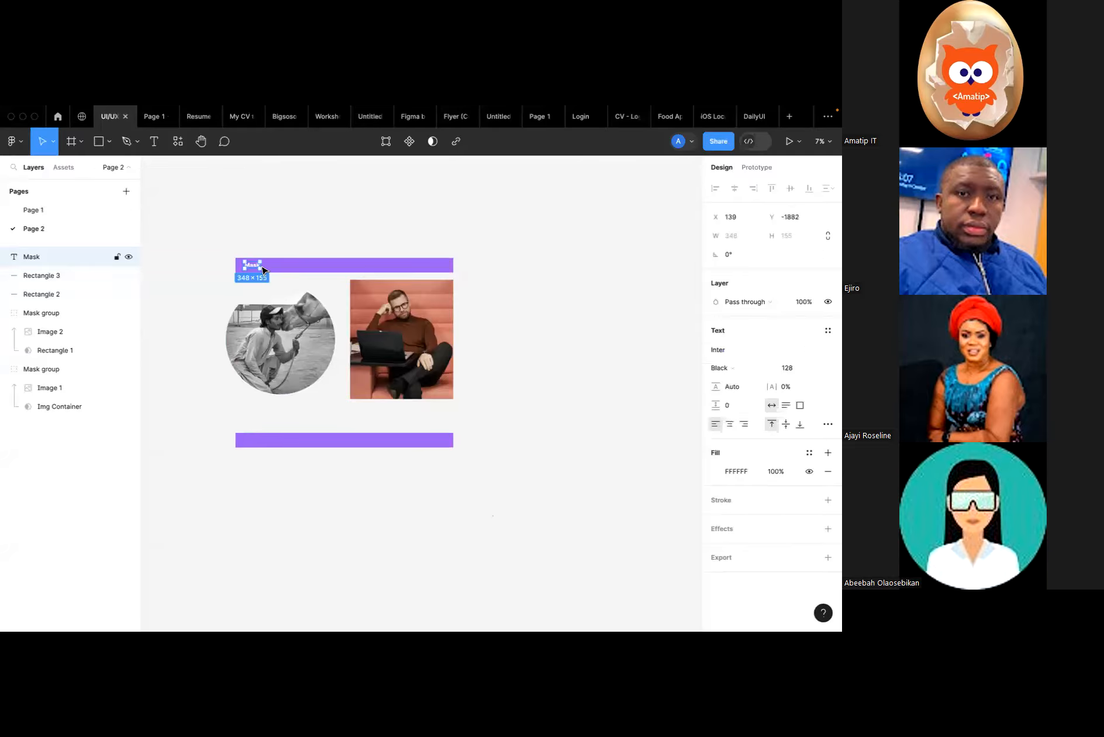
pyautogui.hotkey('ctrl', 'd')
pyautogui.moveTo(255, 272); pyautogui.dragTo(257, 447)
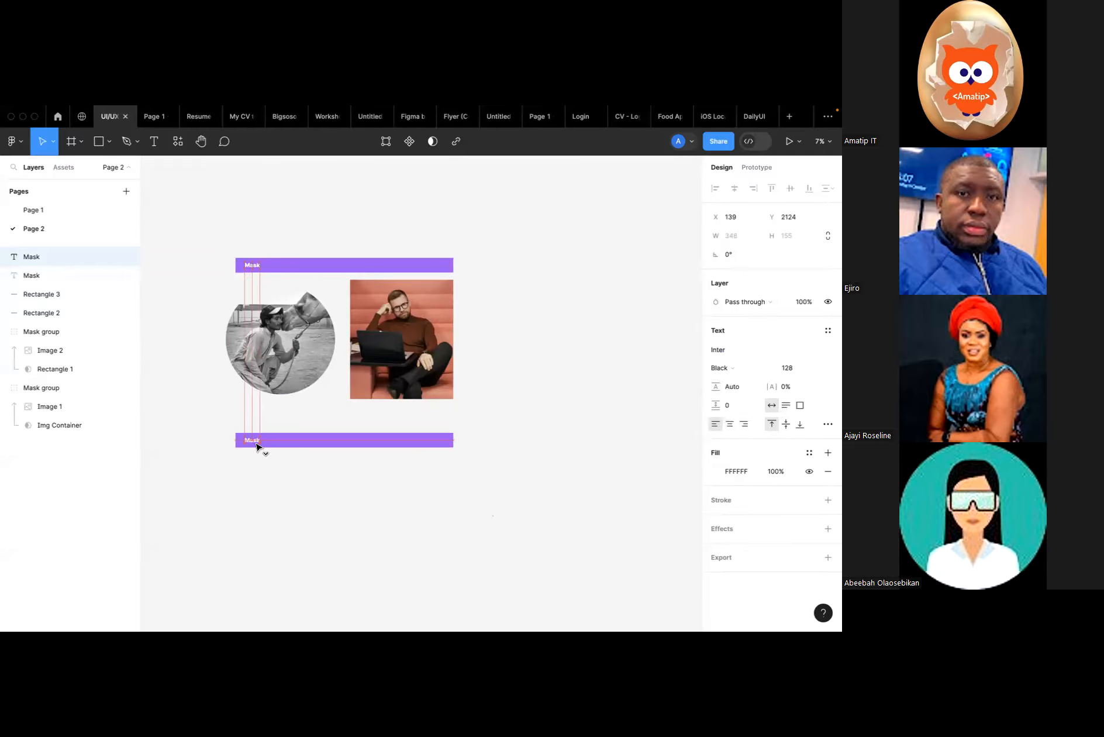
pyautogui.doubleClick(258, 447)
pyautogui.write('COM')
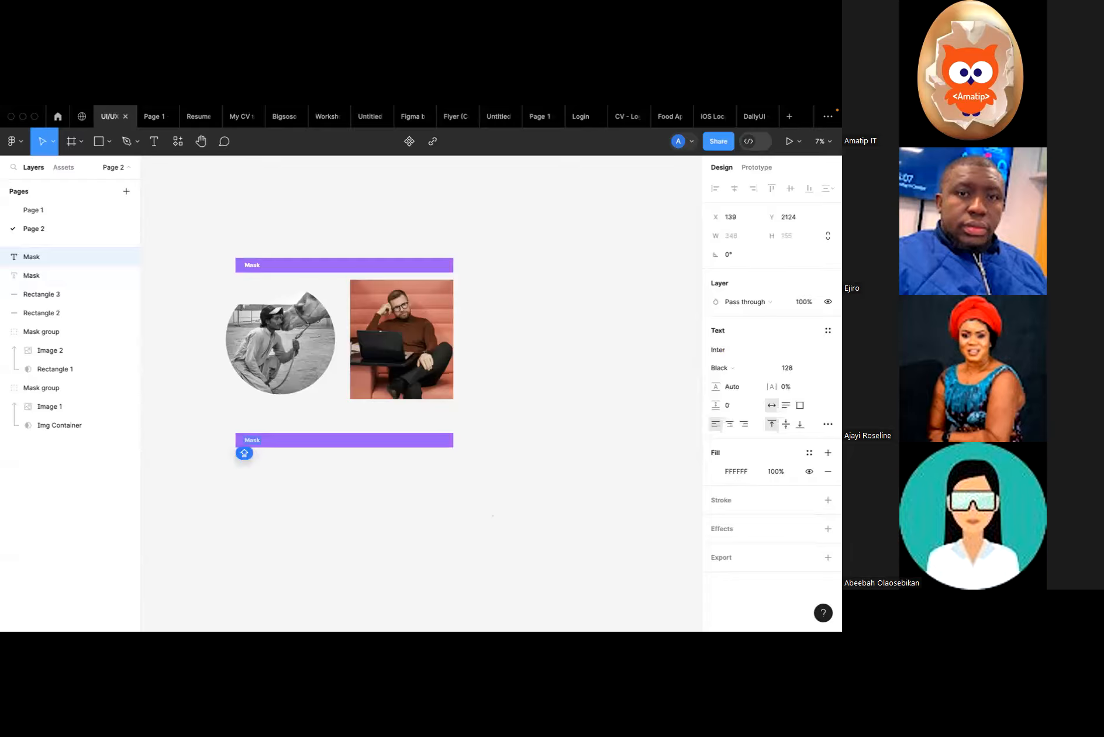
pyautogui.write('PONENT')
pyautogui.click(253, 486)
pyautogui.click(253, 486)
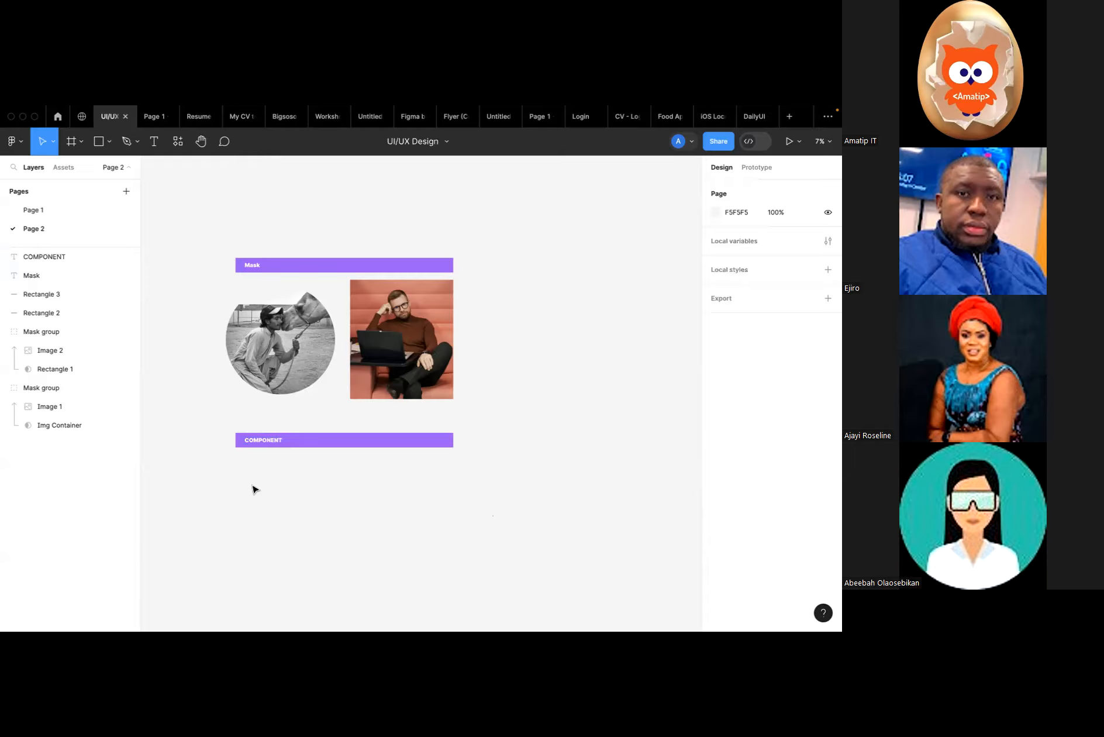
pyautogui.scroll(-5, 253, 487)
pyautogui.scroll(4, 253, 487)
pyautogui.scroll(5, 254, 489)
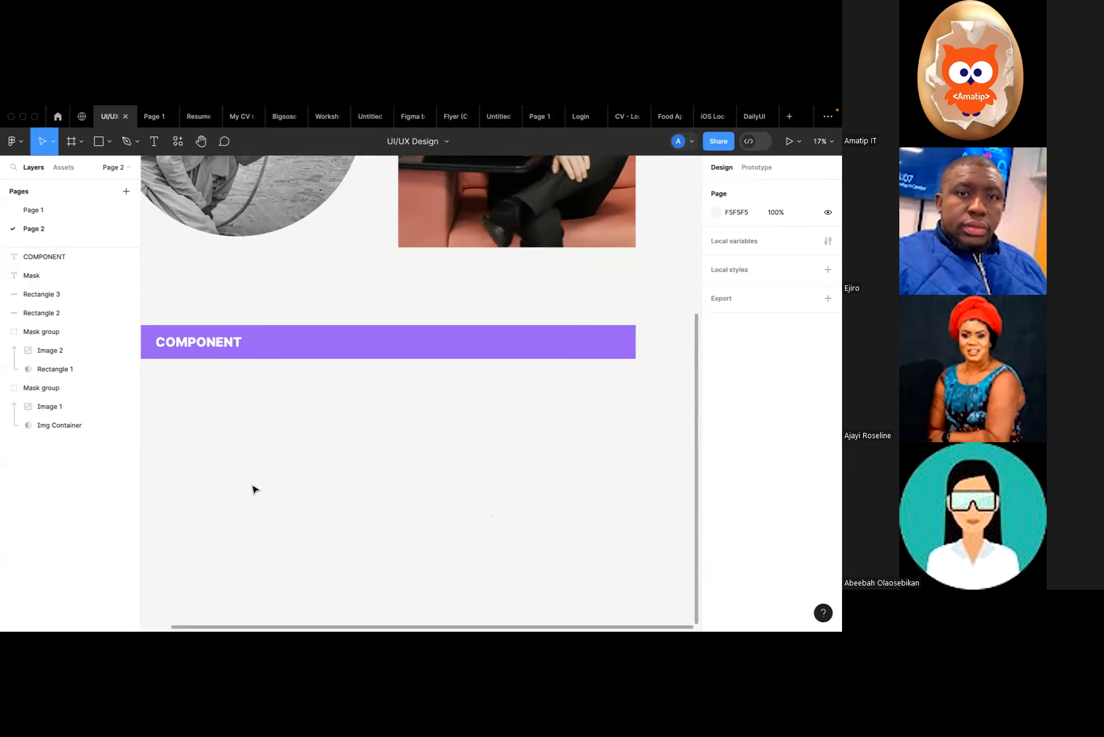
pyautogui.hscroll(-1, 253, 489)
pyautogui.scroll(-2, 225, 335)
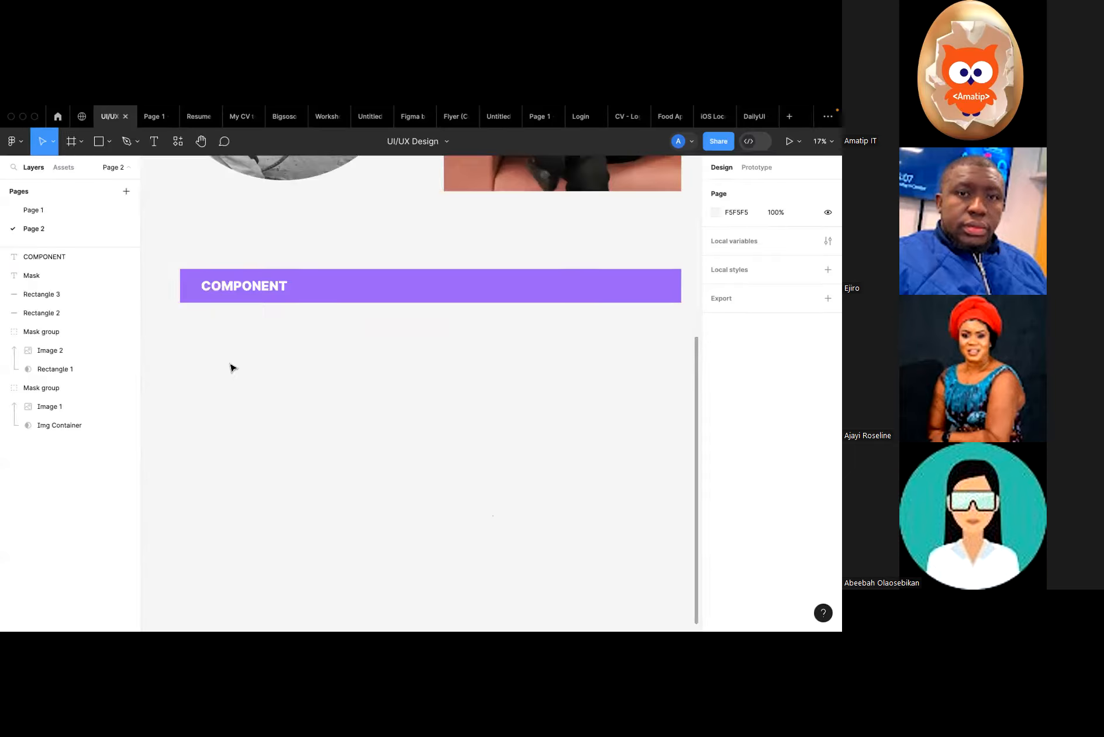
pyautogui.moveTo(285, 618)
pyautogui.scroll(-3, 286, 334)
pyautogui.scroll(3, 264, 320)
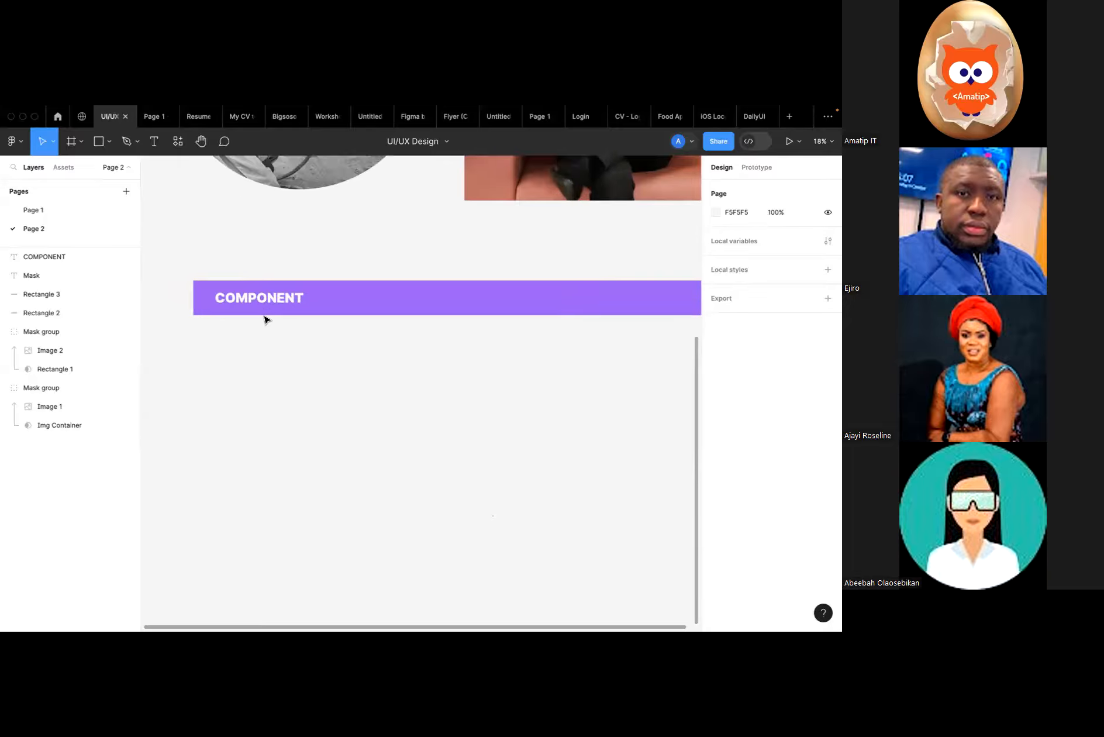
pyautogui.hscroll(3, 260, 320)
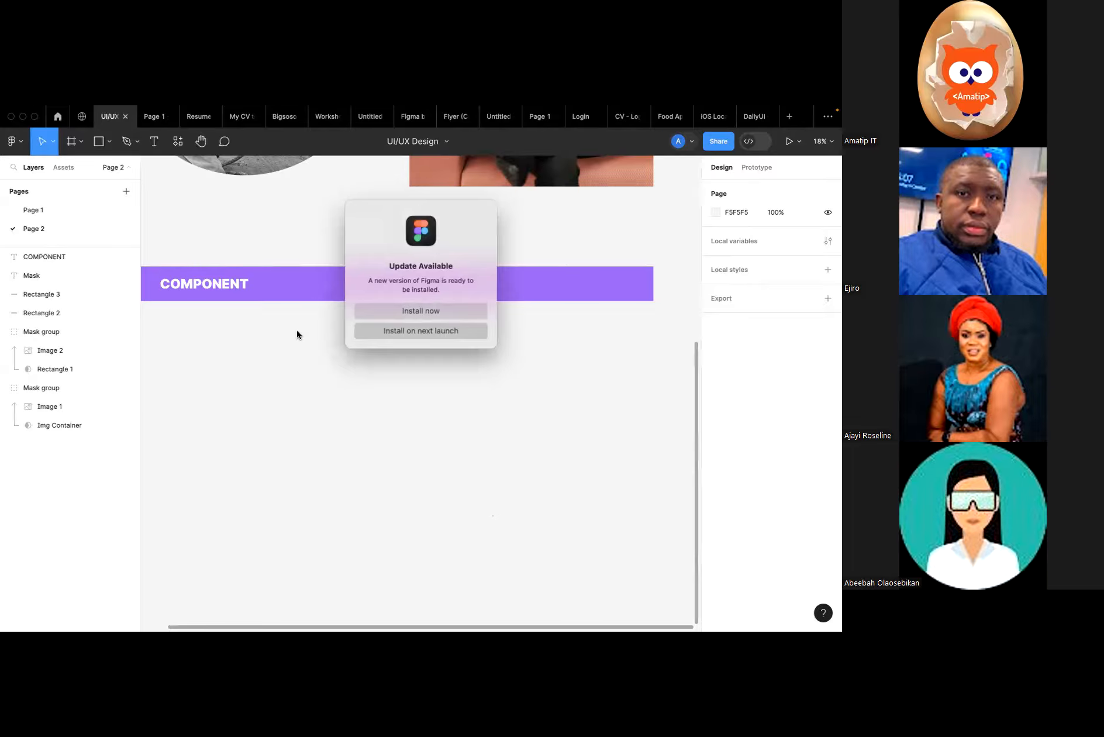
# Postpone the Figma update to the next launch.
pyautogui.click(404, 331)
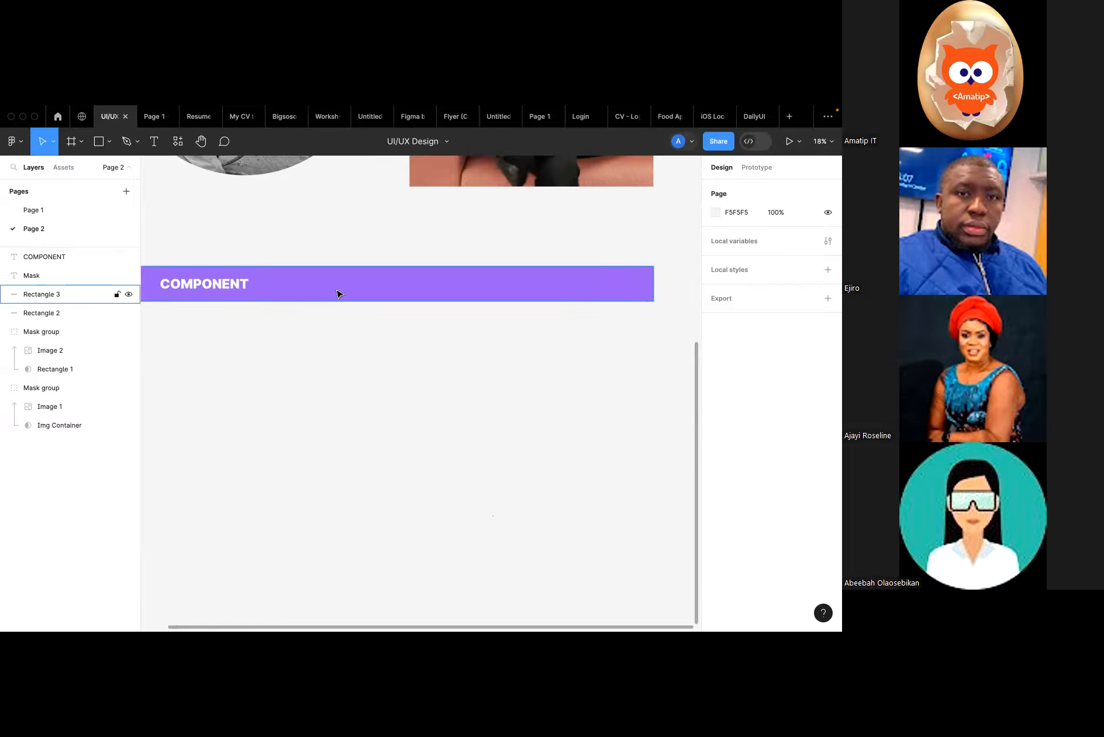
pyautogui.click(110, 143)
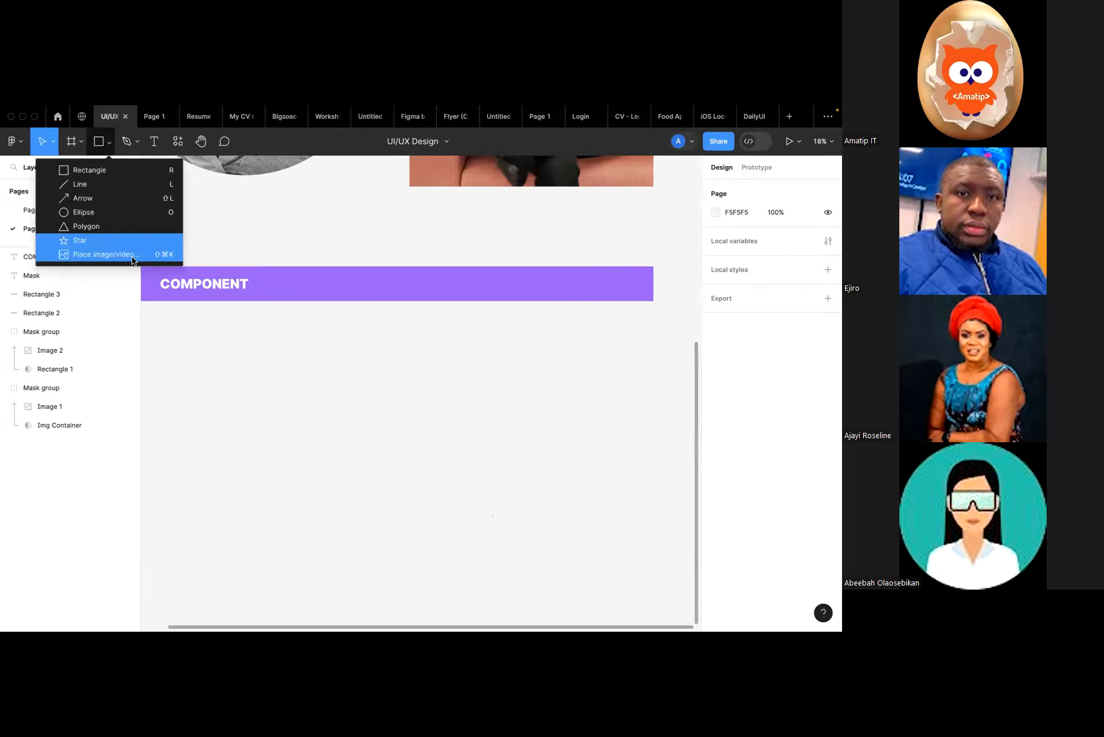
pyautogui.click(136, 171)
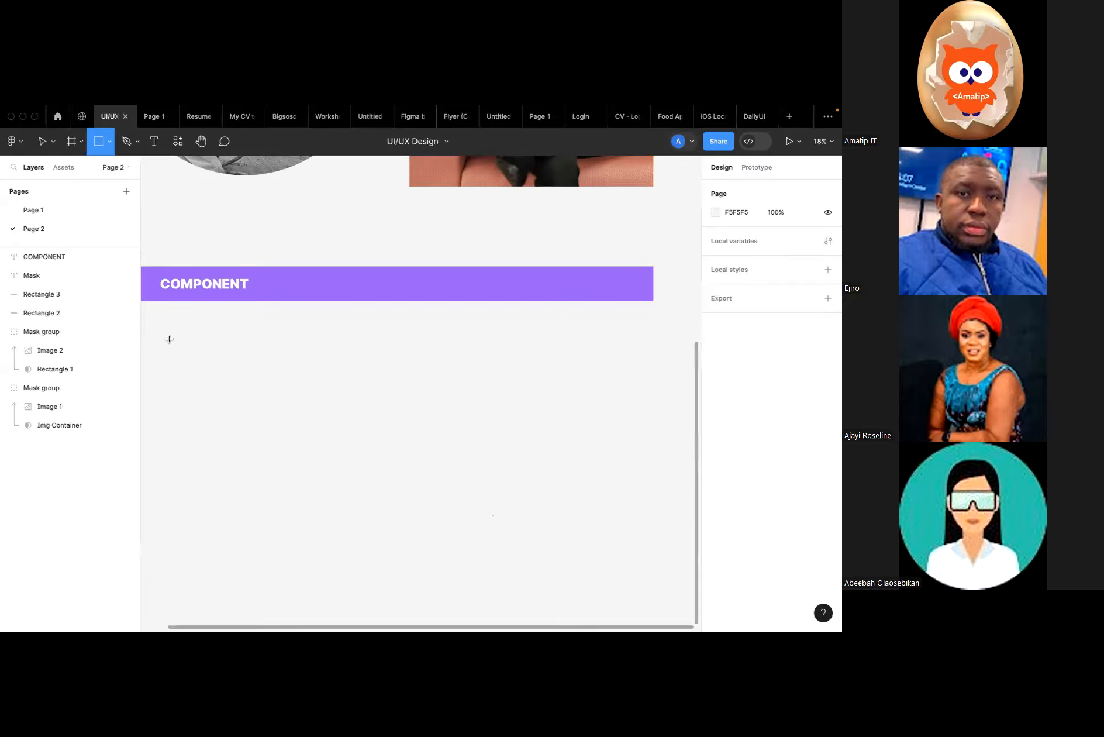
pyautogui.hscroll(-2, 169, 339)
pyautogui.moveTo(222, 332)
pyautogui.mouseDown()
pyautogui.moveTo(223, 355)
pyautogui.moveTo(318, 358)
pyautogui.mouseUp()
pyautogui.scroll(4, 313, 347)
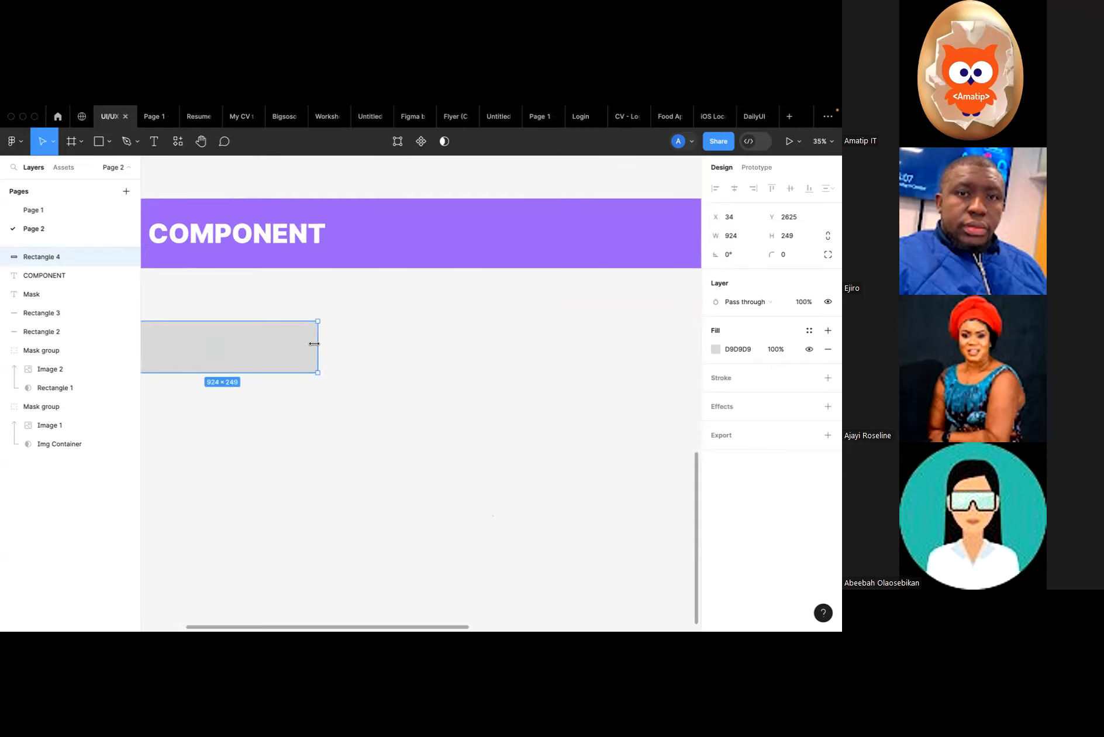
pyautogui.hscroll(-2, 286, 348)
pyautogui.scroll(4, 282, 349)
pyautogui.hscroll(-3, 284, 347)
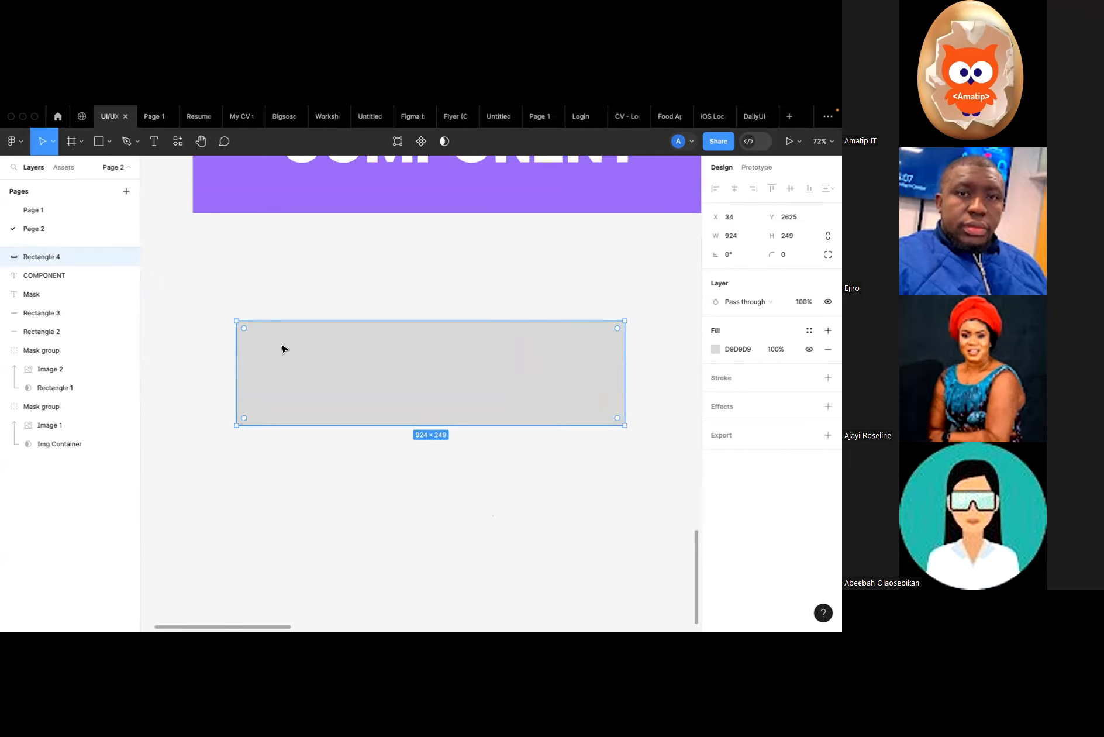
pyautogui.moveTo(326, 320); pyautogui.dragTo(328, 368)
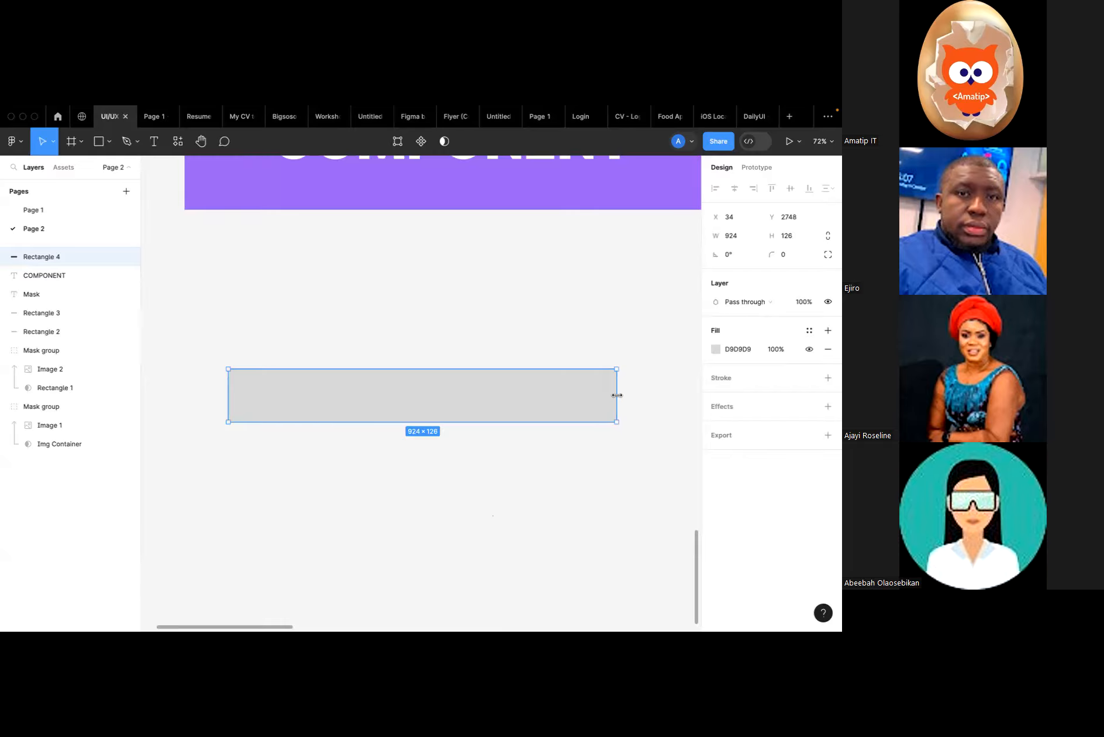
pyautogui.press('Delete')
# Add a 1440 × 1024 Desktop preset frame and position it just beneath the COMPONENT heading bar.
pyautogui.click(80, 141)
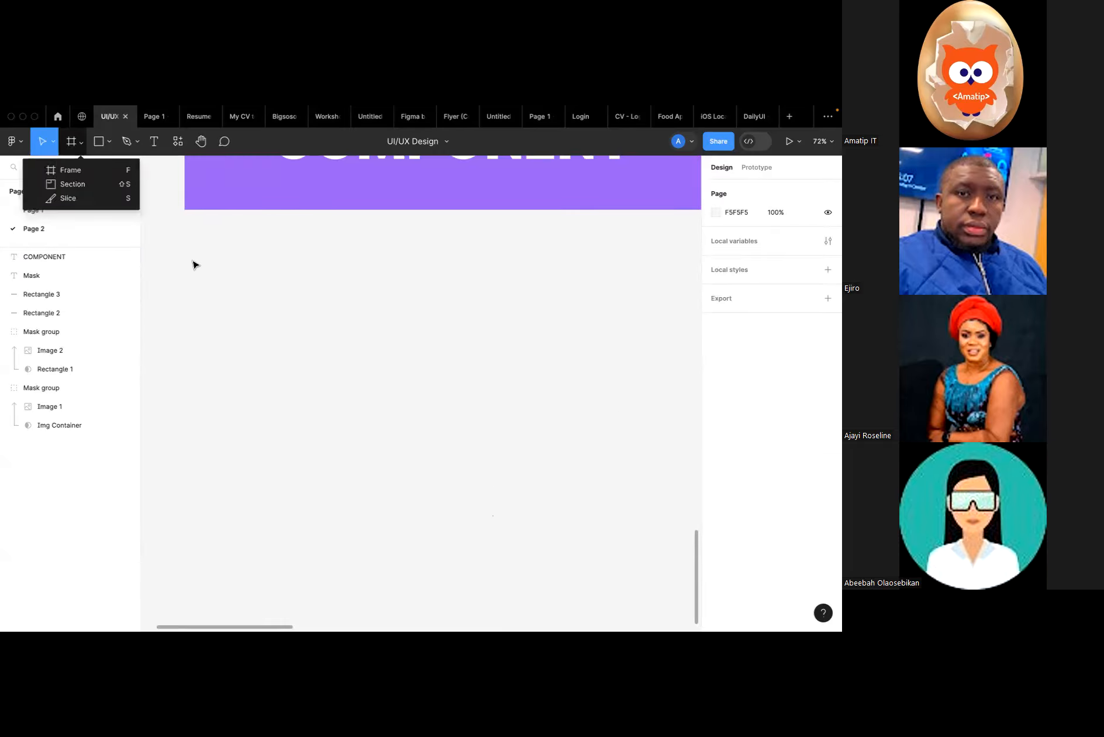
pyautogui.click(196, 264)
pyautogui.click(73, 142)
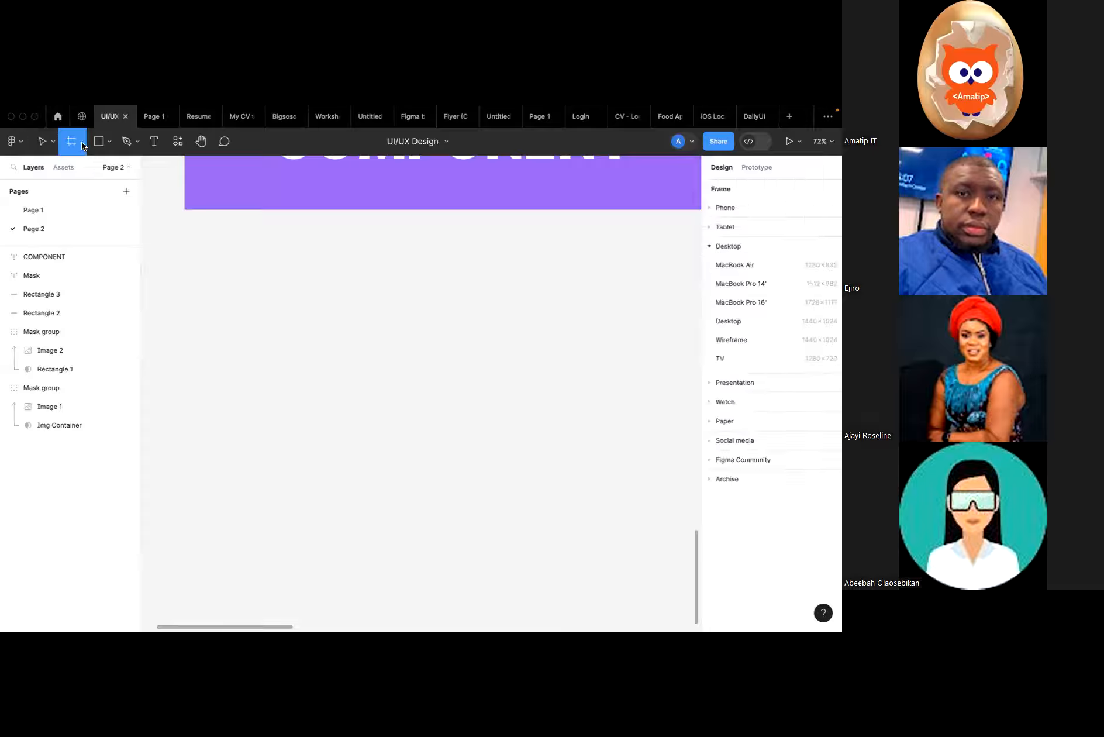
pyautogui.click(81, 142)
pyautogui.click(100, 168)
pyautogui.click(723, 207)
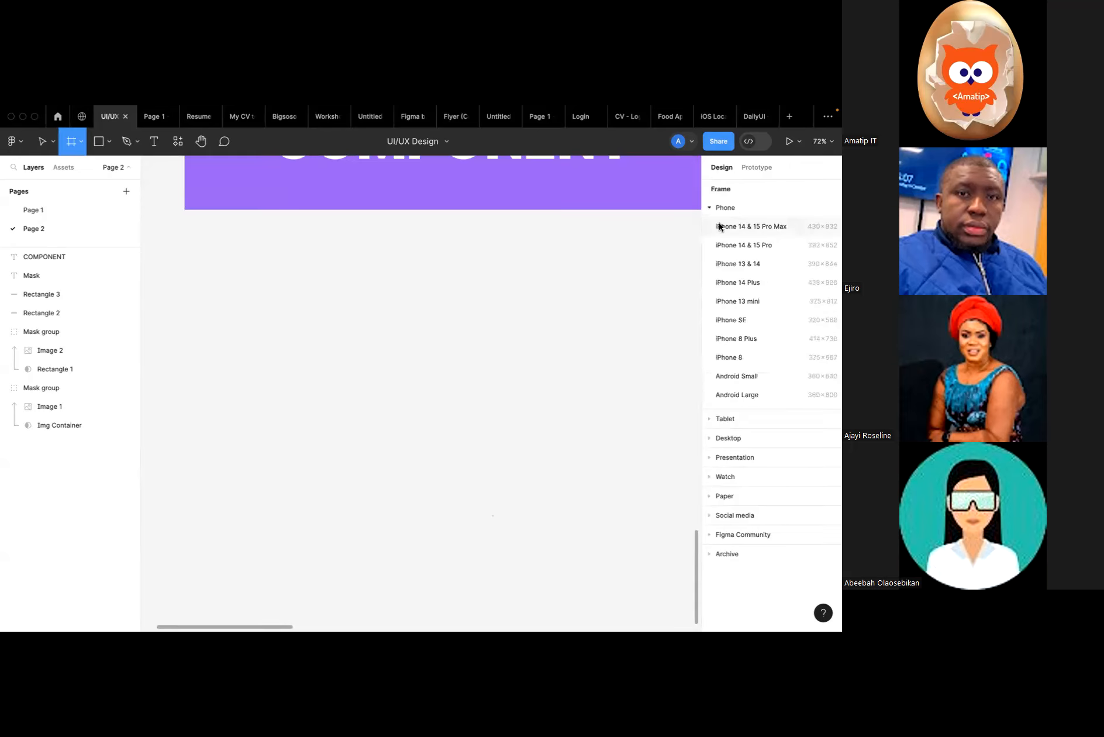
pyautogui.click(722, 209)
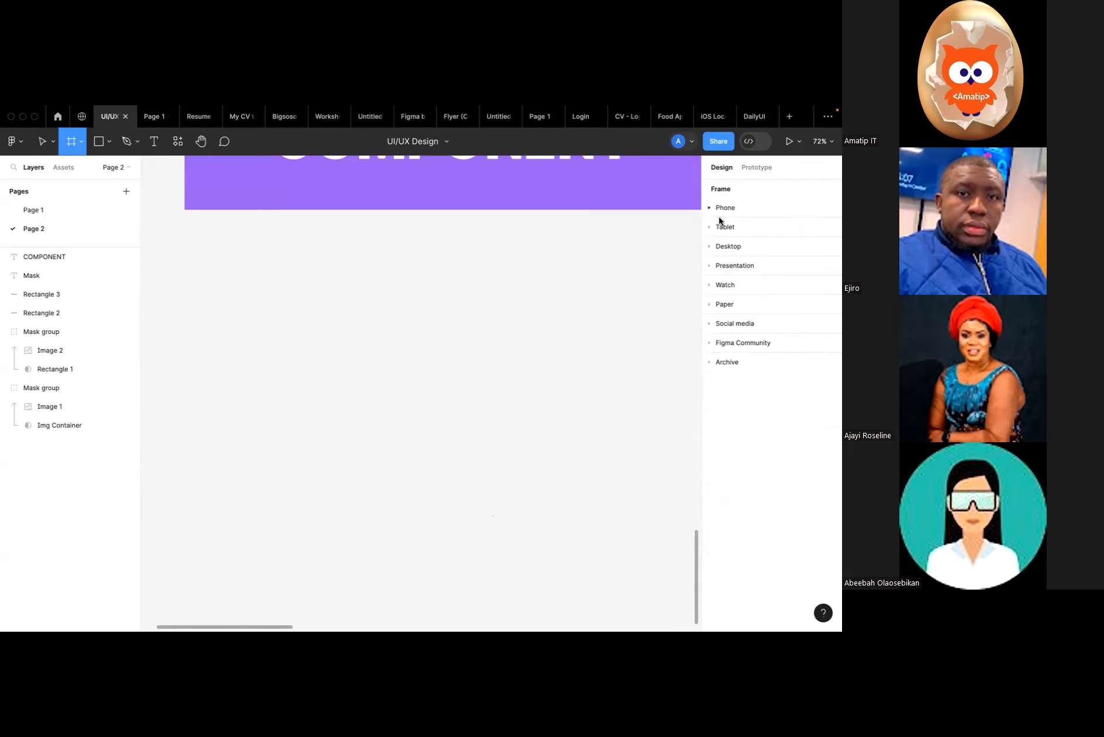
pyautogui.click(721, 248)
pyautogui.click(726, 321)
pyautogui.moveTo(599, 403); pyautogui.dragTo(177, 429)
pyautogui.hotkey('shift', '2')
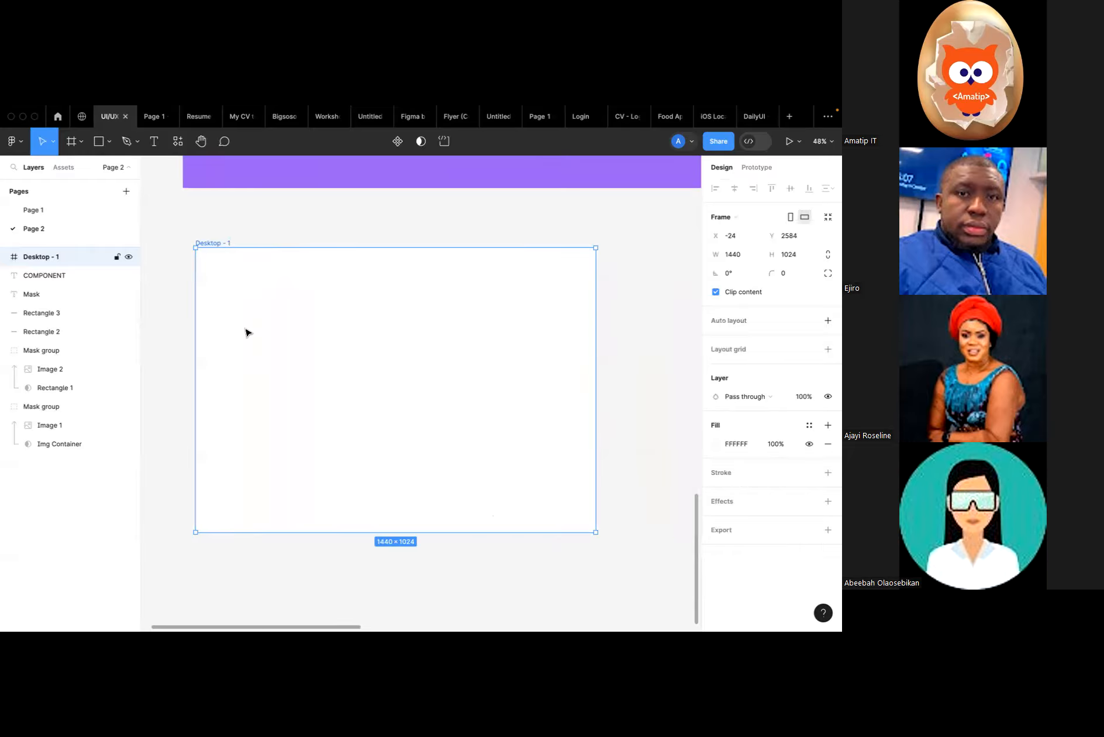
# Draw a rectangle inside the Desktop frame and reduce its height, making it about 272 × 56.
pyautogui.scroll(3, 245, 333)
pyautogui.scroll(-1, 247, 331)
pyautogui.hscroll(1, 247, 331)
pyautogui.scroll(1, 247, 331)
pyautogui.hscroll(-1, 247, 331)
pyautogui.click(99, 142)
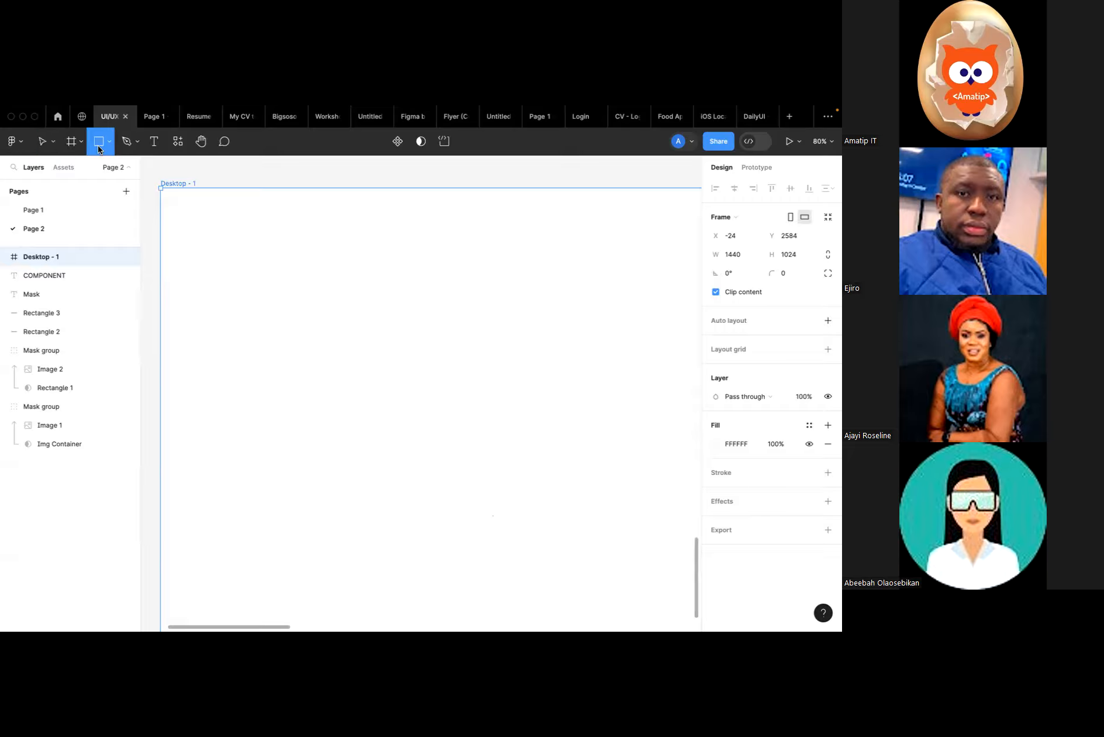
pyautogui.moveTo(221, 344); pyautogui.dragTo(348, 386)
pyautogui.hscroll(1, 299, 347)
pyautogui.hscroll(-1, 299, 348)
pyautogui.scroll(-1, 300, 350)
pyautogui.scroll(1, 301, 351)
pyautogui.moveTo(285, 376); pyautogui.dragTo(285, 360)
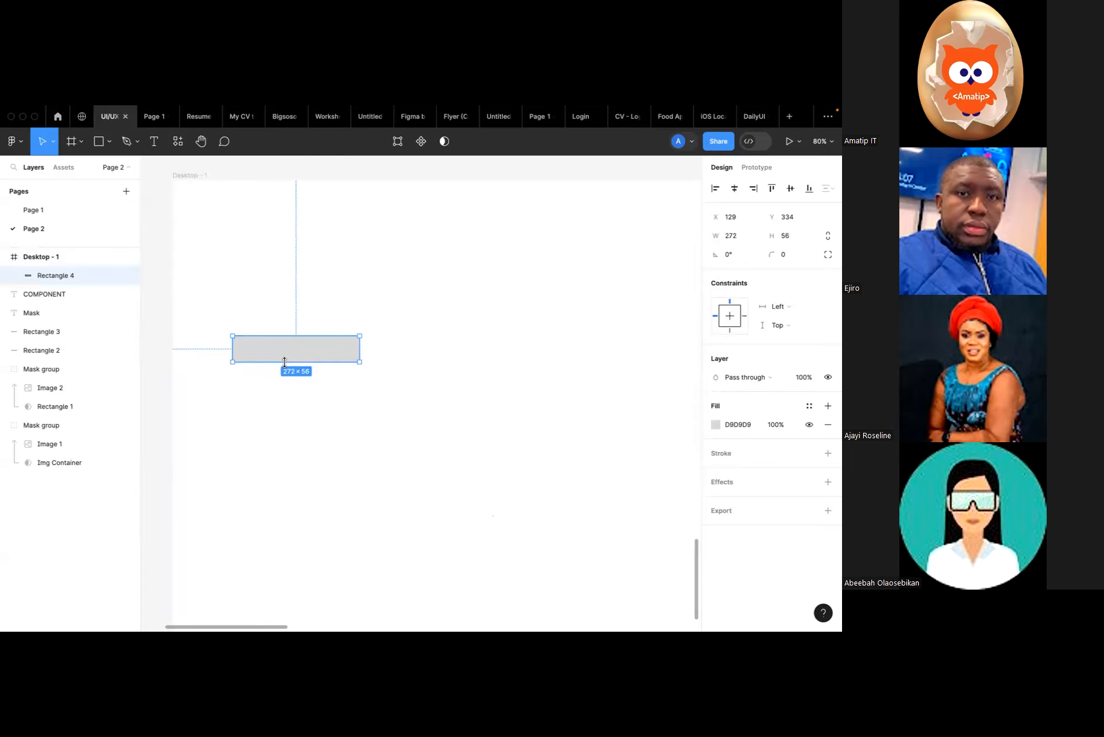
# Narrow the rectangle in the Desktop frame to about 202 × 56.
pyautogui.moveTo(360, 353); pyautogui.dragTo(327, 353)
pyautogui.scroll(5, 315, 362)
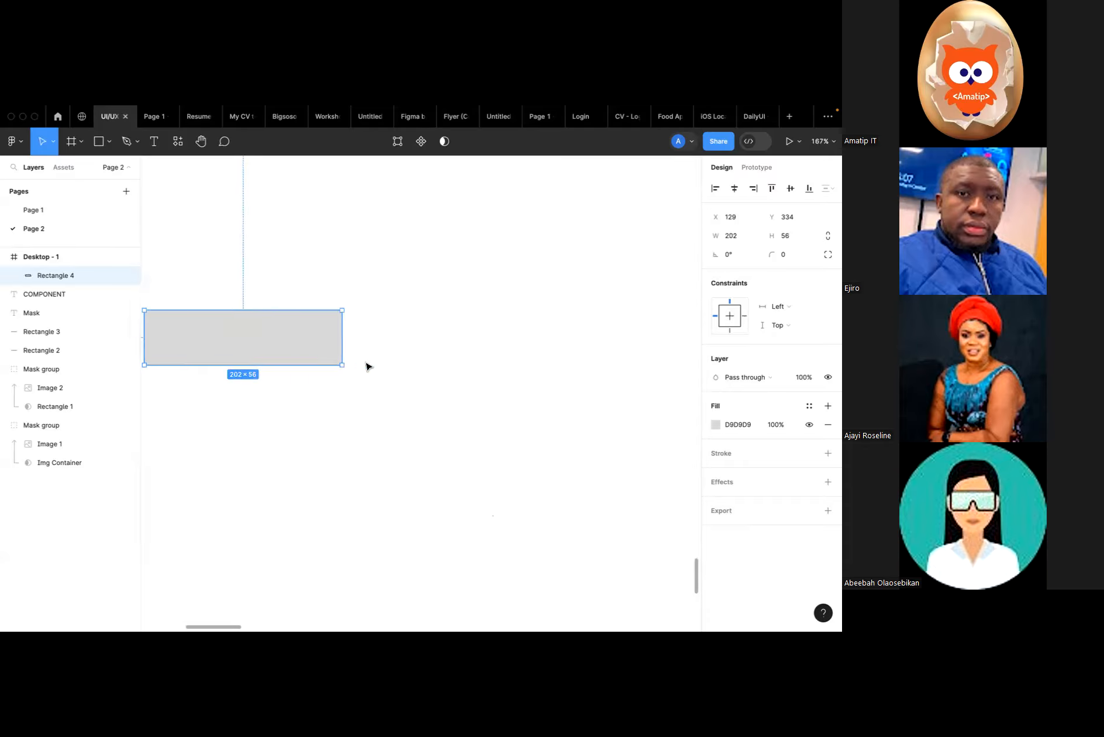
pyautogui.hscroll(-5, 367, 365)
pyautogui.scroll(2, 402, 346)
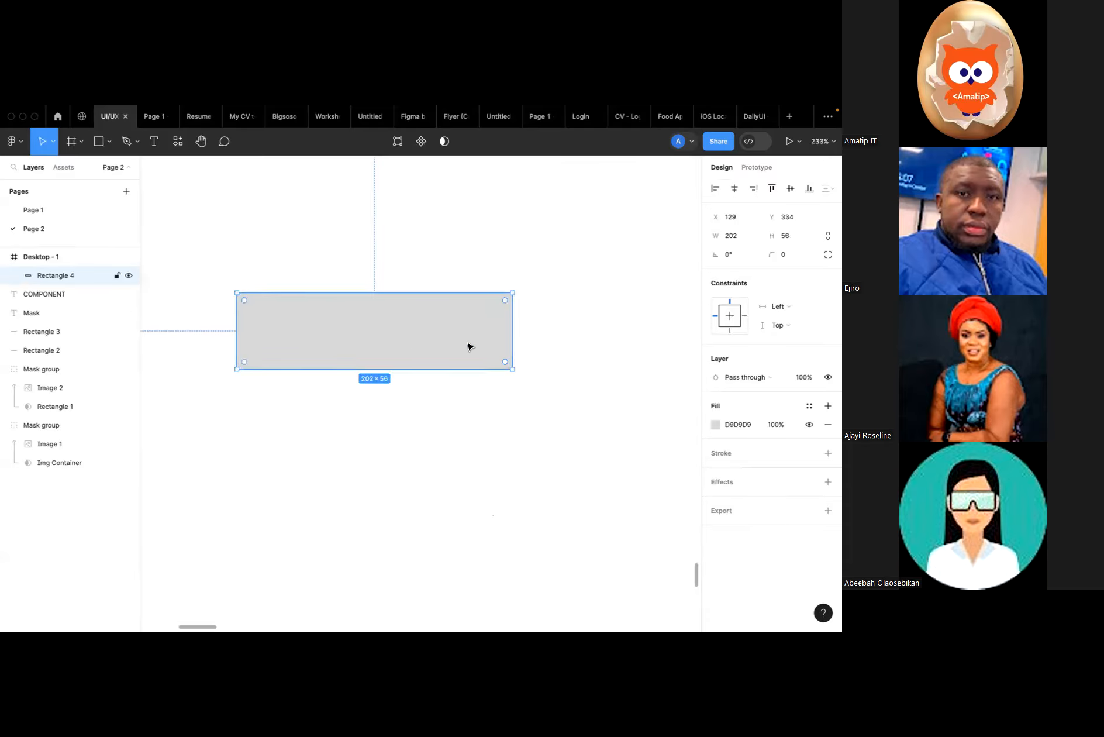
pyautogui.click(431, 411)
# Try a strongly rounded corner radius on all corners of the rectangle.
pyautogui.click(437, 350)
pyautogui.click(787, 259)
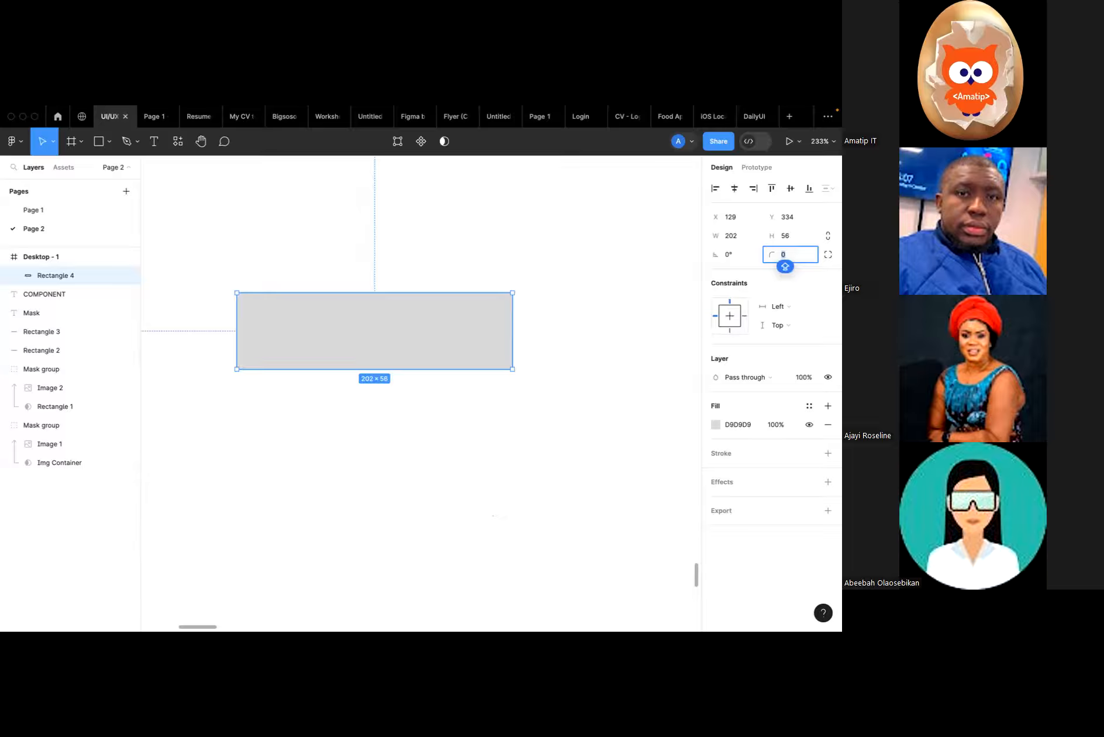
pyautogui.write('2')
pyautogui.click(575, 325)
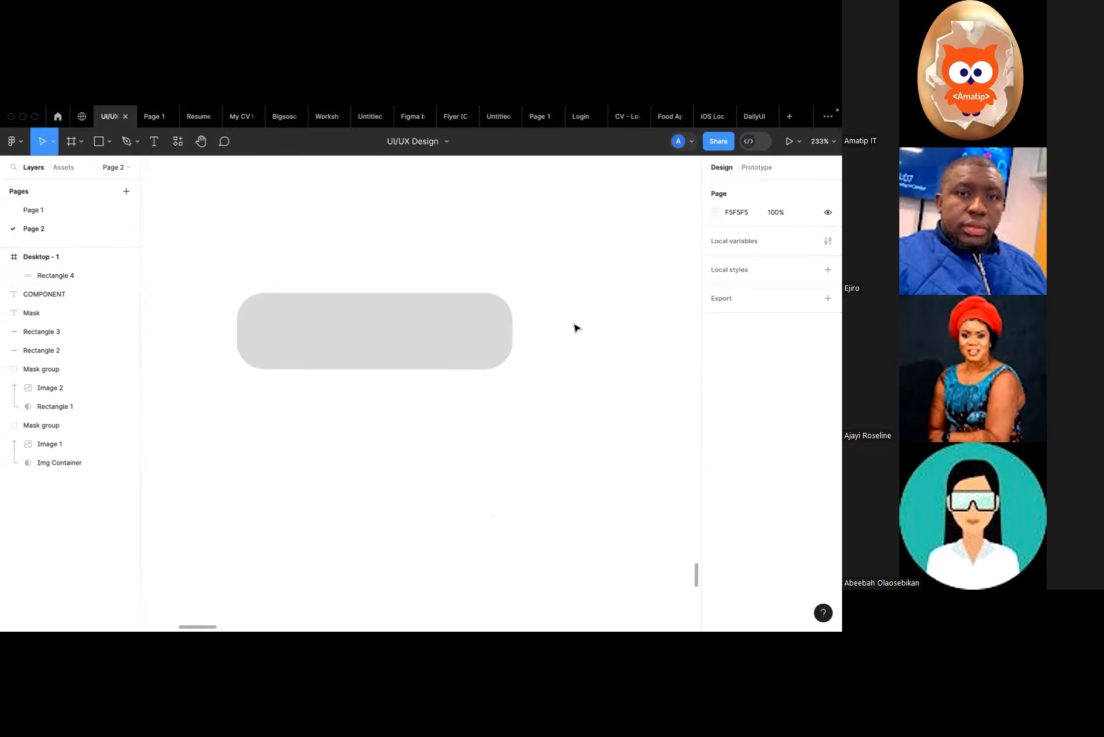
# Set the rectangle's corner radius to 10 on all corners.
pyautogui.click(496, 330)
pyautogui.click(785, 258)
pyautogui.write('10')
pyautogui.click(627, 299)
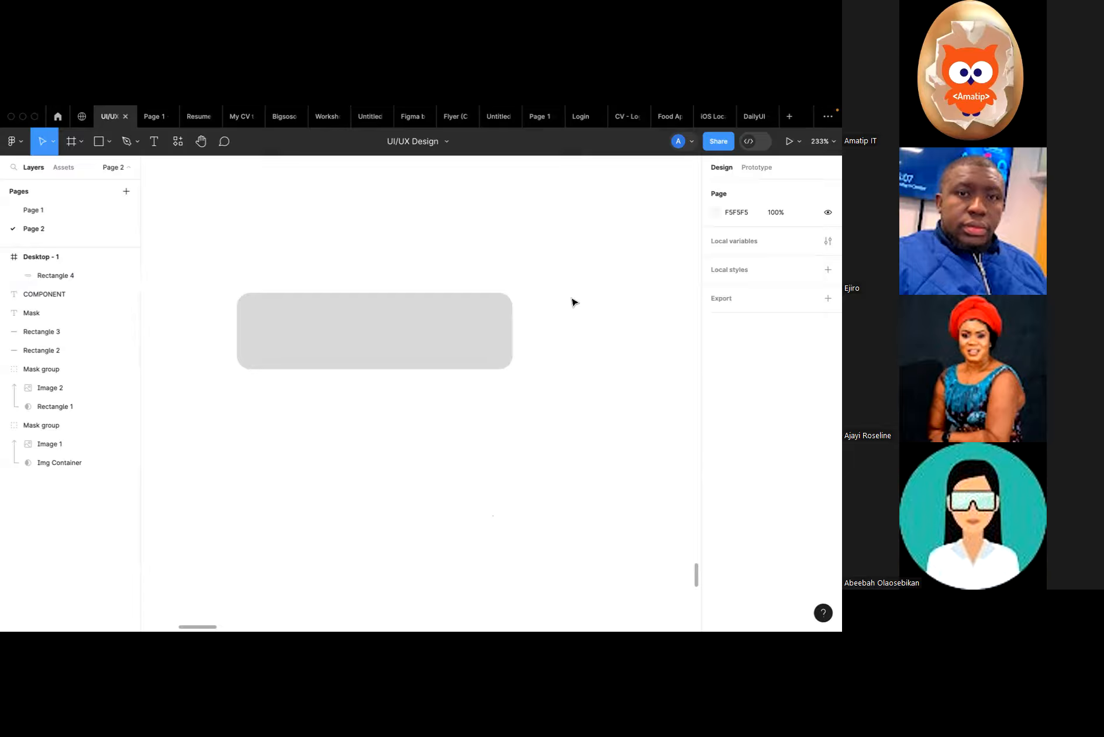
# Give the rectangle independent corner radii, setting only its top-left corner to 0.
pyautogui.click(423, 319)
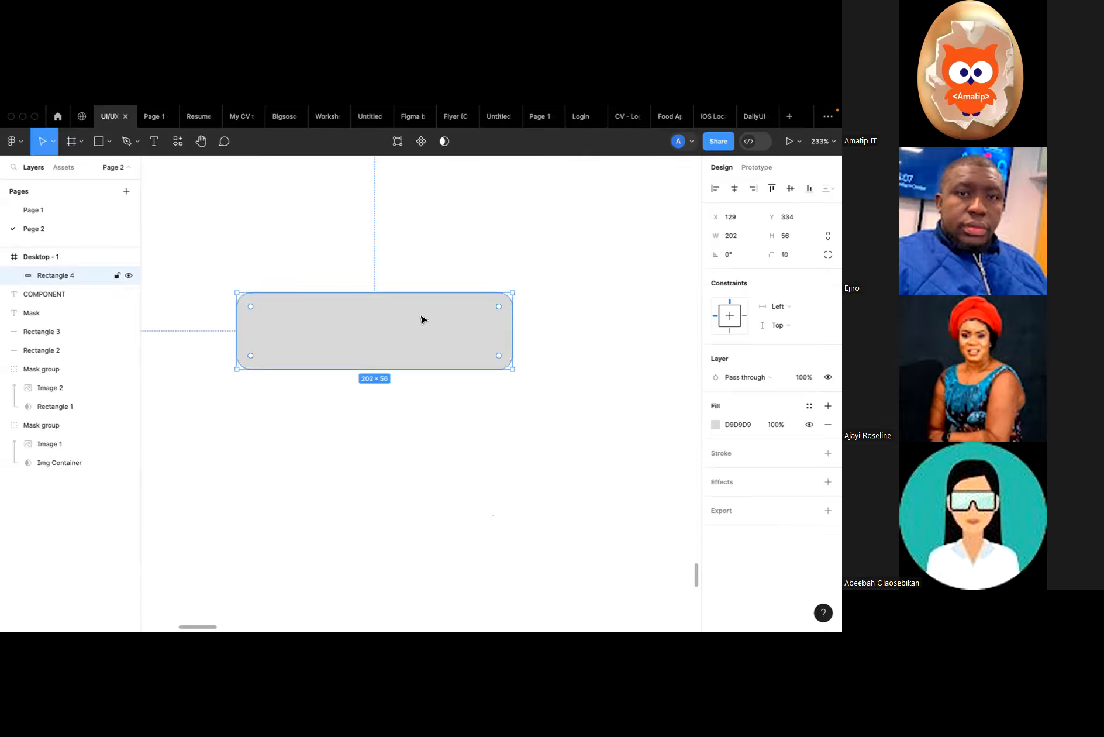
pyautogui.click(829, 254)
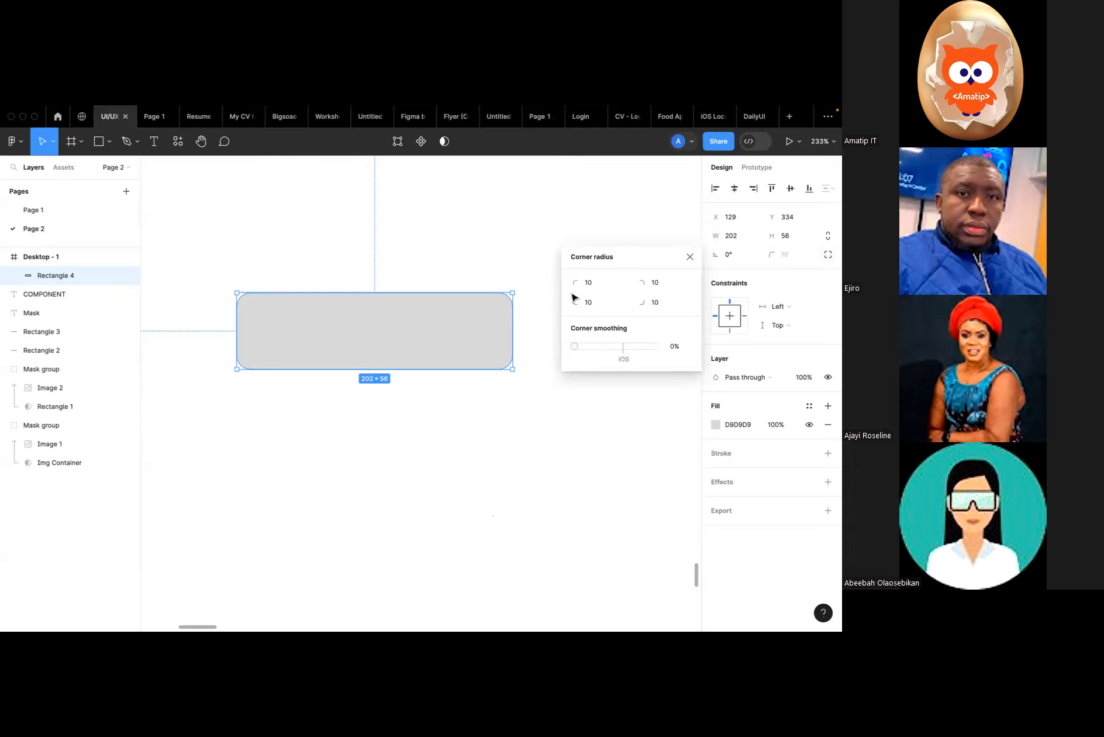
pyautogui.click(598, 286)
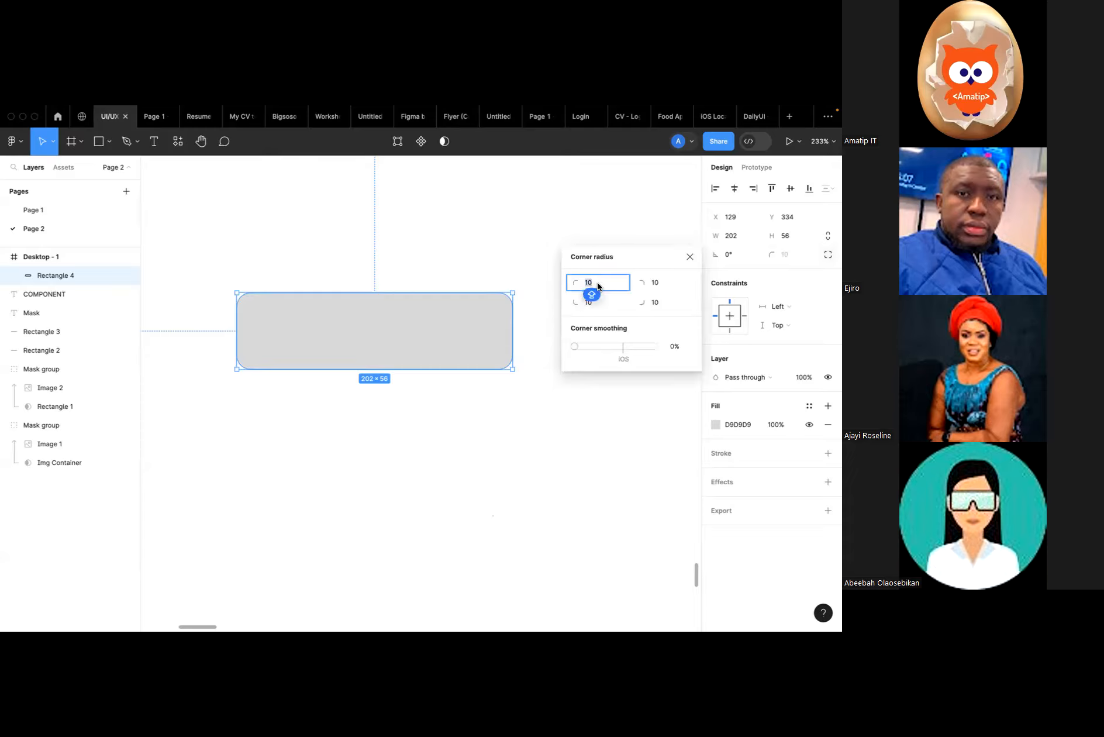
pyautogui.write('0')
pyautogui.press('Return')
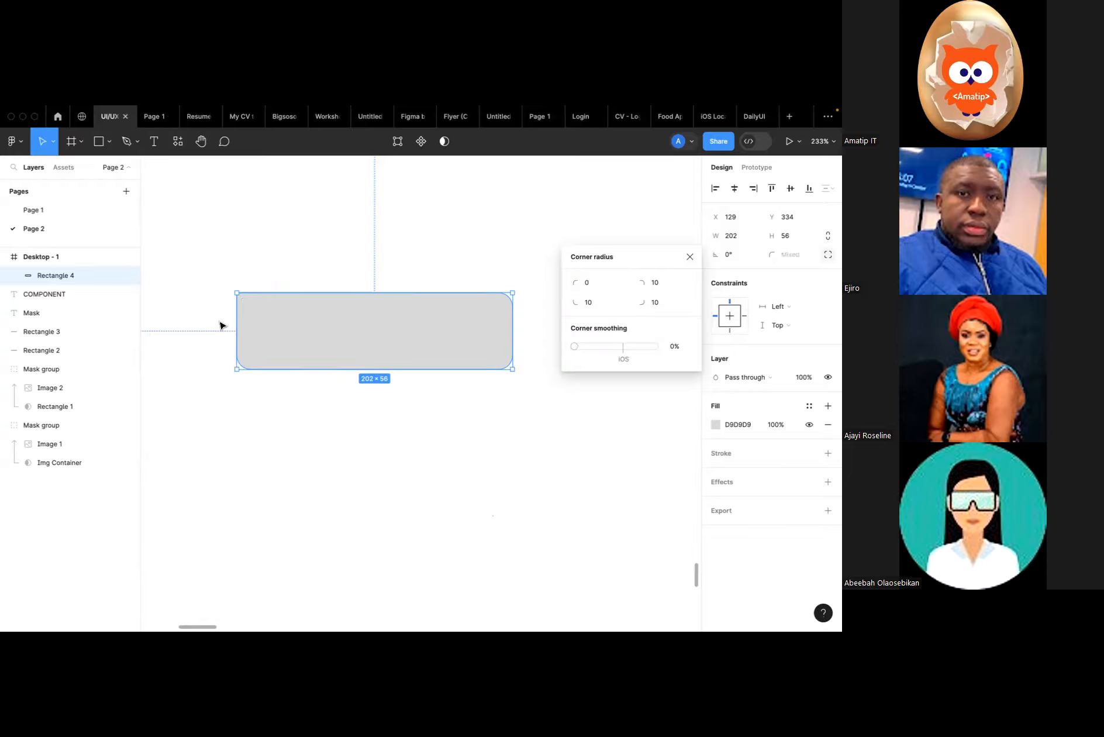
pyautogui.click(274, 530)
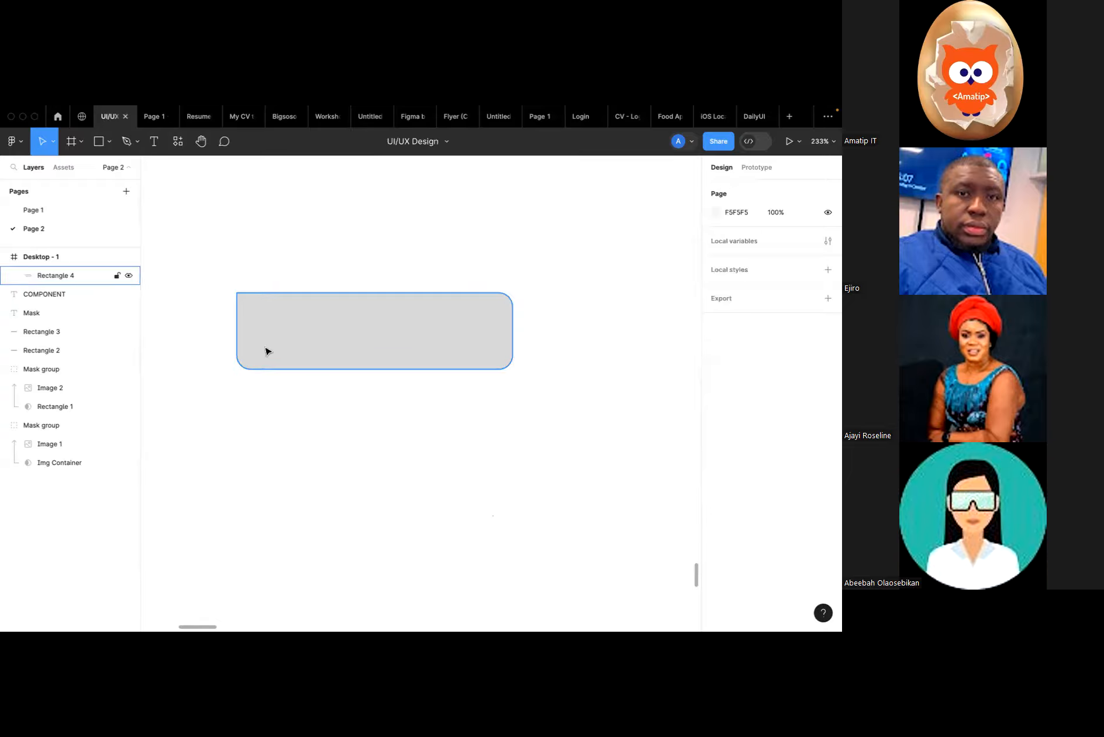
# Set the rectangle's top-left corner radius back to 10 to match the other corners.
pyautogui.click(278, 343)
pyautogui.click(827, 254)
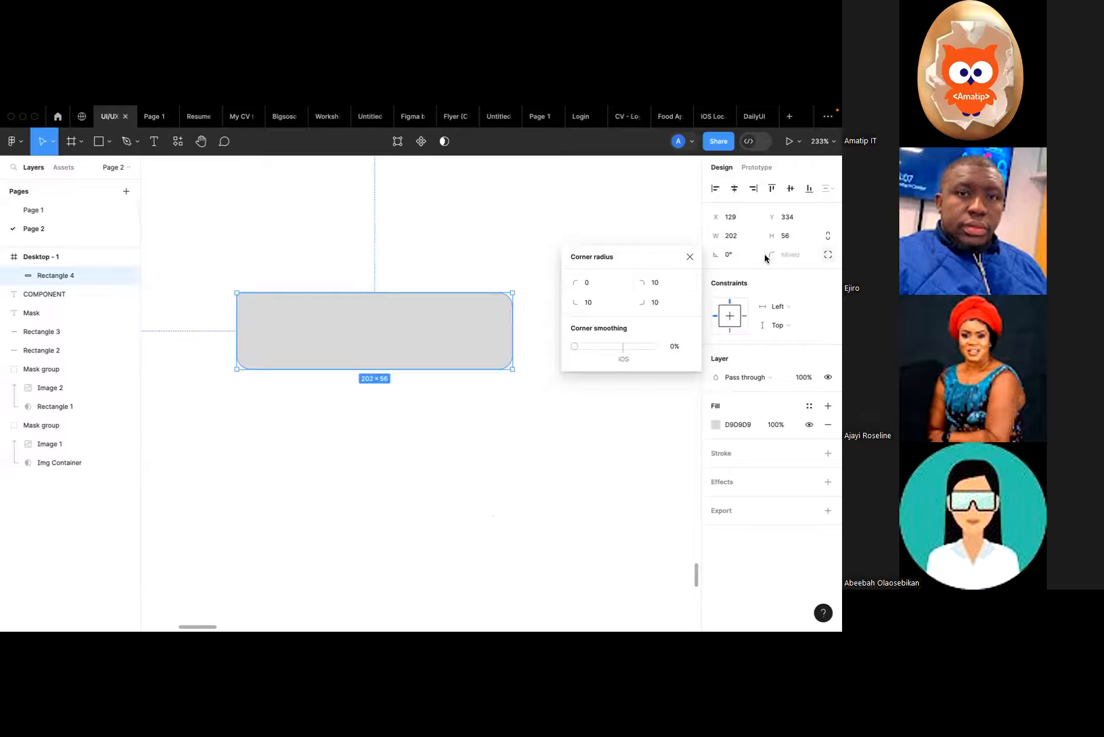
pyautogui.click(587, 283)
pyautogui.write('10')
pyautogui.press('Return')
pyautogui.click(479, 235)
# Change the rounded rectangle's fill to the deep blue 040CC4.
pyautogui.click(409, 319)
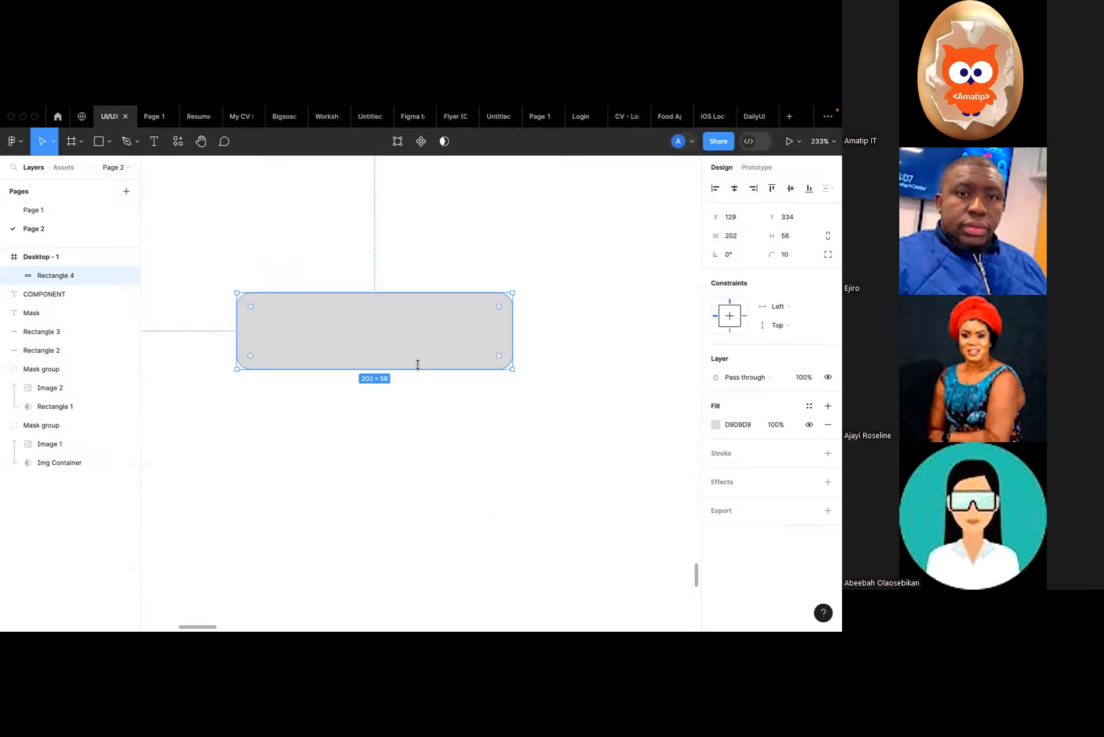
pyautogui.click(715, 425)
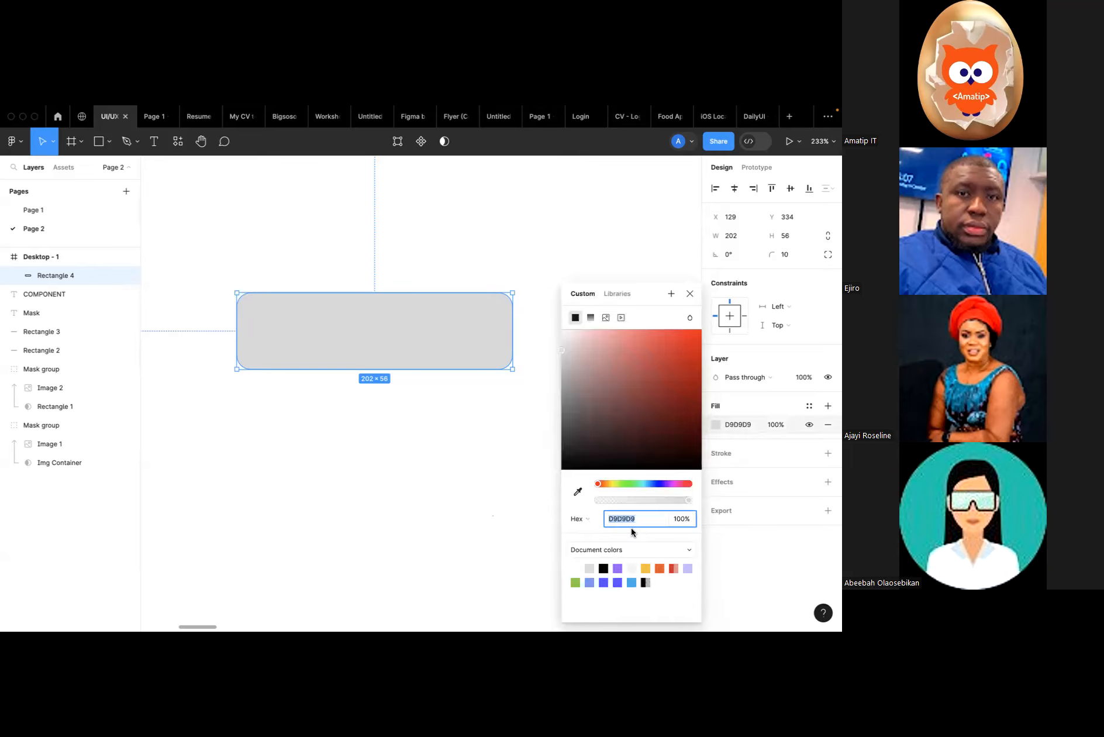
pyautogui.moveTo(659, 484); pyautogui.dragTo(660, 485)
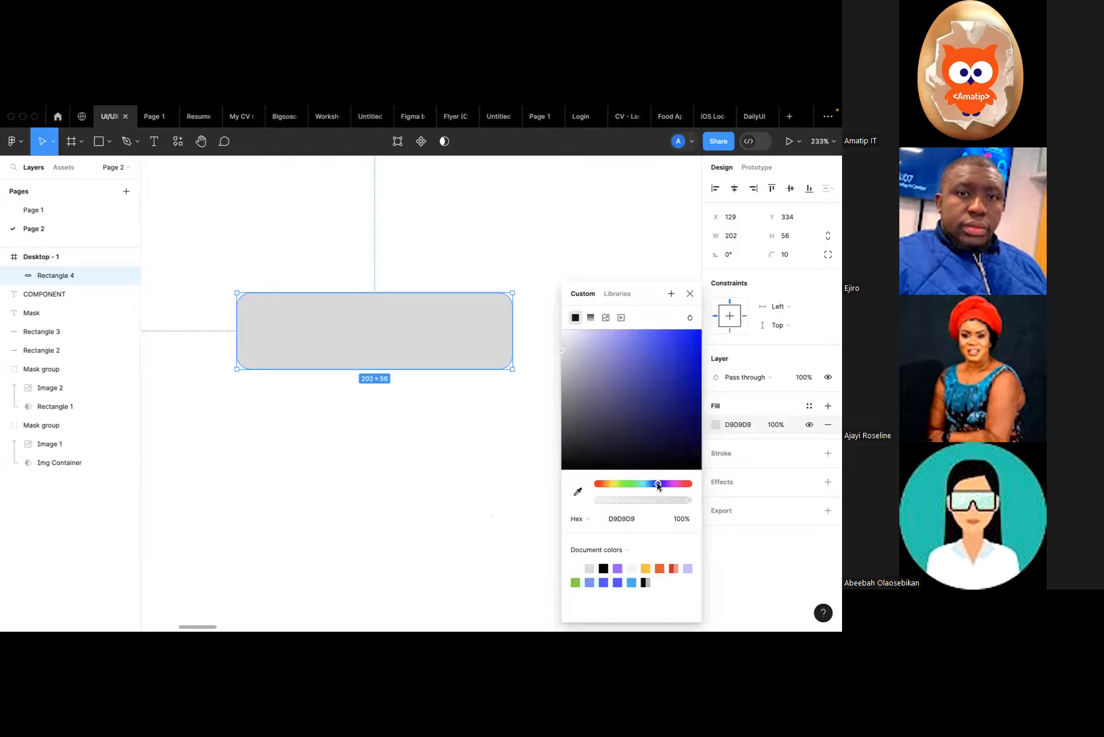
pyautogui.moveTo(693, 378); pyautogui.dragTo(700, 416)
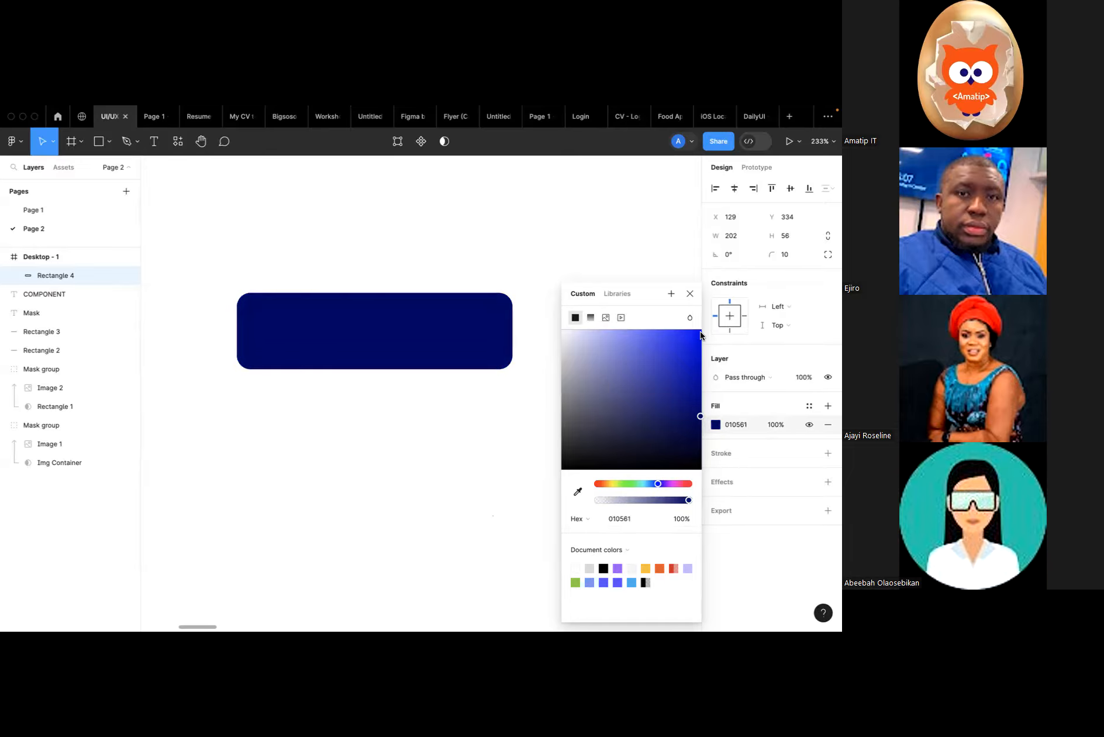
pyautogui.moveTo(689, 339); pyautogui.dragTo(714, 320)
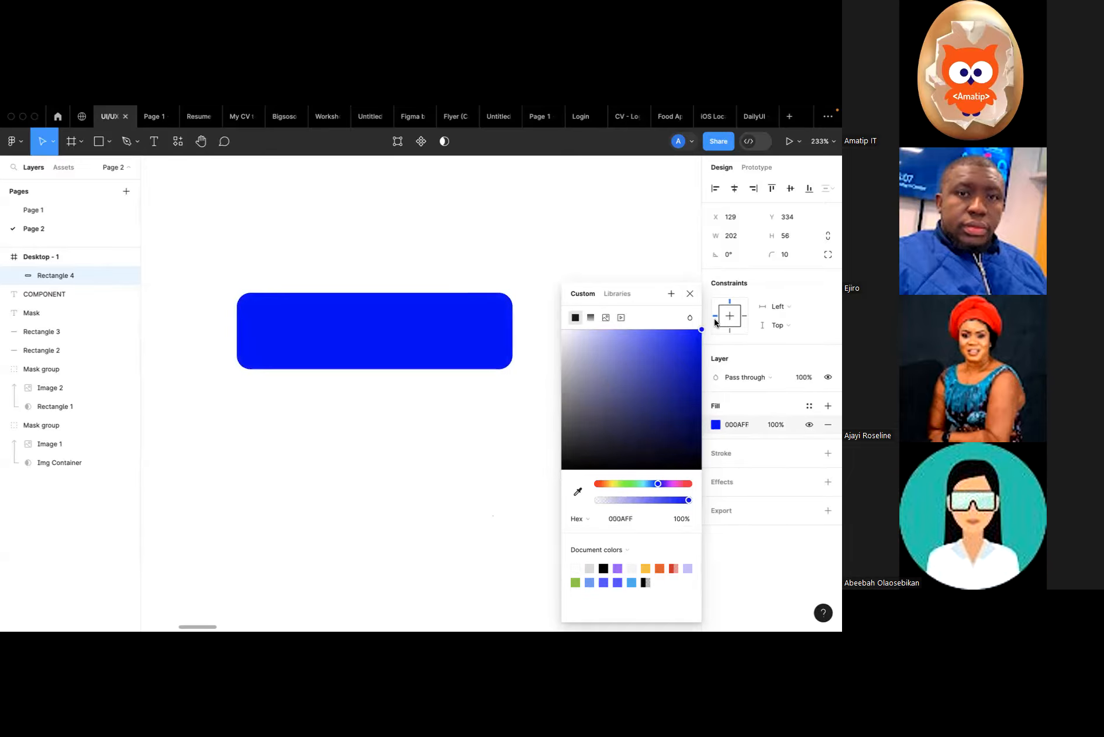
pyautogui.click(699, 362)
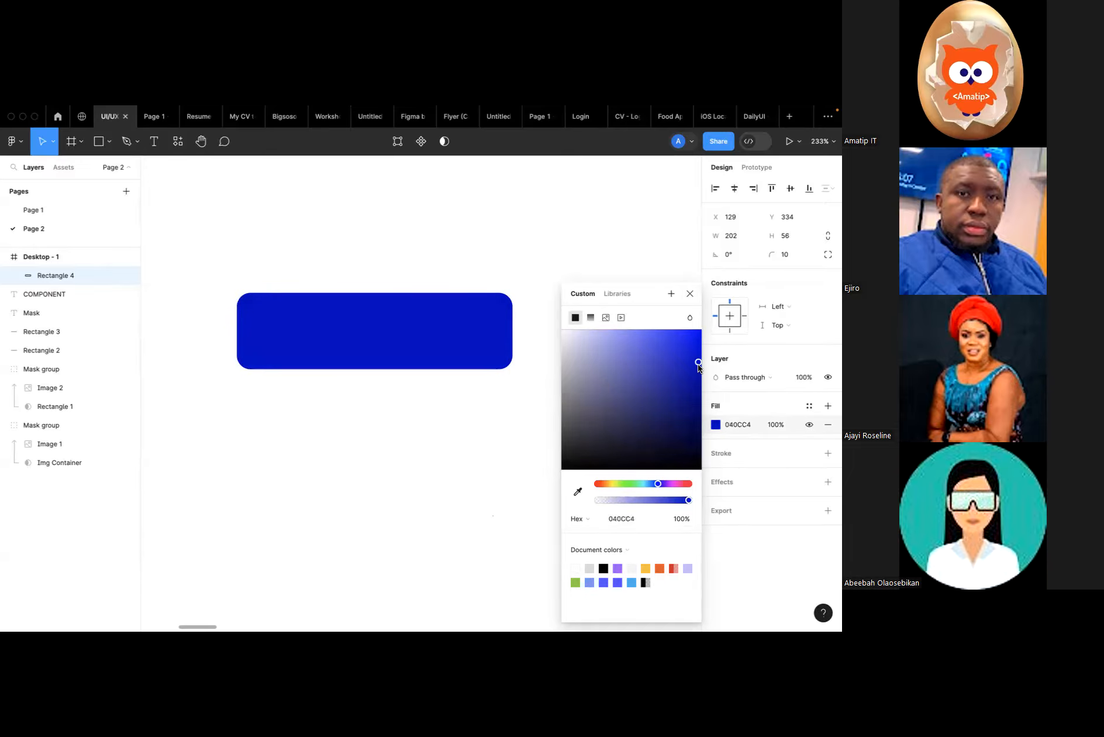
pyautogui.click(690, 295)
pyautogui.click(603, 260)
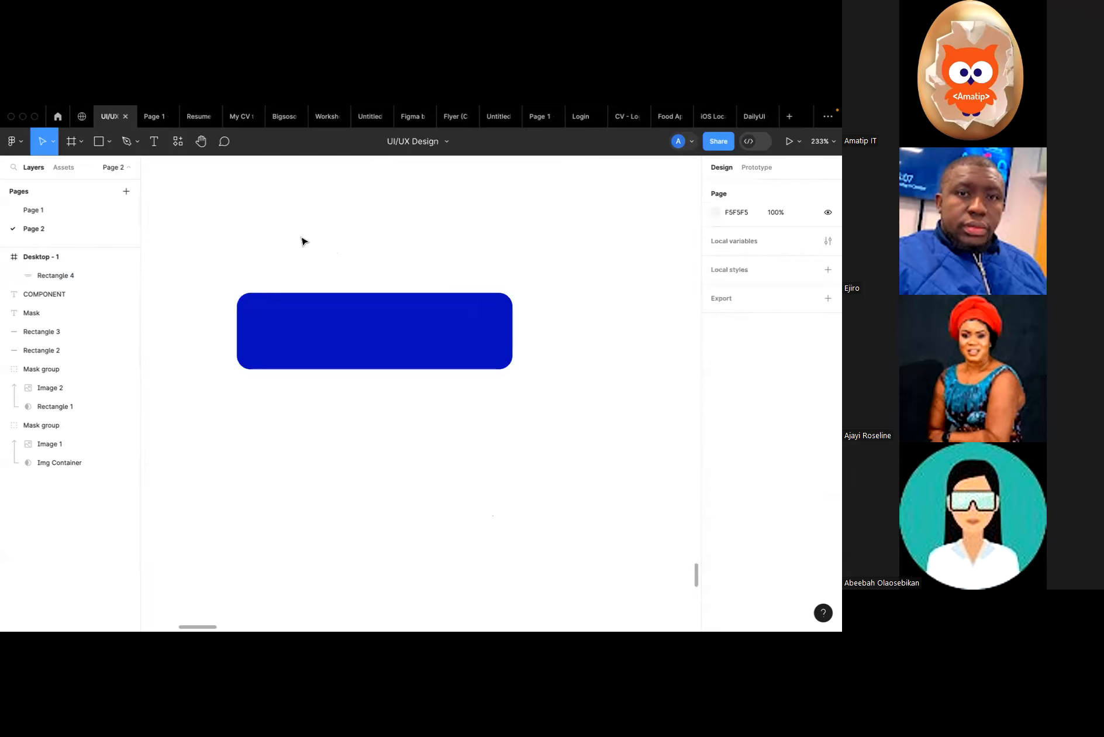
pyautogui.click(156, 150)
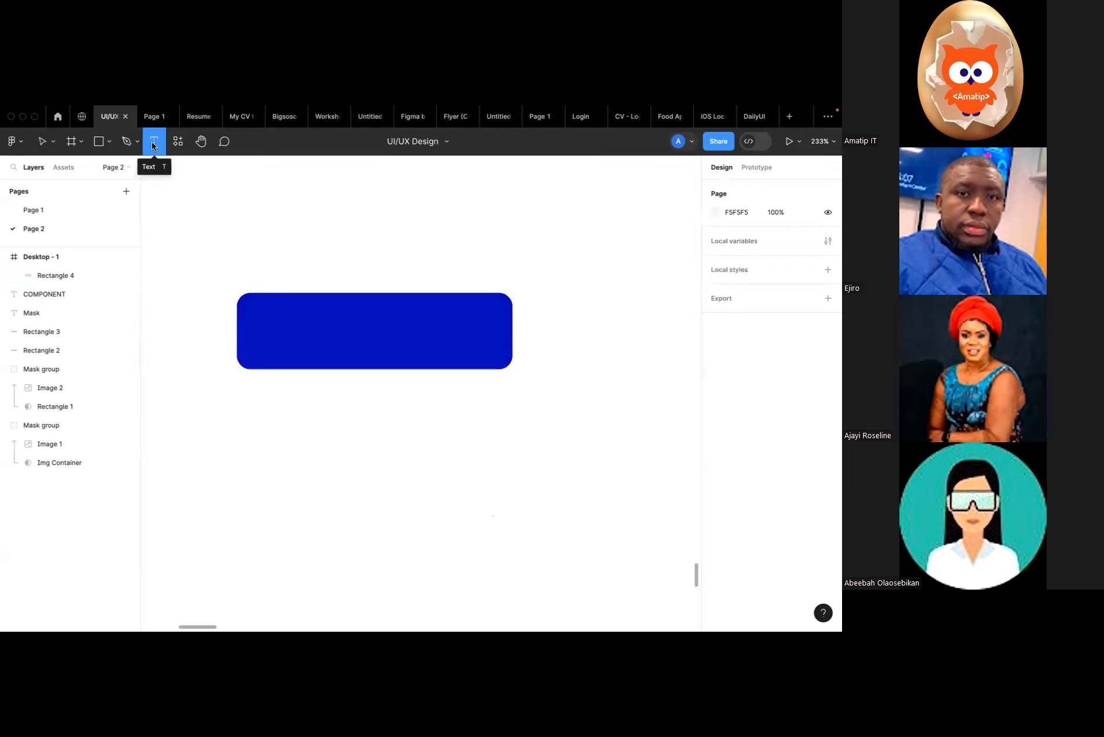
pyautogui.click(305, 325)
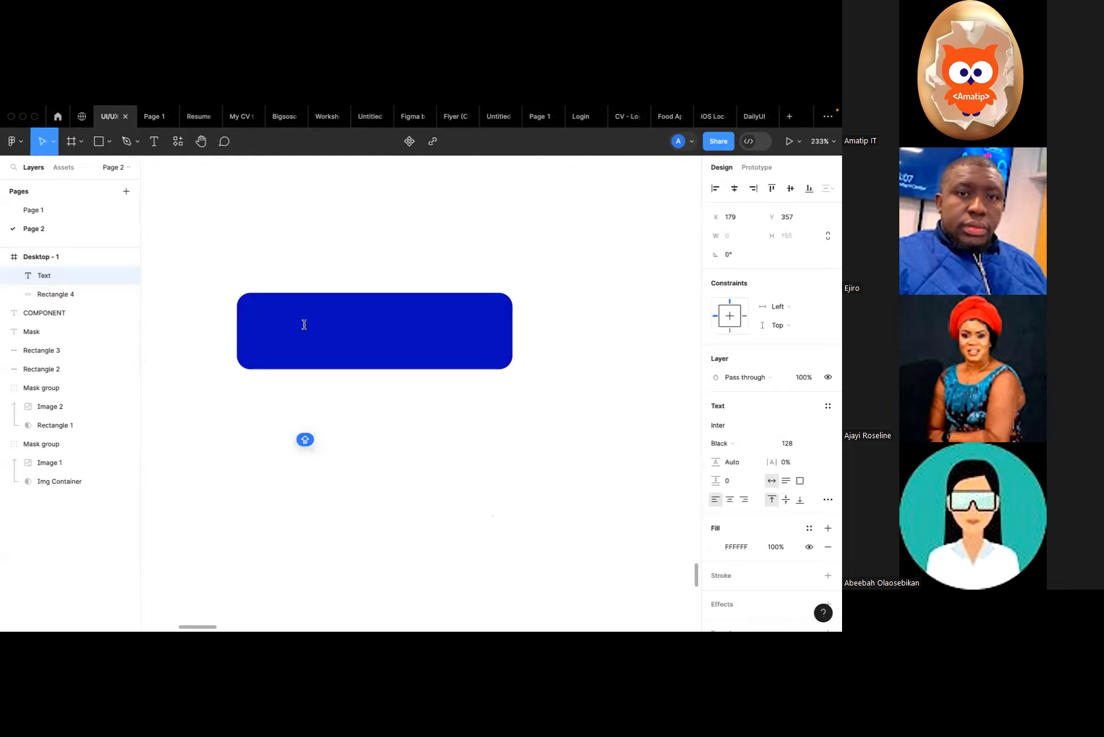
pyautogui.moveTo(304, 439); pyautogui.dragTo(439, 439)
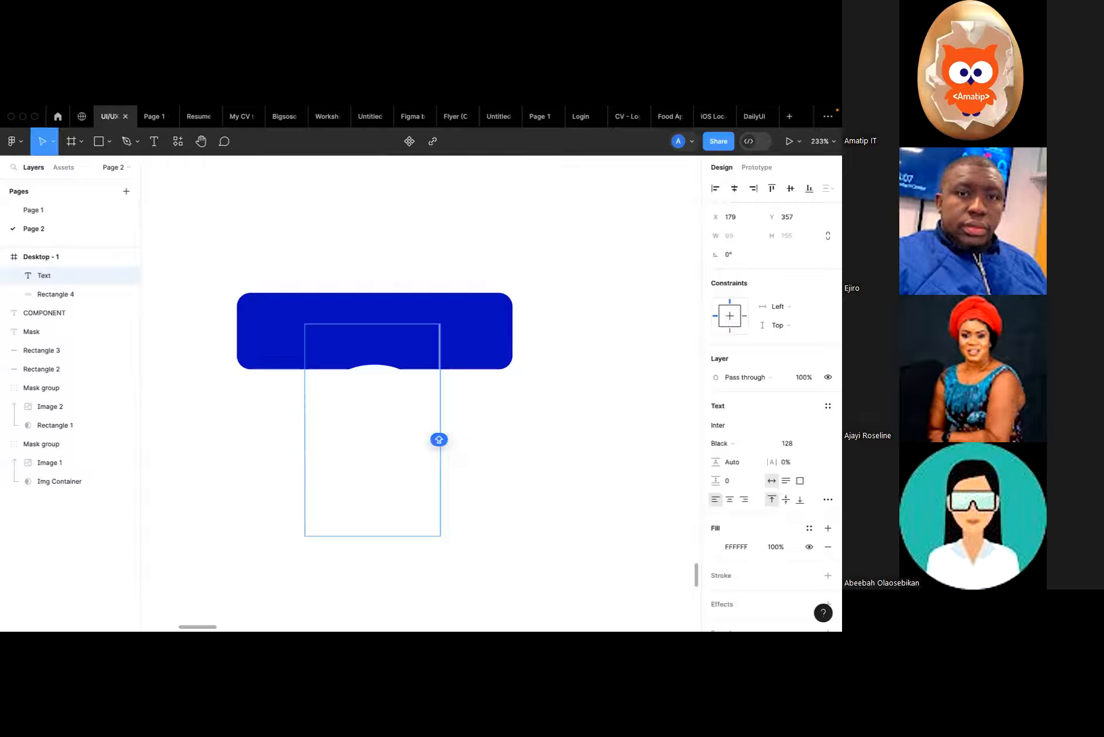
pyautogui.click(818, 444)
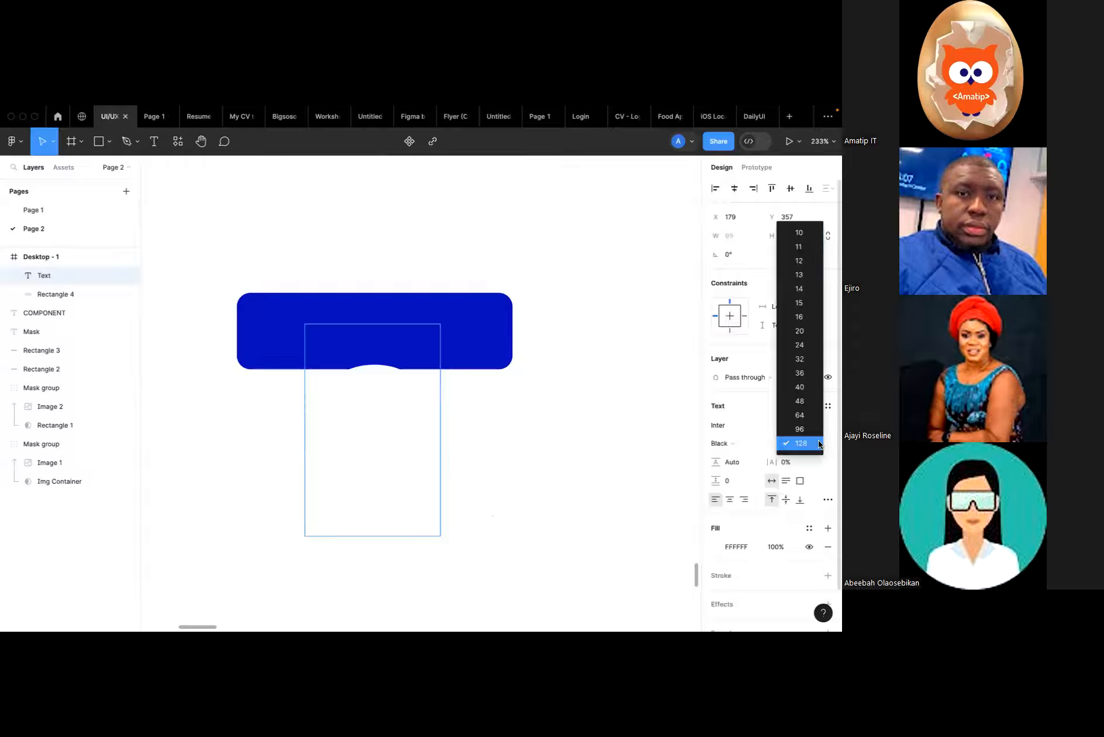
pyautogui.click(807, 337)
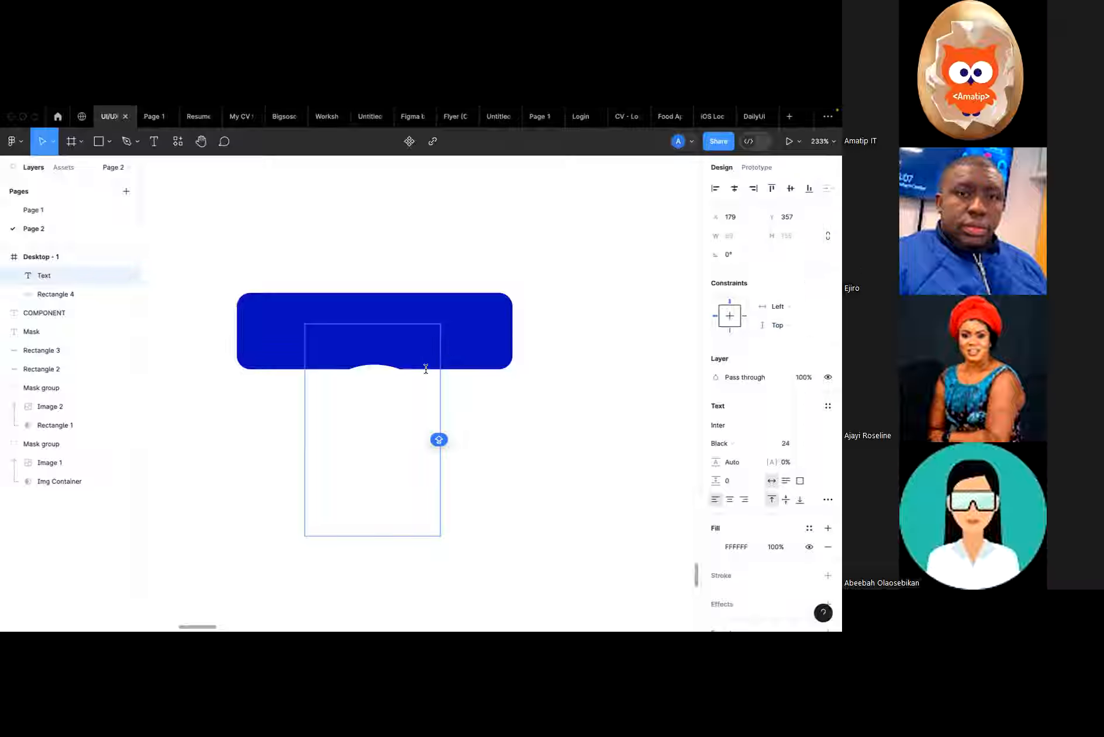
pyautogui.click(496, 402)
pyautogui.press('Delete')
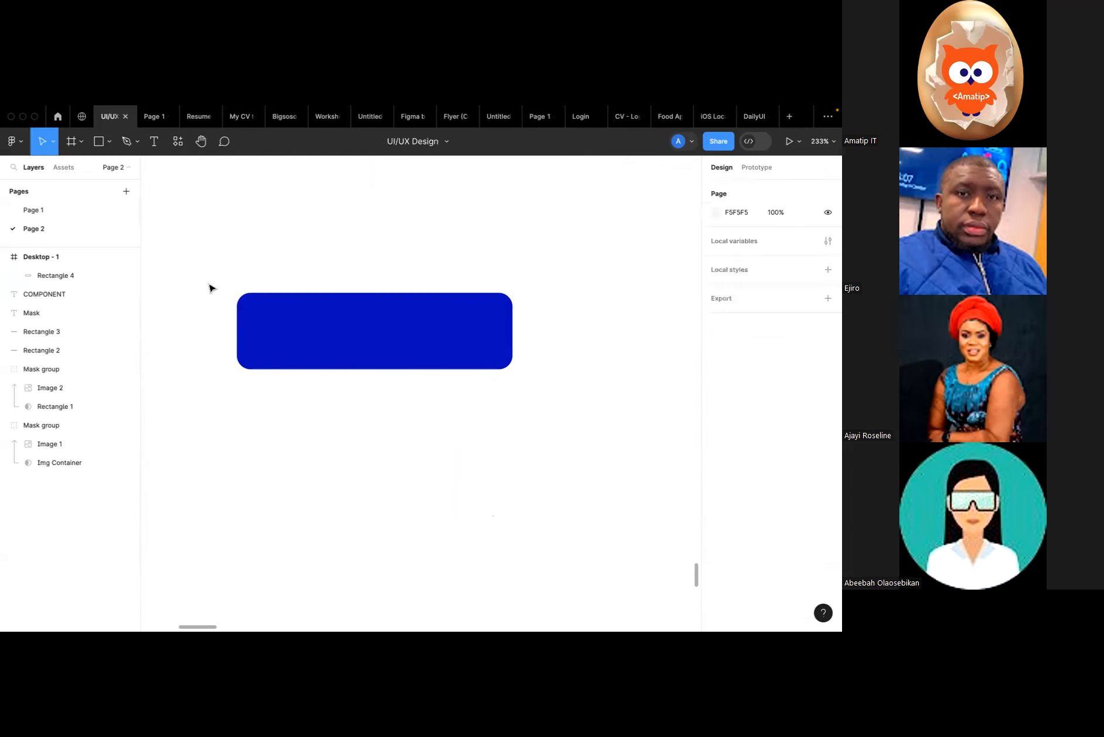
# Add the white text Confirm on the blue rectangle and set its font size to 20.
pyautogui.press('t')
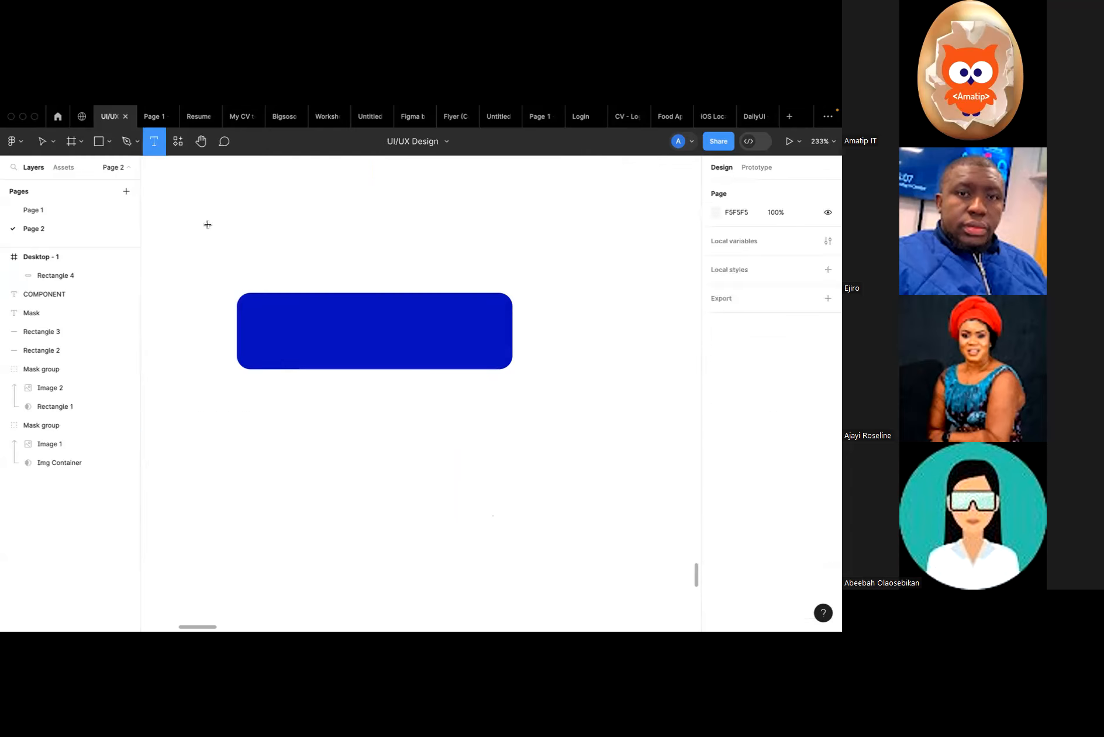
pyautogui.click(267, 312)
pyautogui.write('Contact')
pyautogui.hotkey('ctrl', 'a')
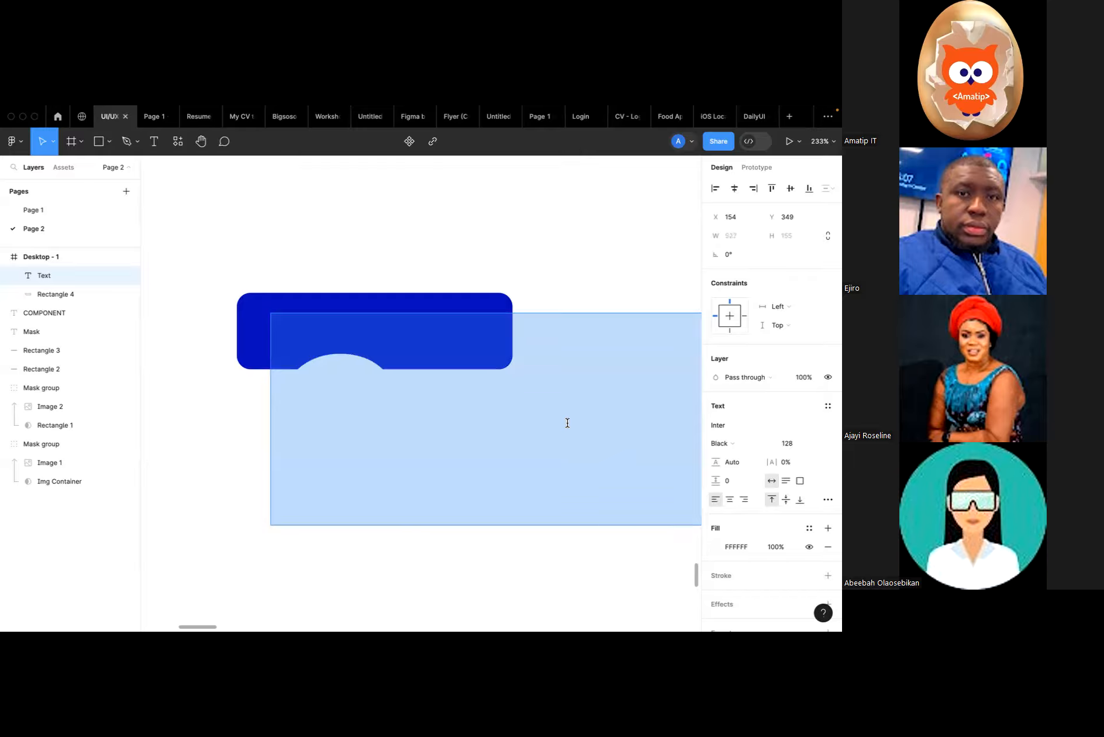
pyautogui.click(813, 443)
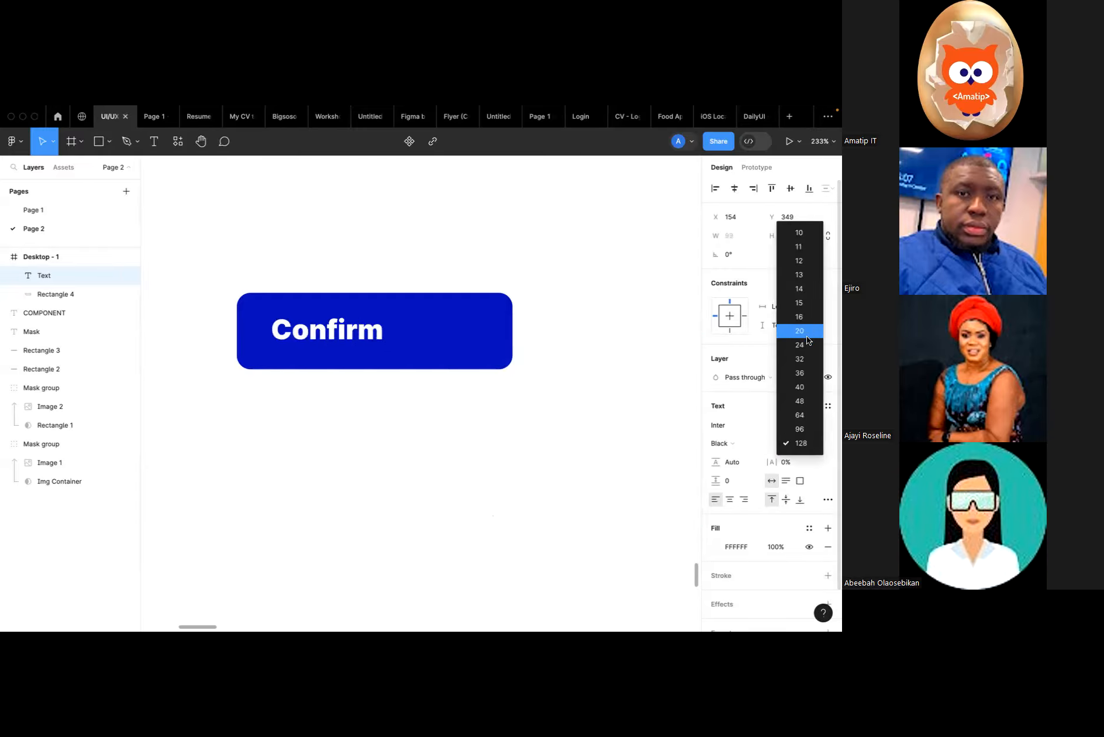
pyautogui.click(806, 333)
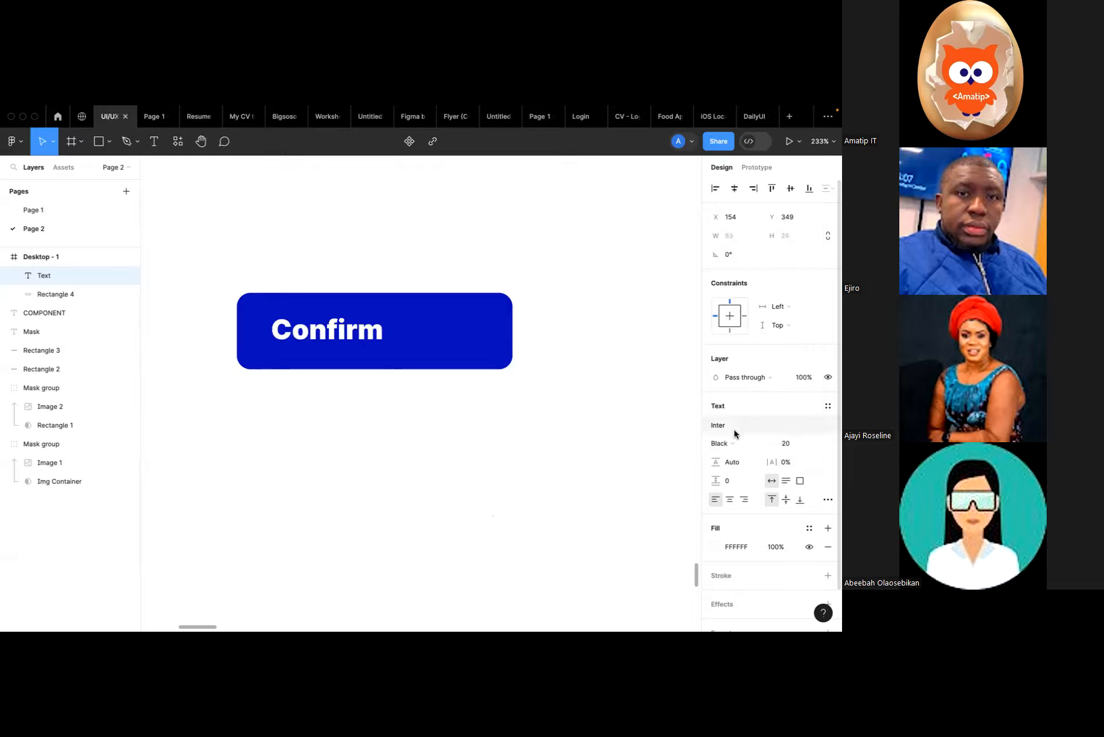
# Set the Confirm text to Medium weight and move it to the middle of the blue rectangle.
pyautogui.click(728, 443)
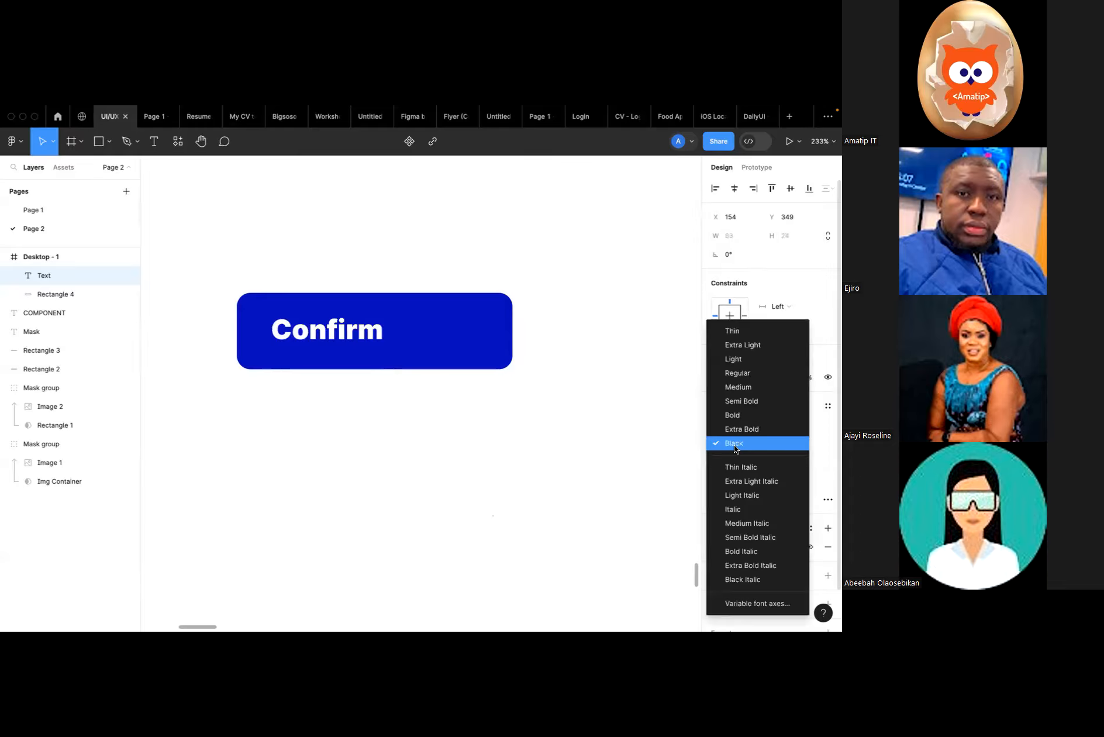
pyautogui.click(741, 382)
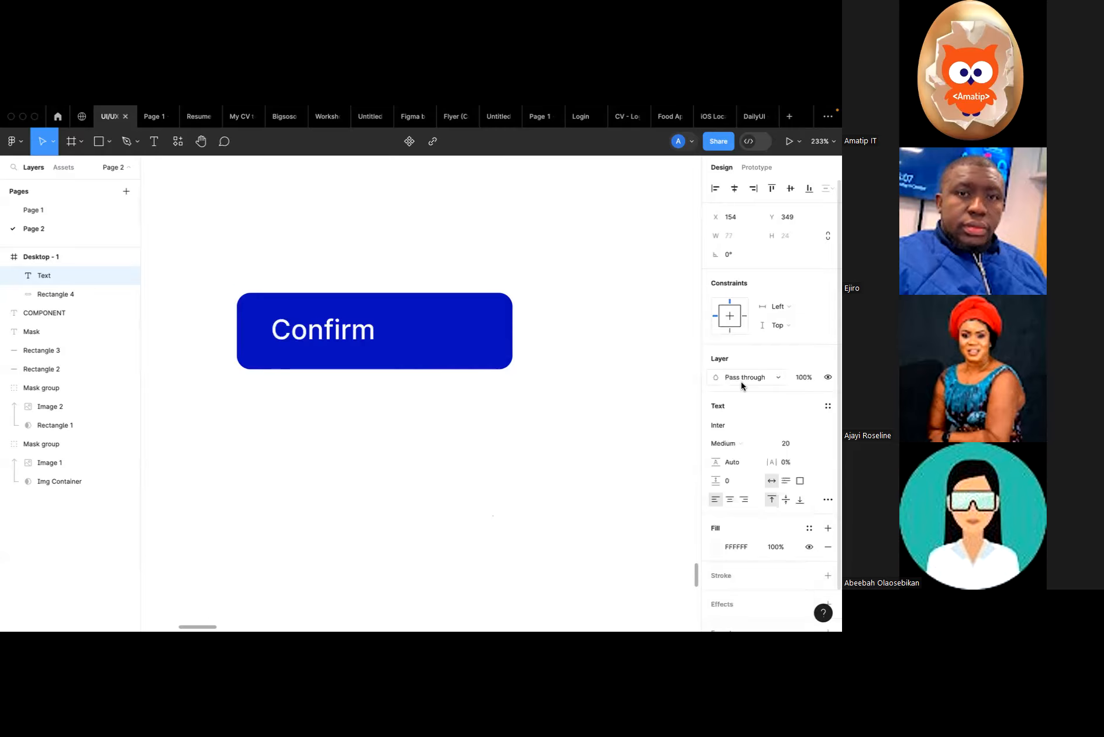
pyautogui.press('Escape')
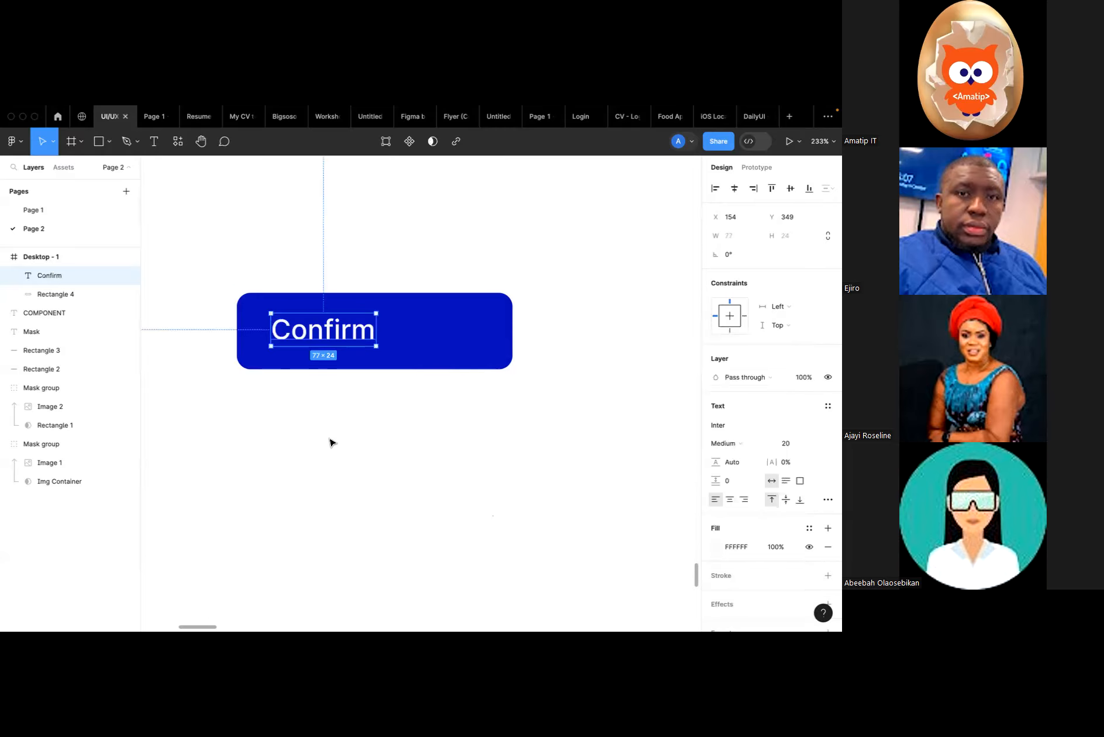
pyautogui.moveTo(332, 337); pyautogui.dragTo(382, 337)
pyautogui.click(383, 465)
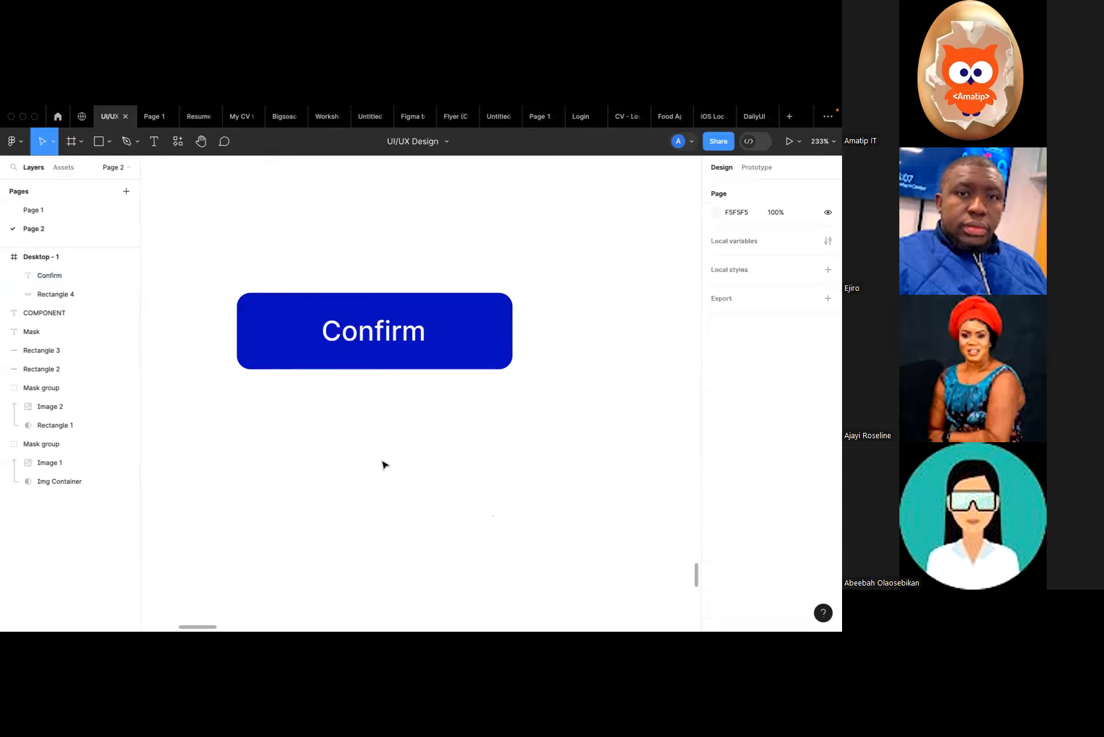
pyautogui.scroll(-2, 383, 465)
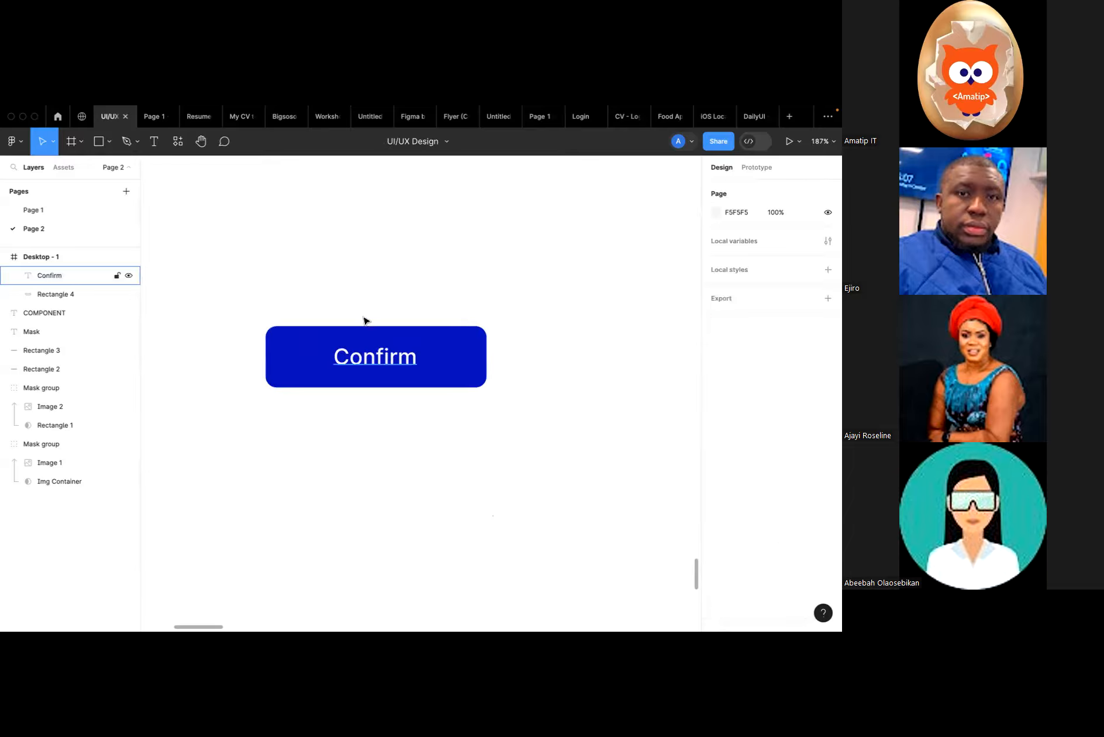
pyautogui.click(155, 146)
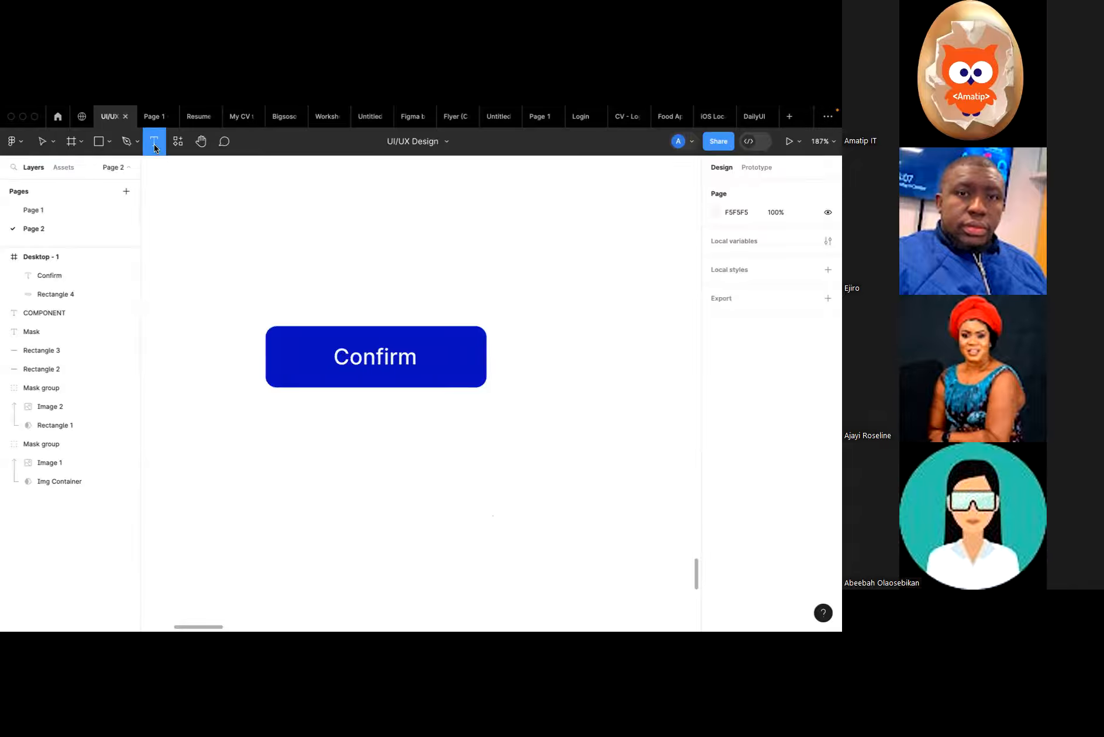
pyautogui.click(272, 298)
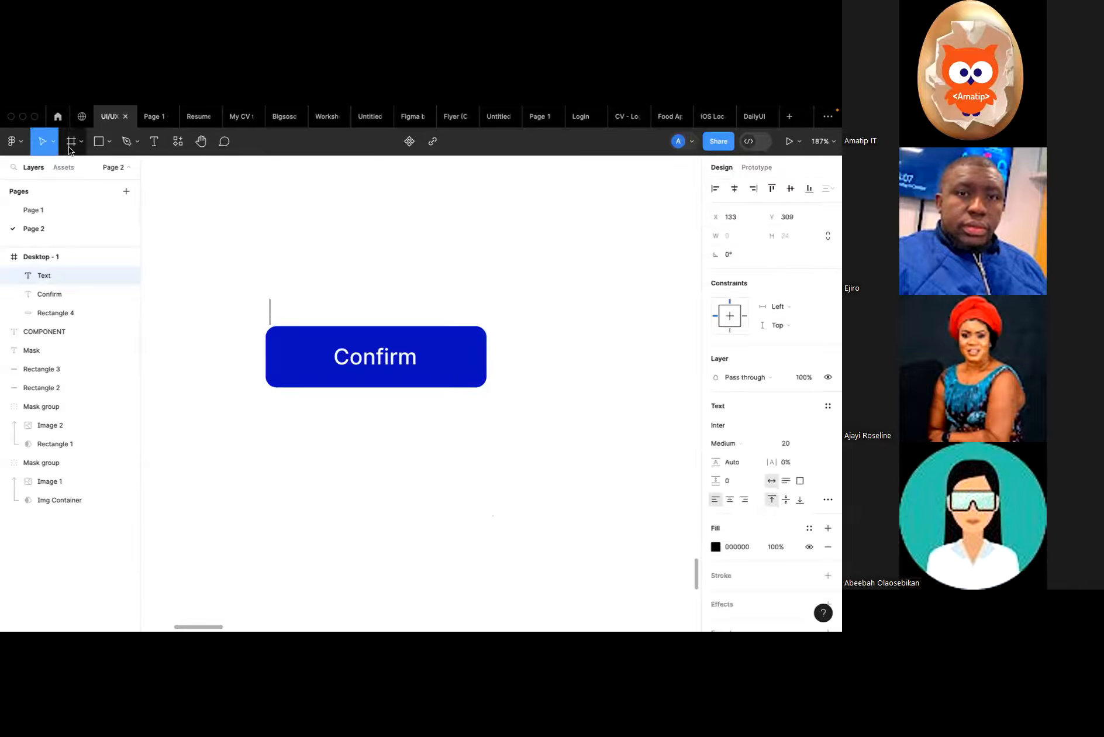
pyautogui.click(186, 220)
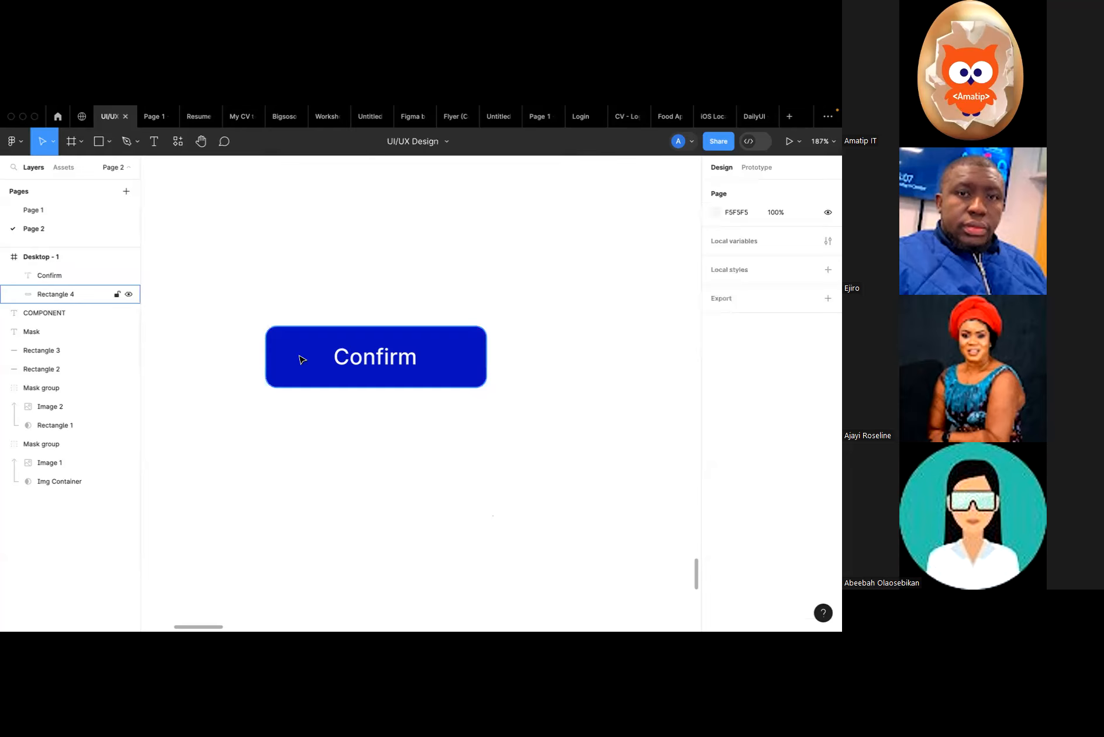
# Group the Confirm text and the blue rectangle behind it.
pyautogui.moveTo(249, 309); pyautogui.dragTo(220, 293)
pyautogui.click(491, 425)
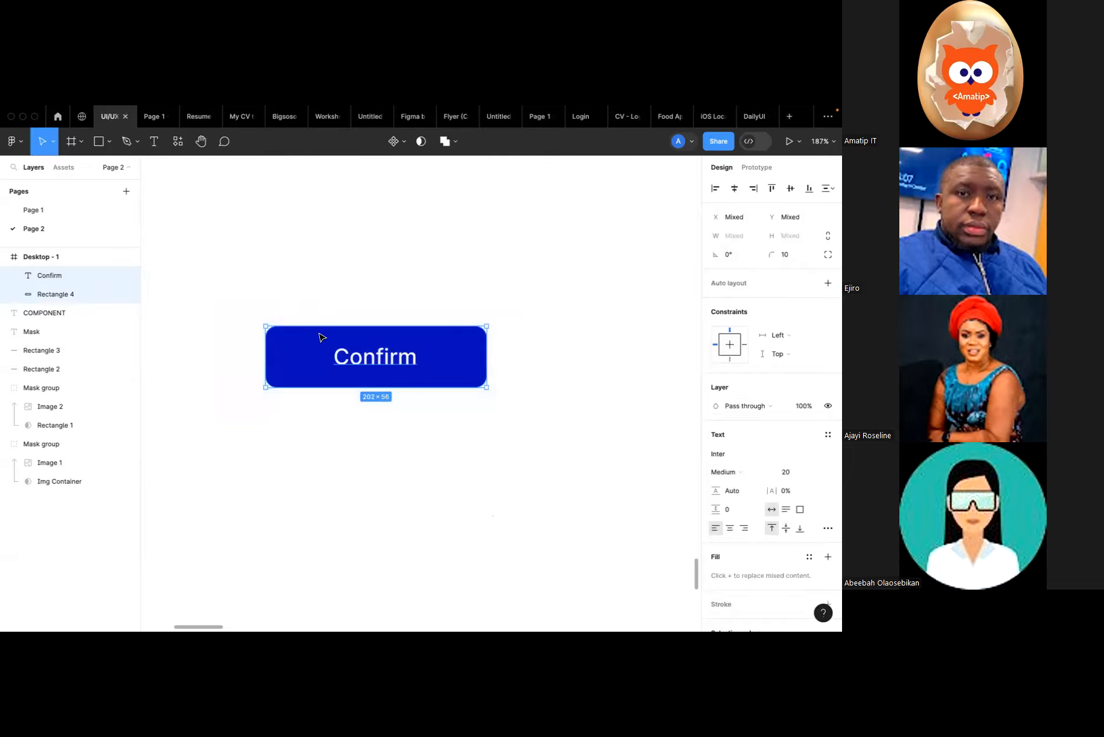
pyautogui.hotkey('ctrl', 'g')
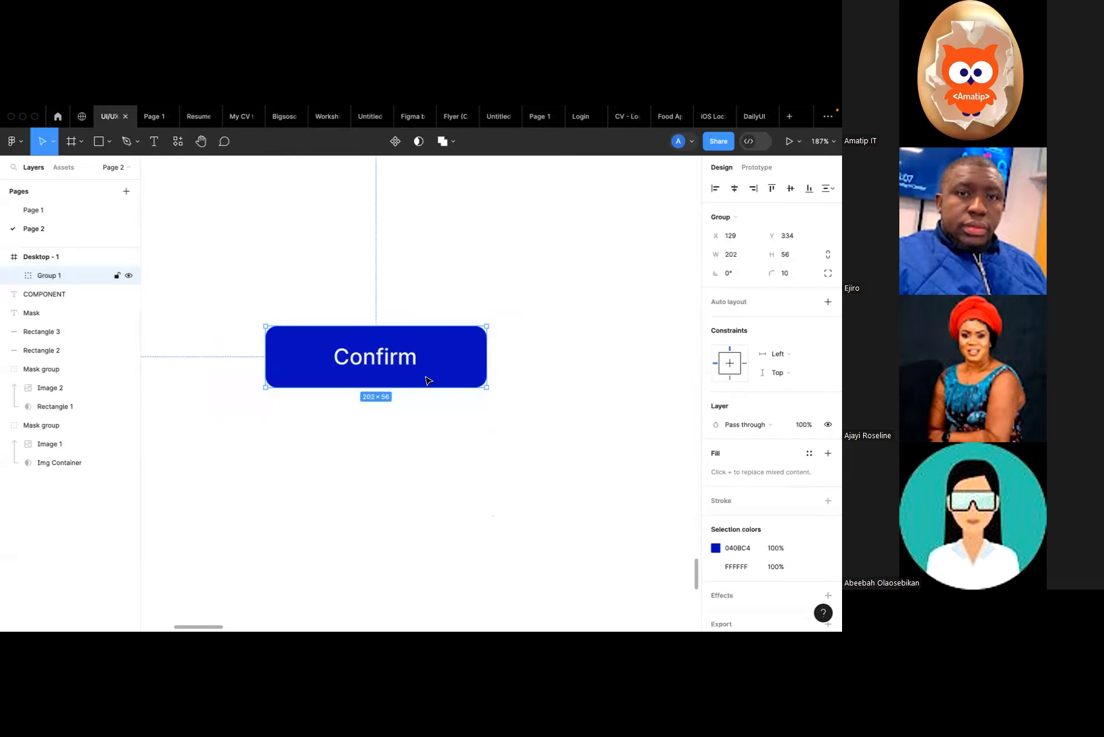
# Move the grouped Confirm button up and to the left within the Desktop frame, to about X 108, Y 286.
pyautogui.scroll(-3, 379, 351)
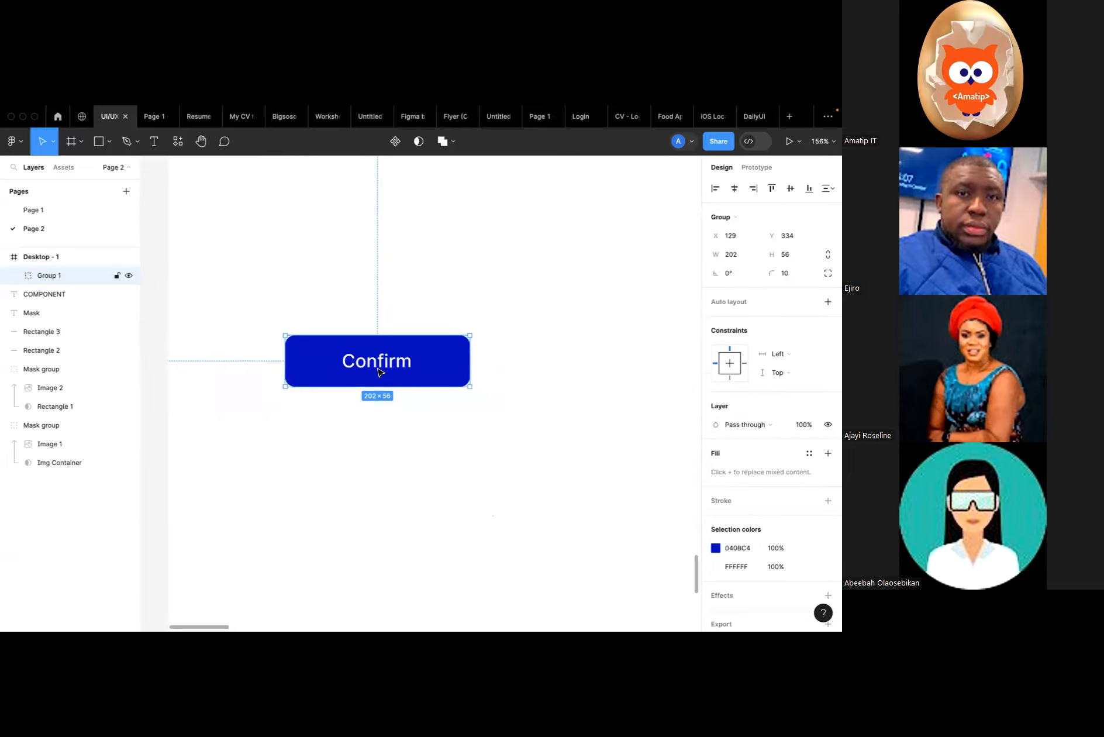
pyautogui.hscroll(1, 380, 372)
pyautogui.moveTo(379, 372); pyautogui.dragTo(342, 307)
pyautogui.scroll(3, 343, 307)
pyautogui.scroll(-5, 326, 338)
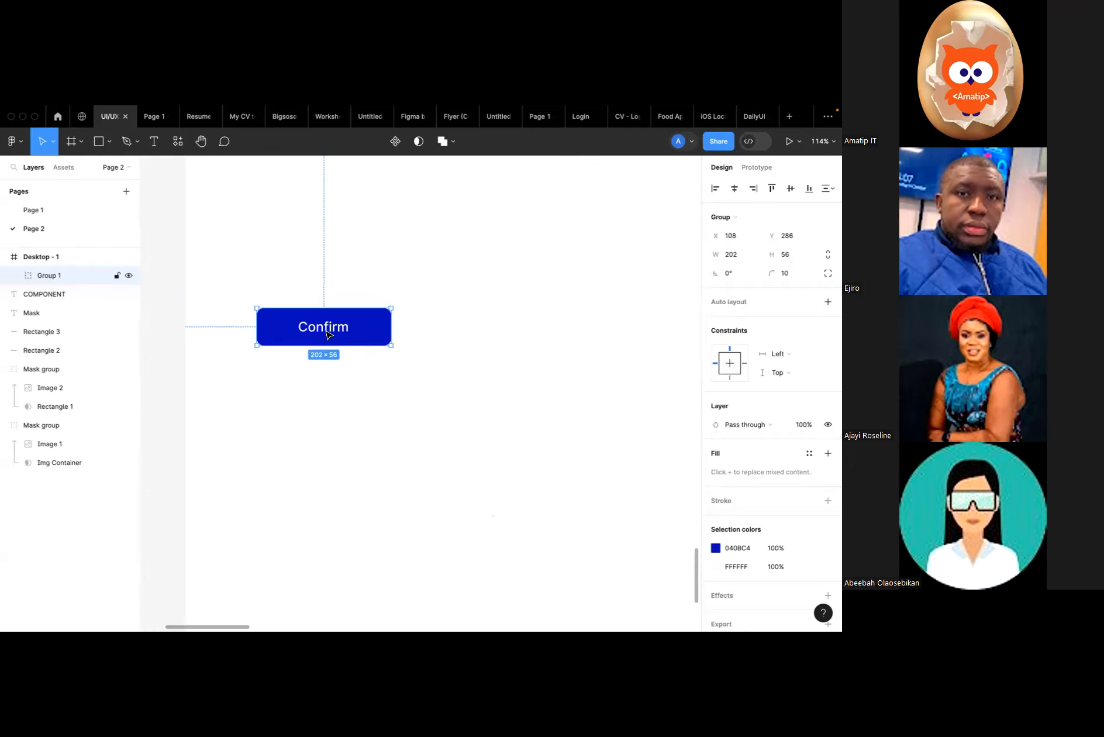
pyautogui.hscroll(2, 327, 334)
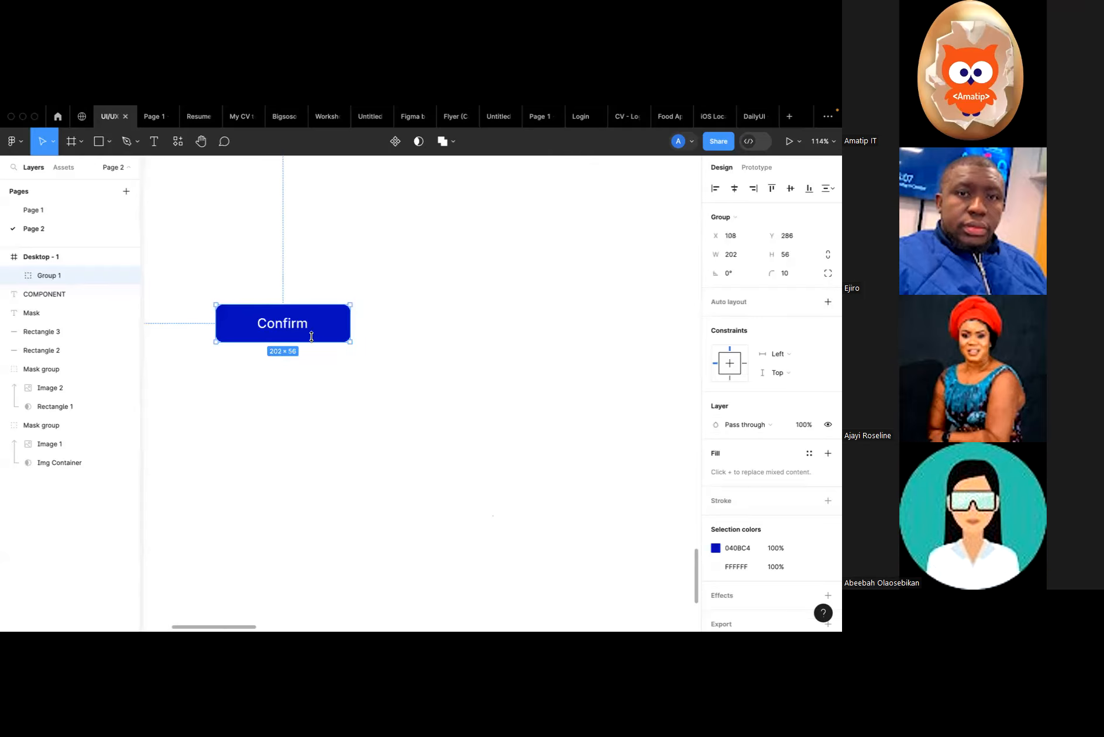
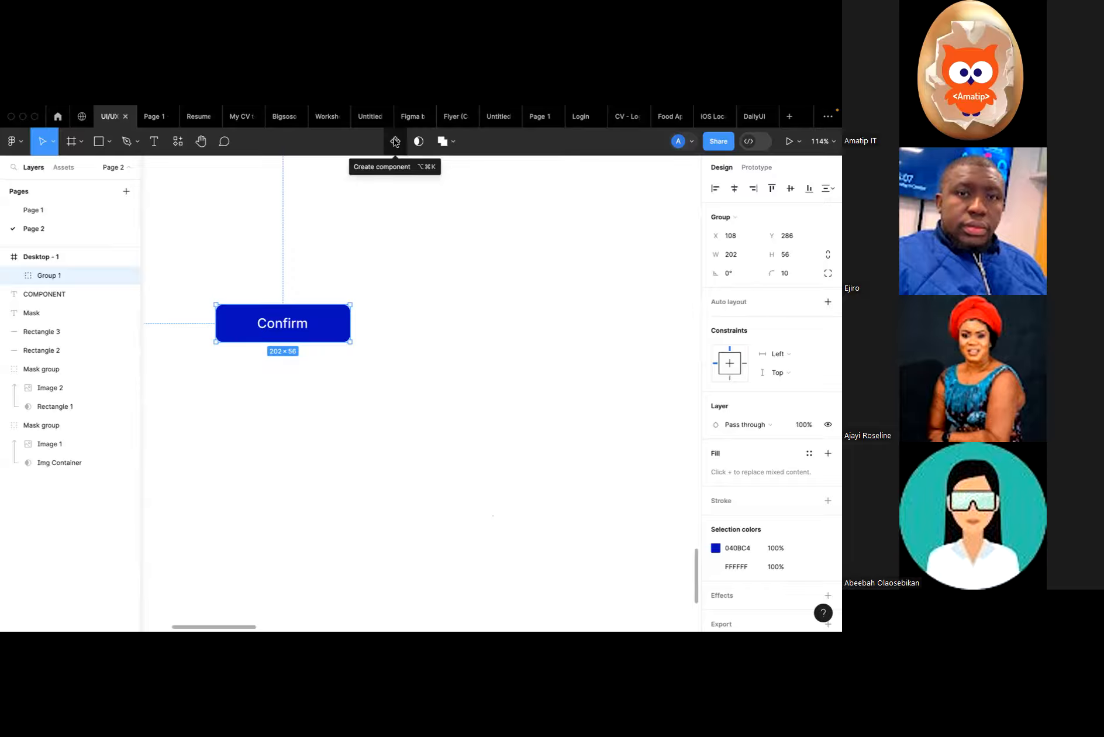
# Try to turn the grouped Confirm button into a component, and undo the conversion.
pyautogui.click(395, 142)
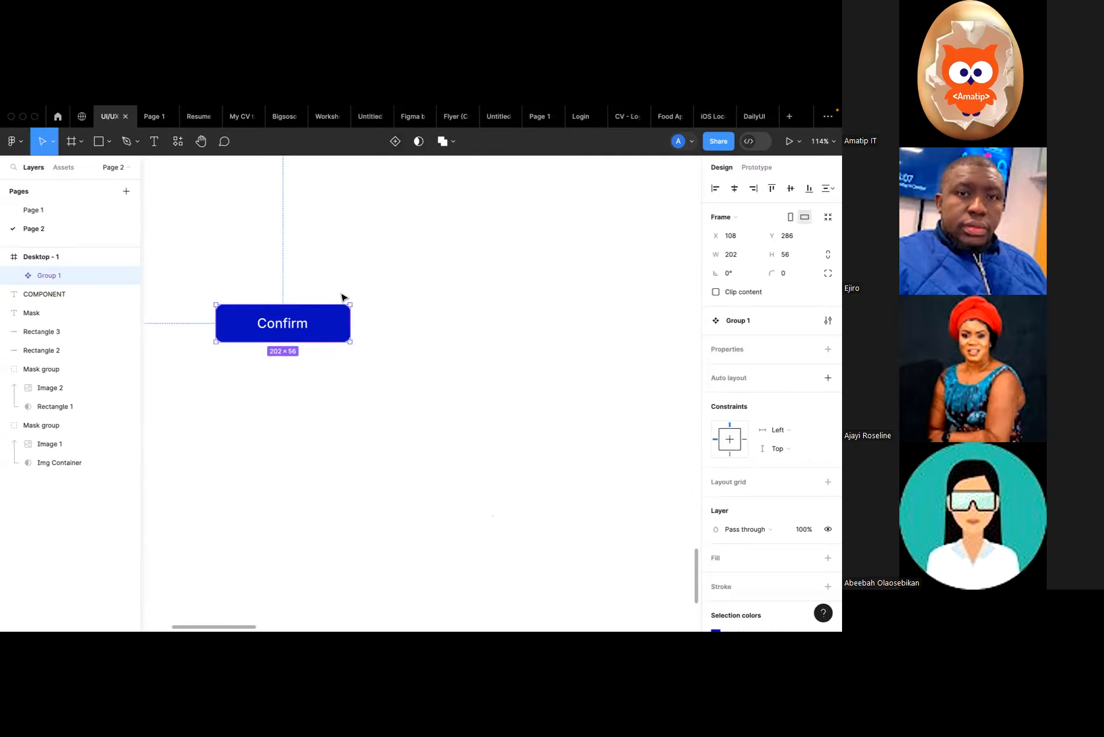
pyautogui.scroll(5, 365, 327)
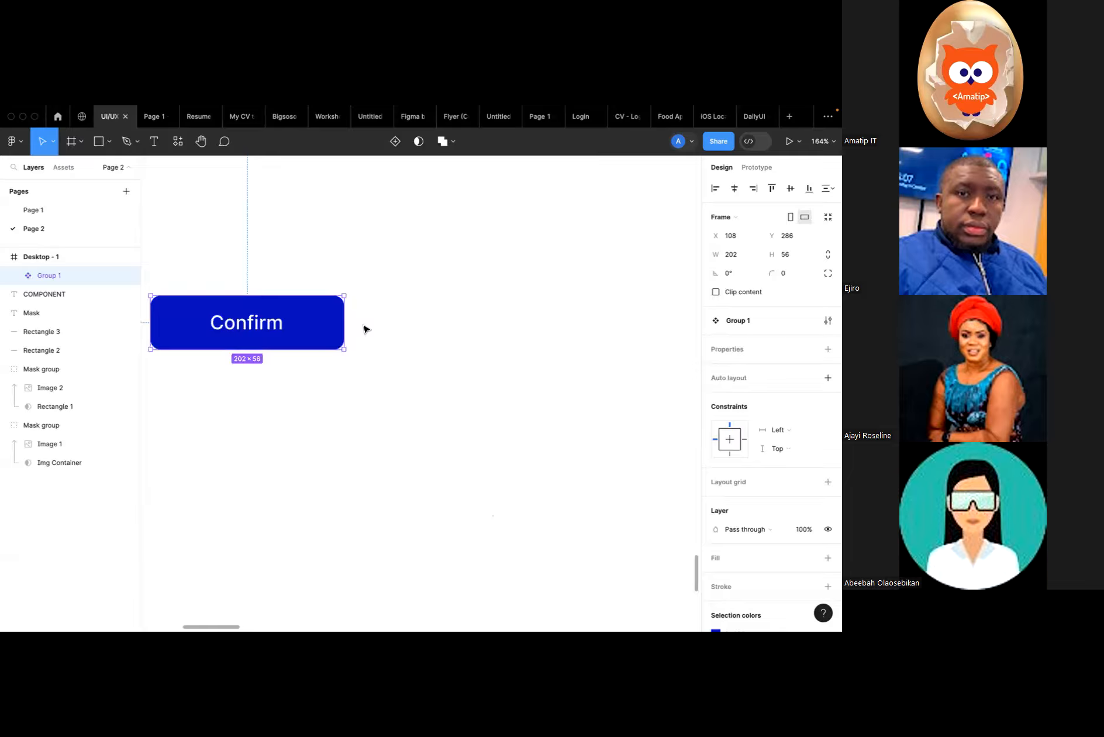
pyautogui.scroll(4, 365, 326)
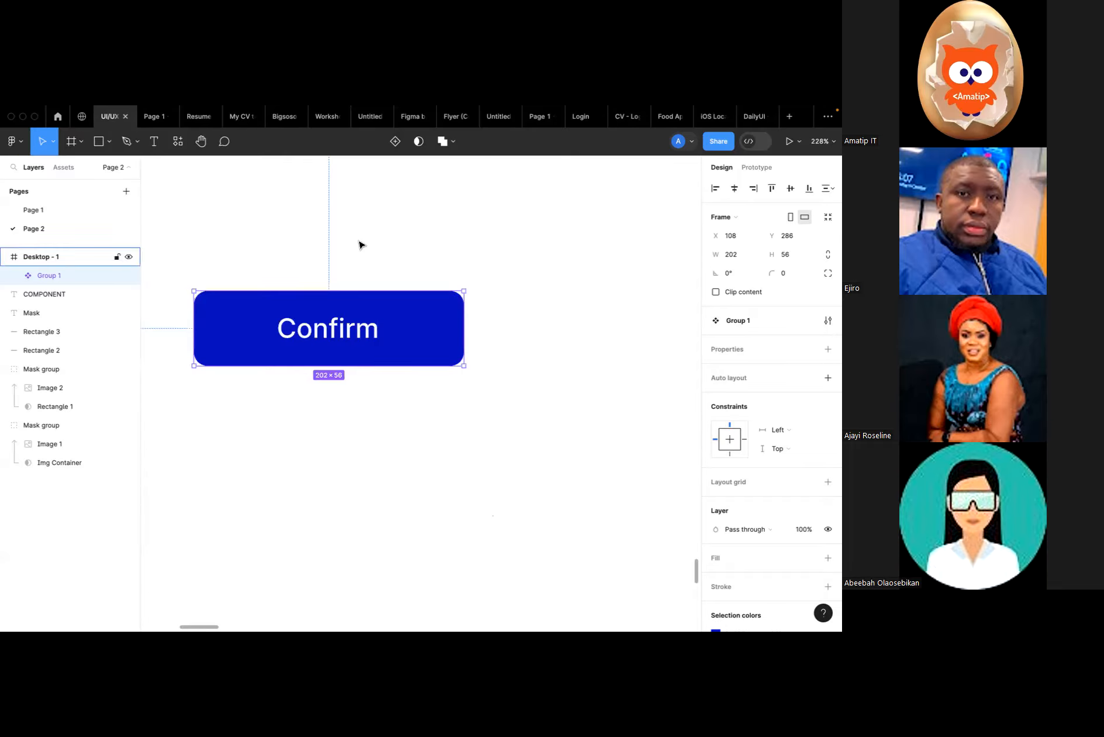
pyautogui.press('super+z')
pyautogui.click(393, 227)
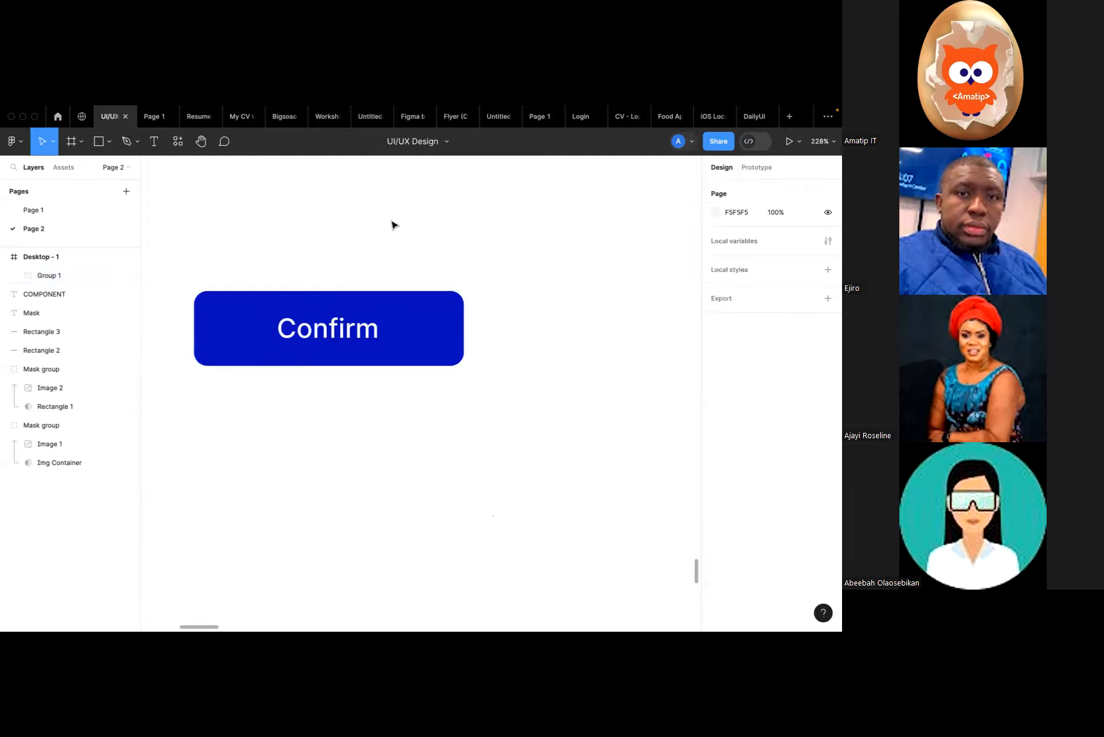
# Create a component from the Confirm button group and name it Primary/Active.
pyautogui.click(371, 323)
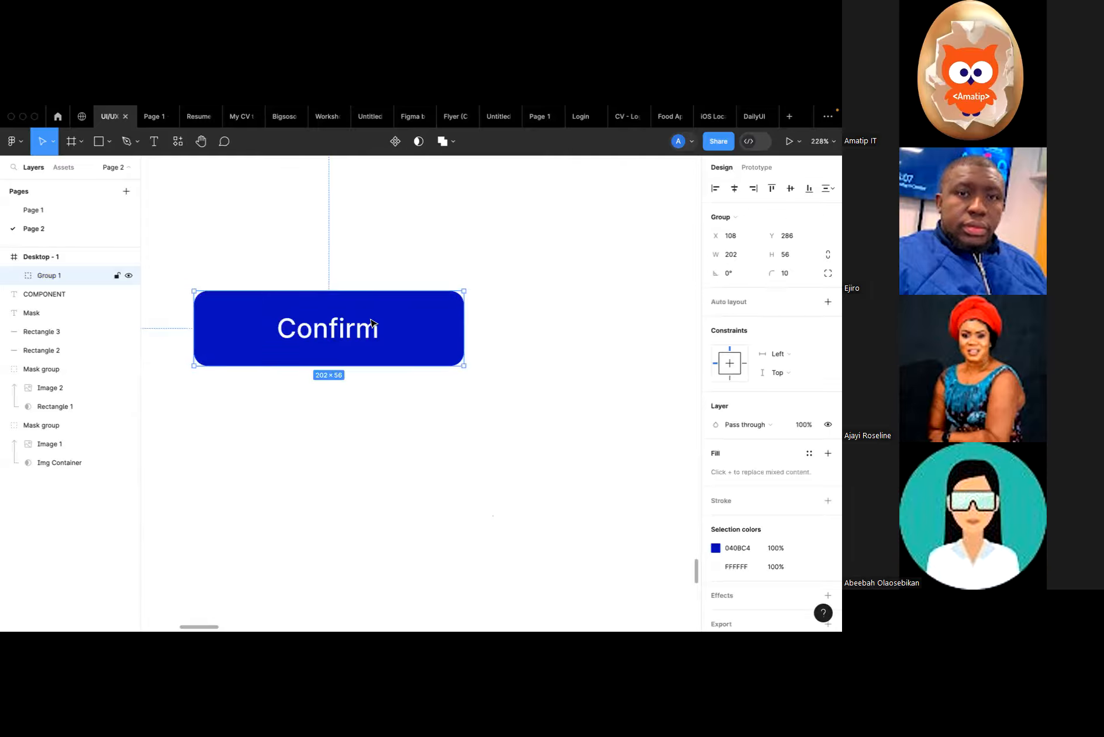
pyautogui.click(393, 150)
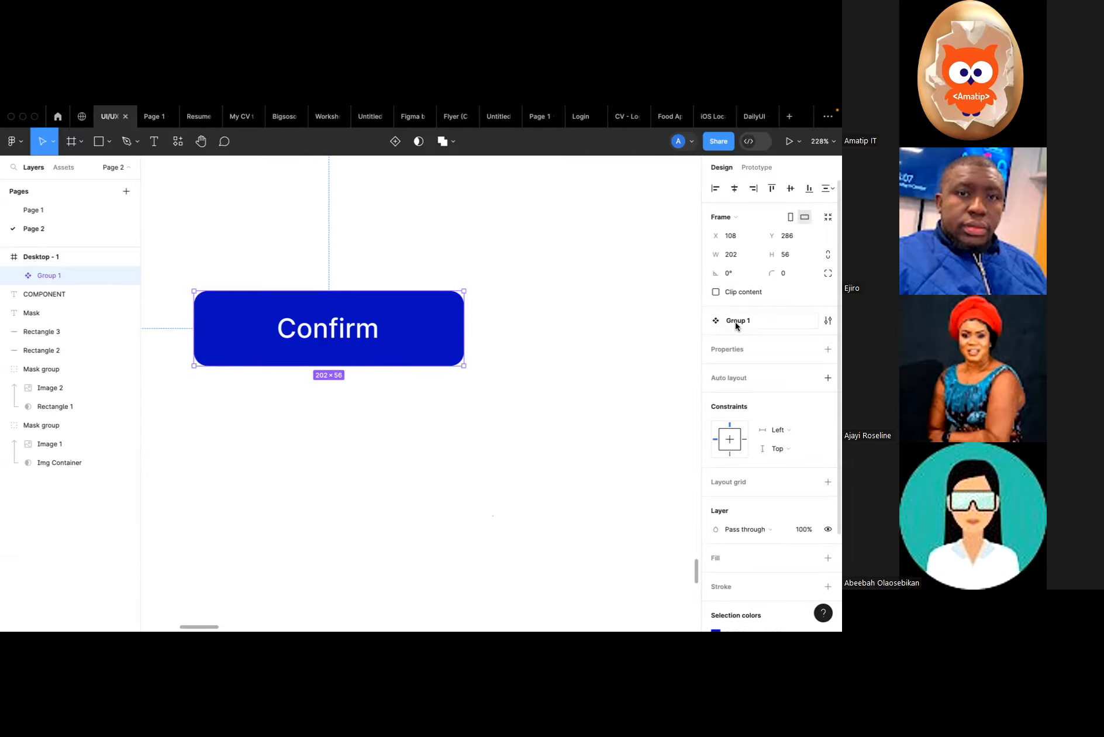
pyautogui.click(755, 322)
pyautogui.press('capslock')
pyautogui.write('P')
pyautogui.press('capslock')
pyautogui.write('rimary/Active')
pyautogui.click(562, 345)
pyautogui.click(462, 351)
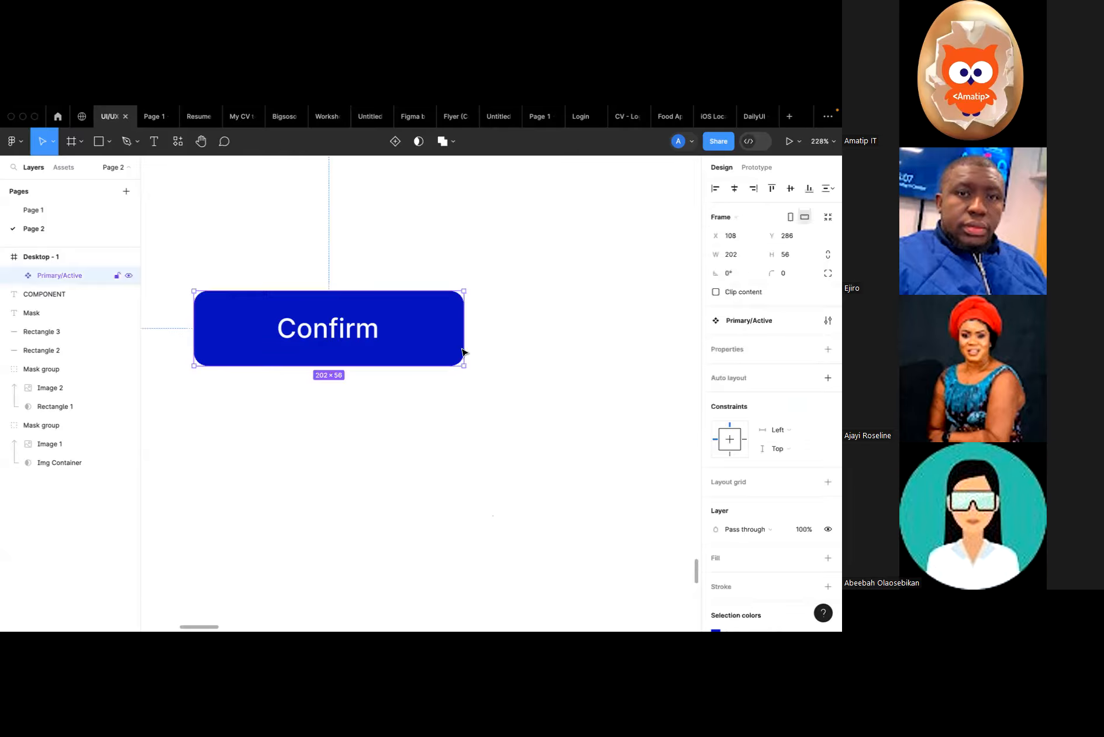
pyautogui.click(517, 419)
pyautogui.scroll(-3, 514, 420)
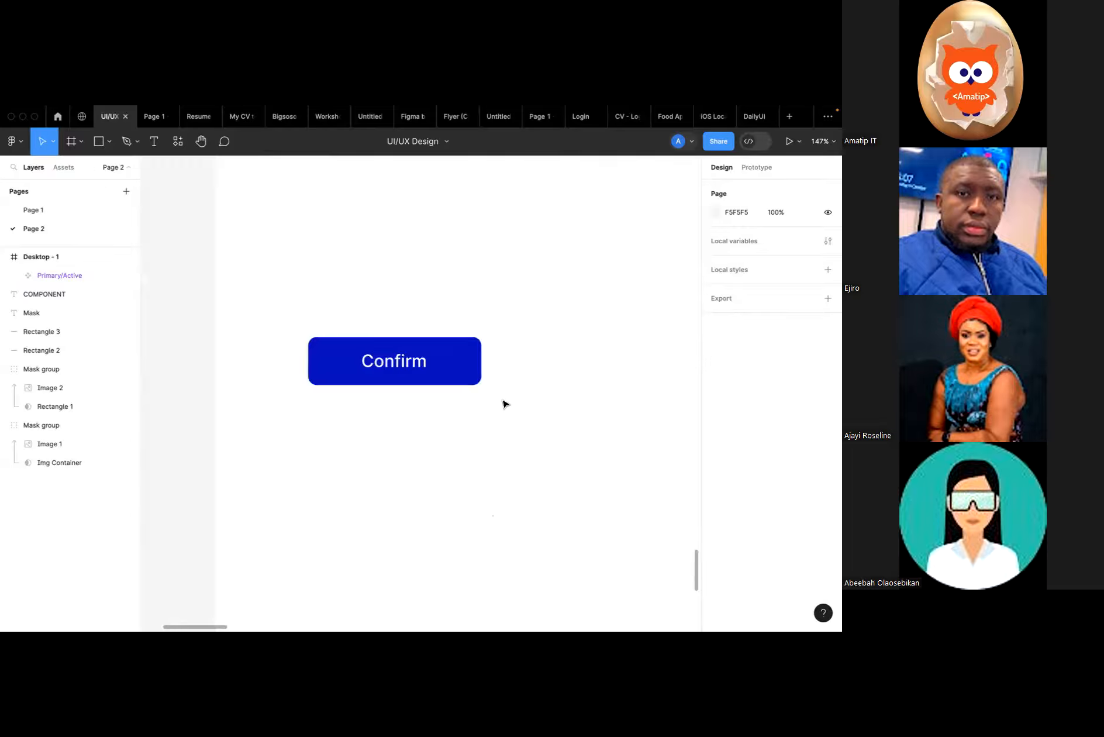
pyautogui.click(455, 375)
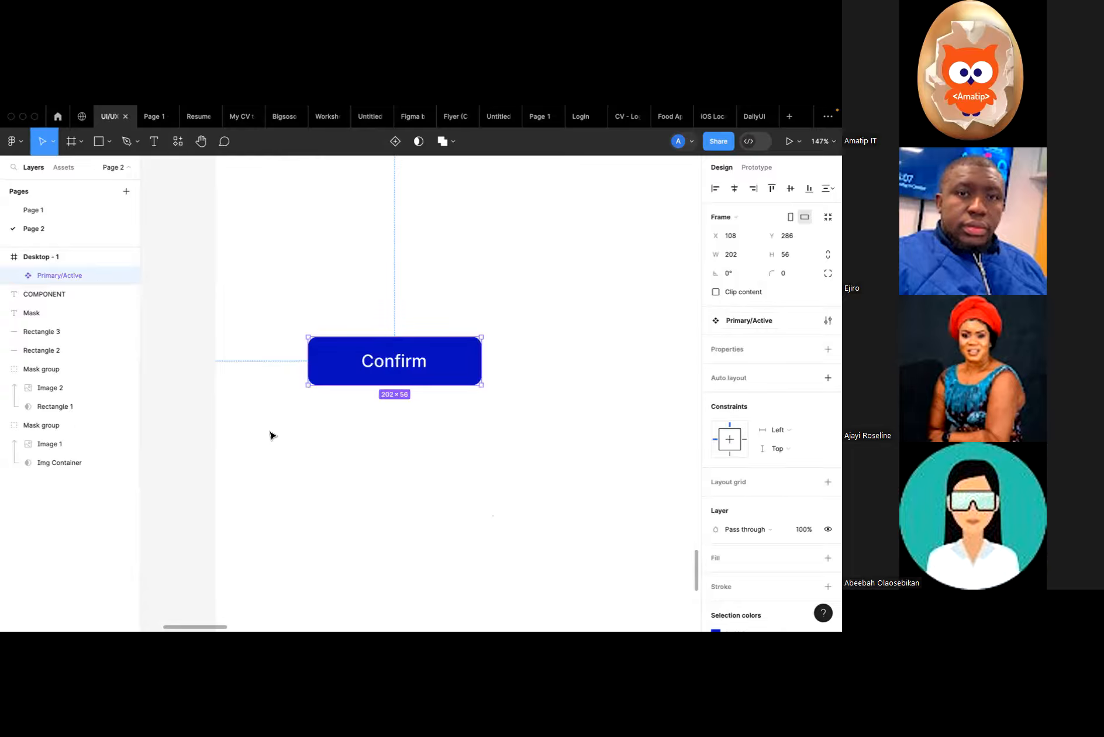
pyautogui.click(336, 455)
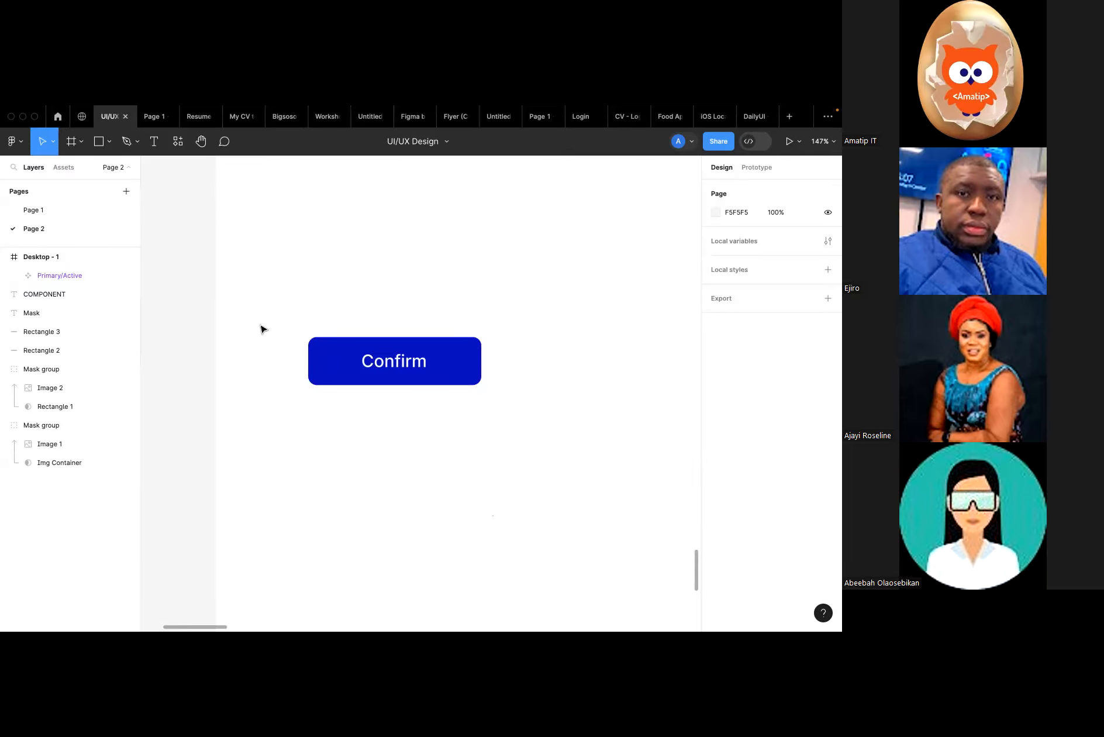
pyautogui.click(344, 375)
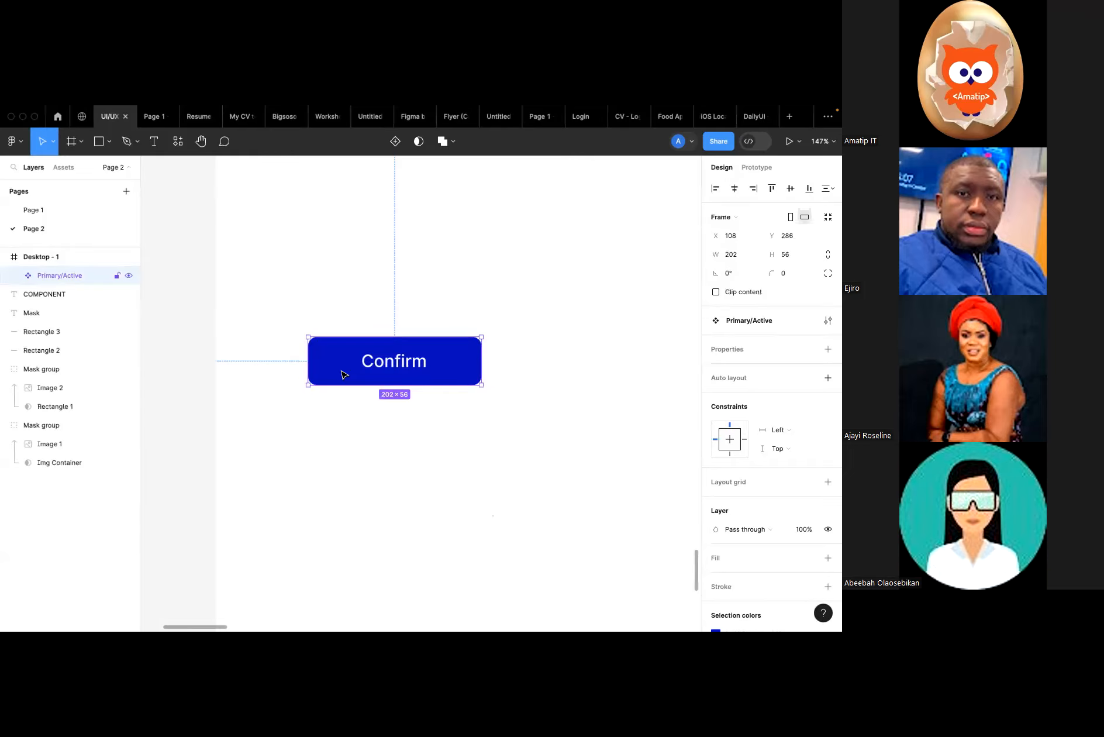
# Add an iPhone 14 & 15 Pro Max frame to the right of the Desktop frame, with their top edges aligned.
pyautogui.scroll(-5, 344, 375)
pyautogui.hscroll(2, 344, 374)
pyautogui.scroll(-1, 344, 375)
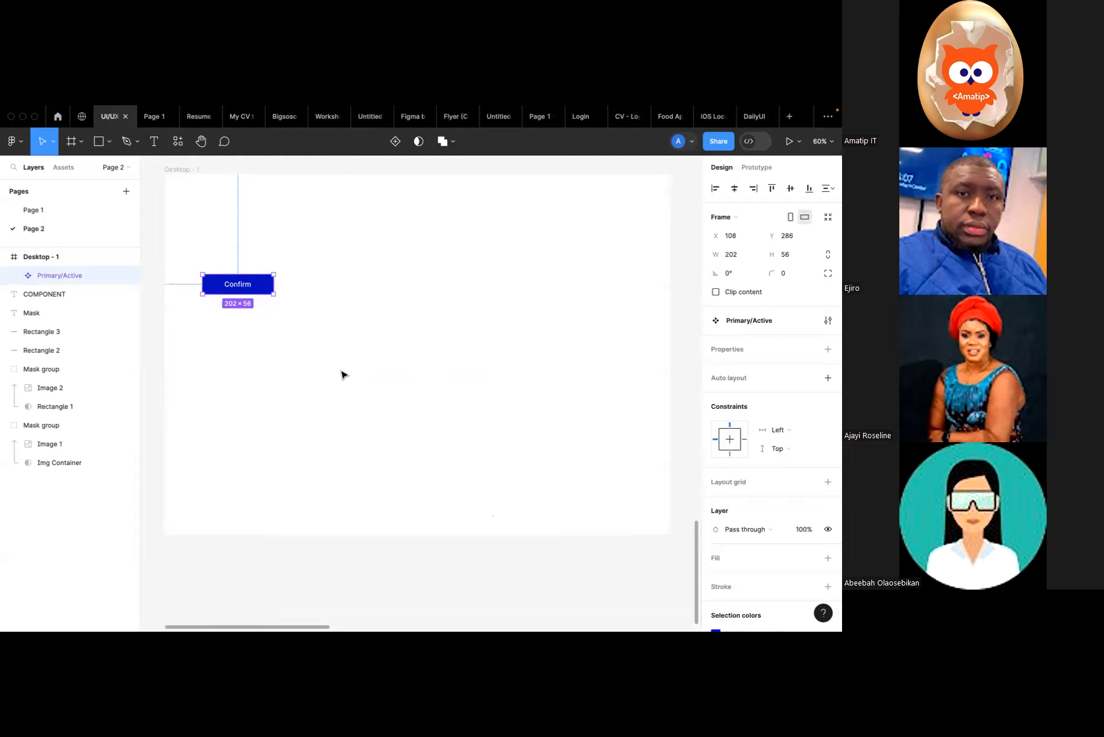
pyautogui.scroll(-2, 211, 272)
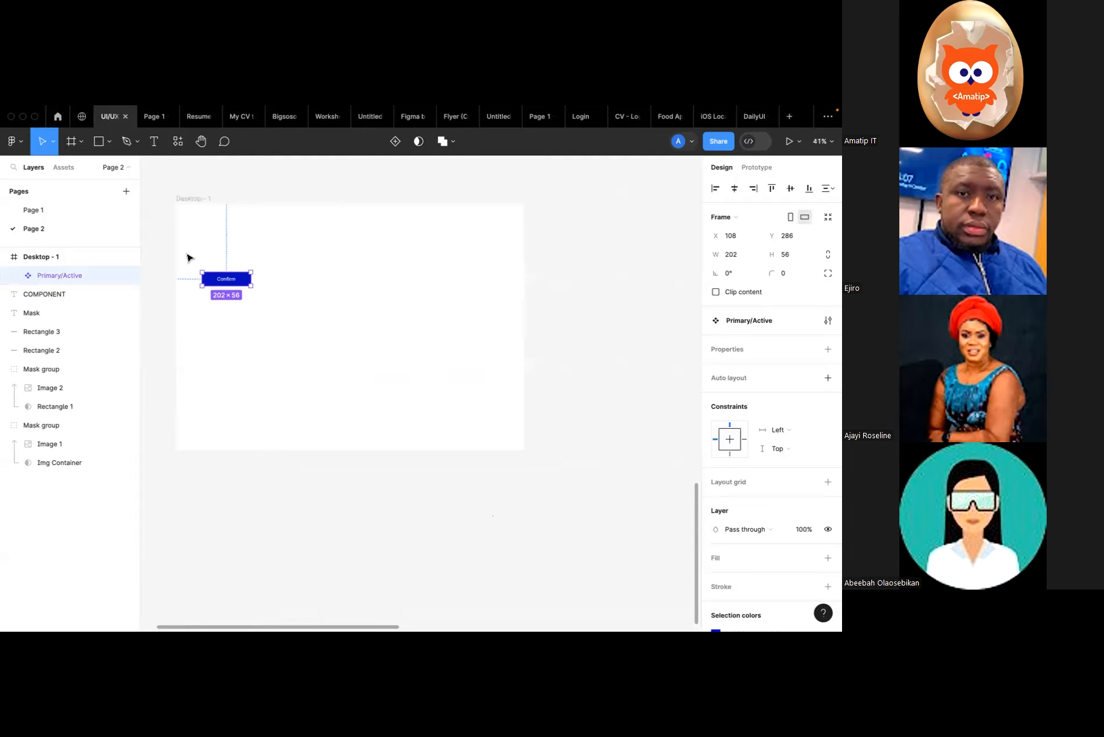
pyautogui.click(80, 148)
pyautogui.click(82, 168)
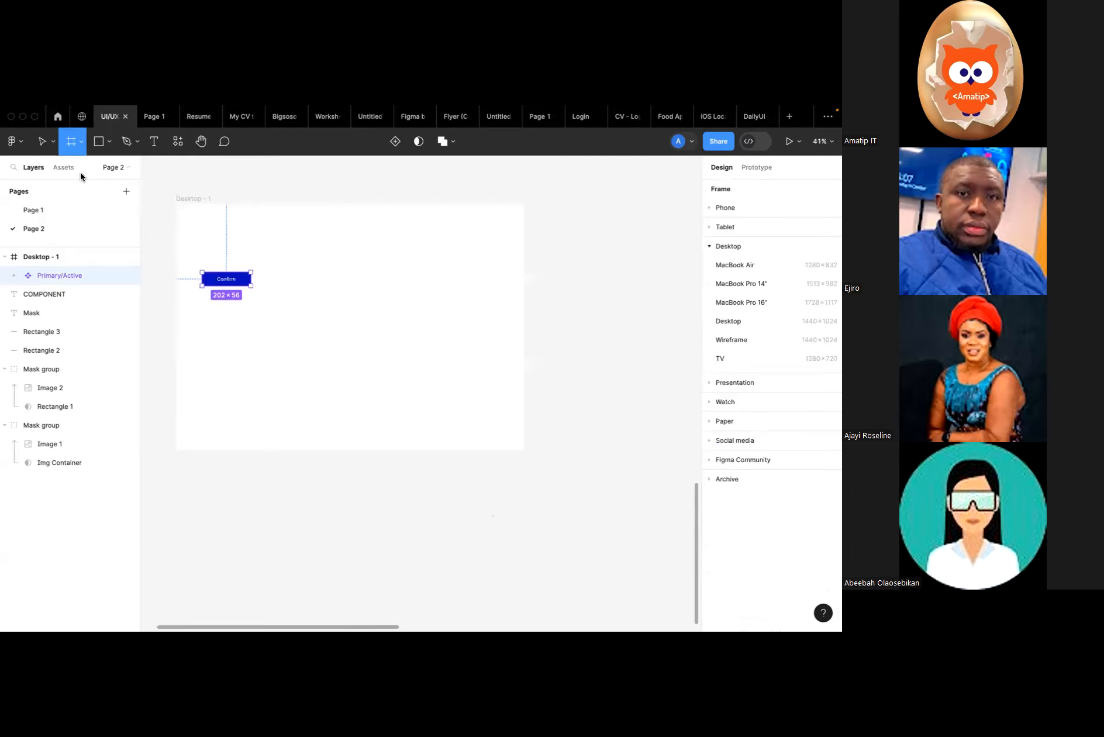
pyautogui.click(725, 210)
pyautogui.click(731, 227)
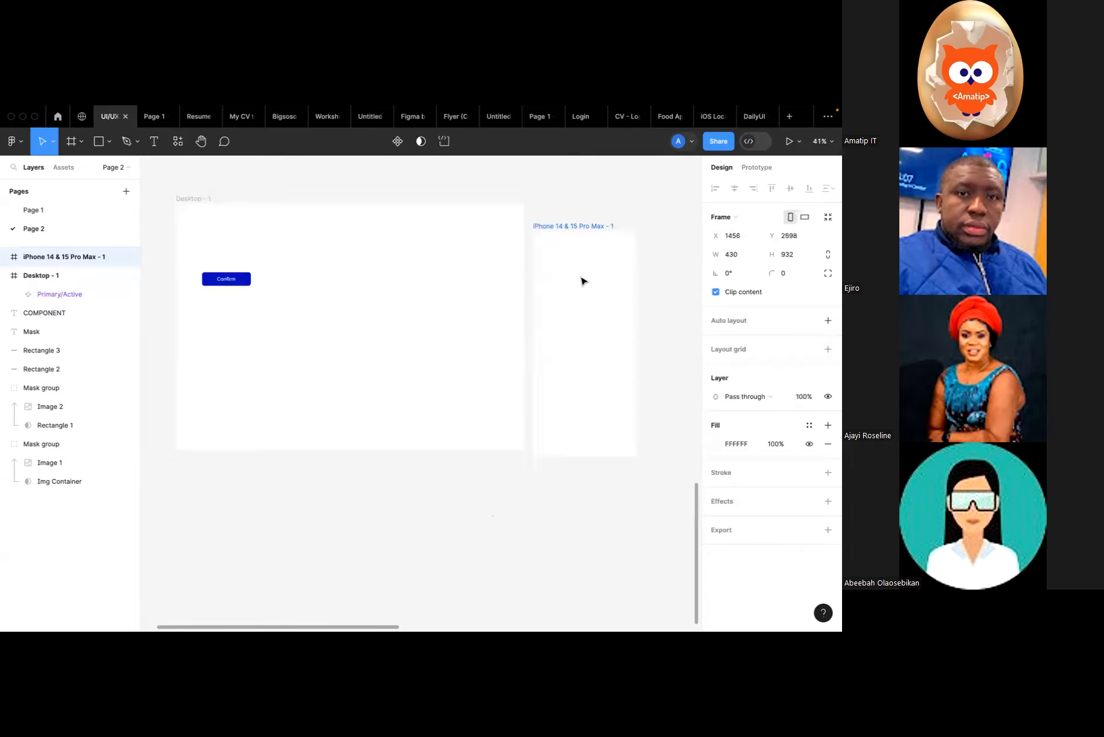
pyautogui.click(288, 335)
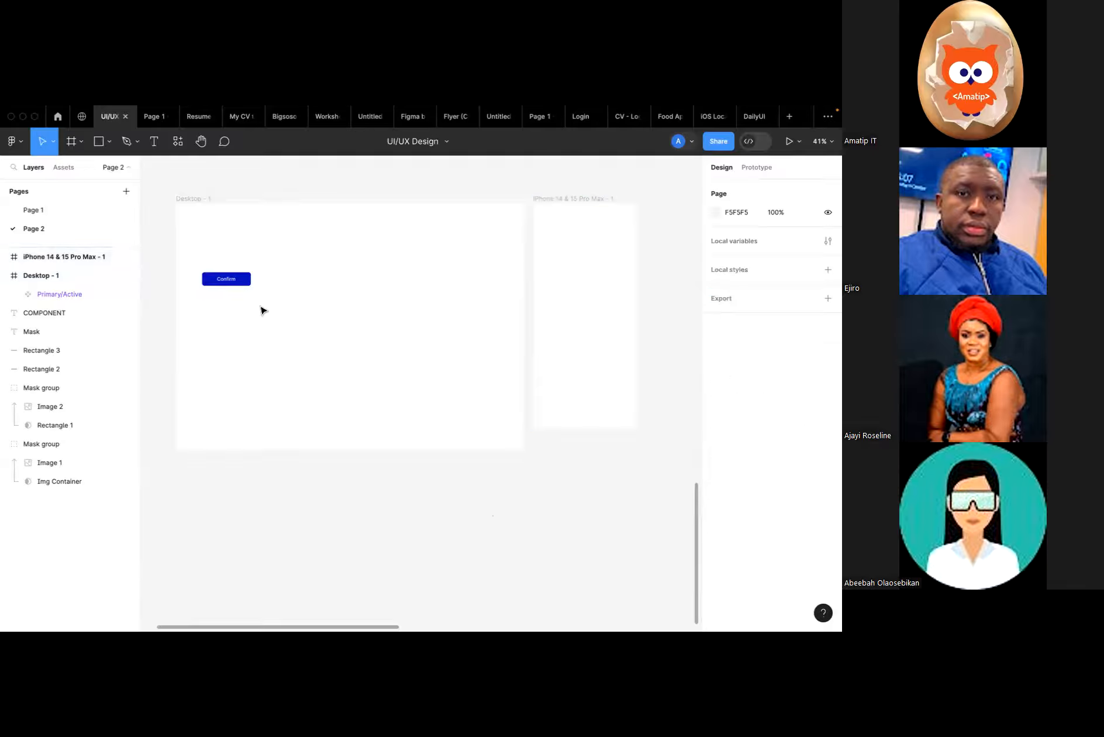
# Place an instance of the local Primary/Active component near the middle of the iPhone frame, at about X 120, Y 484.
pyautogui.scroll(3, 260, 307)
pyautogui.scroll(-5, 260, 308)
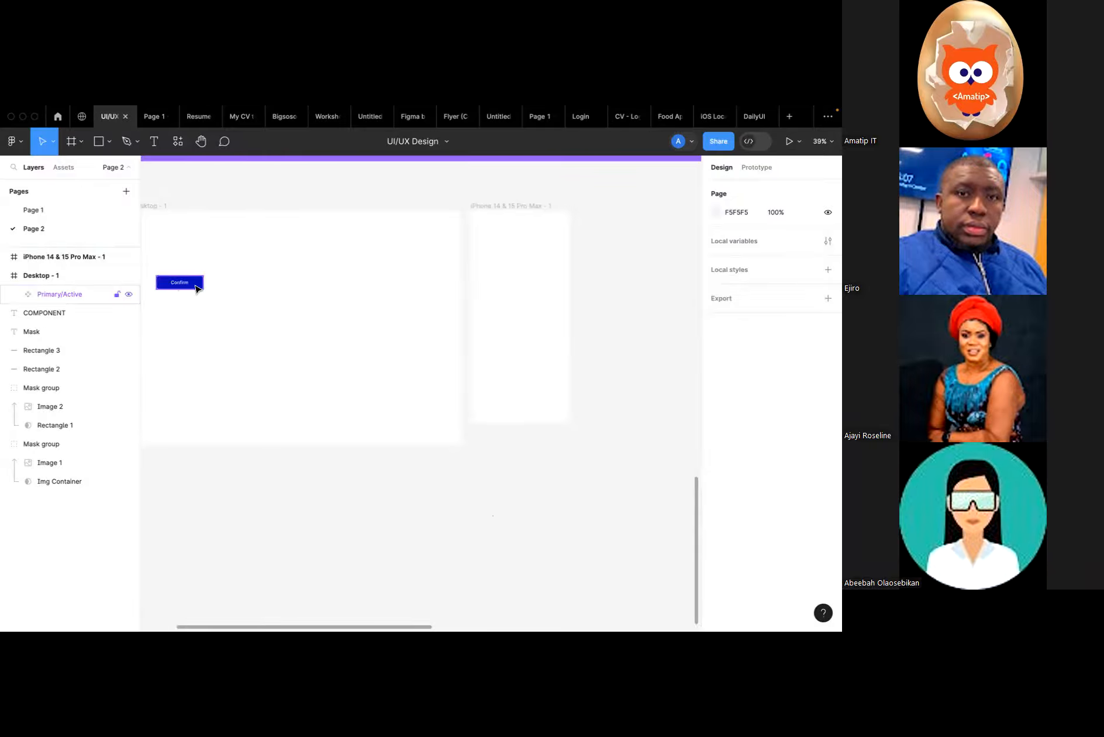
pyautogui.click(528, 282)
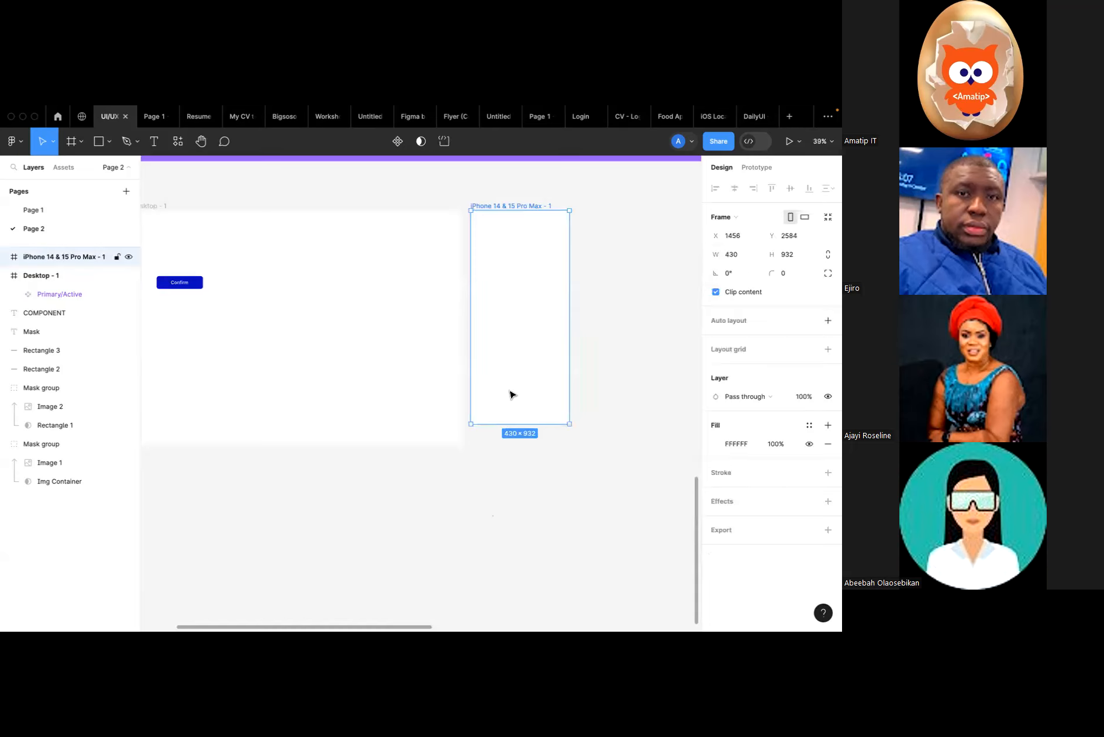
pyautogui.click(59, 172)
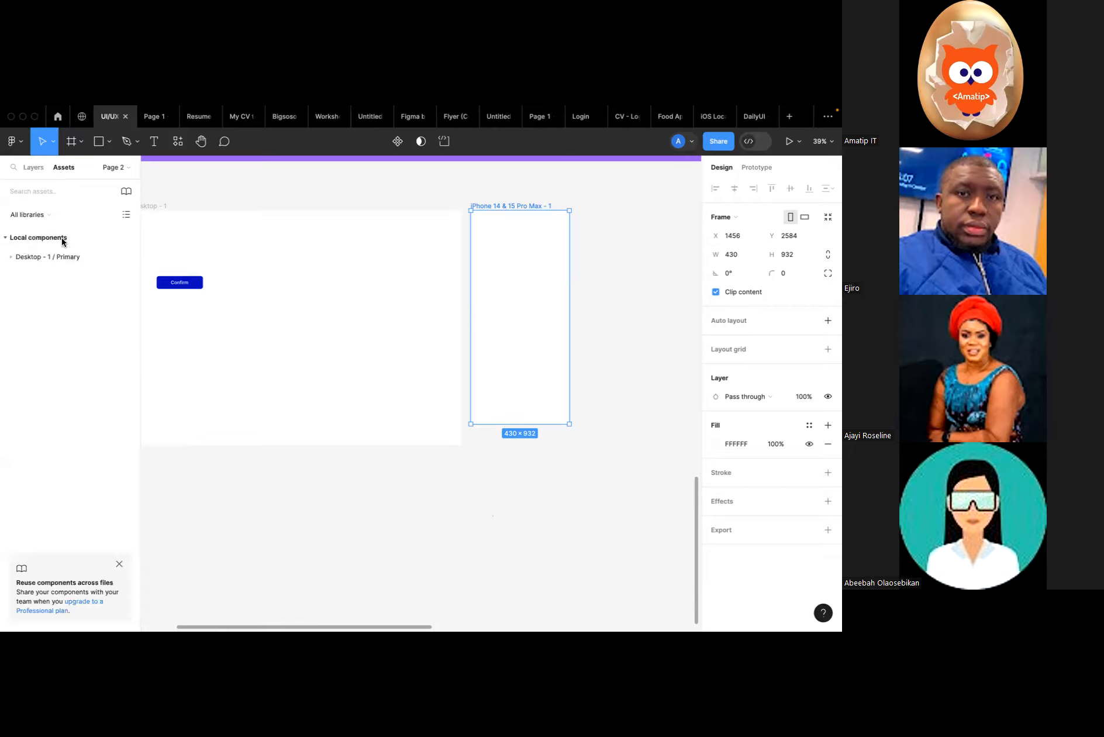
pyautogui.click(49, 219)
pyautogui.click(49, 220)
pyautogui.click(53, 258)
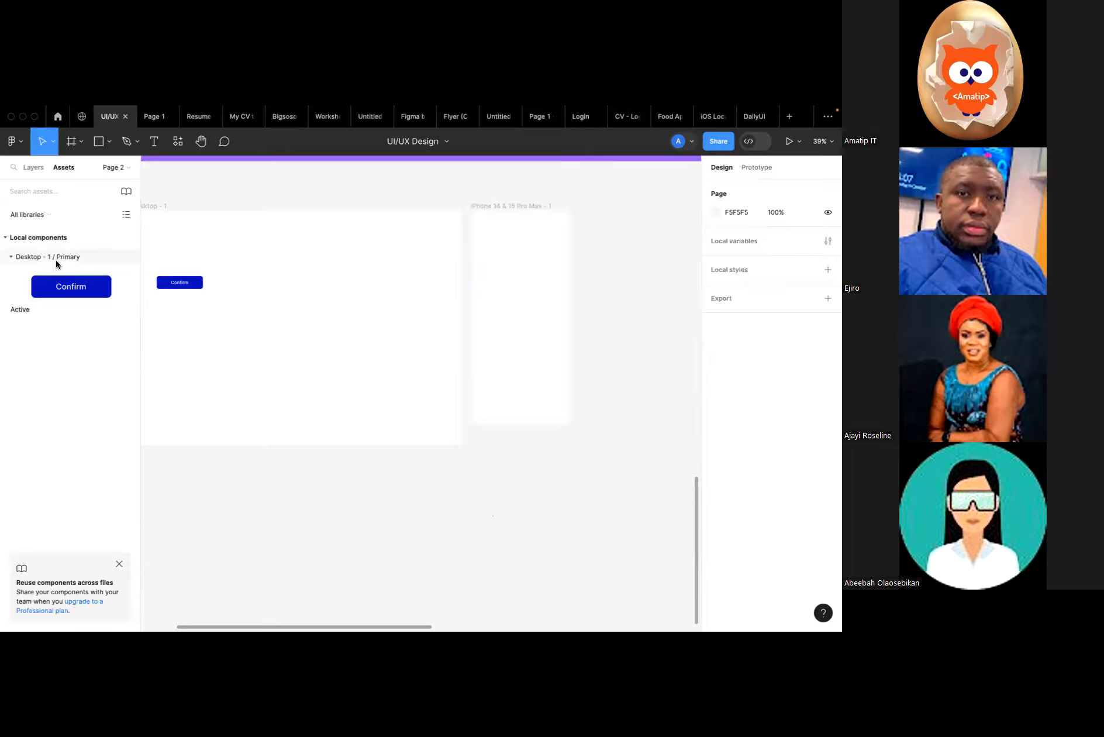
pyautogui.moveTo(67, 289); pyautogui.dragTo(523, 333)
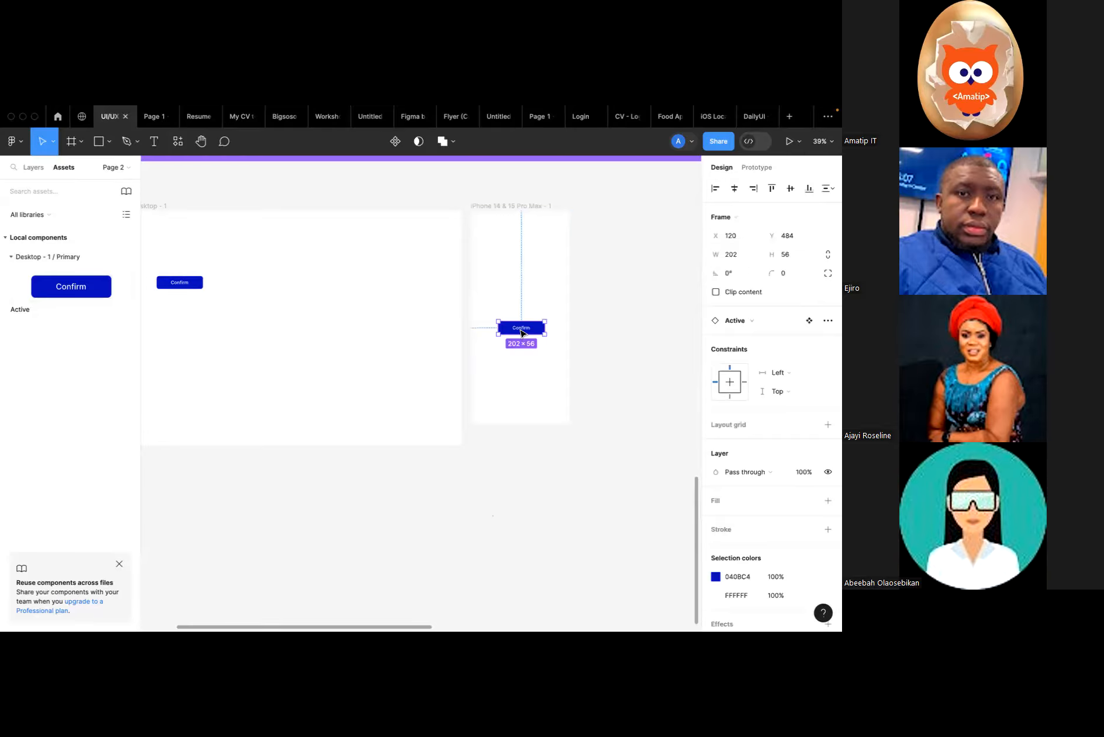
pyautogui.scroll(3, 513, 357)
pyautogui.click(530, 281)
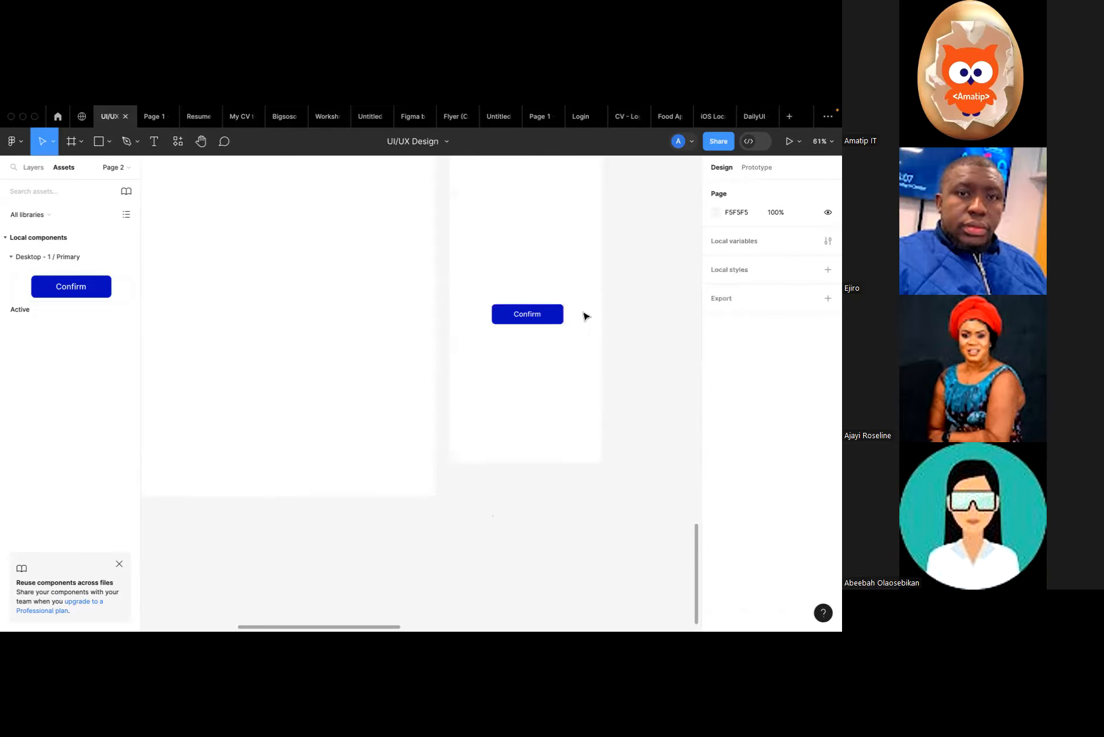
# Place a second instance of the Confirm button component near the iPhone frame's lower edge, at about X 185, Y 799.
pyautogui.scroll(-1, 472, 311)
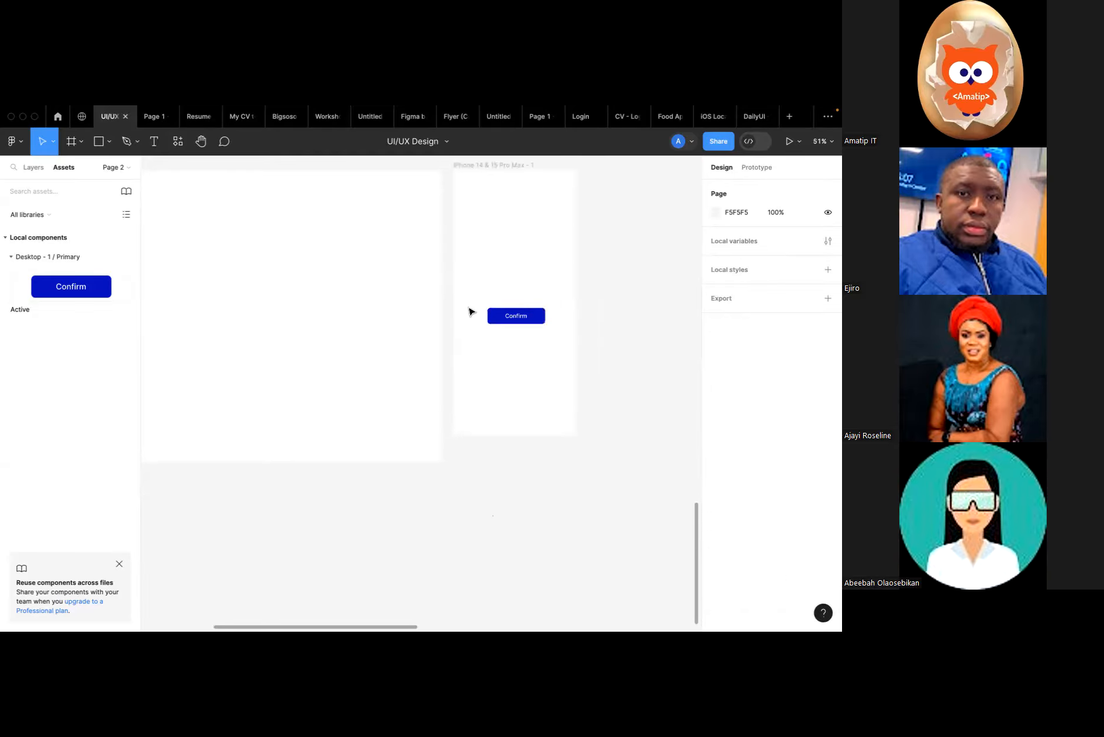
pyautogui.scroll(-2, 471, 312)
pyautogui.click(492, 208)
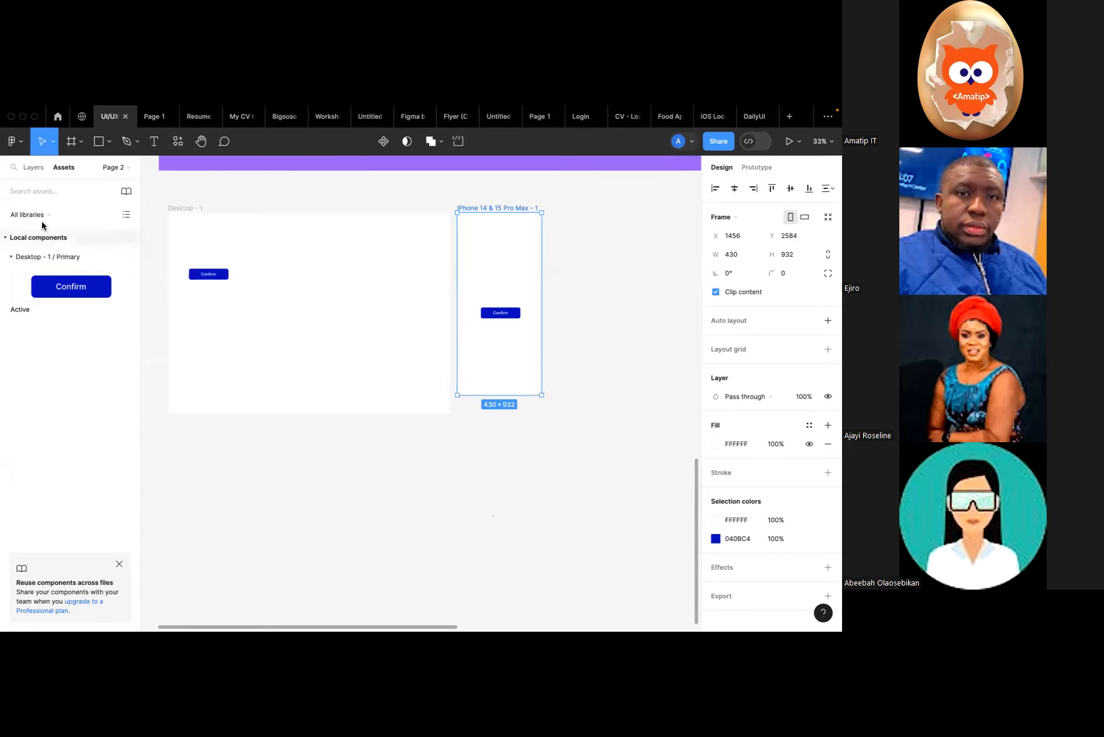
pyautogui.moveTo(61, 289); pyautogui.dragTo(491, 365)
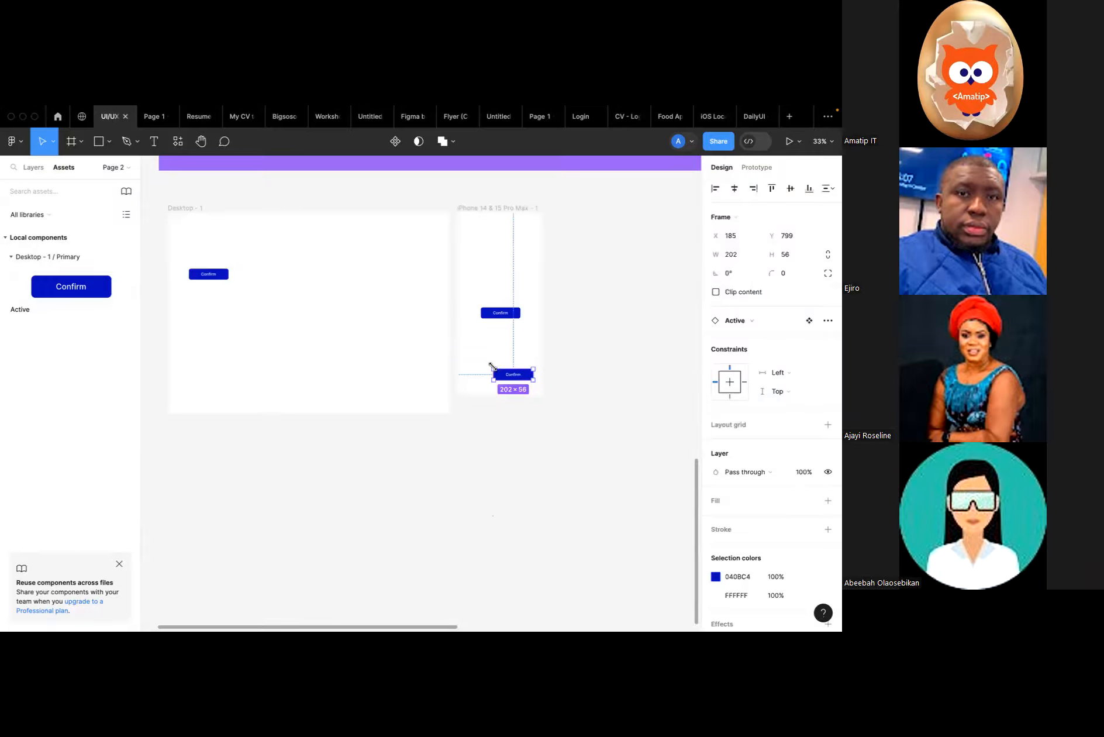
# Place two more Confirm component instances in the iPhone frame's upper half, at about X 226, Y 281 and X 168, Y 179.
pyautogui.moveTo(85, 294); pyautogui.dragTo(517, 270)
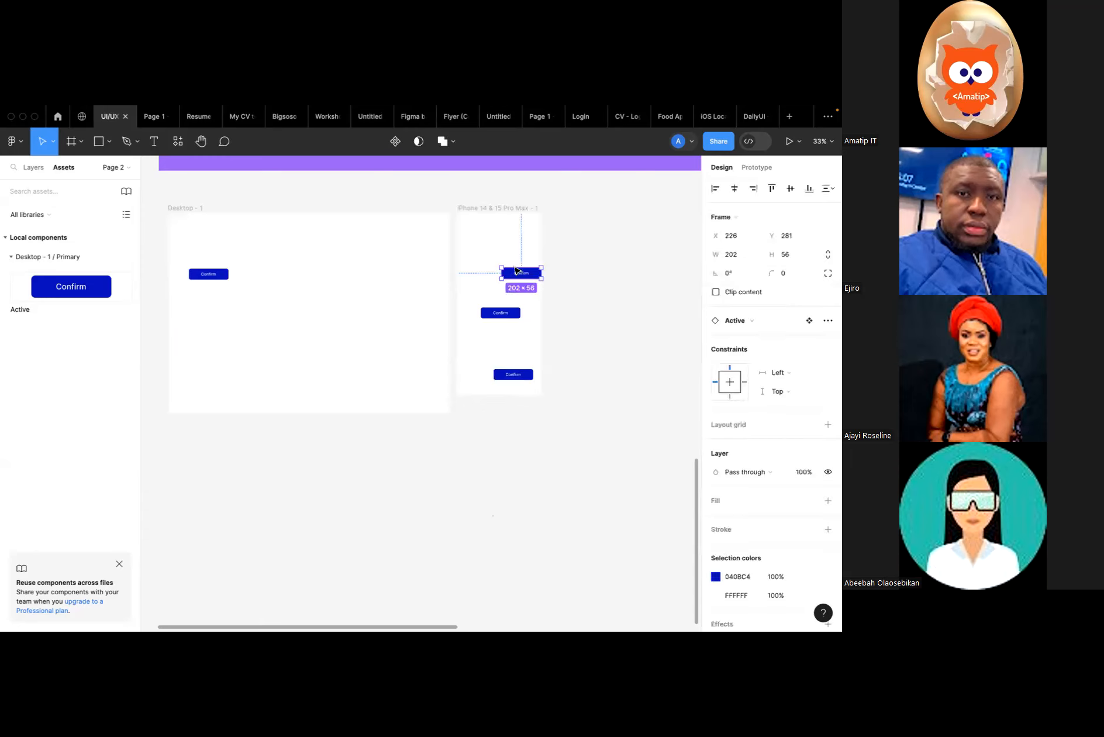
pyautogui.moveTo(87, 288); pyautogui.dragTo(520, 255)
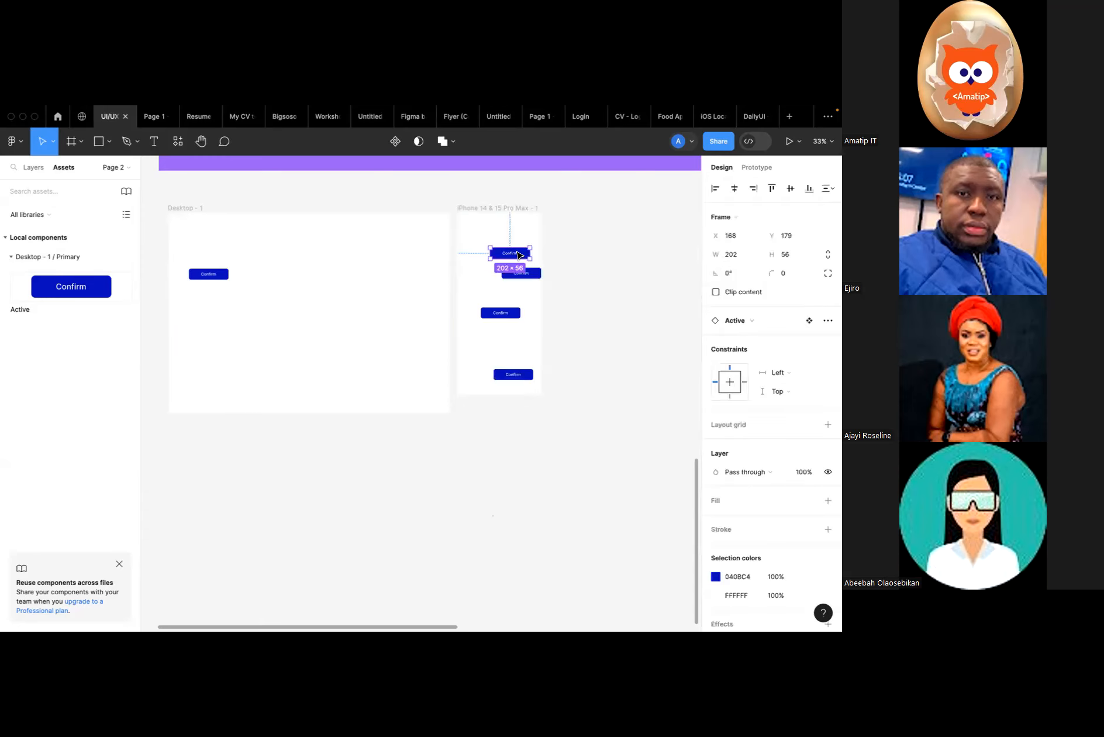
pyautogui.click(603, 342)
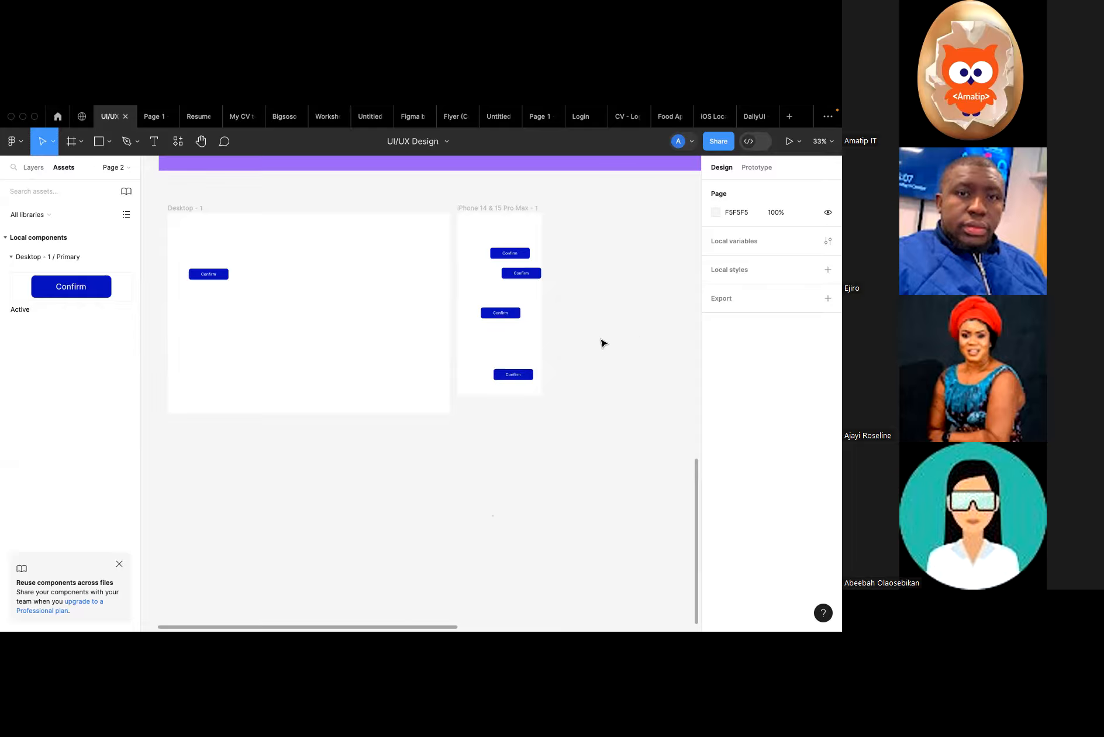
# Duplicate the Confirm main component in the Desktop frame and place the copy directly below it at X 108, Y 411.
pyautogui.scroll(3, 234, 305)
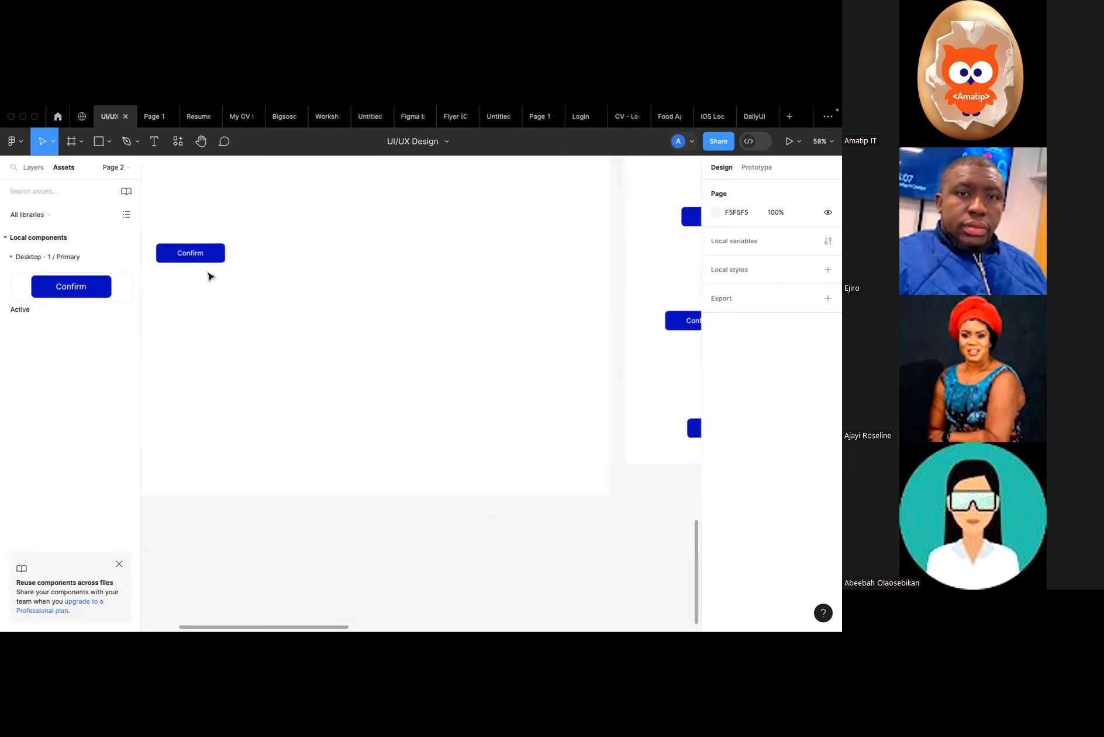
pyautogui.scroll(3, 210, 276)
pyautogui.scroll(-3, 210, 276)
pyautogui.hscroll(-3, 210, 272)
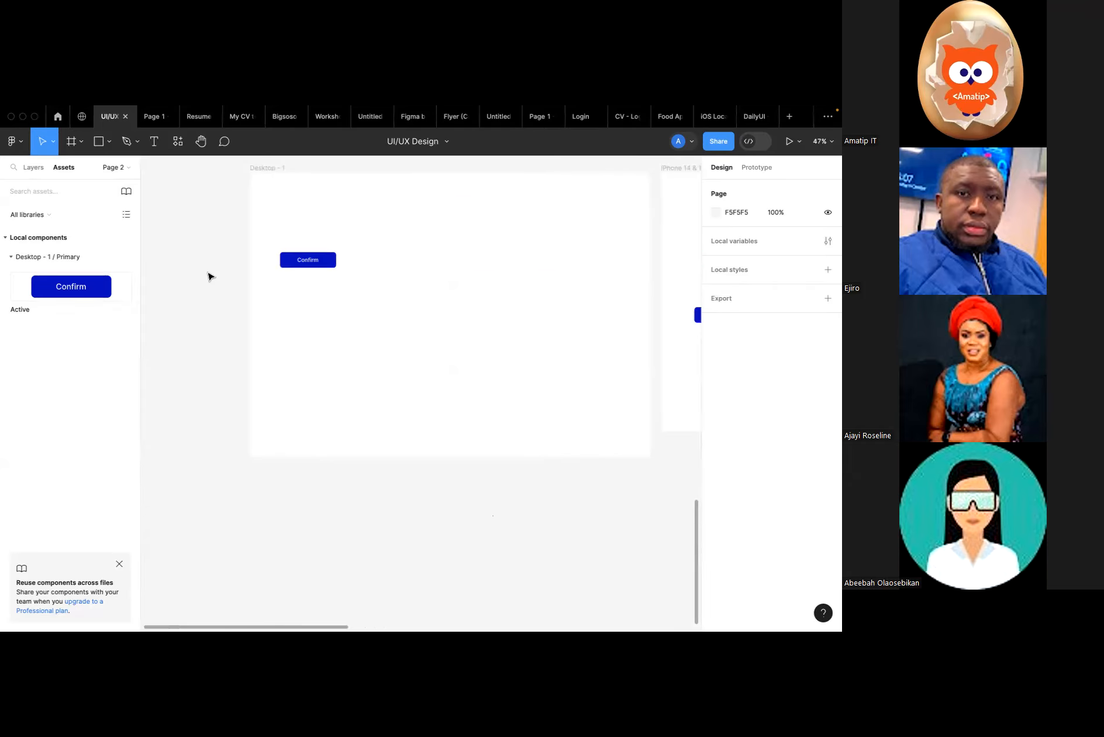
pyautogui.scroll(5, 316, 265)
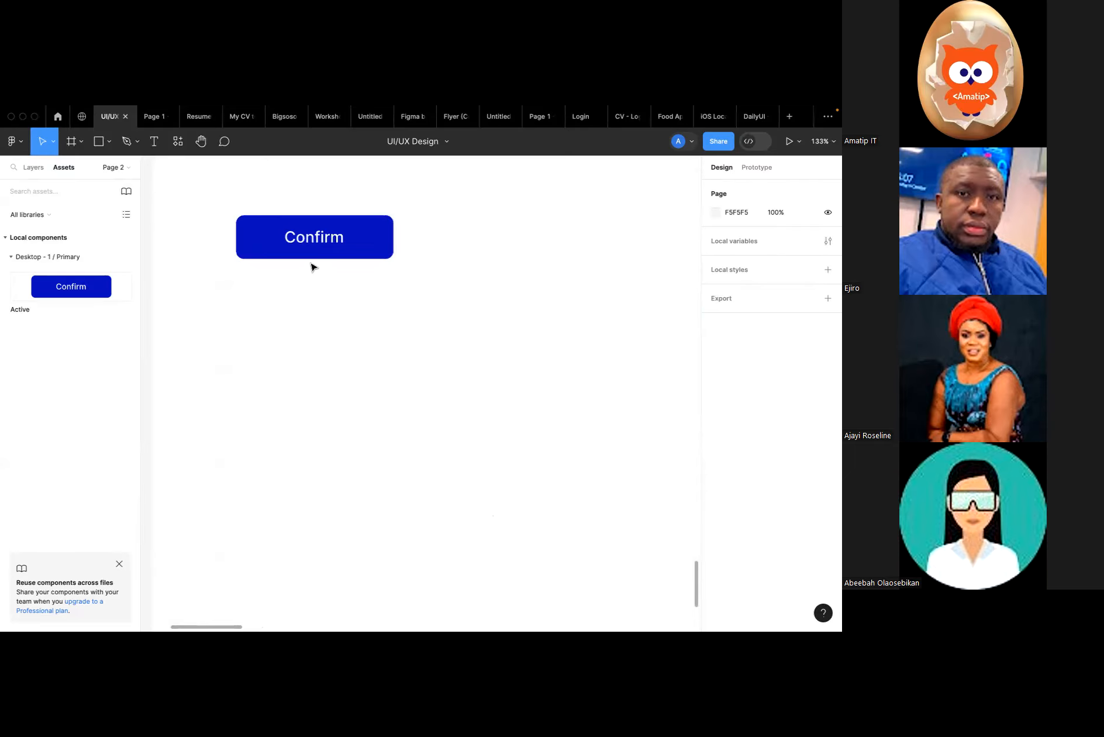
pyautogui.click(329, 247)
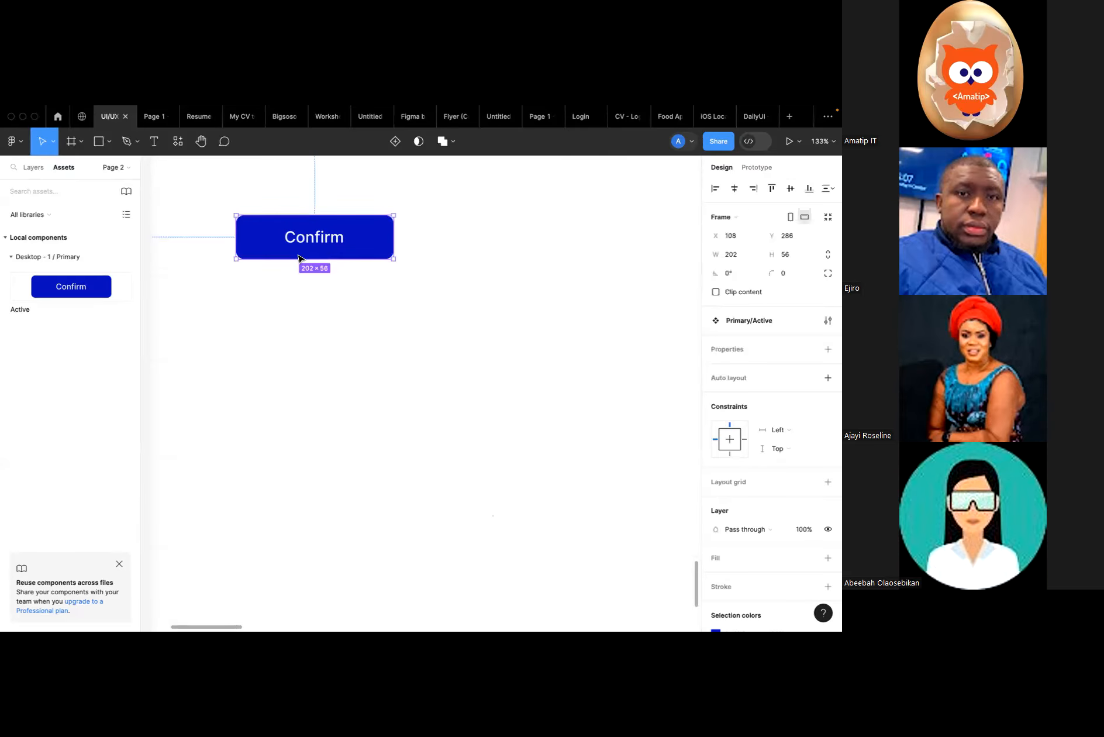
pyautogui.hscroll(1, 301, 259)
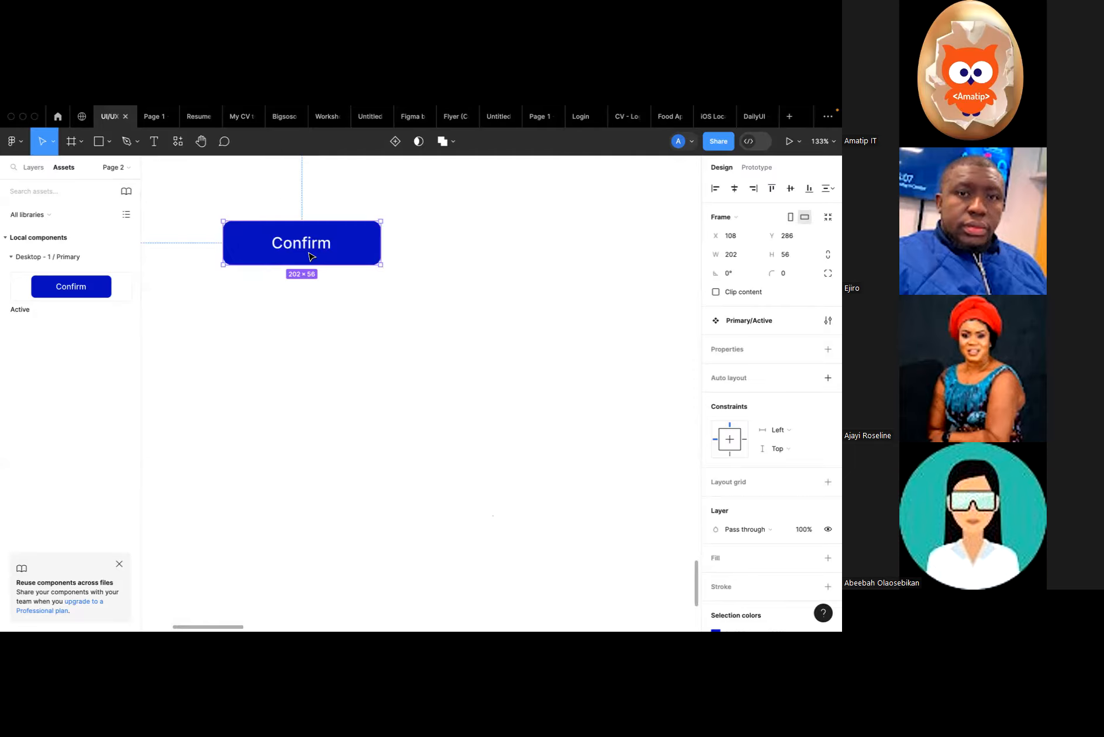
pyautogui.press('super+d')
pyautogui.moveTo(310, 256); pyautogui.dragTo(314, 353)
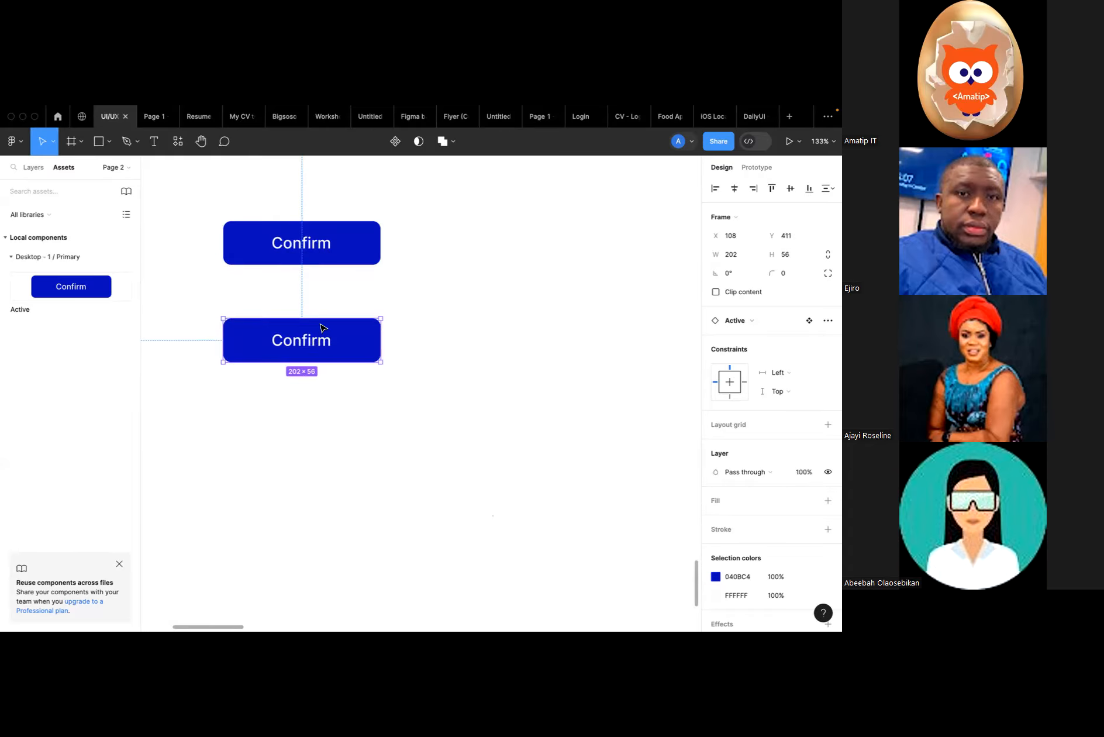
# Change the label of the lower button instance to "Delete".
pyautogui.doubleClick(313, 344)
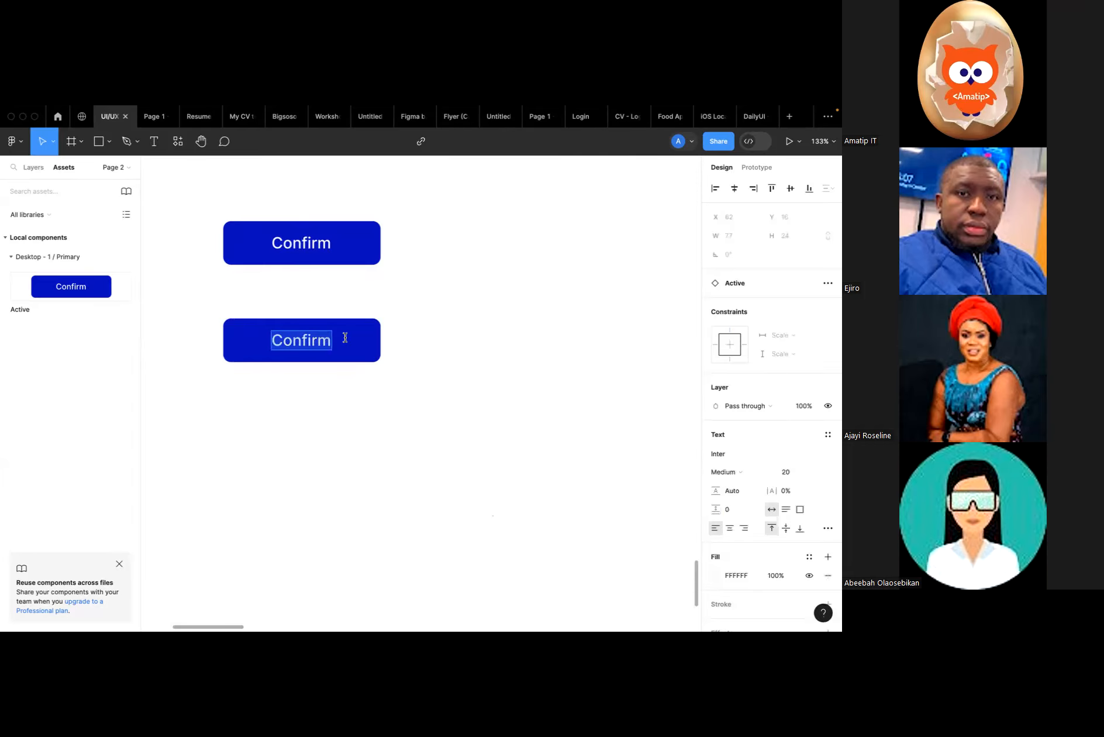
pyautogui.write('Delete')
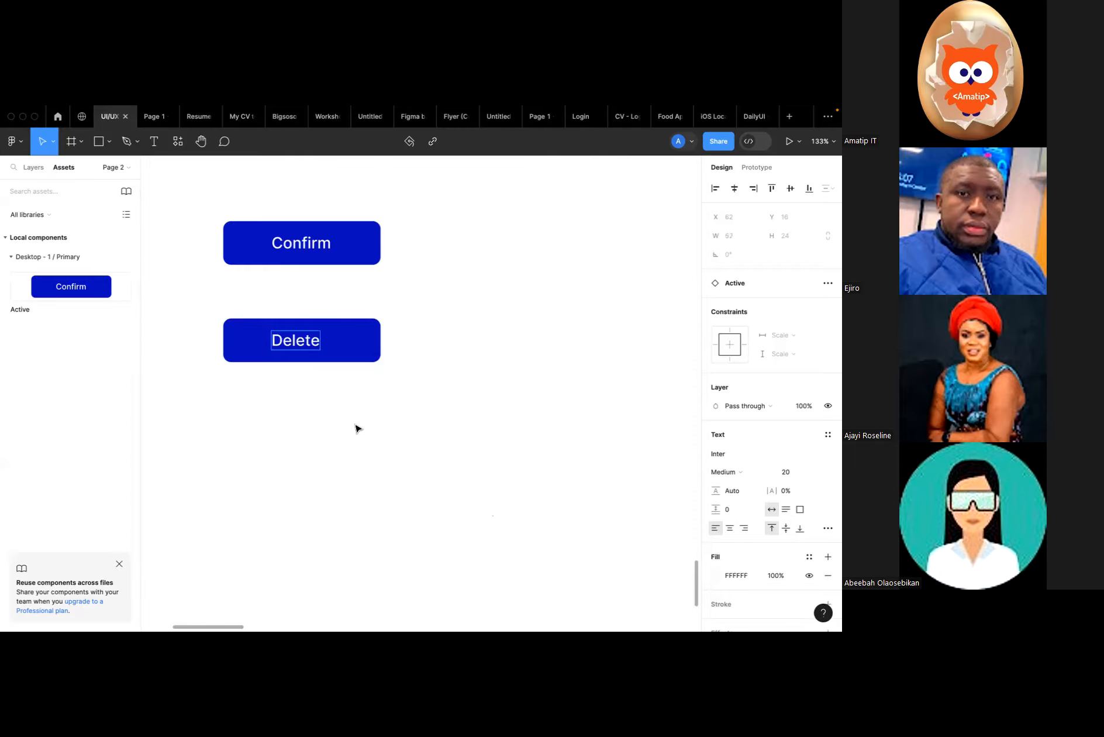
pyautogui.press('Escape')
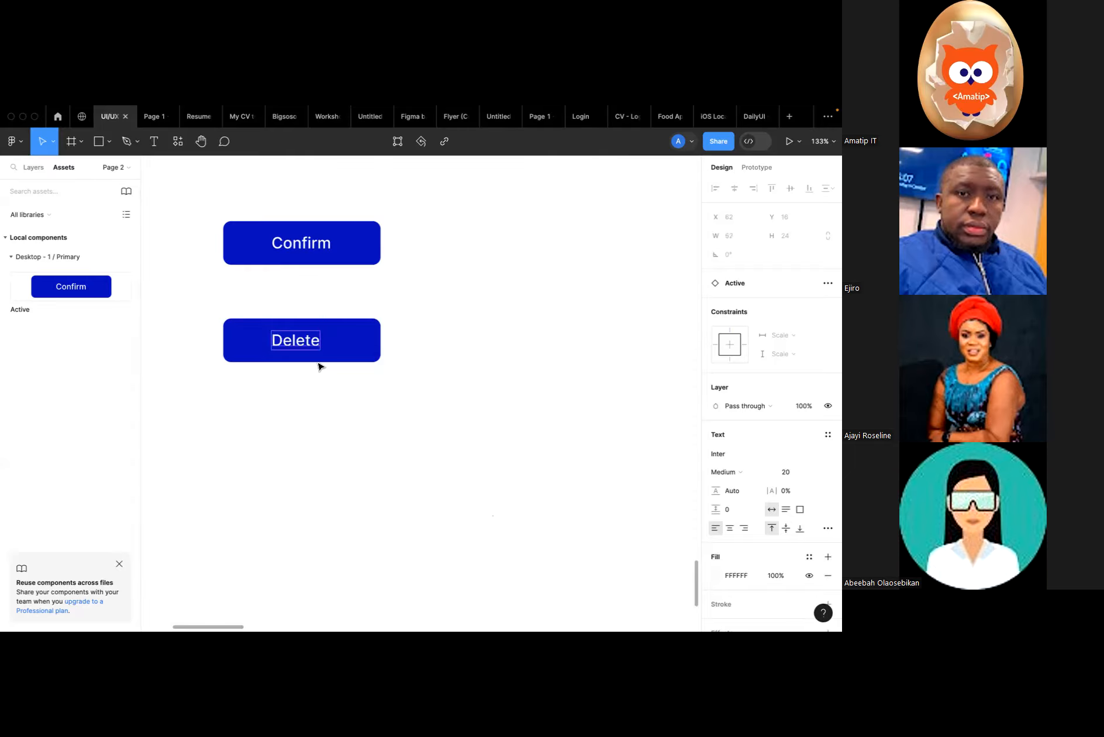
# Change the Primary/Active main component's label to "Confirmed" and undo a trial move of that label.
pyautogui.doubleClick(315, 249)
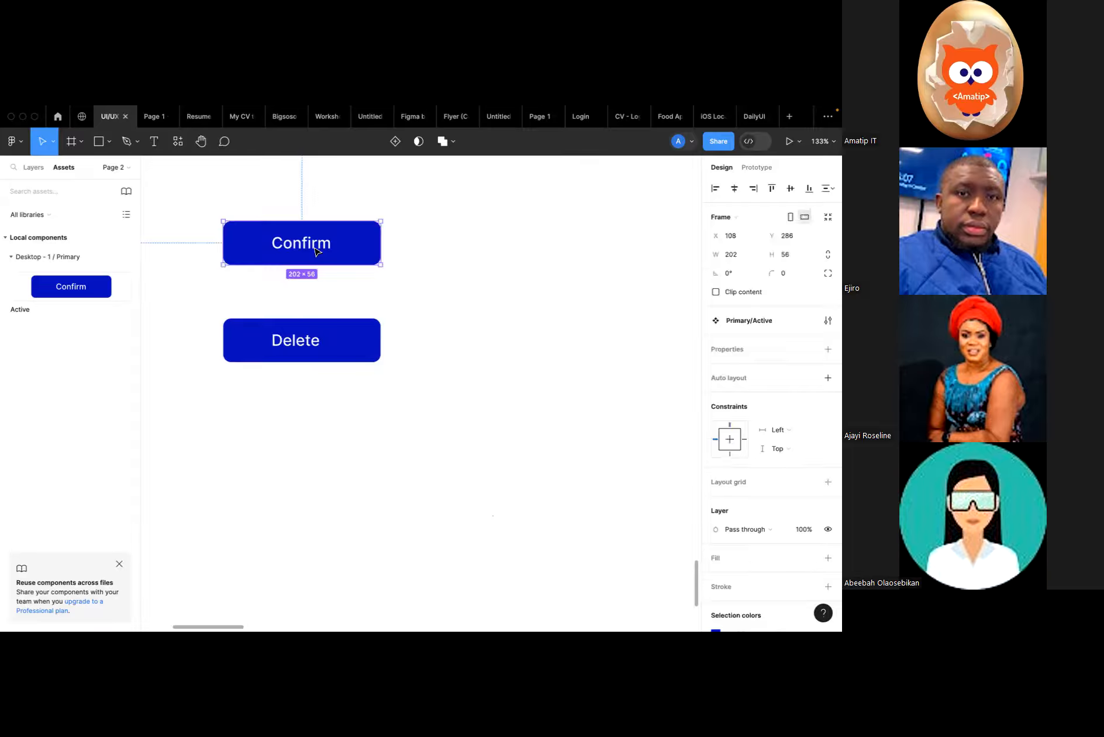
pyautogui.doubleClick(325, 247)
pyautogui.click(330, 245)
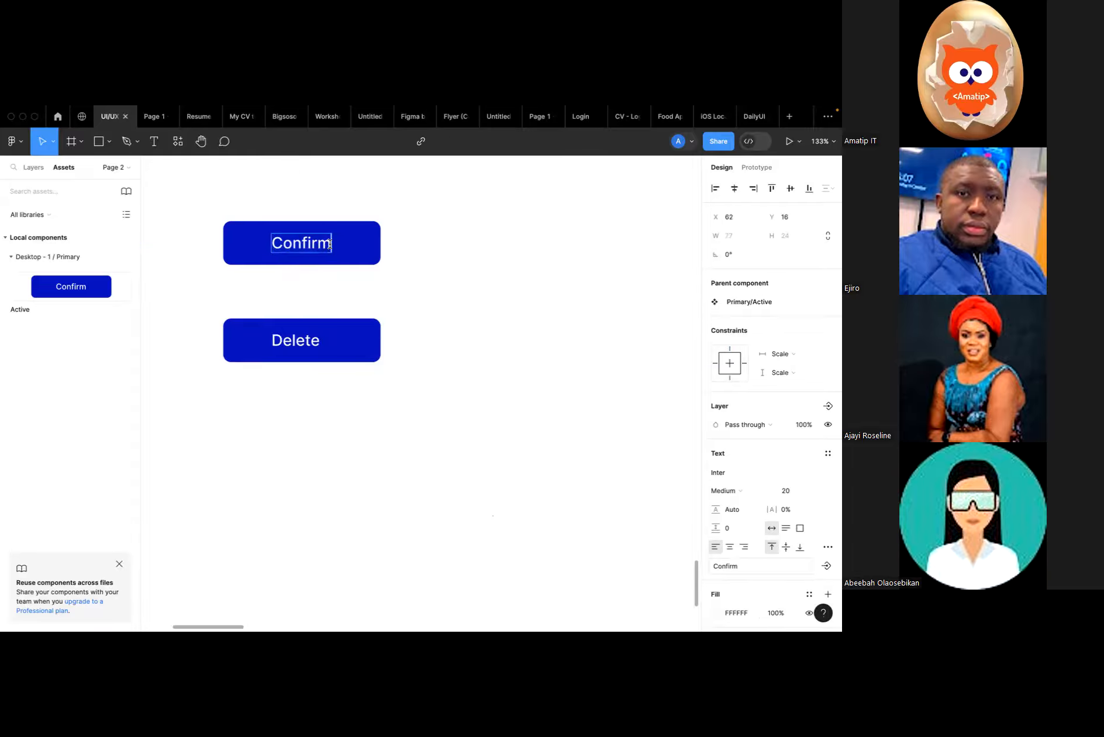
pyautogui.write('ed')
pyautogui.press('Escape')
pyautogui.moveTo(319, 249); pyautogui.dragTo(309, 249)
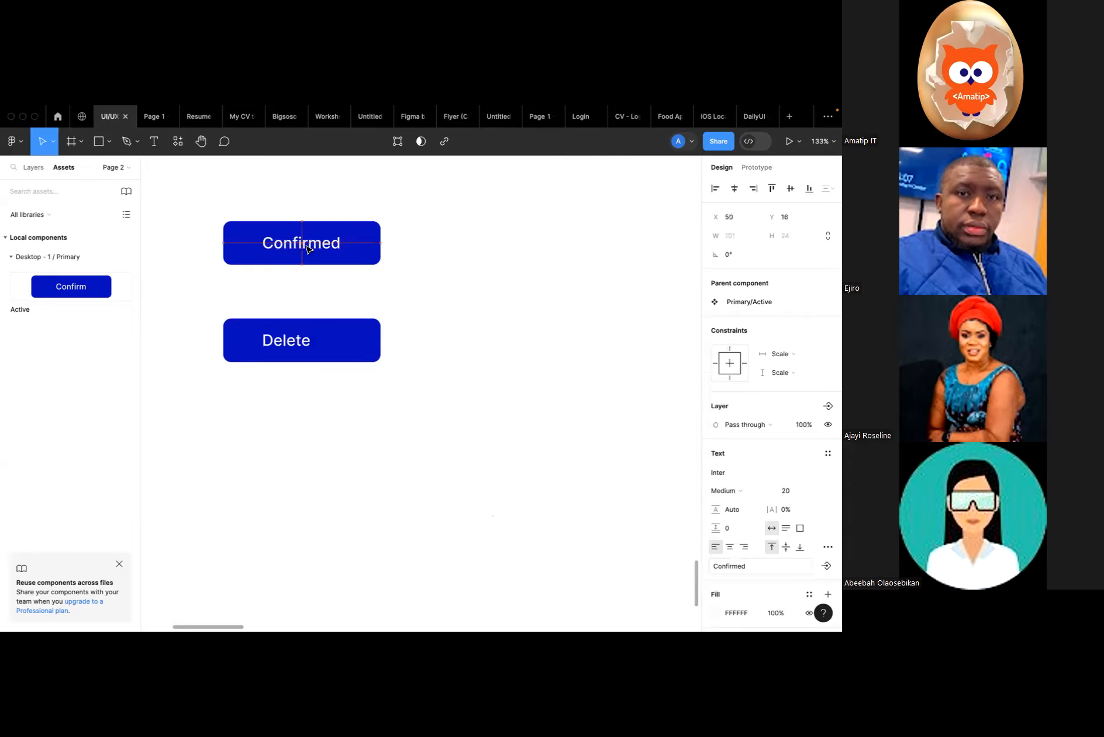
pyautogui.hotkey('ctrl', 'z')
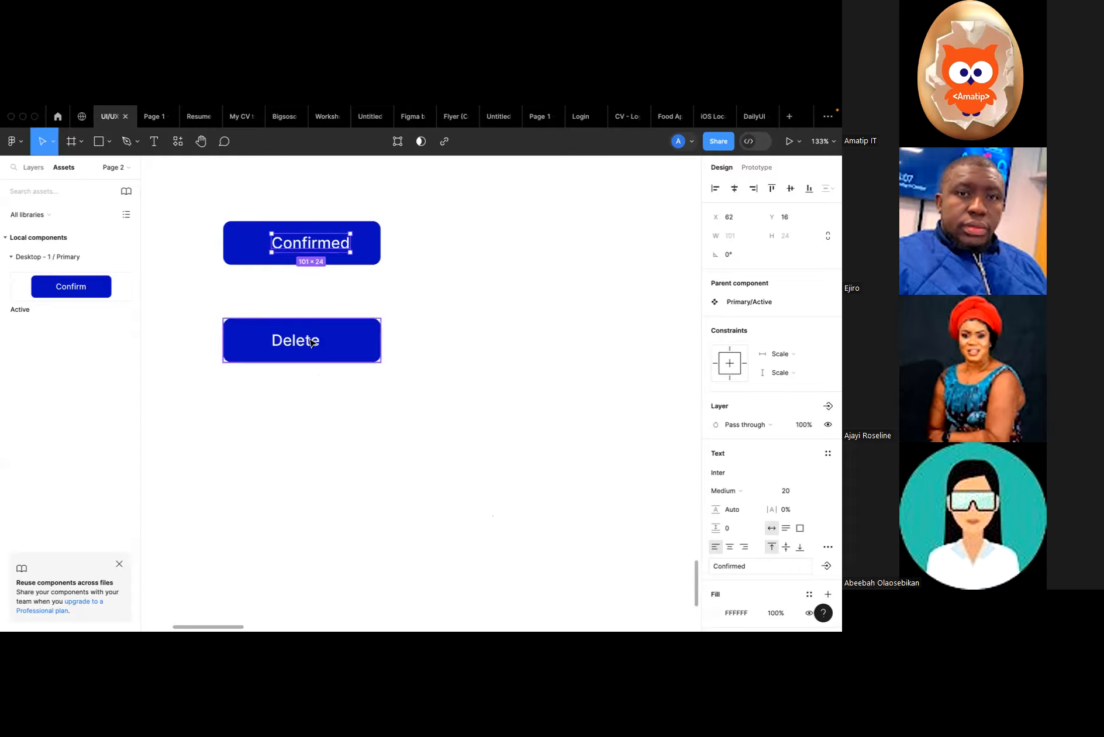
# Try to shift the Delete label to the right within its button instance.
pyautogui.click(377, 347)
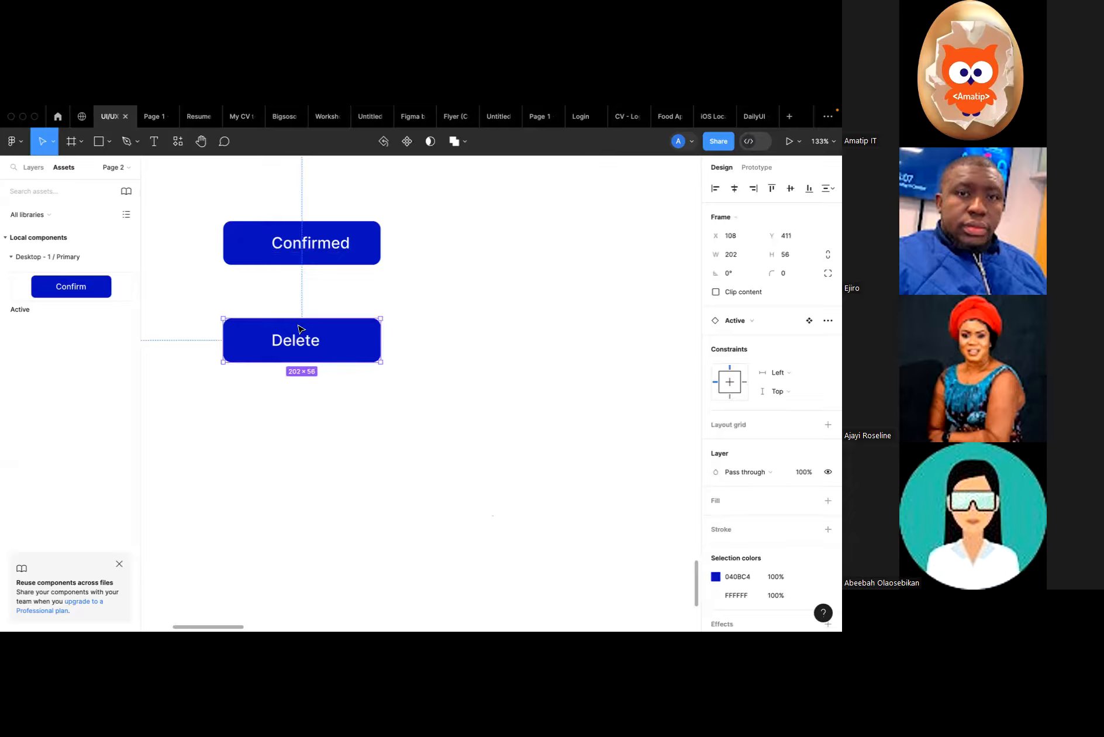
pyautogui.scroll(-1, 298, 329)
pyautogui.doubleClick(302, 344)
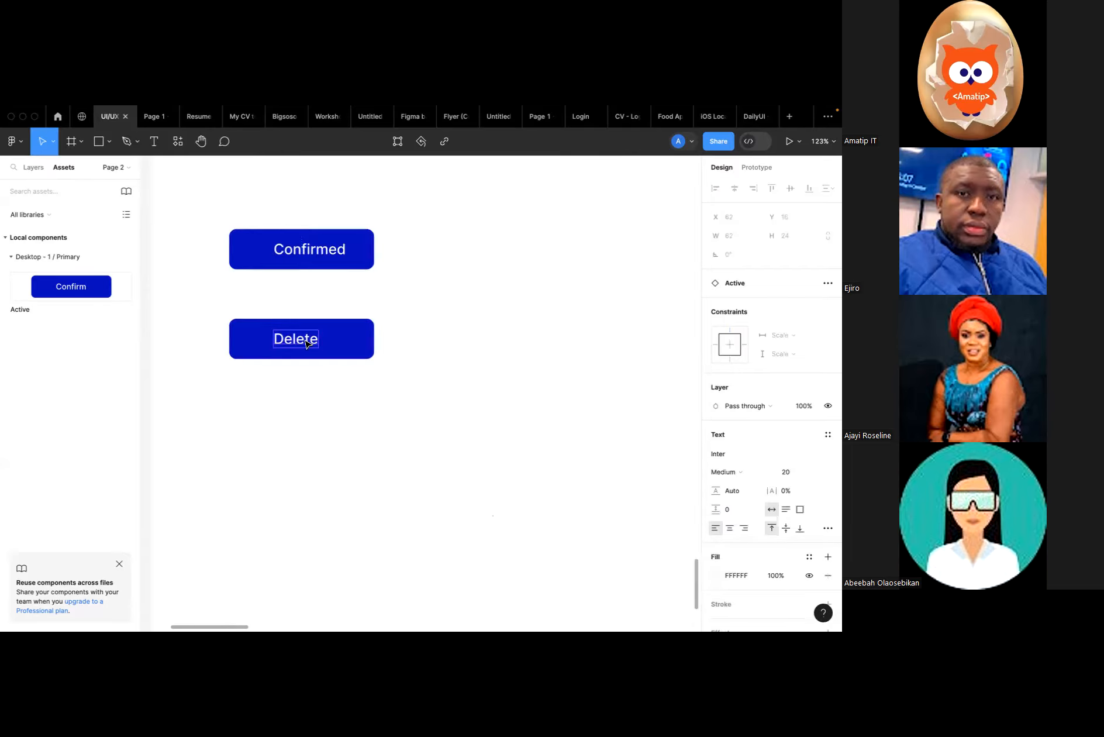
pyautogui.moveTo(311, 344); pyautogui.dragTo(319, 345)
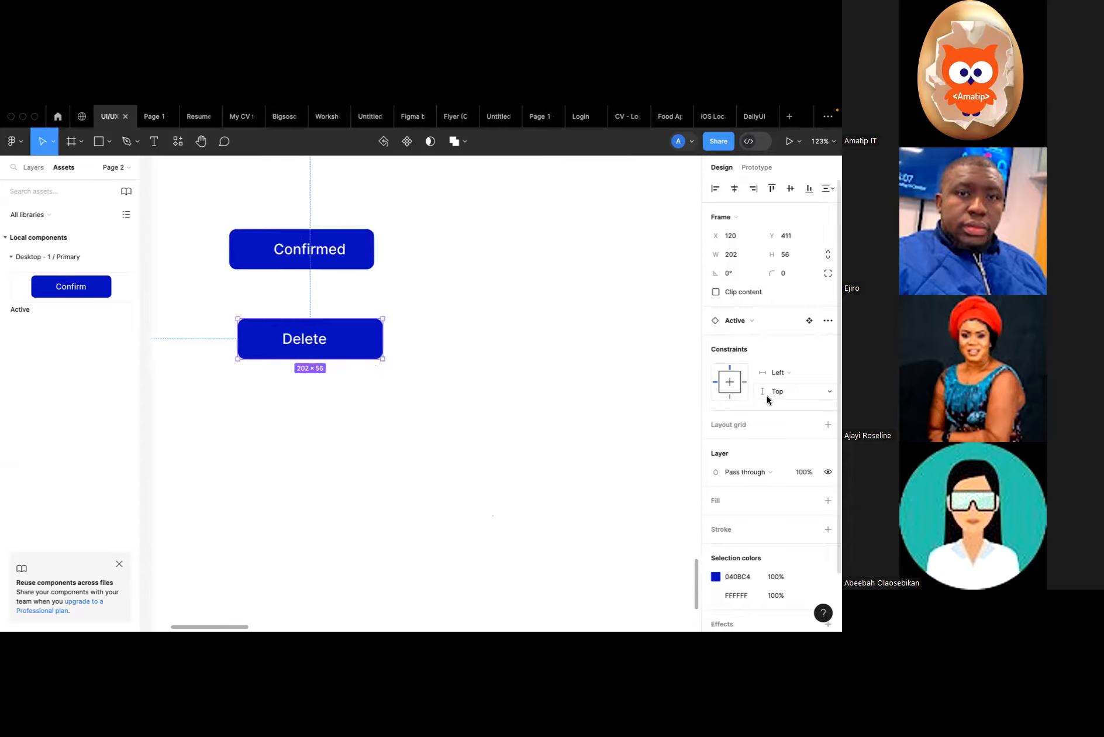
# Detach the Delete button instance from its main component.
pyautogui.click(827, 323)
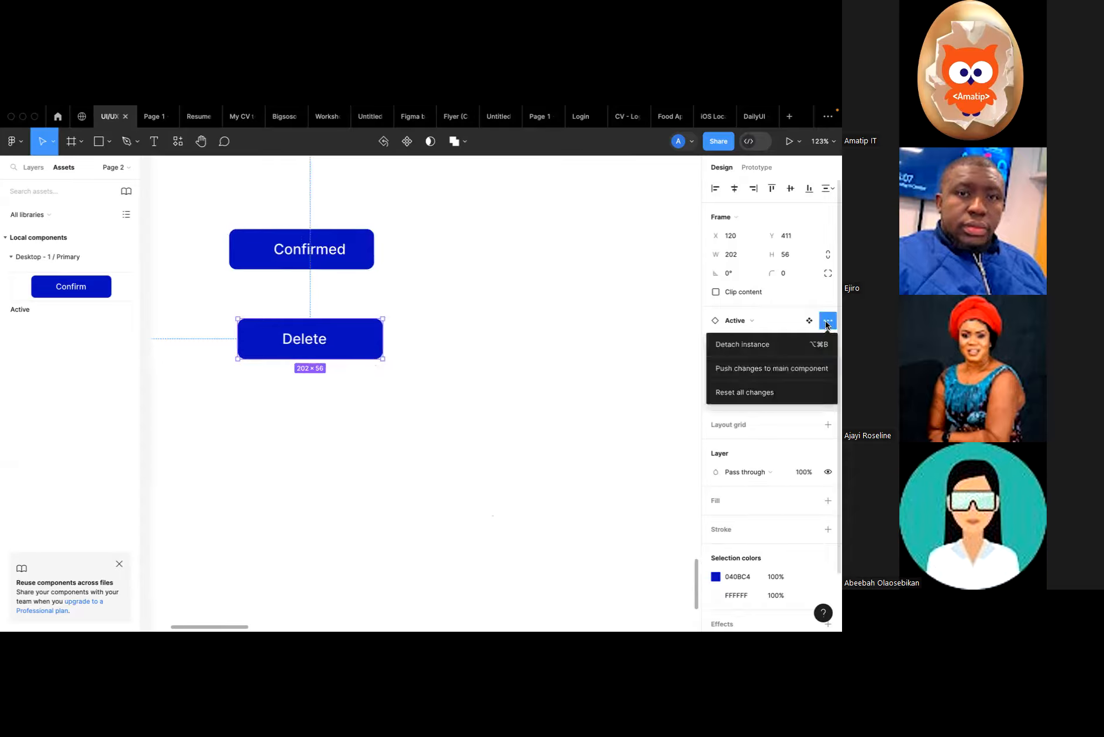
pyautogui.click(735, 348)
pyautogui.click(411, 362)
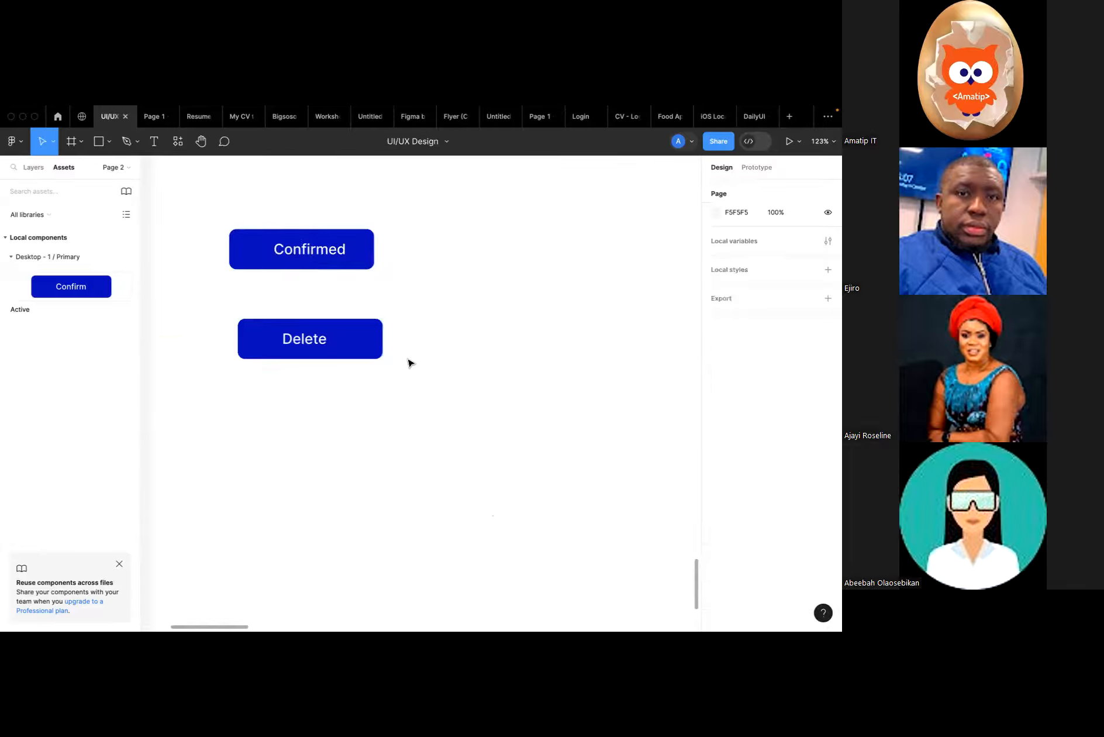
# Recolor the detached Delete button's blue to 52548D and line the button up directly below the Confirmed button.
pyautogui.click(340, 349)
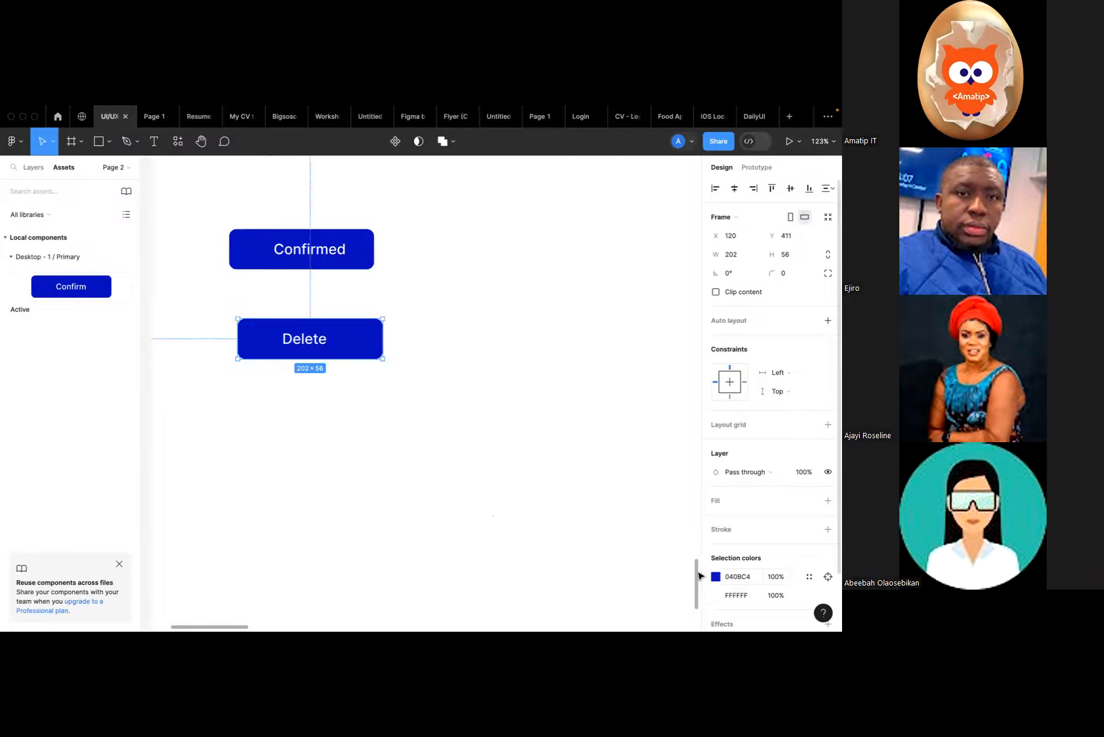
pyautogui.click(716, 577)
pyautogui.moveTo(668, 409); pyautogui.dragTo(620, 392)
pyautogui.click(690, 298)
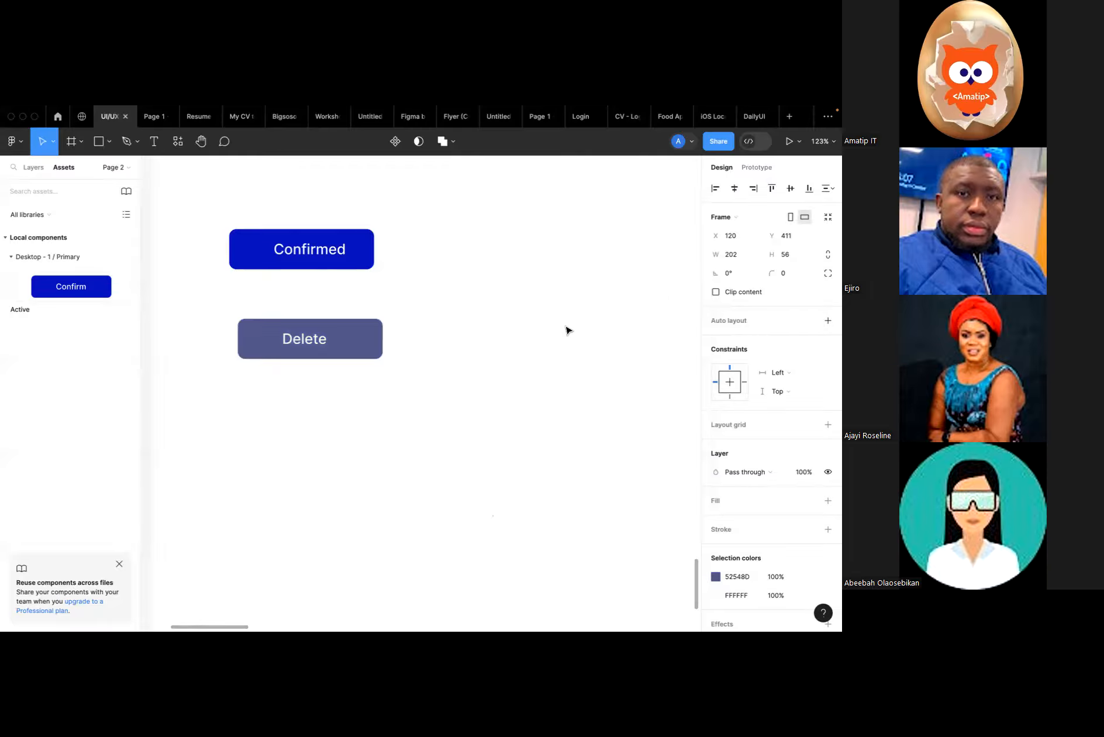
pyautogui.click(483, 338)
pyautogui.click(337, 342)
pyautogui.moveTo(336, 342); pyautogui.dragTo(330, 341)
# Right-align the main component's Confirmed text and center the label in the button at X 50, Y 16.
pyautogui.doubleClick(329, 253)
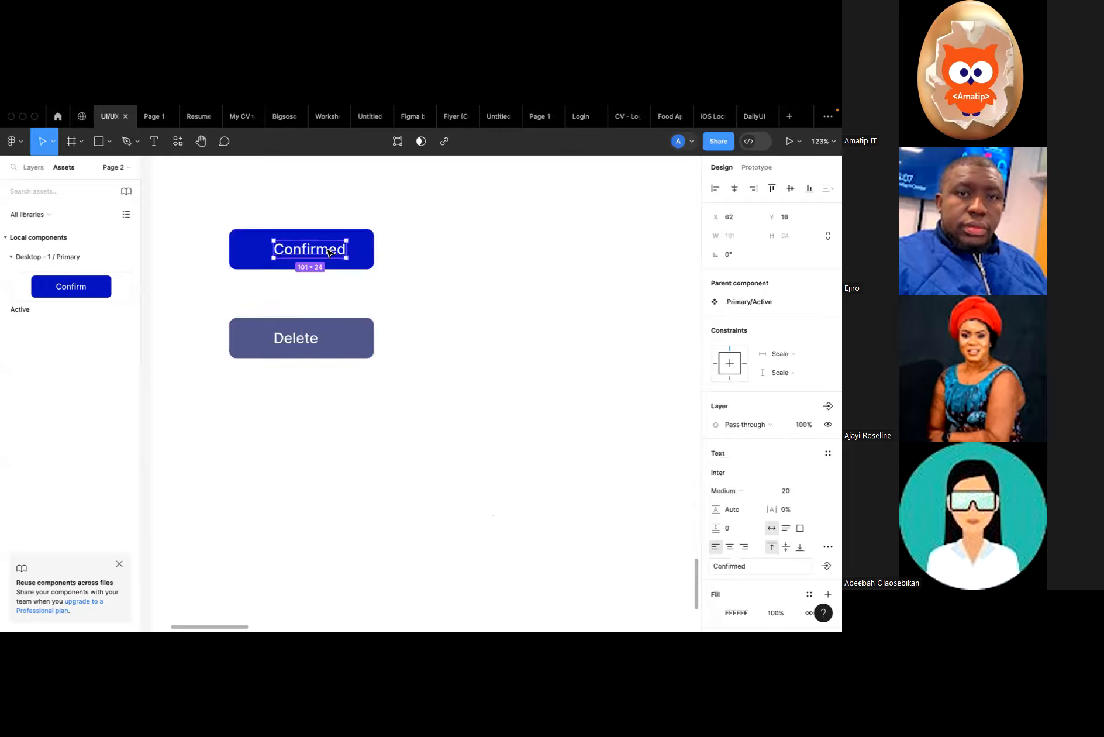
pyautogui.click(730, 546)
pyautogui.click(742, 548)
pyautogui.moveTo(320, 252); pyautogui.dragTo(312, 252)
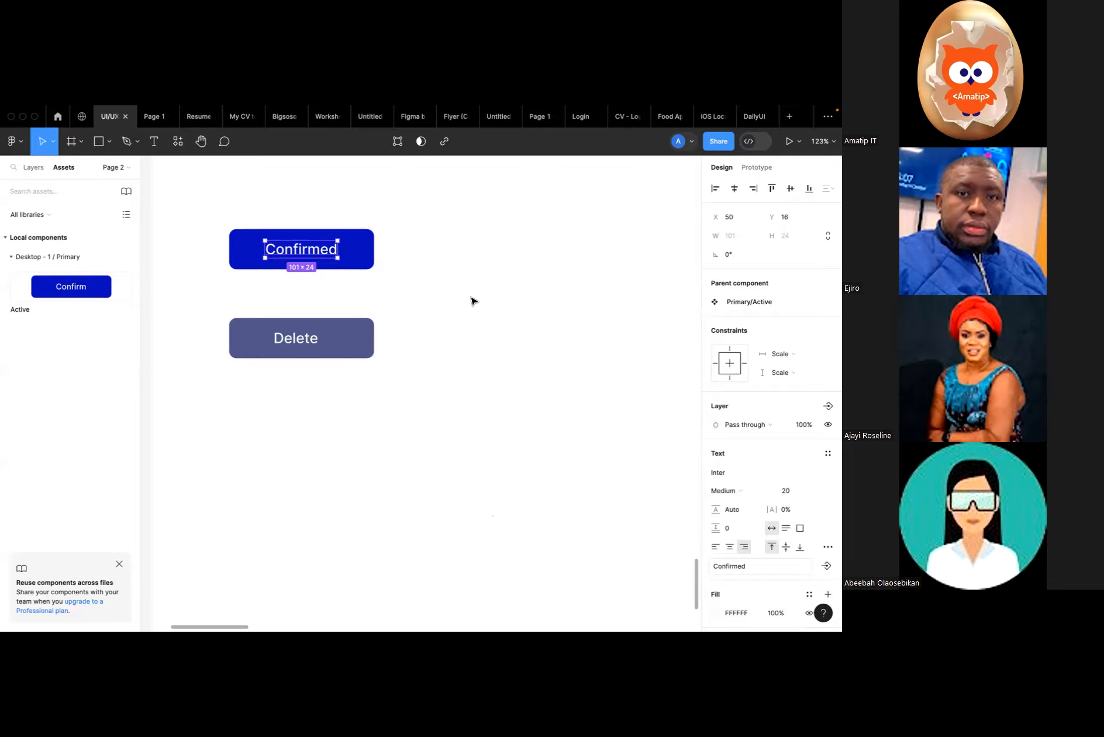
pyautogui.click(462, 296)
# Copy the Confirmed button to the right at X 345, Y 286 and detach that instance from the main component.
pyautogui.click(354, 260)
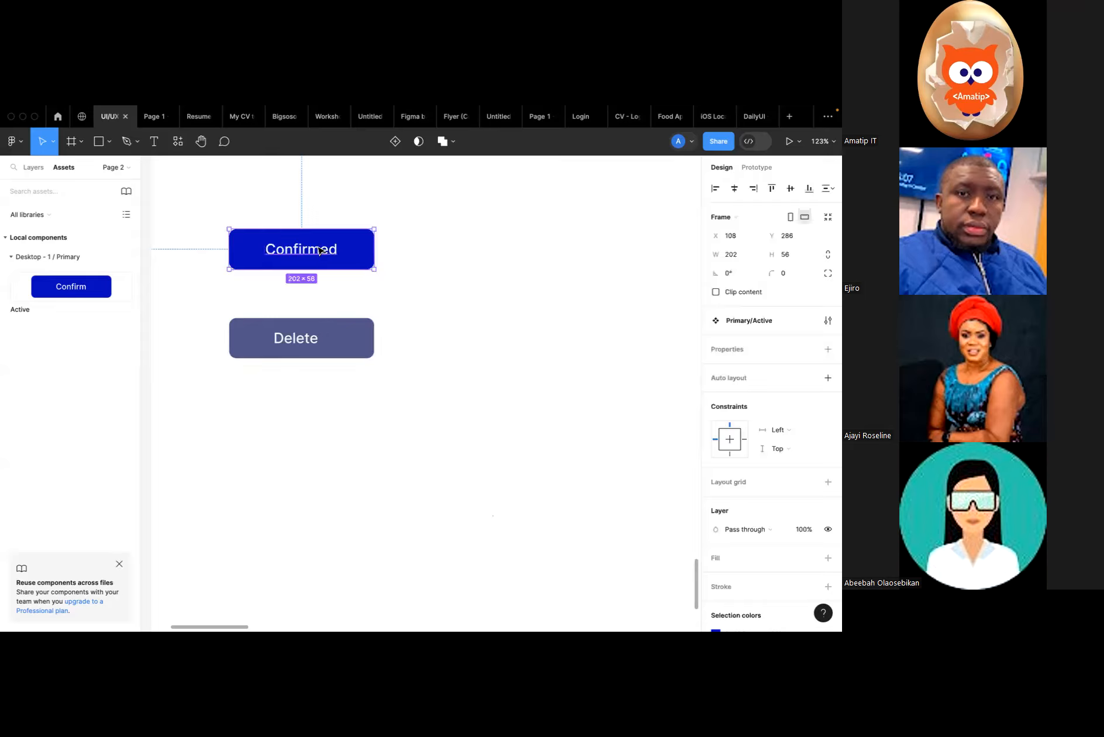
pyautogui.keyDown('alt'); pyautogui.moveTo(321, 252); pyautogui.dragTo(491, 251); pyautogui.keyUp('alt')
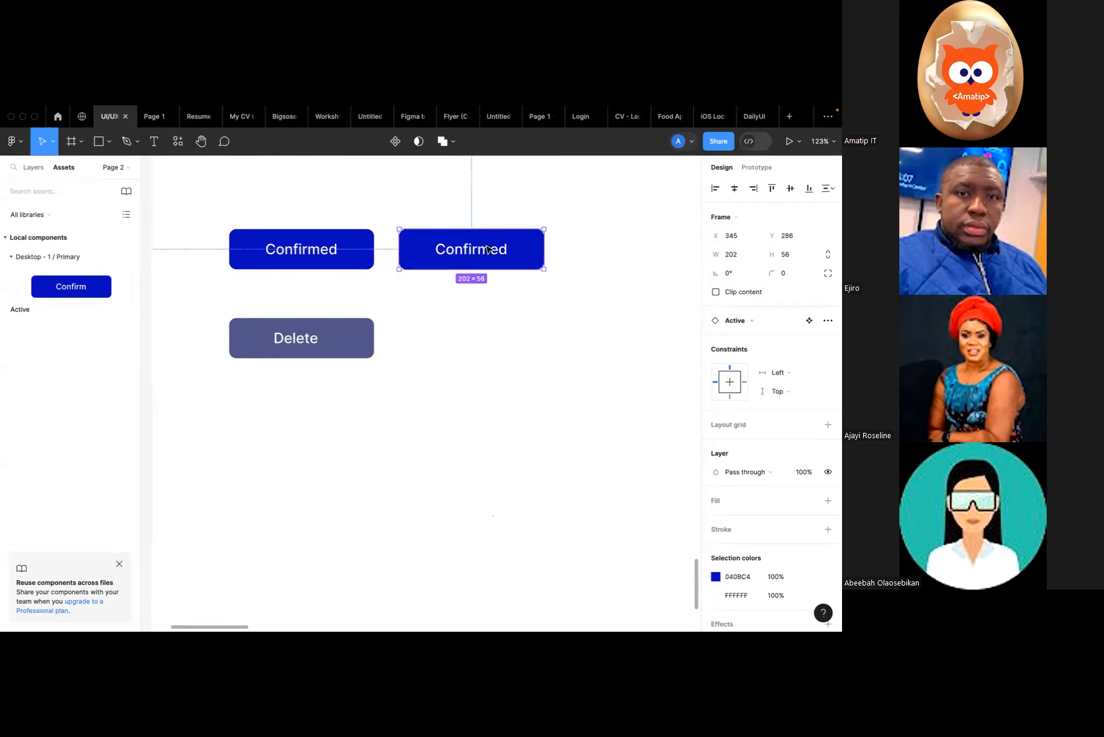
pyautogui.click(828, 321)
pyautogui.click(772, 345)
pyautogui.click(503, 313)
pyautogui.click(474, 250)
pyautogui.doubleClick(474, 249)
pyautogui.doubleClick(473, 251)
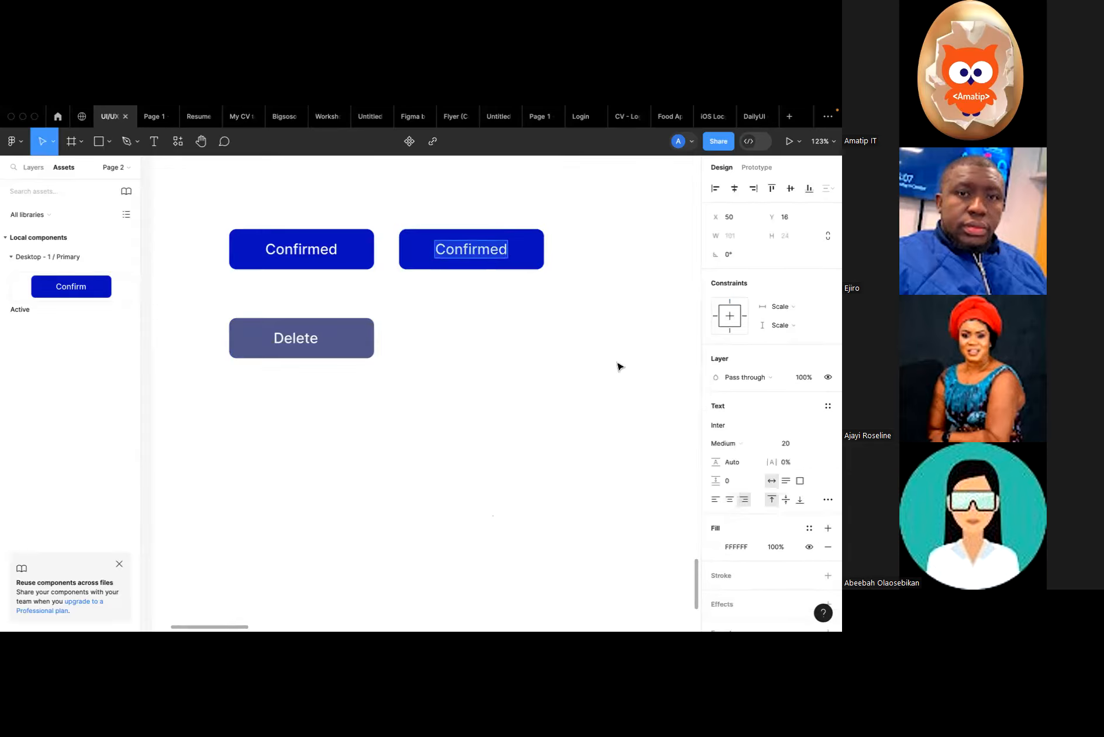
pyautogui.scroll(-1, 743, 554)
pyautogui.scroll(-1, 742, 552)
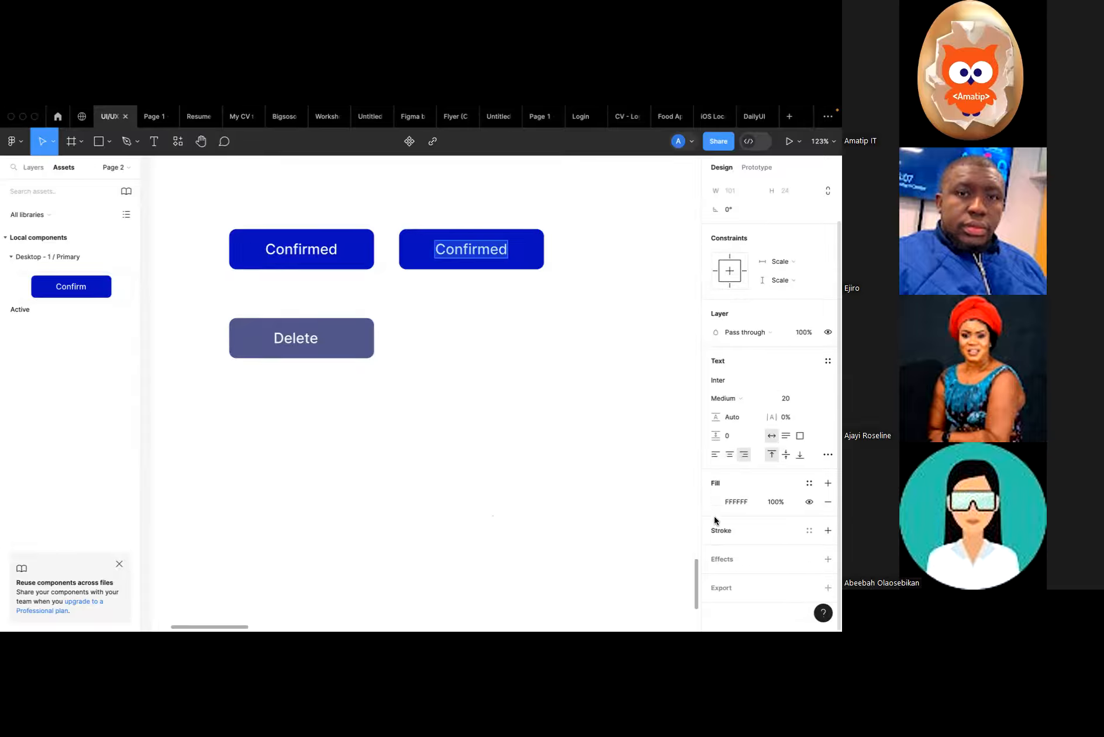
pyautogui.press('Escape')
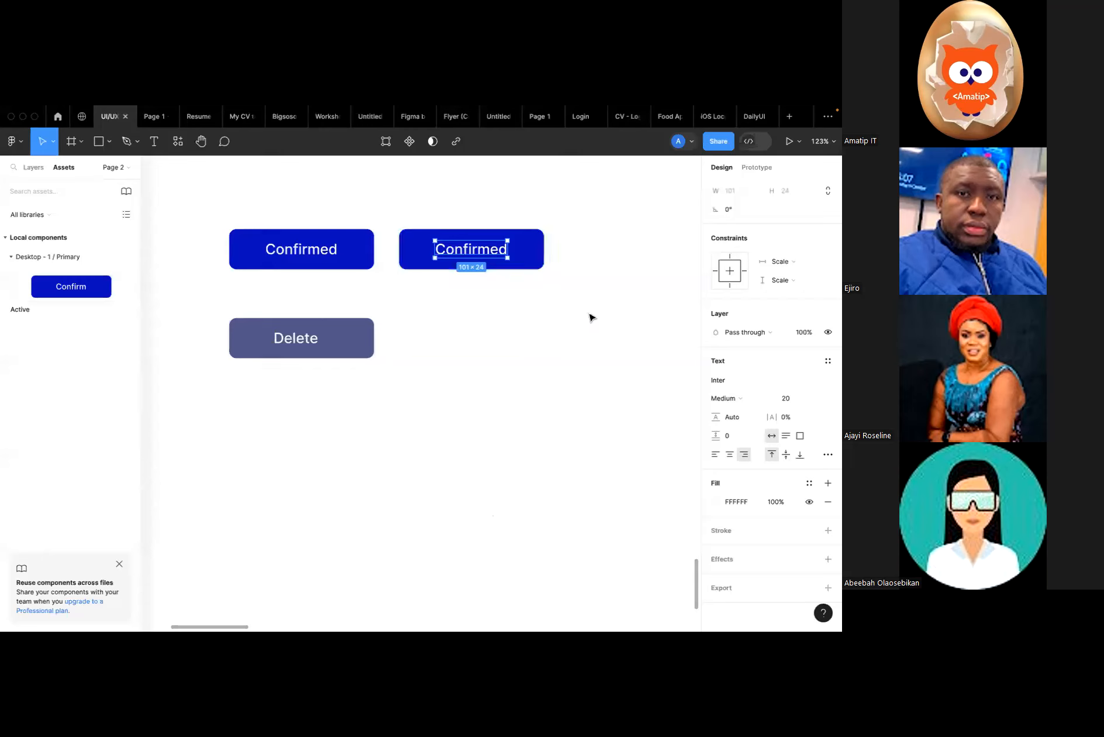
# Recolor the blue of the detached Confirmed copy to the purple document color A45BFE.
pyautogui.click(540, 268)
pyautogui.click(715, 513)
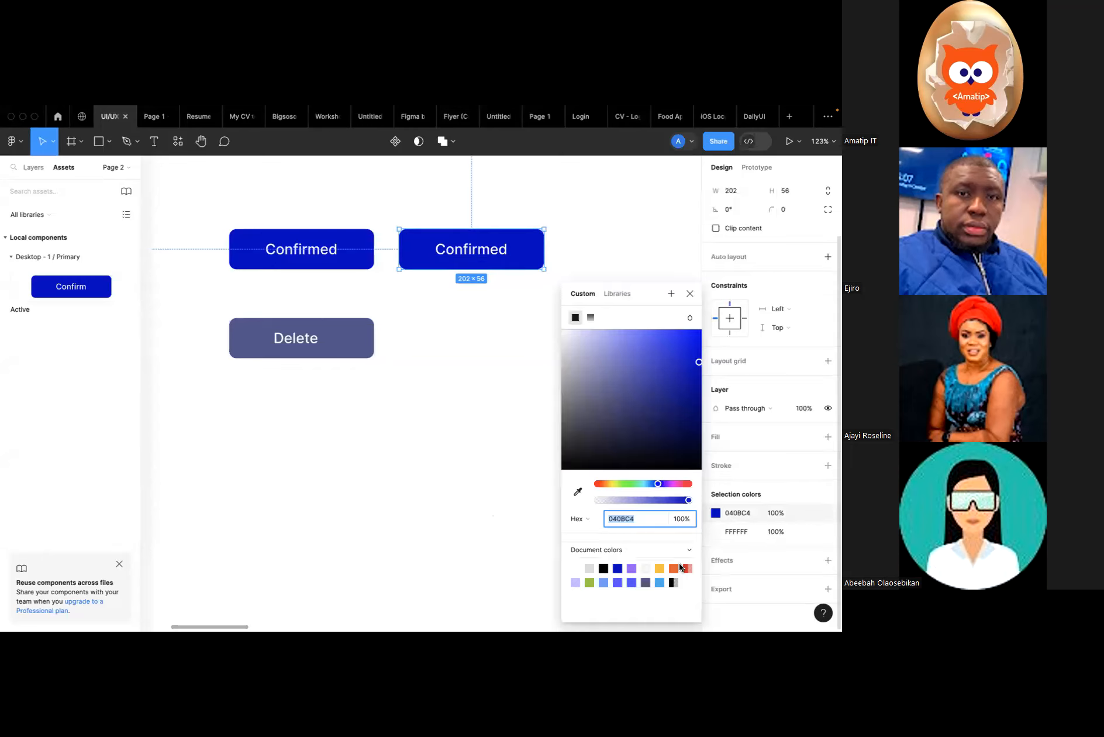
pyautogui.click(660, 568)
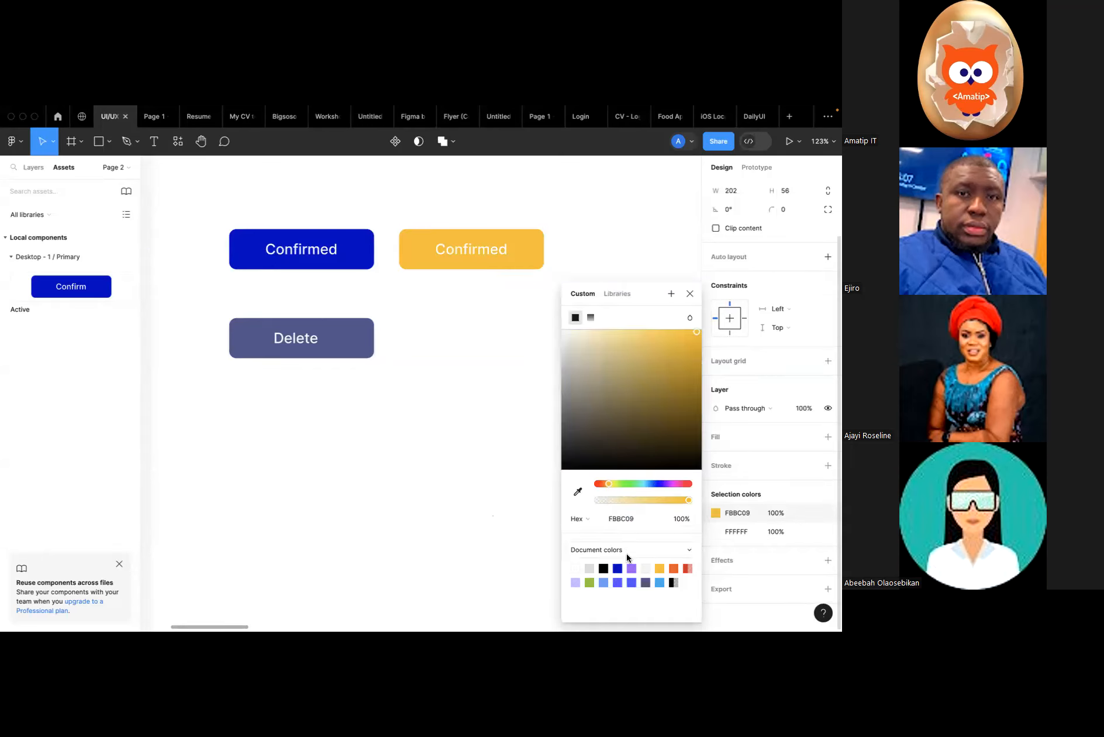
pyautogui.click(631, 568)
pyautogui.click(690, 294)
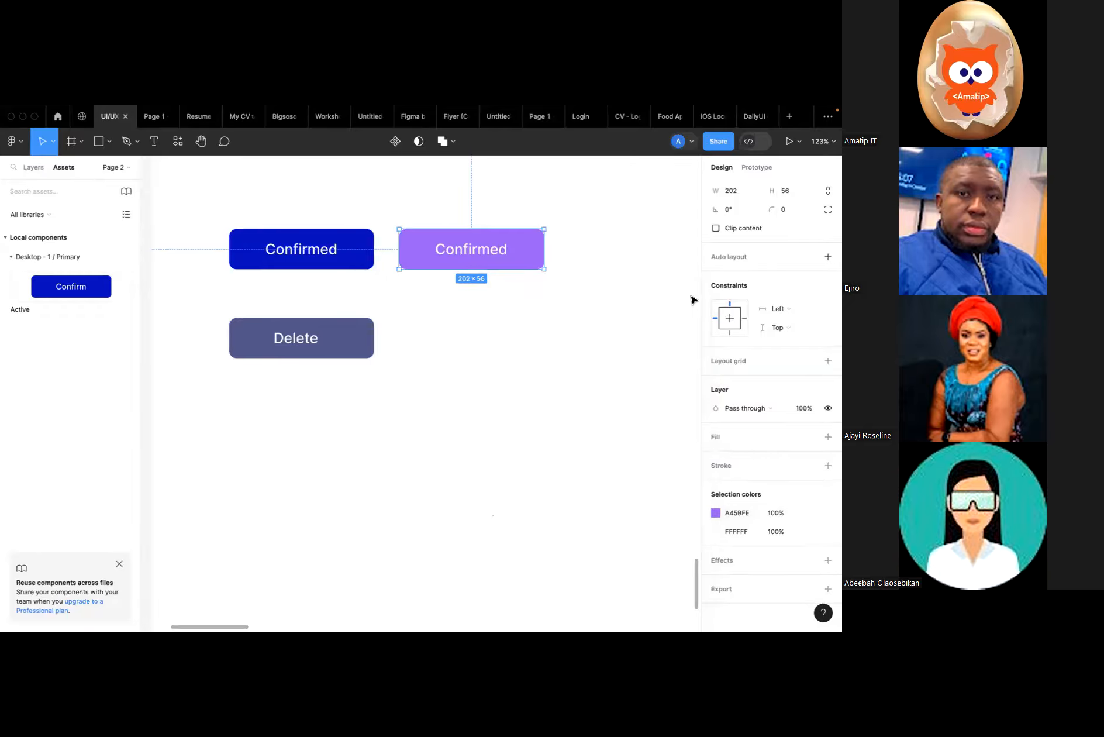
pyautogui.click(633, 284)
pyautogui.click(486, 266)
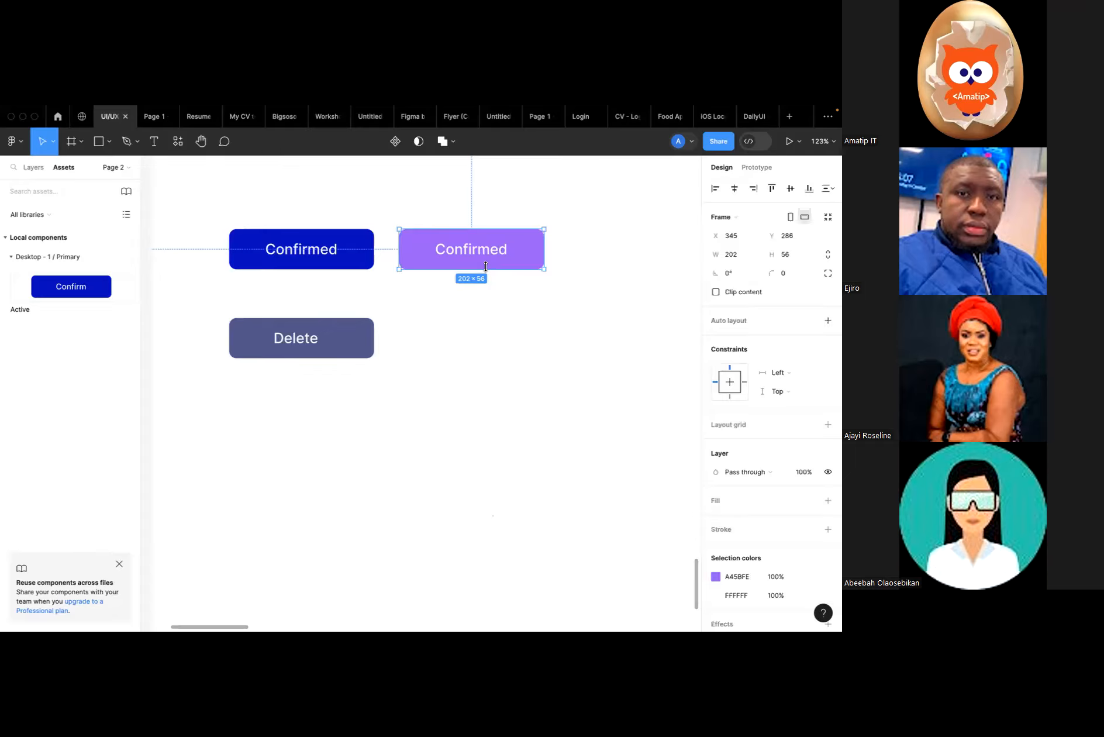
pyautogui.click(548, 285)
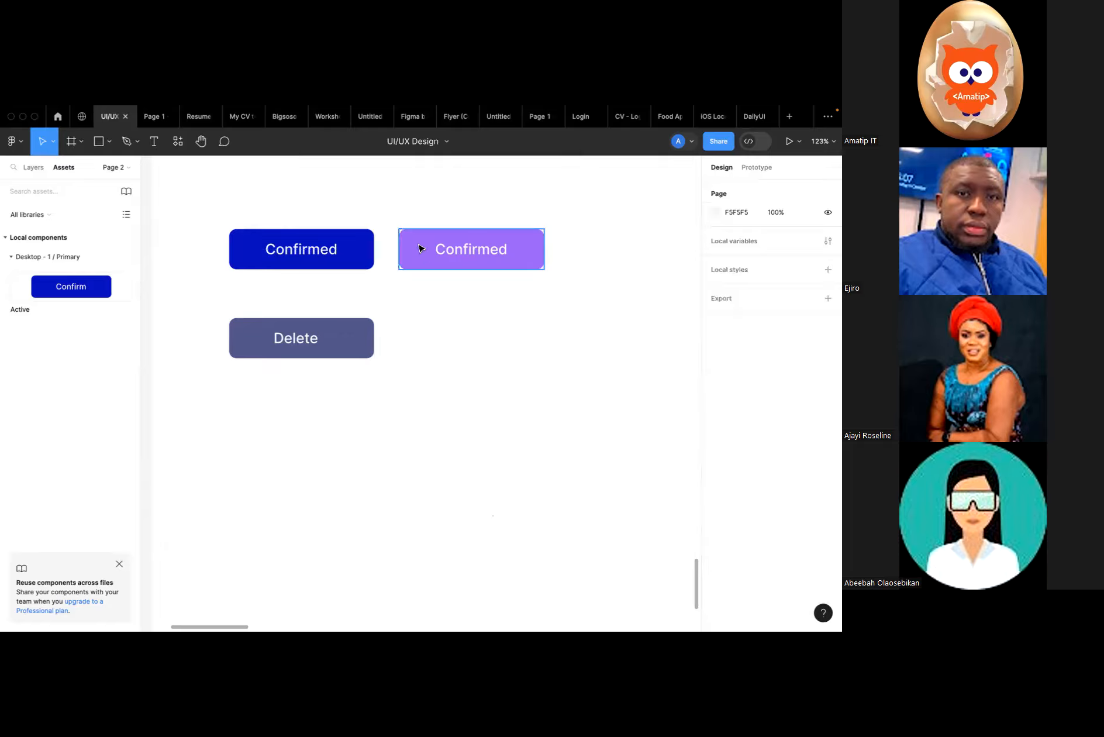
# Change the purple button's label to Re-Confirmed and center the text in the button.
pyautogui.doubleClick(476, 251)
pyautogui.doubleClick(476, 251)
pyautogui.write('R')
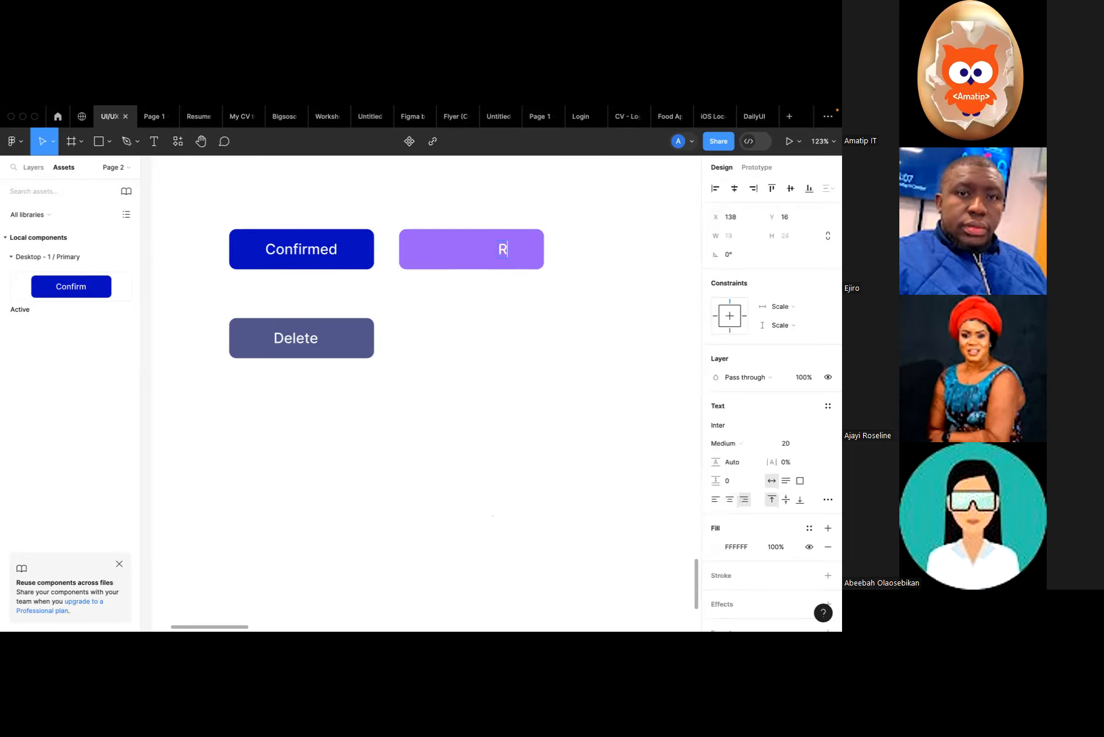
pyautogui.write('e-Confirmed')
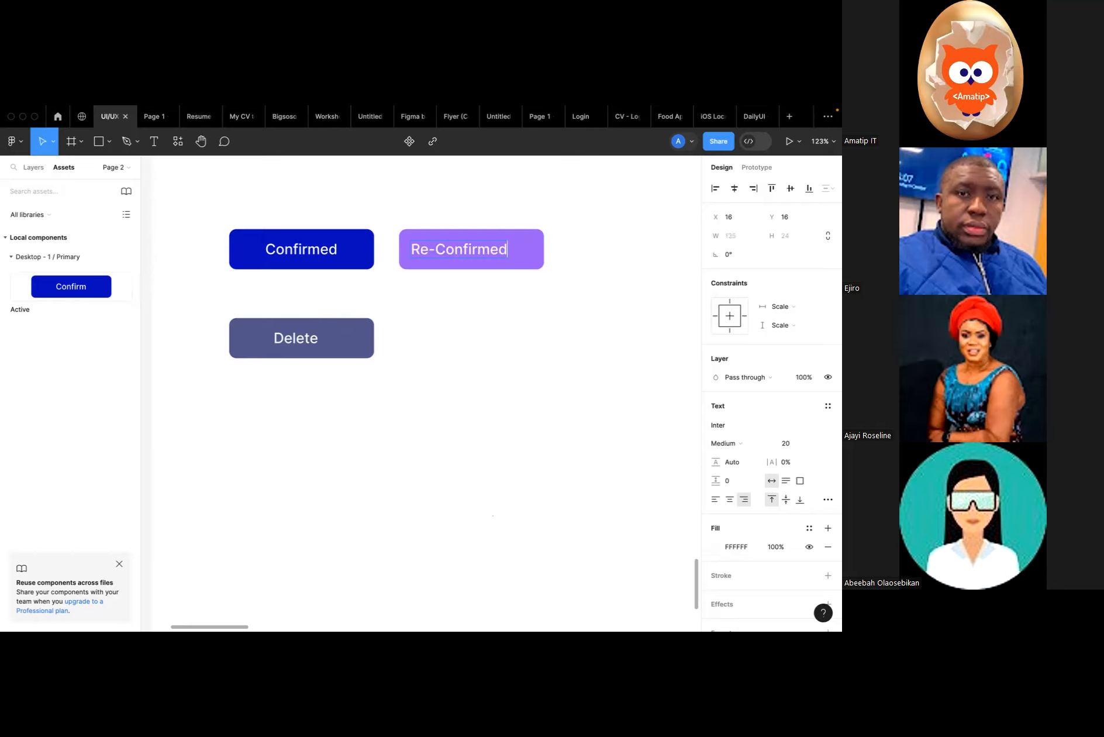
pyautogui.press('Escape')
pyautogui.moveTo(465, 257); pyautogui.dragTo(477, 256)
pyautogui.click(468, 325)
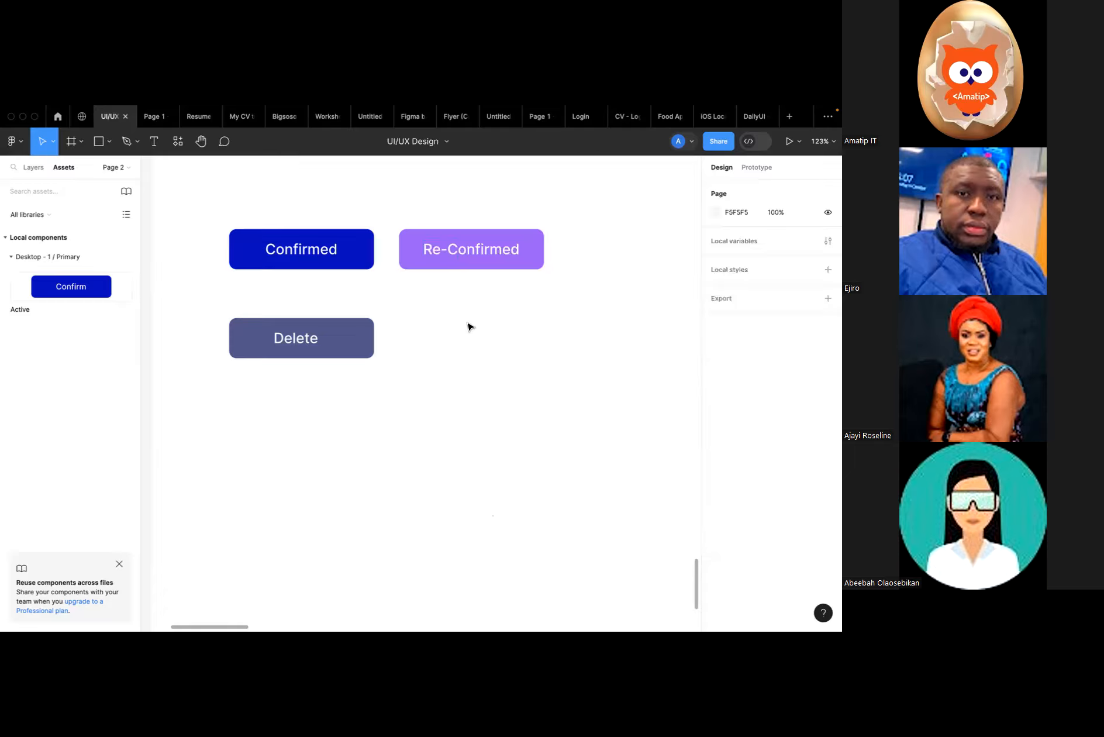
# Group the purple Re-Confirmed button and turn it into a new component.
pyautogui.moveTo(566, 288); pyautogui.dragTo(388, 221)
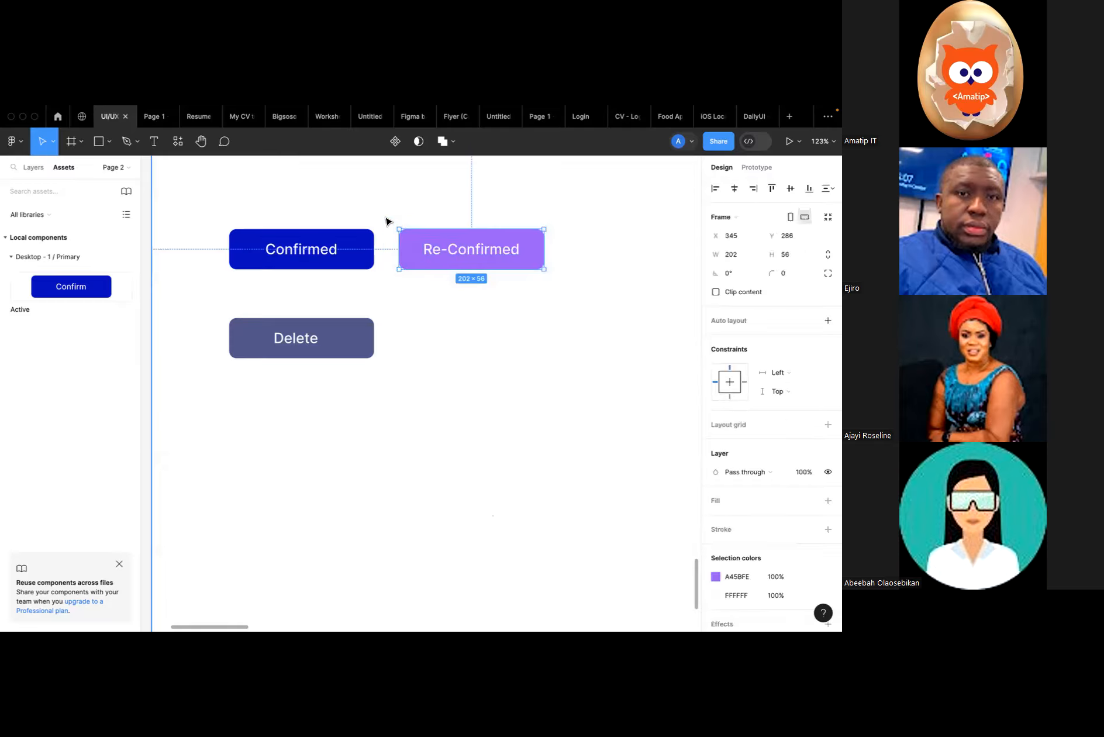
pyautogui.press('super+g')
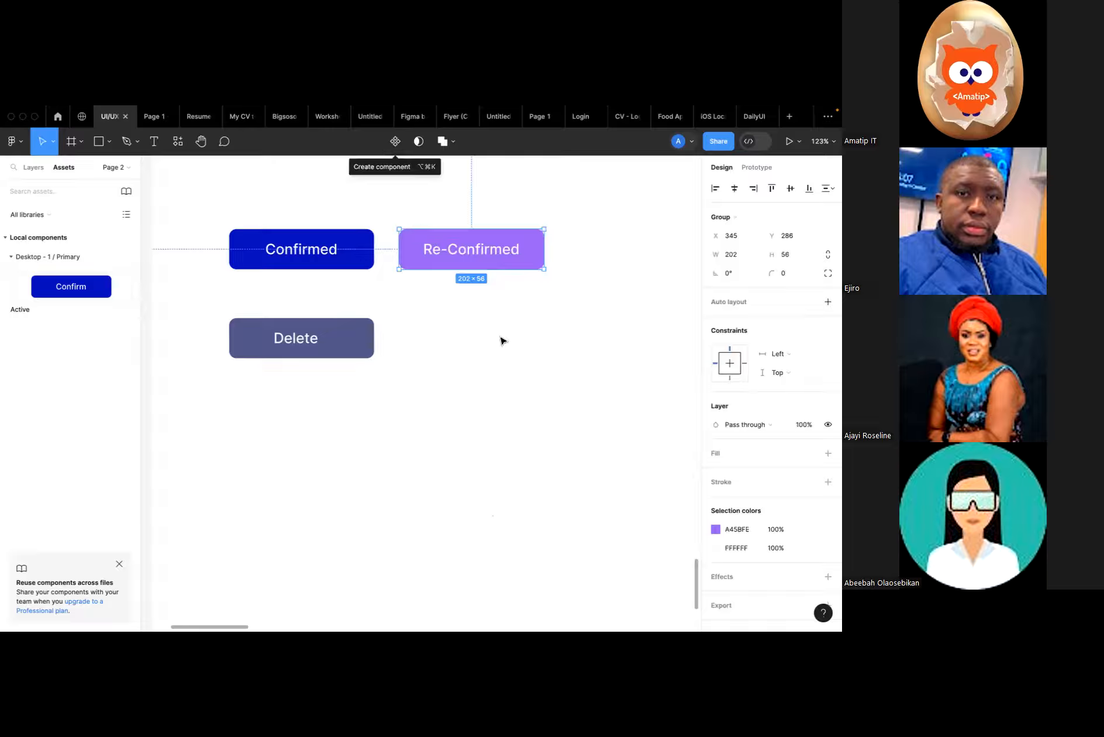
pyautogui.click(396, 142)
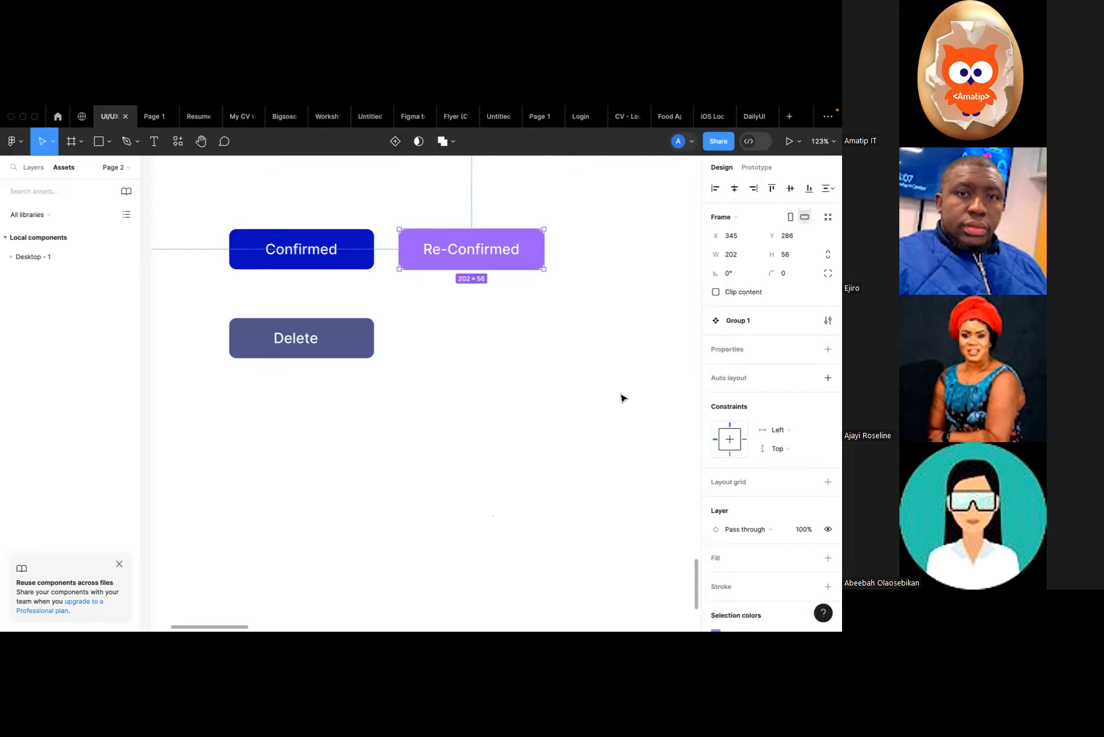
# Rename the Re-Confirmed button's component as Primary/Decative.
pyautogui.doubleClick(744, 326)
pyautogui.press('capslock')
pyautogui.write('Primary/')
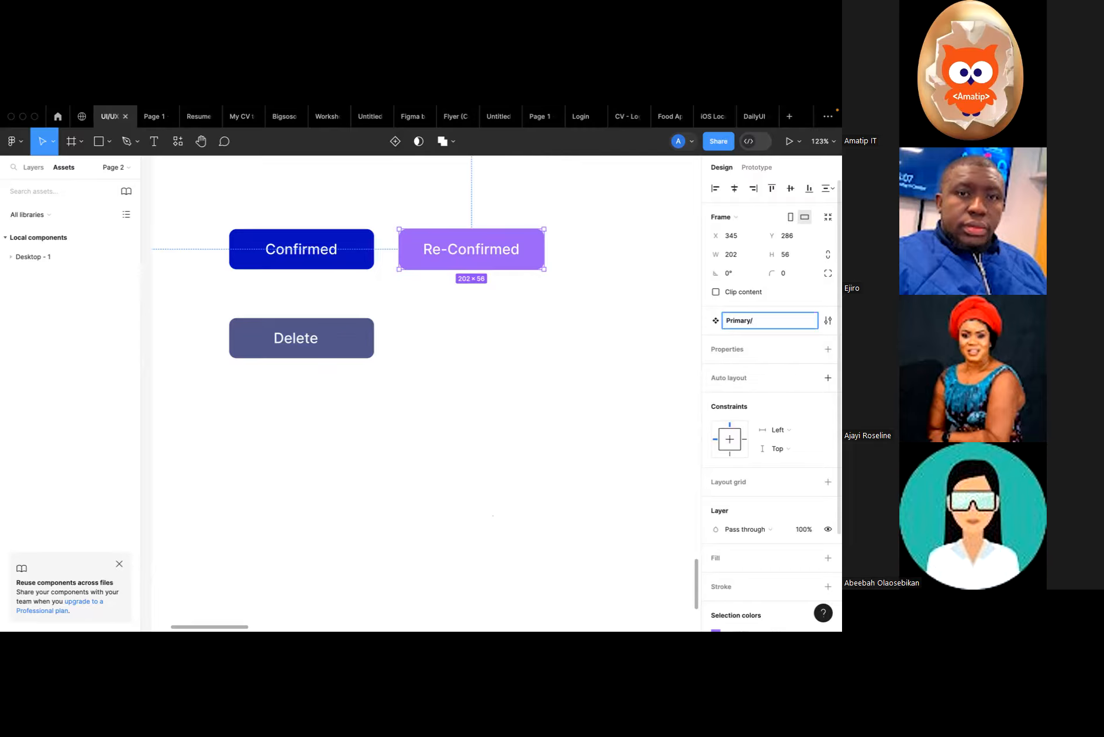
pyautogui.press('capslock')
pyautogui.write('rimary/Decative')
pyautogui.click(524, 357)
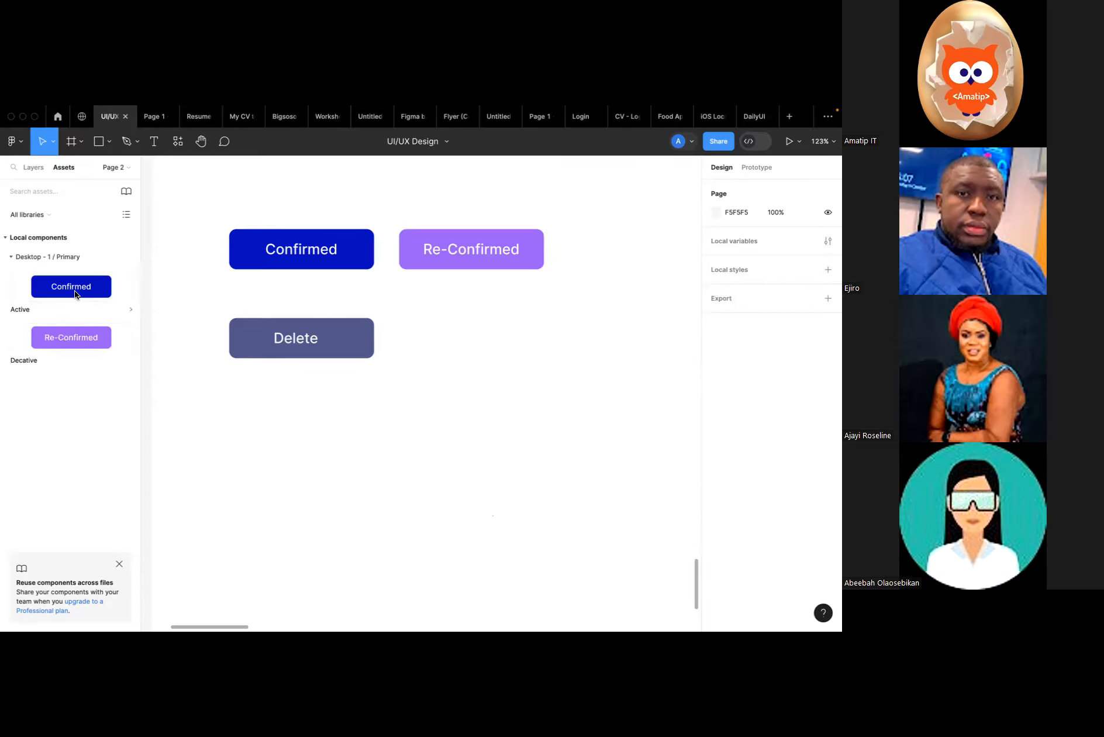
pyautogui.click(28, 169)
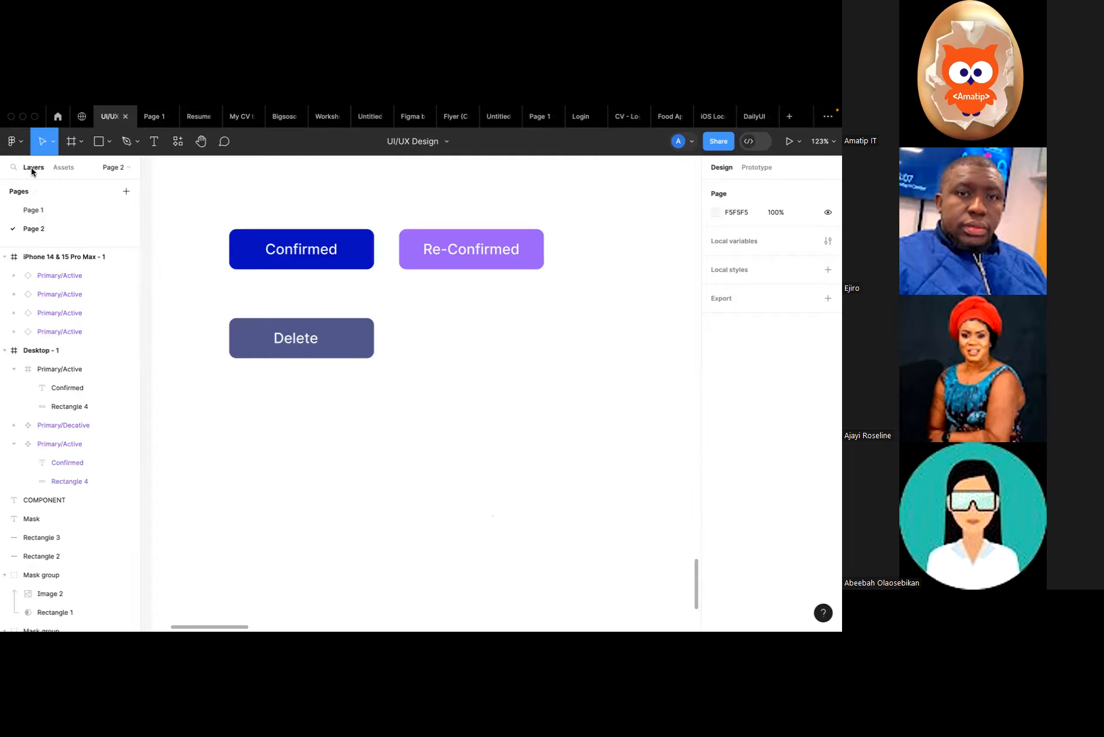
pyautogui.click(58, 169)
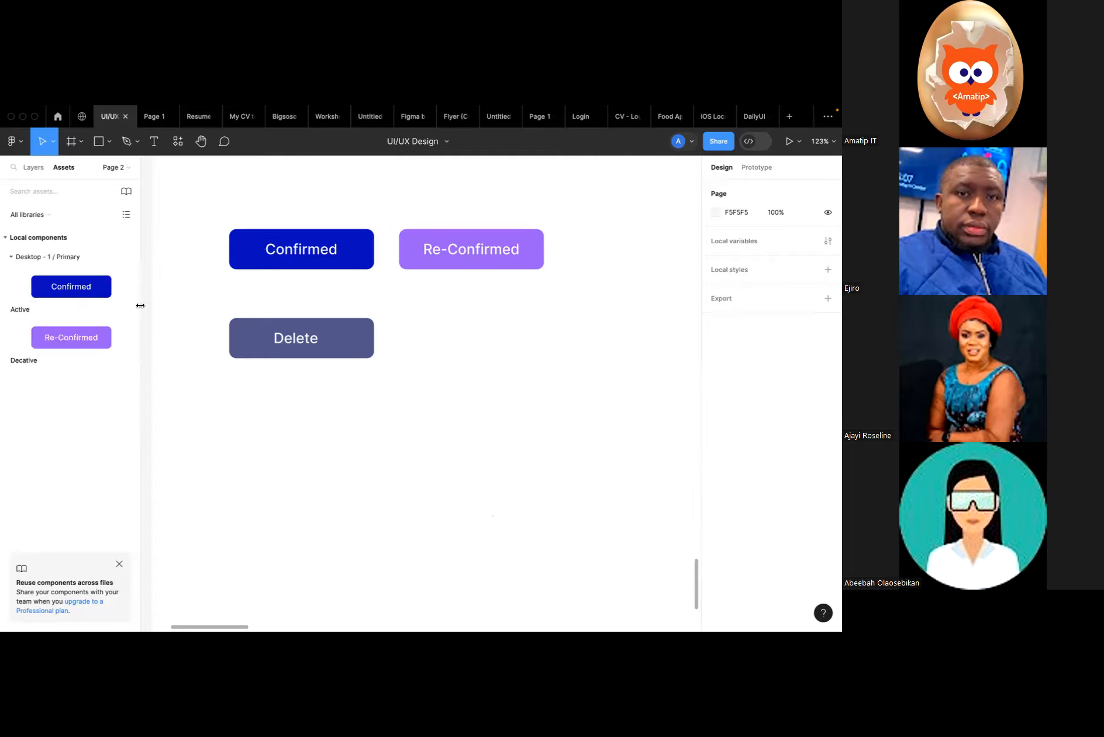
# Place one Decative component instance beside the Delete button in Desktop - 1 and another in the iPhone 14 & 15 Pro Max - 1 frame.
pyautogui.moveTo(82, 340); pyautogui.dragTo(497, 342)
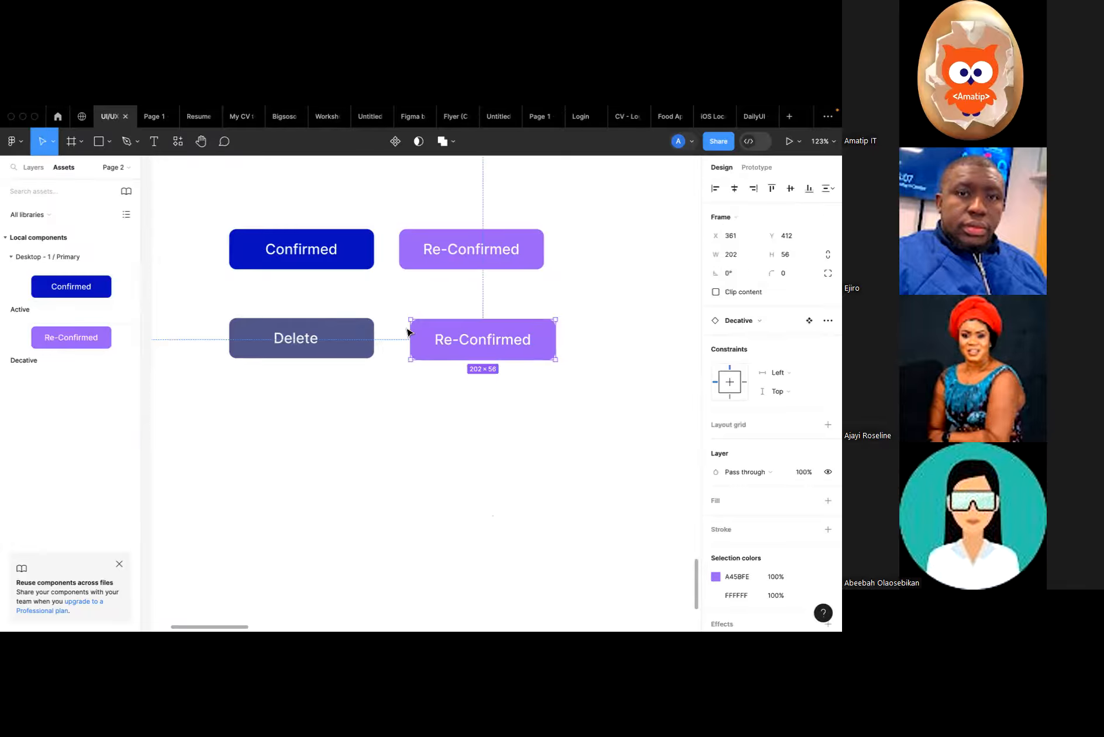
pyautogui.scroll(-10, 408, 332)
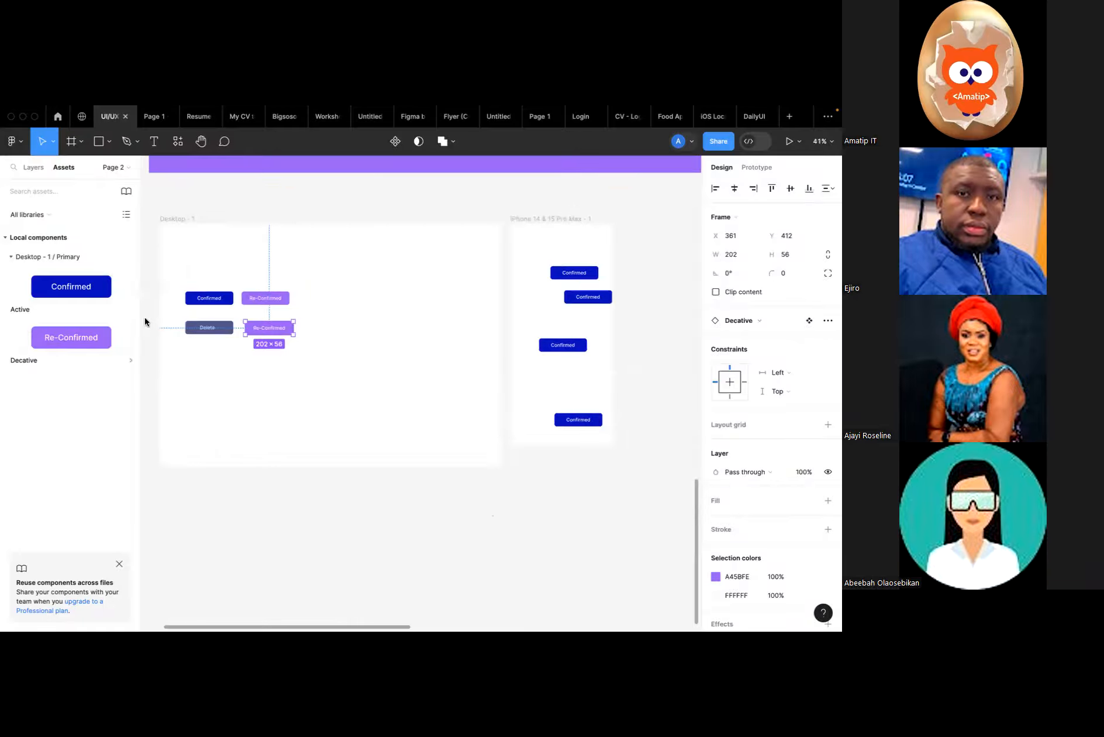
pyautogui.moveTo(91, 339); pyautogui.dragTo(571, 328)
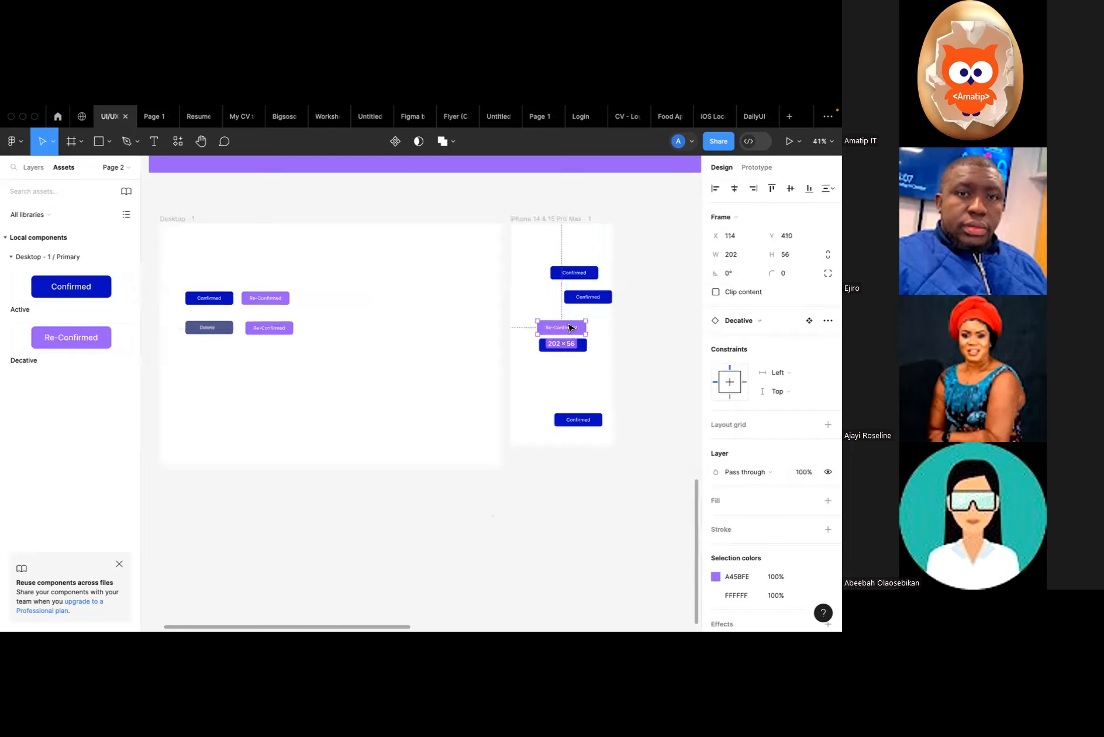
# Recolor the background of the main Re-Confirmed component in Desktop - 1 to the darker purple 794DAF.
pyautogui.click(287, 302)
pyautogui.scroll(-3, 734, 558)
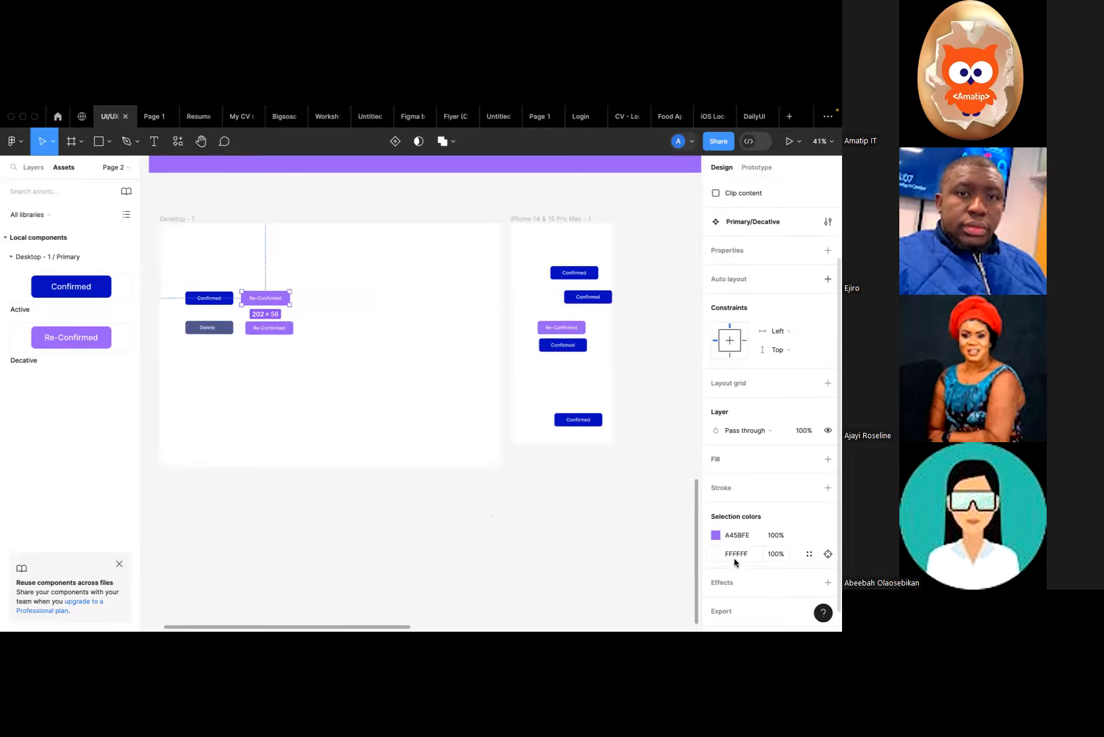
pyautogui.click(716, 535)
pyautogui.moveTo(632, 371)
pyautogui.mouseDown()
pyautogui.moveTo(619, 354)
pyautogui.moveTo(634, 347)
pyautogui.moveTo(640, 377)
pyautogui.mouseUp()
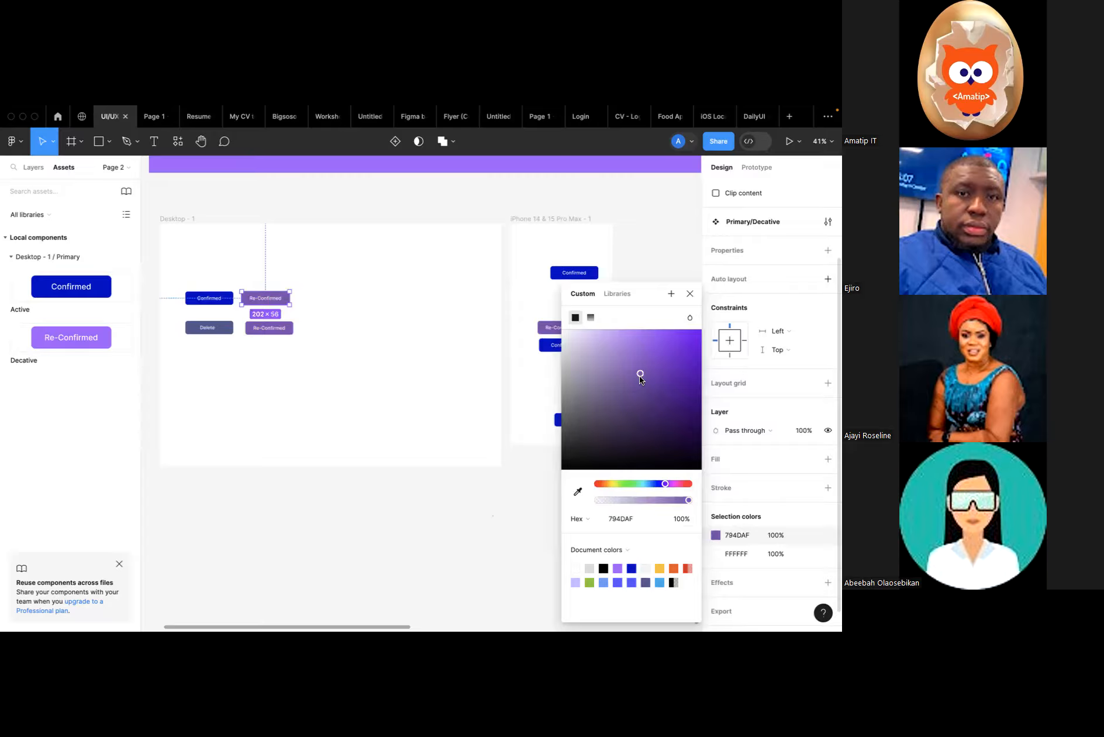
pyautogui.click(690, 293)
# Examine the main Confirmed and Re-Confirmed components and compare them with the Re-Confirmed instance below.
pyautogui.scroll(5, 235, 300)
pyautogui.click(233, 300)
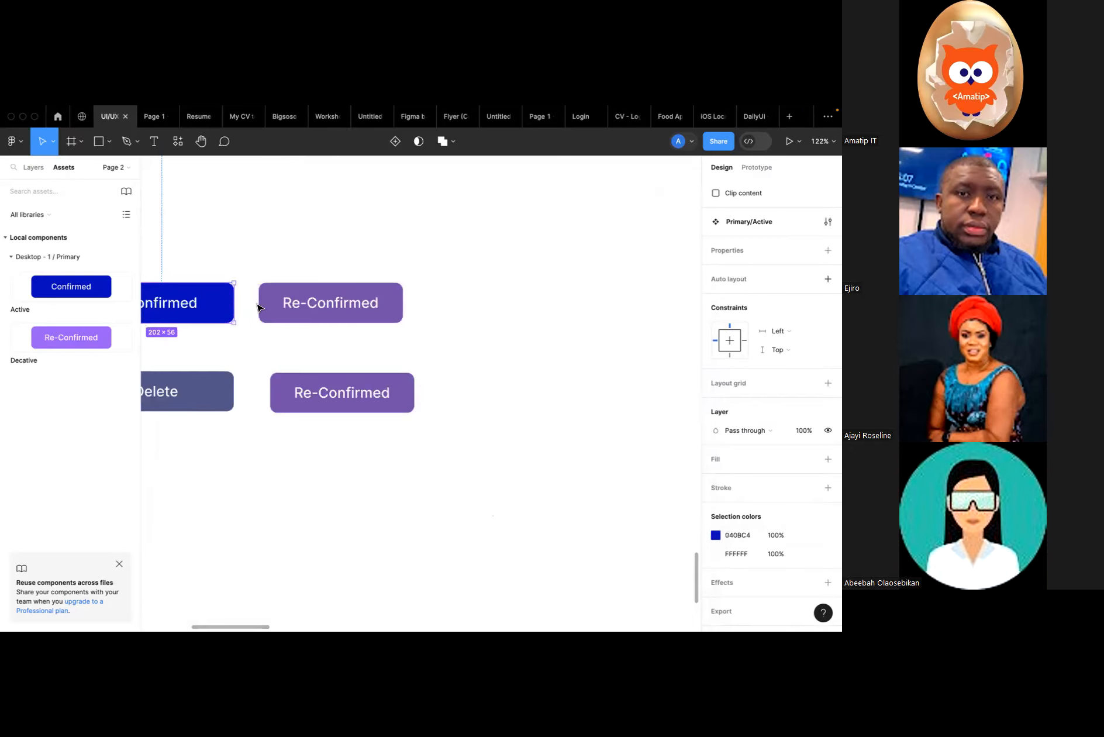
pyautogui.hscroll(-3, 260, 307)
pyautogui.moveTo(158, 256); pyautogui.dragTo(507, 350)
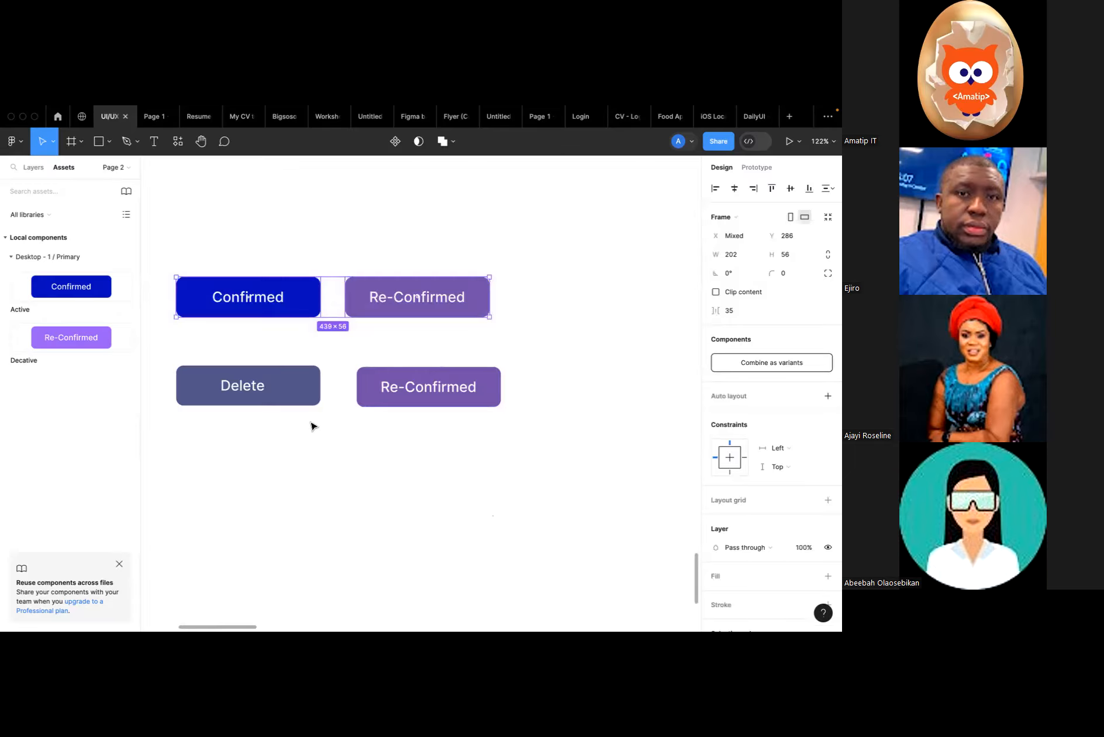
pyautogui.hscroll(2, 312, 426)
pyautogui.scroll(-1, 312, 426)
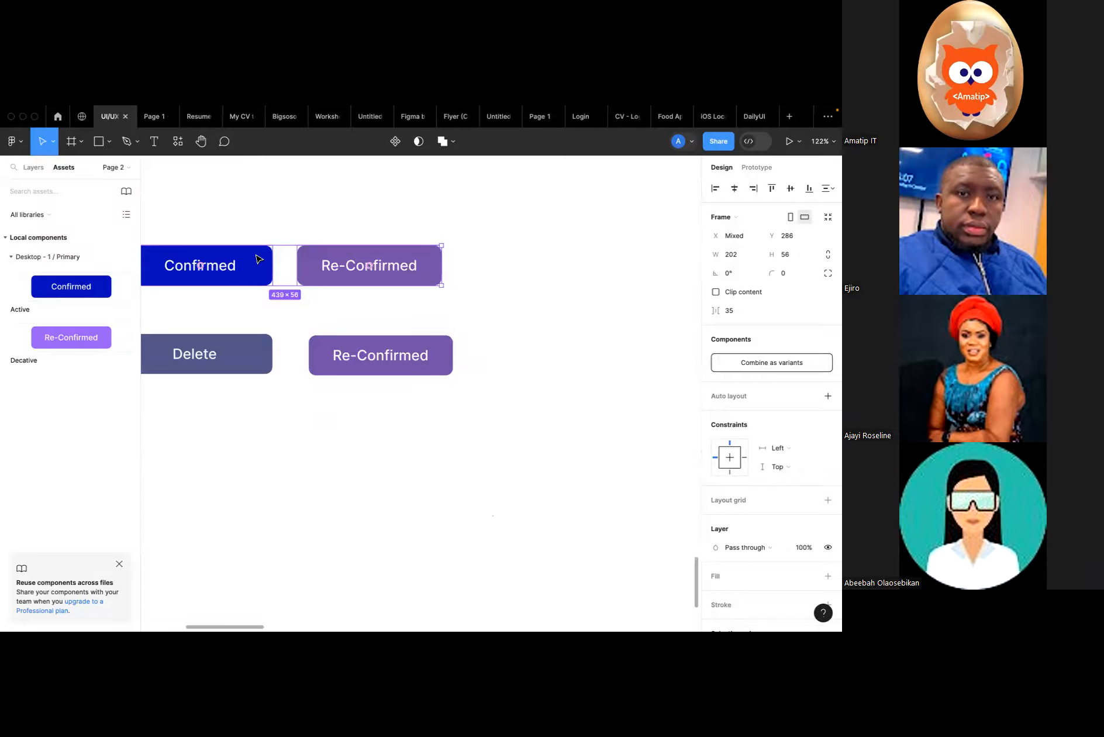
pyautogui.moveTo(262, 228); pyautogui.dragTo(274, 327)
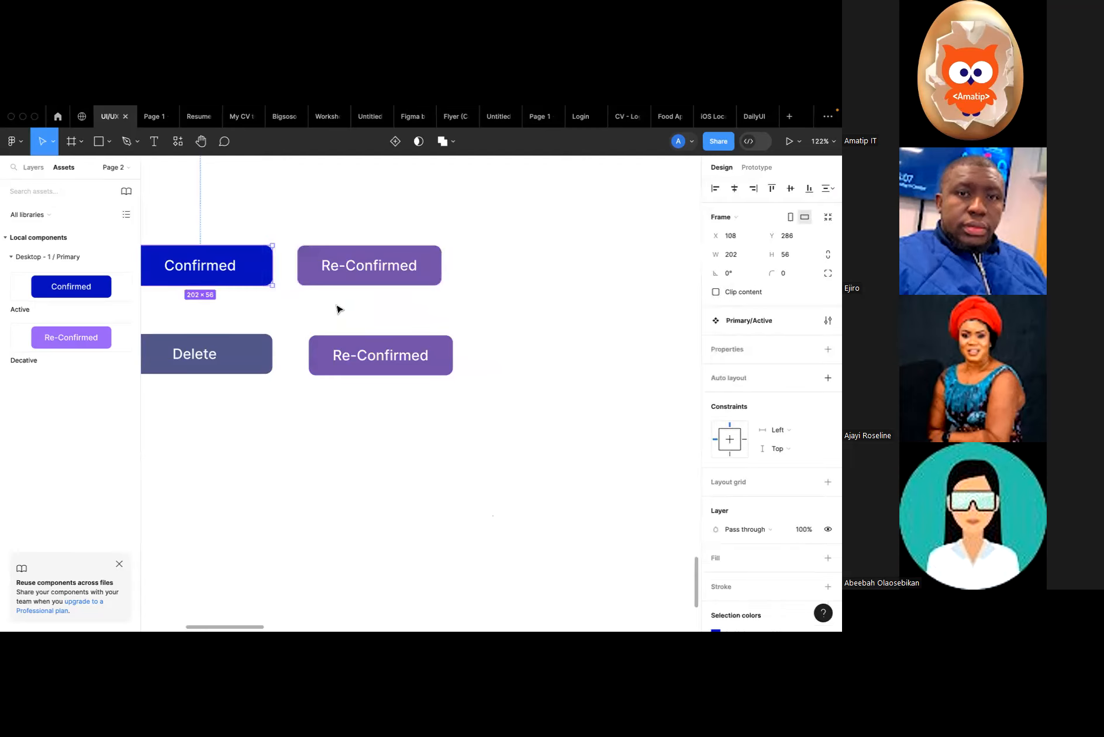
pyautogui.click(337, 307)
pyautogui.hscroll(-1, 362, 309)
pyautogui.click(349, 275)
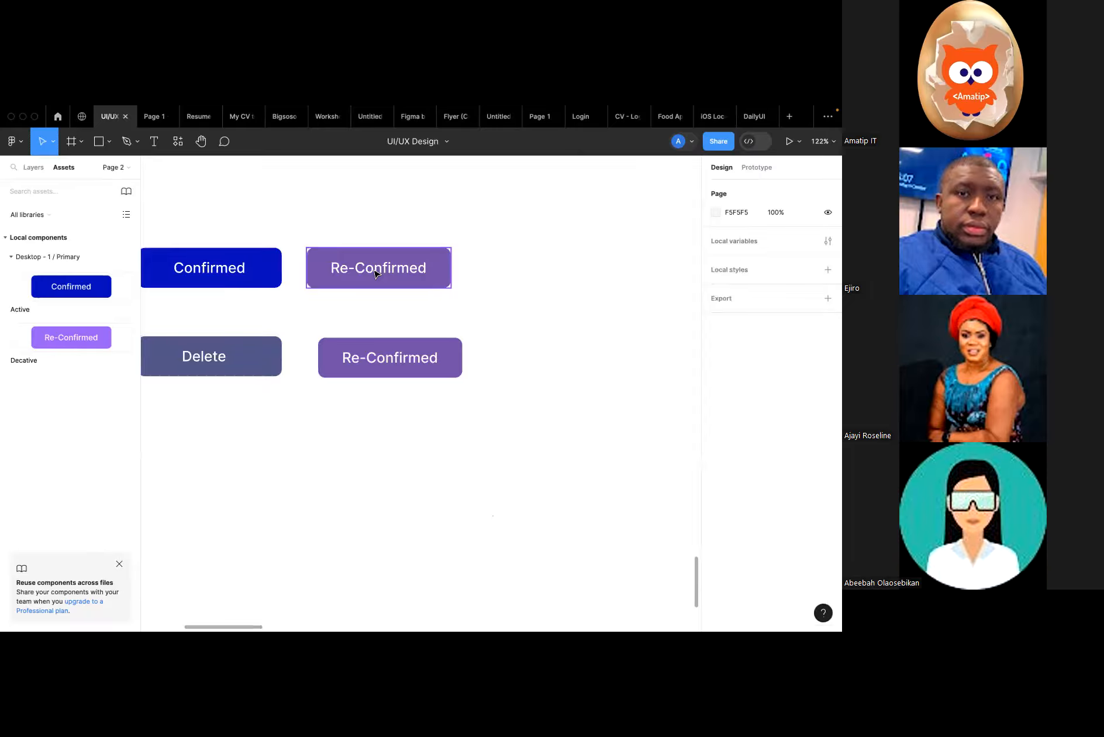
pyautogui.click(239, 330)
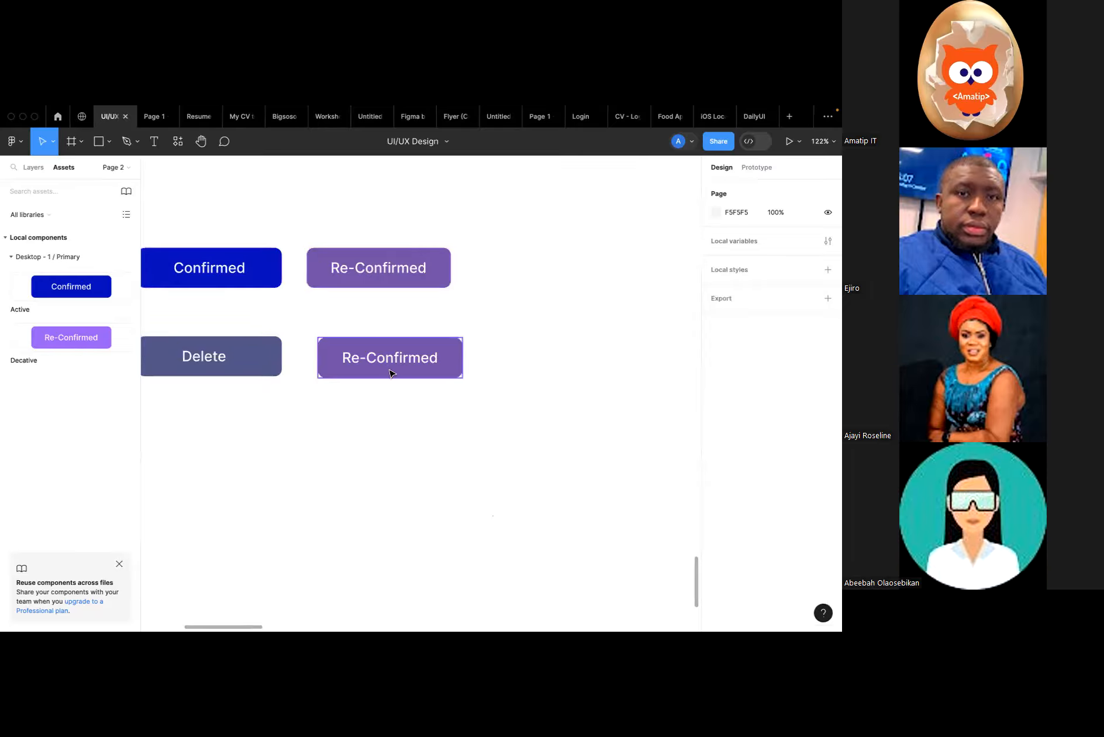
pyautogui.click(362, 368)
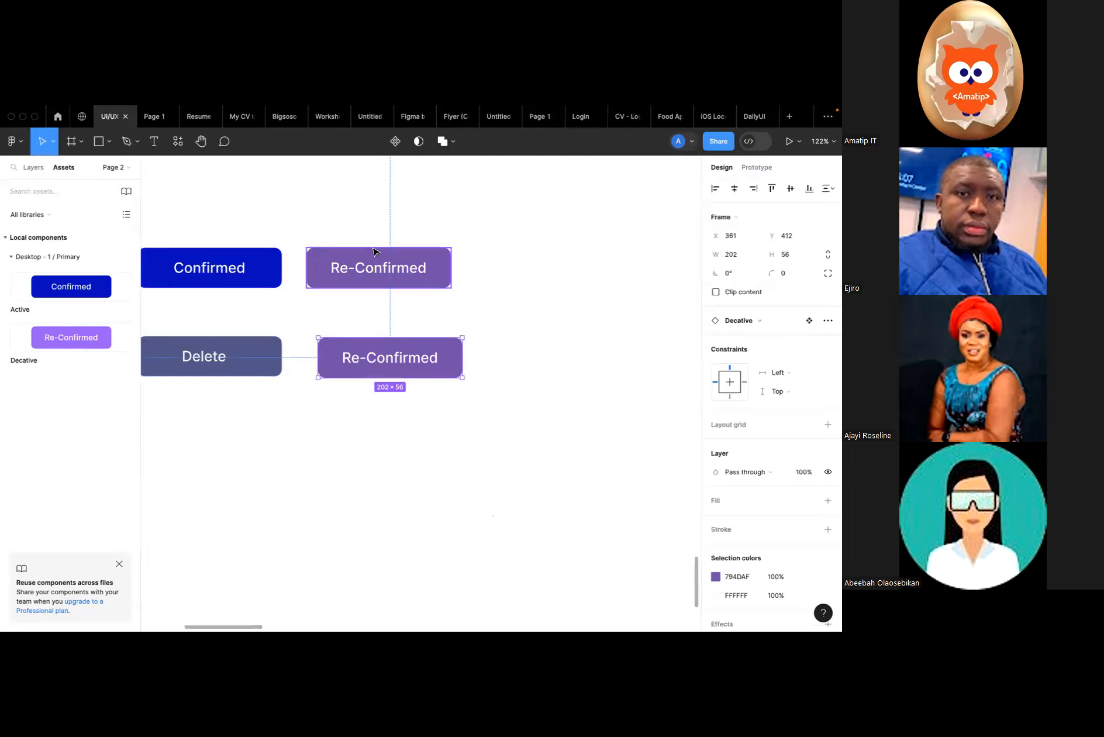
# Change the main Re-Confirmed component's background to brown 602B19.
pyautogui.click(381, 283)
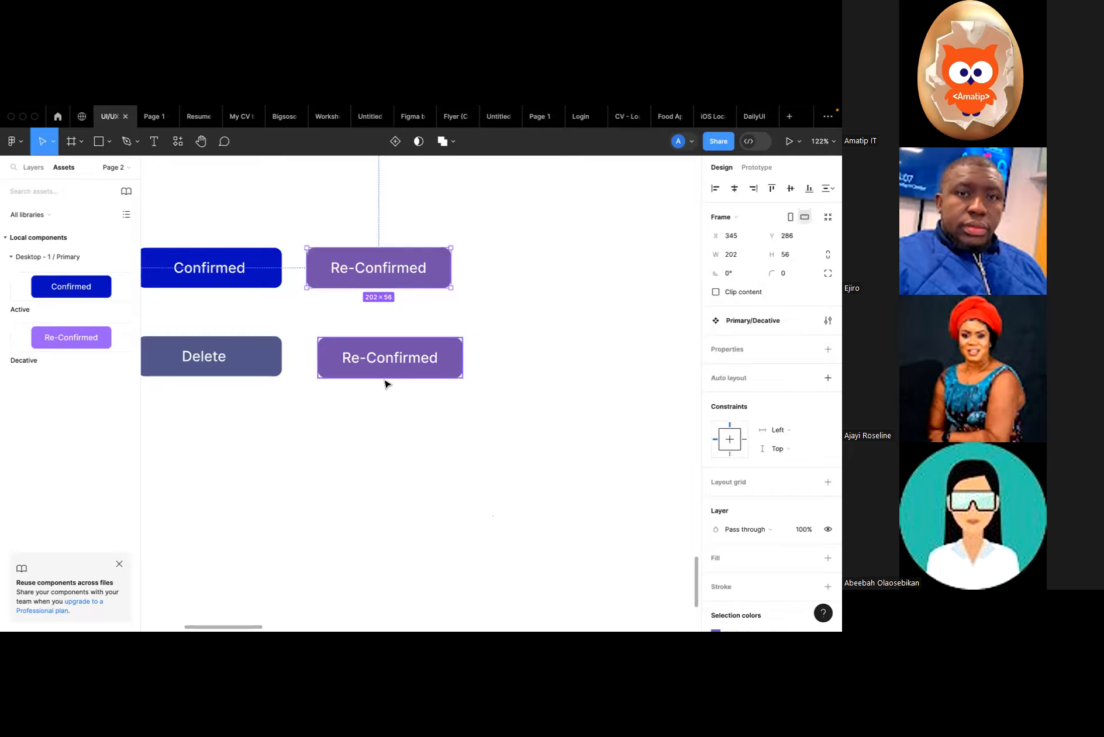
pyautogui.scroll(-3, 392, 269)
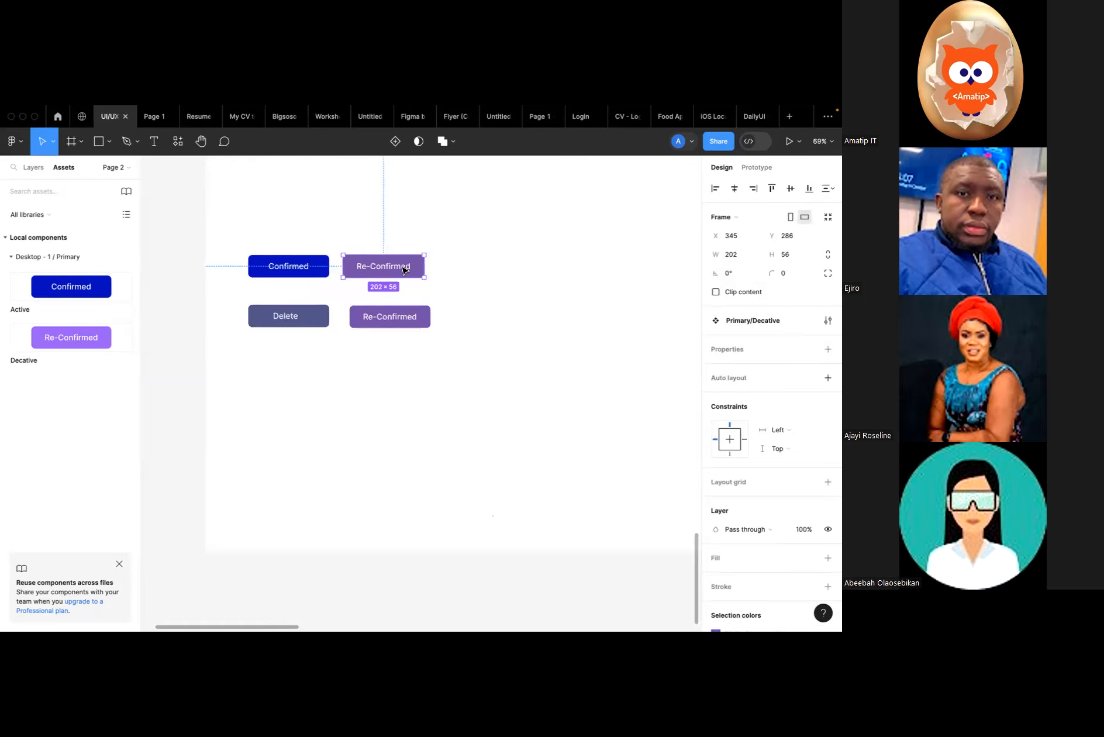
pyautogui.scroll(5, 407, 268)
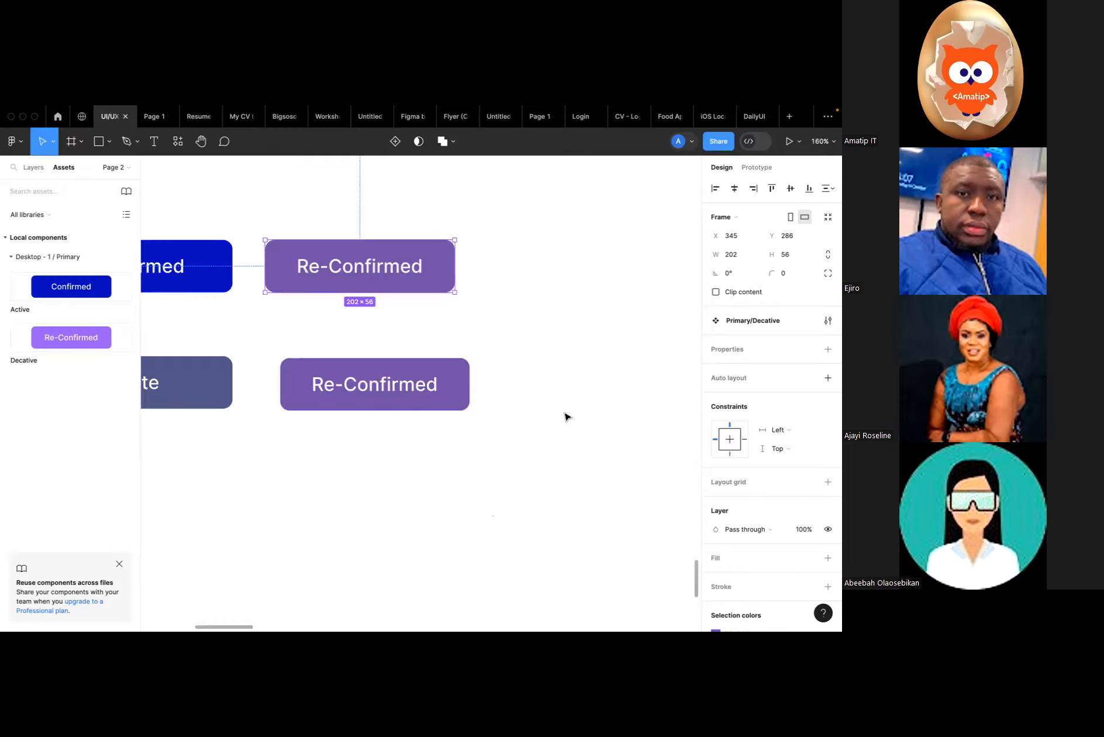
pyautogui.scroll(-3, 717, 550)
pyautogui.click(716, 560)
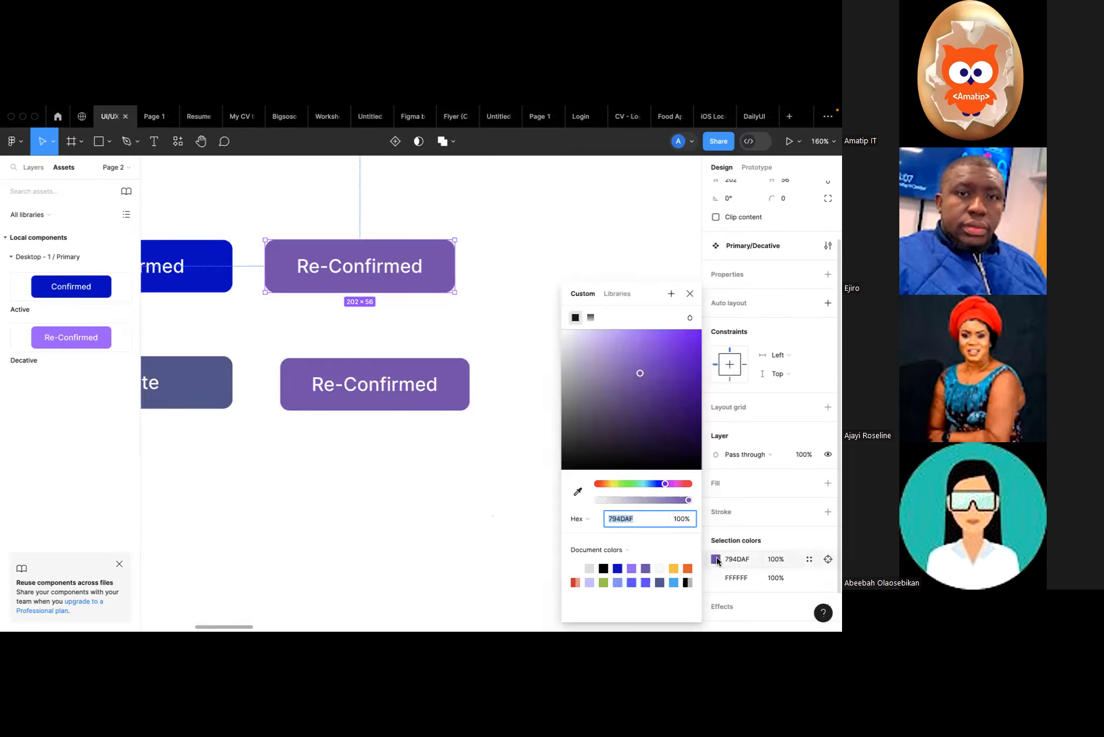
pyautogui.click(688, 568)
pyautogui.moveTo(686, 339); pyautogui.dragTo(665, 418)
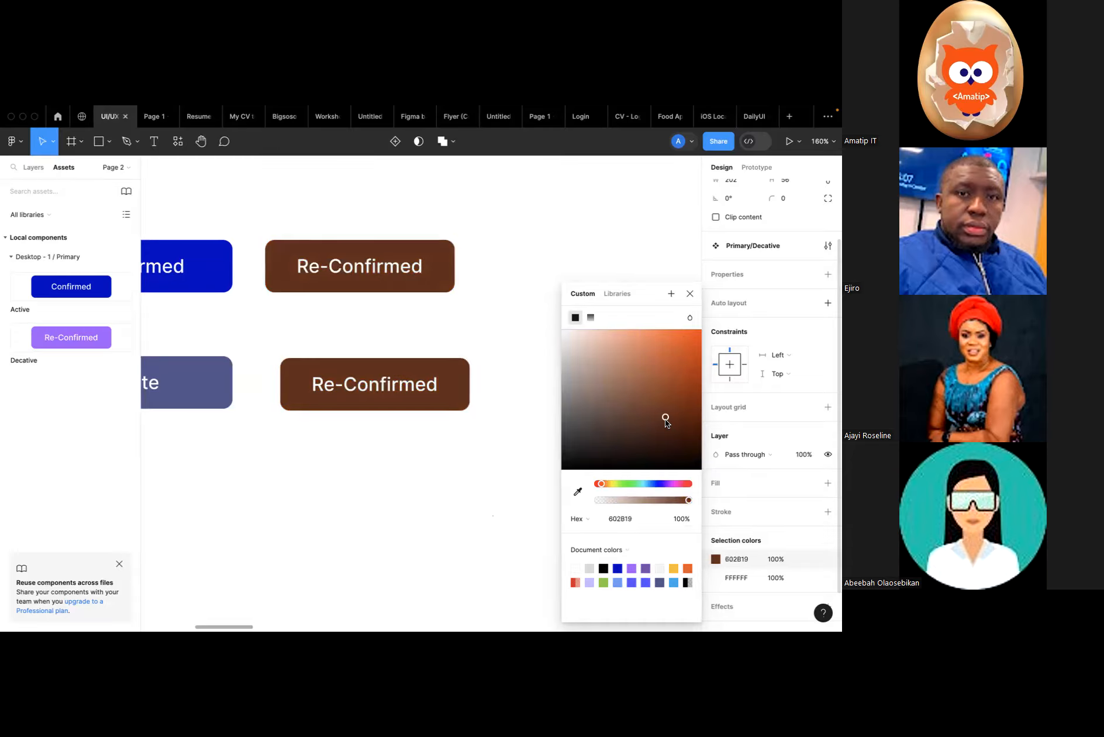
pyautogui.click(690, 293)
pyautogui.click(623, 299)
pyautogui.scroll(-5, 624, 298)
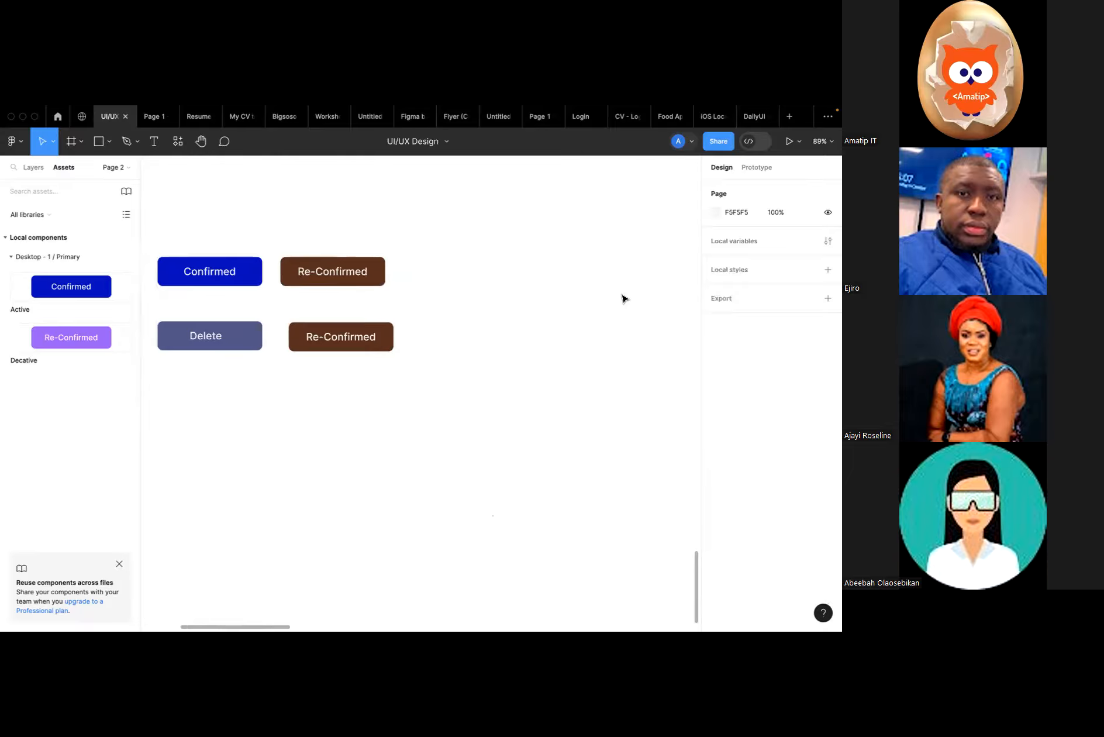
pyautogui.hscroll(-2, 429, 309)
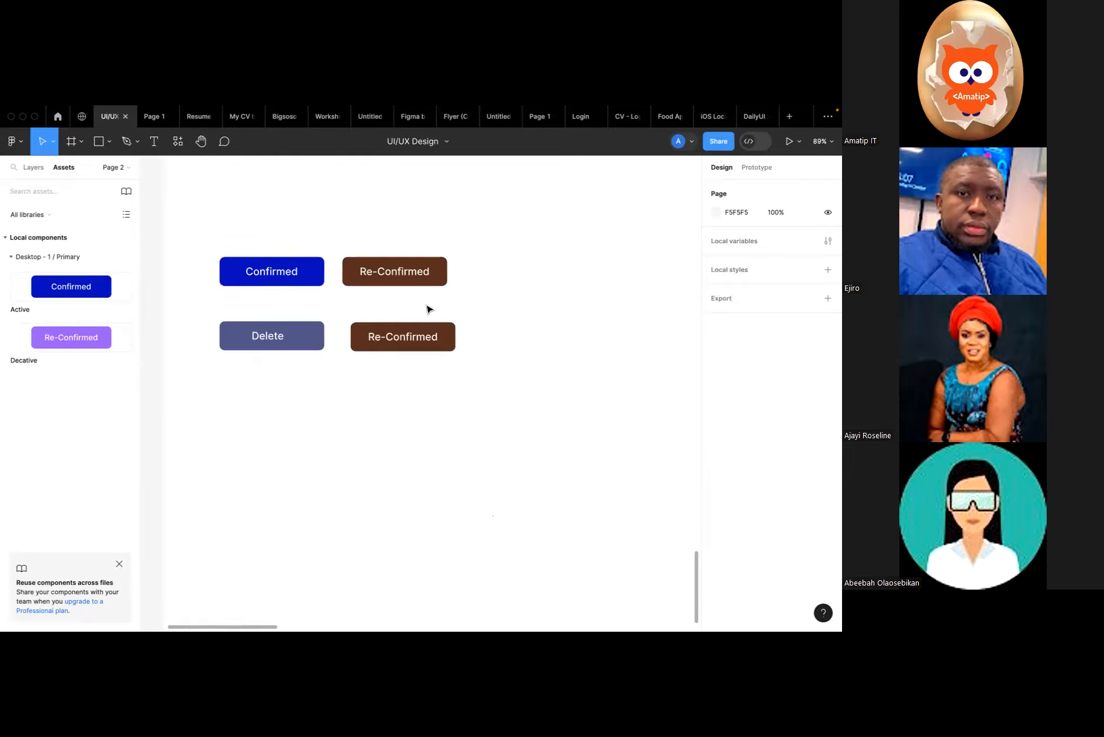
# Replace the main Re-Confirmed component's label text with "Delete".
pyautogui.click(413, 274)
pyautogui.click(416, 274)
pyautogui.click(419, 273)
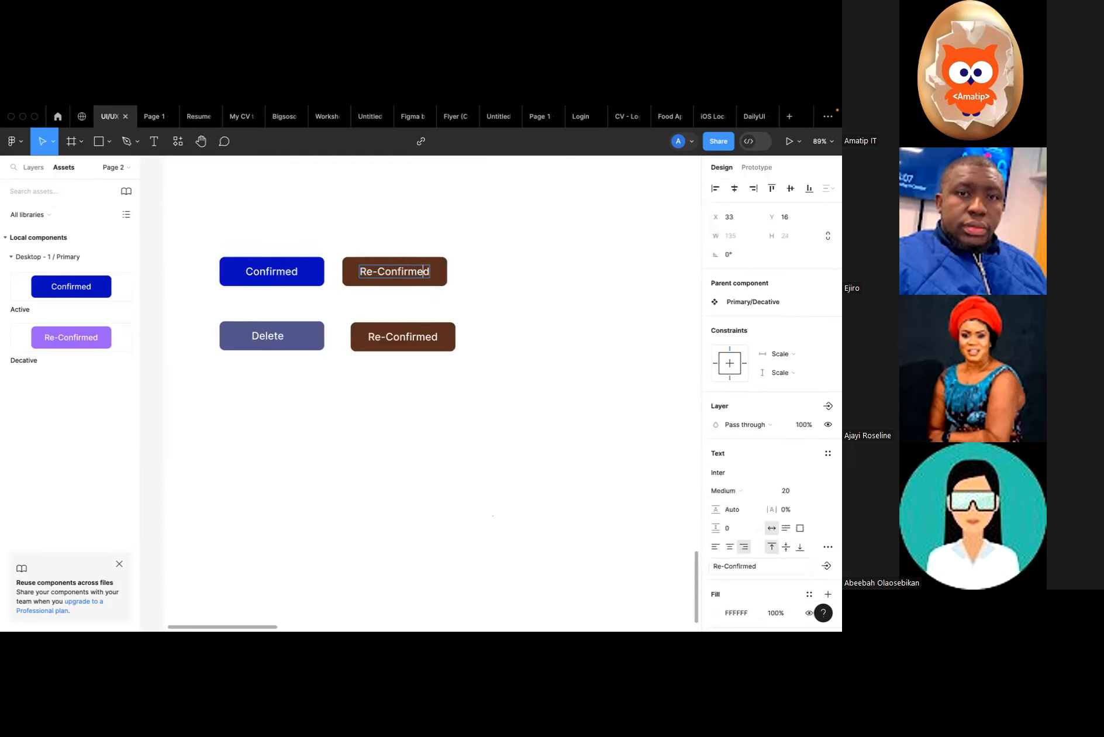
pyautogui.press('BackSpace')
pyautogui.press('BackSpace')
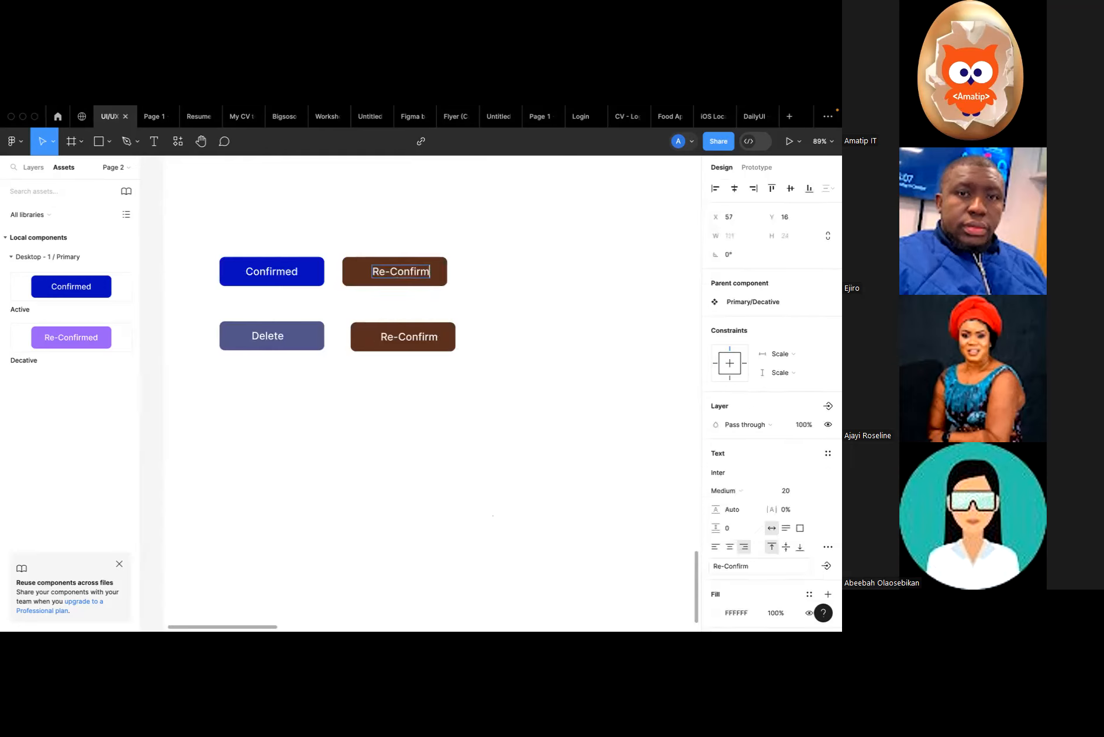
pyautogui.hotkey('ctrl', 'a')
pyautogui.write('Delete')
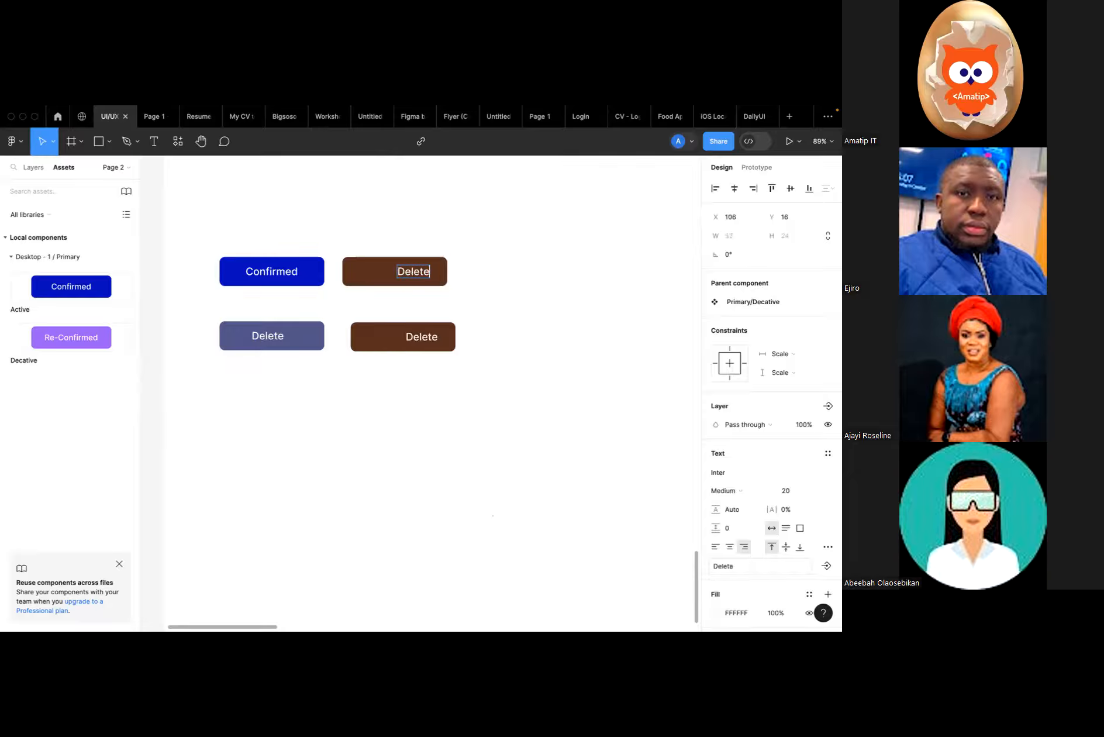
# Center the Delete label horizontally within the main brown button component.
pyautogui.press('Escape')
pyautogui.click(733, 191)
pyautogui.click(409, 410)
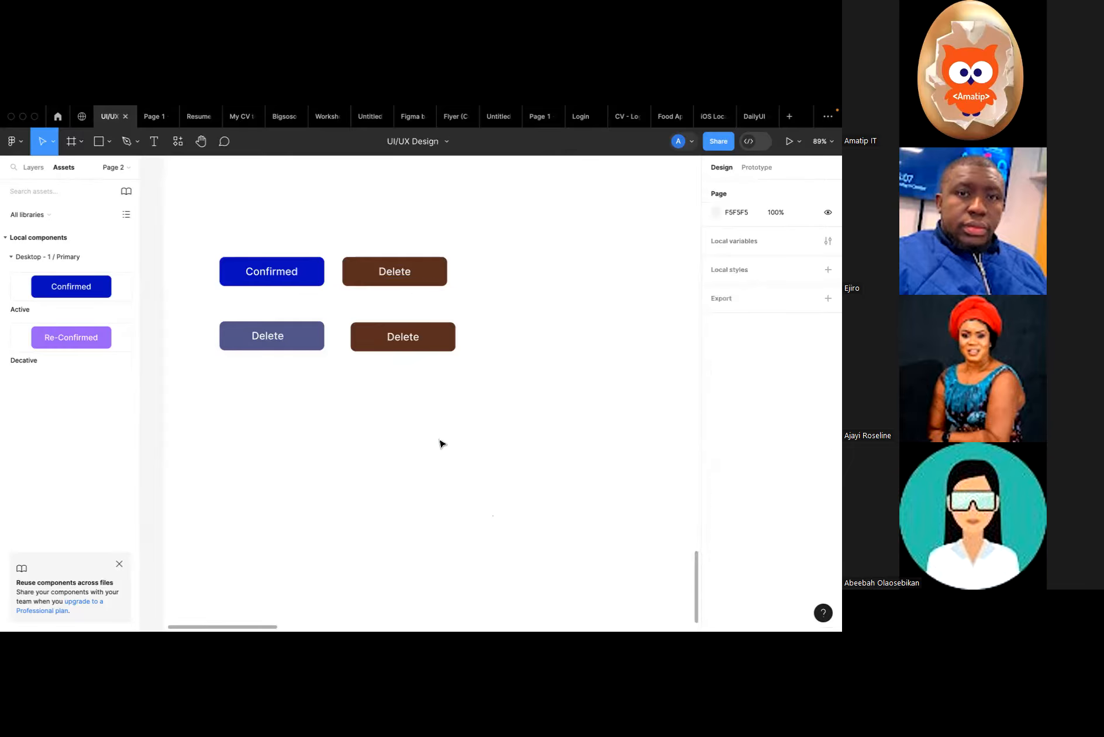
# Detach the lower brown Delete button instance from its Decative component.
pyautogui.scroll(-1, 441, 444)
pyautogui.scroll(-3, 441, 444)
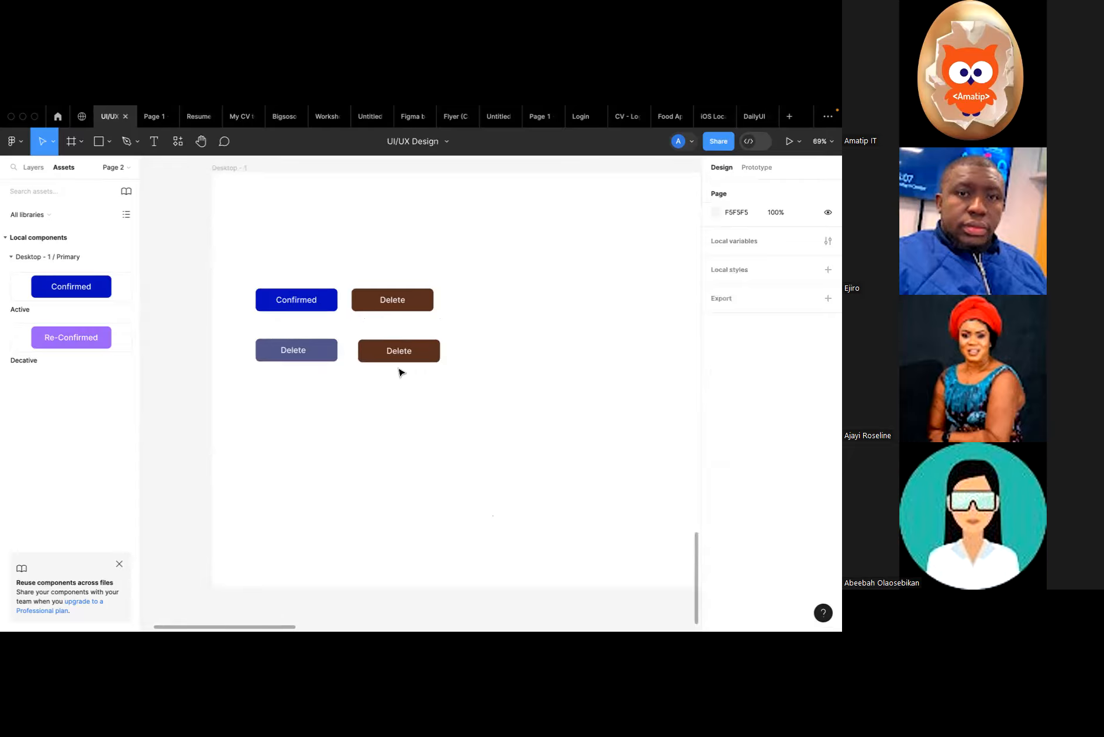
pyautogui.scroll(10, 401, 373)
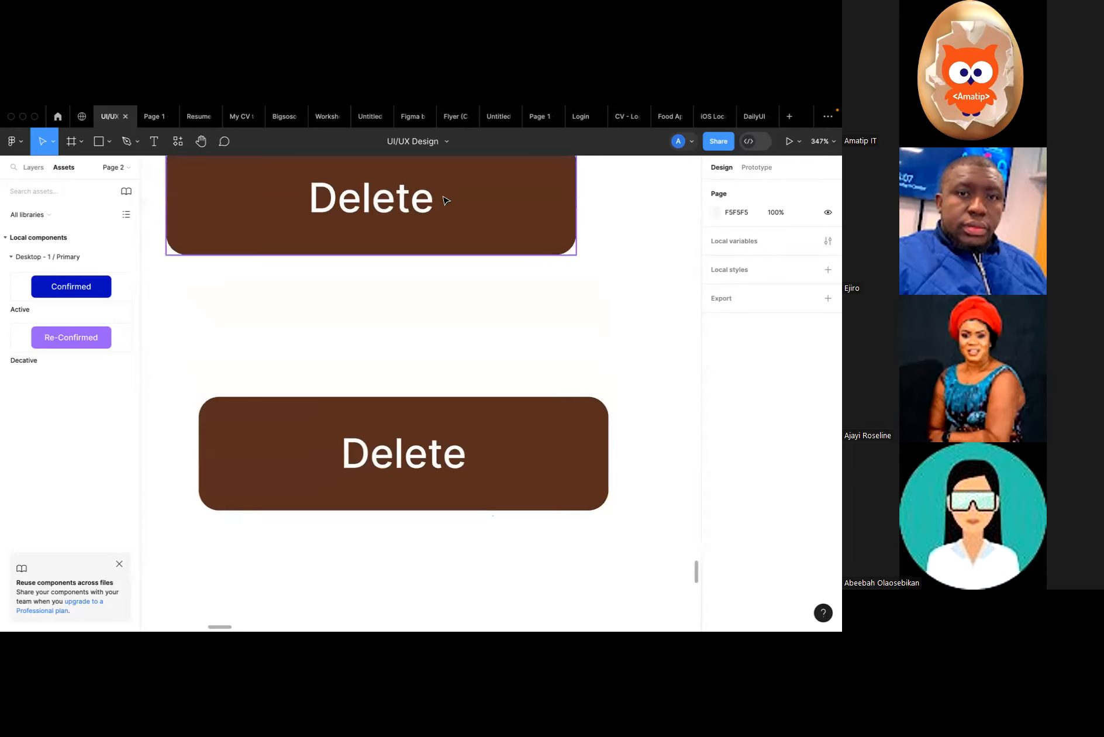
pyautogui.click(453, 458)
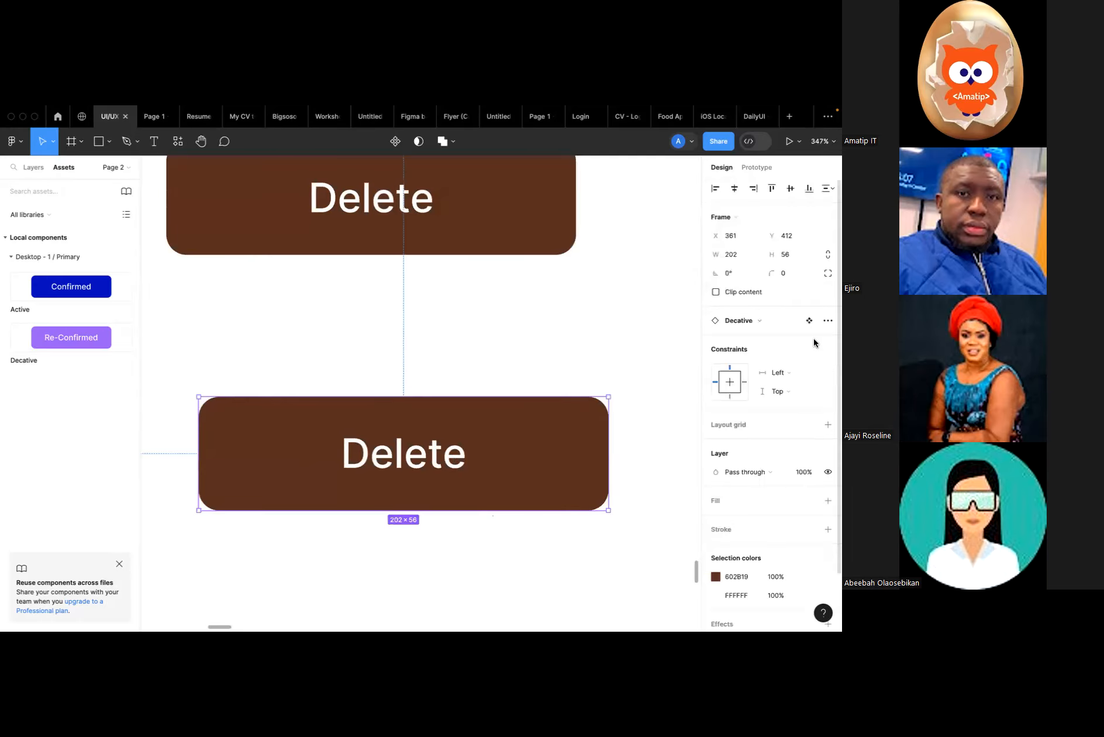
pyautogui.click(827, 323)
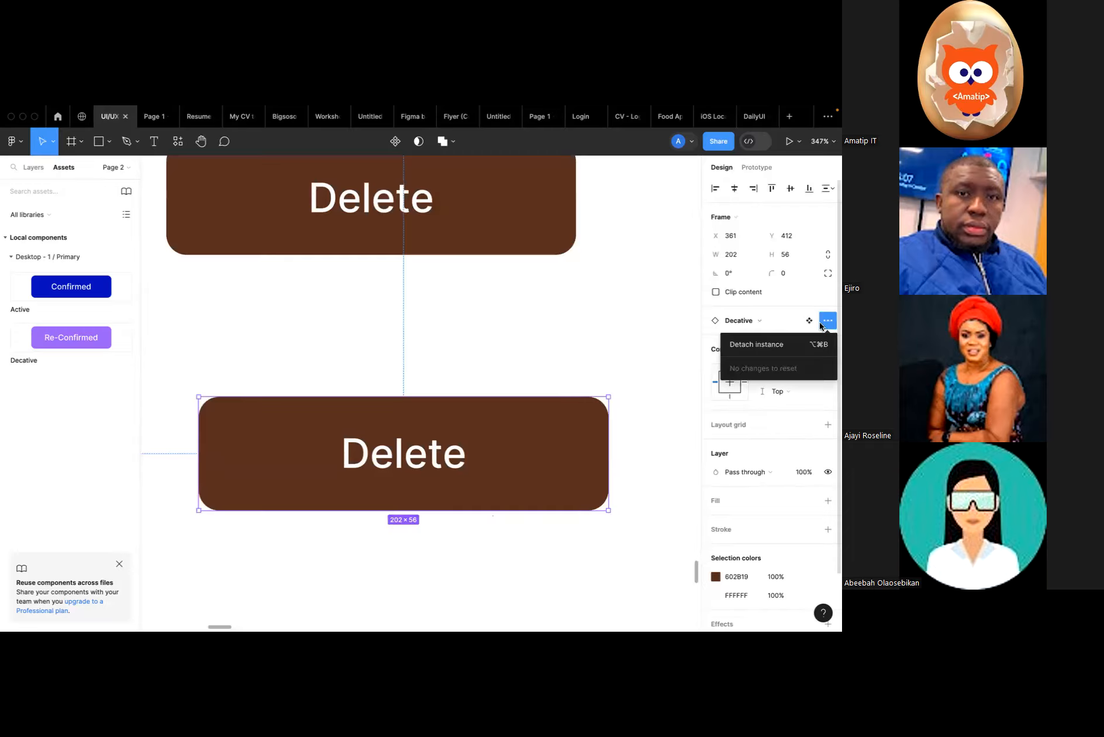
pyautogui.click(785, 346)
# Recolor the main Primary/Decative component's background with the green document color.
pyautogui.scroll(-5, 417, 326)
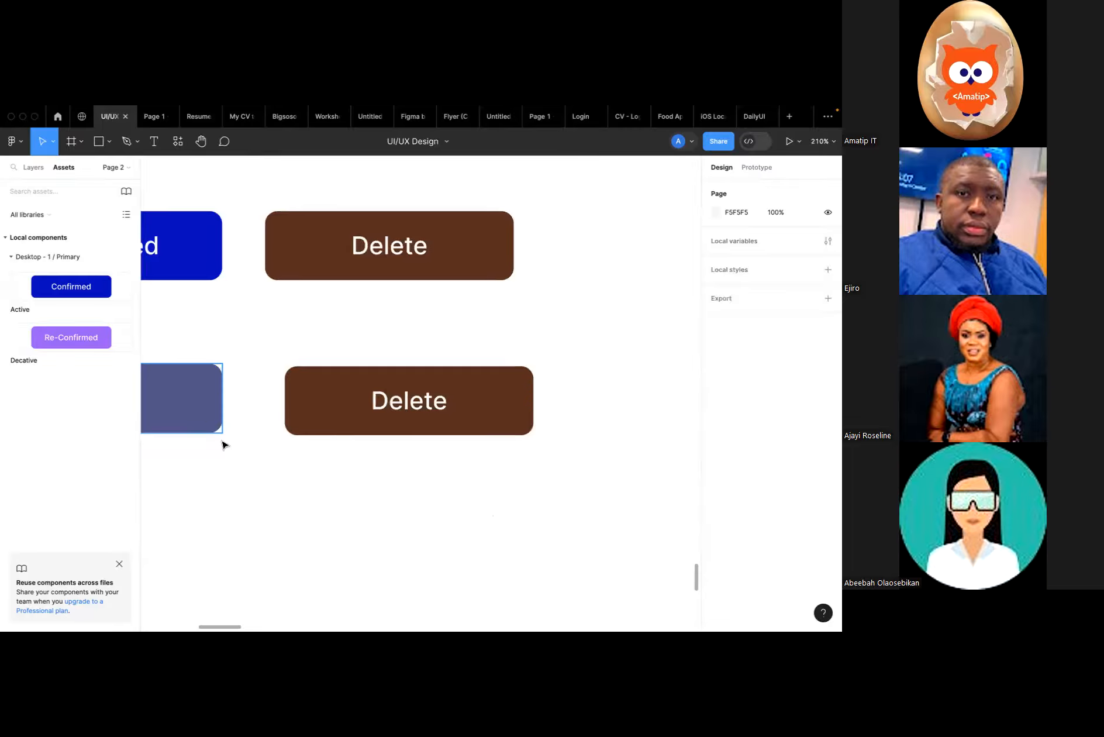
pyautogui.scroll(5, 224, 444)
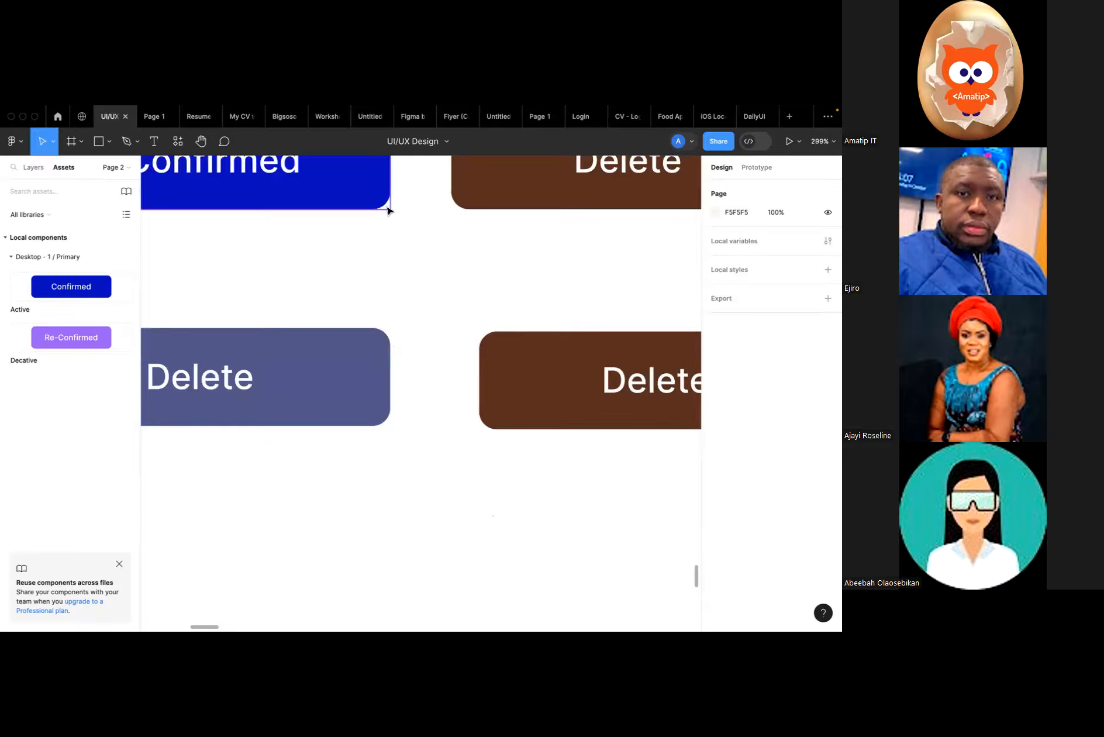
pyautogui.scroll(4, 386, 246)
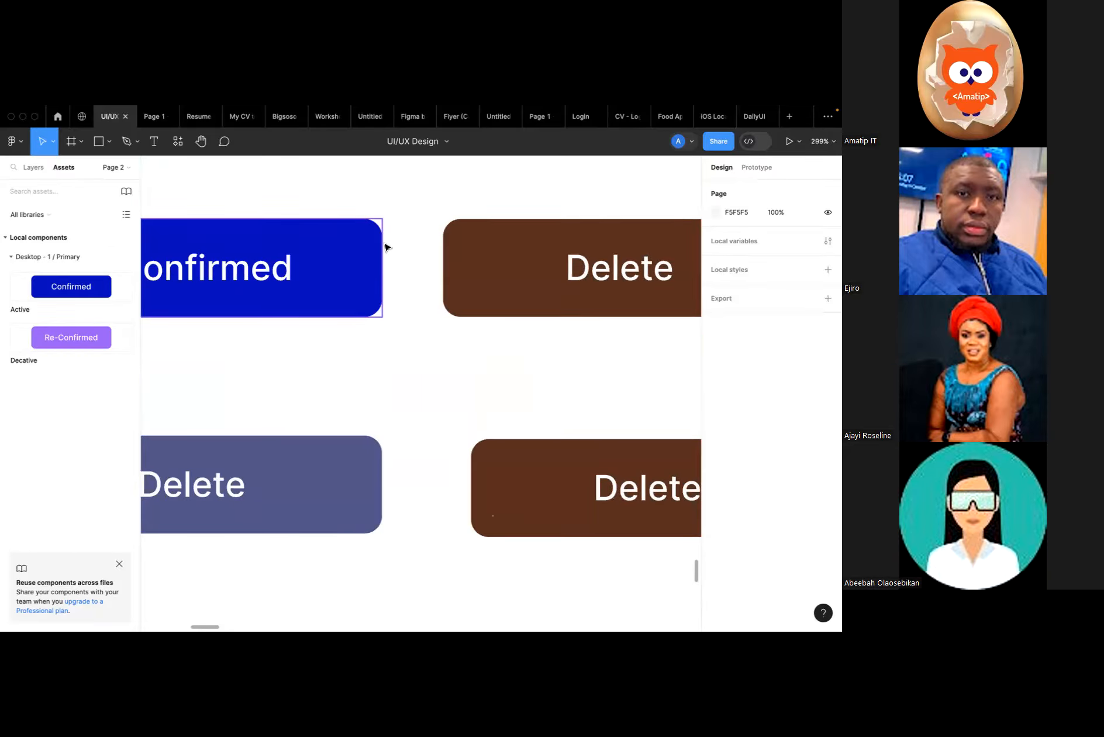
pyautogui.scroll(-5, 402, 224)
pyautogui.hscroll(1, 402, 223)
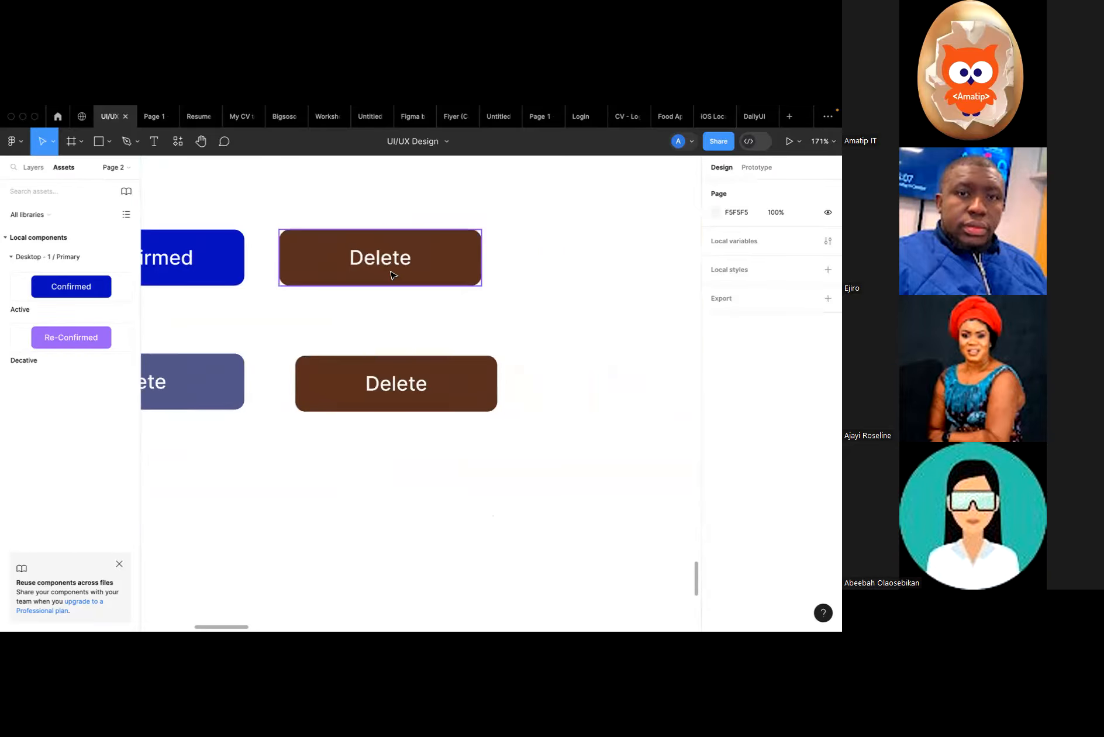
pyautogui.click(394, 275)
pyautogui.click(431, 396)
pyautogui.click(452, 282)
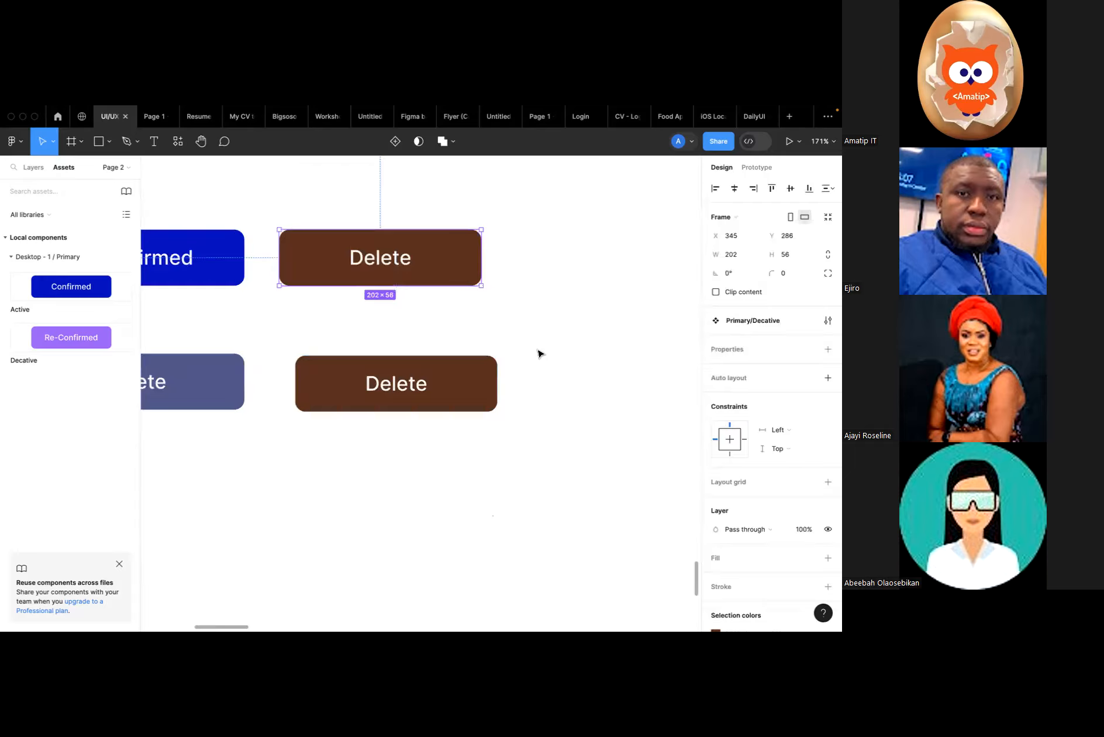
pyautogui.scroll(-2, 731, 524)
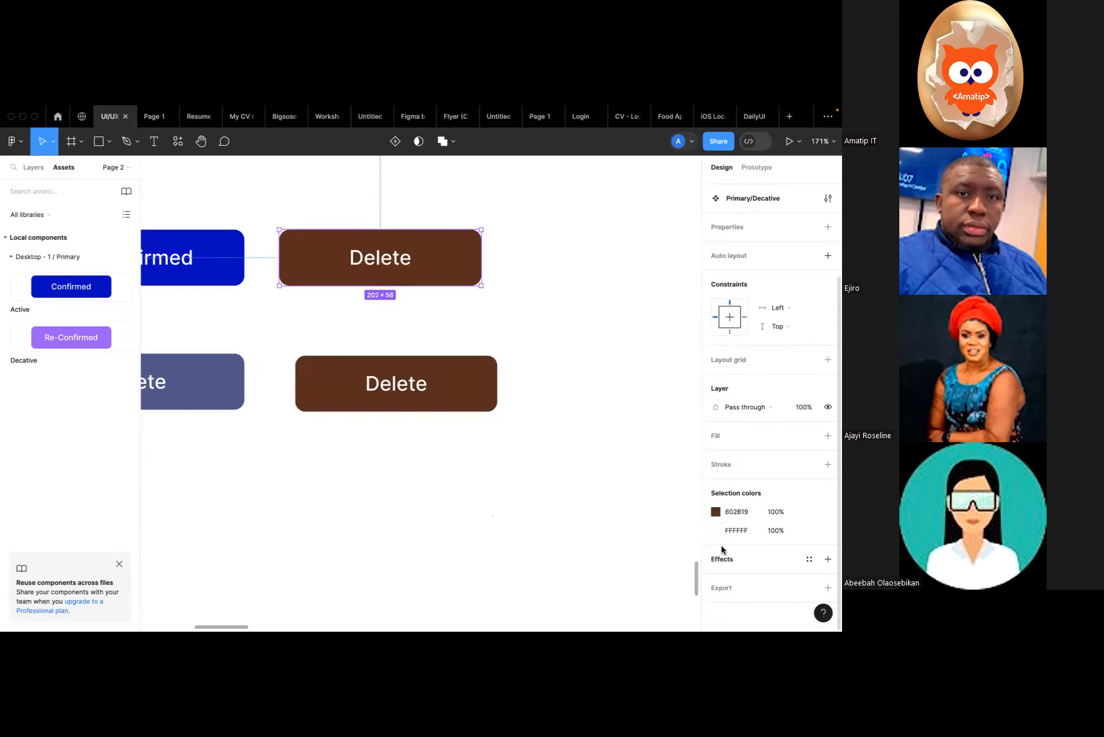
pyautogui.click(716, 512)
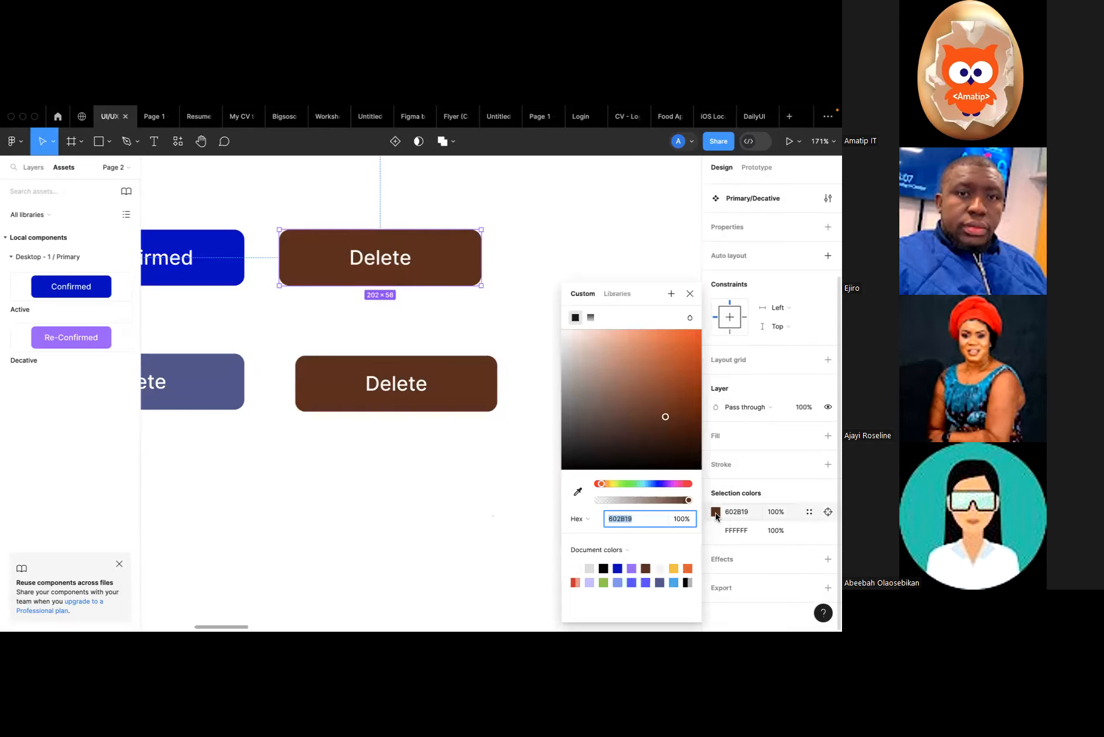
pyautogui.click(603, 582)
pyautogui.click(690, 293)
pyautogui.click(595, 293)
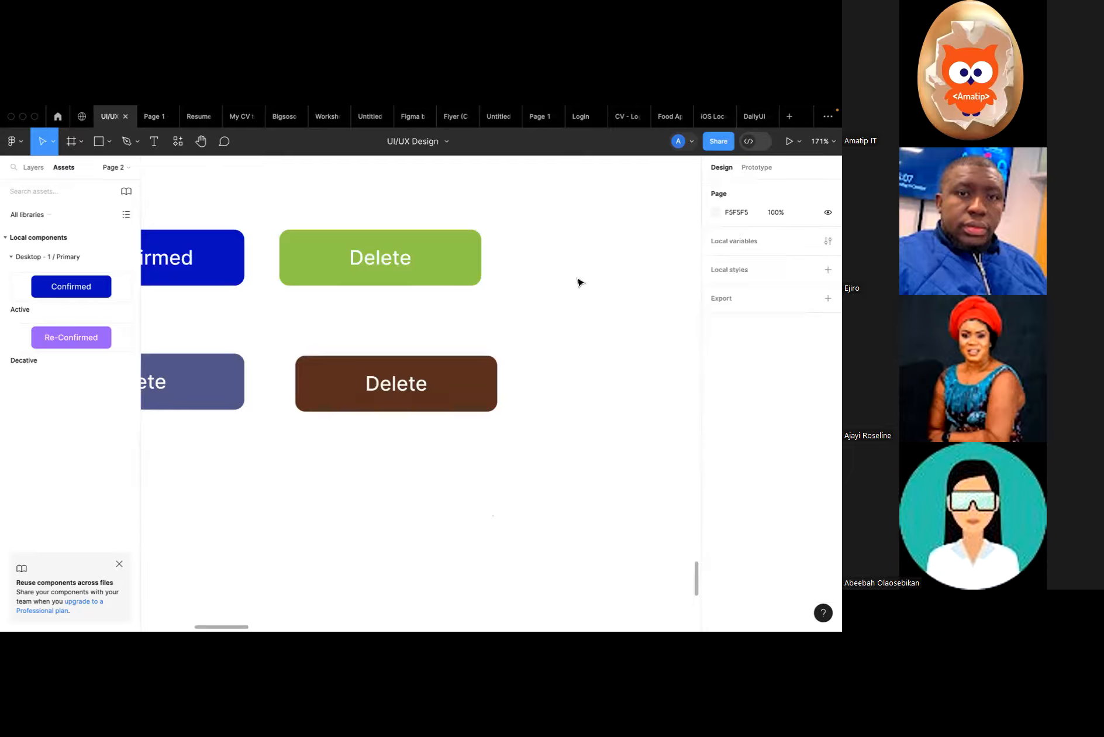
# Place six more Confirmed button instances, three in the iPhone 14 & 15 Pro Max frame and three in the Desktop frame.
pyautogui.scroll(-10, 578, 283)
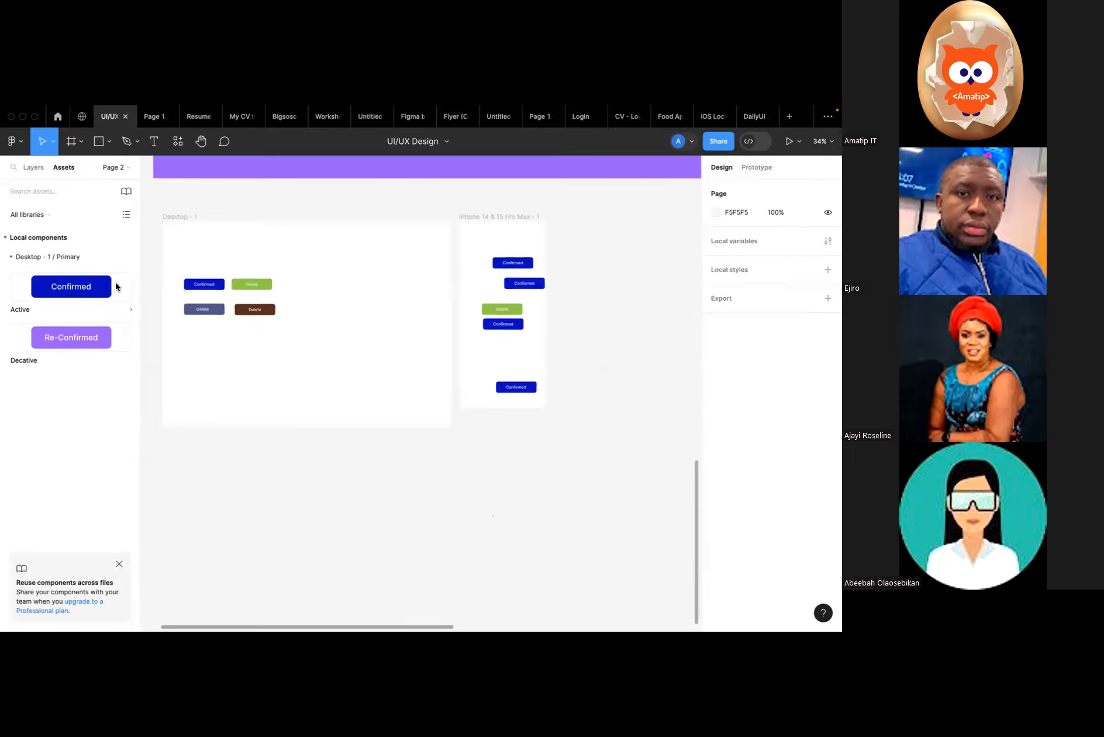
pyautogui.click(88, 286)
pyautogui.moveTo(194, 269); pyautogui.dragTo(510, 375)
pyautogui.moveTo(101, 286); pyautogui.dragTo(555, 350)
pyautogui.moveTo(91, 288); pyautogui.dragTo(507, 302)
pyautogui.moveTo(86, 286); pyautogui.dragTo(259, 343)
pyautogui.moveTo(75, 287); pyautogui.dragTo(419, 354)
pyautogui.moveTo(104, 292); pyautogui.dragTo(396, 401)
pyautogui.click(223, 292)
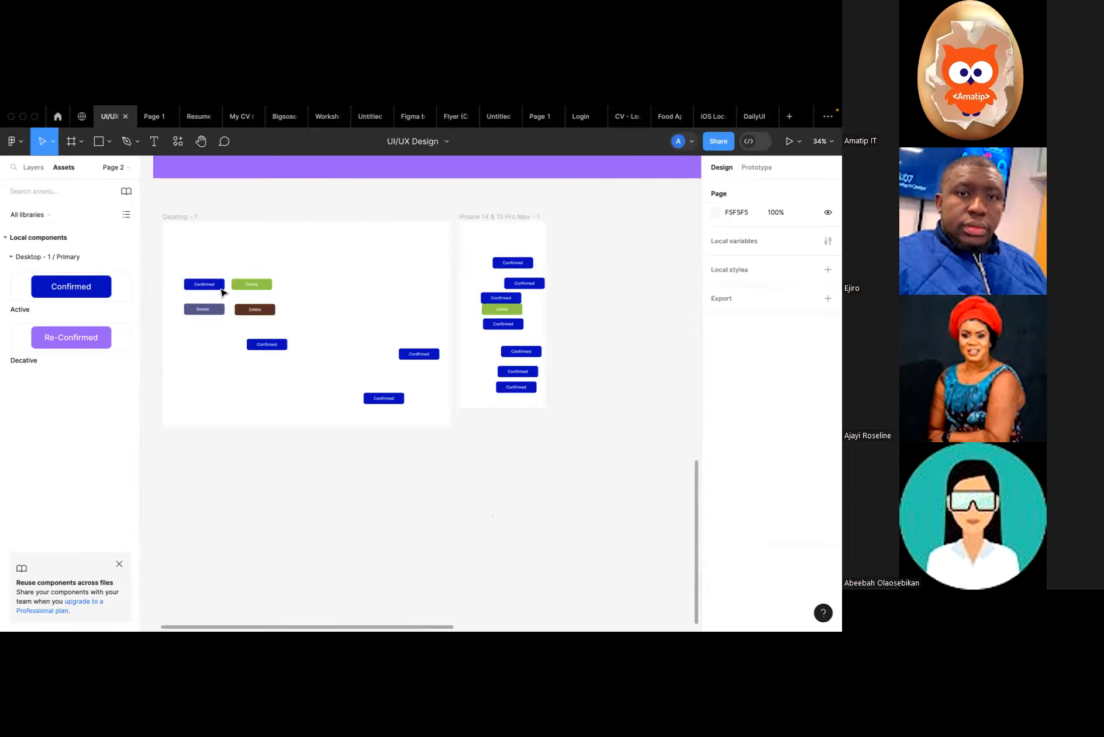
pyautogui.click(221, 289)
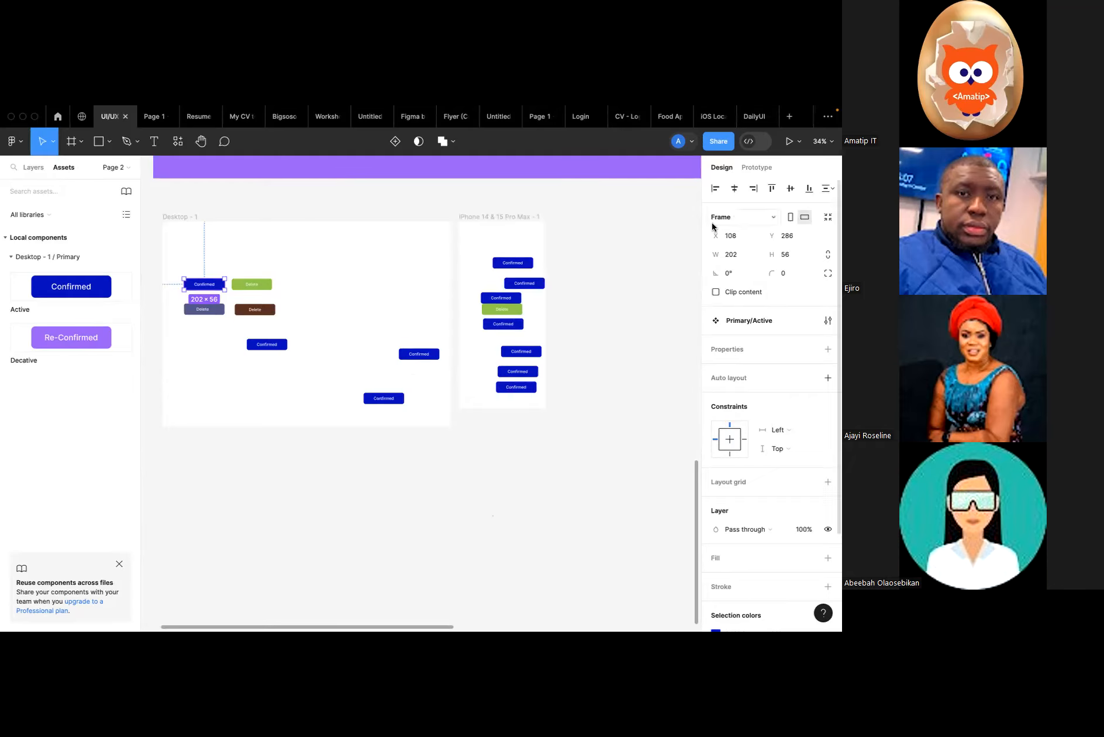
# Duplicate the iPhone 14 & 15 Pro Max - 1 frame three times in a row.
pyautogui.click(494, 219)
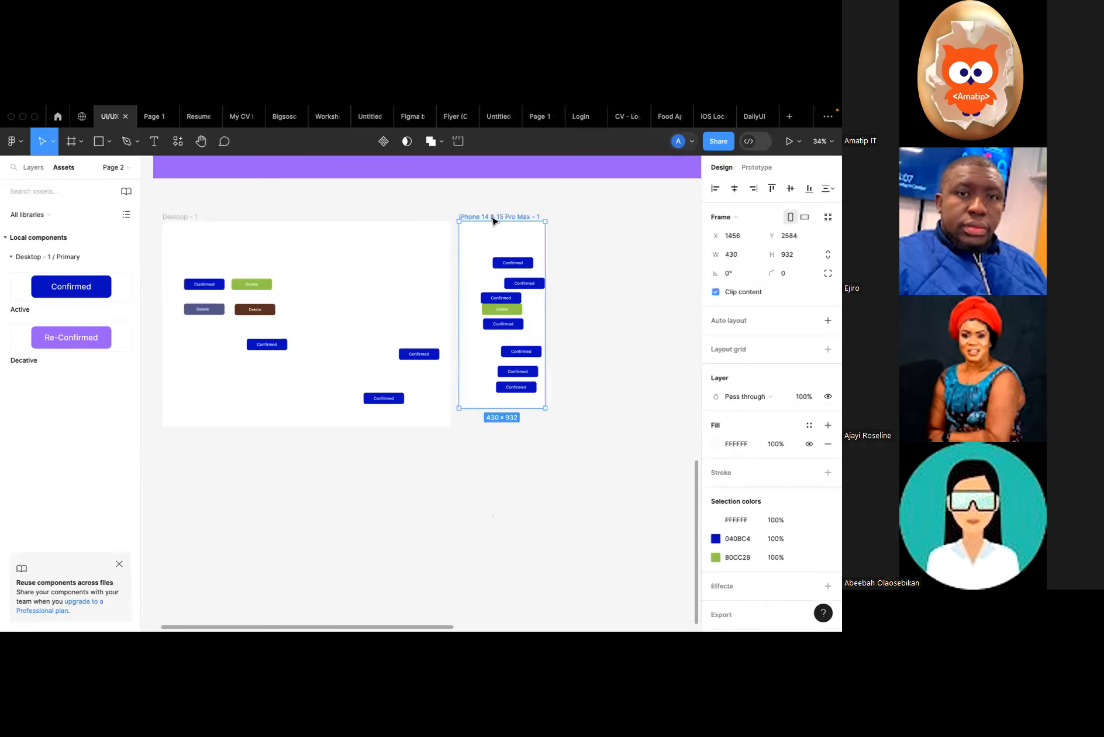
pyautogui.hotkey('ctrl', 'd')
pyautogui.hotkey('ctrl', 'd')
pyautogui.hotkey('ctrl', 'd')
pyautogui.scroll(-5, 493, 221)
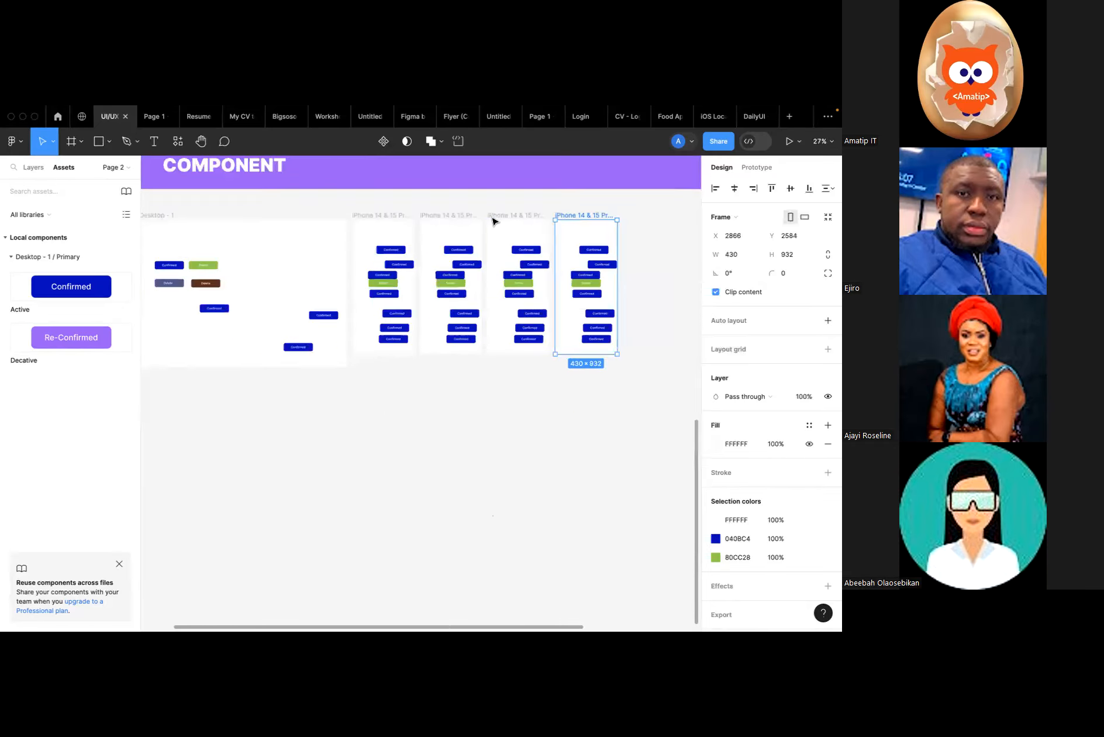
# Move the last iPhone frame below the first row and add two copies of it, lined up as a second row of three.
pyautogui.moveTo(538, 214); pyautogui.dragTo(426, 309)
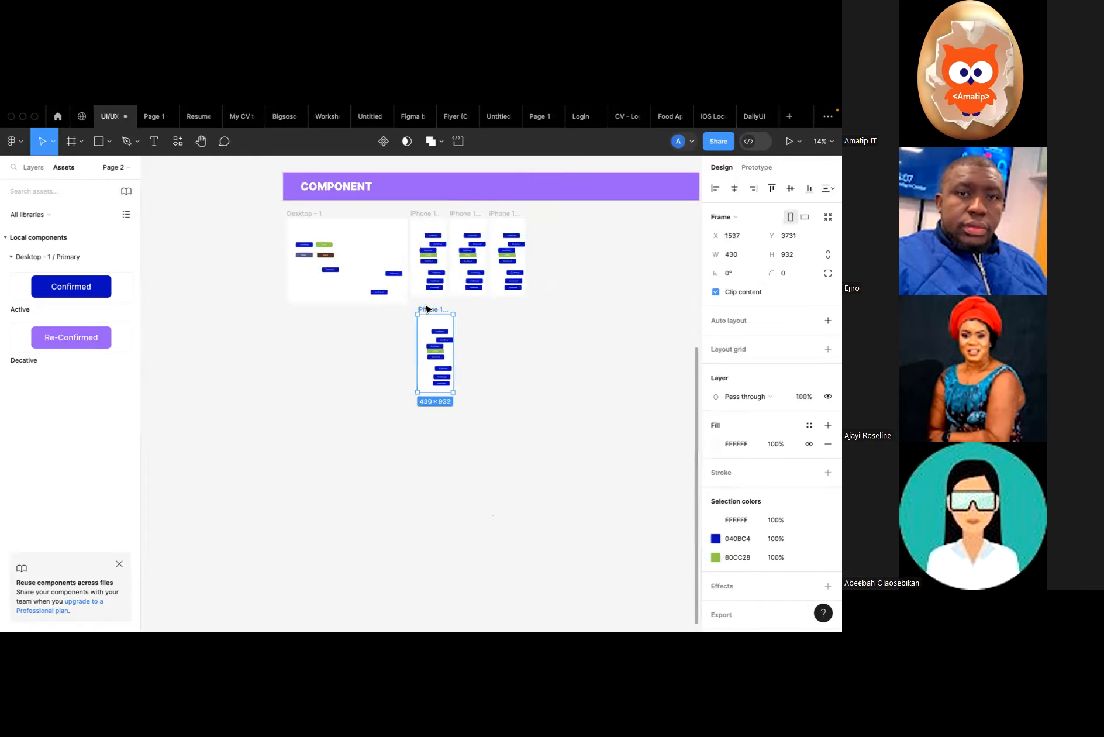
pyautogui.hotkey('ctrl', 'd')
pyautogui.hotkey('ctrl', 'd')
pyautogui.moveTo(292, 502); pyautogui.dragTo(489, 321)
pyautogui.moveTo(362, 405); pyautogui.dragTo(481, 313)
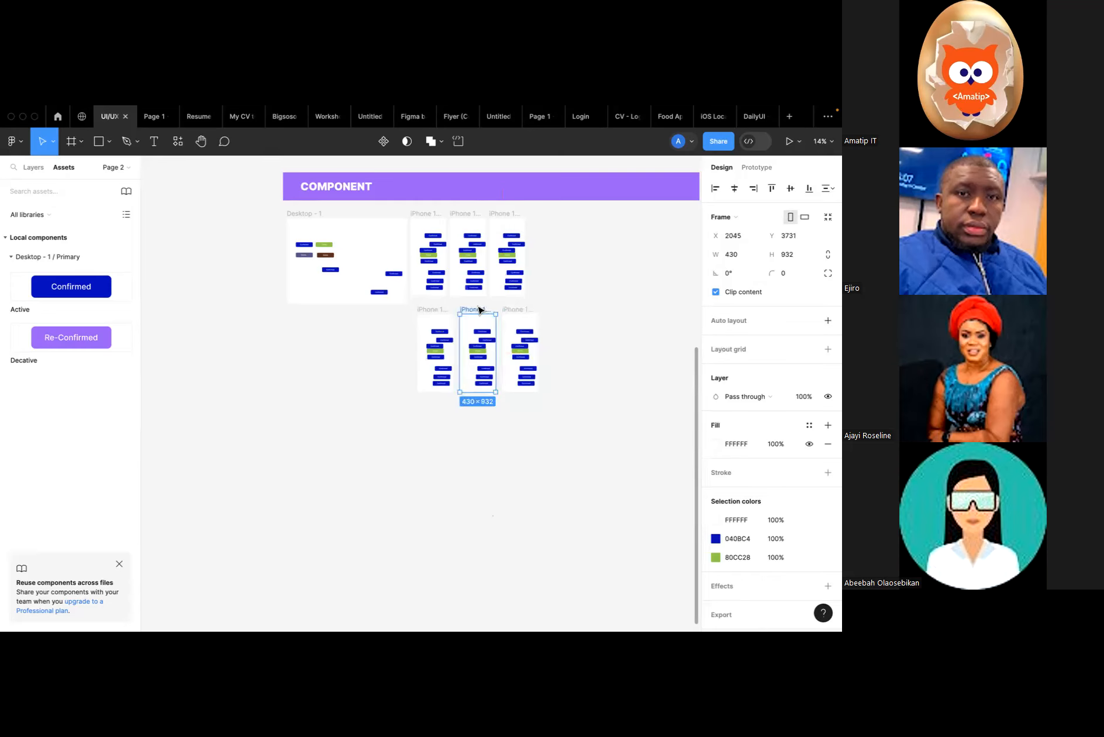
pyautogui.click(432, 397)
pyautogui.scroll(5, 432, 314)
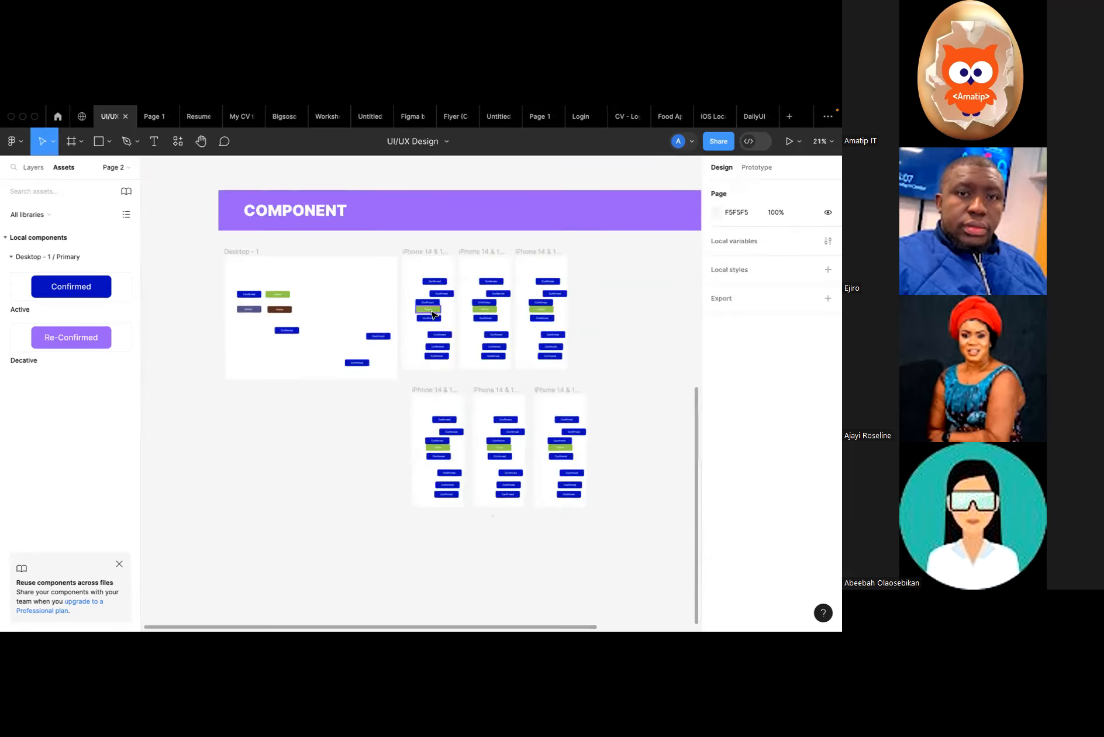
# Examine the main Confirmed component and its blue instances across the Desktop and iPhone frames.
pyautogui.scroll(5, 432, 311)
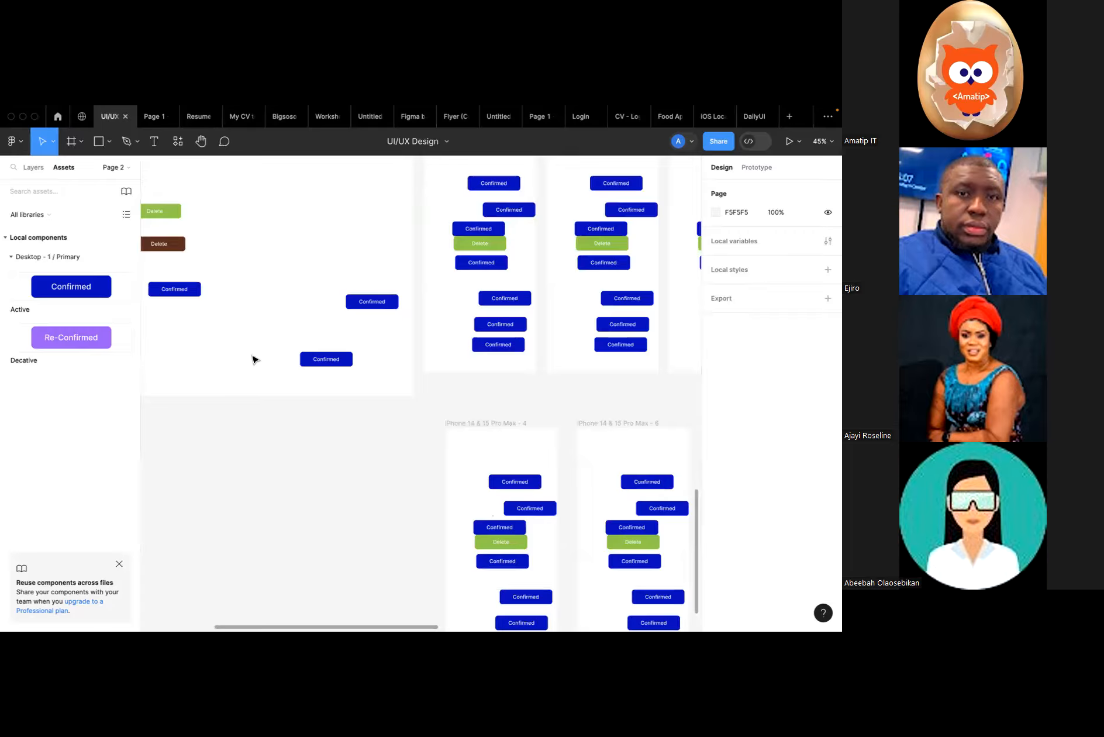
pyautogui.hscroll(-5, 246, 327)
pyautogui.click(267, 199)
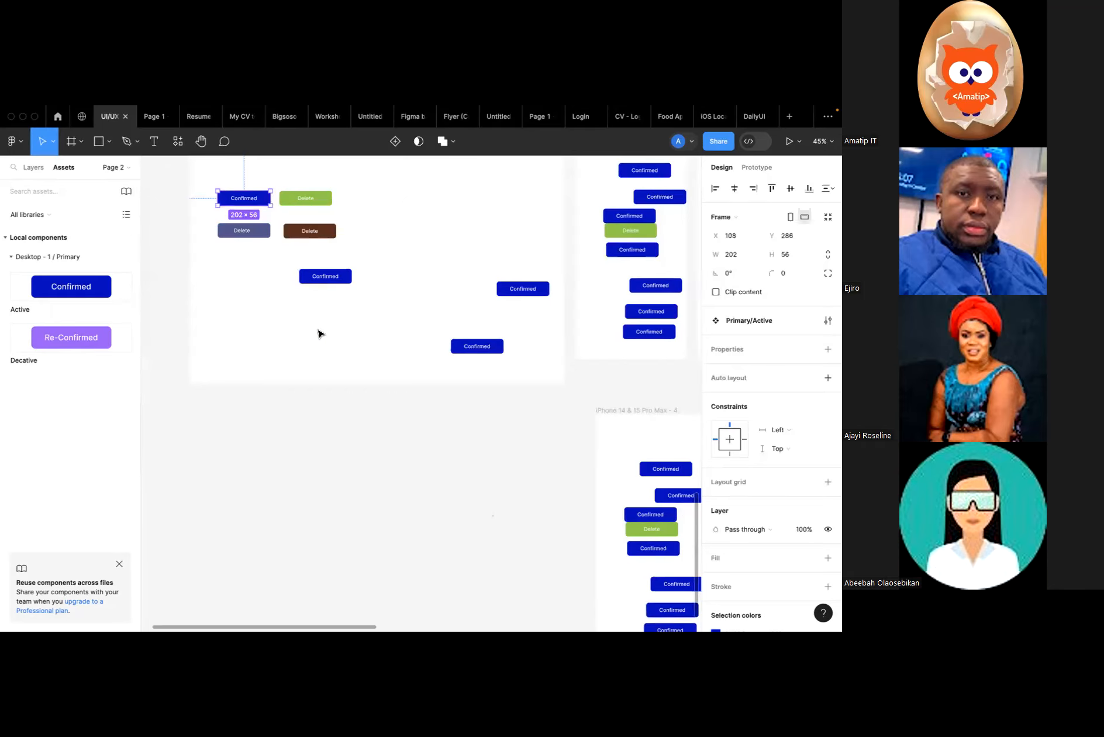
pyautogui.hscroll(4, 202, 309)
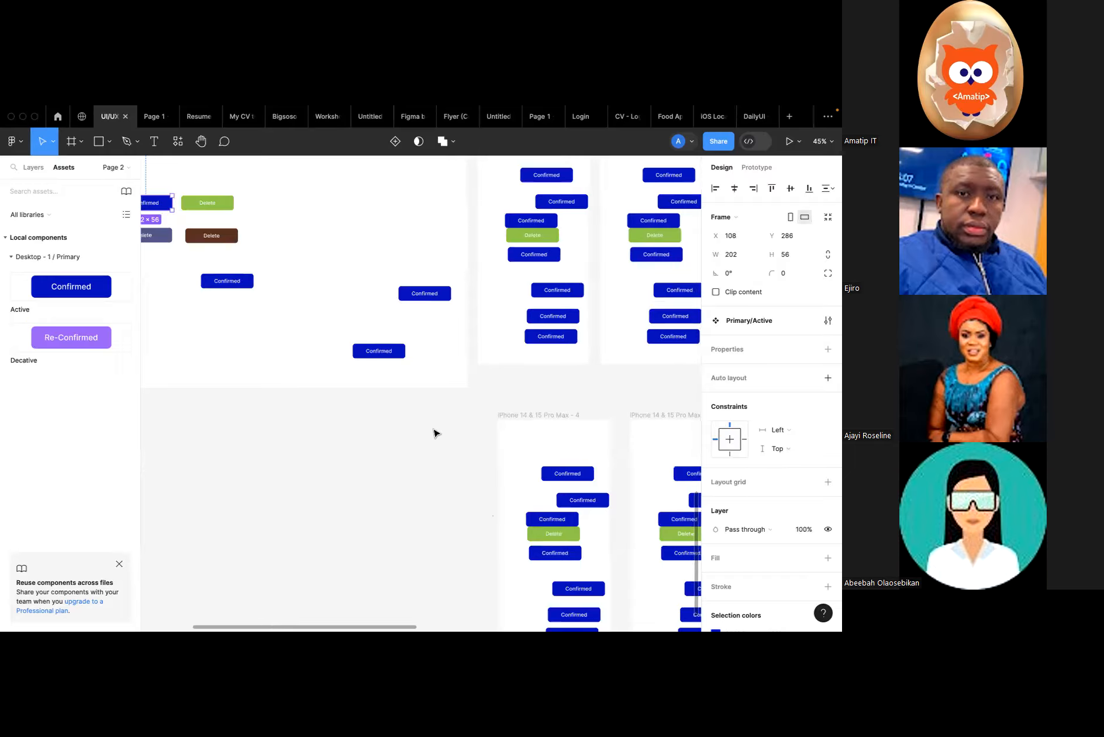
pyautogui.hscroll(6, 468, 412)
pyautogui.scroll(-1, 468, 413)
pyautogui.scroll(-5, 497, 395)
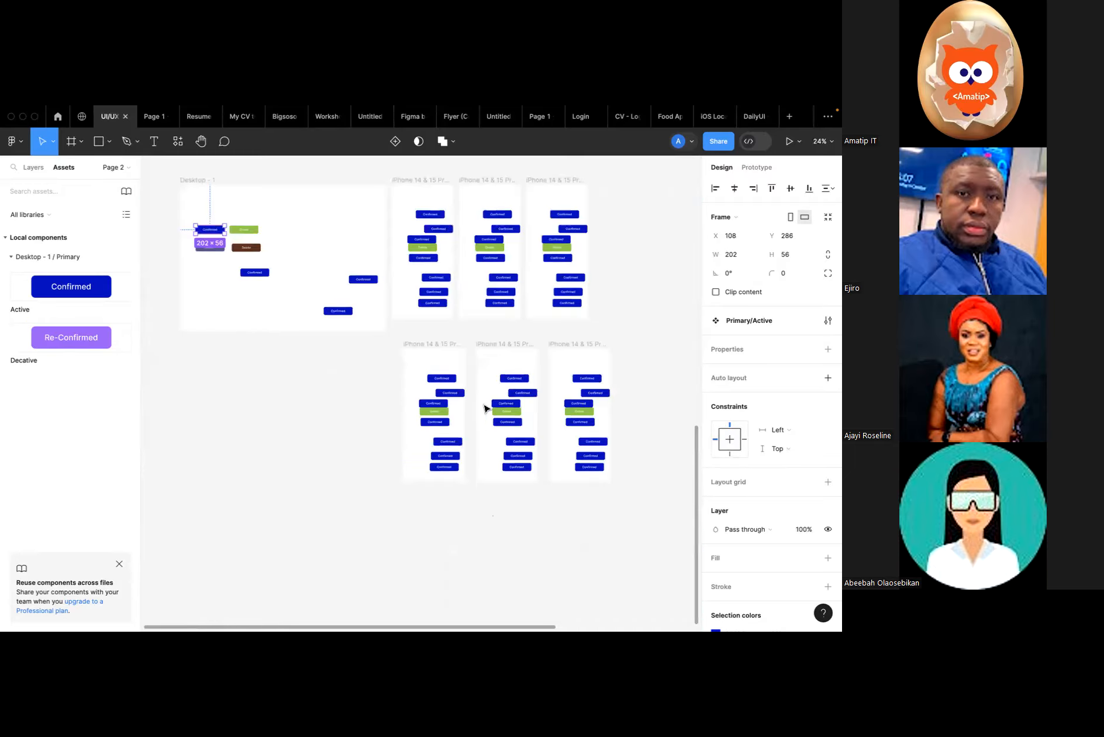
pyautogui.click(507, 403)
pyautogui.click(493, 326)
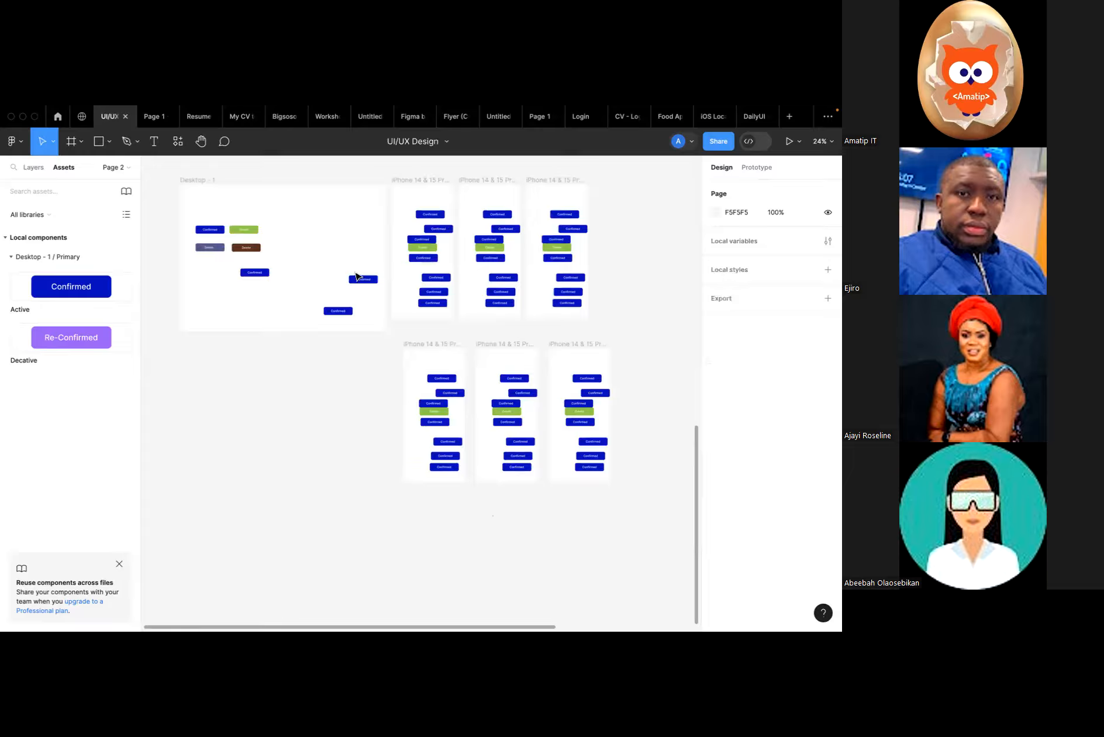
# Recolor the main Primary/Active Confirmed component's background to green 37CA58.
pyautogui.scroll(5, 197, 237)
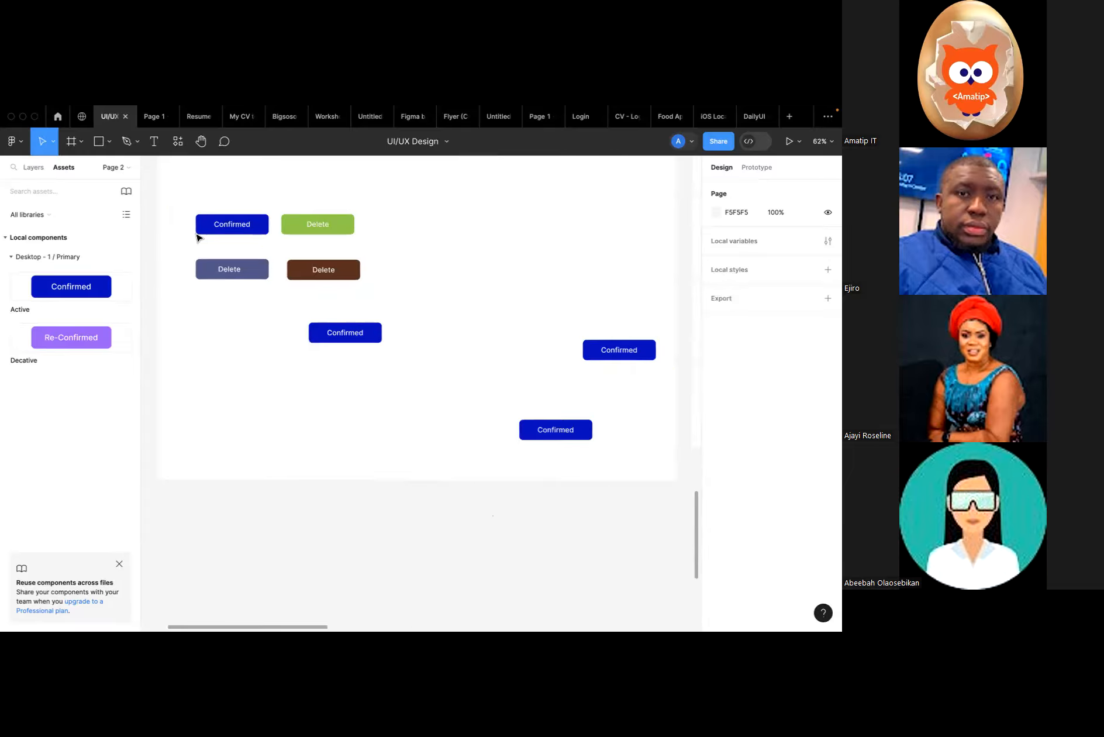
pyautogui.hscroll(3, 197, 238)
pyautogui.click(213, 220)
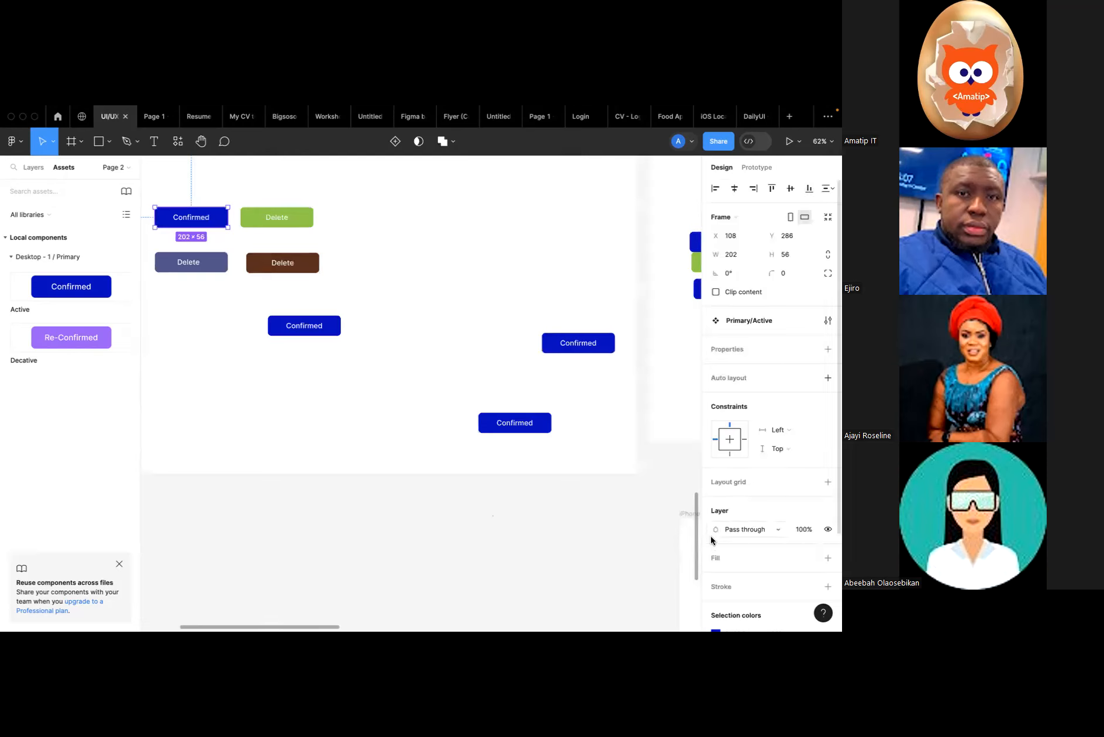
pyautogui.scroll(-3, 710, 536)
pyautogui.click(716, 512)
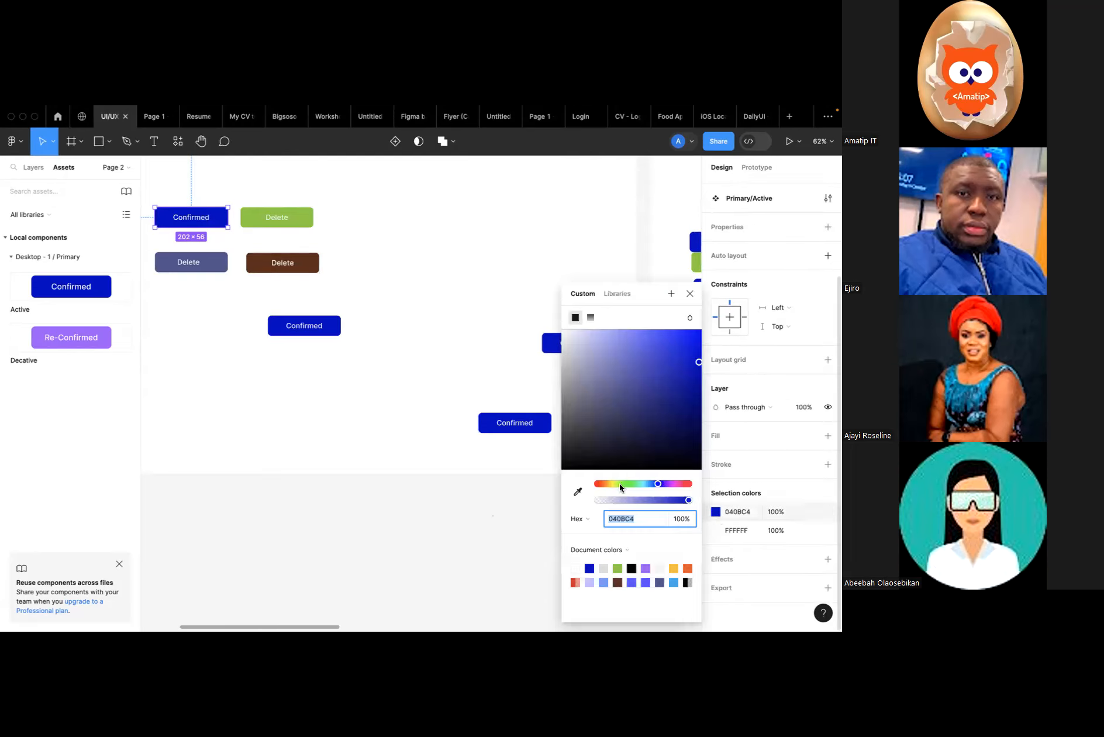
pyautogui.click(578, 492)
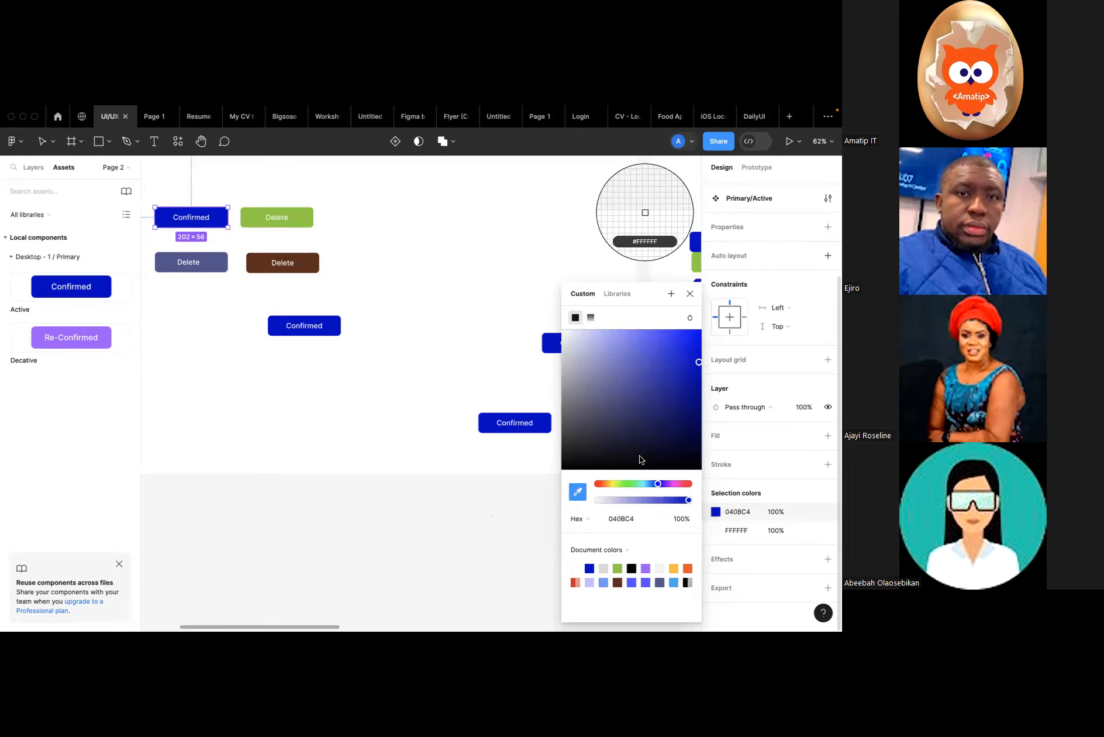
pyautogui.moveTo(630, 483); pyautogui.dragTo(605, 483)
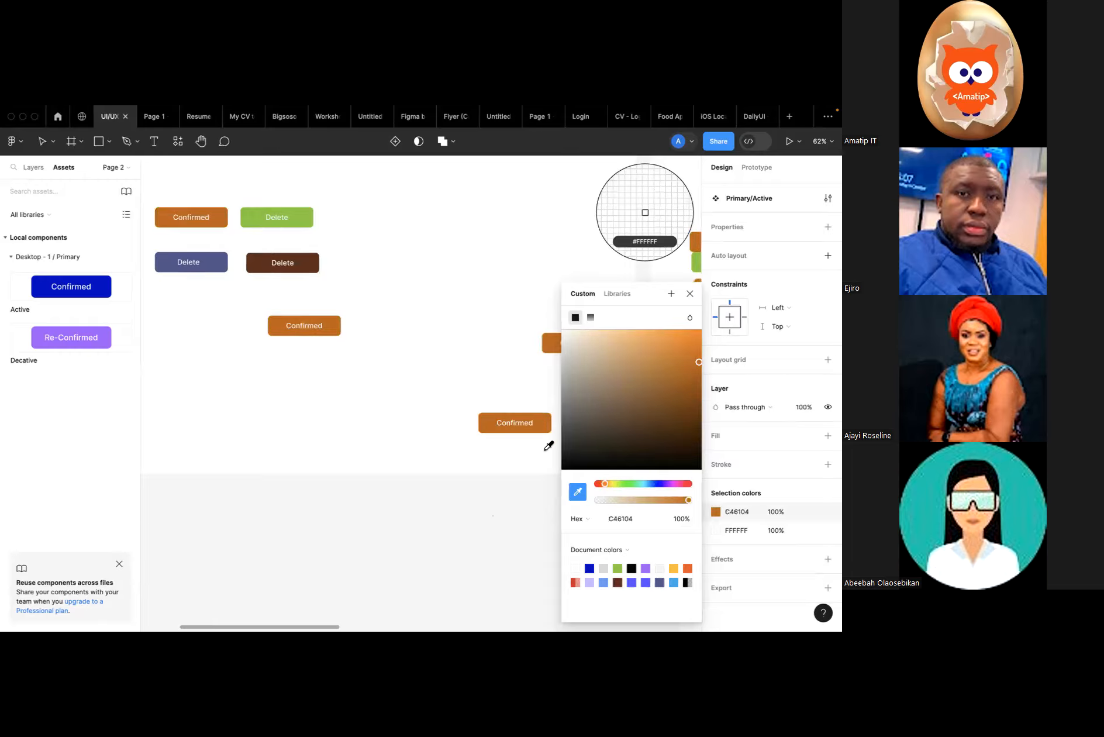
pyautogui.click(625, 483)
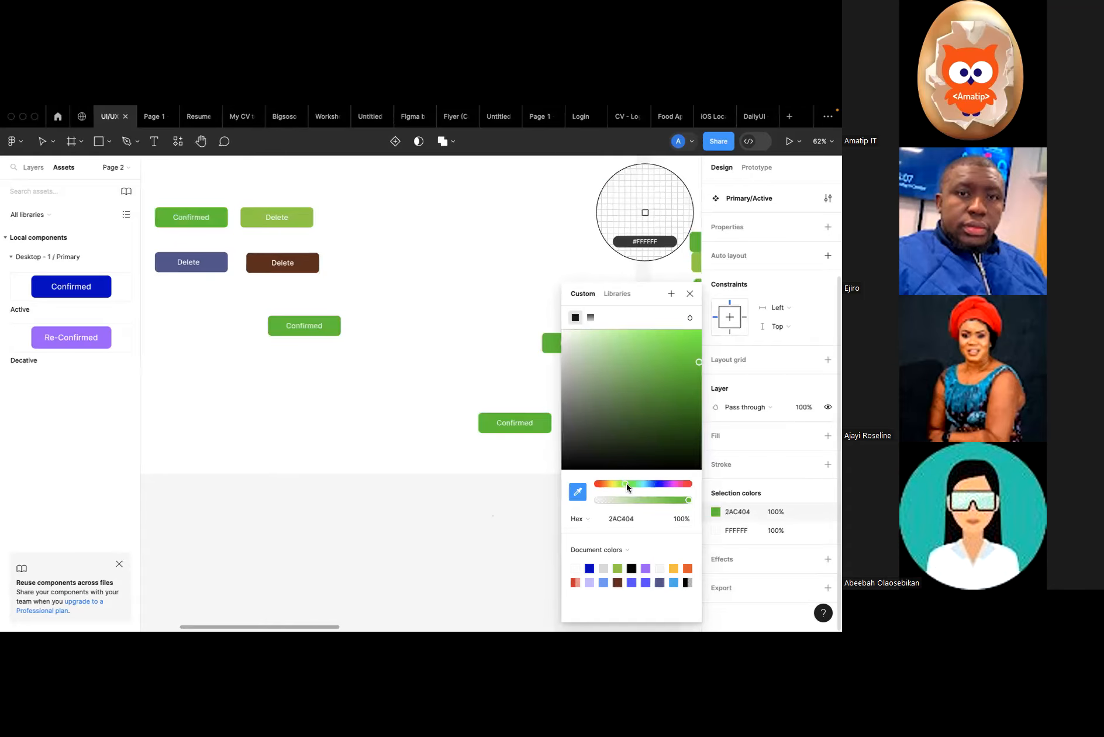
pyautogui.click(630, 482)
pyautogui.click(656, 363)
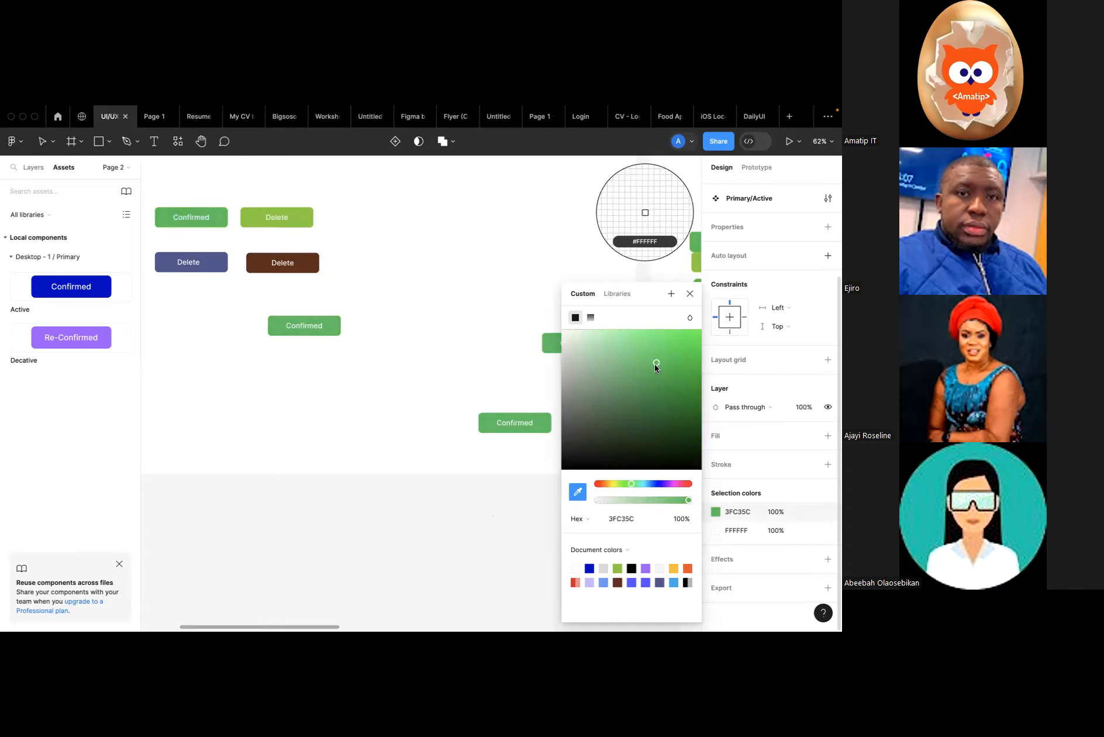
pyautogui.click(646, 331)
pyautogui.moveTo(621, 351); pyautogui.dragTo(663, 358)
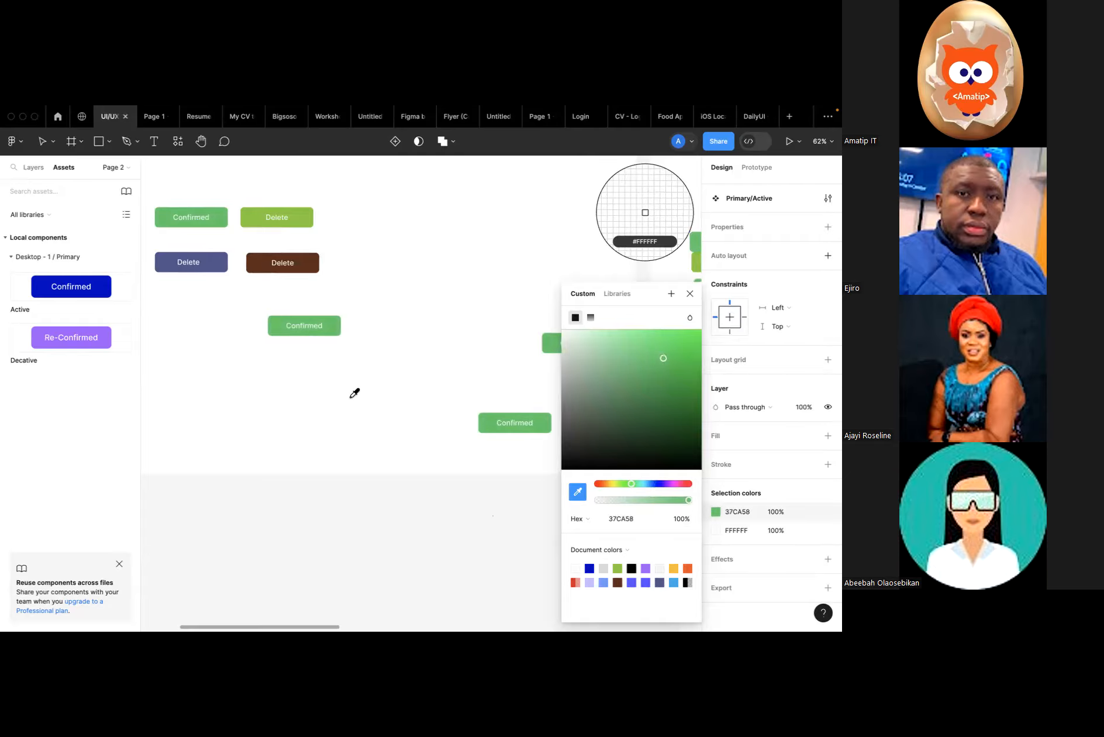
# Try document colors 5751FF and FBBC09 on the main Primary/Active component's background, finishing with orange F1511B.
pyautogui.scroll(-5, 354, 393)
pyautogui.hscroll(2, 355, 394)
pyautogui.scroll(-1, 354, 393)
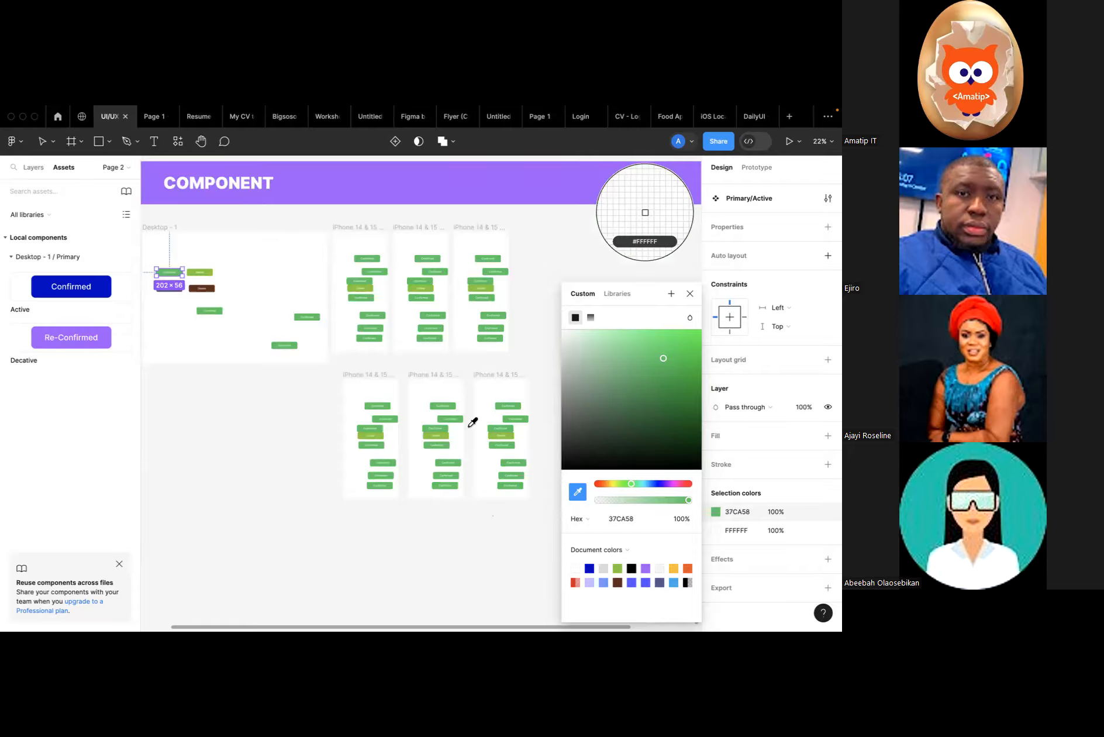
pyautogui.click(632, 582)
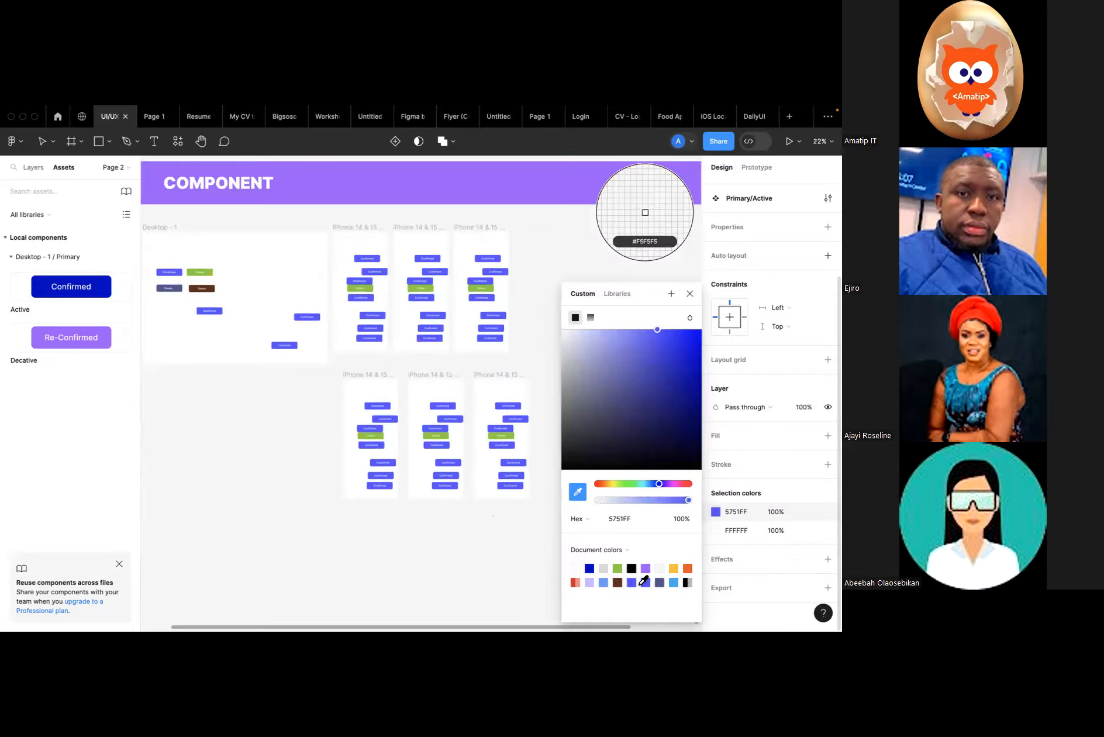
pyautogui.click(675, 568)
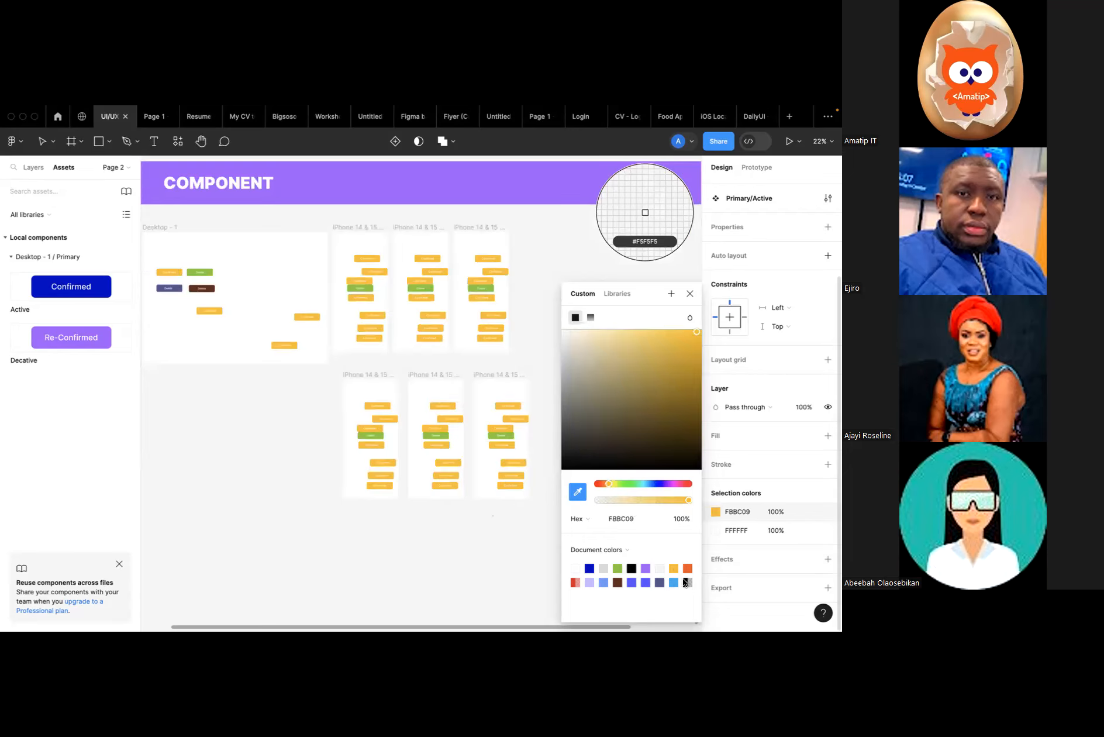
pyautogui.click(689, 568)
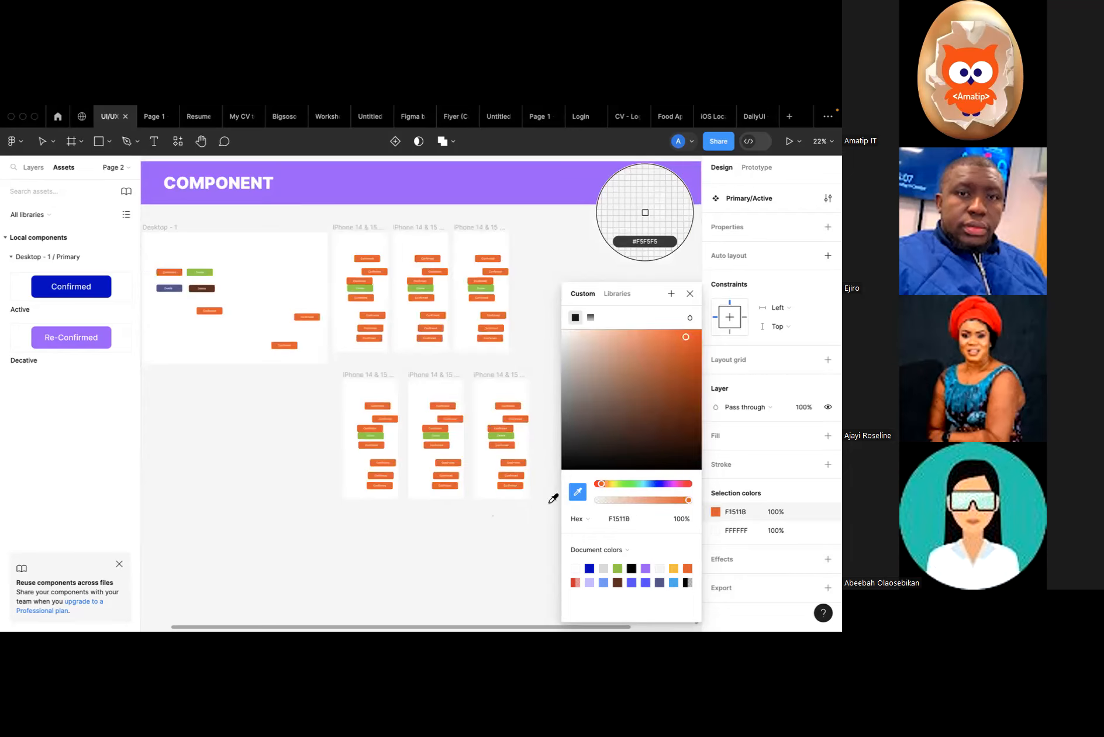
pyautogui.click(691, 293)
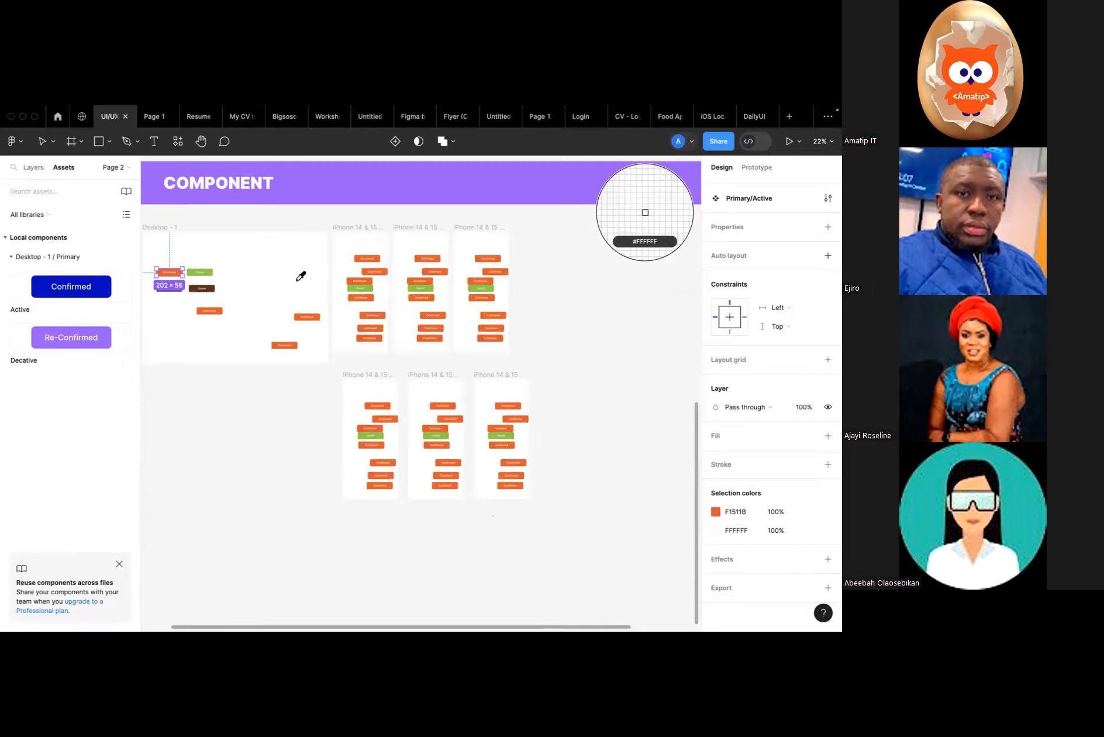
pyautogui.press('Escape')
# Examine the orange Confirmed instances across the Desktop and iPhone frames alongside their main component.
pyautogui.scroll(5, 214, 265)
pyautogui.hscroll(-4, 214, 265)
pyautogui.hscroll(3, 214, 265)
pyautogui.scroll(-1, 214, 264)
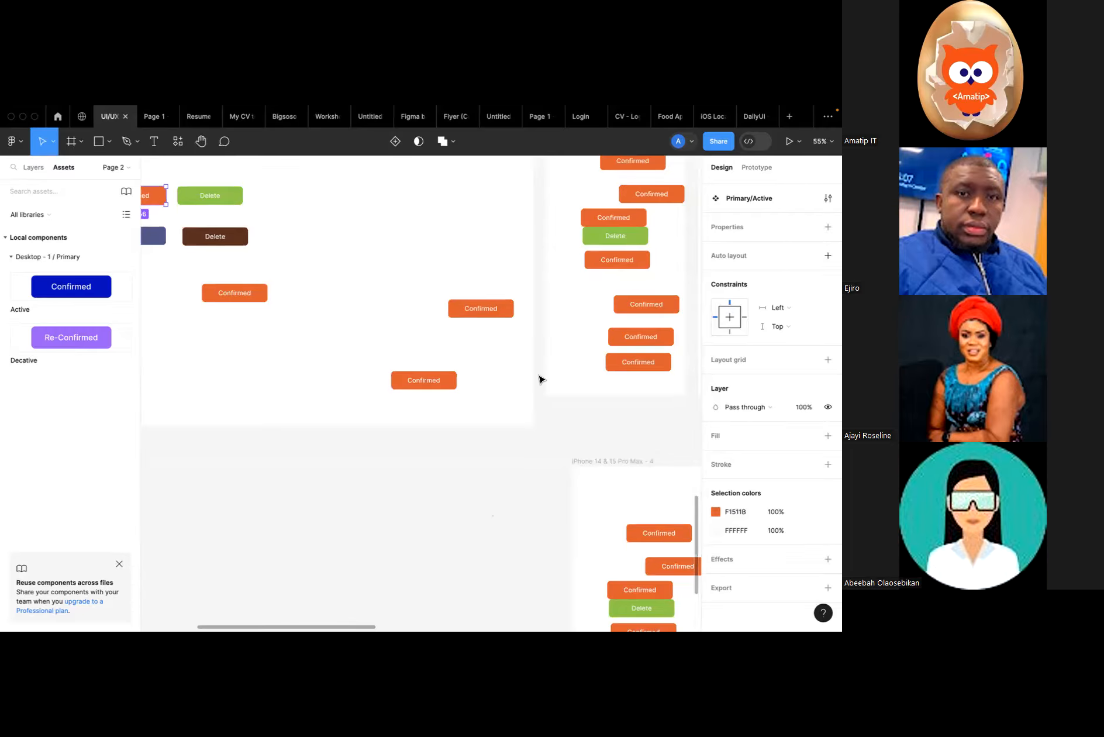
pyautogui.hscroll(5, 294, 265)
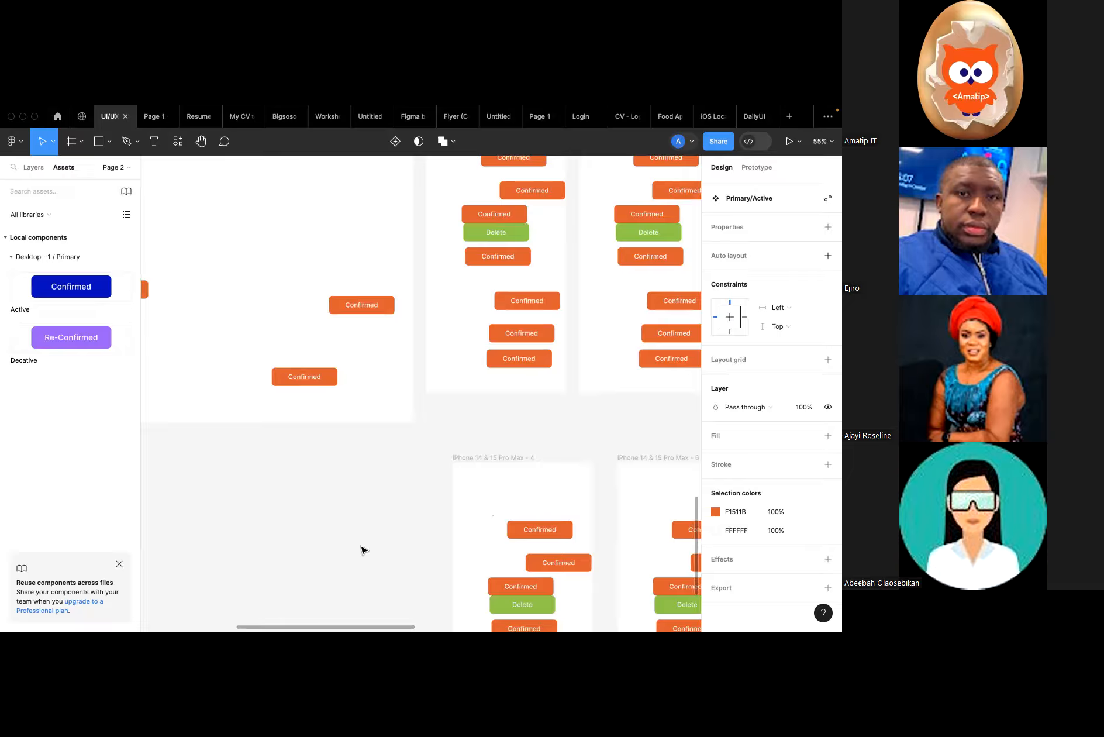
pyautogui.scroll(3, 361, 552)
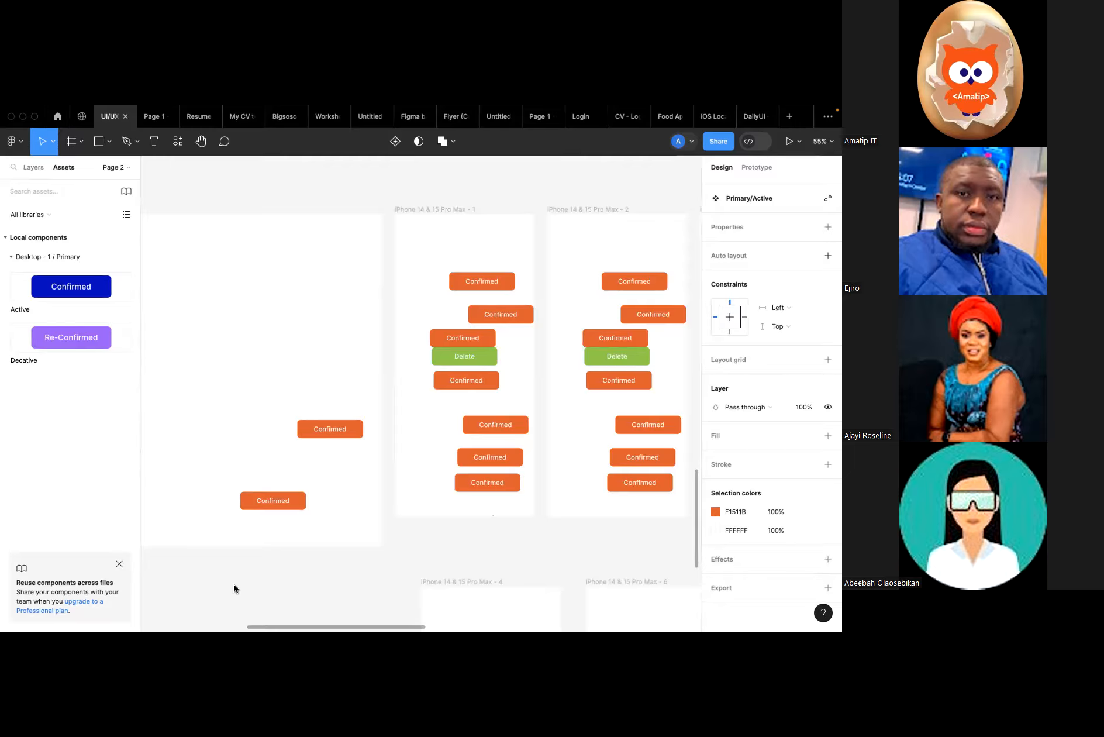
pyautogui.click(330, 428)
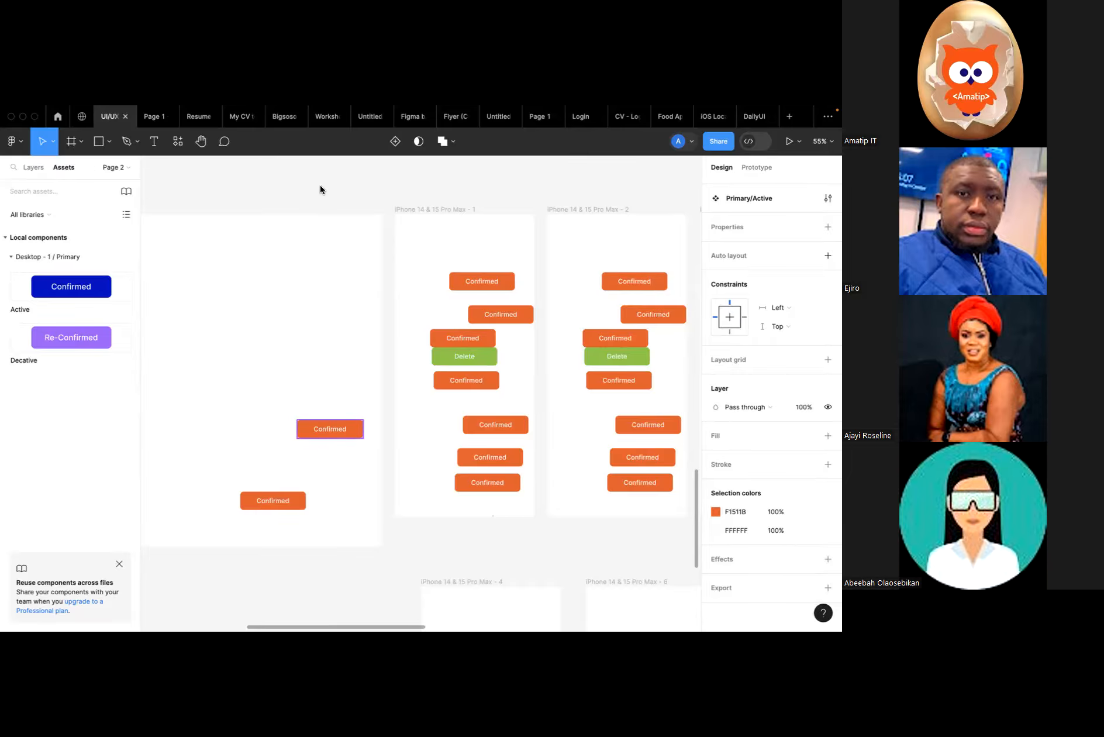
pyautogui.hscroll(-7, 282, 333)
pyautogui.scroll(-2, 282, 333)
pyautogui.scroll(-2, 338, 286)
pyautogui.scroll(4, 338, 286)
pyautogui.click(377, 291)
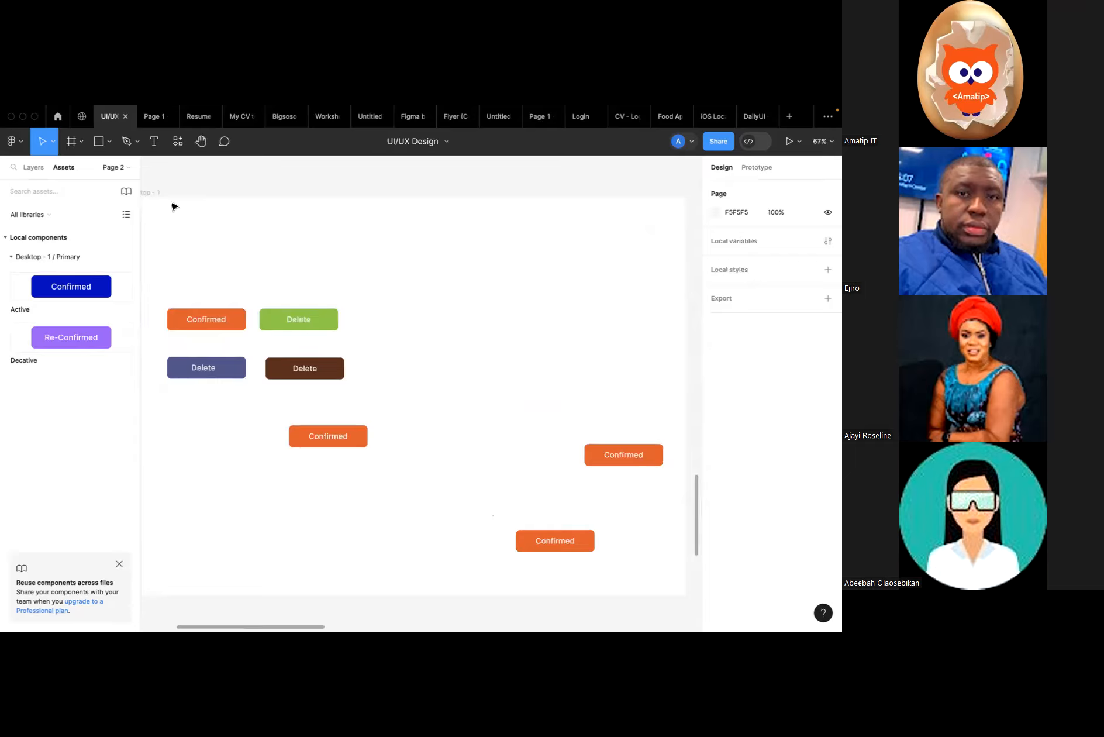
# Draw a thin horizontal rectangle about 486 wide in the Desktop - 1 frame's empty upper area and set its height to 5.
pyautogui.click(96, 142)
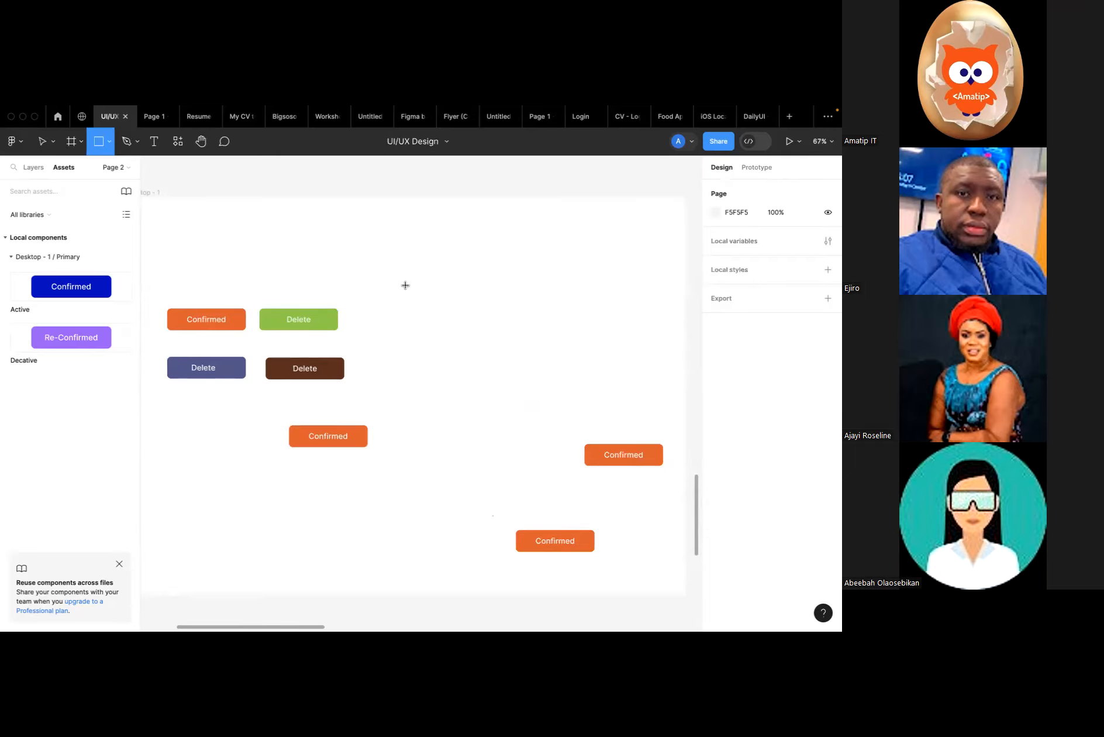
pyautogui.moveTo(404, 283); pyautogui.dragTo(594, 285)
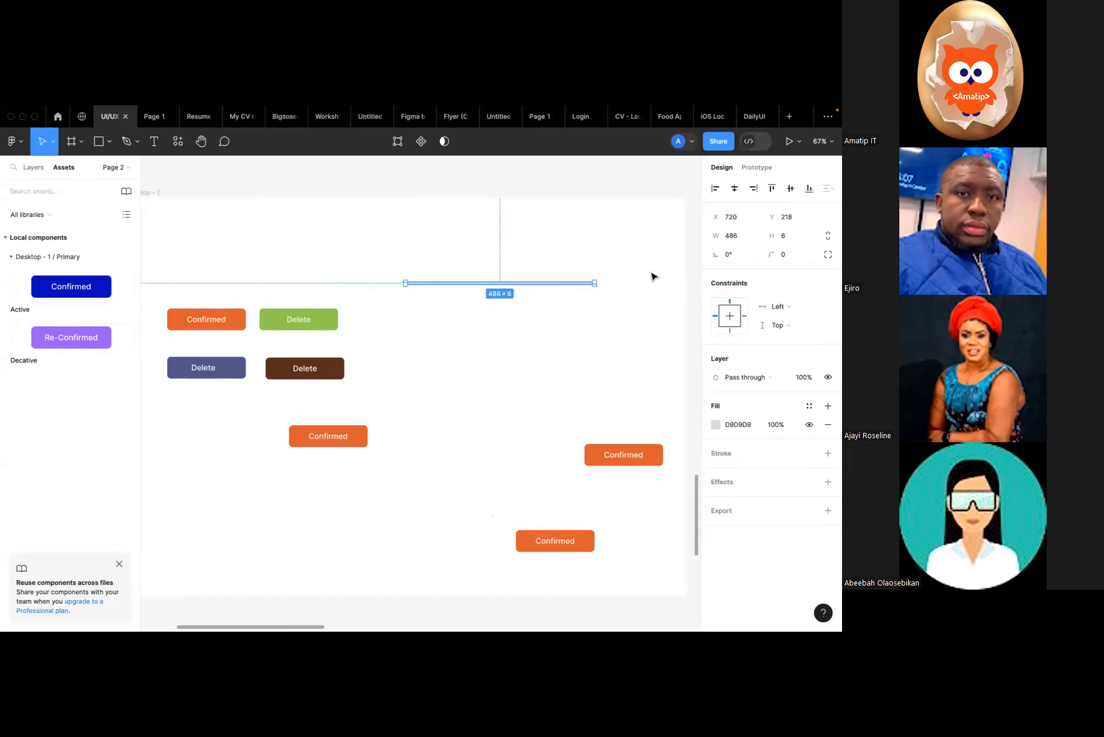
pyautogui.scroll(5, 489, 287)
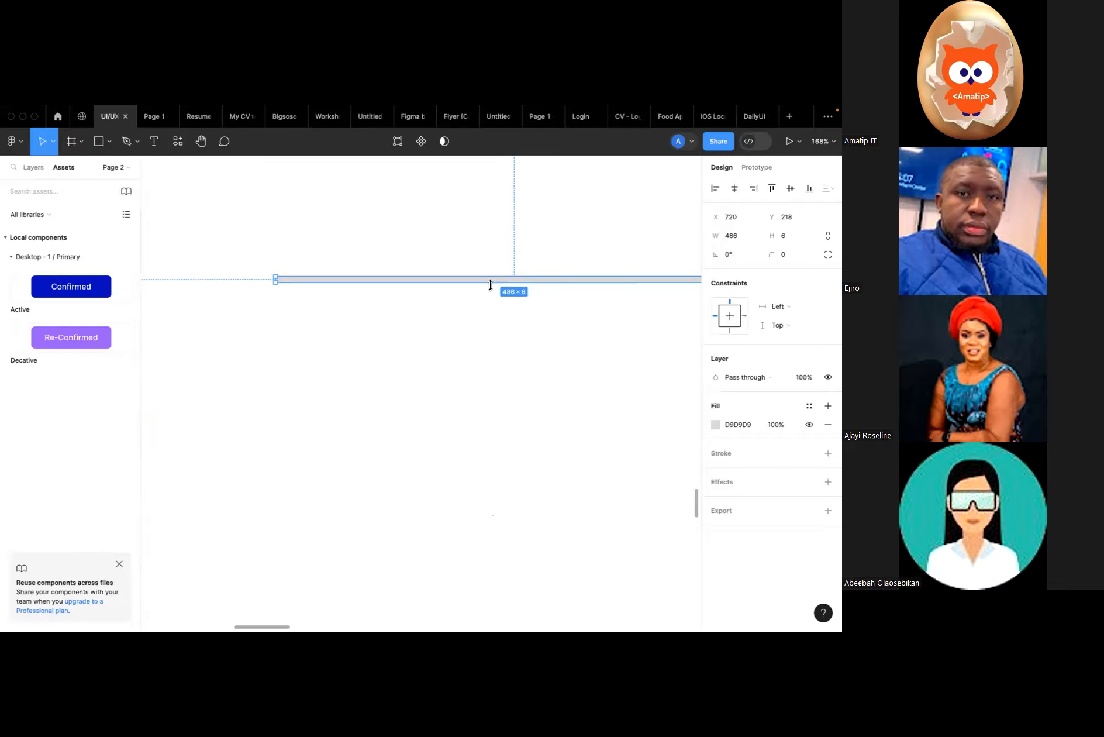
pyautogui.click(785, 236)
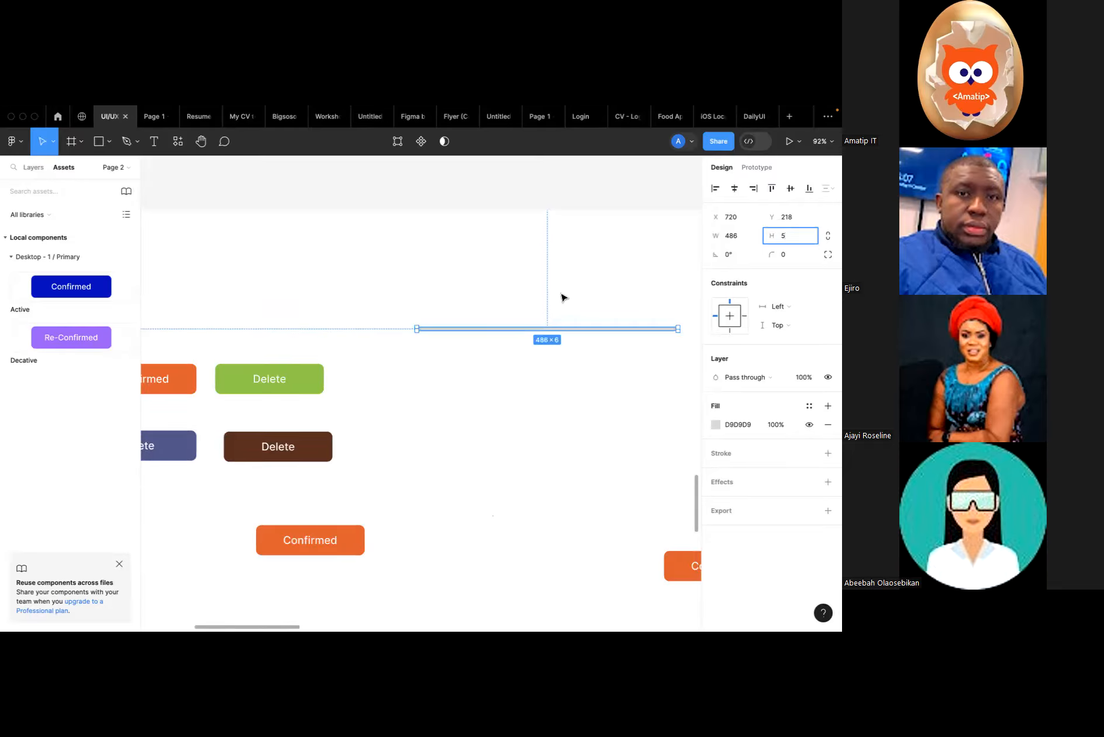
pyautogui.click(492, 389)
pyautogui.scroll(4, 493, 389)
pyautogui.hscroll(2, 492, 389)
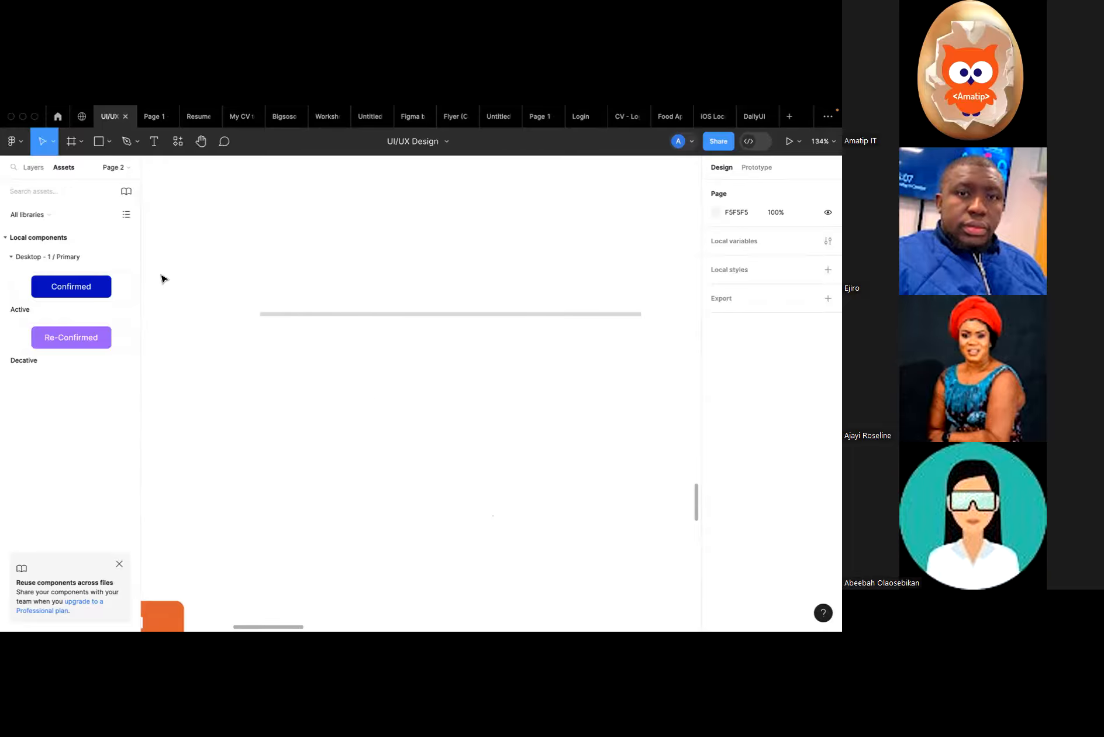
# Add the text "First Name" and place it just above the start of the thin line.
pyautogui.click(153, 142)
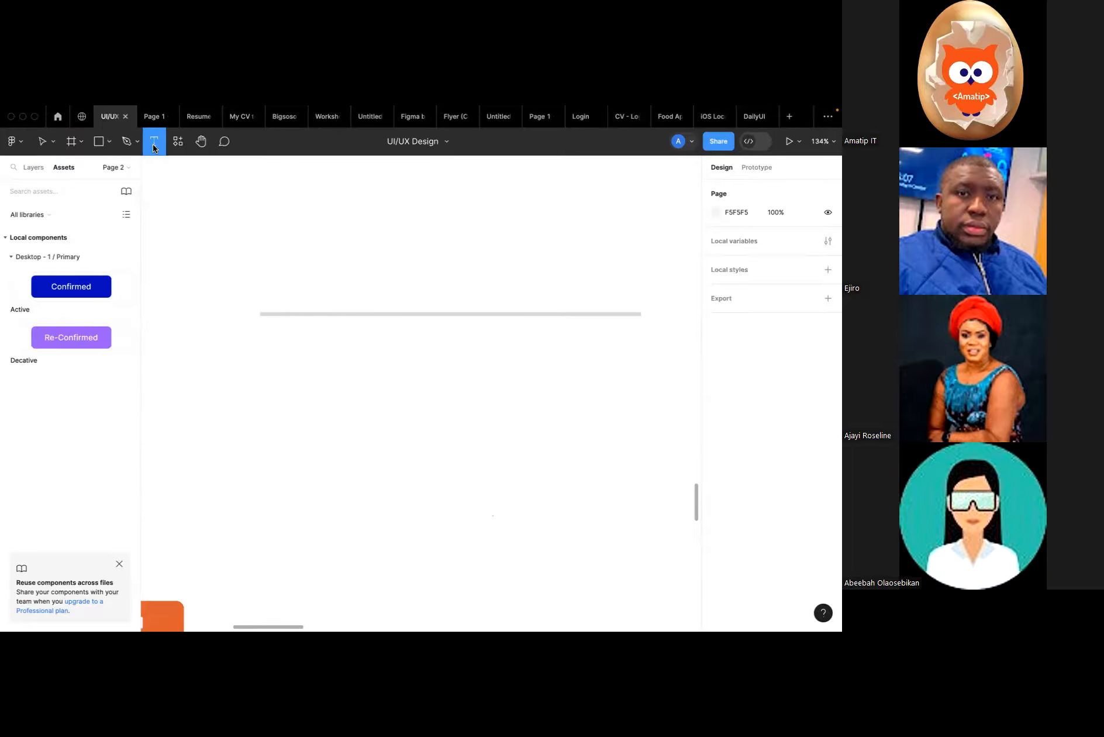
pyautogui.click(285, 286)
pyautogui.write('First Name')
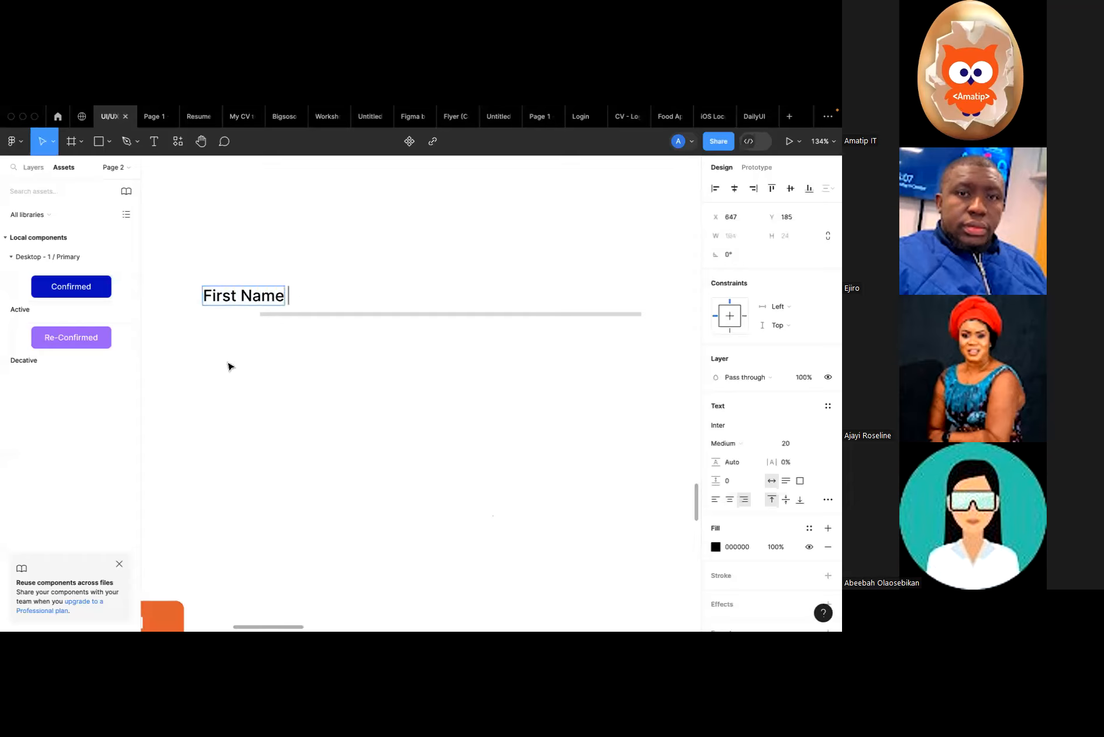
pyautogui.press('Escape')
pyautogui.moveTo(259, 303); pyautogui.dragTo(321, 300)
pyautogui.click(323, 300)
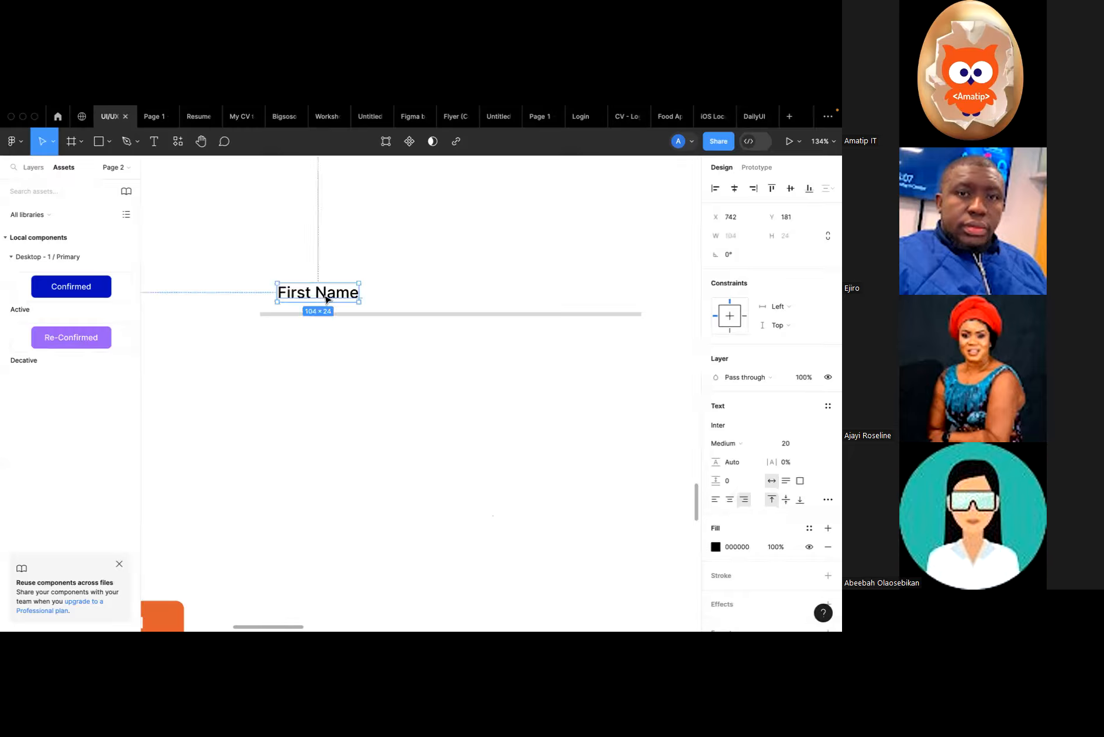
pyautogui.click(539, 457)
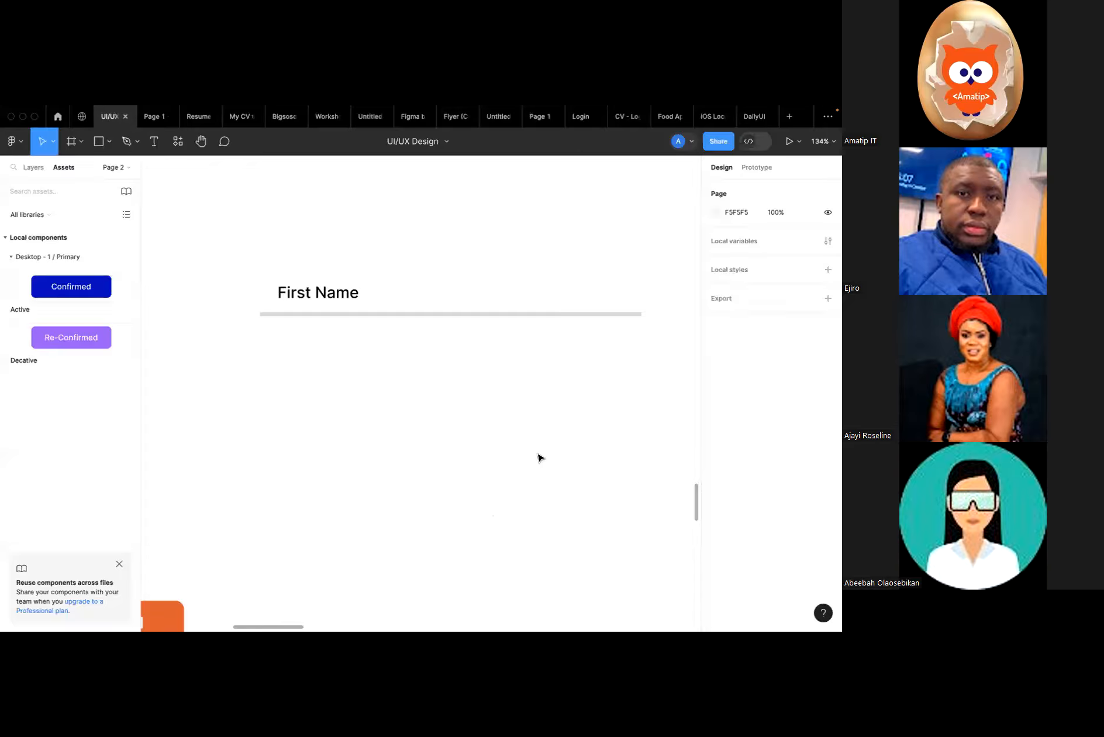
# Recolor the First Name text to the light gray document color D9D9D9.
pyautogui.click(319, 299)
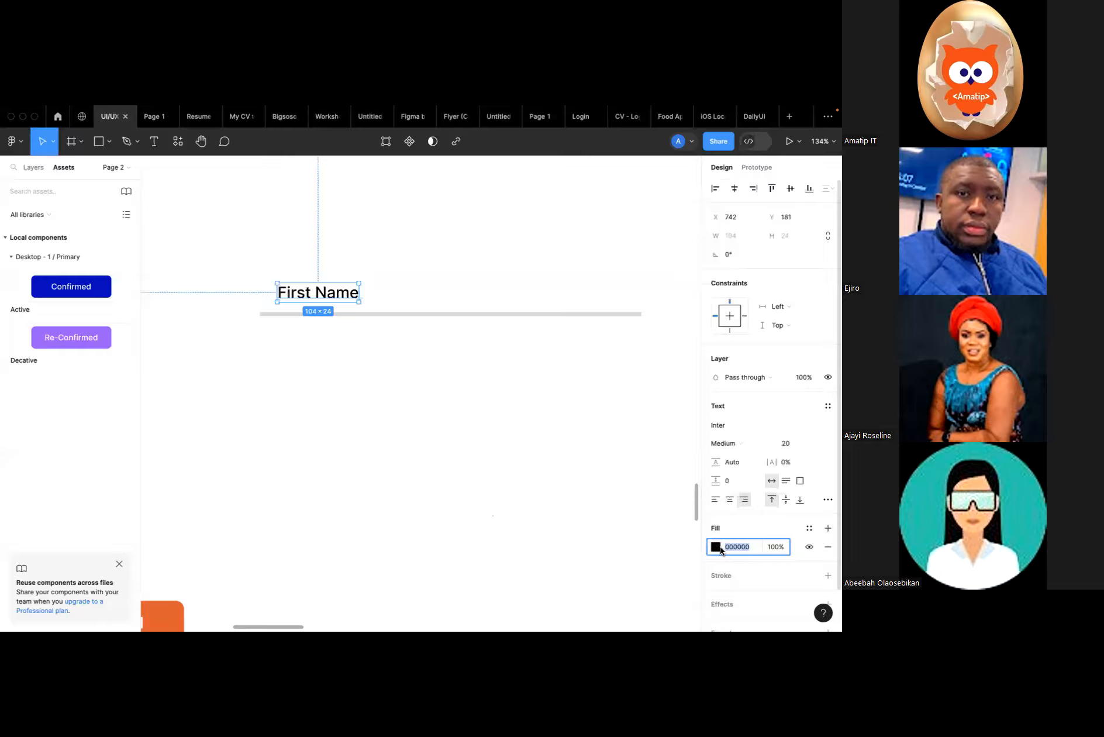
pyautogui.click(719, 546)
pyautogui.click(606, 569)
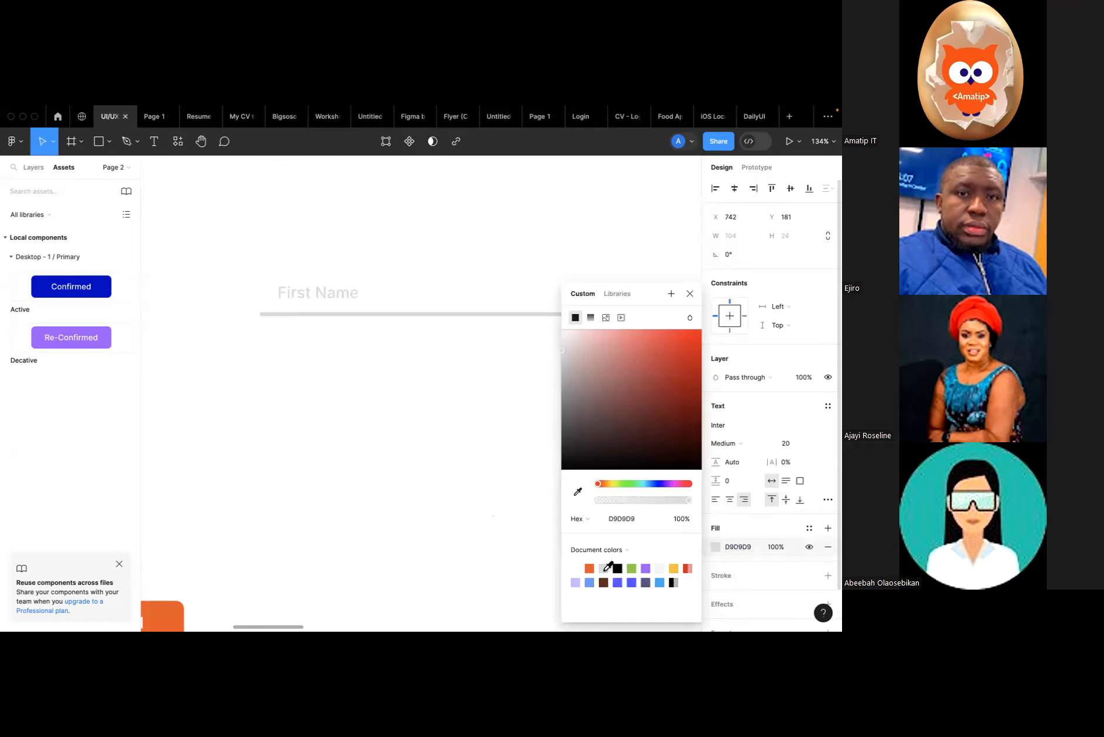
pyautogui.click(690, 293)
# Fill the thin line with black 000000 at 100% opacity.
pyautogui.click(606, 310)
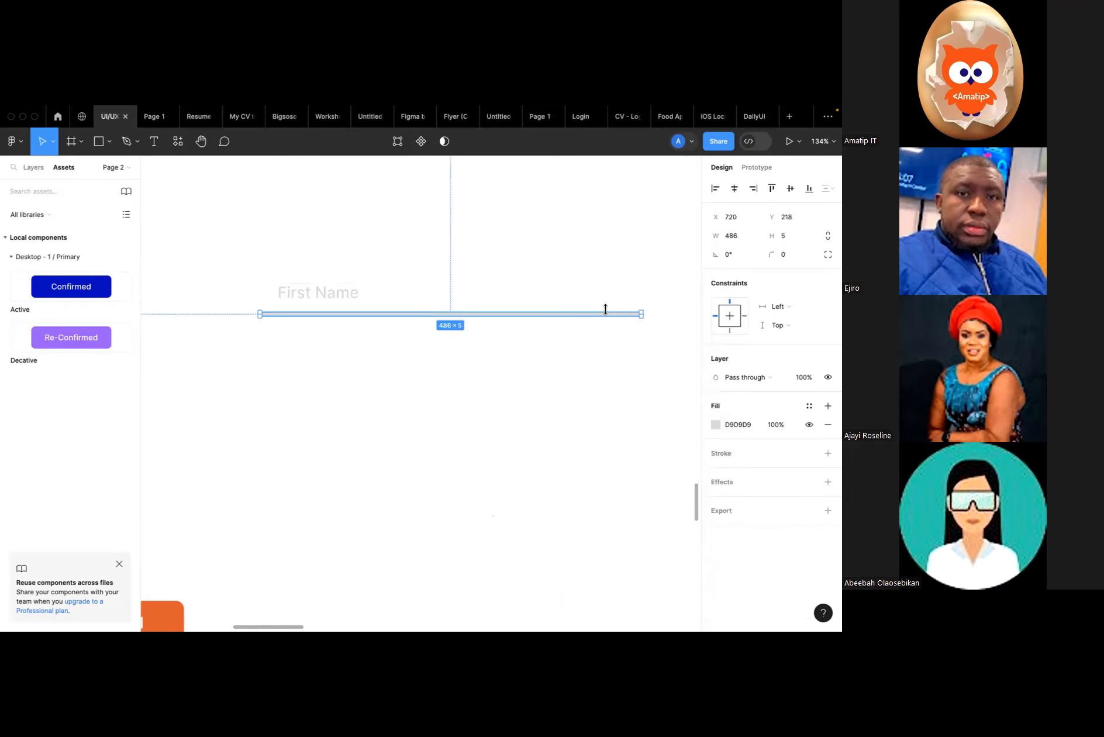
pyautogui.click(716, 426)
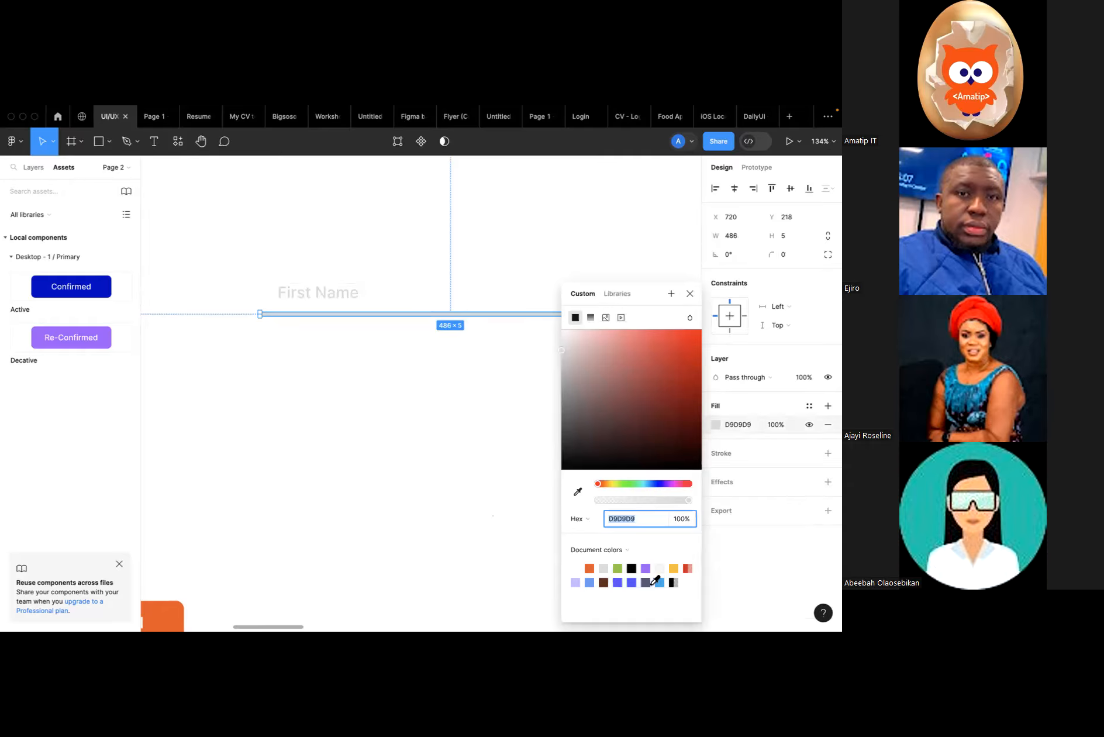
pyautogui.click(676, 581)
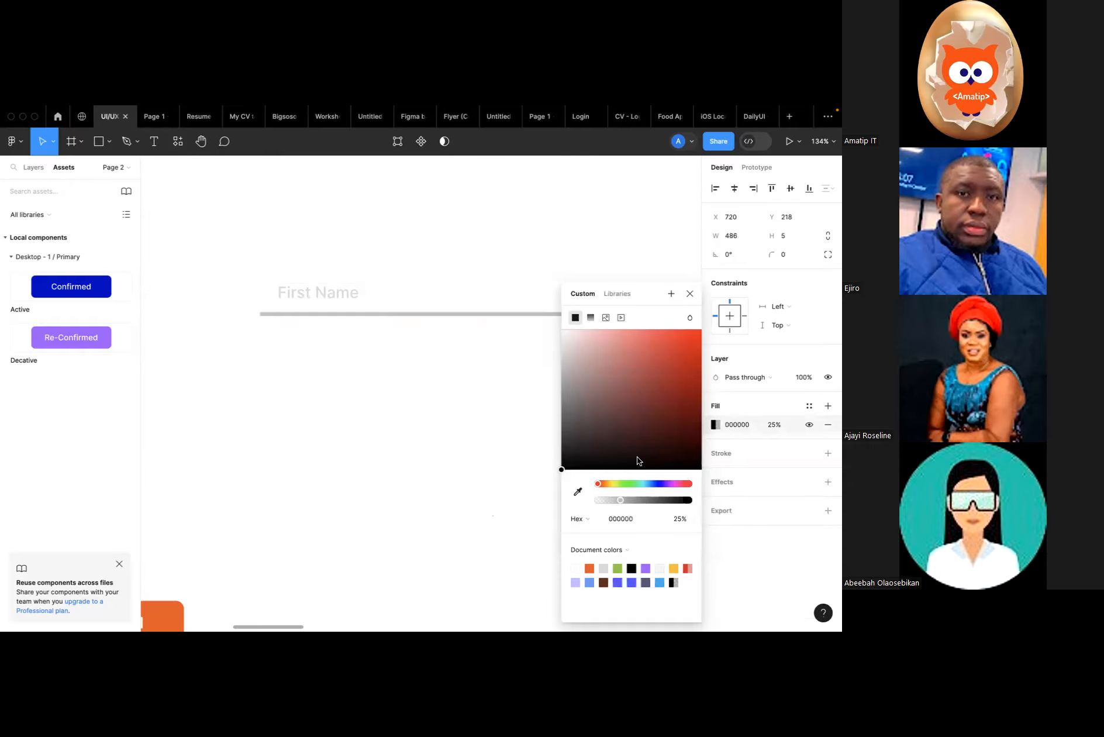
pyautogui.moveTo(679, 501); pyautogui.dragTo(694, 505)
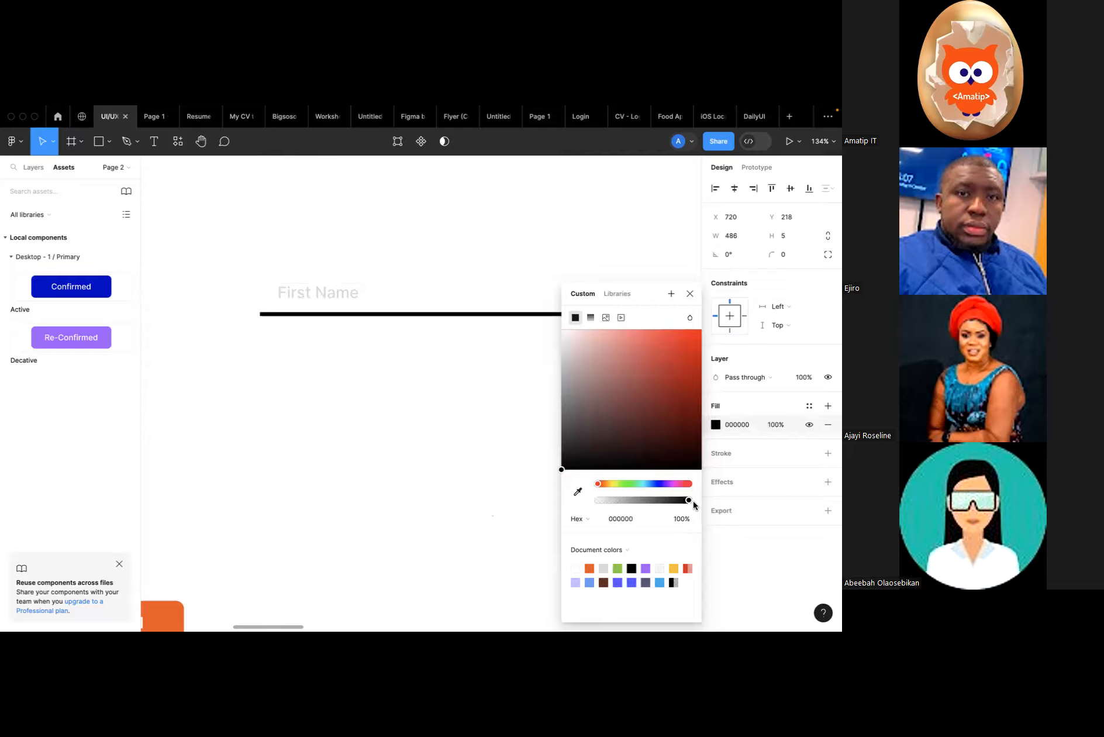
pyautogui.click(688, 293)
pyautogui.click(498, 382)
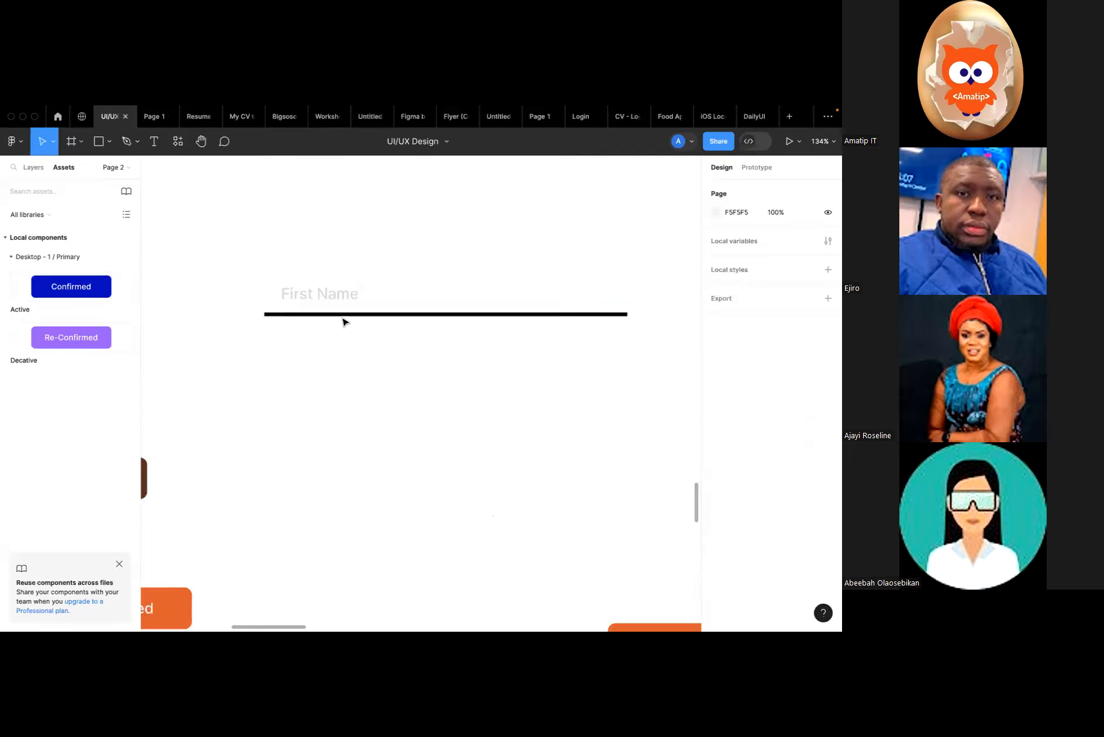
# Move the First Name text and its line together to the upper part of the iPhone 14 & 15 Pro Max - 1 frame.
pyautogui.scroll(-5, 344, 322)
pyautogui.moveTo(460, 333); pyautogui.dragTo(577, 289)
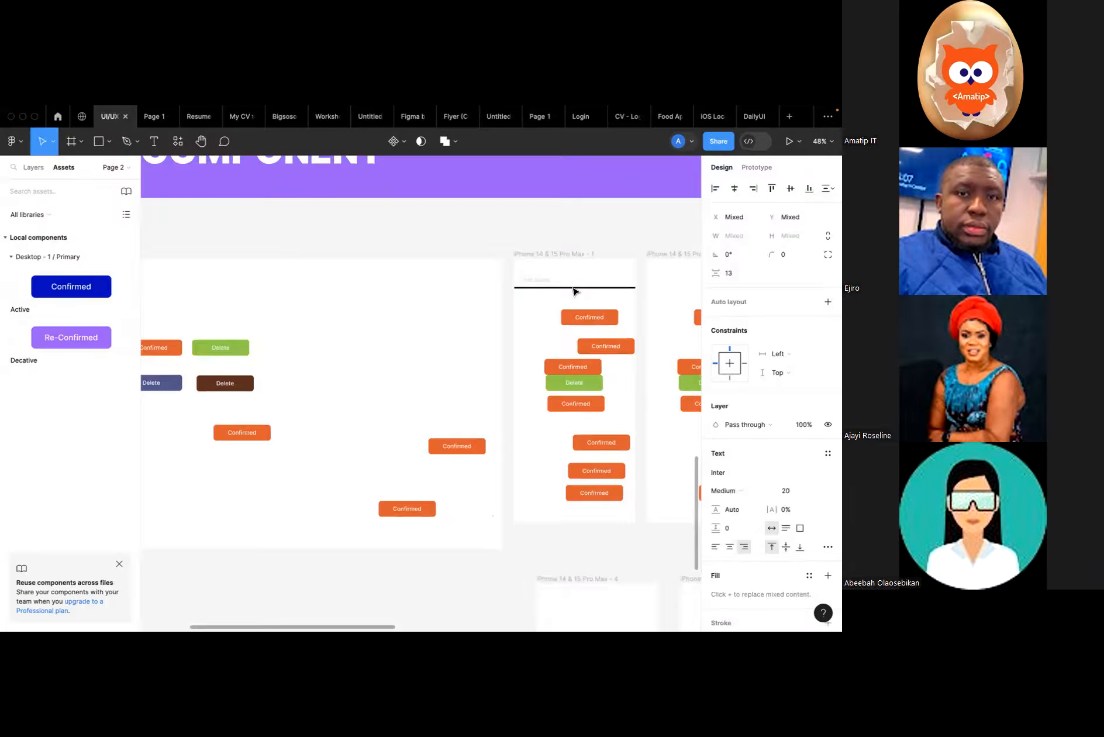
pyautogui.scroll(5, 577, 289)
pyautogui.hscroll(4, 582, 286)
pyautogui.click(553, 320)
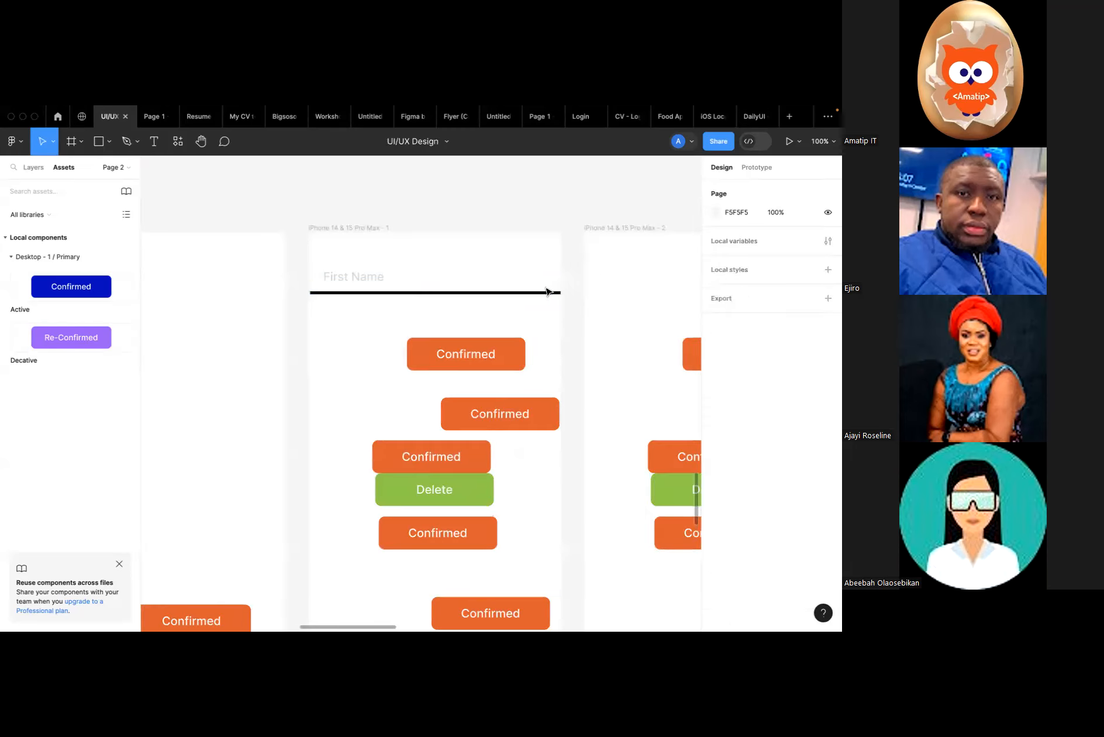
# Shorten the black line to about 337 wide inside the iPhone frame and shift the First Name text to sit over it.
pyautogui.click(553, 292)
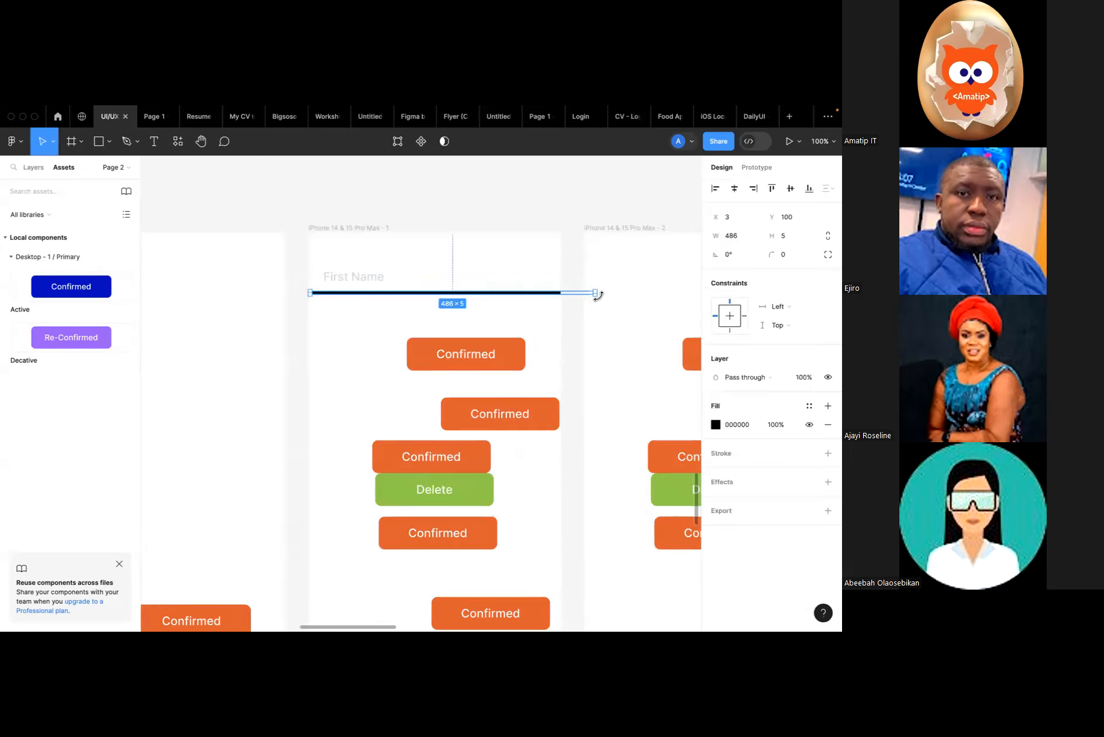
pyautogui.moveTo(598, 292); pyautogui.dragTo(467, 296)
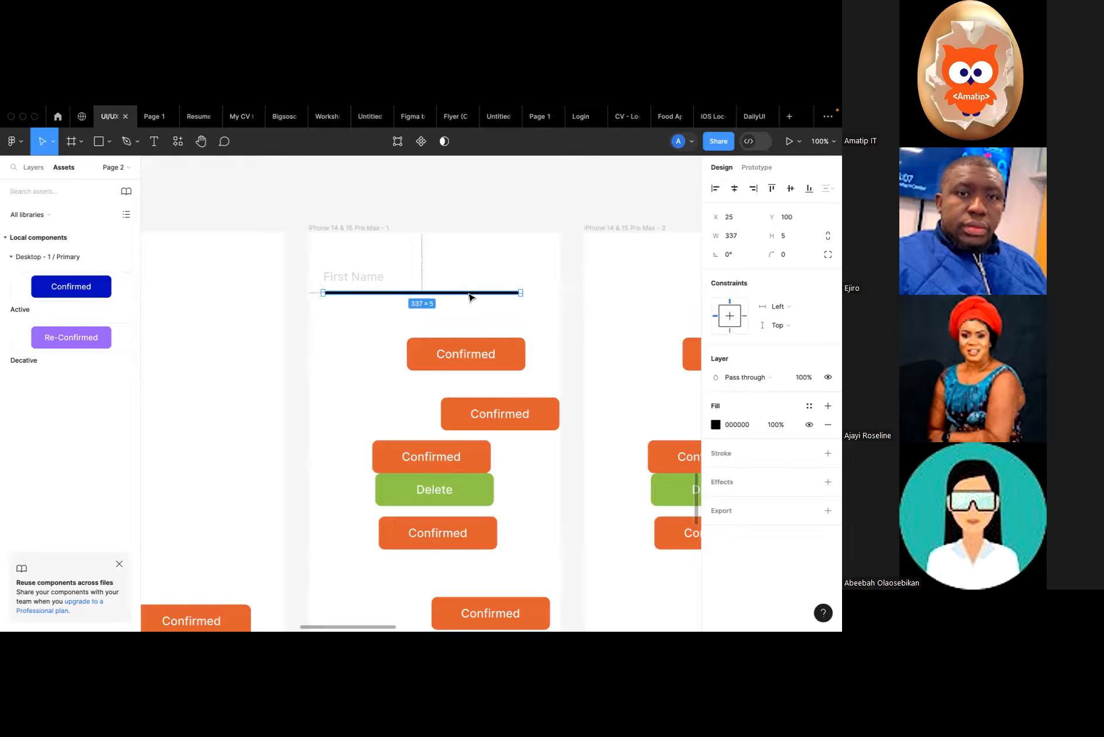
pyautogui.moveTo(351, 282); pyautogui.dragTo(361, 284)
# Delete the two uppermost Confirmed buttons below the First Name field in the iPhone 14 & 15 Pro Max - 1 frame.
pyautogui.click(460, 358)
pyautogui.press('Delete')
pyautogui.click(486, 416)
pyautogui.press('Delete')
# Duplicate the First Name field with its line three times, stacked at even spacing below the original.
pyautogui.moveTo(528, 316); pyautogui.dragTo(375, 328)
pyautogui.hotkey('ctrl', 'd')
pyautogui.hotkey('ctrl', 'd')
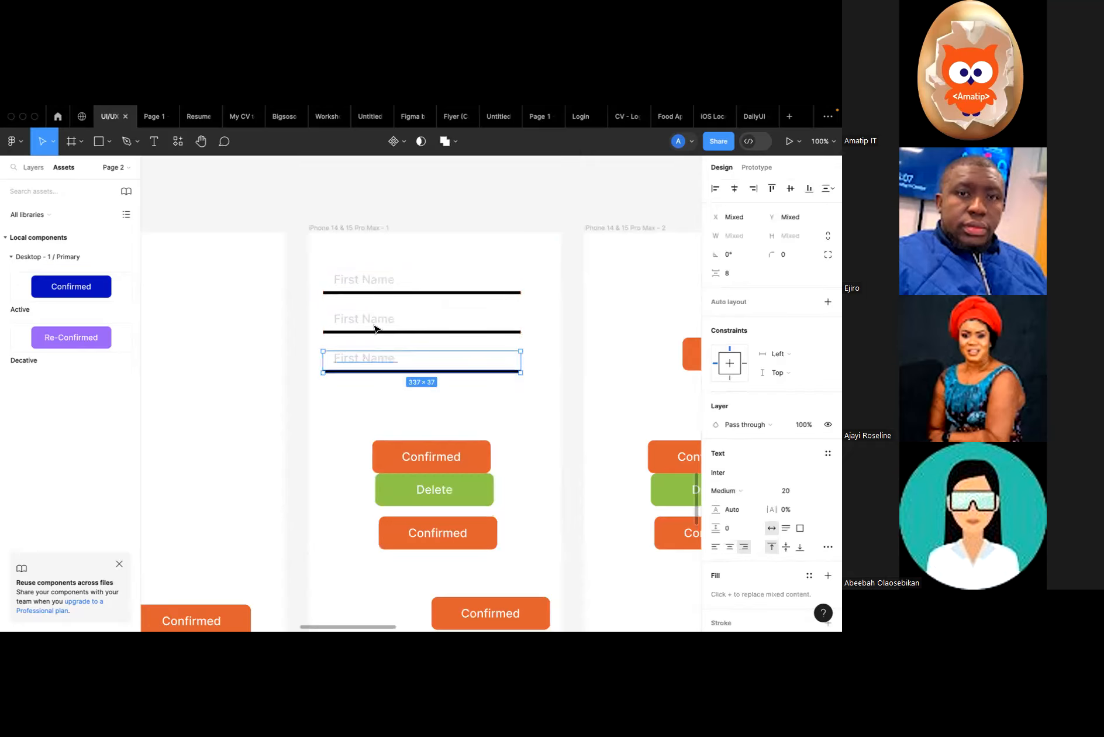
pyautogui.click(556, 331)
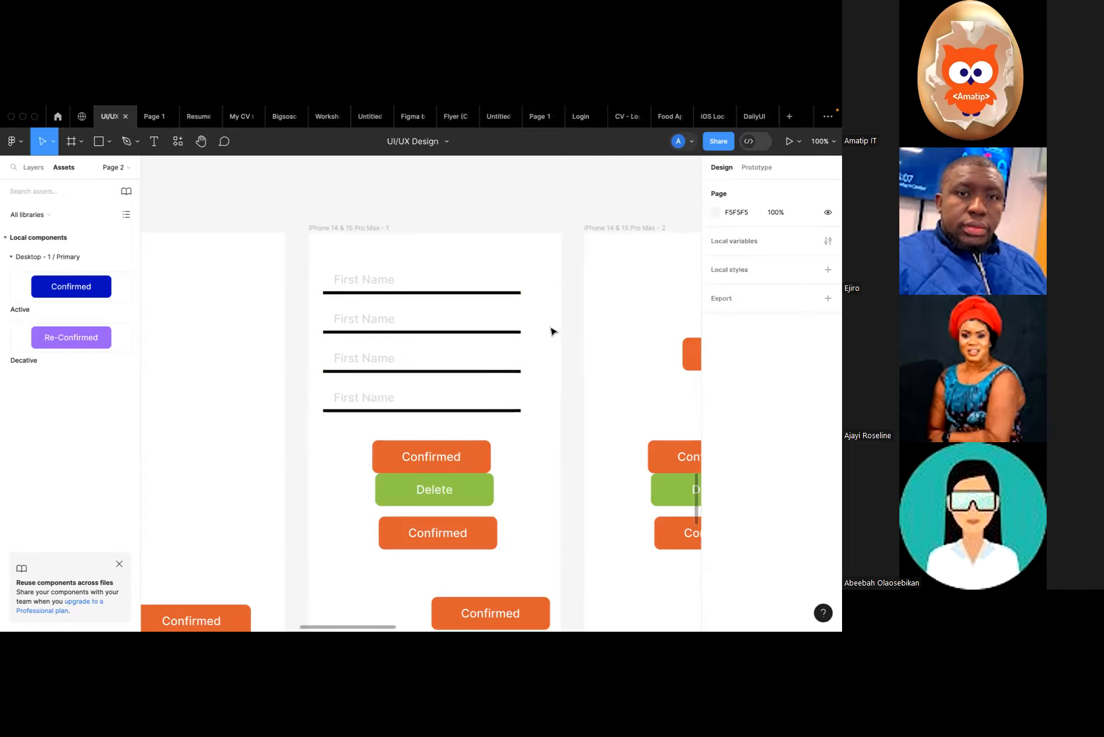
# Group the topmost First Name text with its line and turn the group into a component named "First Name".
pyautogui.moveTo(537, 294); pyautogui.dragTo(331, 277)
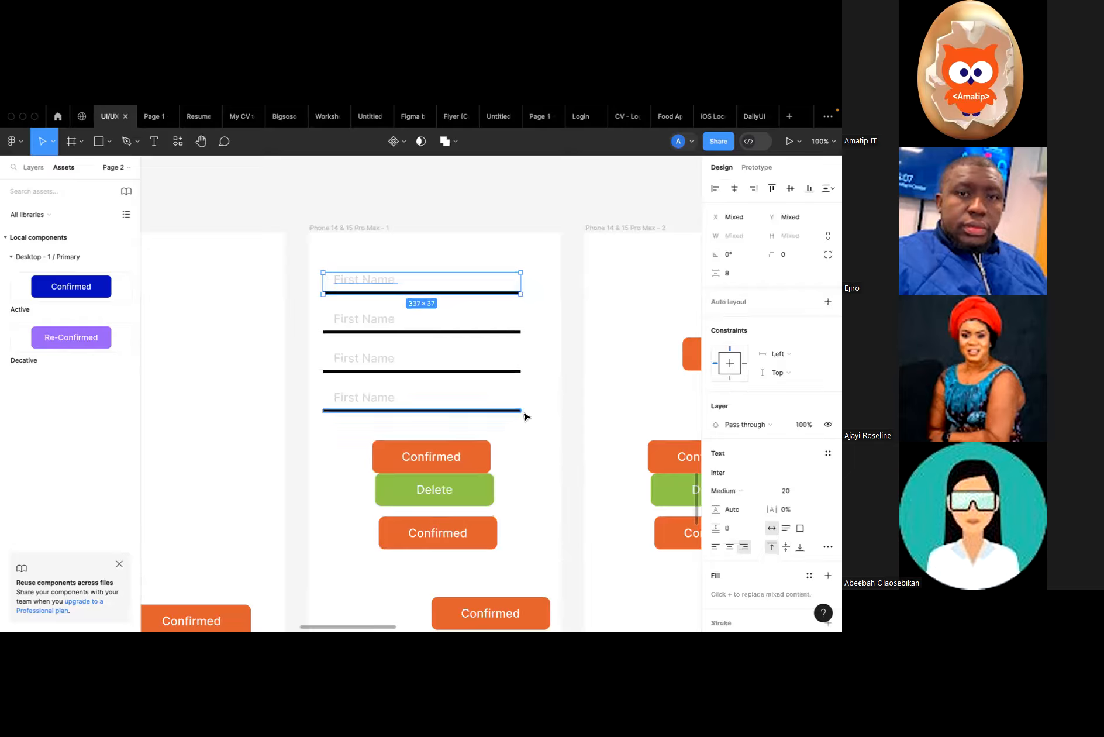
pyautogui.click(536, 309)
pyautogui.moveTo(529, 307); pyautogui.dragTo(322, 266)
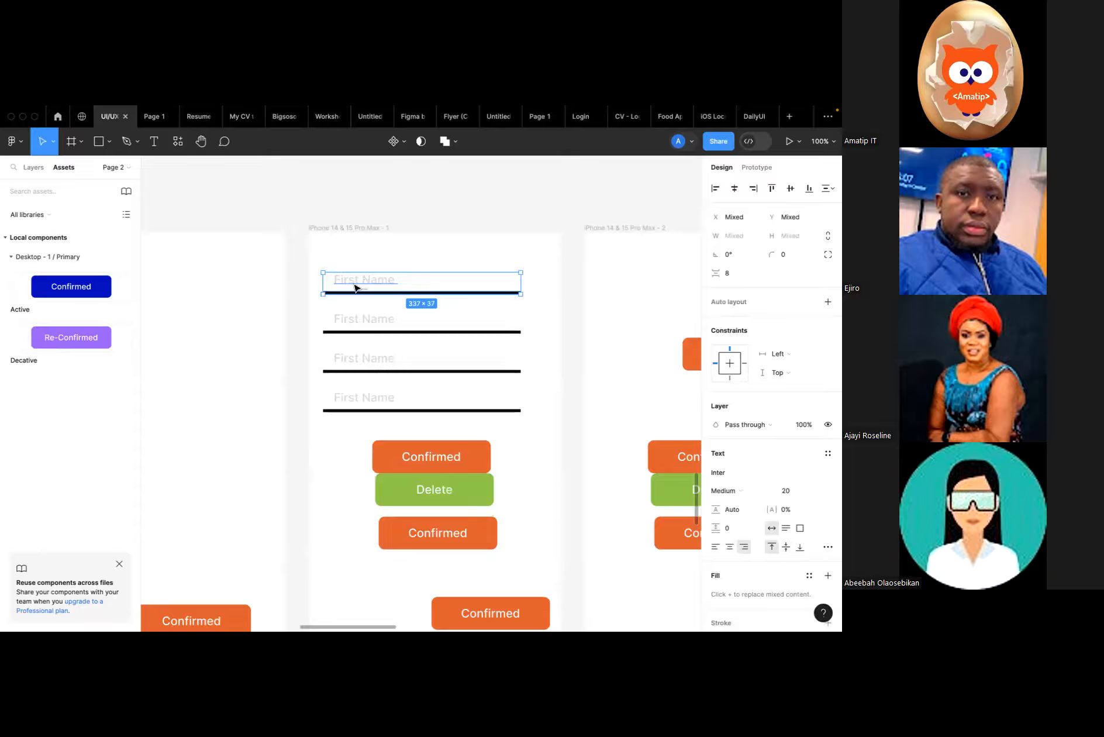
pyautogui.press('super+g')
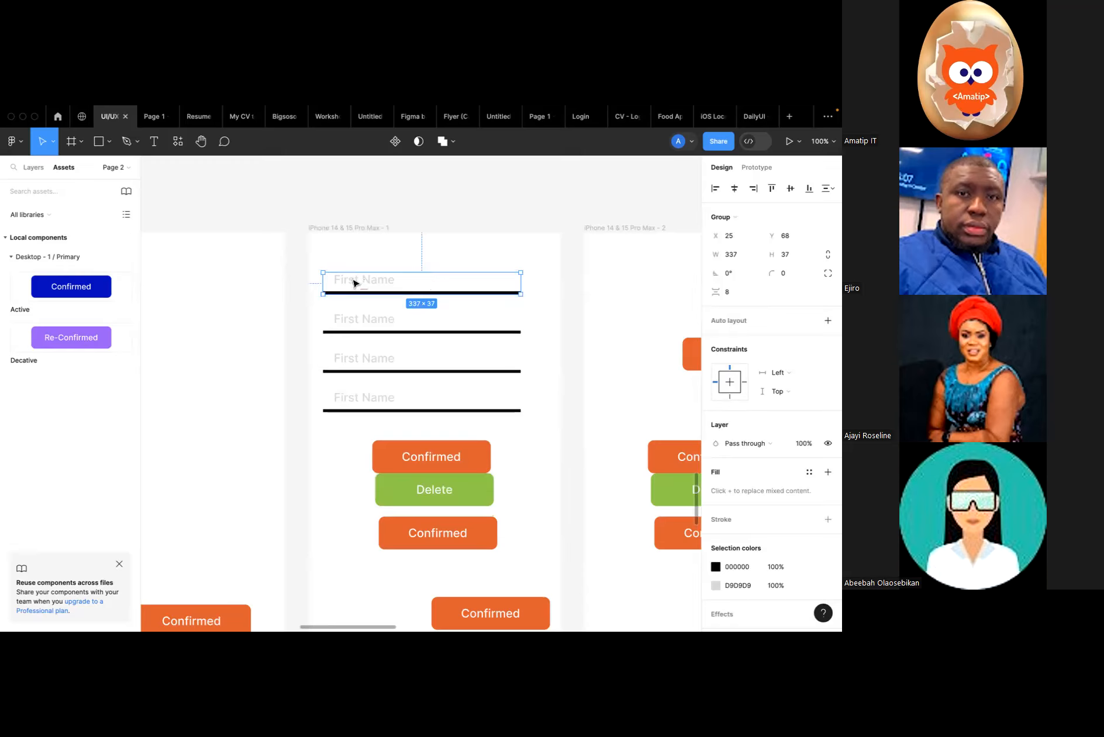
pyautogui.click(396, 142)
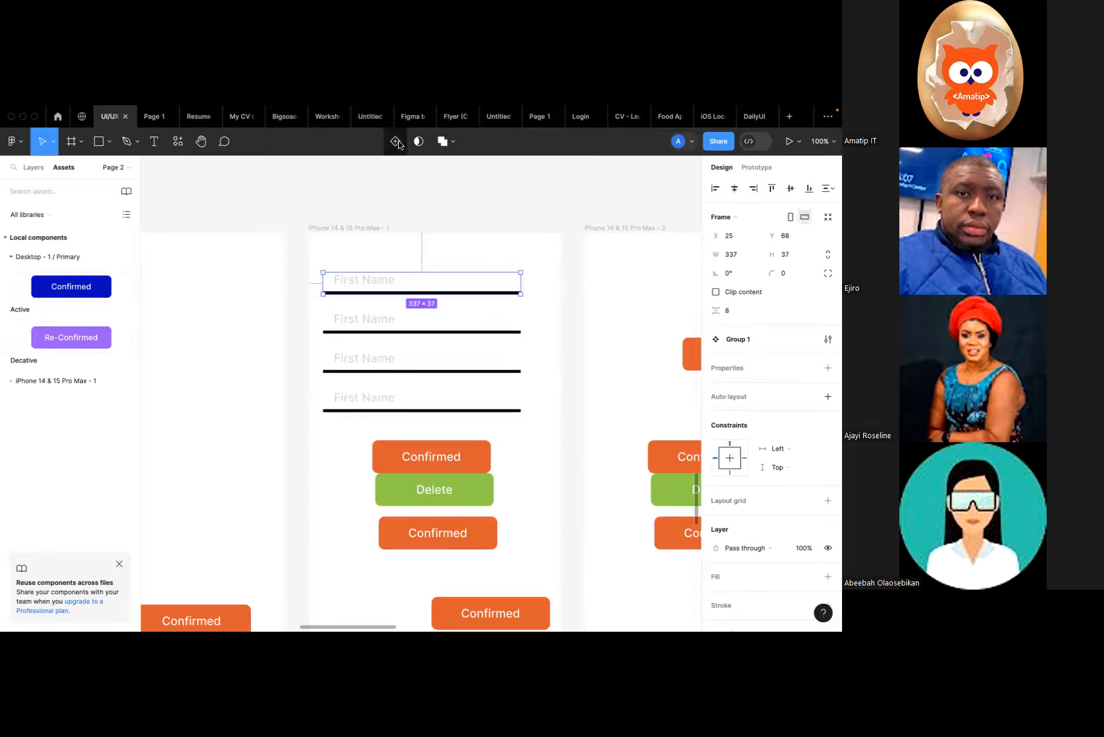
pyautogui.click(739, 340)
pyautogui.write('First Name')
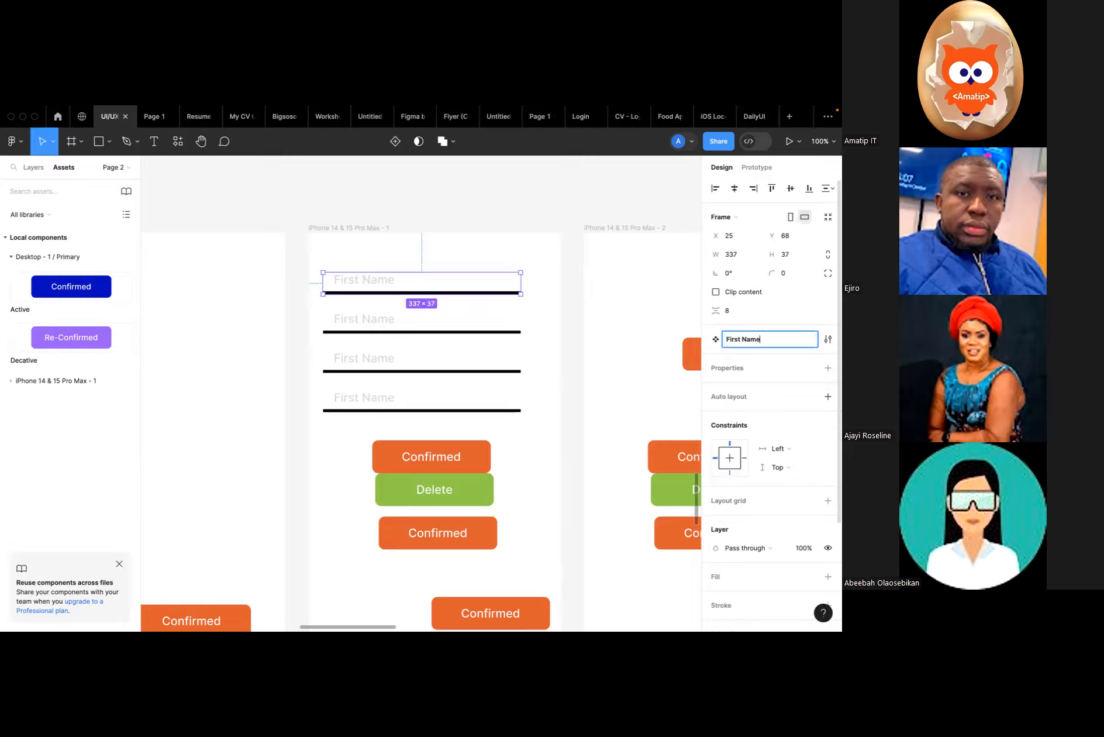
pyautogui.click(591, 327)
# Change the second field's label to "Last Name".
pyautogui.click(392, 315)
pyautogui.moveTo(529, 344); pyautogui.dragTo(321, 310)
pyautogui.click(346, 318)
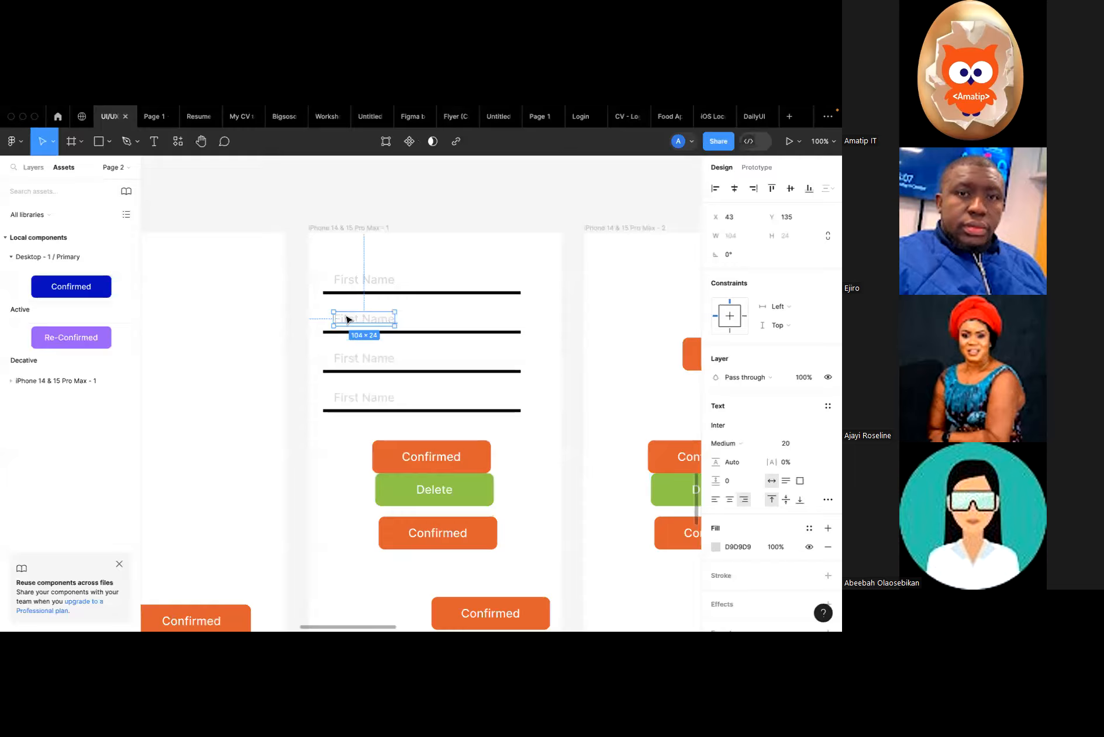
pyautogui.doubleClick(347, 319)
pyautogui.moveTo(355, 319); pyautogui.dragTo(301, 322)
pyautogui.write('Ls')
pyautogui.write('st')
pyautogui.click(347, 363)
pyautogui.click(505, 354)
# Create a component from the Last Name text and its line.
pyautogui.moveTo(536, 341); pyautogui.dragTo(322, 320)
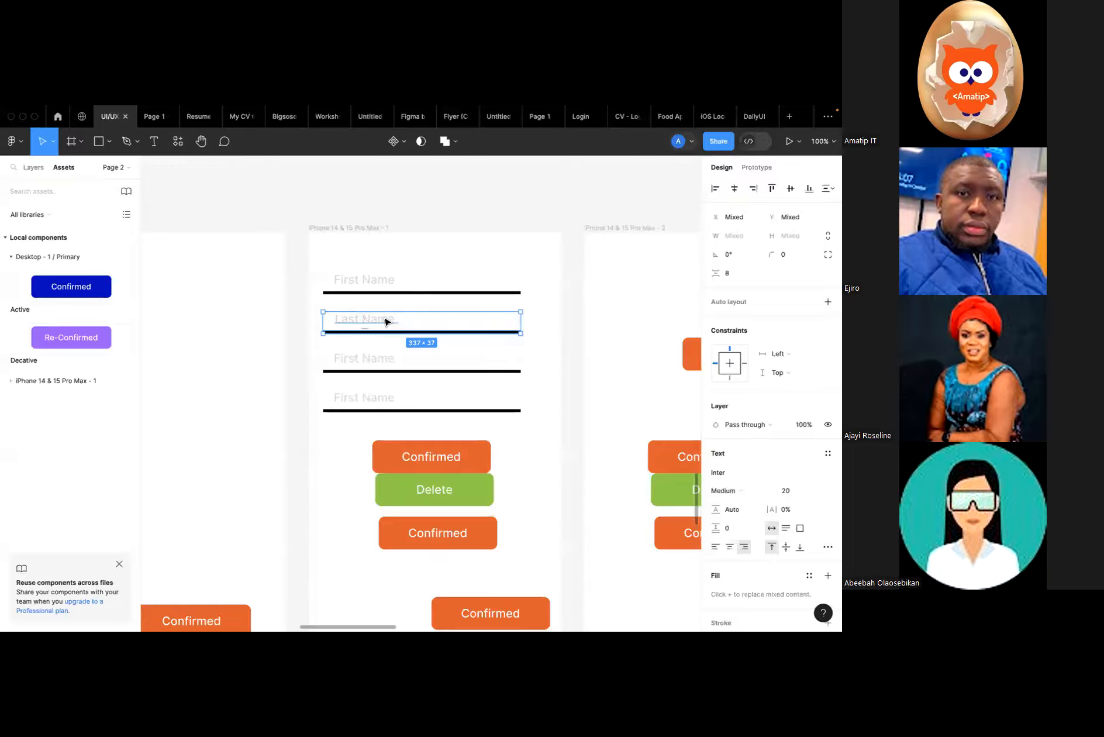
pyautogui.click(393, 141)
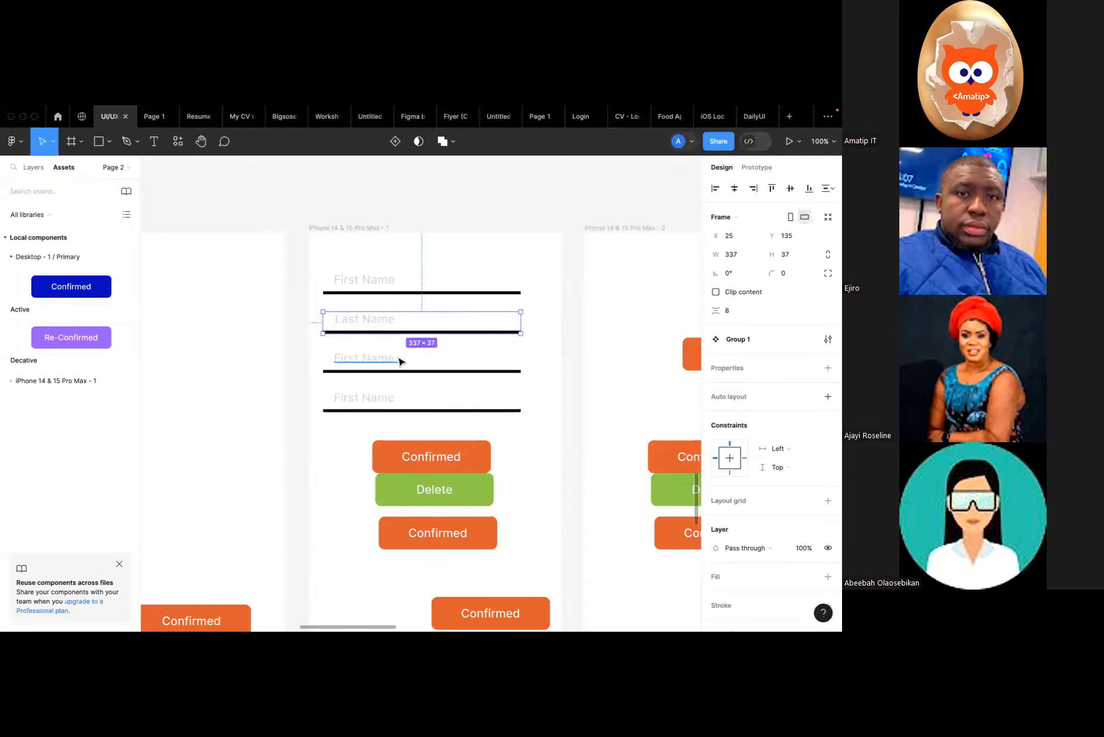
pyautogui.click(547, 357)
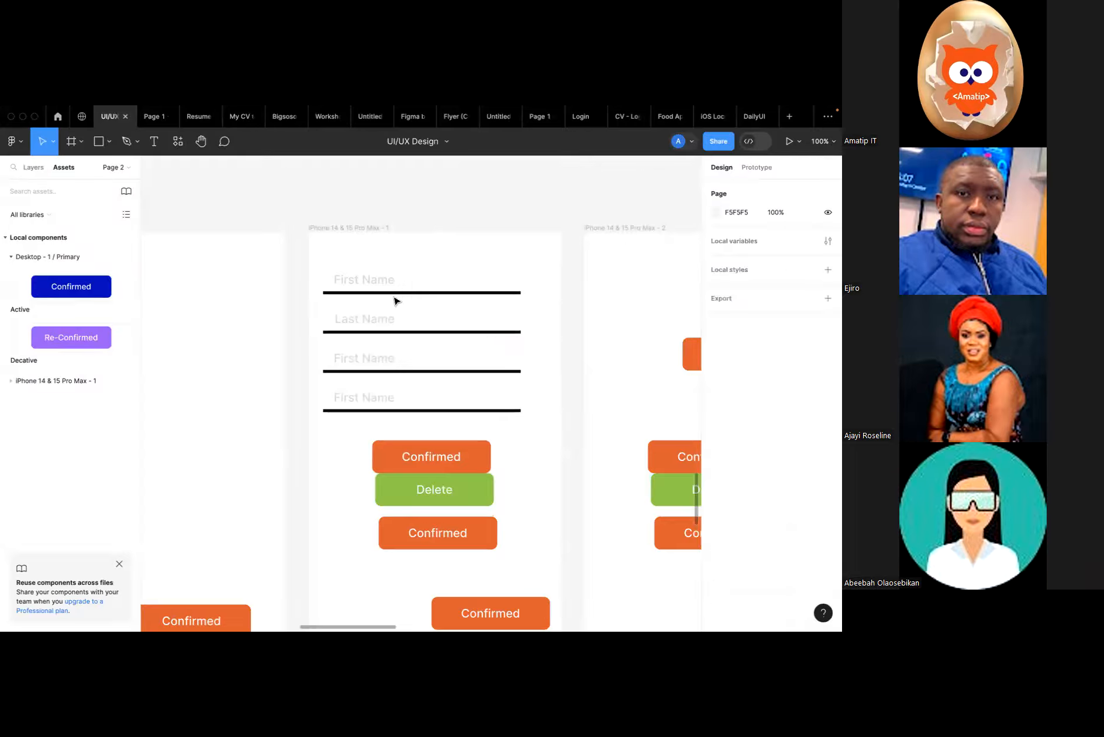
# Replace the third field's label with "Email Add".
pyautogui.doubleClick(363, 355)
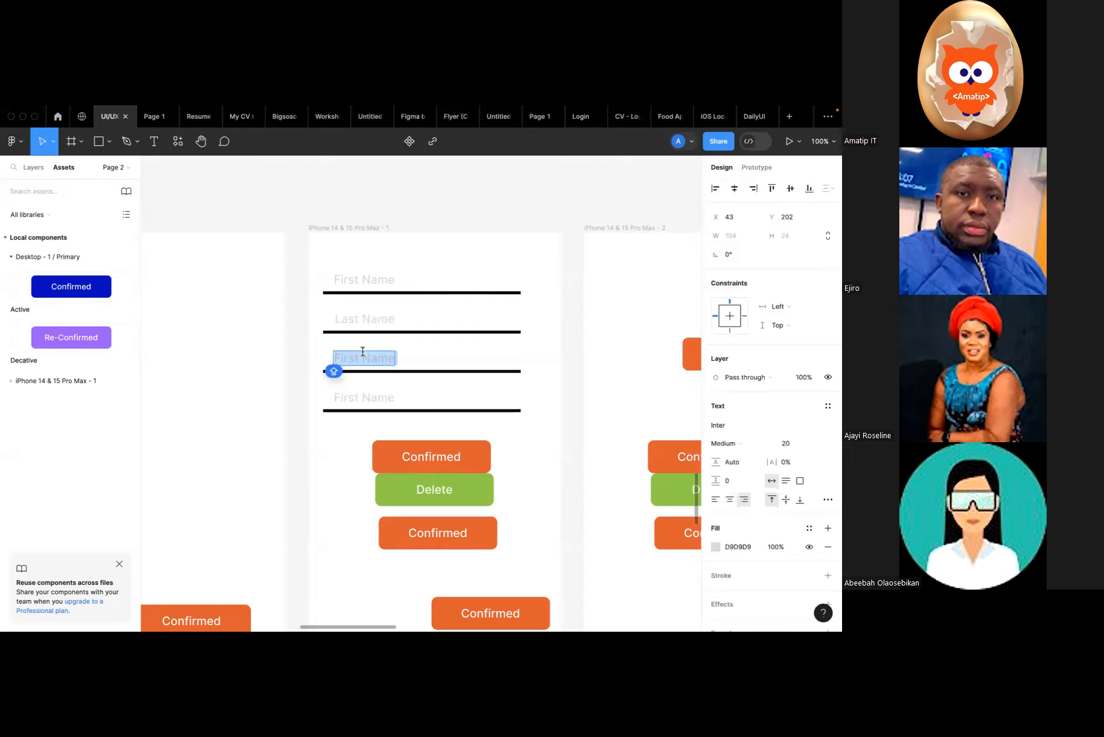
pyautogui.press('BackSpace')
pyautogui.write('Eman')
pyautogui.write('l Add')
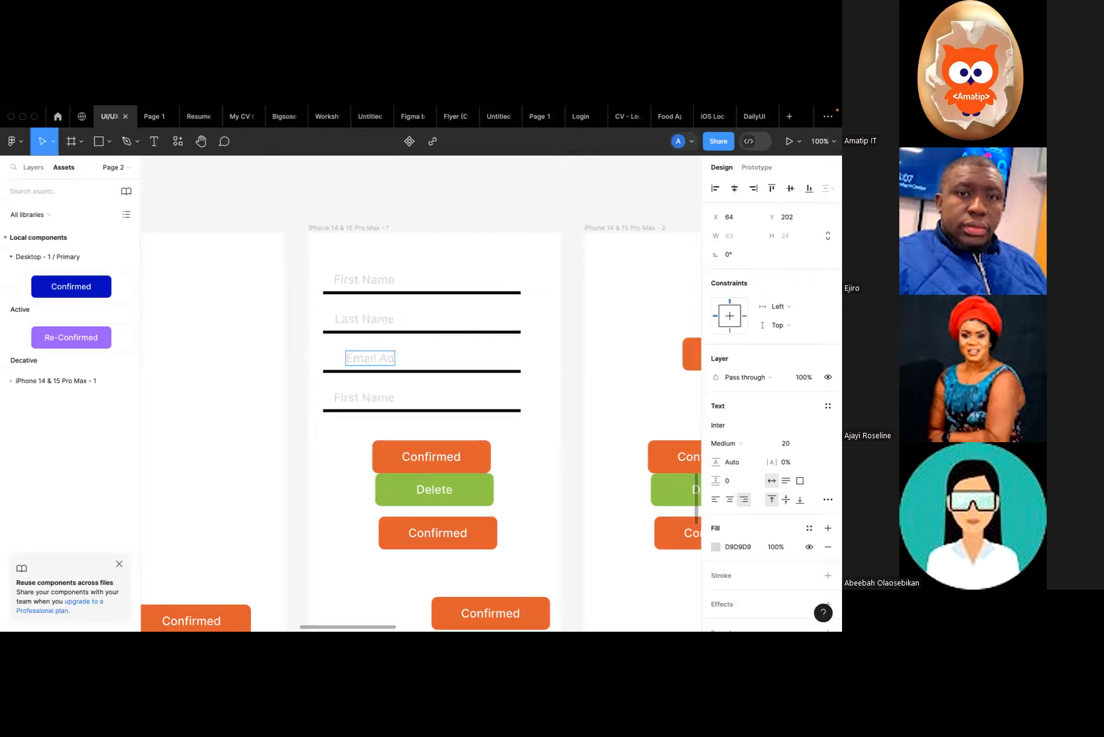
# Replace the fourth field's label with "Phone Number".
pyautogui.doubleClick(364, 398)
pyautogui.hotkey('ctrl', 'a')
pyautogui.write('Phone Num')
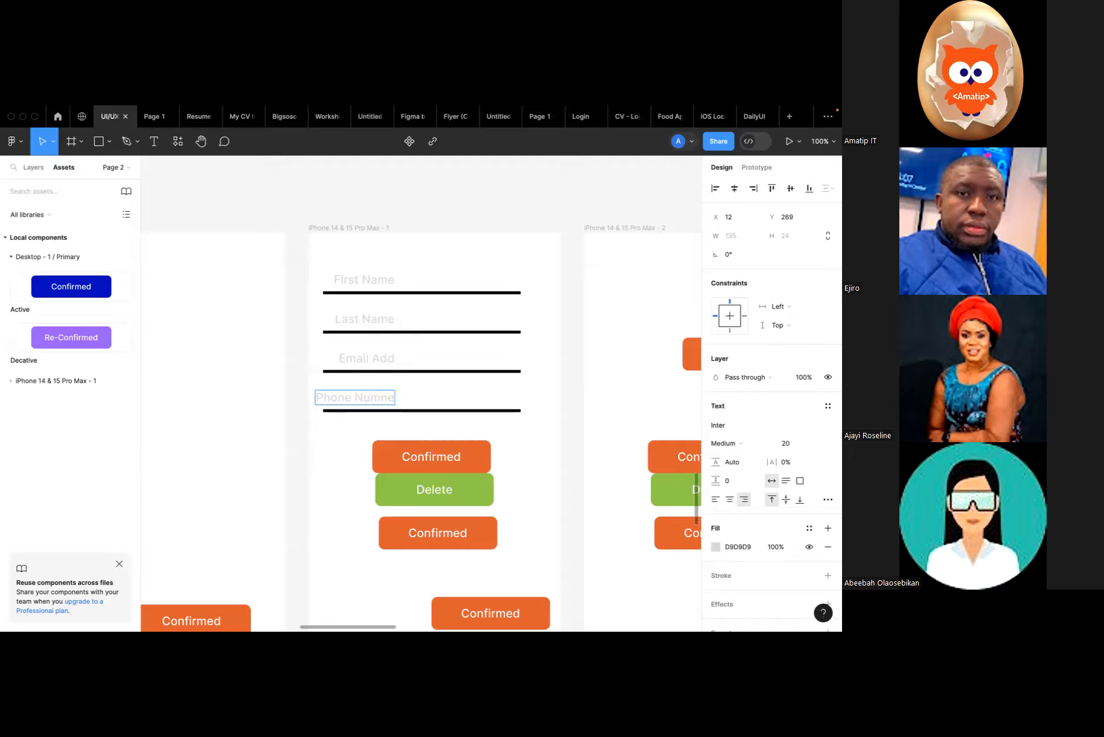
pyautogui.write('ber')
pyautogui.press('Escape')
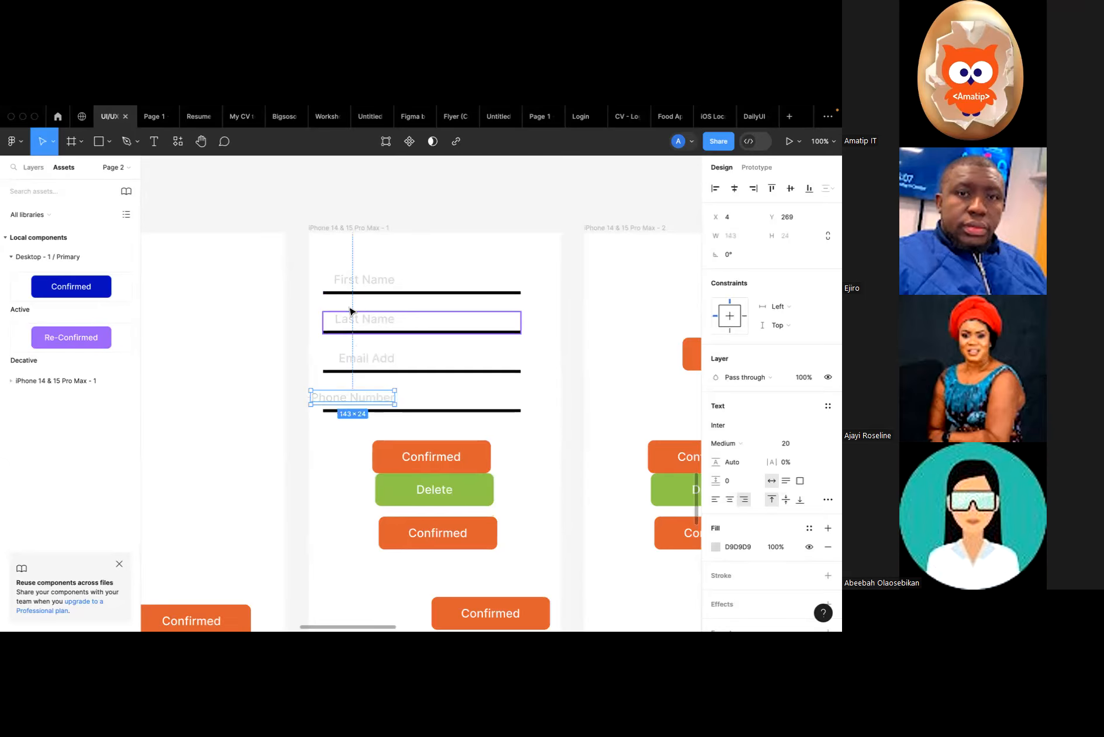
# Try to left-align the Phone Number and Email Add labels with the Last Name and First Name fields.
pyautogui.scroll(5, 351, 311)
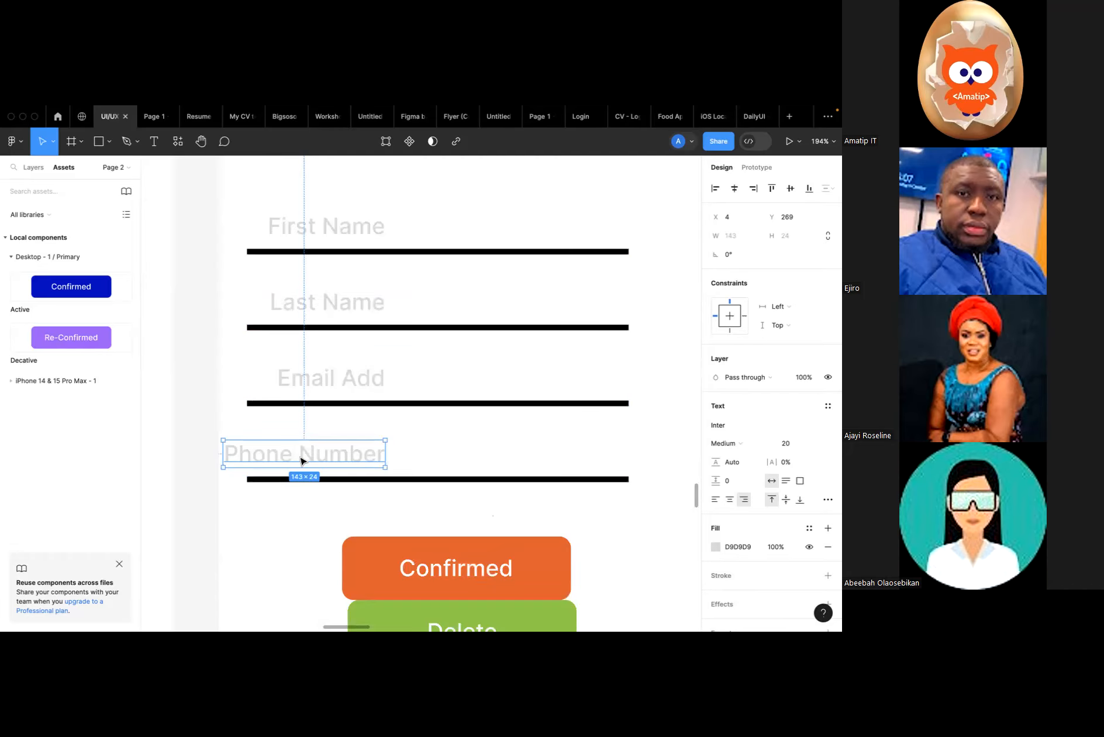
pyautogui.keyDown('shift'); pyautogui.click(322, 379); pyautogui.keyUp('shift')
pyautogui.keyDown('shift'); pyautogui.click(322, 307); pyautogui.keyUp('shift')
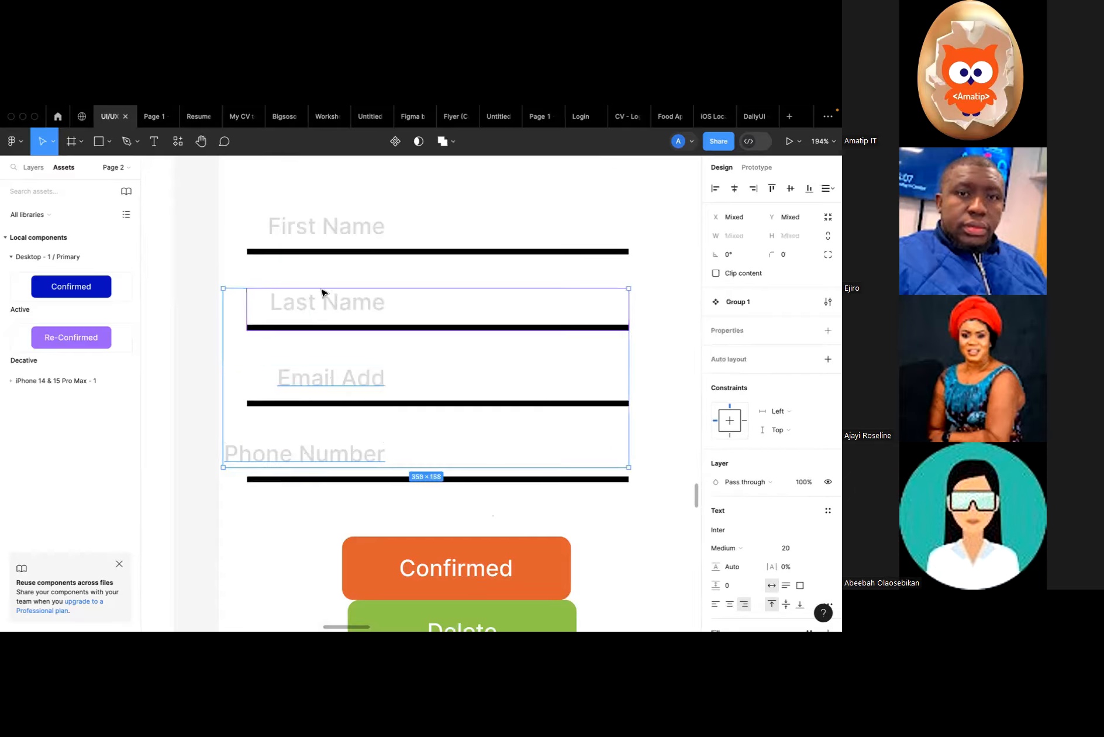
pyautogui.keyDown('shift'); pyautogui.click(321, 235); pyautogui.keyUp('shift')
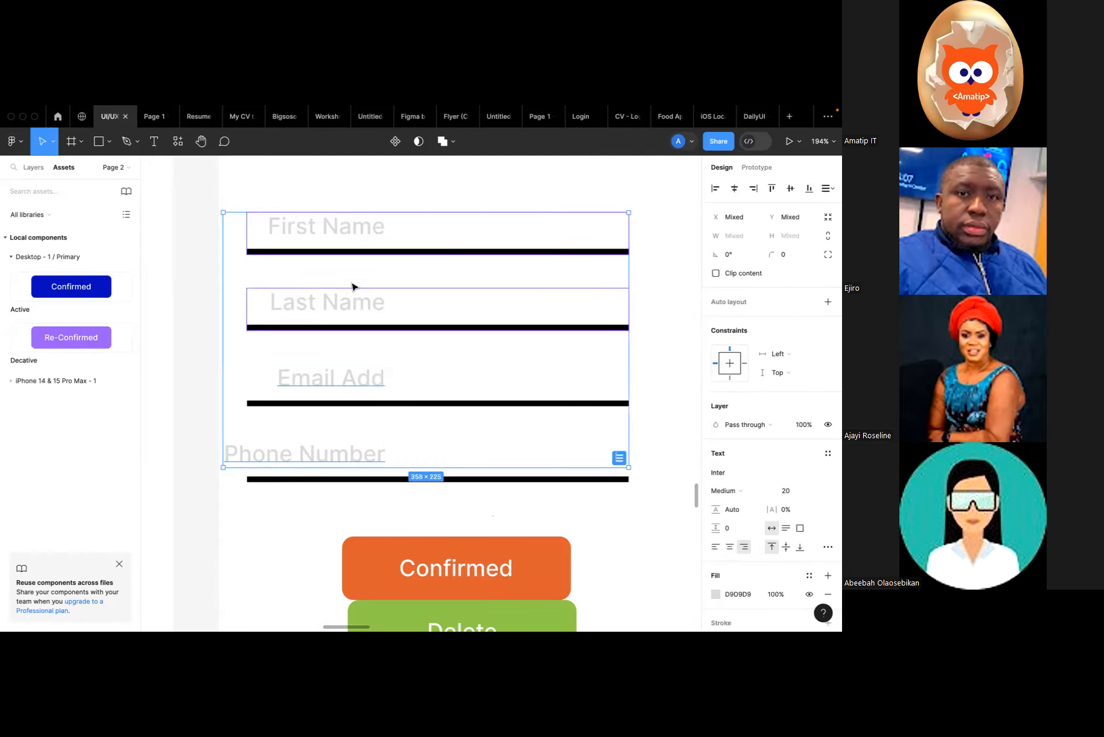
pyautogui.click(715, 192)
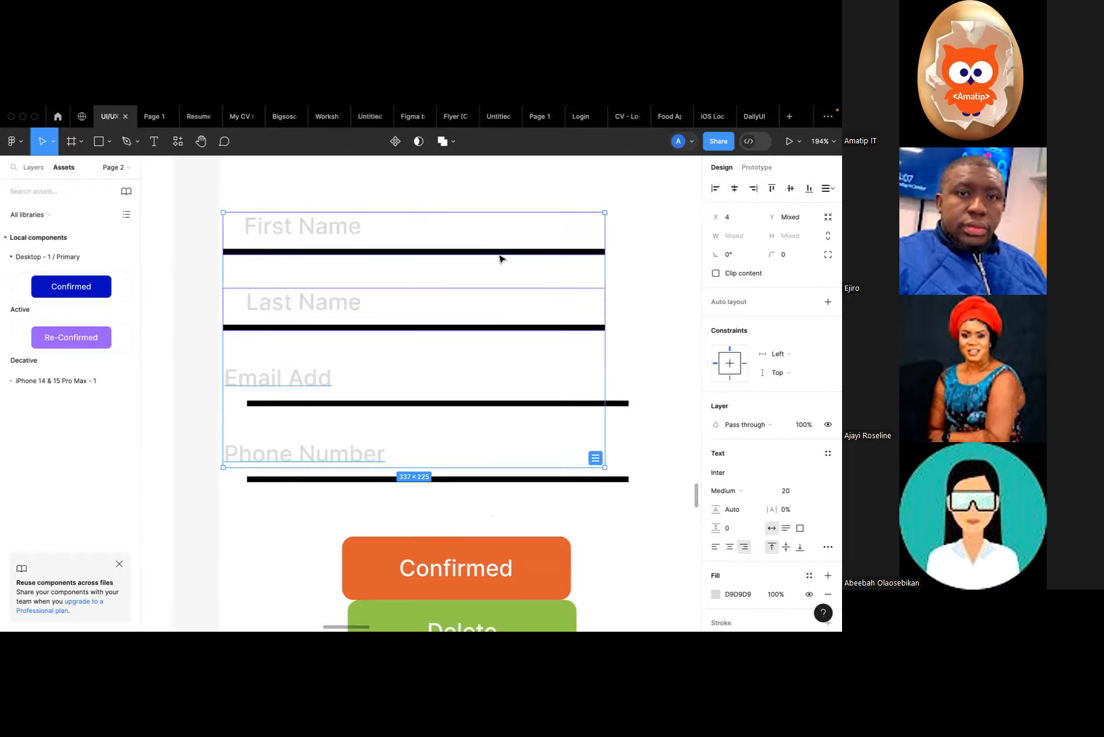
pyautogui.press('super+z')
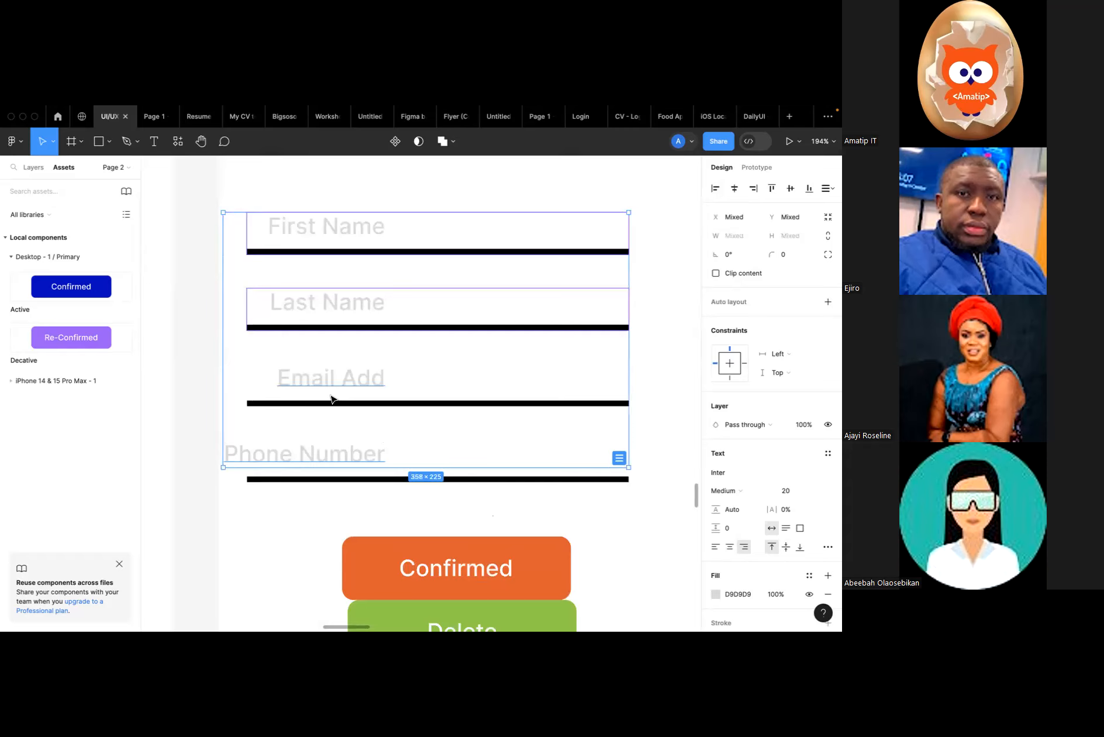
pyautogui.click(320, 438)
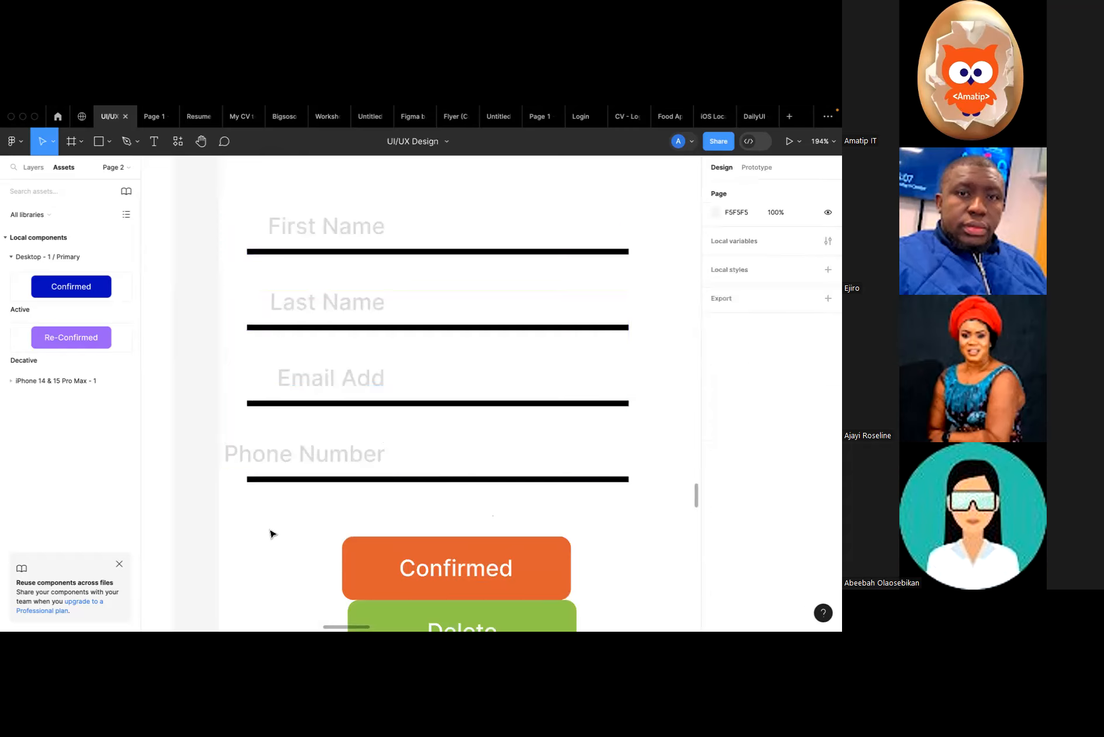
# Left-align the Email Add and Phone Number labels with the two name fields, and shift them together to X 25 over the lines.
pyautogui.click(326, 455)
pyautogui.keyDown('shift'); pyautogui.click(331, 380); pyautogui.keyUp('shift')
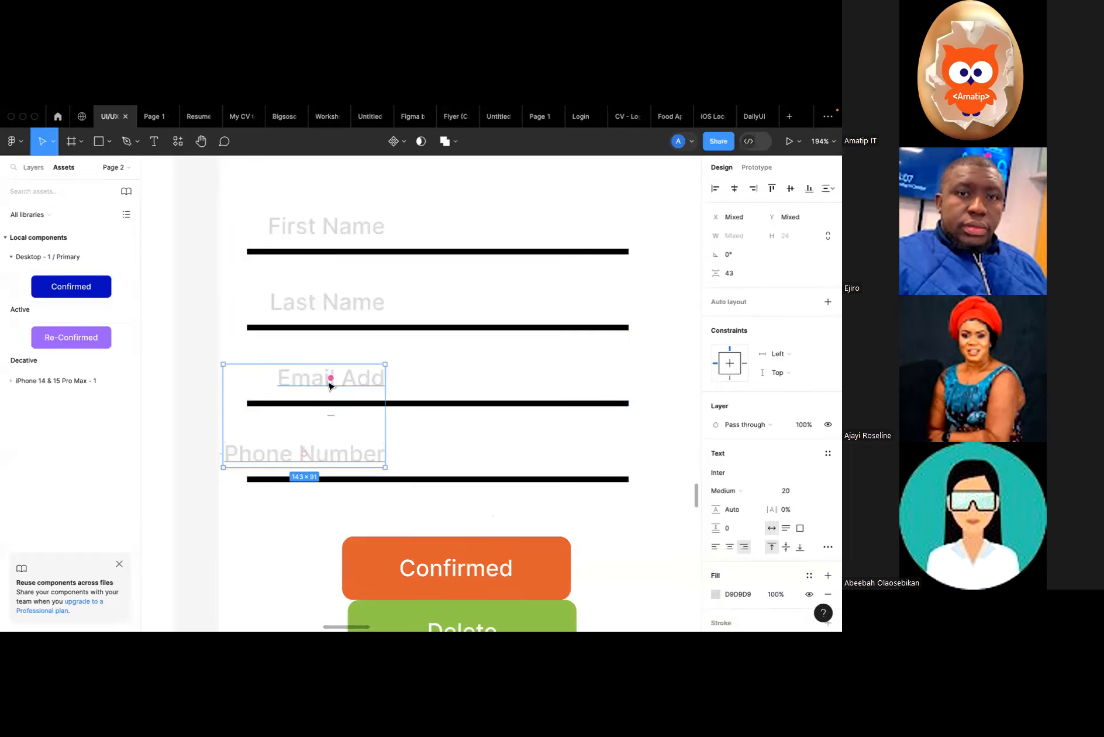
pyautogui.keyDown('shift'); pyautogui.click(339, 309); pyautogui.keyUp('shift')
pyautogui.keyDown('shift'); pyautogui.click(345, 231); pyautogui.keyUp('shift')
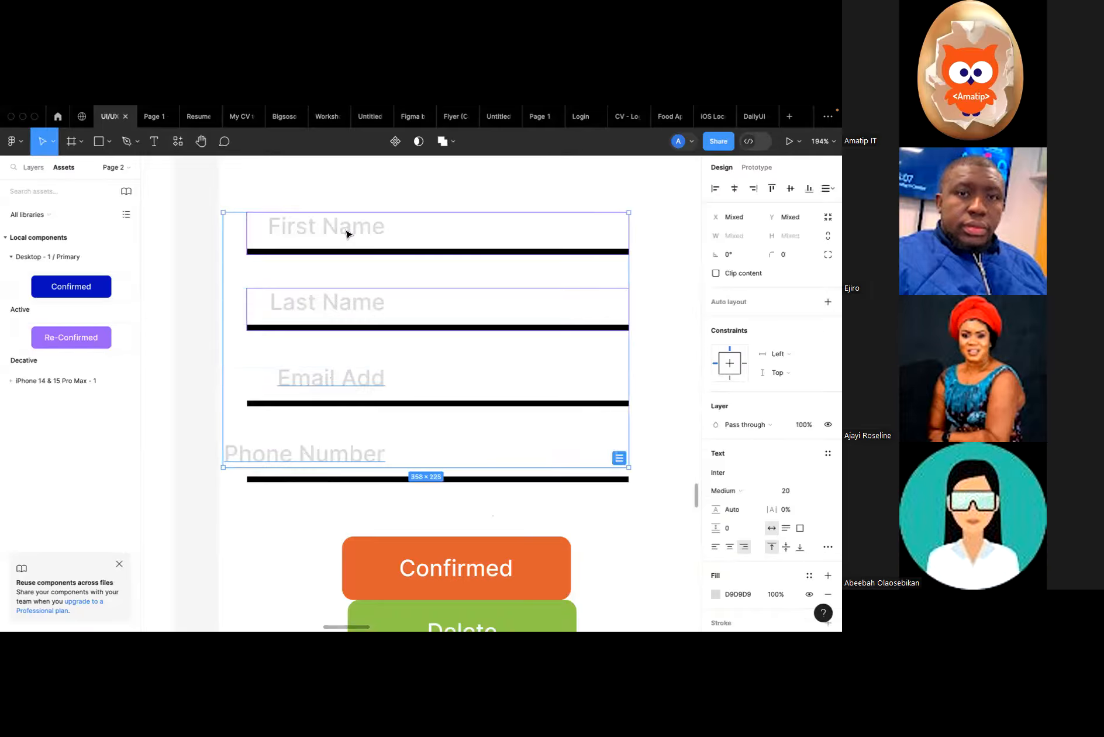
pyautogui.click(715, 189)
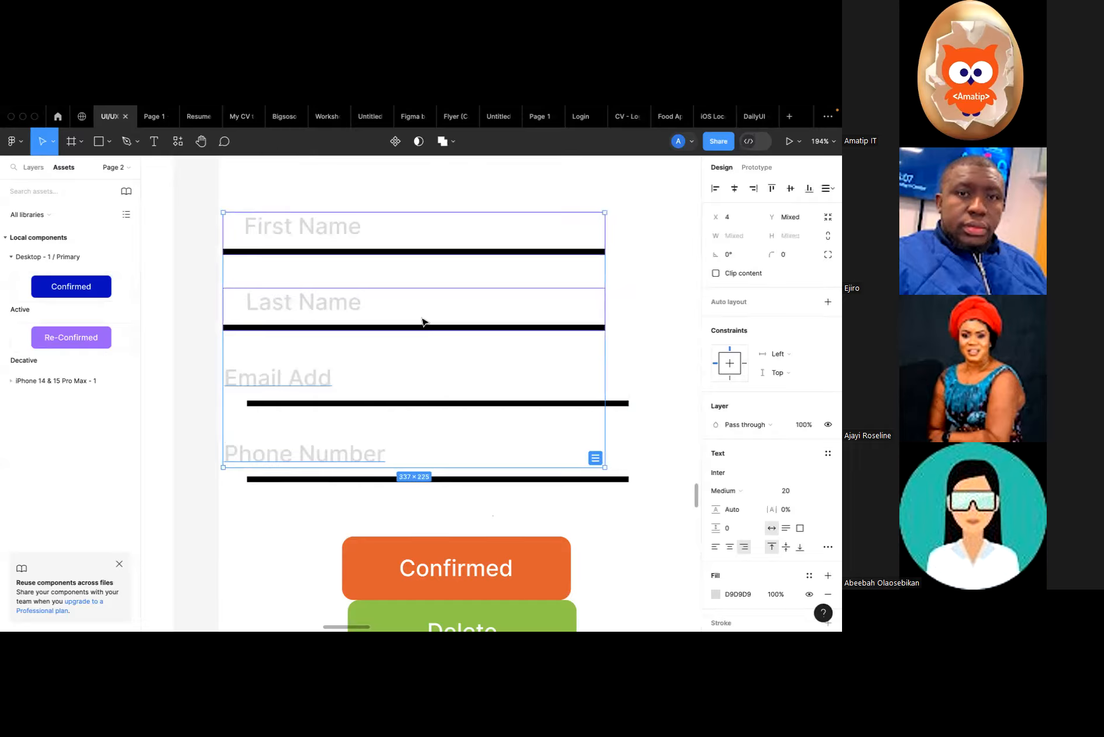
pyautogui.moveTo(380, 326); pyautogui.dragTo(406, 327)
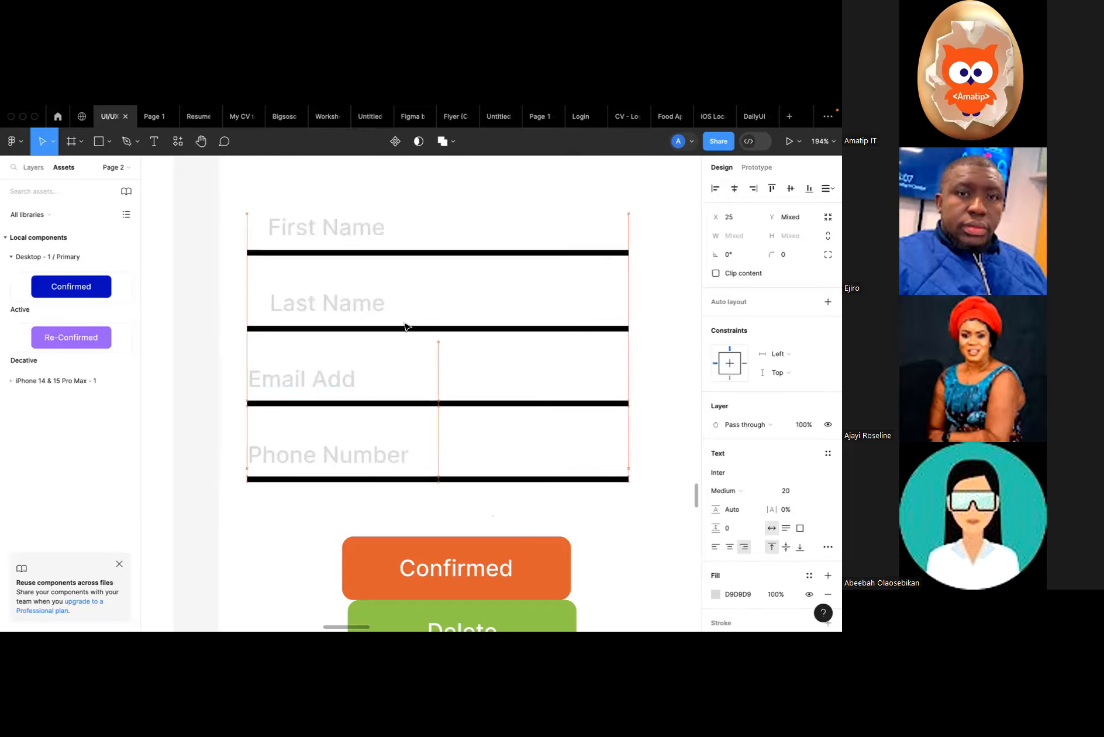
pyautogui.click(217, 528)
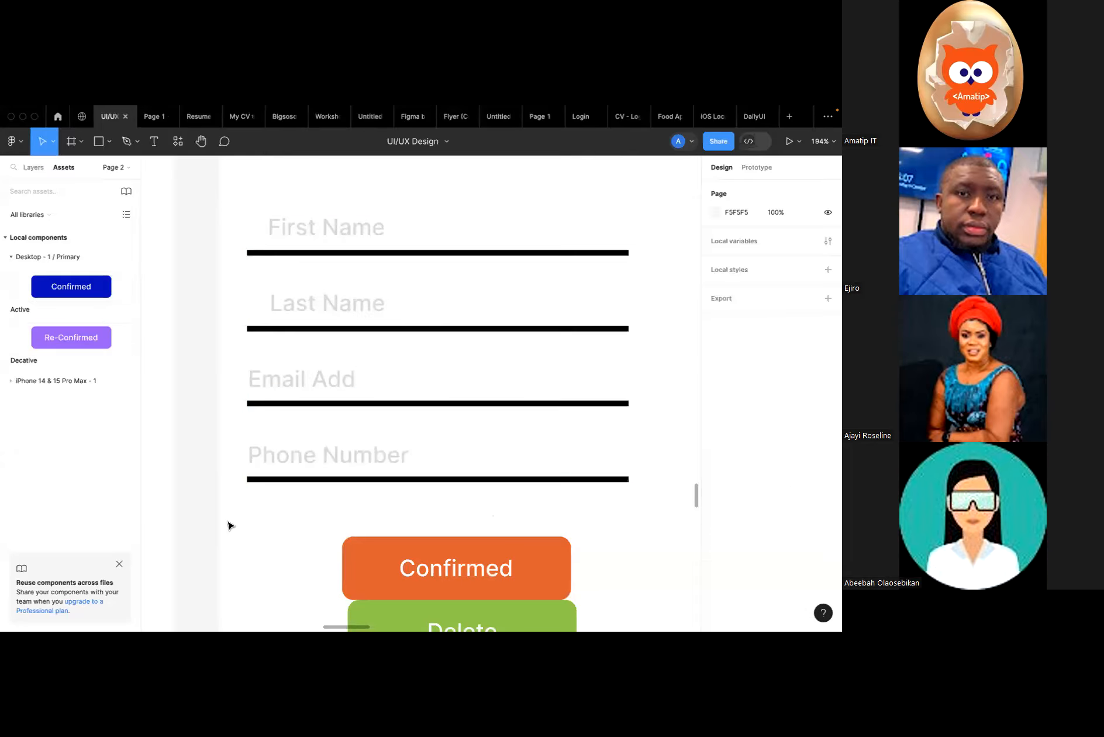
# Group the Email Add label with its line, create a component from the group, and name it Email.
pyautogui.moveTo(542, 411); pyautogui.dragTo(290, 378)
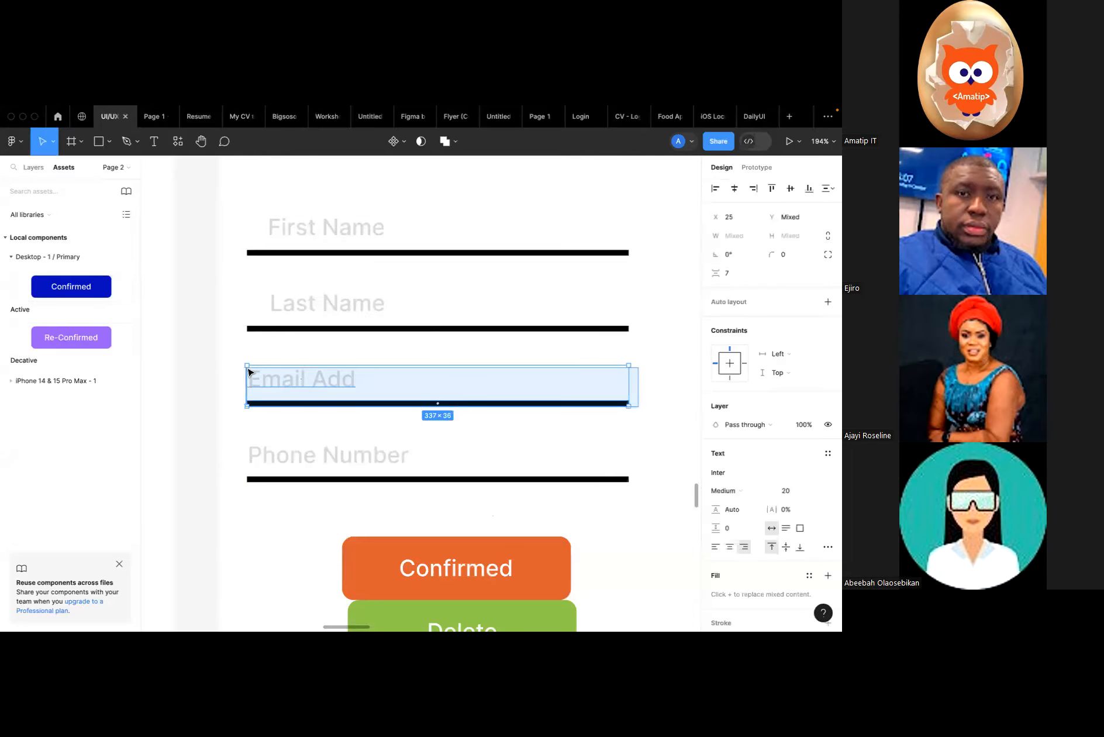
pyautogui.press('super+g')
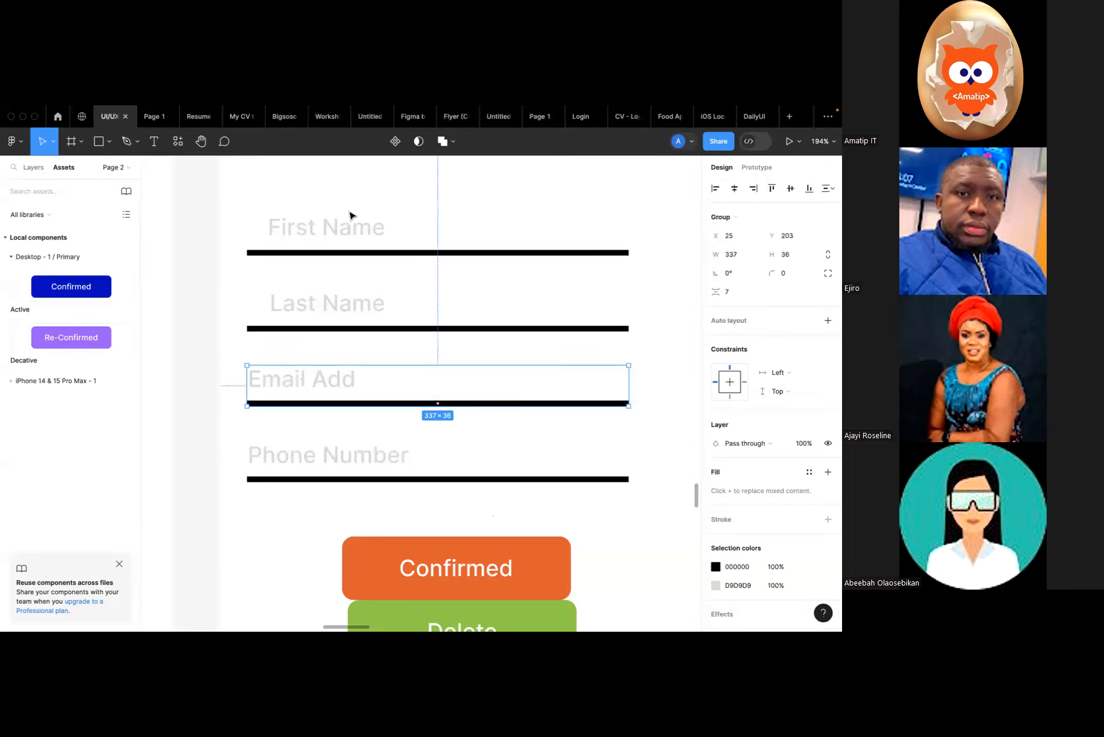
pyautogui.click(395, 141)
pyautogui.click(737, 343)
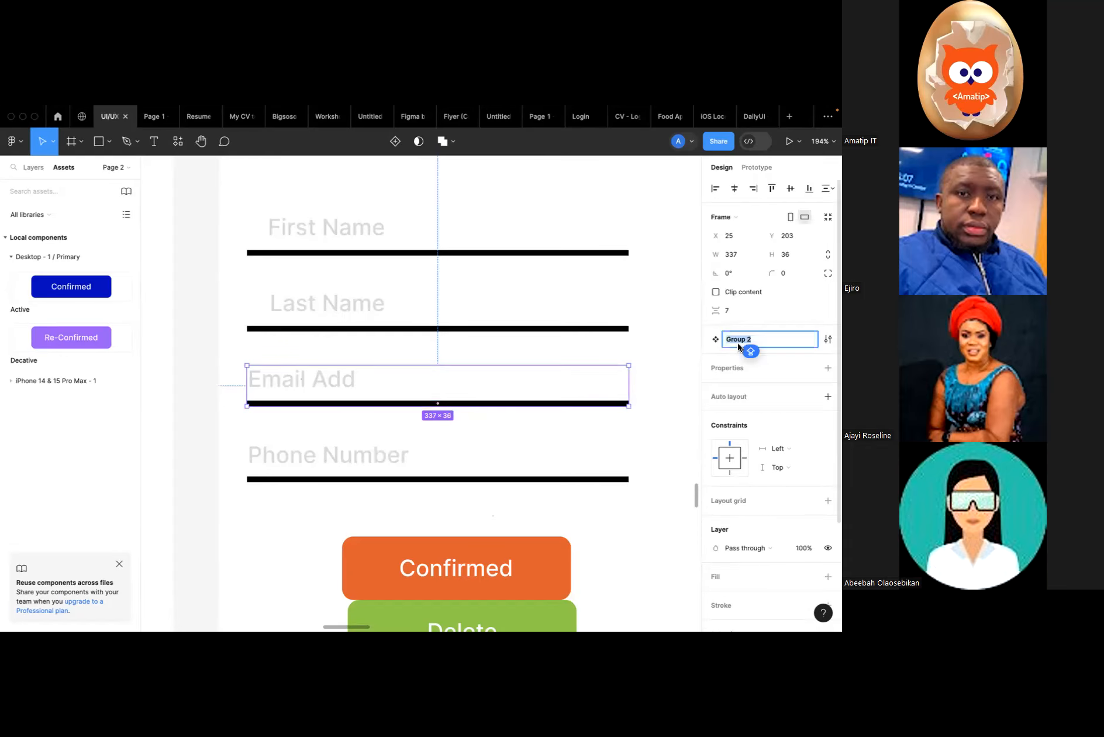
pyautogui.write('Email')
pyautogui.click(659, 377)
# Group the Phone Number label with its line, create a component from the group, and name it Phone.
pyautogui.moveTo(656, 502); pyautogui.dragTo(193, 436)
pyautogui.hotkey('ctrl', 'g')
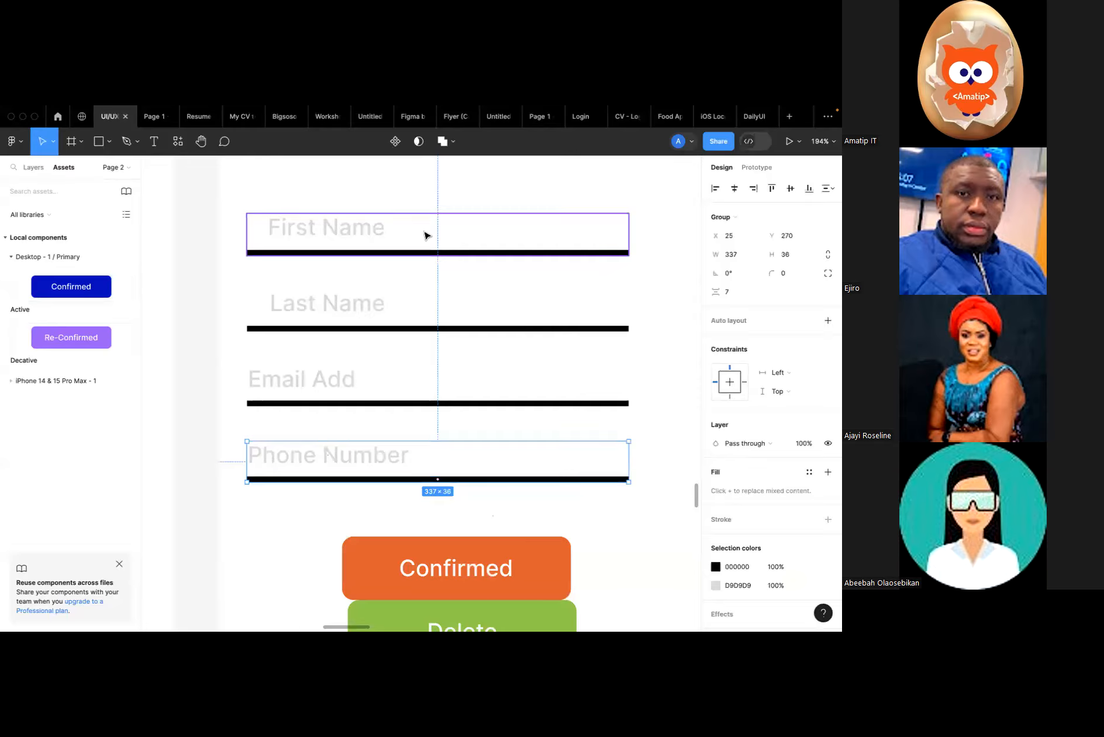
pyautogui.click(399, 145)
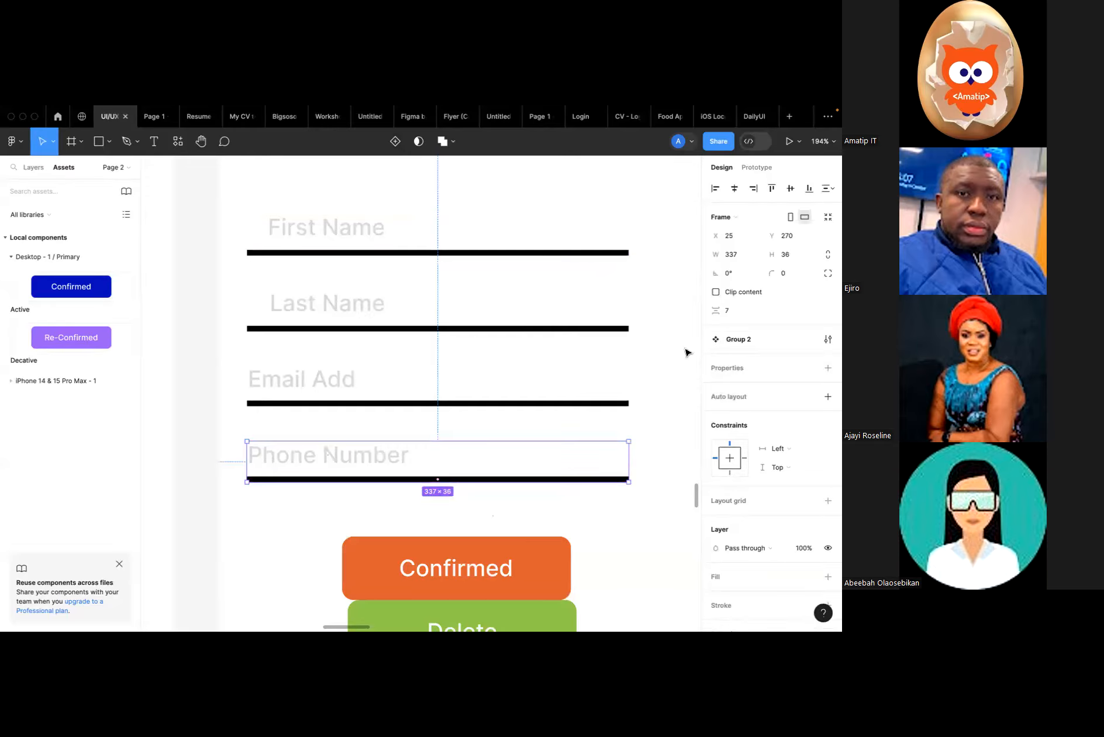
pyautogui.click(740, 344)
pyautogui.write('Phone')
pyautogui.press('Return')
pyautogui.click(653, 365)
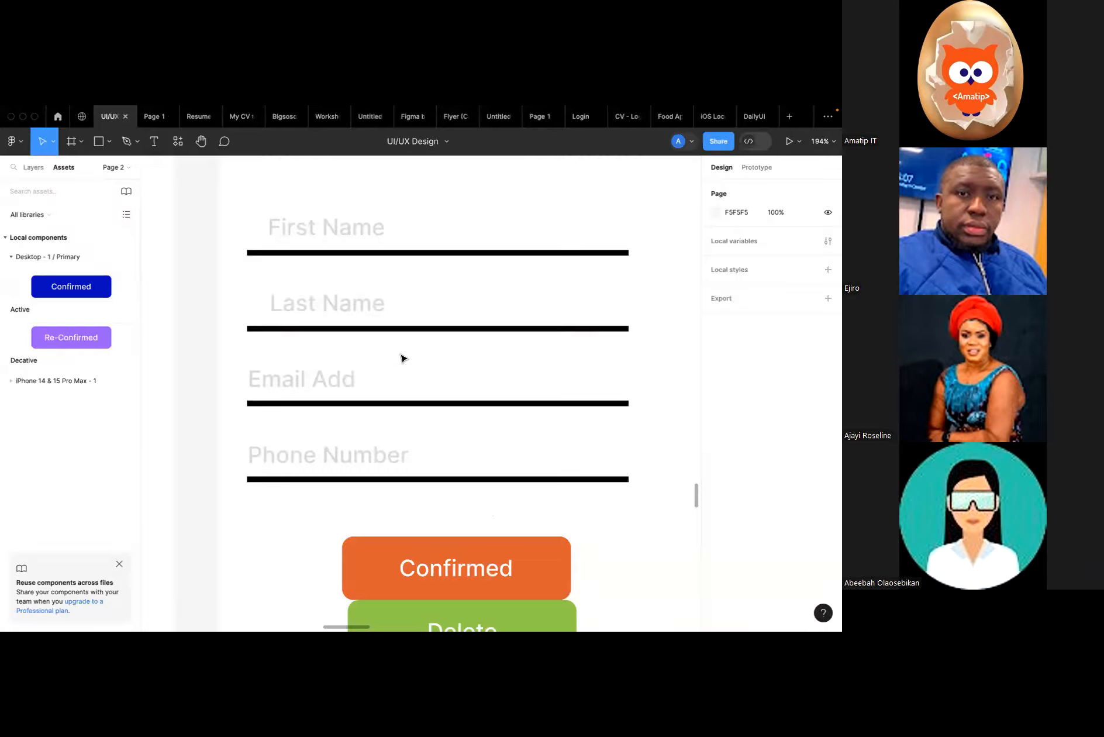
# Recolor the First Name field's line to the blue 5551FF from the document colors.
pyautogui.hscroll(1, 432, 271)
pyautogui.click(432, 252)
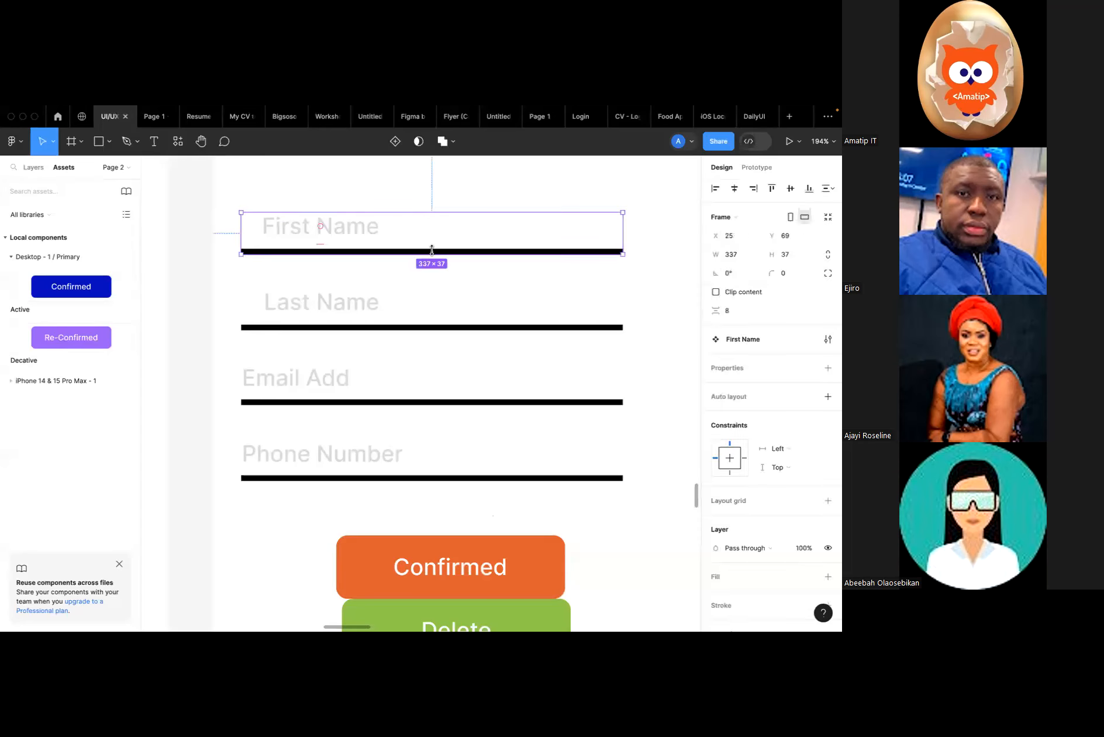
pyautogui.scroll(-3, 715, 579)
pyautogui.click(716, 580)
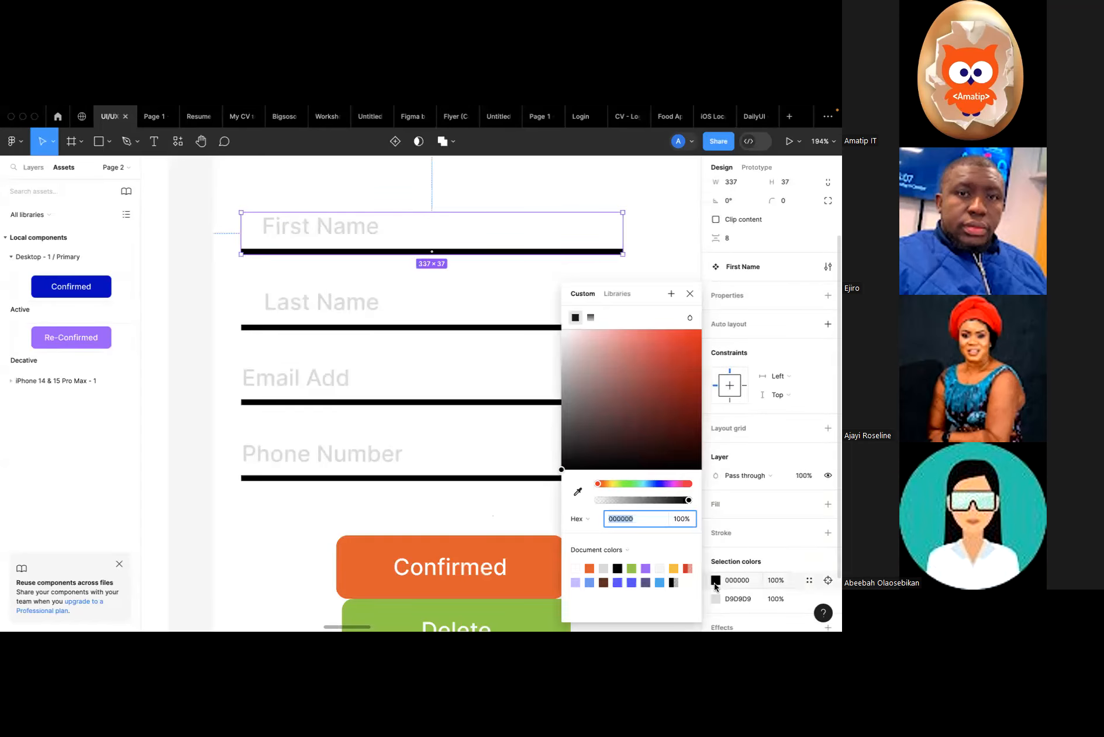
pyautogui.click(633, 582)
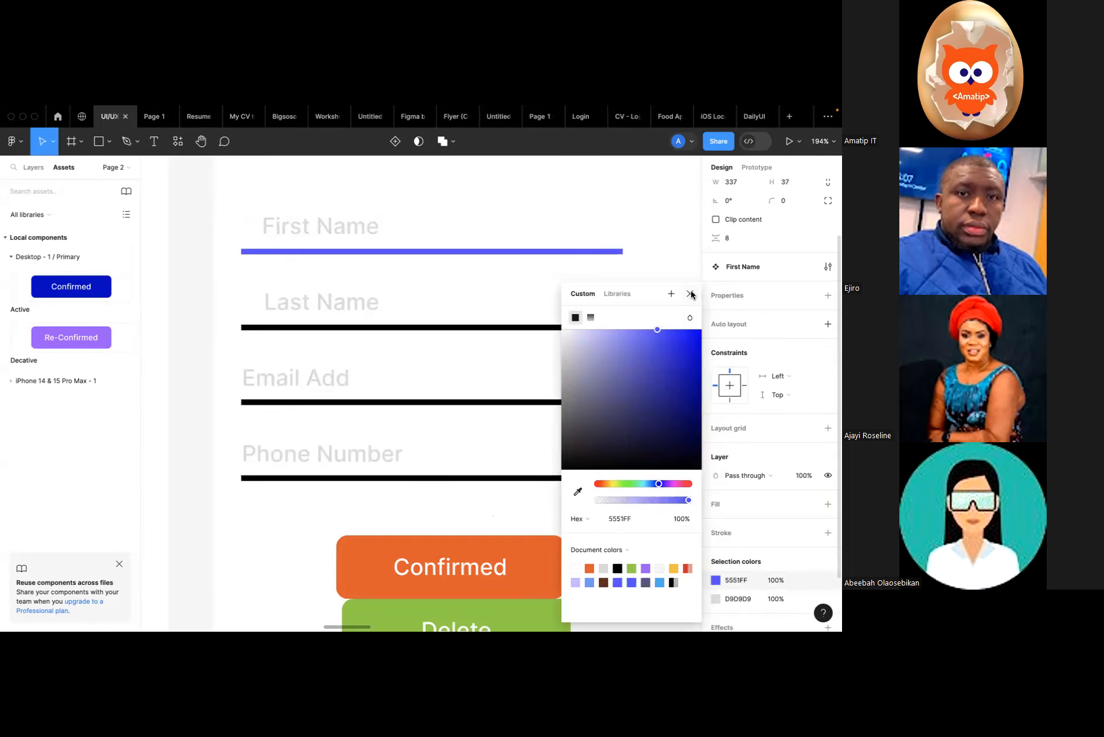
pyautogui.click(692, 295)
# Recolor the Last Name field's line to yellow from the document colors.
pyautogui.click(488, 327)
pyautogui.click(715, 580)
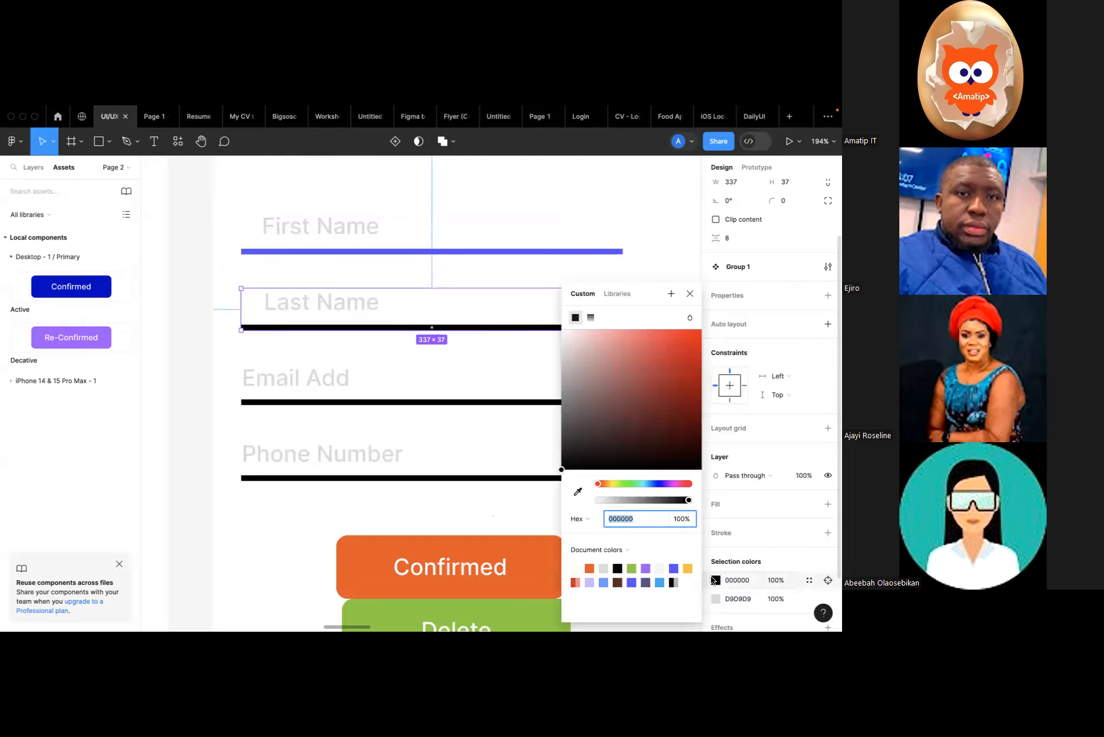
pyautogui.click(688, 568)
pyautogui.click(689, 294)
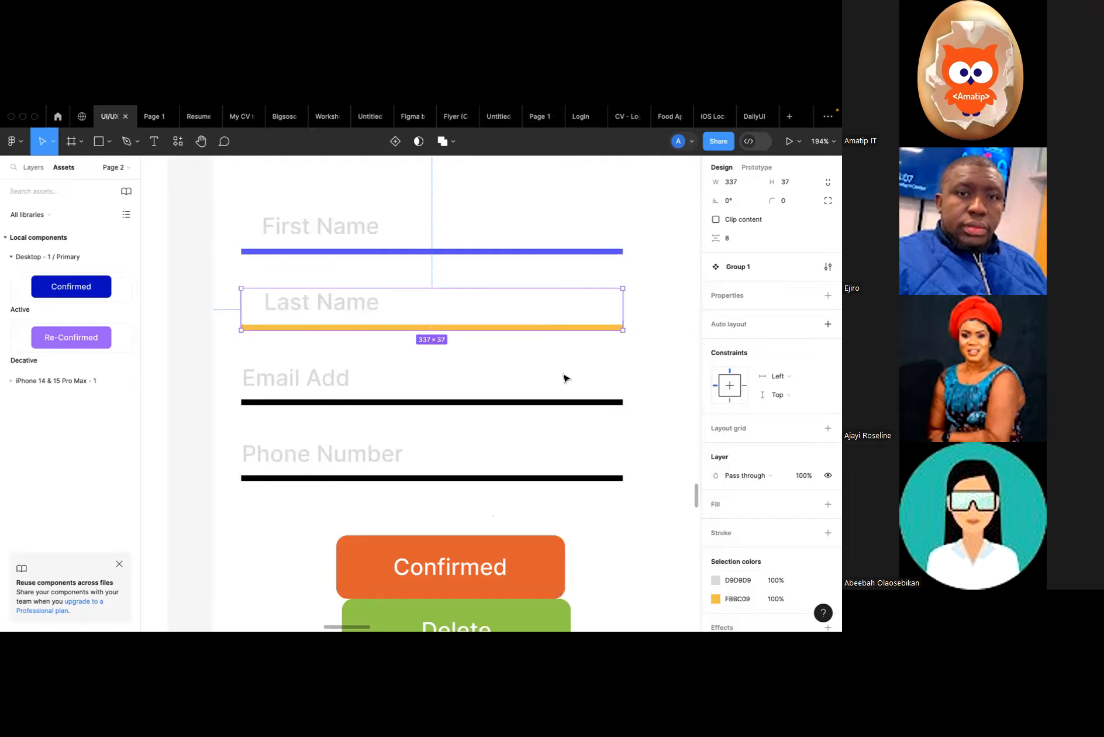
# Recolor the Email Add field's line to orange from the document colors.
pyautogui.click(564, 377)
pyautogui.click(716, 581)
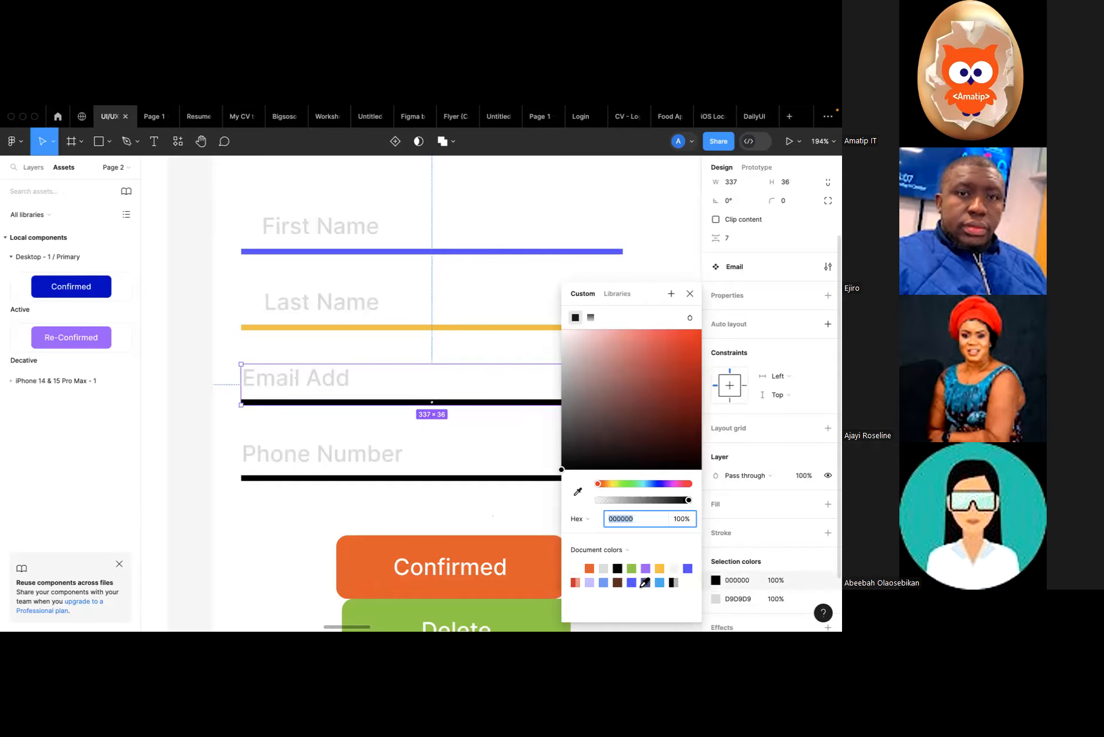
pyautogui.click(619, 579)
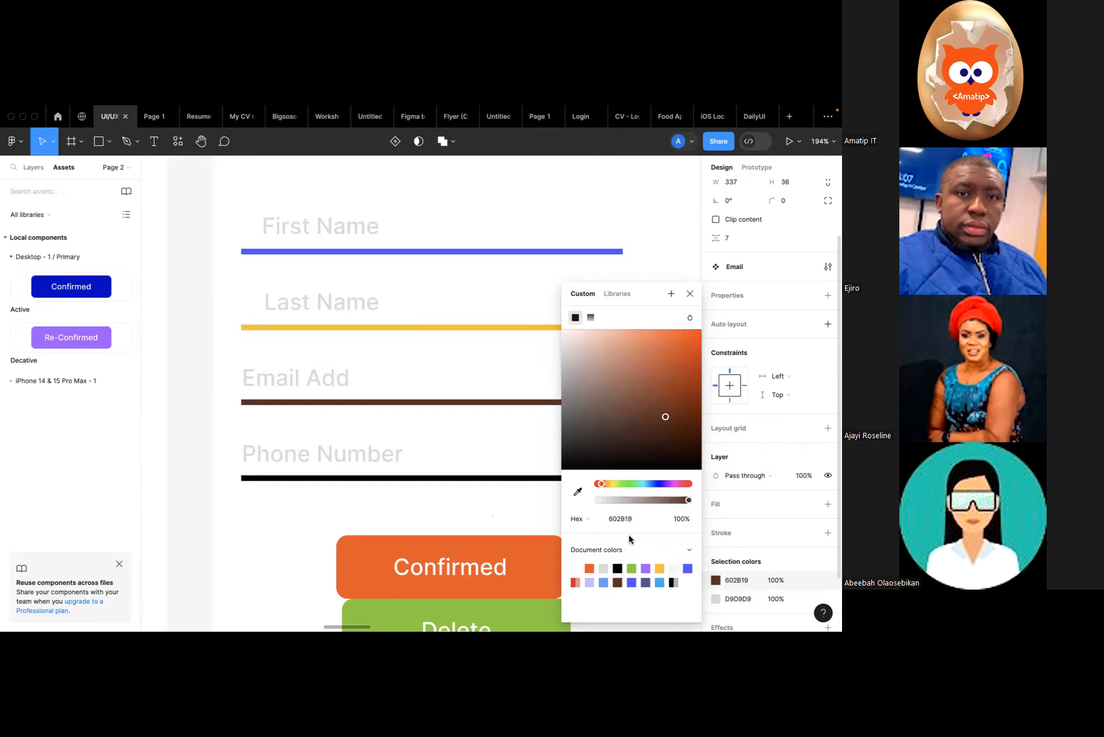
pyautogui.click(589, 568)
pyautogui.click(691, 294)
# Recolor the Phone Number field's line to light blue from the document colors.
pyautogui.click(527, 468)
pyautogui.click(716, 581)
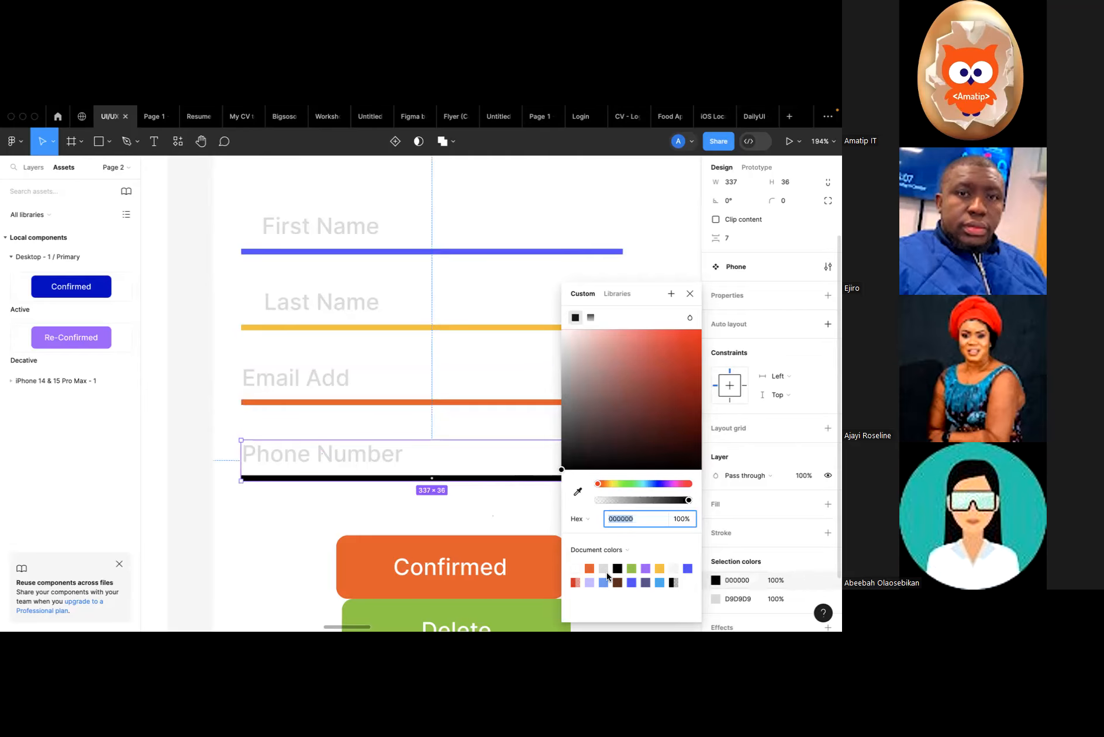
pyautogui.click(632, 583)
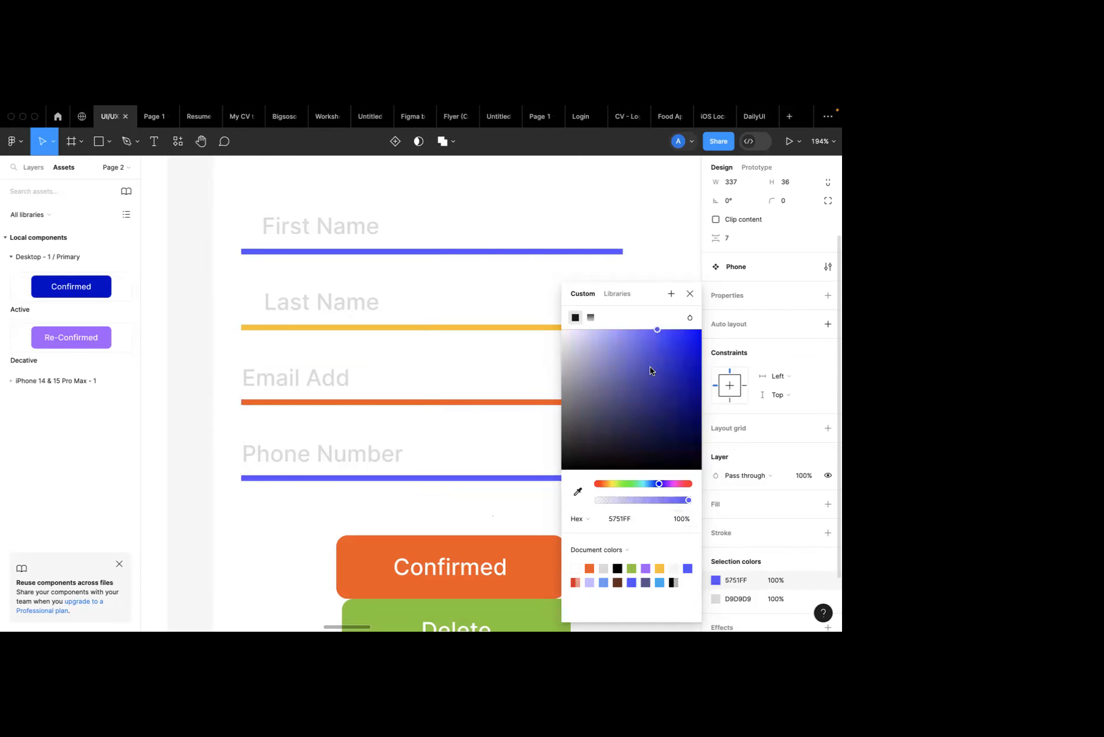
pyautogui.click(661, 583)
pyautogui.click(690, 294)
pyautogui.click(656, 306)
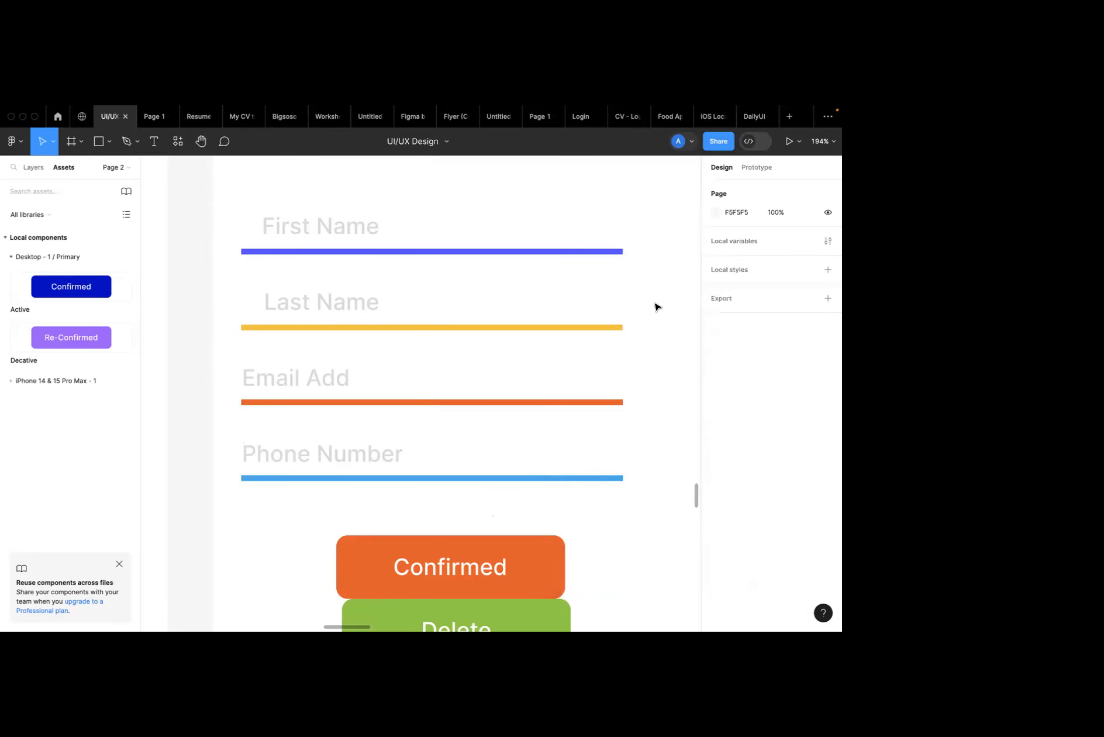
# Try to copy all four input fields toward the iPhone 14 & 15 Pro Max - 2 frame, and undo the move.
pyautogui.scroll(-5, 658, 301)
pyautogui.hscroll(3, 660, 299)
pyautogui.hscroll(3, 660, 300)
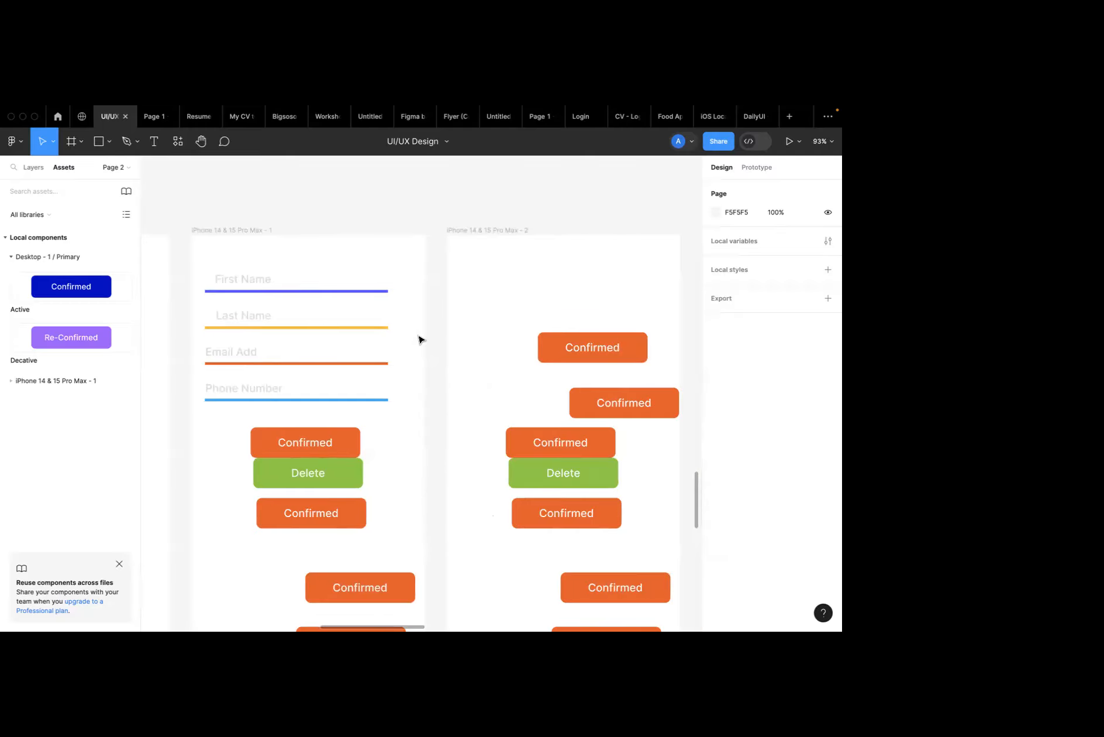
pyautogui.moveTo(398, 406); pyautogui.dragTo(206, 270)
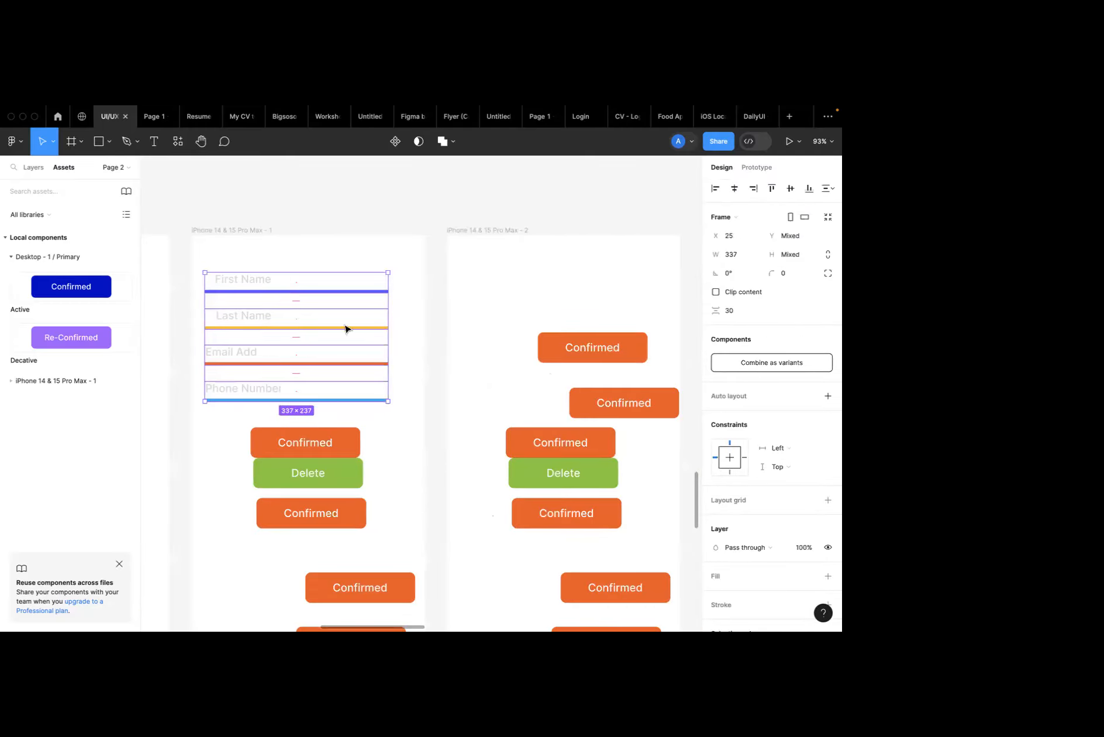
pyautogui.moveTo(364, 351); pyautogui.dragTo(461, 352)
pyautogui.press('super+z')
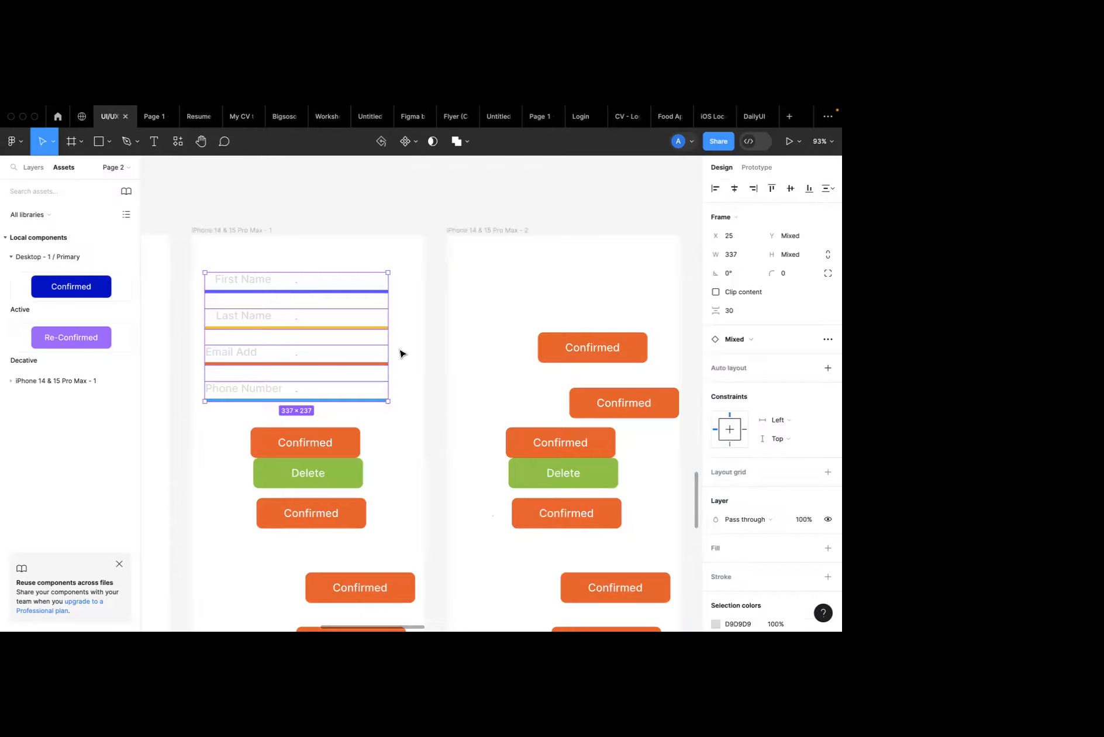
# Delete the two uppermost Confirmed buttons from the iPhone 14 & 15 Pro Max - 2 frame.
pyautogui.click(611, 356)
pyautogui.press('Delete')
pyautogui.click(625, 400)
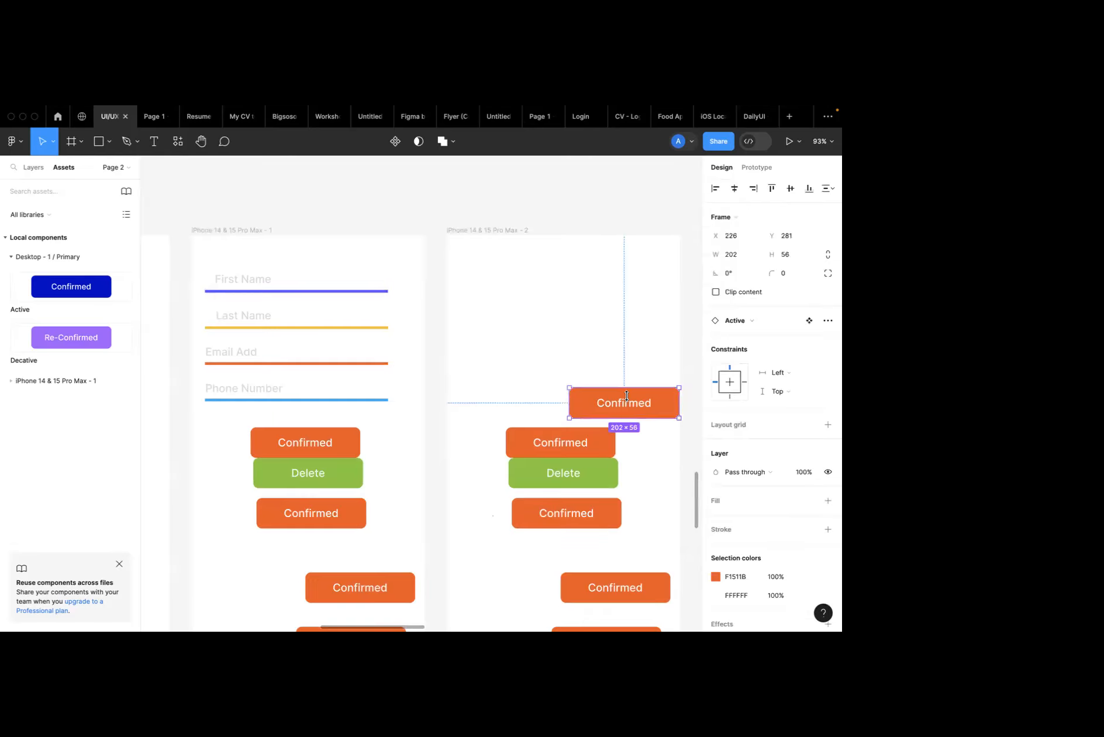
pyautogui.press('Delete')
# Duplicate the four input fields into the upper part of the iPhone 14 & 15 Pro Max - 2 frame at X 41.
pyautogui.click(218, 358)
pyautogui.moveTo(393, 416); pyautogui.dragTo(204, 267)
pyautogui.moveTo(300, 303); pyautogui.dragTo(505, 306)
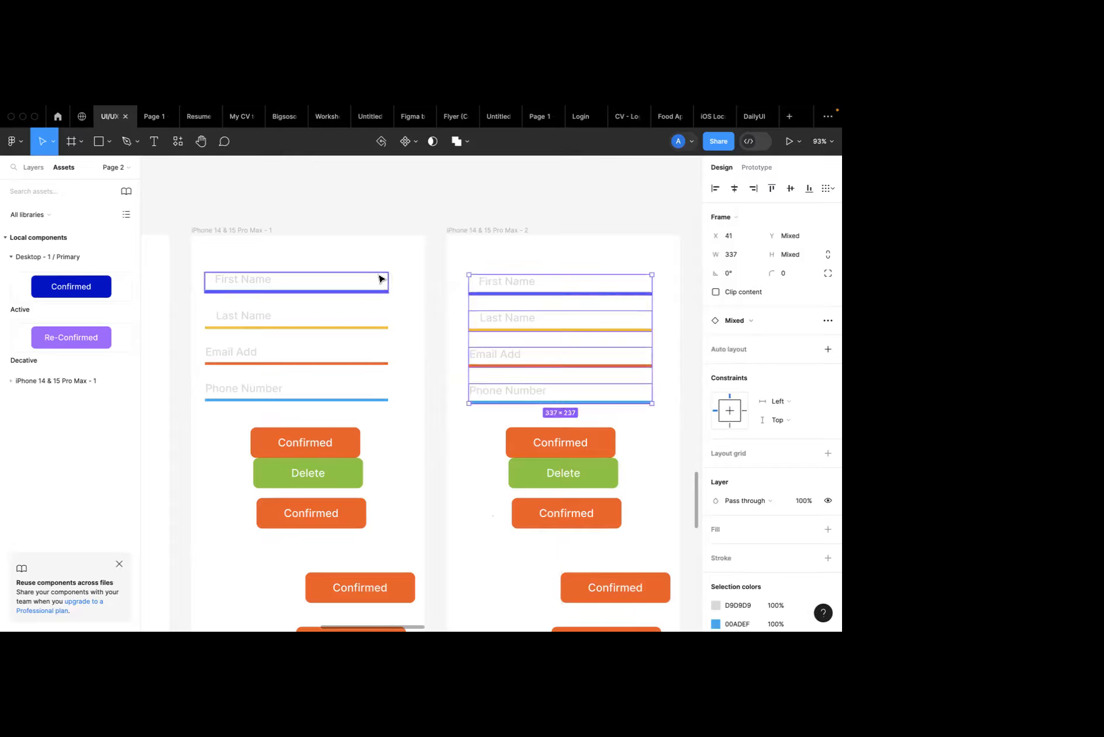
# Change the First Name field's line in the iPhone 14 & 15 Pro Max - 1 frame to orange F1511B.
pyautogui.click(381, 288)
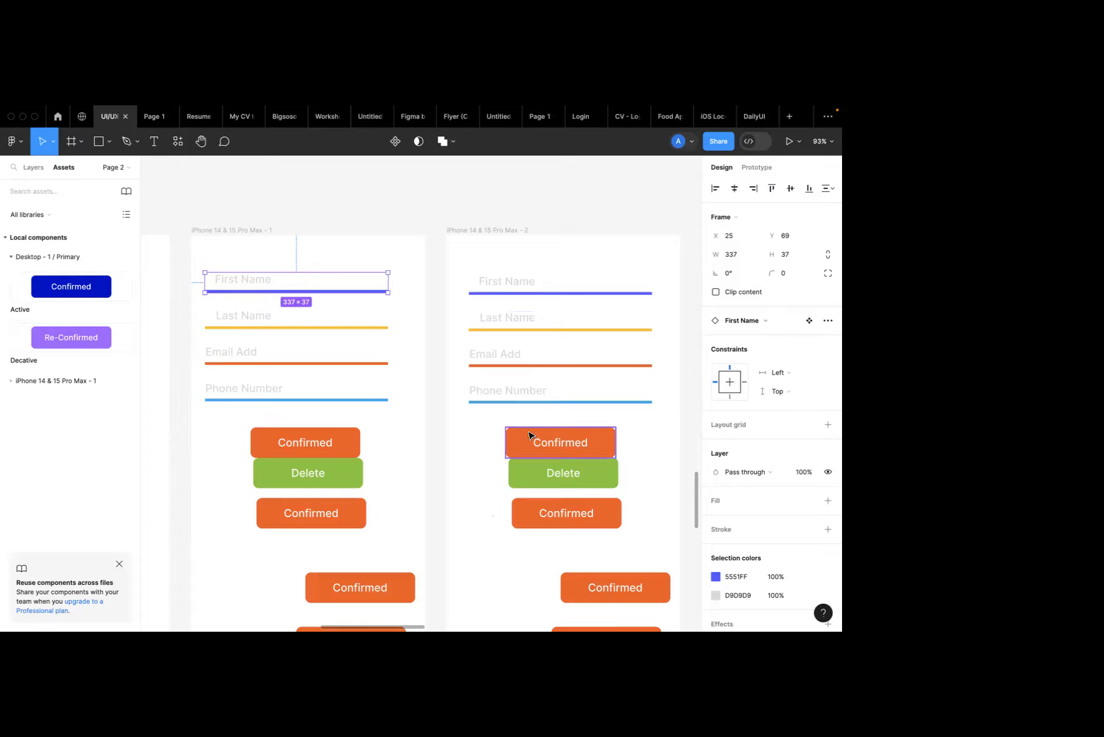
pyautogui.click(716, 578)
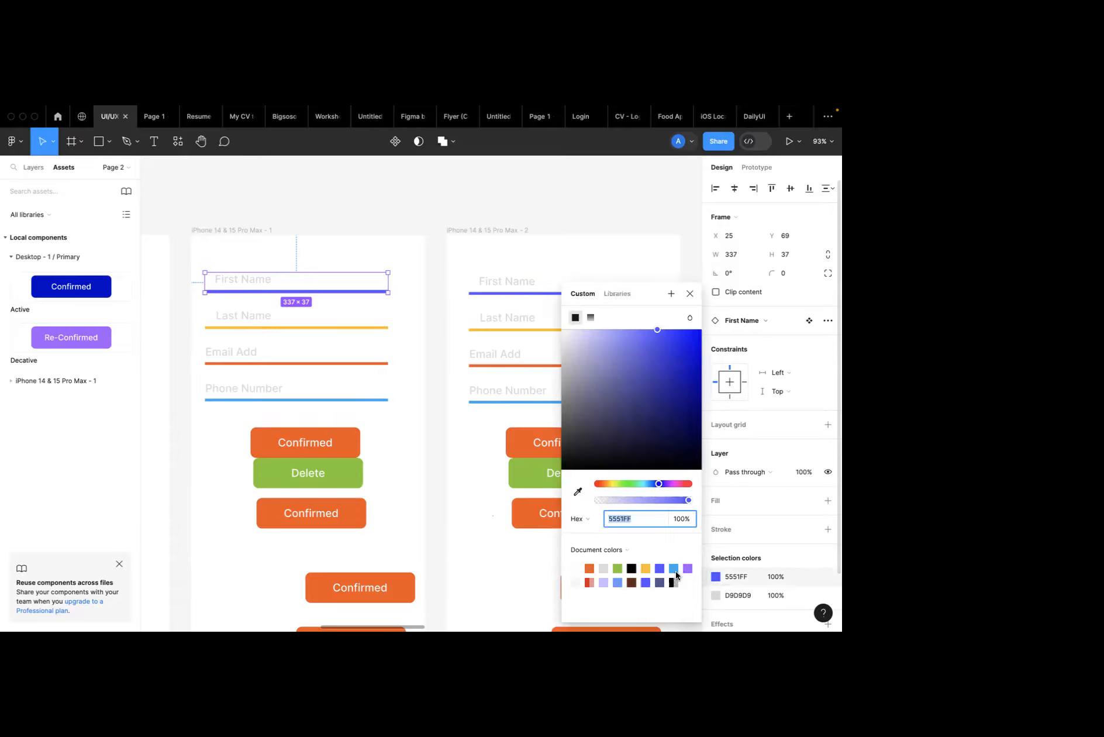
pyautogui.click(591, 567)
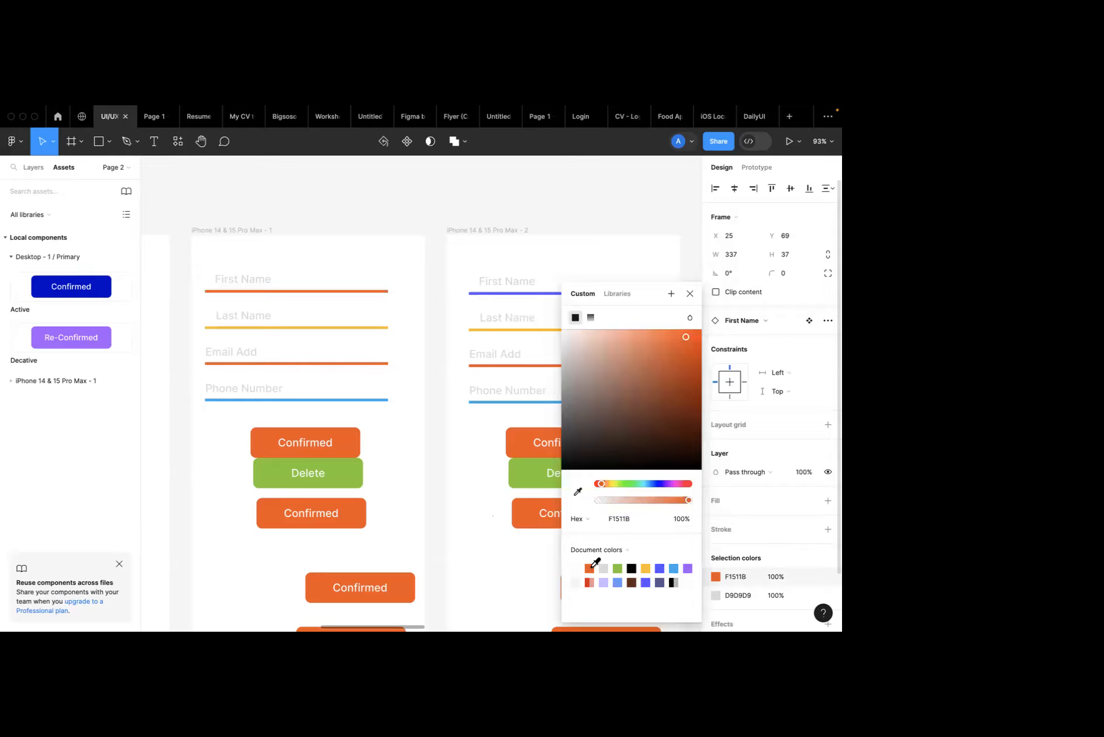
# Try to group the text and line inside the First Name field of the iPhone 14 & 15 Pro Max - 1 frame.
pyautogui.click(690, 294)
pyautogui.click(398, 263)
pyautogui.moveTo(399, 297); pyautogui.dragTo(209, 266)
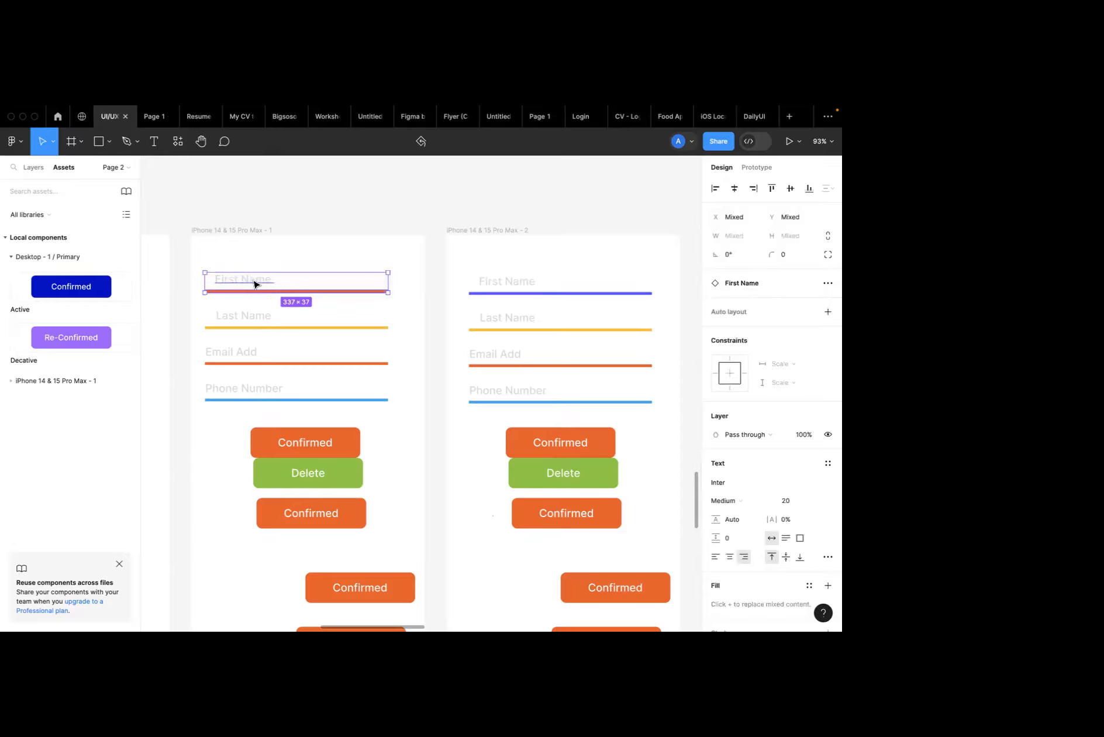
pyautogui.press('super+g')
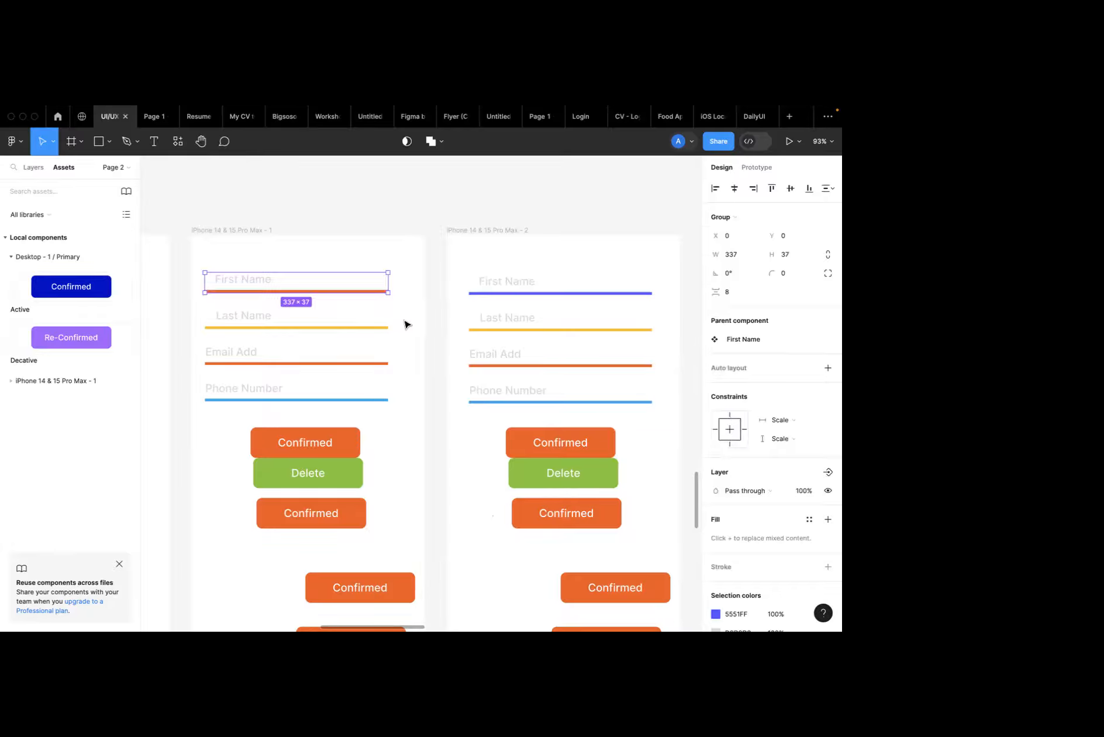
pyautogui.click(413, 290)
# Try green 80CC28 on the First Name field's line and text, and undo both color changes.
pyautogui.click(373, 285)
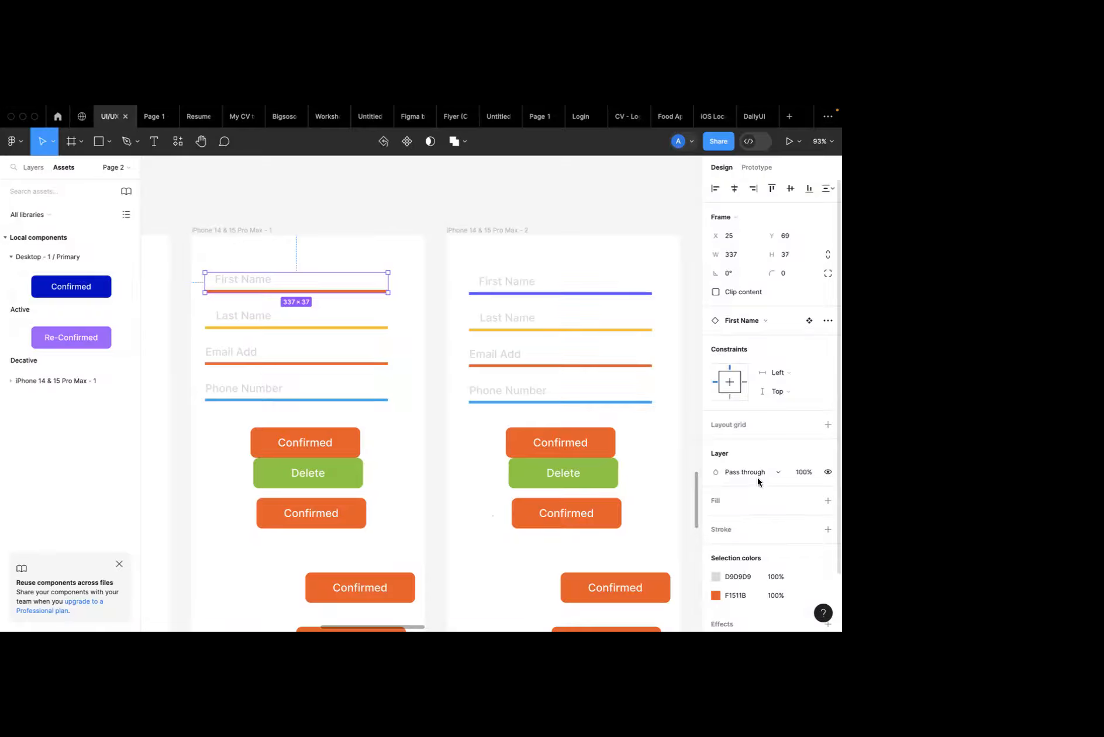
pyautogui.click(716, 596)
pyautogui.click(618, 568)
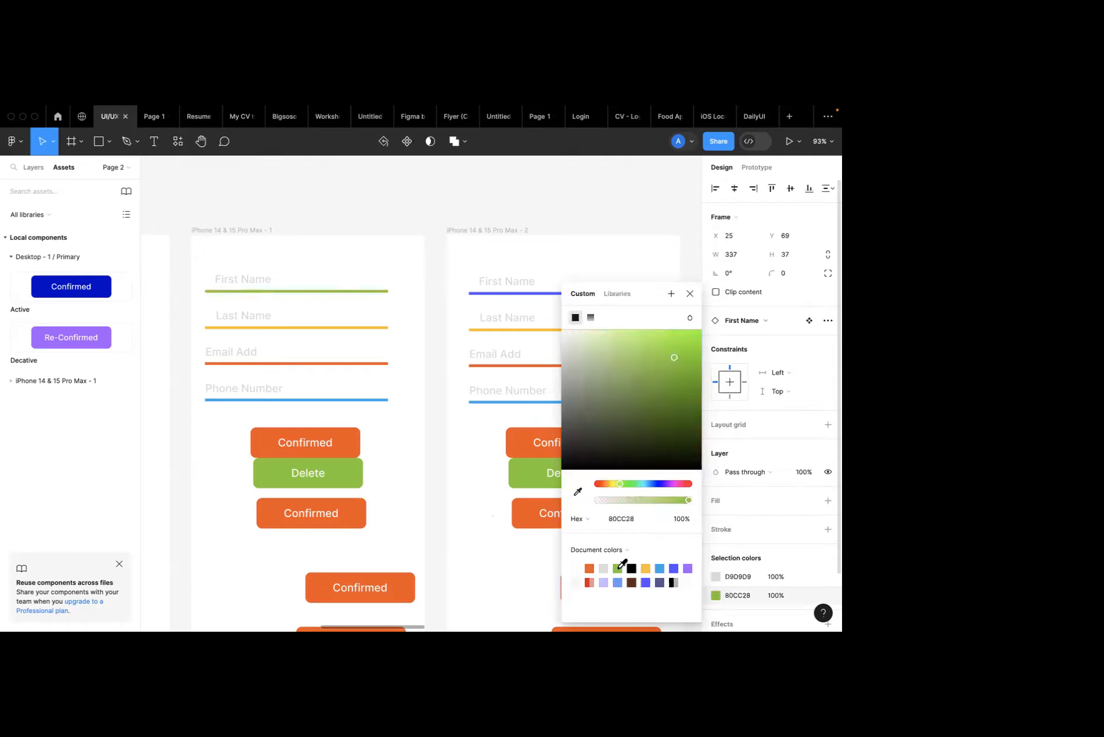
pyautogui.click(690, 293)
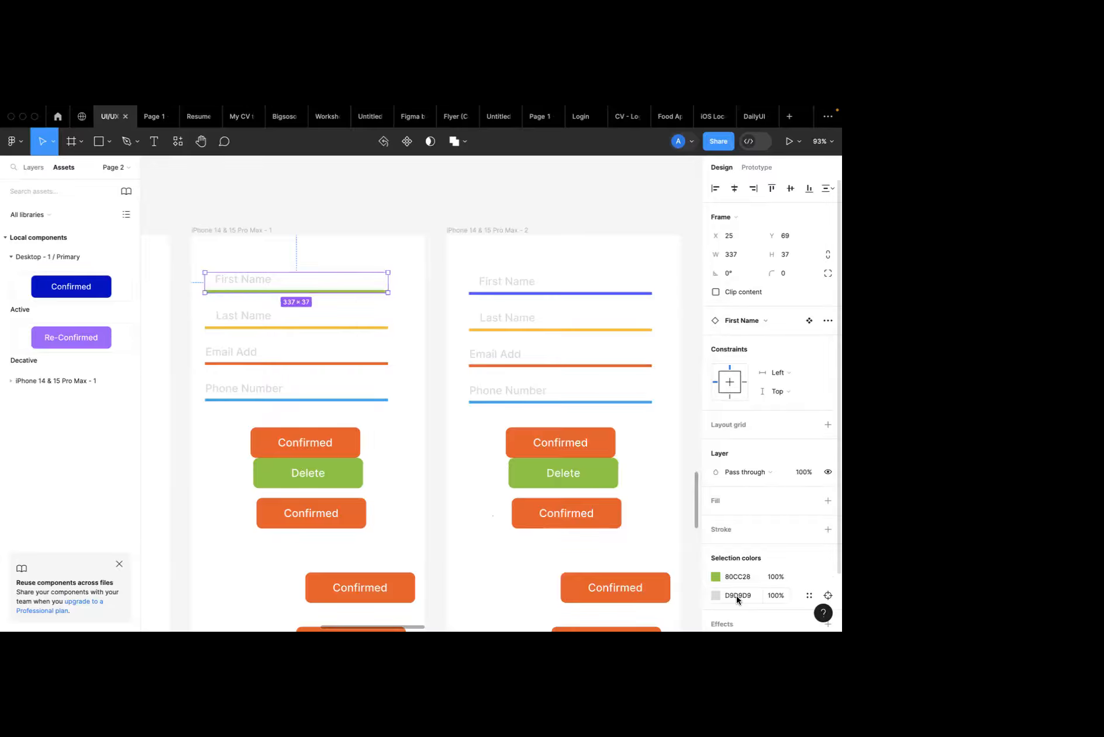
pyautogui.click(715, 596)
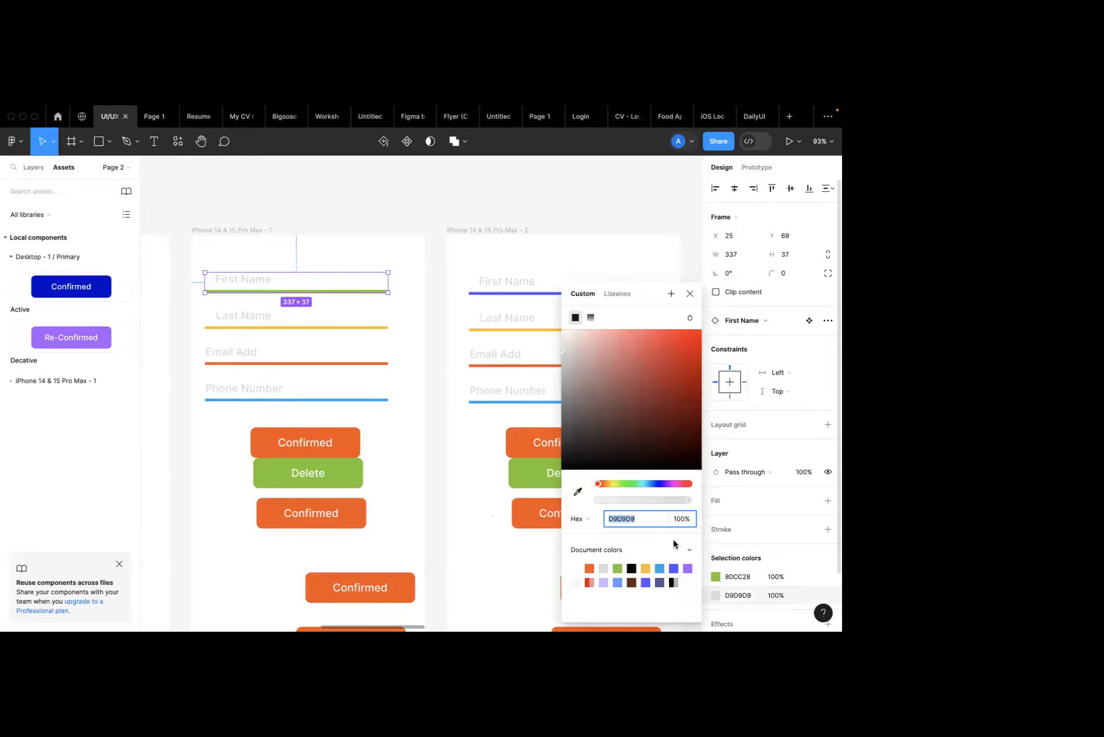
pyautogui.click(619, 566)
pyautogui.press('super+z')
pyautogui.press('super+z')
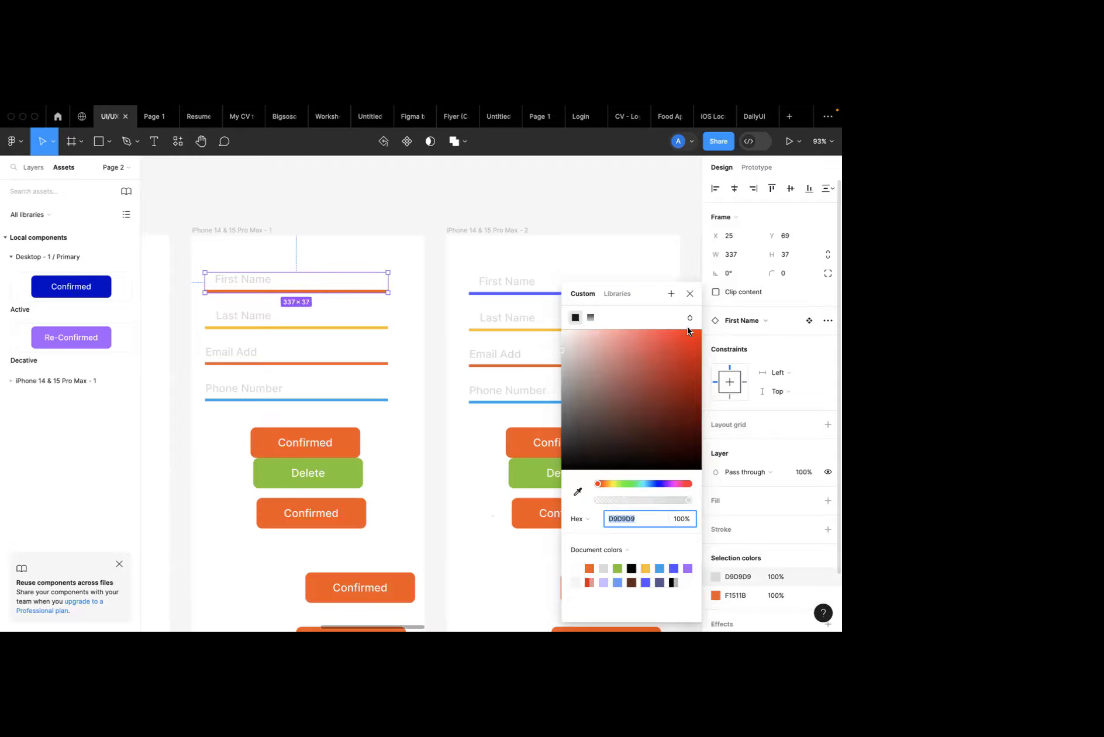
# Delete the four input fields from the iPhone 14 & 15 Pro Max - 2 frame.
pyautogui.doubleClick(690, 294)
pyautogui.moveTo(660, 416); pyautogui.dragTo(476, 246)
pyautogui.press('Delete')
# Try deleting the four input fields from the iPhone 14 & 15 Pro Max - 1 frame, and undo the deletion.
pyautogui.moveTo(392, 423); pyautogui.dragTo(208, 267)
pyautogui.press('Delete')
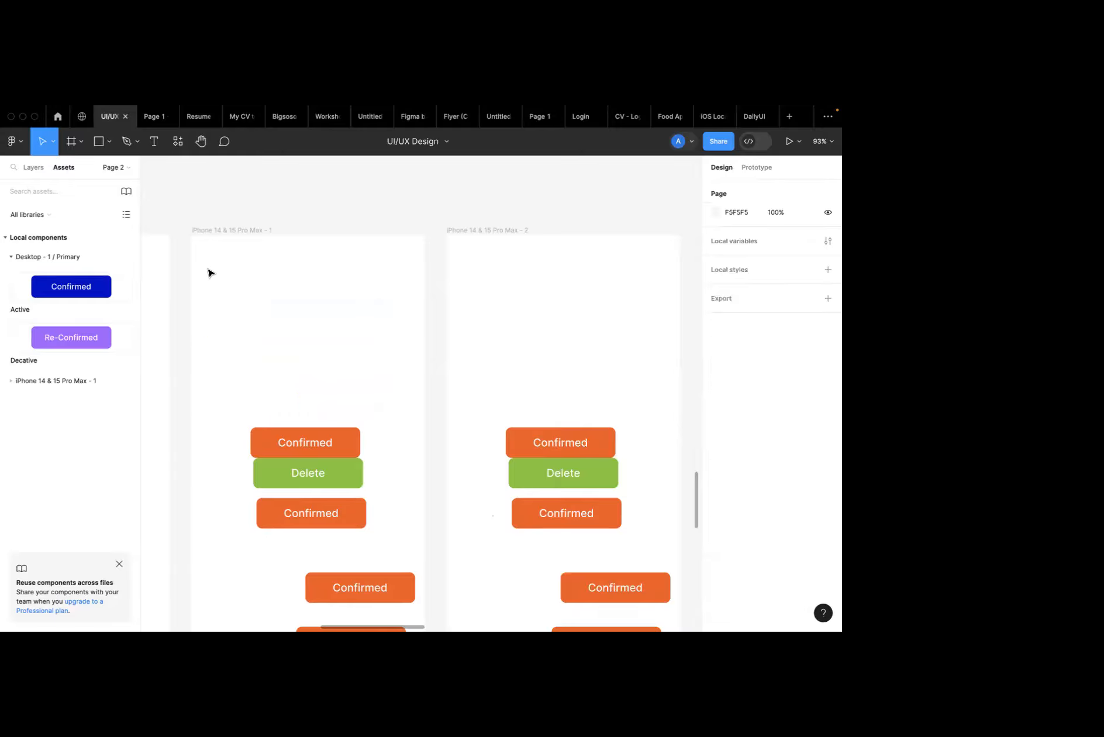
pyautogui.hotkey('ctrl', 'z')
pyautogui.press('Escape')
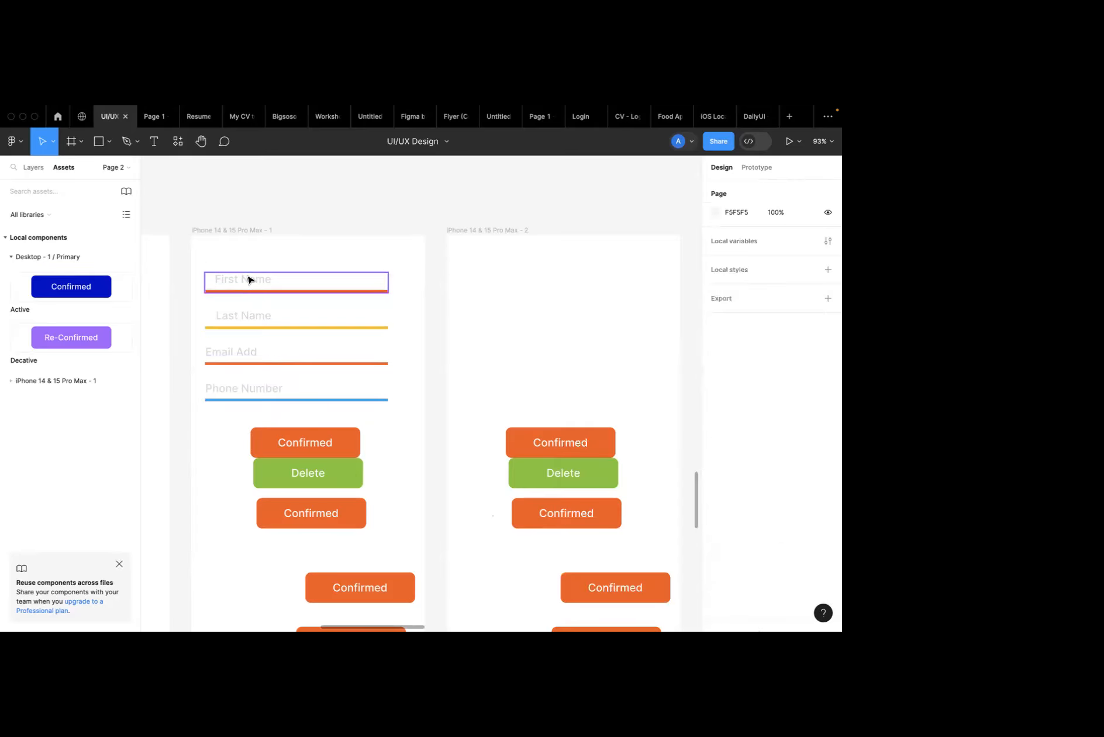
# Turn the four input fields in the iPhone 14 & 15 Pro Max - 1 frame into a single component.
pyautogui.moveTo(413, 417); pyautogui.dragTo(204, 263)
pyautogui.click(400, 141)
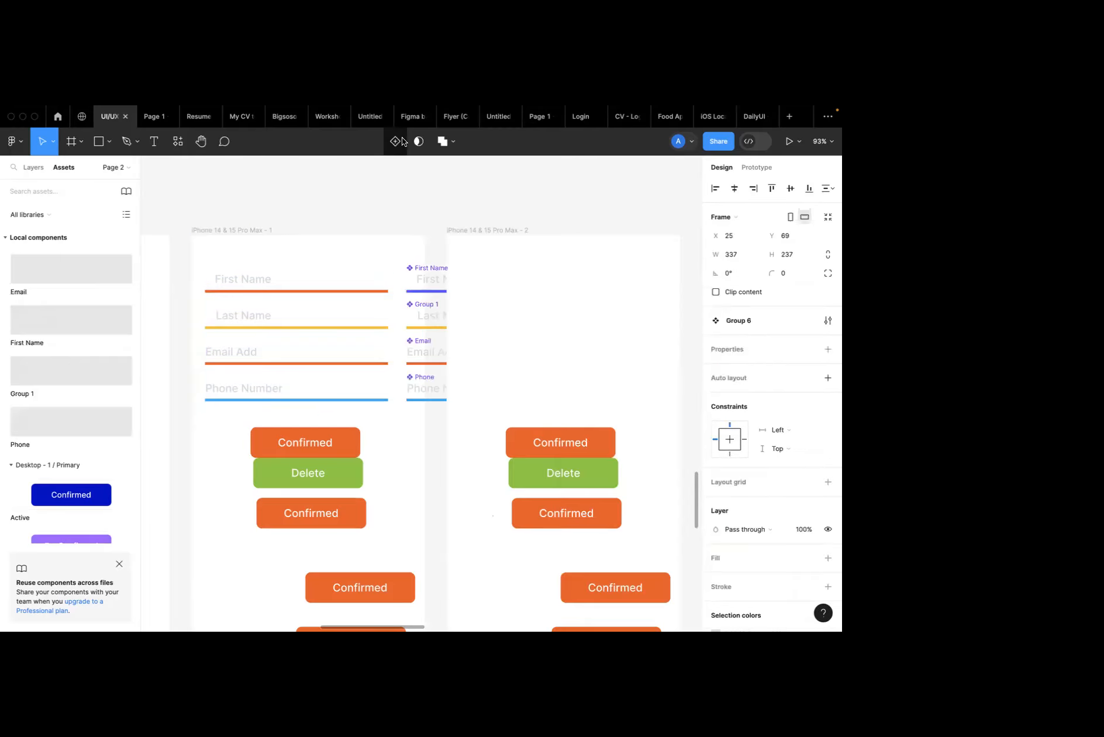
pyautogui.moveTo(437, 323); pyautogui.dragTo(518, 320)
pyautogui.hotkey('ctrl', 'z')
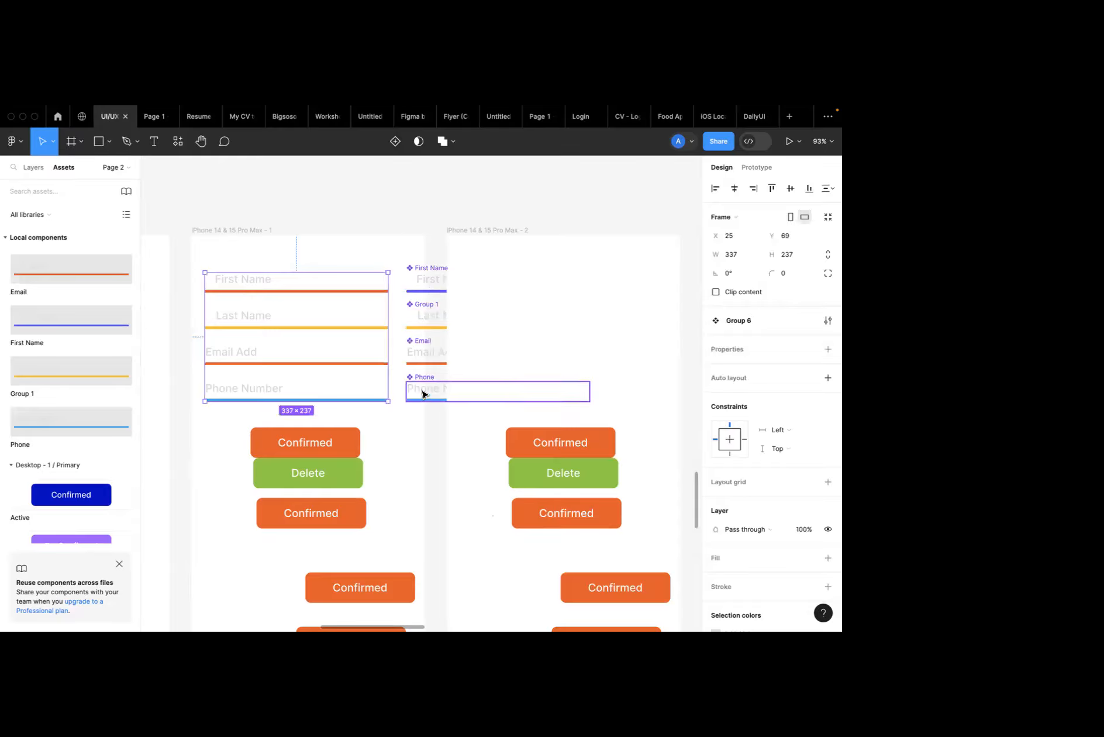
# Move the First Name, Group 1, Email and Phone main components into the upper part of the iPhone 14 & 15 Pro Max - 2 frame at X 33.
pyautogui.keyDown('shift'); pyautogui.click(424, 352); pyautogui.keyUp('shift')
pyautogui.keyDown('shift'); pyautogui.click(424, 319); pyautogui.keyUp('shift')
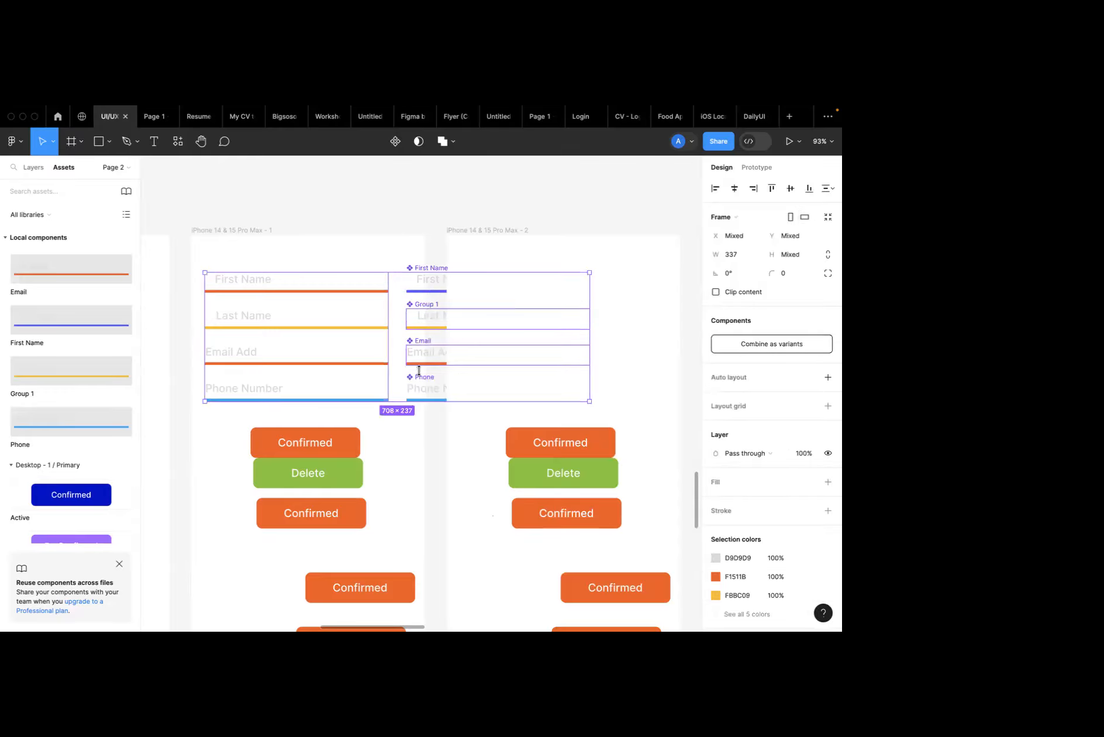
pyautogui.click(414, 445)
pyautogui.click(427, 383)
pyautogui.keyDown('shift'); pyautogui.click(427, 353); pyautogui.keyUp('shift')
pyautogui.keyDown('shift'); pyautogui.click(426, 319); pyautogui.keyUp('shift')
pyautogui.keyDown('shift'); pyautogui.click(426, 289); pyautogui.keyUp('shift')
pyautogui.moveTo(424, 276); pyautogui.dragTo(483, 283)
# Change the First Name line inside the combined field component to yellow FBBC09.
pyautogui.click(363, 294)
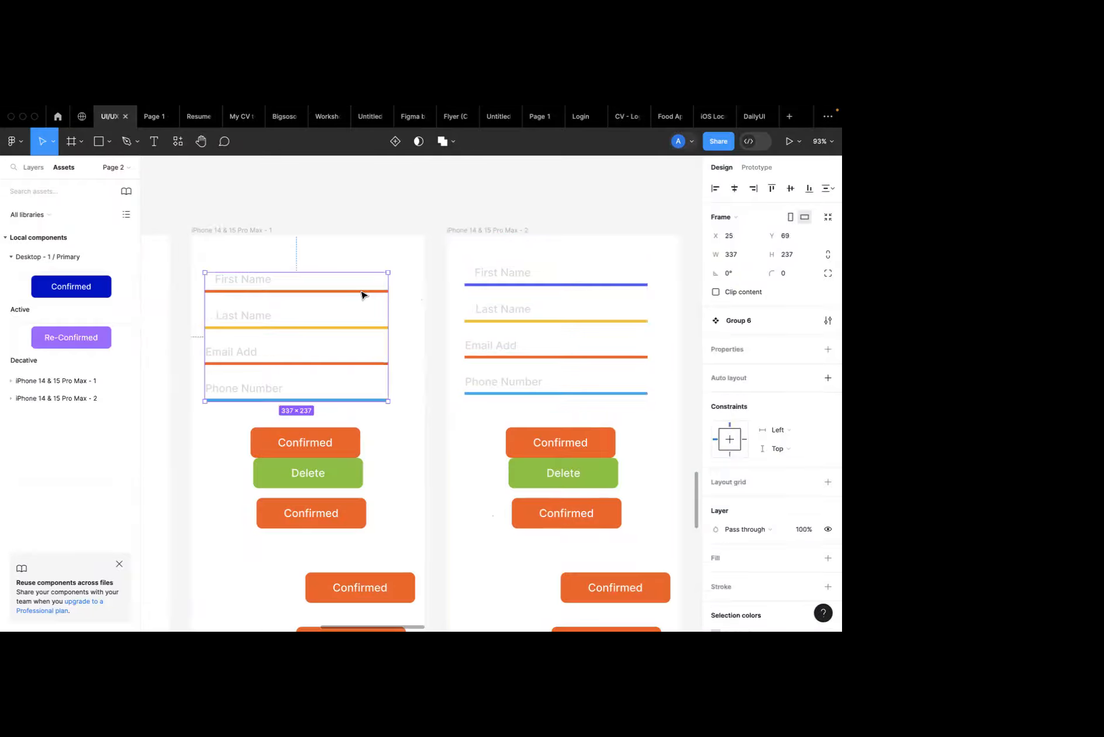
pyautogui.doubleClick(359, 292)
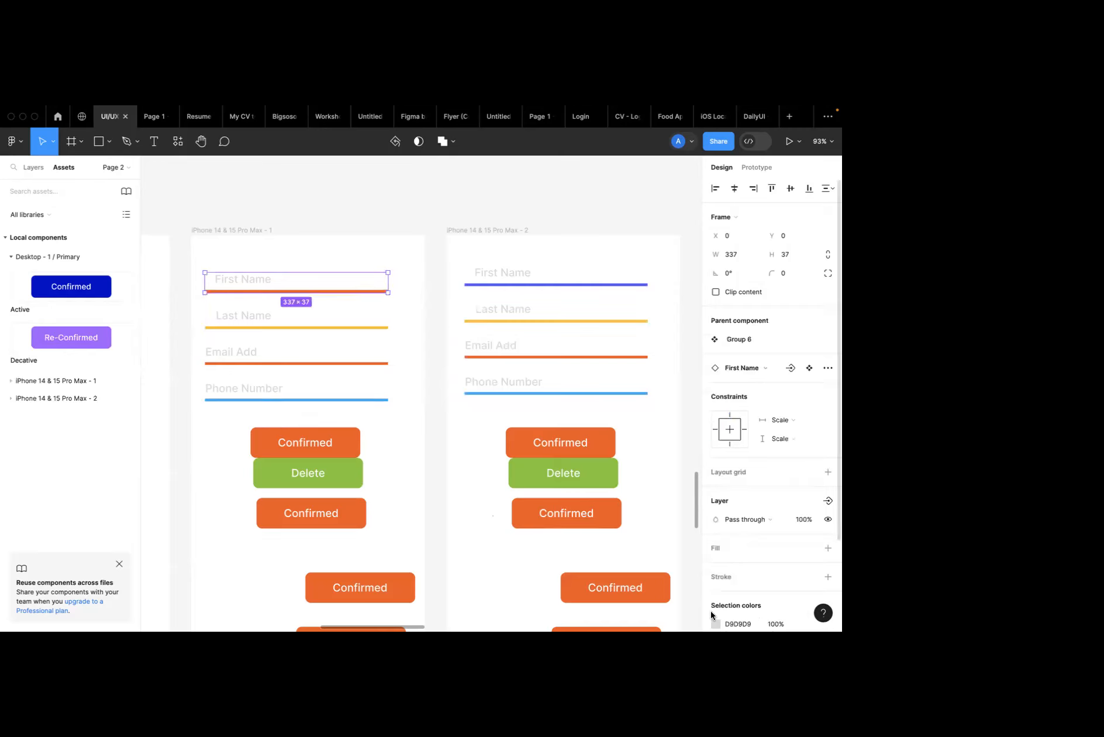
pyautogui.scroll(-3, 722, 613)
pyautogui.click(715, 566)
pyautogui.click(647, 569)
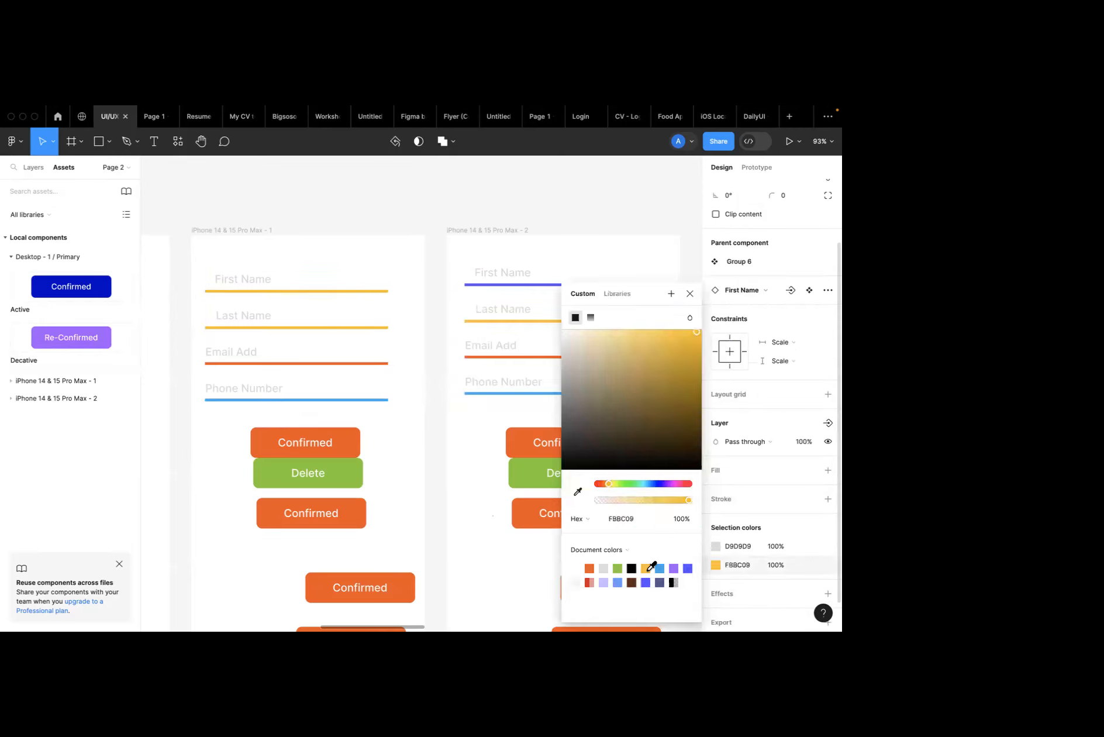
pyautogui.click(690, 294)
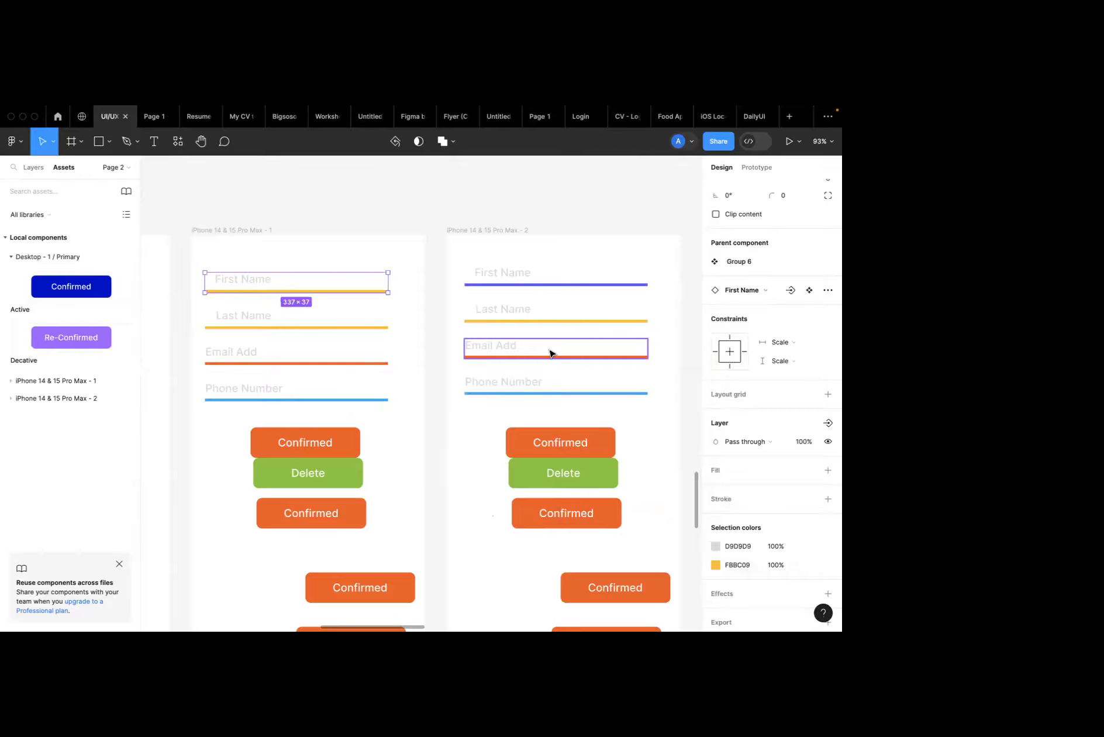
# Delete the four field components from the upper part of the iPhone 14 & 15 Pro Max - 2 frame.
pyautogui.moveTo(654, 403); pyautogui.dragTo(456, 261)
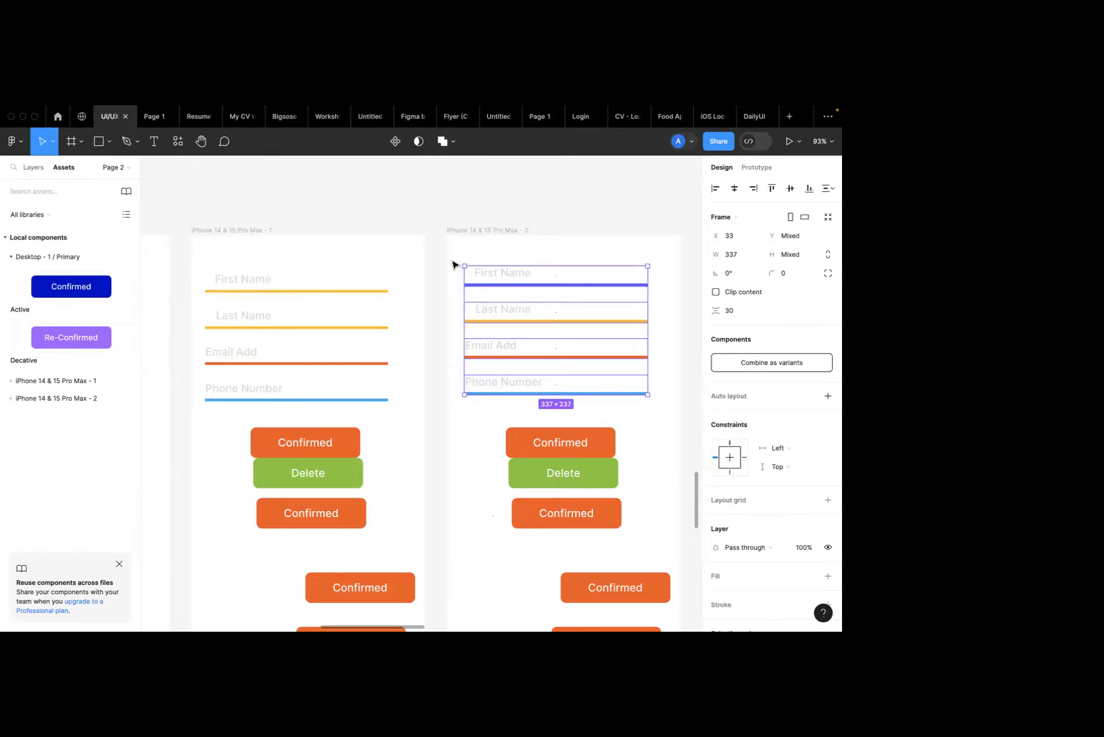
pyautogui.press('Delete')
# Try to delete the Phone Number field from the combined component in the iPhone 14 & 15 Pro Max - 1 frame, and undo the deletion.
pyautogui.click(371, 400)
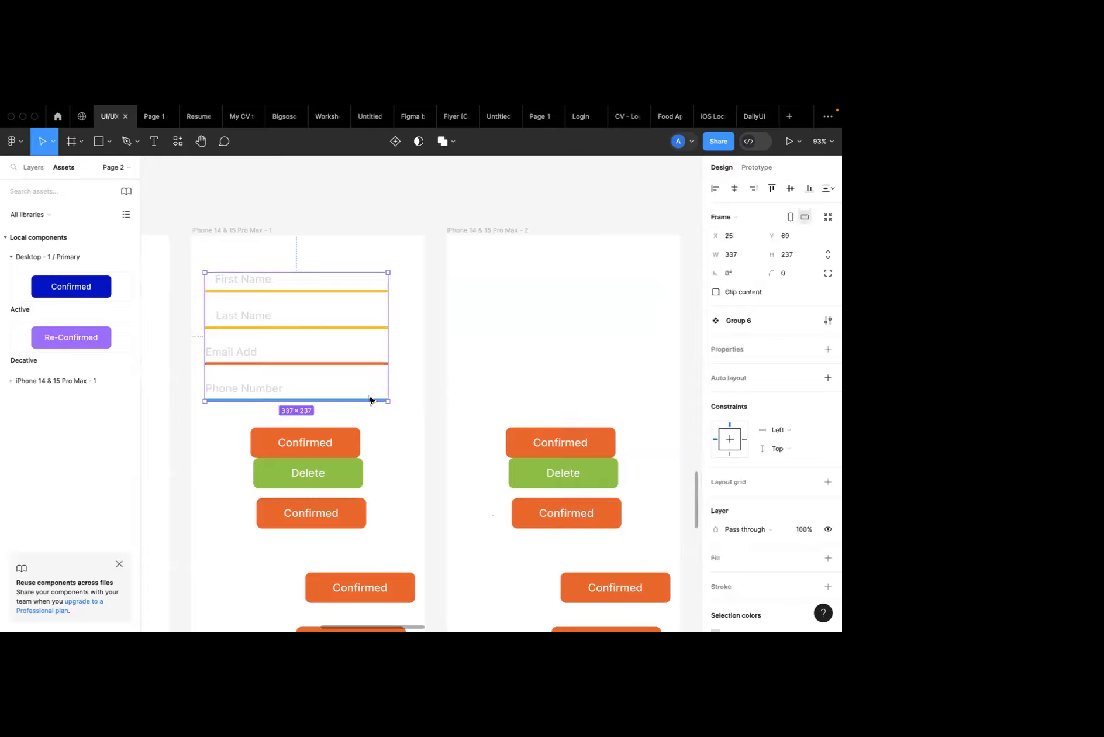
pyautogui.doubleClick(368, 400)
pyautogui.click(390, 398)
pyautogui.click(379, 362)
pyautogui.click(373, 400)
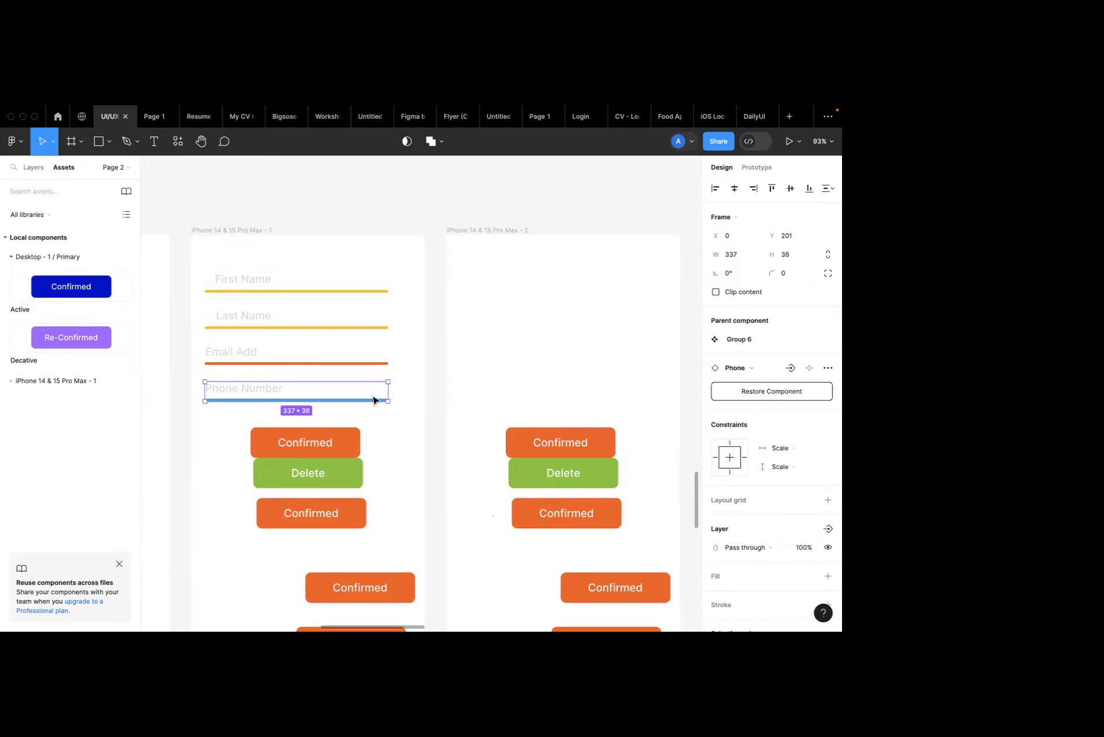
pyautogui.press('Delete')
pyautogui.click(370, 387)
pyautogui.click(385, 408)
pyautogui.press('super+z')
pyautogui.click(402, 388)
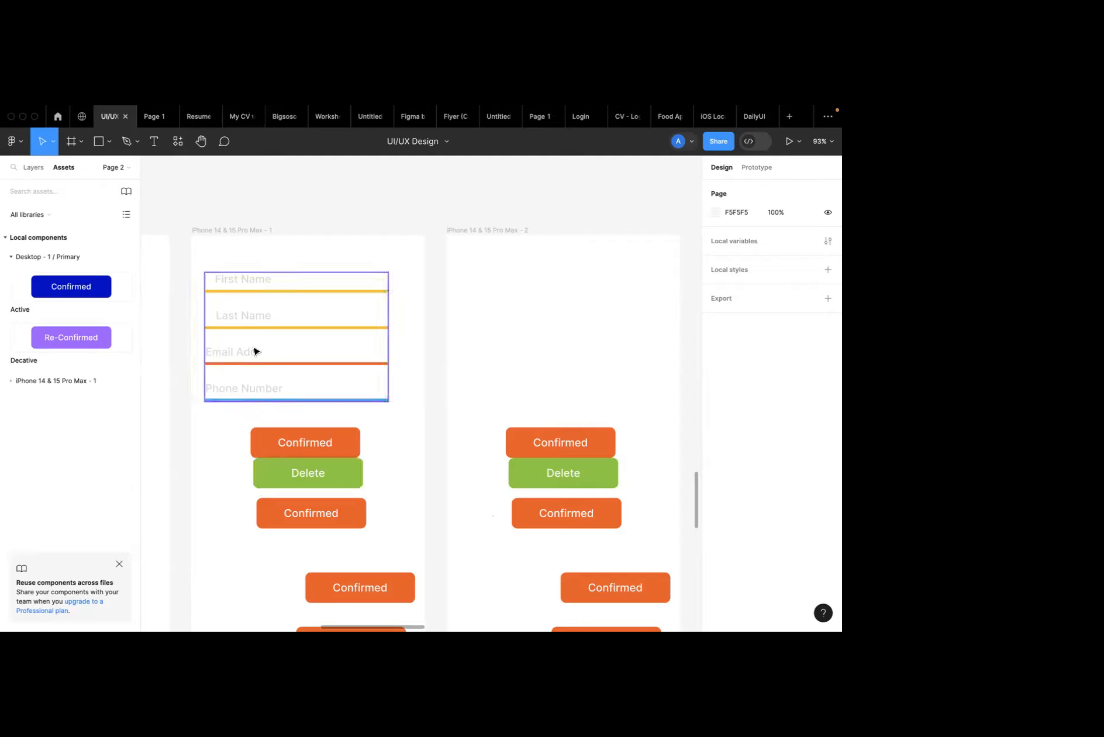
# Duplicate the purple COMPONENT banner rectangle into the empty area below the lower row of iPhone frames.
pyautogui.scroll(-5, 256, 350)
pyautogui.hscroll(-10, 257, 350)
pyautogui.scroll(-3, 258, 350)
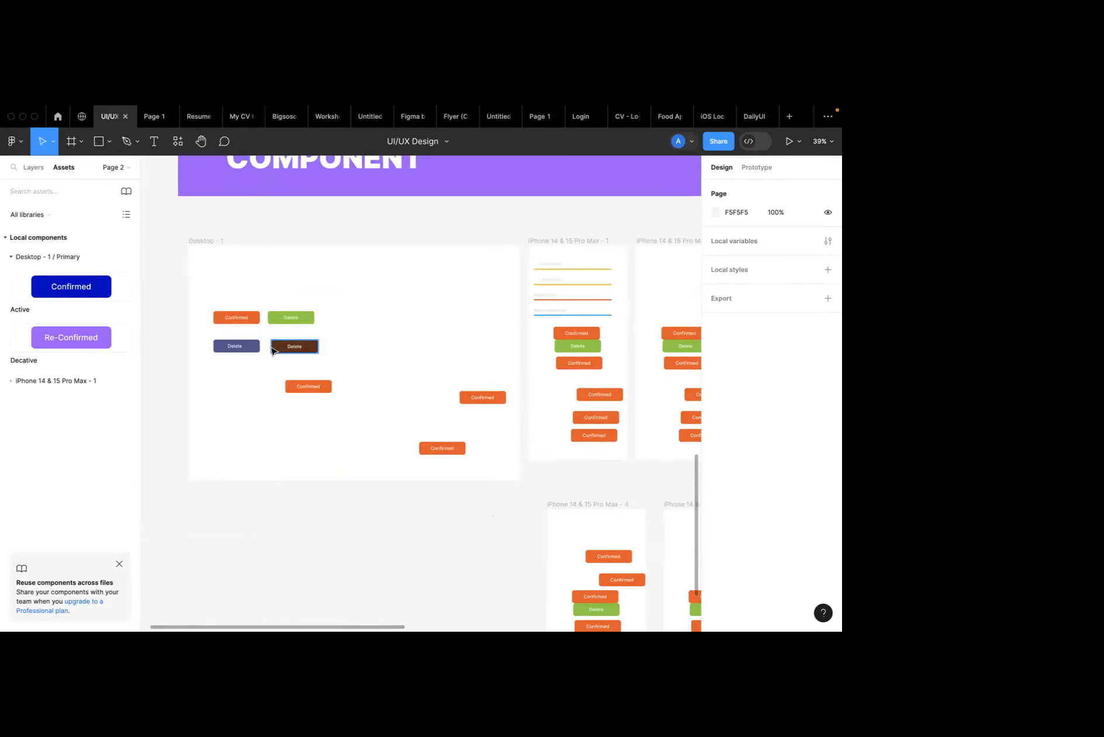
pyautogui.scroll(2, 262, 378)
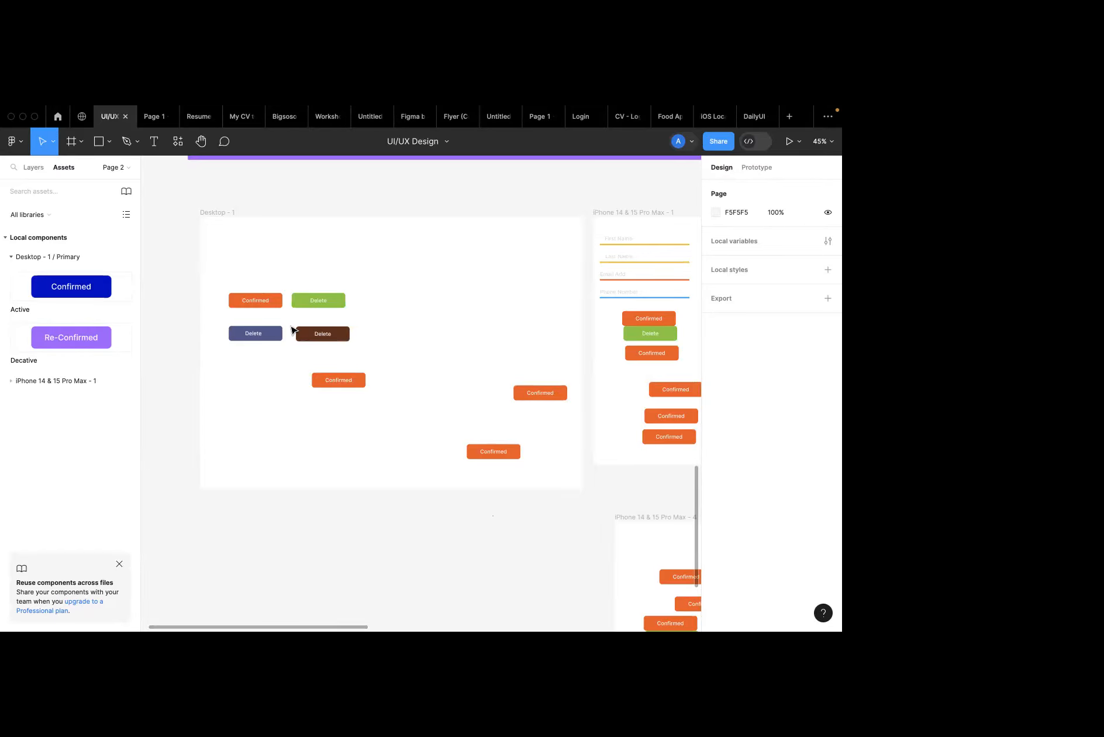
pyautogui.scroll(-5, 310, 266)
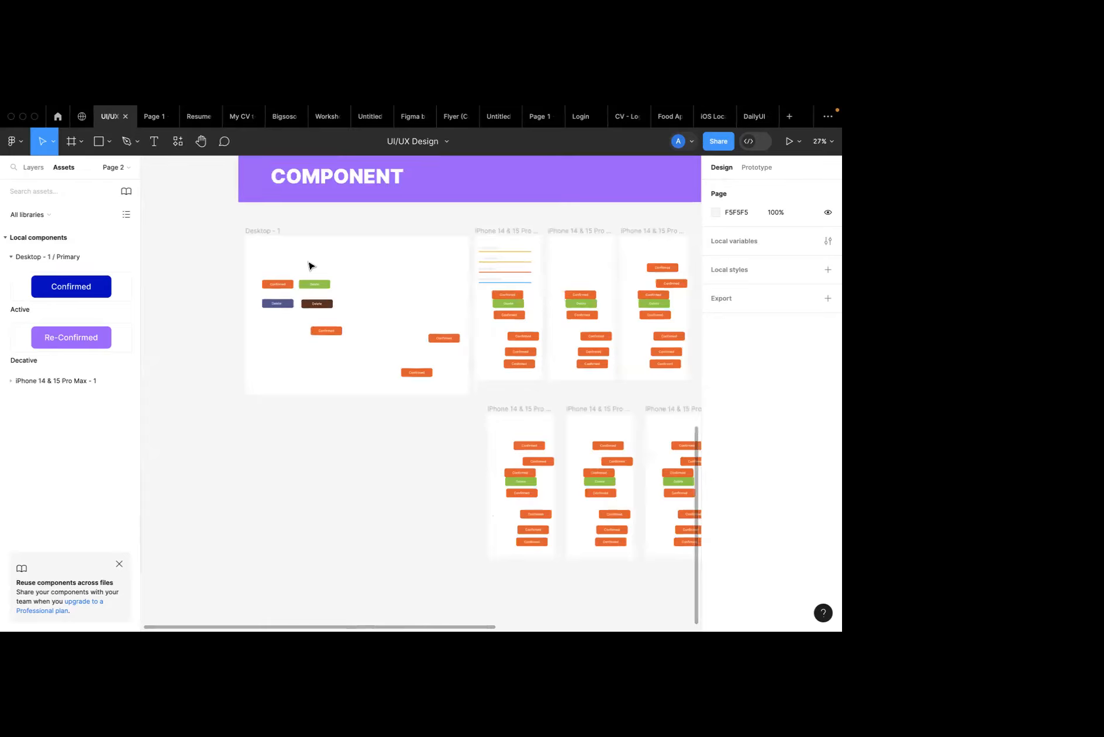
pyautogui.click(430, 178)
pyautogui.scroll(-3, 430, 178)
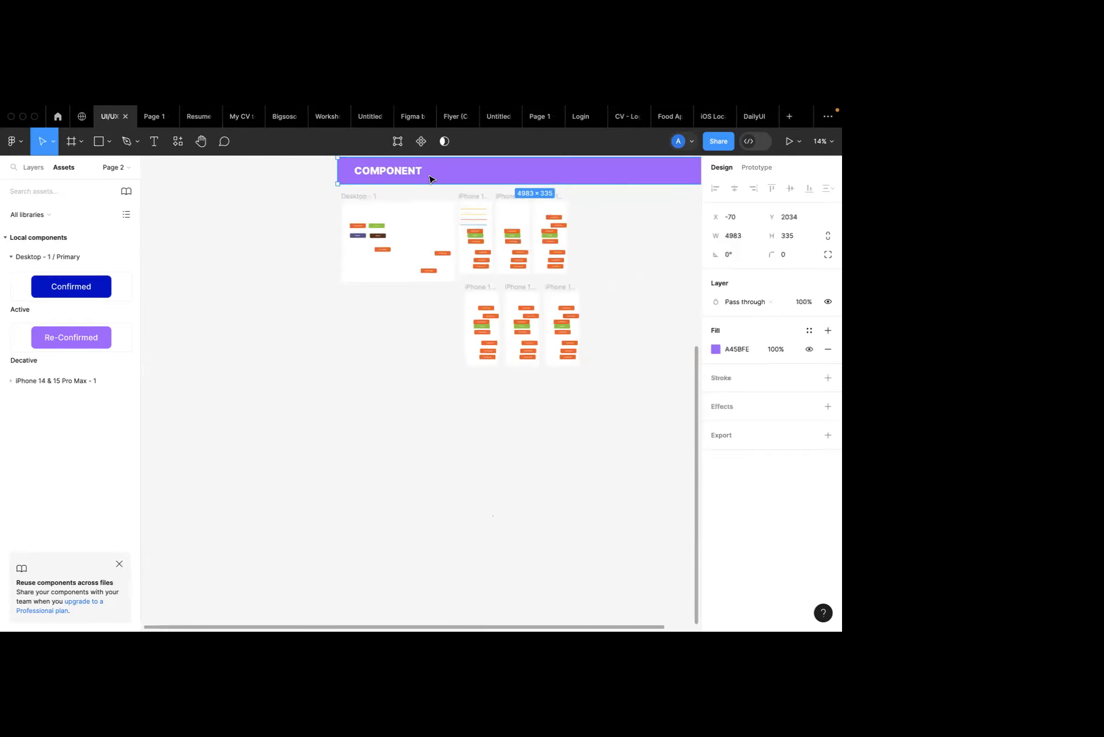
pyautogui.scroll(1, 437, 176)
pyautogui.moveTo(438, 175); pyautogui.dragTo(425, 389)
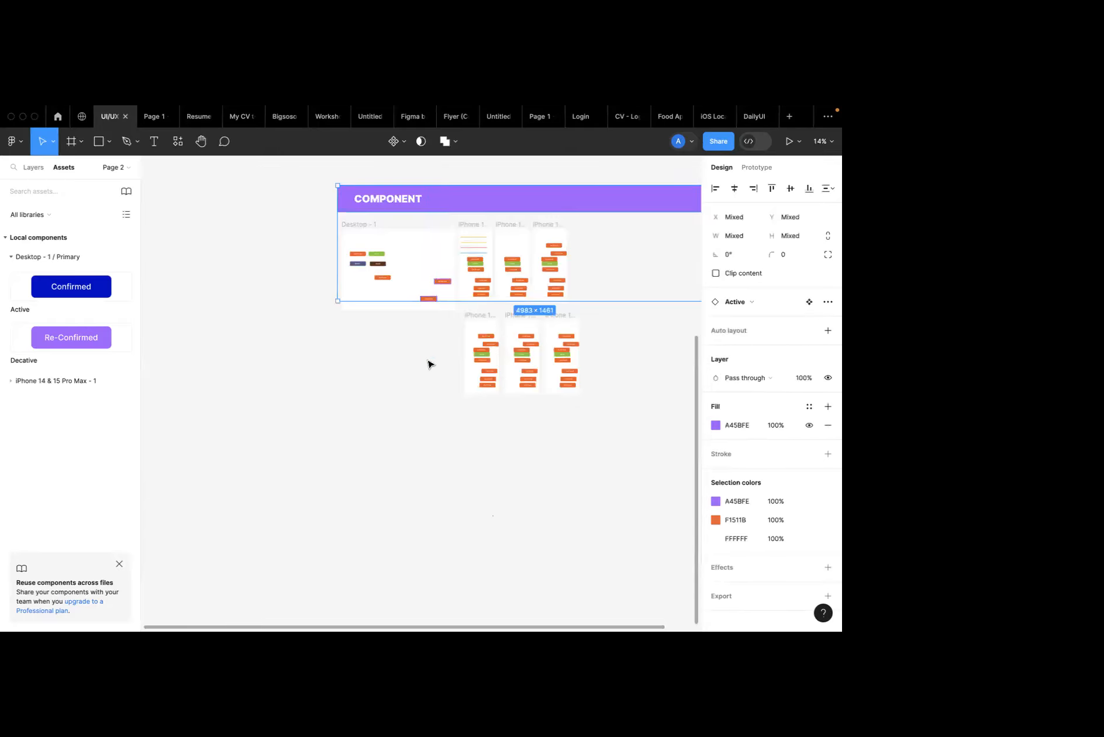
pyautogui.click(475, 200)
pyautogui.moveTo(475, 198); pyautogui.dragTo(473, 434)
# Copy the COMPONENT heading onto the new purple banner and change its text to COLOR.
pyautogui.click(399, 204)
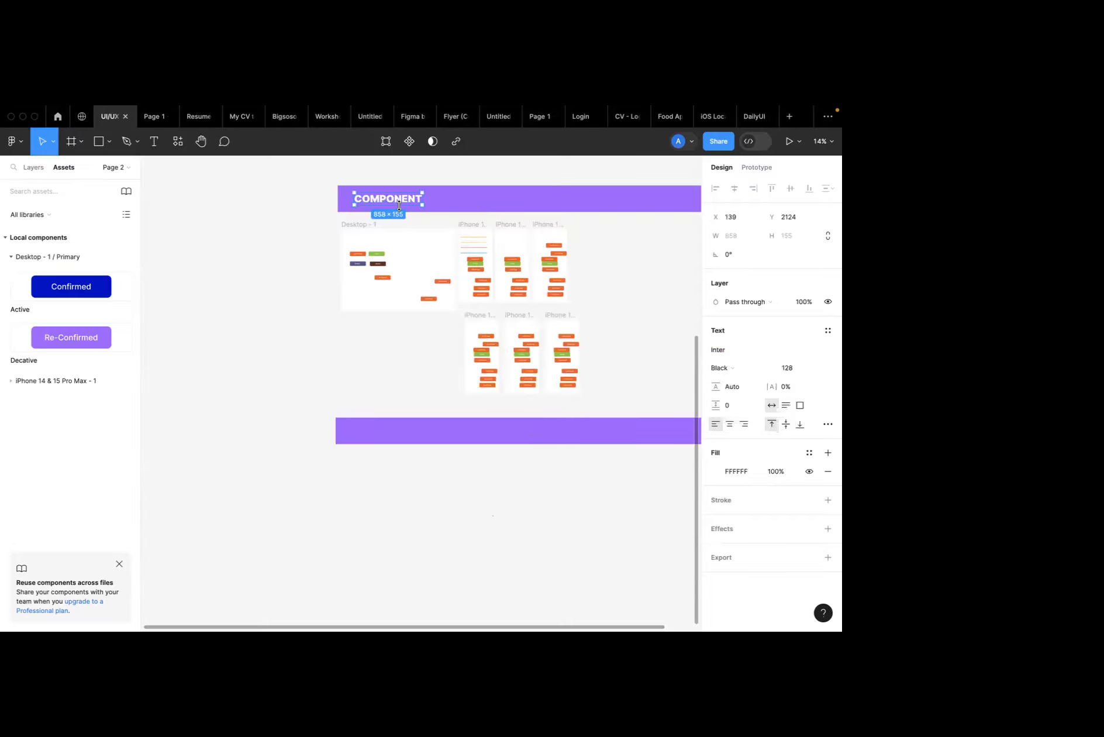
pyautogui.moveTo(401, 204); pyautogui.dragTo(397, 437)
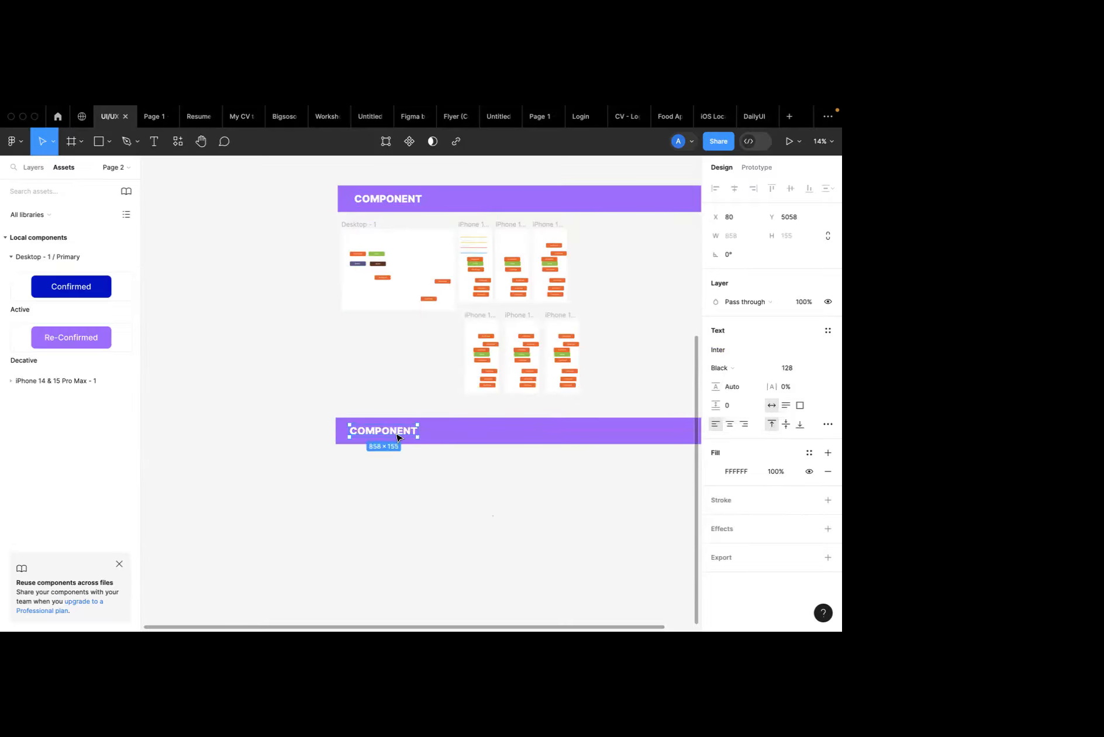
pyautogui.doubleClick(397, 437)
pyautogui.write('COLO')
pyautogui.click(363, 493)
pyautogui.click(363, 493)
# Examine the area below the COLOR banner and look through the layers of the Page 2 frames.
pyautogui.scroll(-3, 363, 493)
pyautogui.hscroll(2, 362, 493)
pyautogui.scroll(3, 363, 493)
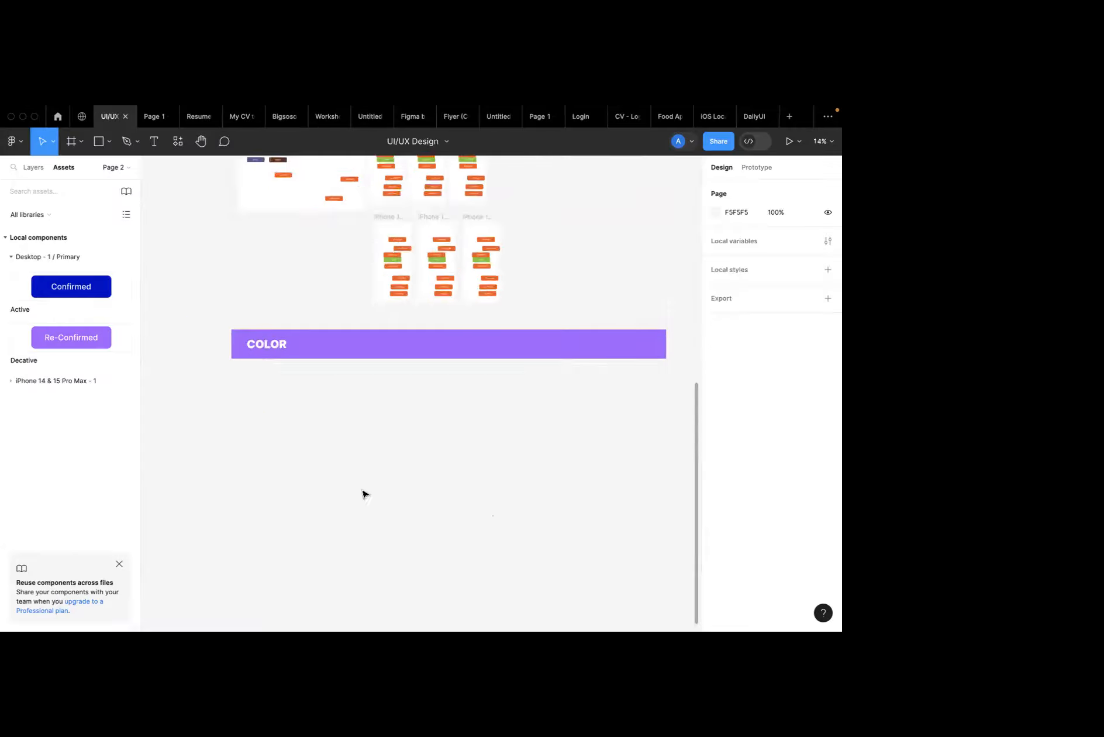
pyautogui.scroll(3, 363, 494)
pyautogui.hscroll(-2, 303, 382)
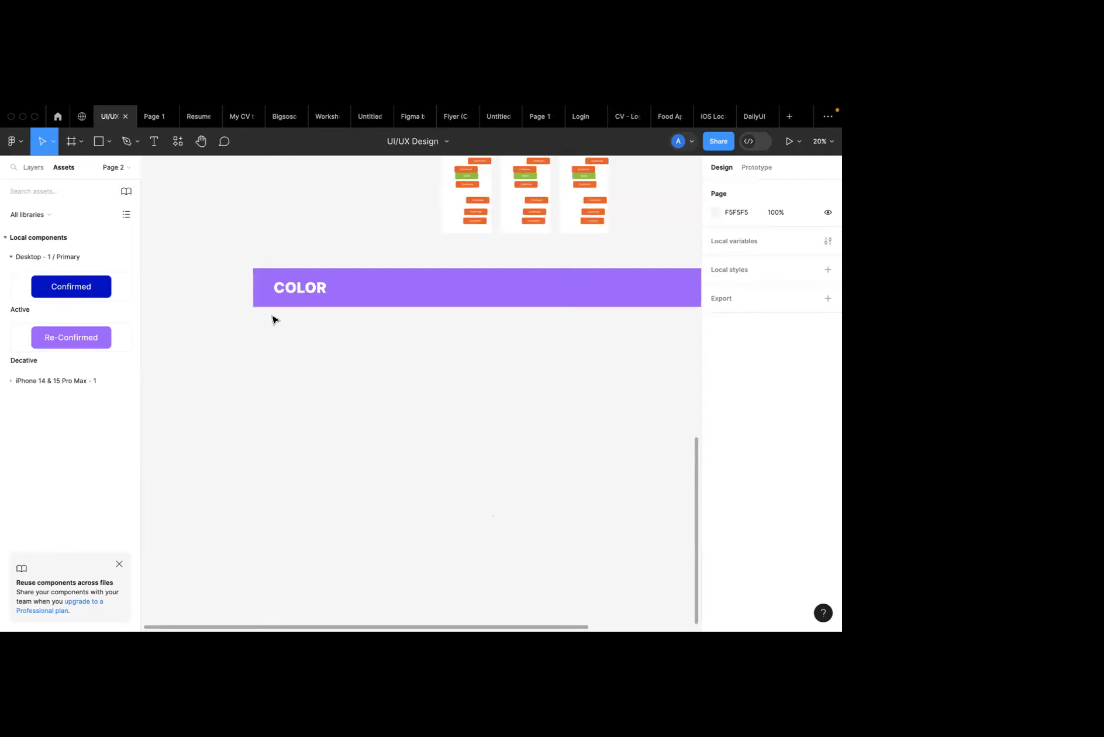
pyautogui.click(34, 168)
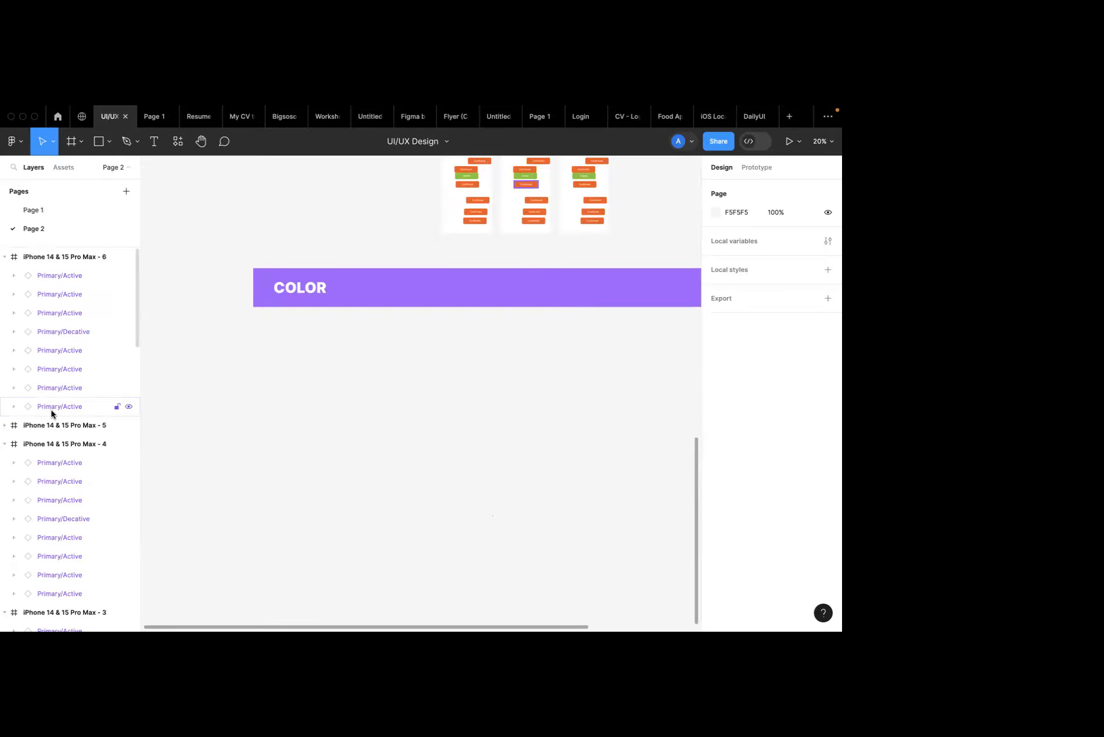
pyautogui.scroll(-6, 41, 497)
pyautogui.scroll(-10, 41, 498)
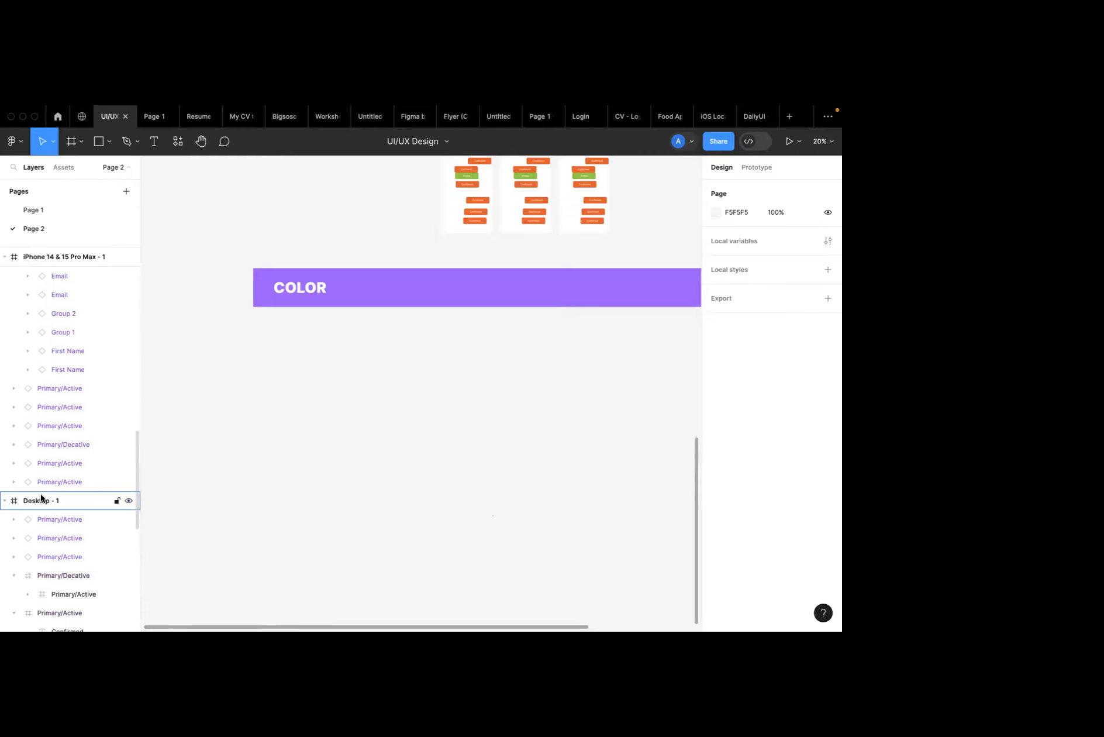
pyautogui.scroll(15, 40, 503)
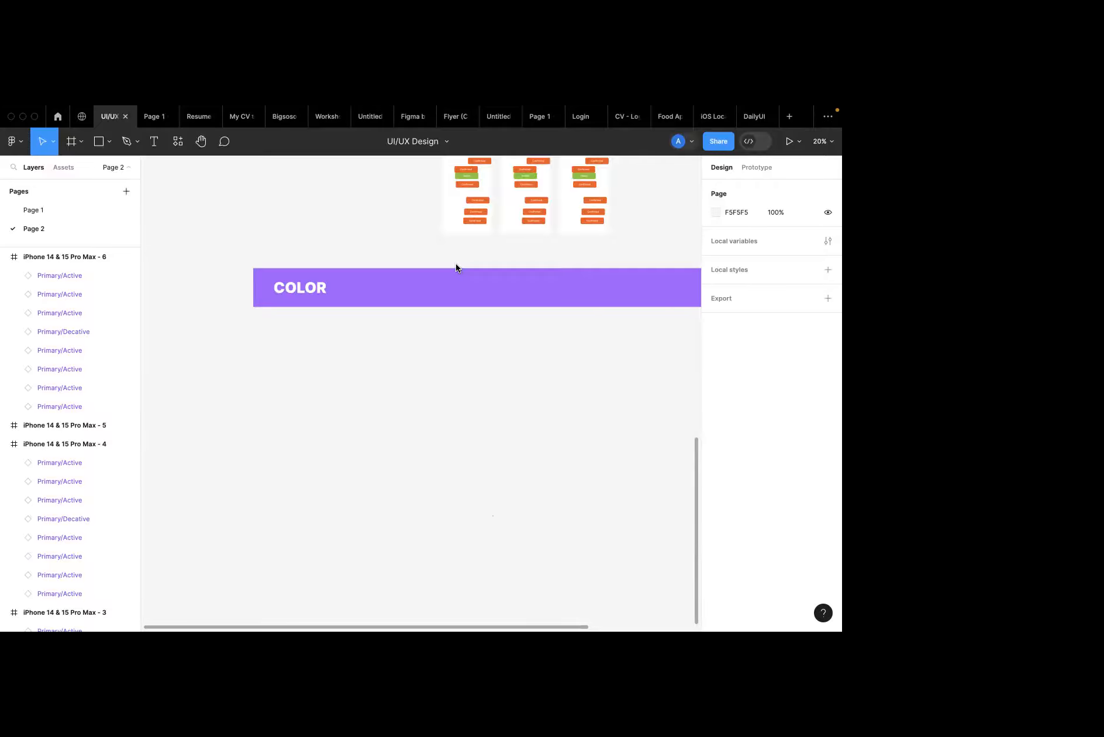
# Take the design window out of full screen and return it to full screen.
pyautogui.moveTo(78, 110)
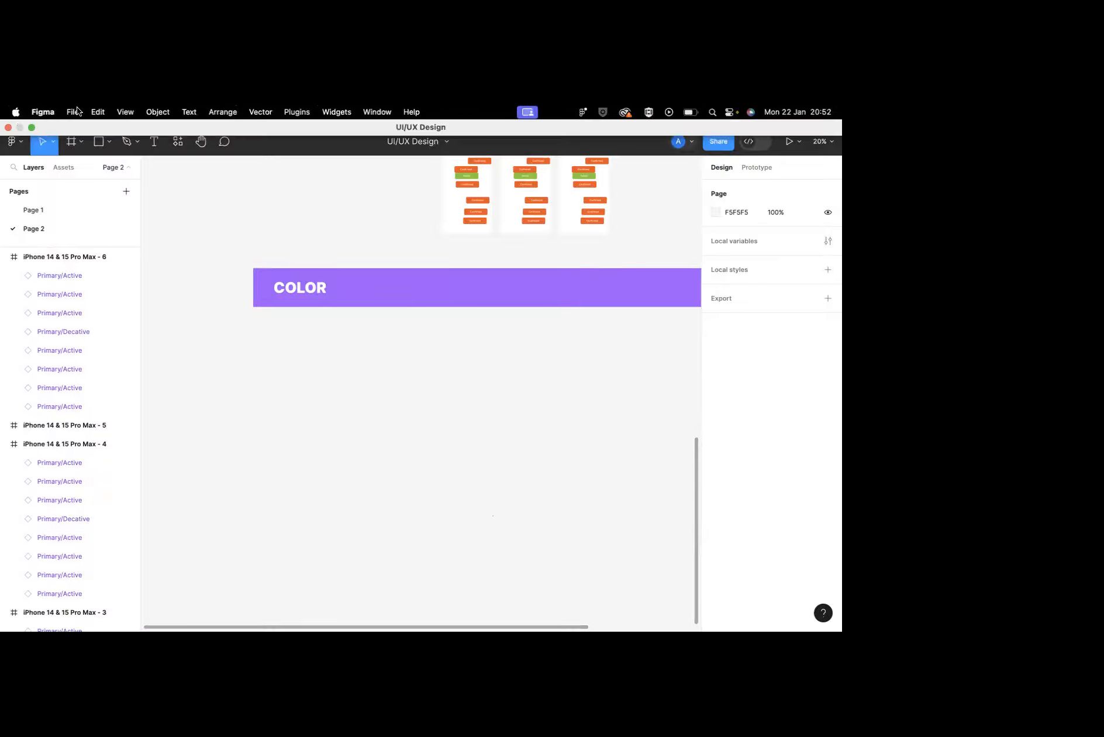
pyautogui.click(32, 129)
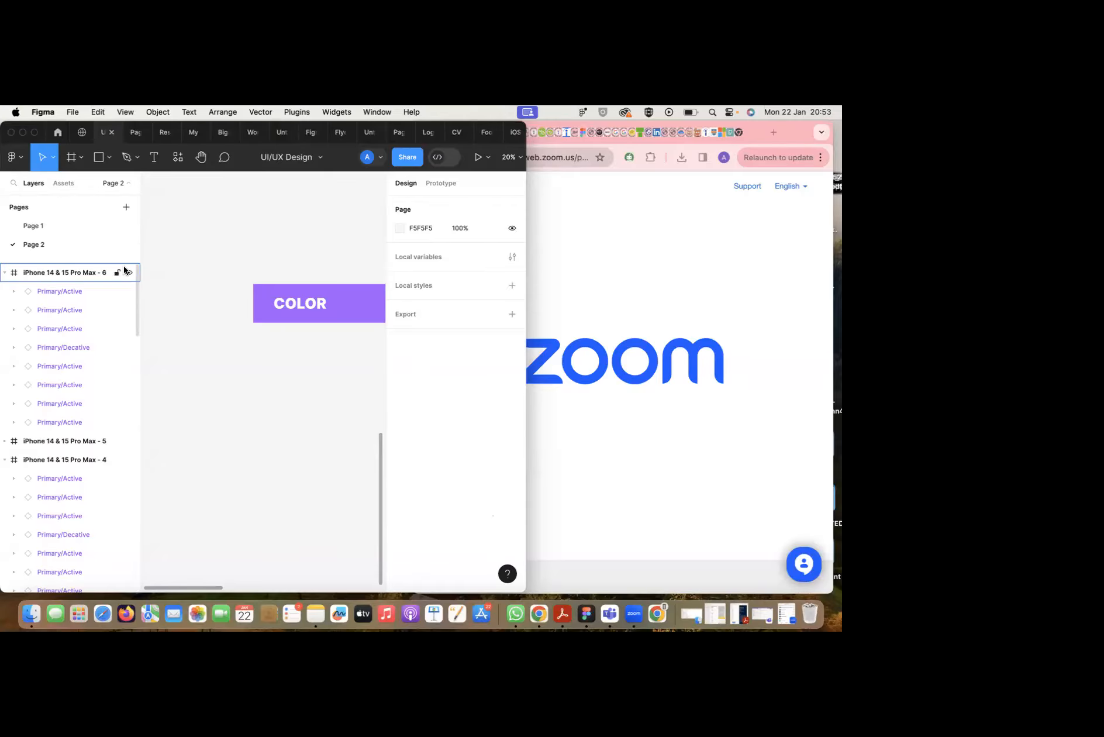
pyautogui.click(34, 133)
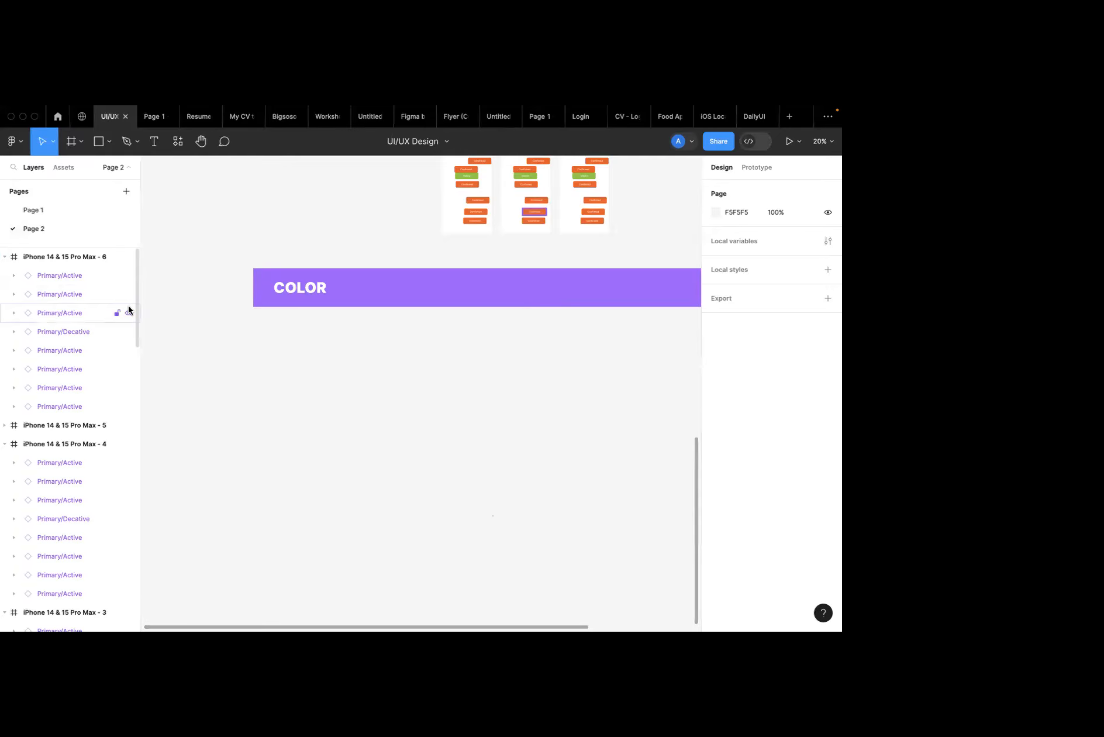
# Add a 1440 × 1024 Desktop frame and place it directly below the COLOR banner, aligned with the banner's left edge.
pyautogui.click(77, 146)
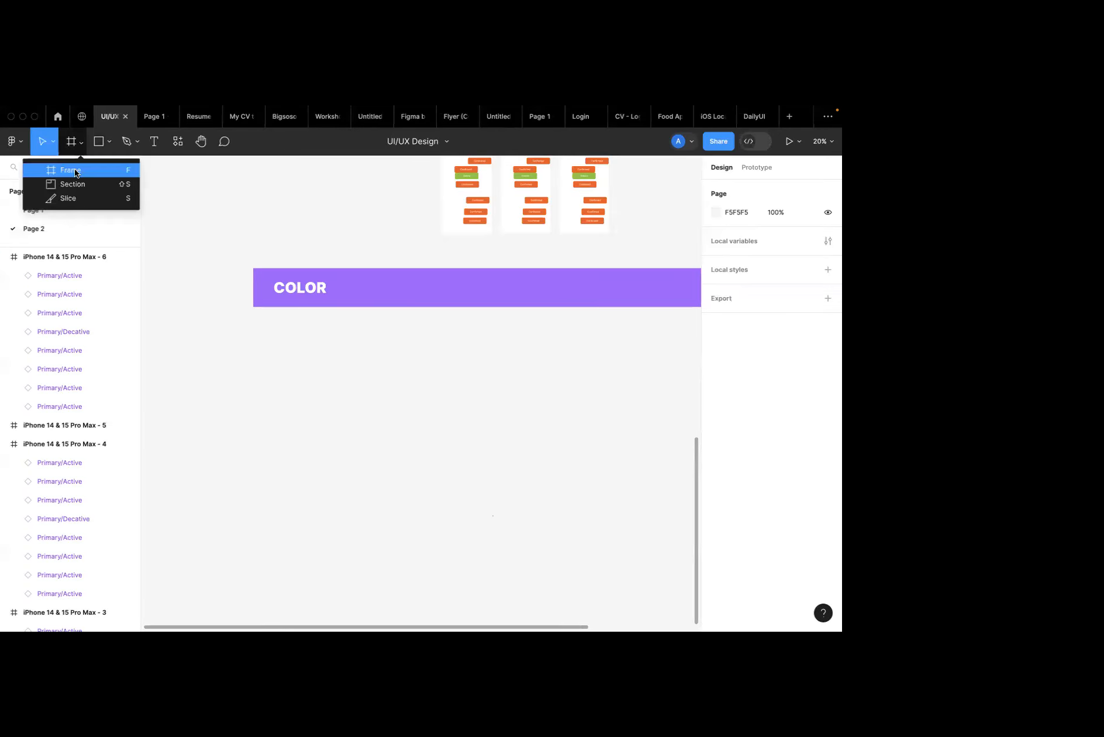
pyautogui.click(67, 170)
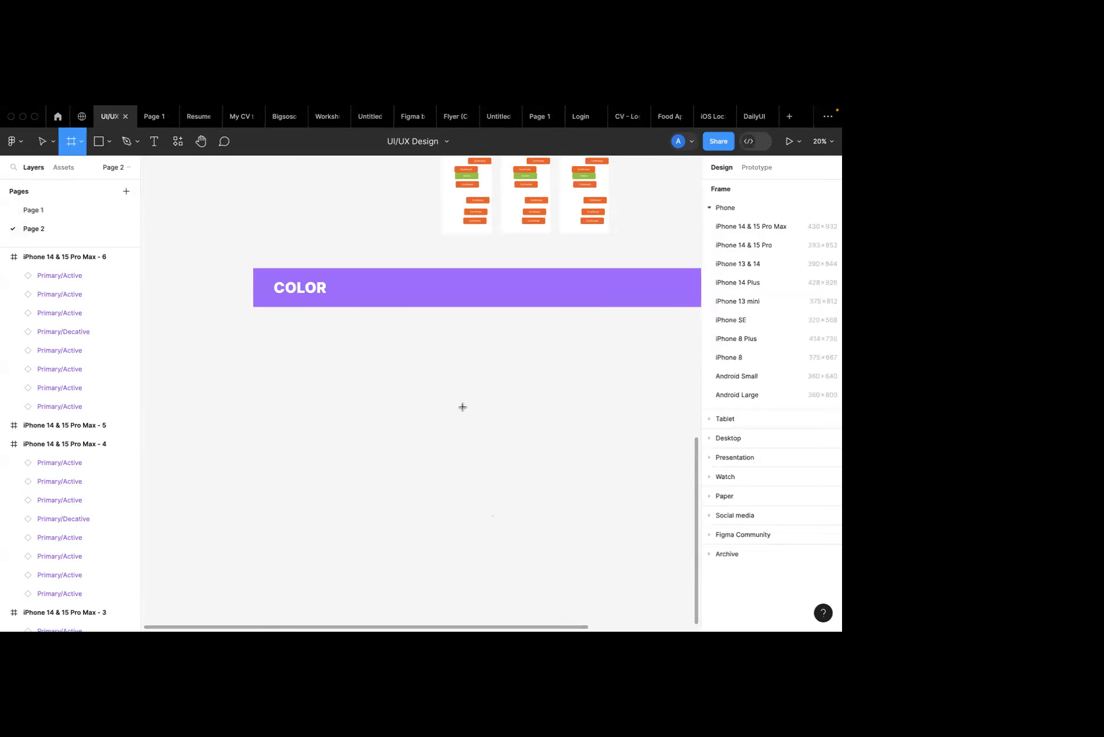
pyautogui.click(754, 436)
pyautogui.click(735, 325)
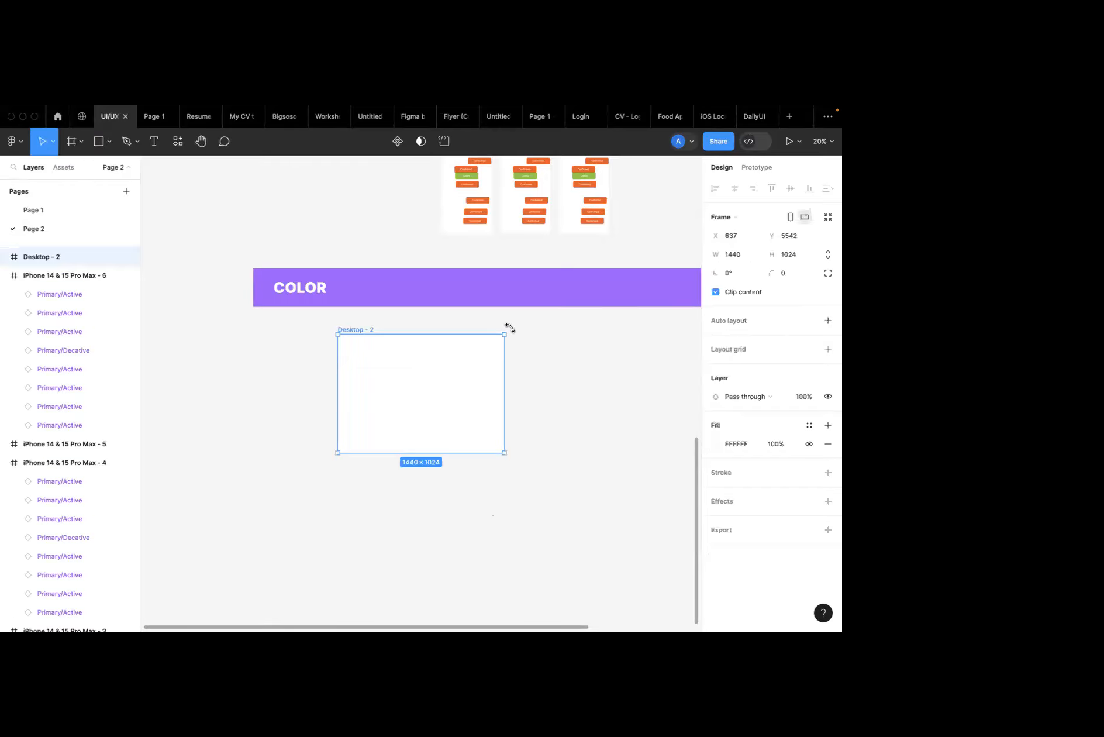
pyautogui.moveTo(416, 389); pyautogui.dragTo(333, 380)
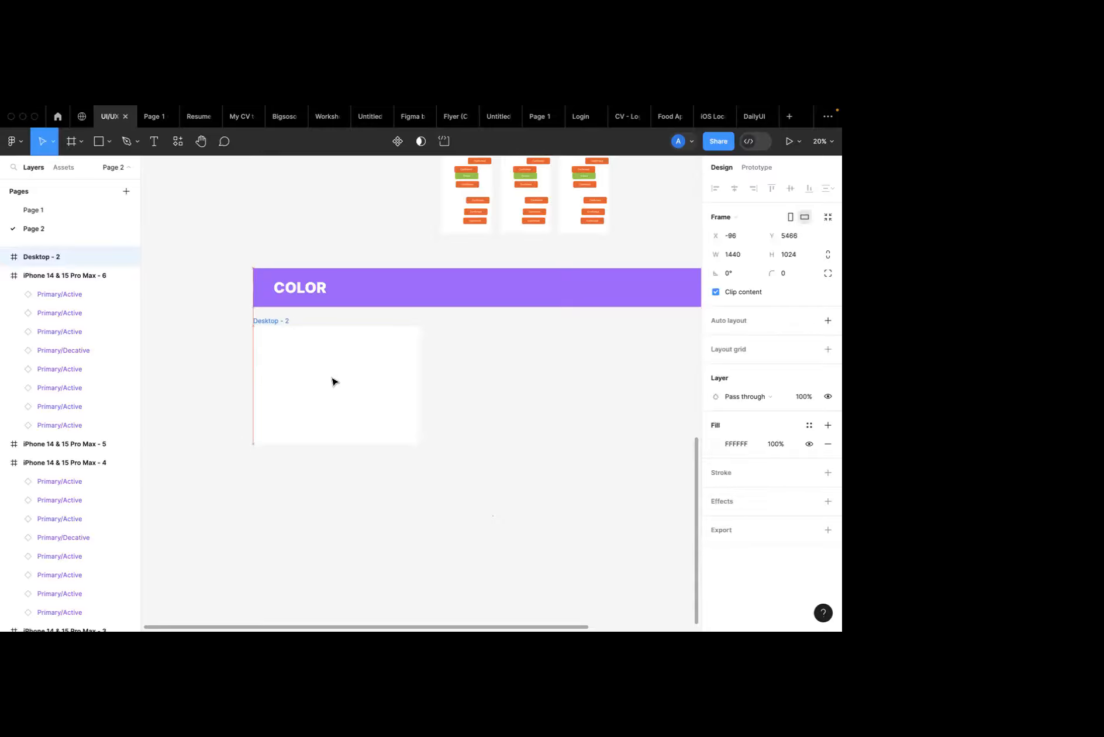
pyautogui.hotkey('shift', '2')
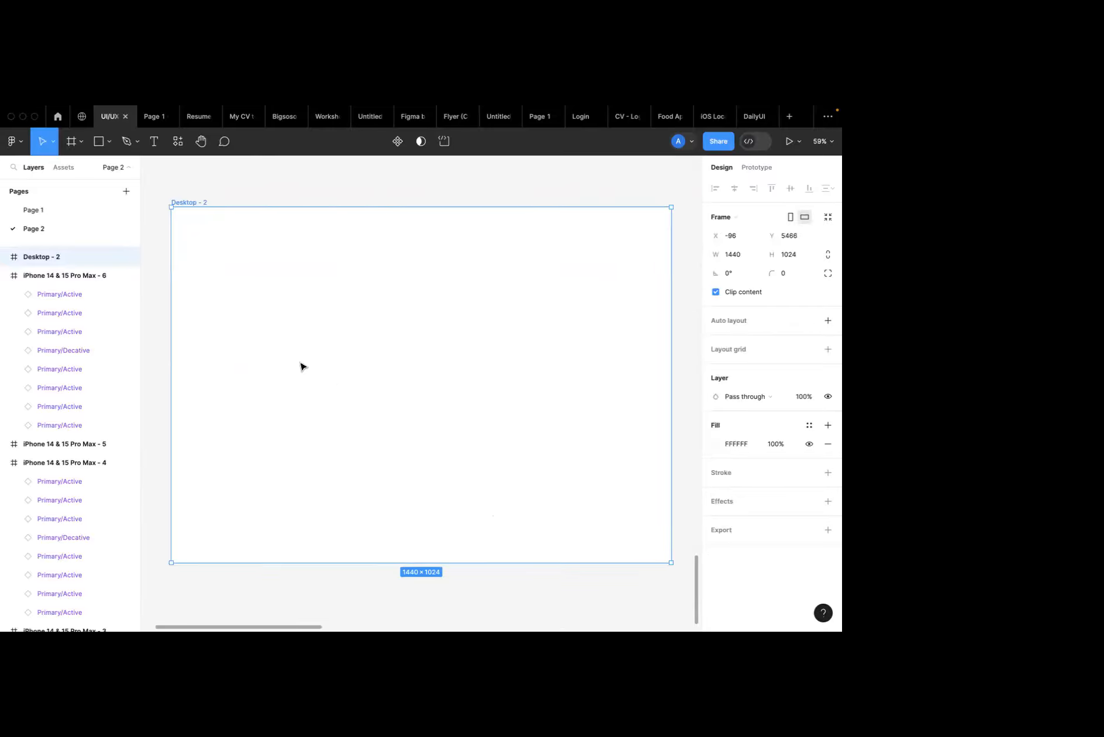
# Draw a rectangle about 178 × 164 near the Desktop frame's upper-left corner and set its corner radius to 20.
pyautogui.click(100, 142)
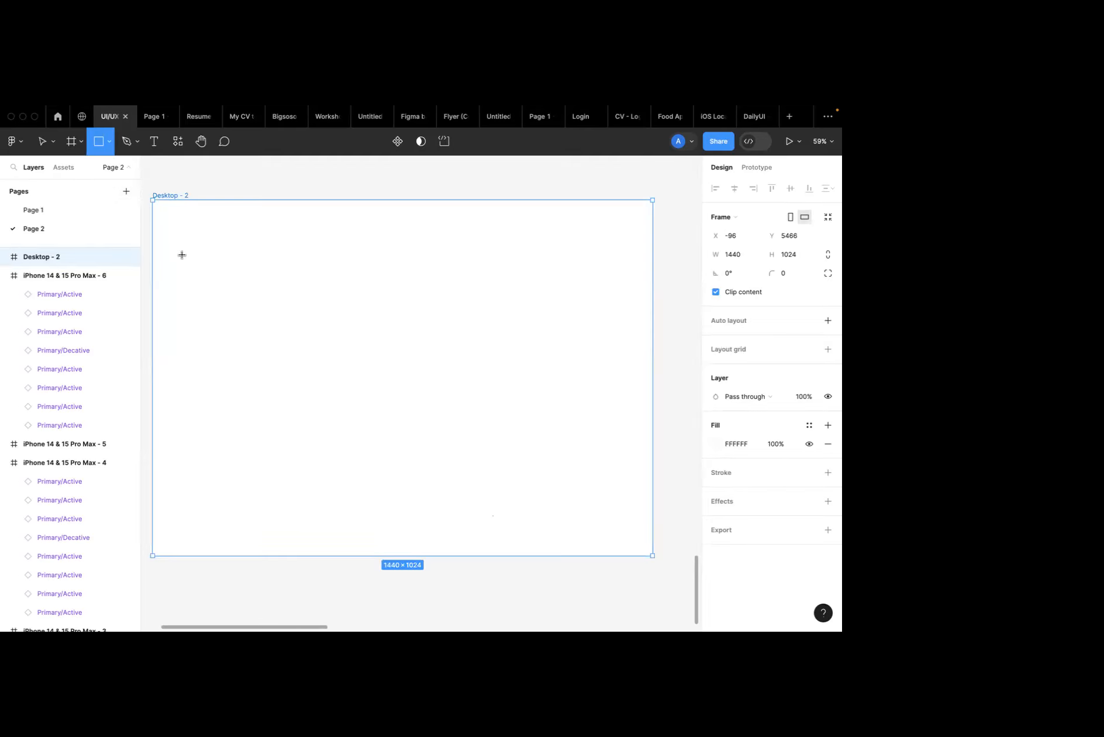
pyautogui.moveTo(183, 243)
pyautogui.mouseDown()
pyautogui.moveTo(218, 293)
pyautogui.moveTo(245, 301)
pyautogui.mouseUp()
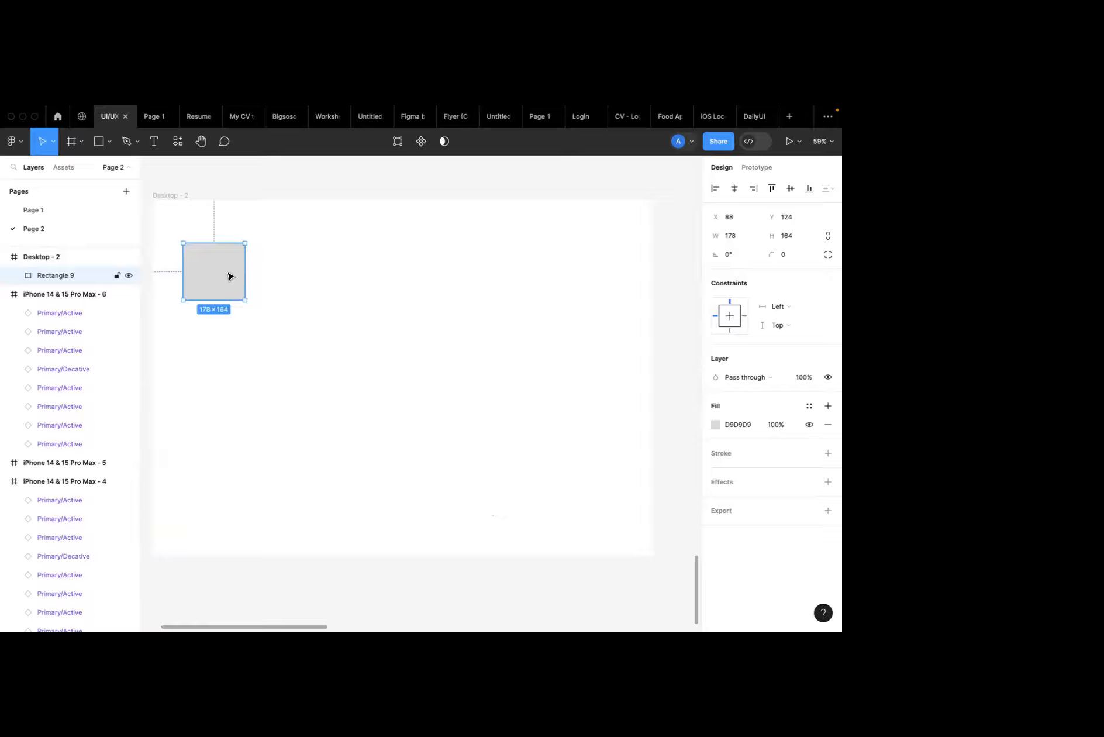
pyautogui.click(787, 254)
pyautogui.write('20')
pyautogui.click(287, 459)
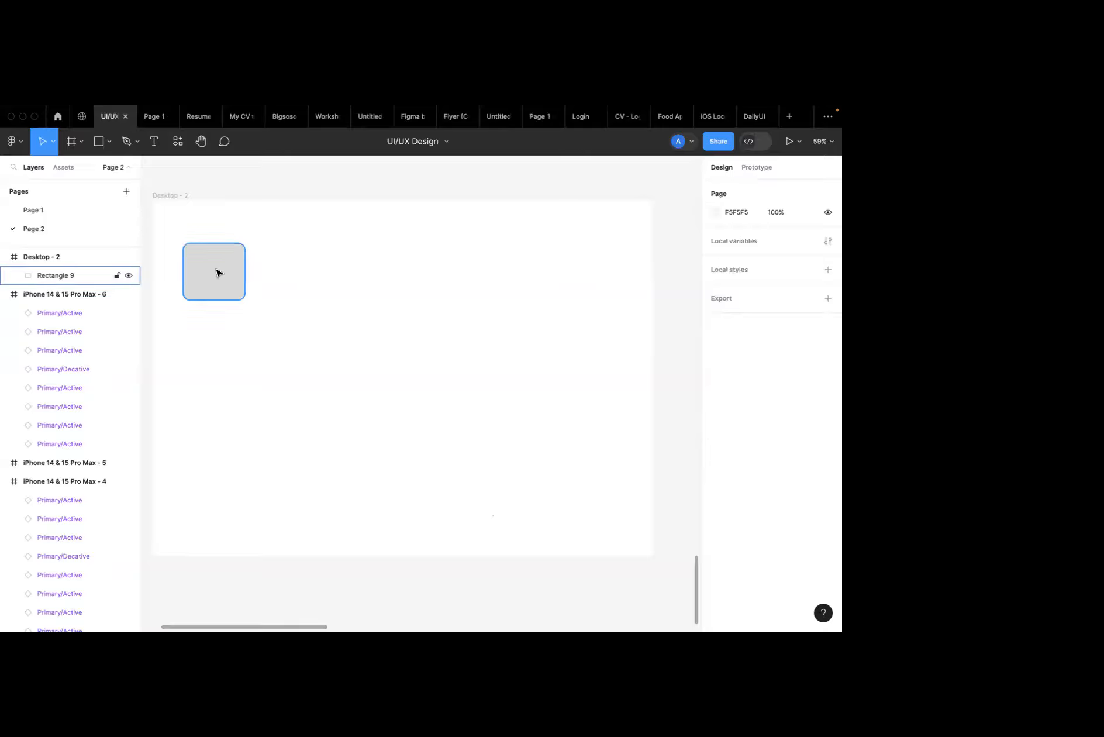
# Duplicate the rounded rectangle three times to the right, forming a row of four swatches spaced 54 px apart.
pyautogui.click(217, 270)
pyautogui.press('super+d')
pyautogui.moveTo(216, 273); pyautogui.dragTo(297, 271)
pyautogui.press('super+d')
pyautogui.press('super+d')
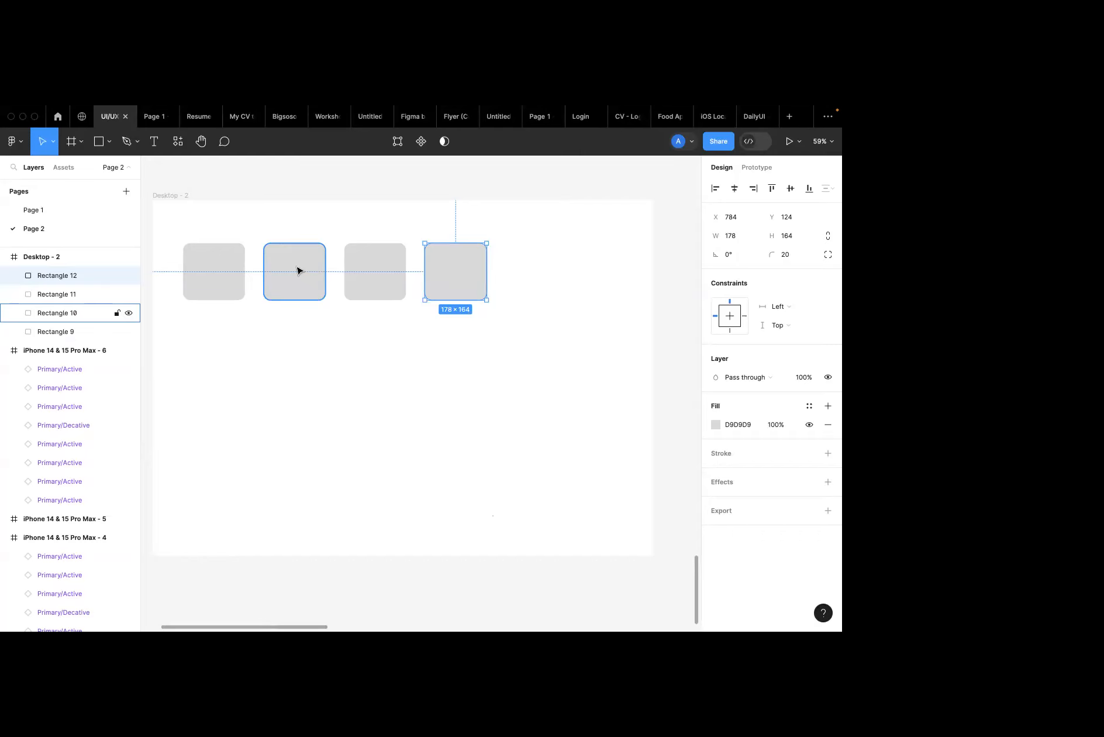
pyautogui.click(246, 222)
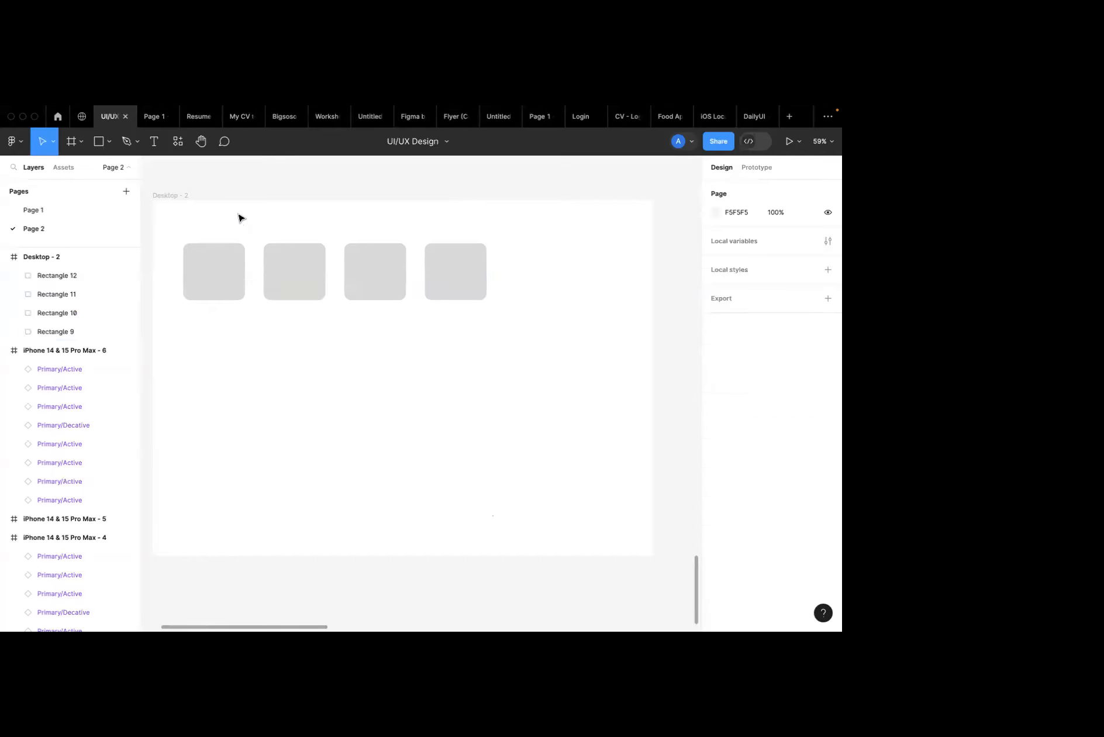
# Change the first swatch's fill to a vivid purple, 7403FF.
pyautogui.click(187, 269)
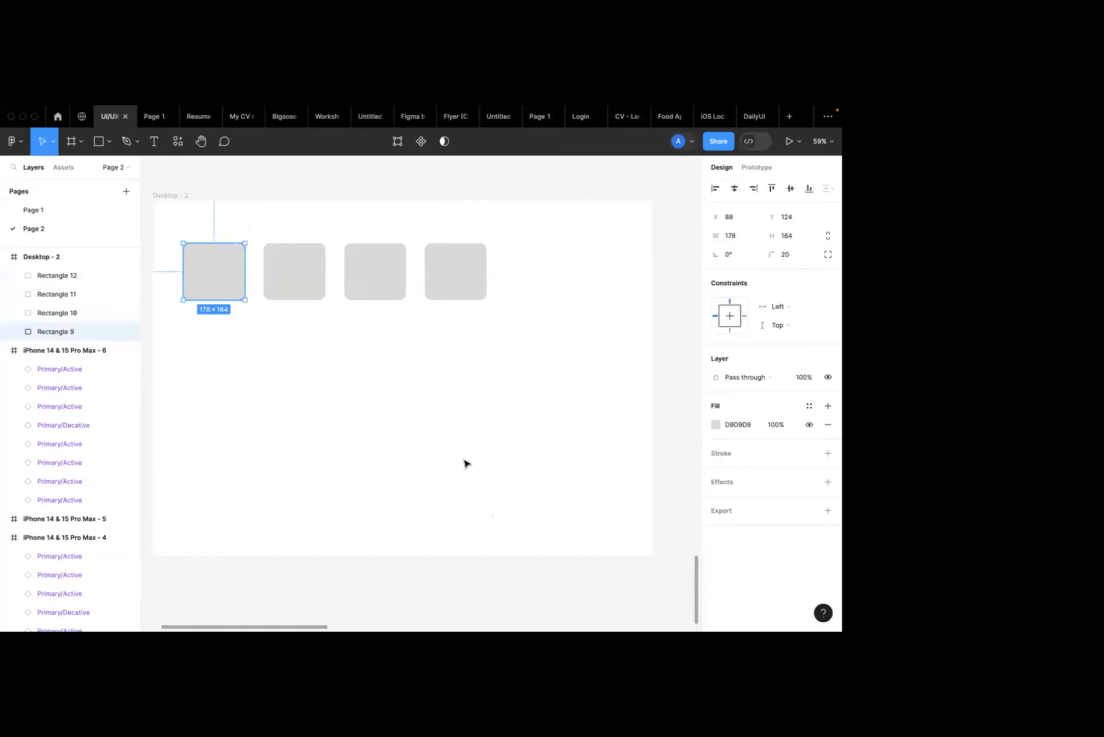
pyautogui.click(716, 425)
pyautogui.click(578, 491)
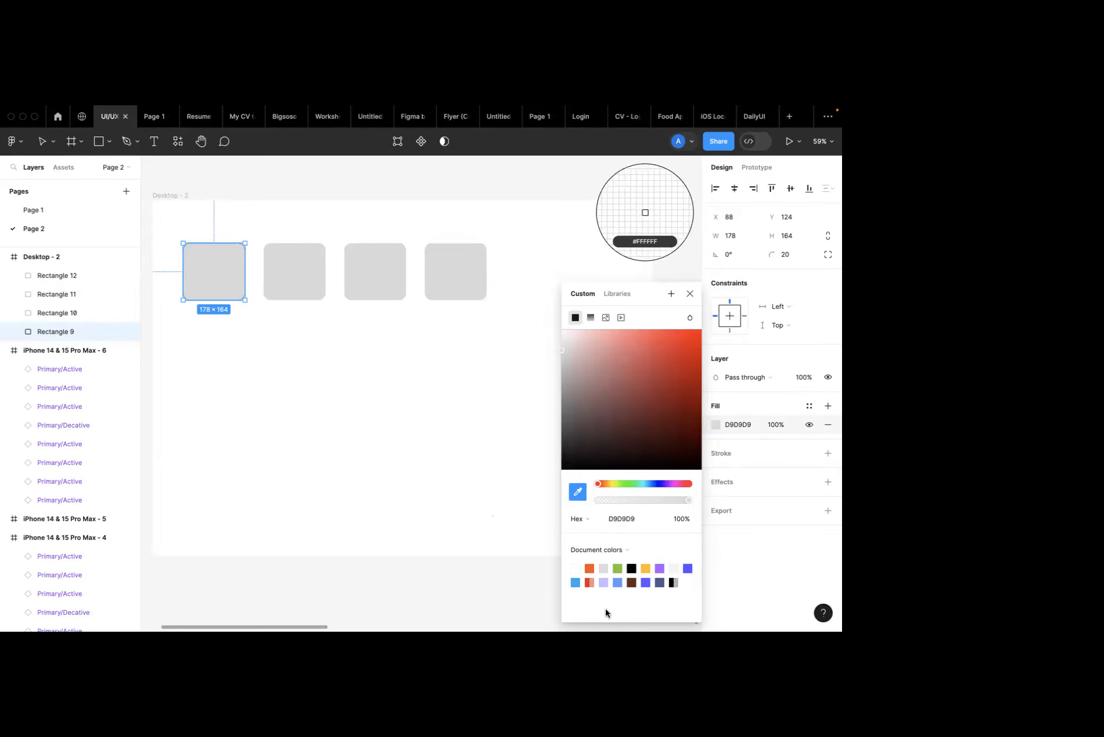
pyautogui.click(661, 569)
pyautogui.moveTo(668, 414); pyautogui.dragTo(701, 338)
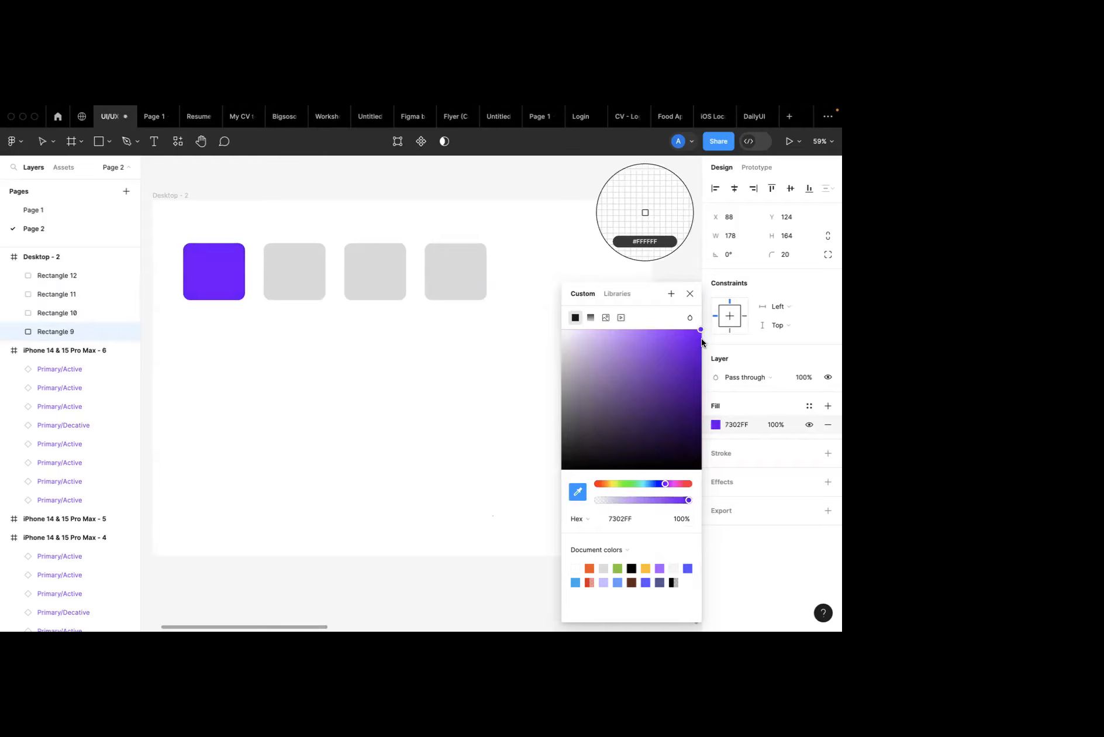
pyautogui.click(690, 293)
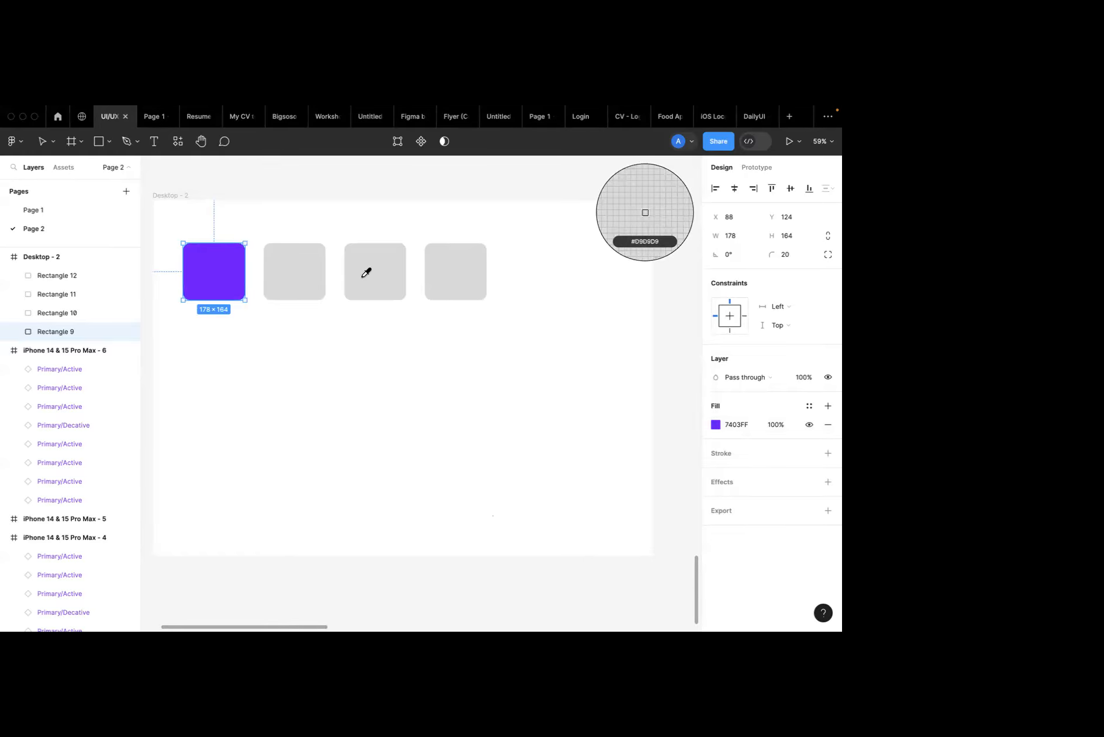
pyautogui.click(56, 150)
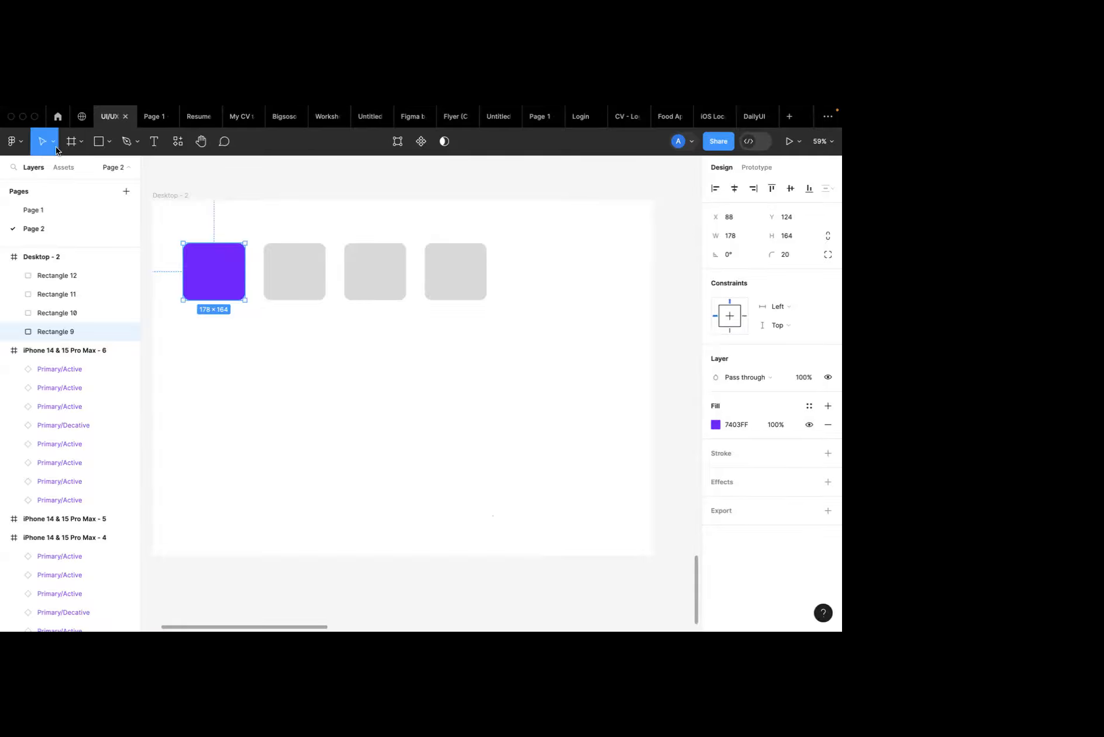
pyautogui.click(237, 328)
# Fill the second swatch with the purple sampled from the first swatch and set its fill opacity to 75%.
pyautogui.click(291, 288)
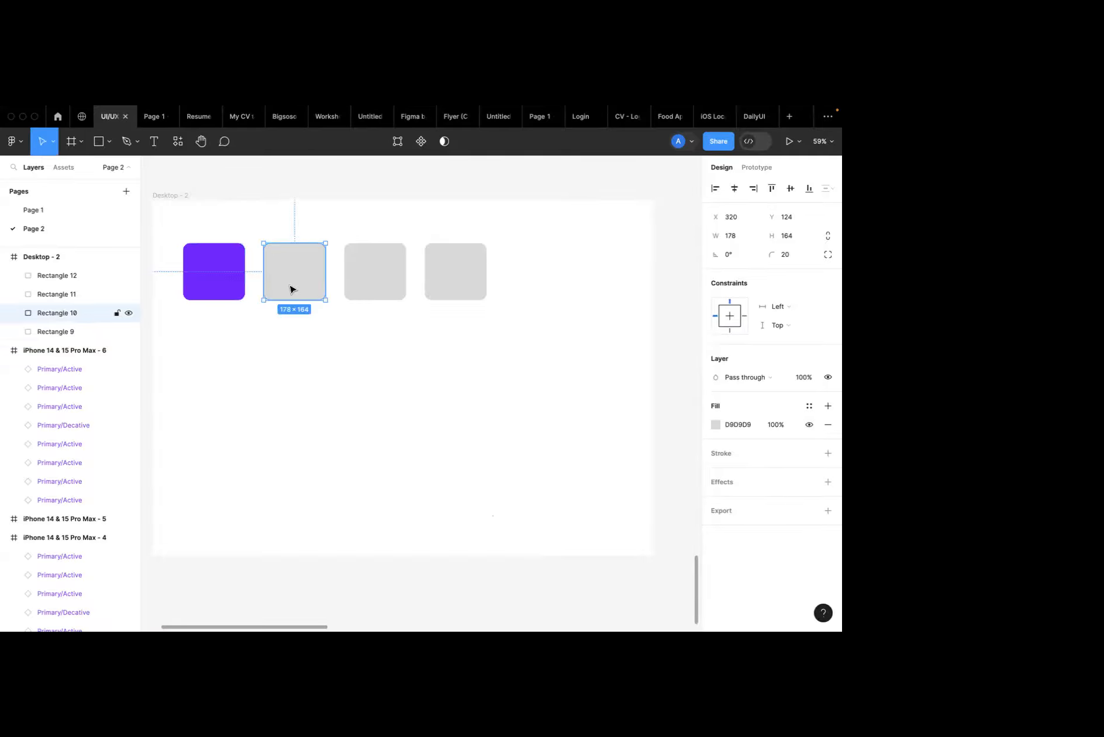
pyautogui.click(716, 425)
pyautogui.click(578, 493)
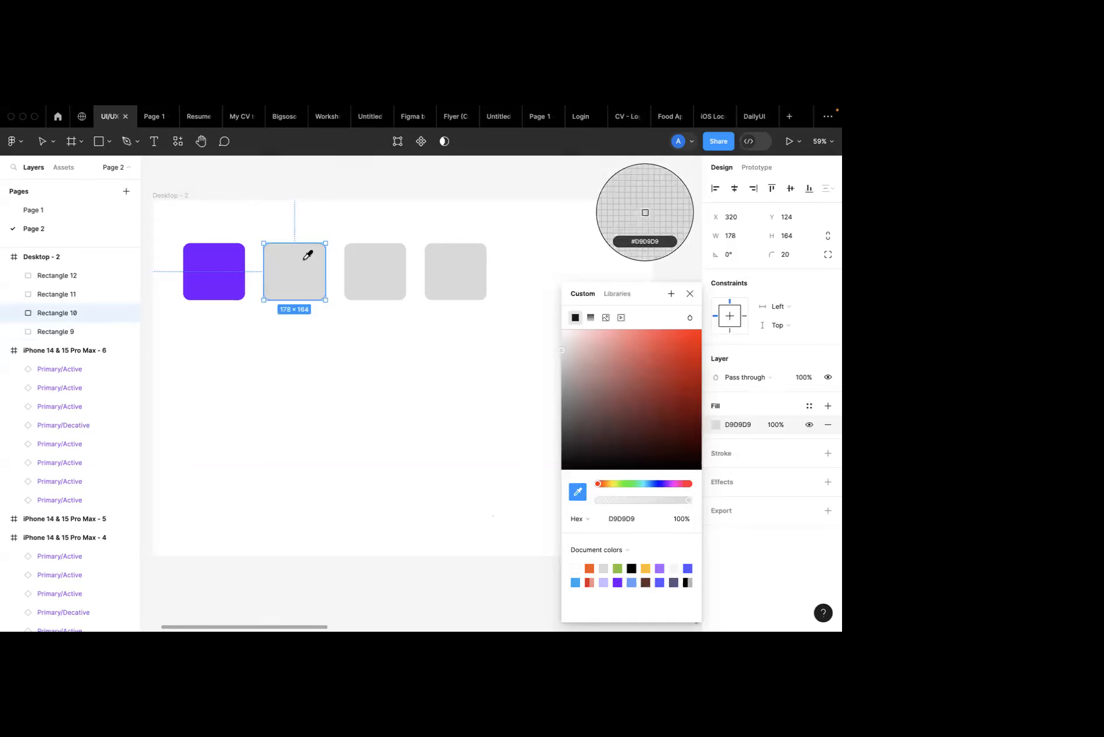
pyautogui.click(223, 264)
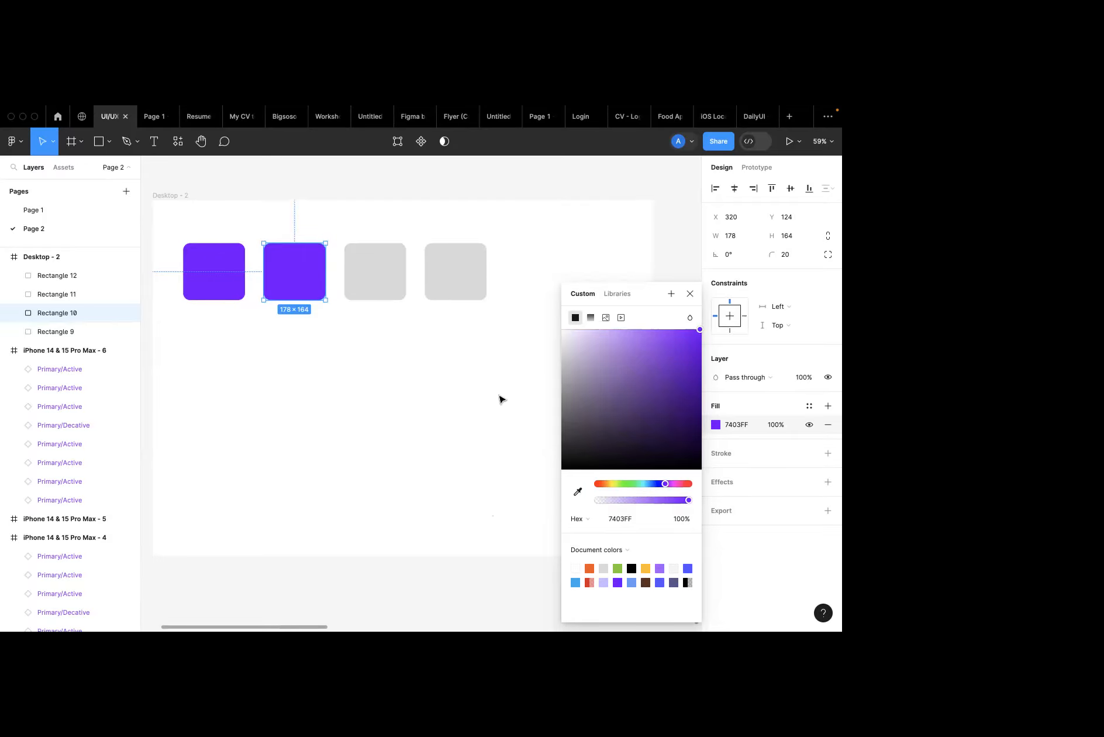
pyautogui.click(677, 519)
pyautogui.write('75')
pyautogui.press('Return')
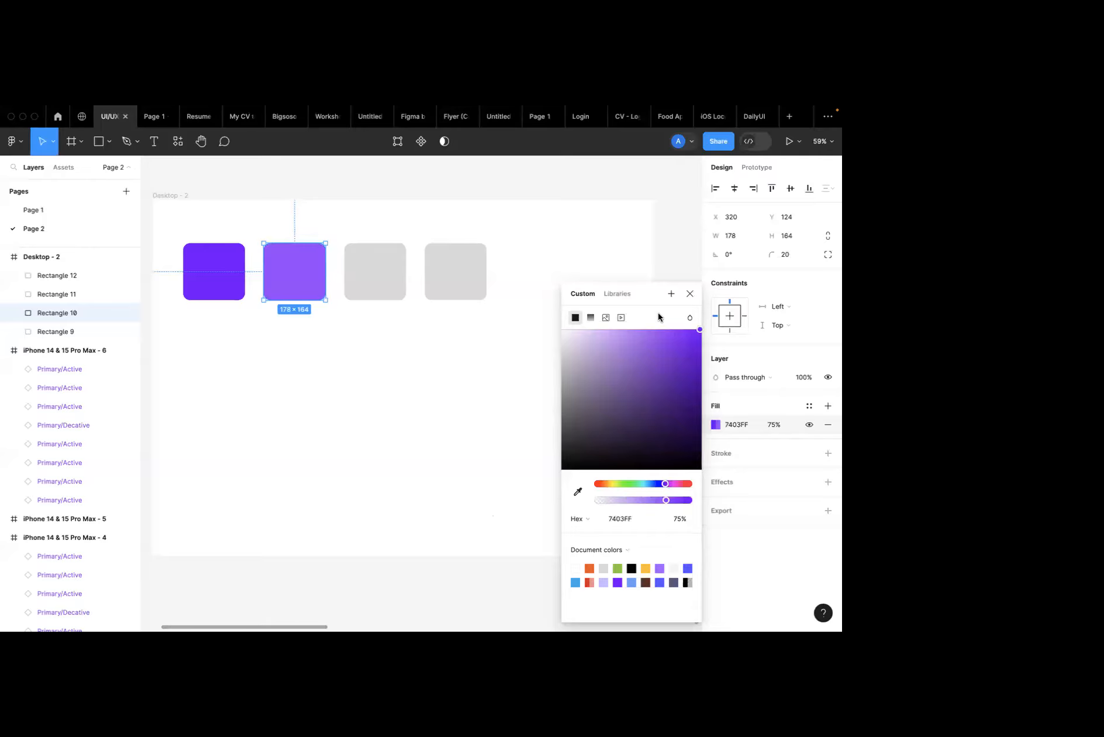
pyautogui.click(689, 294)
# Fill the third swatch with the colour sampled from the second swatch and set its fill opacity to 50%.
pyautogui.click(369, 274)
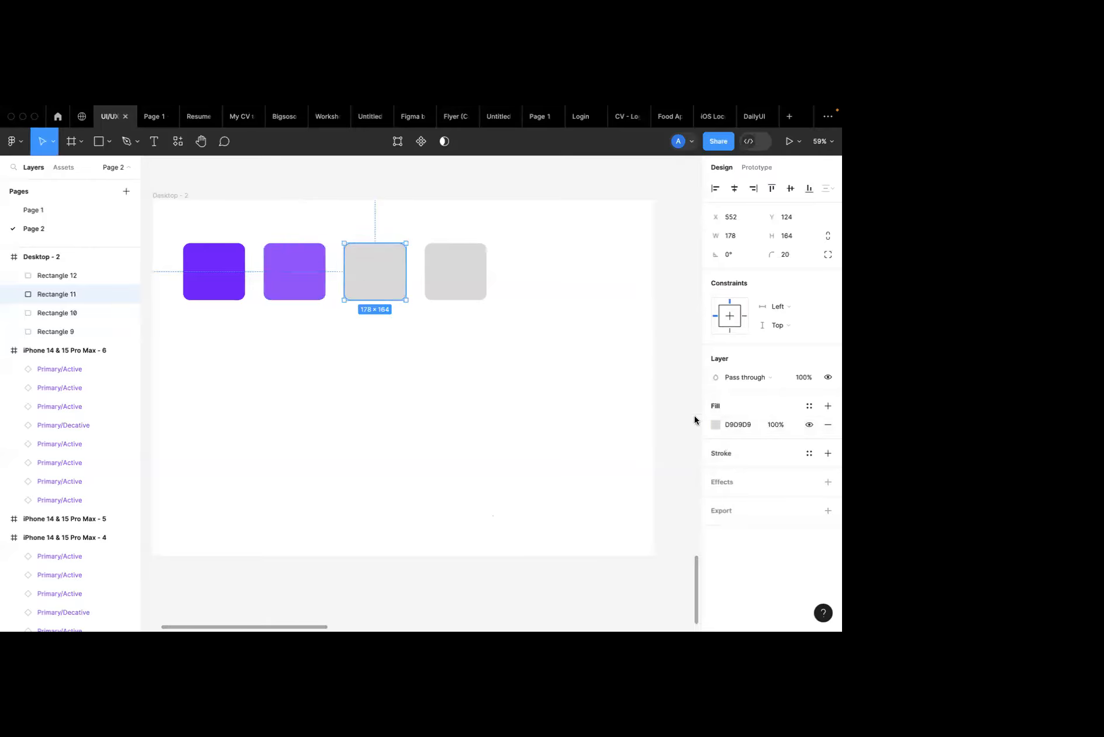
pyautogui.click(716, 424)
pyautogui.click(561, 494)
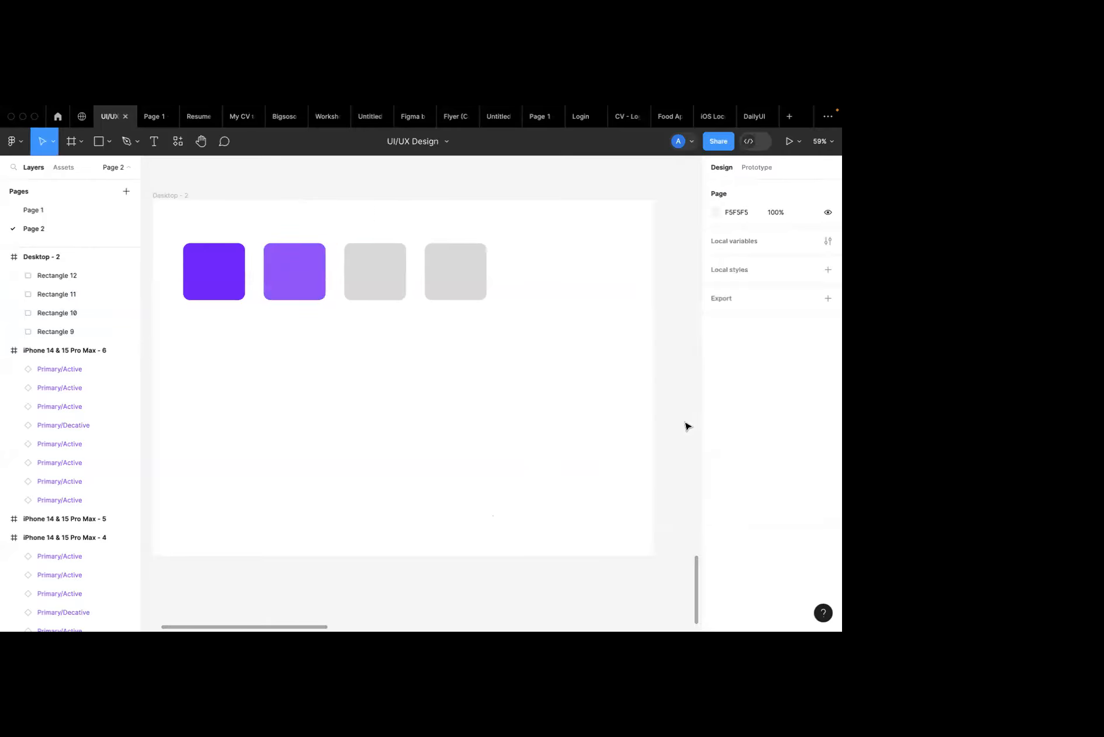
pyautogui.click(388, 293)
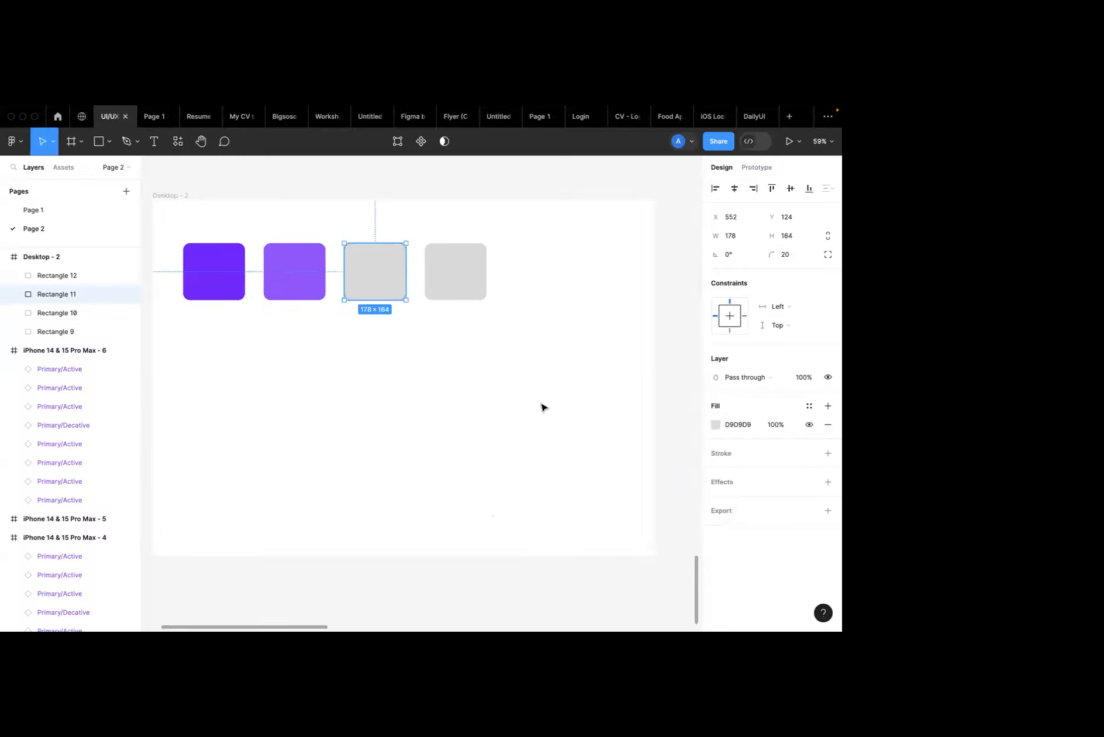
pyautogui.click(716, 425)
pyautogui.click(578, 491)
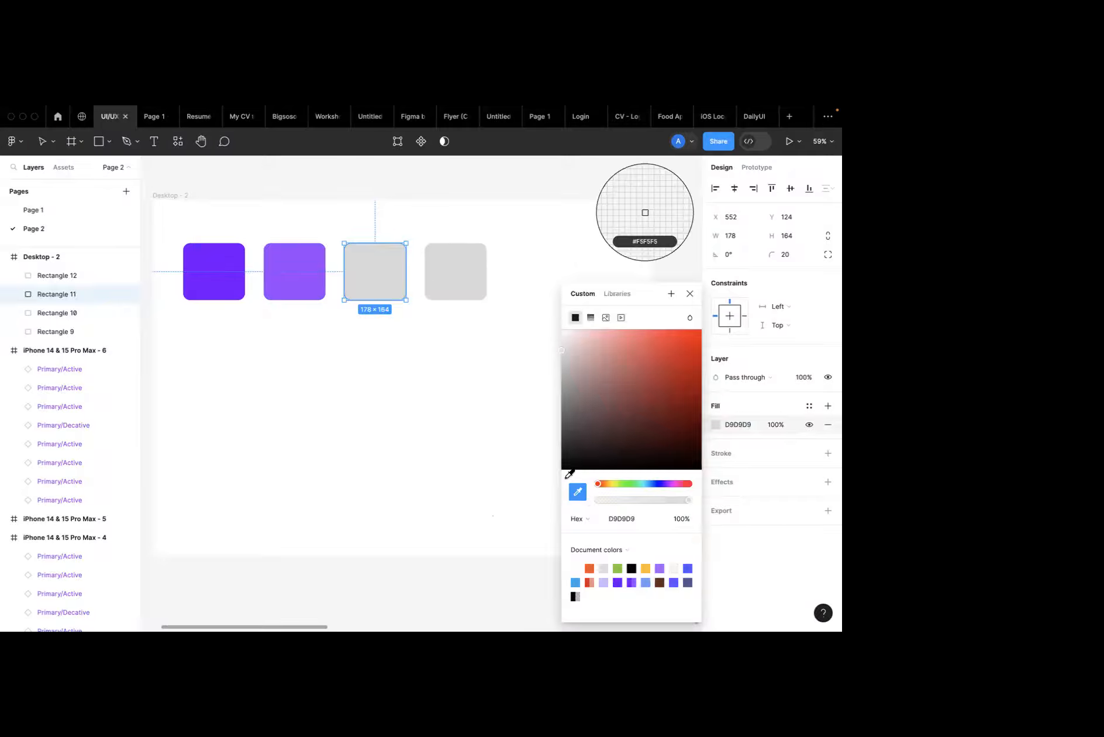
pyautogui.click(316, 276)
pyautogui.click(680, 519)
pyautogui.write('50')
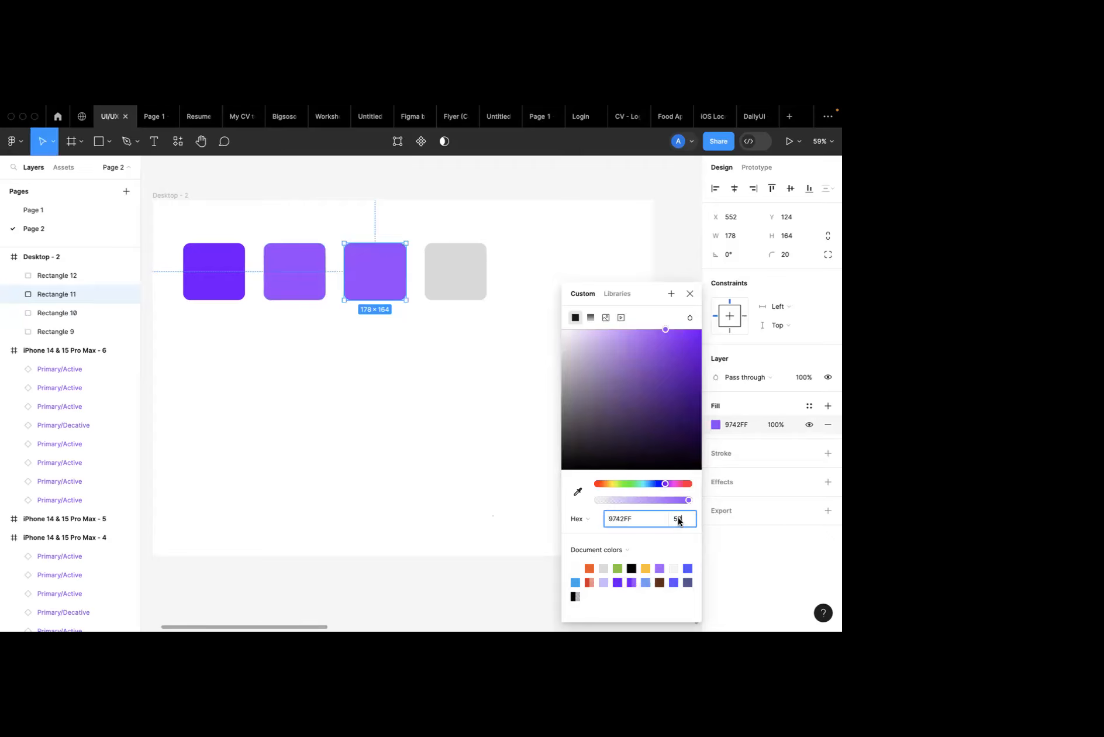
pyautogui.press('Return')
pyautogui.click(690, 294)
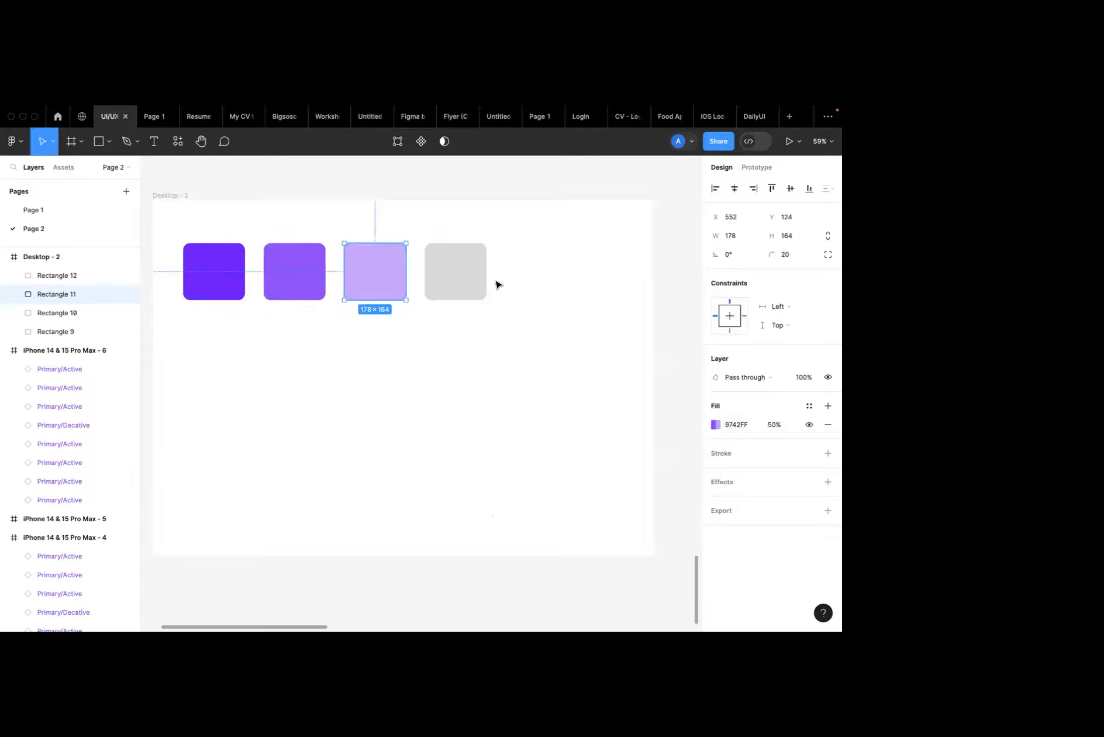
# Fill the fourth swatch with the colour sampled from the third swatch and set its fill opacity to 25%.
pyautogui.click(464, 276)
pyautogui.click(715, 425)
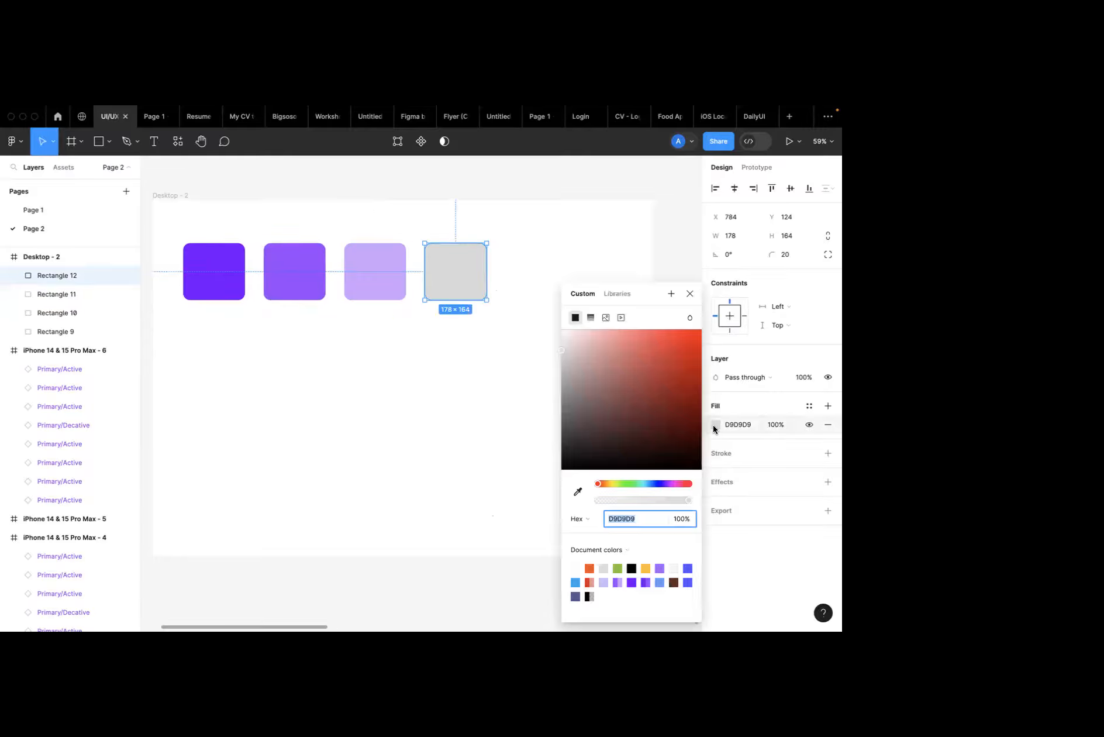
pyautogui.click(577, 492)
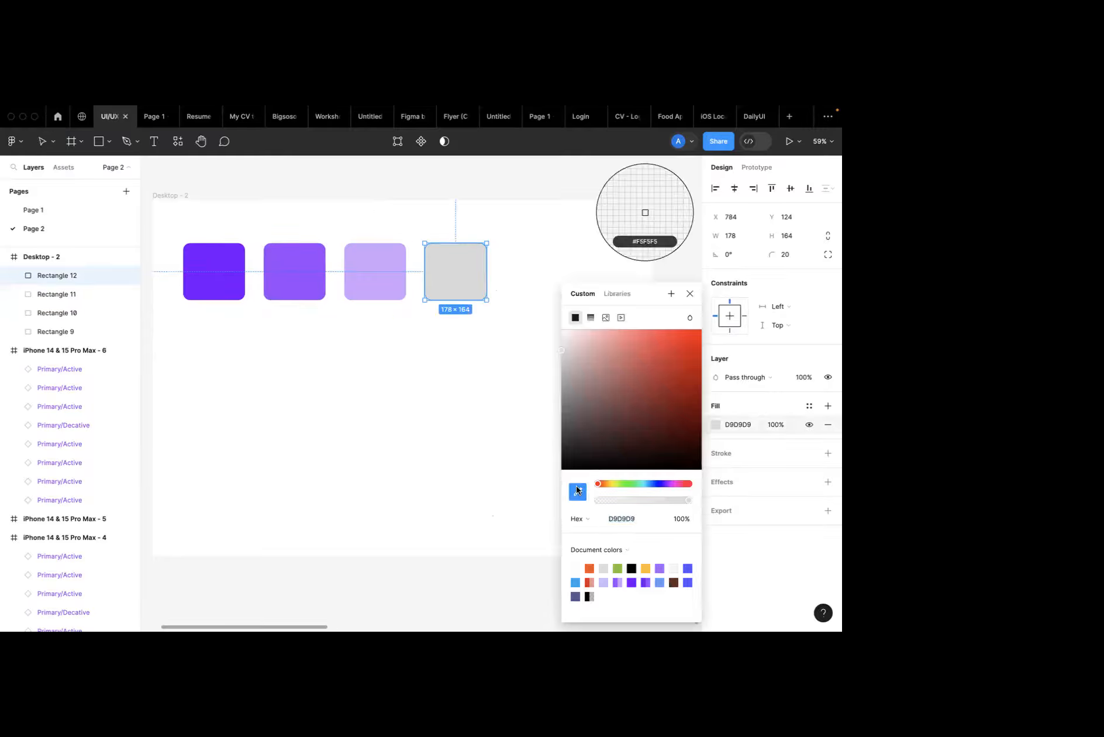
pyautogui.click(398, 277)
pyautogui.click(681, 520)
pyautogui.write('25')
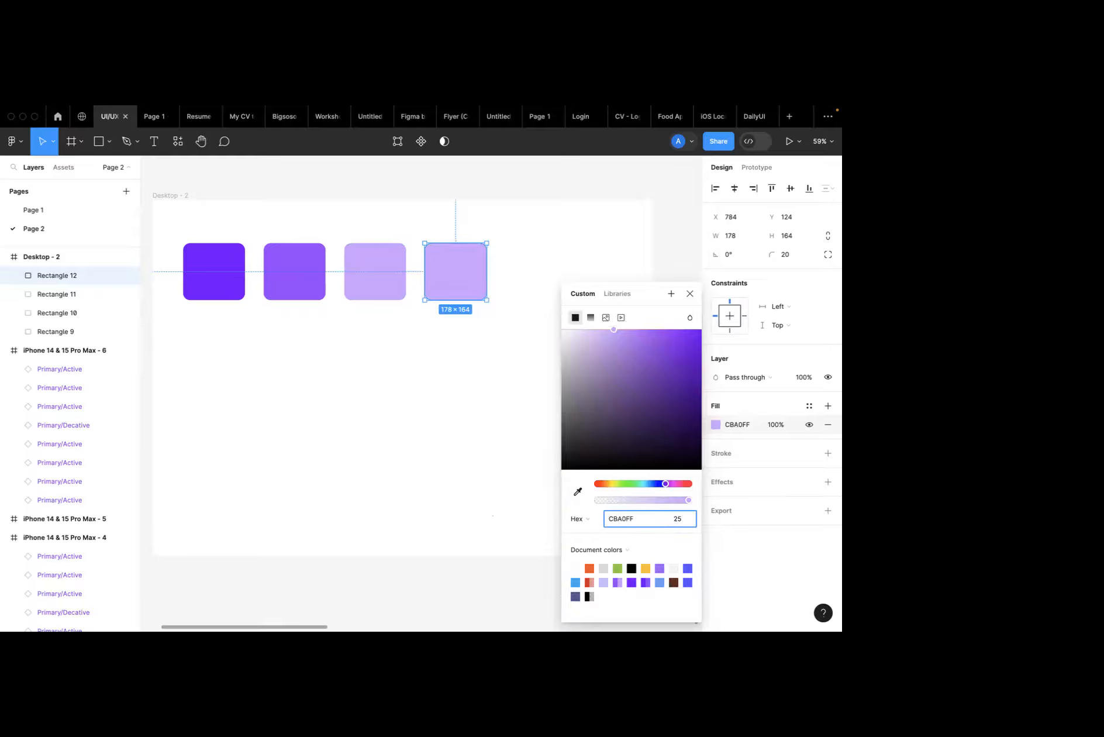
pyautogui.press('Return')
pyautogui.click(691, 292)
pyautogui.click(589, 289)
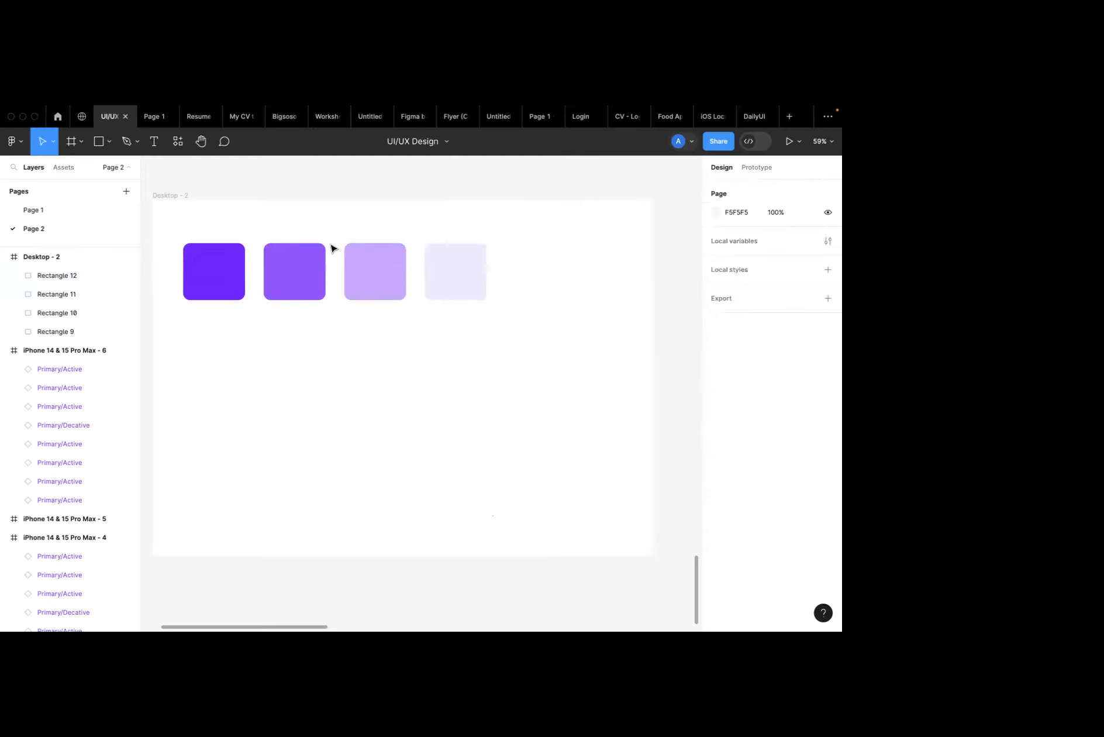
# Check the fill colour and opacity of each of the four purple swatches in turn.
pyautogui.click(229, 268)
pyautogui.click(296, 277)
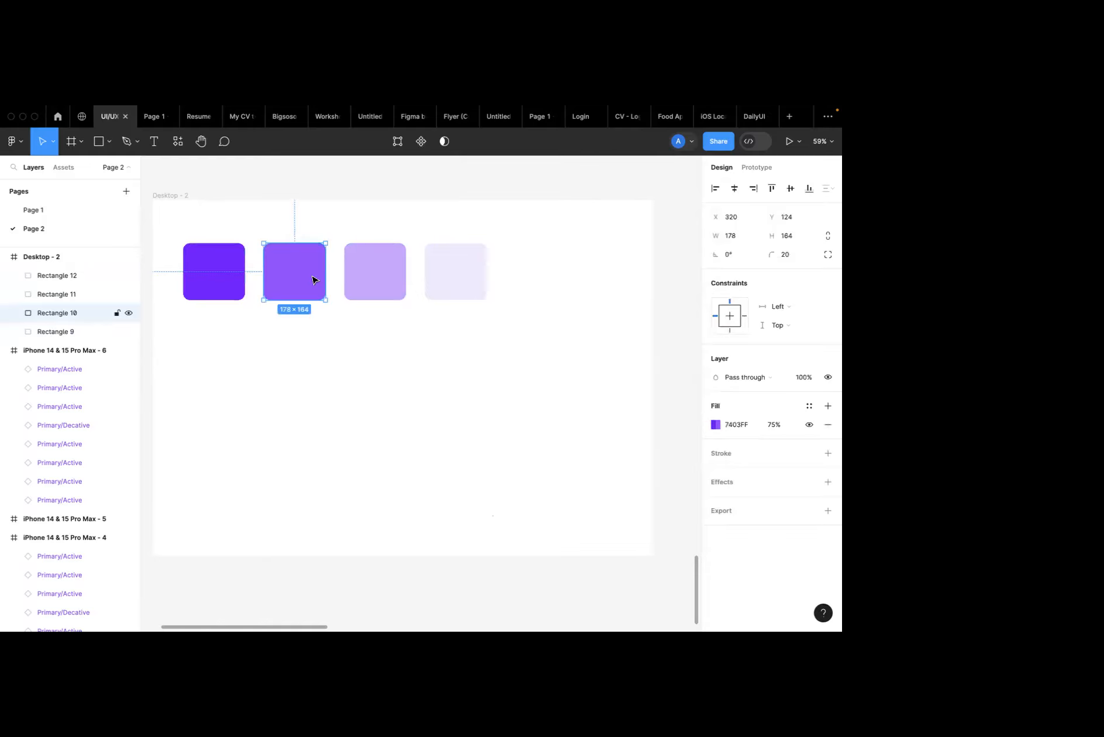
pyautogui.click(364, 297)
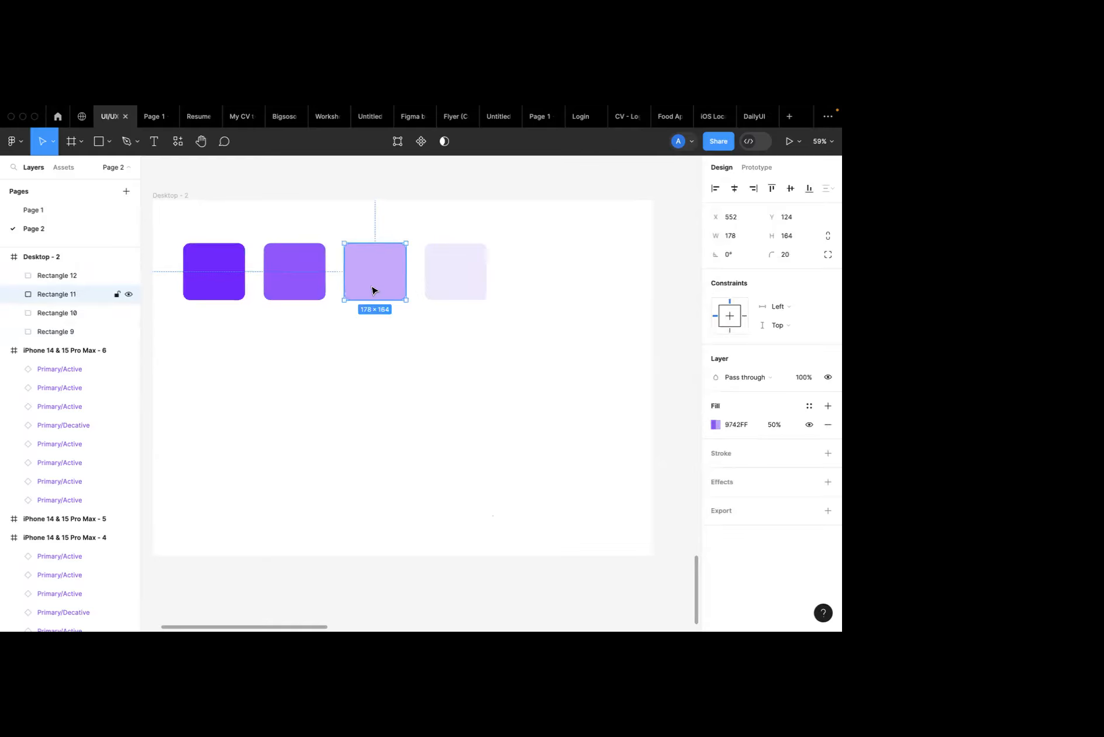
pyautogui.click(470, 297)
pyautogui.click(425, 360)
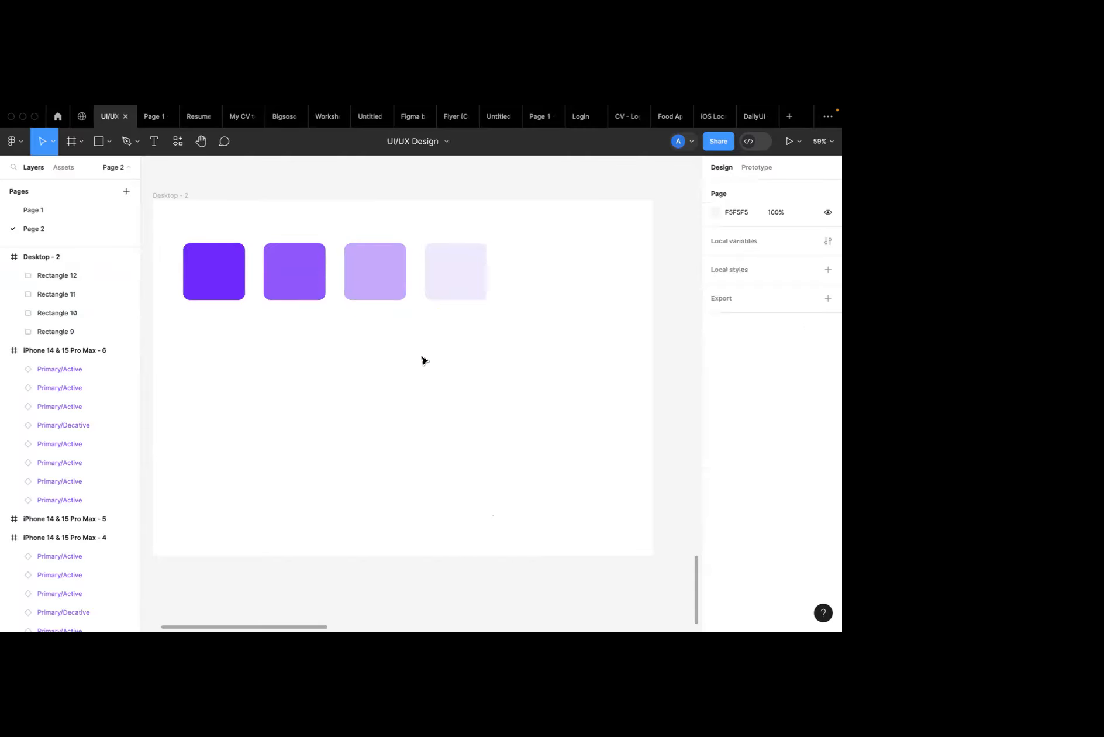
# Duplicate the row of four purple swatches straight down to form a second row at Y 380.
pyautogui.click(198, 264)
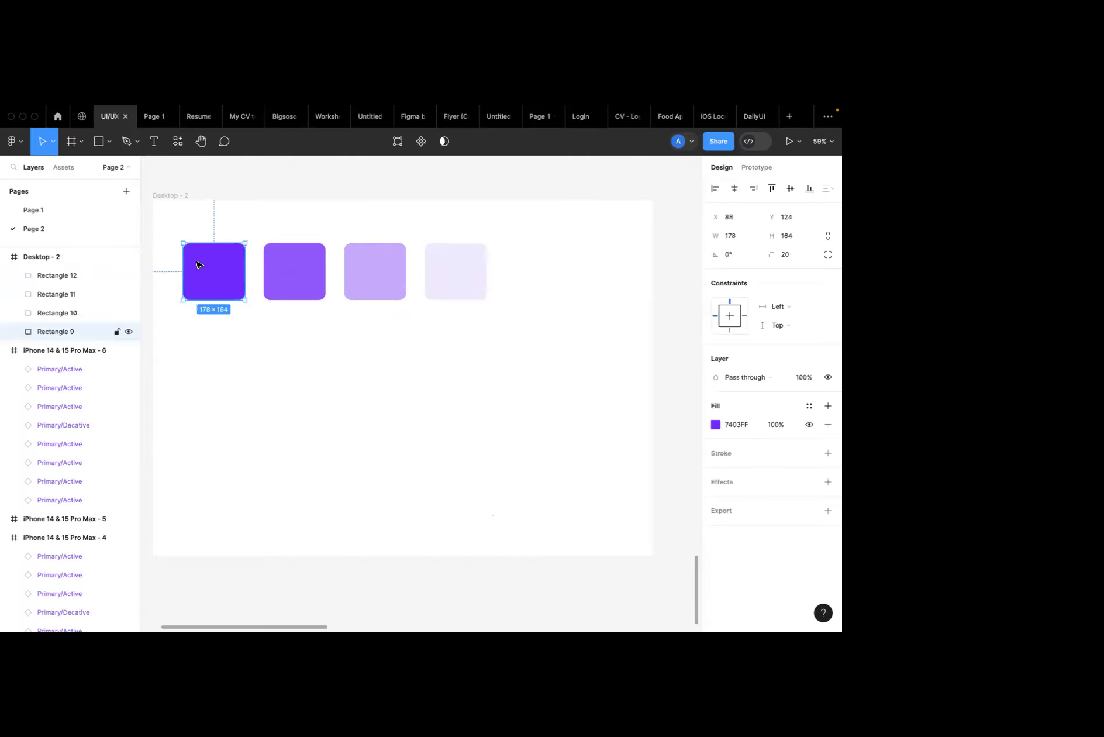
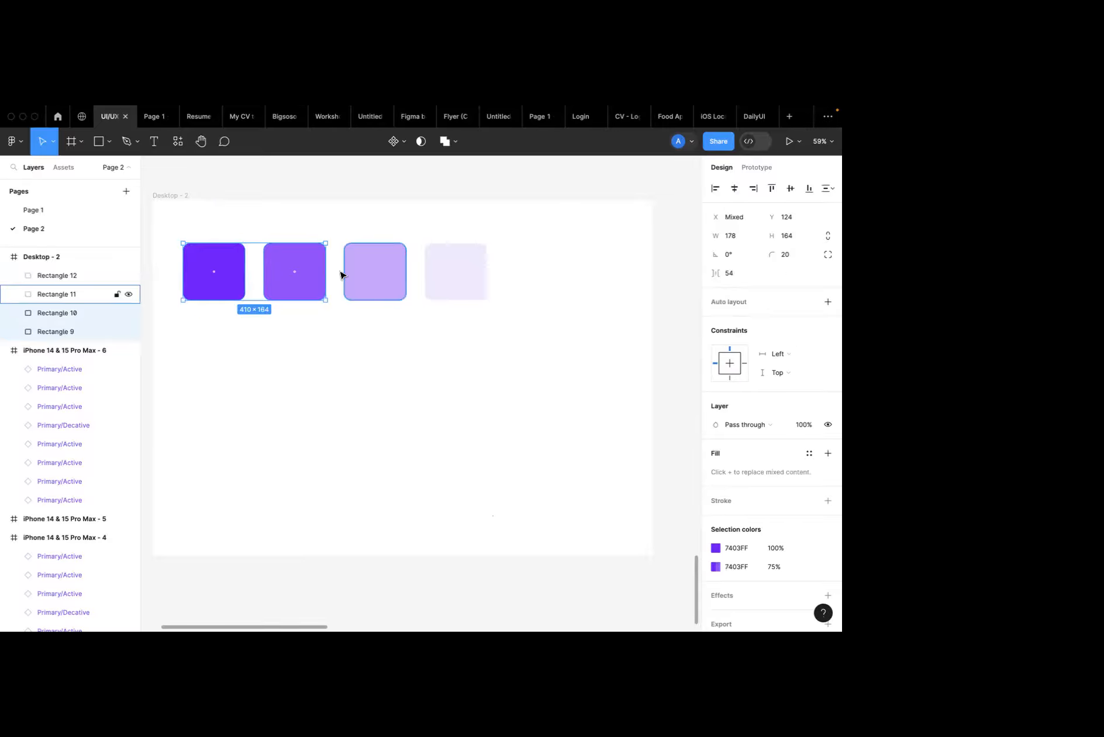
pyautogui.keyDown('shift'); pyautogui.click(456, 284); pyautogui.keyUp('shift')
pyautogui.moveTo(457, 284); pyautogui.dragTo(454, 374)
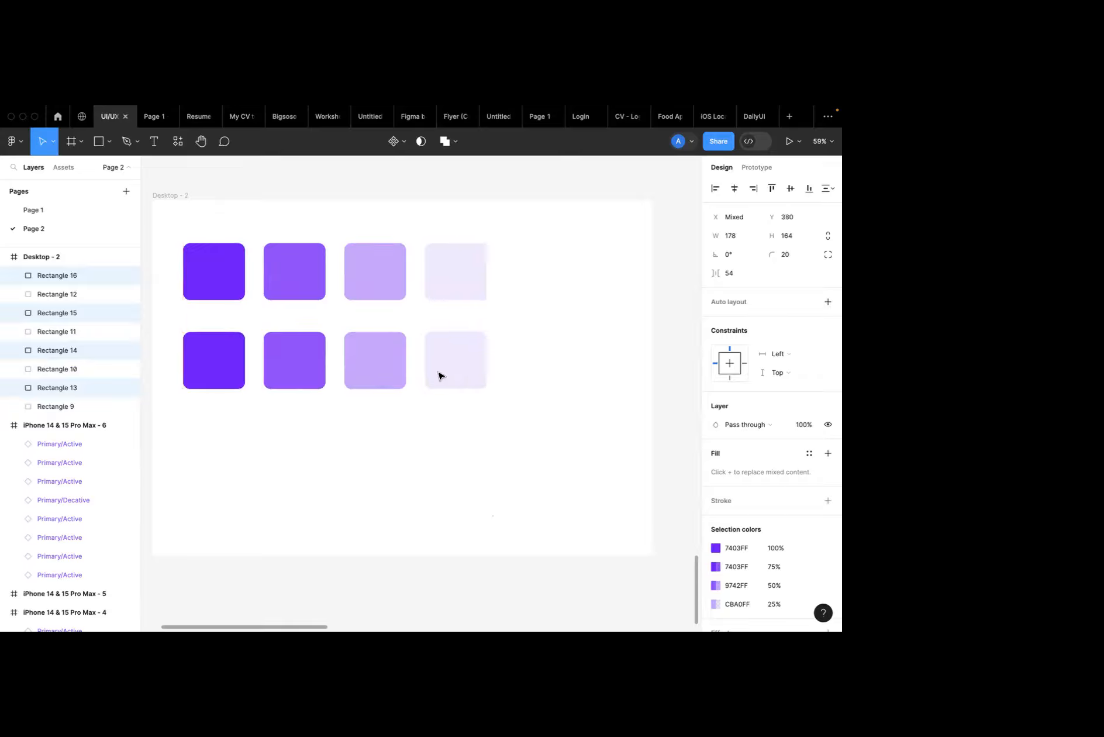
# Fill the first swatch in the second row with the yellow document colour, adjusted to FCBA00.
pyautogui.click(254, 381)
pyautogui.click(230, 372)
pyautogui.click(715, 425)
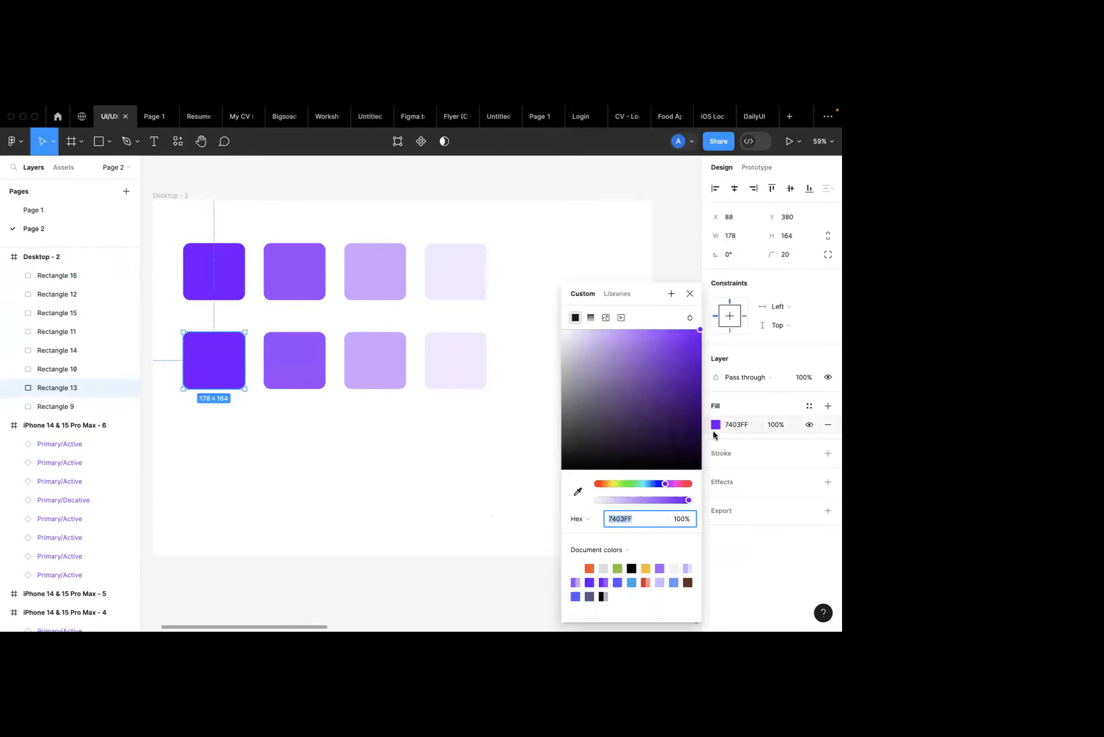
pyautogui.click(646, 568)
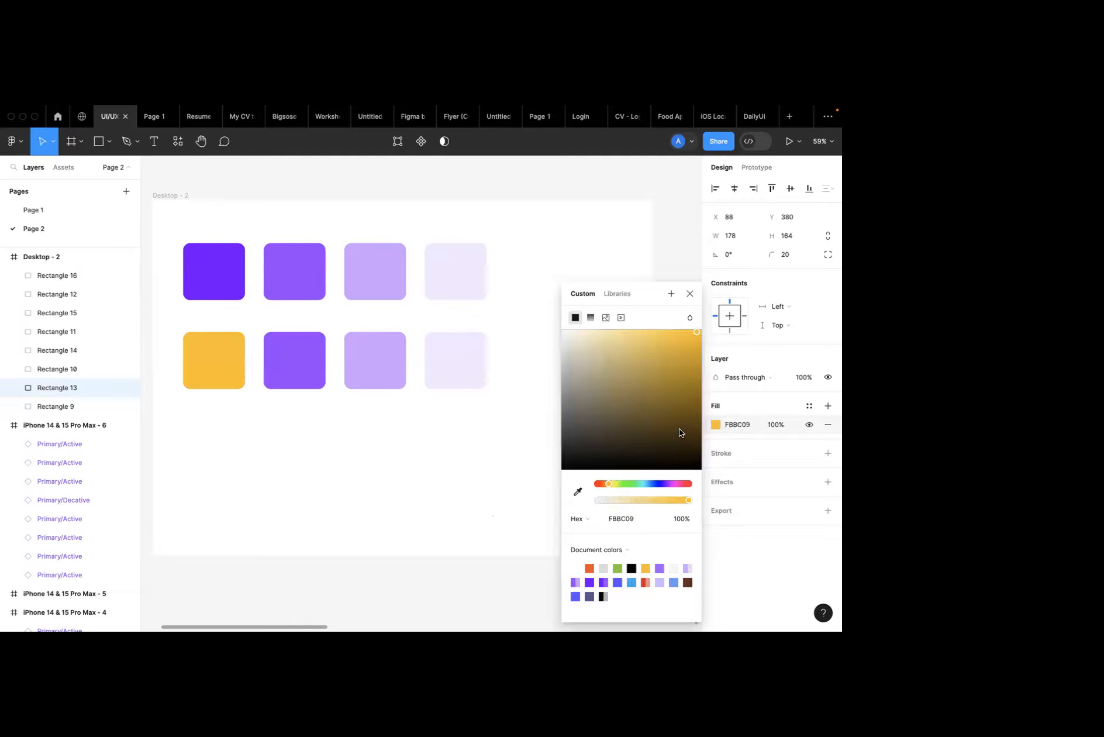
pyautogui.moveTo(699, 335); pyautogui.dragTo(711, 337)
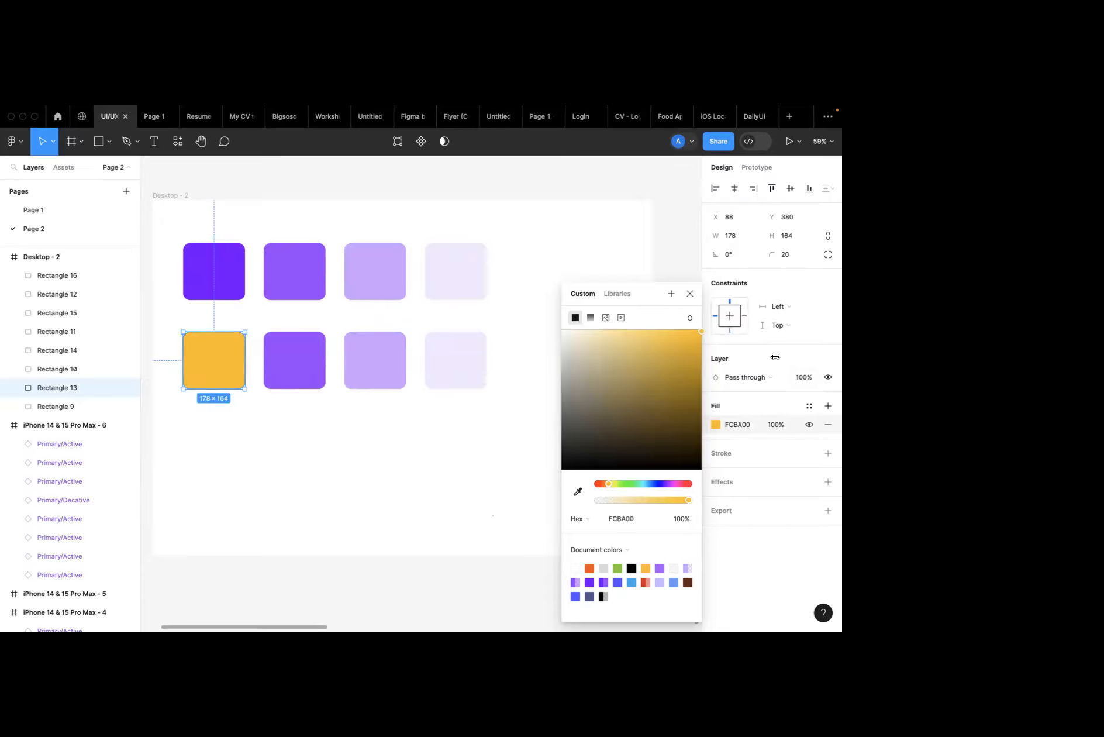
pyautogui.click(691, 293)
# Fill the second swatch in the second row with the colour sampled from the first yellow swatch and set its fill opacity to 75%.
pyautogui.click(284, 371)
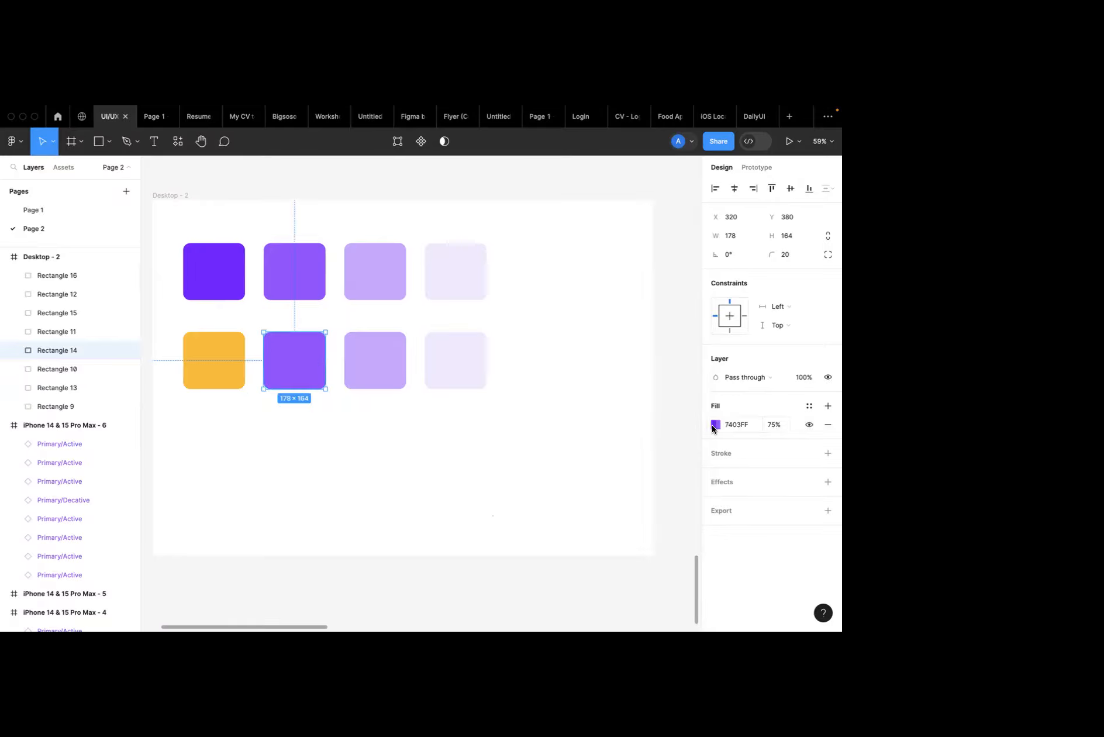
pyautogui.click(715, 425)
pyautogui.click(579, 493)
pyautogui.click(234, 372)
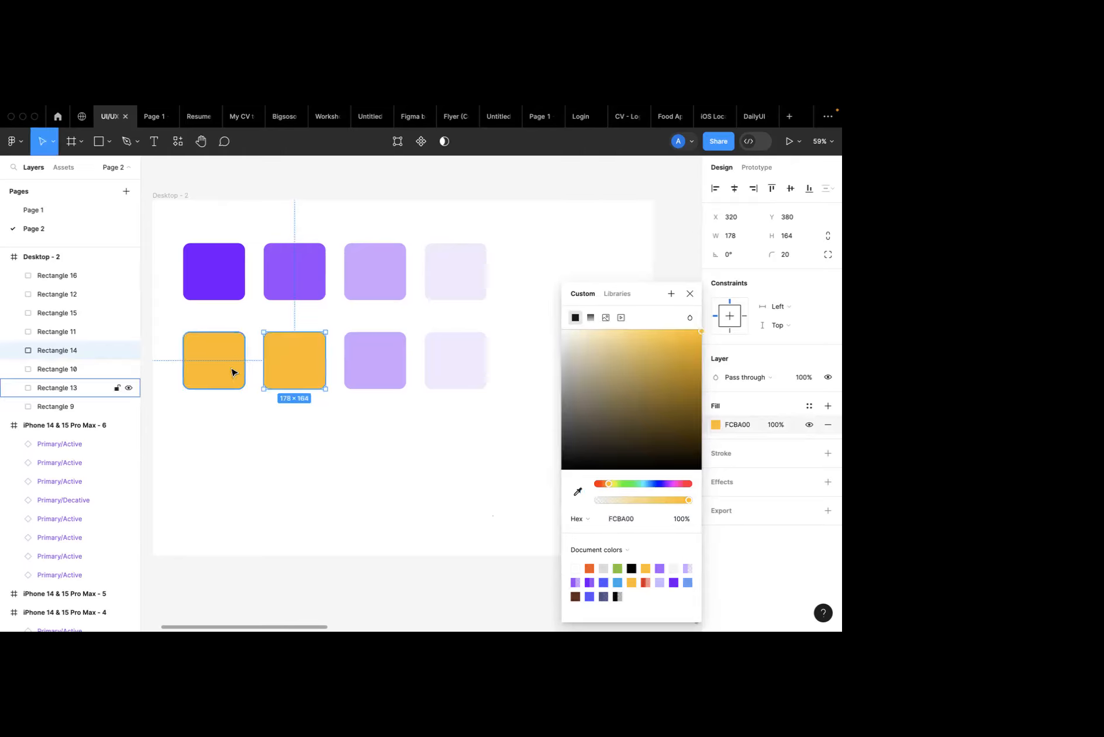
pyautogui.click(679, 523)
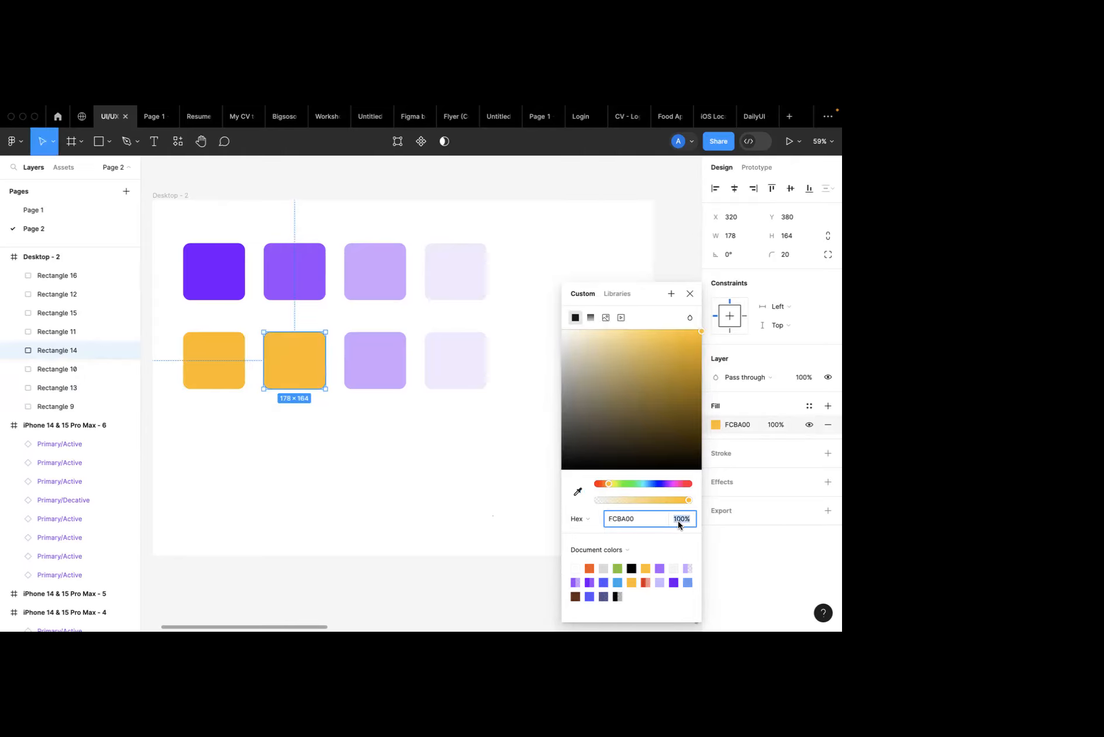
pyautogui.write('75')
pyautogui.click(503, 510)
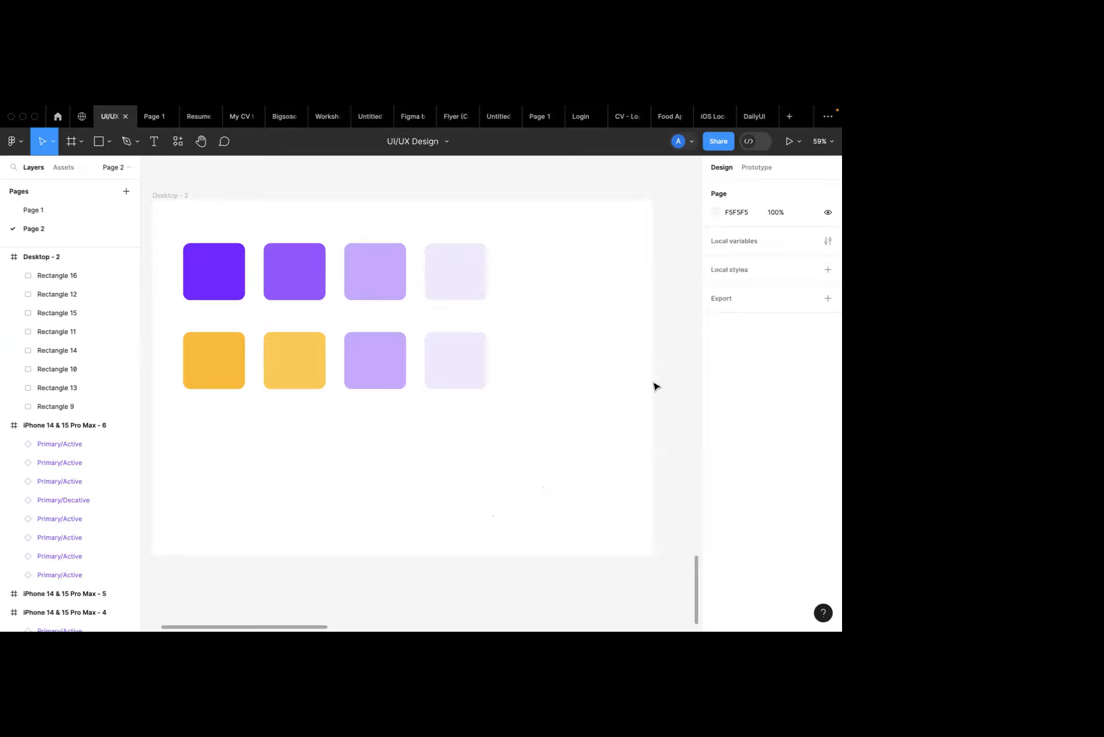
# Fill the third swatch in the second row with the colour sampled from the second yellow swatch and set its fill opacity to 50%.
pyautogui.click(368, 370)
pyautogui.click(716, 424)
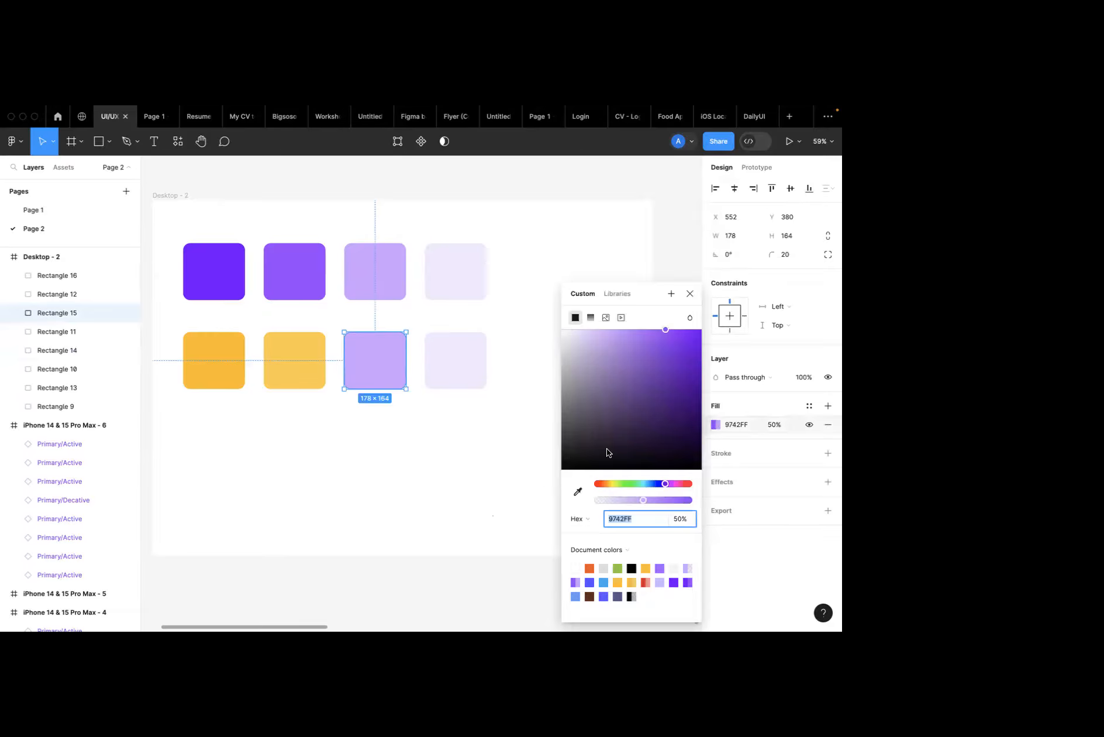
pyautogui.click(580, 491)
pyautogui.click(315, 370)
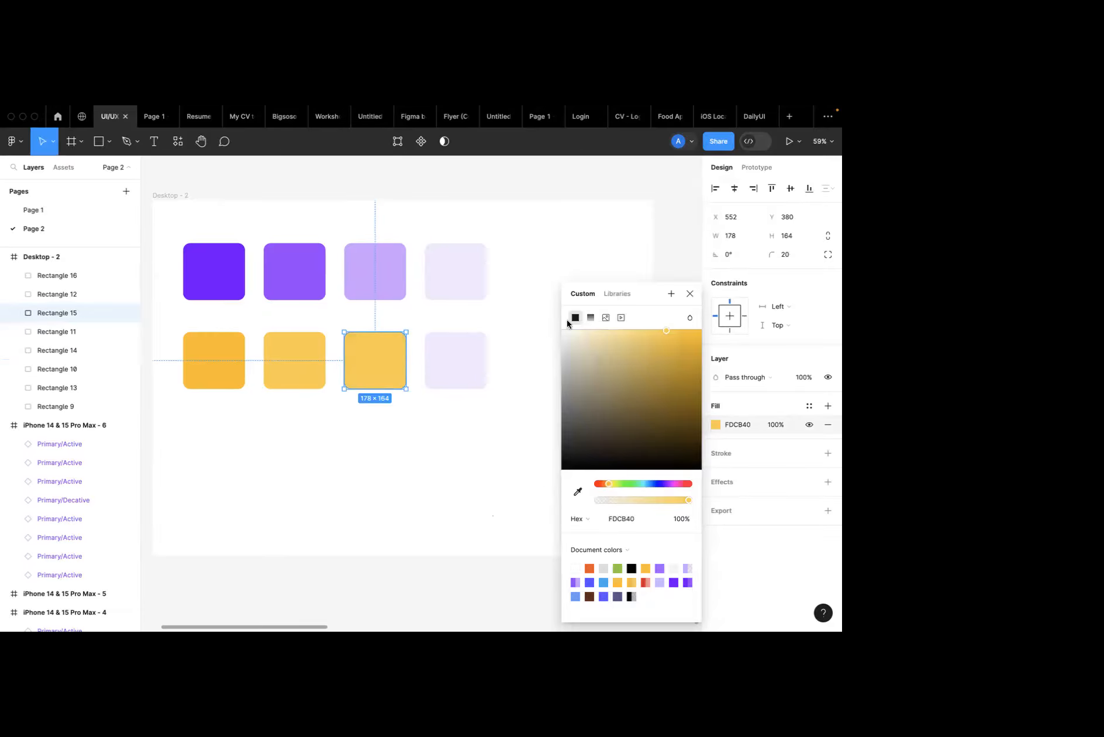
pyautogui.click(671, 520)
pyautogui.click(672, 520)
pyautogui.write('50')
pyautogui.press('super+a')
pyautogui.write('50')
pyautogui.click(646, 540)
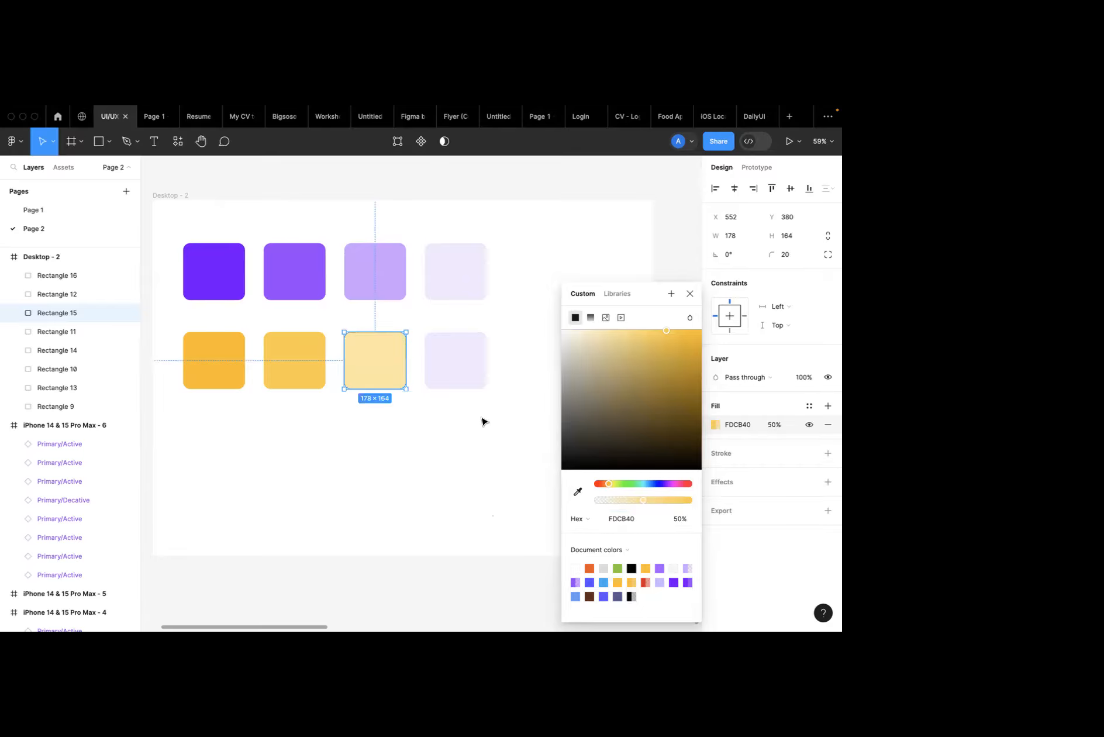
# Fill the fourth swatch in the second row with the colour sampled from the third yellow swatch and set its fill opacity to 25%.
pyautogui.click(459, 373)
pyautogui.click(714, 426)
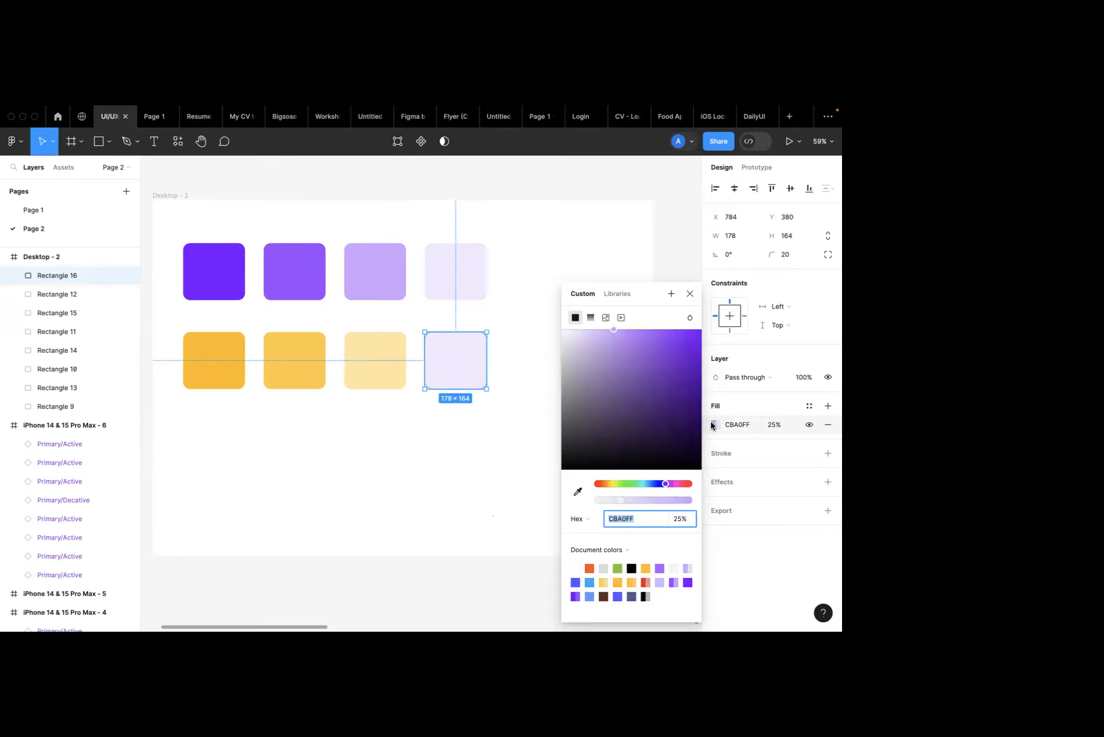
pyautogui.click(578, 491)
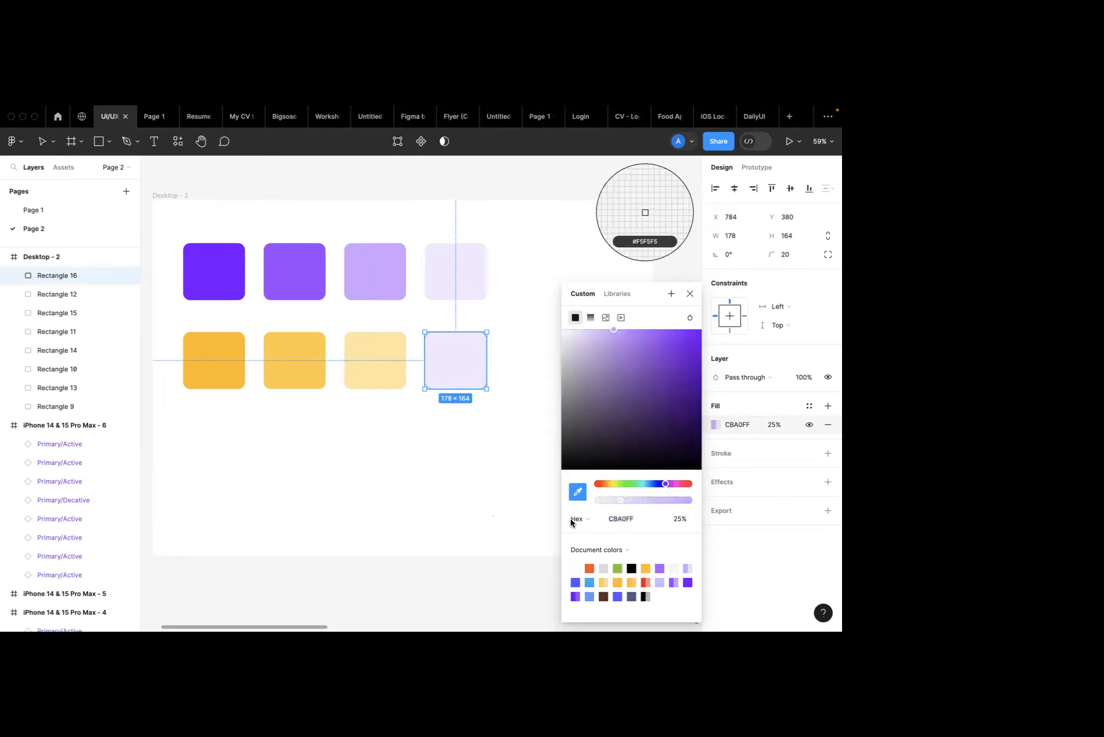
pyautogui.click(404, 360)
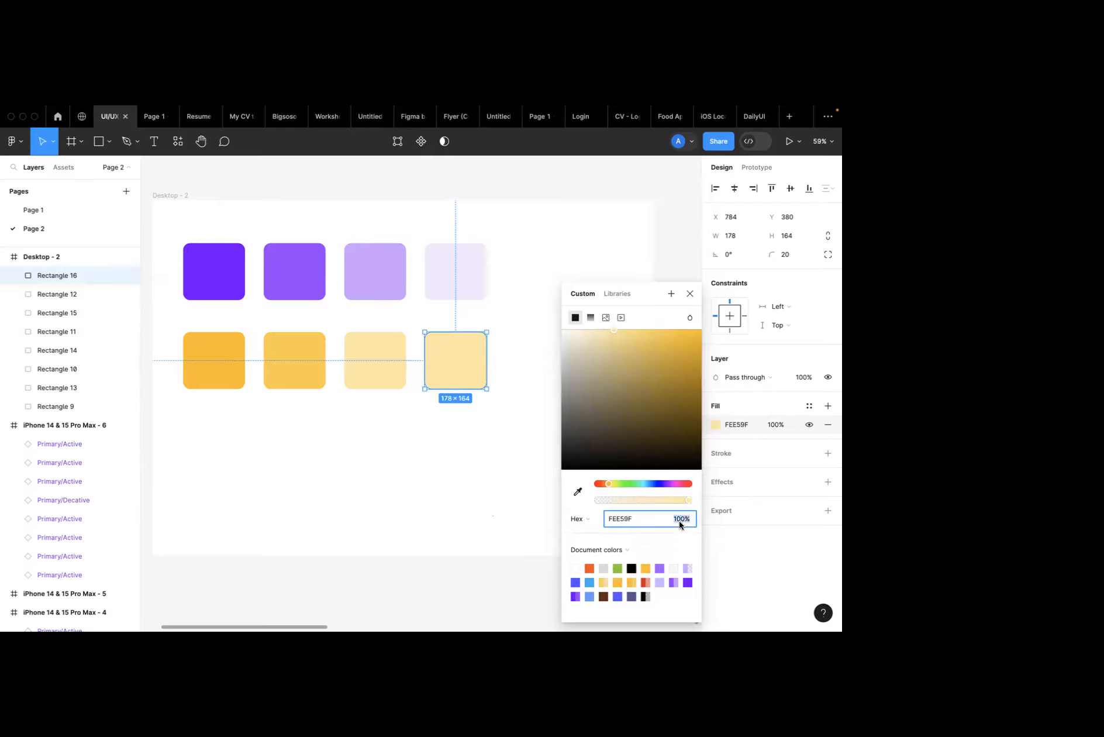
pyautogui.write('25')
pyautogui.click(690, 294)
pyautogui.click(597, 304)
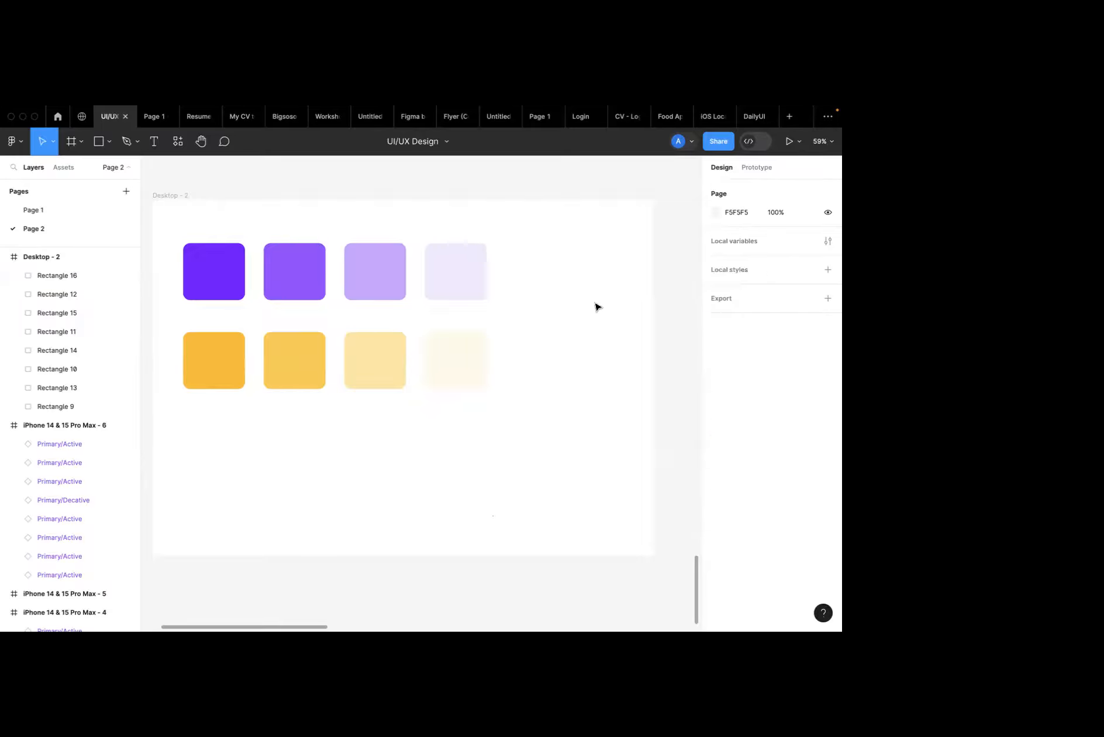
# Refill the fourth swatch in the second row with FCBA00 sampled from the first yellow swatch, at 25% fill opacity.
pyautogui.click(462, 379)
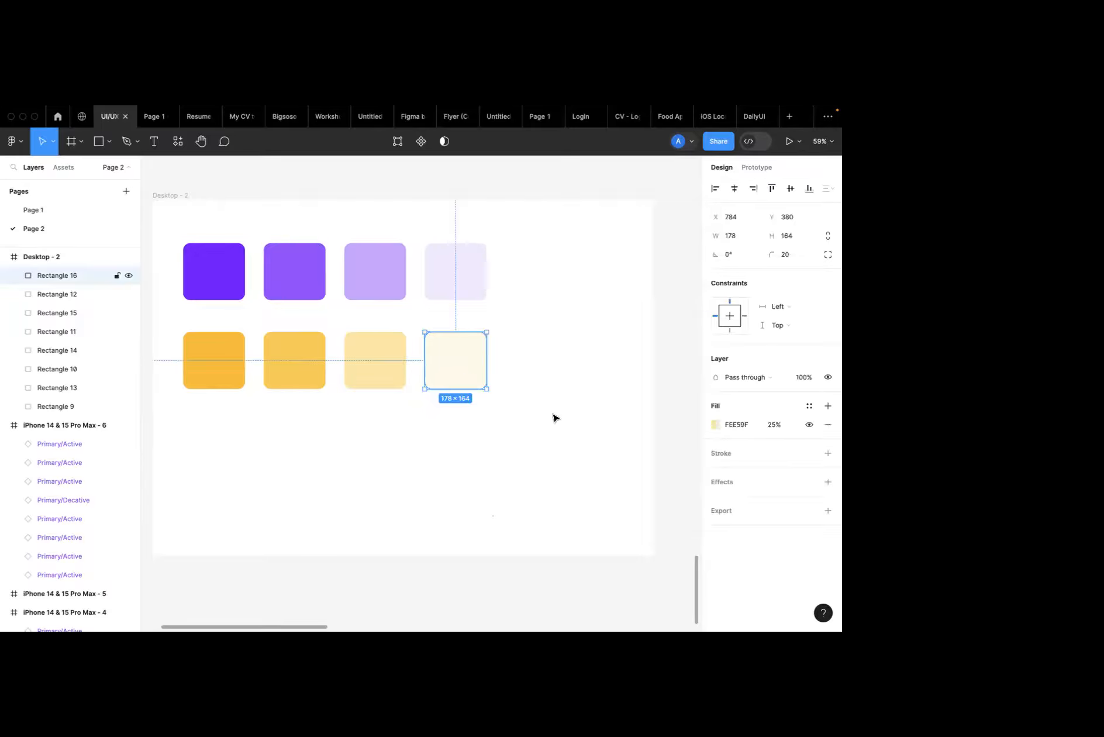
pyautogui.click(716, 424)
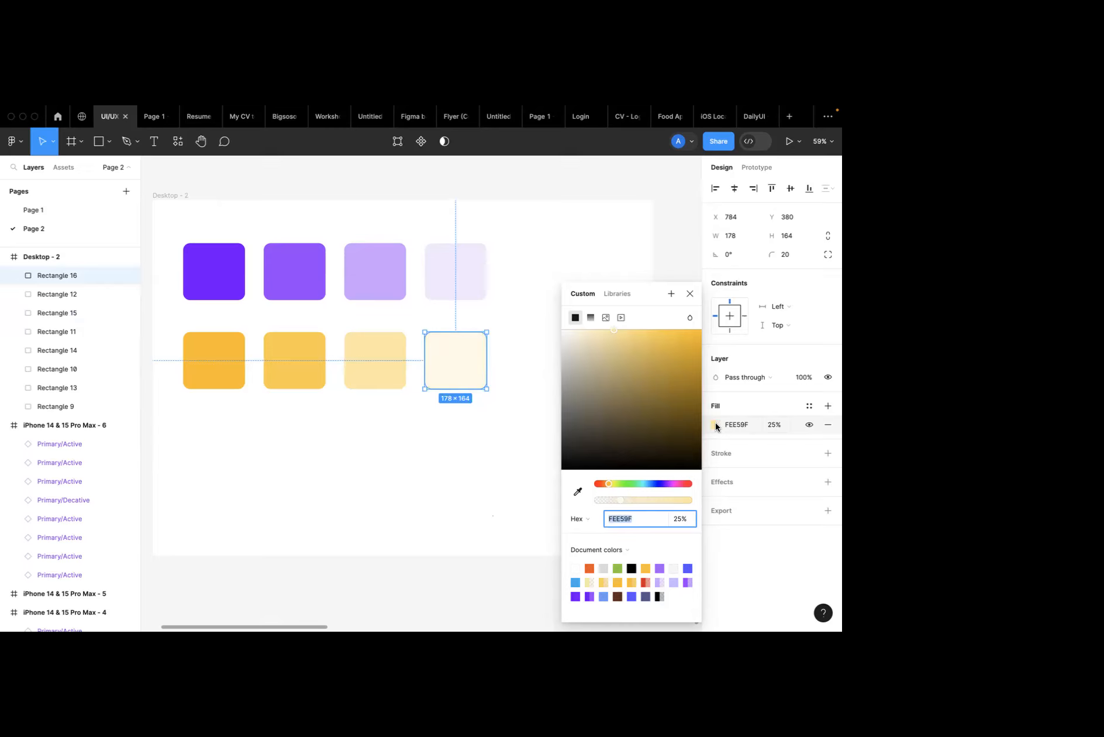
pyautogui.click(578, 491)
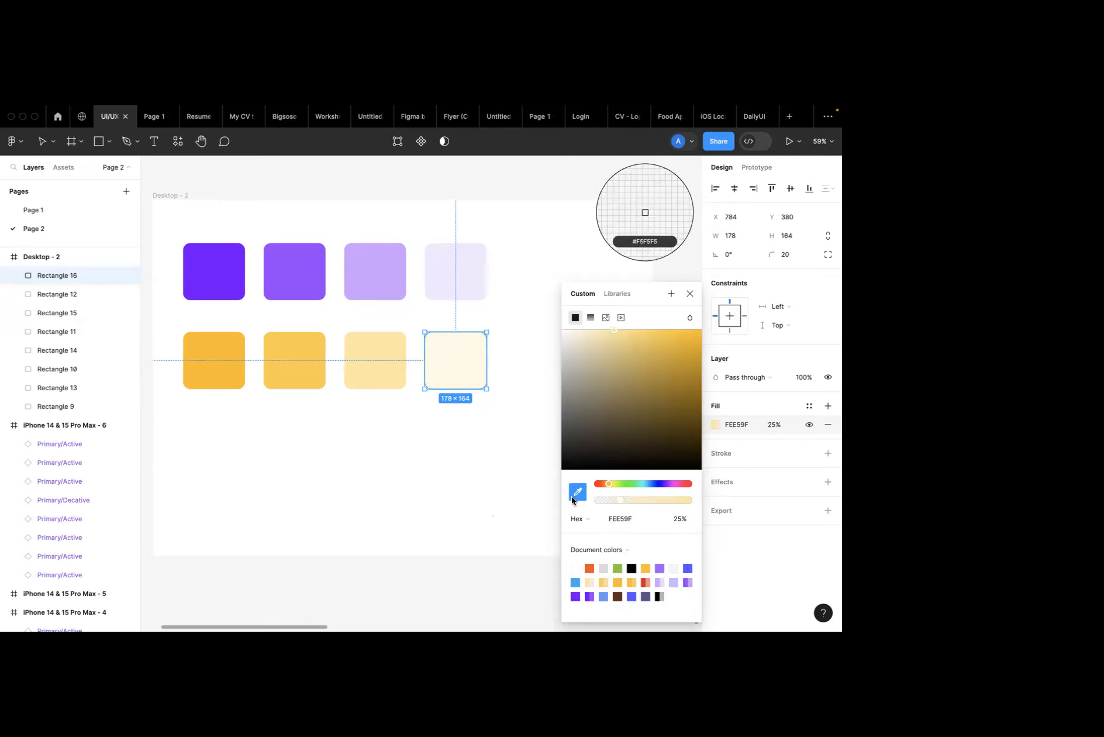
pyautogui.click(217, 370)
pyautogui.click(680, 522)
pyautogui.click(682, 521)
pyautogui.write('10')
pyautogui.click(653, 536)
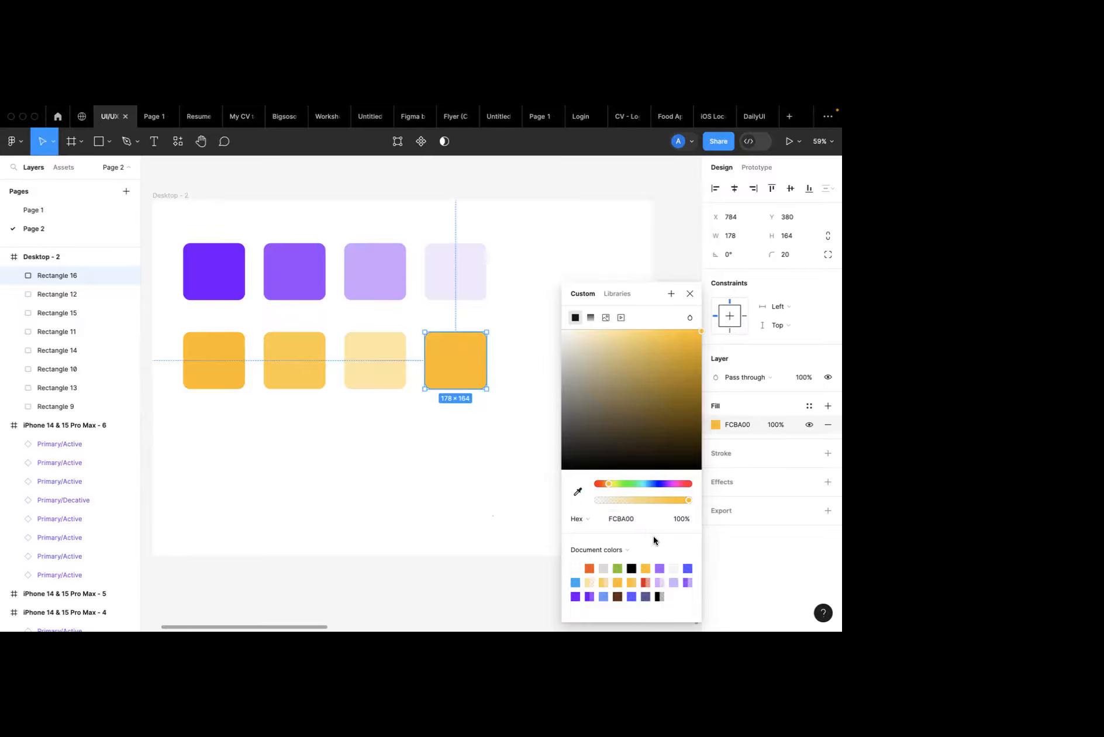
pyautogui.click(673, 524)
pyautogui.write('25')
pyautogui.press('Return')
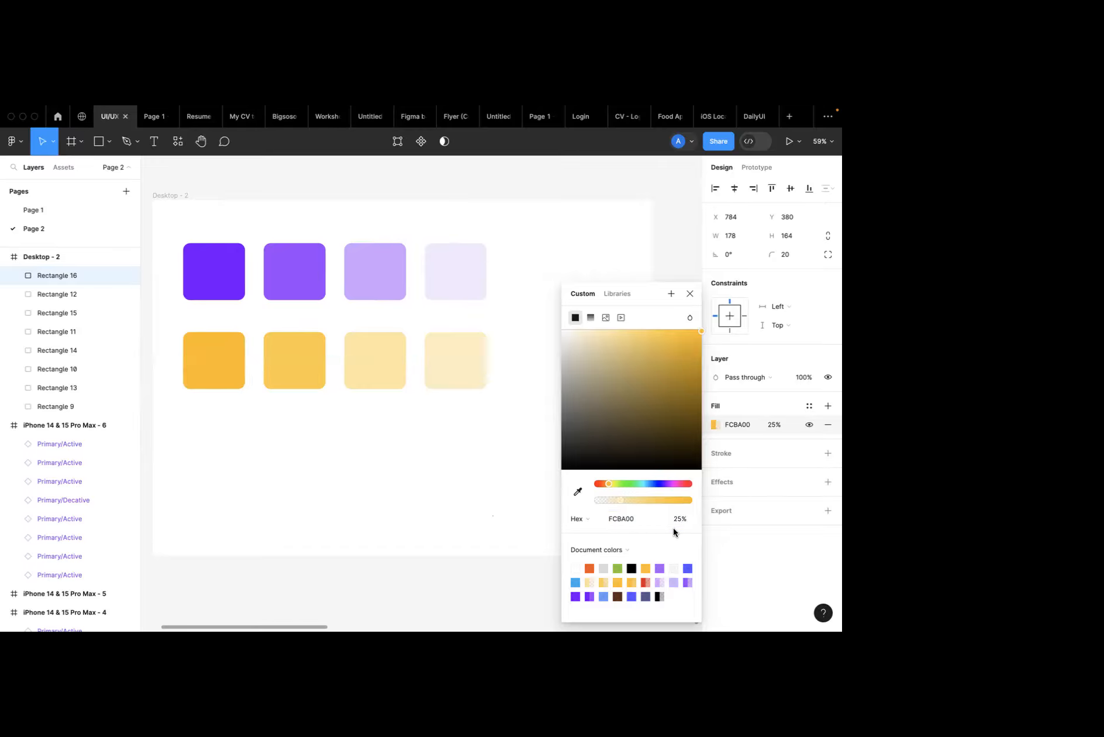
pyautogui.click(691, 293)
pyautogui.click(628, 284)
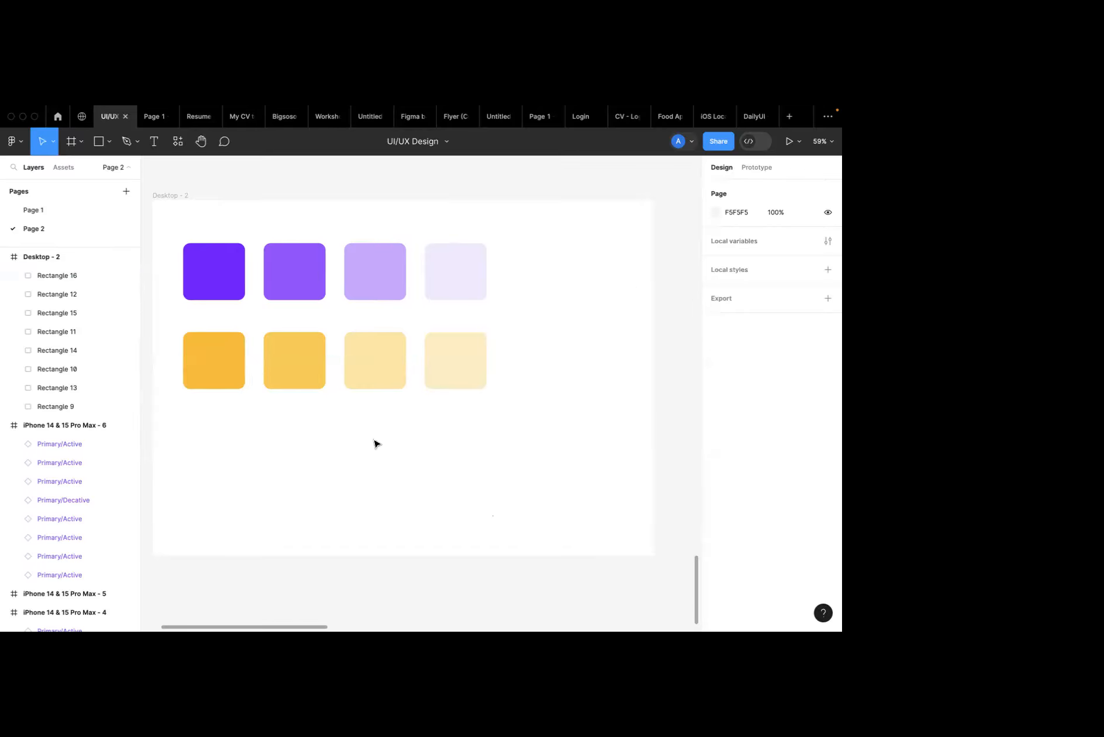
pyautogui.click(454, 380)
pyautogui.click(402, 410)
# Create a colour style named Primary/100% with the description Title from the first purple swatch's fill.
pyautogui.click(217, 295)
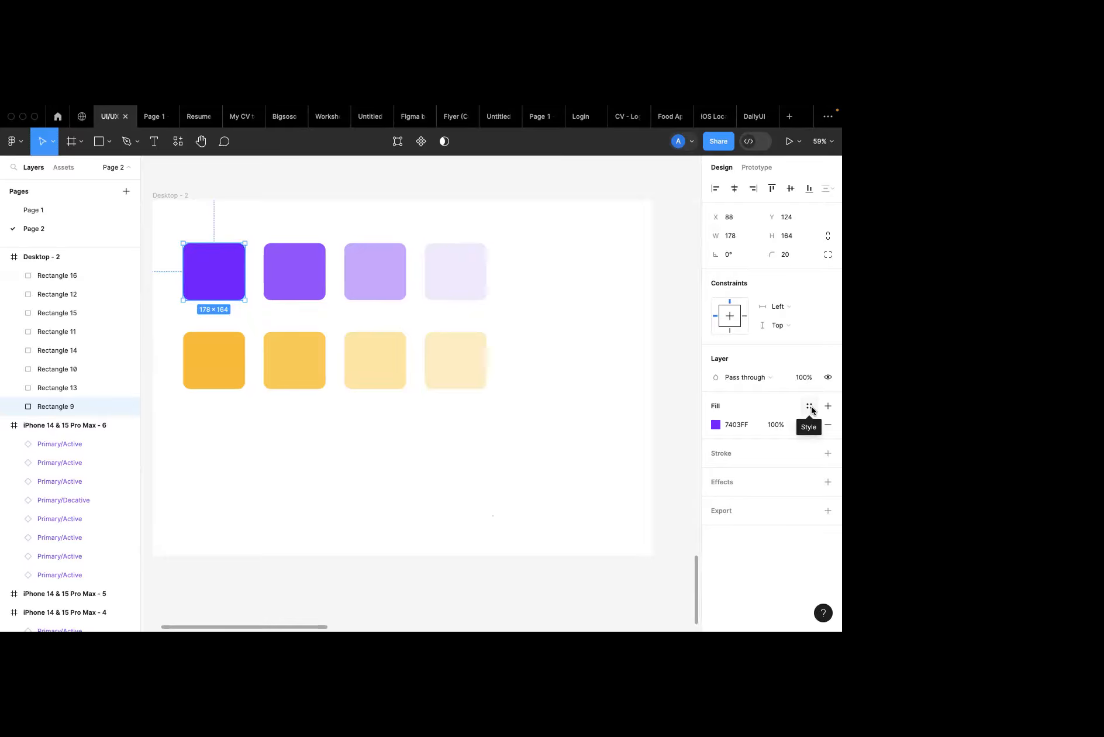
pyautogui.click(808, 409)
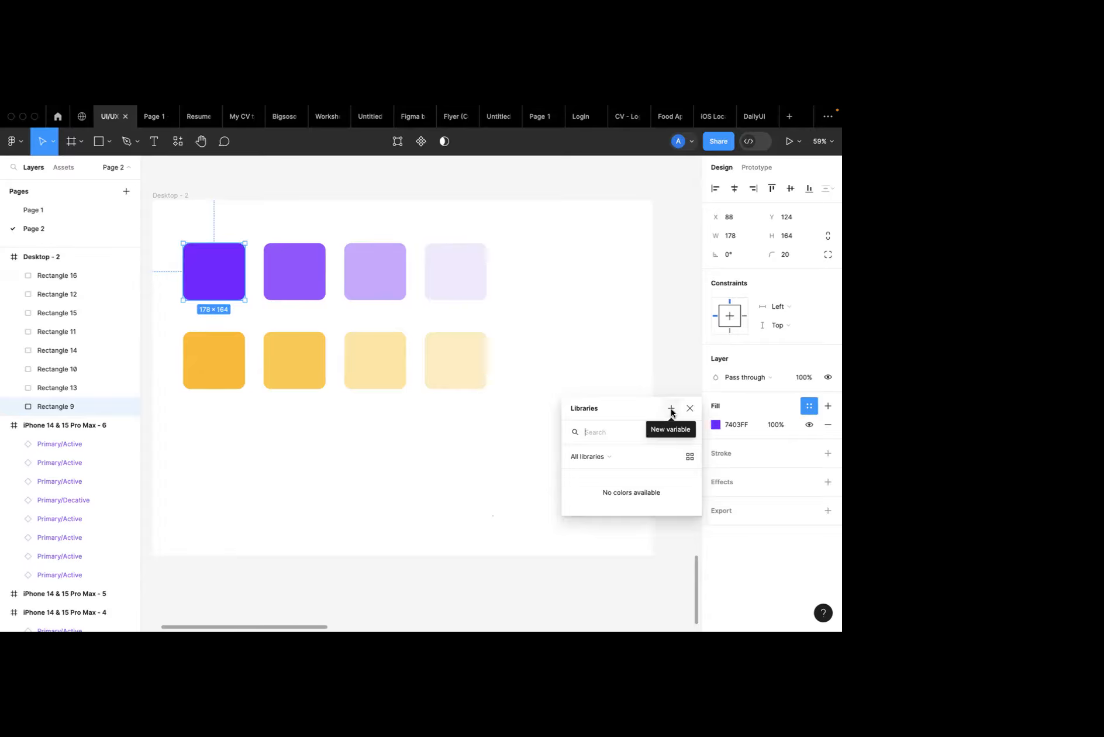
pyautogui.click(611, 456)
pyautogui.click(609, 432)
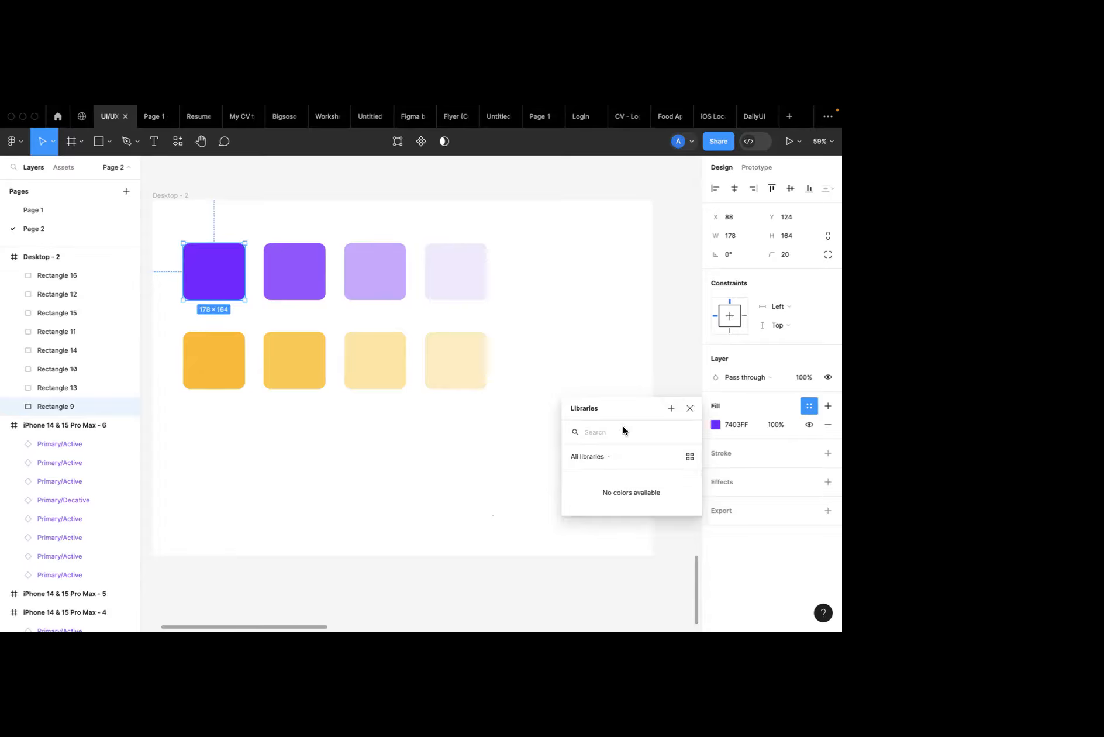
pyautogui.click(671, 409)
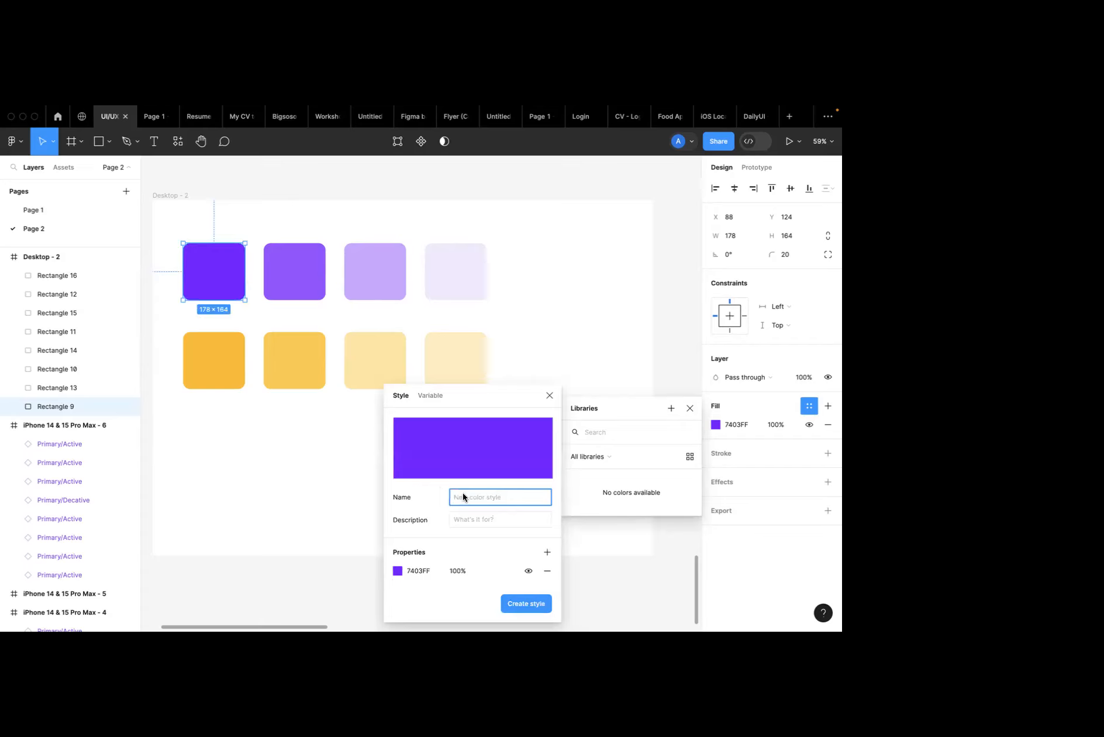
pyautogui.write('Primary/100%')
pyautogui.click(459, 519)
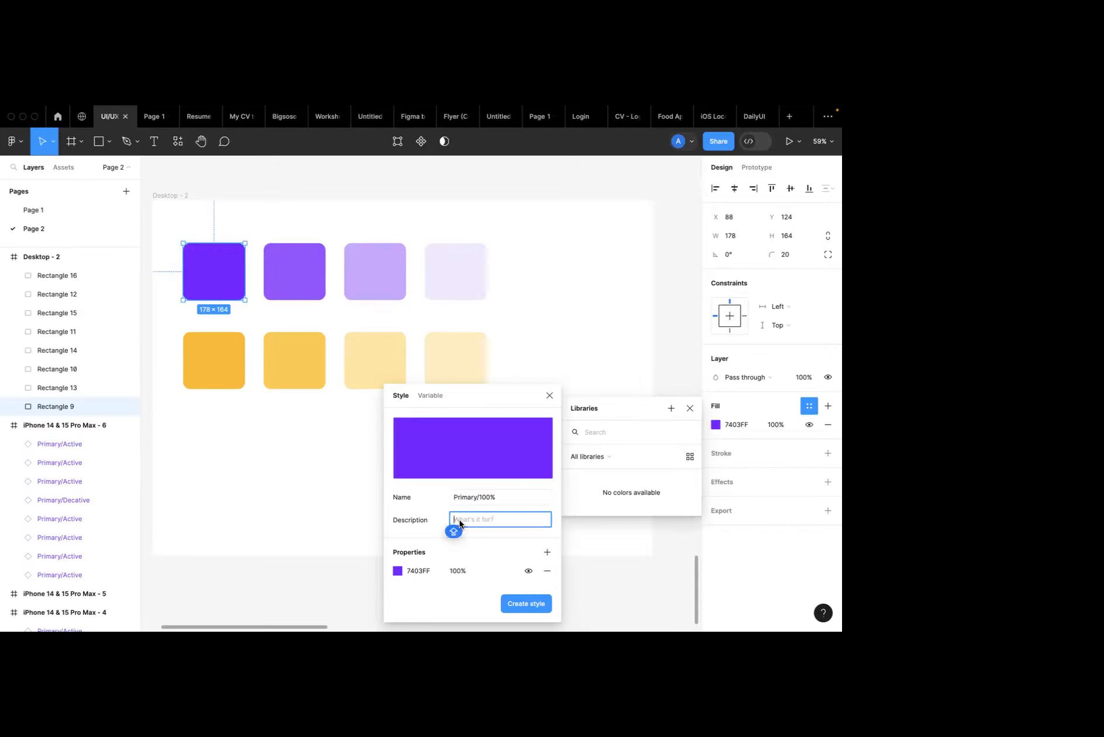
pyautogui.write('Titlee')
pyautogui.press('BackSpace')
pyautogui.click(519, 604)
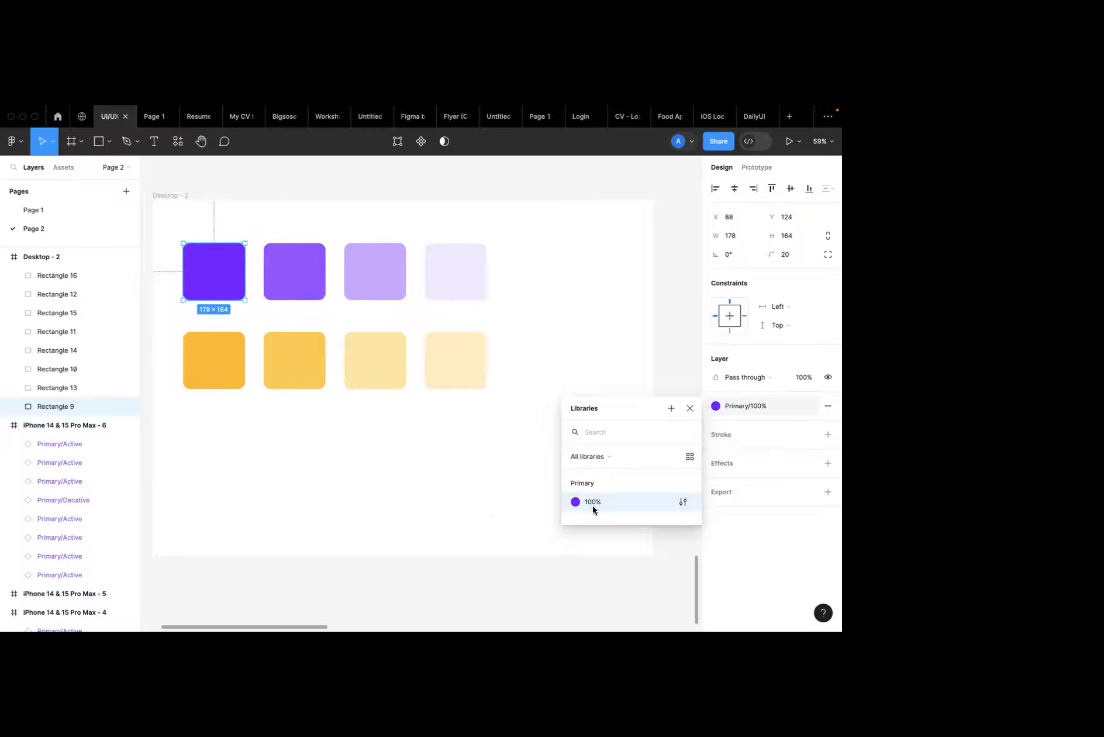
# Create a colour style named Primary/75% with the description Sub-Title from the second purple swatch's fill.
pyautogui.click(301, 290)
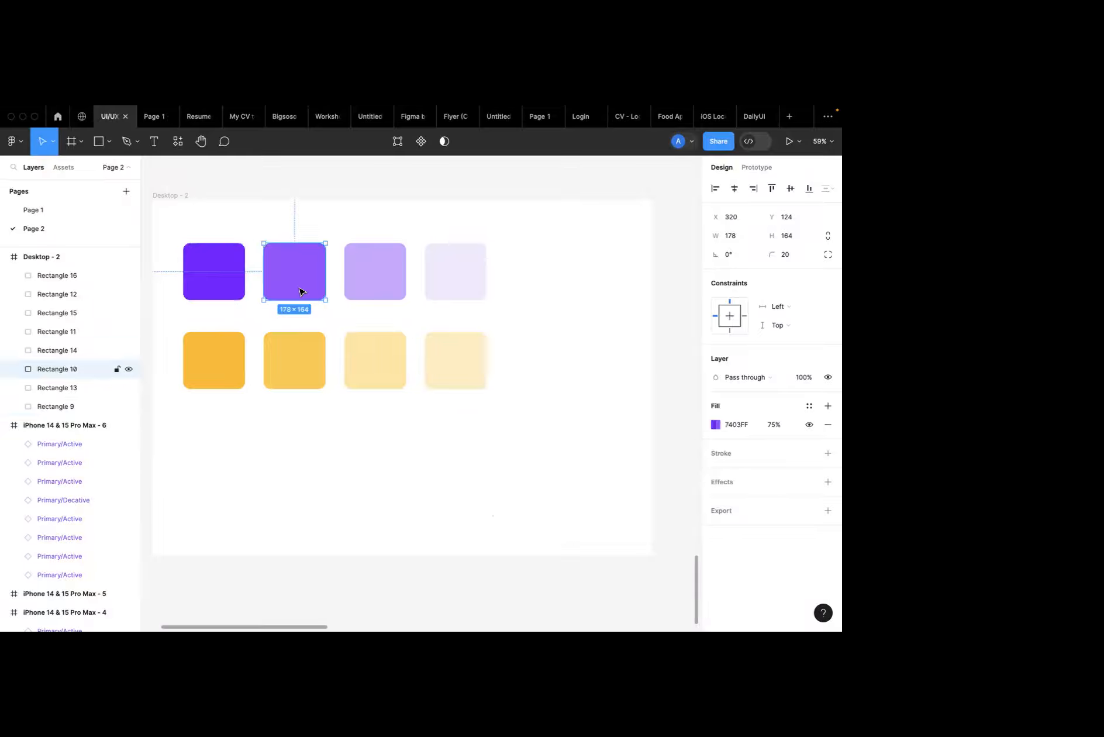
pyautogui.click(810, 406)
pyautogui.click(671, 408)
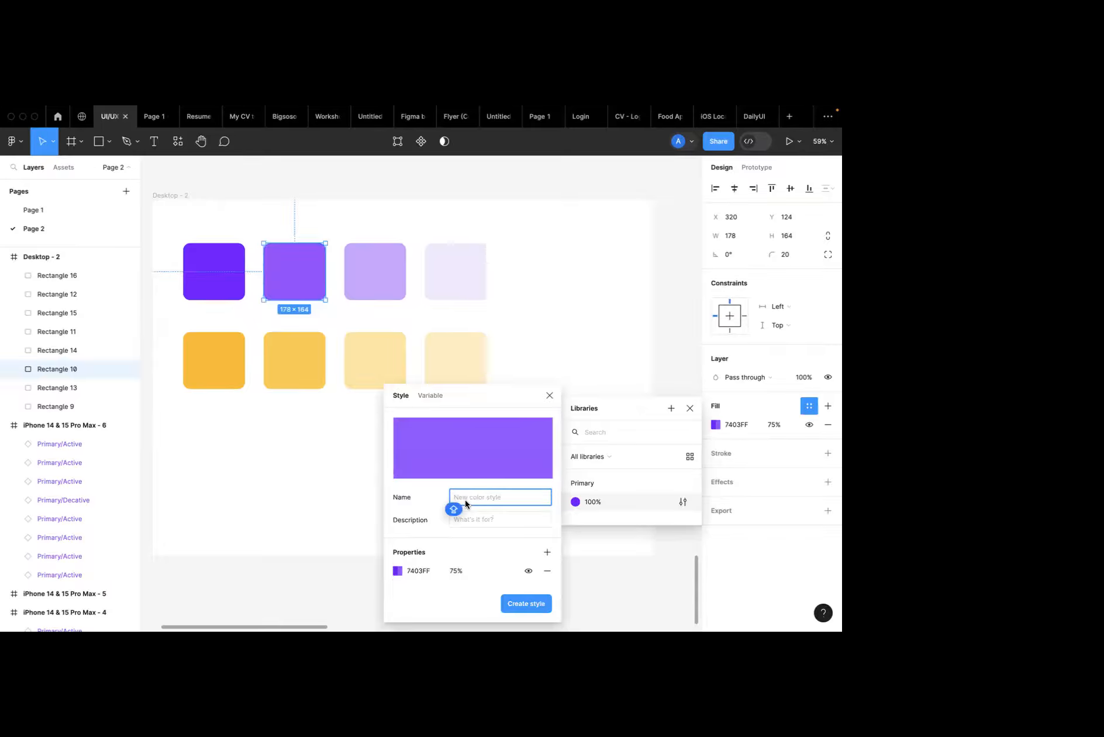
pyautogui.write('Primary/75%')
pyautogui.click(463, 521)
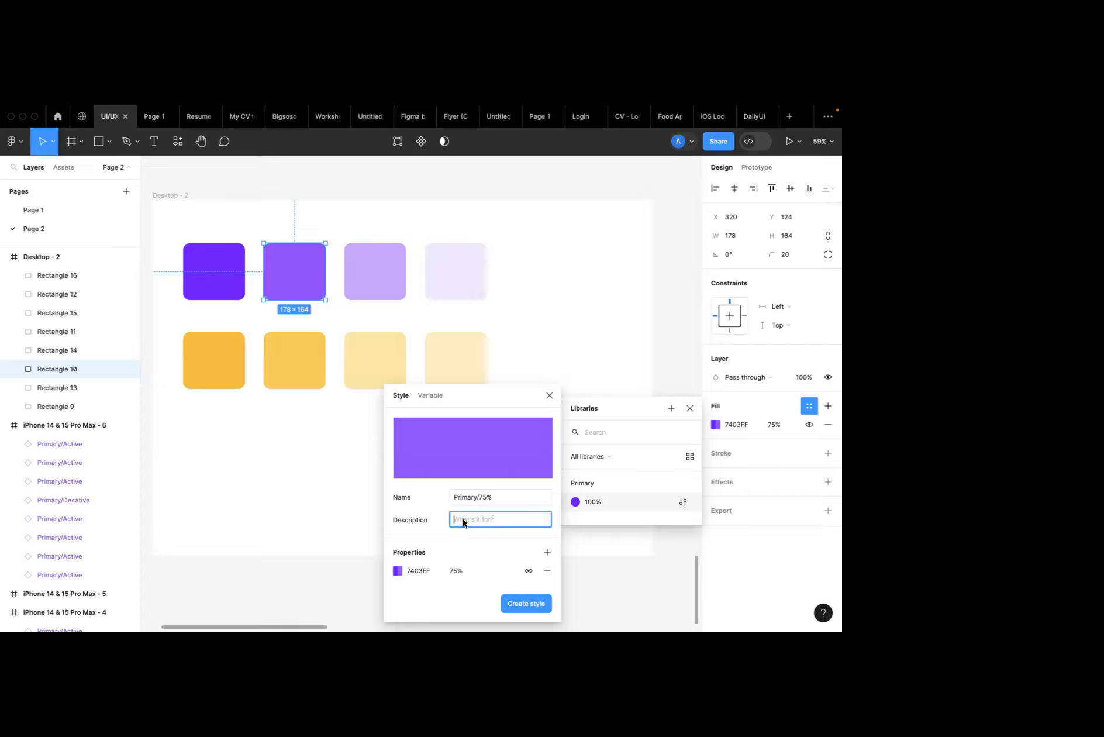
pyautogui.click(463, 521)
pyautogui.write('Sub-Title')
pyautogui.click(537, 605)
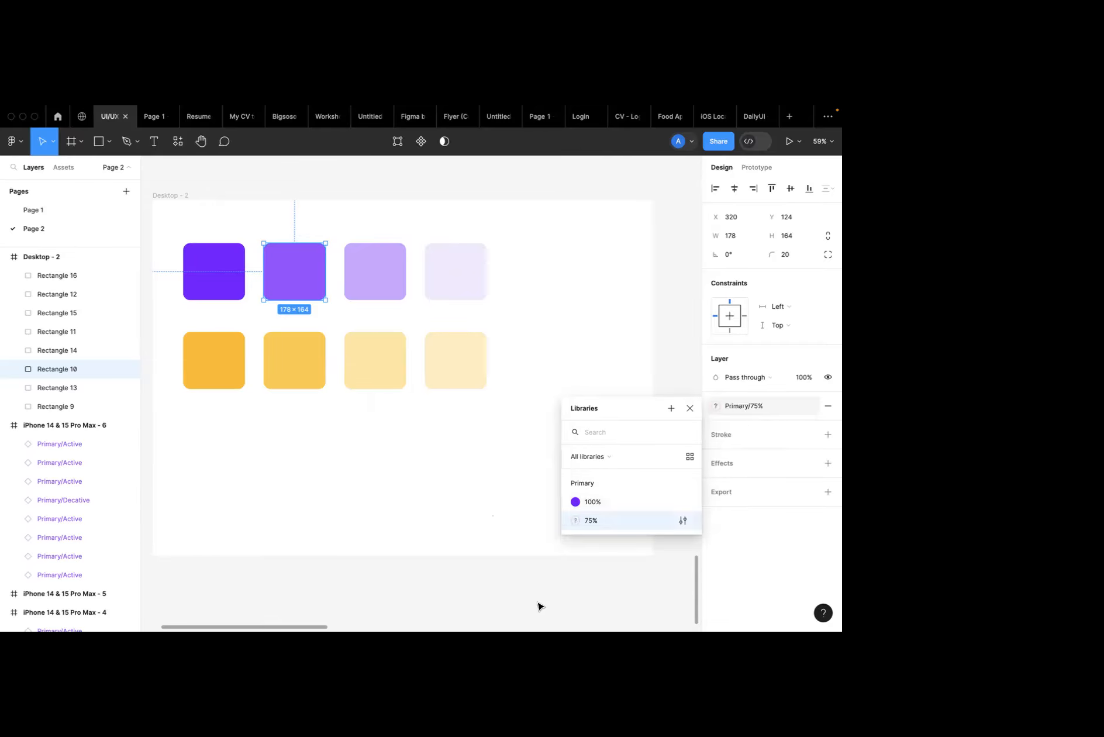
pyautogui.click(689, 409)
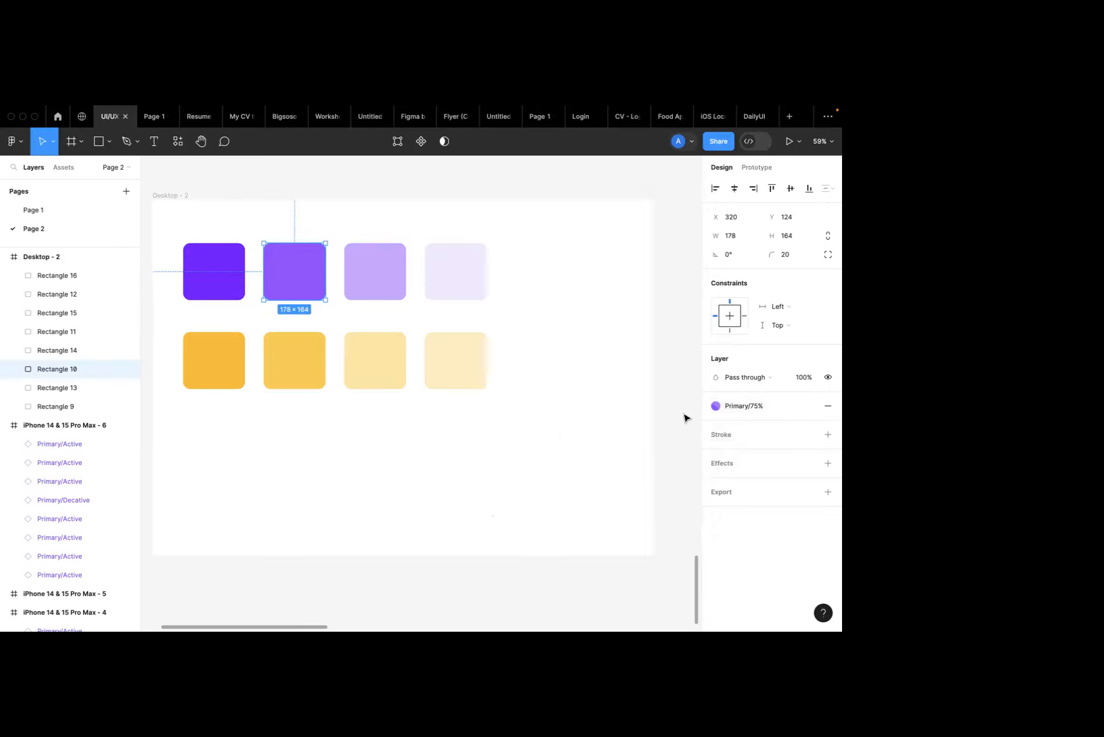
# Create a colour style named Primary/50% from the third purple swatch's fill.
pyautogui.click(375, 290)
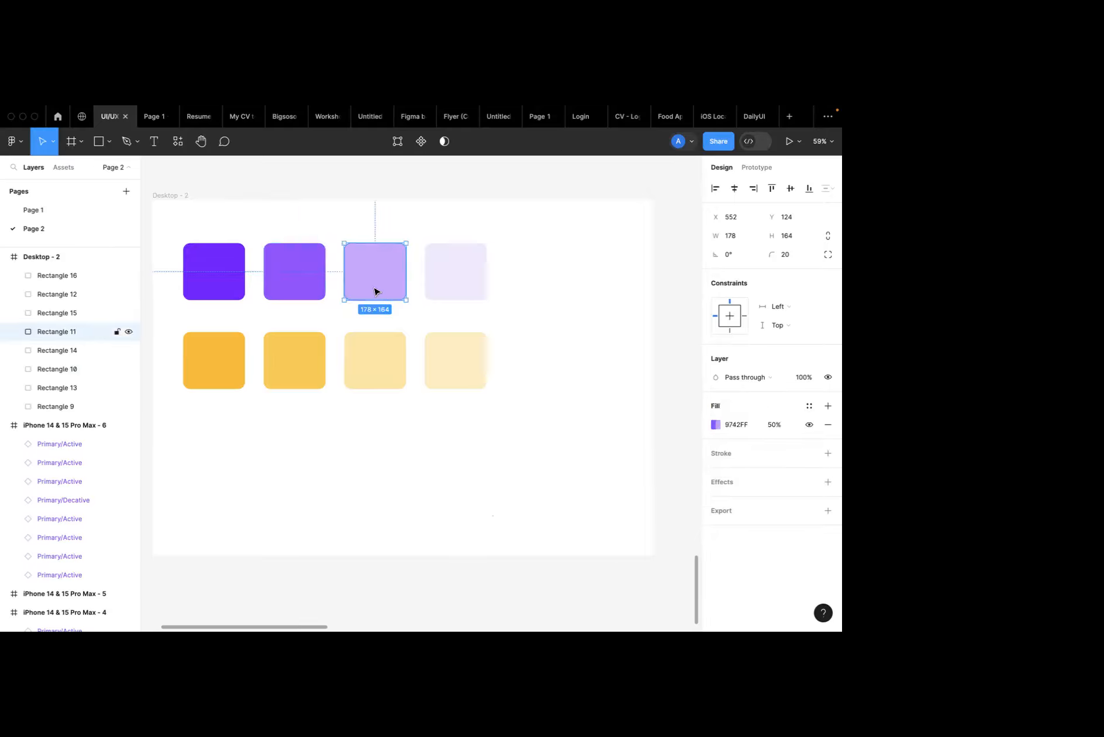
pyautogui.click(809, 405)
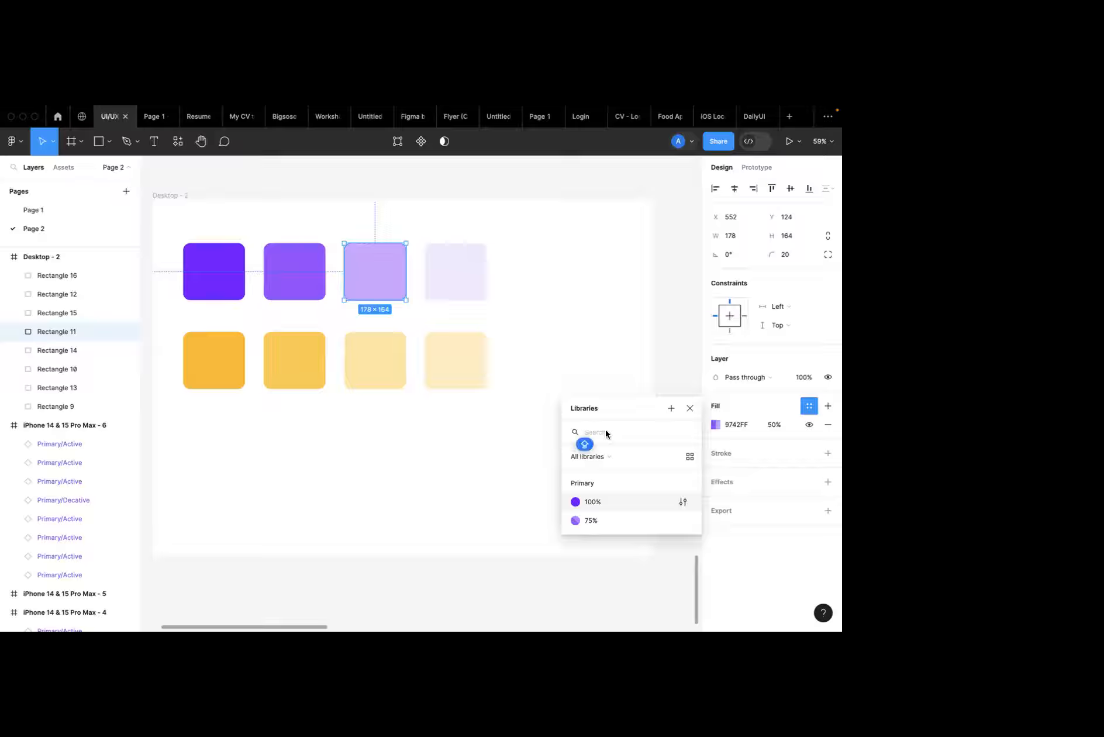
pyautogui.click(671, 407)
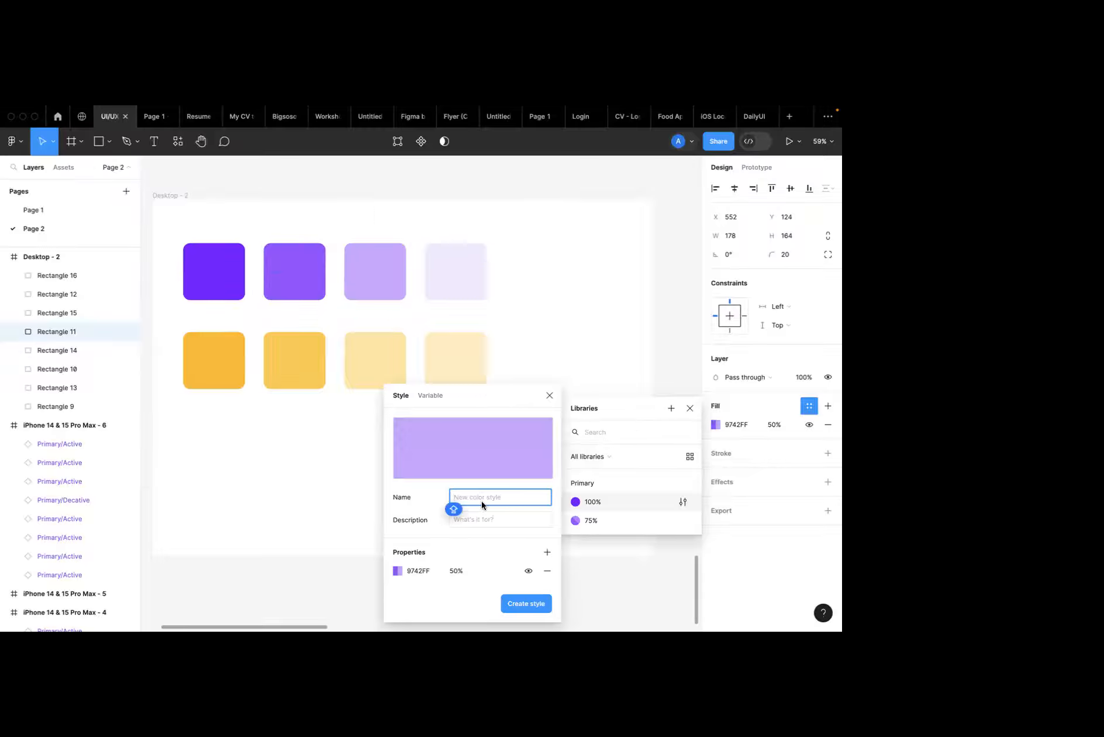
pyautogui.write('Primary')
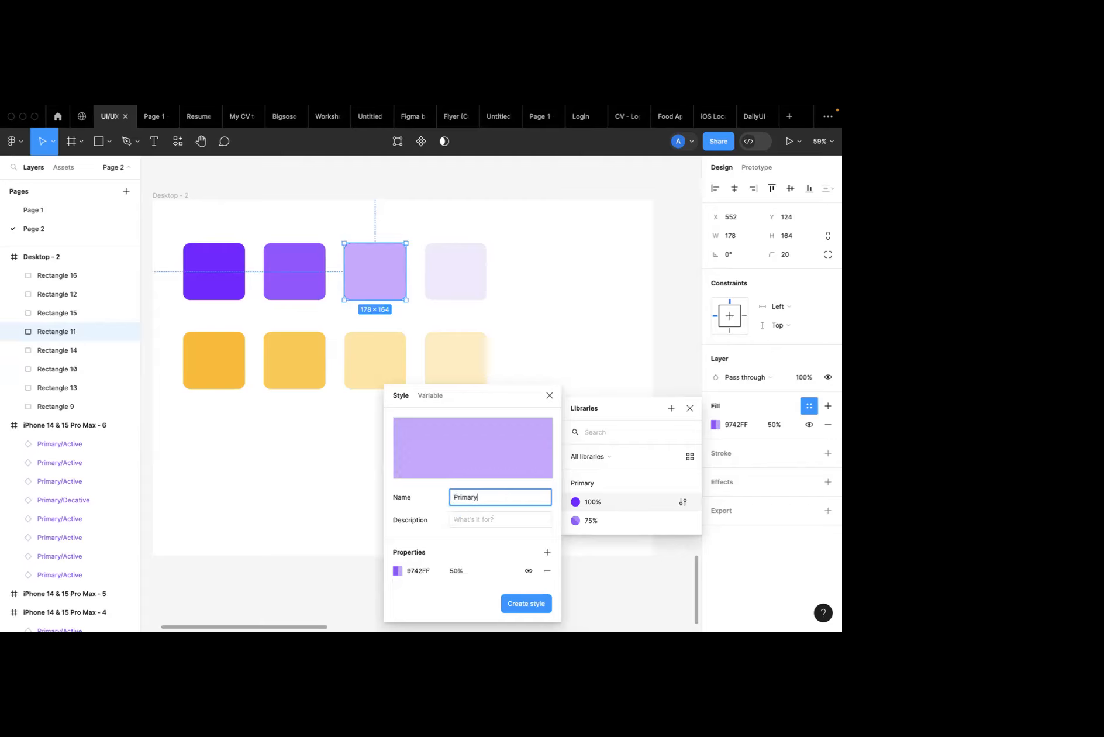
pyautogui.write('0%')
pyautogui.click(515, 607)
# Create a colour style named Primary/25% from the fourth purple swatch's fill.
pyautogui.click(463, 270)
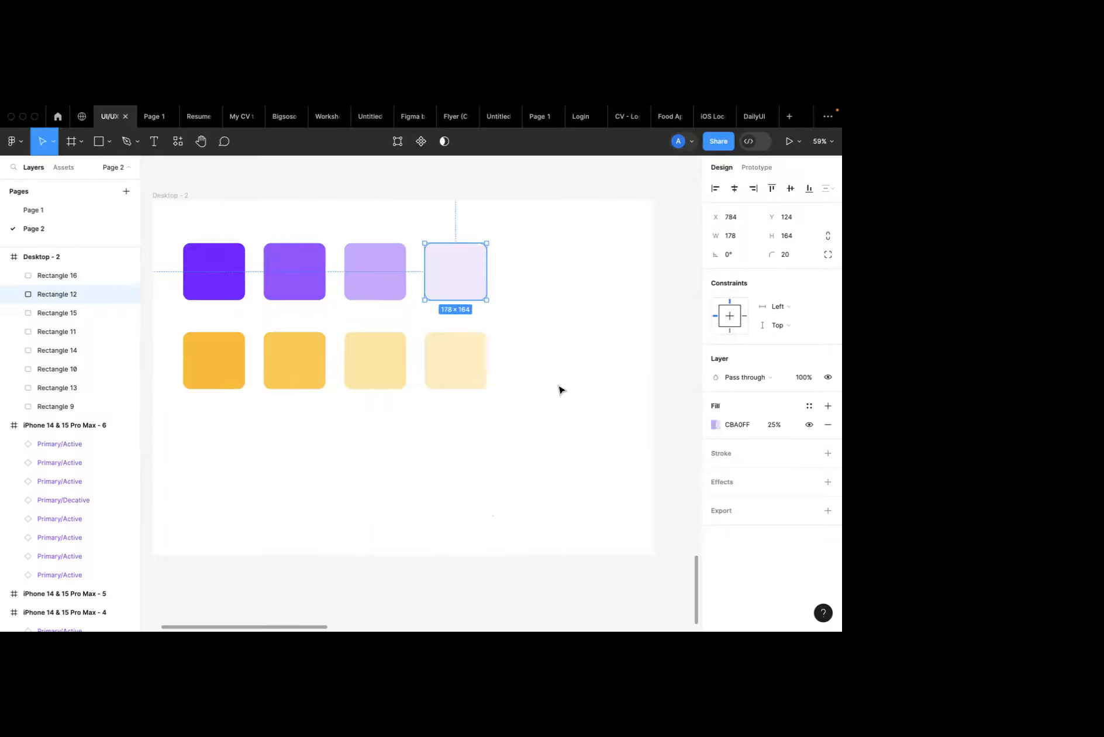
pyautogui.click(809, 406)
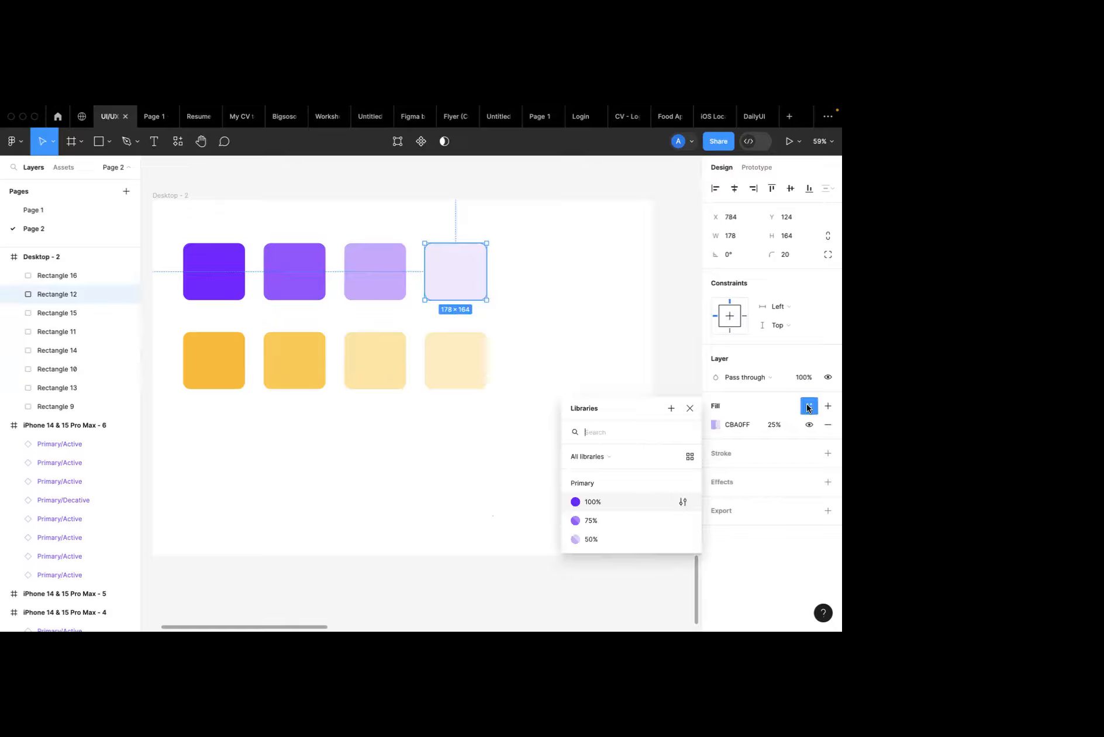
pyautogui.click(671, 408)
pyautogui.write('Primary')
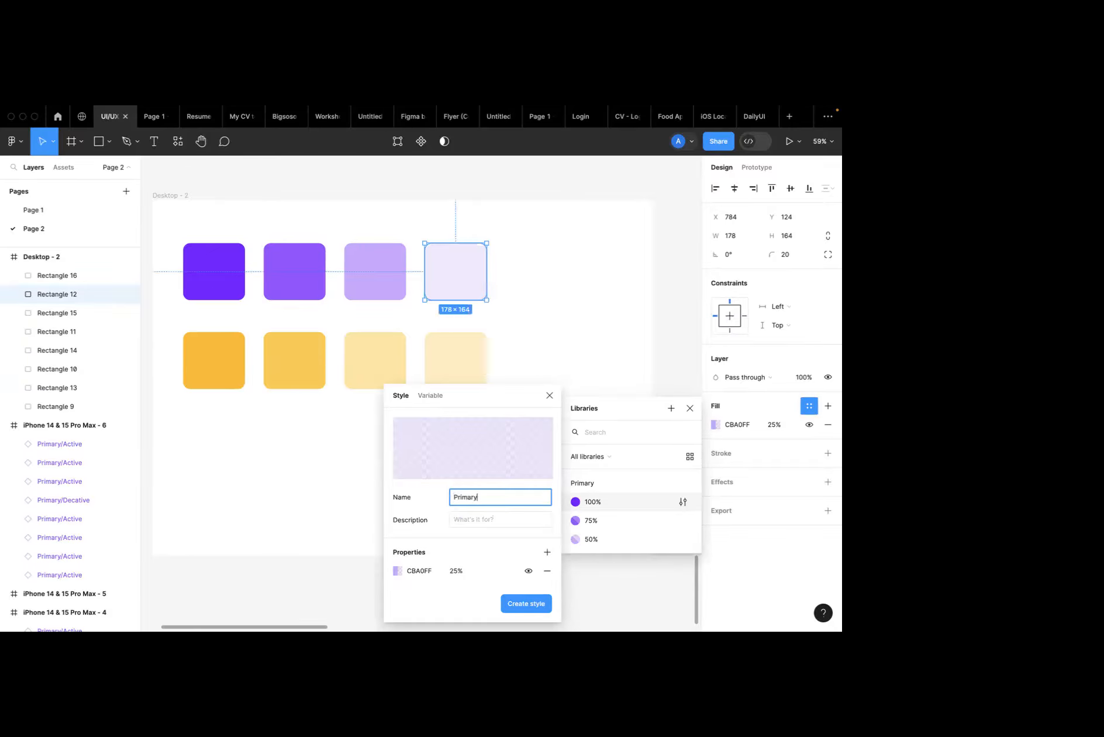
pyautogui.write('/25%')
pyautogui.click(538, 604)
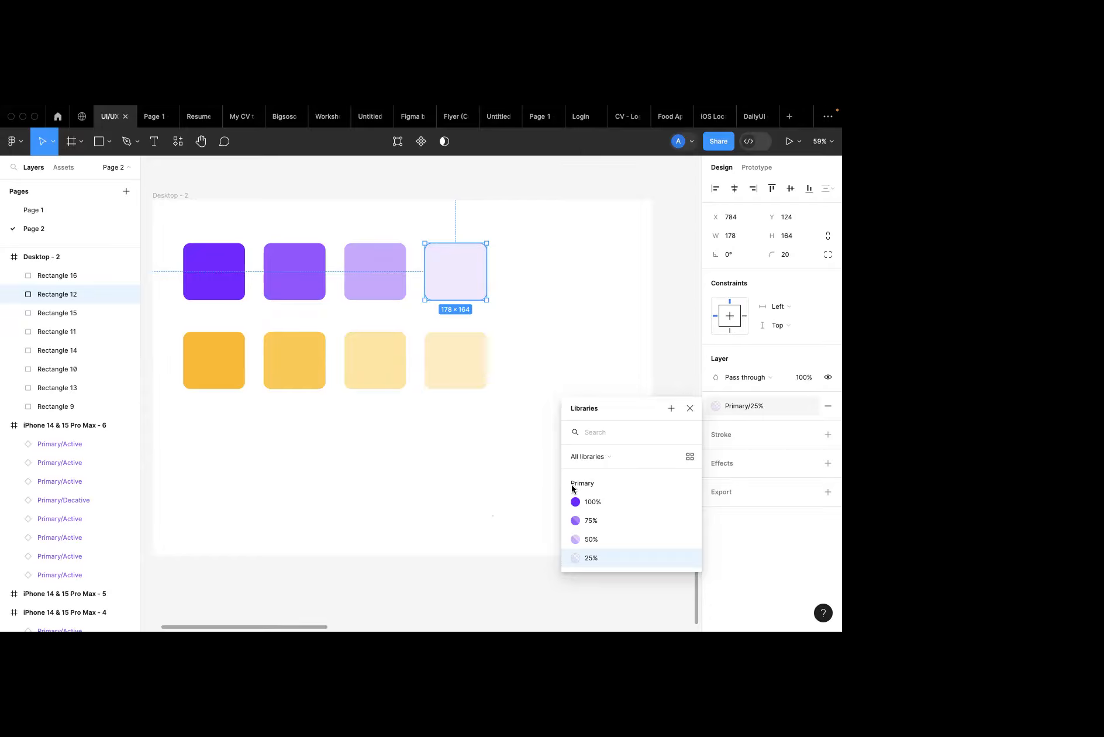
pyautogui.click(690, 409)
pyautogui.click(428, 414)
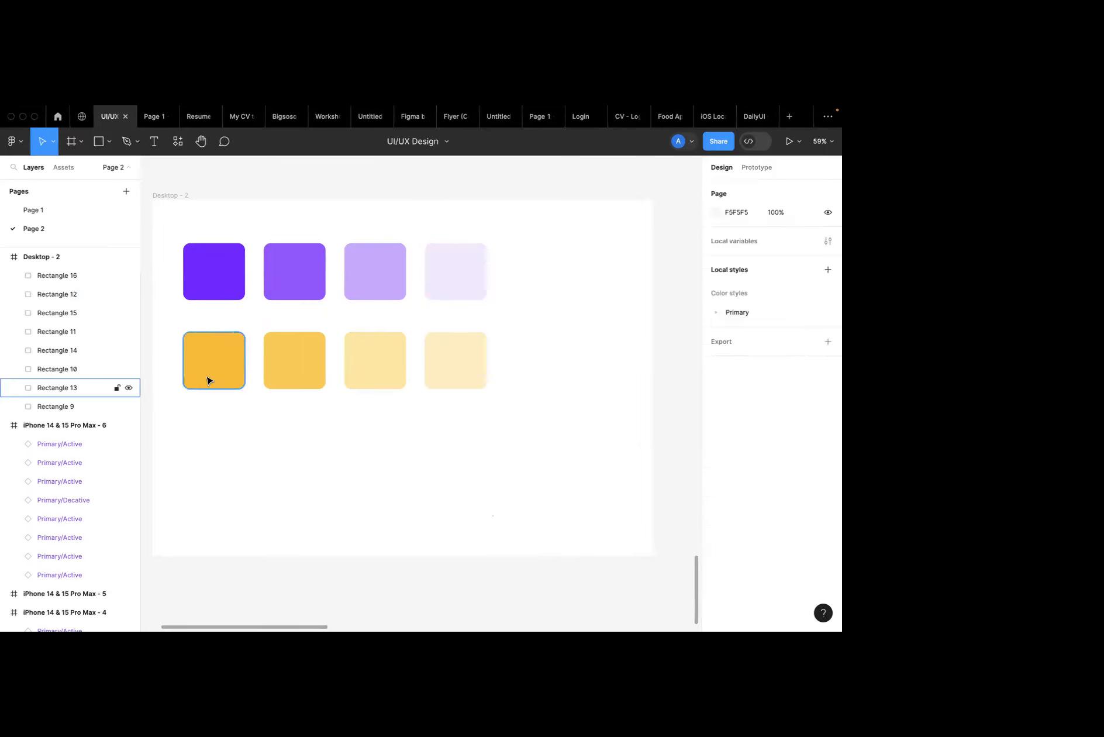
# Create a colour style named Secondary/100\5 from the first yellow swatch's fill.
pyautogui.click(209, 381)
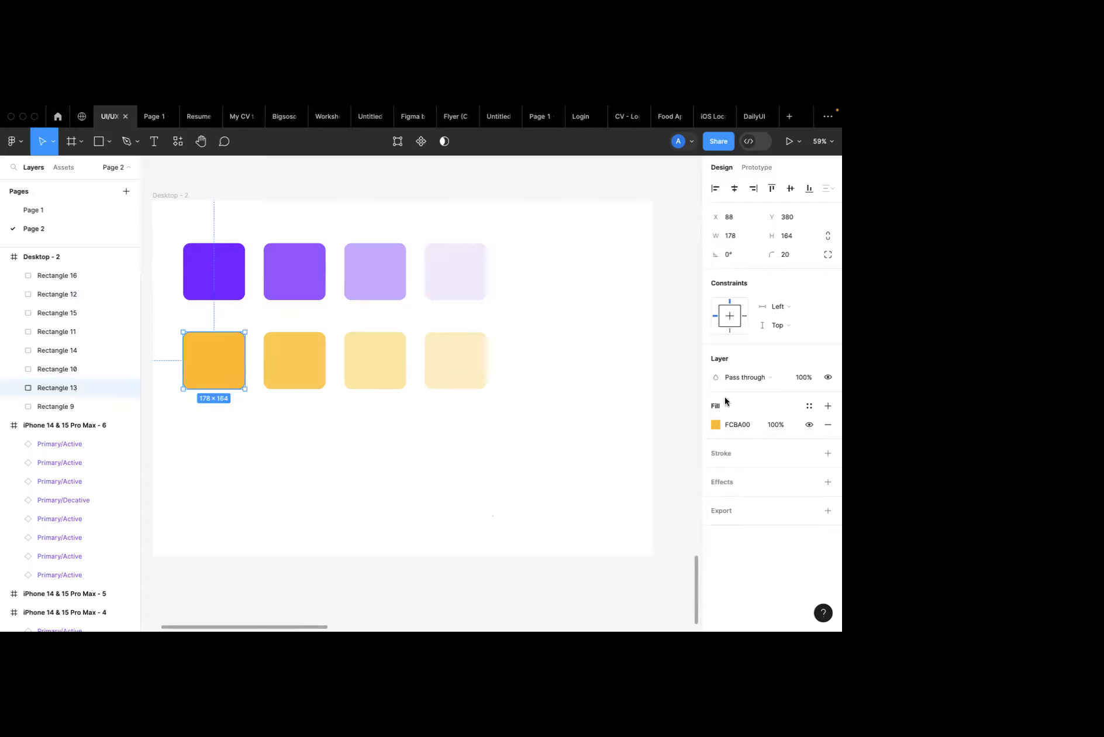
pyautogui.click(810, 405)
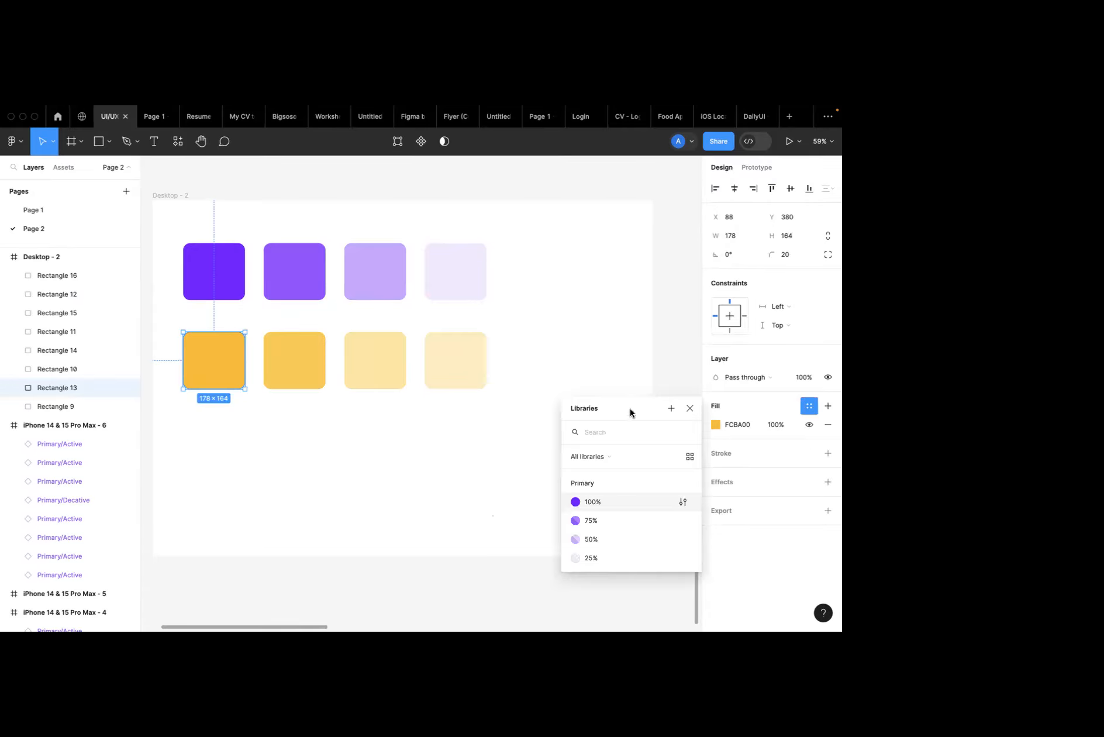
pyautogui.click(671, 408)
pyautogui.write('S')
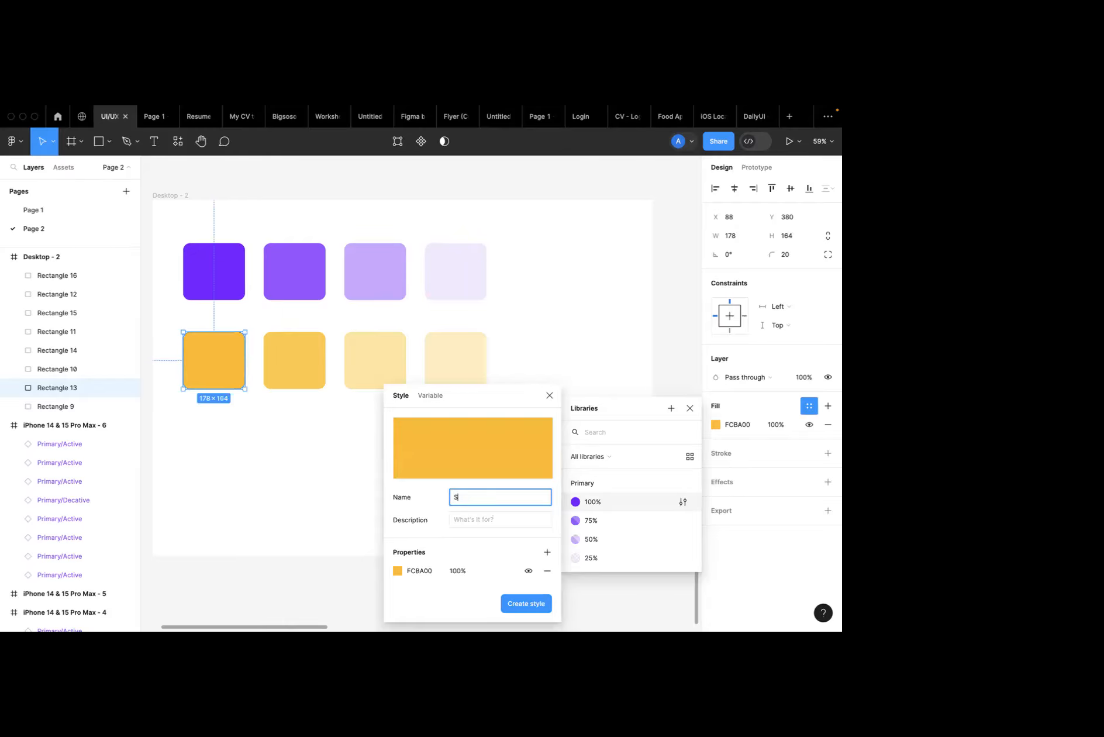
pyautogui.write('econdsa')
pyautogui.press('BackSpace')
pyautogui.press('BackSpace')
pyautogui.write('ary')
pyautogui.press('capslock')
pyautogui.write('/100\\5')
pyautogui.click(514, 608)
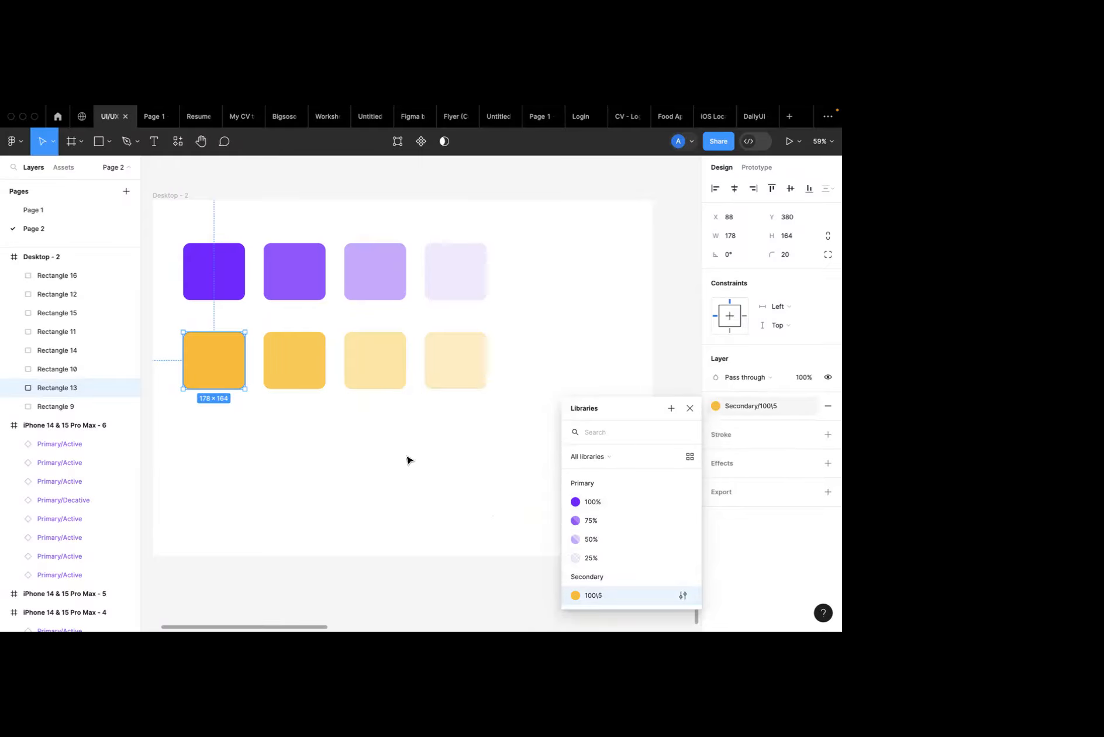
pyautogui.click(316, 382)
pyautogui.click(809, 425)
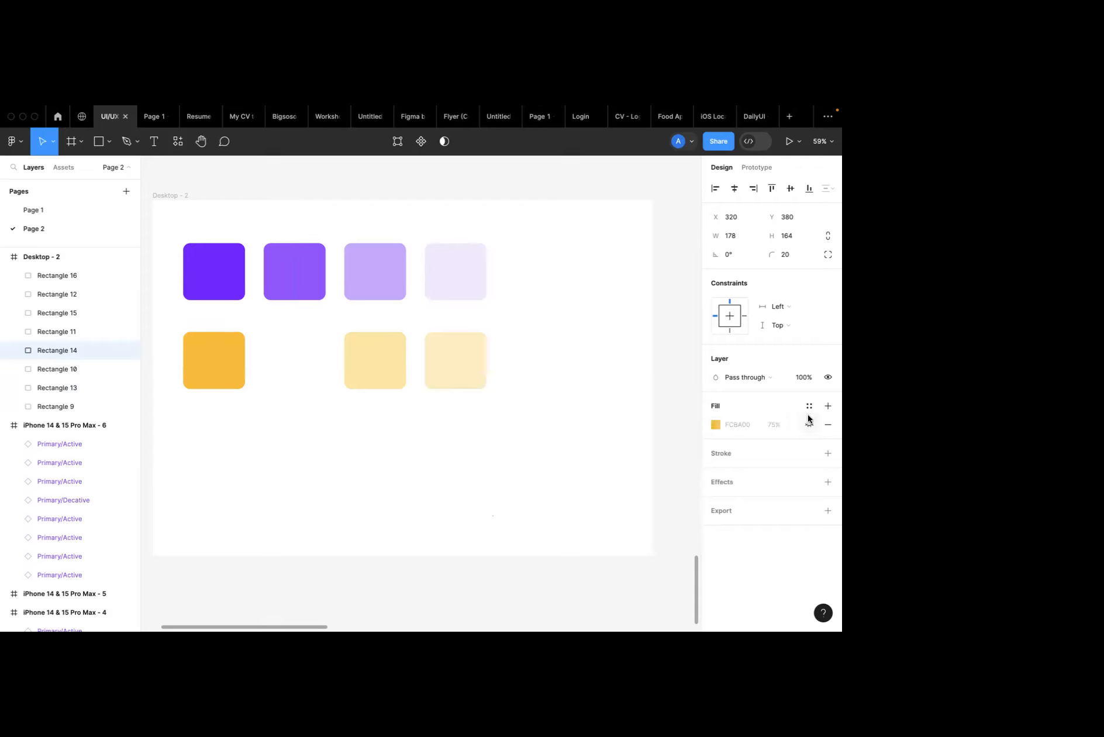
pyautogui.click(829, 425)
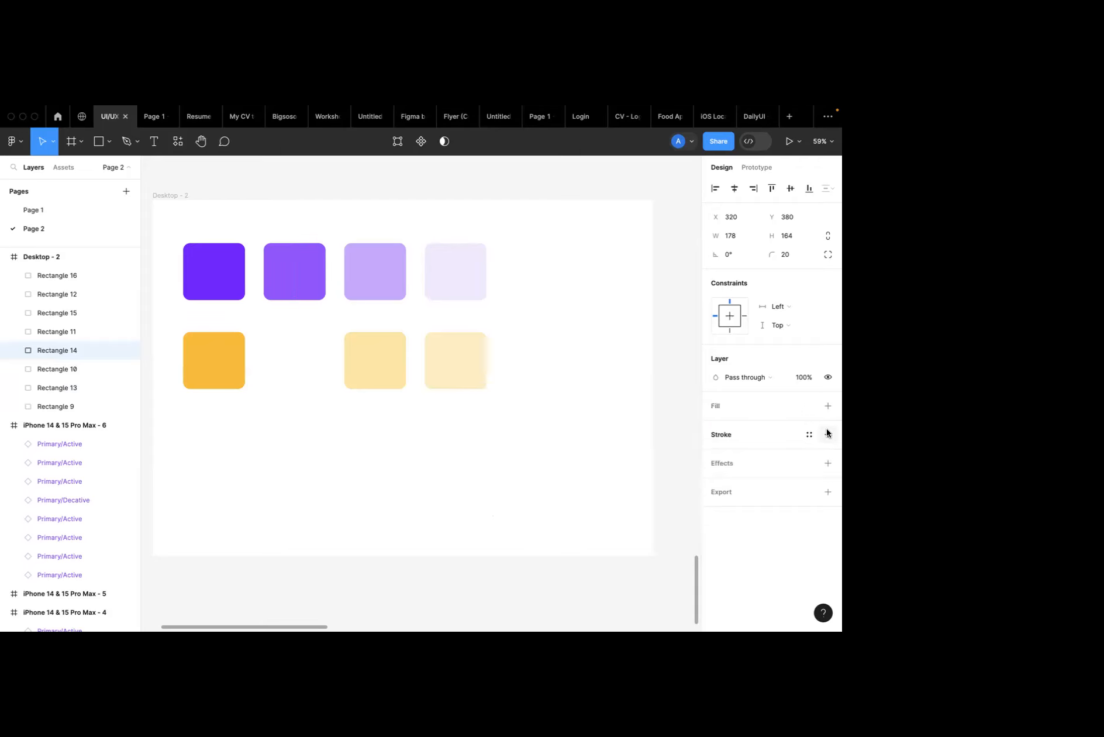
pyautogui.press('super+z')
pyautogui.click(812, 427)
pyautogui.click(813, 427)
pyautogui.click(810, 424)
# Create a colour style named Secodary/75% from the second yellow swatch's fill.
pyautogui.click(809, 406)
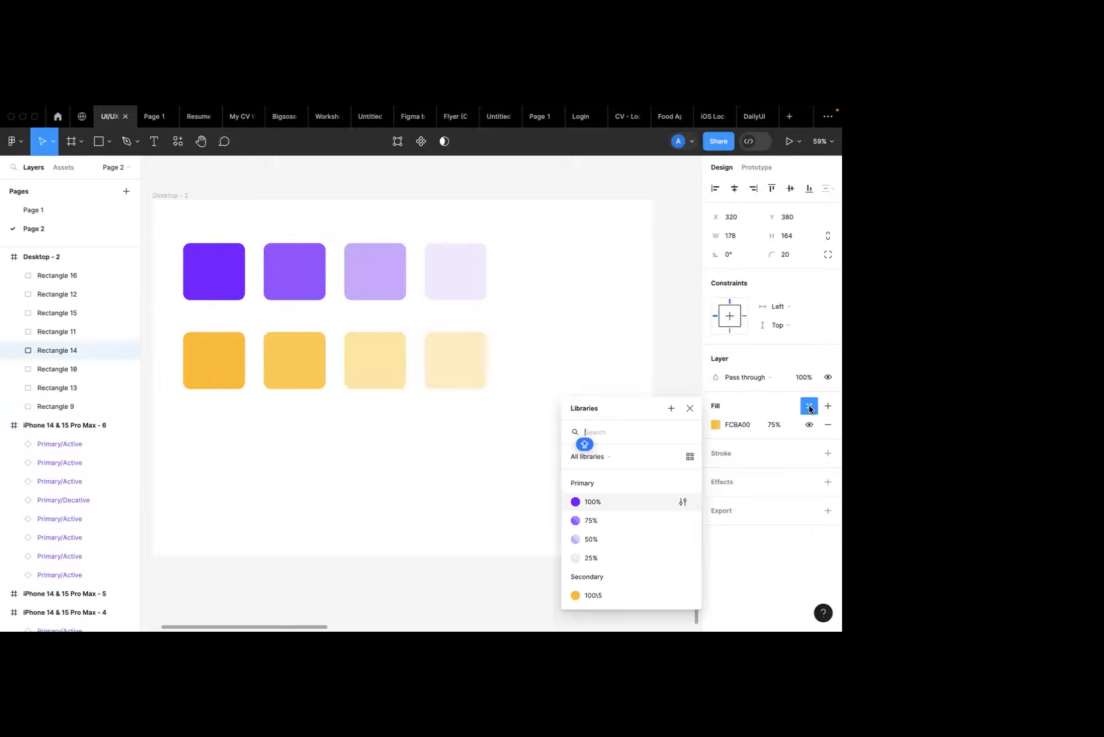
pyautogui.click(672, 408)
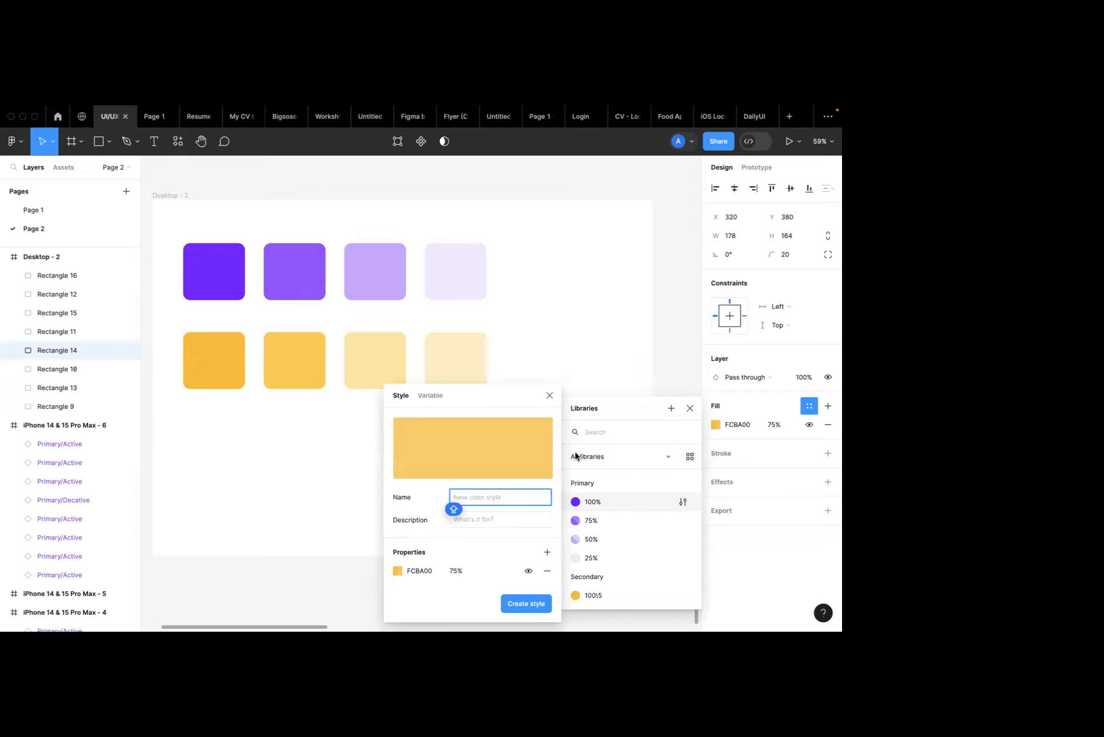
pyautogui.write('Secodnary')
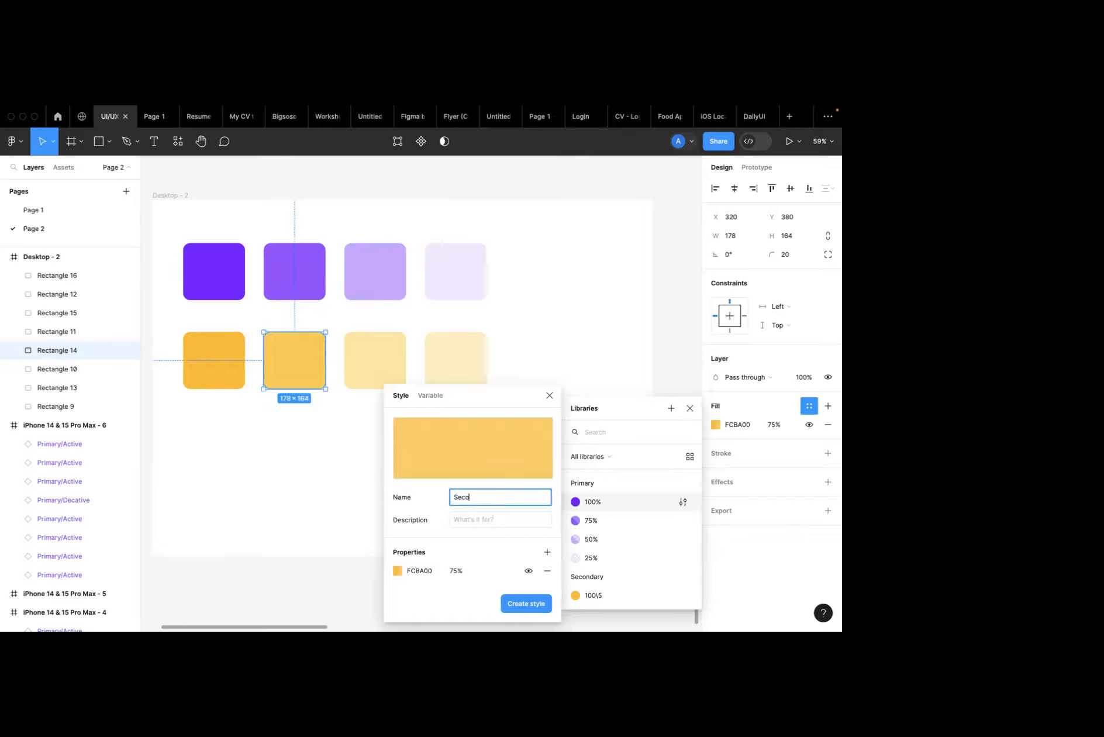
pyautogui.press('BackSpace')
pyautogui.press('BackSpace')
pyautogui.press('BackSpace')
pyautogui.press('BackSpace')
pyautogui.write('ary/')
pyautogui.press('capslock')
pyautogui.write('75%')
pyautogui.press('BackSpace')
pyautogui.write('%')
pyautogui.click(539, 608)
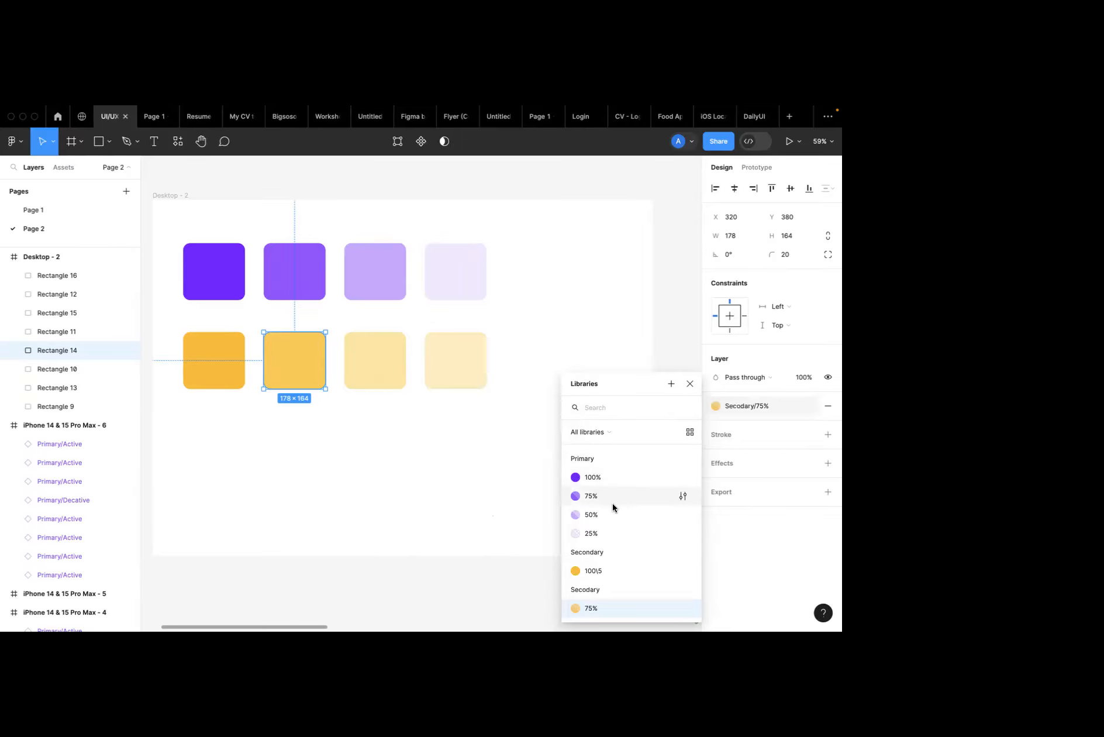
# Undo the fill changes on the second yellow swatch and the creation of both misnamed yellow colour styles.
pyautogui.press('super+z')
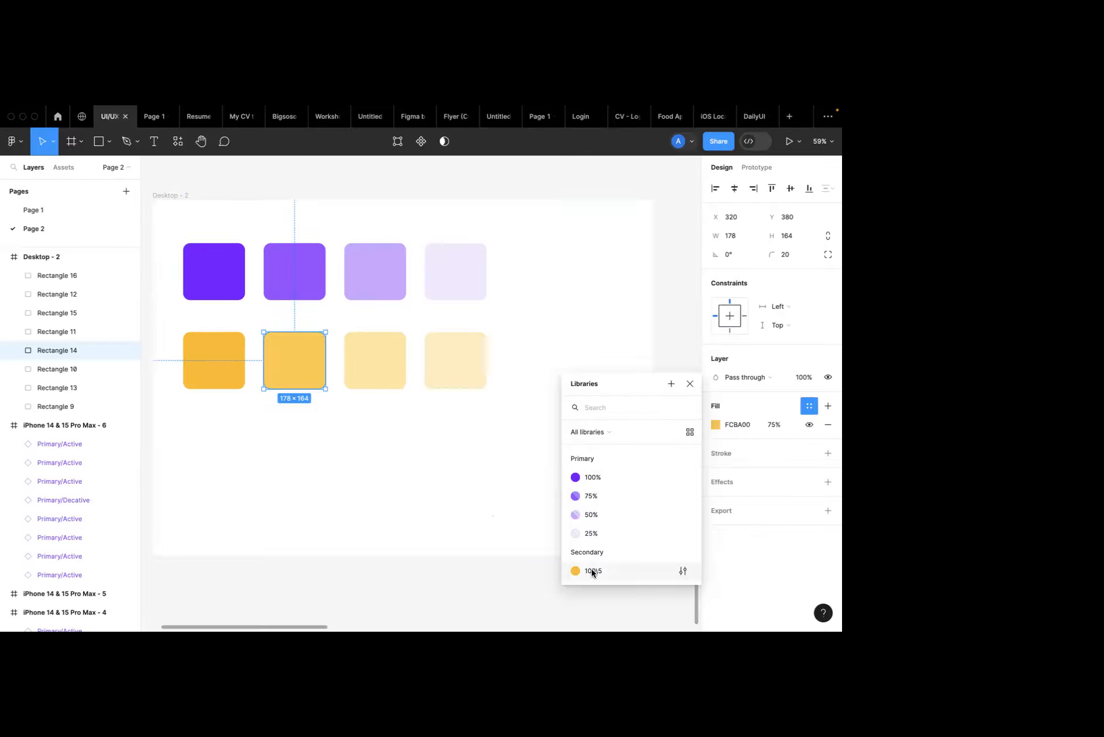
pyautogui.press('super+z')
pyautogui.press('super+z')
pyautogui.press('super+z')
pyautogui.press('super+z')
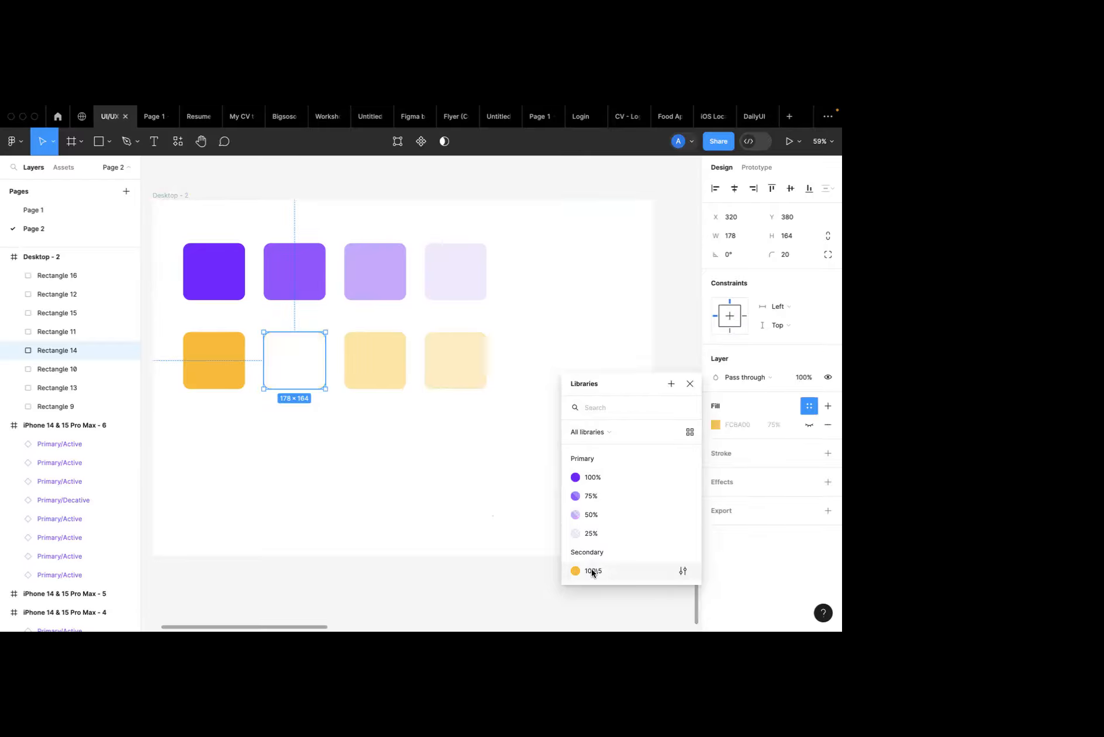
pyautogui.press('super+z')
pyautogui.press('super+z')
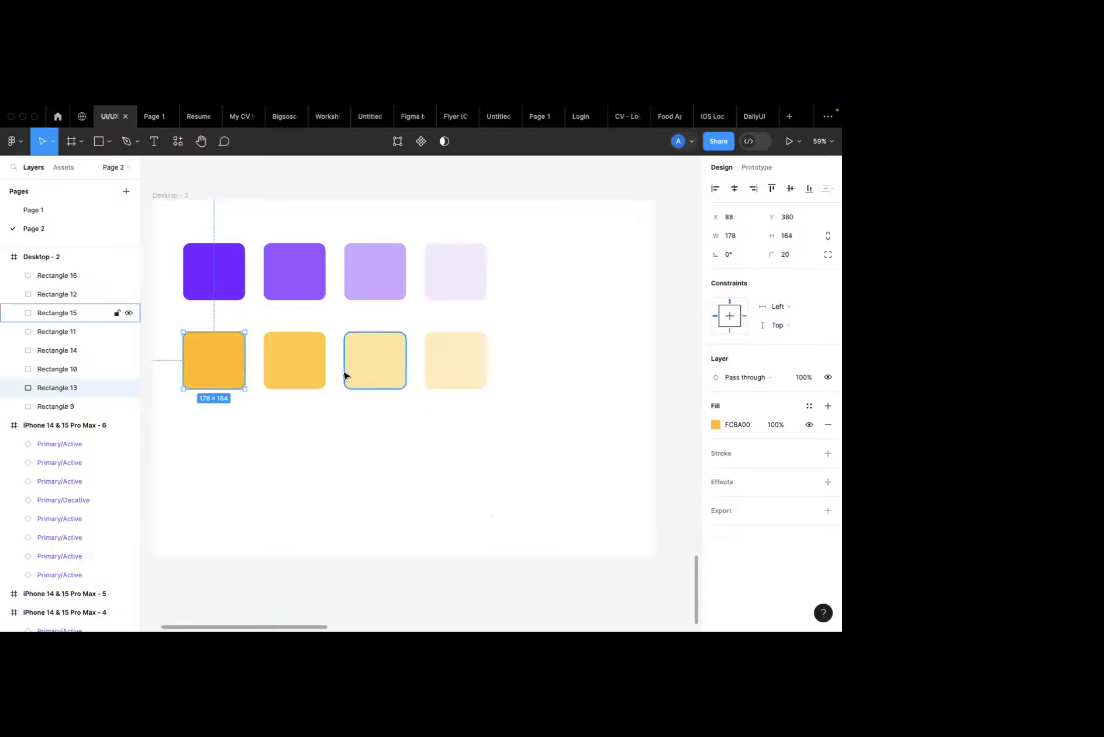
# Create a colour style named Secondary/100% from the first yellow swatch's fill.
pyautogui.click(809, 406)
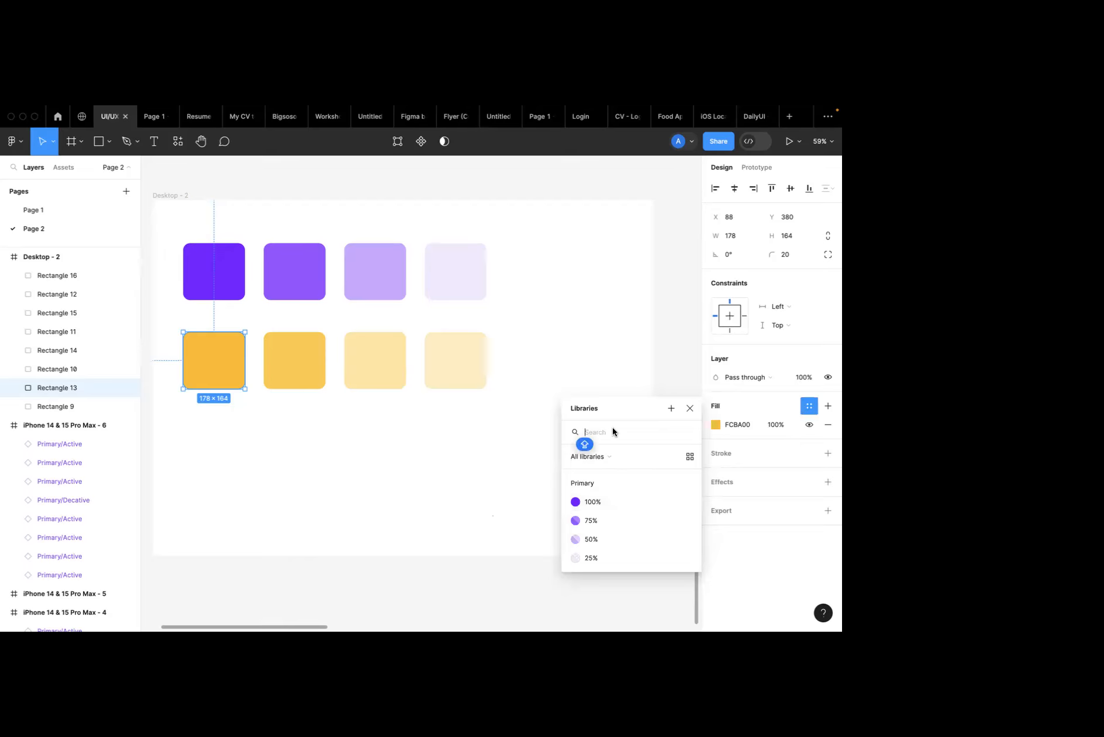
pyautogui.click(672, 407)
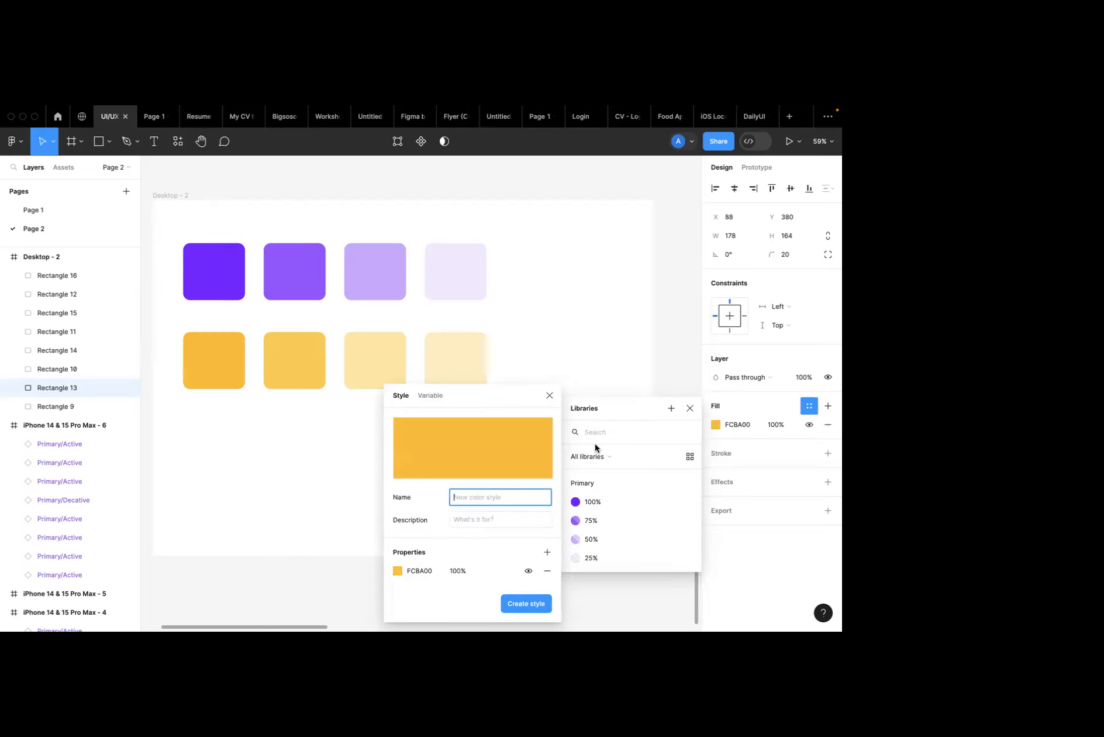
pyautogui.write('Second')
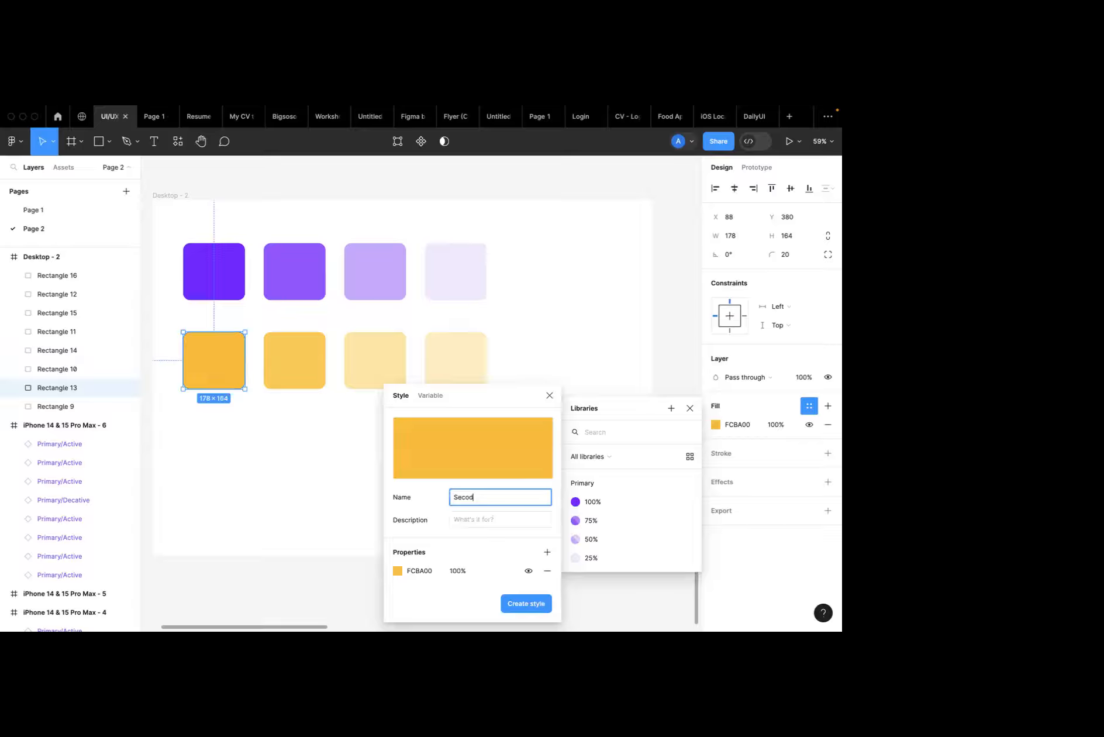
pyautogui.write('aryt')
pyautogui.write('2100')
pyautogui.write('%')
pyautogui.moveTo(505, 398); pyautogui.dragTo(547, 300)
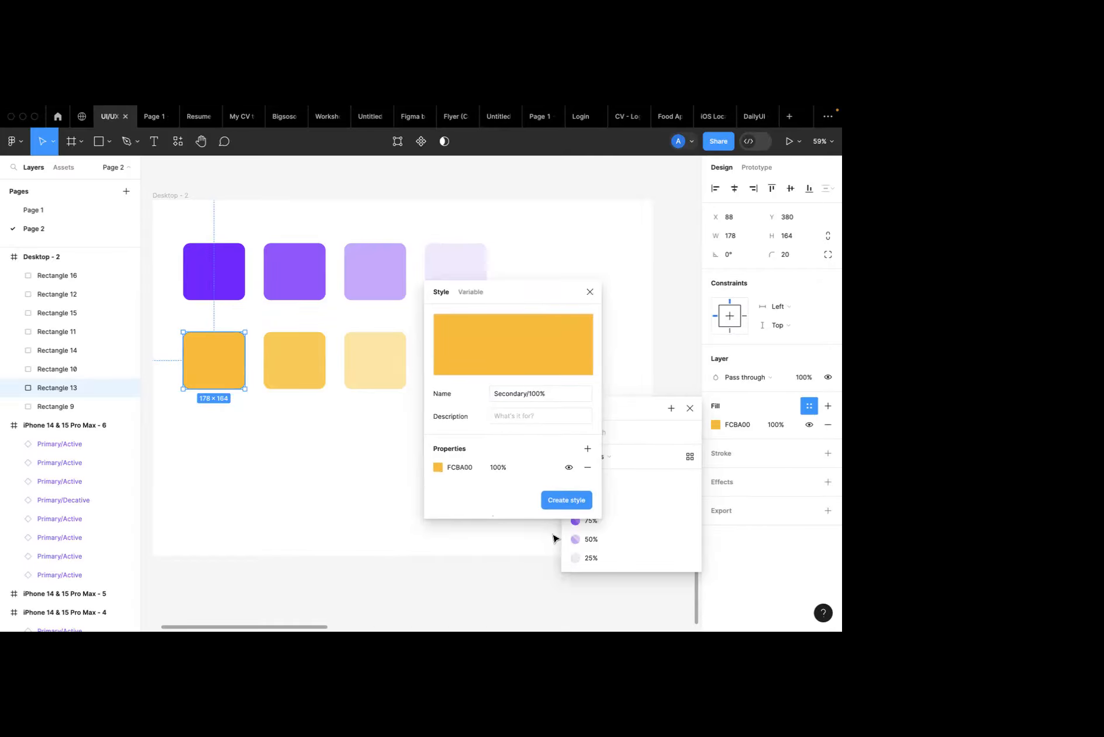
pyautogui.click(564, 505)
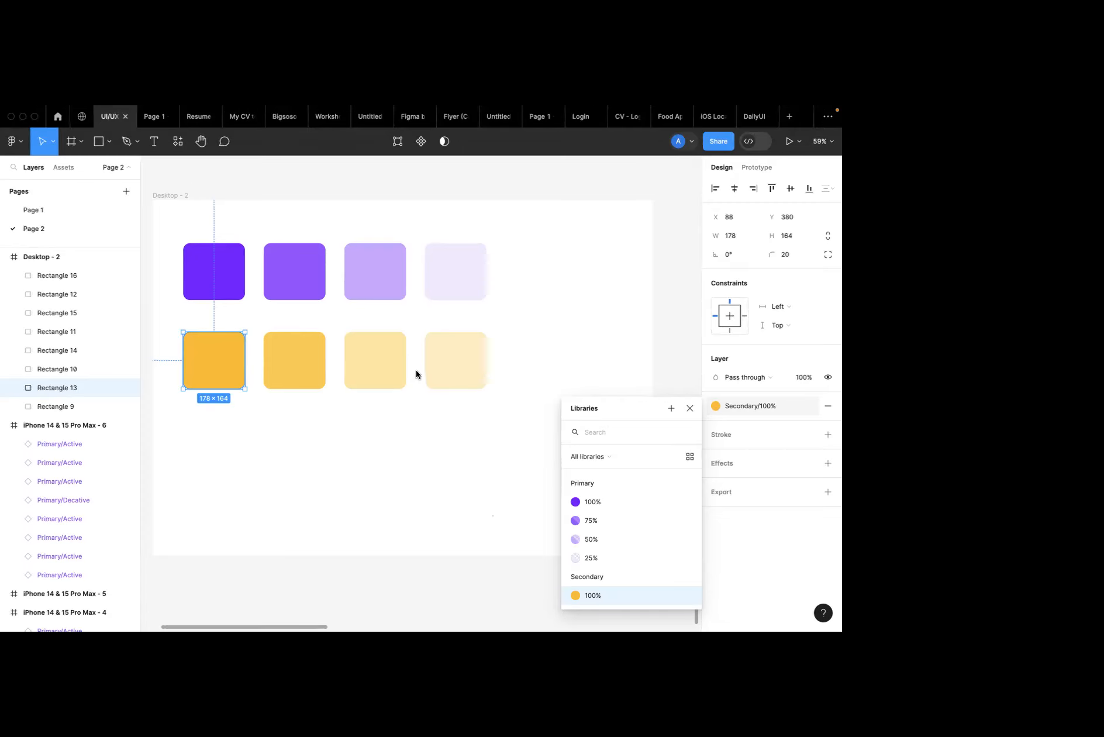
pyautogui.click(439, 360)
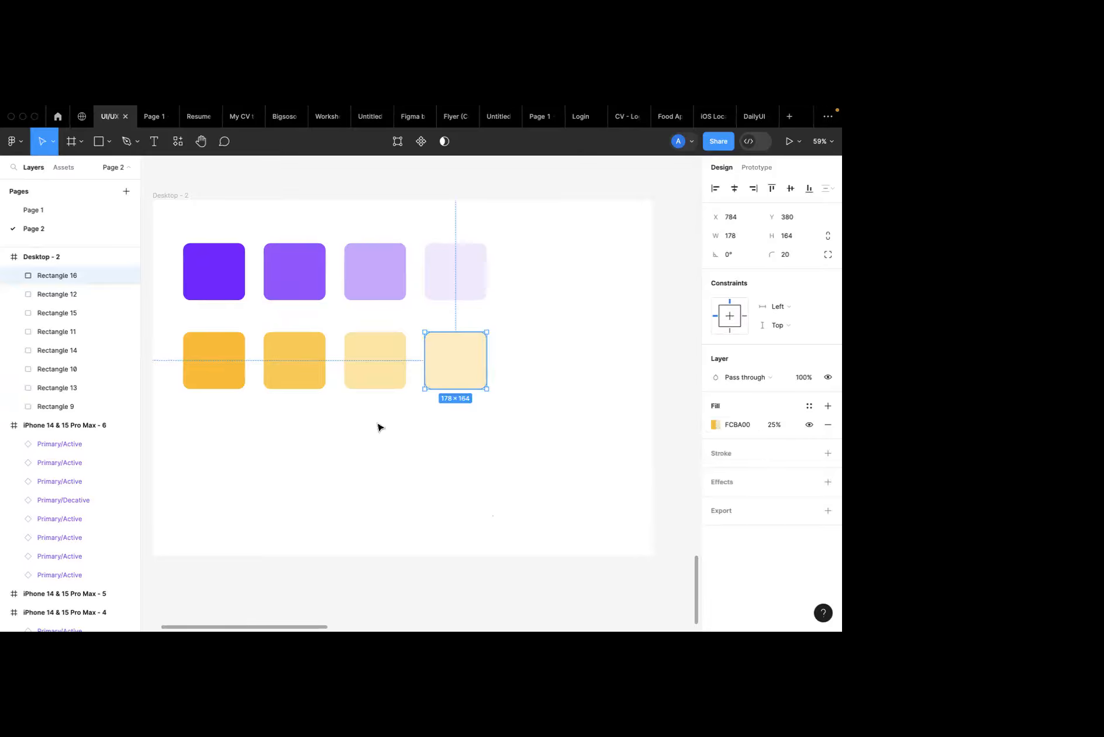
pyautogui.click(225, 375)
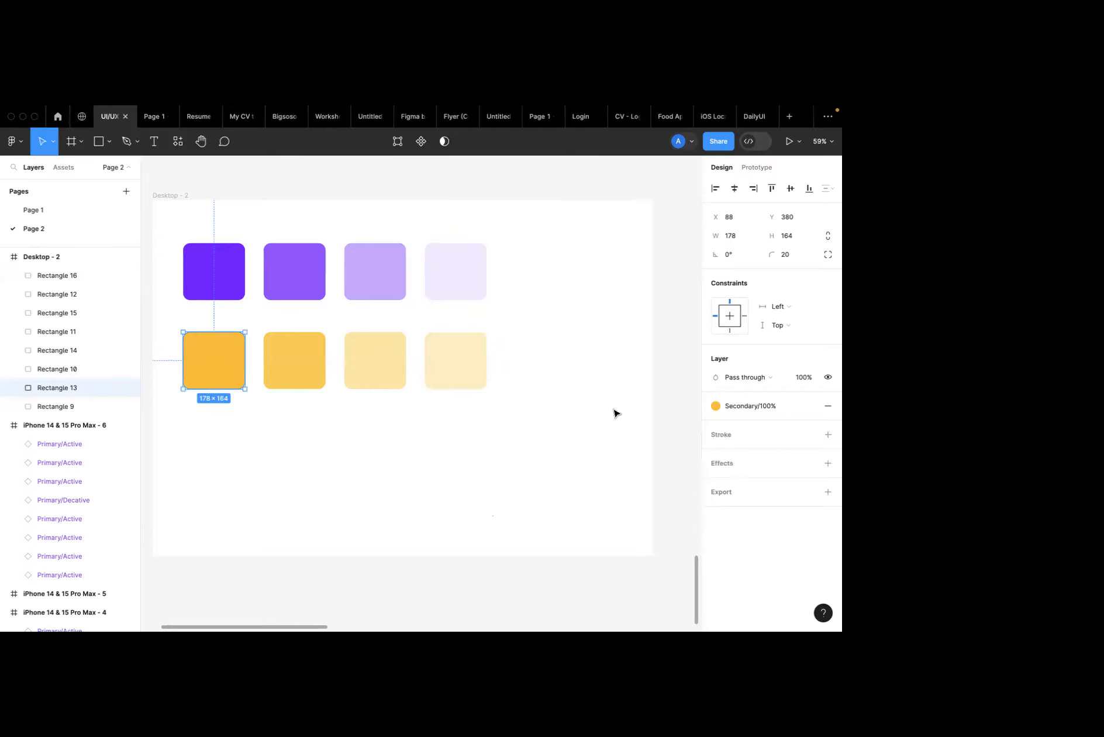
pyautogui.click(346, 363)
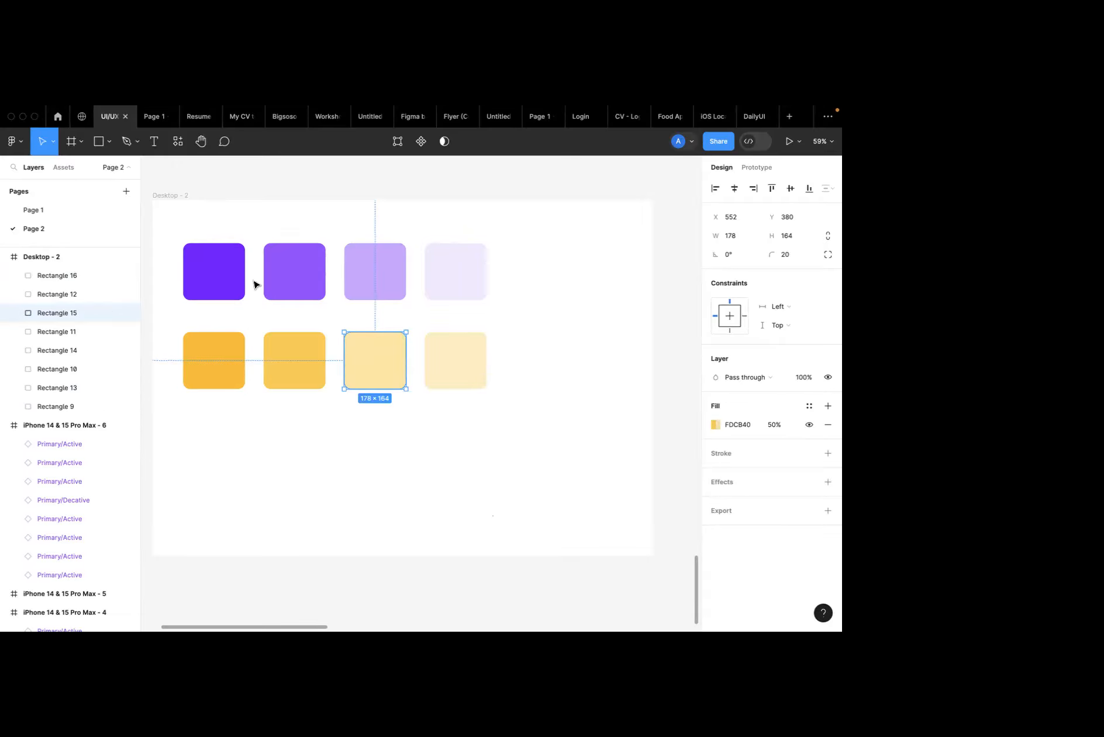
# Duplicate the fourth yellow swatch to about X 673, Y 636 below the second row and fill it with solid FBBC09 at 100%.
pyautogui.click(456, 374)
pyautogui.moveTo(457, 374); pyautogui.dragTo(418, 463)
pyautogui.click(716, 424)
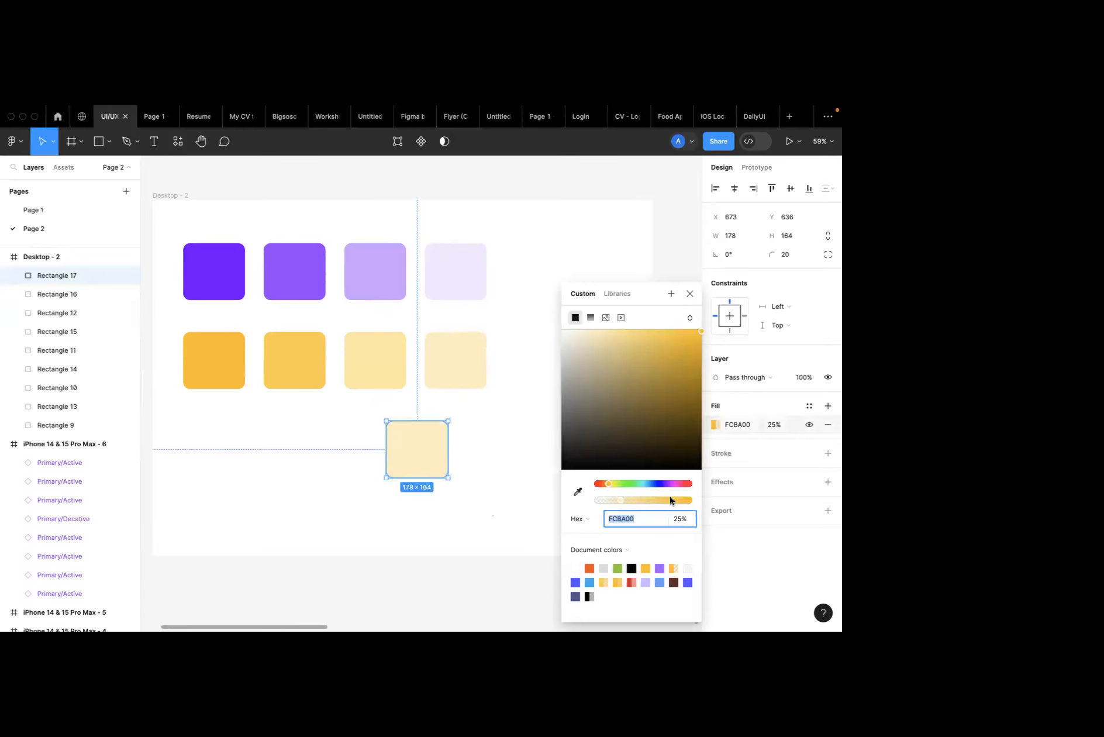
pyautogui.click(647, 567)
pyautogui.click(690, 293)
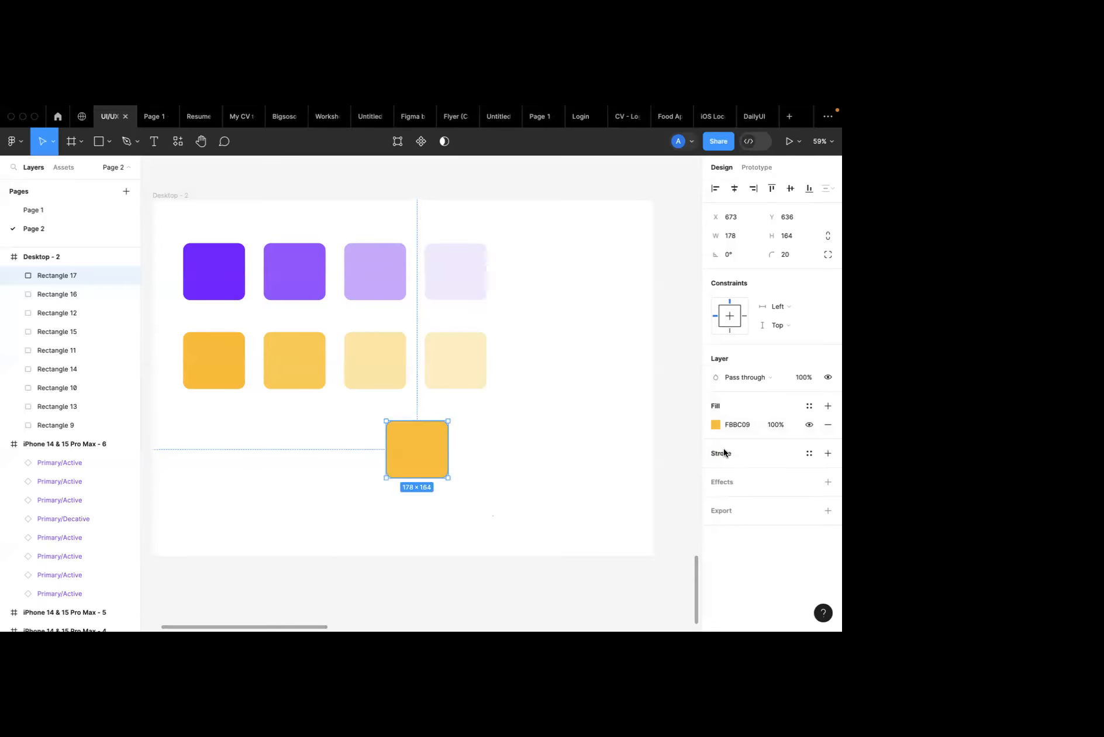
# Change the duplicated swatch's fill to a linear gradient and move its first colour stop about a third of the way down.
pyautogui.click(717, 425)
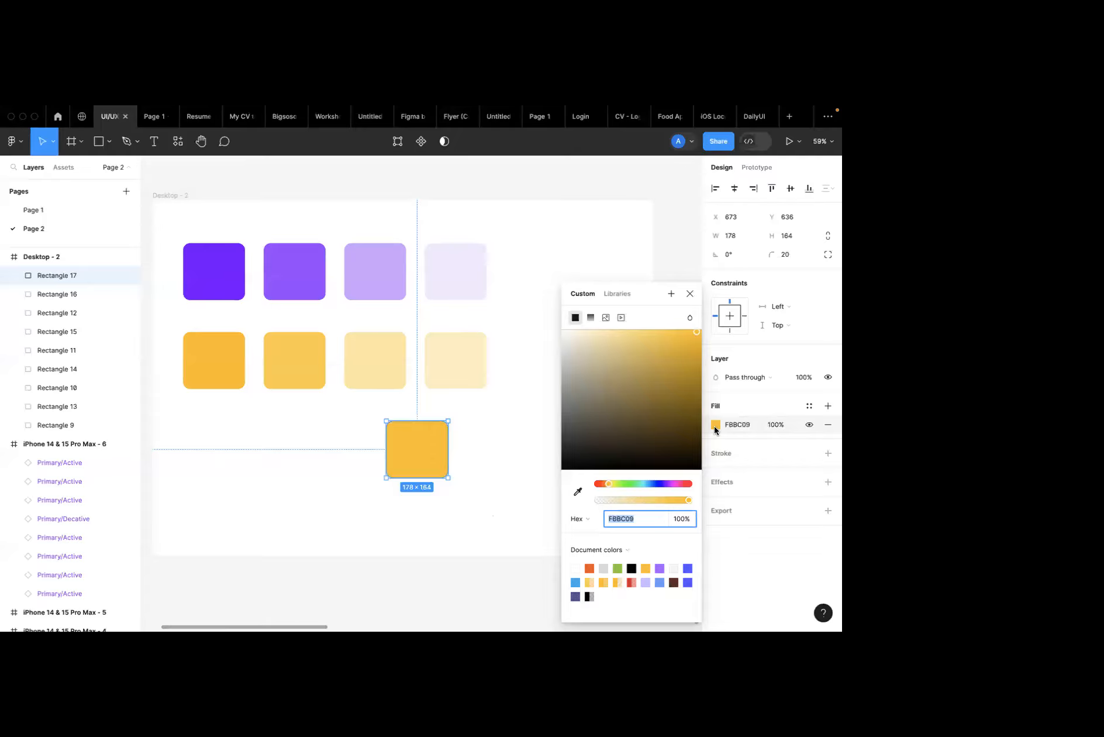
pyautogui.click(591, 321)
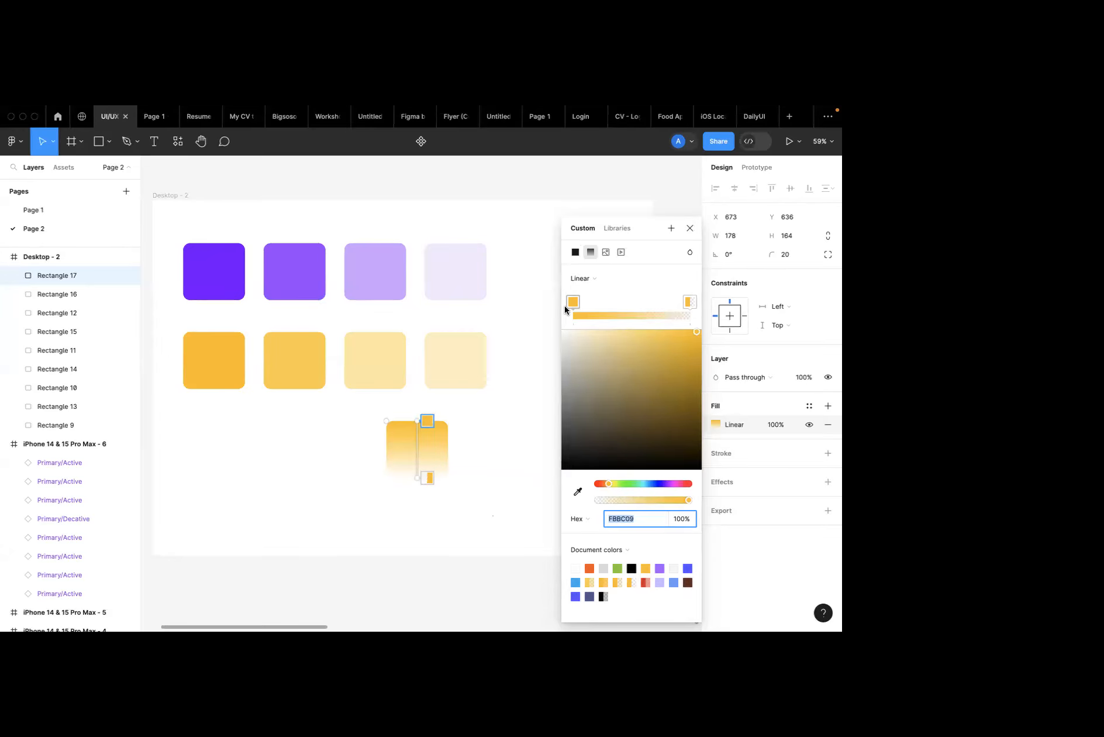
pyautogui.click(422, 421)
pyautogui.moveTo(421, 422); pyautogui.dragTo(450, 442)
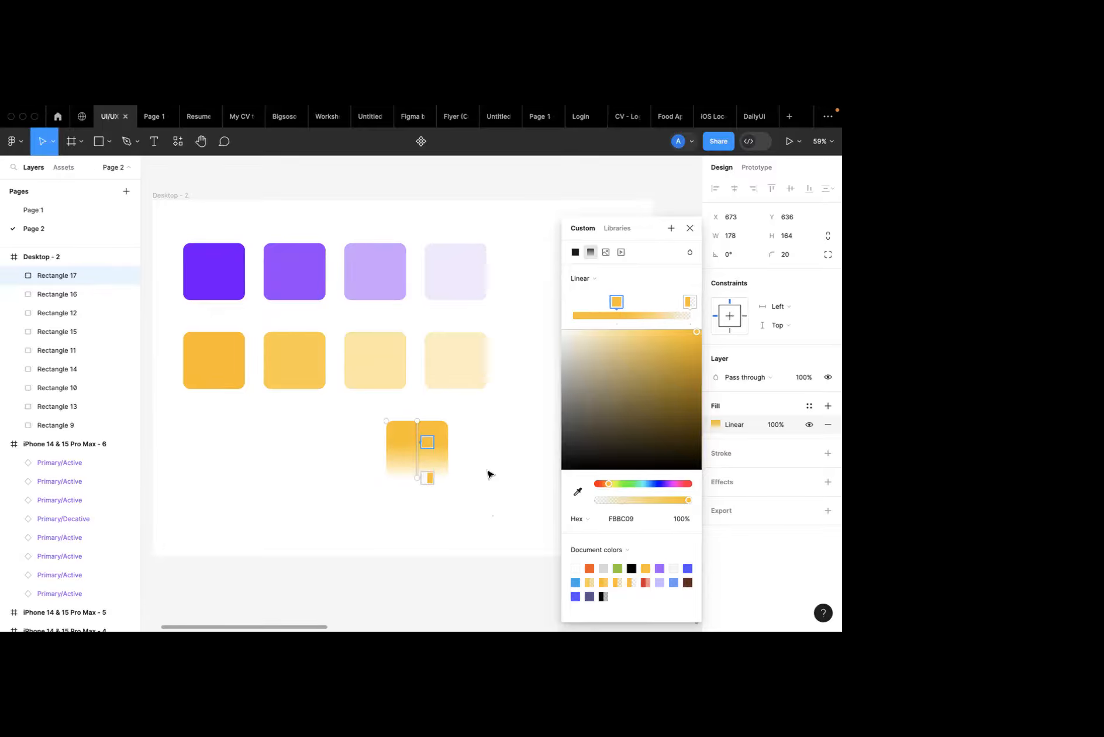
# Move the transparent colour stop of the duplicated swatch's linear gradient up to the swatch's top edge.
pyautogui.moveTo(427, 477); pyautogui.dragTo(432, 436)
pyautogui.moveTo(434, 431); pyautogui.dragTo(445, 405)
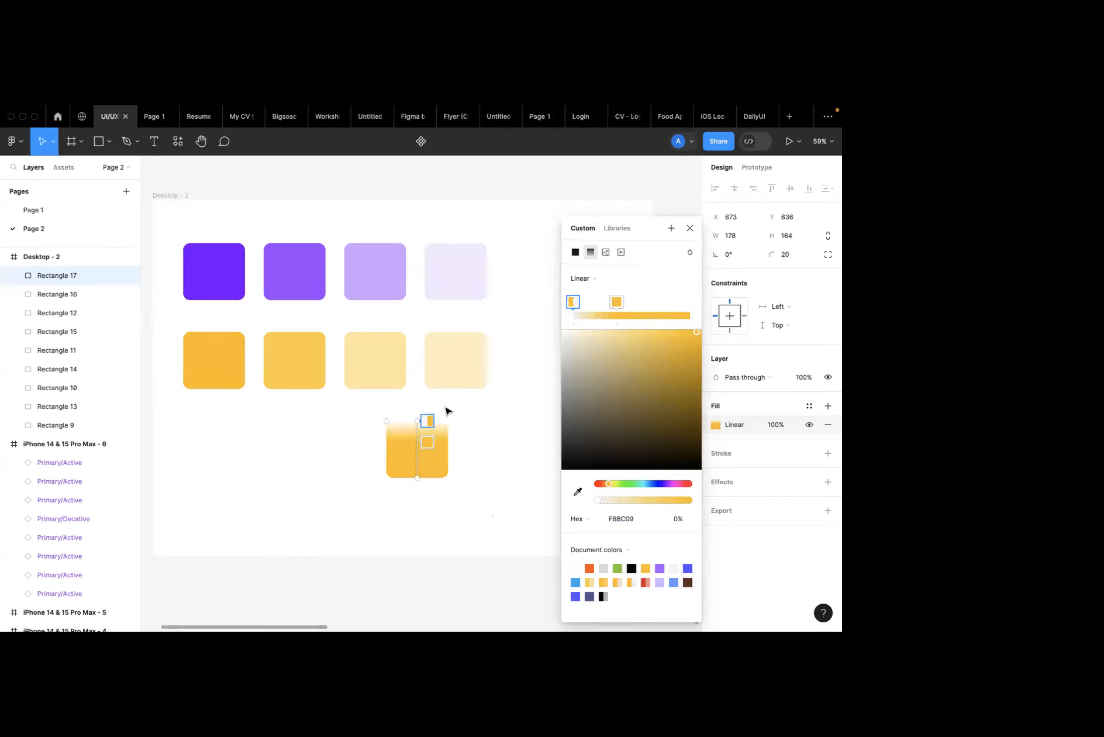
# Change the duplicated swatch's fill to solid and set its HSL hue to 20.
pyautogui.click(597, 521)
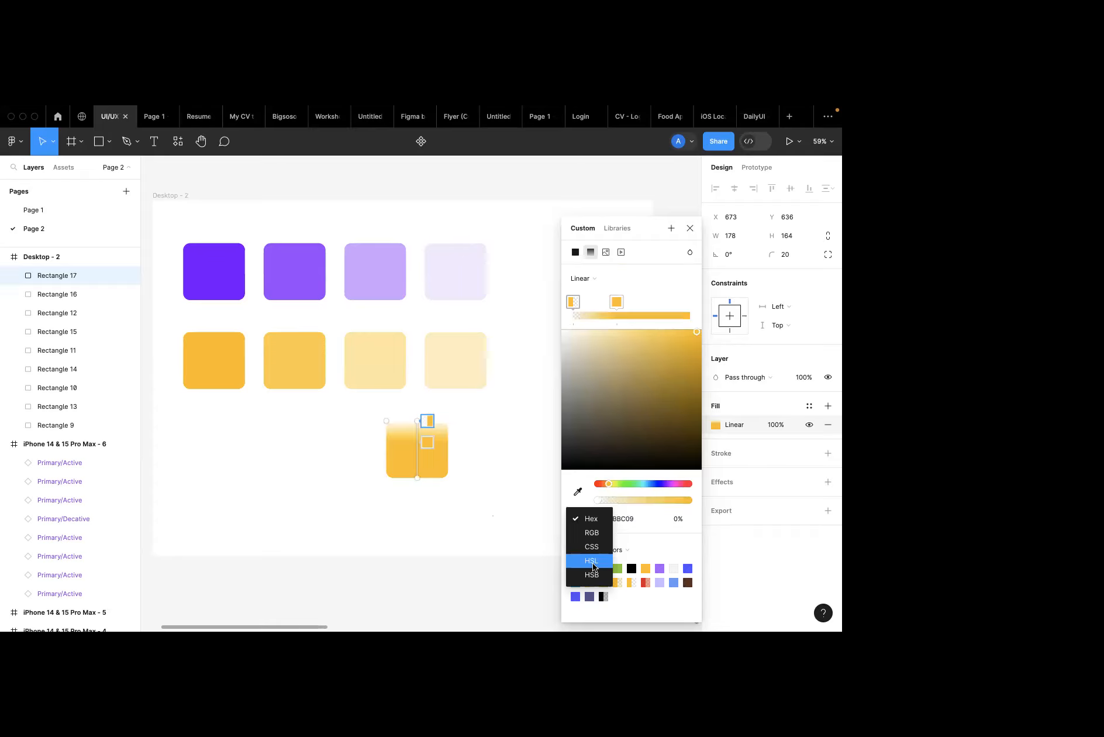
pyautogui.click(571, 252)
pyautogui.click(571, 252)
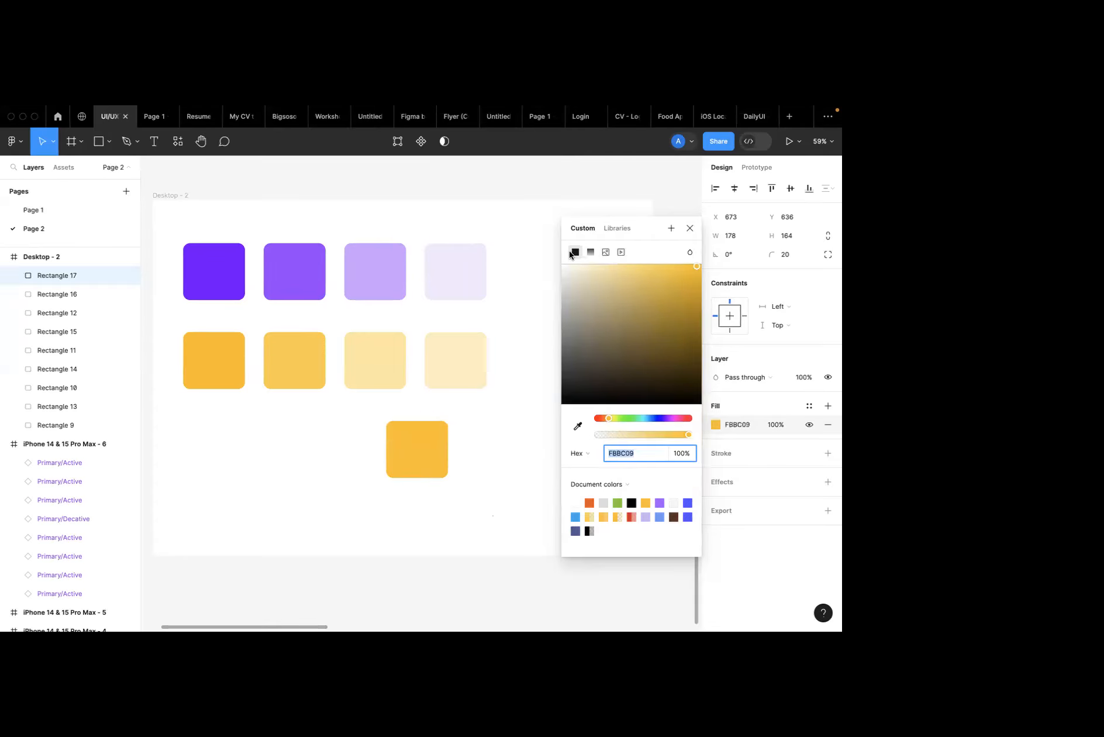
pyautogui.click(582, 460)
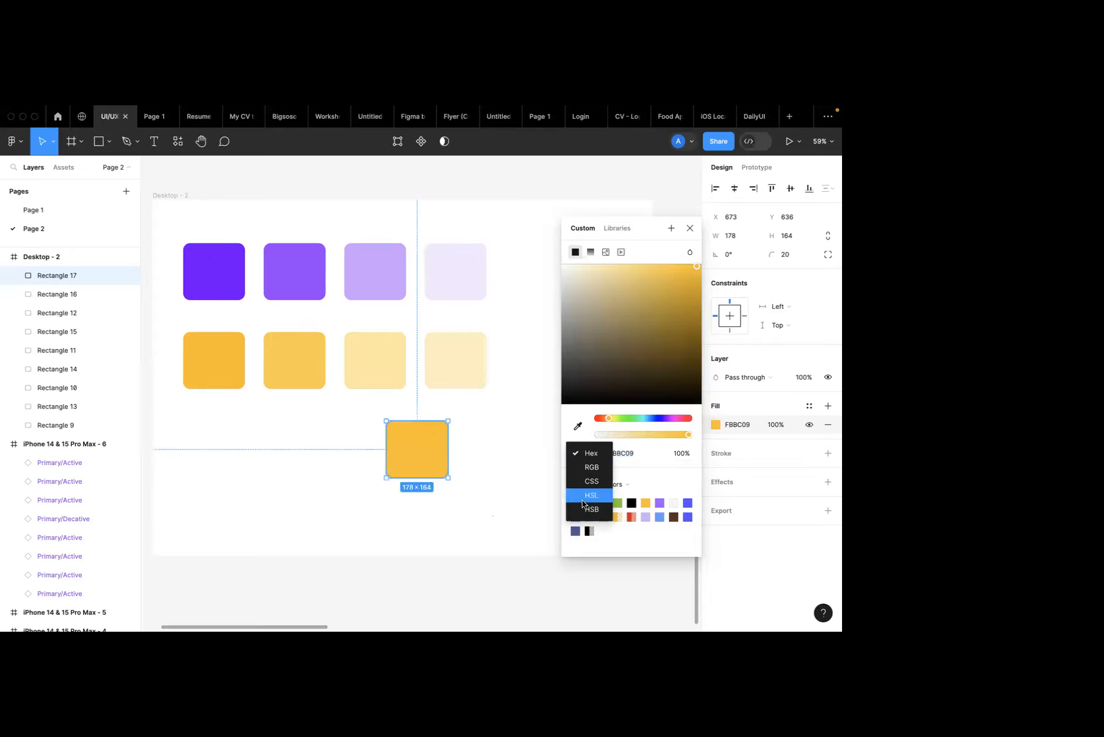
pyautogui.click(583, 500)
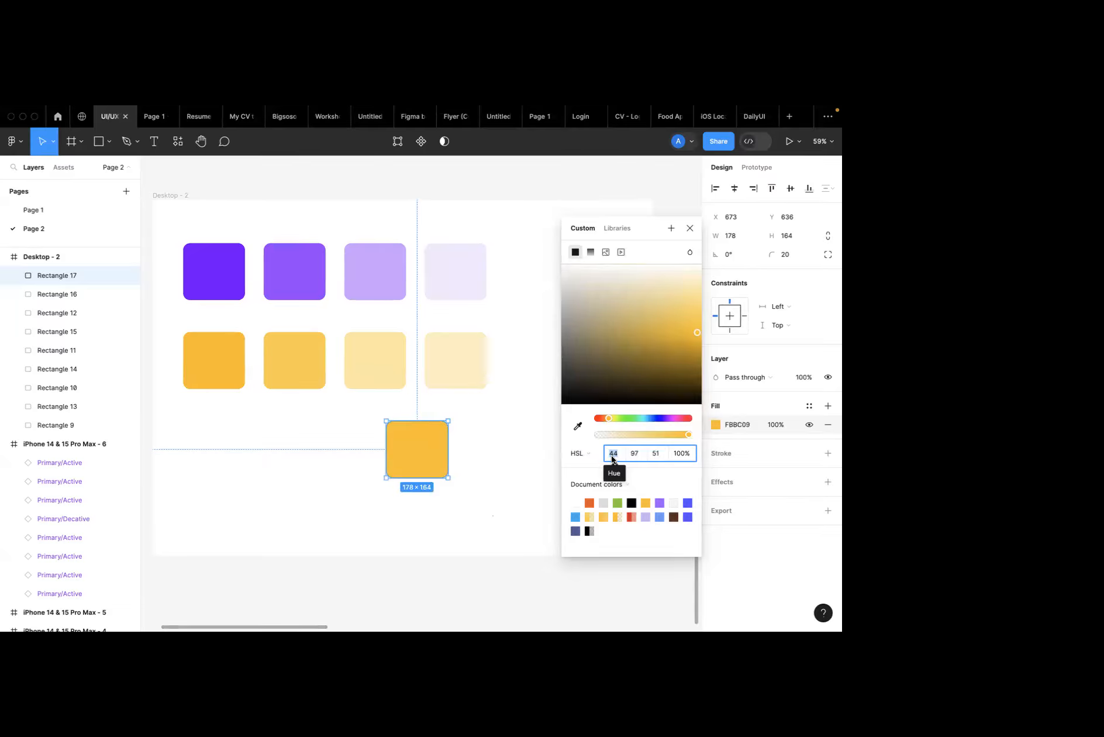
pyautogui.write('2')
pyautogui.click(596, 467)
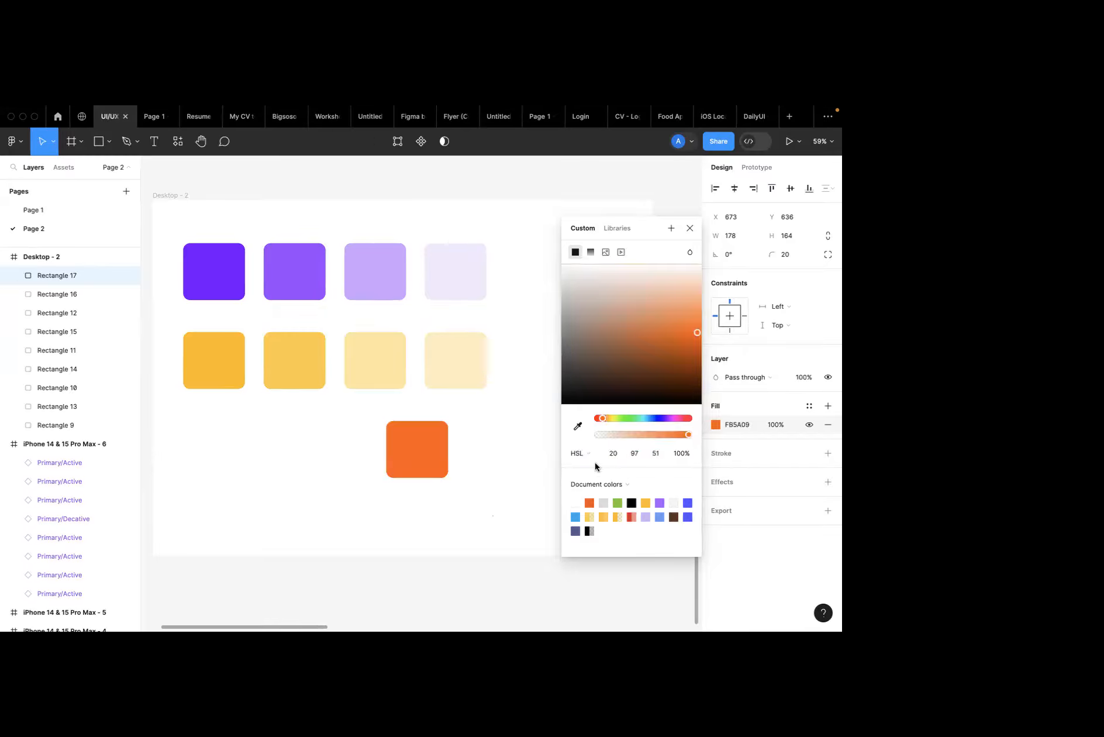
# Set the duplicated swatch's HSL saturation to 56 and lightness to 20.
pyautogui.click(634, 456)
pyautogui.write('1')
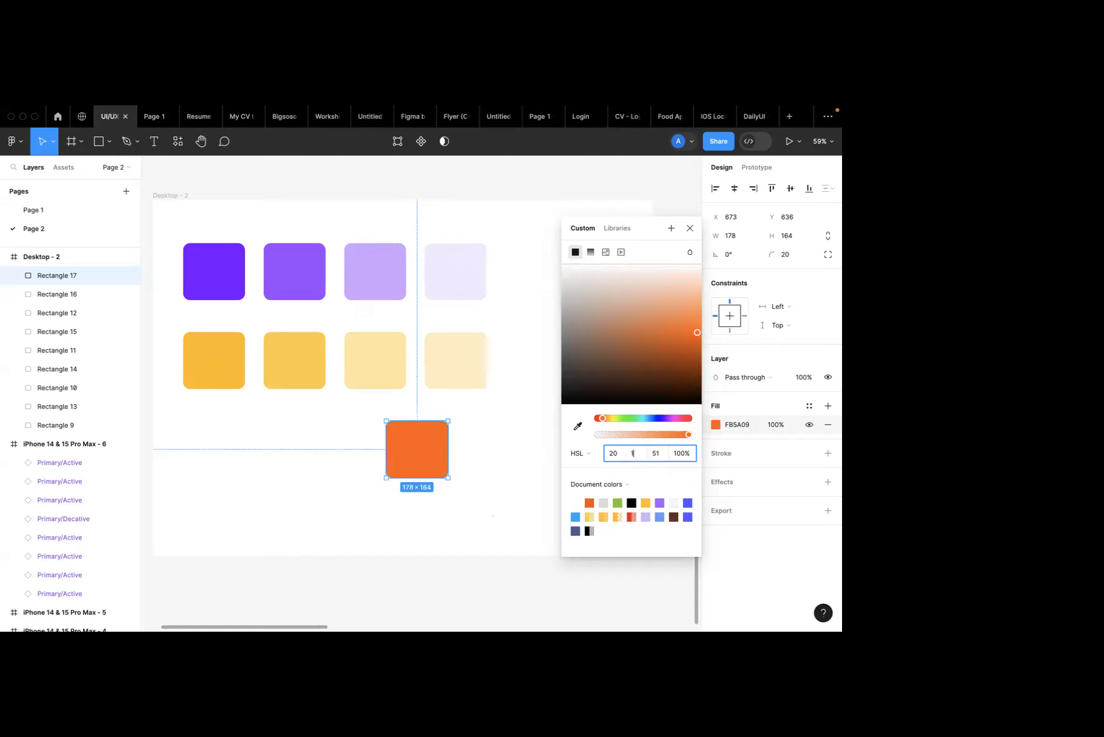
pyautogui.write('6')
pyautogui.click(654, 459)
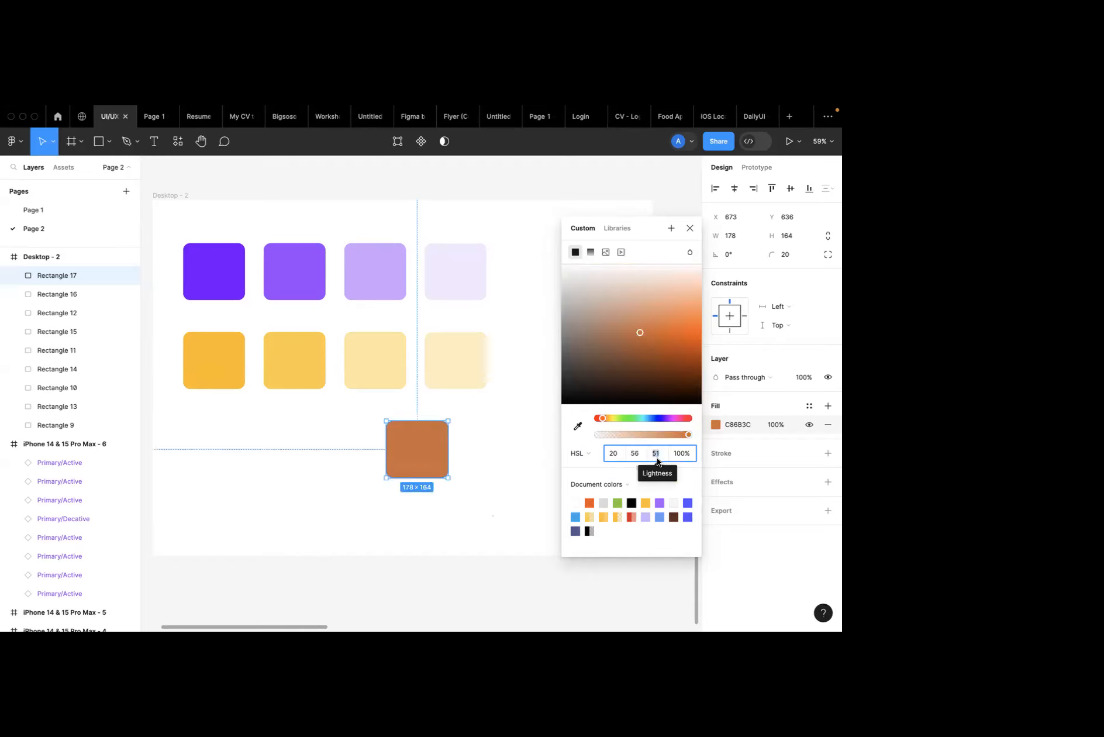
pyautogui.write('20')
pyautogui.click(646, 478)
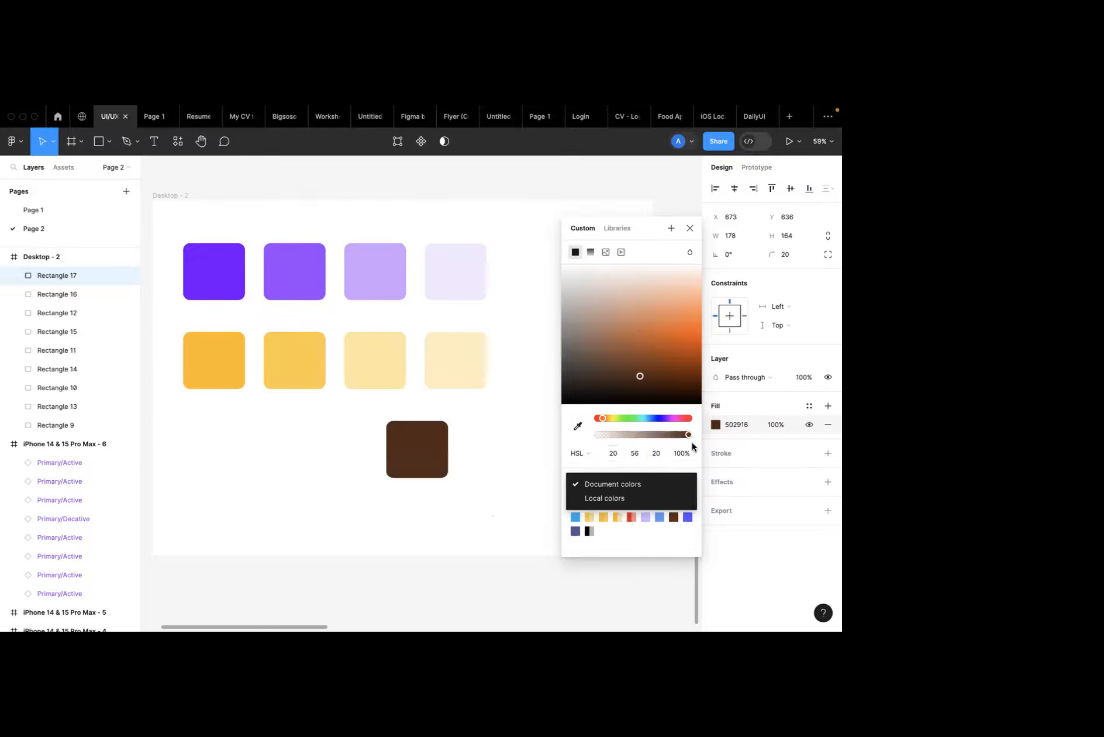
# Set the opacity of the duplicated swatch's brown fill to 30%.
pyautogui.click(683, 454)
pyautogui.click(682, 454)
pyautogui.write('3')
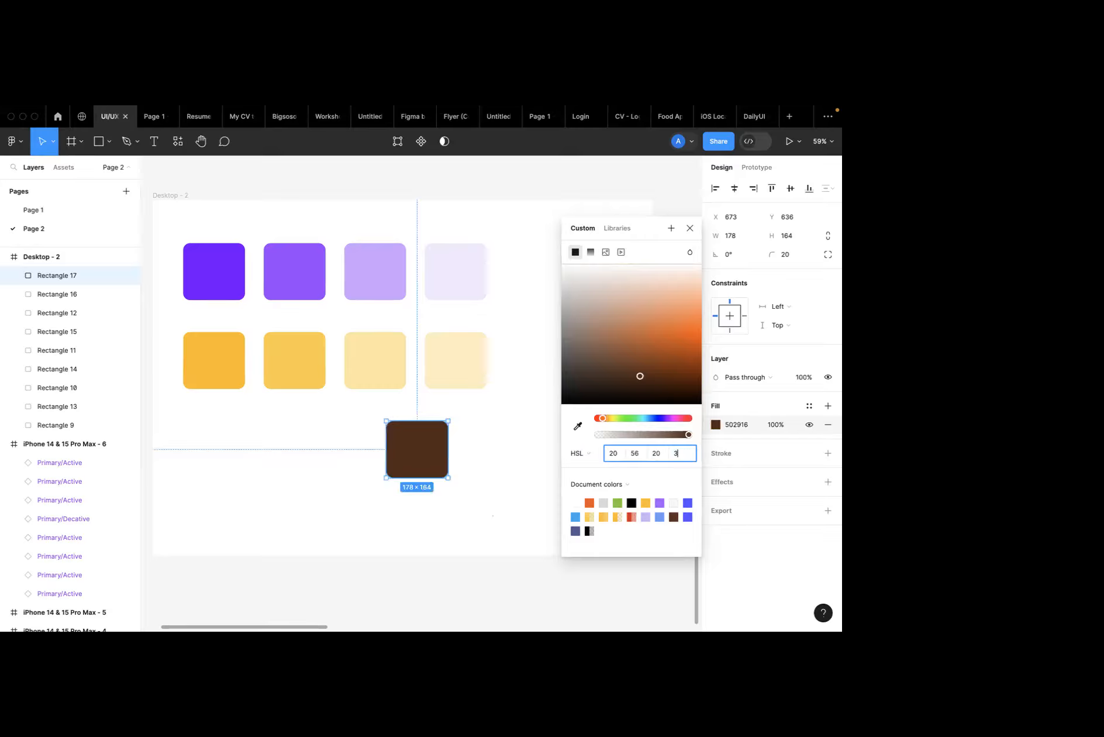
pyautogui.click(669, 477)
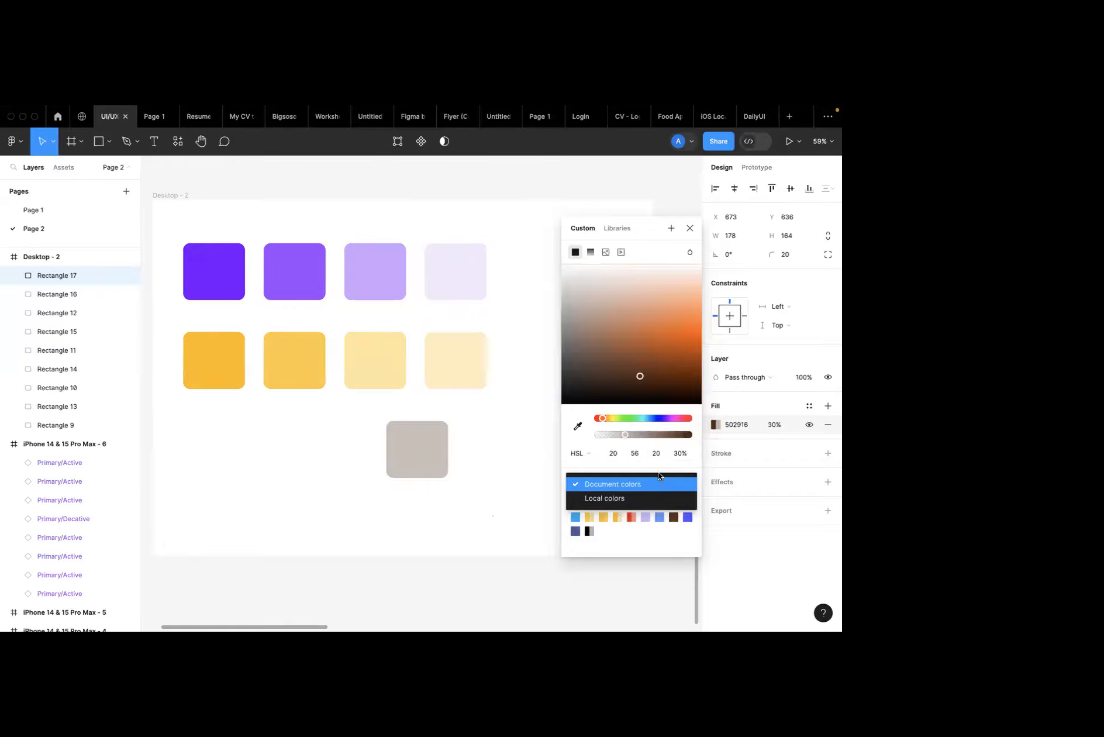
pyautogui.click(653, 462)
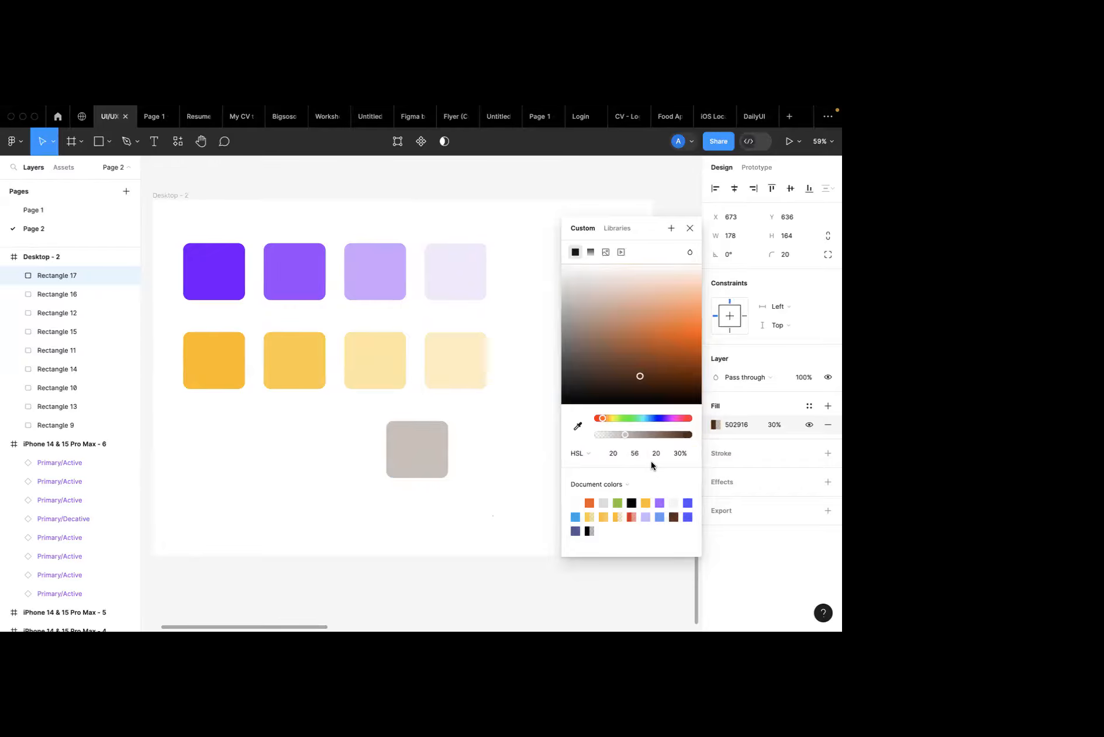
# Return the colour values to Hex and make the fill a linear gradient with its opaque stop about a quarter of the way down.
pyautogui.click(580, 454)
pyautogui.click(591, 416)
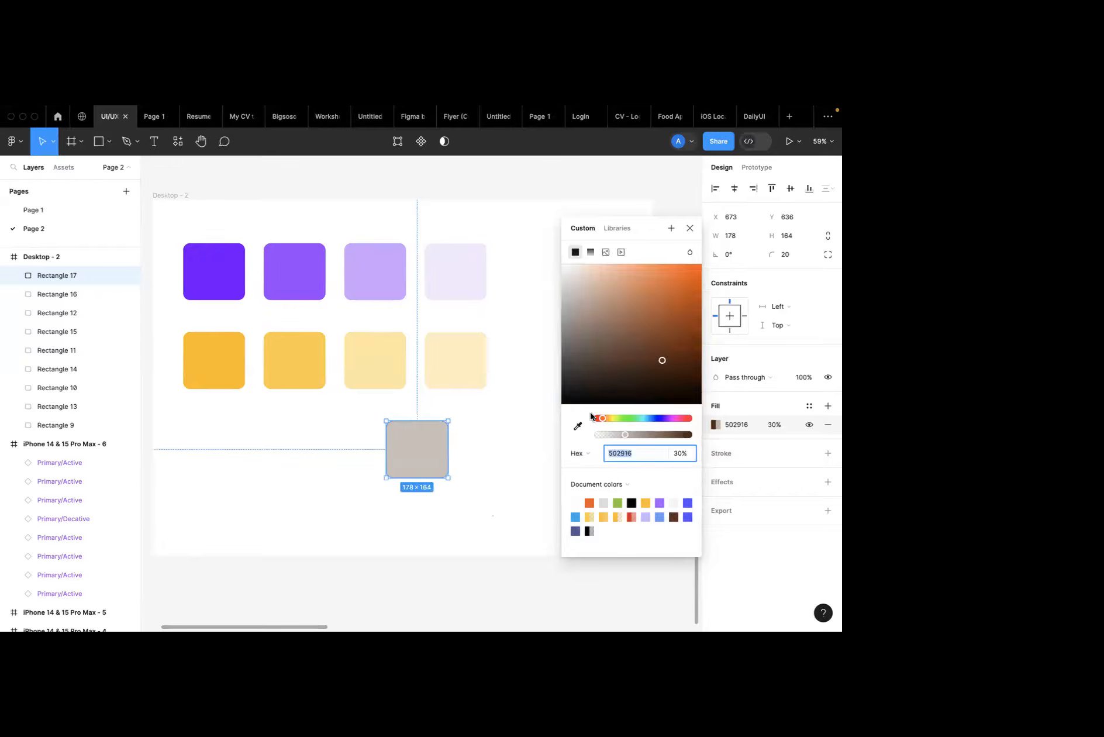
pyautogui.click(589, 254)
pyautogui.moveTo(434, 425); pyautogui.dragTo(429, 479)
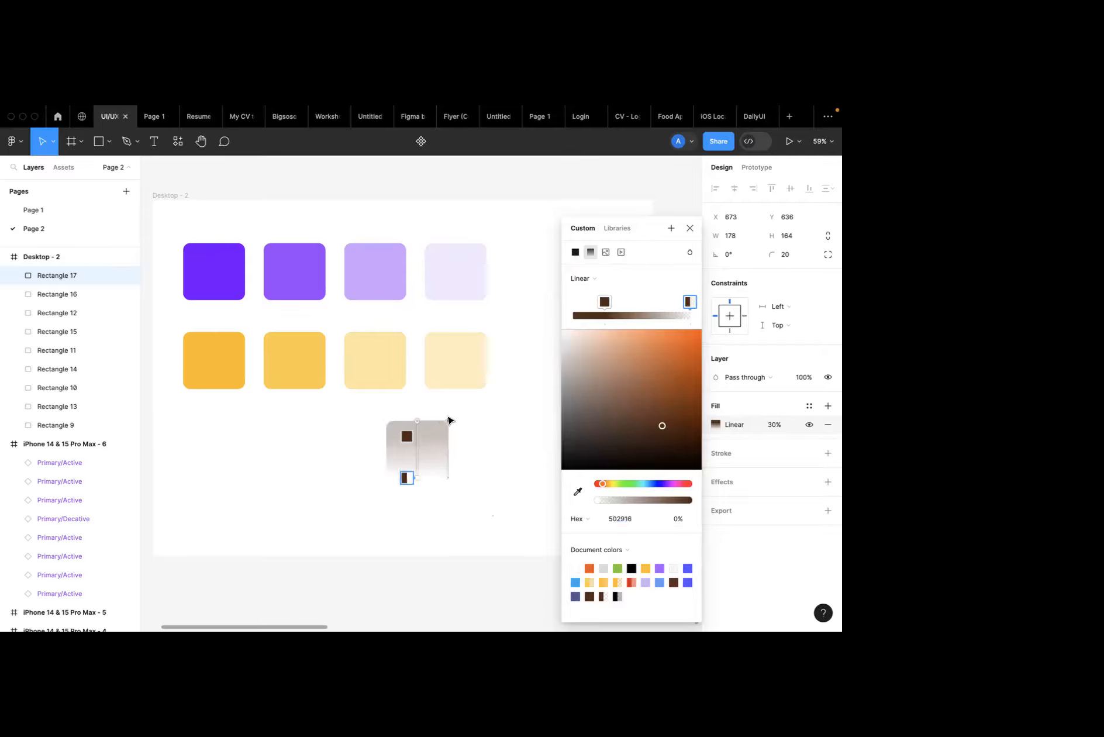
pyautogui.moveTo(375, 633)
pyautogui.click(691, 228)
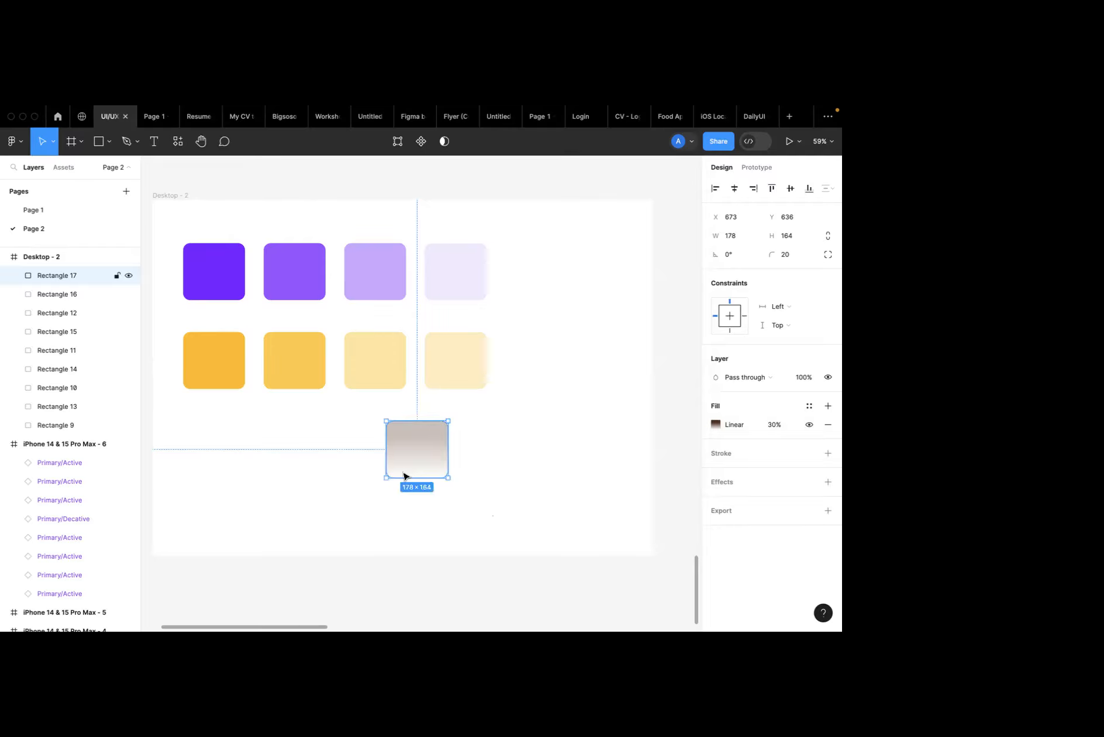
# Delete the gradient swatch below the yellow row.
pyautogui.press('Delete')
pyautogui.click(377, 386)
pyautogui.click(426, 441)
pyautogui.click(357, 373)
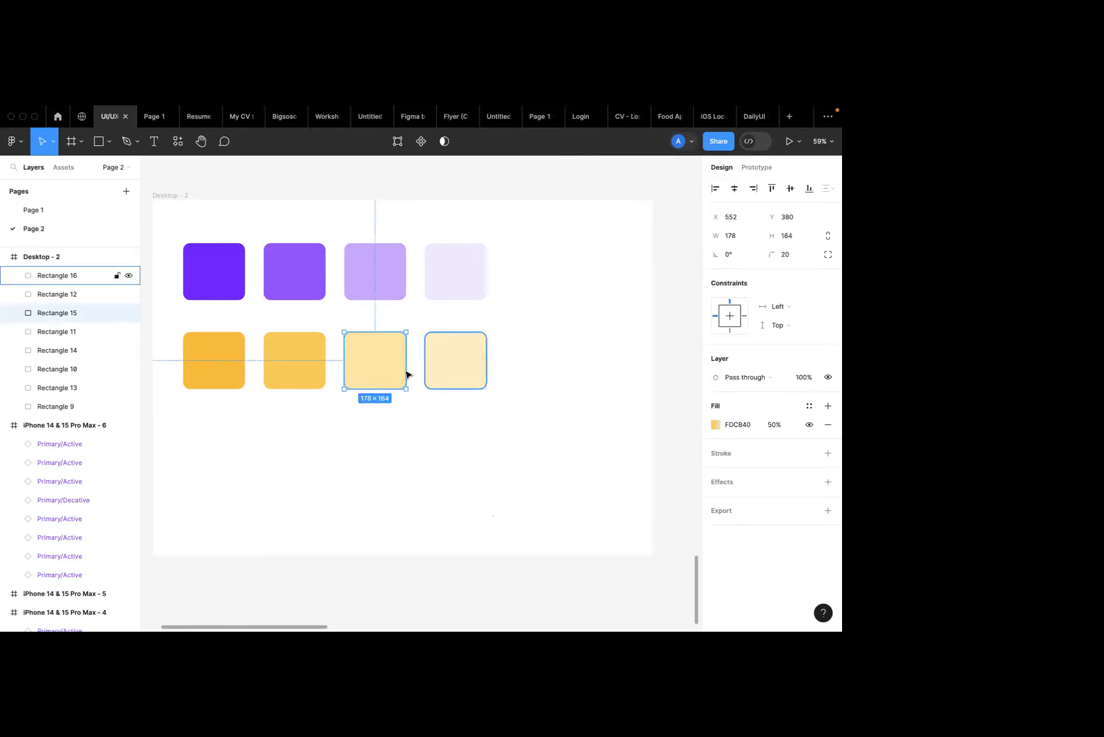
pyautogui.click(453, 374)
# Add an iPhone 14 & 15 Pro Max frame beside the Desktop - 2 frame.
pyautogui.scroll(-4, 453, 373)
pyautogui.click(419, 412)
pyautogui.hscroll(5, 419, 412)
pyautogui.scroll(-2, 417, 412)
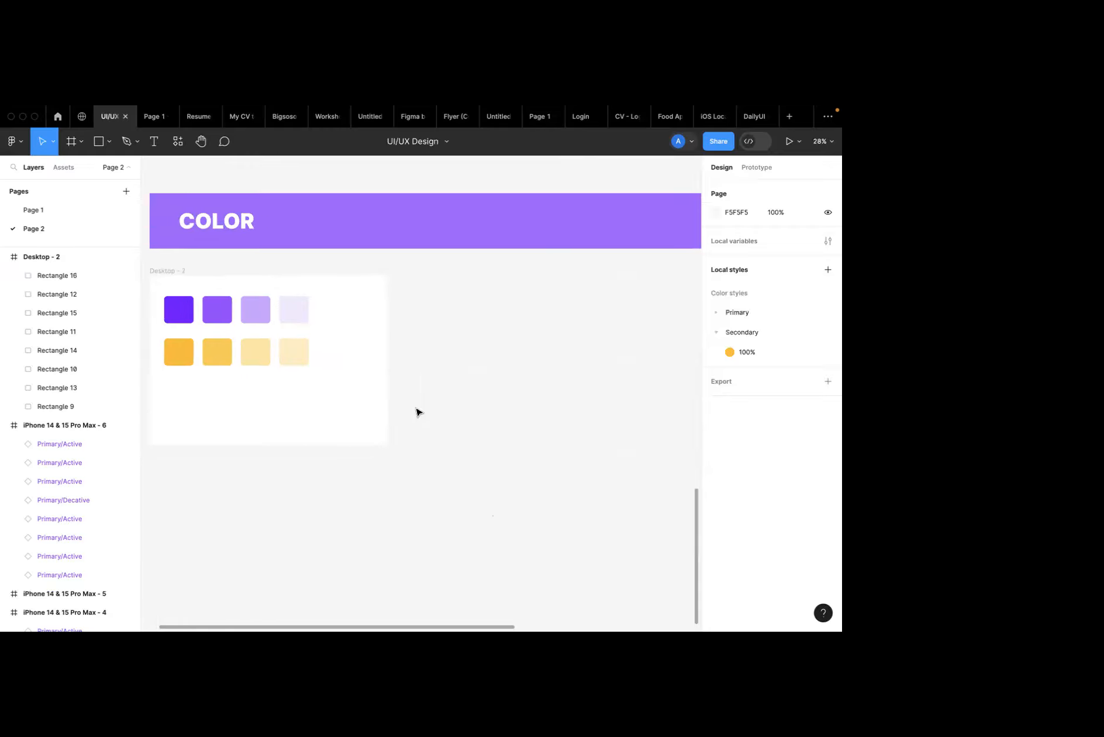
pyautogui.scroll(-4, 293, 361)
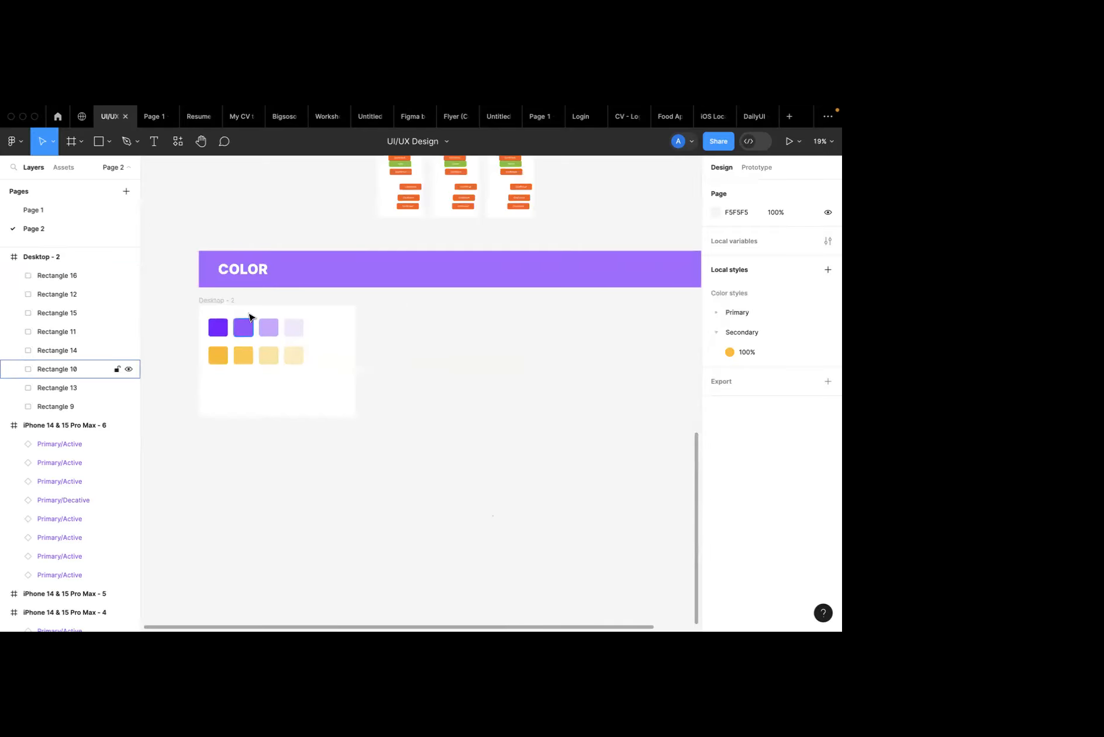
pyautogui.click(108, 142)
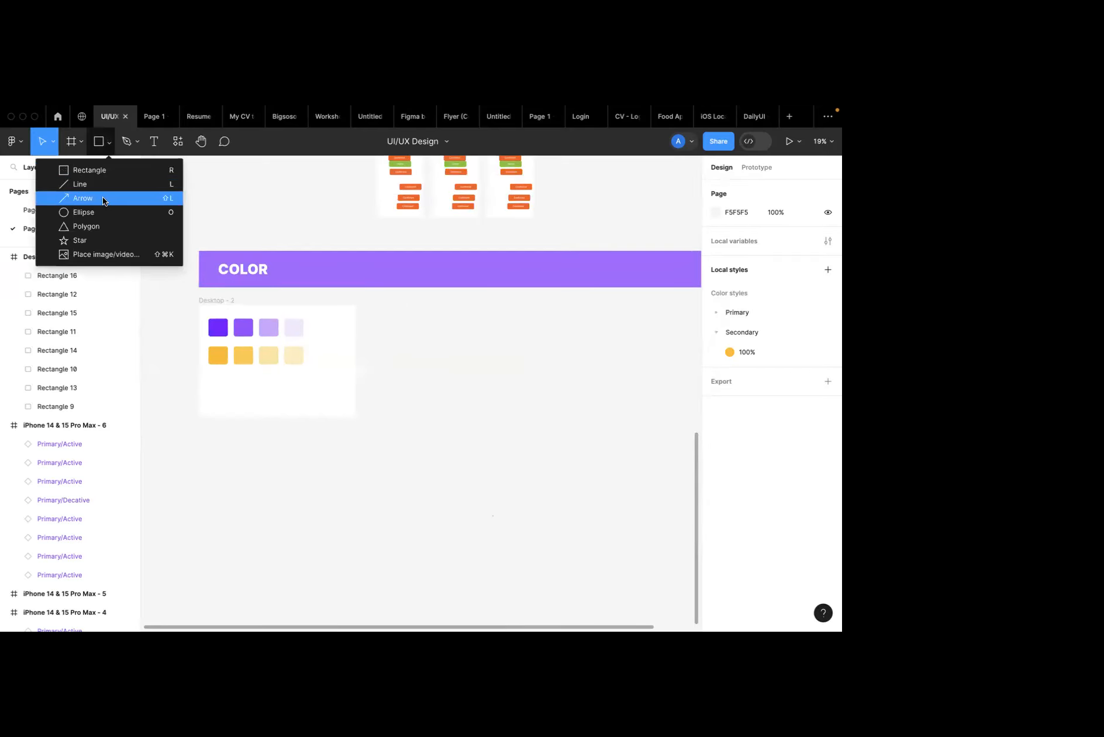
pyautogui.click(82, 143)
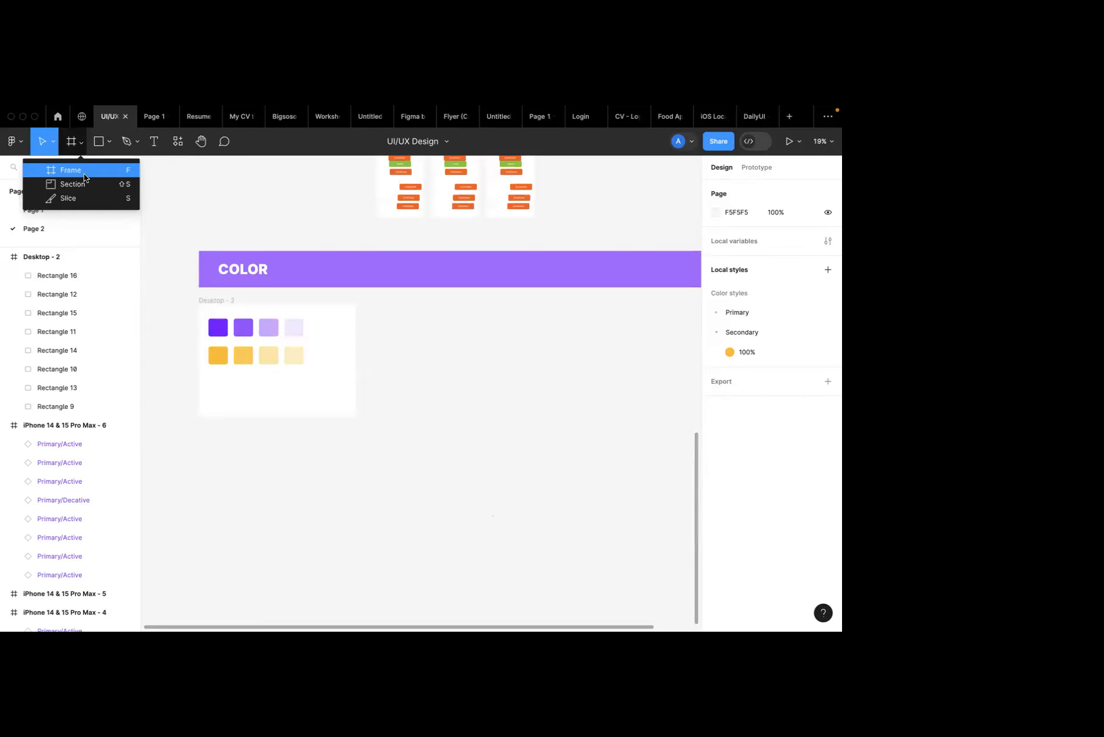
pyautogui.click(84, 171)
pyautogui.click(715, 209)
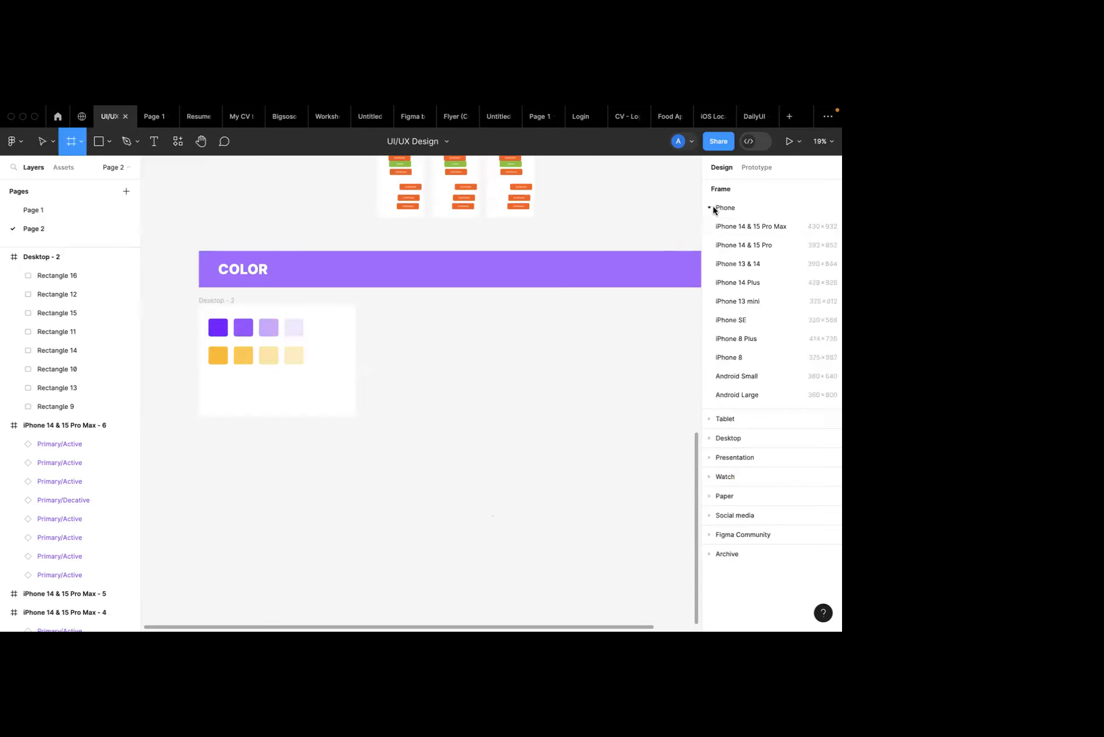
pyautogui.click(725, 228)
pyautogui.moveTo(418, 417); pyautogui.dragTo(385, 379)
# Draw a full-width rectangle about 430 × 255 at the top of the new iPhone frame.
pyautogui.scroll(4, 385, 380)
pyautogui.hscroll(-2, 385, 379)
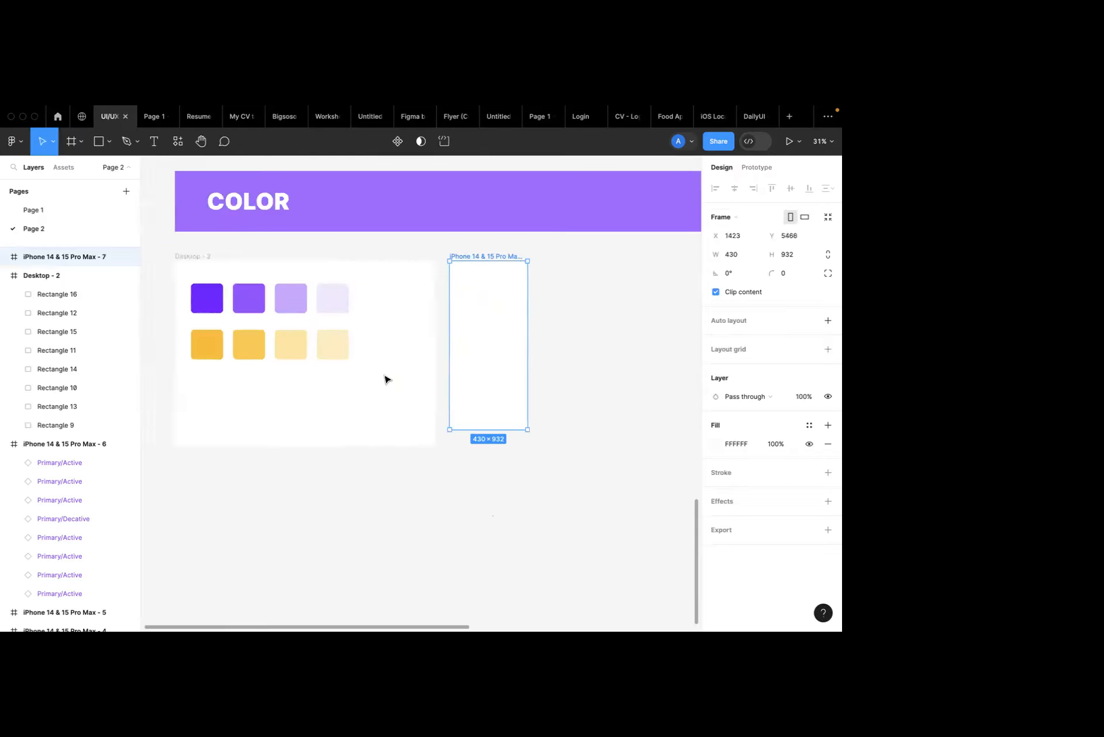
pyautogui.scroll(5, 385, 380)
pyautogui.hscroll(-3, 385, 379)
pyautogui.scroll(-2, 387, 377)
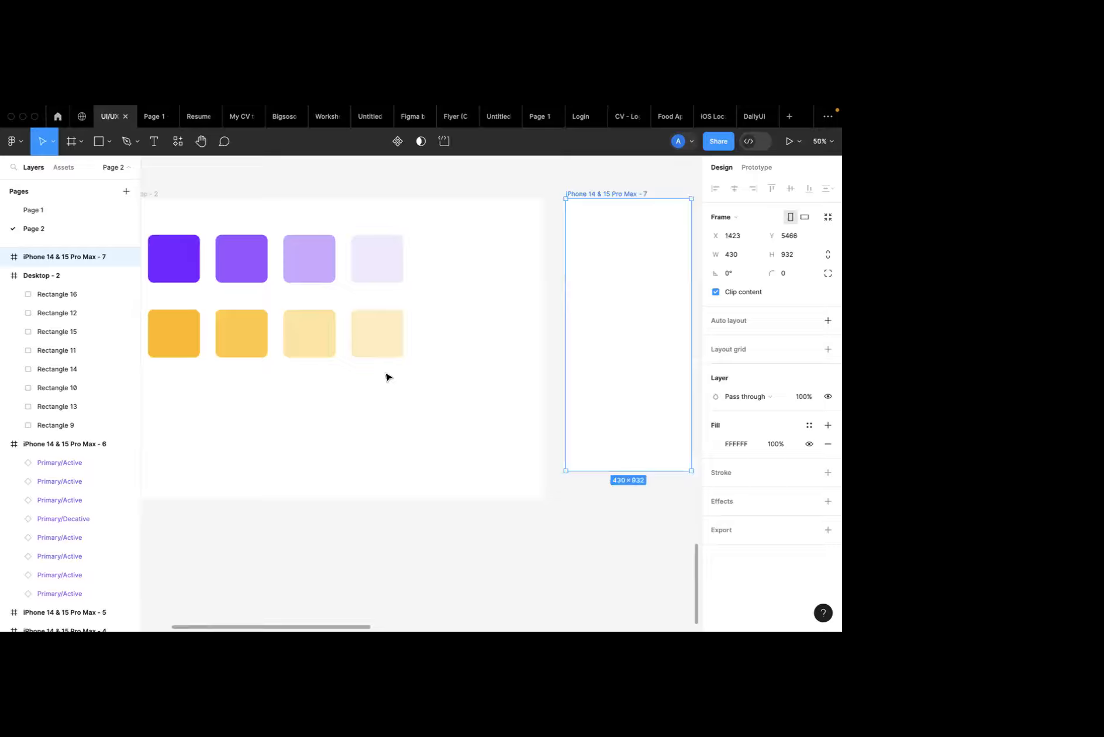
pyautogui.click(109, 146)
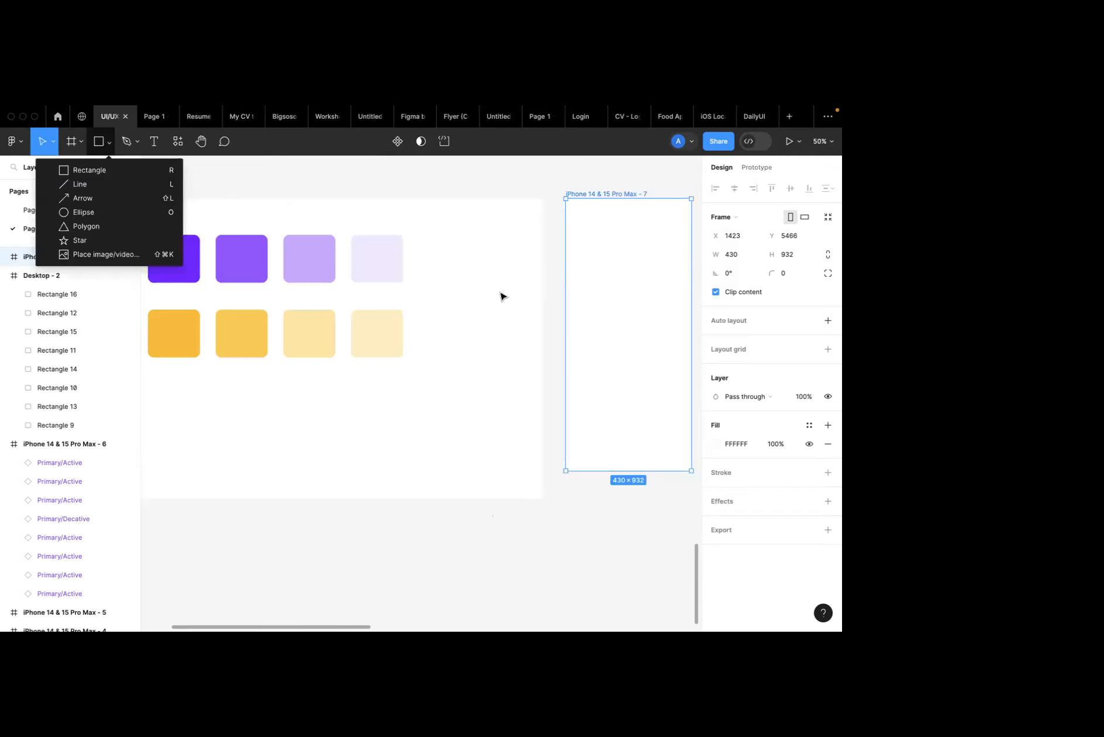
pyautogui.click(144, 171)
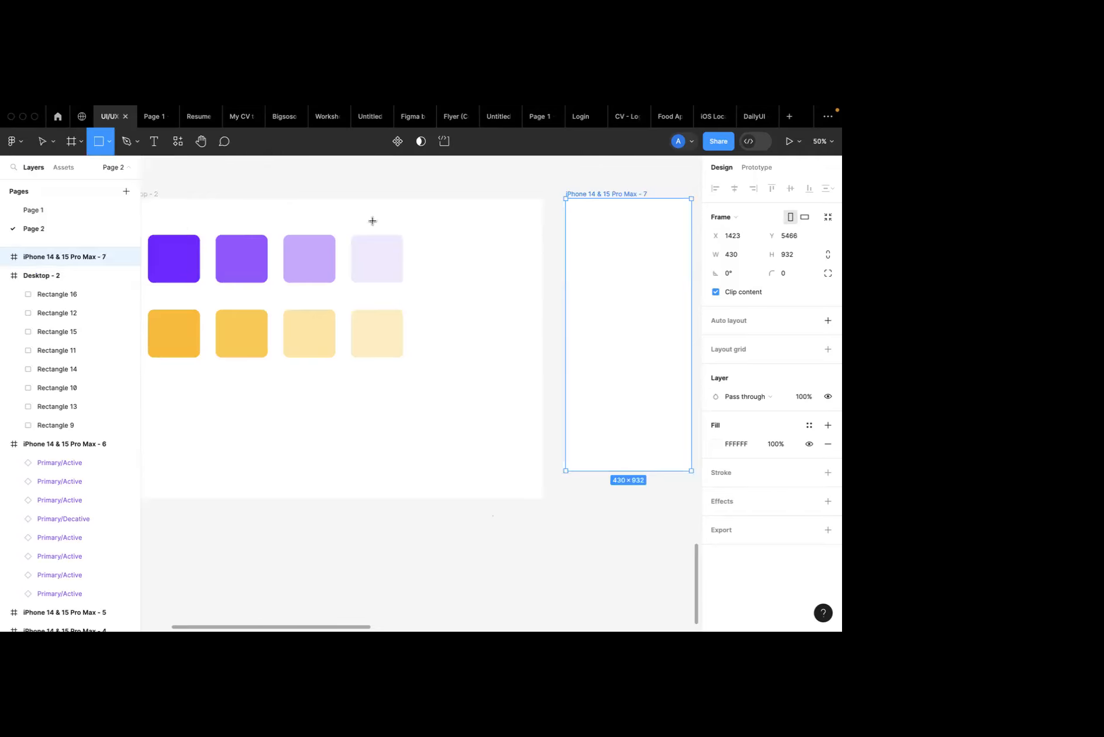
pyautogui.moveTo(566, 200)
pyautogui.mouseDown()
pyautogui.moveTo(567, 246)
pyautogui.moveTo(685, 292)
pyautogui.moveTo(564, 299)
pyautogui.moveTo(570, 273)
pyautogui.mouseUp()
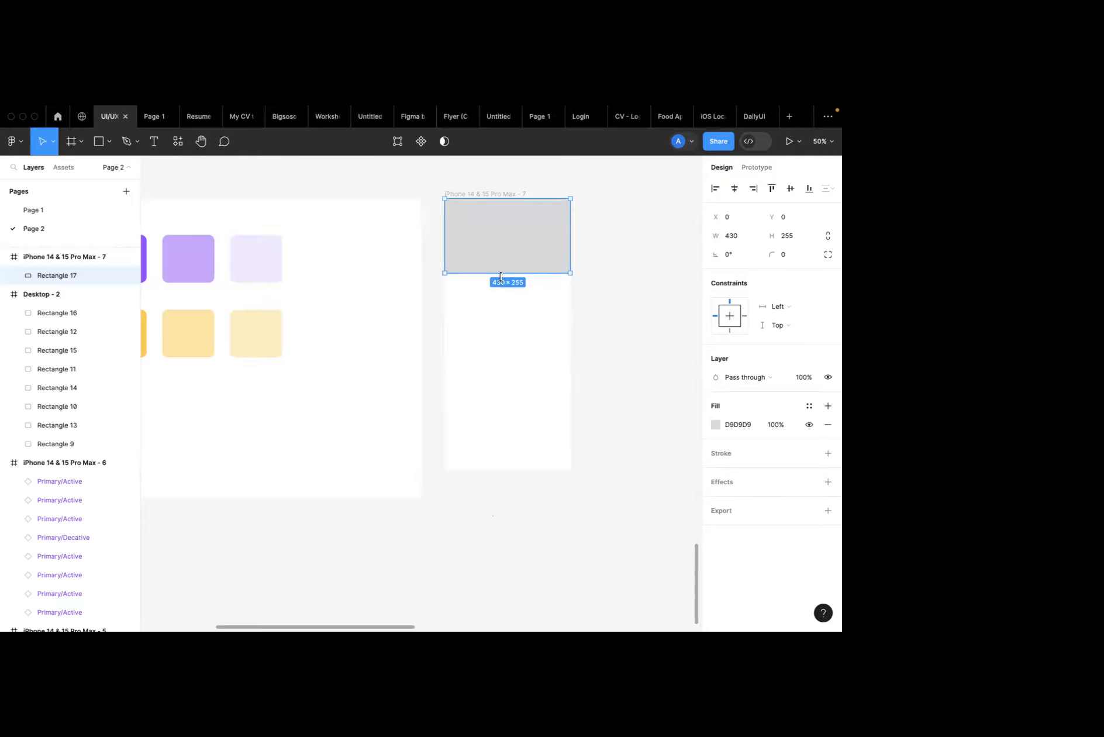
pyautogui.hscroll(-5, 502, 273)
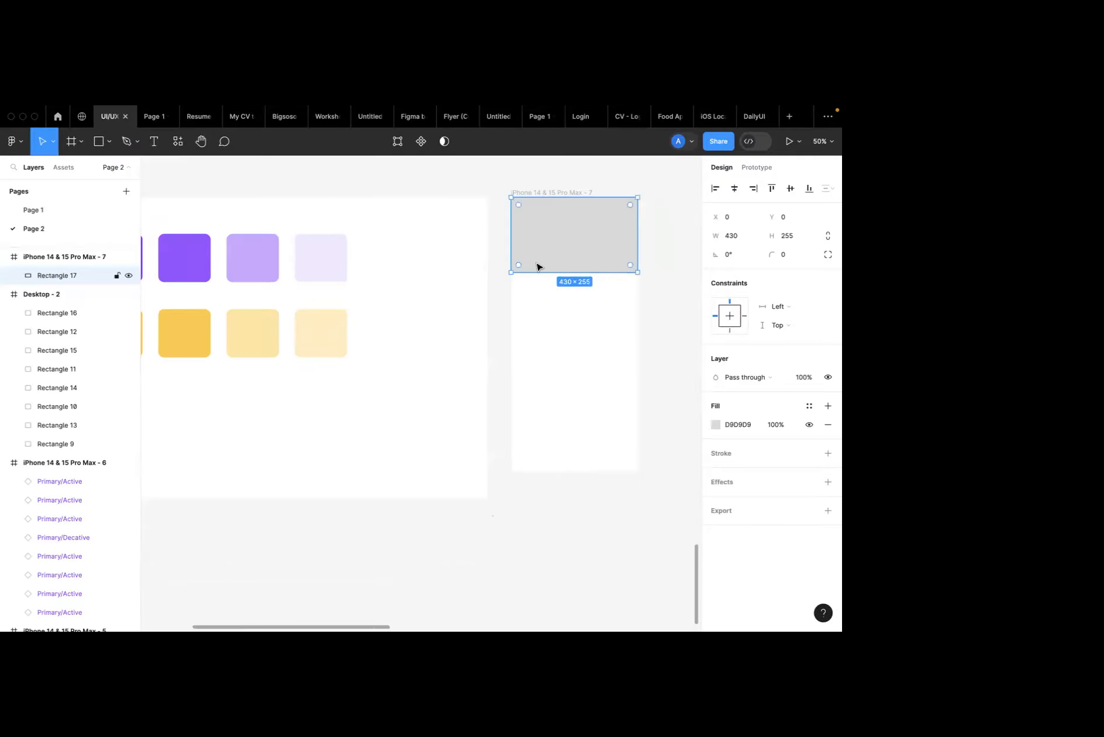
pyautogui.hscroll(-3, 537, 267)
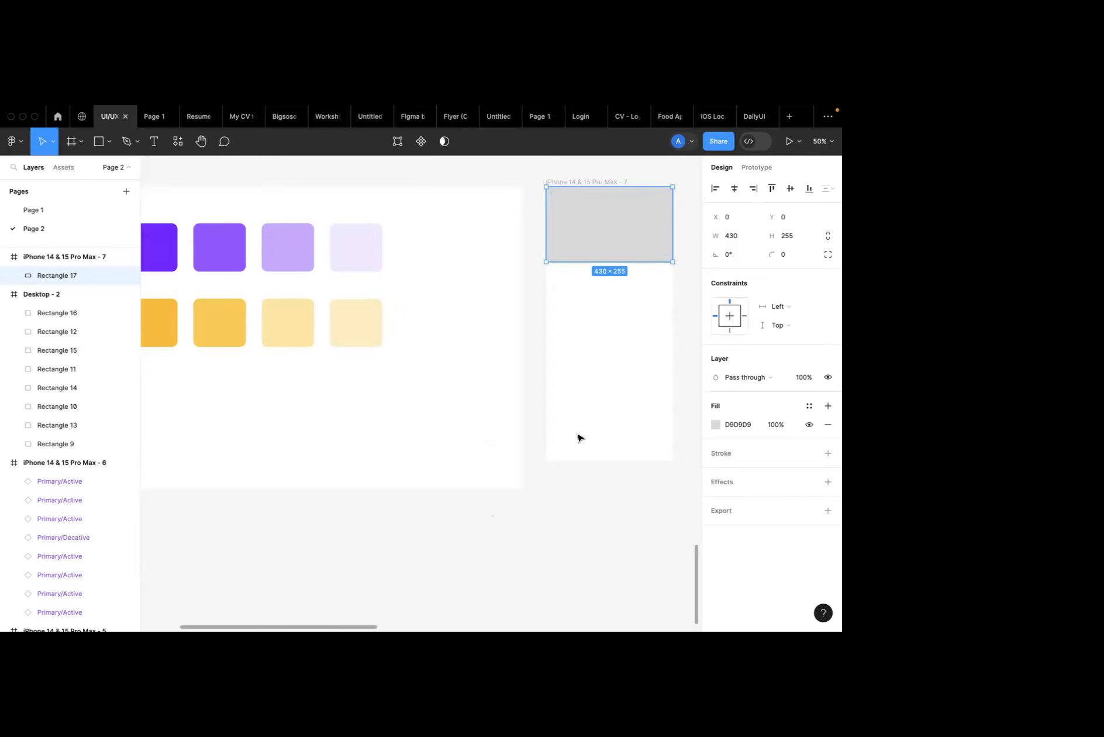
pyautogui.press('Return')
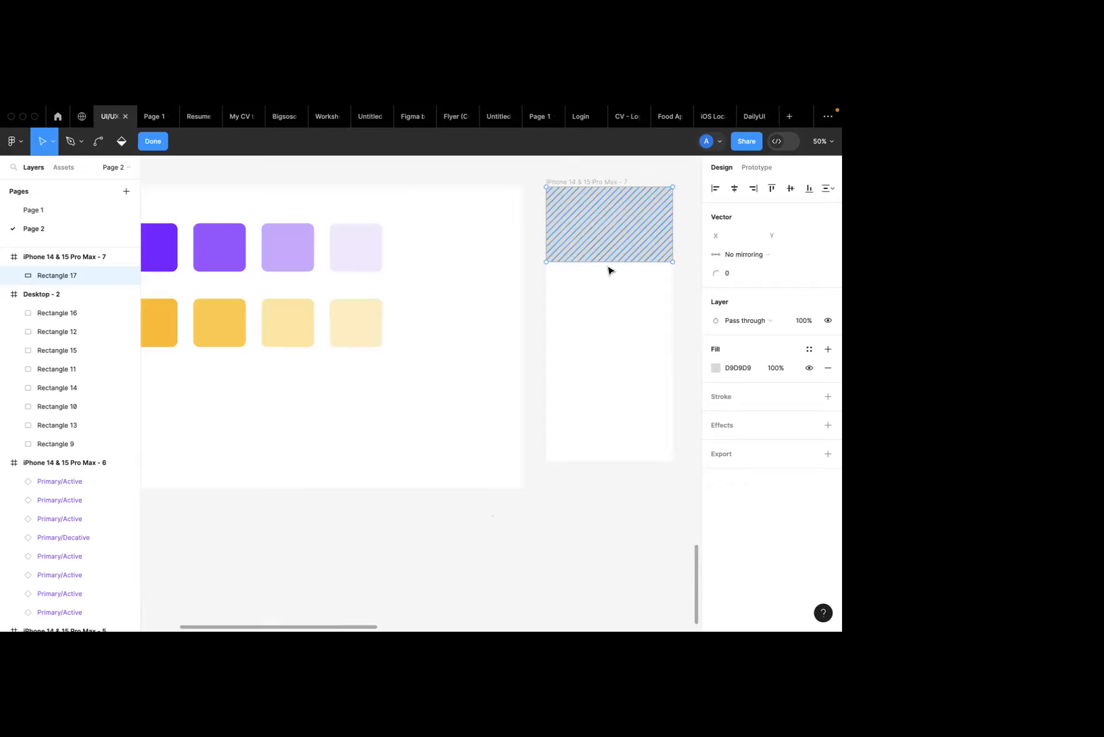
pyautogui.click(155, 142)
# Examine the file's local components in the assets, including the iPhone 14 & 15 Pro Max - 1 group.
pyautogui.click(67, 167)
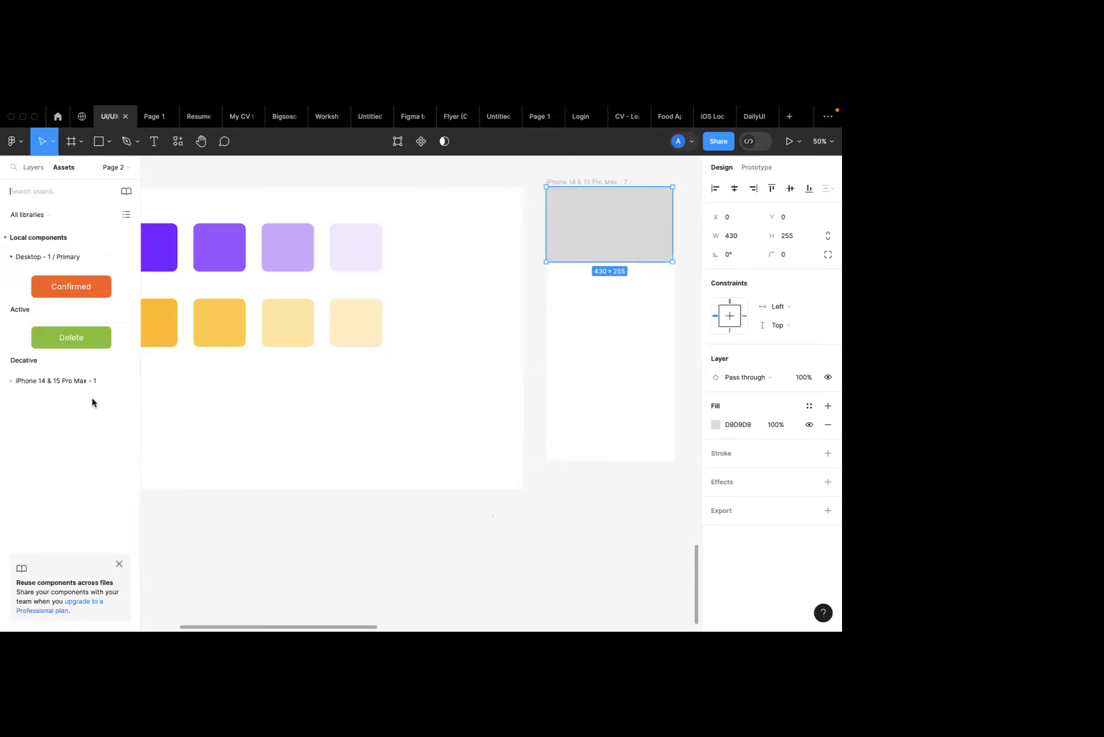
pyautogui.click(61, 382)
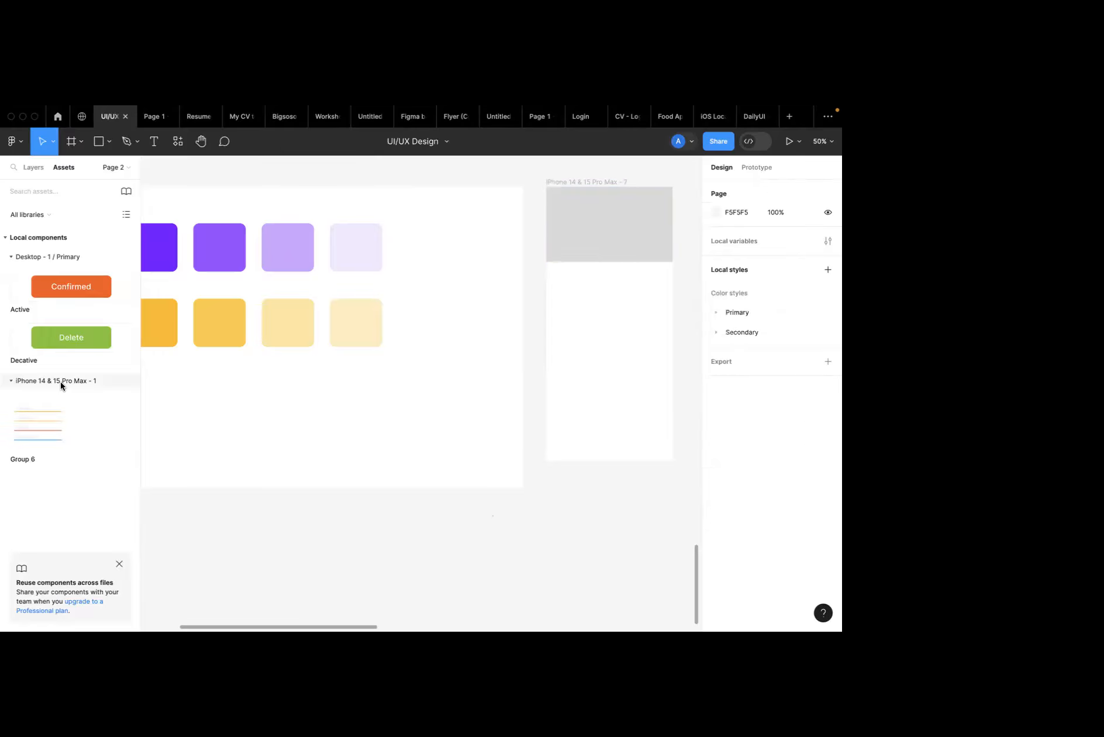
pyautogui.click(88, 383)
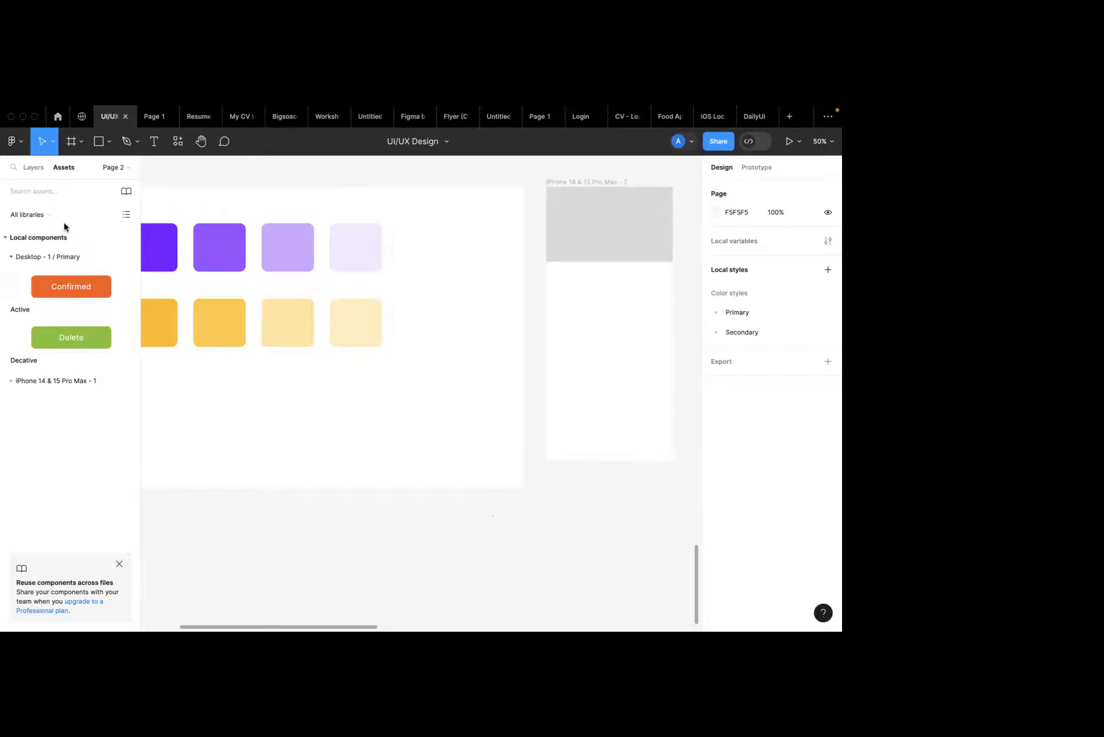
pyautogui.click(7, 238)
pyautogui.click(29, 168)
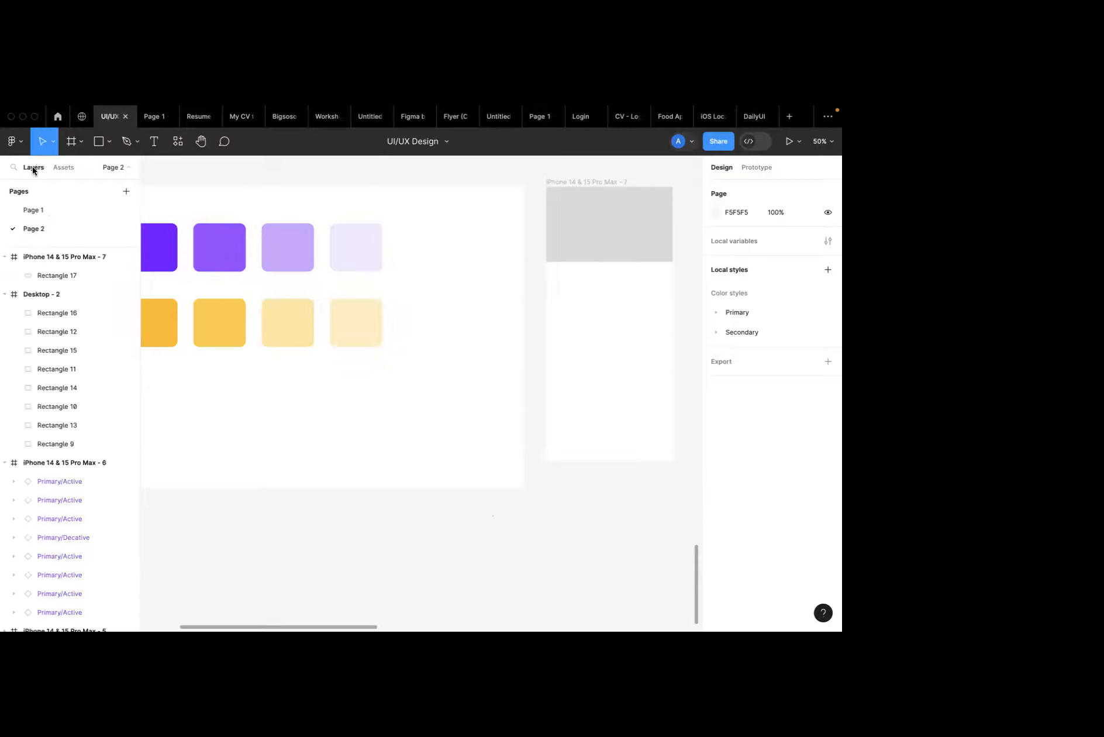
pyautogui.click(61, 171)
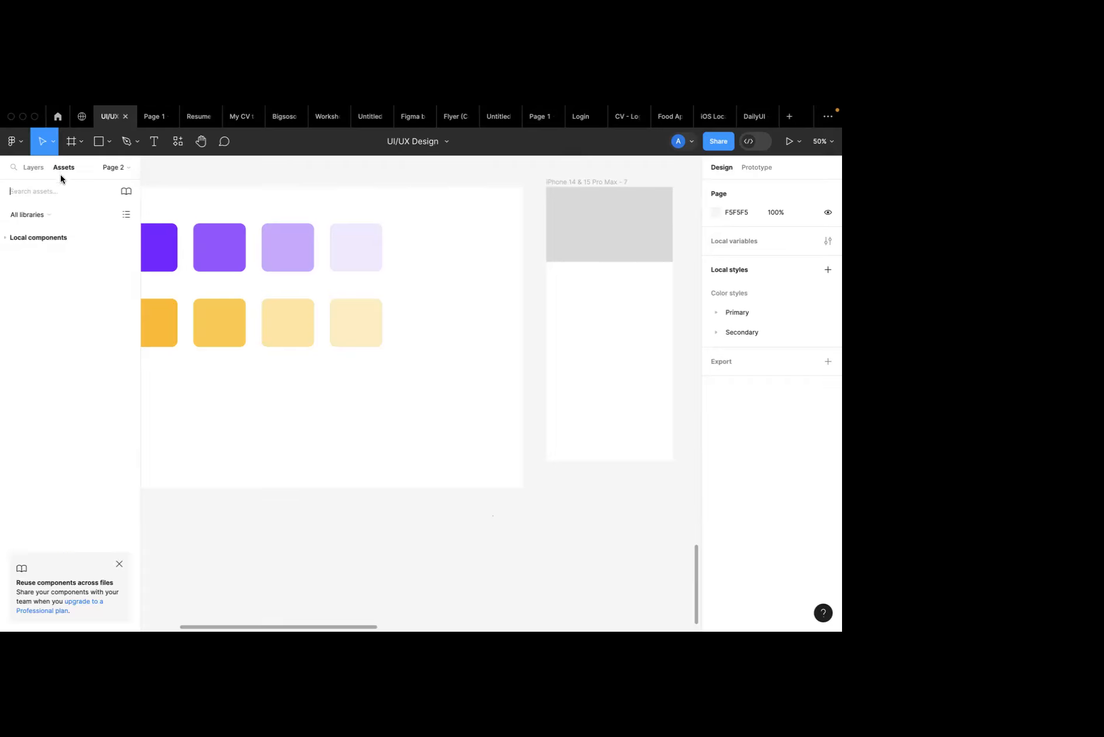
pyautogui.click(49, 236)
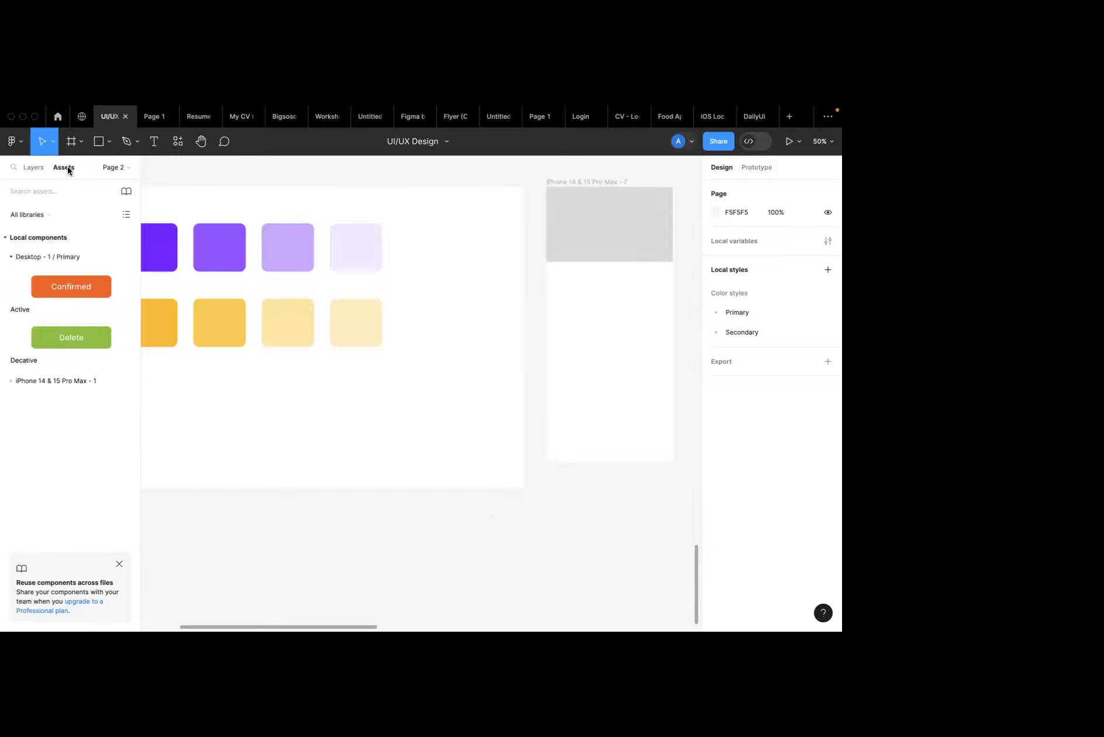
# Return to the layers list and examine the colour style assigned to each purple and yellow swatch in the Desktop - 2 frame.
pyautogui.click(26, 168)
pyautogui.scroll(-2, 282, 261)
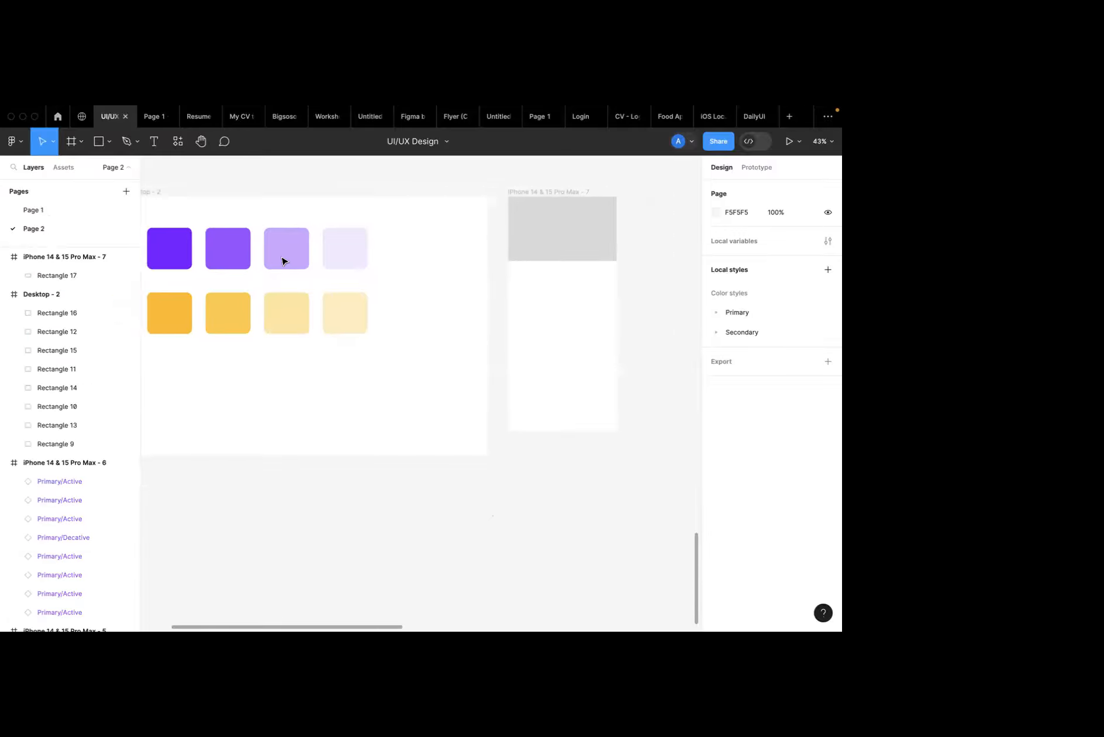
pyautogui.click(252, 258)
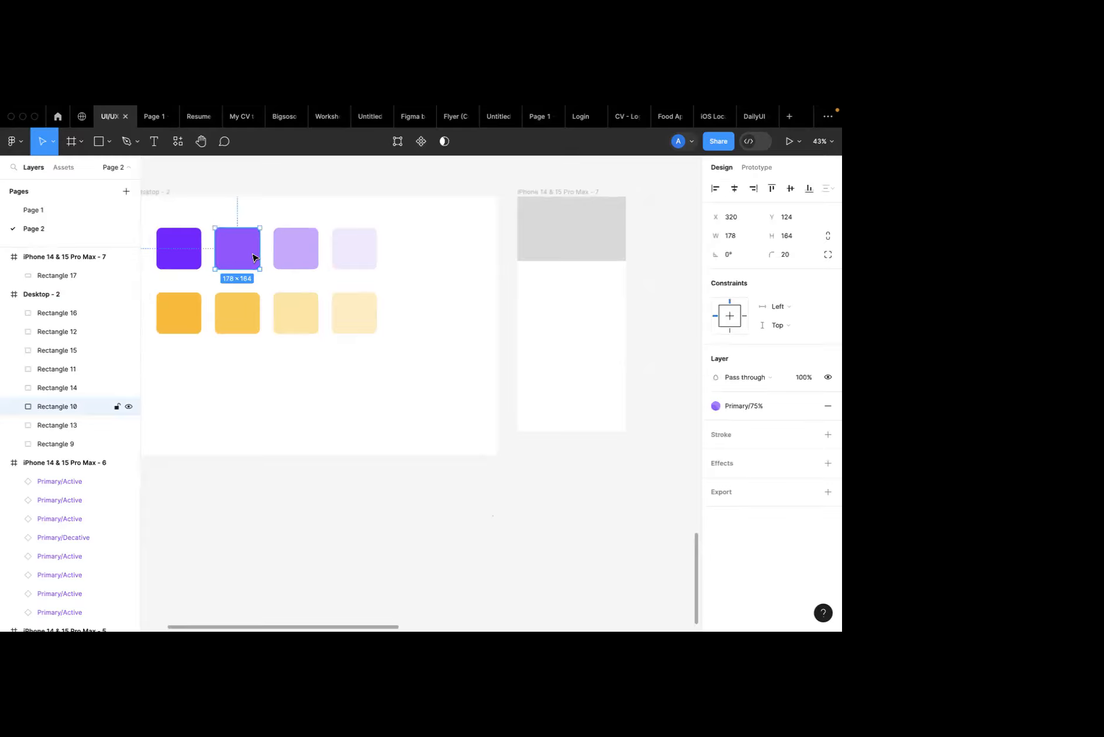
pyautogui.click(187, 254)
pyautogui.click(314, 260)
pyautogui.click(346, 263)
pyautogui.click(348, 305)
pyautogui.click(277, 314)
pyautogui.click(230, 315)
pyautogui.click(177, 314)
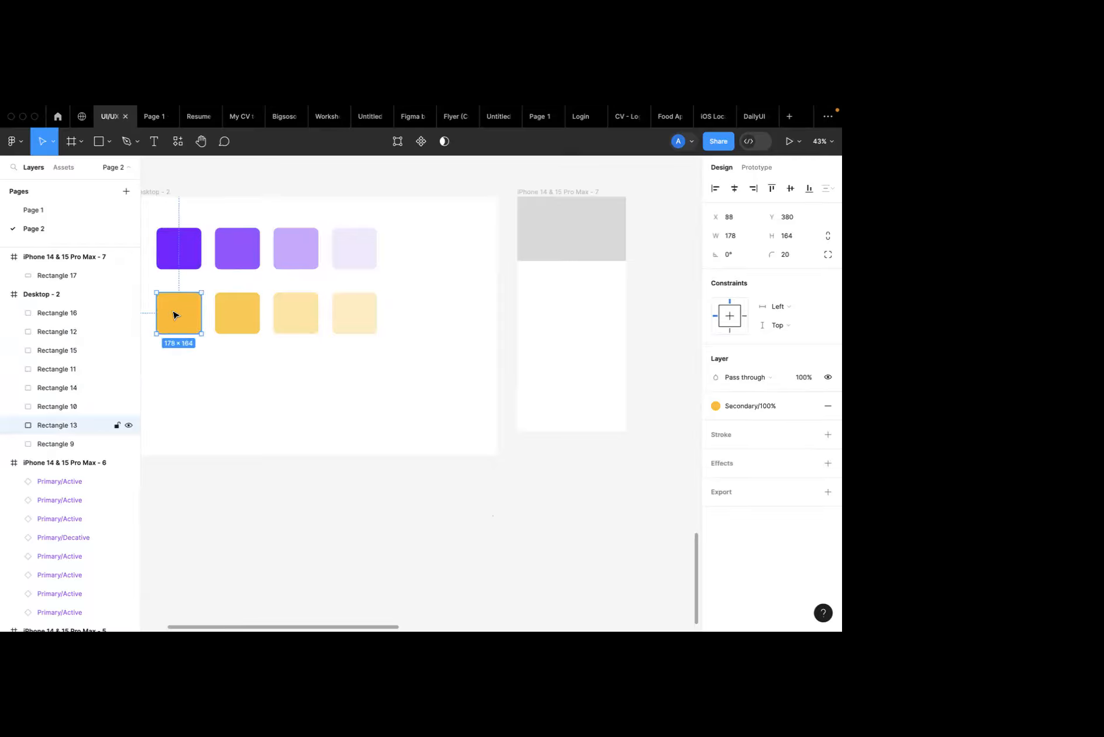
# Apply the Primary/100% colour style to the grey rectangle at the top of the iPhone frame.
pyautogui.click(544, 254)
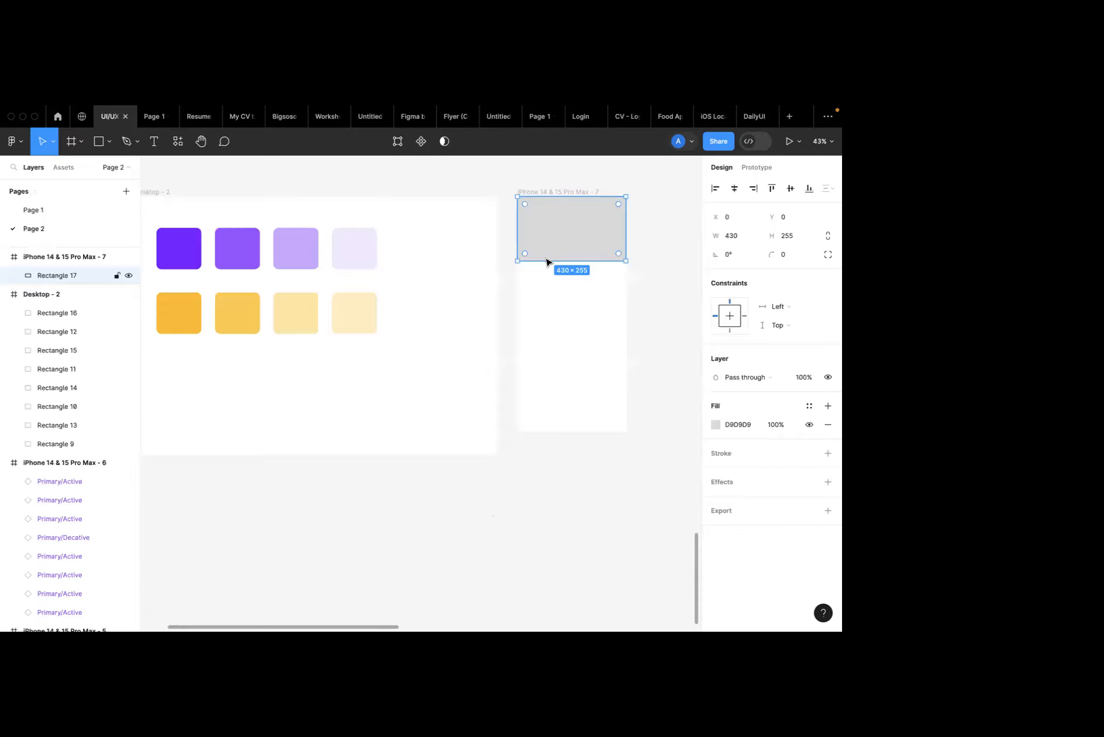
pyautogui.click(809, 406)
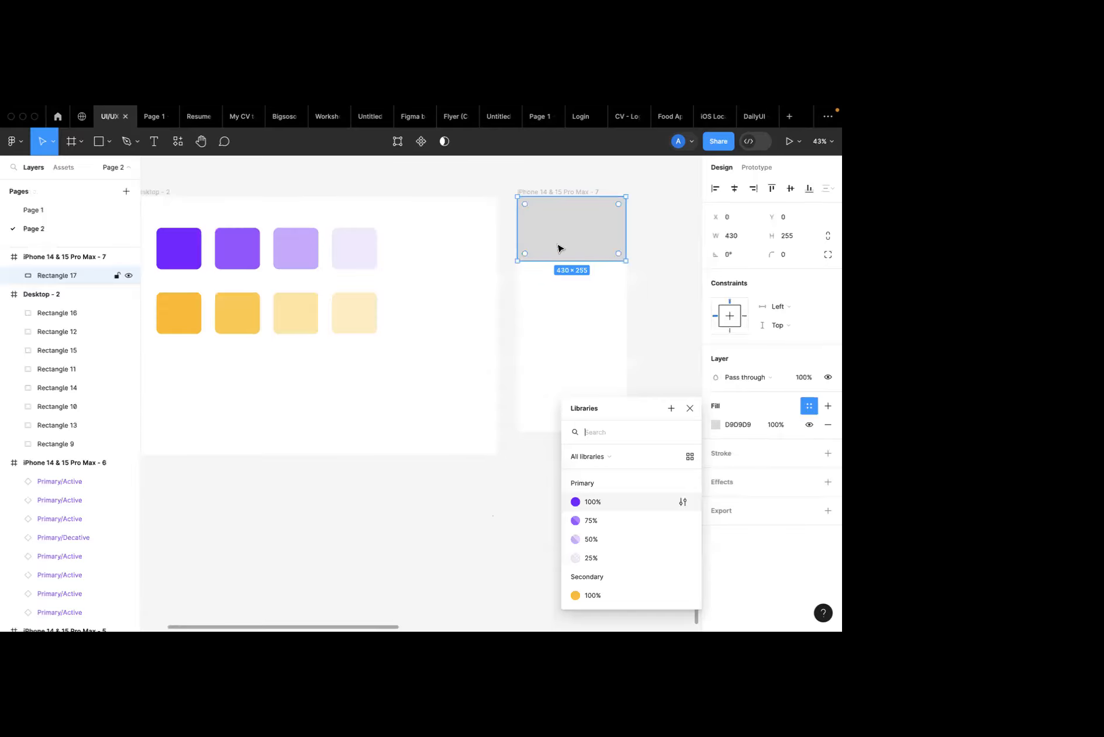
pyautogui.click(590, 503)
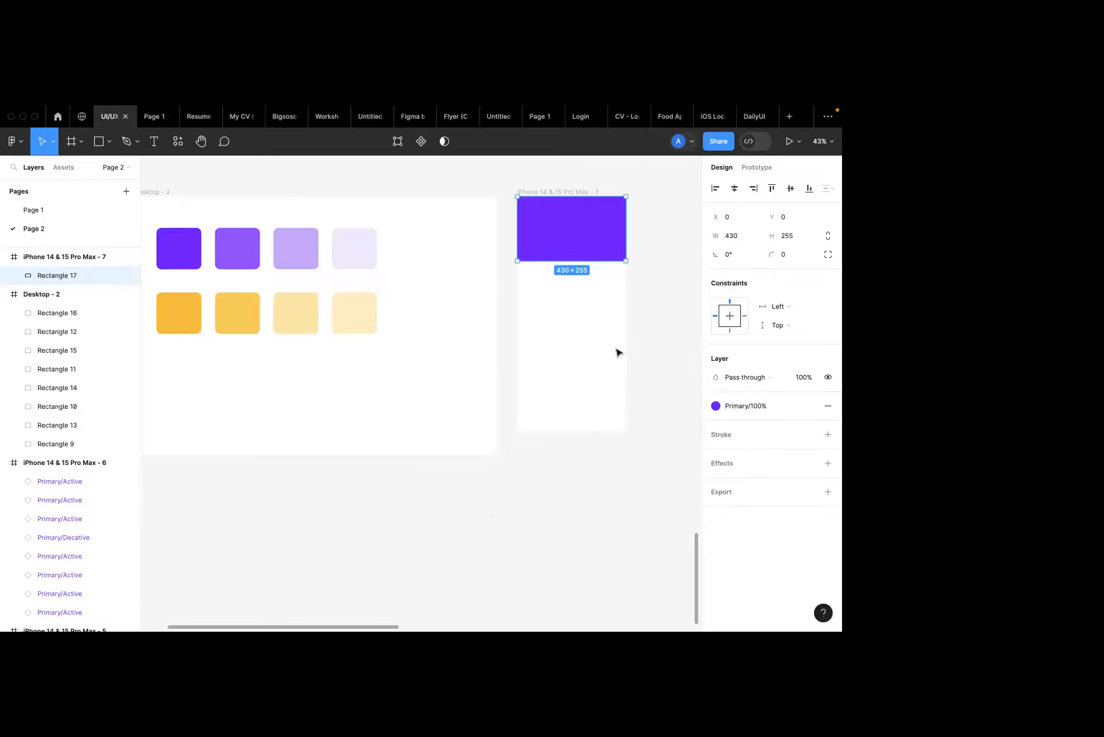
# Duplicate the iPhone 14 & 15 Pro Max - 7 frame together with its purple header rectangle.
pyautogui.click(560, 291)
pyautogui.hscroll(3, 561, 292)
pyautogui.click(507, 183)
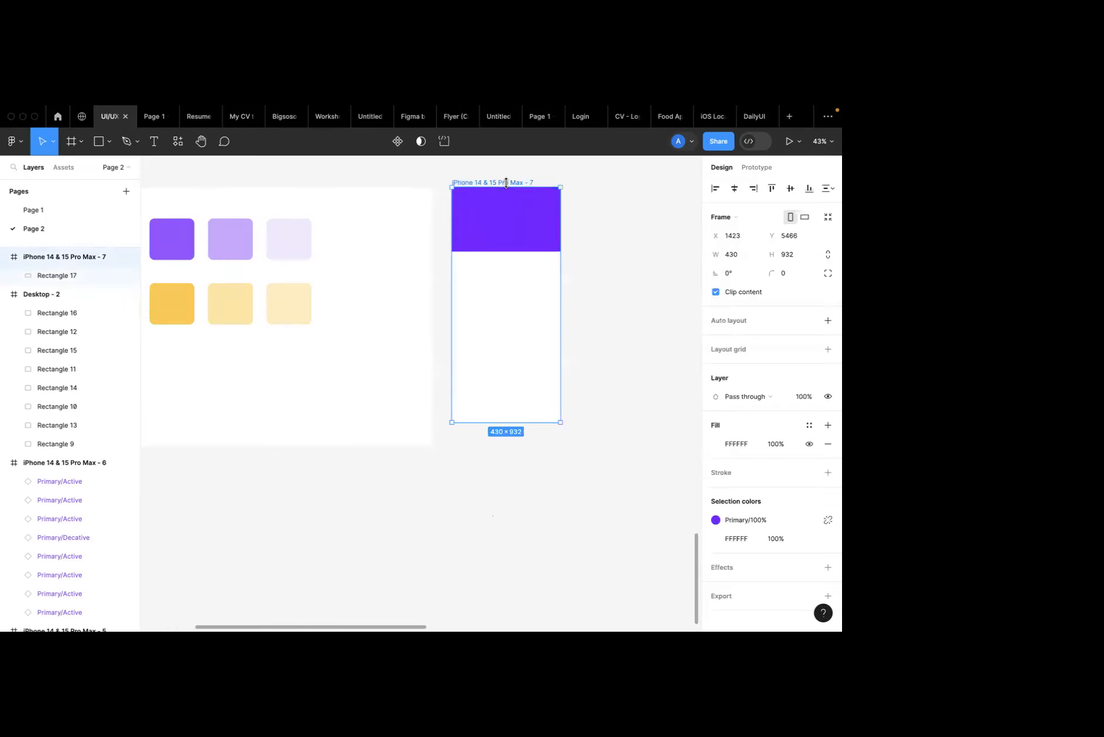
pyautogui.press('super+d')
# Change the header rectangle in the duplicated iPhone frame to the Secondary/100% colour style.
pyautogui.hscroll(-3, 588, 227)
pyautogui.scroll(-1, 588, 227)
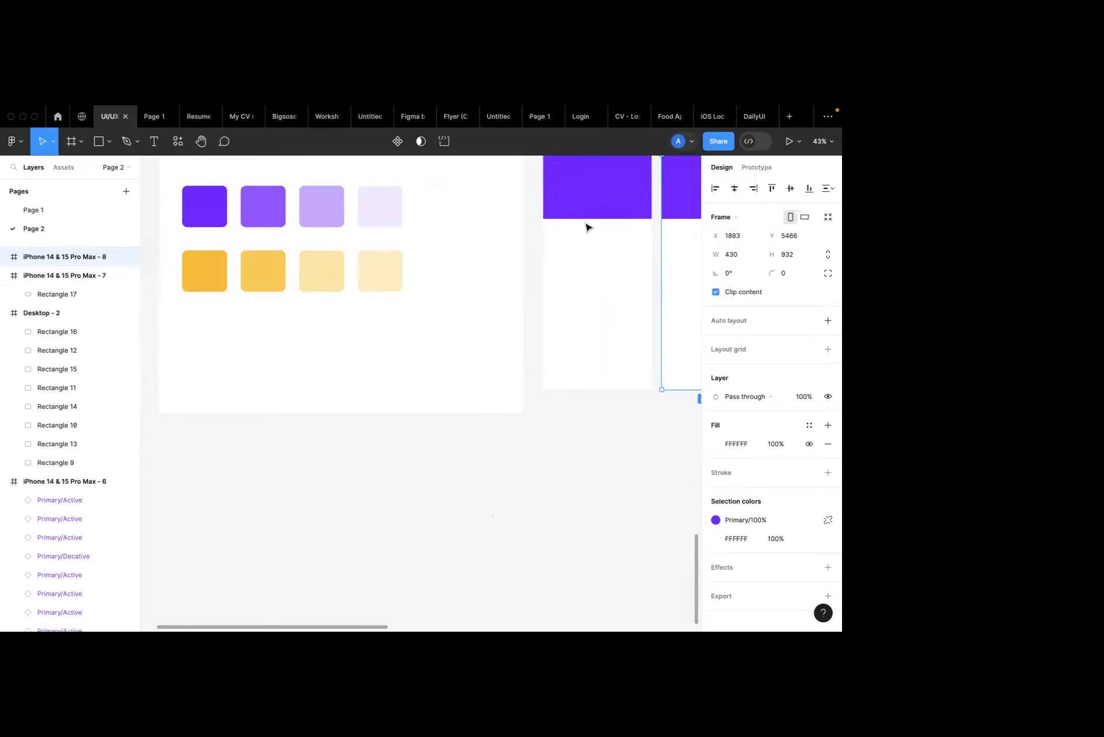
pyautogui.hscroll(2, 585, 228)
pyautogui.click(658, 209)
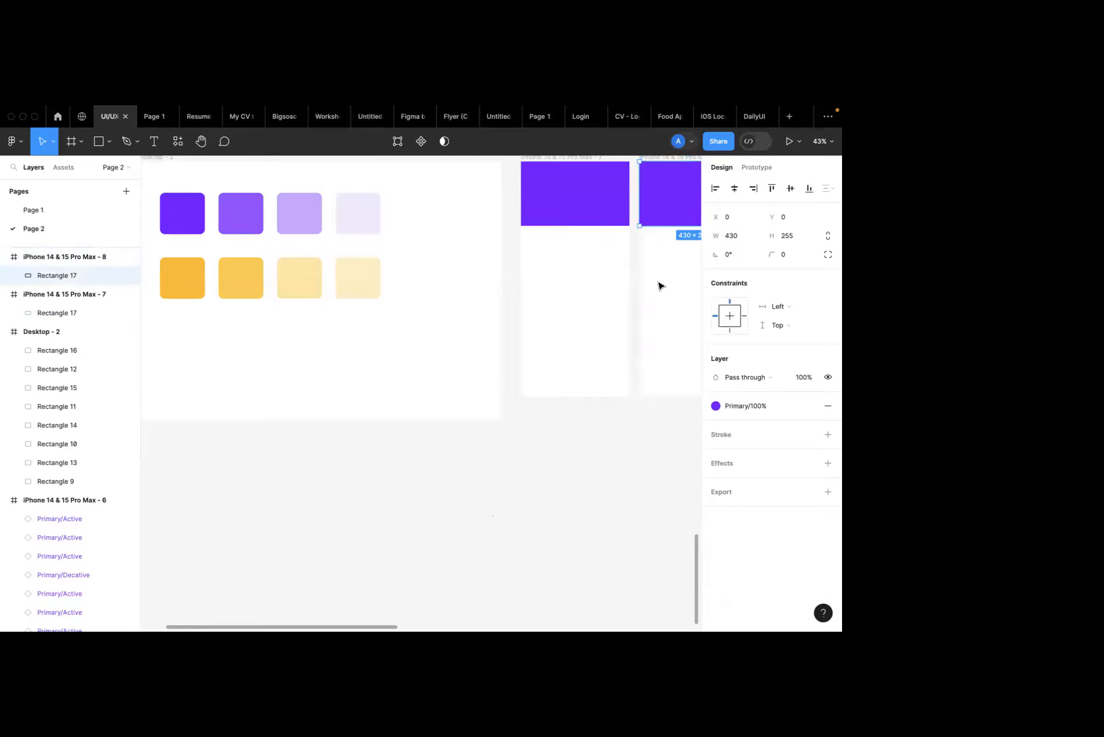
pyautogui.click(754, 406)
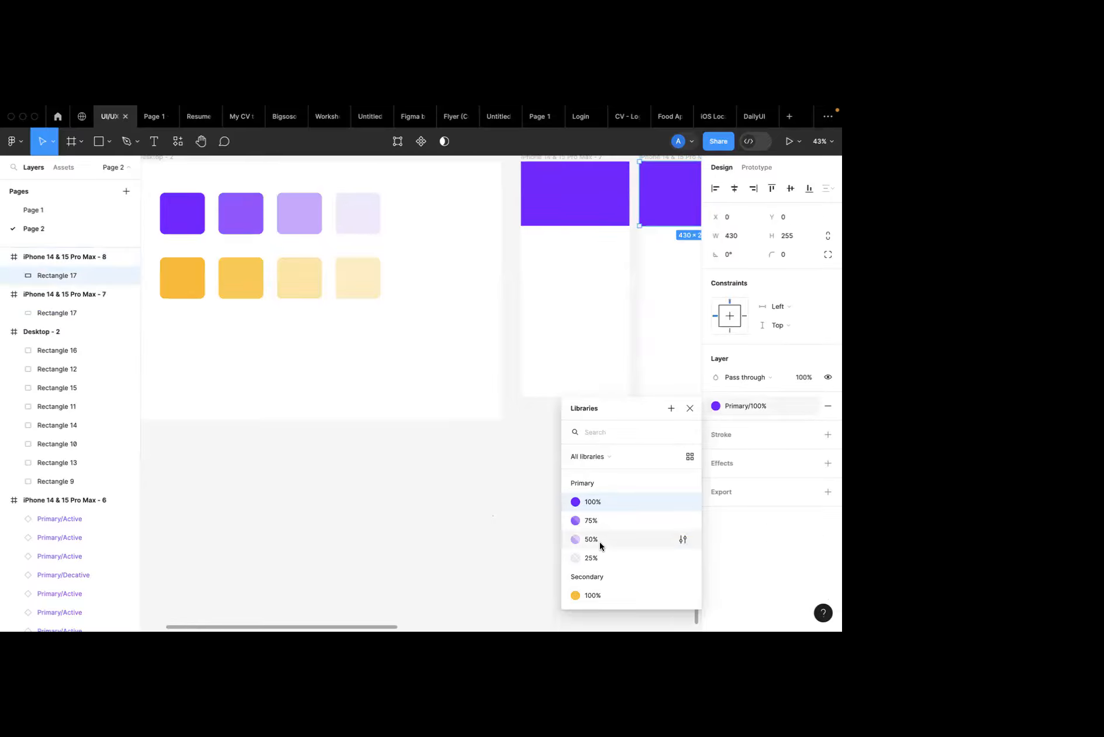
pyautogui.click(596, 596)
pyautogui.hscroll(-2, 596, 273)
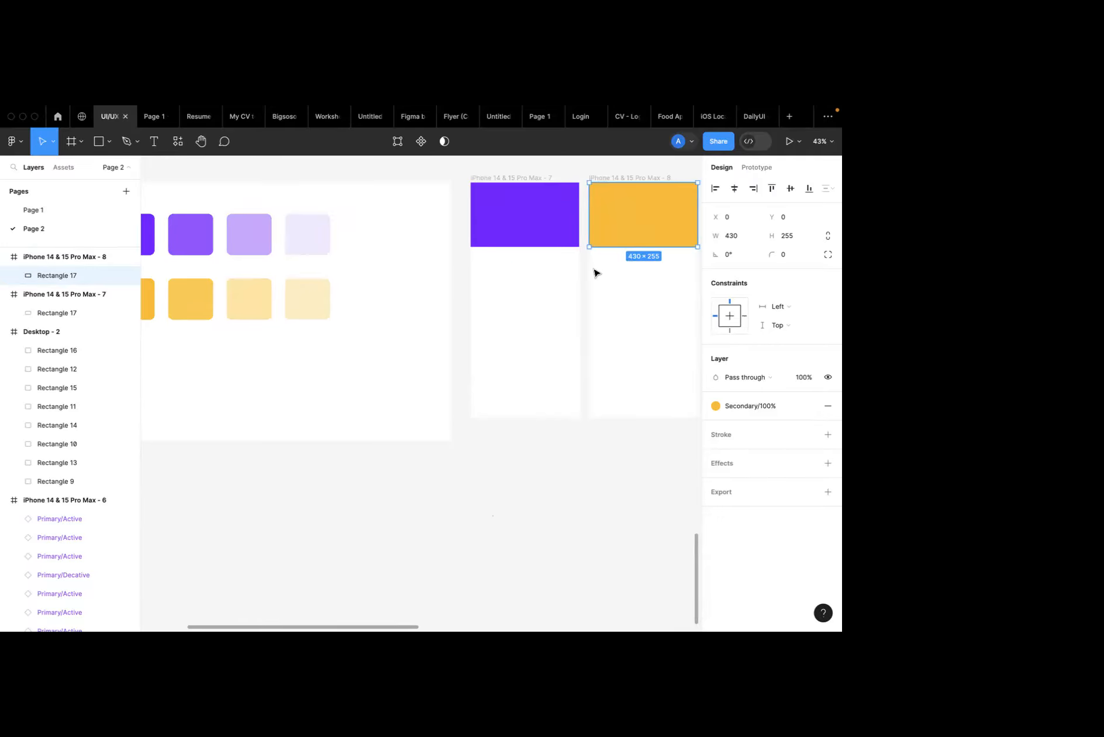
pyautogui.click(716, 406)
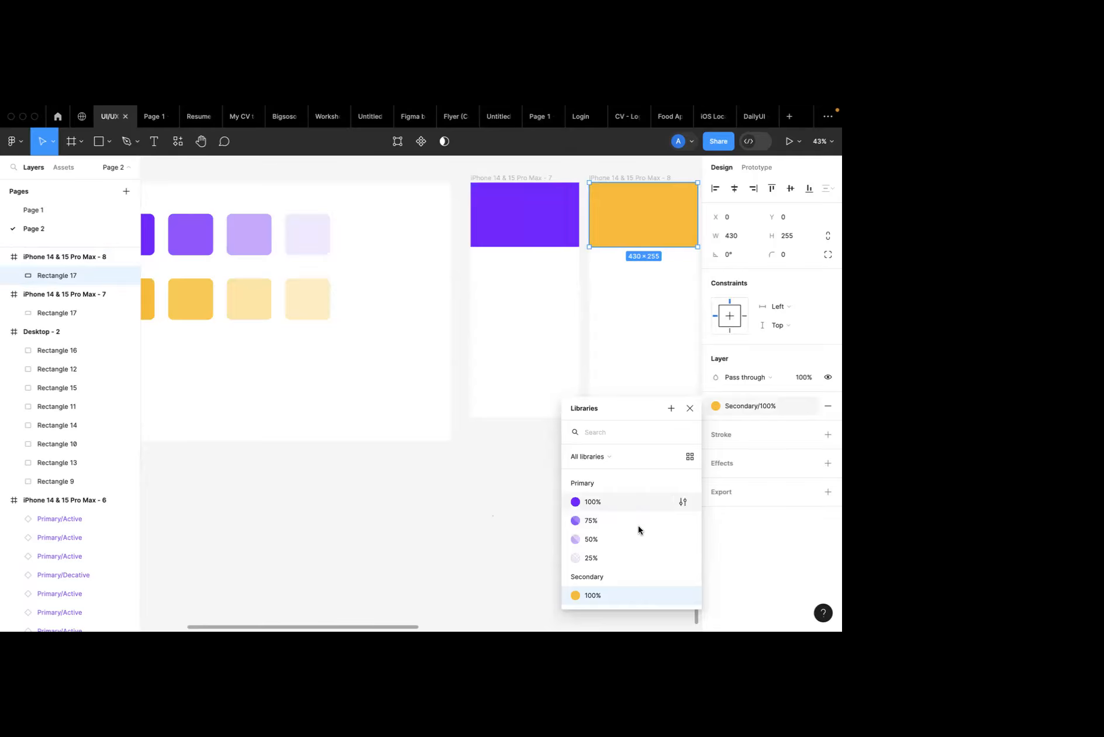
pyautogui.click(545, 506)
# Select the purple header rectangle in the iPhone 14 & 15 Pro Max - 7 frame.
pyautogui.hscroll(5, 544, 507)
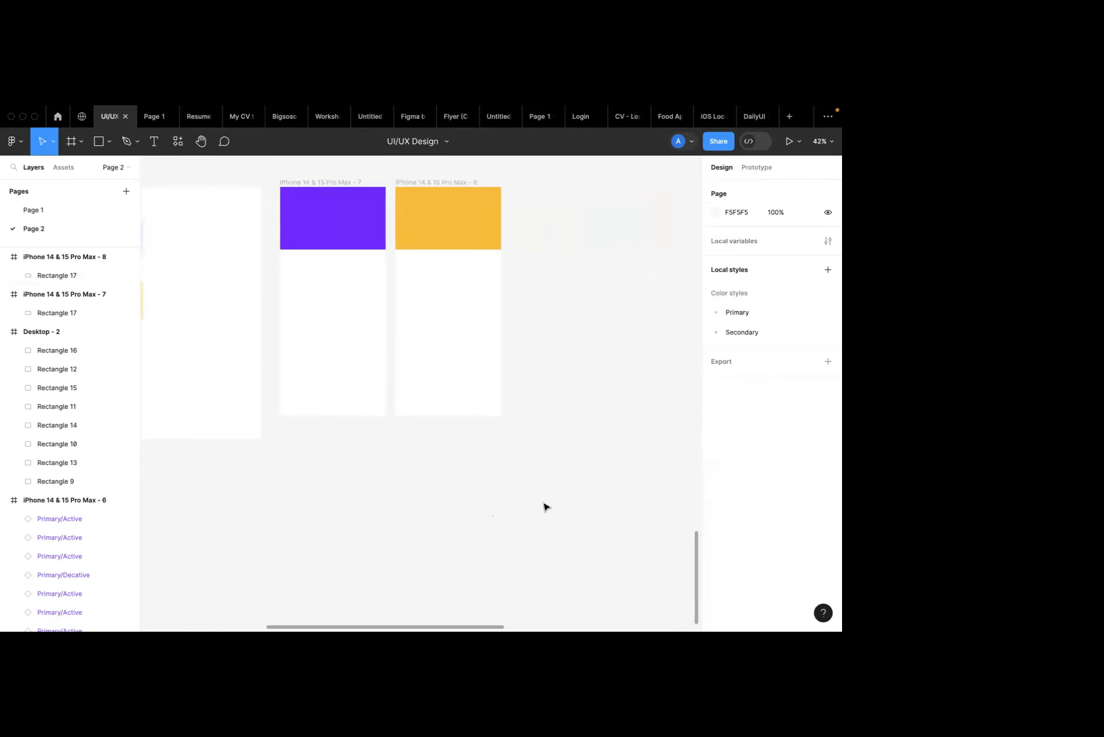
pyautogui.click(365, 229)
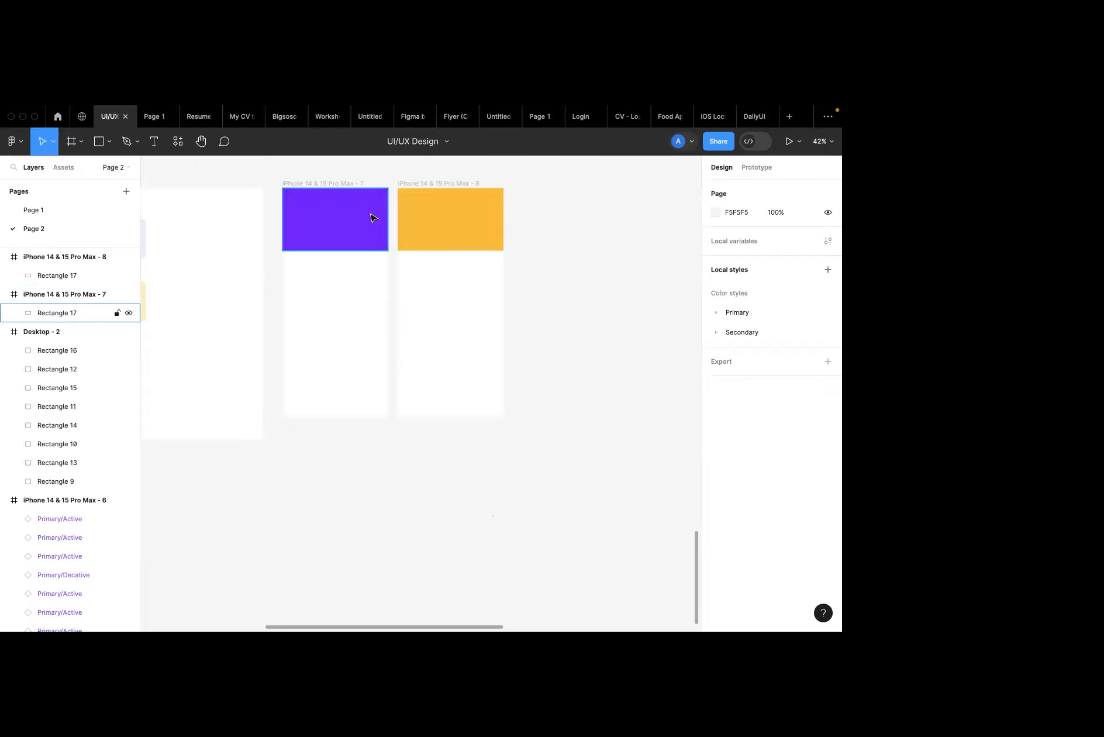
pyautogui.click(373, 218)
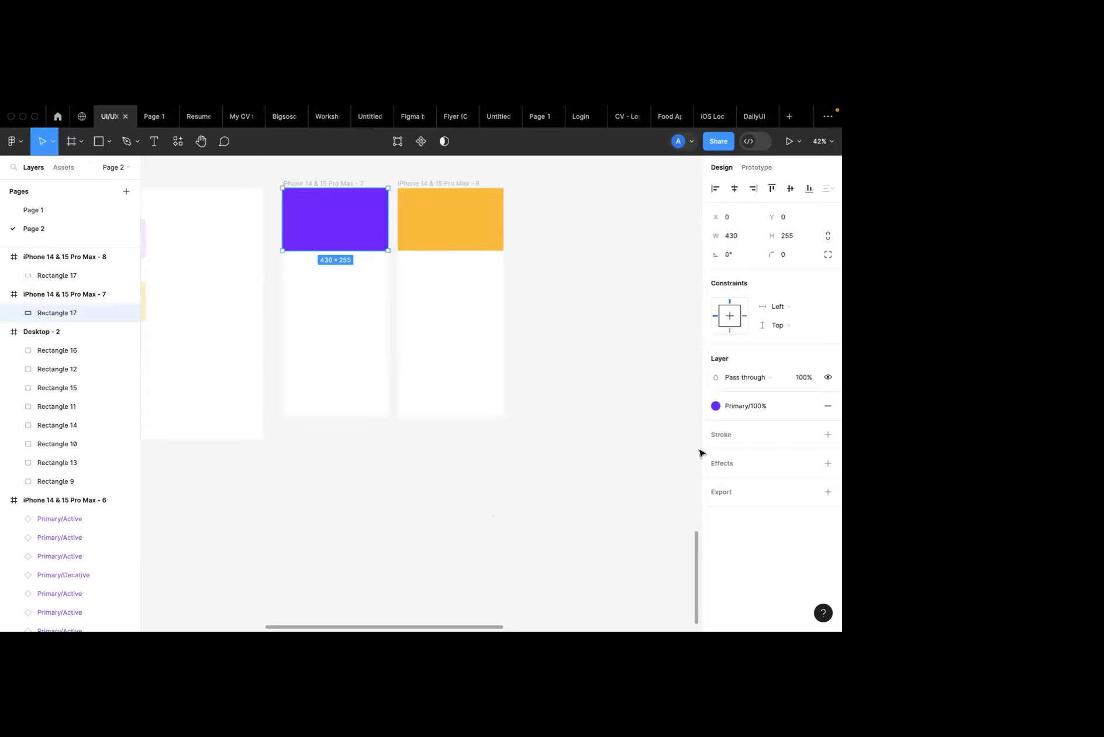
# Change the Secondary/100% color style to orange FF4000, starting from the header rectangle in the iPhone 14 & 15 Pro Max - 8 frame.
pyautogui.hscroll(-2, 448, 313)
pyautogui.hscroll(-2, 448, 313)
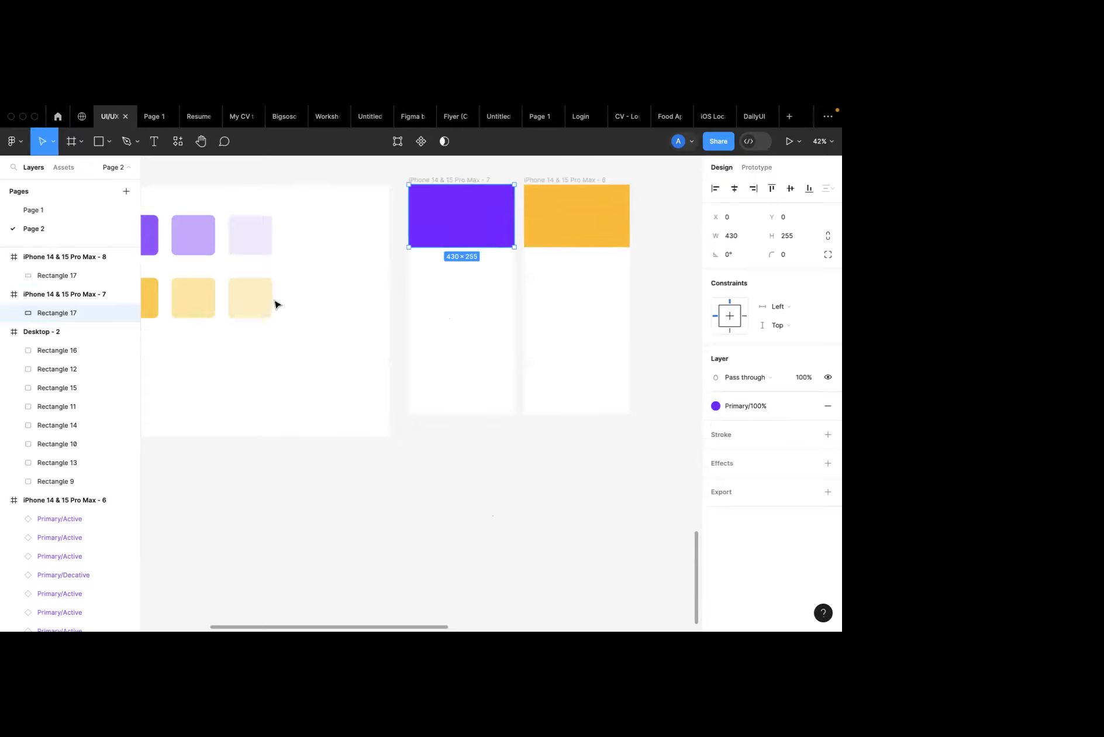
pyautogui.click(266, 302)
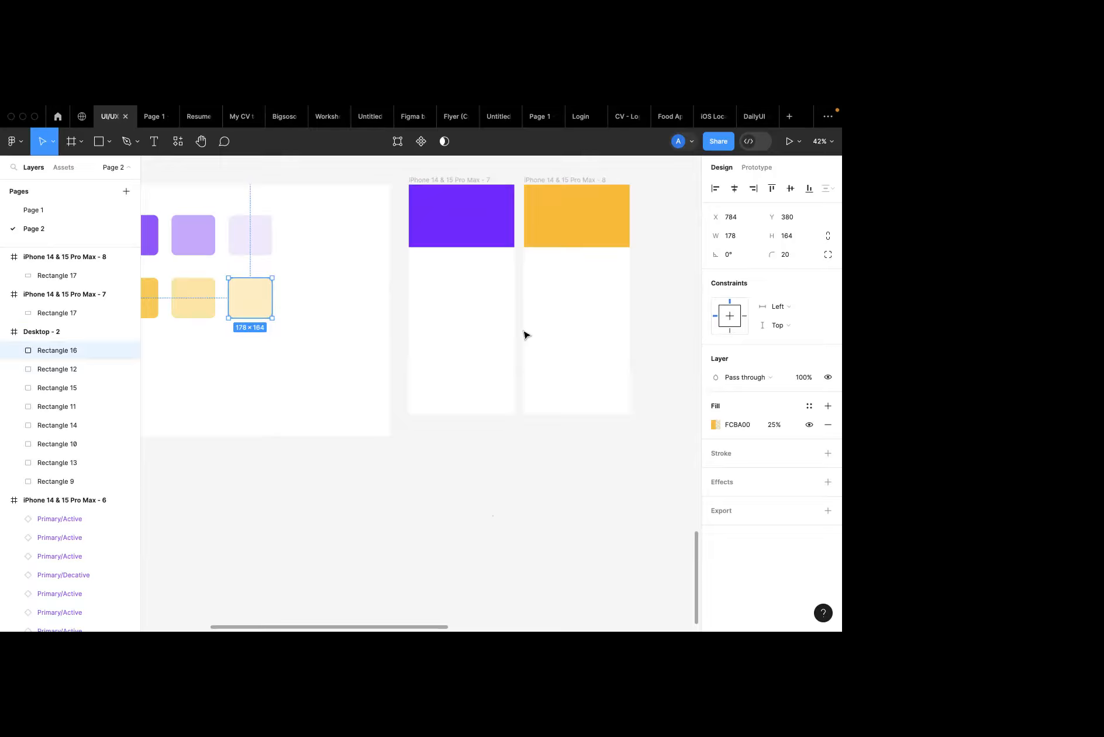
pyautogui.click(556, 246)
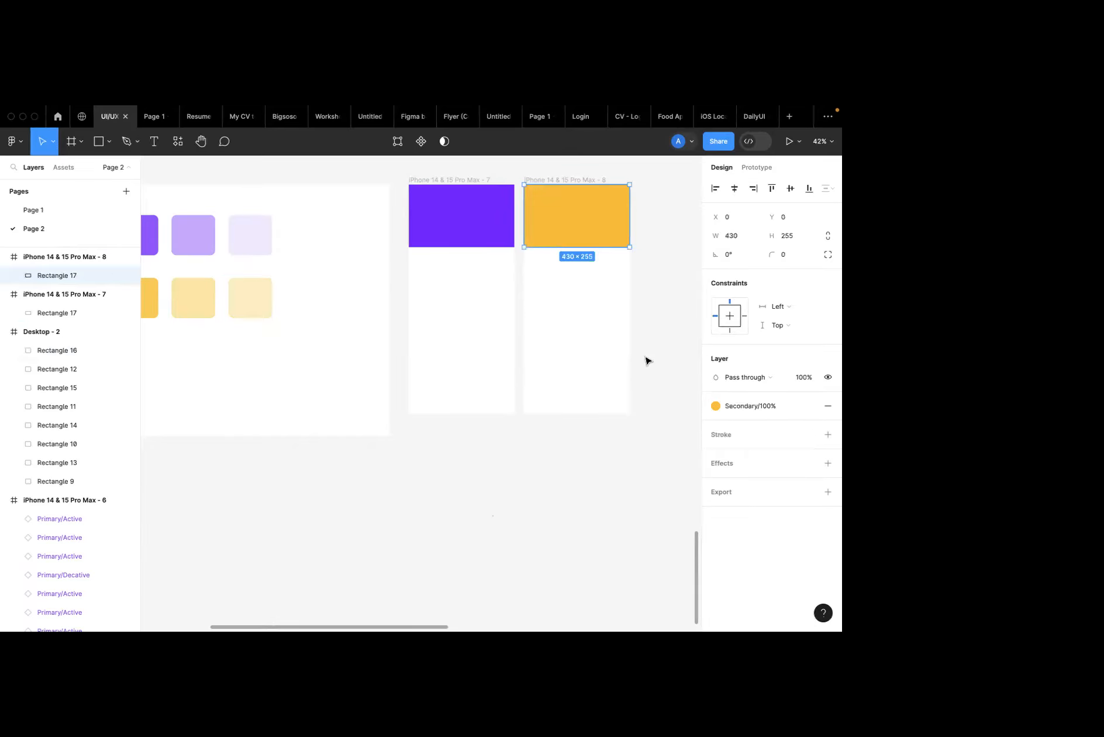
pyautogui.click(715, 407)
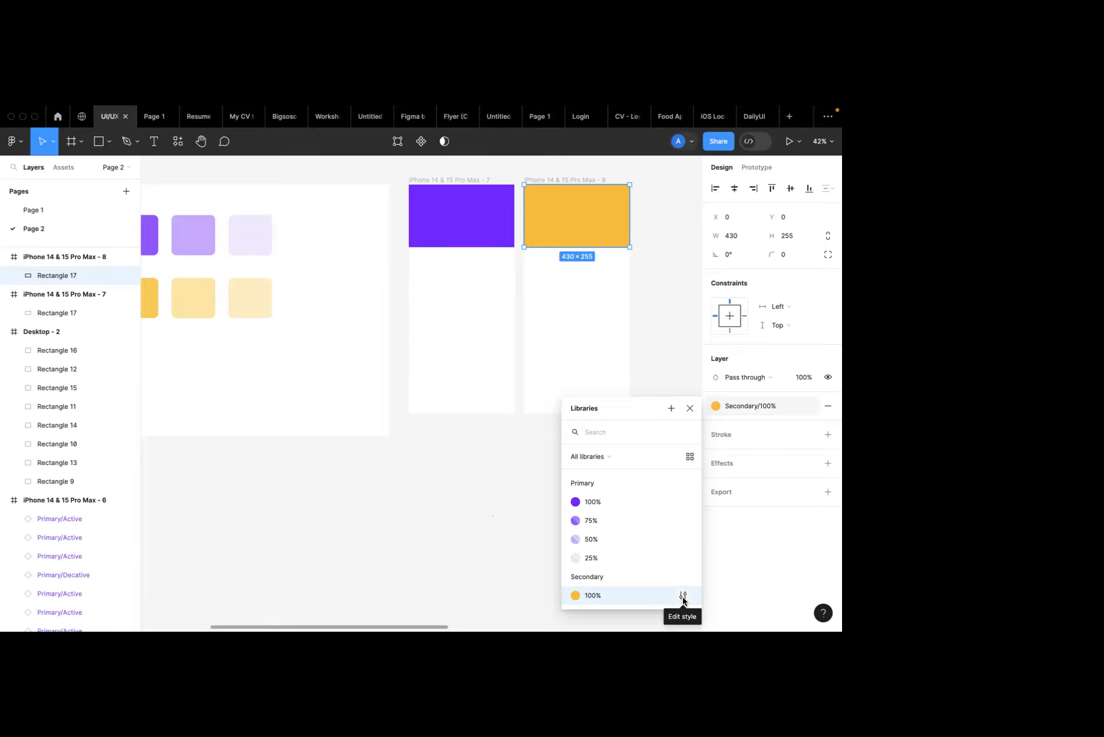
pyautogui.click(682, 595)
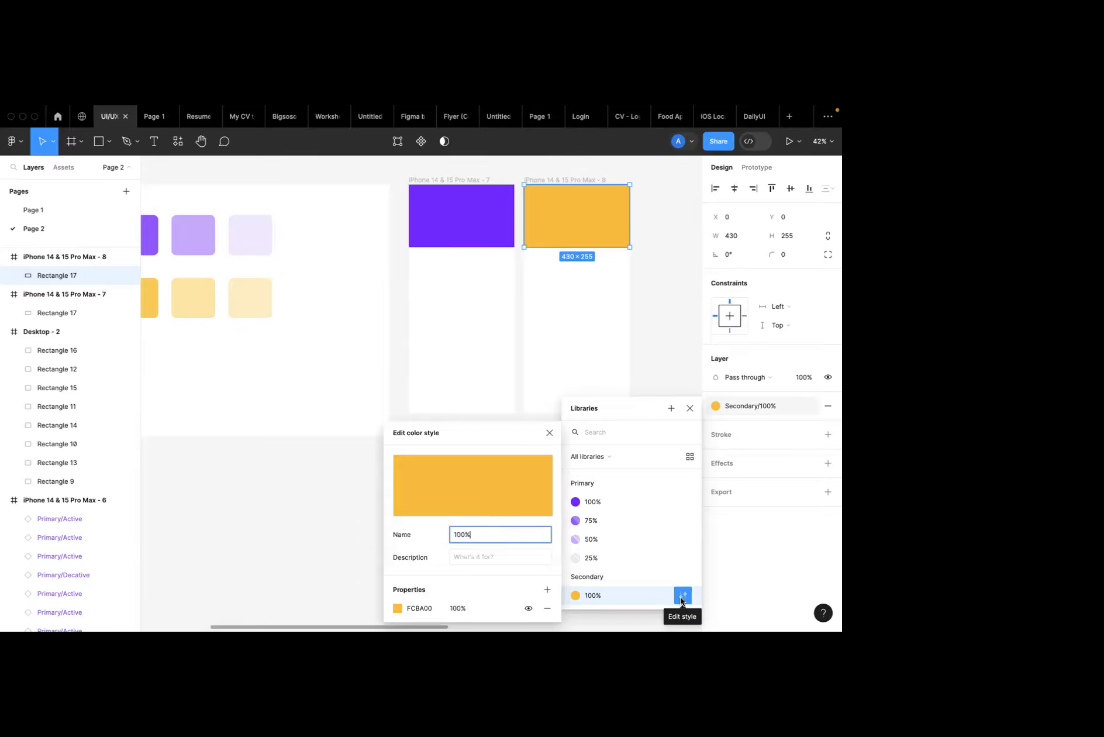
pyautogui.click(489, 477)
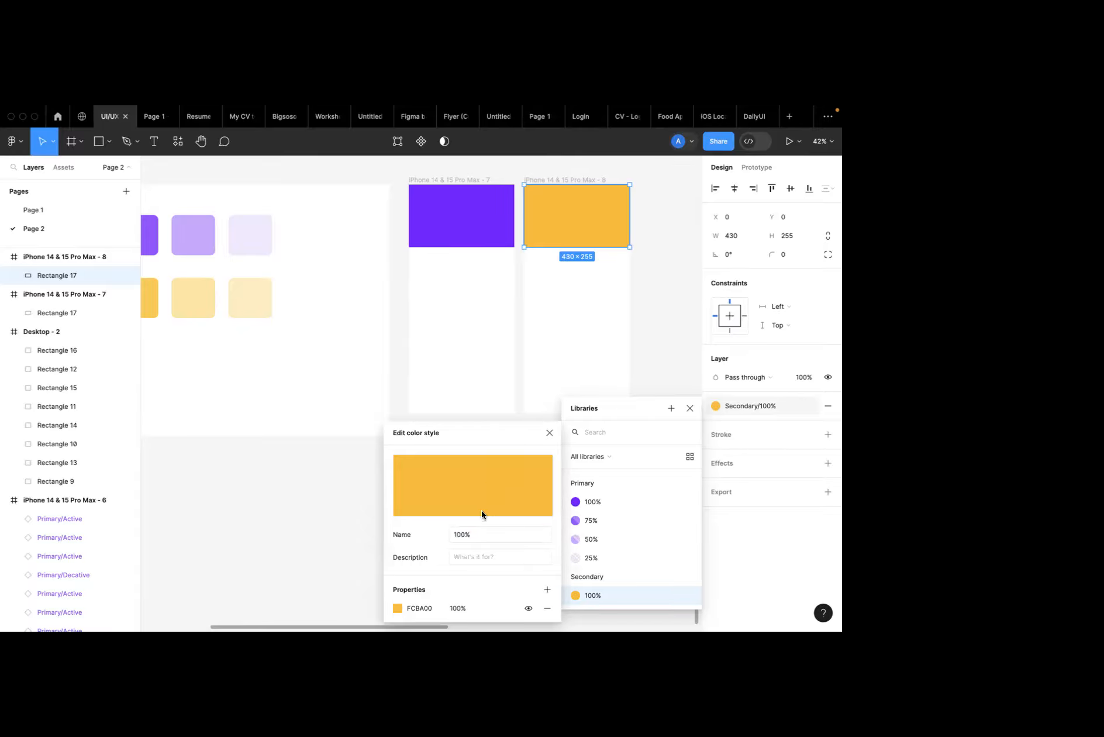
pyautogui.moveTo(503, 431); pyautogui.dragTo(517, 298)
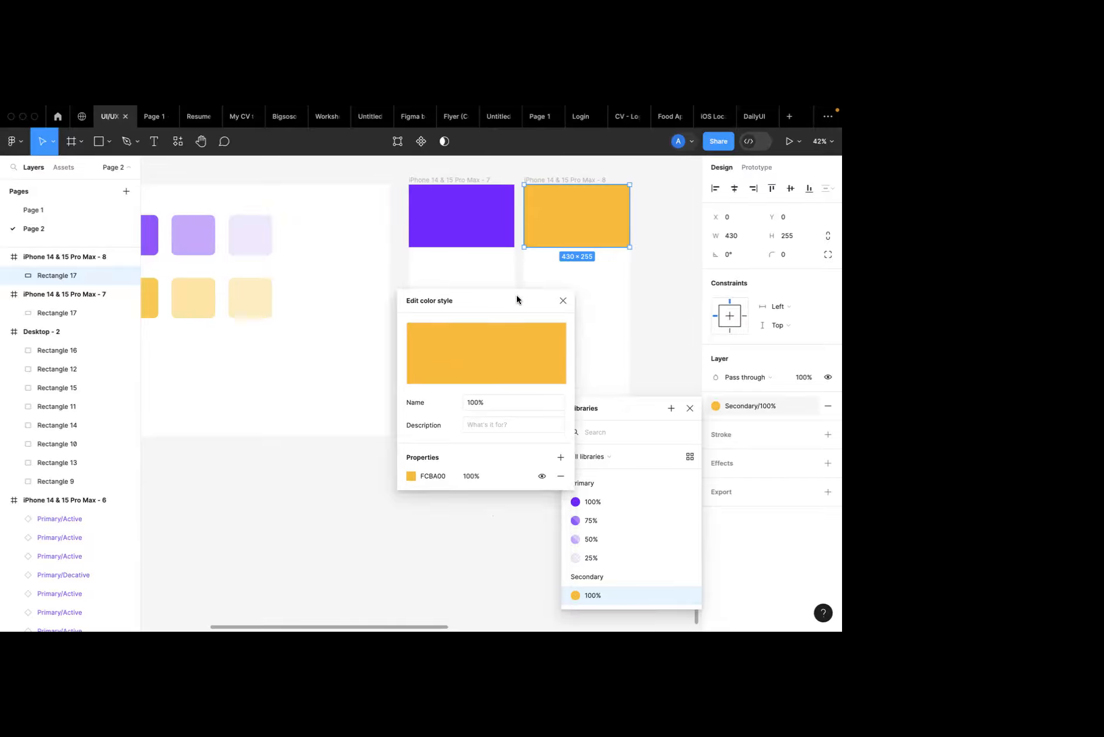
pyautogui.click(410, 476)
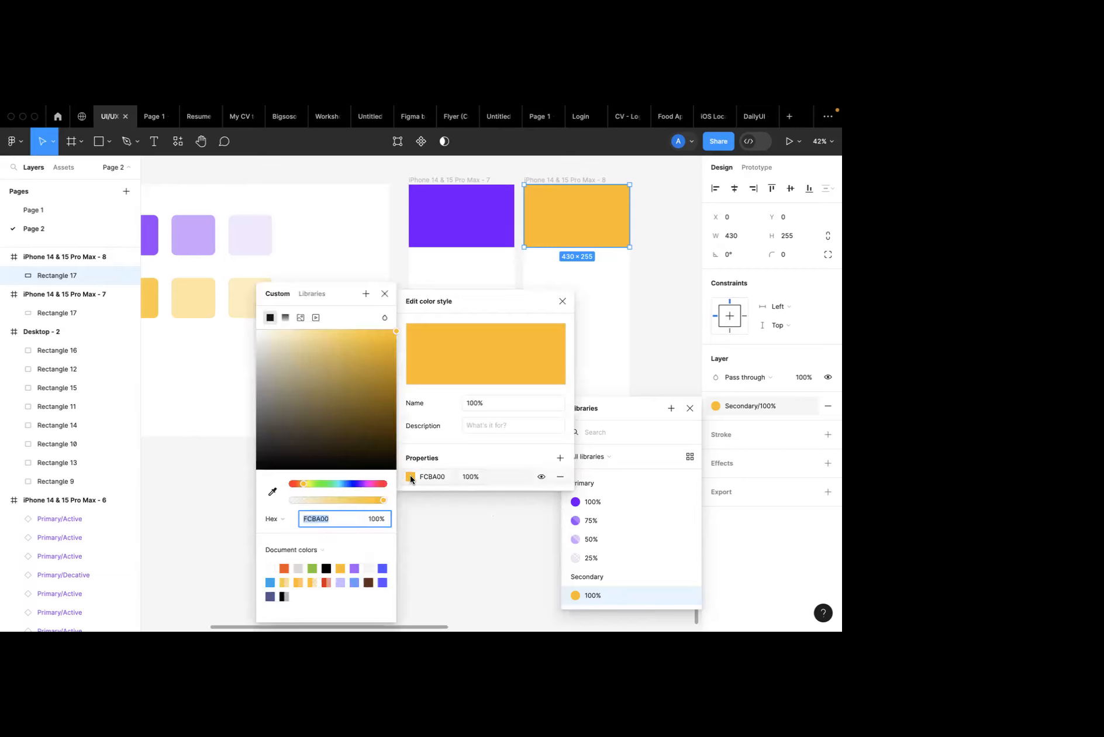
pyautogui.click(285, 568)
pyautogui.moveTo(386, 375); pyautogui.dragTo(409, 308)
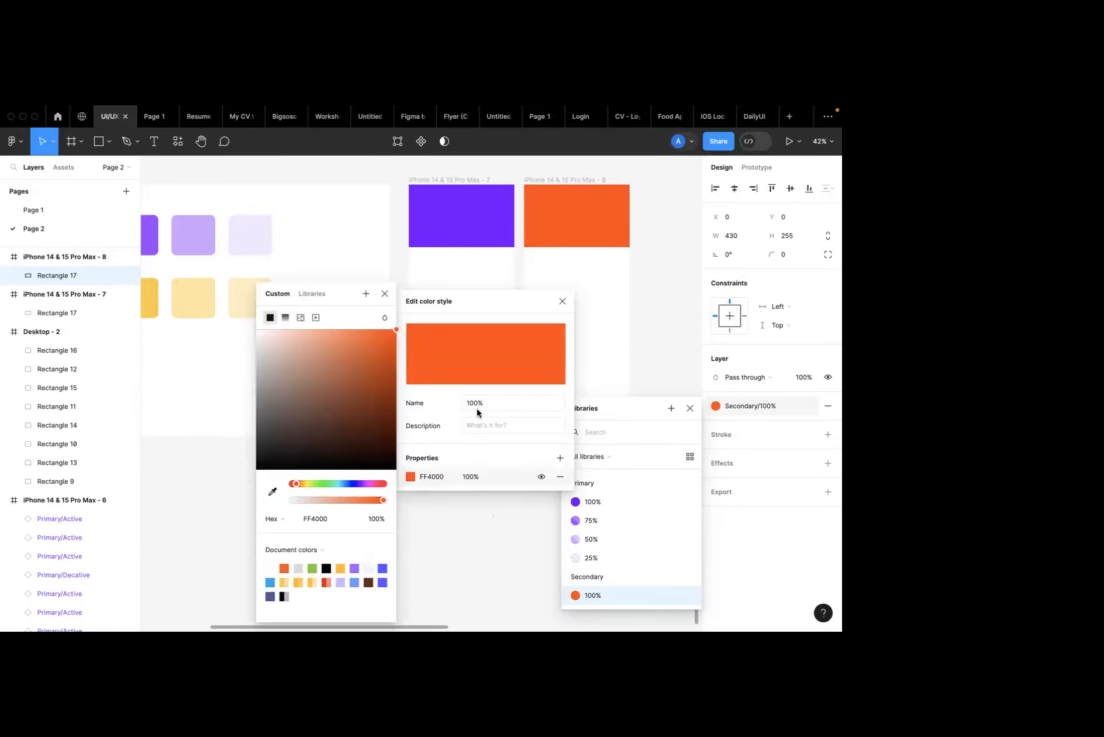
pyautogui.click(563, 300)
pyautogui.click(663, 271)
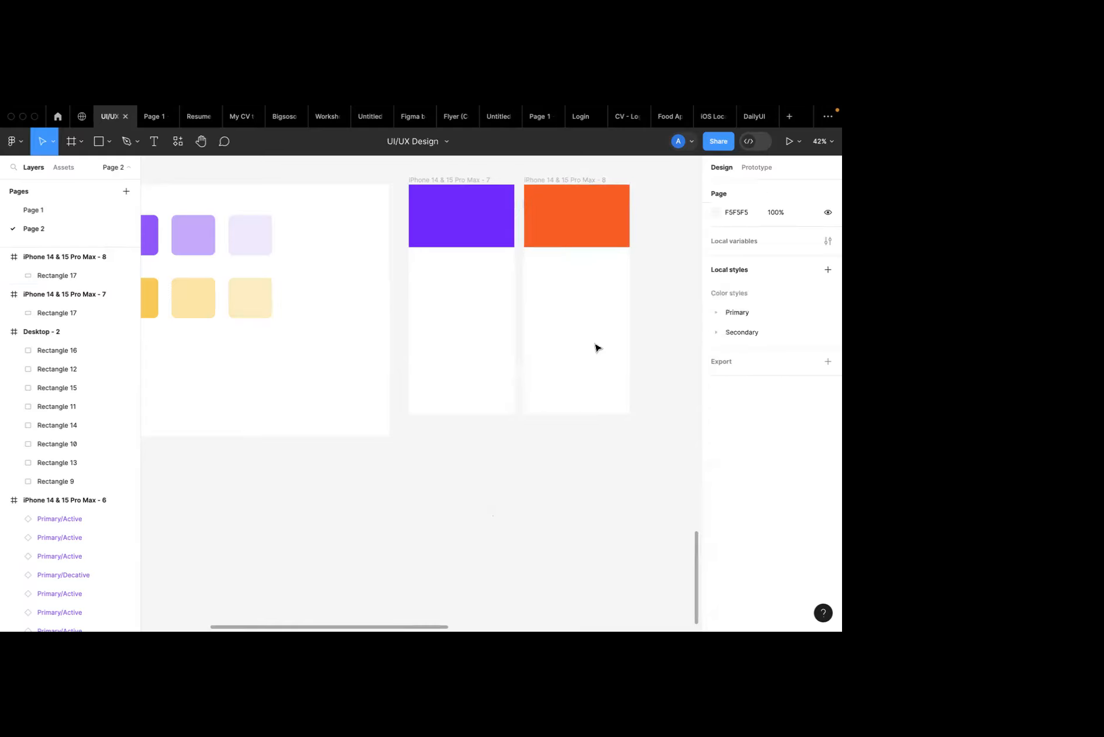
# Duplicate the iPhone 14 & 15 Pro Max - 8 frame and the iPhone 14 & 15 Pro Max - 7 frame once each.
pyautogui.click(555, 179)
pyautogui.hotkey('ctrl', 'd')
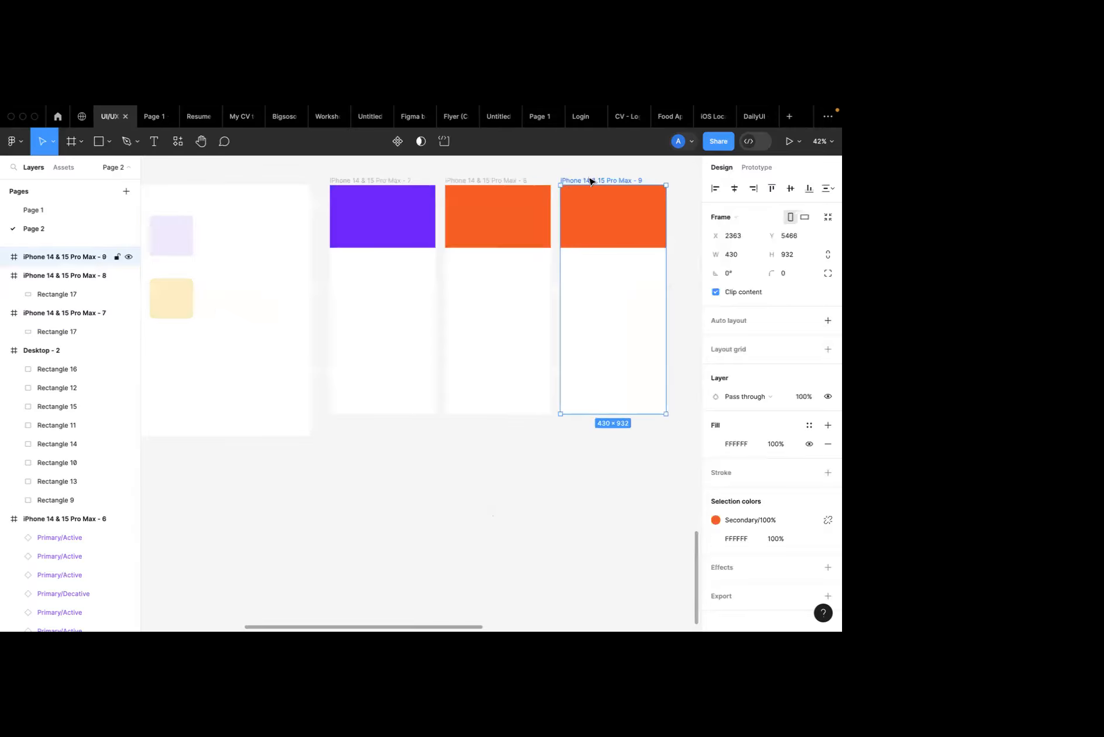
pyautogui.click(372, 180)
pyautogui.hotkey('ctrl', 'd')
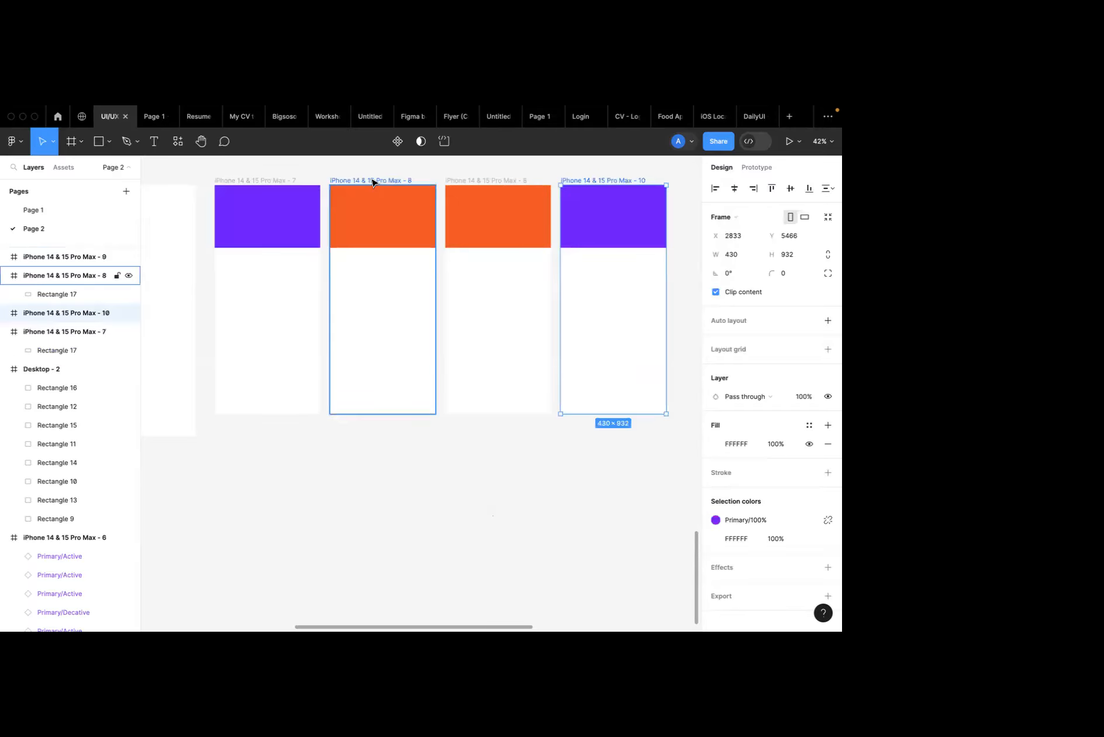
# Apply the Primary/100% color style to the header rectangle of the duplicated orange frame.
pyautogui.click(537, 241)
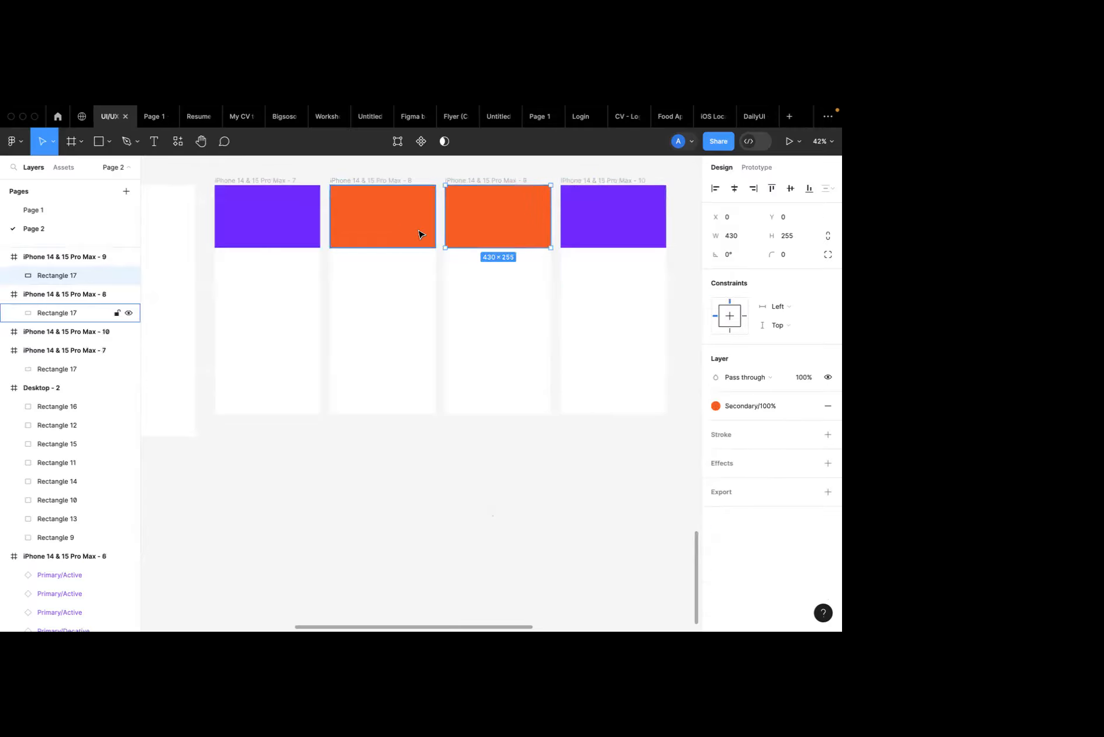
pyautogui.click(398, 232)
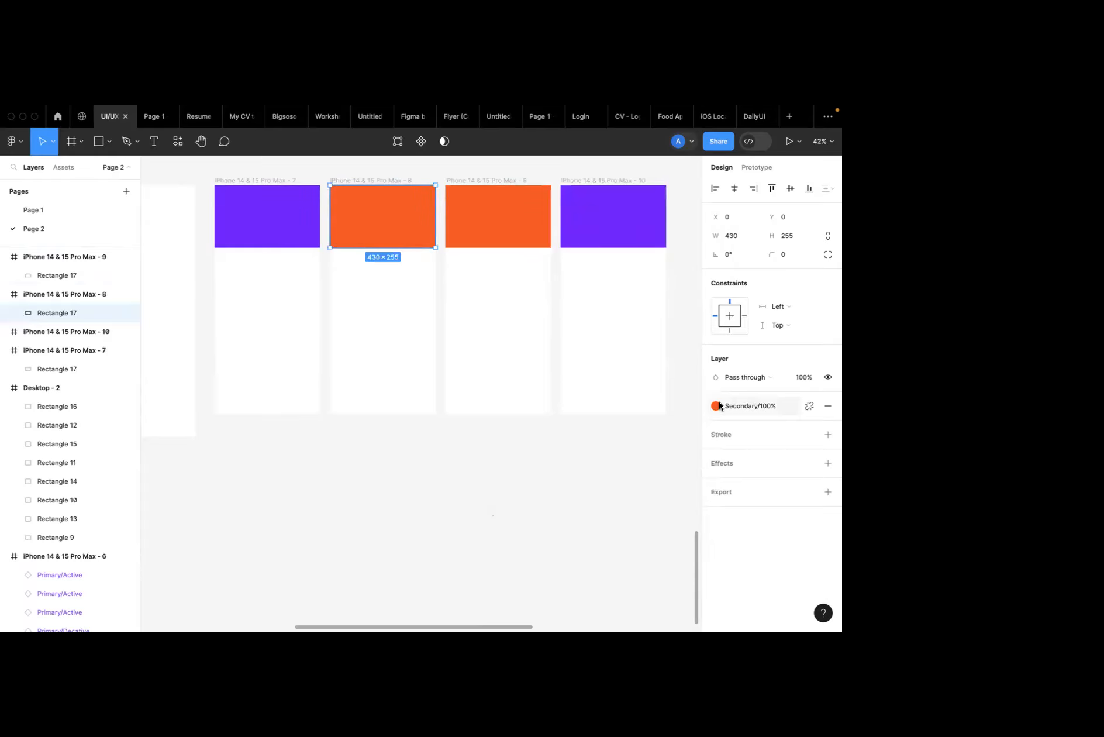
pyautogui.click(525, 234)
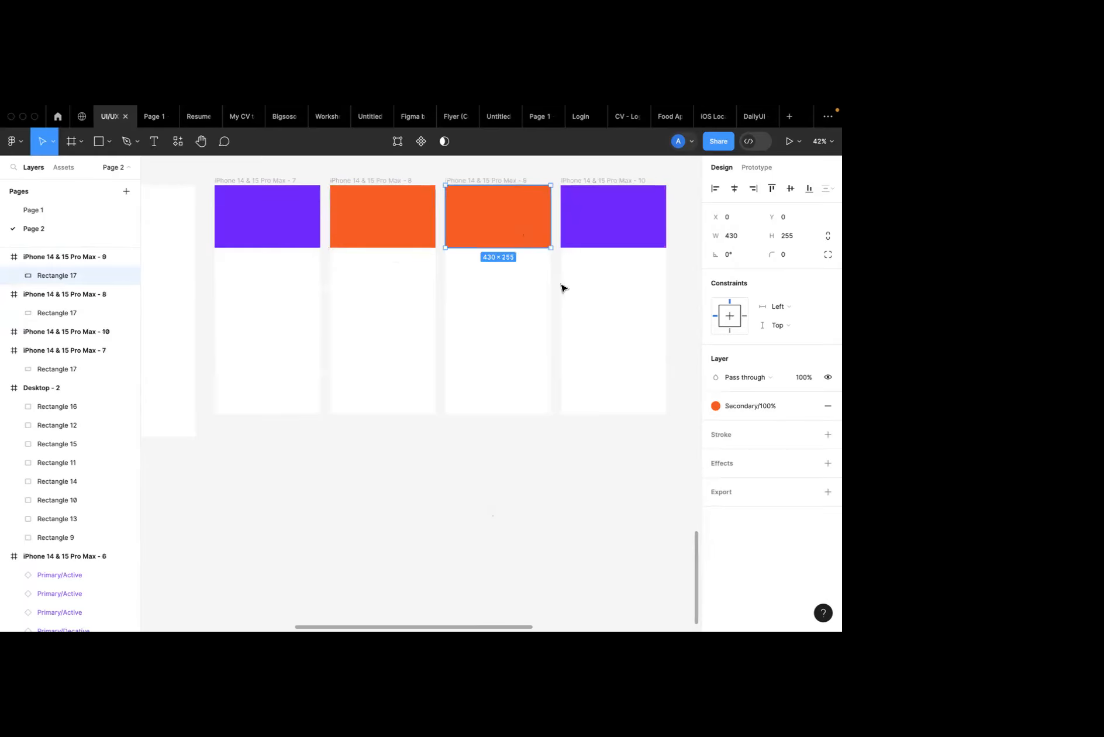
pyautogui.click(717, 406)
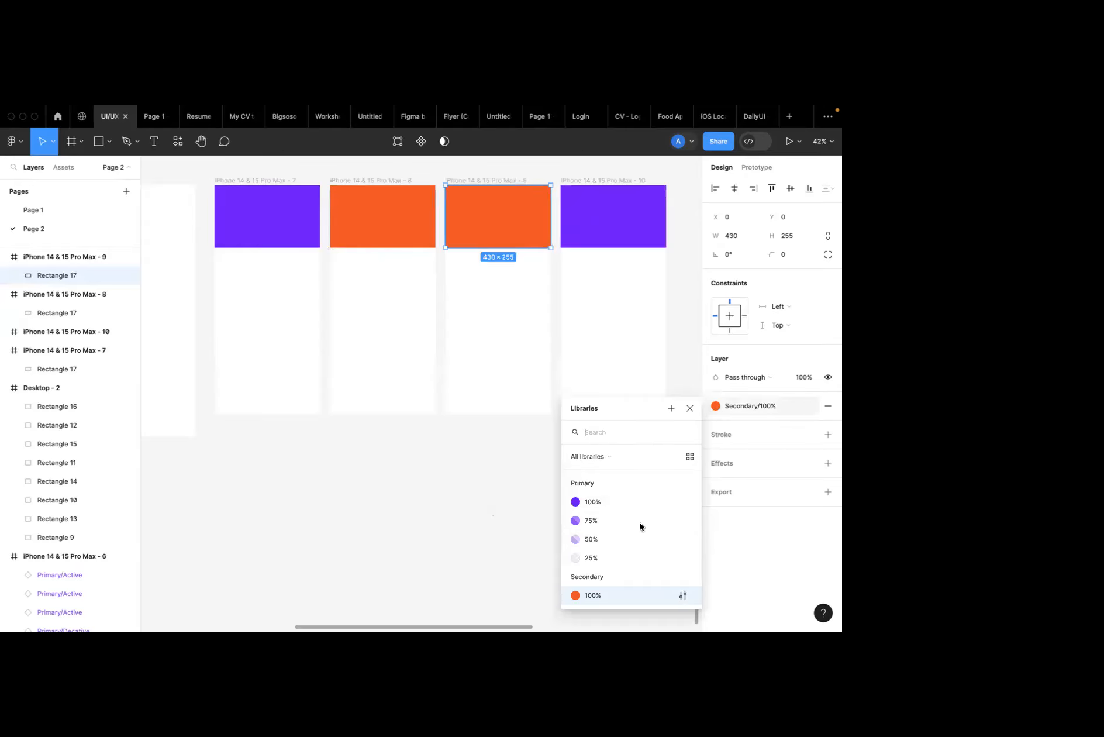
pyautogui.click(573, 595)
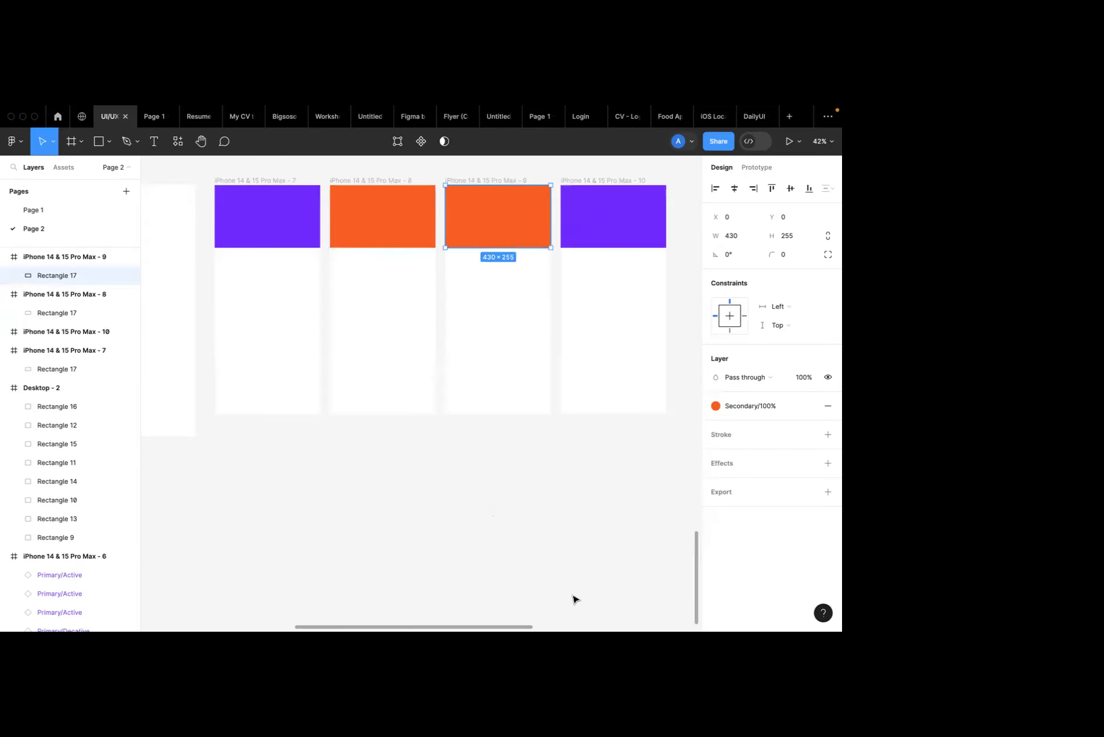
pyautogui.click(716, 406)
pyautogui.click(585, 499)
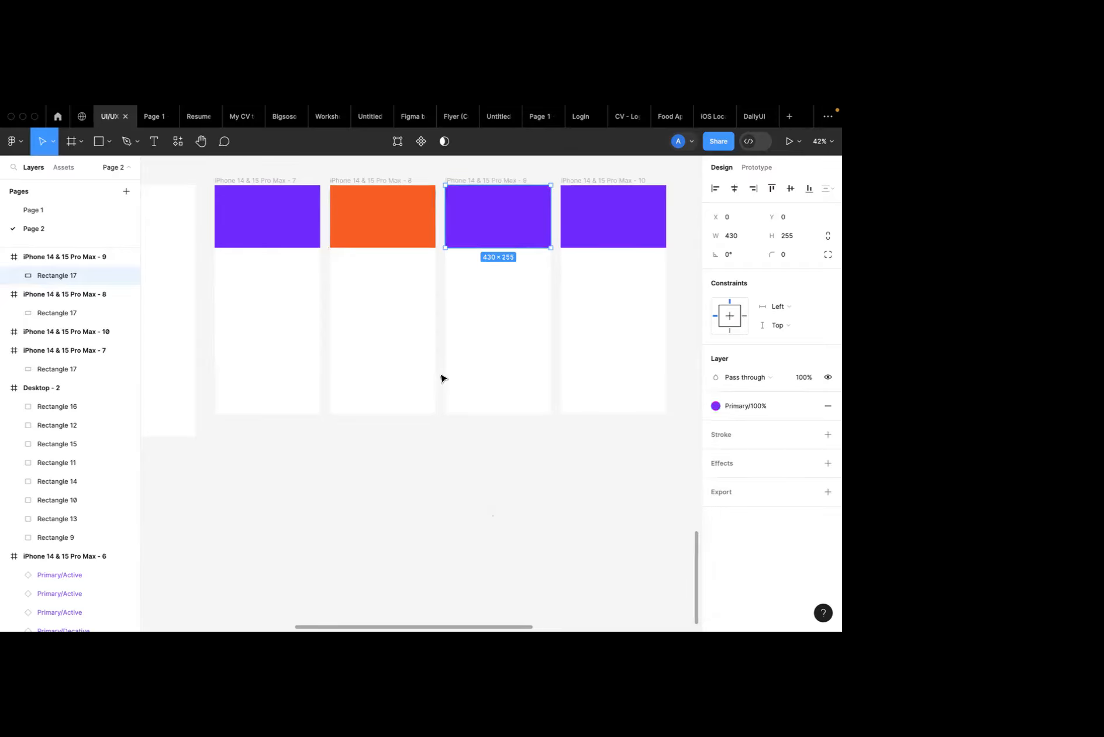
# Place a Confirmed button instance in the orange-header frame and a Delete button instance in the purple-header frame beside it.
pyautogui.click(63, 168)
pyautogui.click(82, 282)
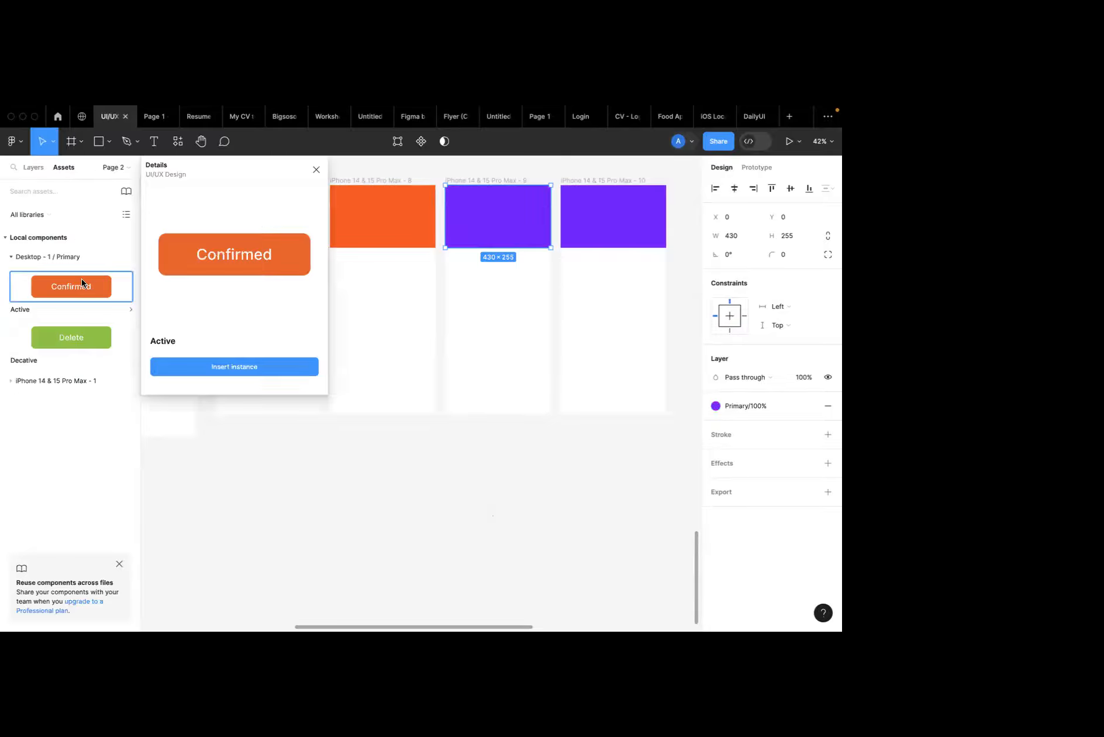
pyautogui.moveTo(198, 270); pyautogui.dragTo(362, 324)
pyautogui.moveTo(89, 335); pyautogui.dragTo(526, 323)
# Recolor the green Delete main component on Desktop - 1 to purple 7403FF, sampled from a purple header in the COLOR section.
pyautogui.scroll(-5, 526, 325)
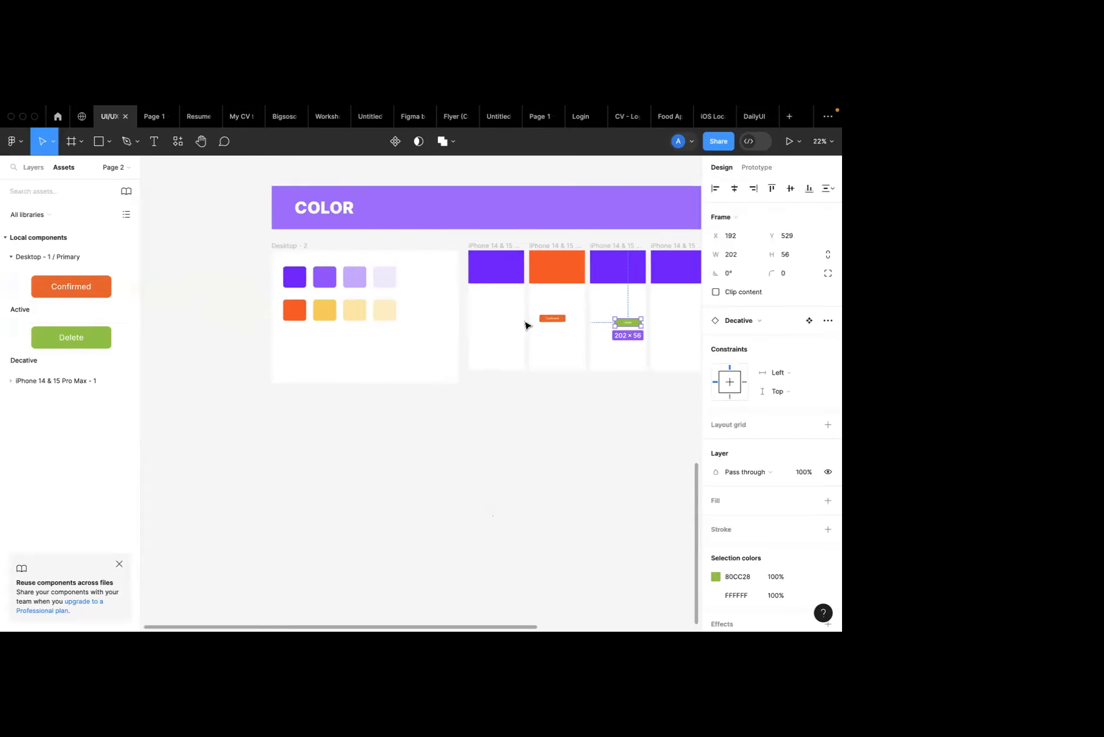
pyautogui.scroll(3, 525, 328)
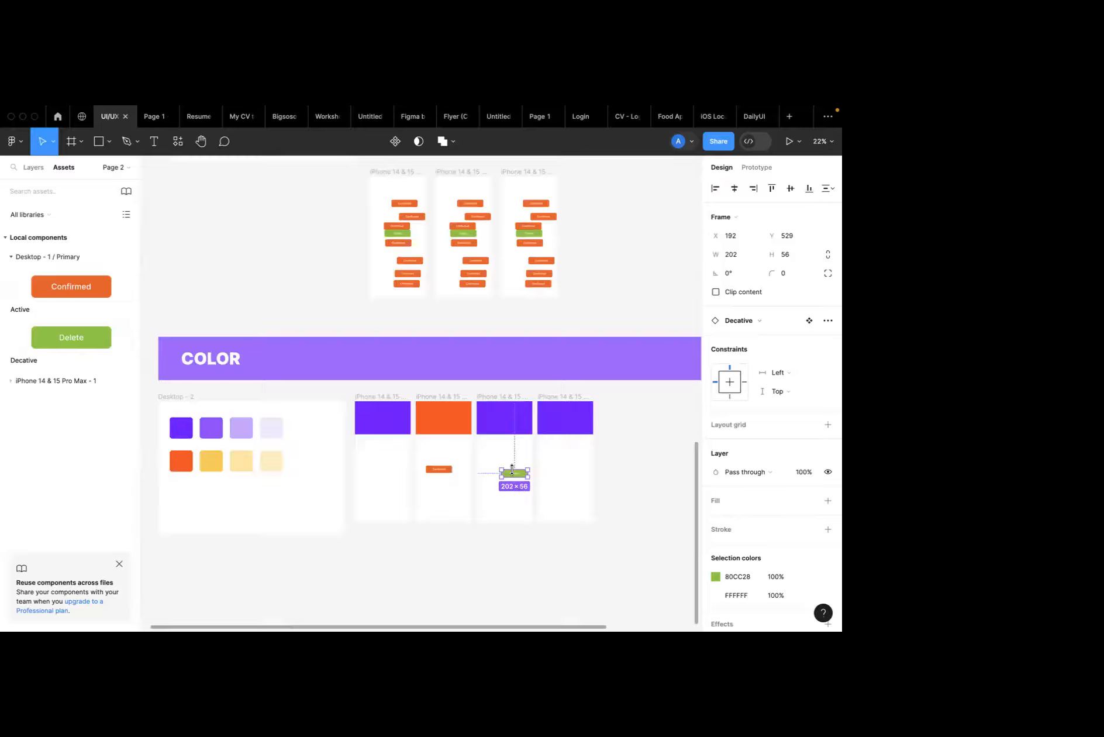
pyautogui.scroll(4, 513, 470)
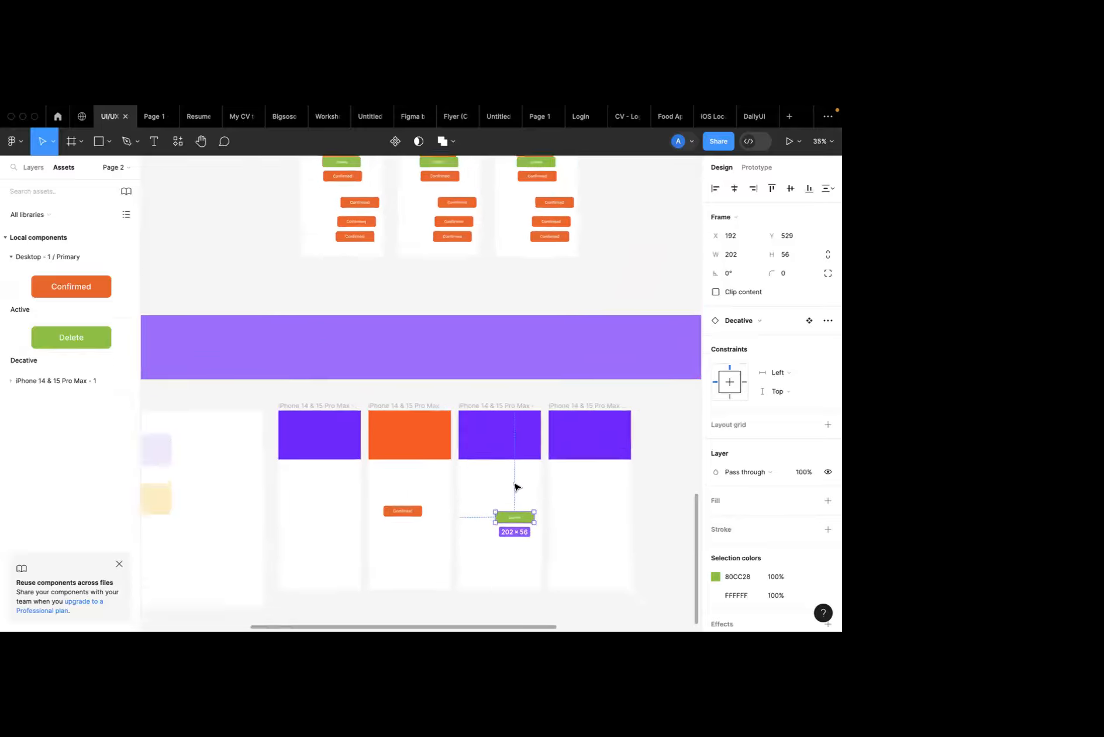
pyautogui.scroll(-2, 515, 486)
pyautogui.scroll(3, 451, 202)
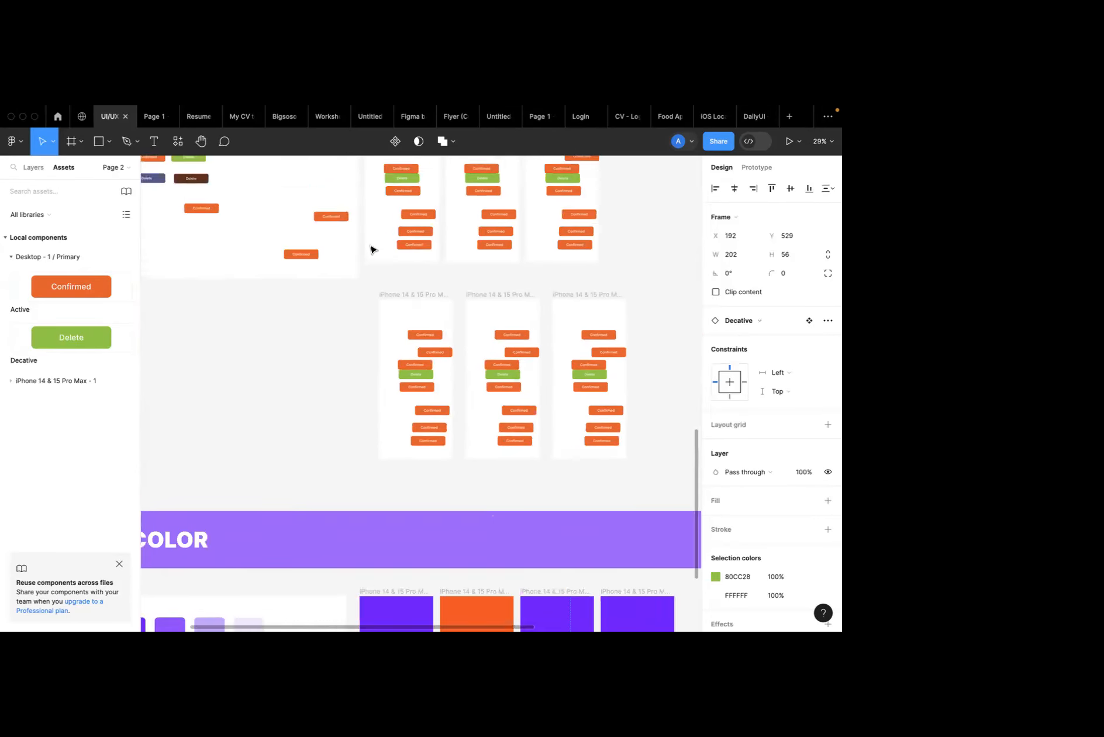
pyautogui.scroll(-1, 371, 250)
pyautogui.hscroll(-3, 371, 250)
pyautogui.click(193, 160)
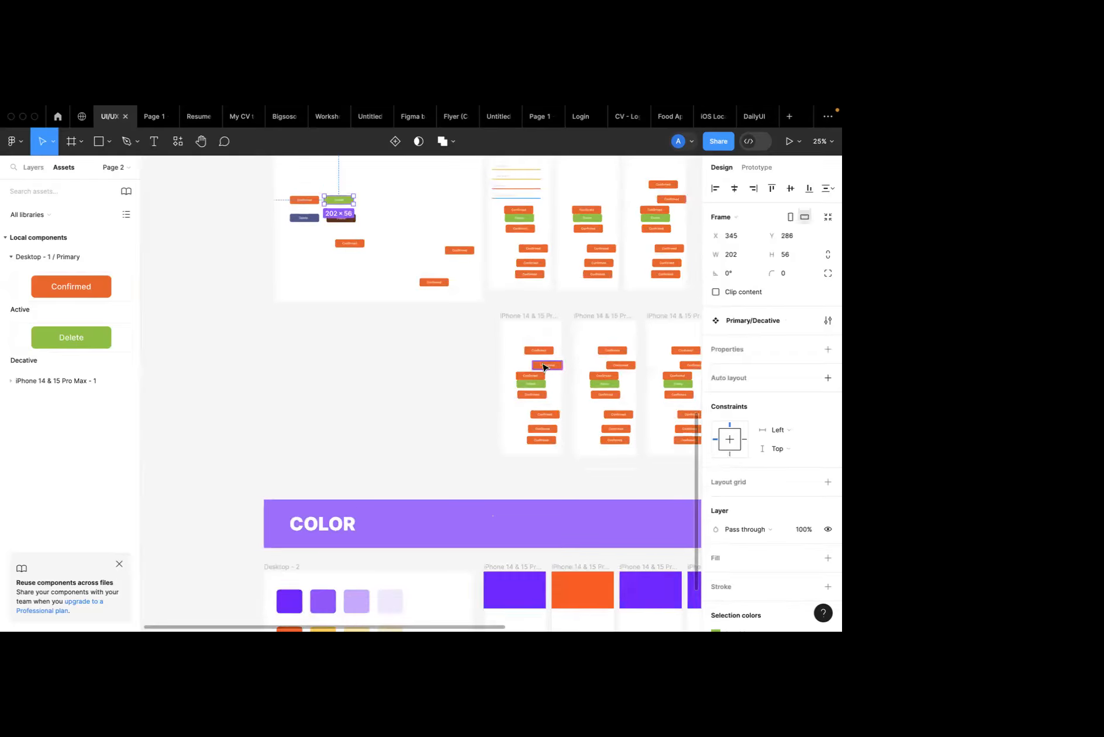
pyautogui.scroll(-2, 700, 537)
pyautogui.hscroll(1, 700, 537)
pyautogui.scroll(-3, 737, 550)
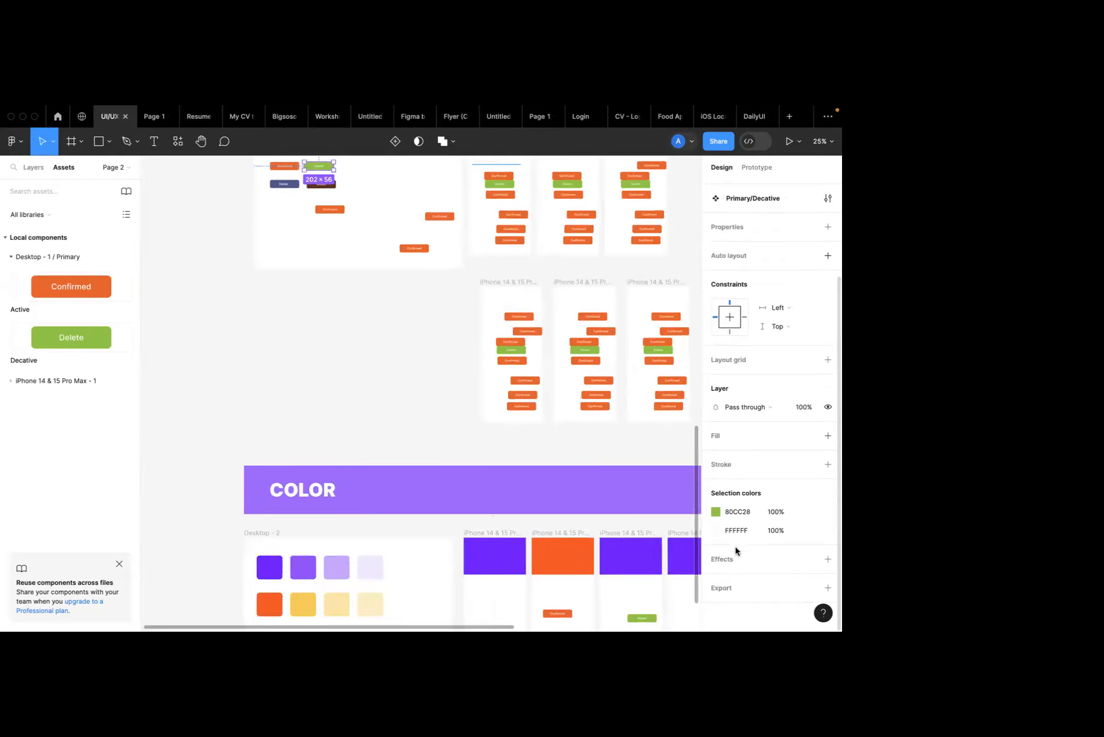
pyautogui.click(716, 512)
pyautogui.click(578, 492)
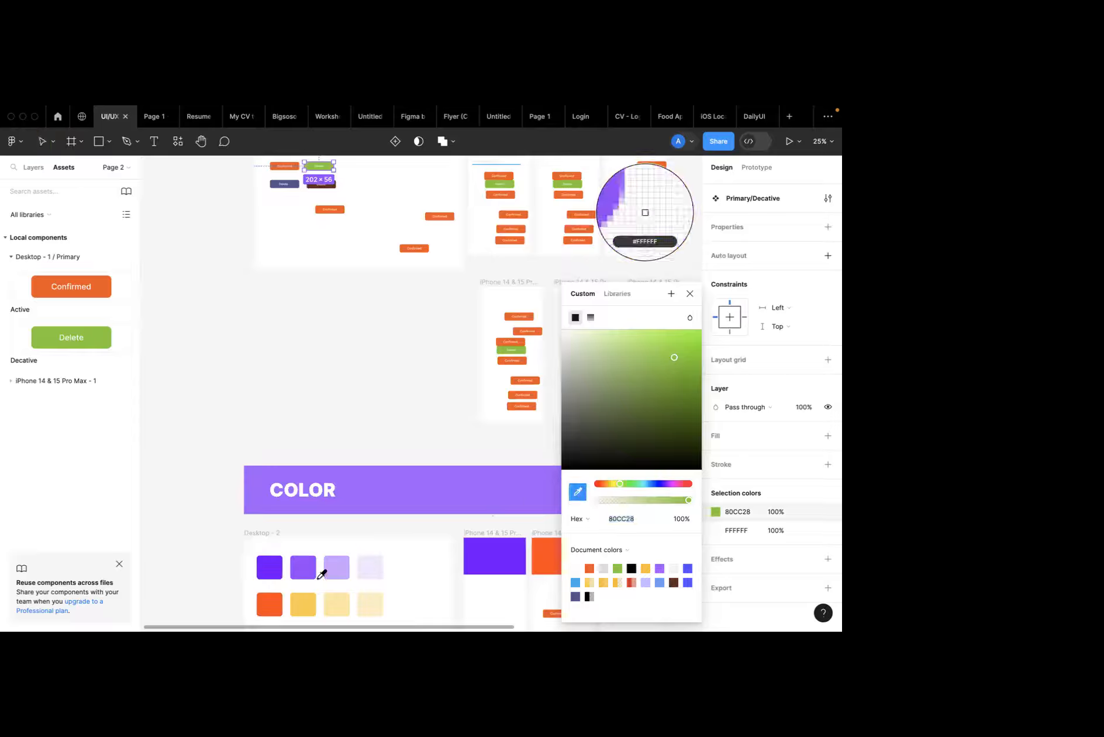
pyautogui.scroll(-4, 306, 537)
pyautogui.hscroll(4, 306, 537)
pyautogui.scroll(-4, 306, 537)
pyautogui.hscroll(4, 306, 537)
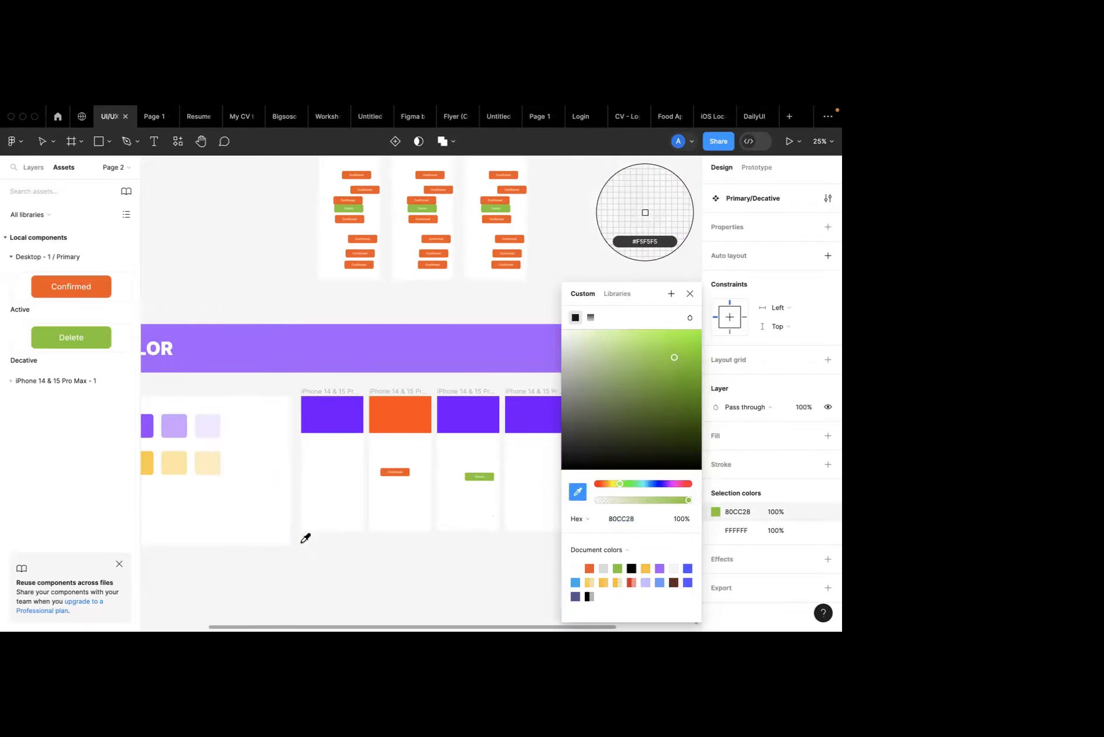
pyautogui.click(470, 416)
pyautogui.scroll(8, 470, 416)
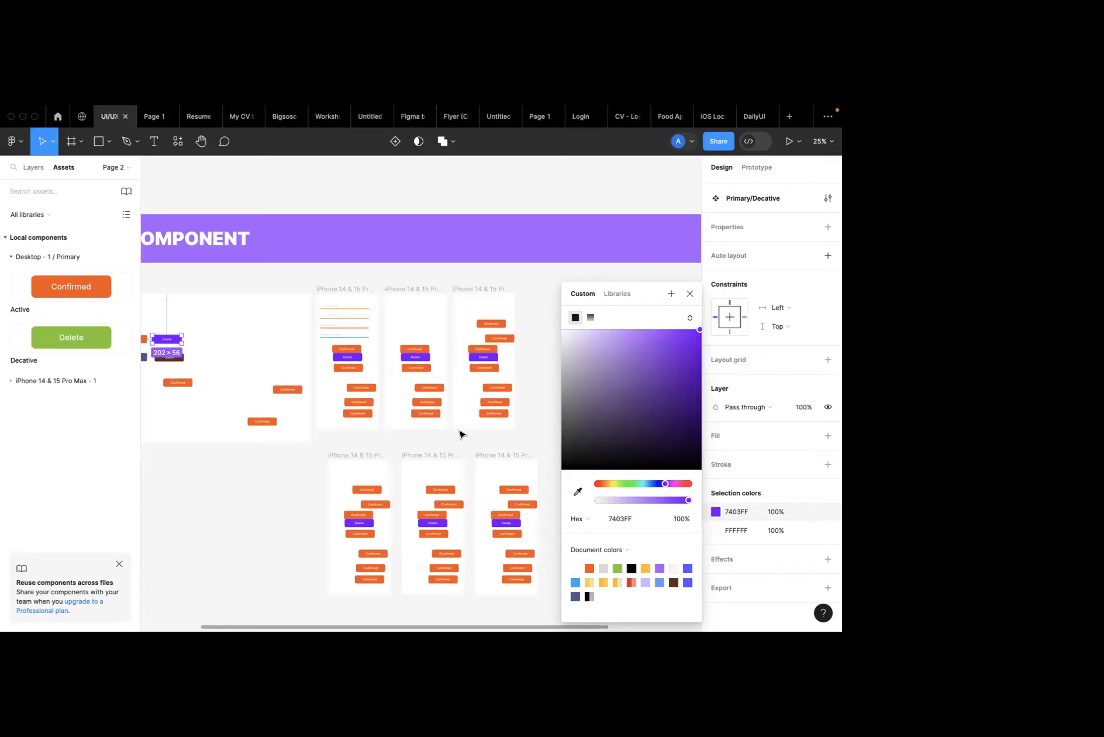
pyautogui.scroll(-4, 528, 386)
pyautogui.hscroll(2, 528, 386)
pyautogui.click(698, 292)
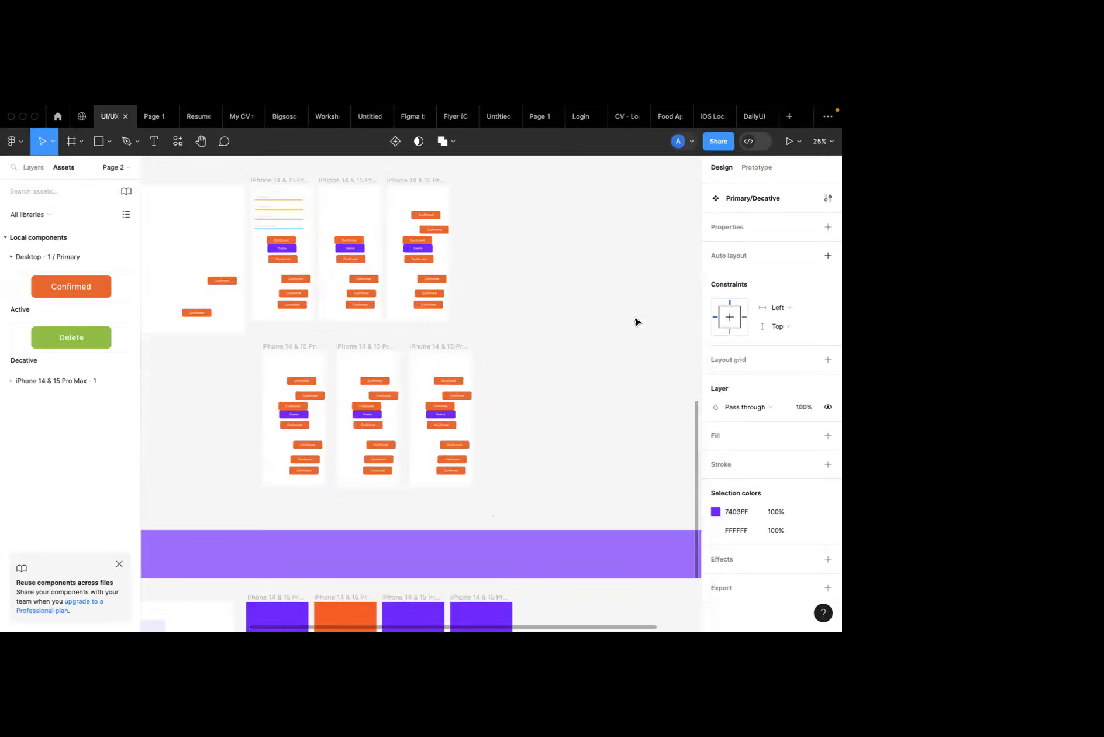
# Recolor the orange Confirmed main component on Desktop - 1 to the blue document color 00ADEF.
pyautogui.scroll(-2, 636, 318)
pyautogui.scroll(-2, 496, 399)
pyautogui.scroll(-3, 456, 468)
pyautogui.click(410, 455)
pyautogui.scroll(4, 409, 434)
pyautogui.hscroll(-3, 409, 434)
pyautogui.scroll(2, 410, 434)
pyautogui.hscroll(-1, 409, 435)
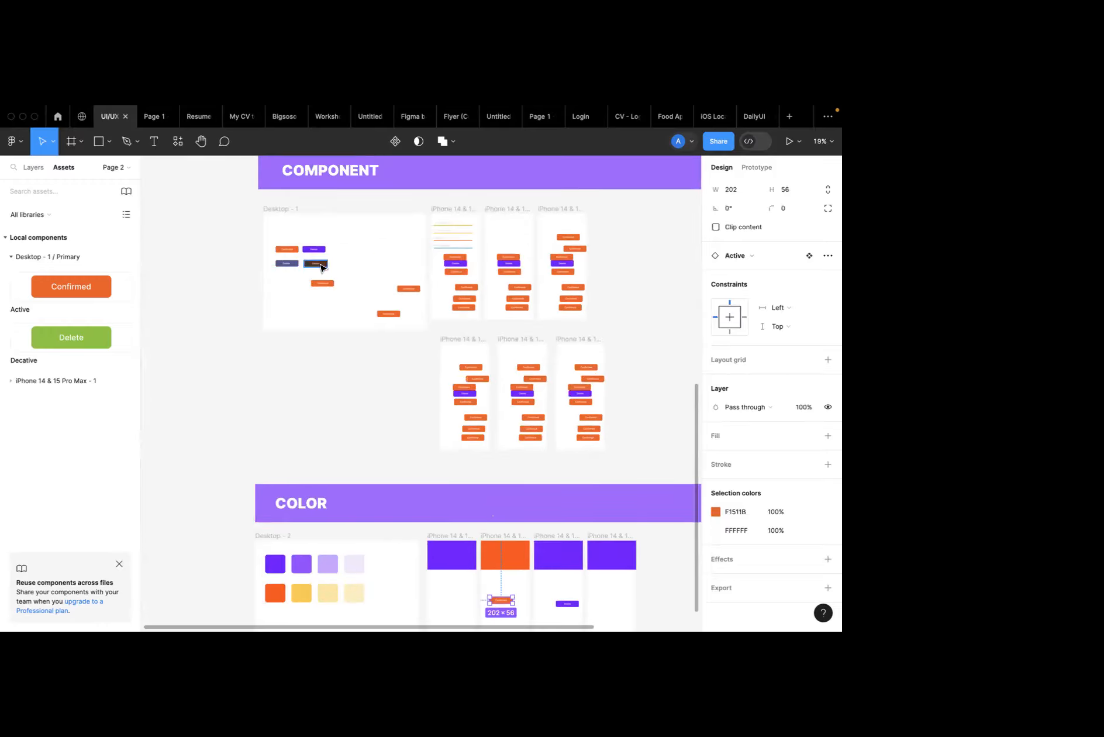
pyautogui.click(287, 249)
pyautogui.scroll(5, 247, 261)
pyautogui.scroll(-3, 328, 244)
pyautogui.click(716, 569)
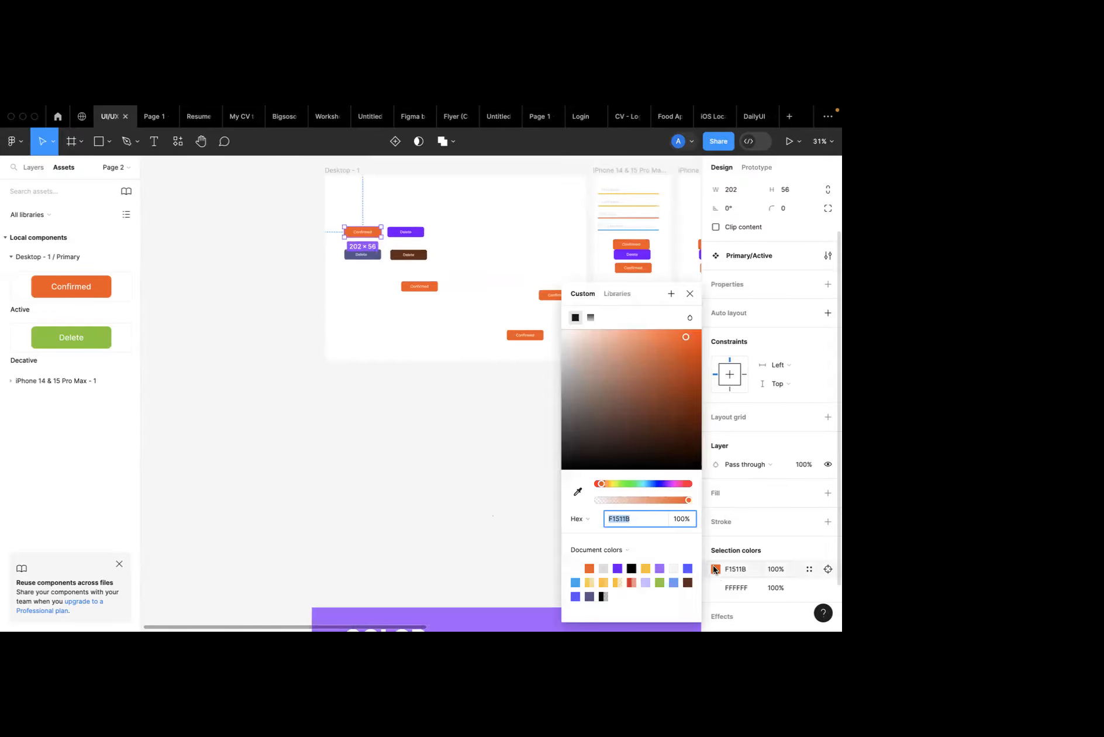
pyautogui.click(576, 582)
pyautogui.scroll(-5, 429, 491)
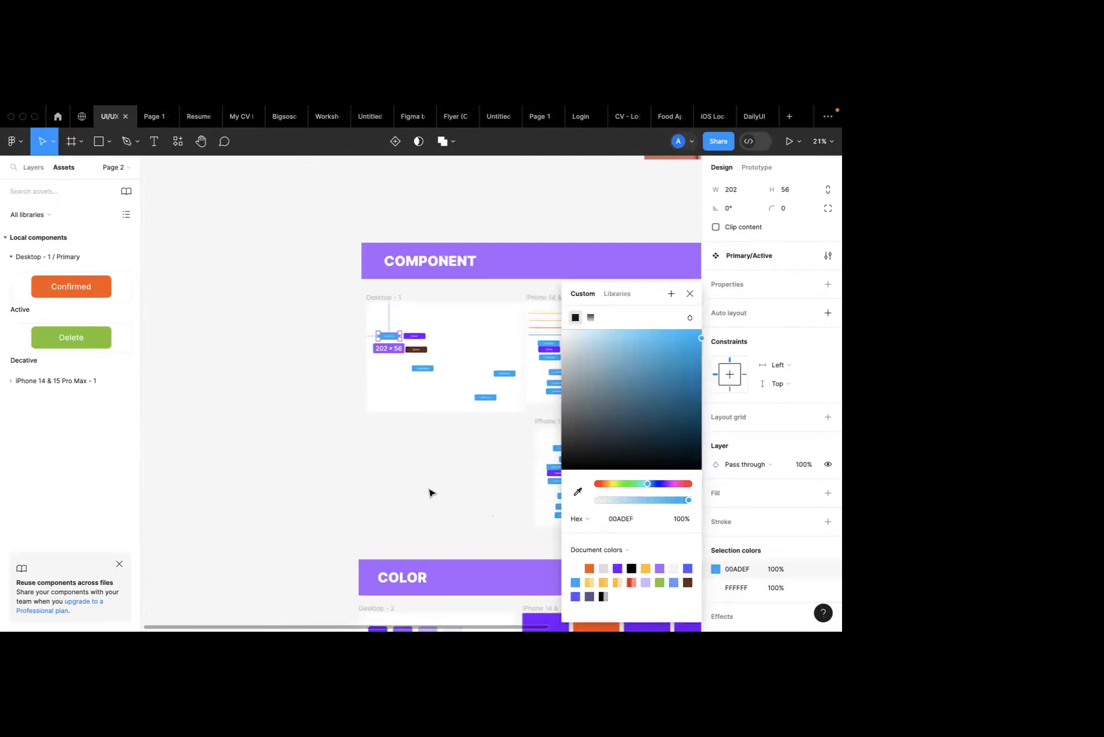
pyautogui.scroll(5, 365, 416)
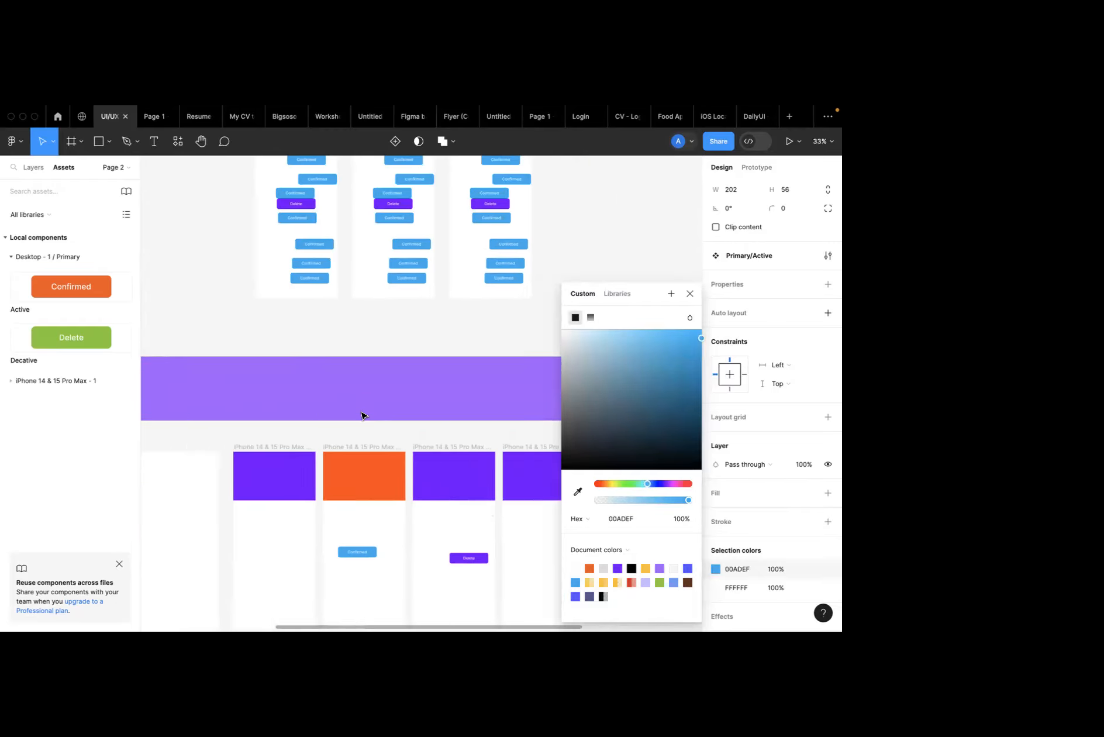
pyautogui.scroll(2, 347, 293)
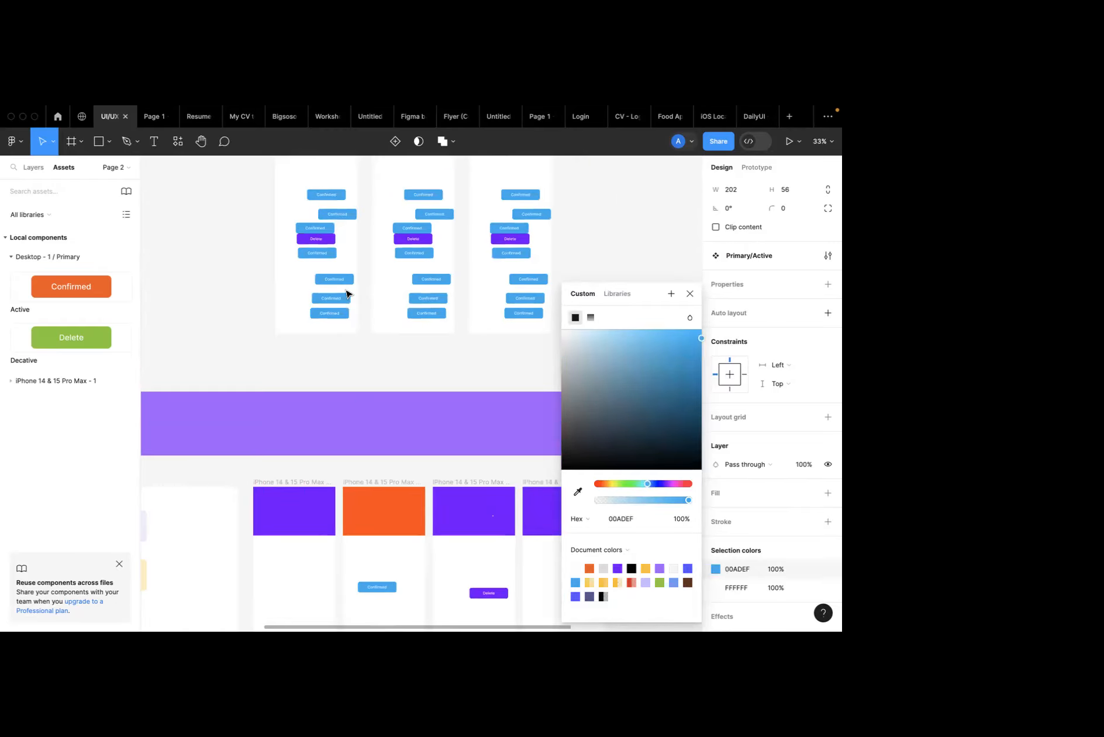
pyautogui.click(690, 293)
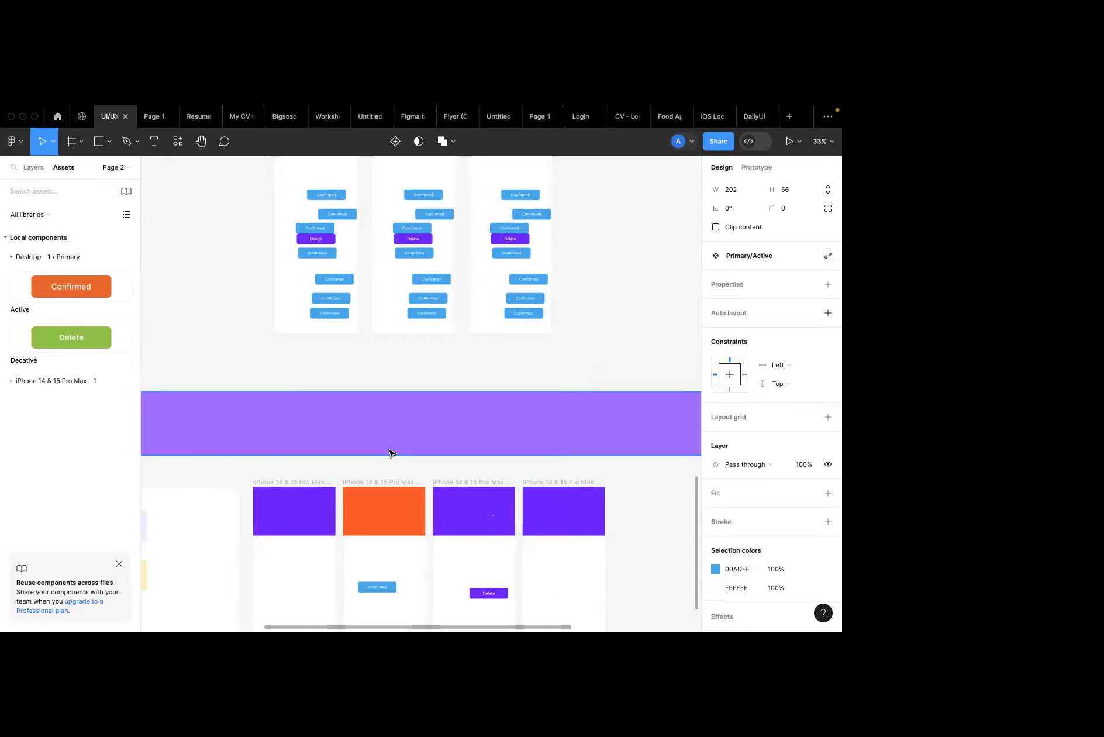
# Check the color styles applied to the orange and purple header rectangles of the iPhone frames in the COLOR section.
pyautogui.scroll(-3, 390, 453)
pyautogui.click(386, 407)
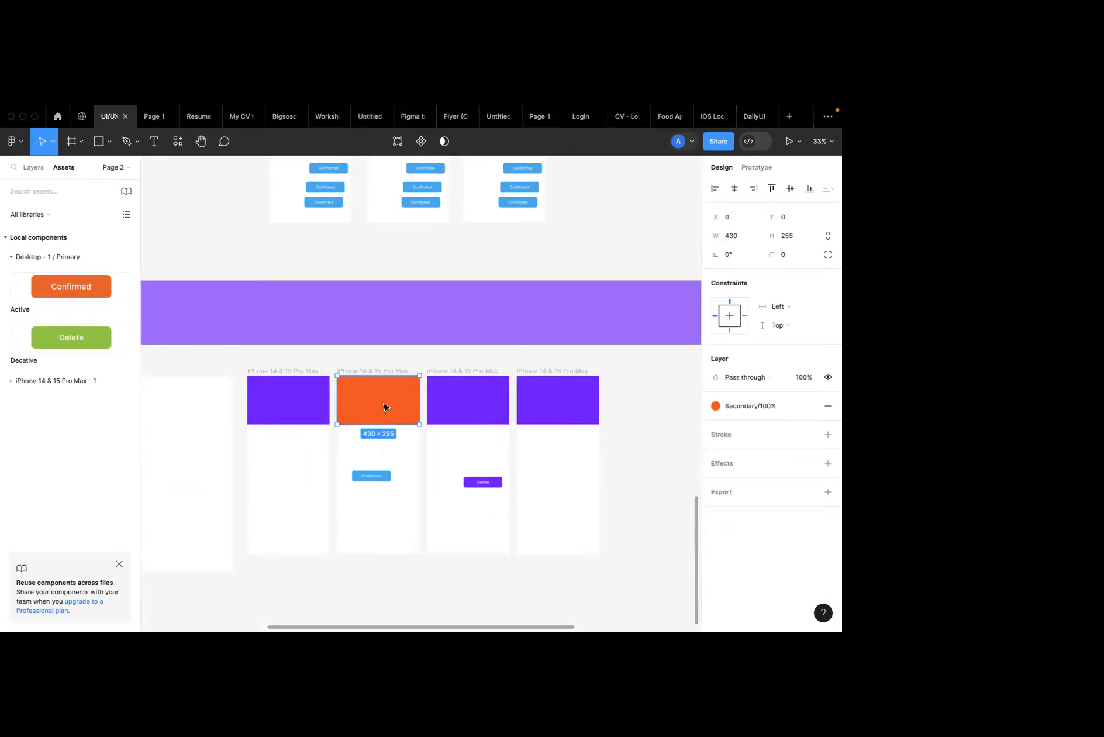
pyautogui.click(466, 422)
pyautogui.click(612, 418)
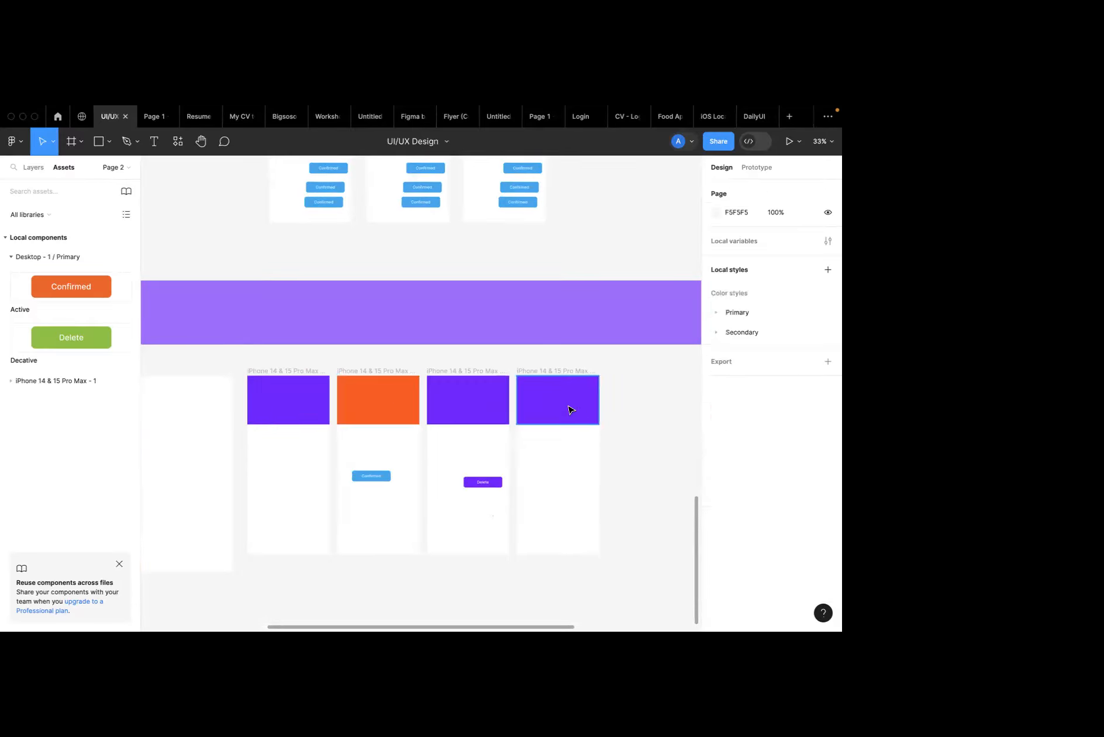
pyautogui.click(569, 408)
pyautogui.click(478, 408)
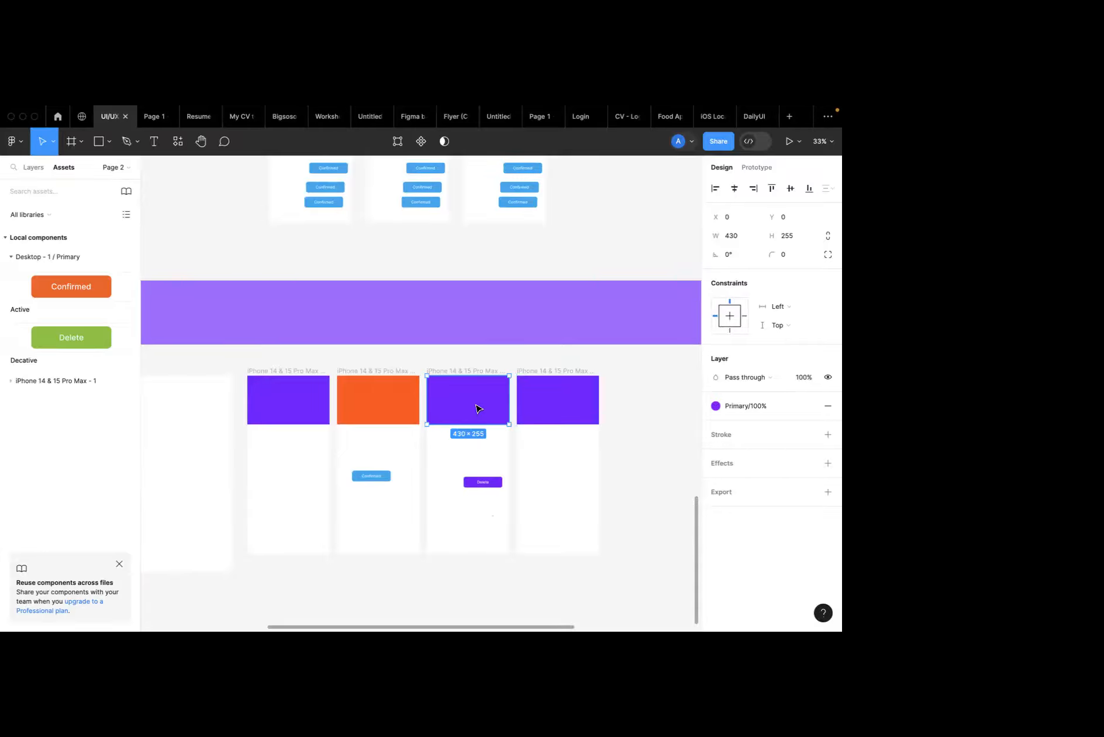
pyautogui.scroll(-2, 478, 390)
pyautogui.scroll(3, 422, 389)
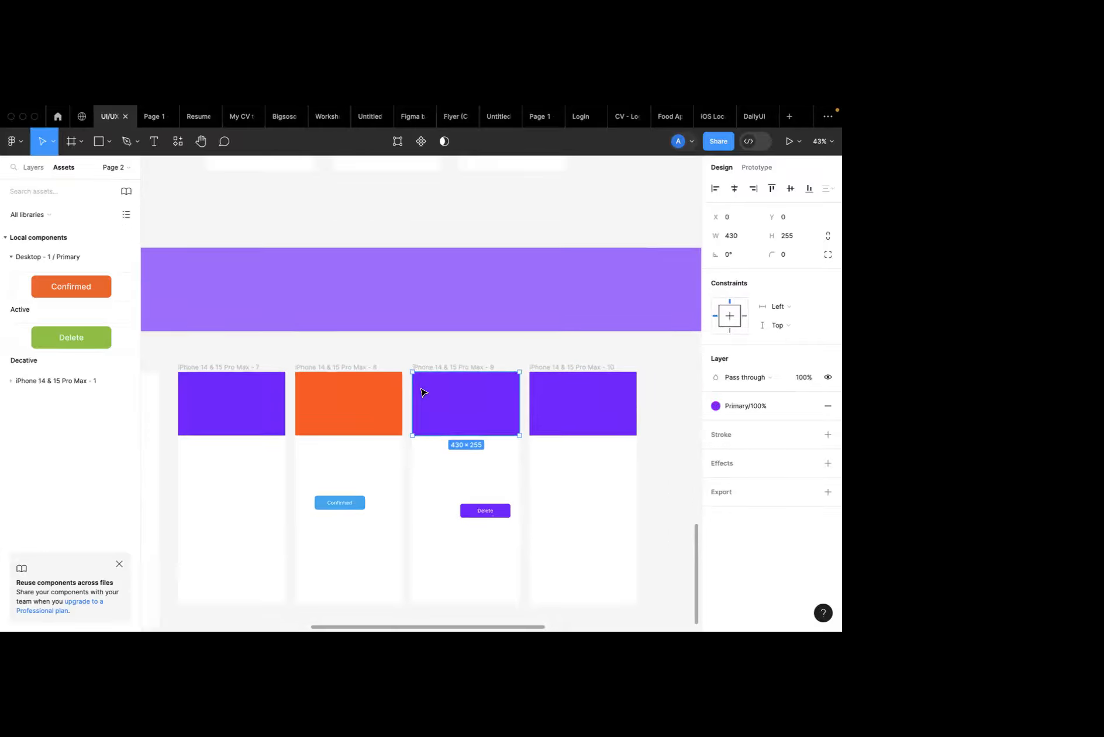
# Check the color styles assigned to the purple swatches in the upper row of the Desktop - 2 frame.
pyautogui.hscroll(-5, 351, 386)
pyautogui.click(345, 382)
pyautogui.hscroll(-2, 344, 383)
pyautogui.scroll(1, 344, 384)
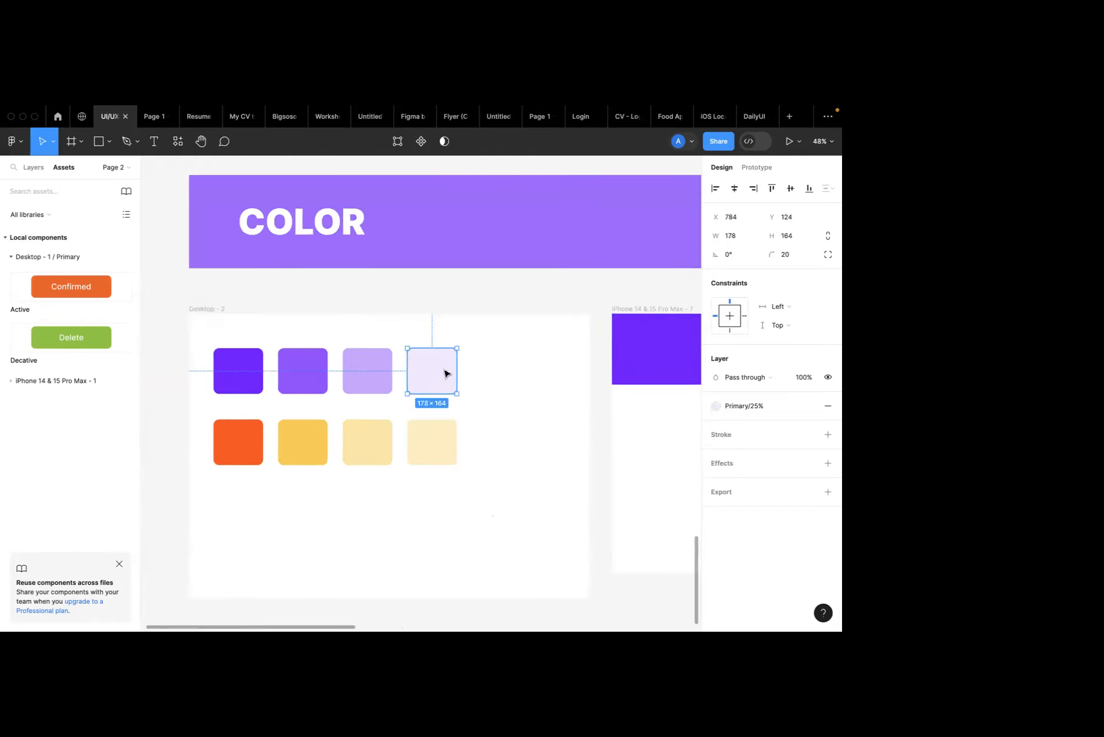
pyautogui.click(472, 369)
pyautogui.click(442, 371)
pyautogui.click(474, 371)
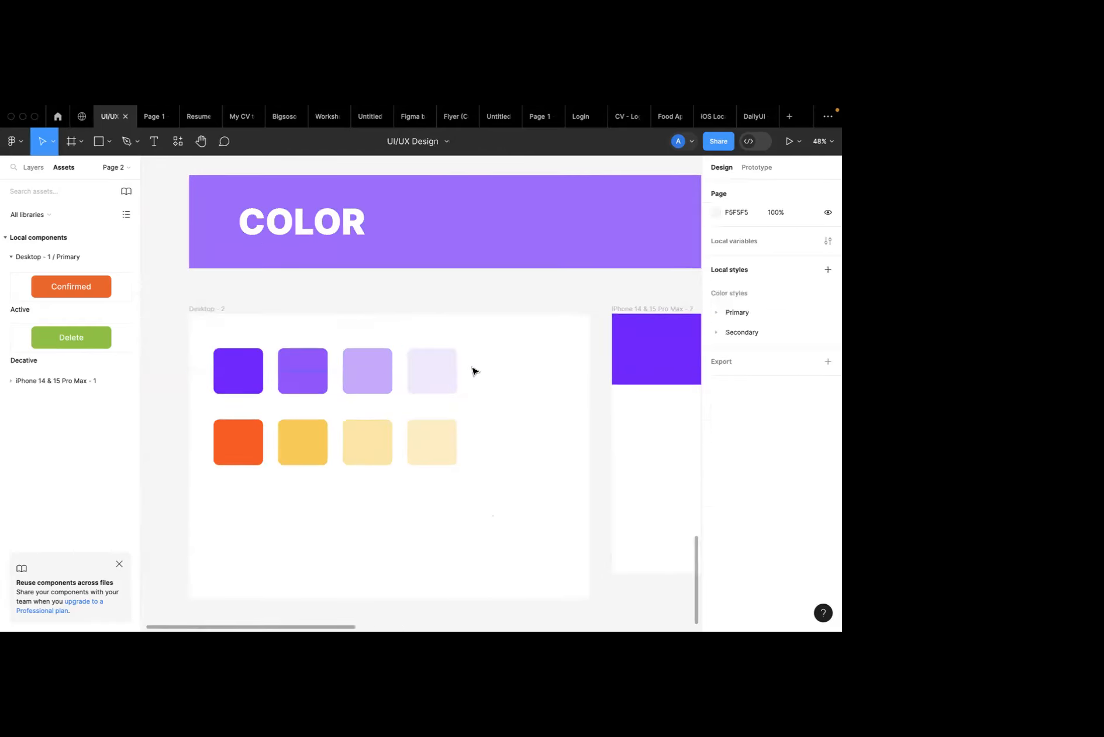
pyautogui.click(357, 352)
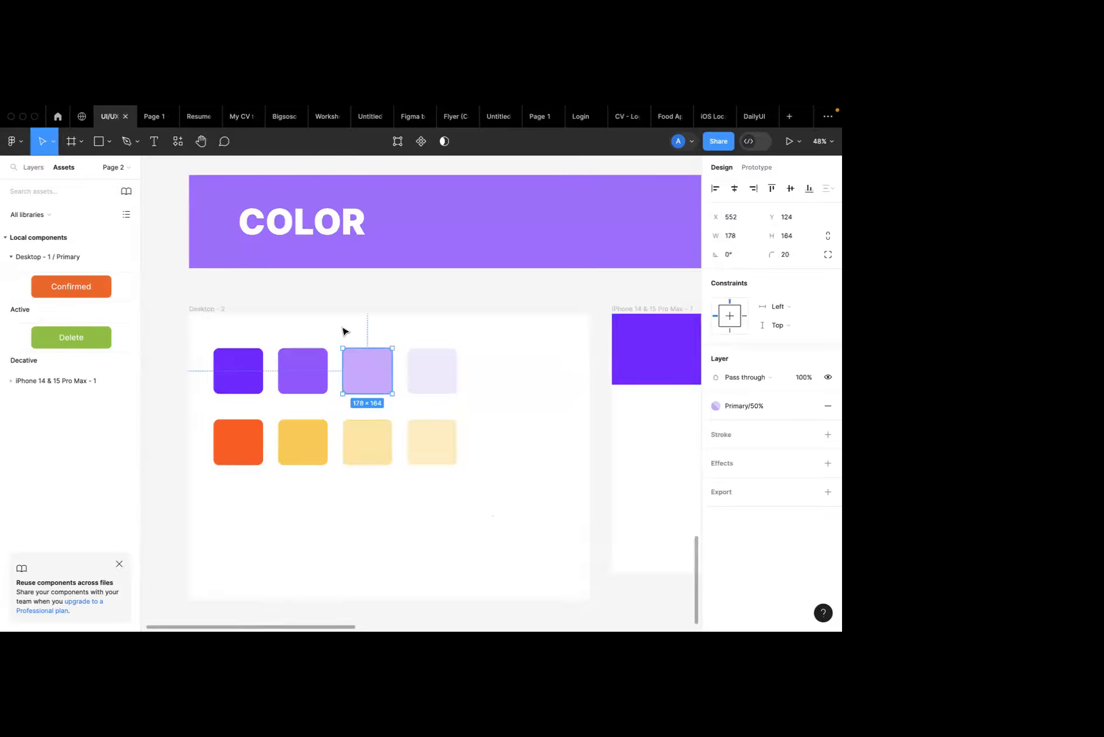
pyautogui.click(271, 382)
pyautogui.click(252, 383)
pyautogui.scroll(-5, 326, 481)
pyautogui.scroll(5, 331, 470)
pyautogui.scroll(4, 330, 470)
pyautogui.scroll(-4, 330, 471)
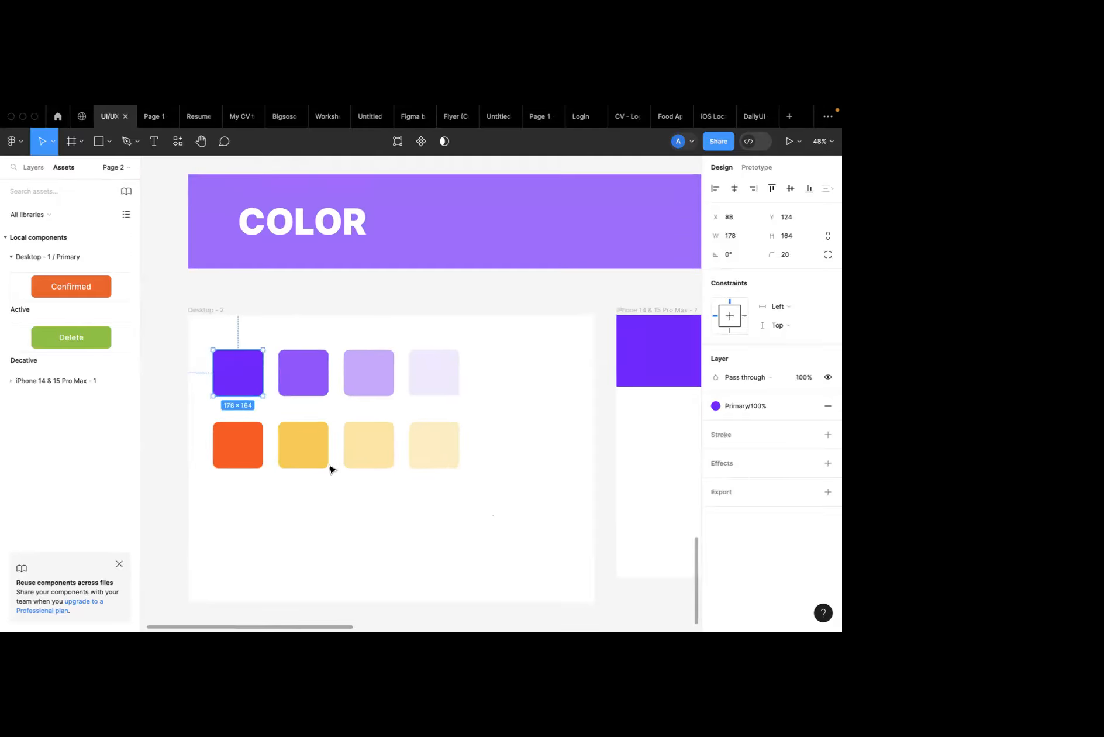
# Add the text "Heading 1" below the orange swatch in the Desktop - 2 frame.
pyautogui.scroll(-2, 331, 470)
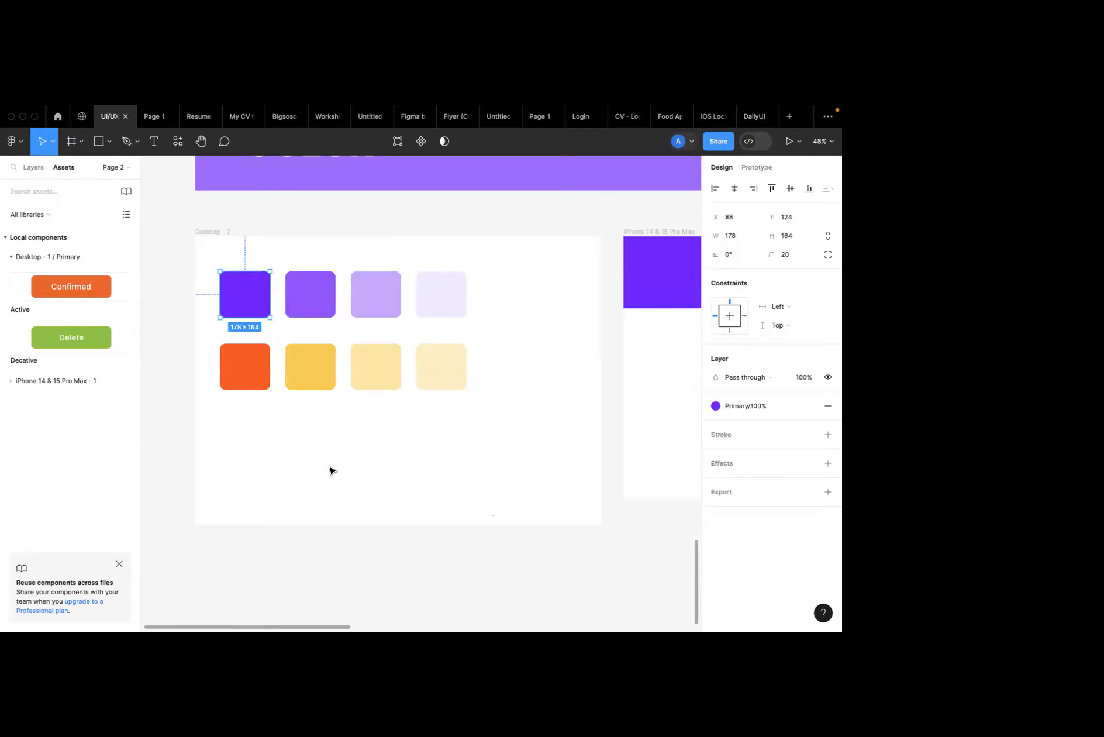
pyautogui.click(153, 142)
pyautogui.click(231, 424)
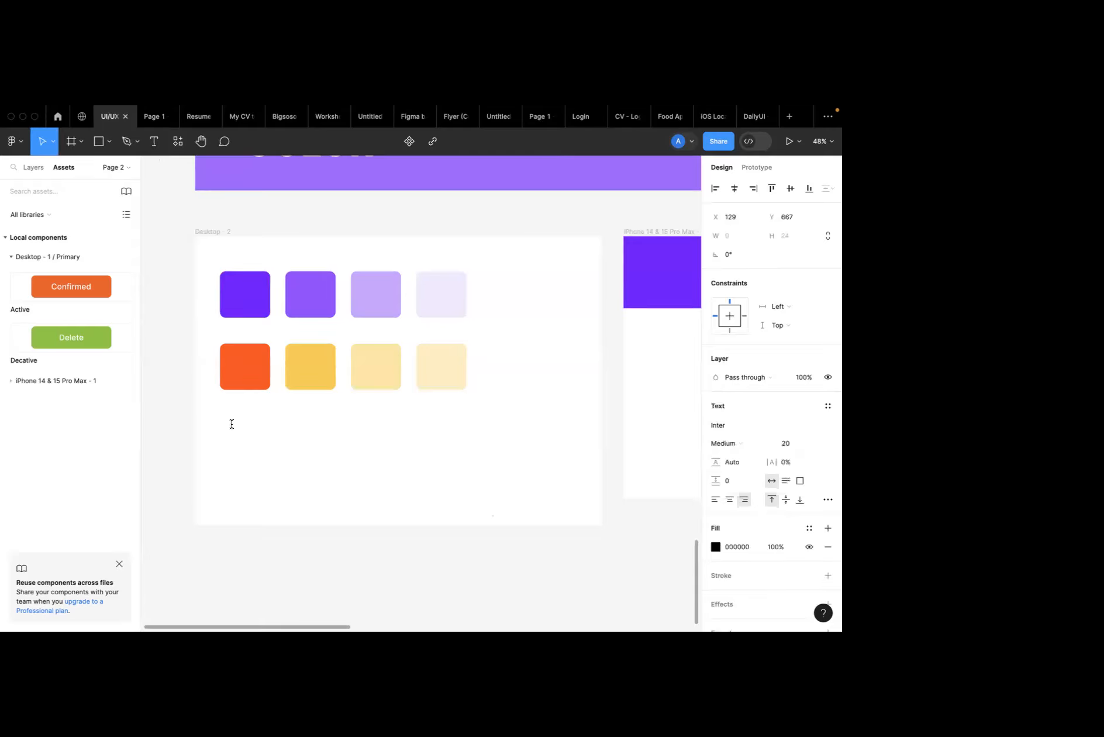
pyautogui.write('Hwa')
pyautogui.scroll(6, 234, 430)
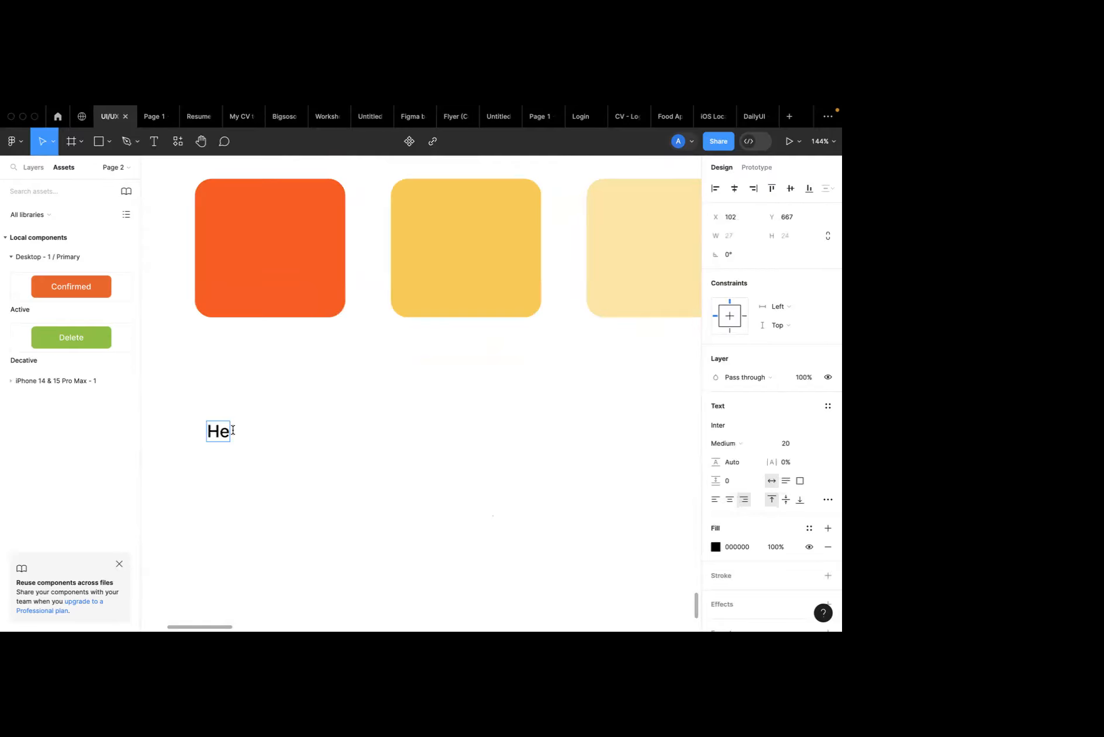
pyautogui.write('ading')
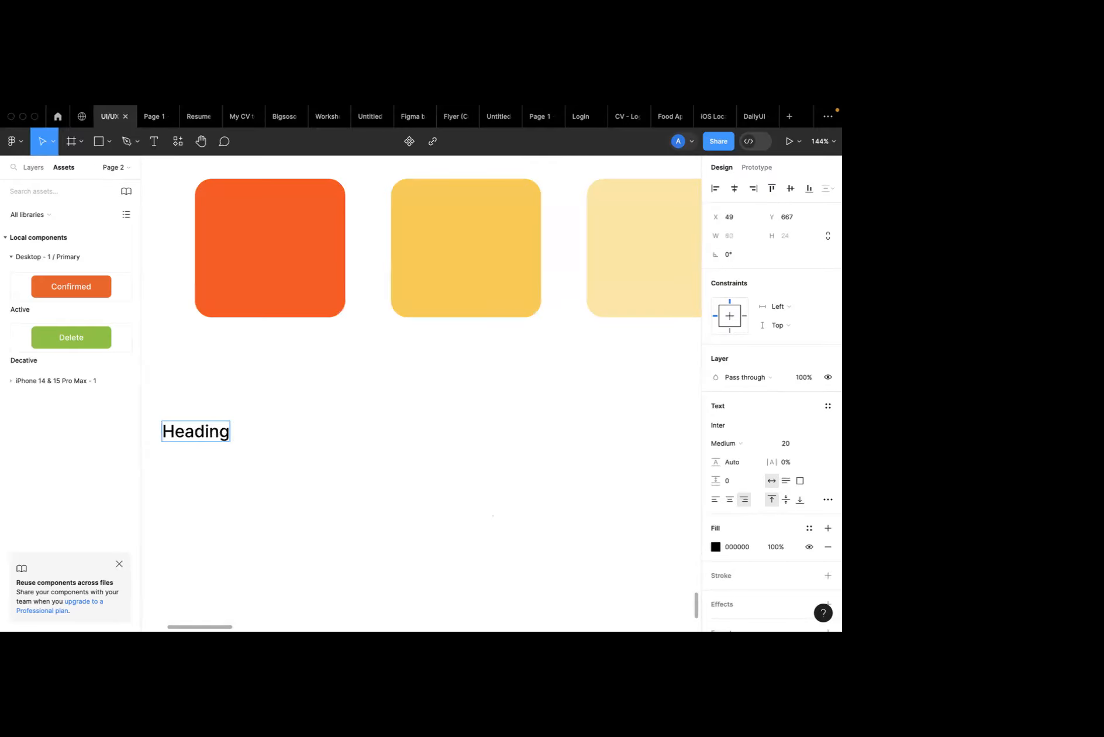
pyautogui.write(' 1')
pyautogui.press('Escape')
# Duplicate the Heading 1 text twice along the same line to form an evenly spaced row of three.
pyautogui.moveTo(211, 442); pyautogui.dragTo(458, 443)
pyautogui.hotkey('ctrl', 'd')
pyautogui.hscroll(3, 458, 443)
pyautogui.scroll(-5, 458, 444)
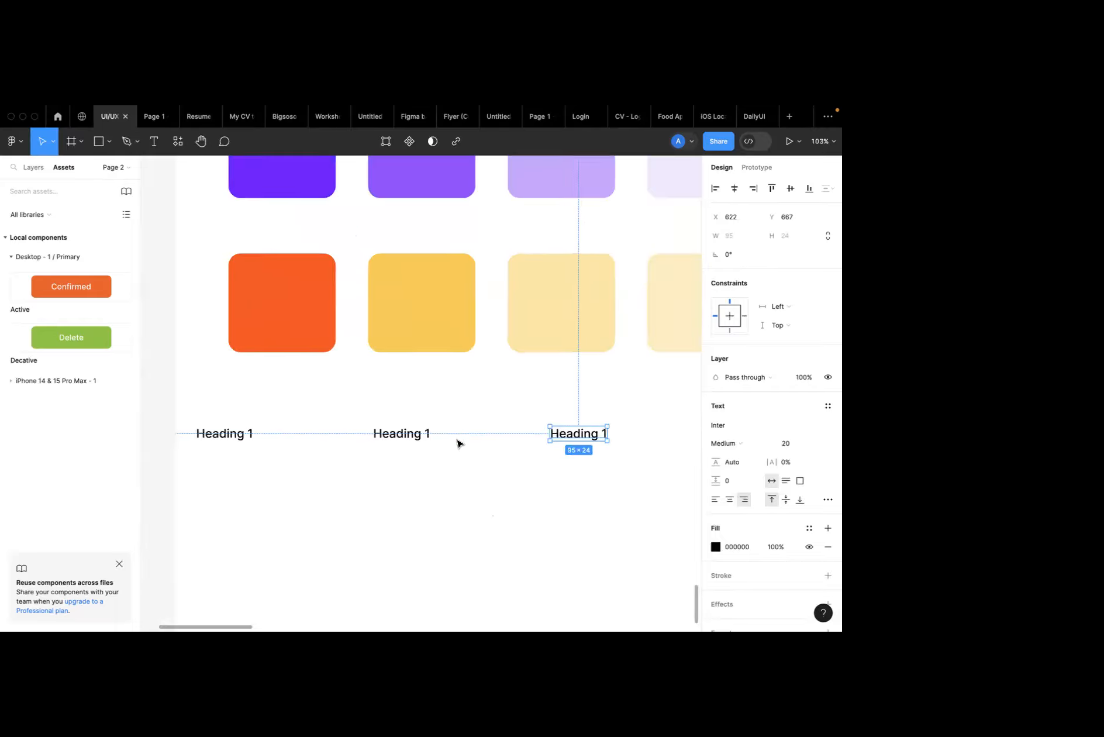
pyautogui.hscroll(-1, 450, 443)
pyautogui.hscroll(2, 442, 444)
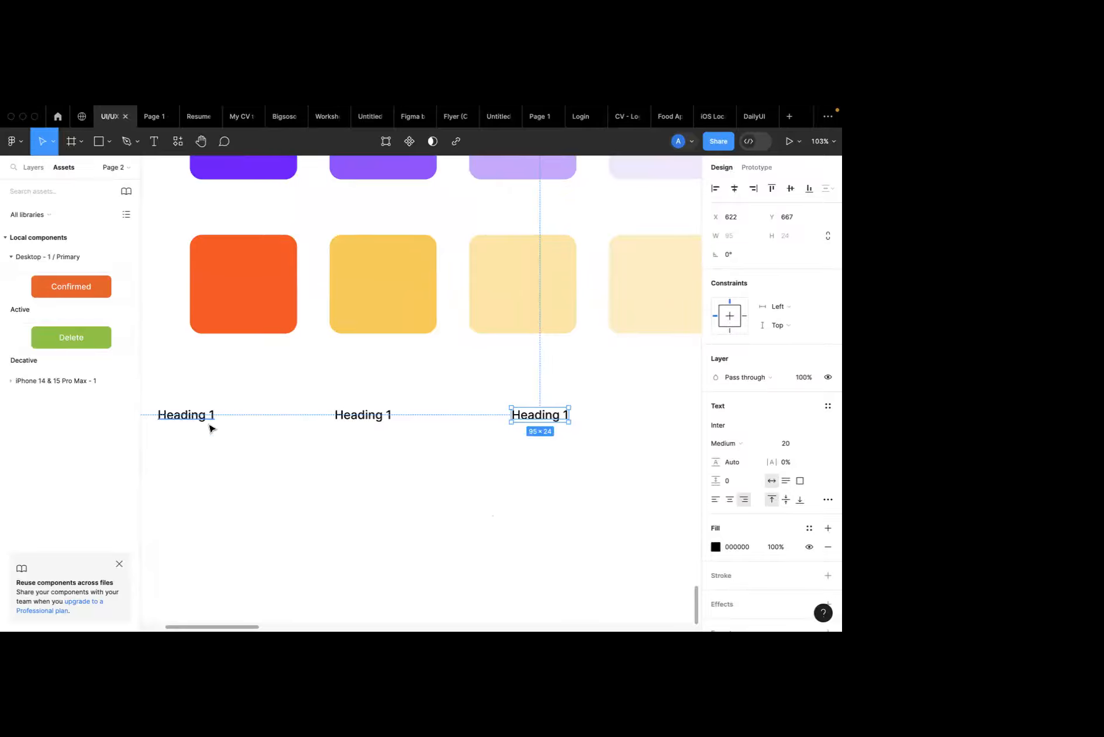
# Set the font size of all three Heading 1 texts to 32.
pyautogui.click(211, 417)
pyautogui.keyDown('shift'); pyautogui.click(388, 417); pyautogui.keyUp('shift')
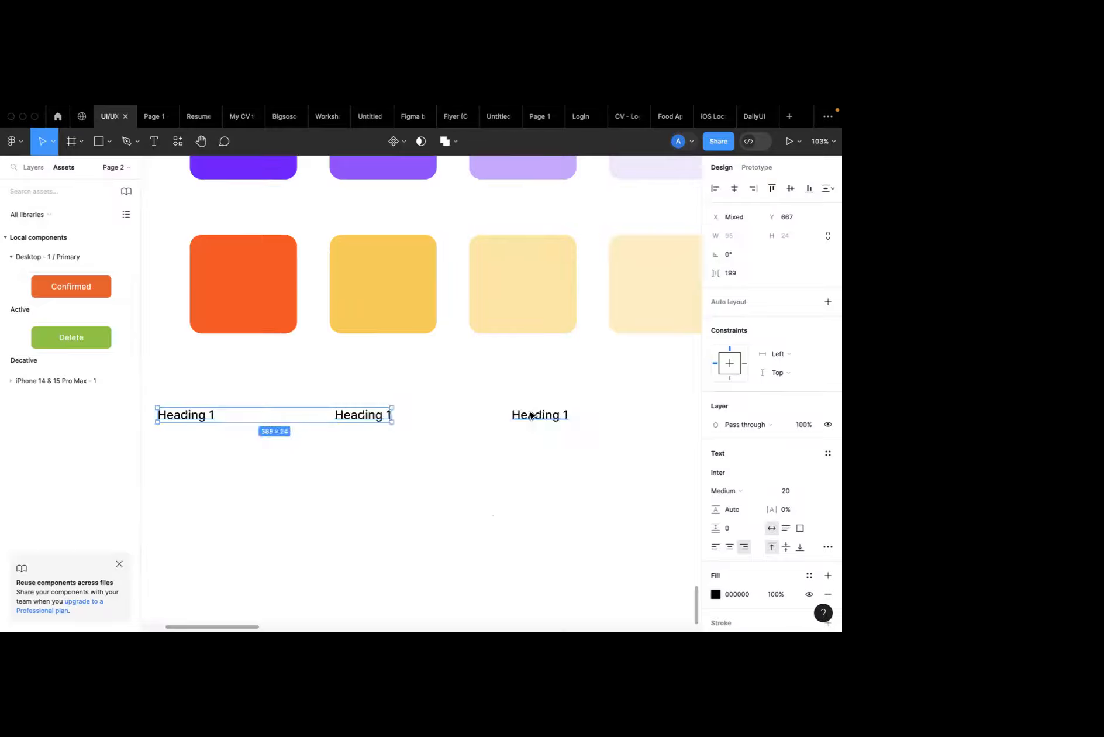
pyautogui.keyDown('shift'); pyautogui.click(560, 417); pyautogui.keyUp('shift')
pyautogui.click(818, 493)
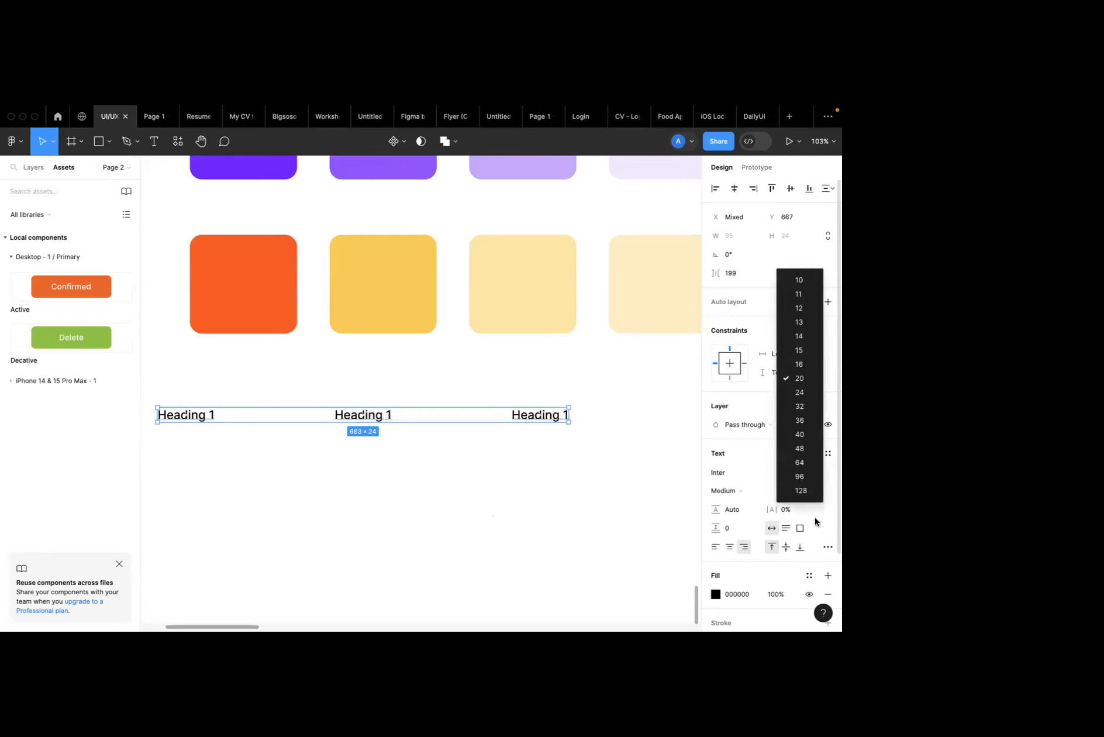
pyautogui.click(800, 406)
pyautogui.scroll(-1, 491, 444)
pyautogui.click(509, 444)
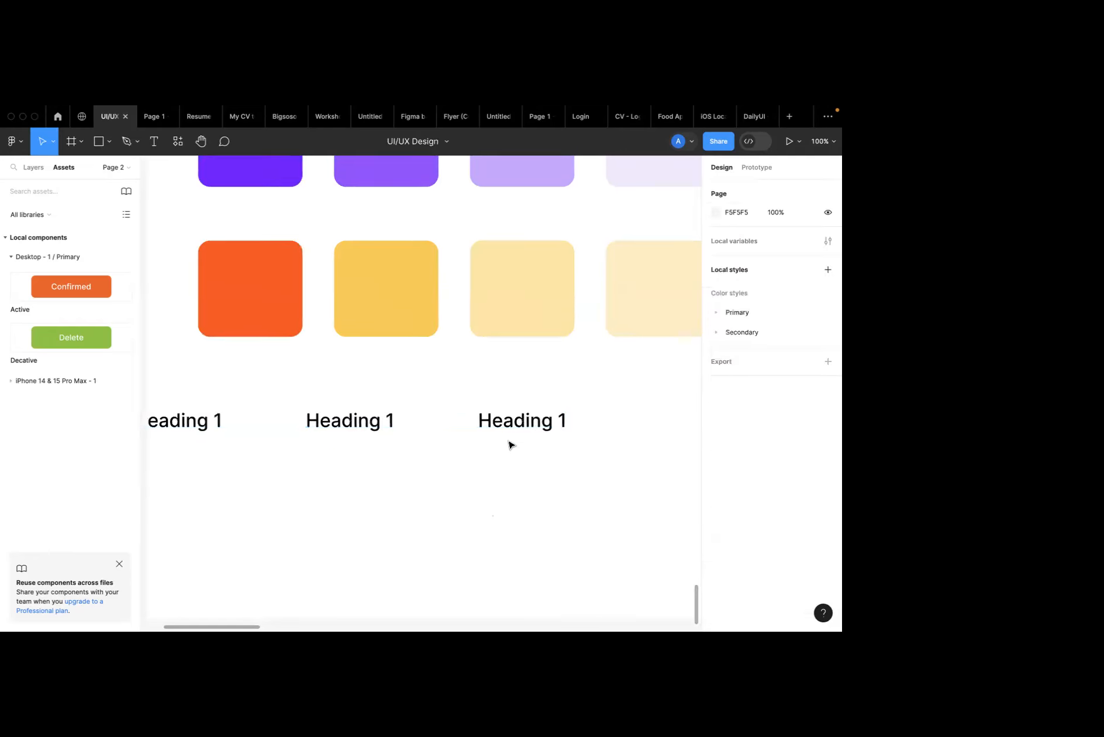
# Move the row of three Heading 1 texts right so its start aligns with the orange swatch's left edge.
pyautogui.hscroll(-4, 509, 444)
pyautogui.click(287, 418)
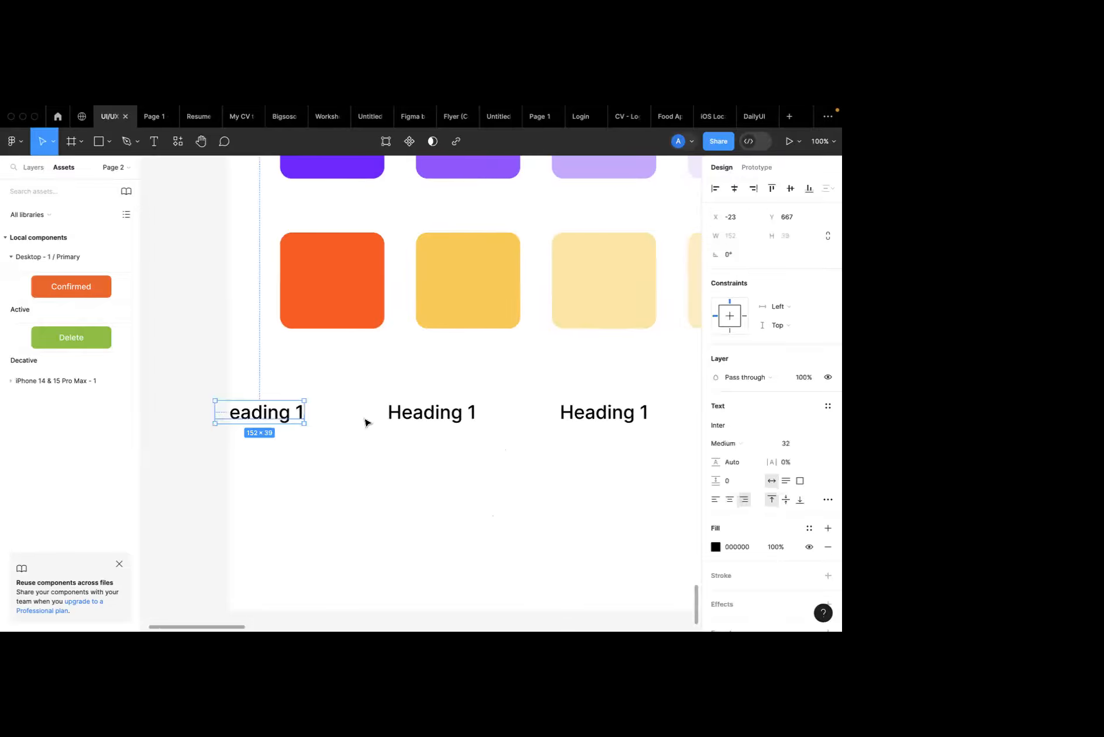
pyautogui.keyDown('shift'); pyautogui.click(468, 418); pyautogui.keyUp('shift')
pyautogui.keyDown('shift'); pyautogui.click(630, 420); pyautogui.keyUp('shift')
pyautogui.moveTo(474, 413); pyautogui.dragTo(523, 413)
pyautogui.click(409, 455)
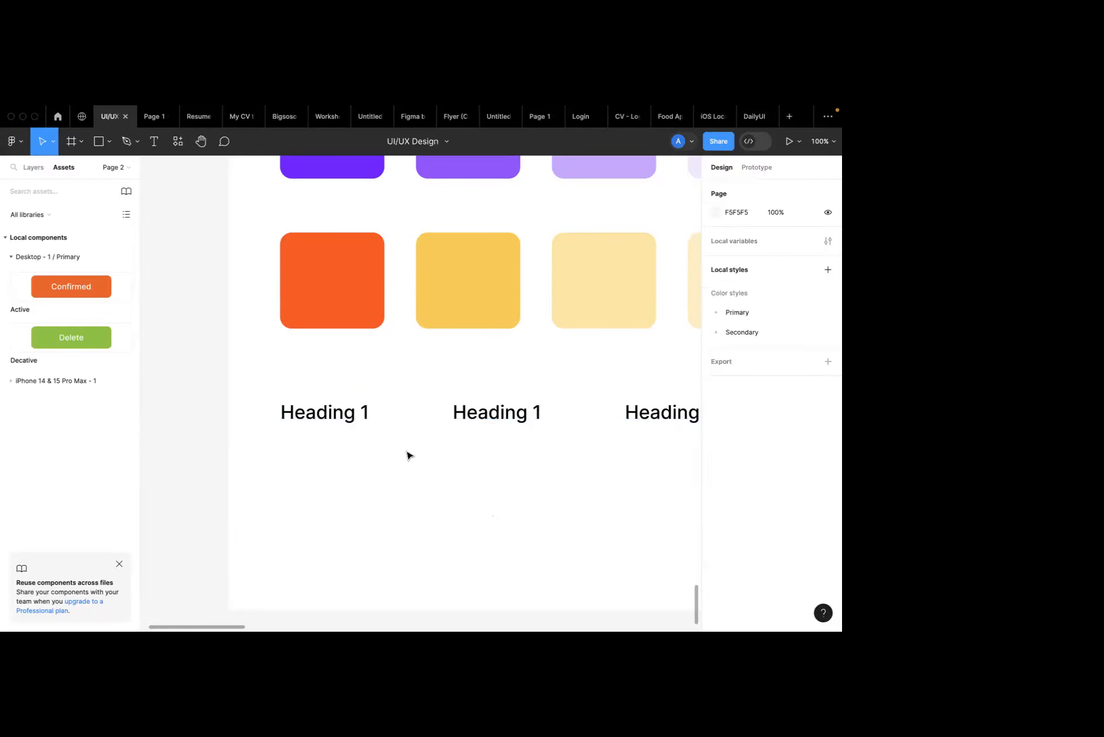
# Duplicate the row of Heading 1 texts twice downward with equal spacing to make three rows.
pyautogui.click(330, 409)
pyautogui.hscroll(3, 333, 414)
pyautogui.keyDown('shift'); pyautogui.click(424, 415); pyautogui.keyUp('shift')
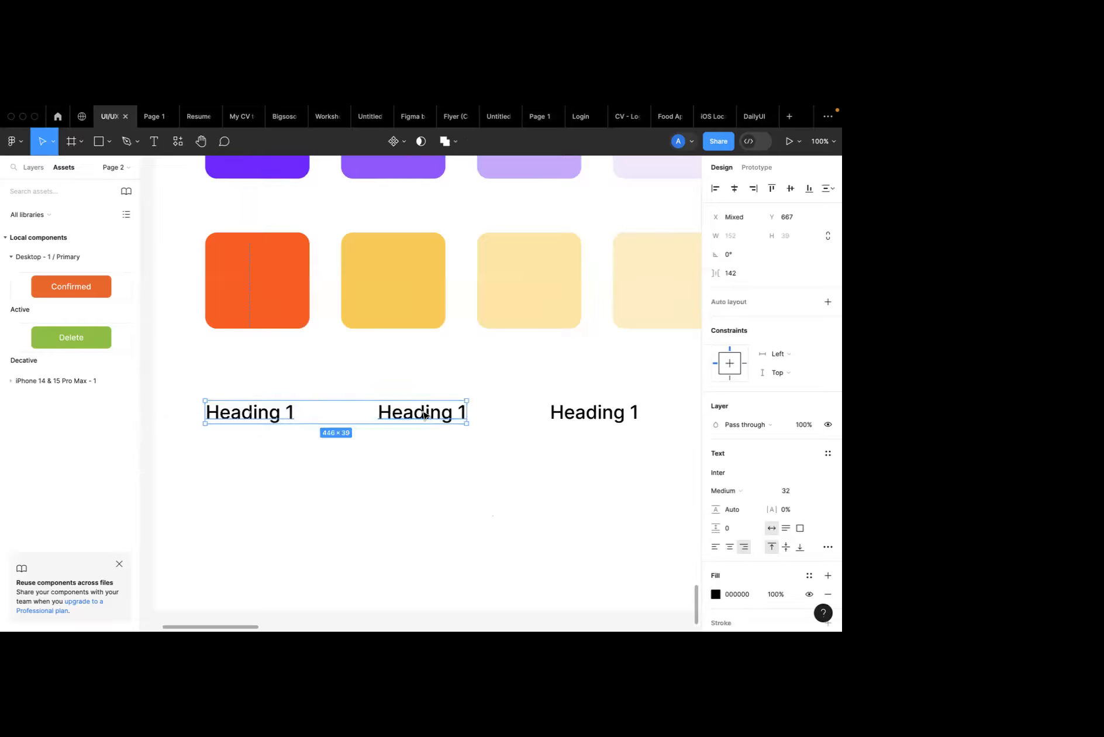
pyautogui.keyDown('shift'); pyautogui.click(600, 413); pyautogui.keyUp('shift')
pyautogui.moveTo(594, 413); pyautogui.dragTo(595, 478)
pyautogui.press('super+d')
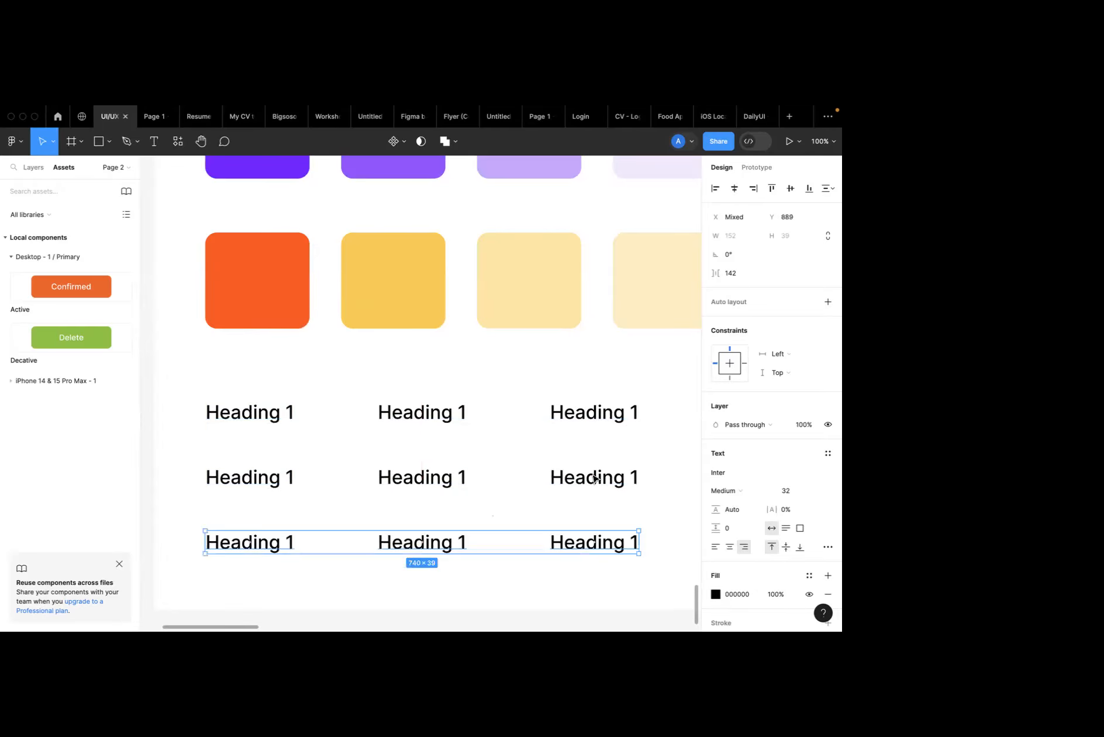
# Change all three texts in the second row to "Heading 2".
pyautogui.scroll(-5, 593, 477)
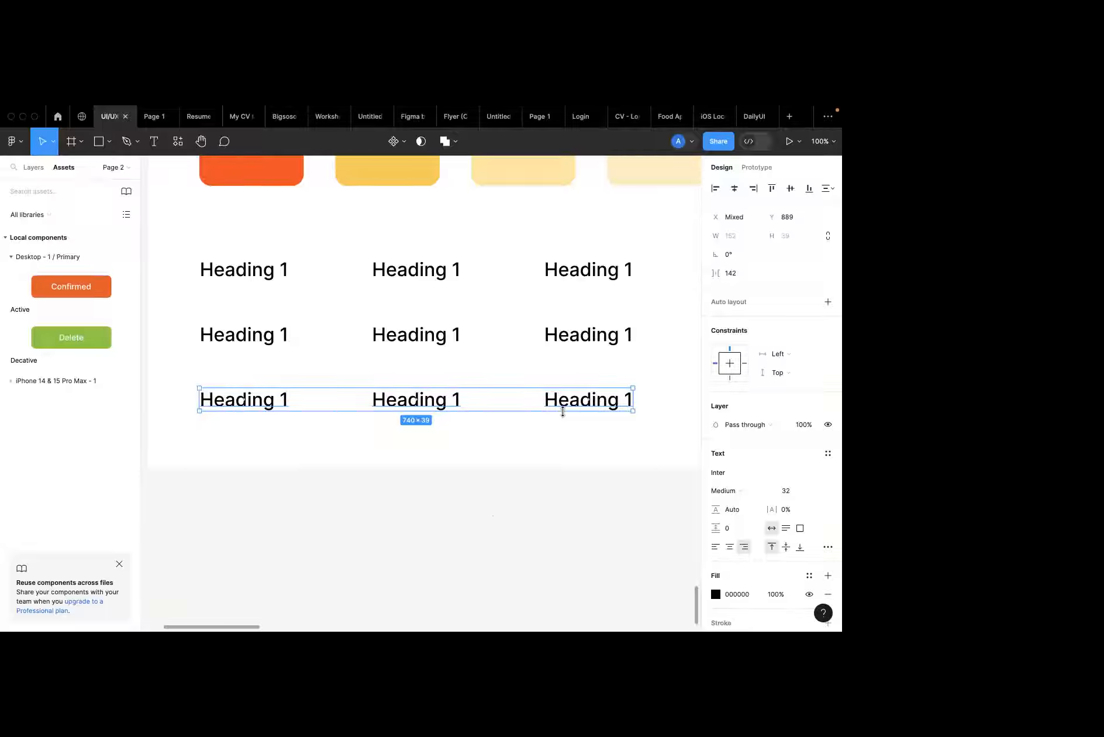
pyautogui.click(259, 276)
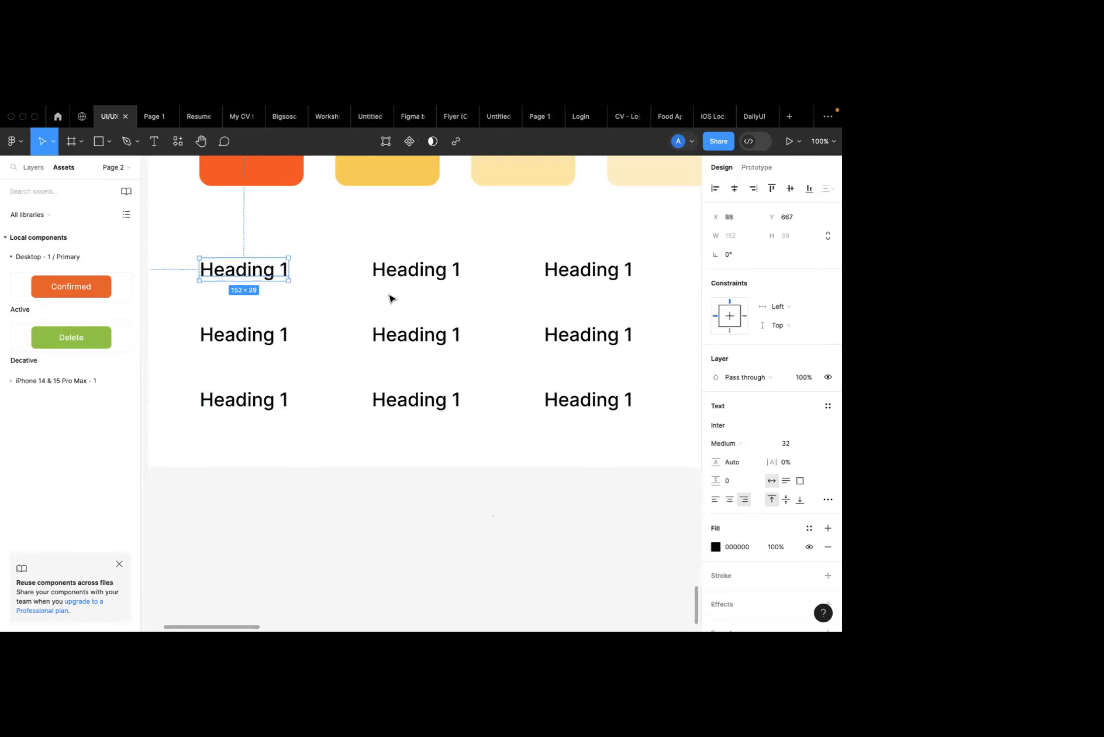
pyautogui.click(283, 333)
pyautogui.doubleClick(284, 332)
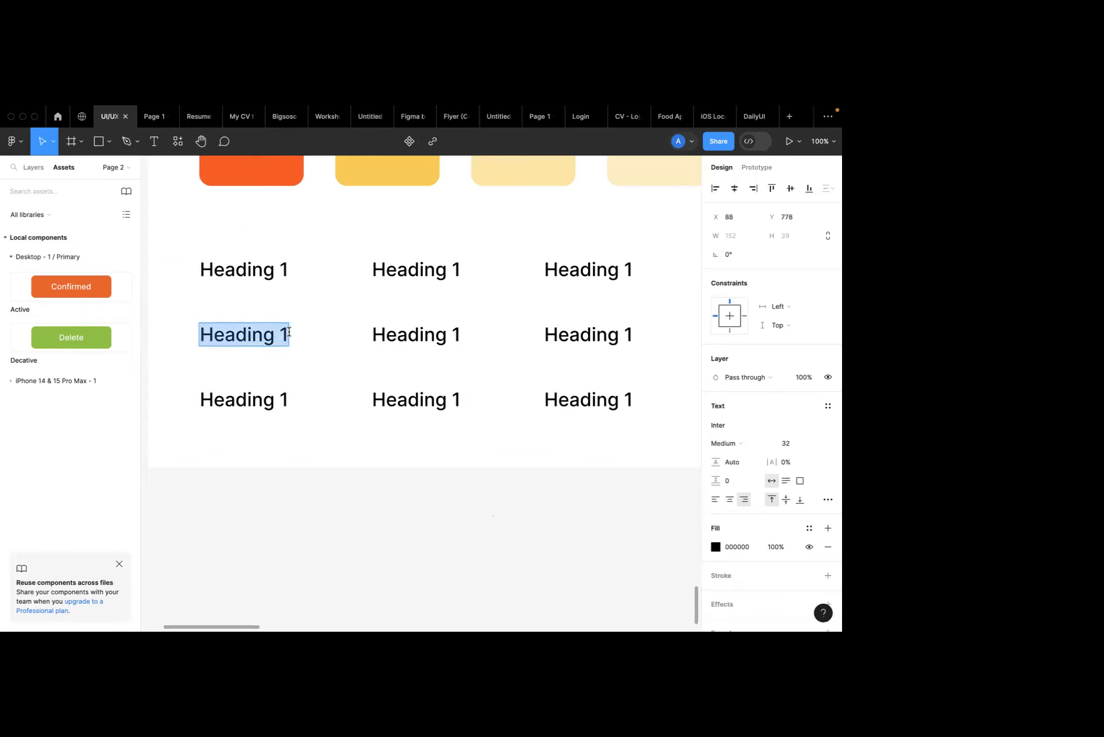
pyautogui.click(286, 333)
pyautogui.press('BackSpace')
pyautogui.write('2')
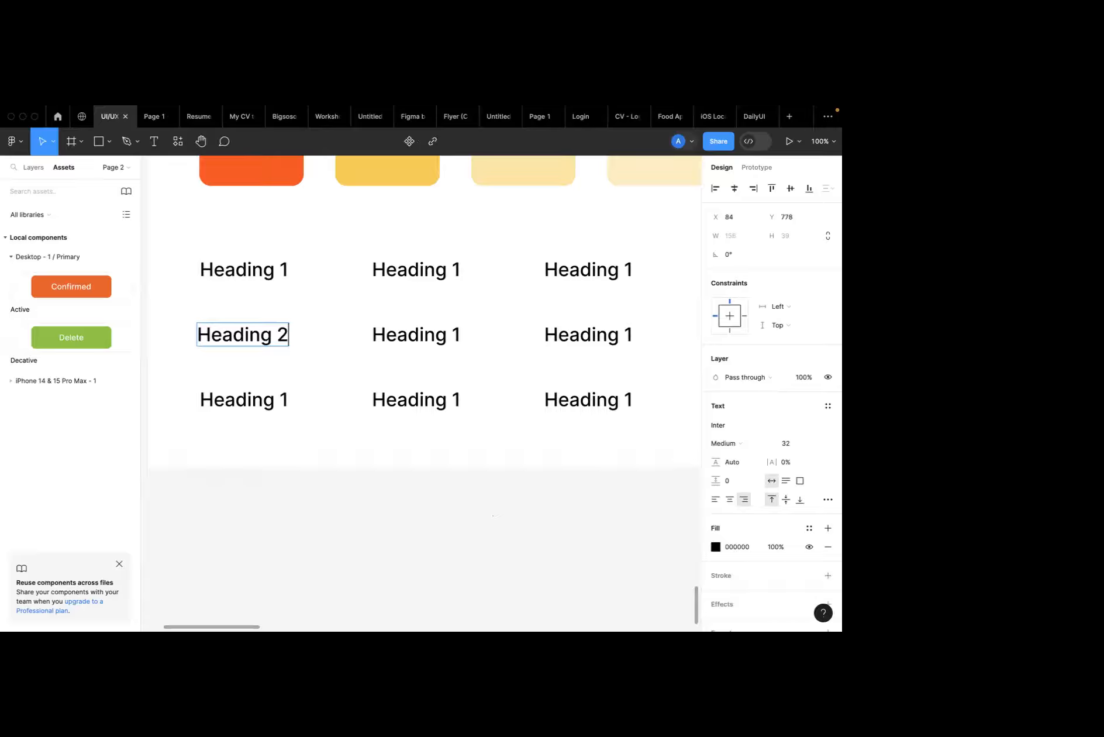
pyautogui.doubleClick(456, 334)
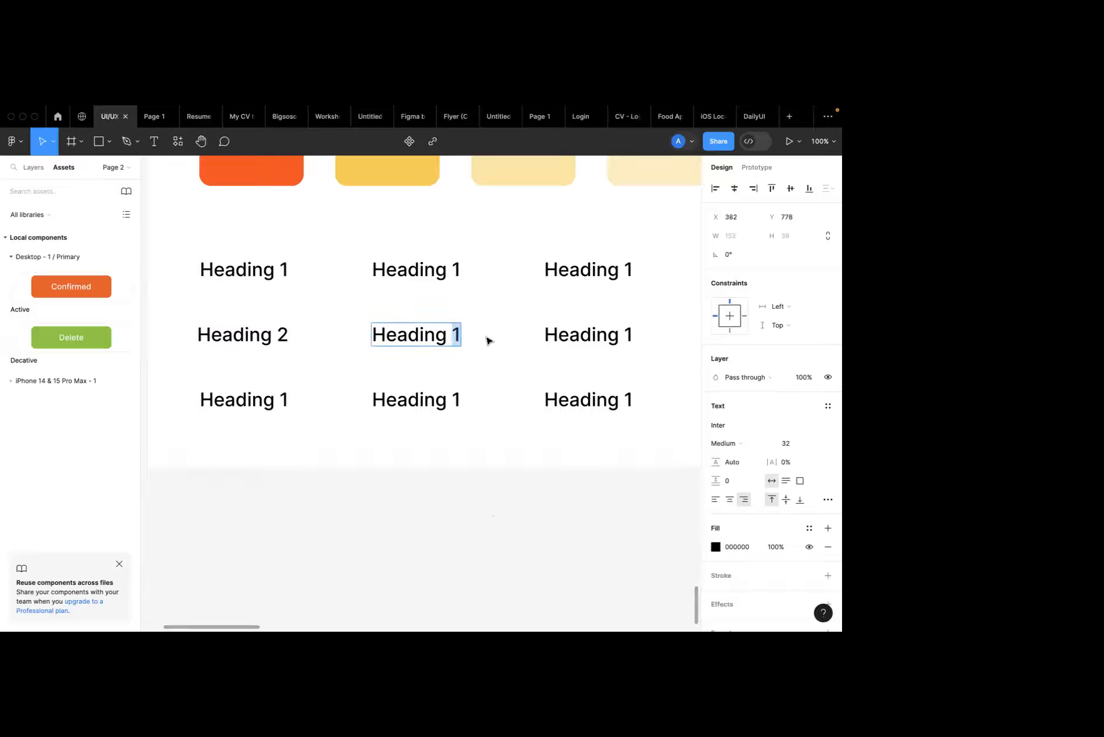
pyautogui.write('2')
pyautogui.doubleClick(627, 334)
pyautogui.write('2')
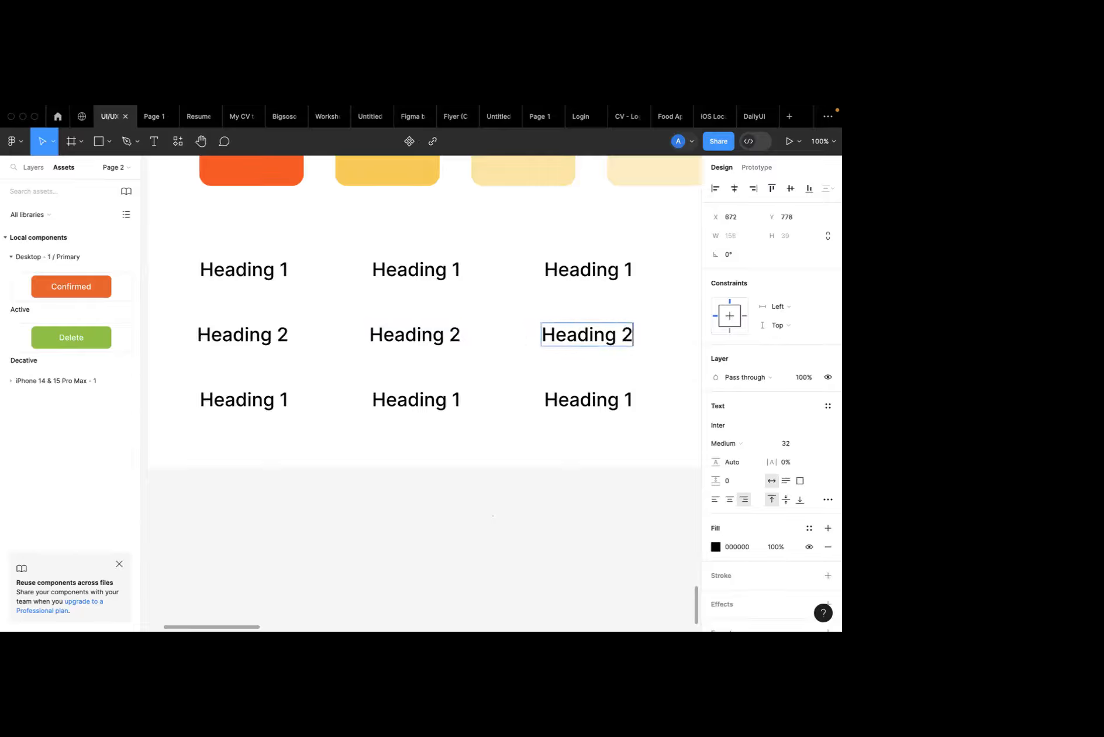
# Change all three texts in the third row to "Heading 3".
pyautogui.doubleClick(281, 395)
pyautogui.press('BackSpace')
pyautogui.write('3')
pyautogui.doubleClick(457, 396)
pyautogui.write('3')
pyautogui.doubleClick(628, 399)
pyautogui.write('3')
pyautogui.press('Escape')
pyautogui.click(494, 465)
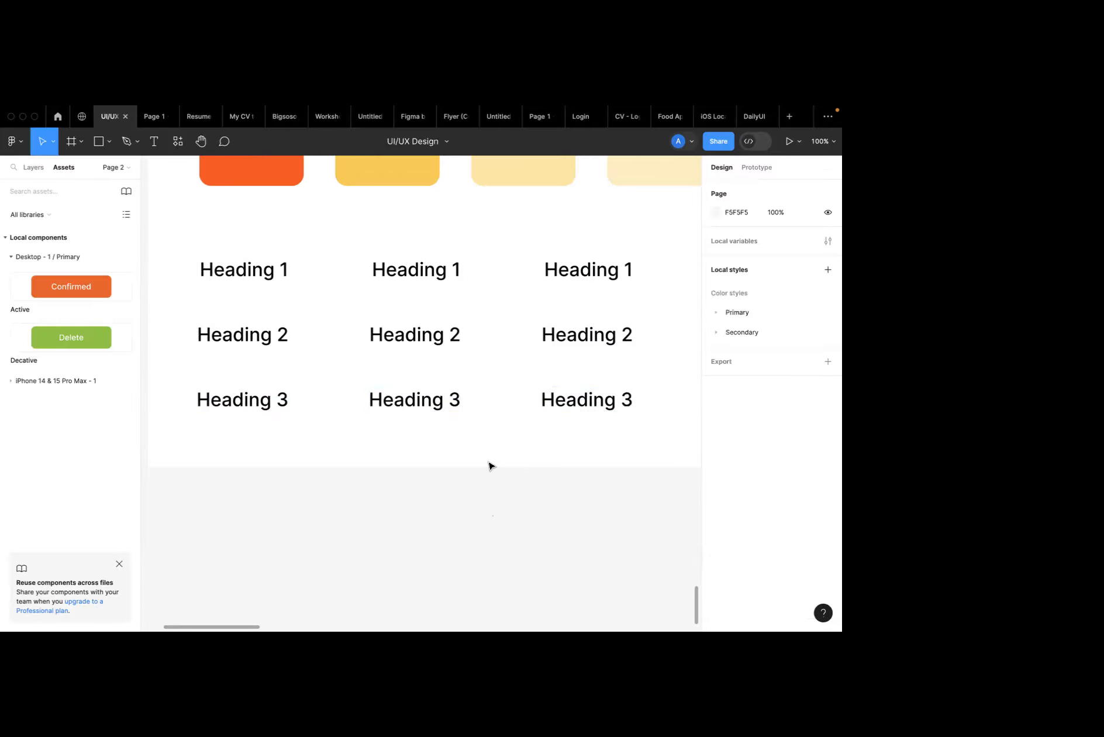
# Set the font size of the first Heading 2 text to 20.
pyautogui.scroll(-2, 237, 305)
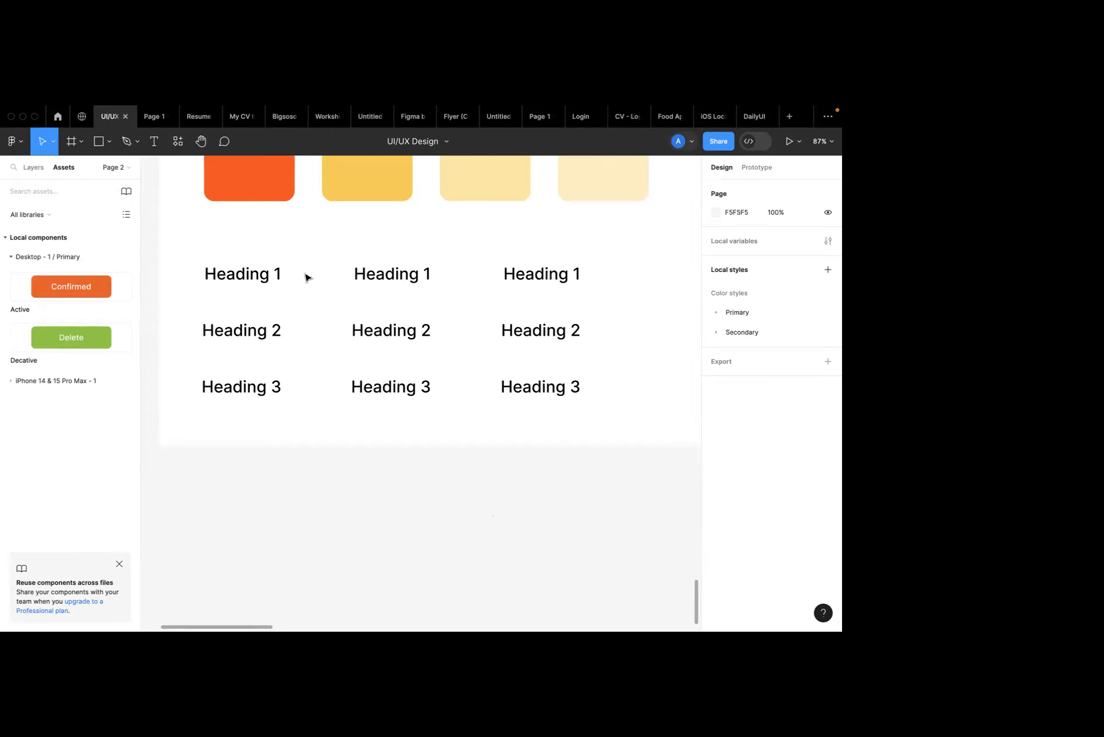
pyautogui.click(270, 277)
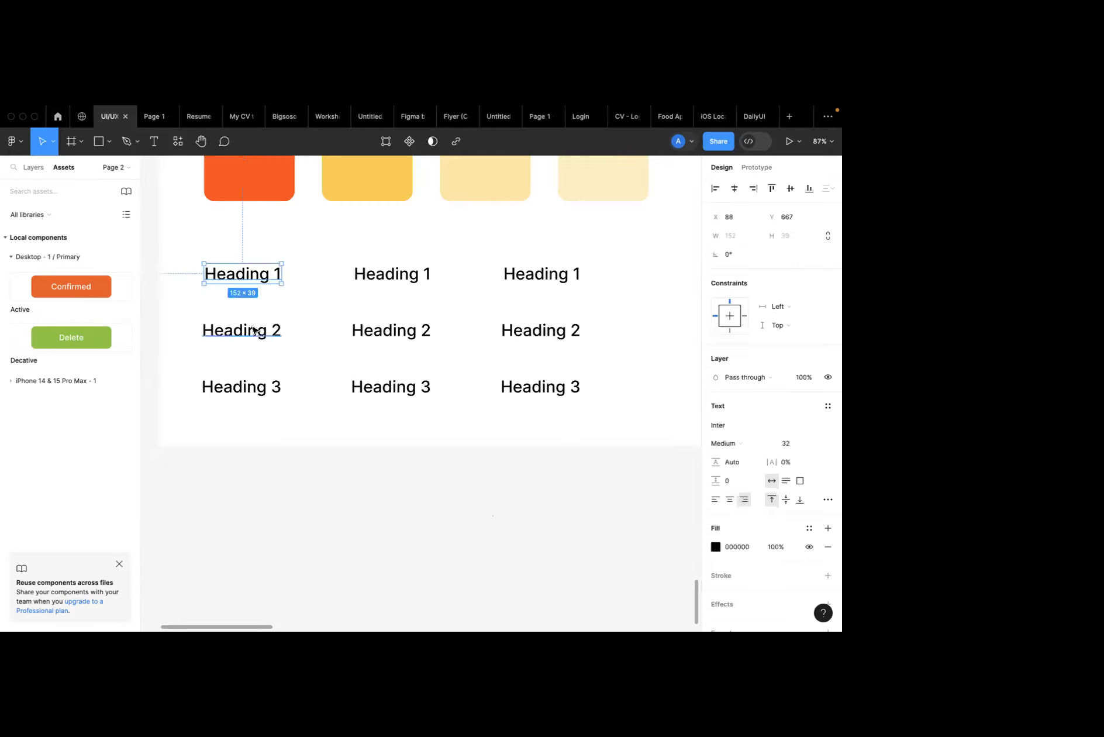
pyautogui.click(257, 329)
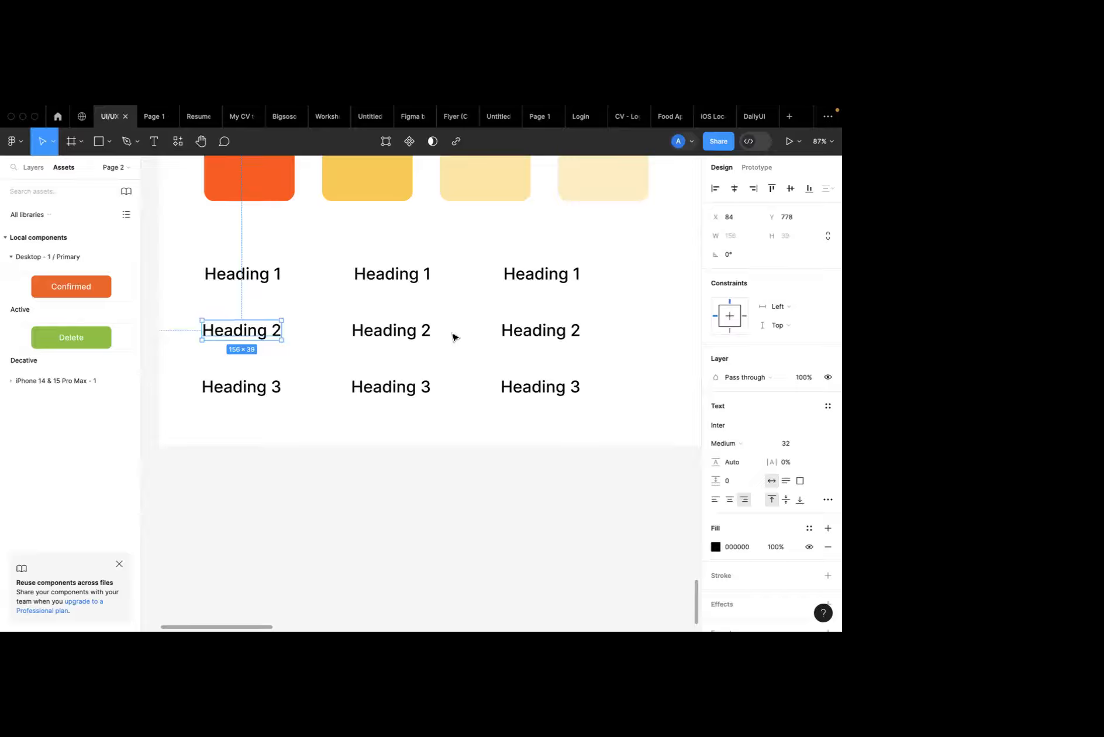
pyautogui.click(813, 443)
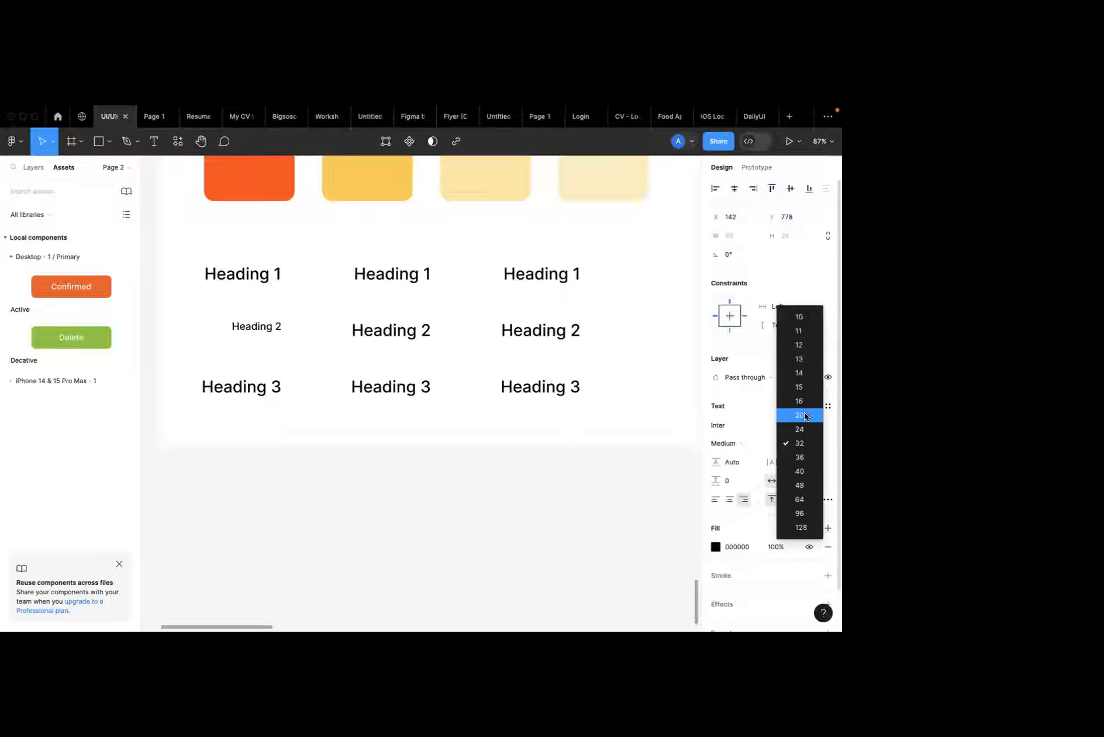
pyautogui.click(804, 416)
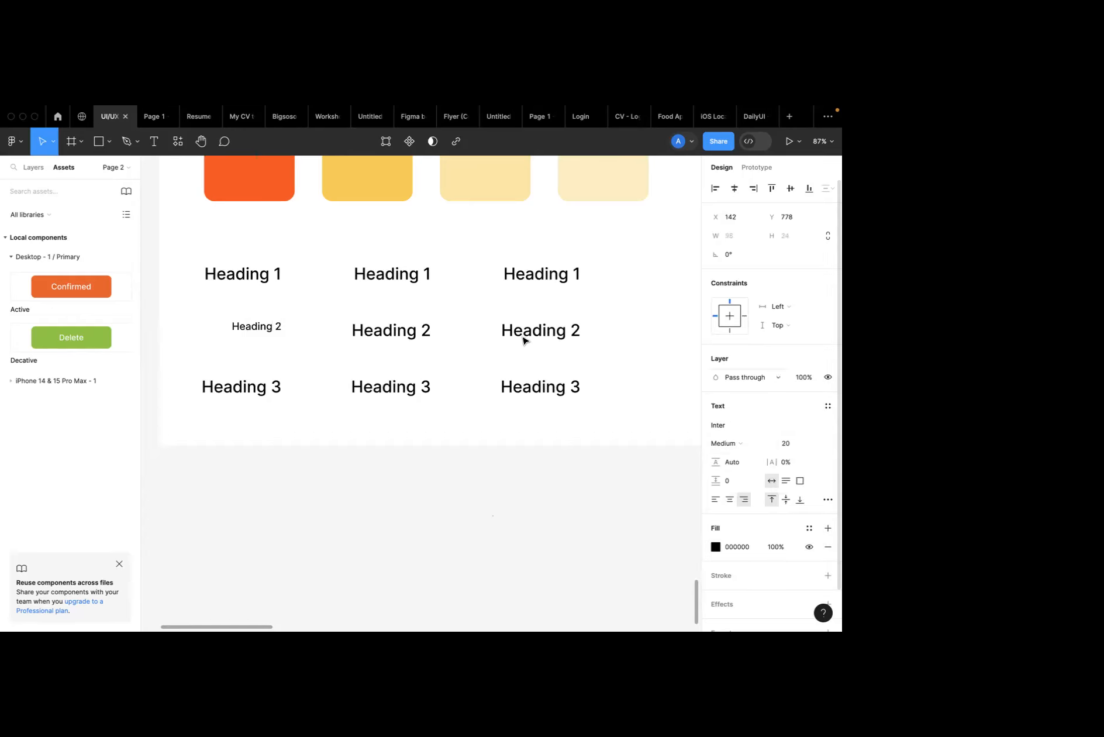
# Set the font size of all three Heading 2 texts to 24.
pyautogui.keyDown('shift'); pyautogui.click(430, 332); pyautogui.keyUp('shift')
pyautogui.keyDown('shift'); pyautogui.click(554, 335); pyautogui.keyUp('shift')
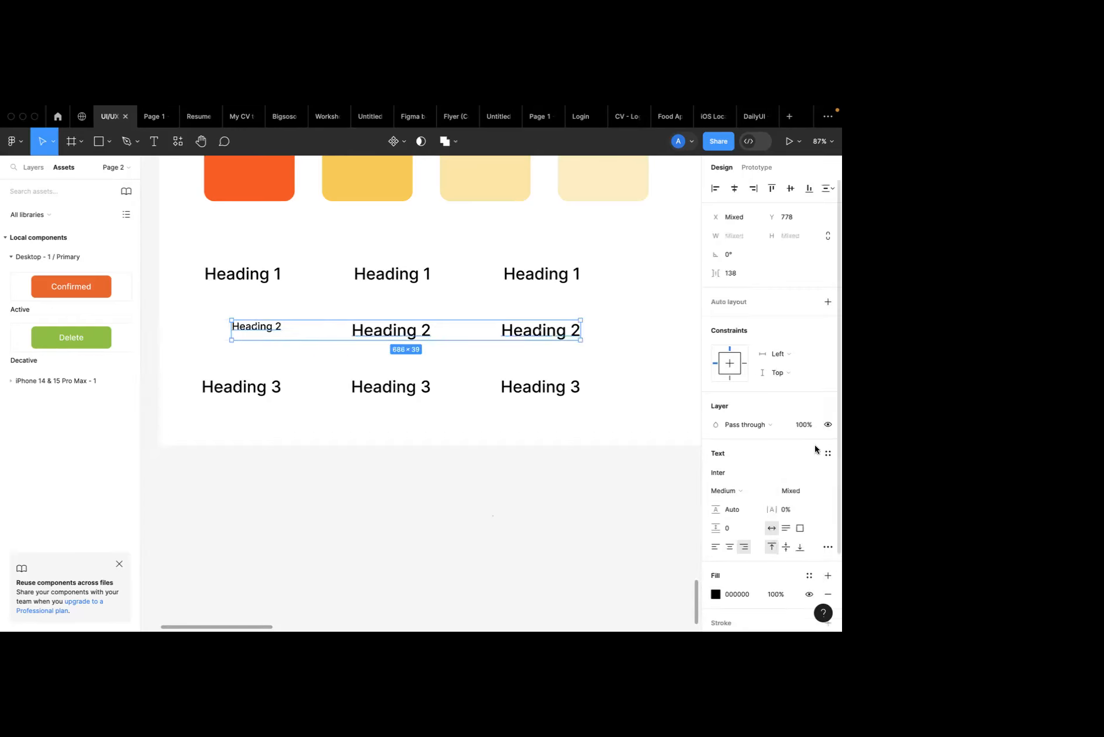
pyautogui.click(817, 491)
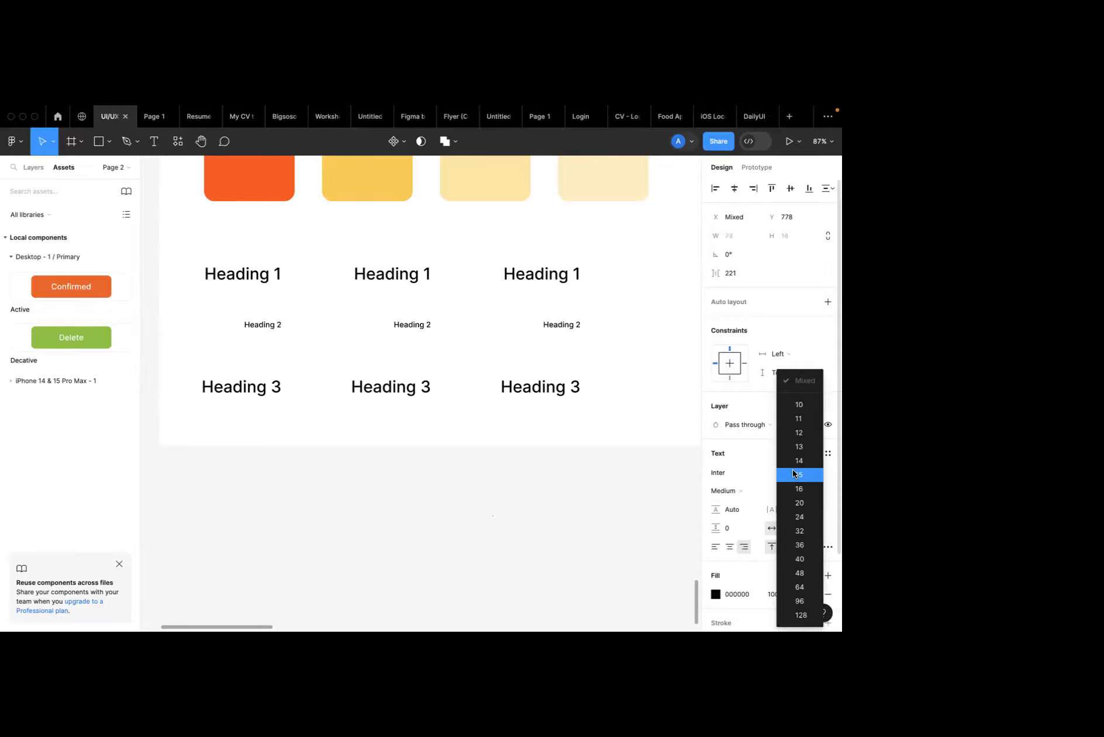
pyautogui.click(799, 517)
# Set the font size of all three Heading 3 texts to 16.
pyautogui.click(257, 389)
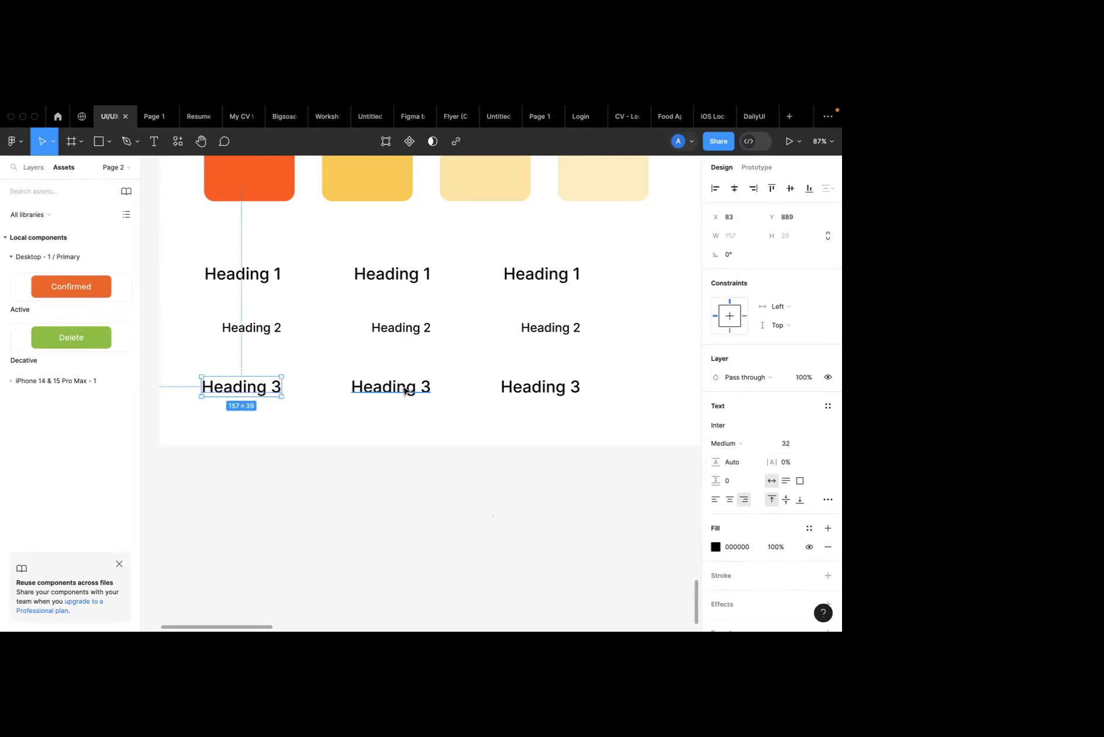
pyautogui.keyDown('shift'); pyautogui.click(404, 389); pyautogui.keyUp('shift')
pyautogui.keyDown('shift'); pyautogui.click(529, 398); pyautogui.keyUp('shift')
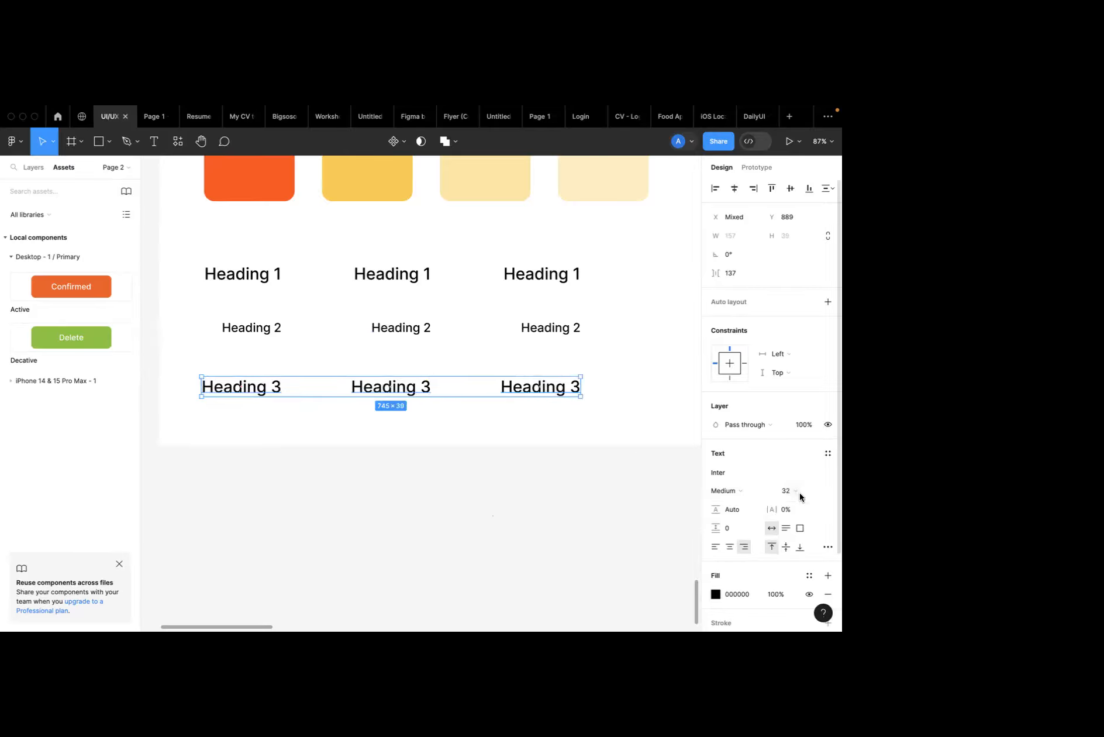
pyautogui.click(819, 490)
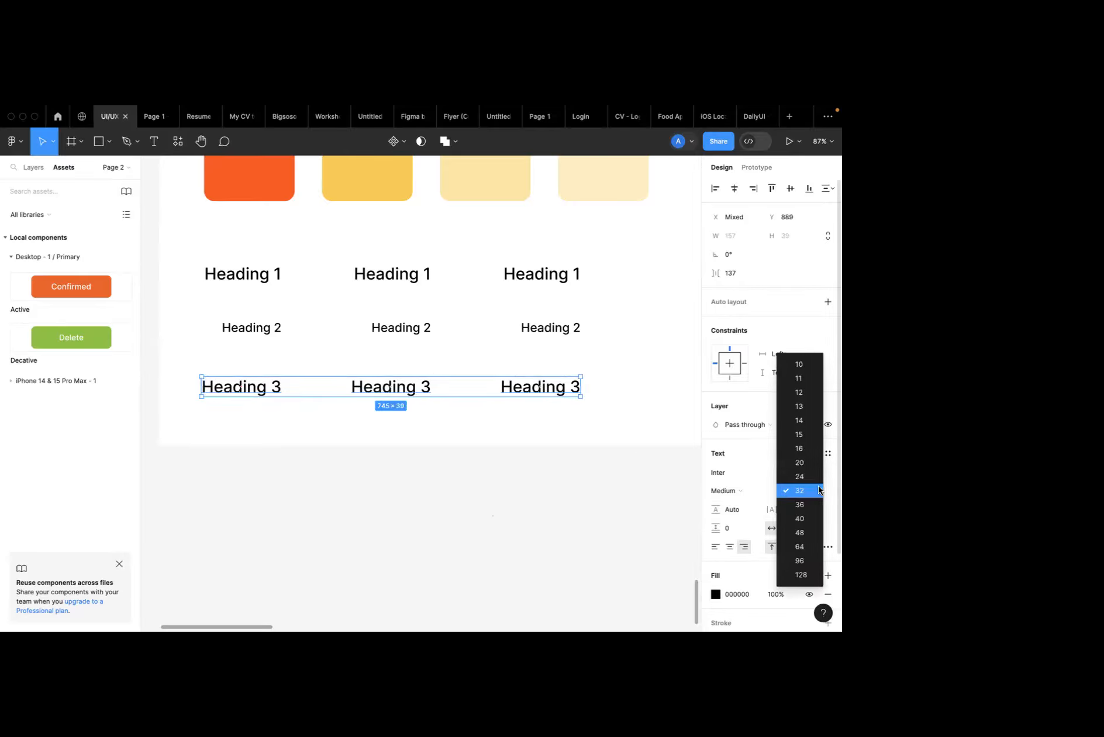
pyautogui.click(809, 449)
pyautogui.click(475, 395)
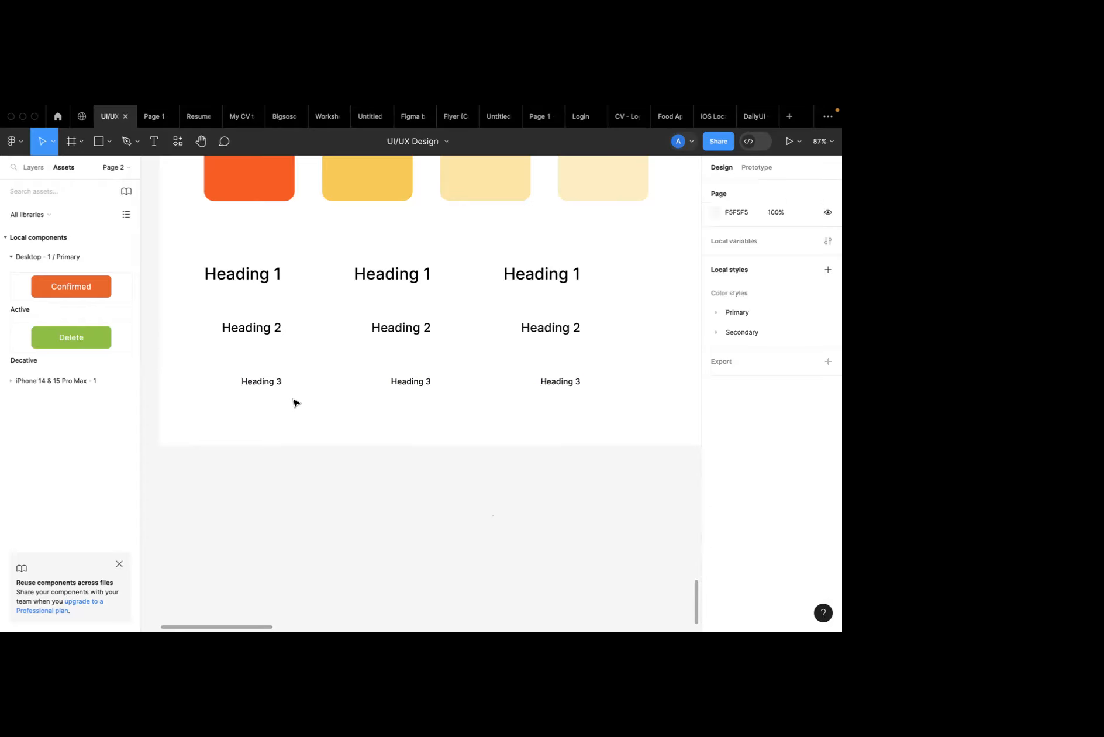
# Switch to Google Chrome, open amatip.co.uk in a new tab, and show the site full screen.
pyautogui.click(253, 275)
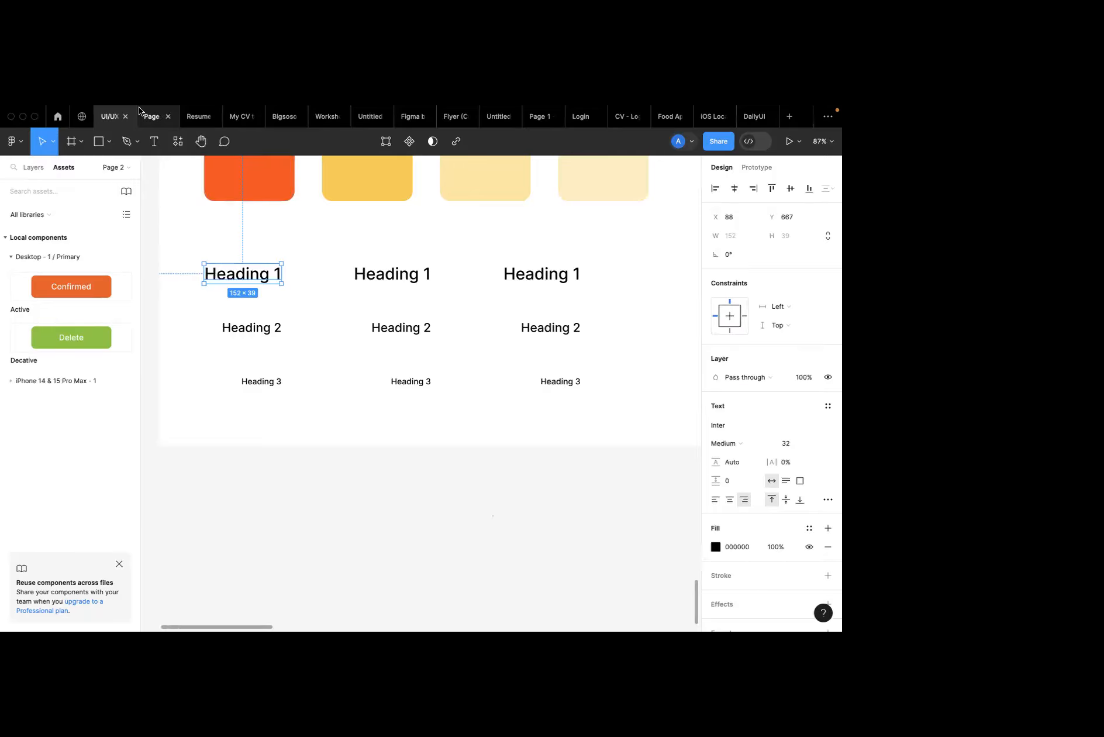
pyautogui.click(30, 127)
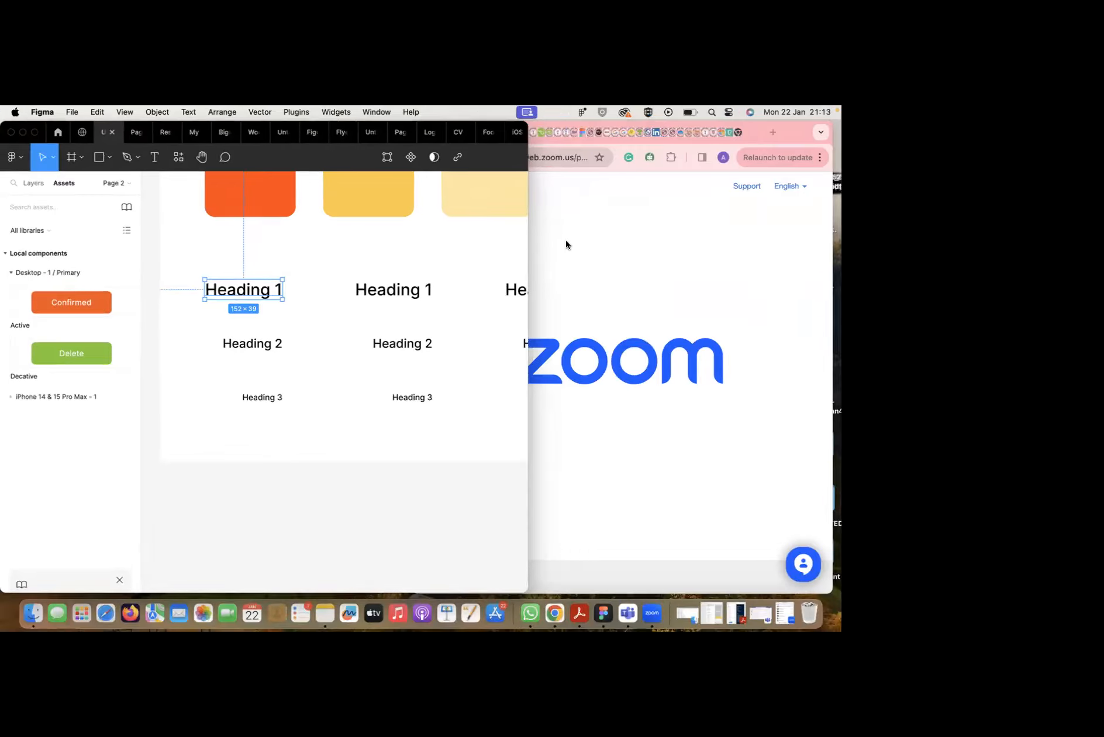
pyautogui.click(566, 240)
pyautogui.click(737, 137)
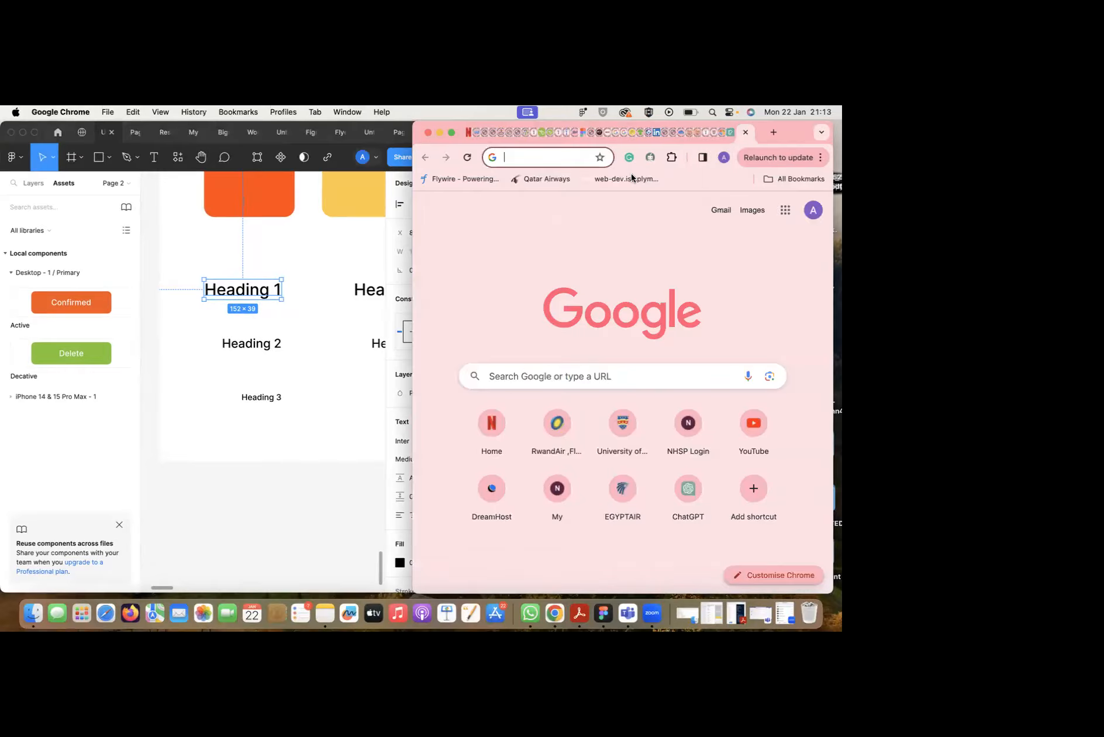
pyautogui.write('amatip.co.uk')
pyautogui.press('Return')
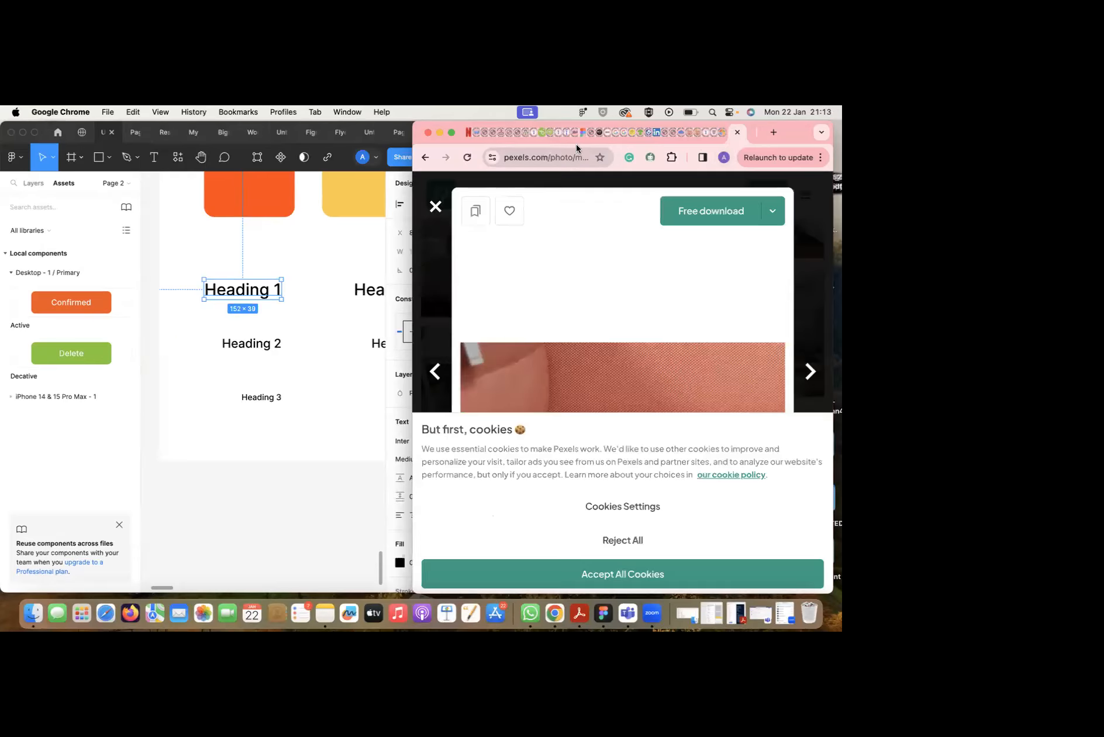
pyautogui.click(451, 132)
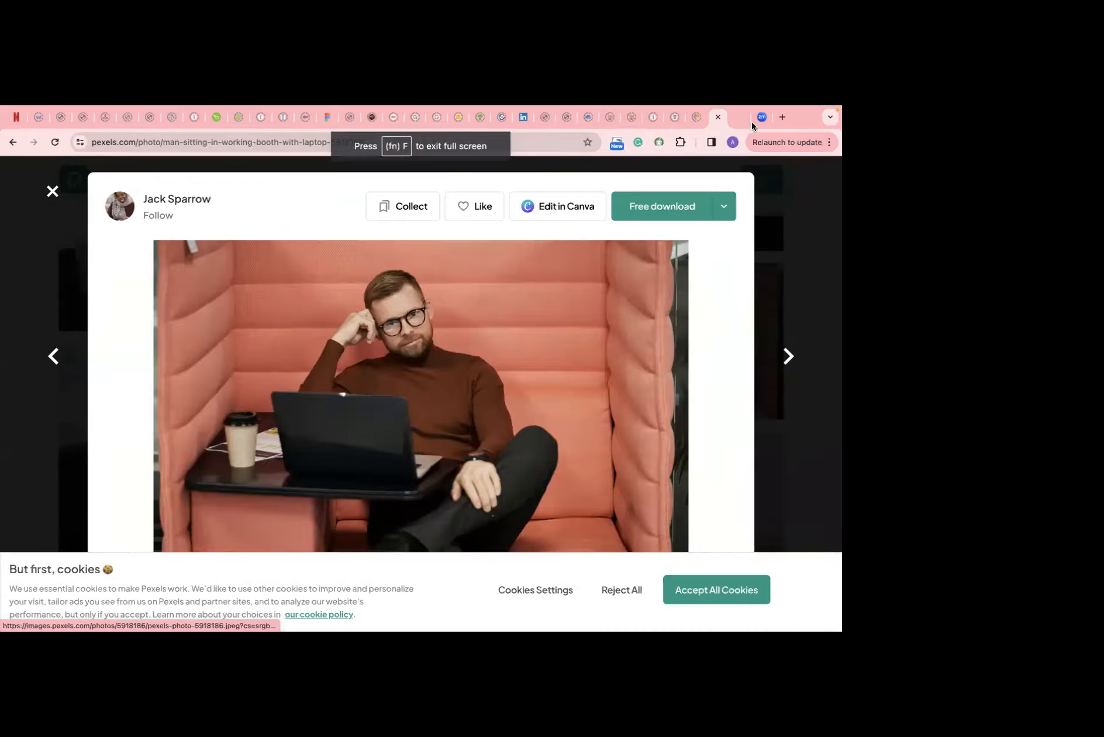
pyautogui.press('Escape')
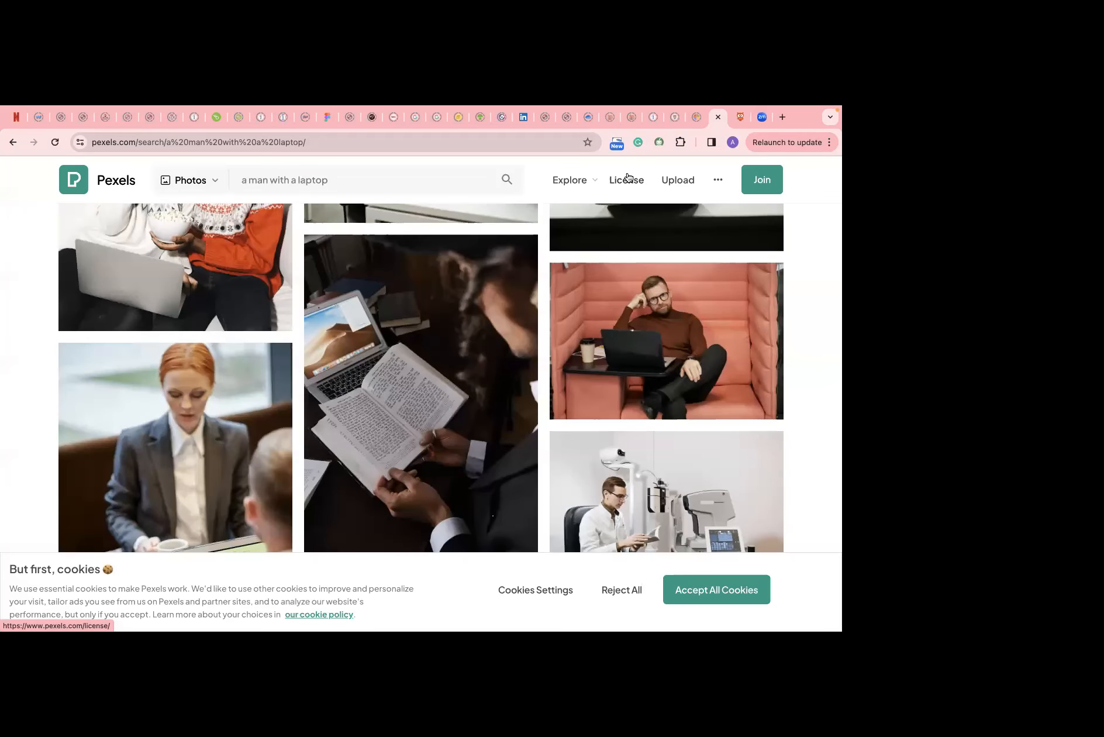
pyautogui.click(736, 120)
# Examine the main headline, intro paragraph, and partner section of the Amatip IT home page as examples of heading and body text sizes.
pyautogui.scroll(-1, 505, 302)
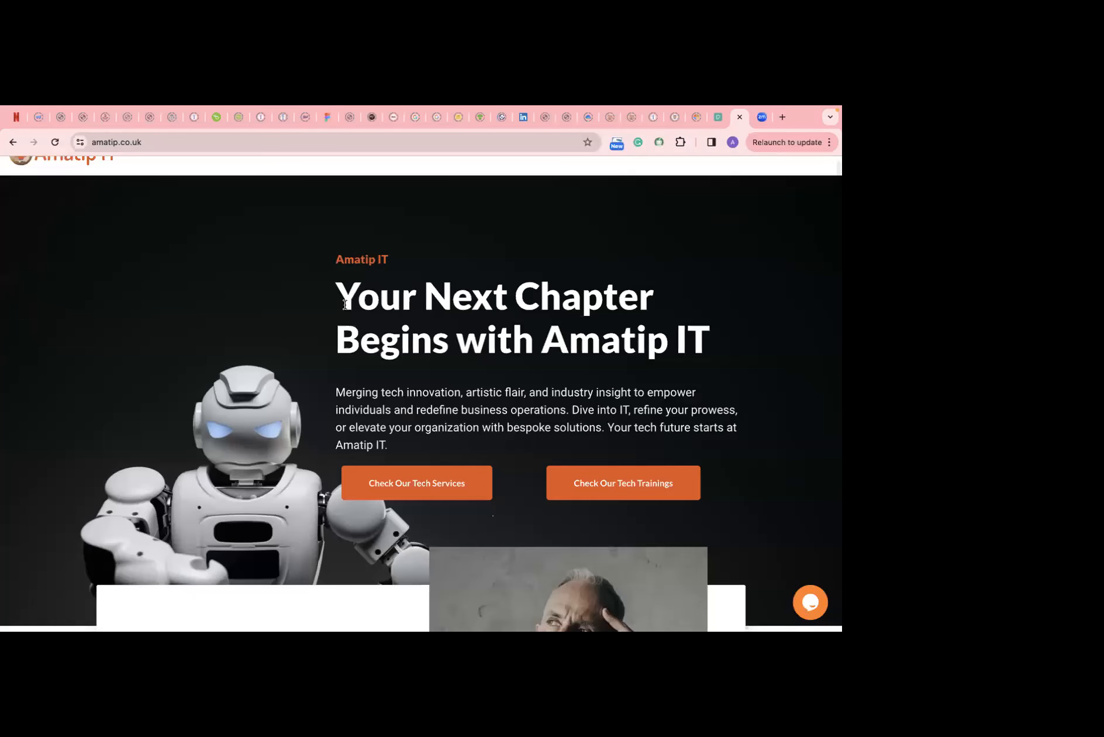
pyautogui.moveTo(351, 289); pyautogui.dragTo(611, 343)
pyautogui.moveTo(707, 339); pyautogui.dragTo(138, 360)
pyautogui.moveTo(321, 291); pyautogui.dragTo(692, 332)
pyautogui.click(707, 353)
pyautogui.moveTo(335, 391); pyautogui.dragTo(405, 443)
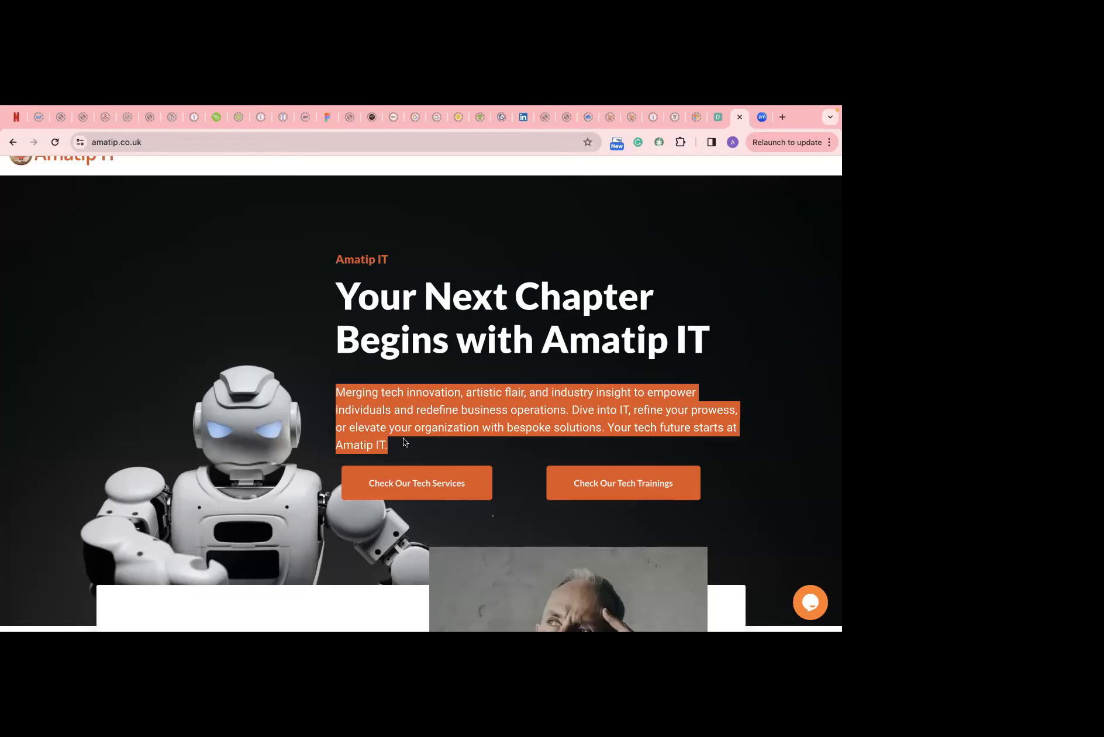
pyautogui.scroll(-4, 405, 443)
pyautogui.moveTo(275, 522); pyautogui.dragTo(111, 479)
pyautogui.click(169, 498)
pyautogui.scroll(3, 169, 498)
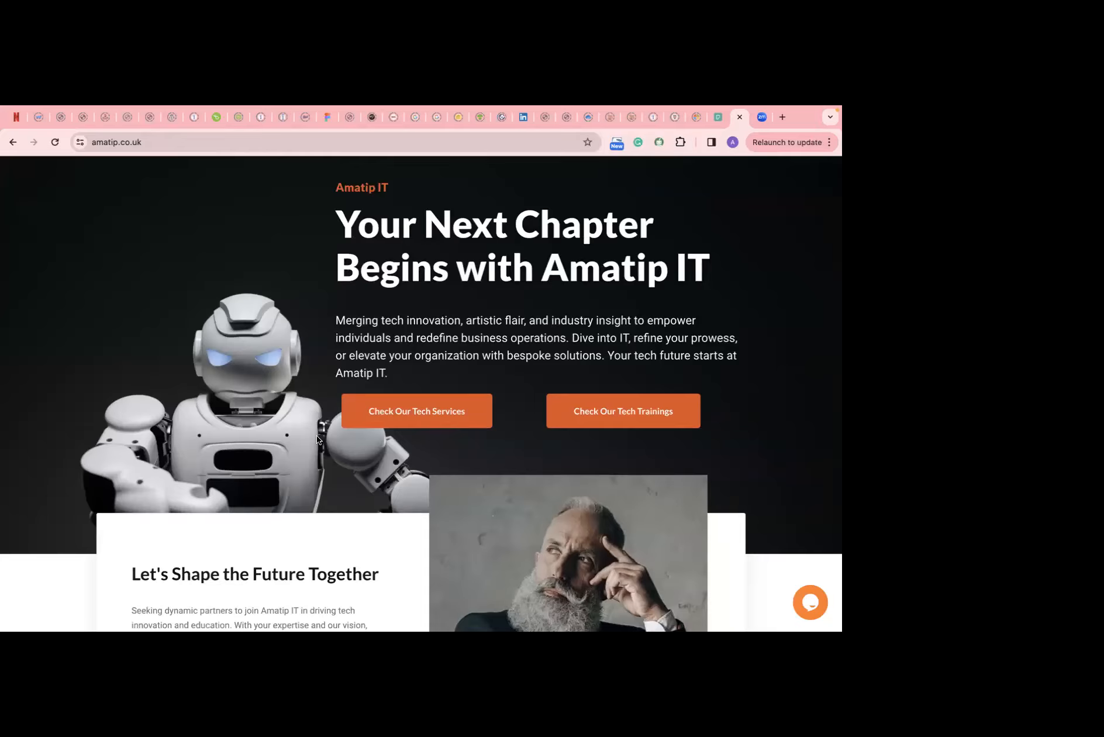
pyautogui.scroll(-3, 270, 497)
pyautogui.moveTo(22, 127)
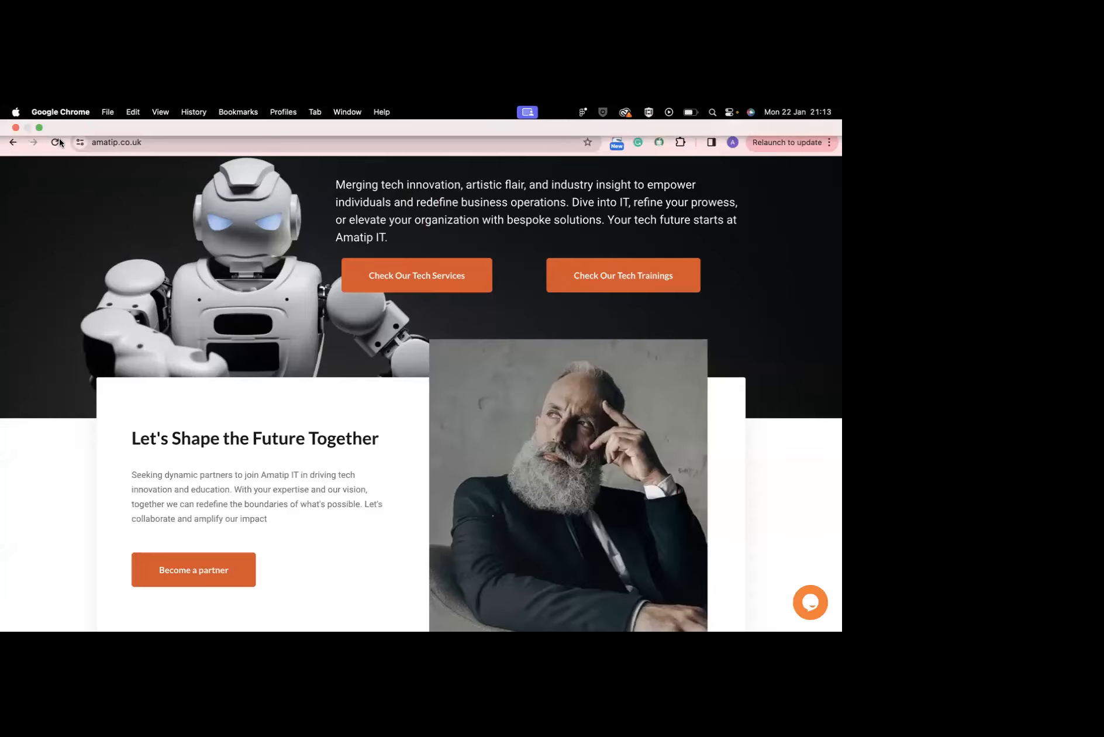
pyautogui.scroll(3, 337, 233)
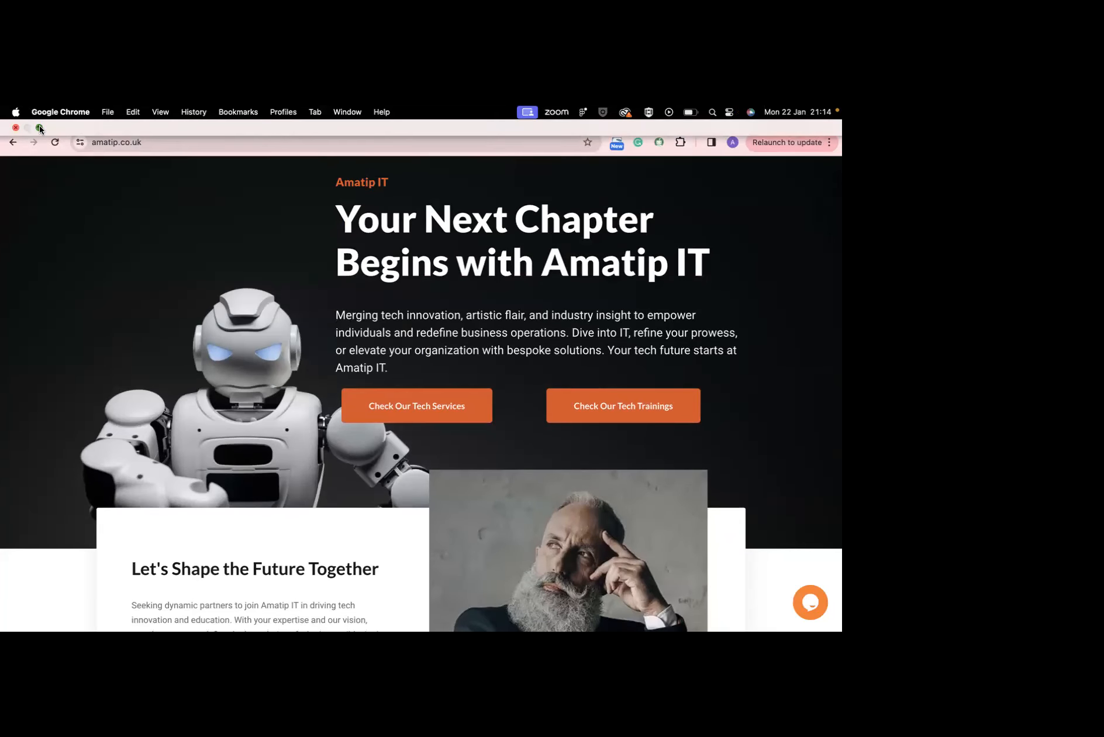
# Return to the UI/UX design file in Figma at full screen and clear the text selection.
pyautogui.click(39, 127)
pyautogui.click(49, 143)
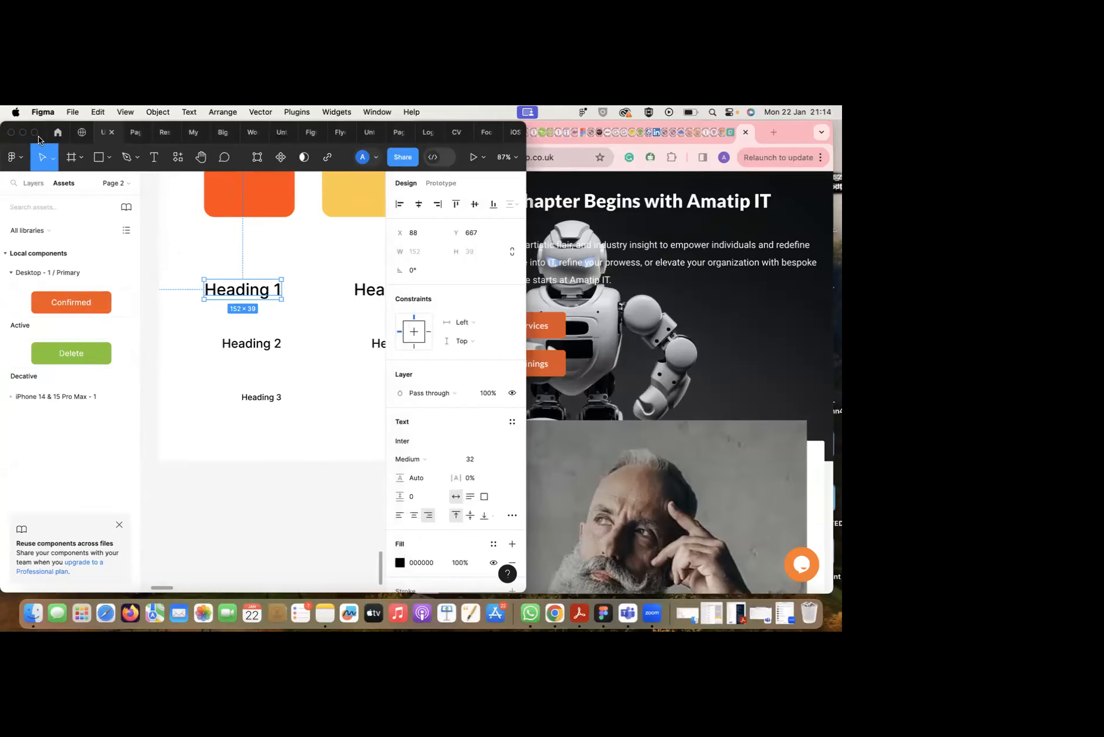
pyautogui.click(36, 132)
pyautogui.rightClick(289, 458)
pyautogui.click(245, 459)
pyautogui.scroll(-5, 245, 459)
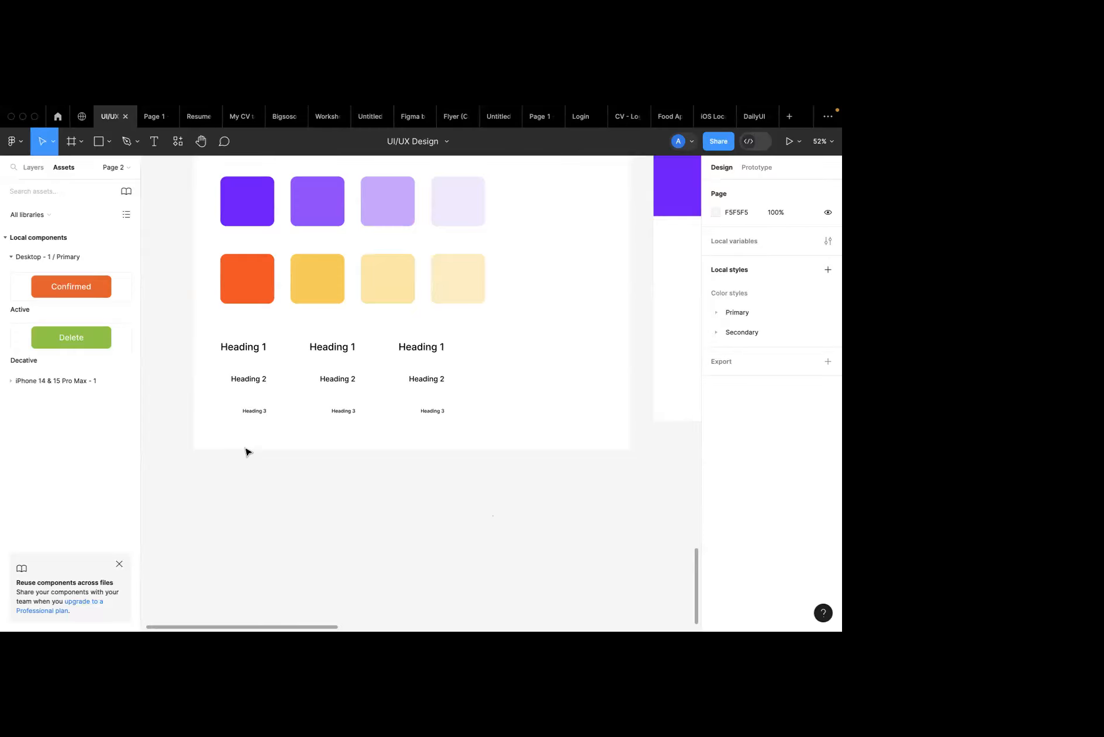
pyautogui.click(80, 142)
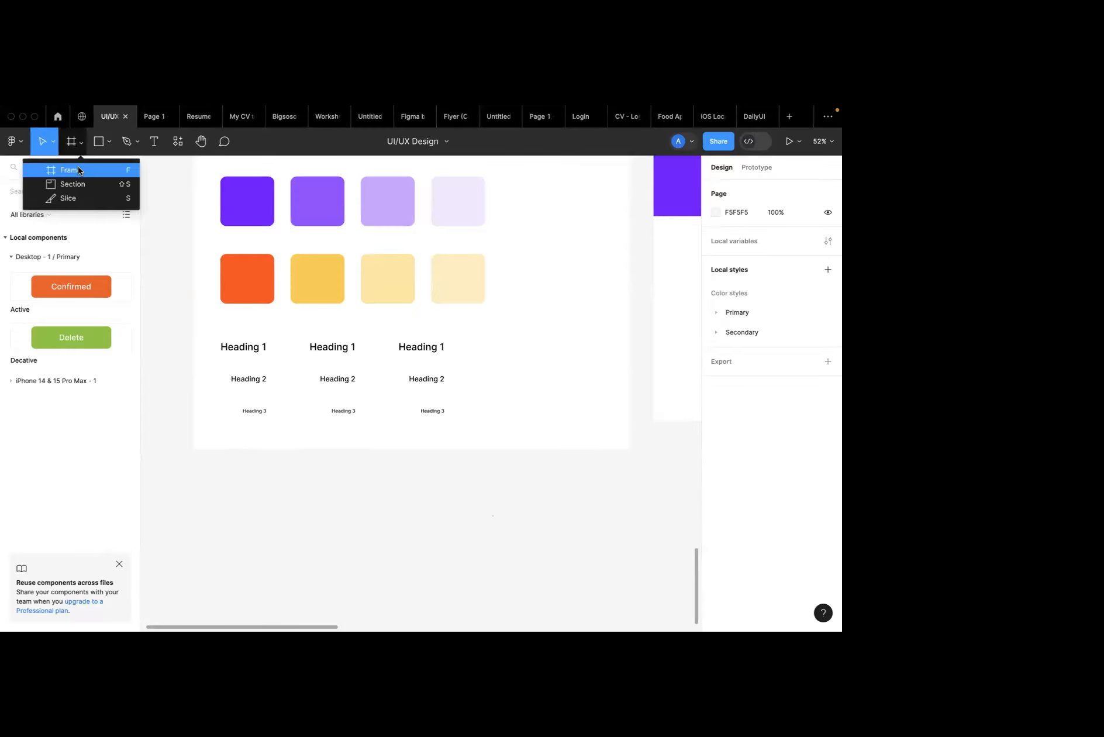
pyautogui.click(80, 171)
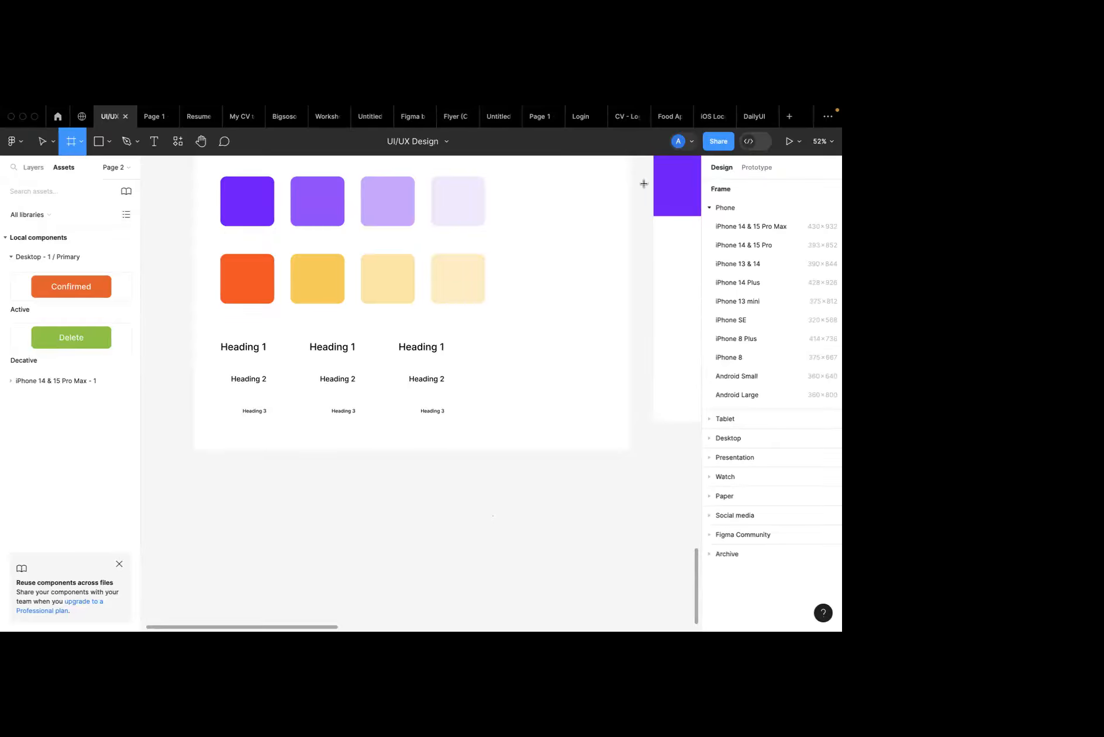
pyautogui.click(741, 226)
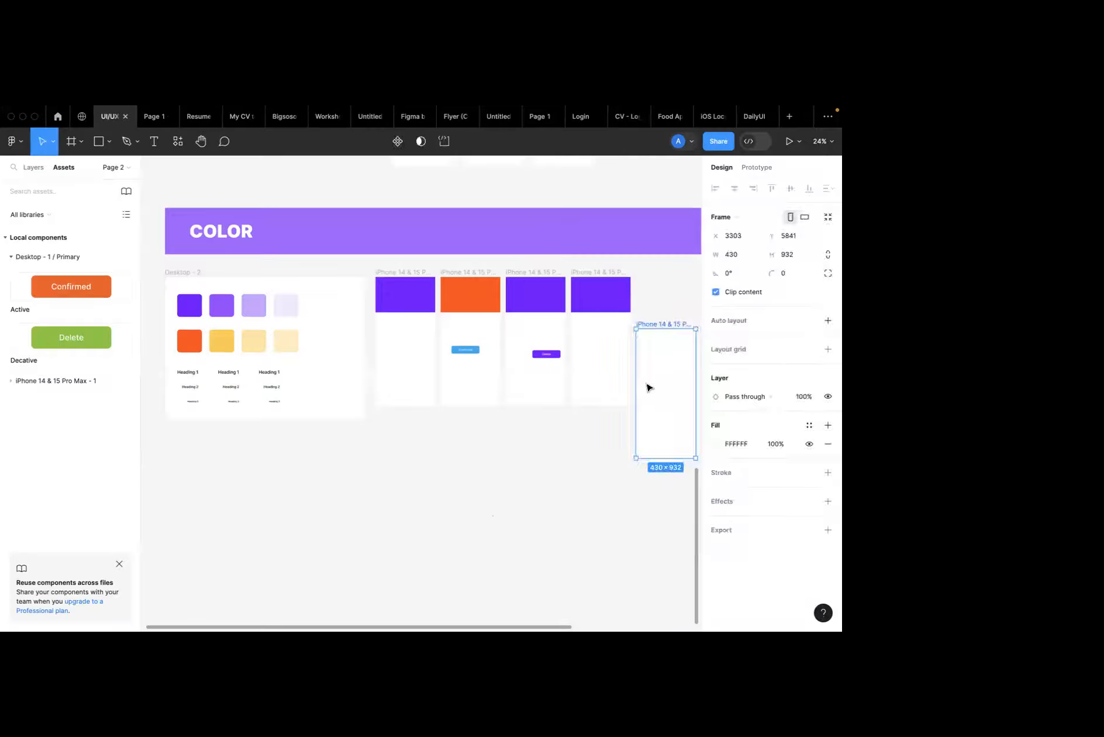
pyautogui.press('Delete')
# Add a MacBook Air frame of 1280 × 832 and place it directly below the Desktop - 2 frame, aligned to its left edge.
pyautogui.click(81, 141)
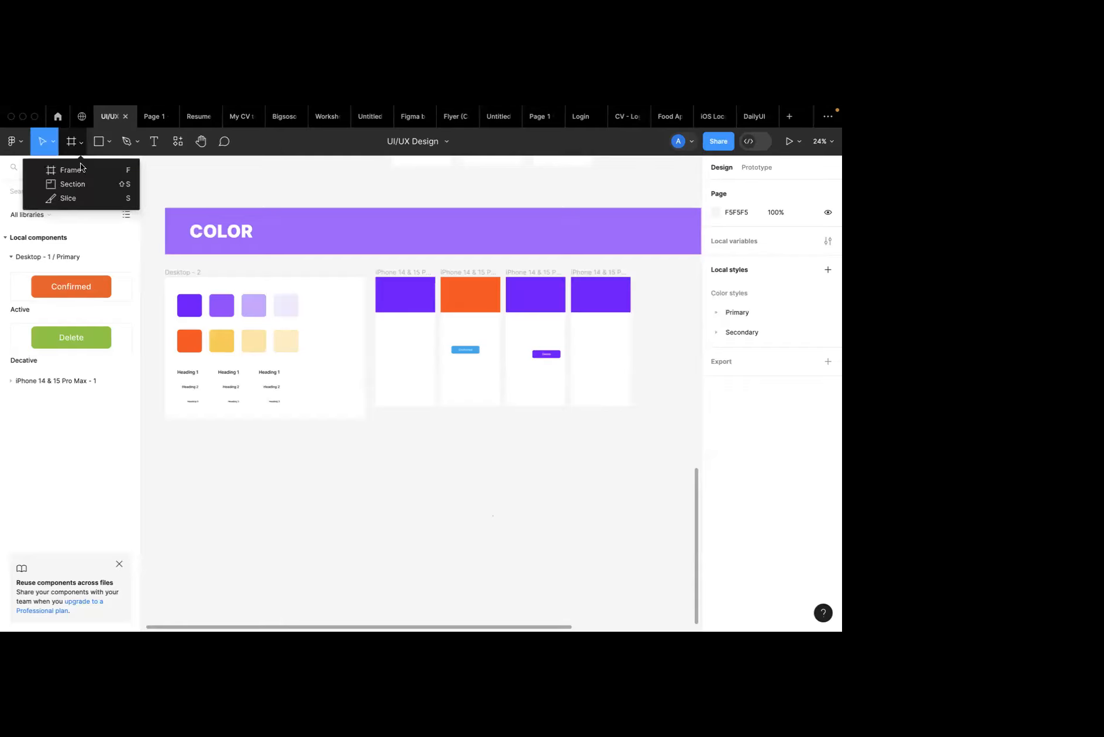
pyautogui.click(80, 168)
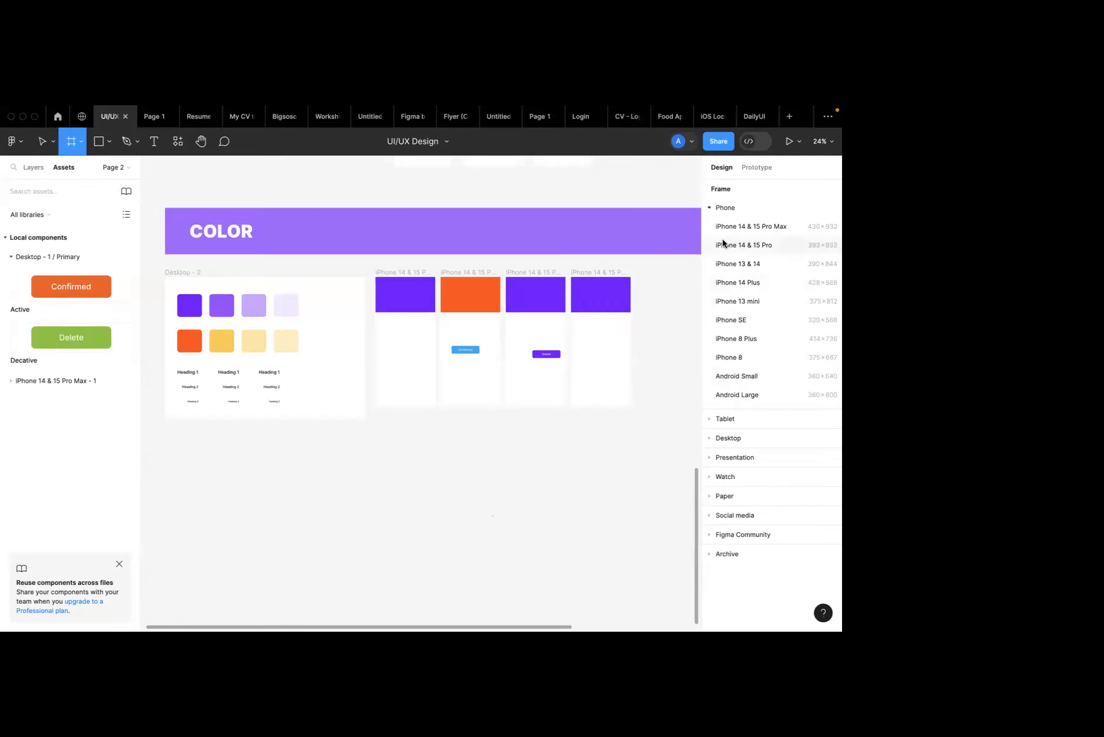
pyautogui.click(729, 437)
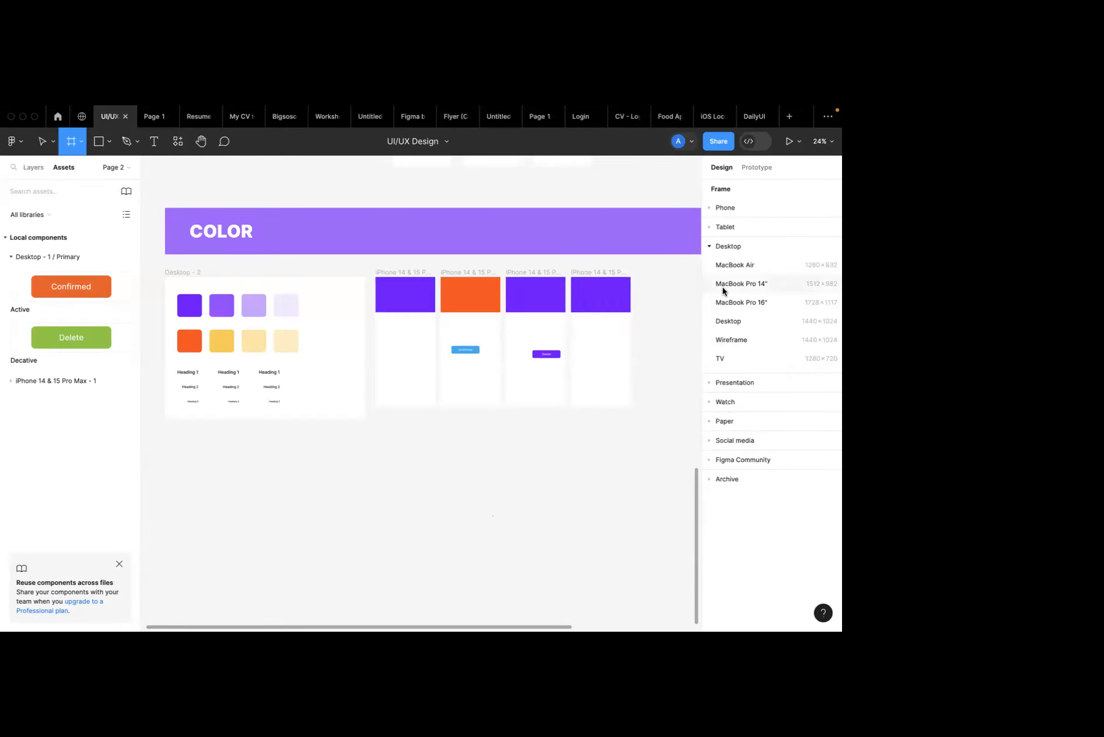
pyautogui.click(722, 265)
pyautogui.moveTo(614, 390); pyautogui.dragTo(236, 471)
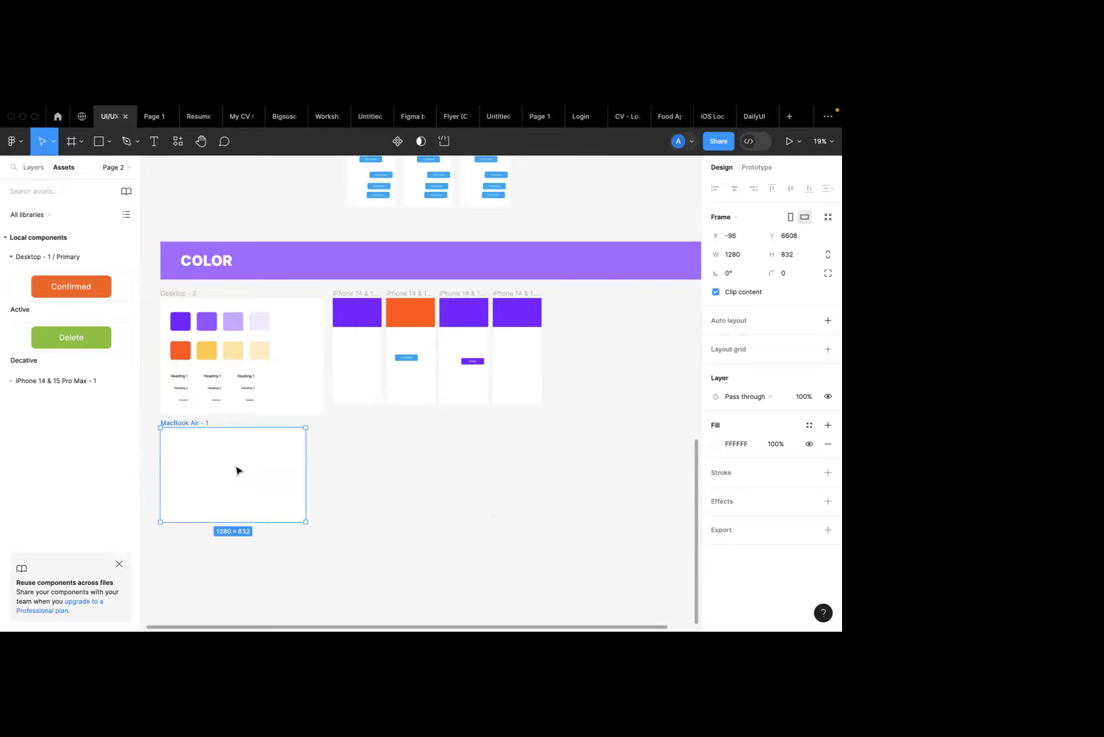
# Draw a full-width rectangle about 1280 × 353 across the top of the MacBook Air frame.
pyautogui.scroll(5, 236, 471)
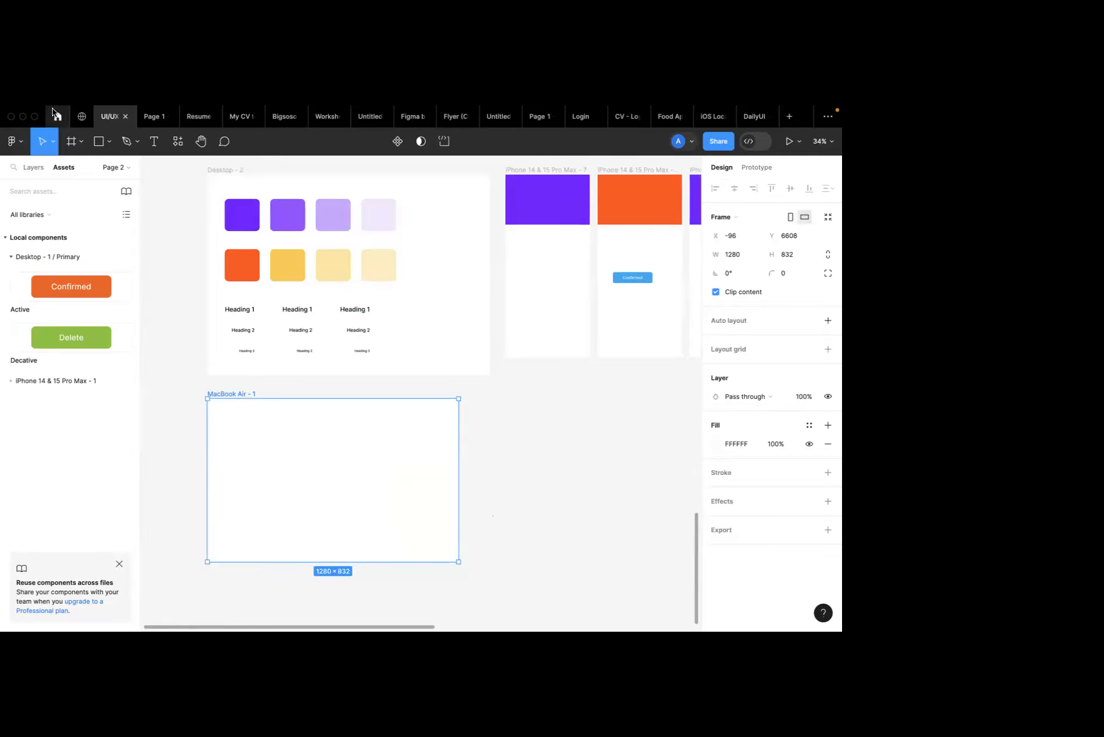
pyautogui.moveTo(25, 122)
pyautogui.click(100, 143)
pyautogui.moveTo(205, 400); pyautogui.dragTo(459, 468)
pyautogui.click(524, 424)
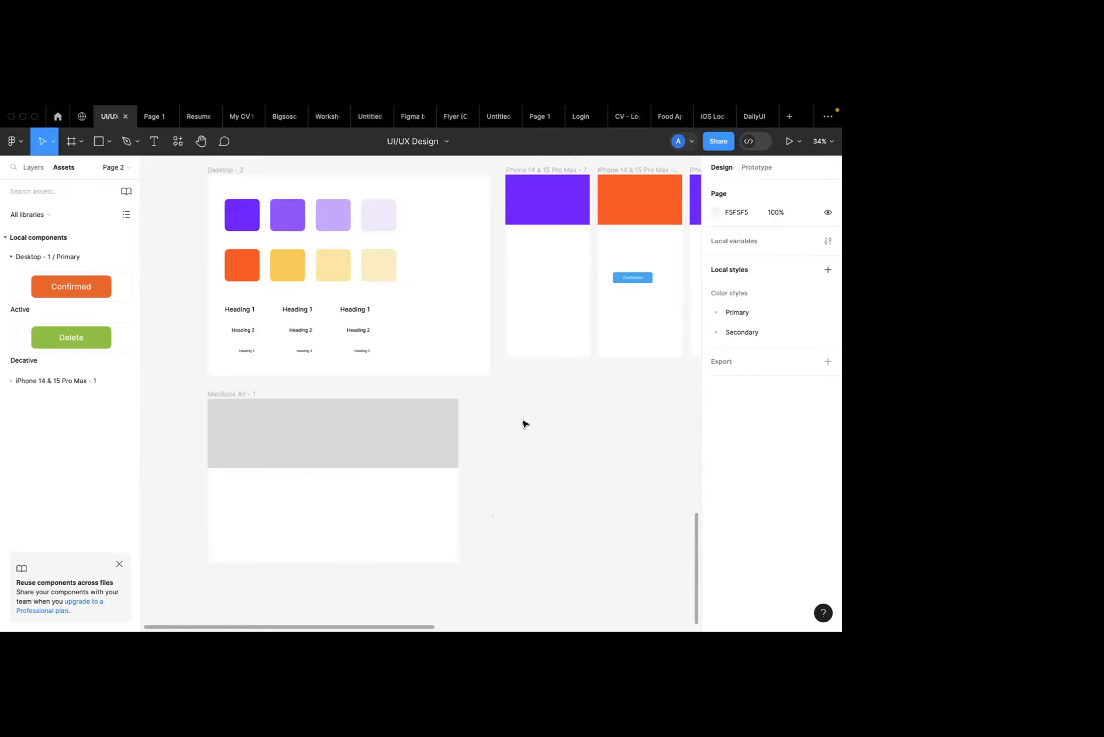
# Fill the rectangle in the MacBook Air frame with blue 00ADEF sampled from the Confirmed button in the Desktop - 1 frame.
pyautogui.scroll(-5, 524, 423)
pyautogui.scroll(5, 523, 423)
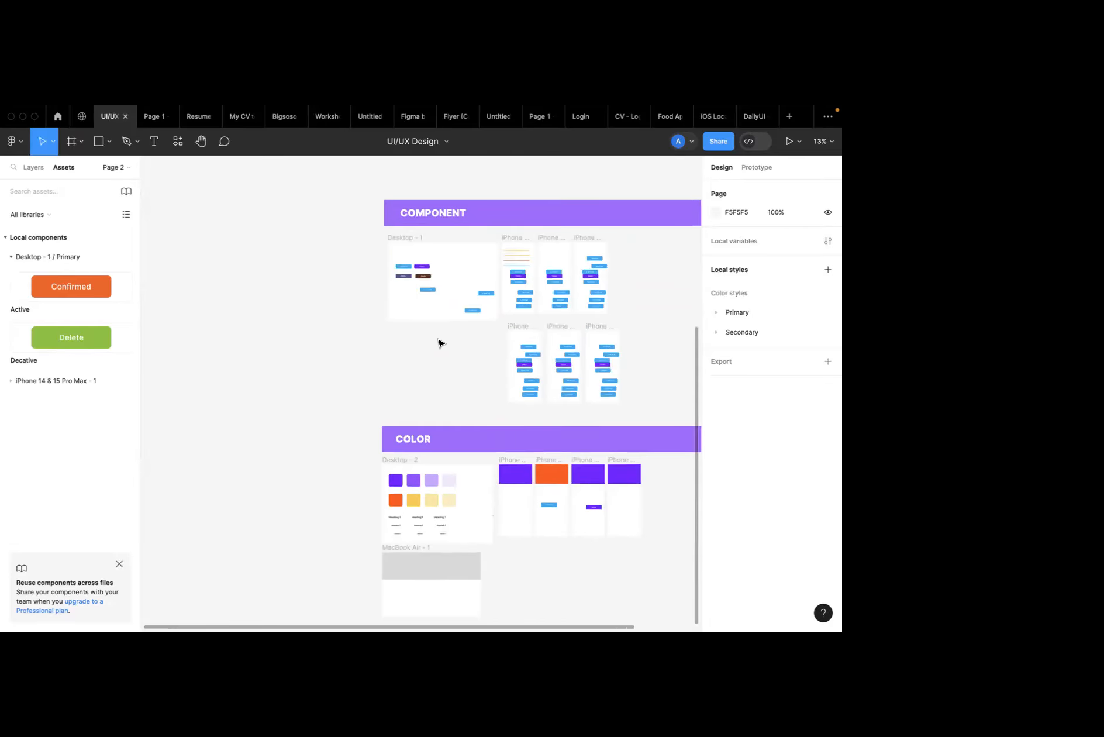
pyautogui.click(410, 268)
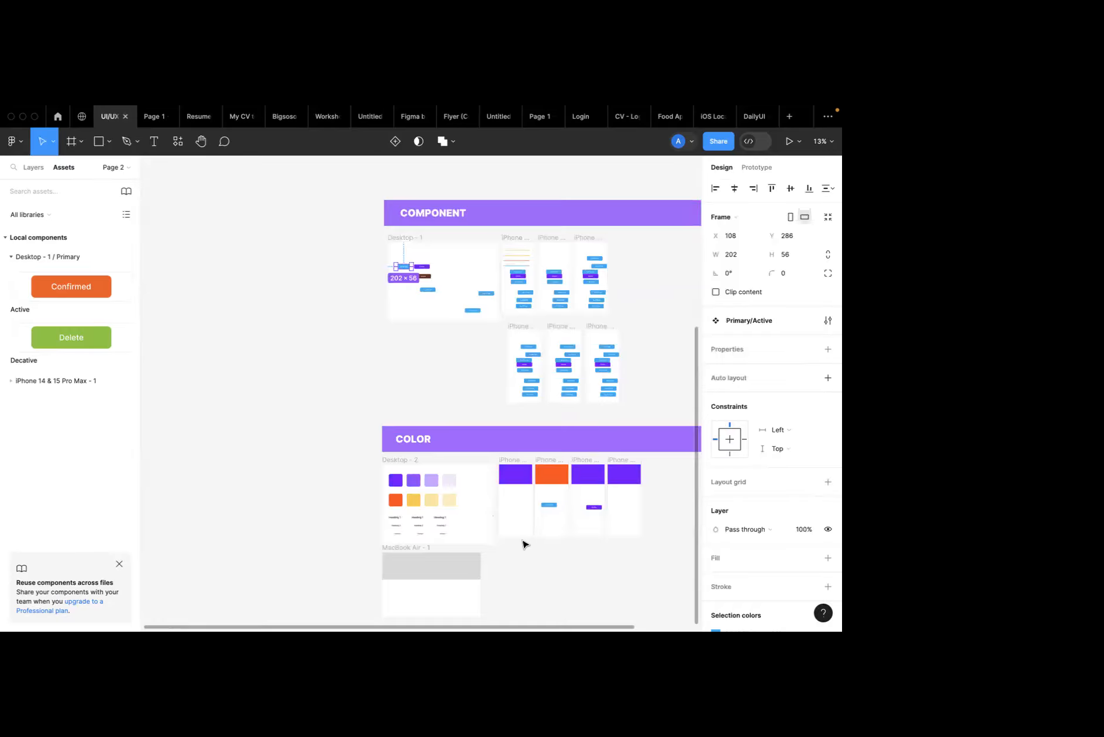
pyautogui.click(451, 568)
pyautogui.click(714, 424)
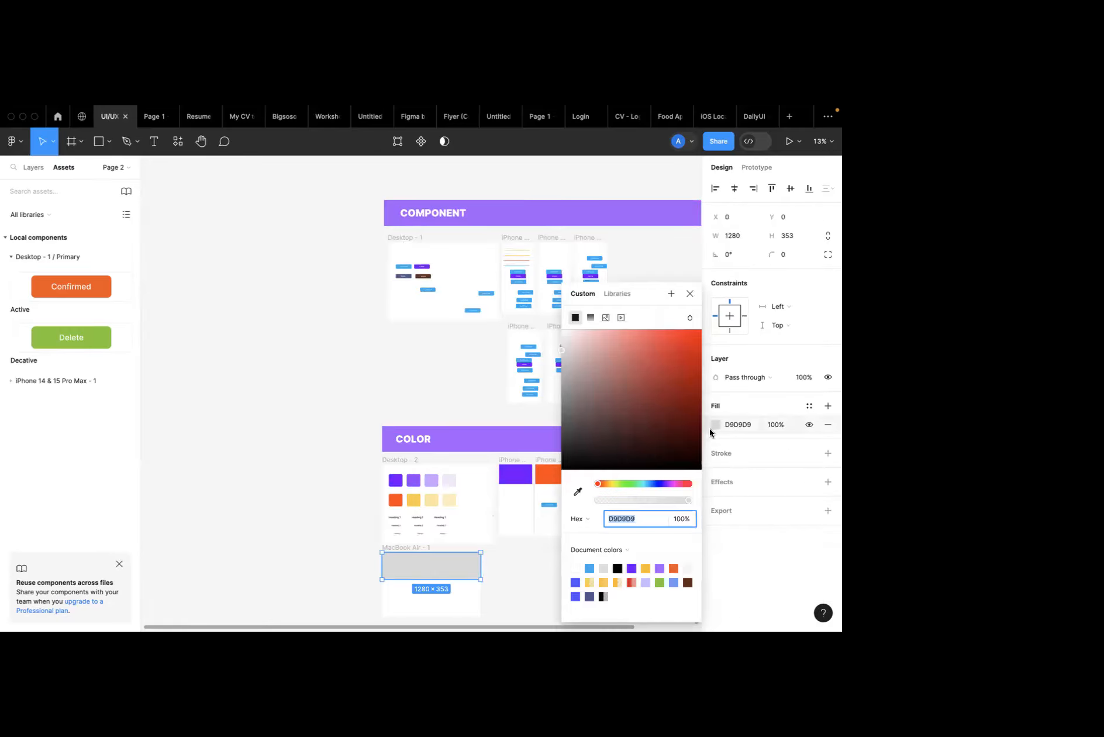
pyautogui.click(578, 492)
pyautogui.scroll(5, 419, 439)
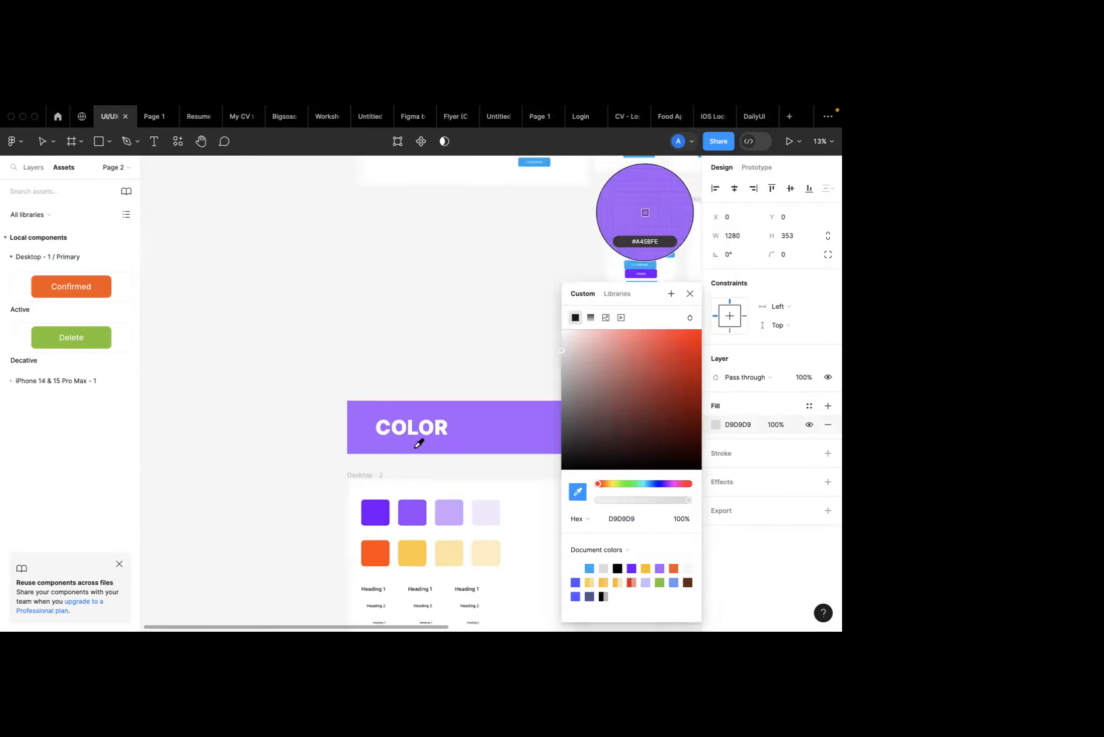
pyautogui.scroll(-5, 418, 439)
pyautogui.click(400, 271)
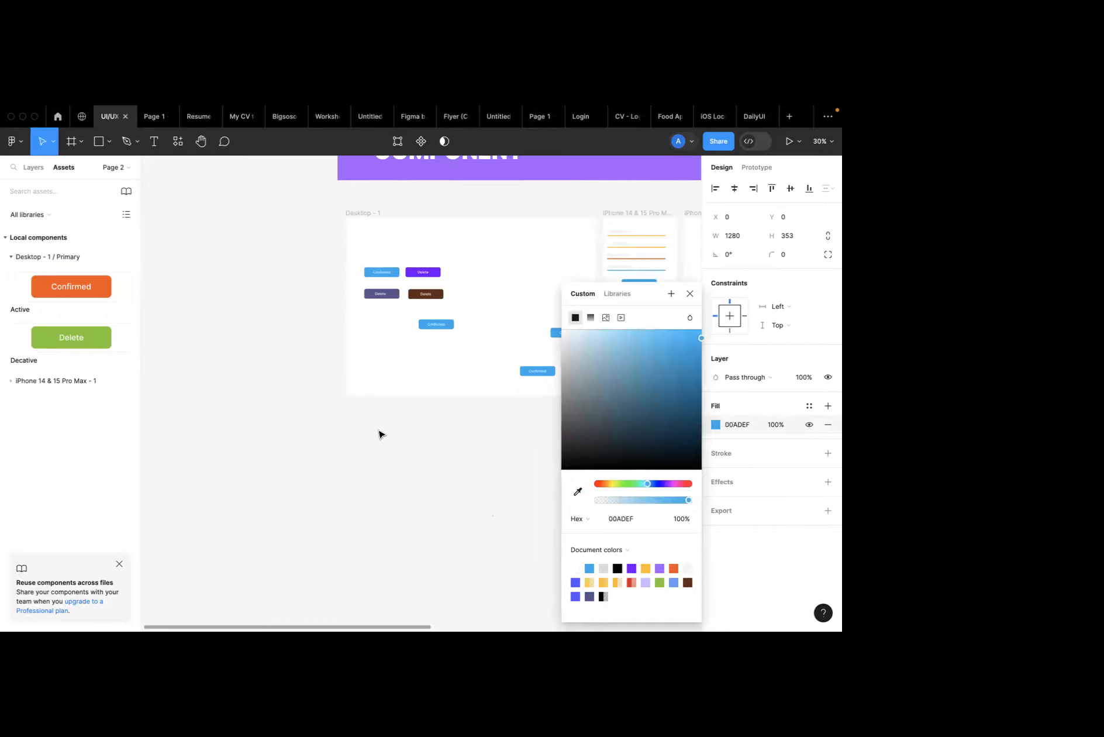
pyautogui.scroll(3, 377, 444)
pyautogui.scroll(-5, 375, 450)
pyautogui.scroll(6, 386, 423)
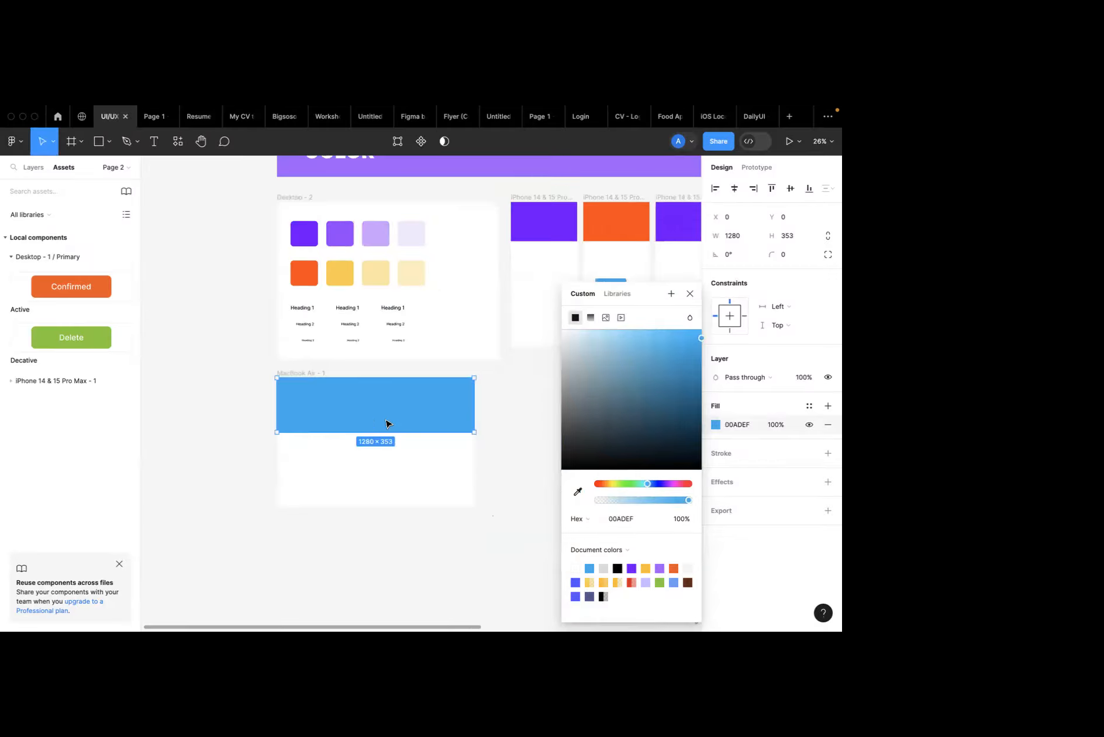
pyautogui.click(451, 416)
pyautogui.scroll(3, 209, 256)
pyautogui.hscroll(-3, 209, 256)
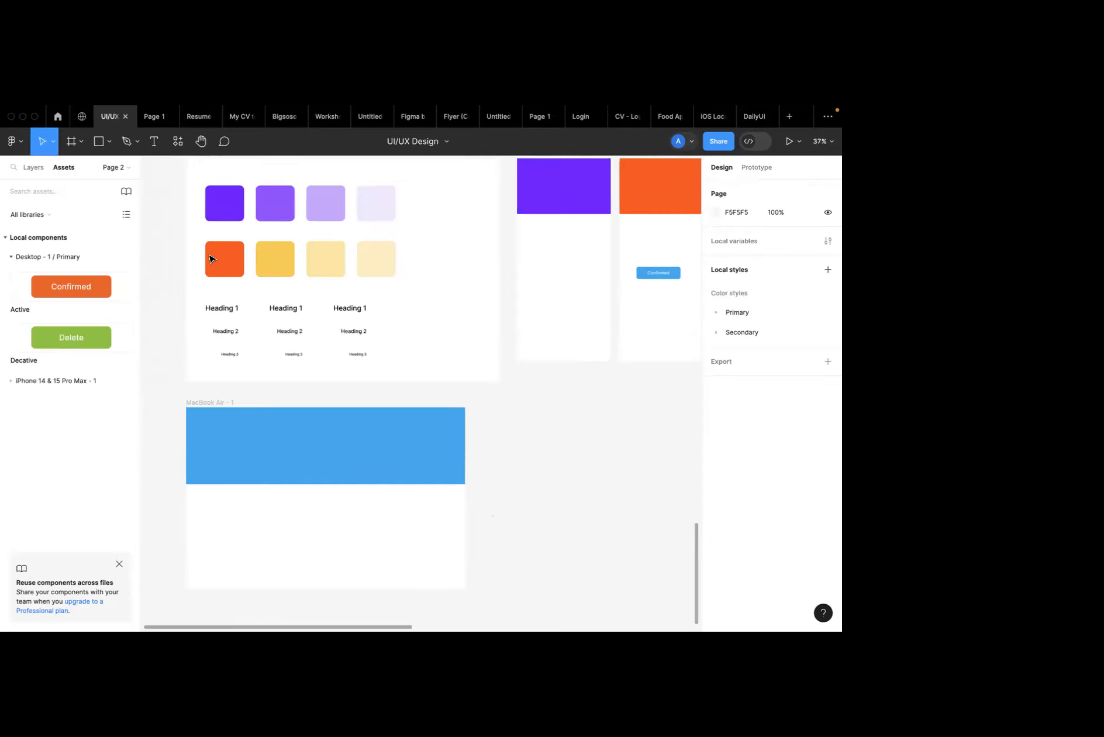
# Create a text style named Heading 1 from the first Heading 1 sample below the color swatches.
pyautogui.click(247, 339)
pyautogui.scroll(5, 254, 338)
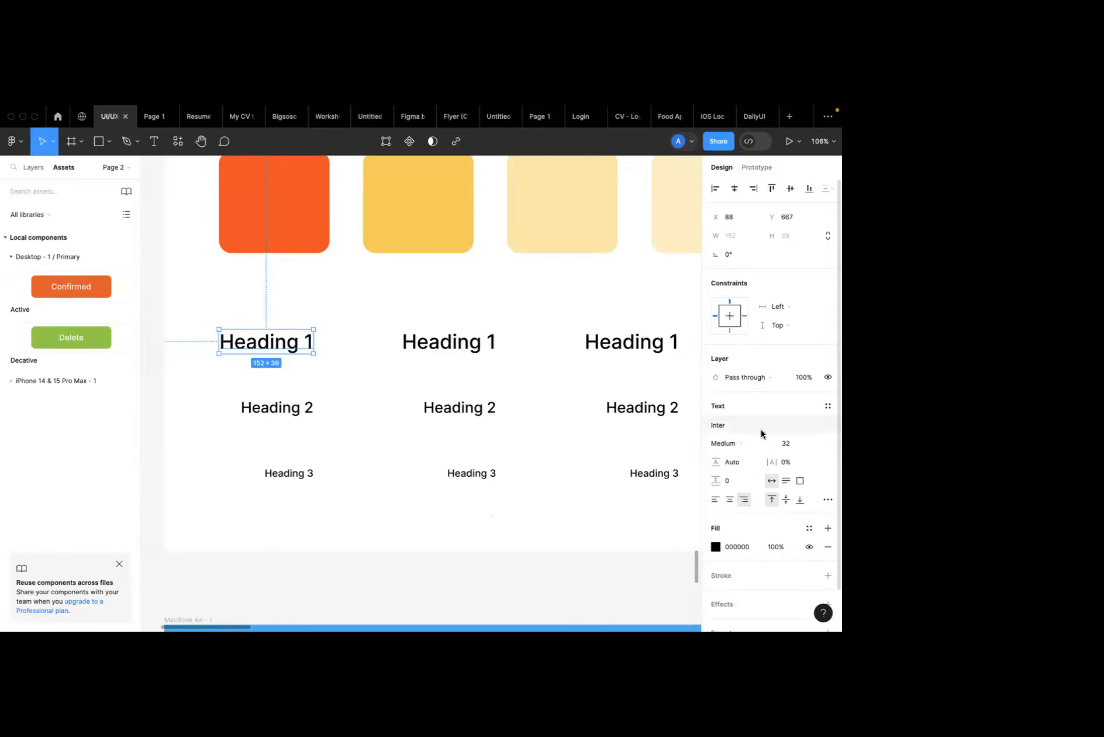
pyautogui.click(828, 406)
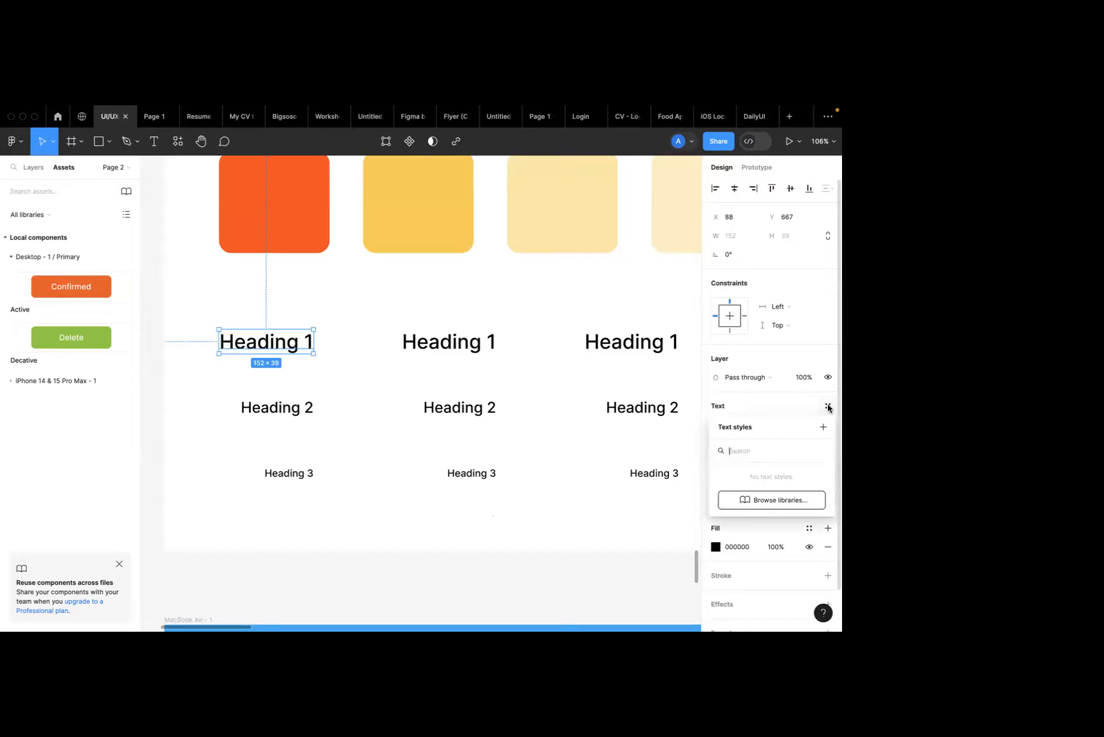
pyautogui.click(823, 426)
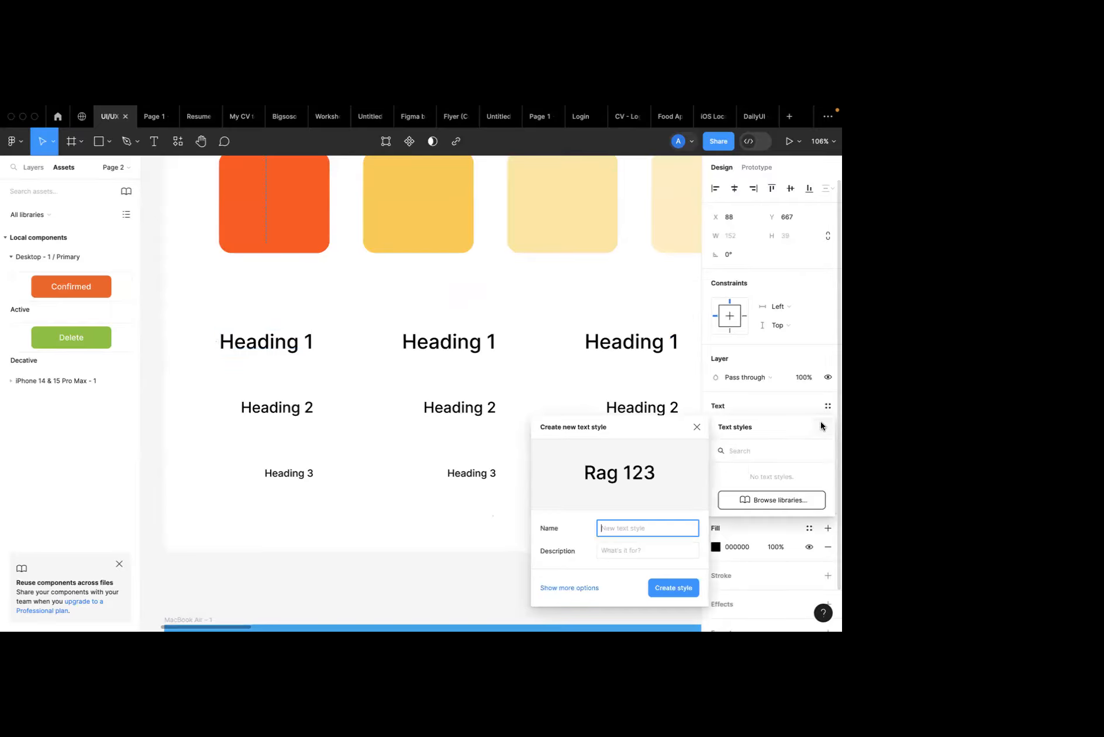
pyautogui.write('H')
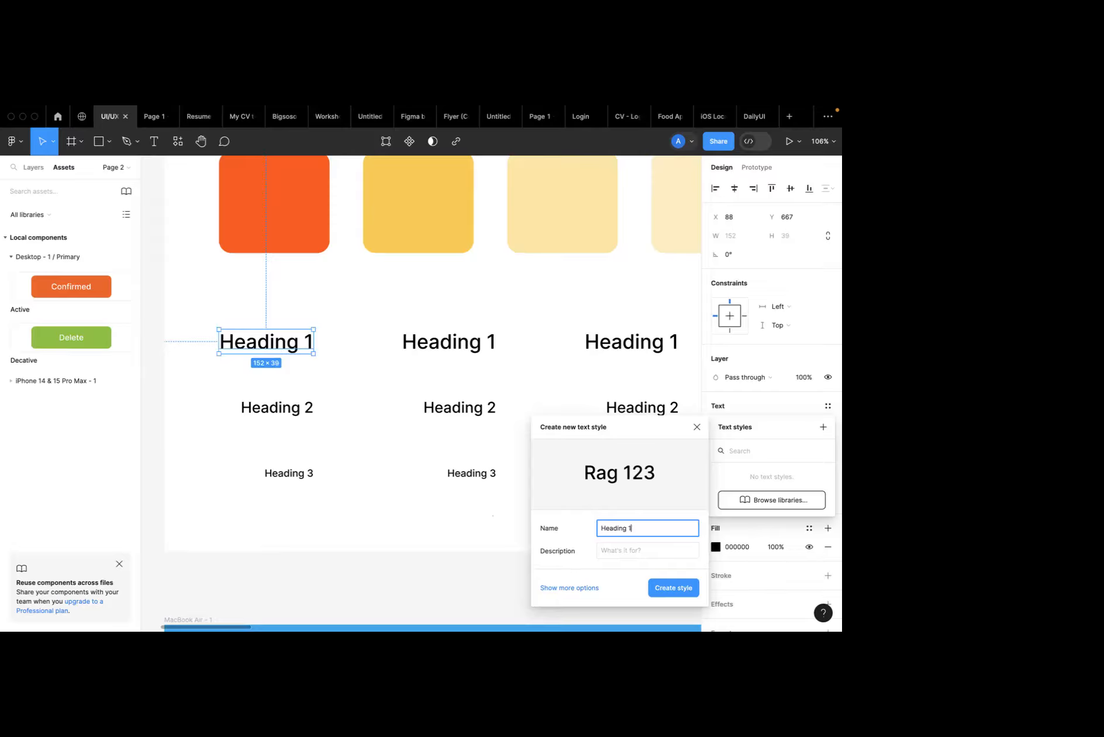
pyautogui.write('eading 1')
pyautogui.click(678, 588)
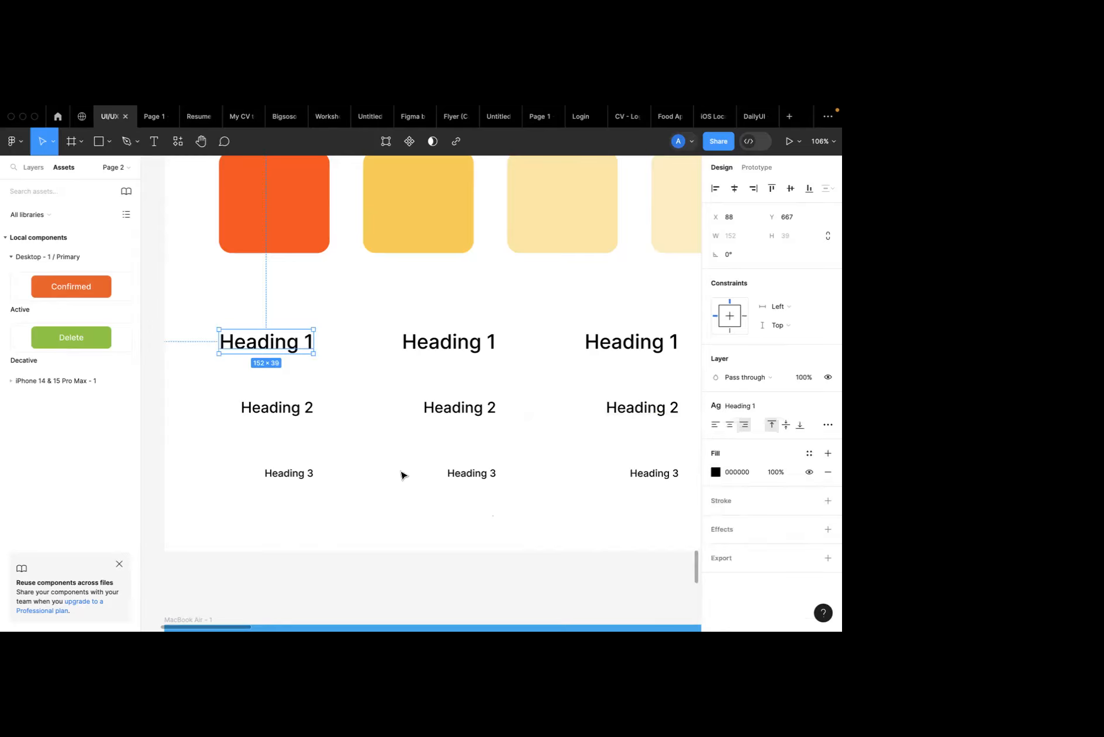
# Create a text style named Heading 2 from the first Heading 2 sample.
pyautogui.click(296, 415)
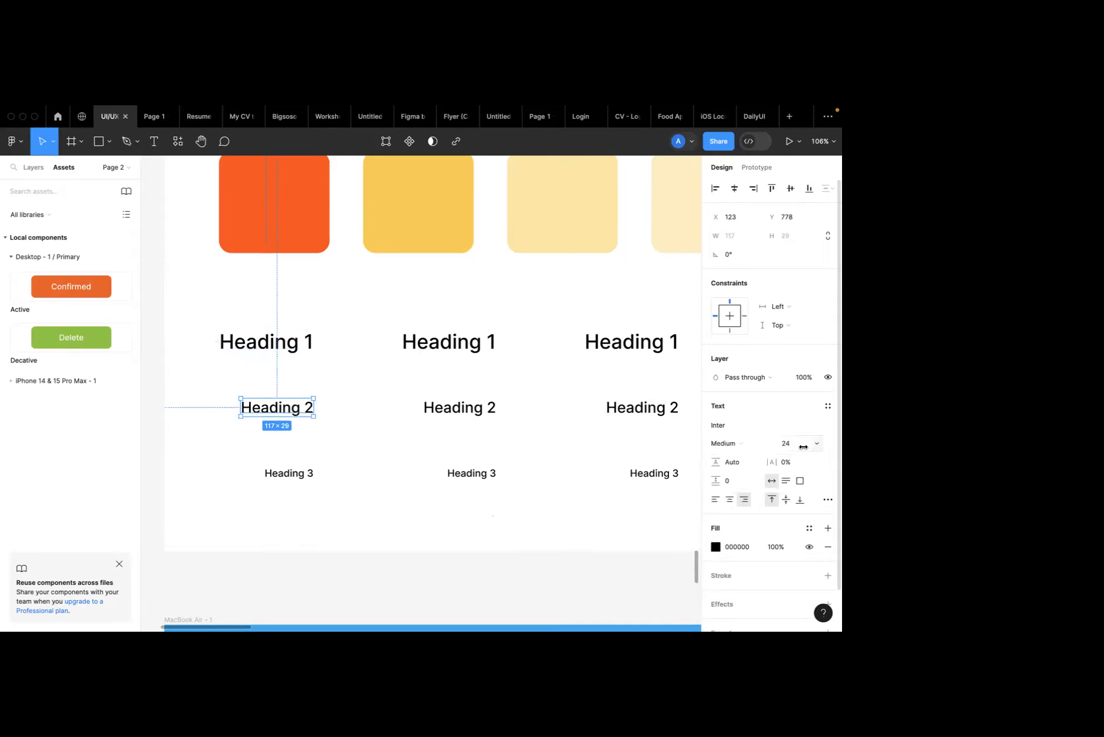
pyautogui.click(828, 405)
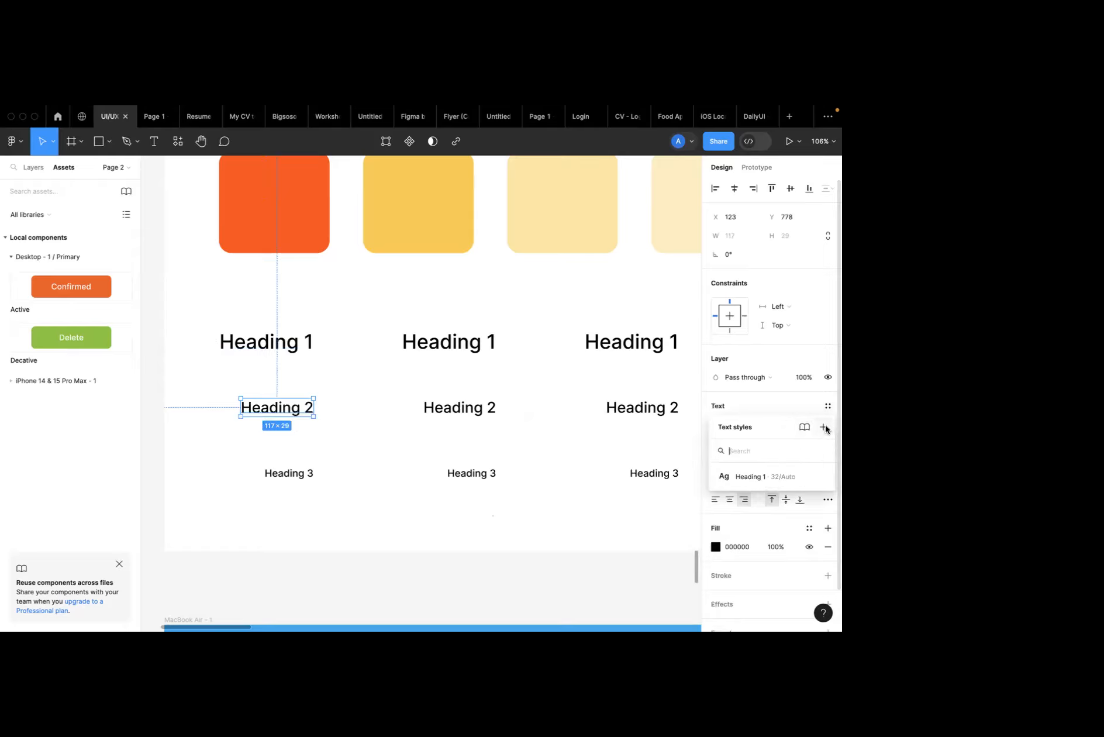
pyautogui.click(824, 428)
pyautogui.write('Heasd')
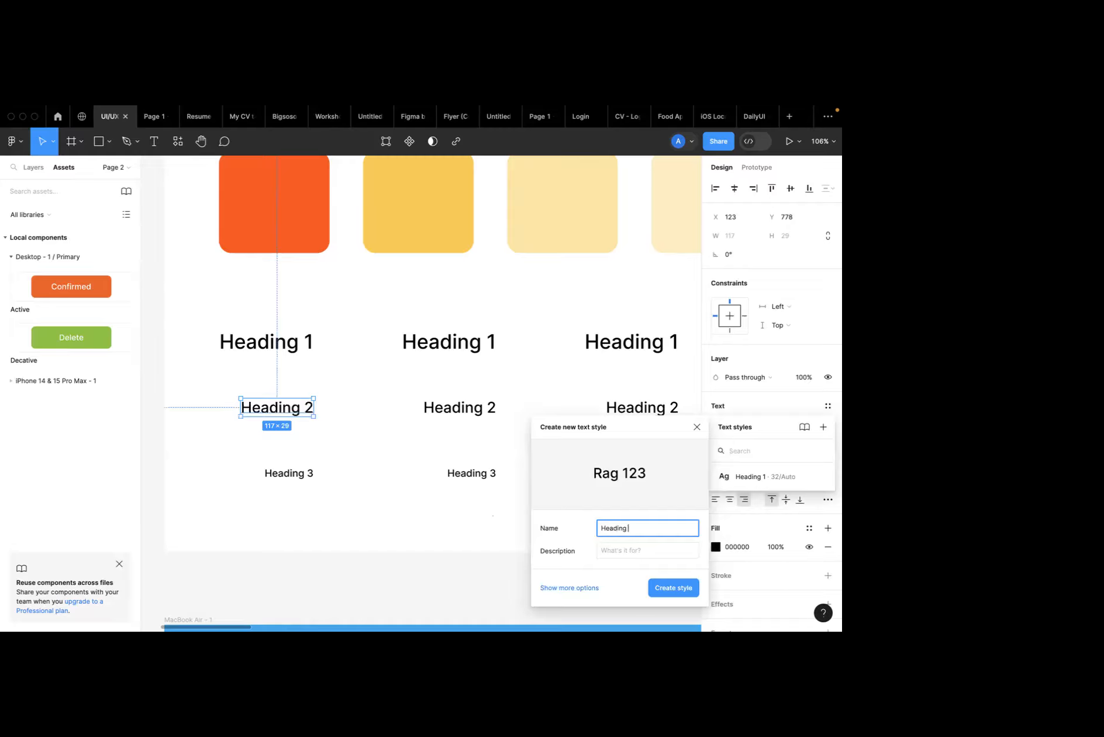
pyautogui.click(656, 589)
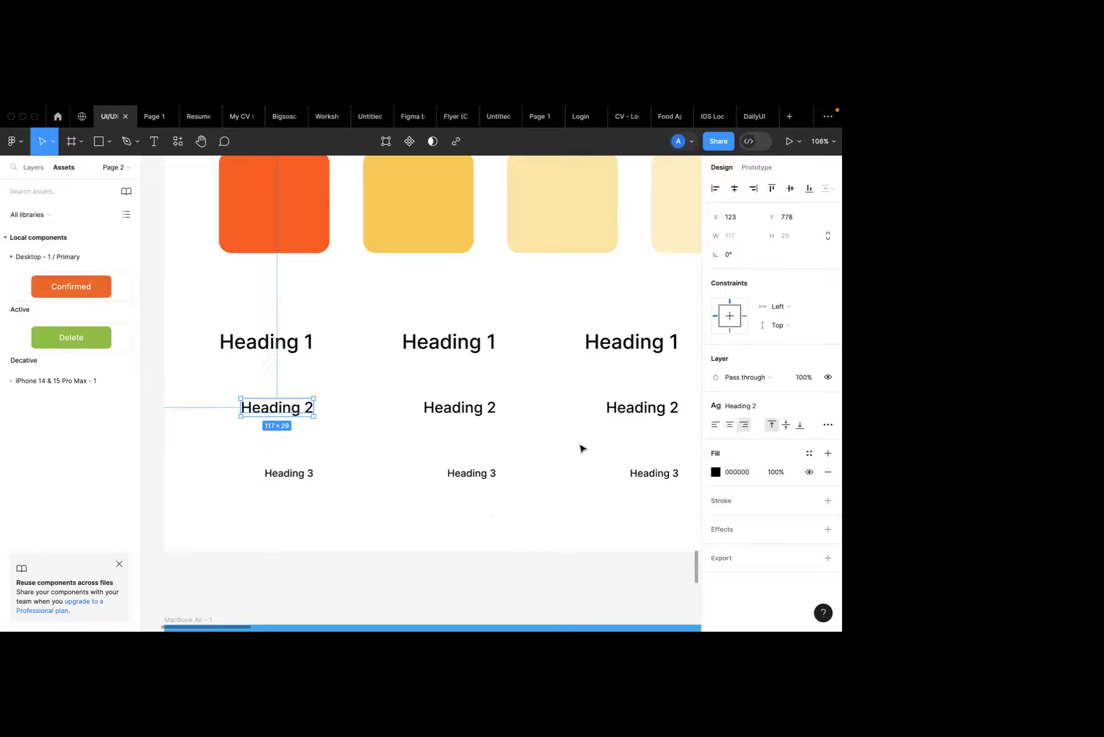
# Create a text style named Heading 3 from the first Heading 3 sample and clear the selection.
pyautogui.click(289, 474)
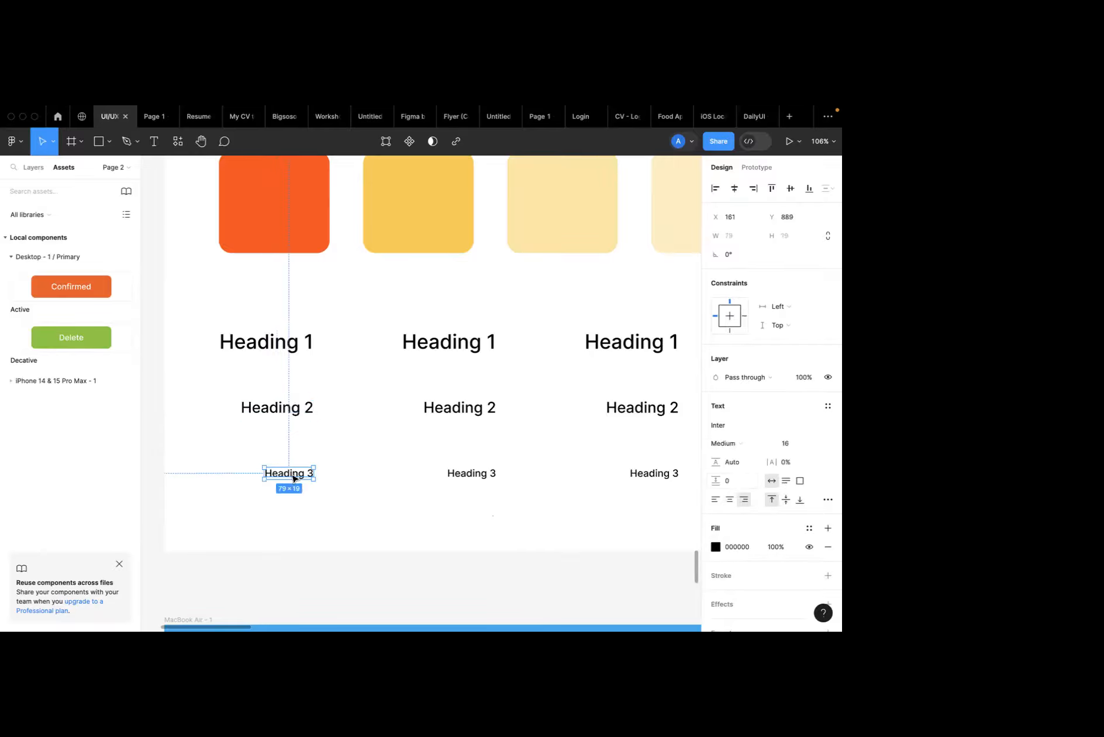
pyautogui.click(827, 406)
pyautogui.click(823, 428)
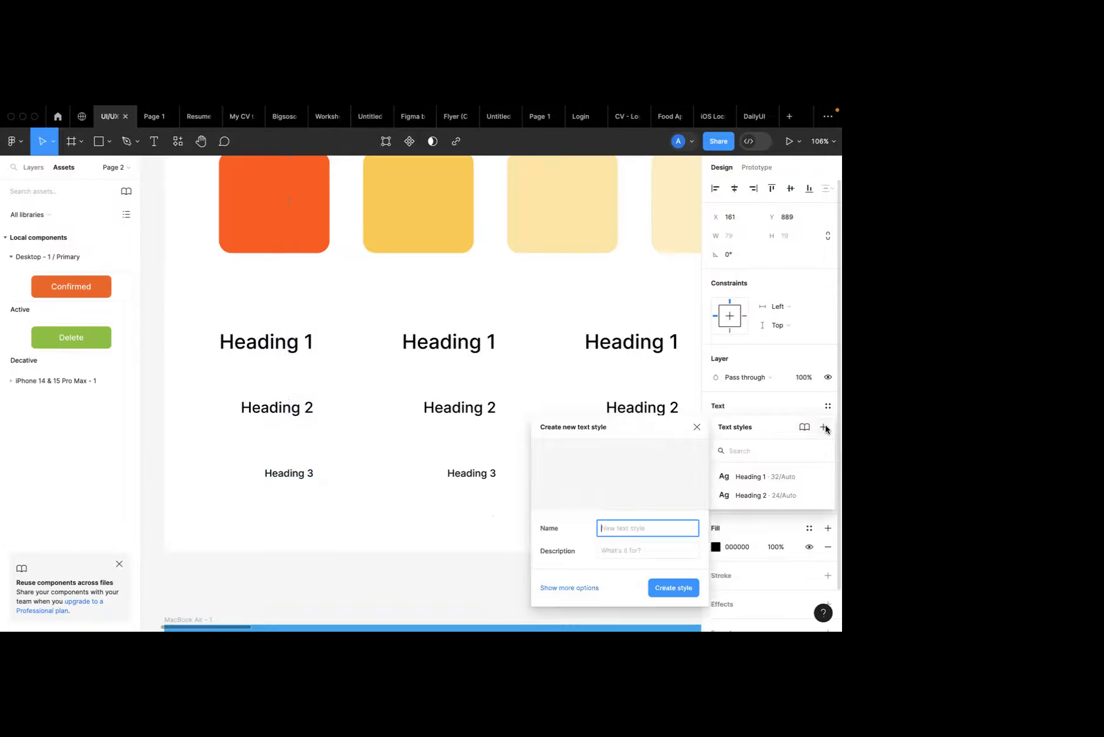
pyautogui.click(602, 528)
pyautogui.write('Heading')
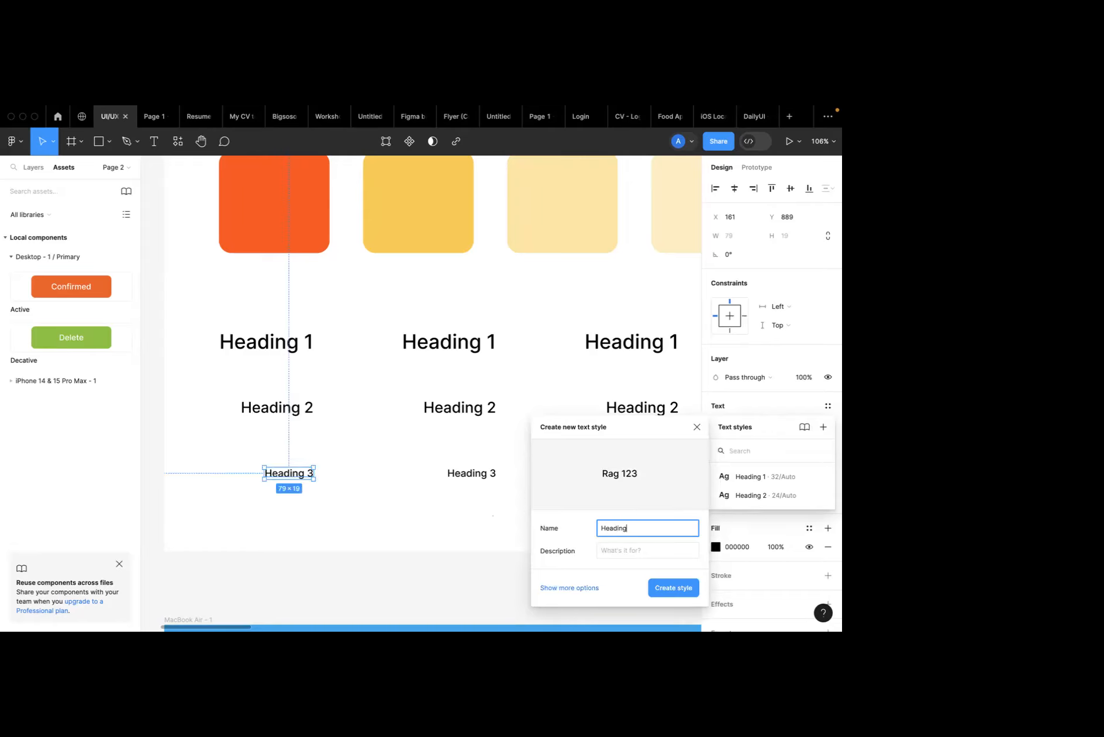
pyautogui.click(669, 589)
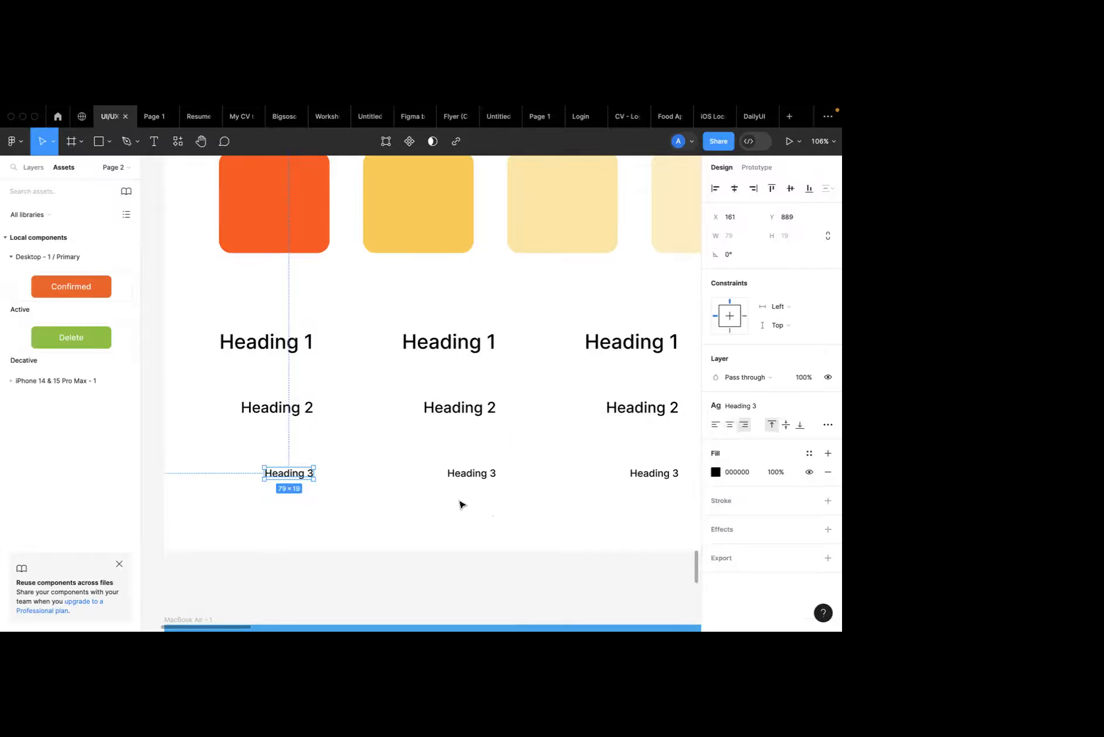
pyautogui.click(357, 520)
# Copy the headline "Your Next Chapter Begins with Amatip IT" from the amatip.co.uk page in Chrome and return to Figma at full screen.
pyautogui.scroll(-5, 353, 520)
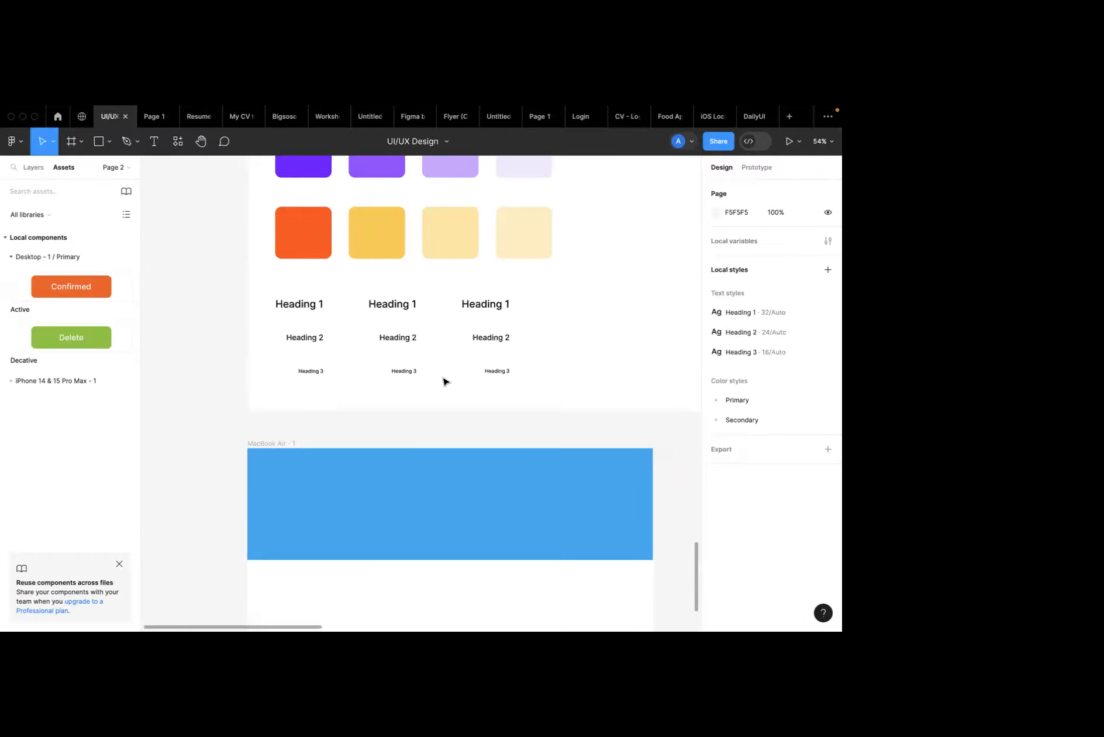
pyautogui.scroll(-1, 363, 478)
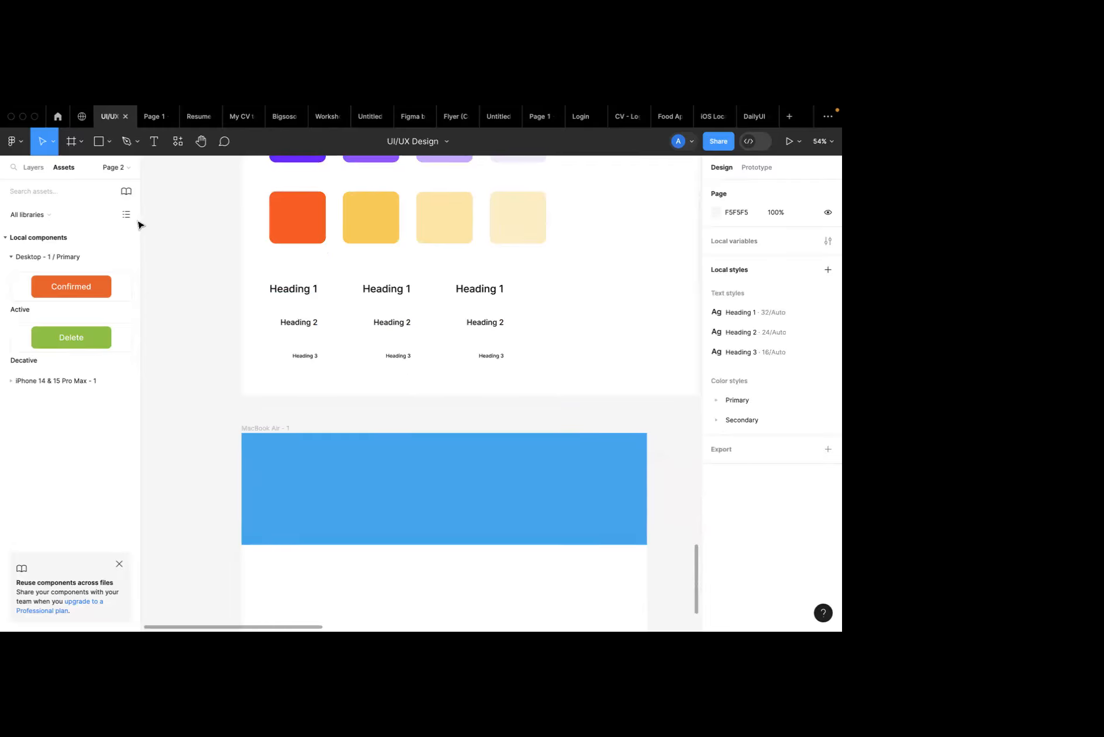
pyautogui.click(152, 144)
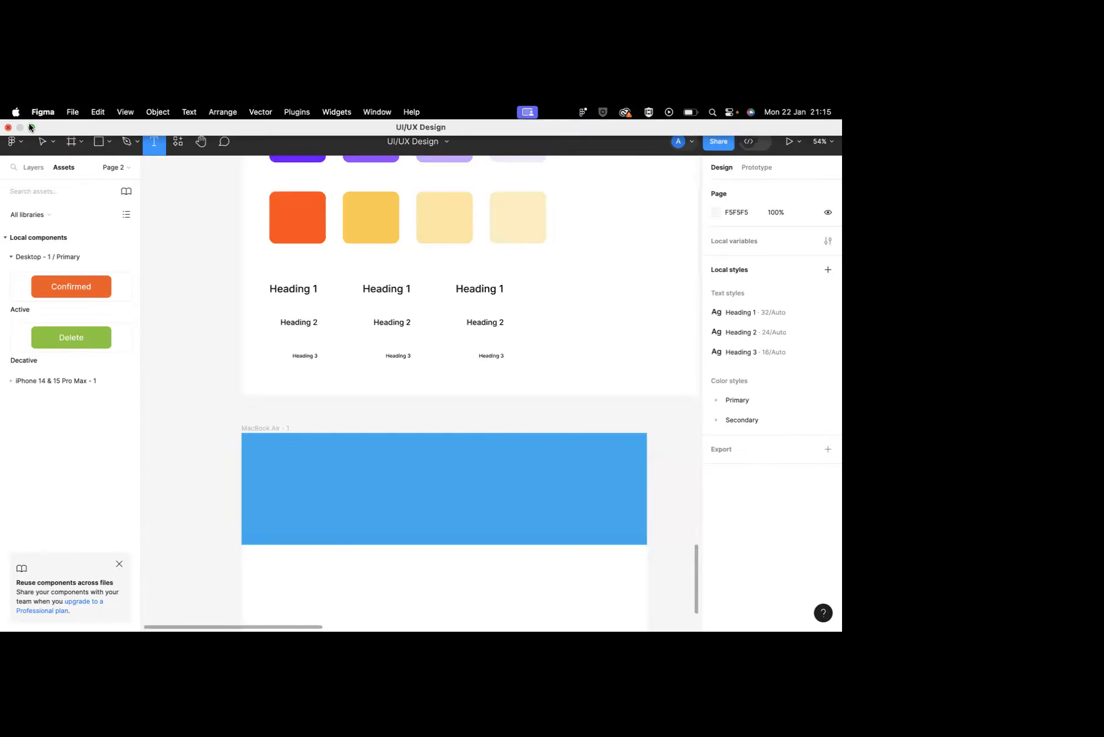
pyautogui.click(31, 127)
pyautogui.click(649, 345)
pyautogui.scroll(3, 541, 351)
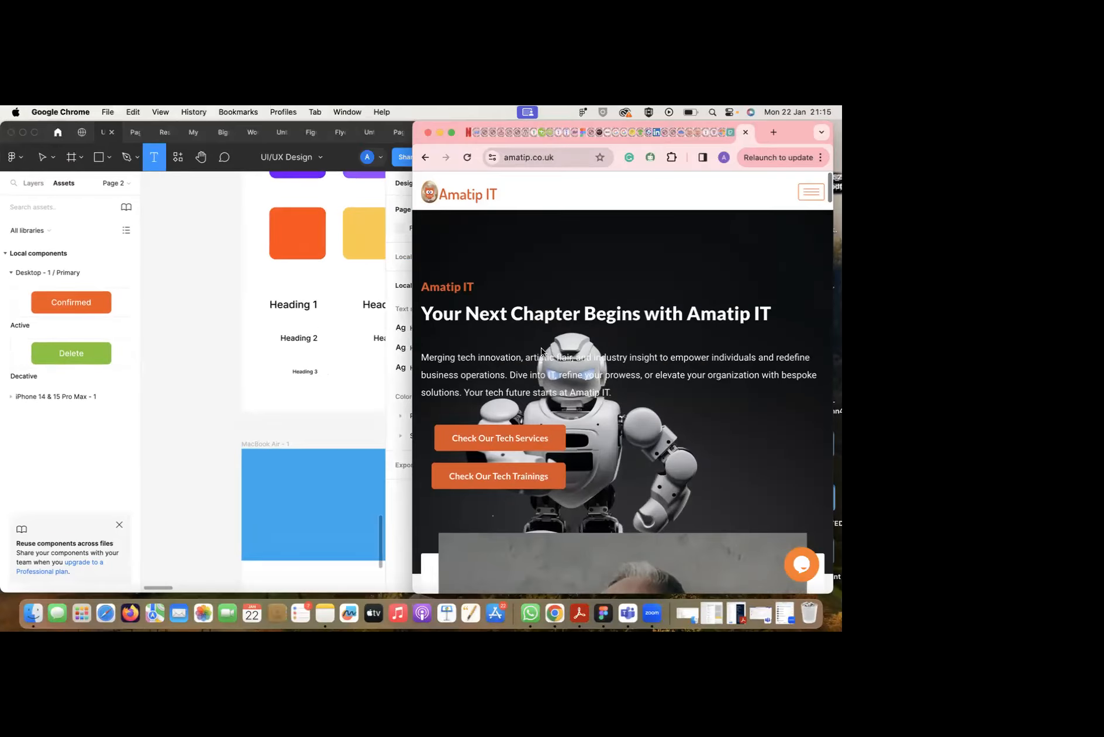
pyautogui.moveTo(421, 312); pyautogui.dragTo(768, 314)
pyautogui.hotkey('ctrl', 'c')
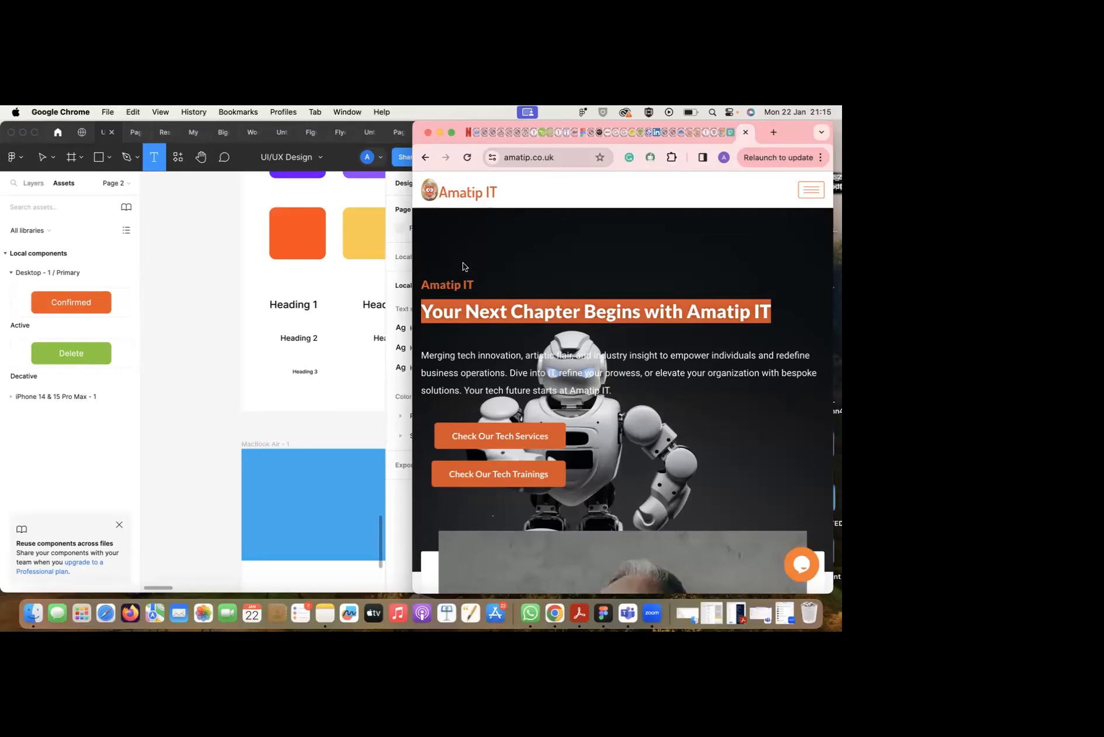
pyautogui.click(25, 139)
pyautogui.click(34, 134)
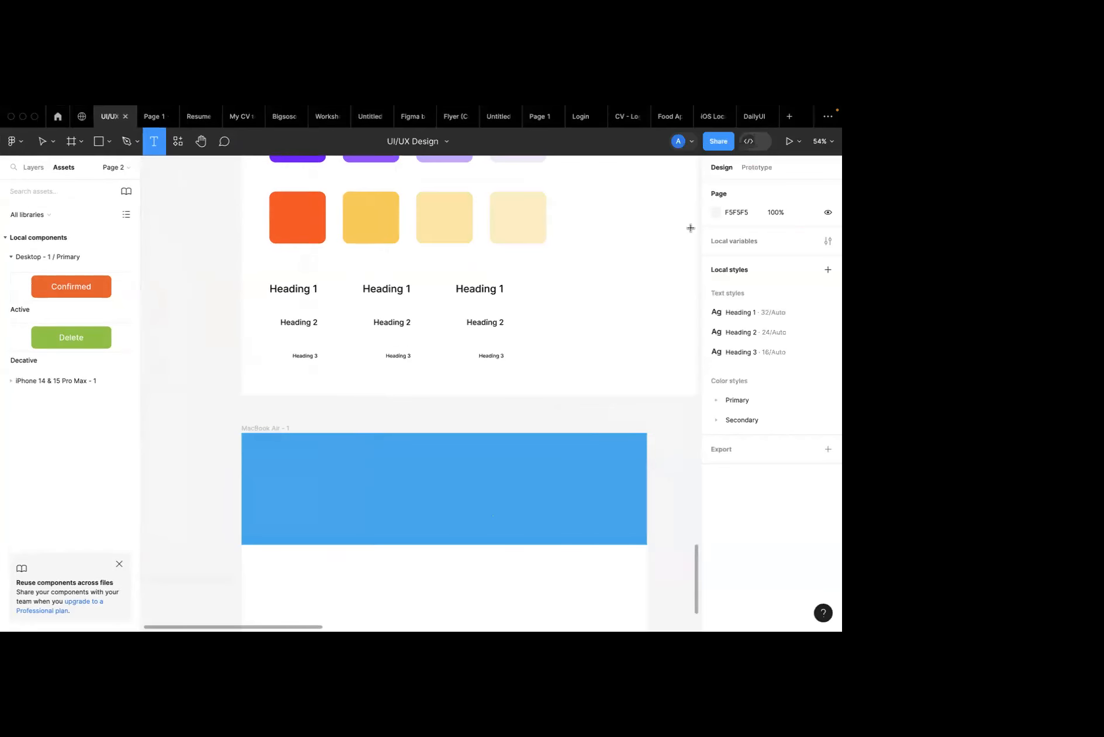
pyautogui.click(42, 141)
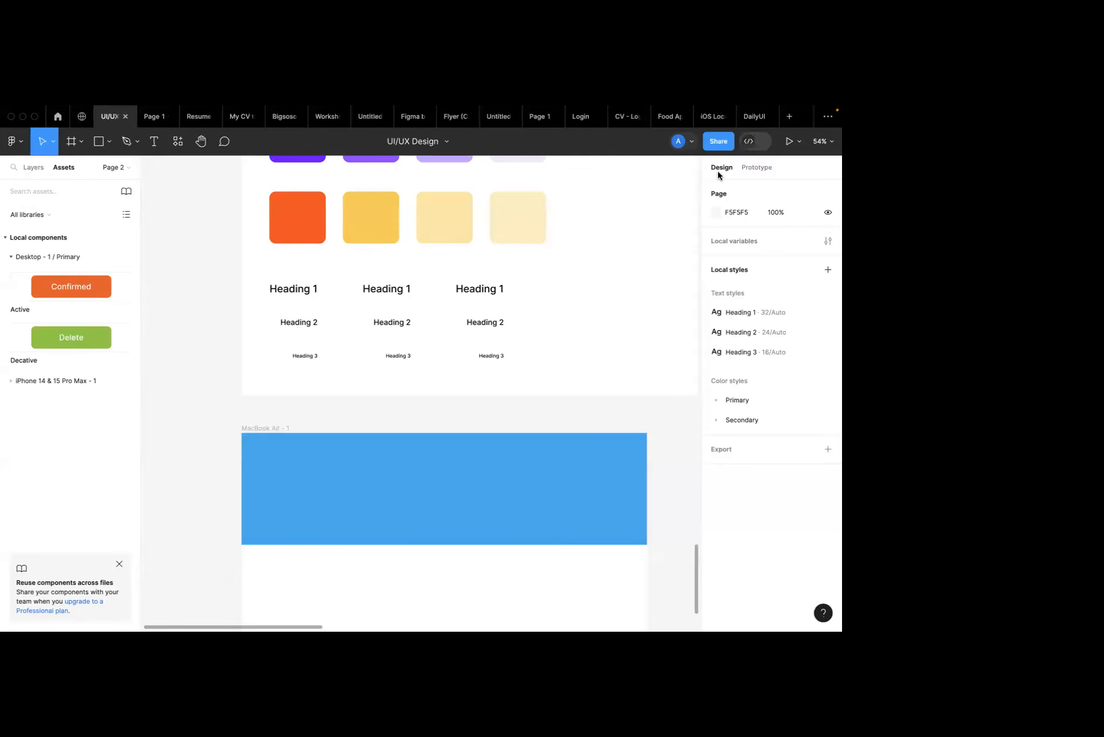
# Change the fill of the banner rectangle in the MacBook Air frame to black 000000.
pyautogui.click(485, 507)
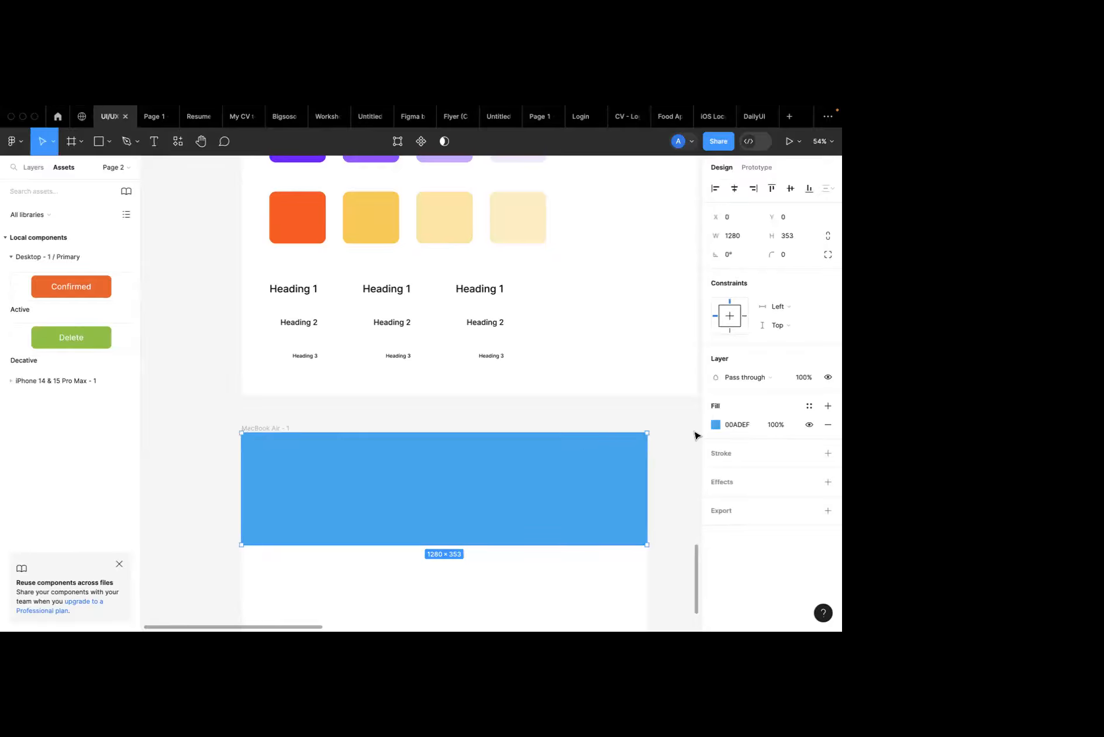
pyautogui.click(715, 425)
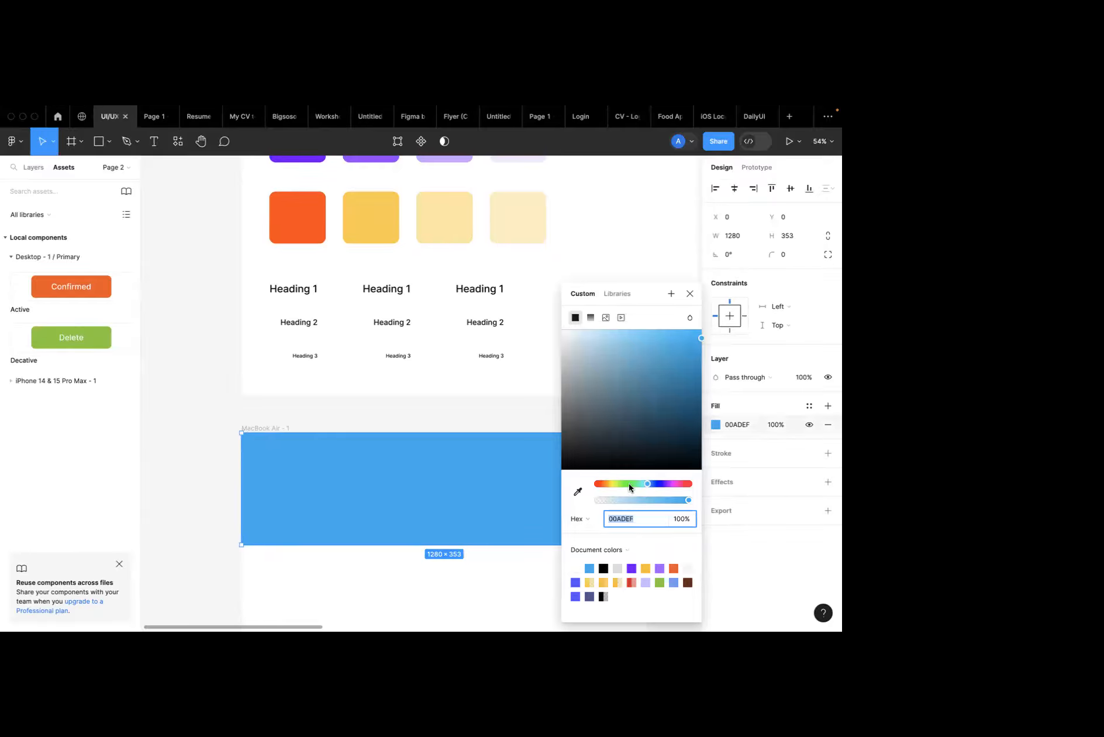
pyautogui.click(579, 493)
pyautogui.click(605, 569)
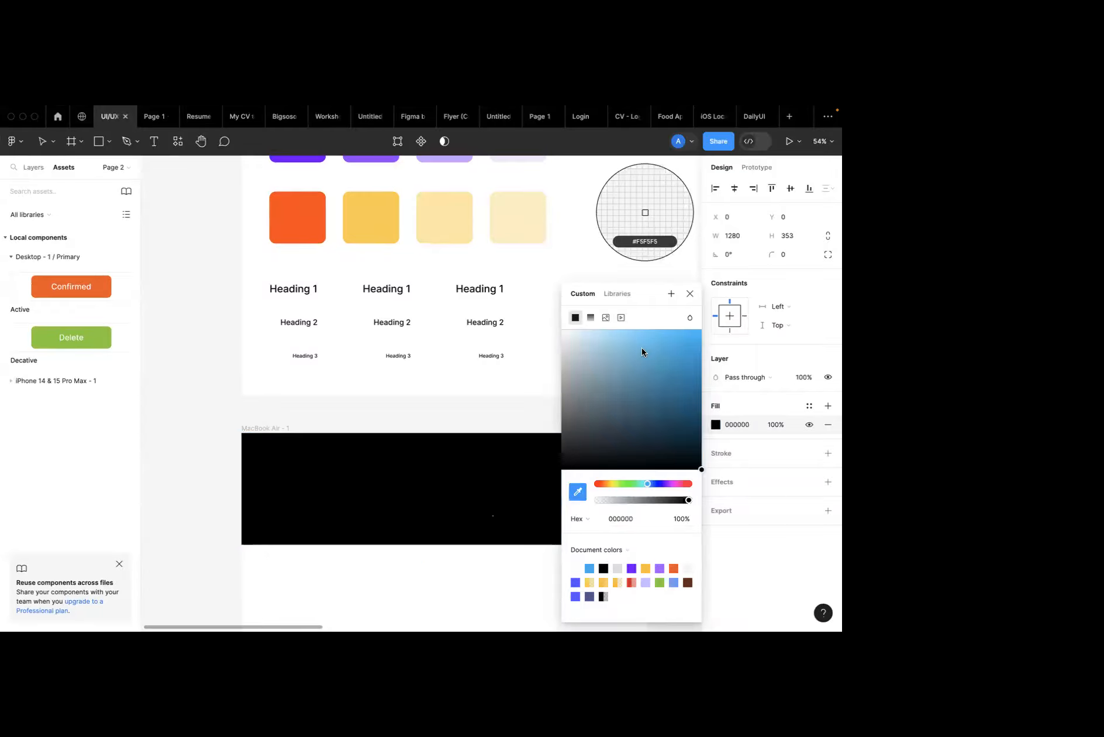
pyautogui.click(690, 293)
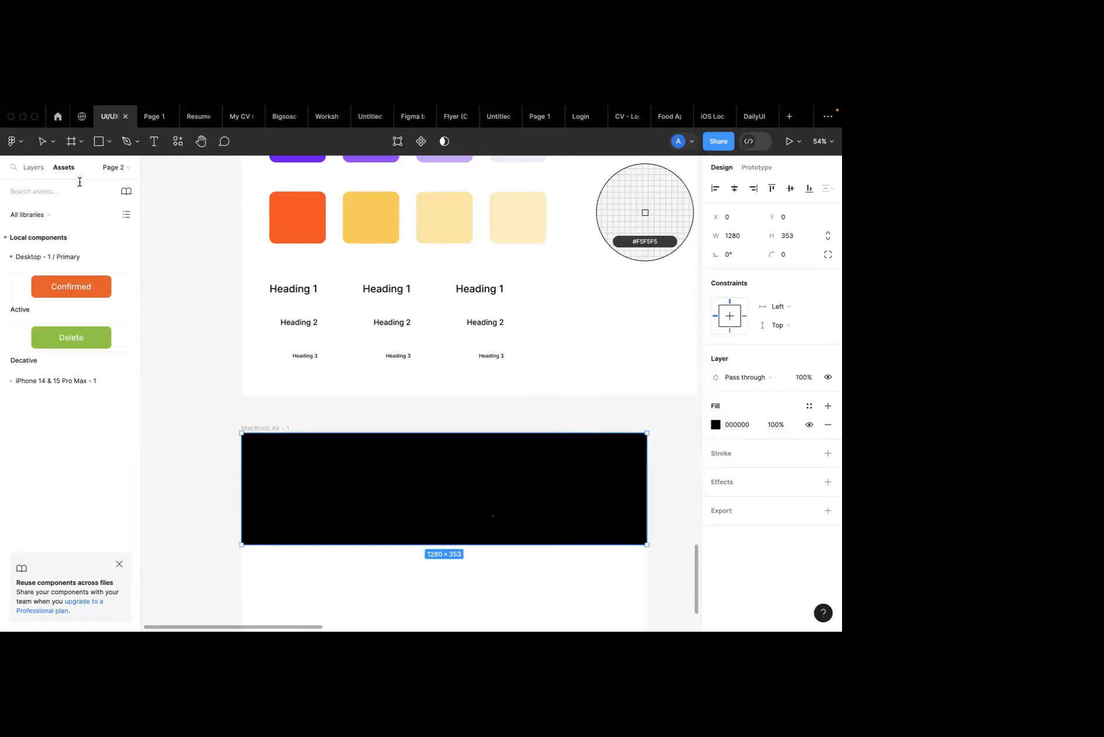
# Paste the copied headline as text and move it onto the black banner of the MacBook Air frame, at about X 605, Y 125.
pyautogui.click(40, 143)
pyautogui.press('t')
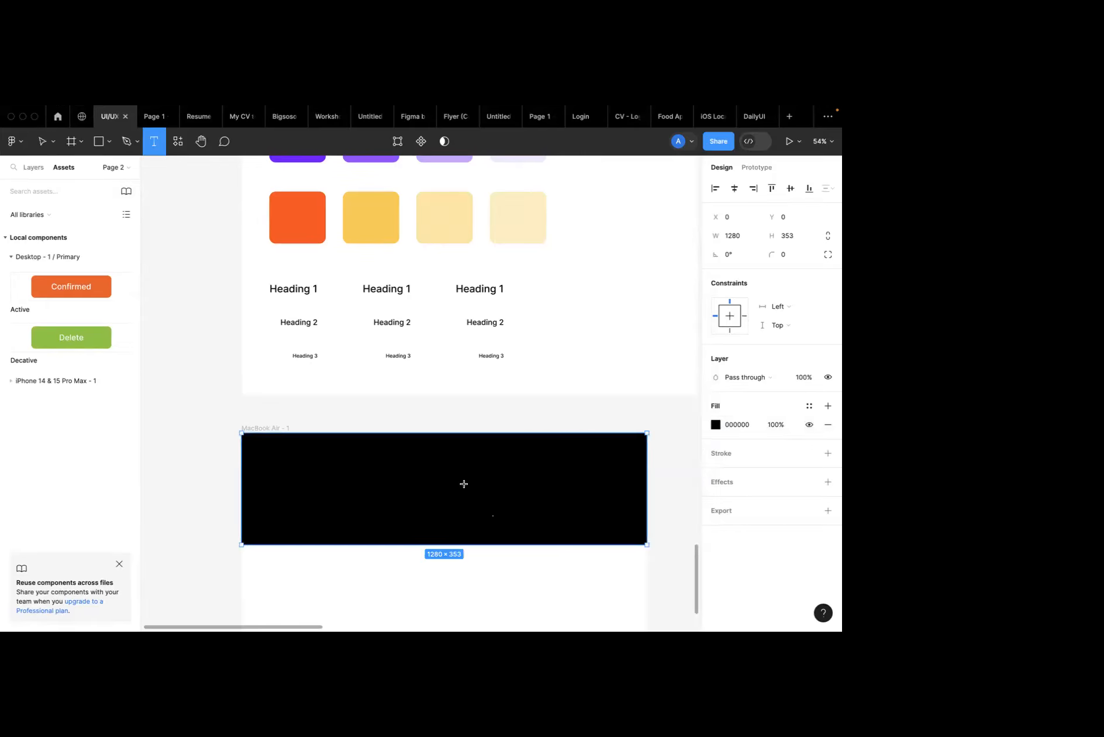
pyautogui.hotkey('ctrl', 'v')
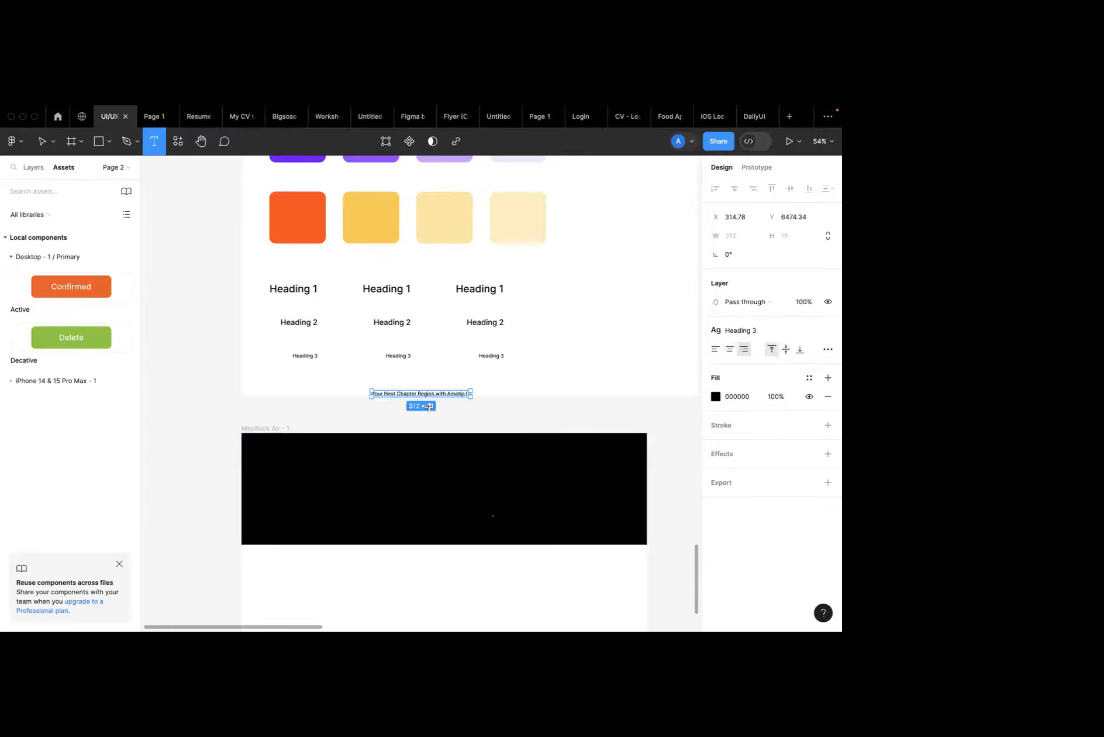
pyautogui.doubleClick(427, 394)
pyautogui.press('Escape')
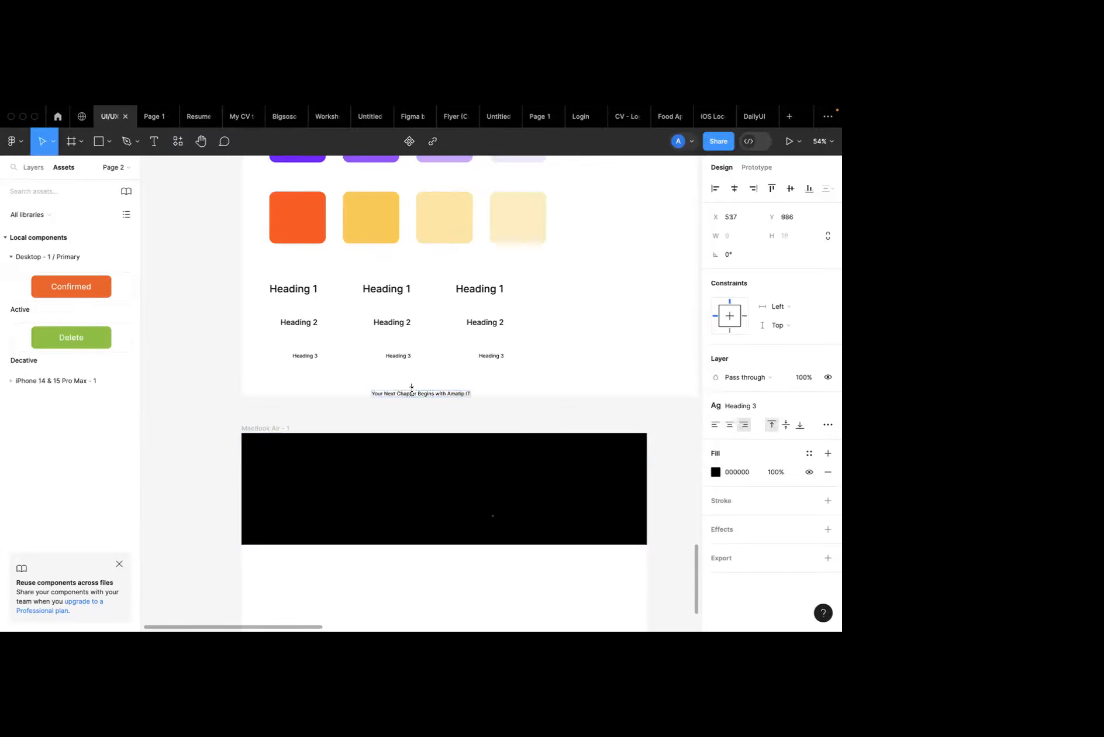
pyautogui.moveTo(408, 396); pyautogui.dragTo(492, 494)
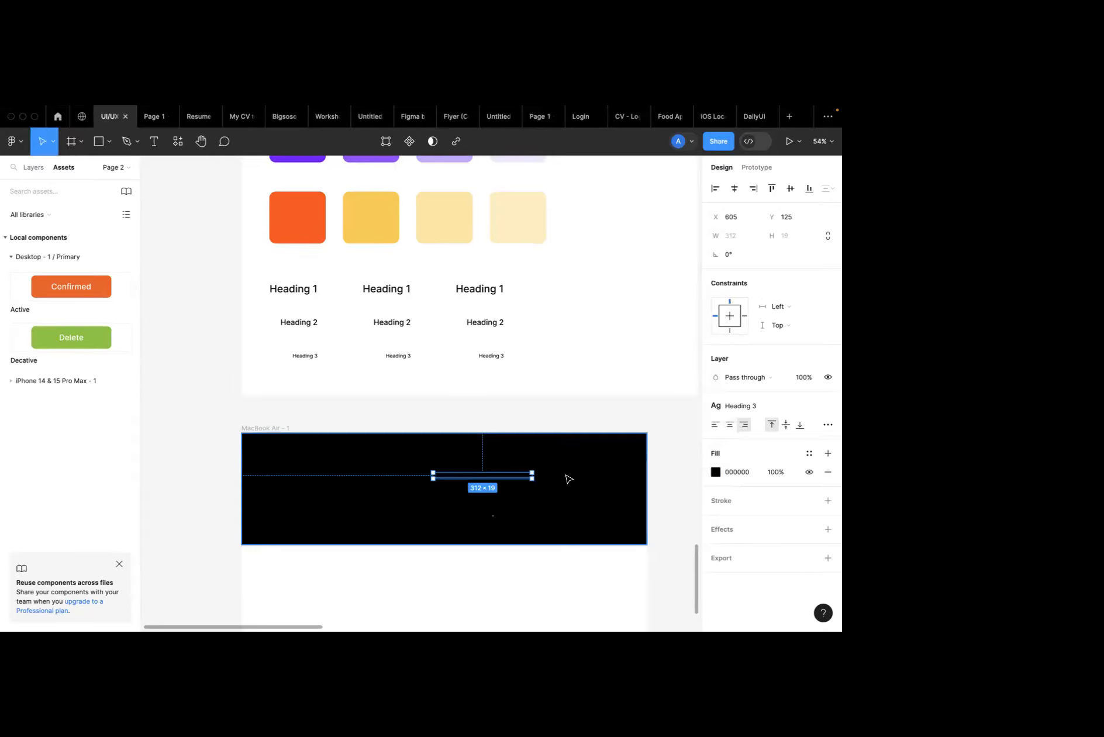
# Set the fill of the banner headline text to orange FF7A00.
pyautogui.click(715, 472)
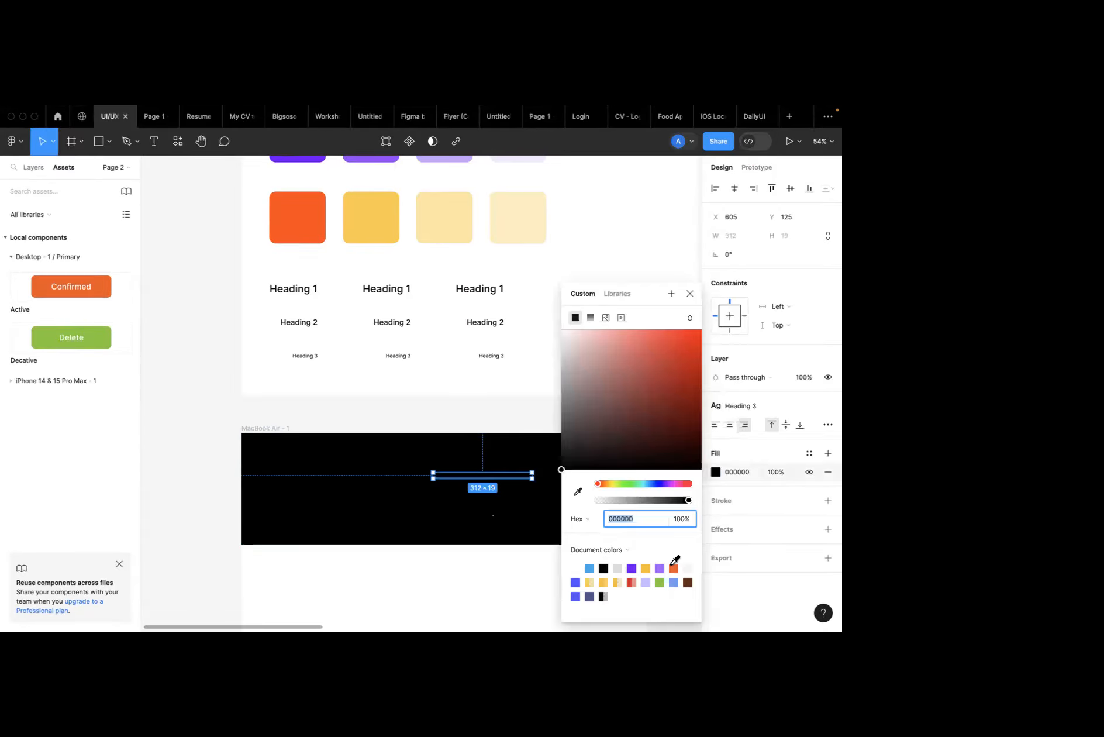
pyautogui.click(674, 568)
pyautogui.moveTo(697, 358); pyautogui.dragTo(685, 366)
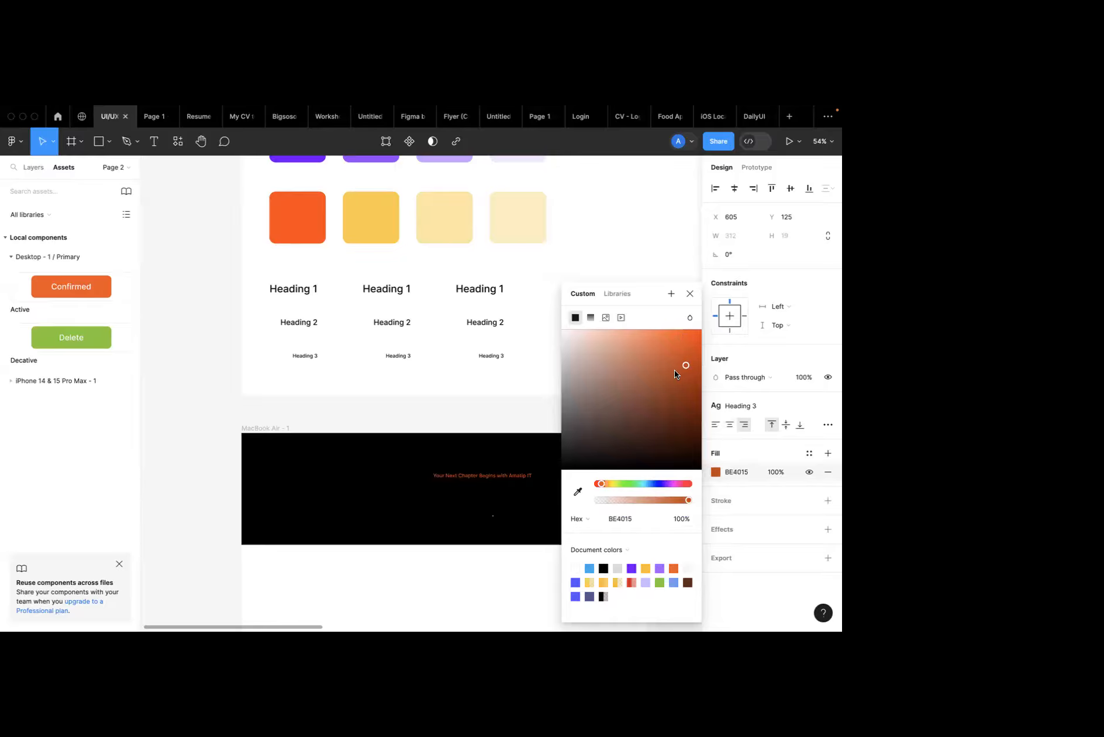
pyautogui.moveTo(602, 484); pyautogui.dragTo(604, 485)
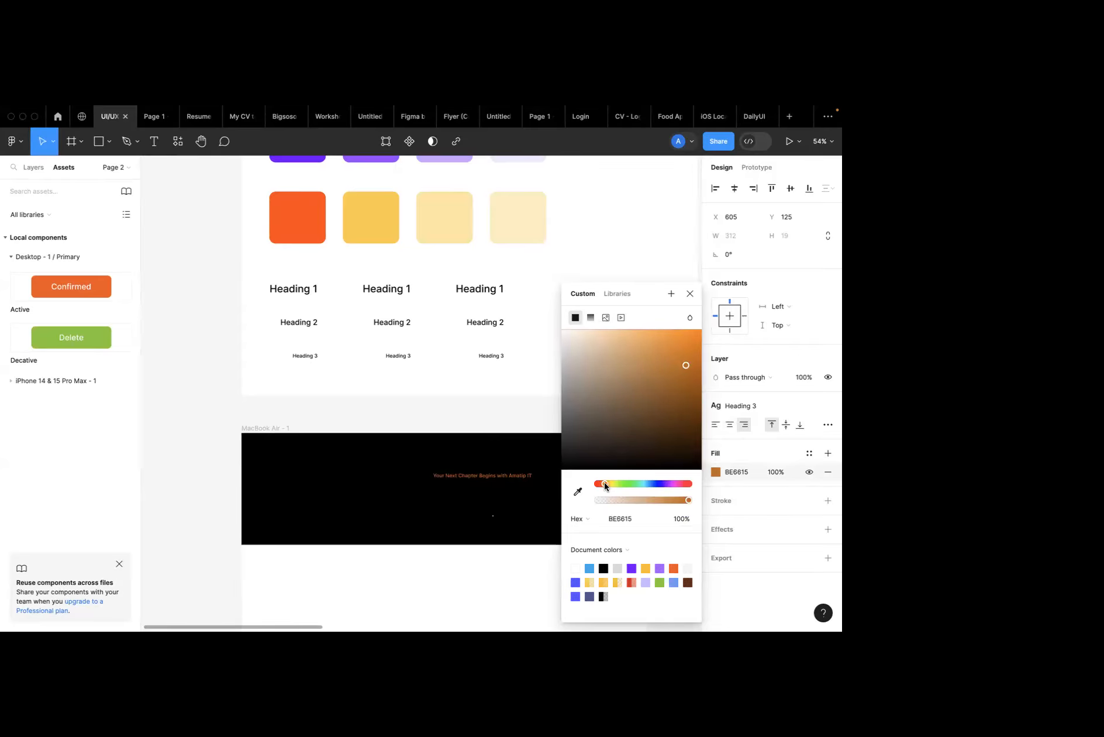
pyautogui.moveTo(691, 363); pyautogui.dragTo(703, 330)
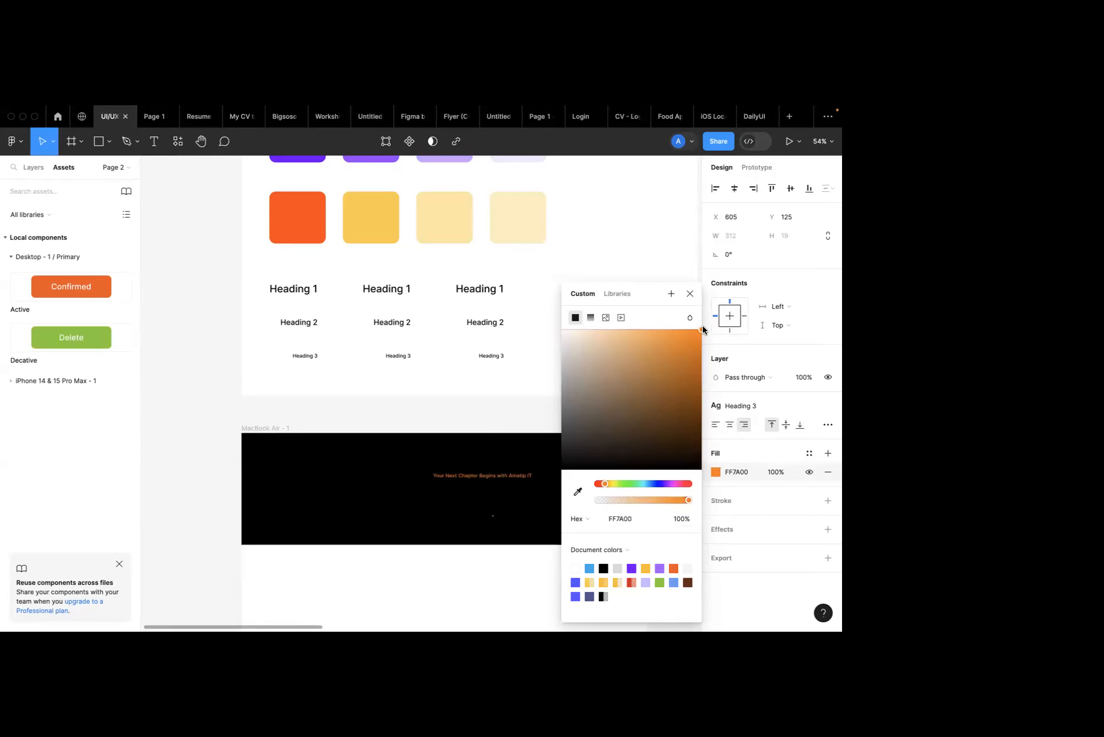
pyautogui.click(690, 292)
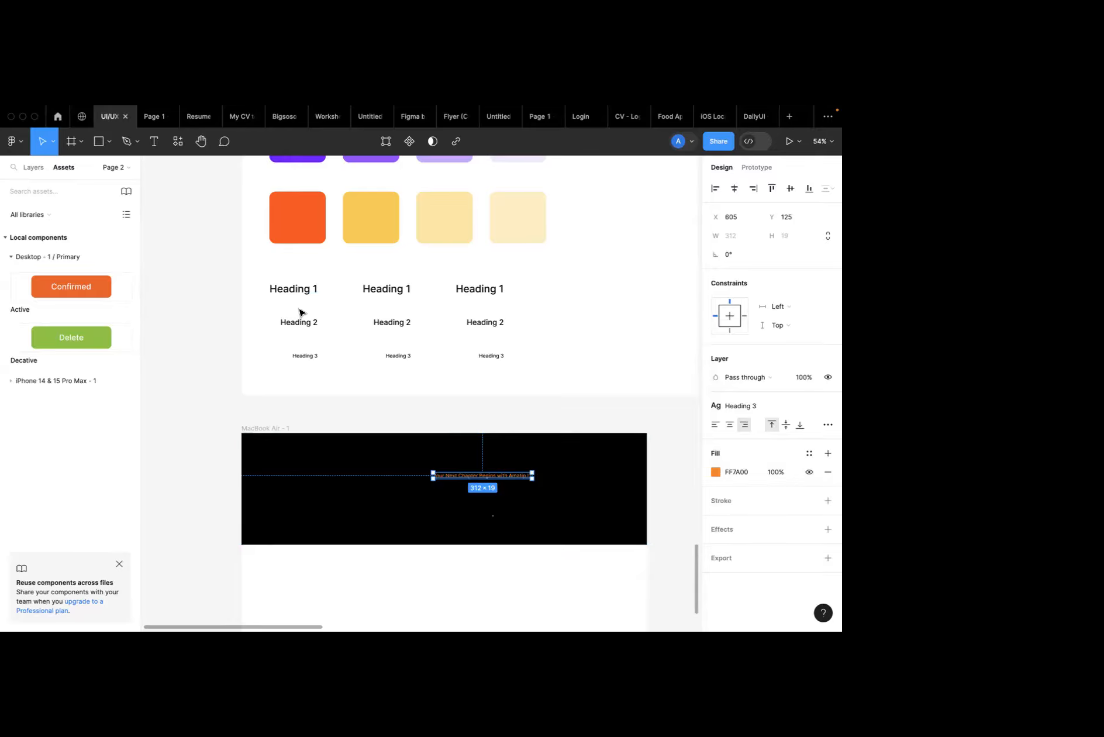
pyautogui.click(300, 289)
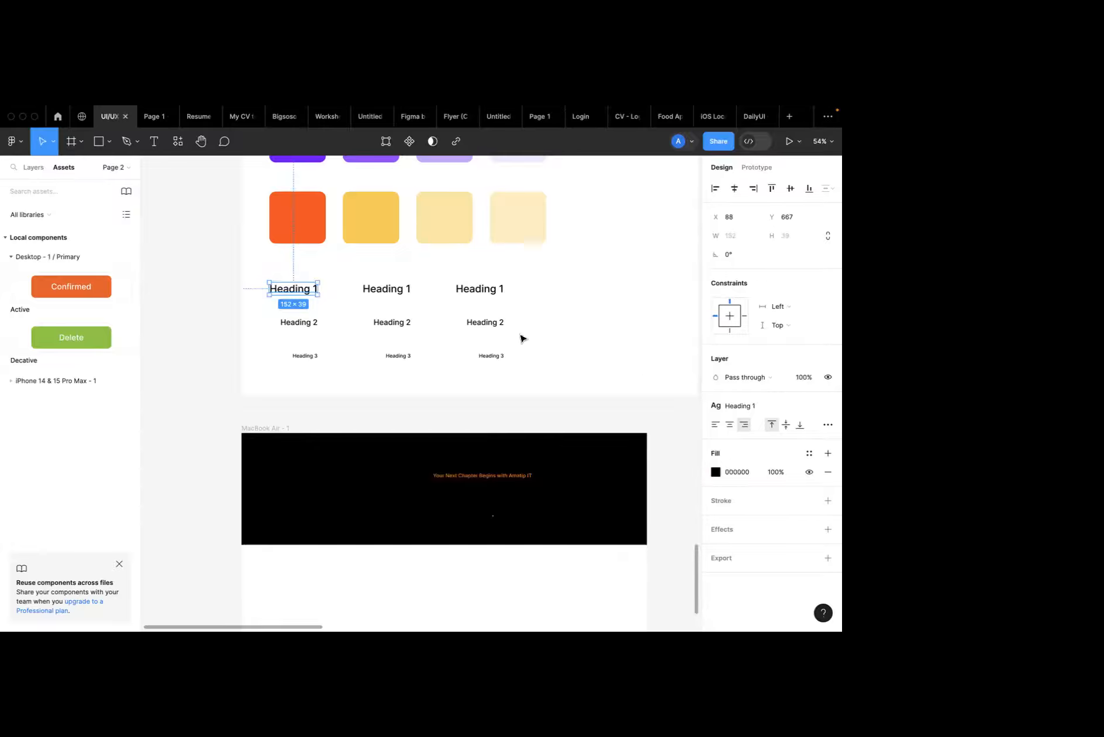
pyautogui.click(809, 454)
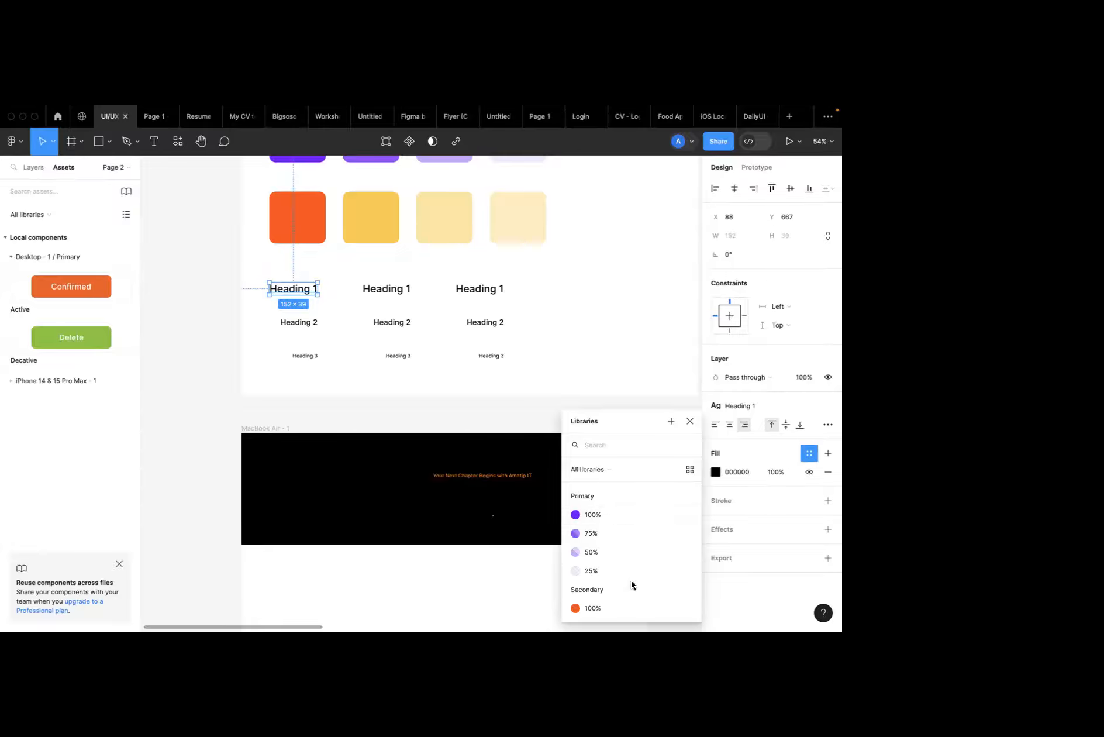
pyautogui.click(692, 422)
pyautogui.click(217, 323)
pyautogui.click(290, 292)
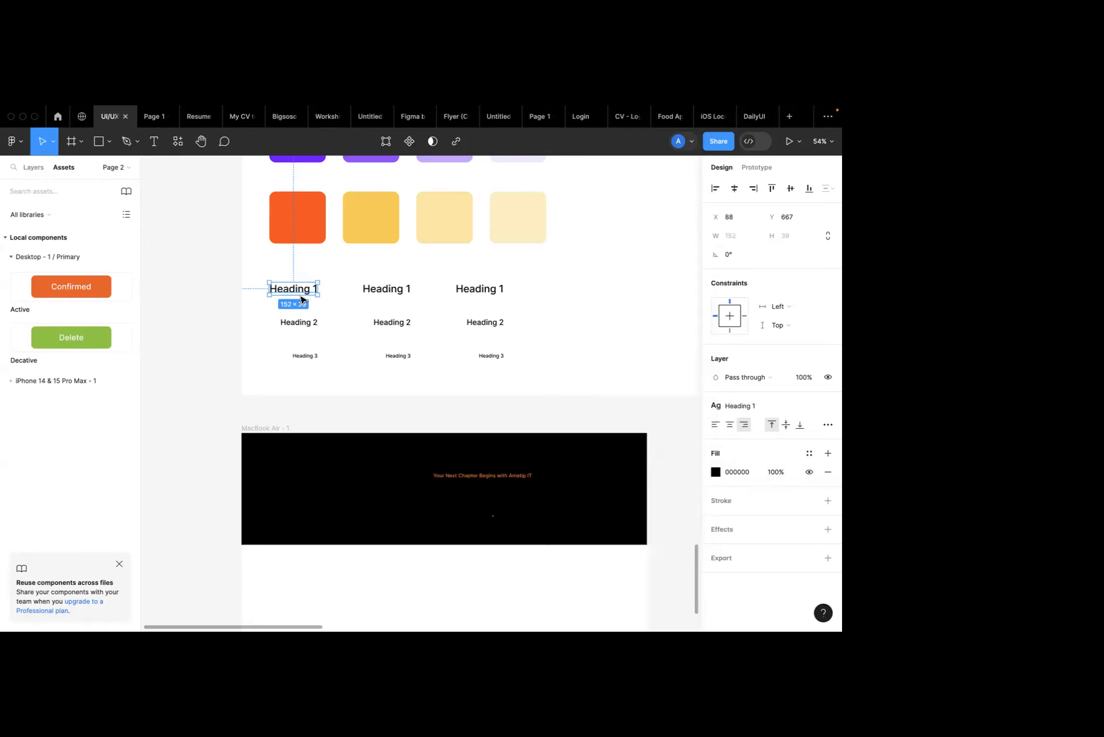
pyautogui.click(809, 453)
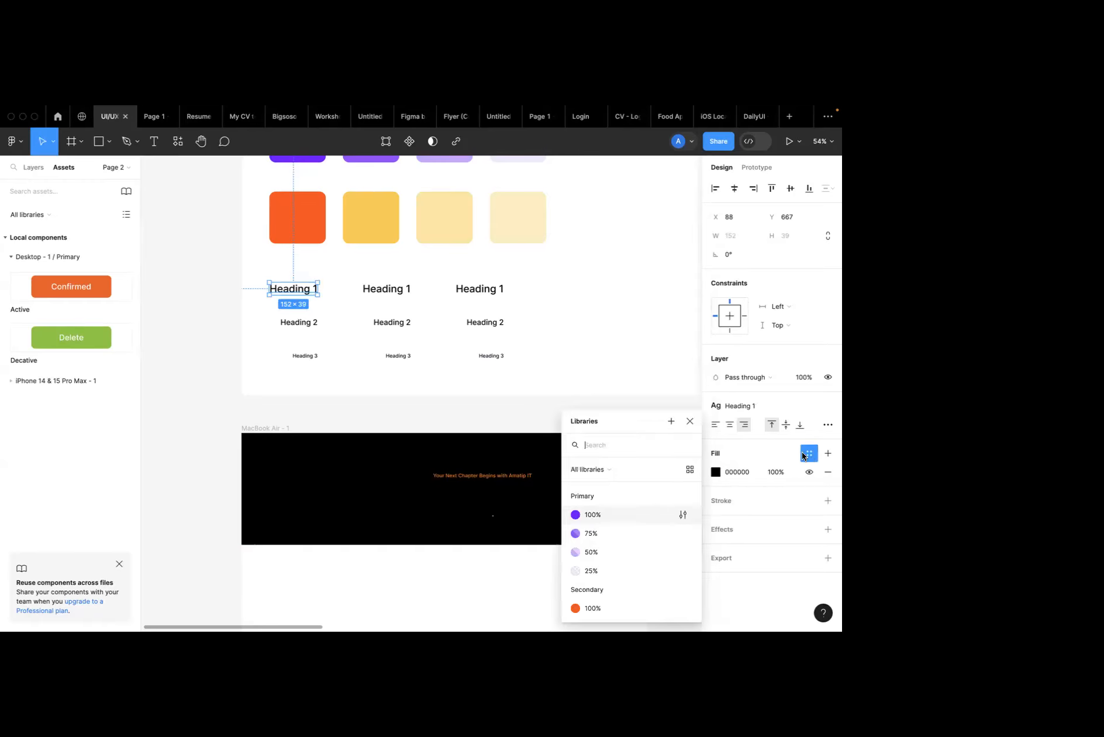
pyautogui.click(606, 471)
pyautogui.click(608, 474)
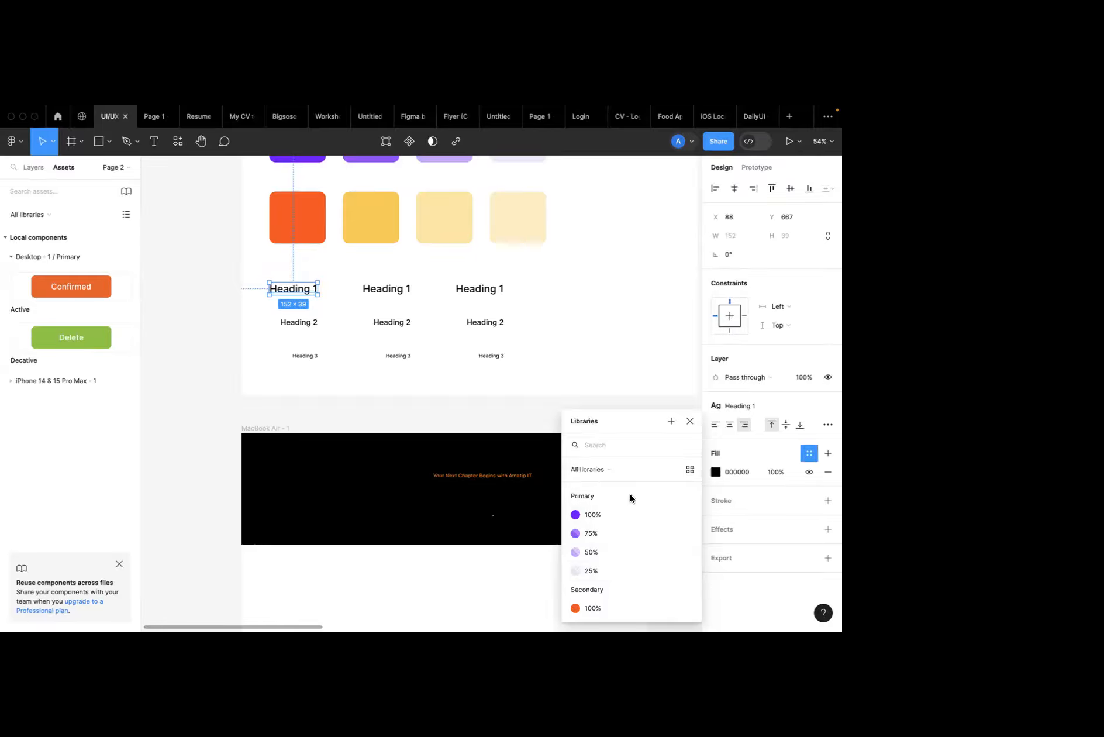
pyautogui.click(671, 421)
pyautogui.click(691, 421)
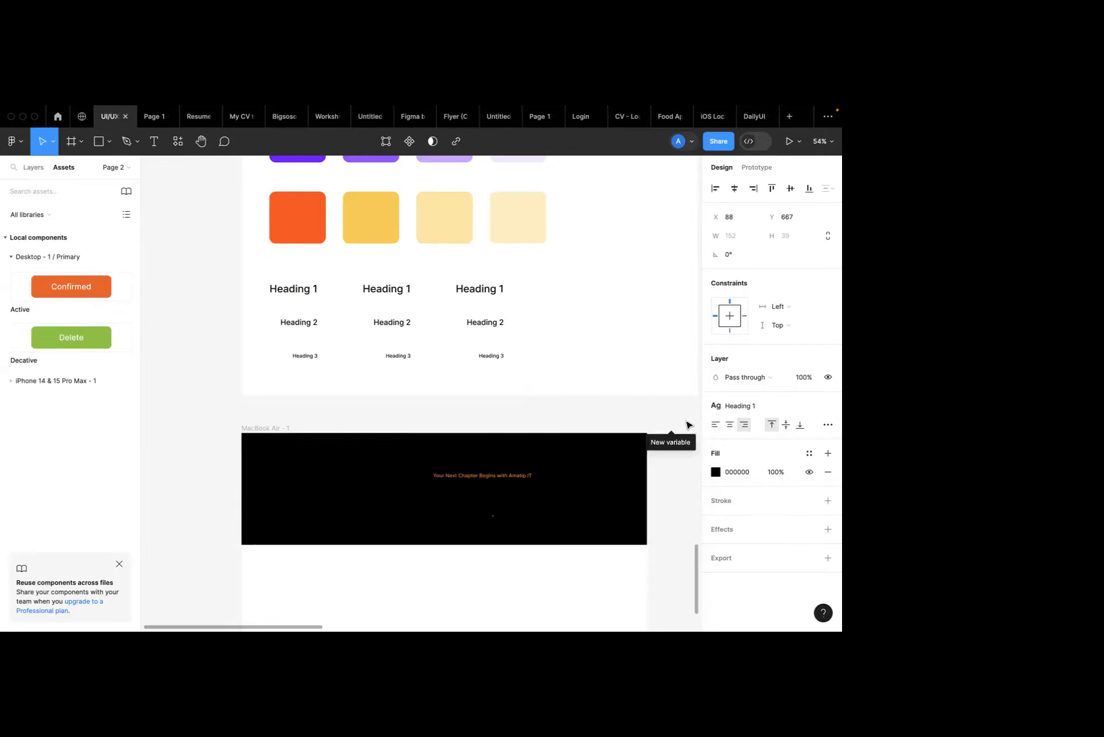
# Create a color style named H1 from the black 000000 fill of the first Heading 1 sample.
pyautogui.scroll(4, 454, 374)
pyautogui.scroll(-5, 455, 373)
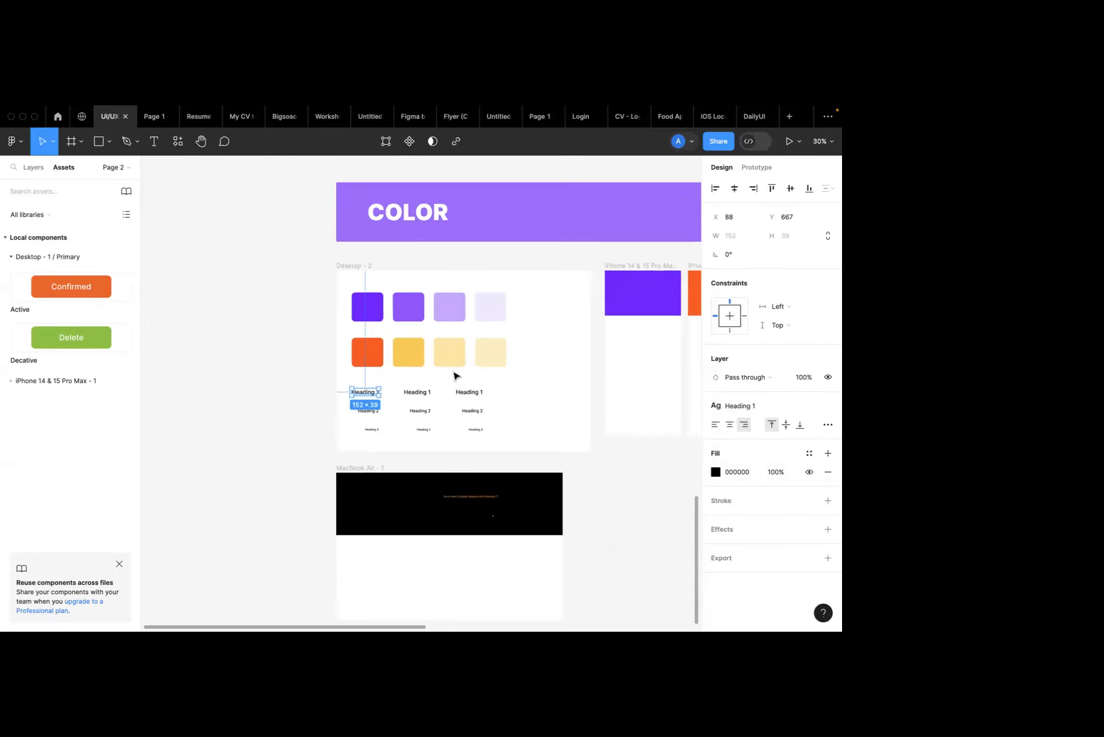
pyautogui.click(521, 397)
pyautogui.scroll(-3, 522, 398)
pyautogui.scroll(6, 380, 347)
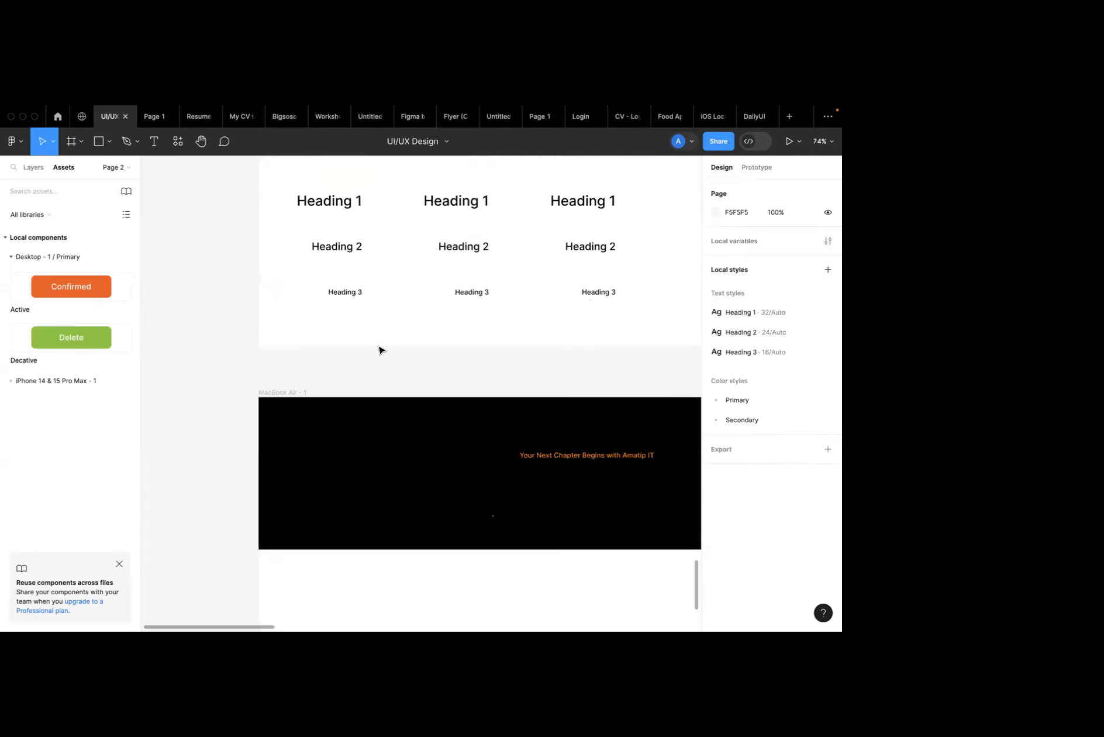
pyautogui.click(522, 458)
pyautogui.click(334, 205)
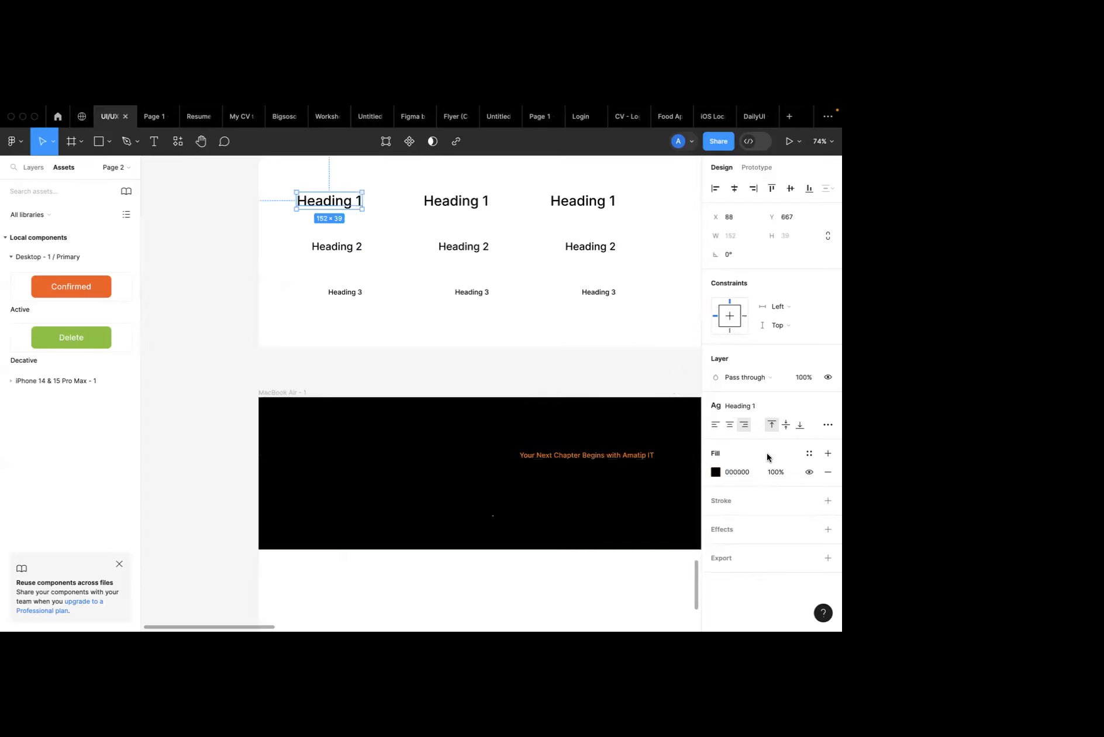
pyautogui.click(809, 453)
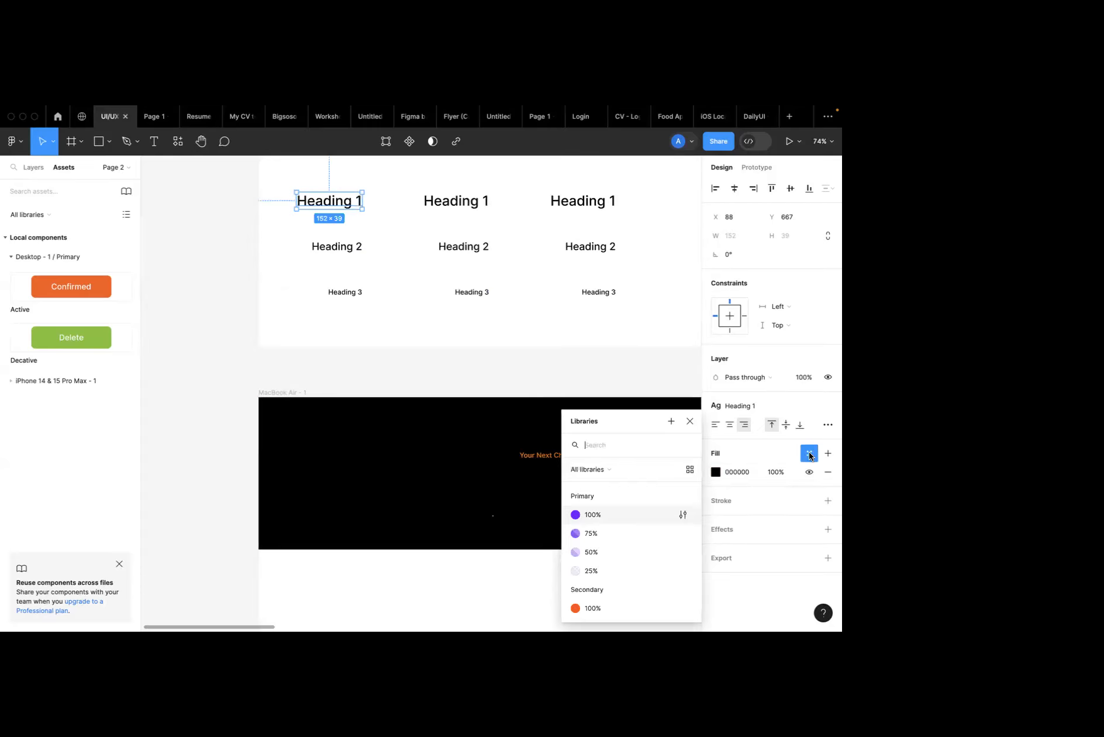
pyautogui.click(671, 421)
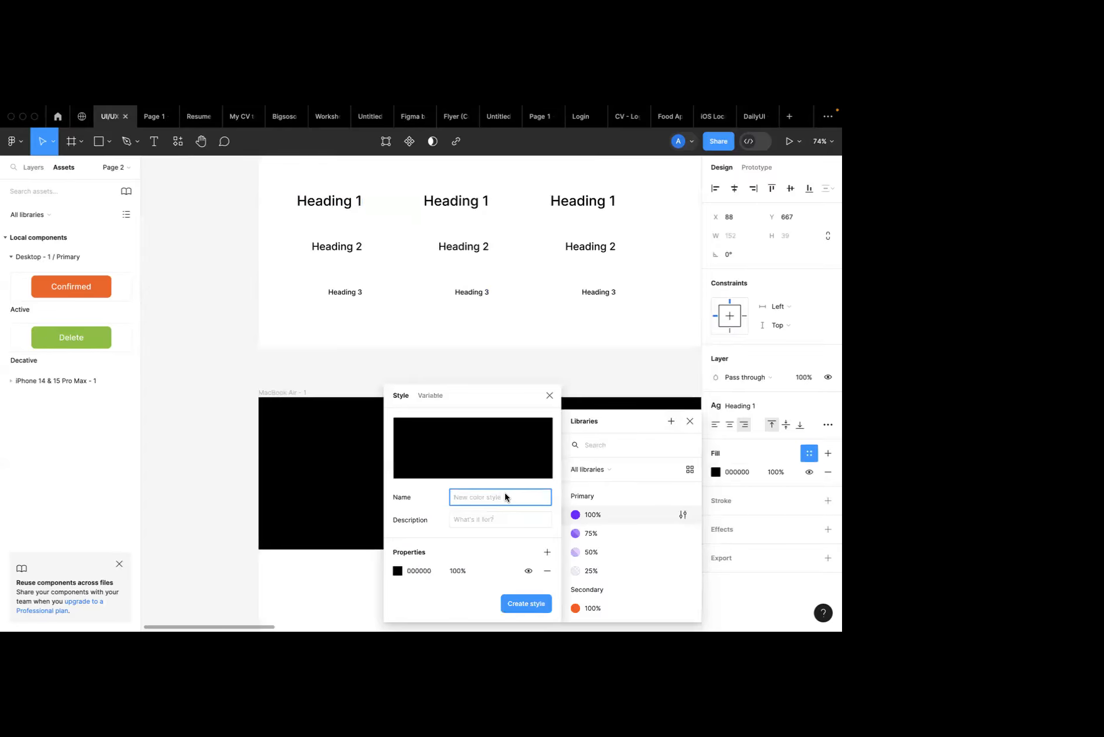
pyautogui.write('H')
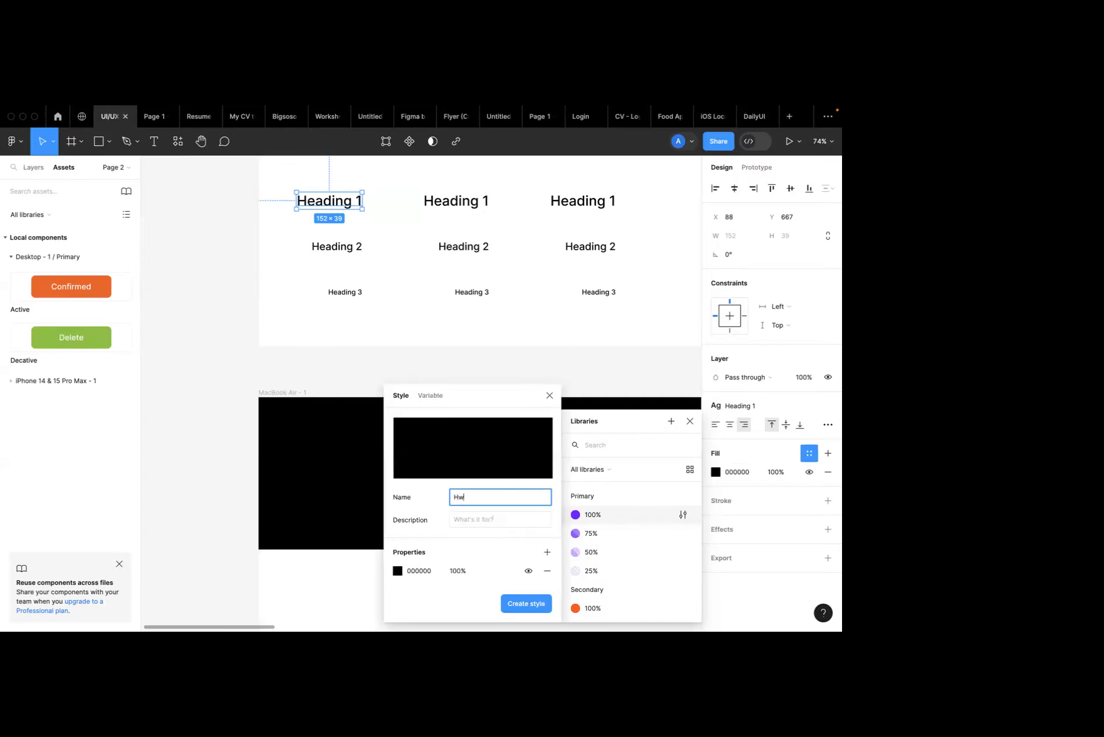
pyautogui.write('1')
pyautogui.click(528, 607)
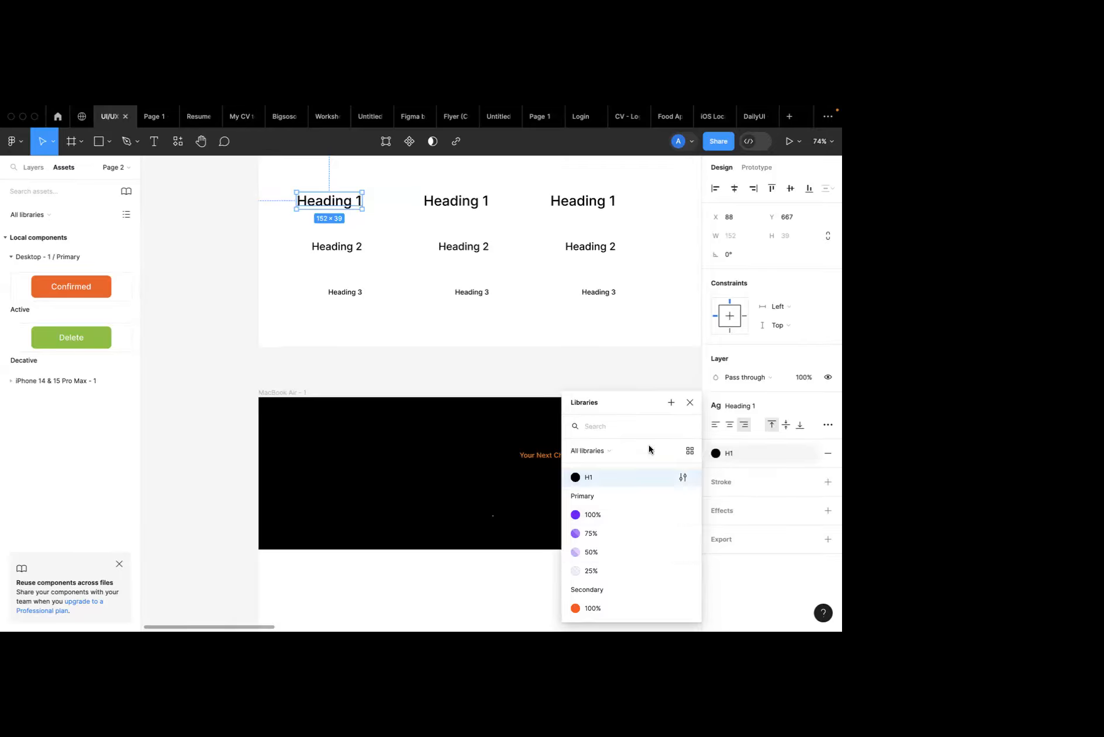
pyautogui.click(690, 403)
# Apply the H1 color style to the fill of the banner headline in the MacBook Air frame.
pyautogui.click(560, 458)
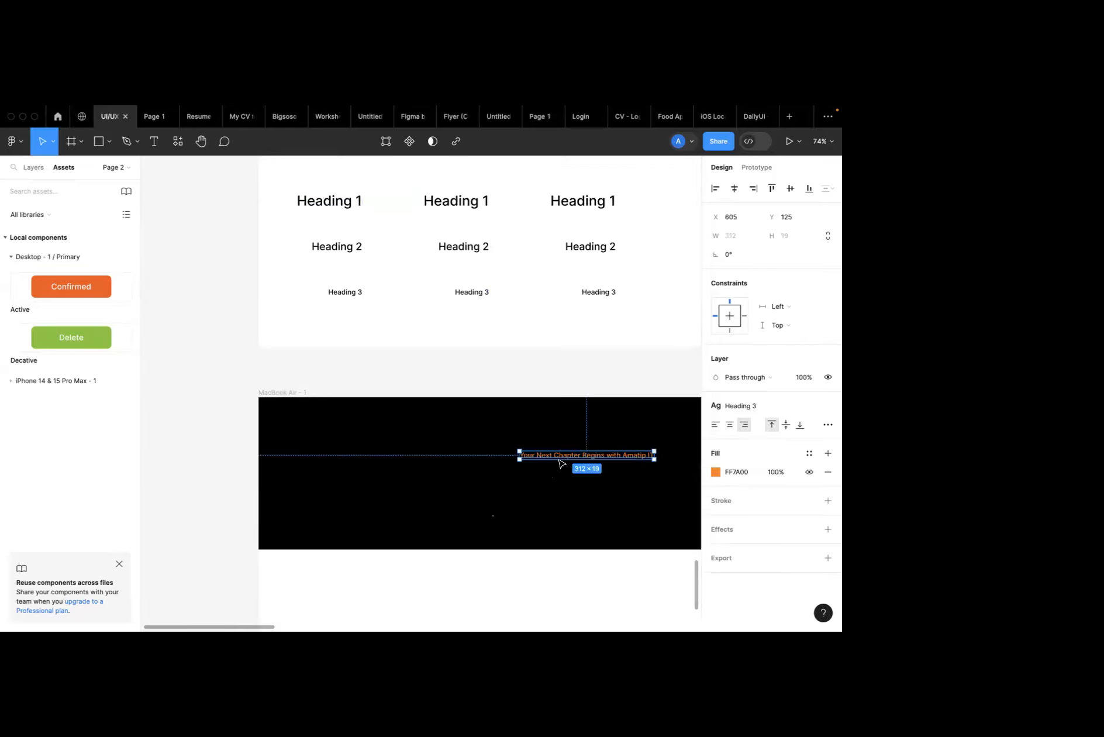
pyautogui.click(349, 202)
pyautogui.click(547, 457)
pyautogui.click(810, 454)
pyautogui.click(590, 479)
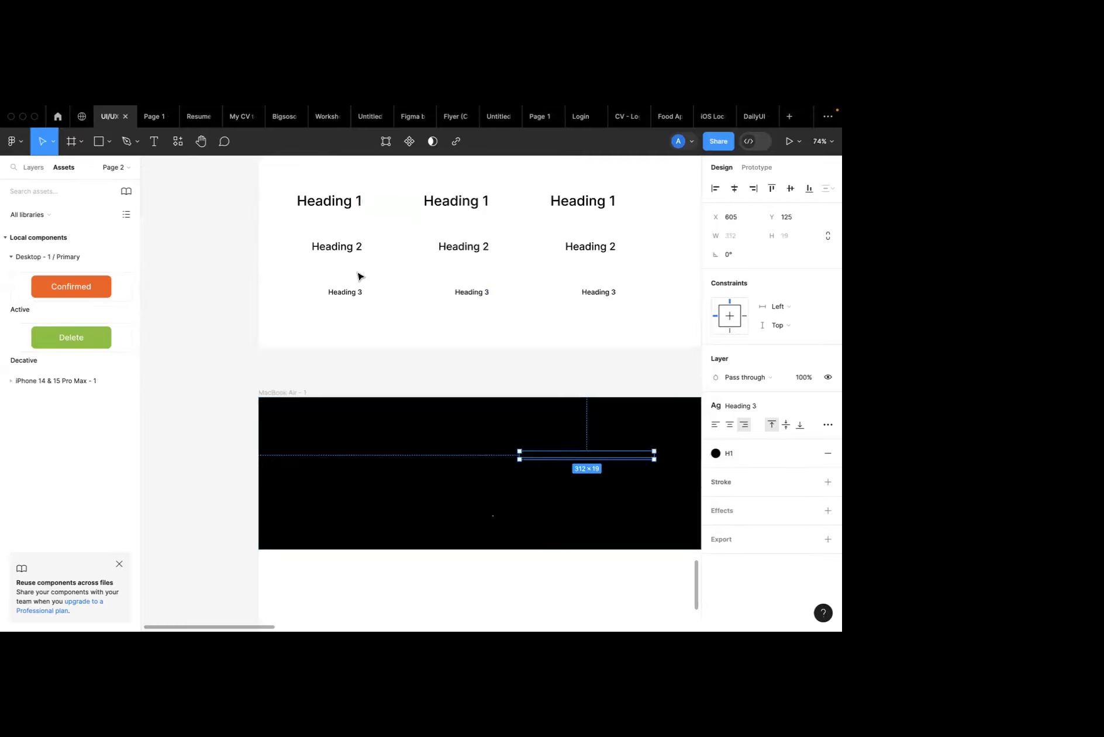
# Edit the H1 color style from the first Heading 1 sample, setting its color to orange F1511B.
pyautogui.click(342, 204)
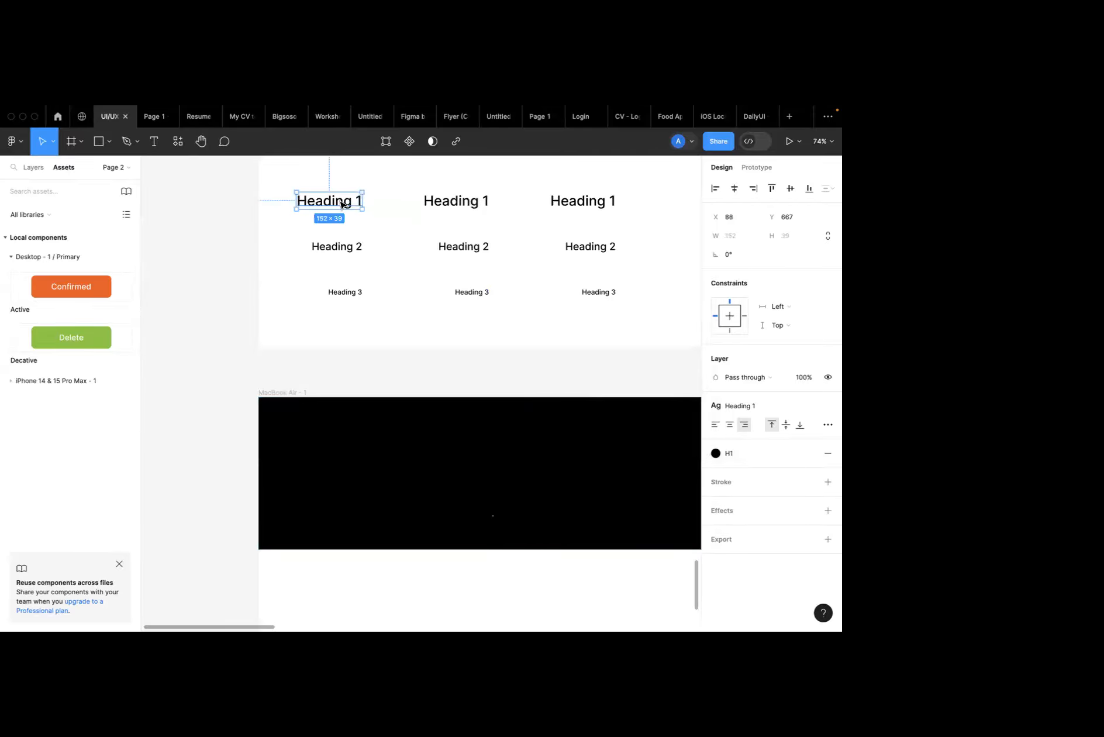
pyautogui.moveTo(717, 452)
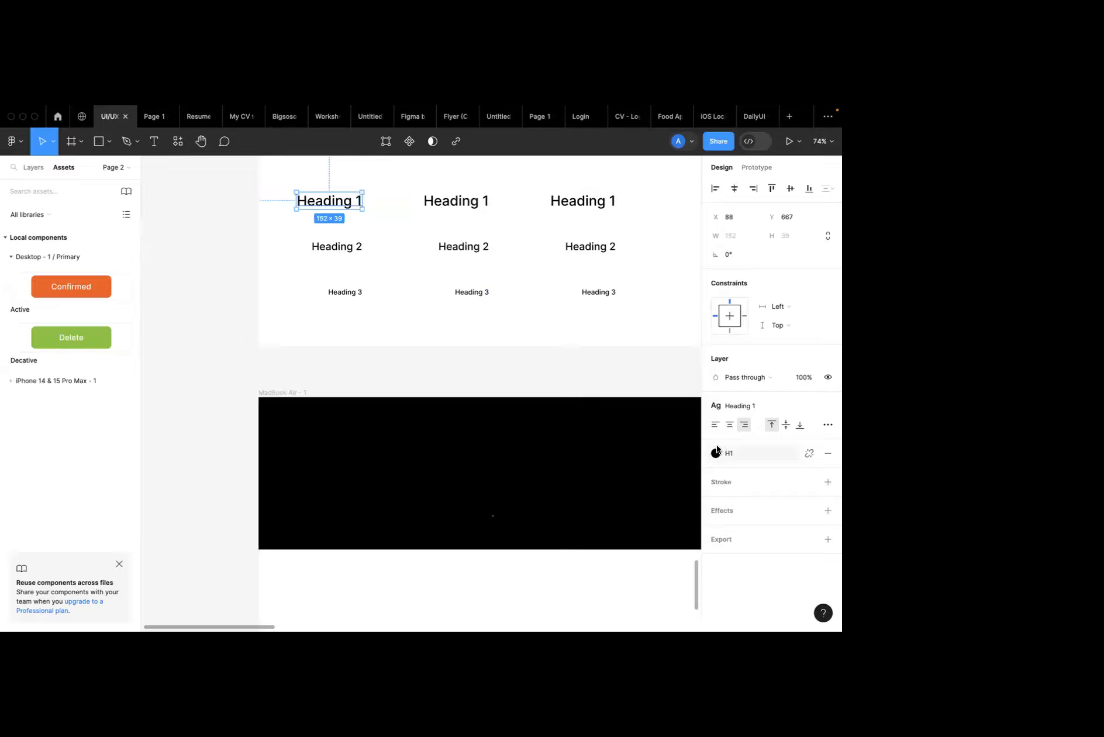
pyautogui.click(808, 454)
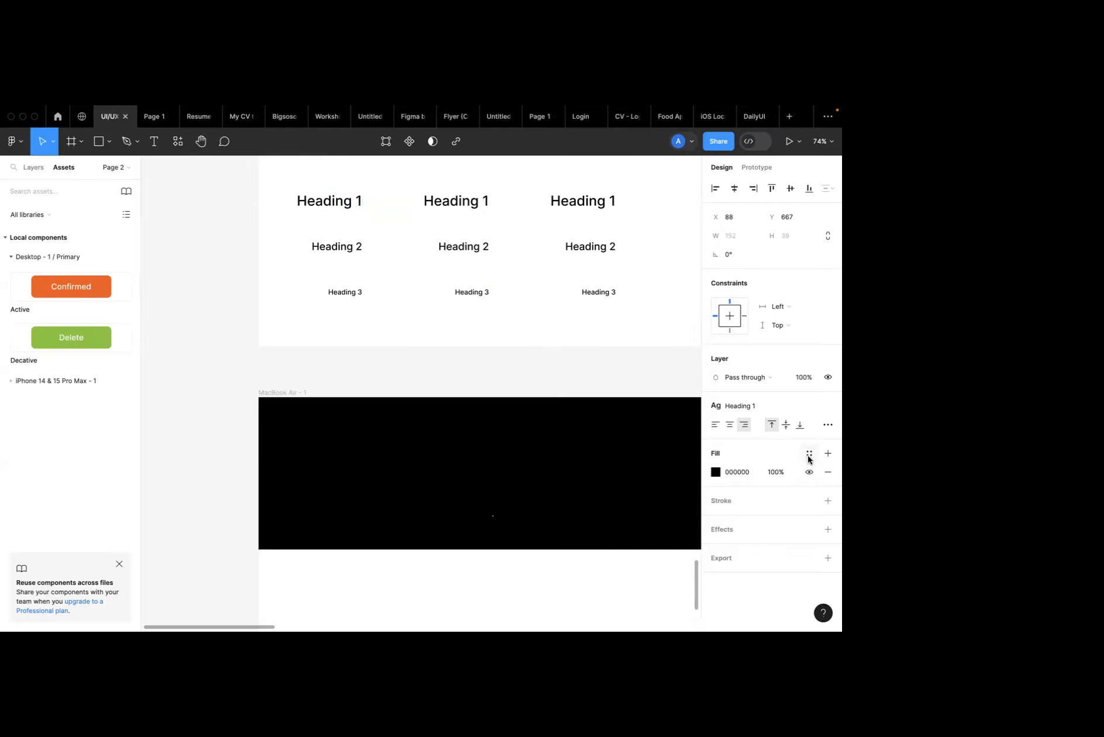
pyautogui.press('super+z')
pyautogui.click(716, 454)
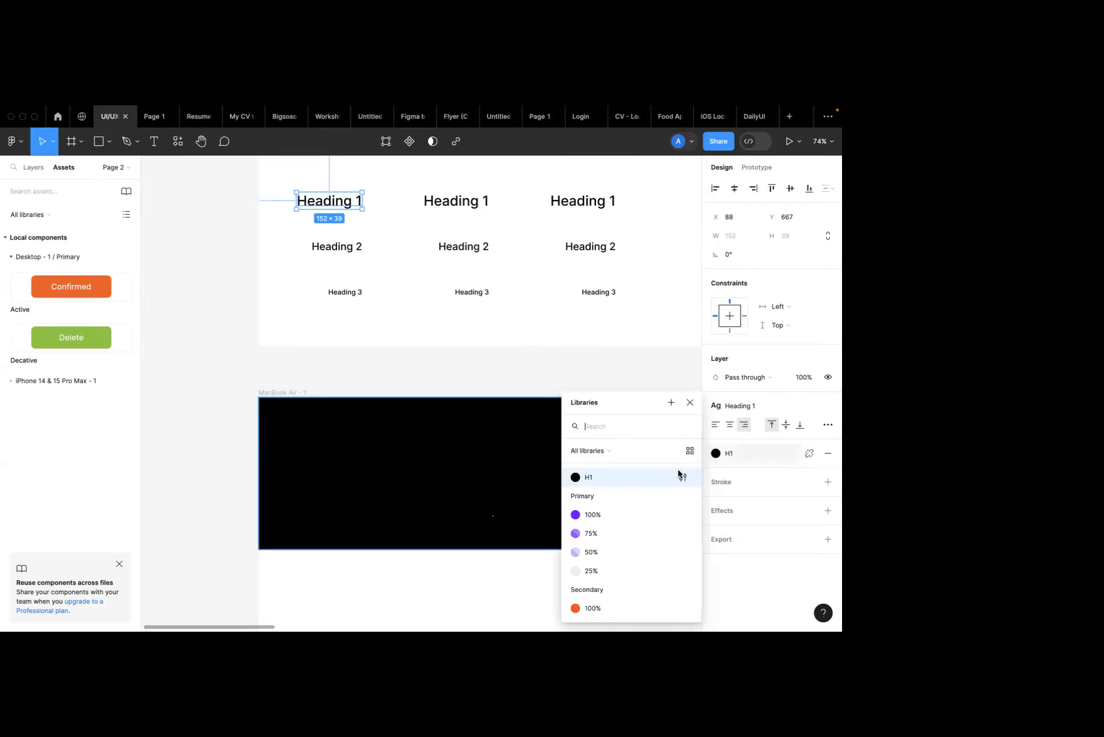
pyautogui.click(683, 476)
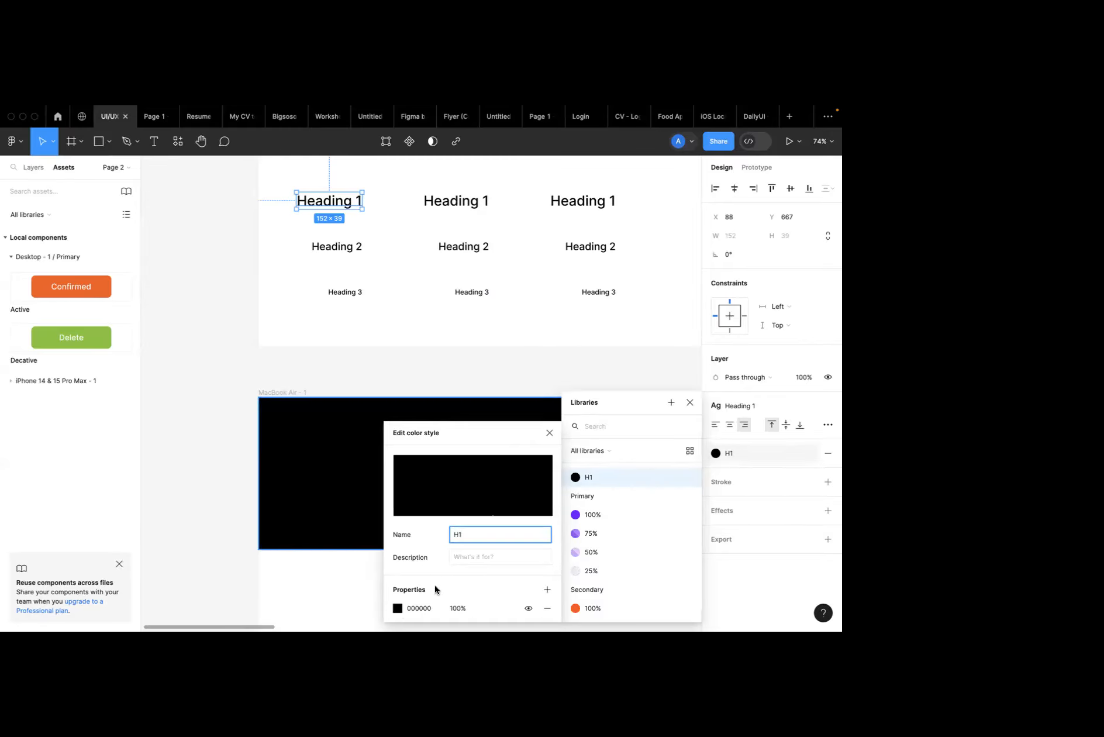
pyautogui.click(397, 608)
pyautogui.click(355, 568)
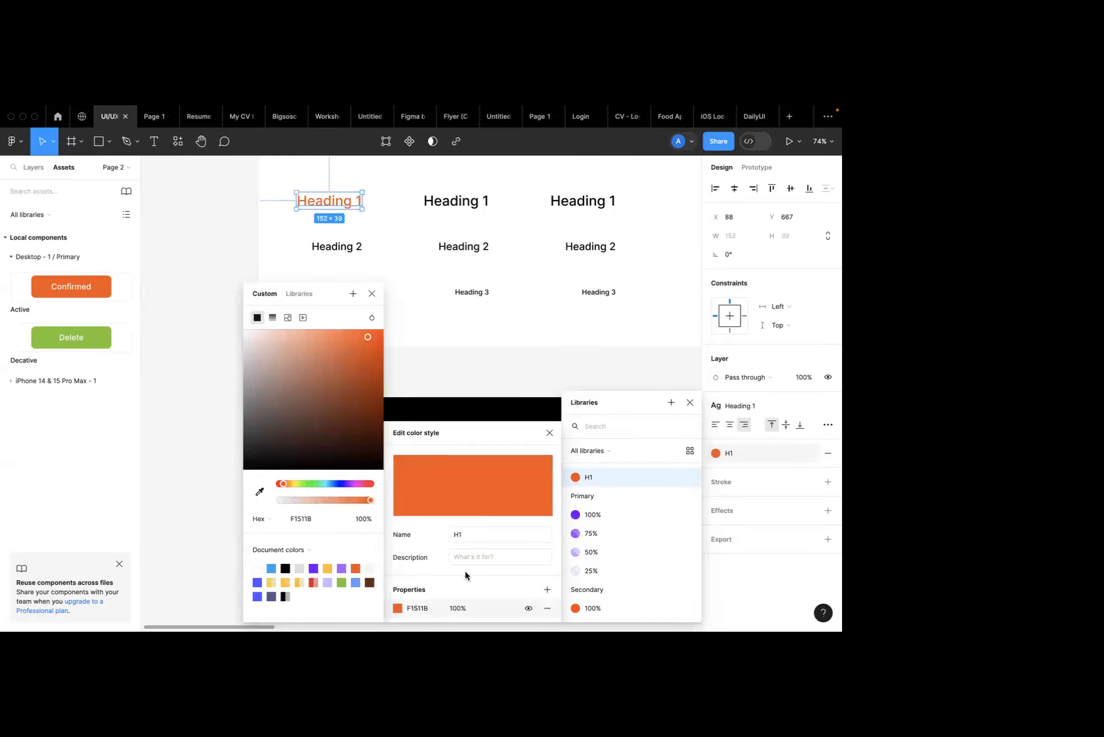
pyautogui.click(551, 432)
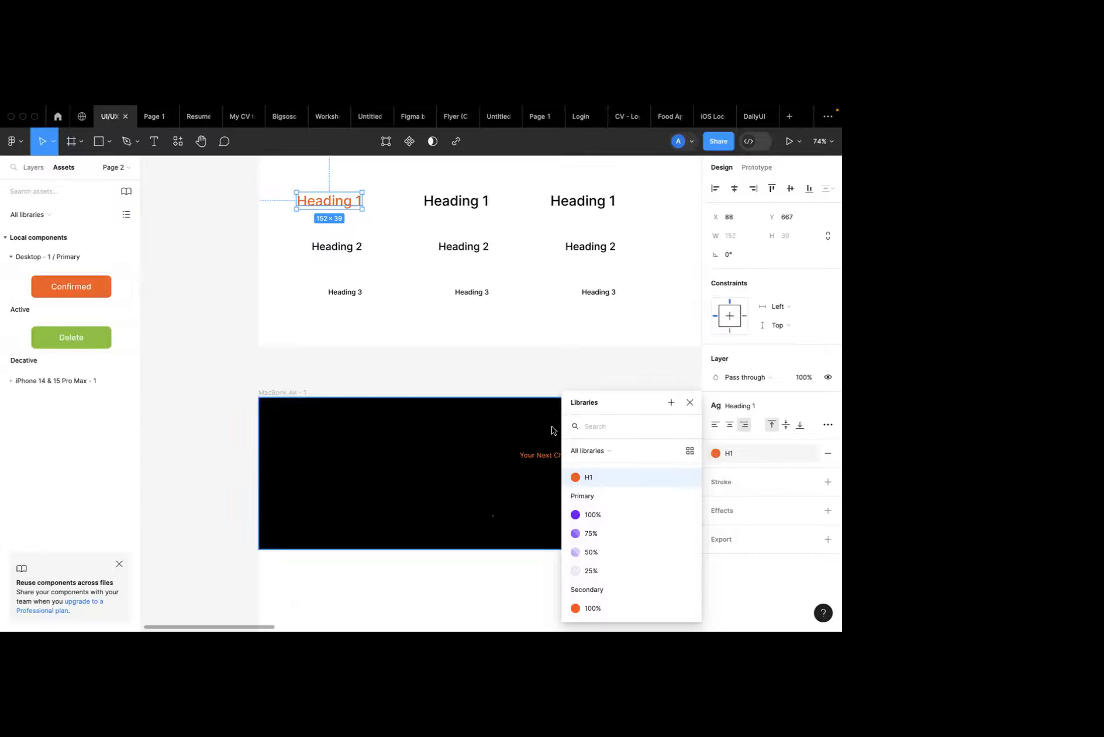
pyautogui.click(690, 402)
pyautogui.click(582, 458)
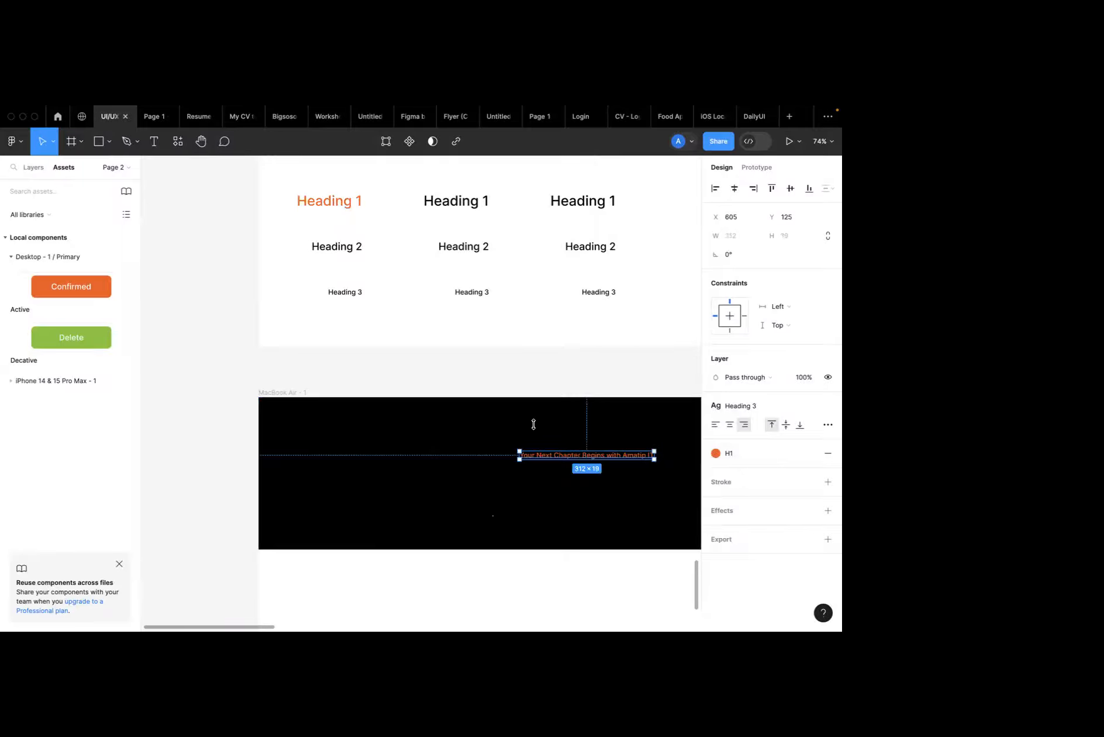
pyautogui.press('Escape')
# Try to detach the H1 color style from the fill of the first Heading 1 sample.
pyautogui.click(359, 209)
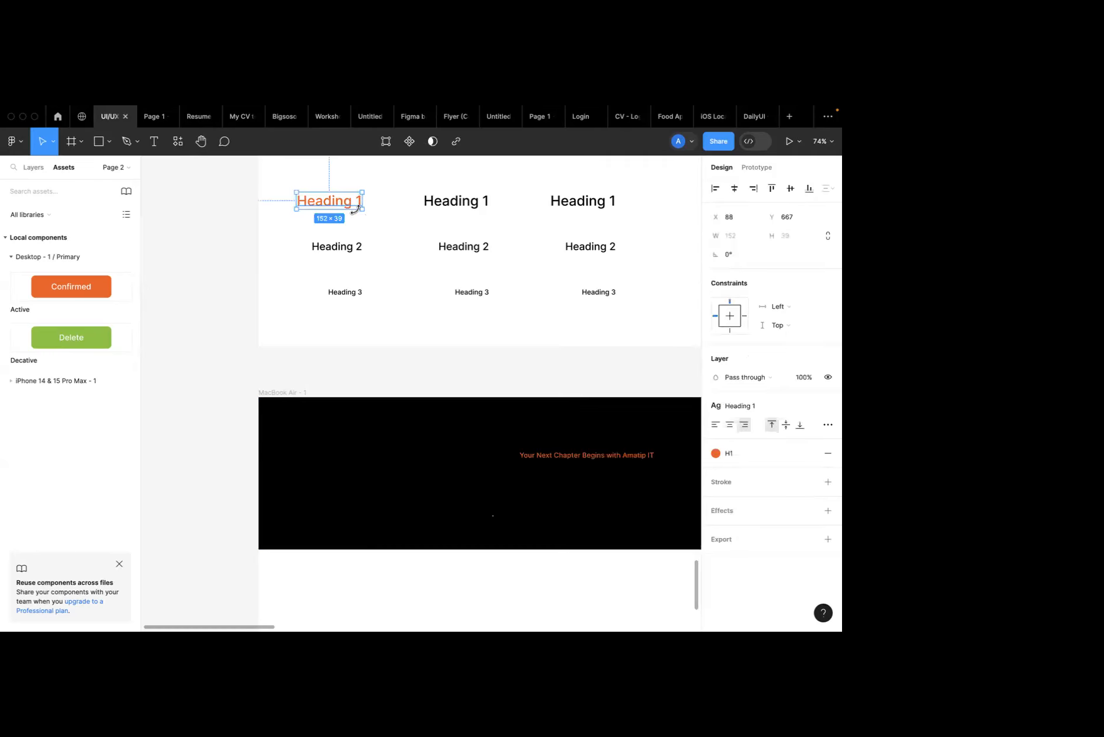
pyautogui.doubleClick(352, 209)
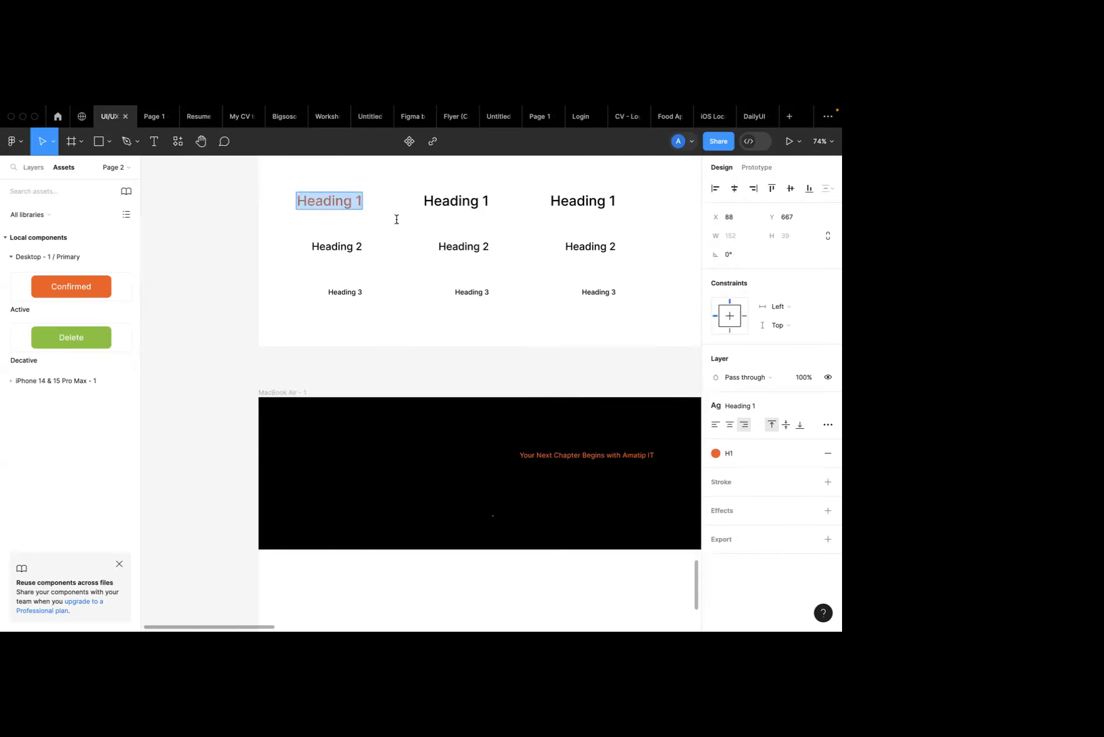
pyautogui.click(828, 453)
pyautogui.press('super+z')
pyautogui.click(809, 454)
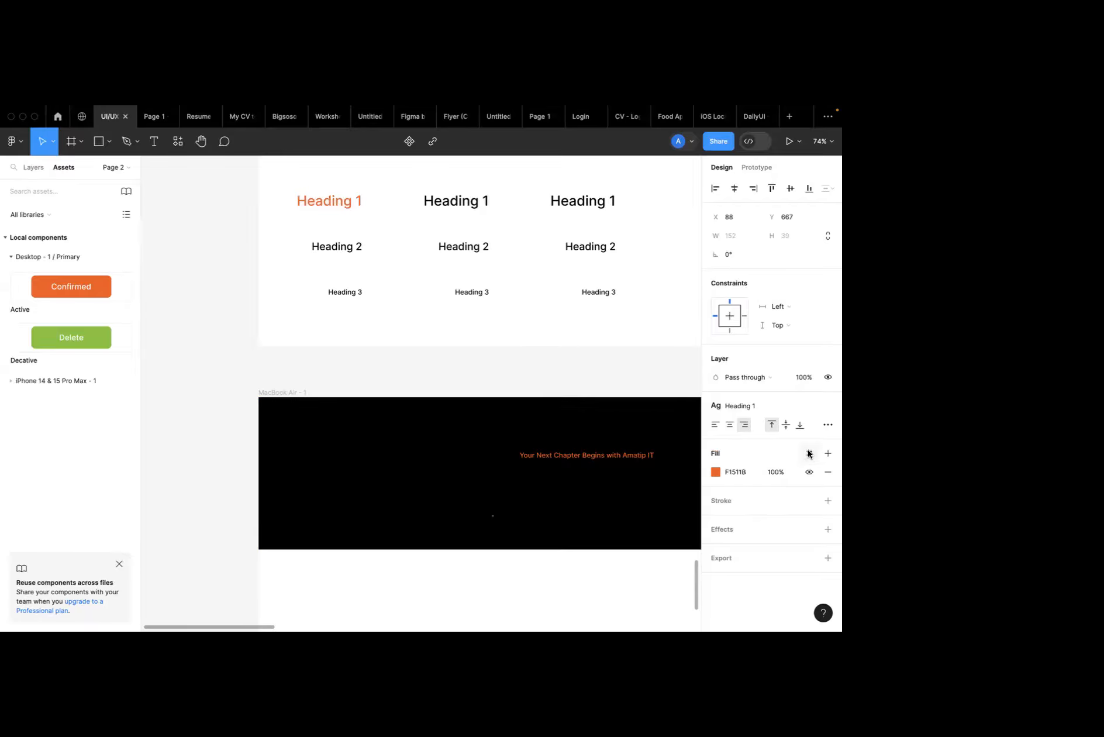
pyautogui.click(337, 205)
pyautogui.press('Escape')
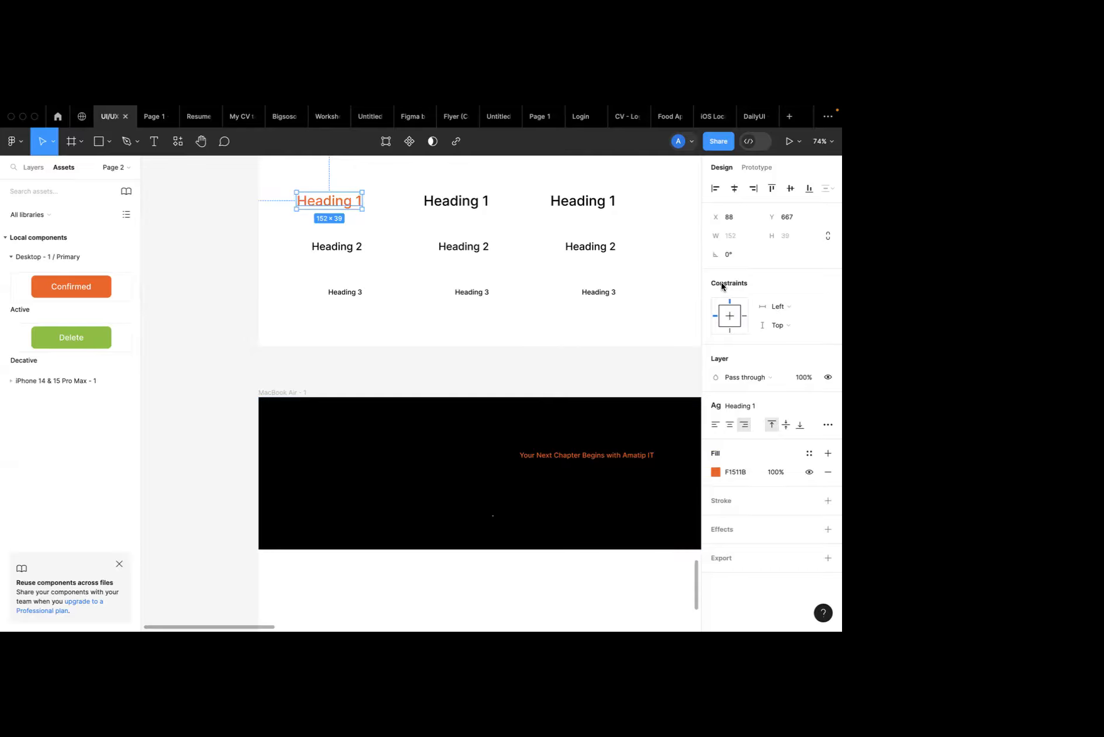
pyautogui.click(378, 273)
pyautogui.click(342, 204)
pyautogui.doubleClick(340, 203)
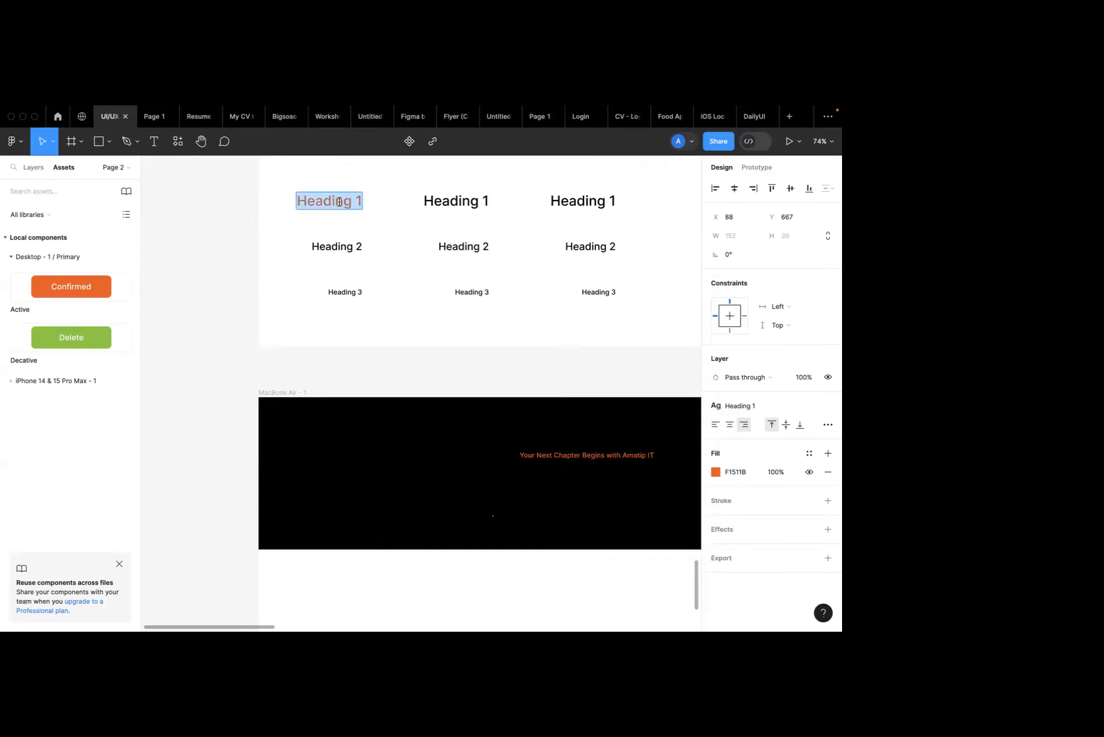
pyautogui.click(349, 204)
pyautogui.click(358, 242)
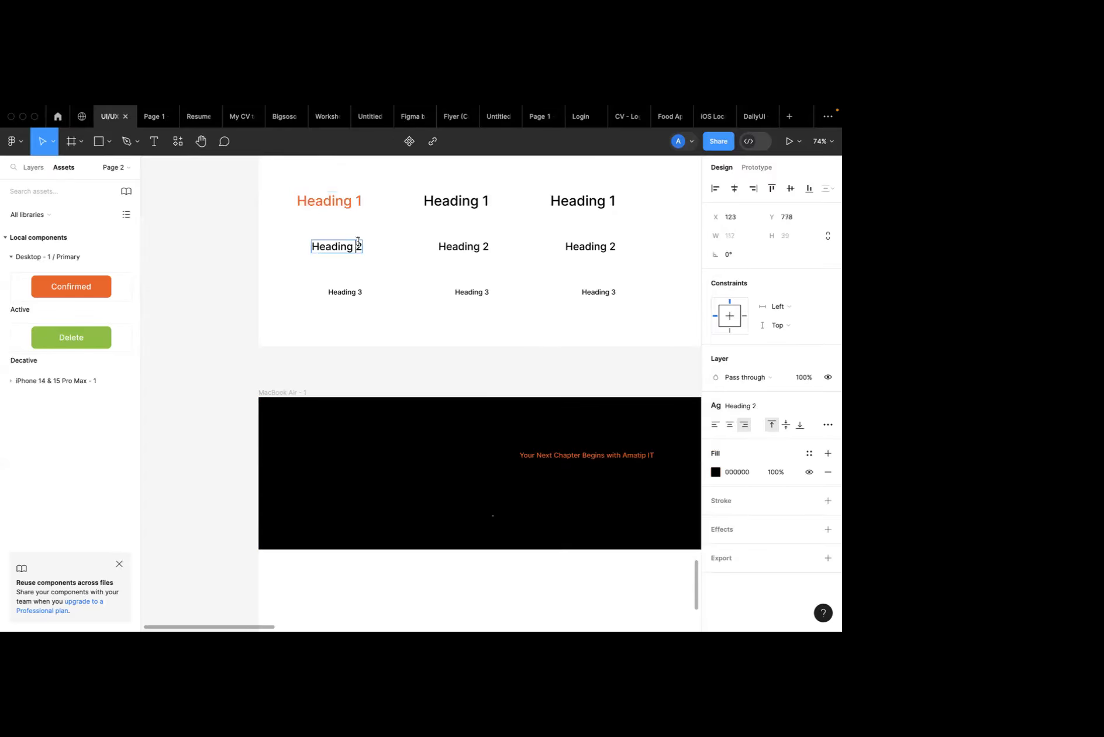
pyautogui.press('Escape')
pyautogui.click(347, 200)
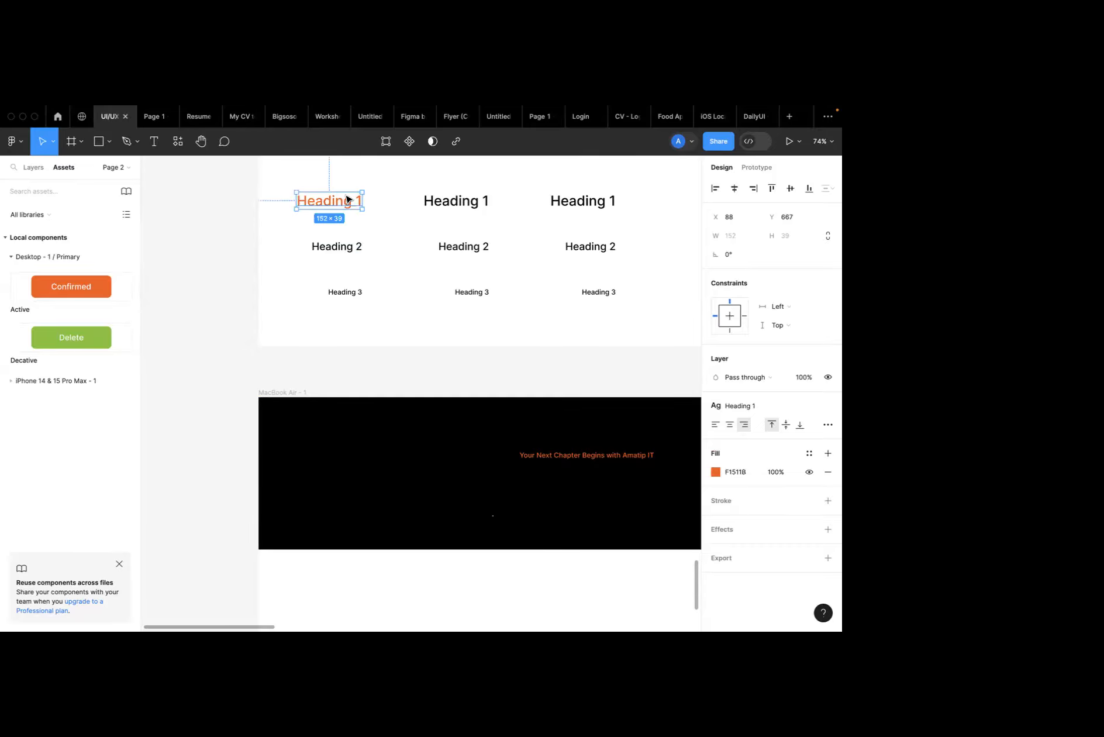
pyautogui.doubleClick(355, 245)
pyautogui.doubleClick(356, 202)
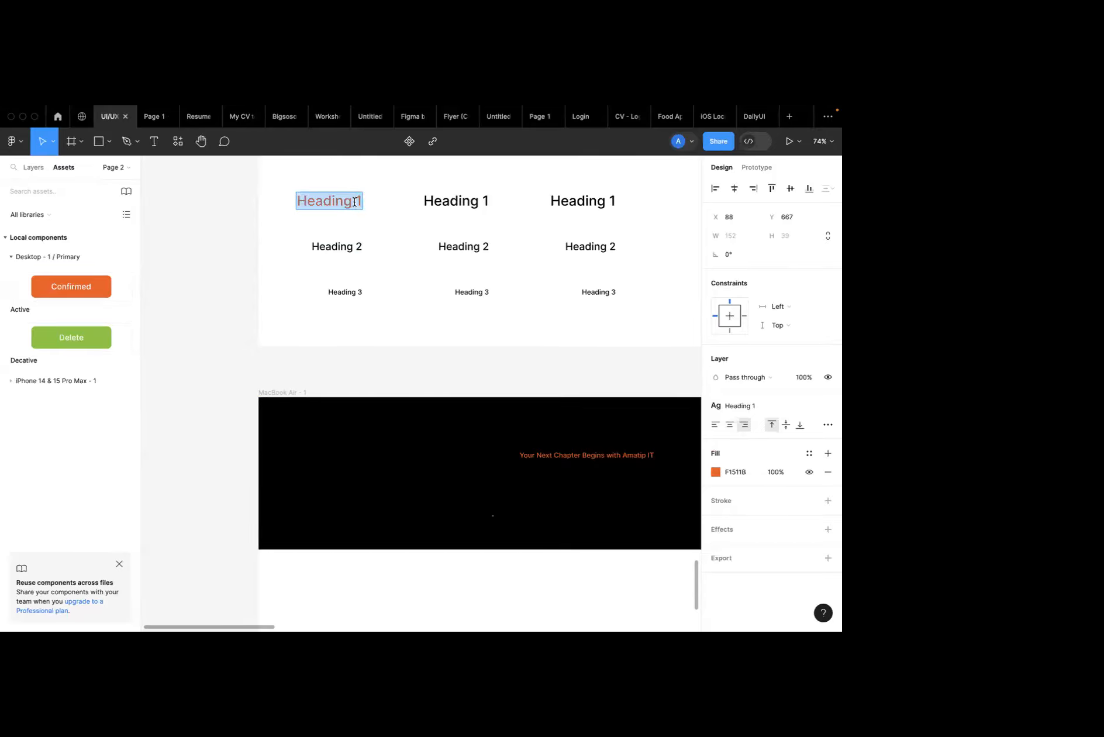
# Leave text editing and undo detaching the H1 color style from the first Heading 1 sample.
pyautogui.click(379, 215)
pyautogui.press('Return')
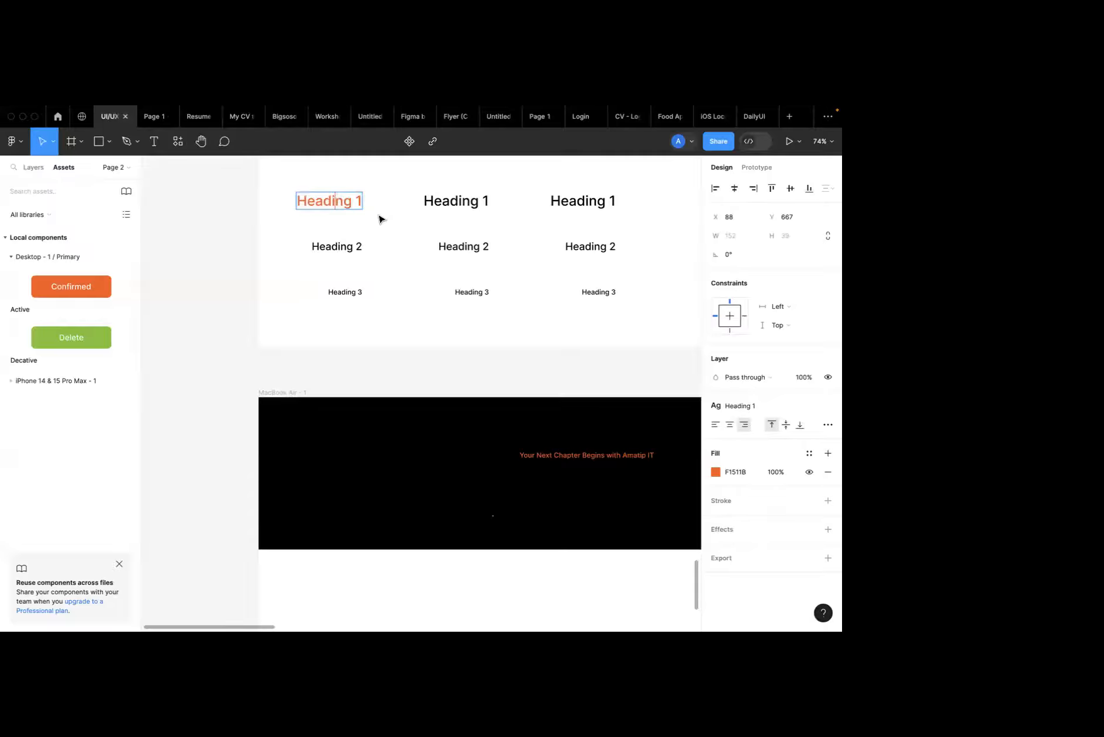
pyautogui.press('Escape')
pyautogui.click(384, 234)
pyautogui.click(316, 193)
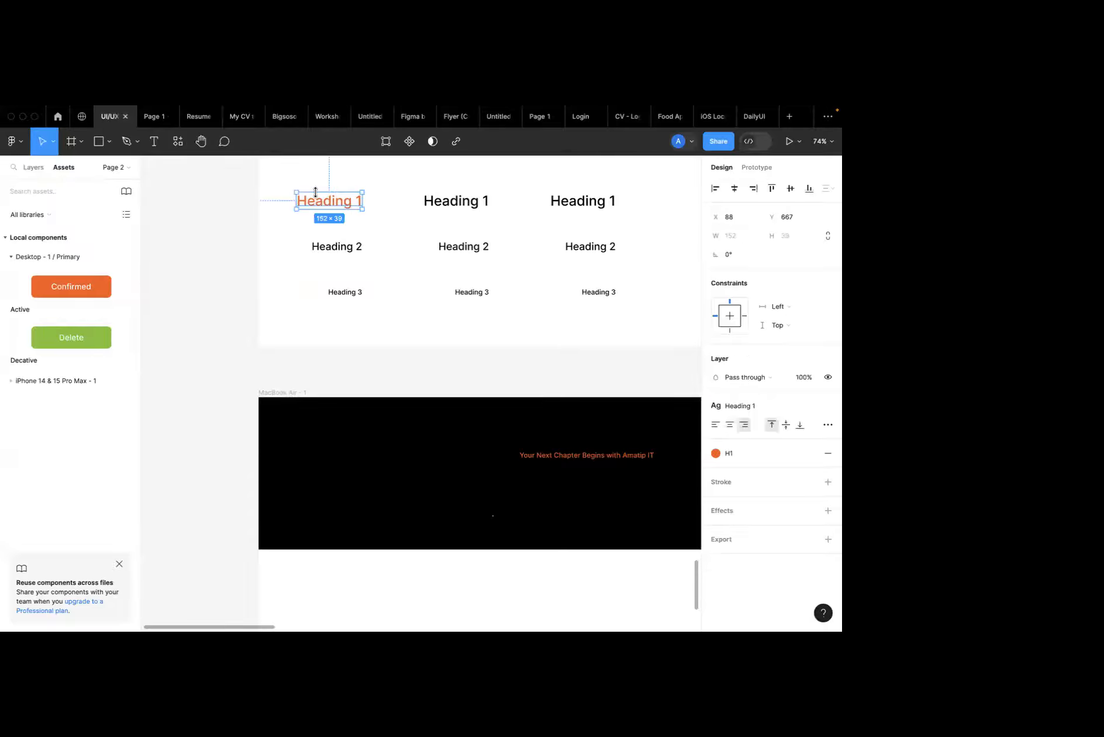
# Check the color settings of the H1 color style and the styles applied to the first Heading 1 sample.
pyautogui.click(695, 398)
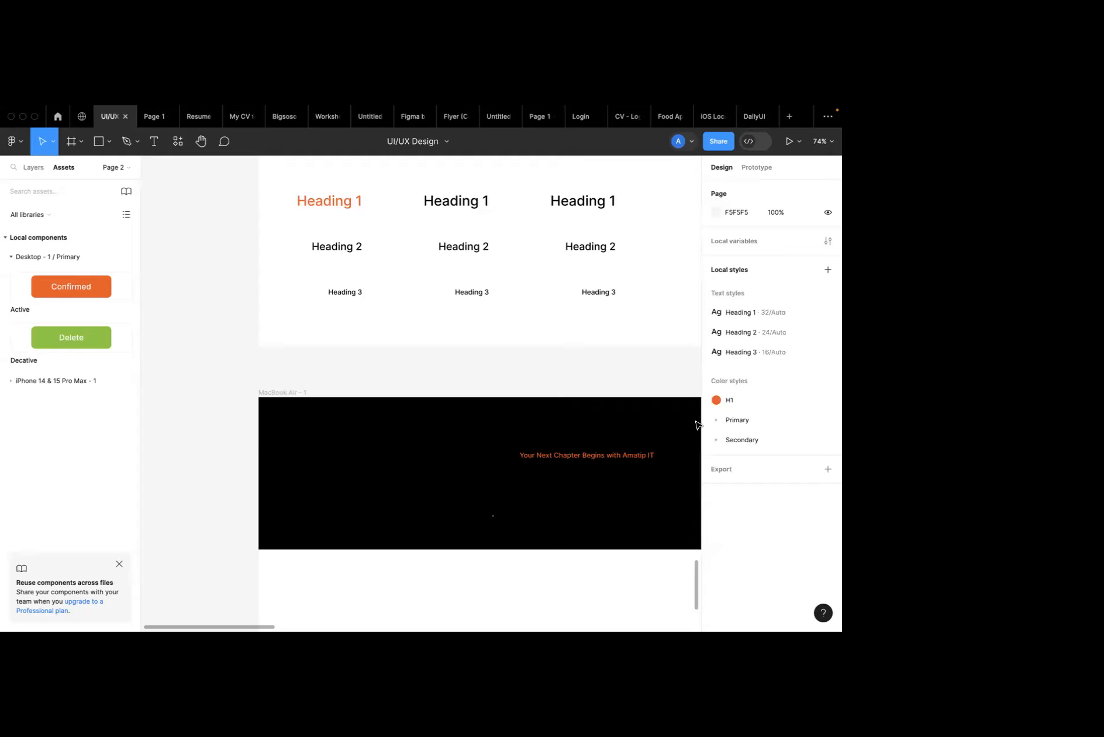
pyautogui.click(826, 399)
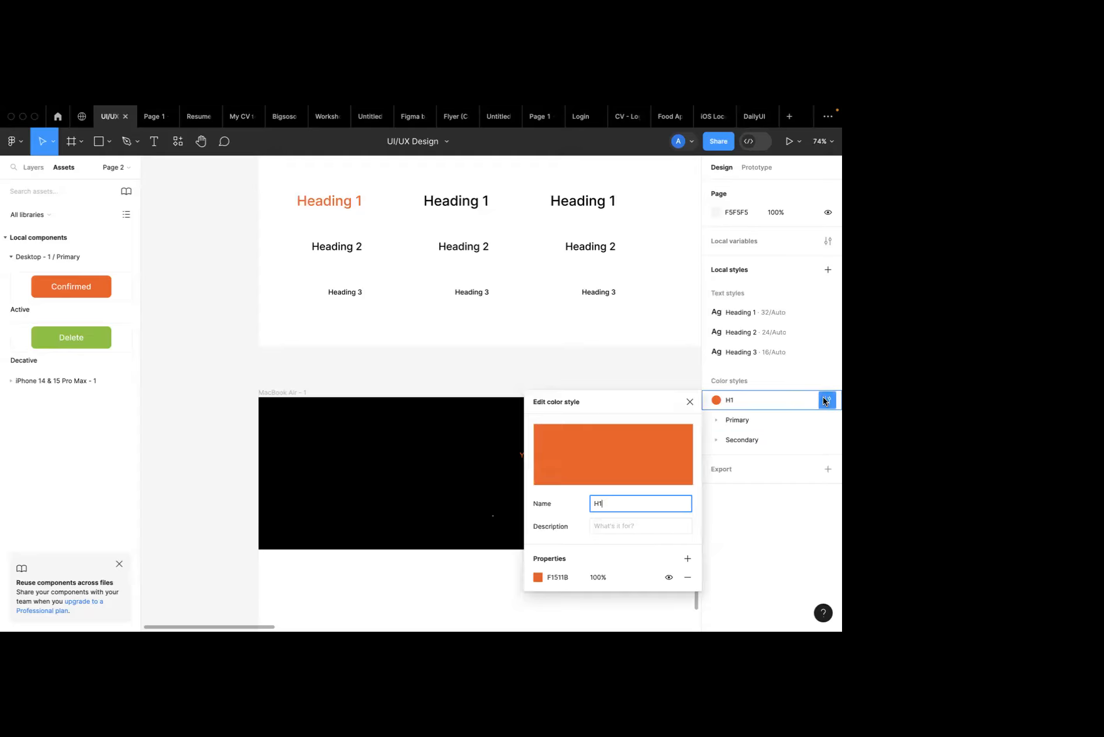
pyautogui.click(539, 578)
pyautogui.click(615, 465)
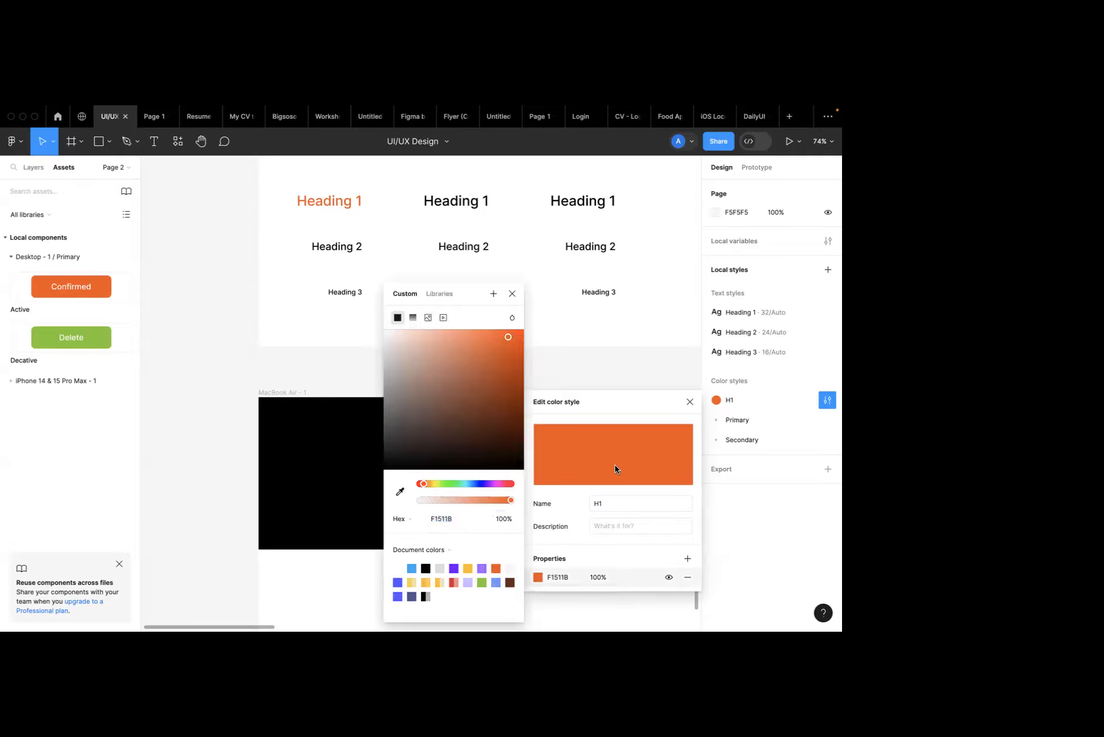
pyautogui.click(690, 403)
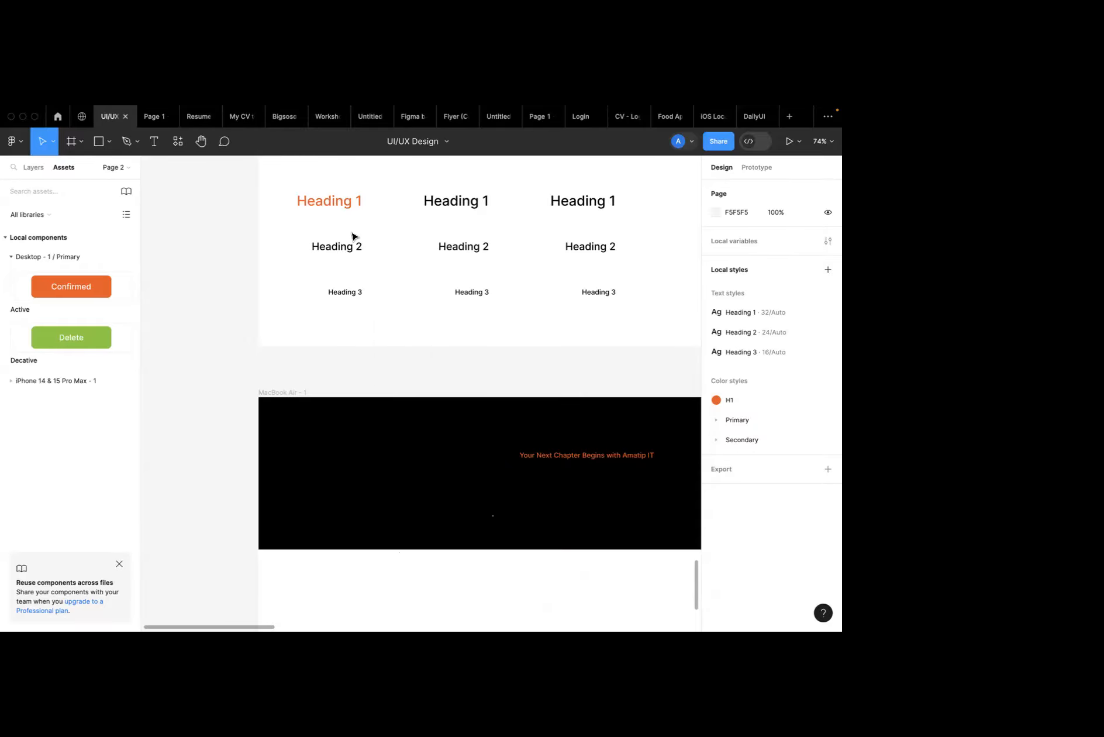
pyautogui.click(310, 203)
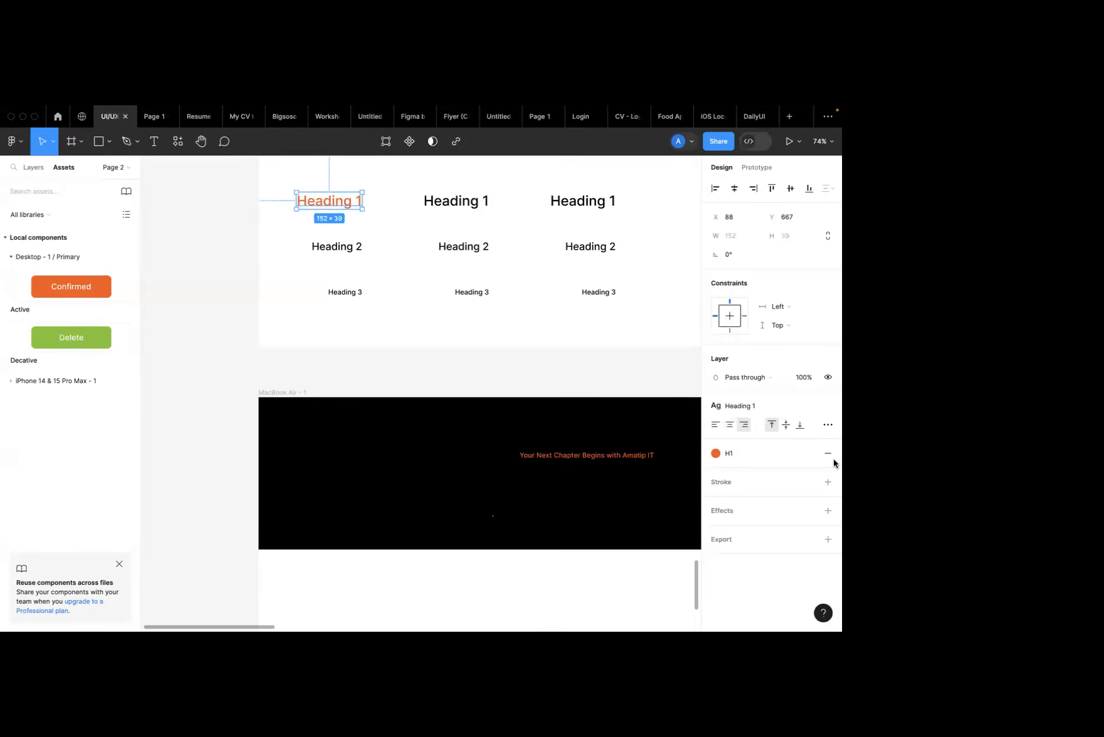
pyautogui.click(338, 228)
# Move the banner headline out of the MacBook Air frame to below the heading samples, and remove its H1 fill.
pyautogui.scroll(-2, 258, 201)
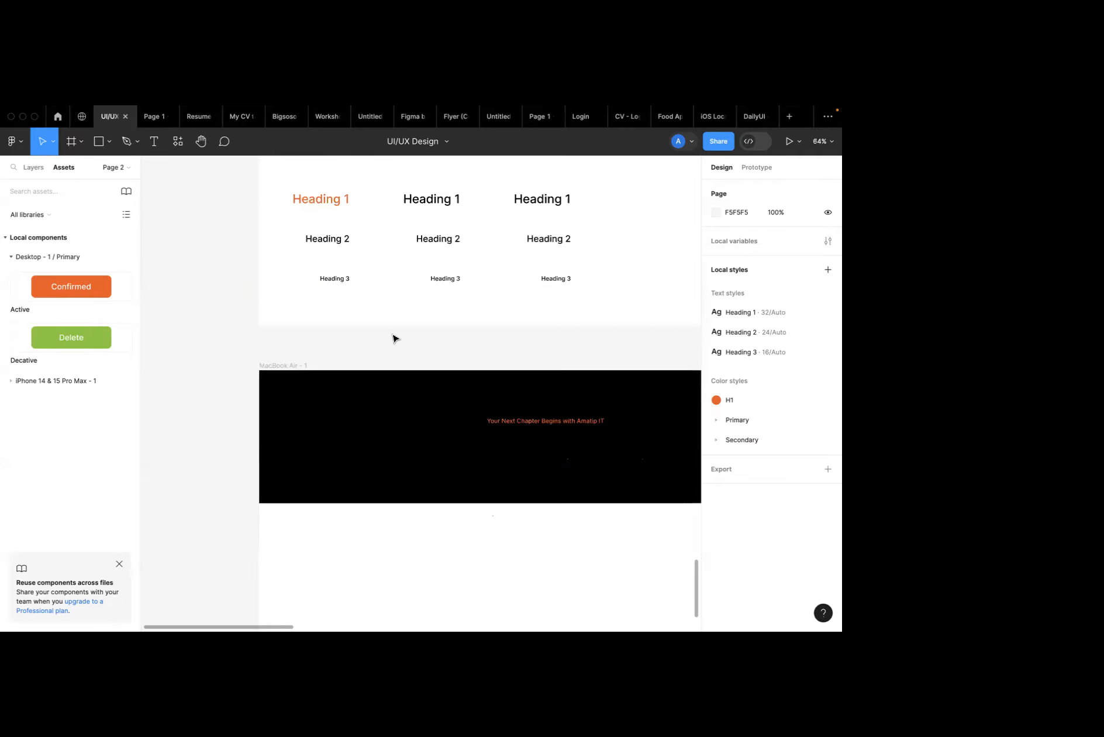
pyautogui.doubleClick(547, 419)
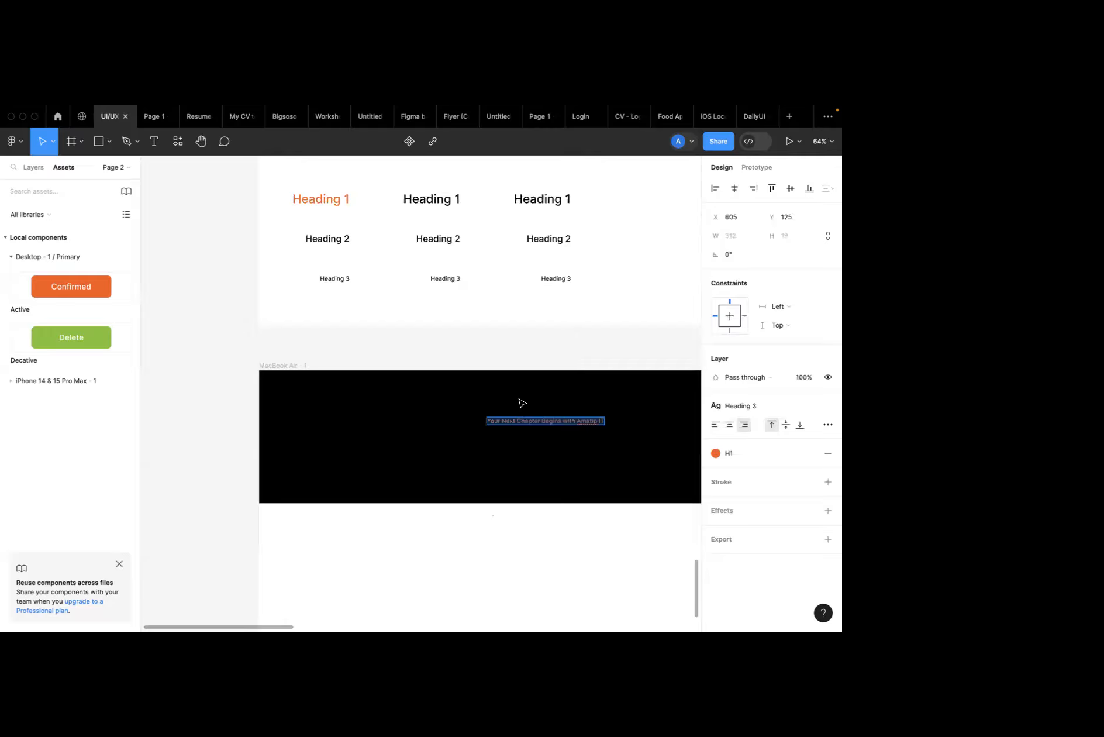
pyautogui.press('Escape')
pyautogui.moveTo(571, 419); pyautogui.dragTo(571, 315)
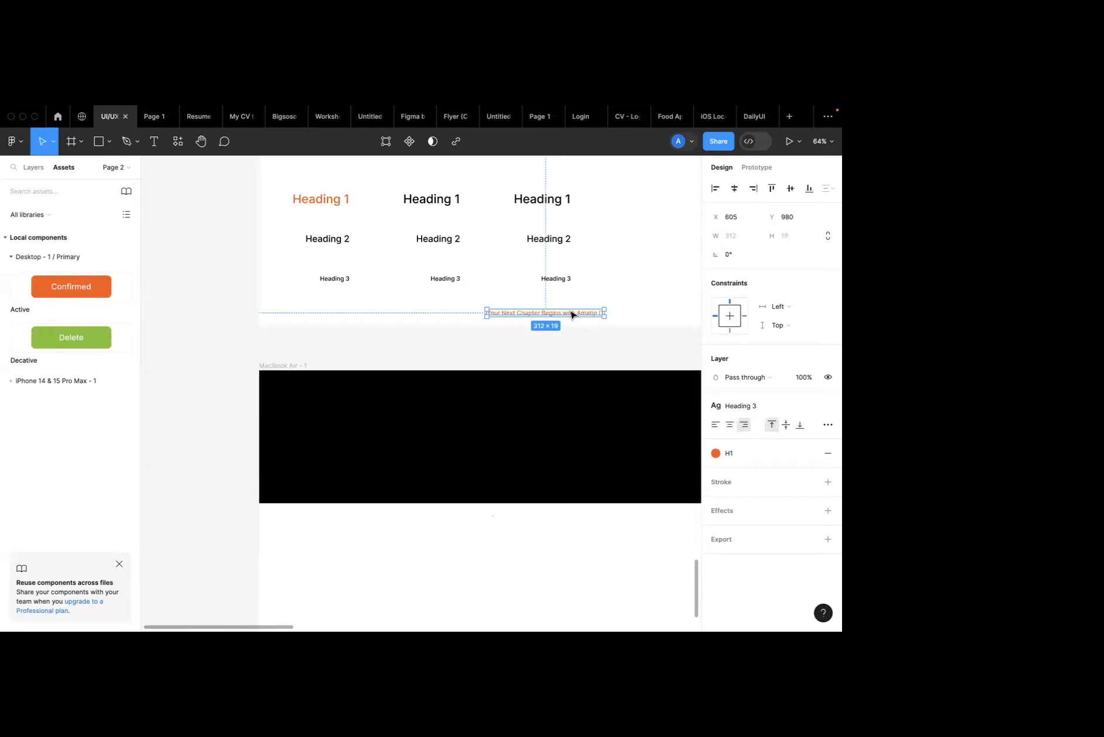
pyautogui.scroll(3, 569, 313)
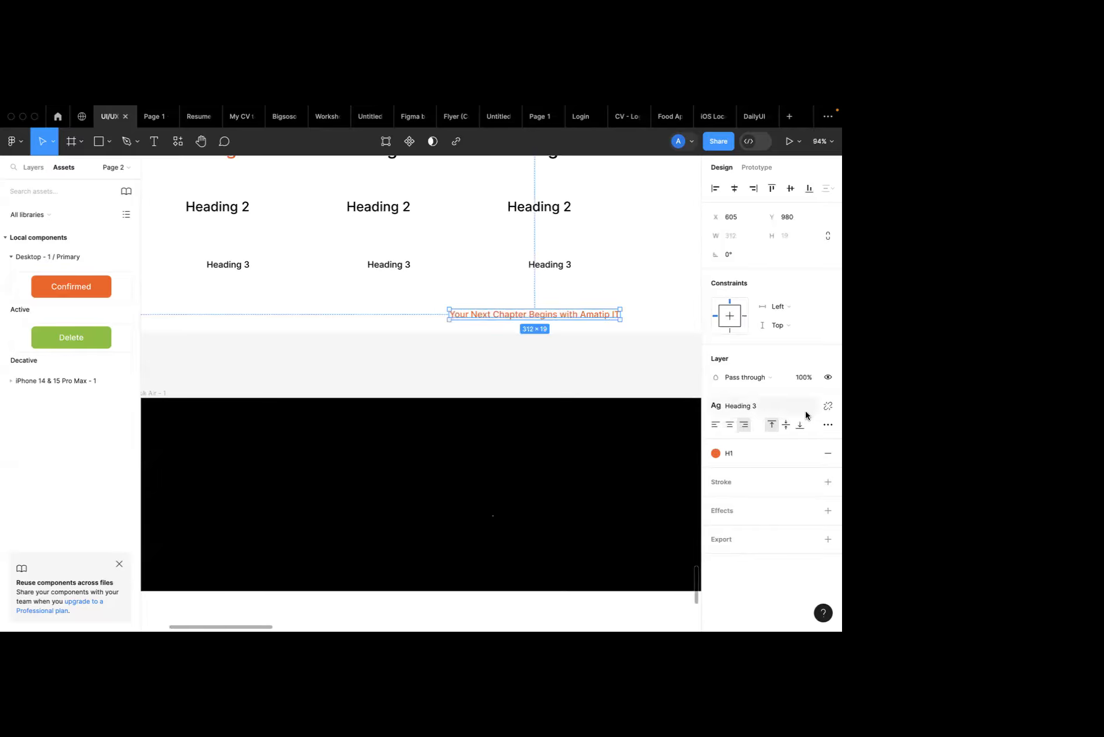
pyautogui.click(827, 454)
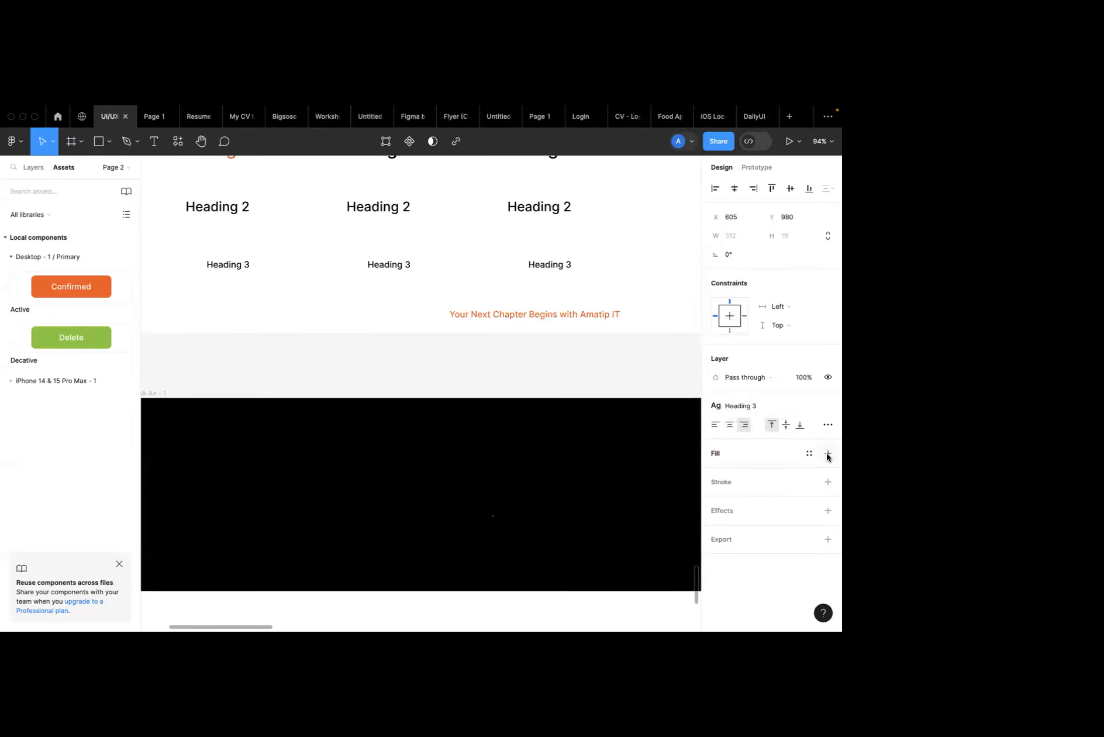
# Try to break the moved headline's text onto a second line.
pyautogui.doubleClick(563, 315)
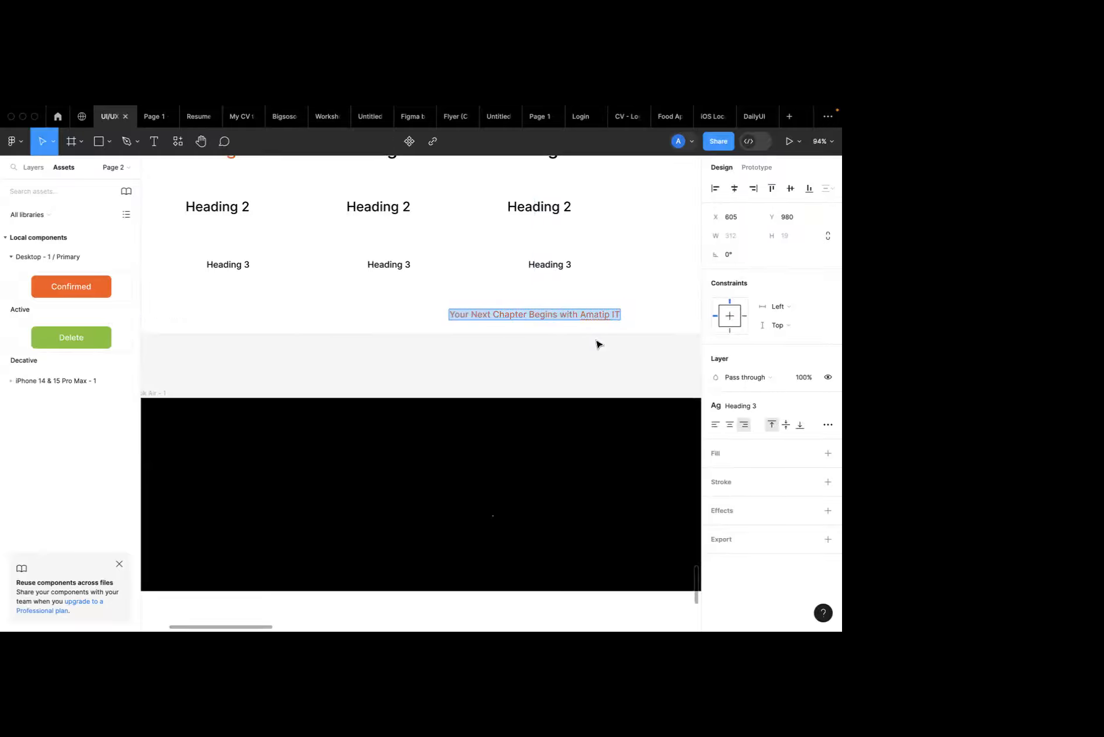
pyautogui.click(562, 314)
pyautogui.press('Return')
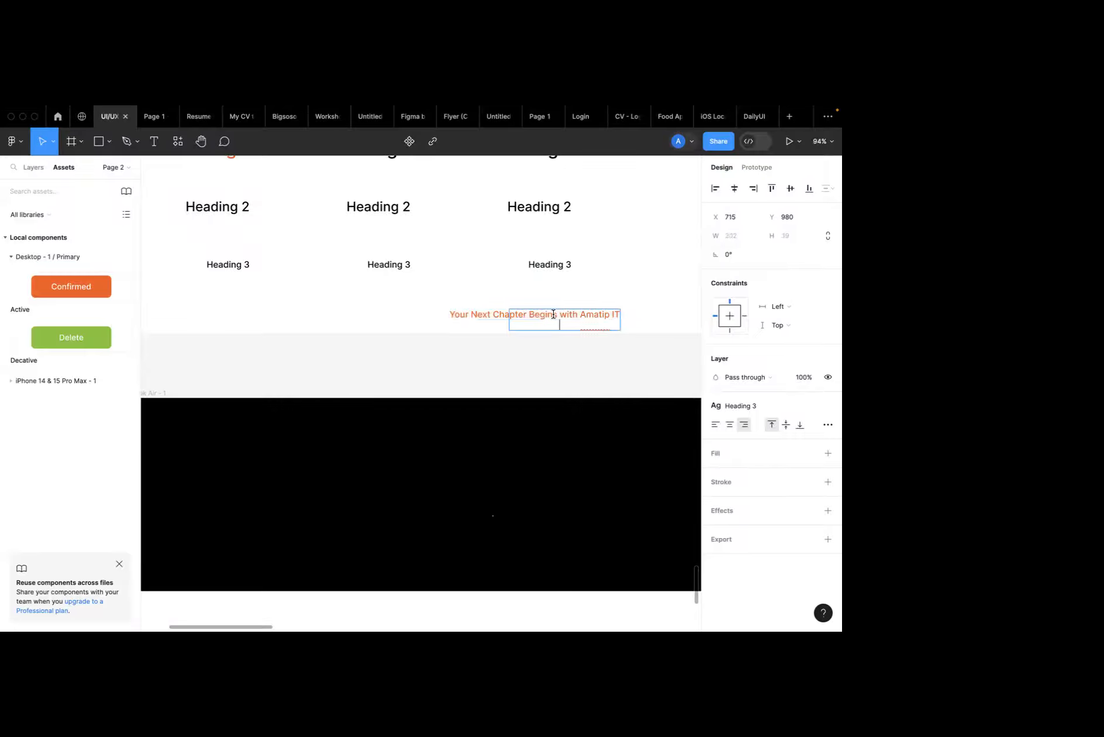
pyautogui.press('BackSpace')
pyautogui.doubleClick(526, 314)
pyautogui.click(527, 313)
pyautogui.press('Return')
pyautogui.press('Escape')
pyautogui.press('Escape')
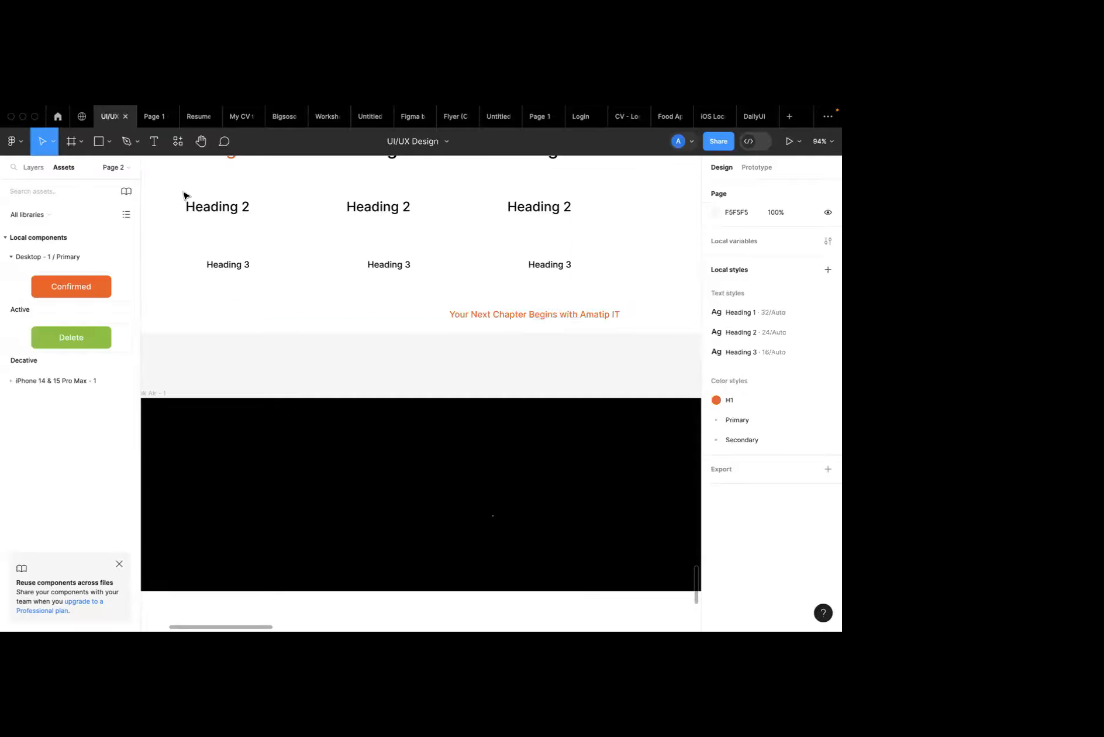
# Show the layer list and delete the orange Heading 1 sample from the first column.
pyautogui.click(35, 169)
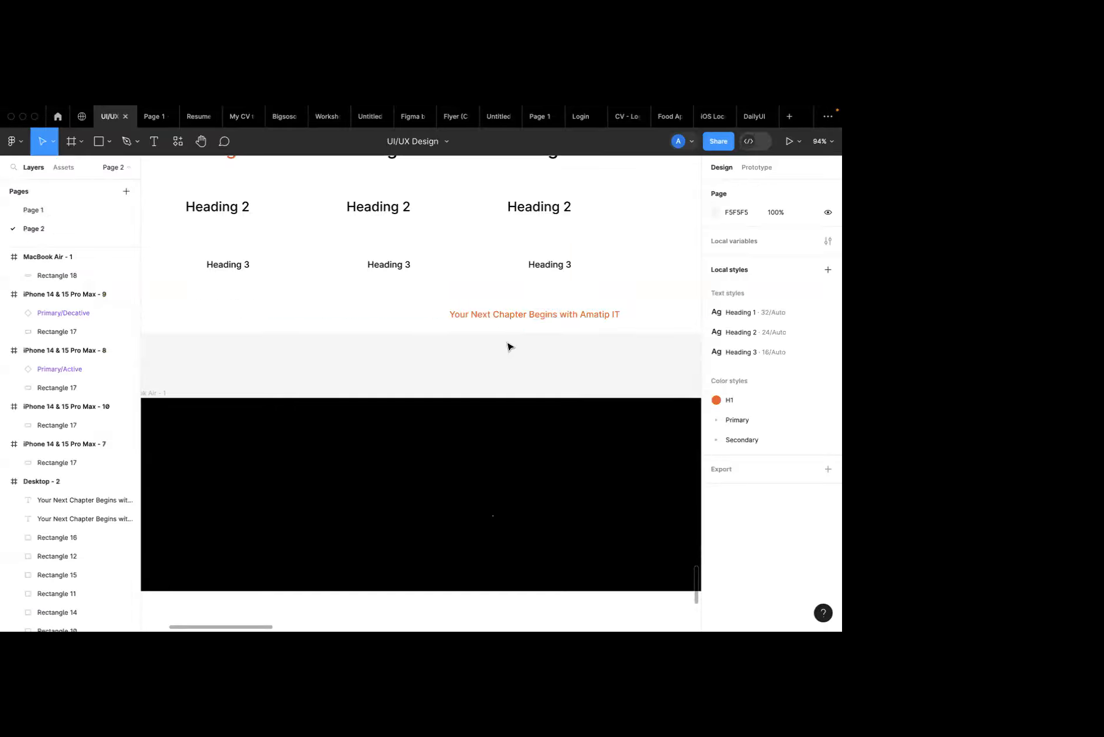
pyautogui.scroll(-3, 507, 347)
pyautogui.scroll(1, 328, 255)
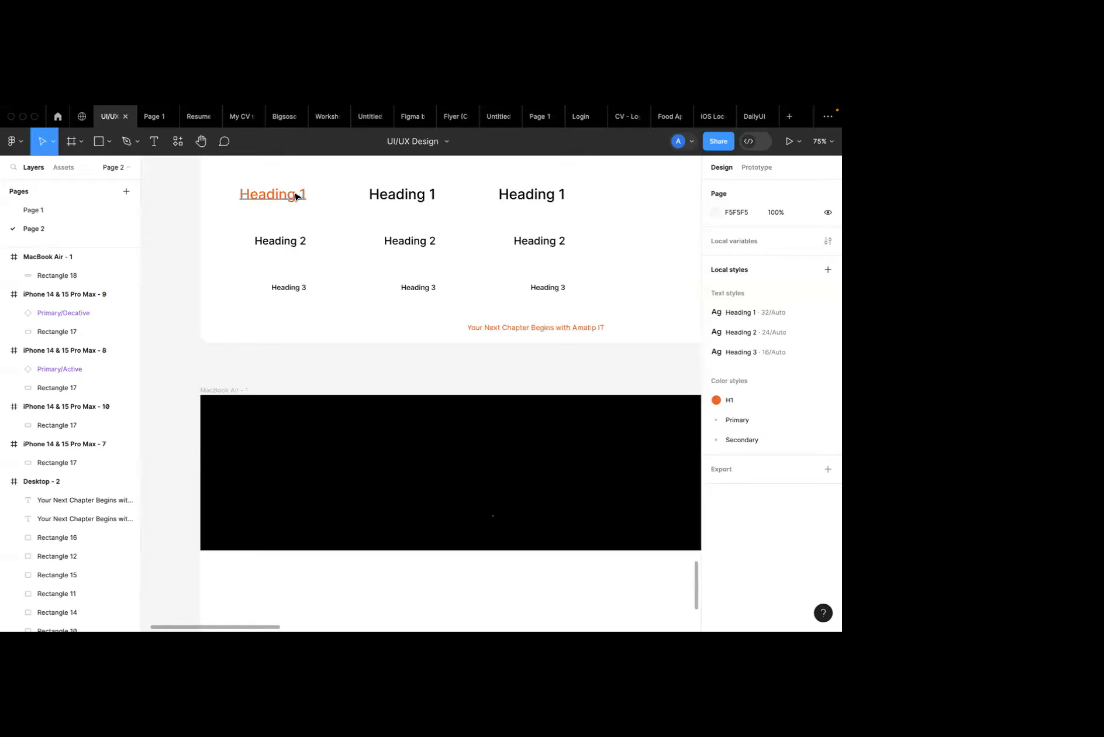
pyautogui.click(298, 193)
pyautogui.press('Delete')
# Move the orange headline into the empty first-column heading spot and change its text to "Heading 1".
pyautogui.click(482, 328)
pyautogui.moveTo(502, 335); pyautogui.dragTo(272, 207)
pyautogui.doubleClick(269, 204)
pyautogui.press('BackSpace')
pyautogui.write('Heading 1')
pyautogui.press('Escape')
pyautogui.moveTo(357, 204); pyautogui.dragTo(274, 202)
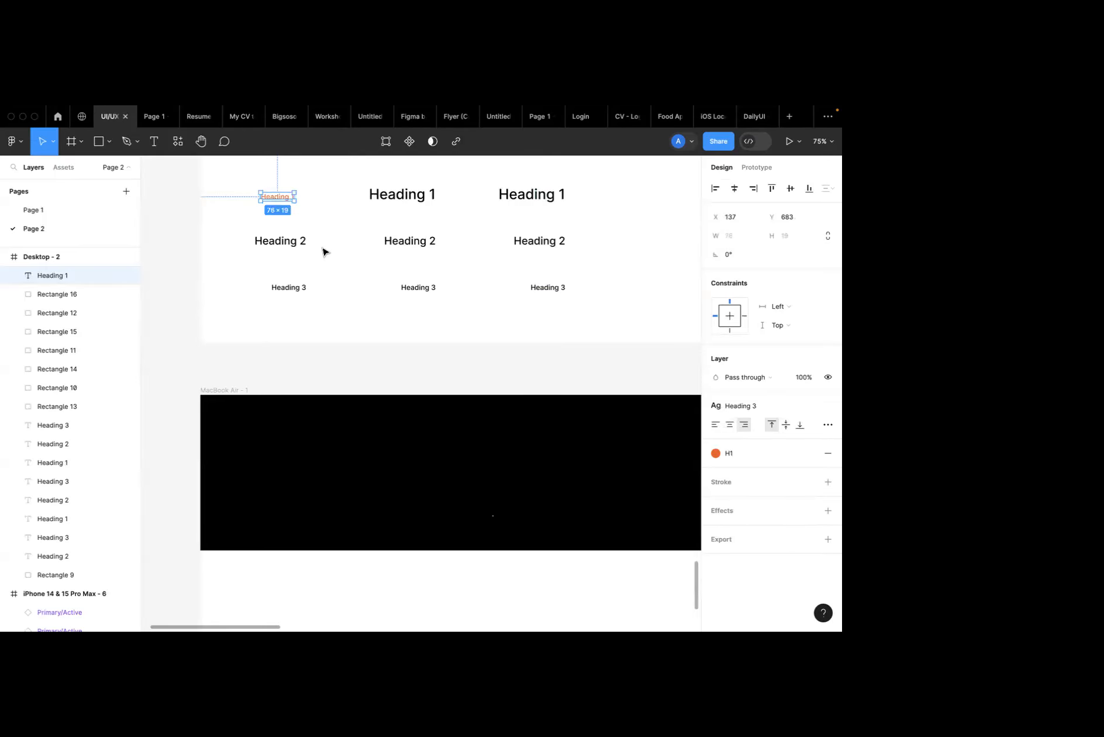
# Compare the text style and fill properties of the three Heading 1 samples.
pyautogui.click(401, 198)
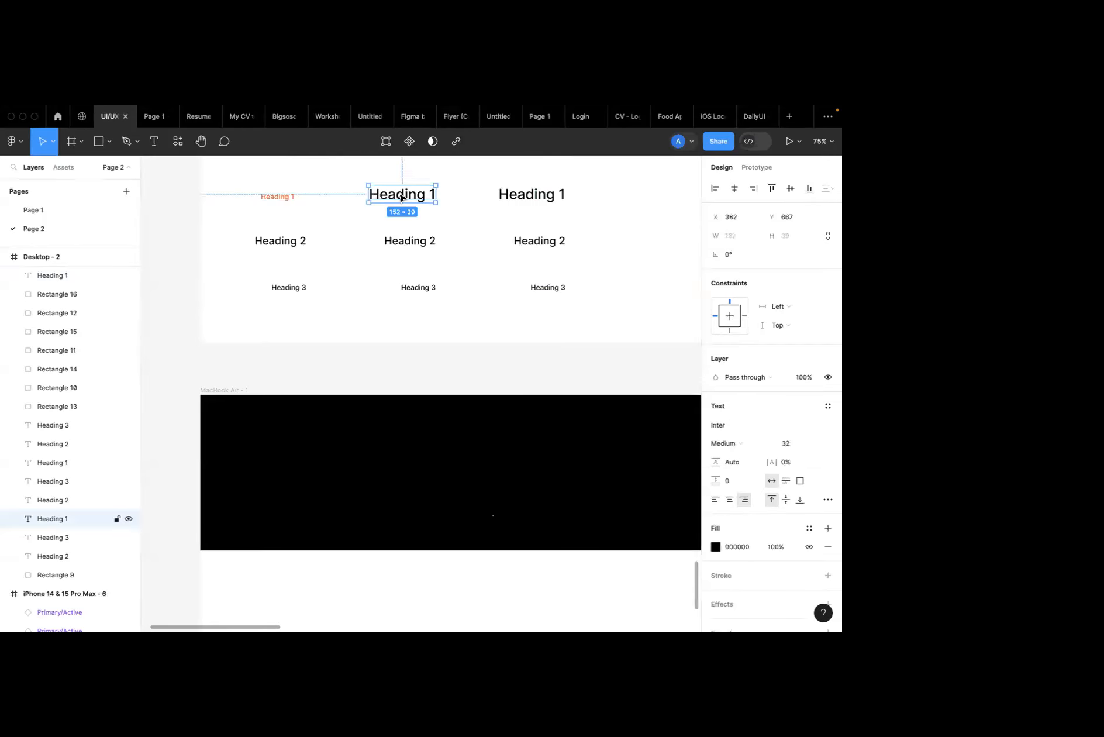
pyautogui.click(516, 203)
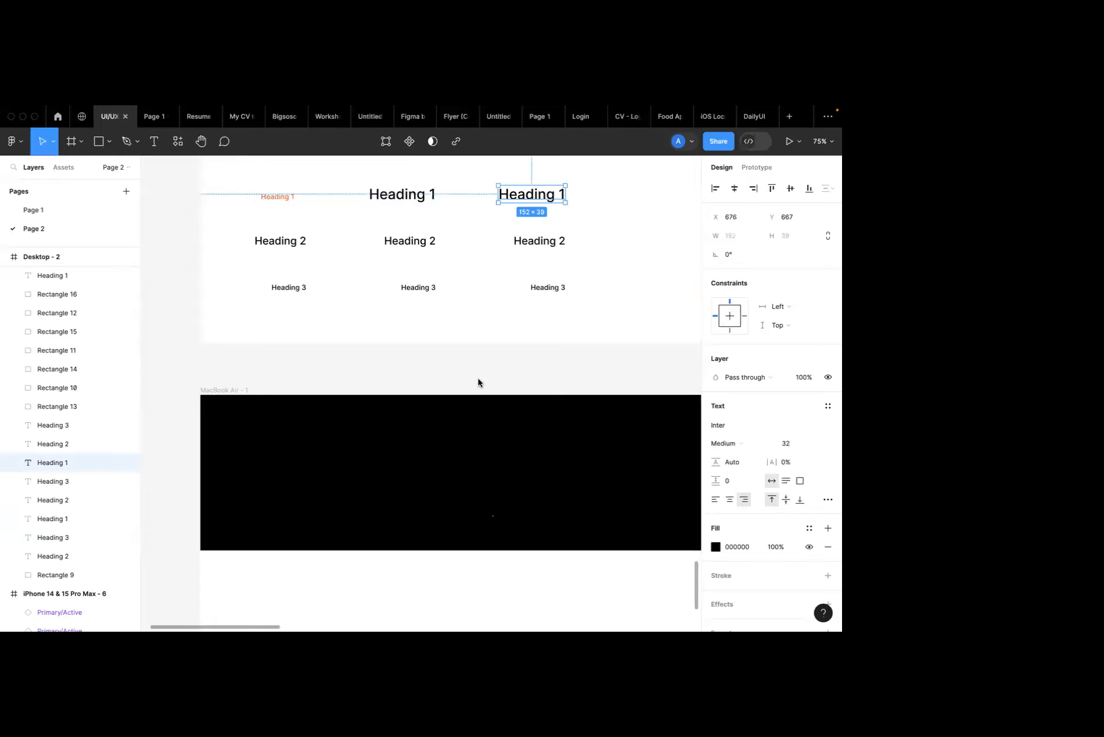
pyautogui.scroll(-3, 559, 399)
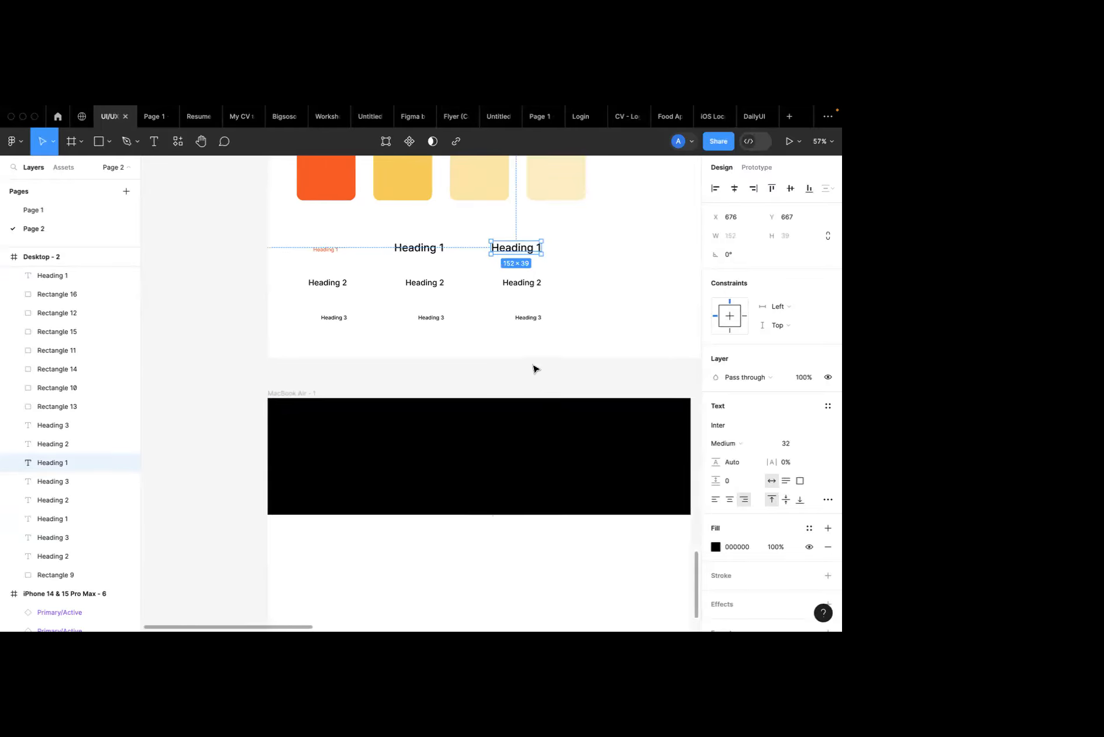
pyautogui.hscroll(3, 534, 369)
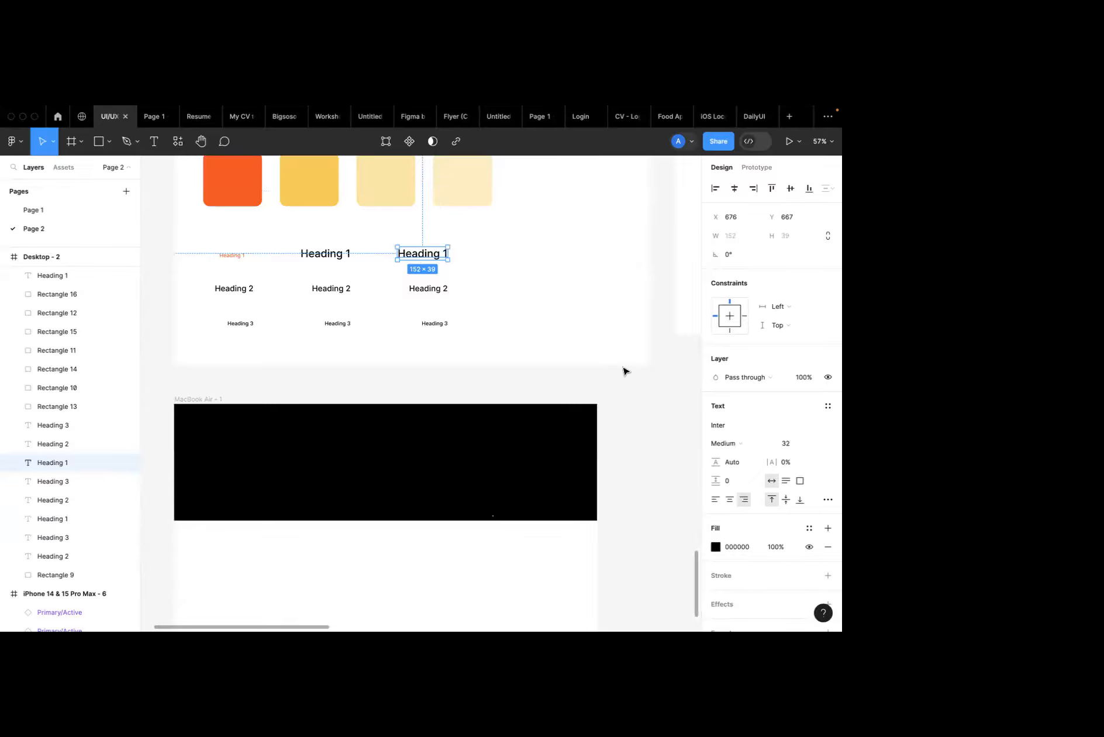
pyautogui.click(233, 257)
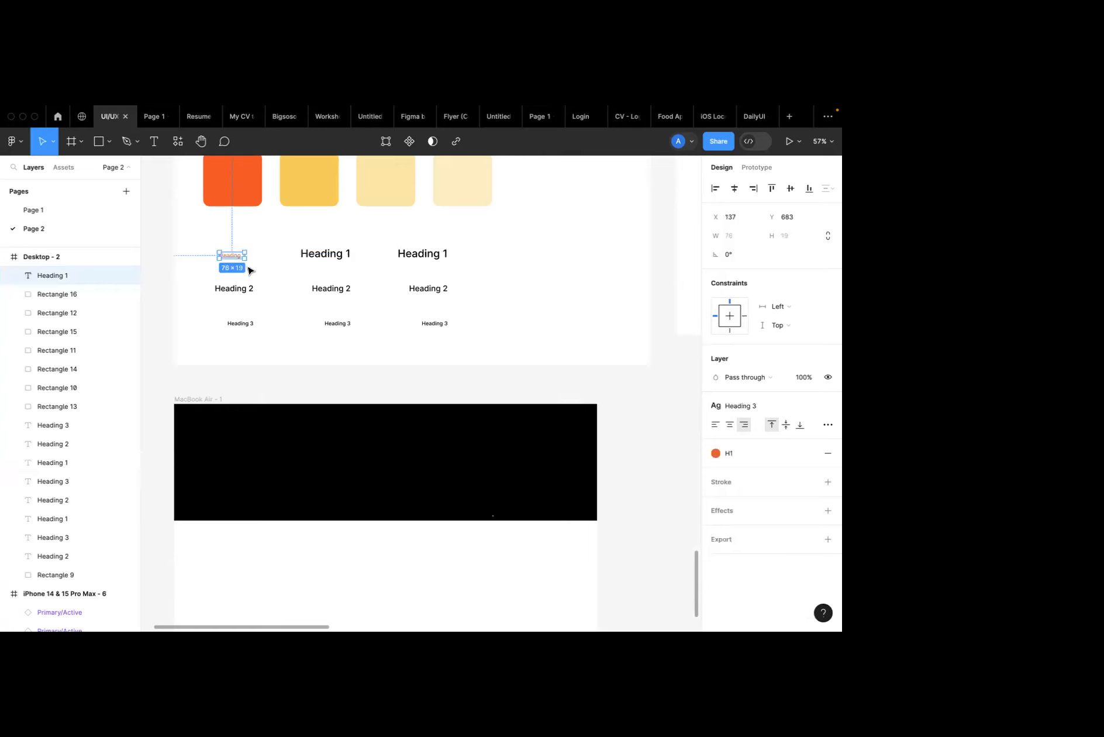
pyautogui.doubleClick(239, 260)
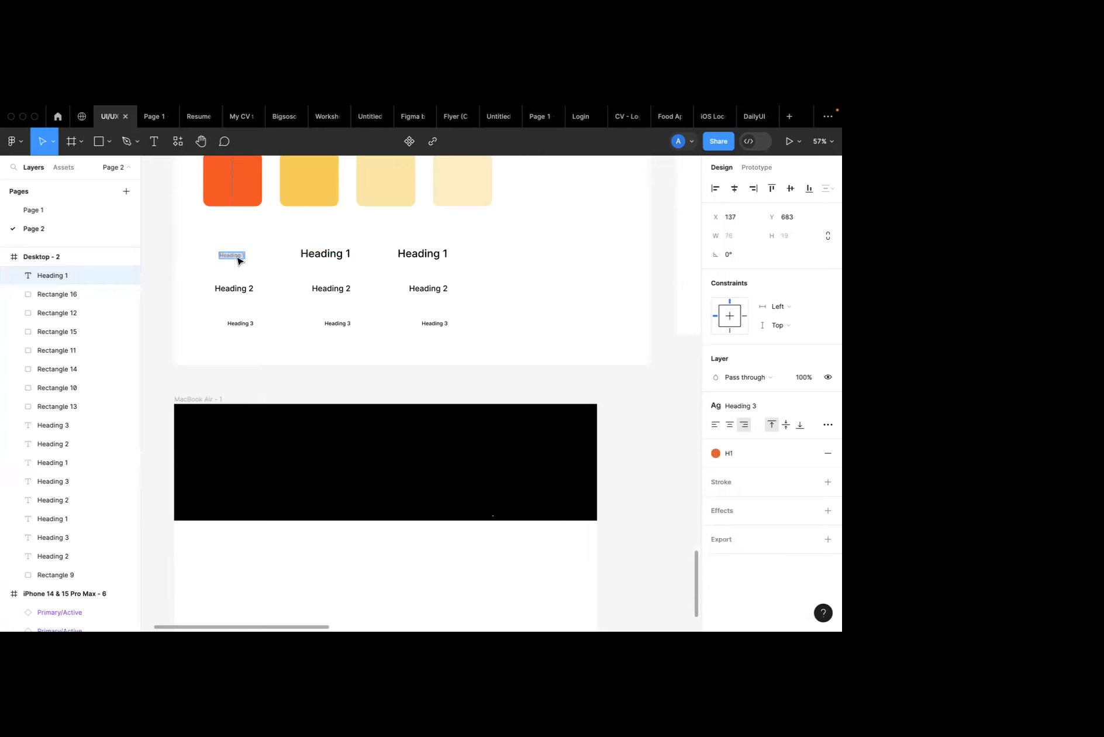
# Set the third Heading 1 sample's font size to 128 and shift it clear of the second sample.
pyautogui.click(407, 256)
pyautogui.click(816, 443)
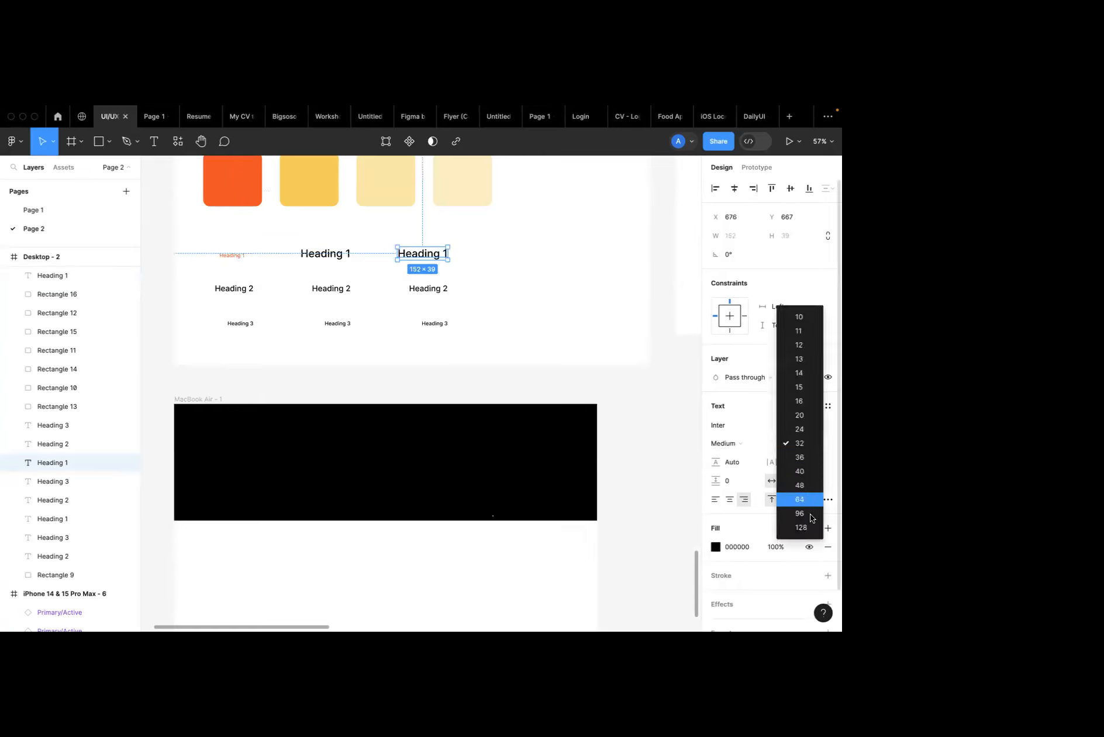
pyautogui.click(806, 536)
pyautogui.moveTo(341, 275); pyautogui.dragTo(471, 257)
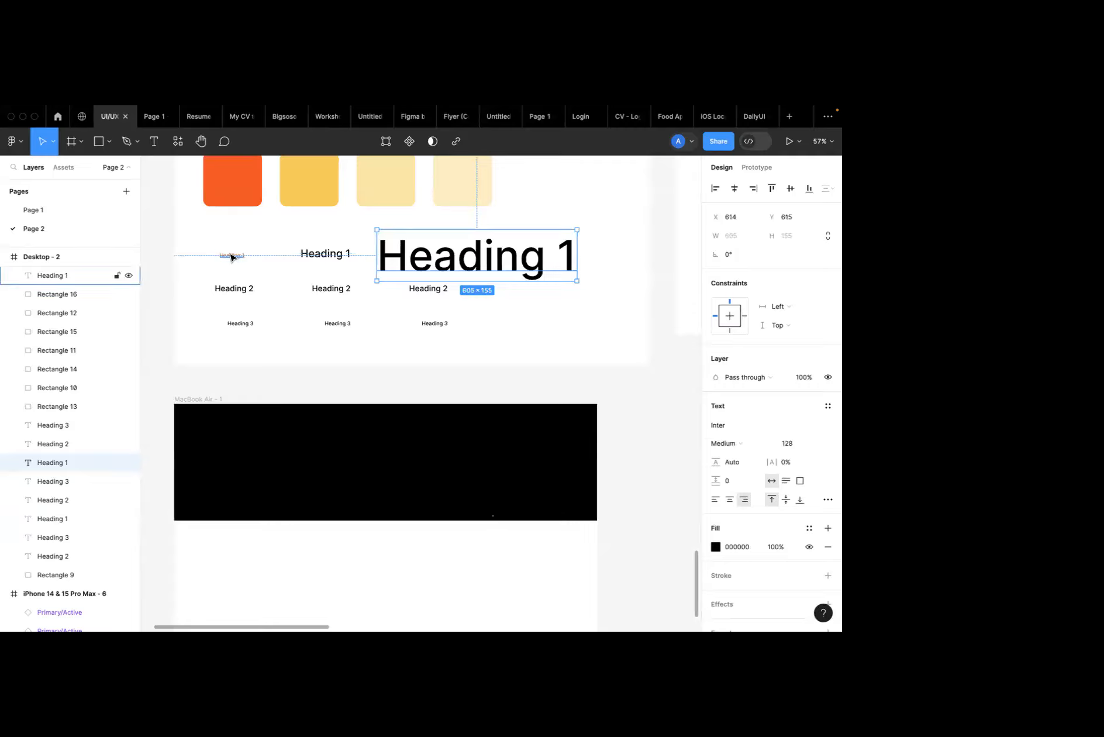
# Add the text "Your Next Chapter Begins with Amatip IT" to the black banner of the MacBook Air frame.
pyautogui.click(234, 256)
pyautogui.click(386, 448)
pyautogui.press('t')
pyautogui.click(397, 453)
pyautogui.write('Your Next Chapter Begins with Amatip Is')
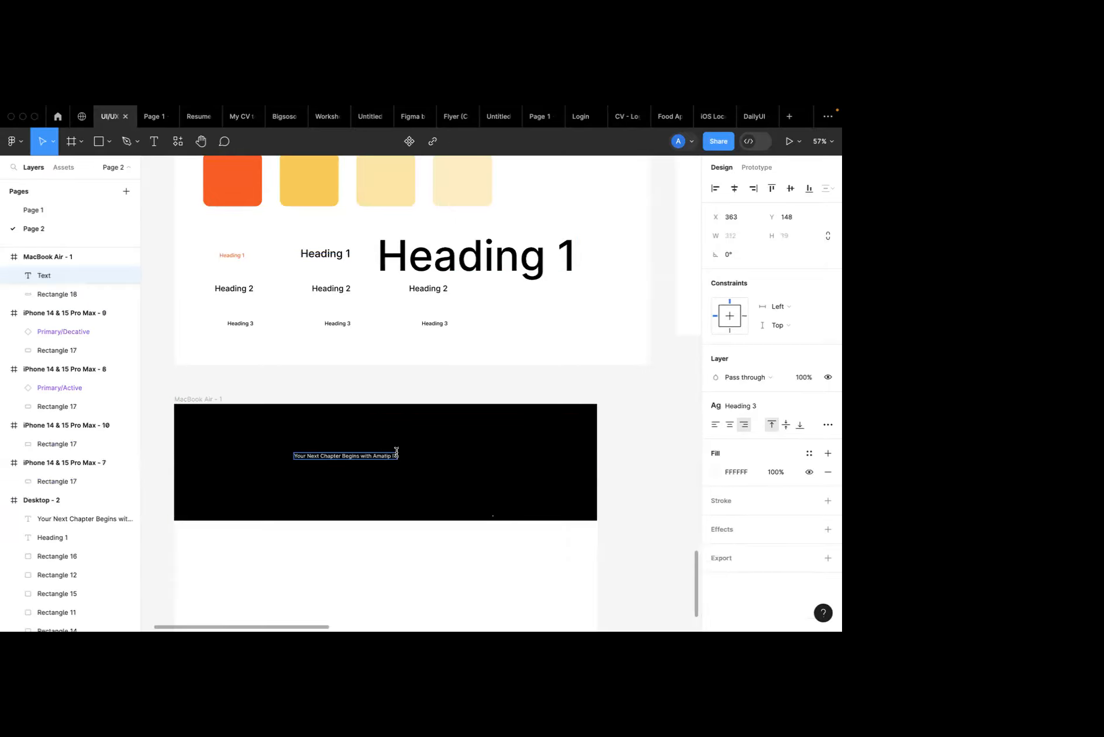
pyautogui.press('Escape')
pyautogui.click(427, 481)
# Create a text style named H1 from the 128-size Heading 1 sample.
pyautogui.scroll(5, 359, 468)
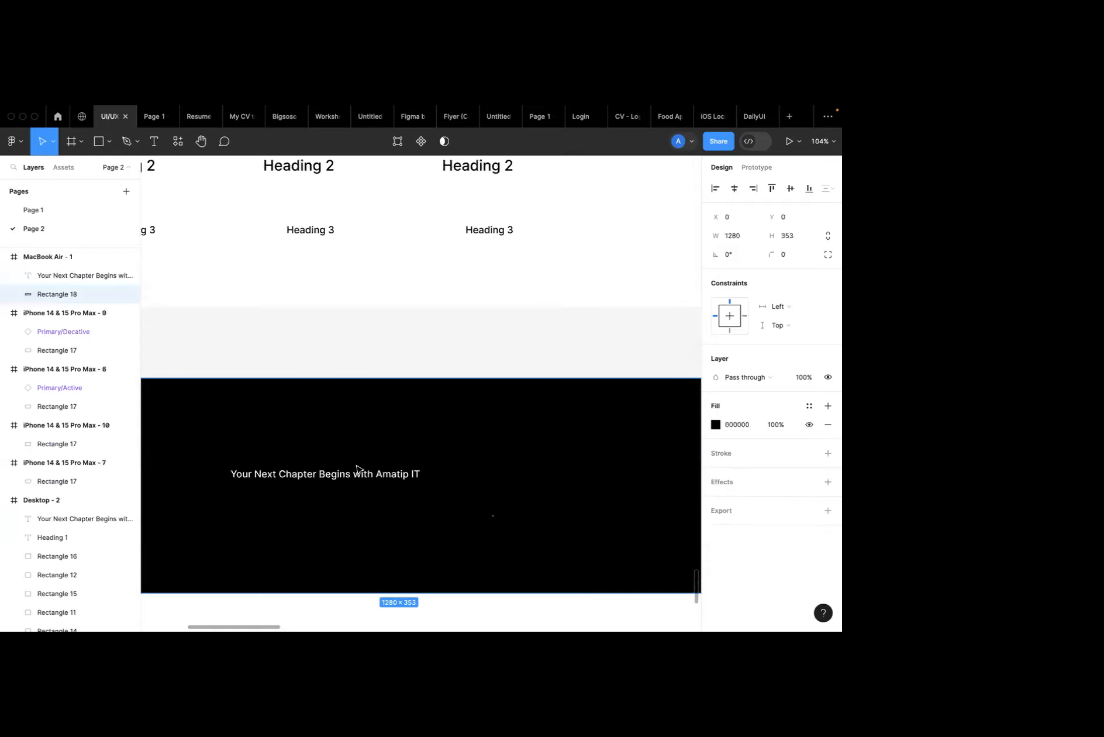
pyautogui.scroll(3, 360, 462)
pyautogui.click(506, 200)
pyautogui.rightClick(506, 200)
pyautogui.click(480, 217)
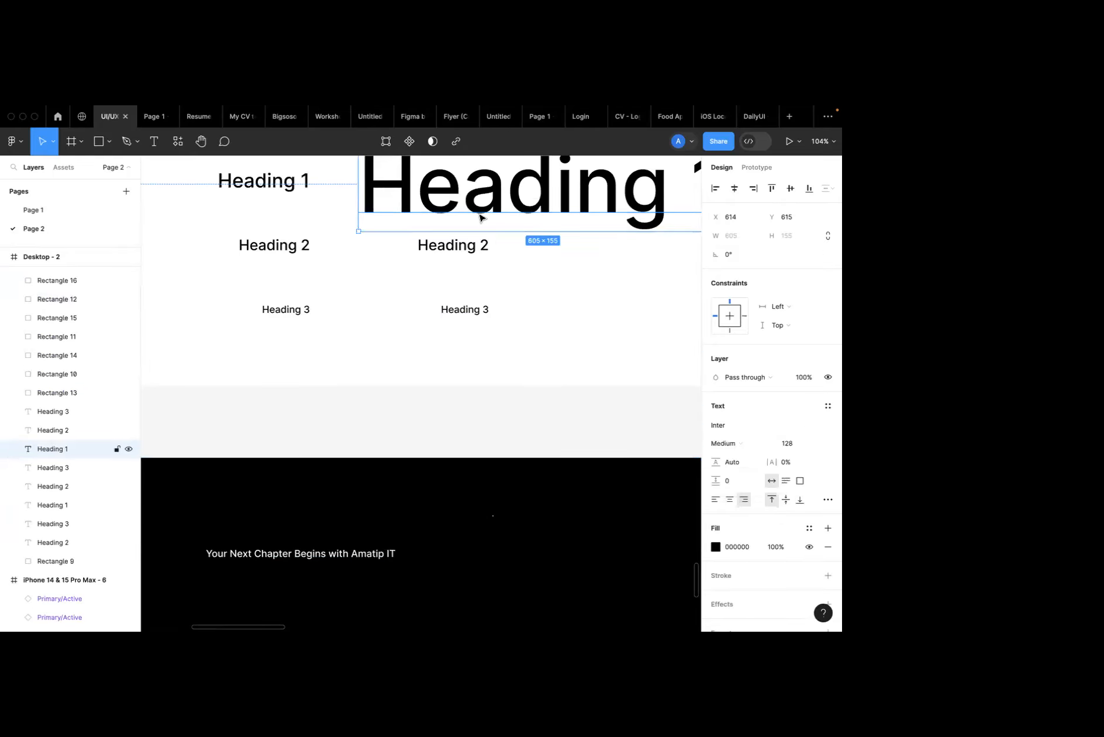
pyautogui.click(829, 407)
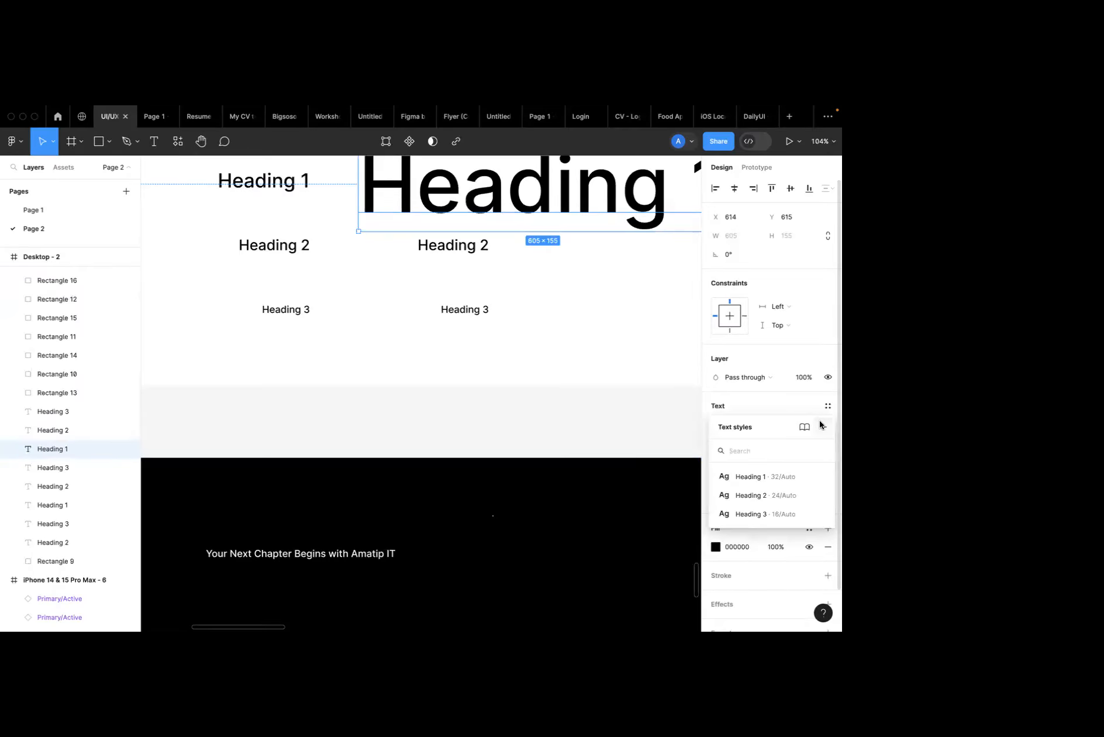
pyautogui.click(822, 428)
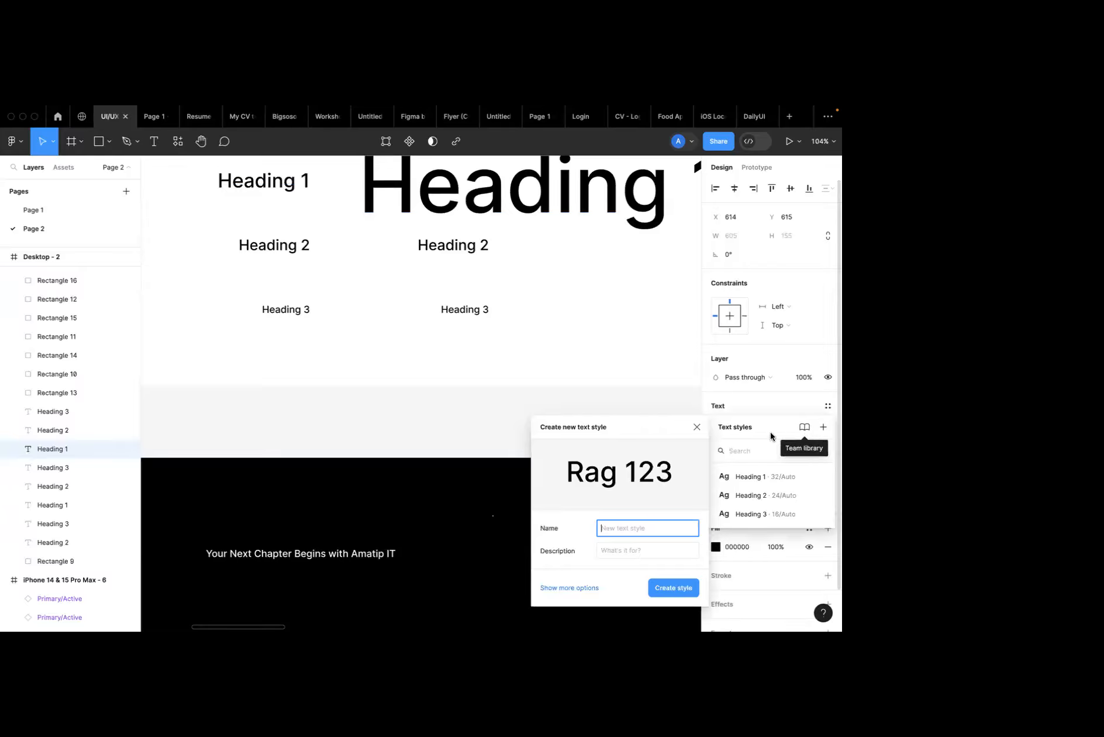
pyautogui.write('H1')
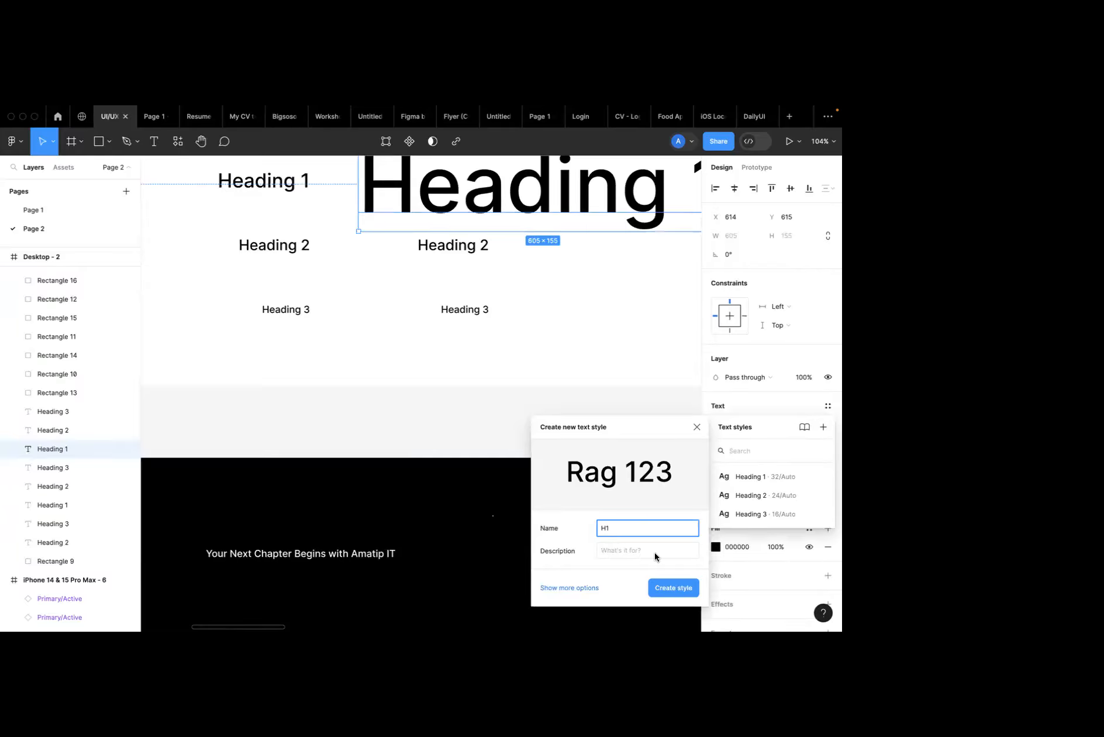
pyautogui.click(665, 590)
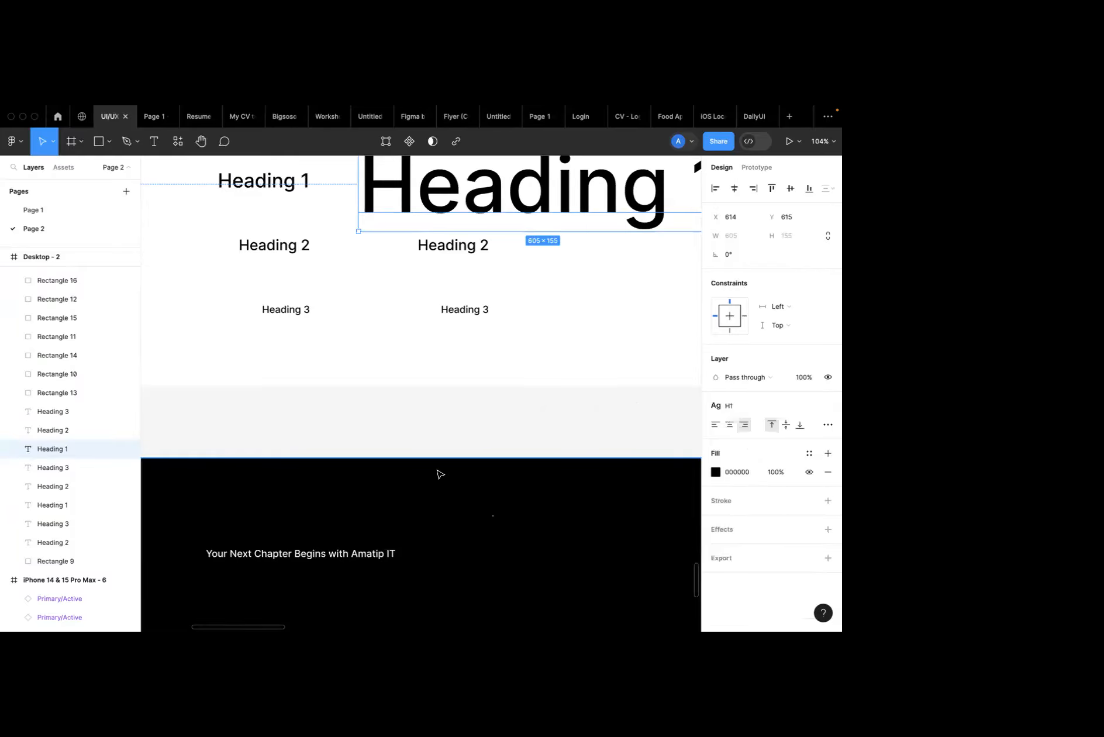
# Apply the H1 color style to the fill of the new banner headline.
pyautogui.click(352, 553)
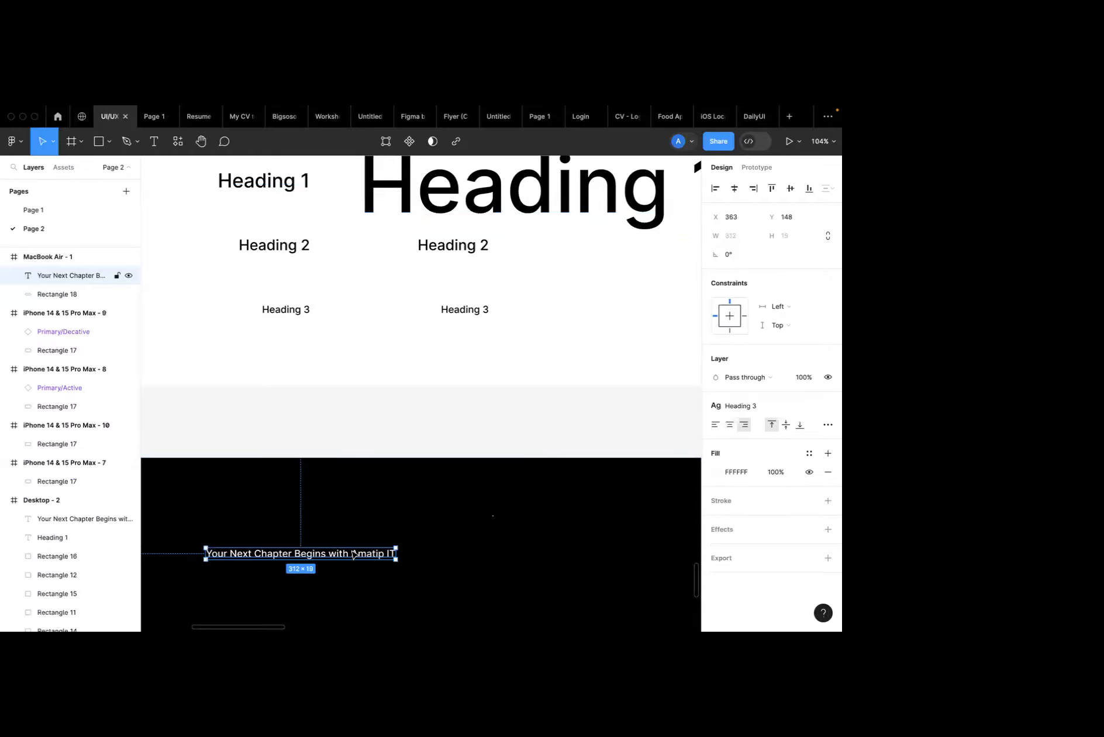
pyautogui.scroll(5, 354, 554)
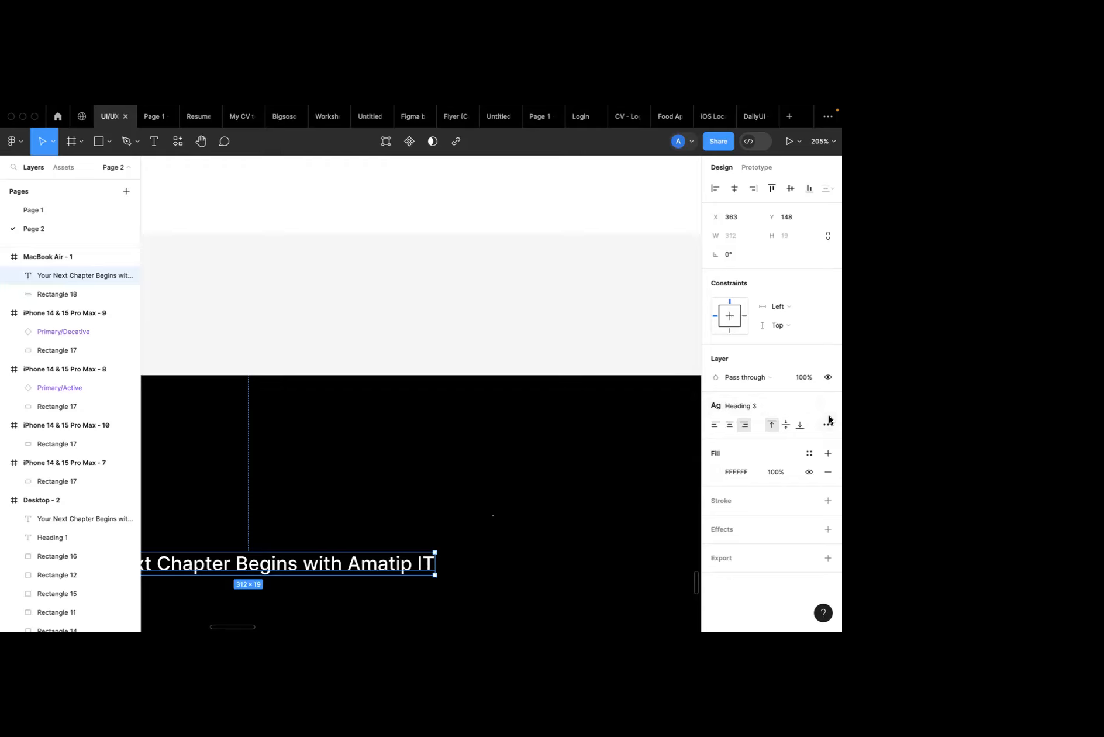
pyautogui.click(810, 453)
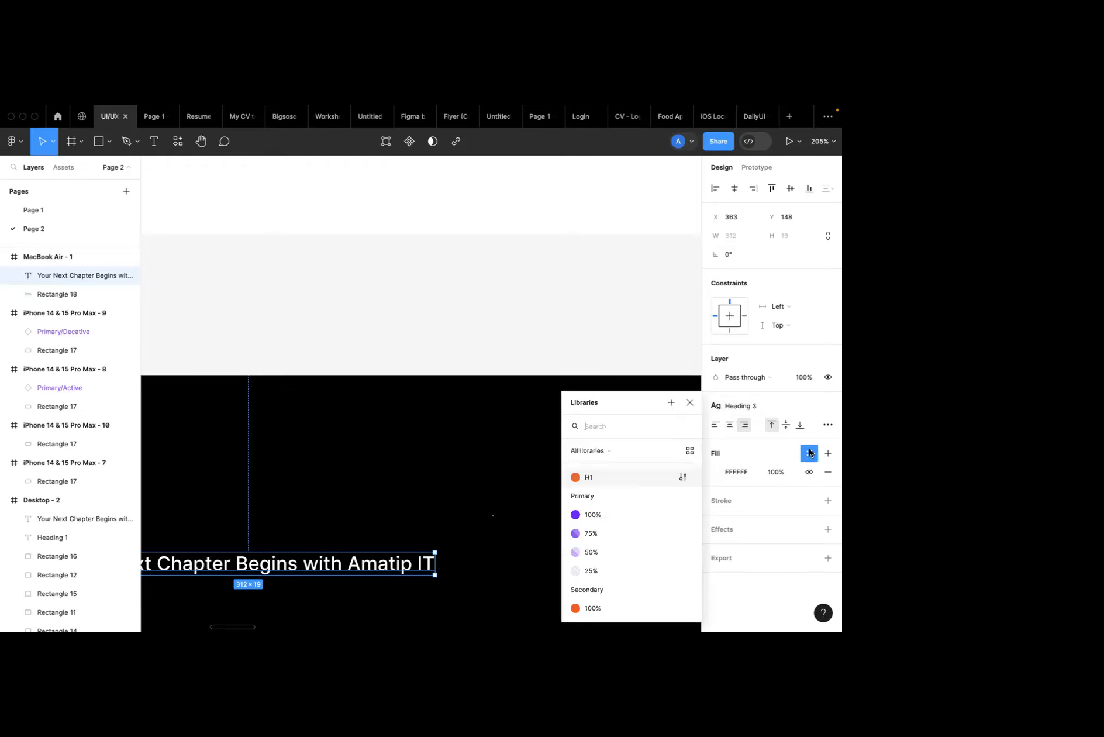
pyautogui.click(589, 478)
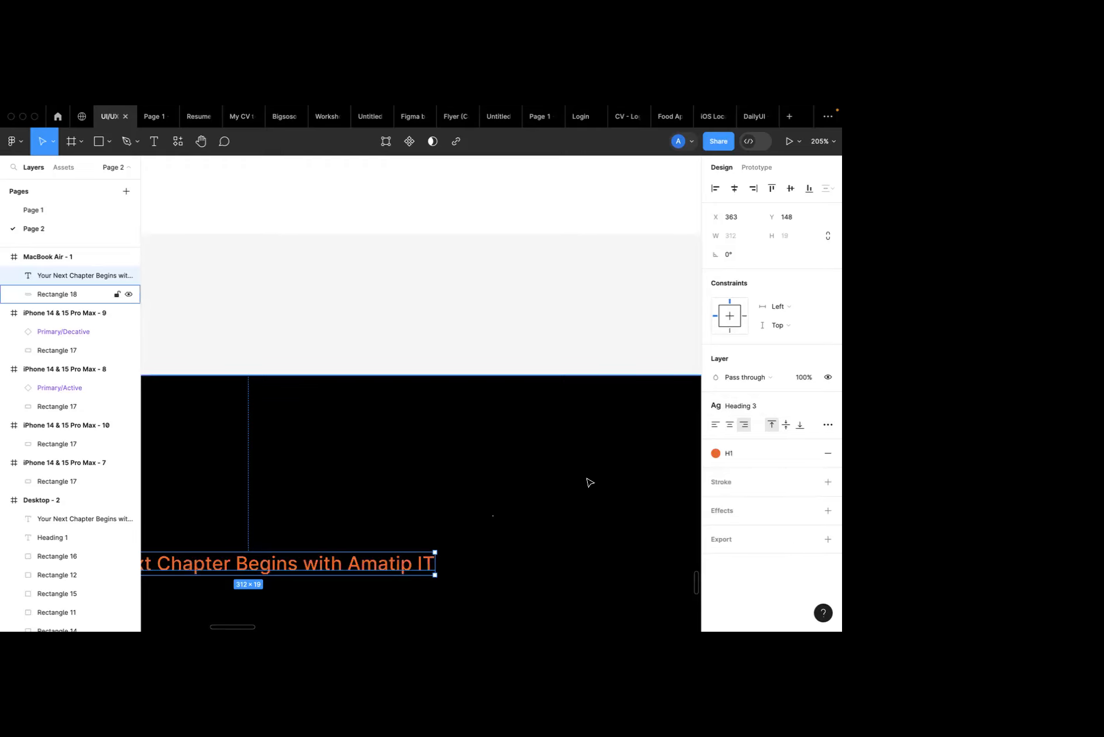
# Apply the H1 text style to the banner headline in the MacBook Air frame.
pyautogui.click(716, 454)
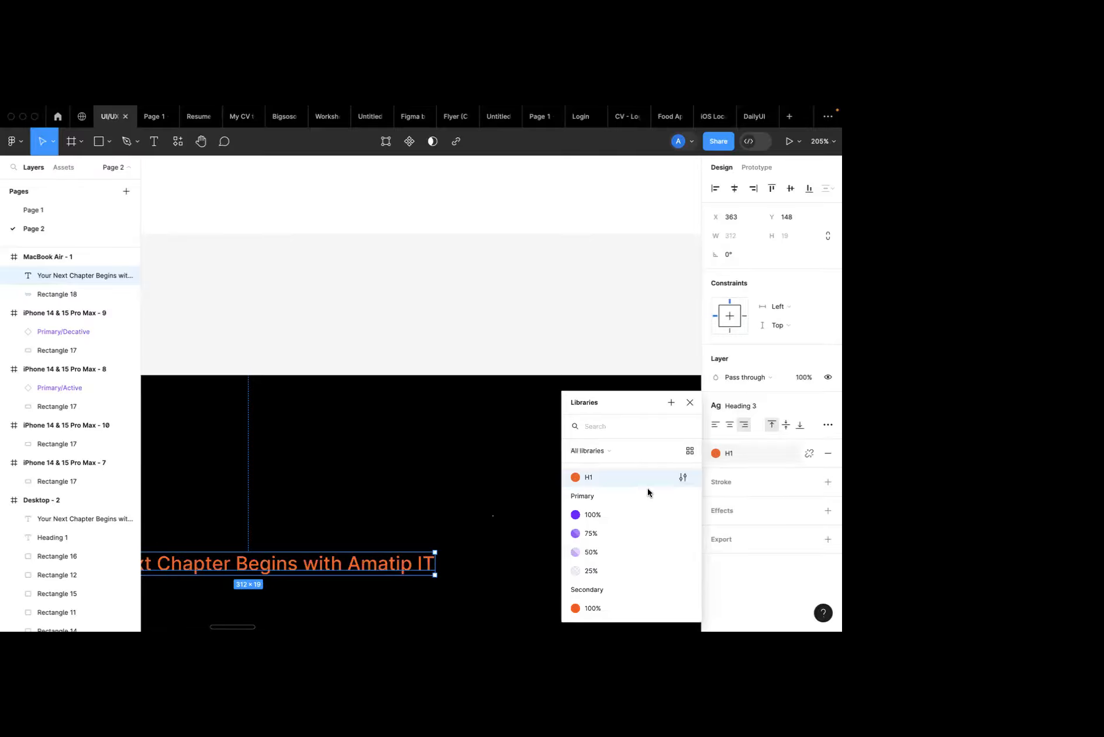
pyautogui.click(725, 403)
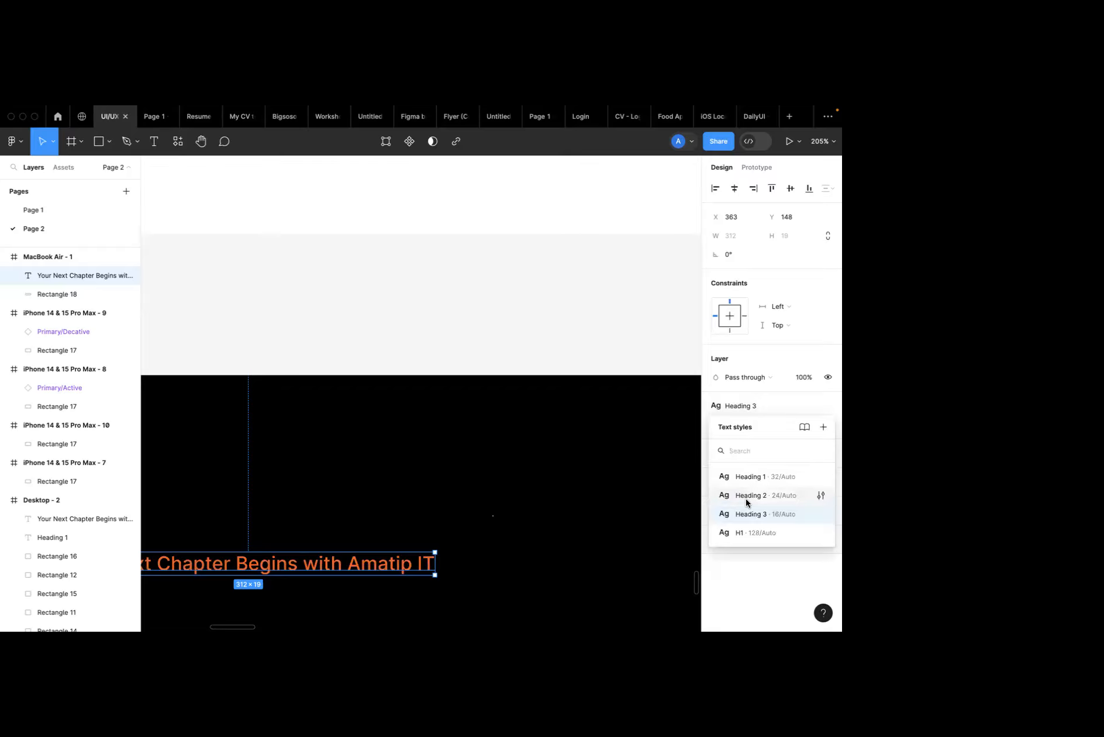
pyautogui.click(741, 533)
pyautogui.scroll(-2, 409, 518)
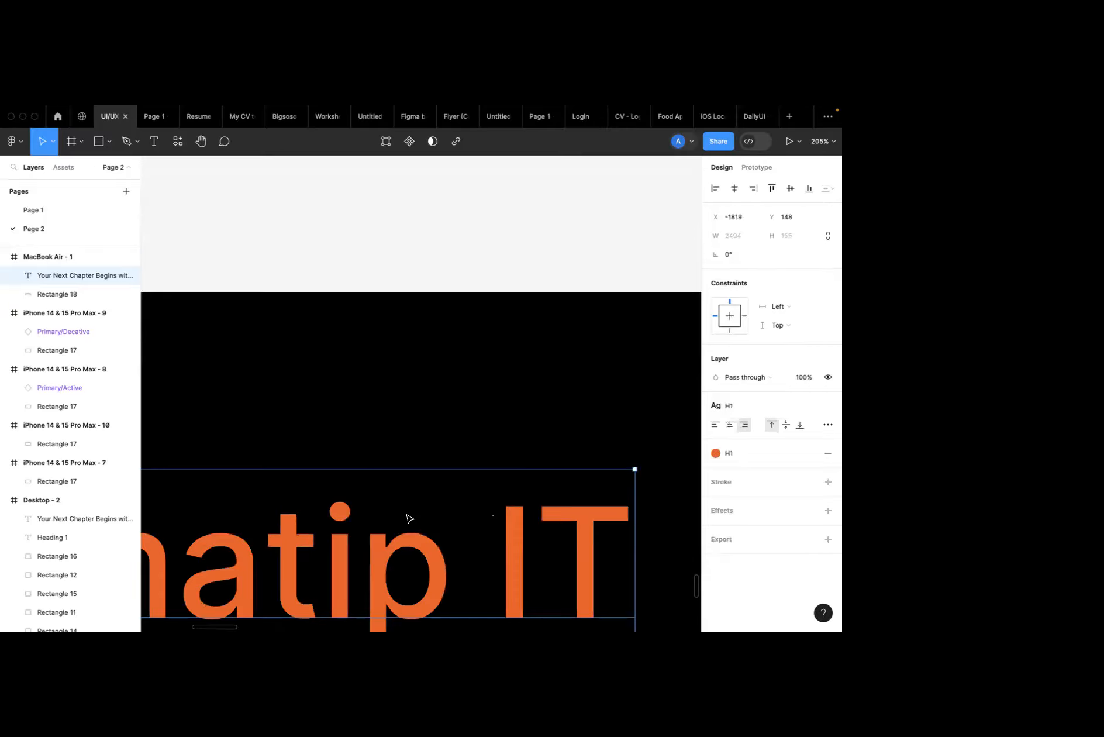
pyautogui.scroll(-6, 410, 518)
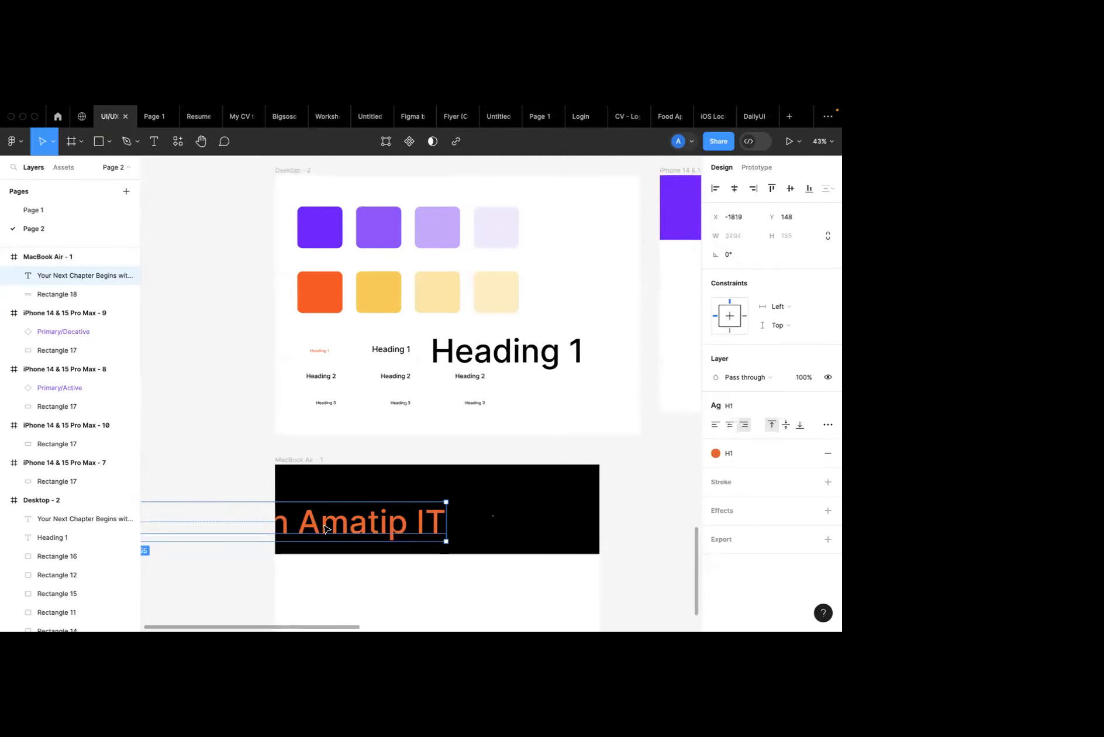
# Break the banner headline onto a second line before "with" and move it to about X 17, Y 153.
pyautogui.hscroll(1, 324, 526)
pyautogui.moveTo(290, 506); pyautogui.dragTo(473, 504)
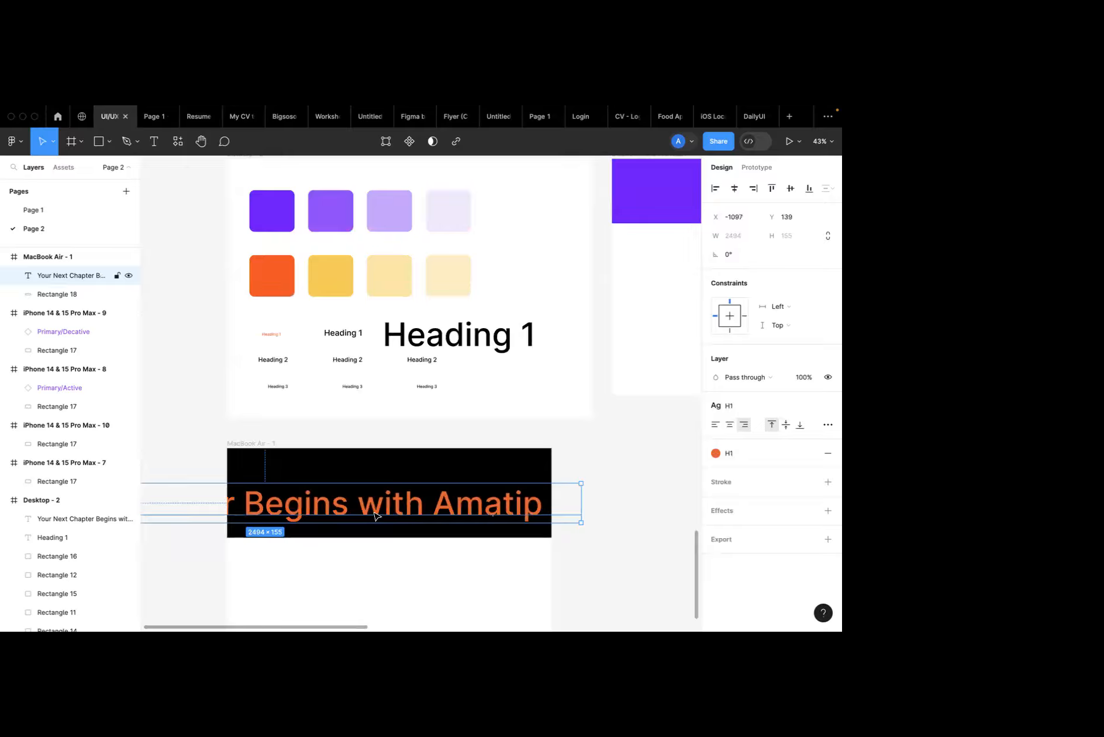
pyautogui.doubleClick(358, 504)
pyautogui.click(357, 504)
pyautogui.press('Return')
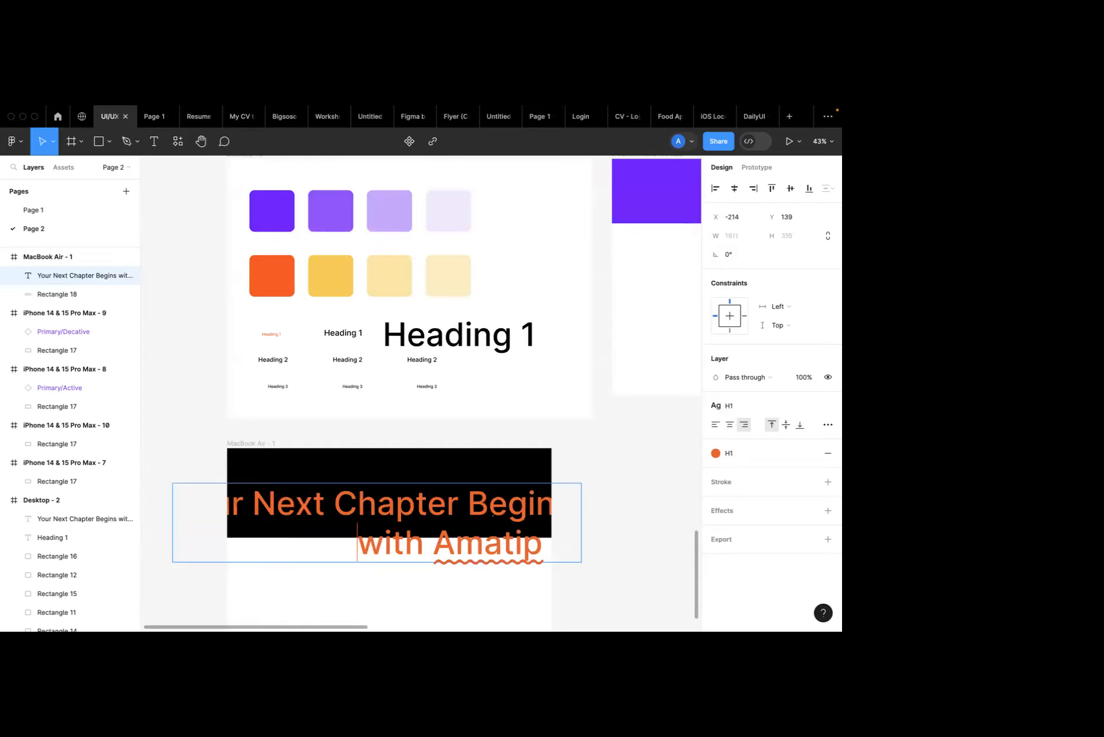
pyautogui.hotkey('ctrl', 'a')
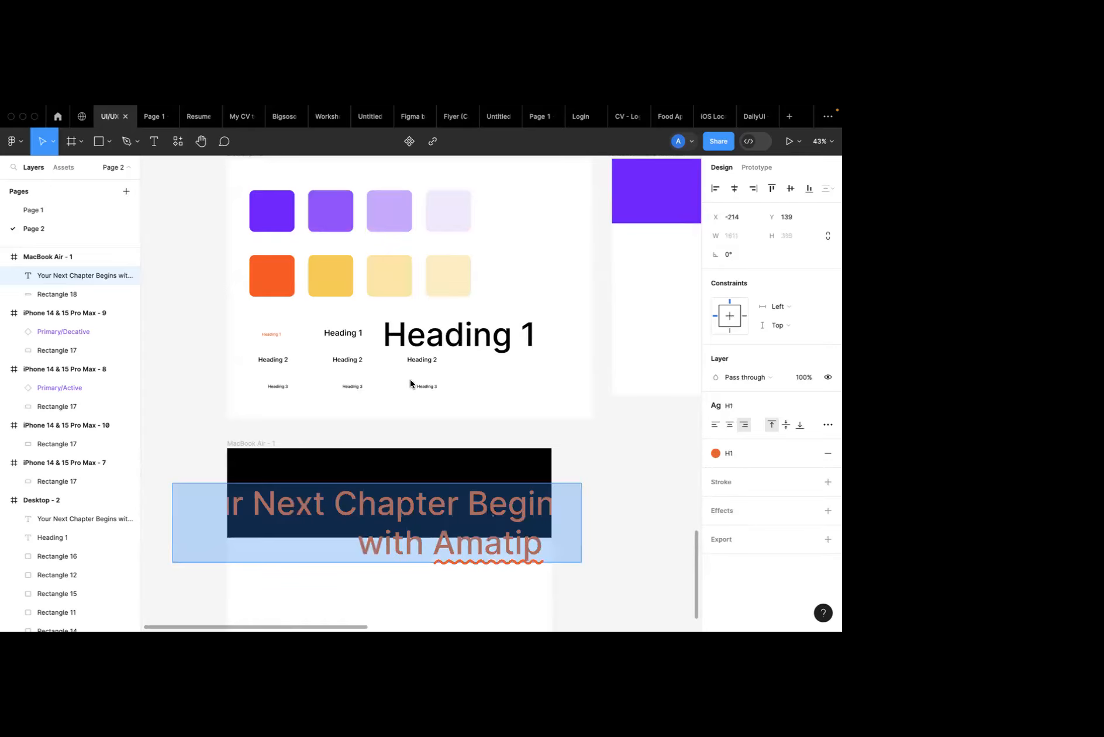
pyautogui.press('Escape')
pyautogui.moveTo(421, 497); pyautogui.dragTo(479, 498)
pyautogui.scroll(-2, 477, 497)
pyautogui.scroll(-5, 477, 499)
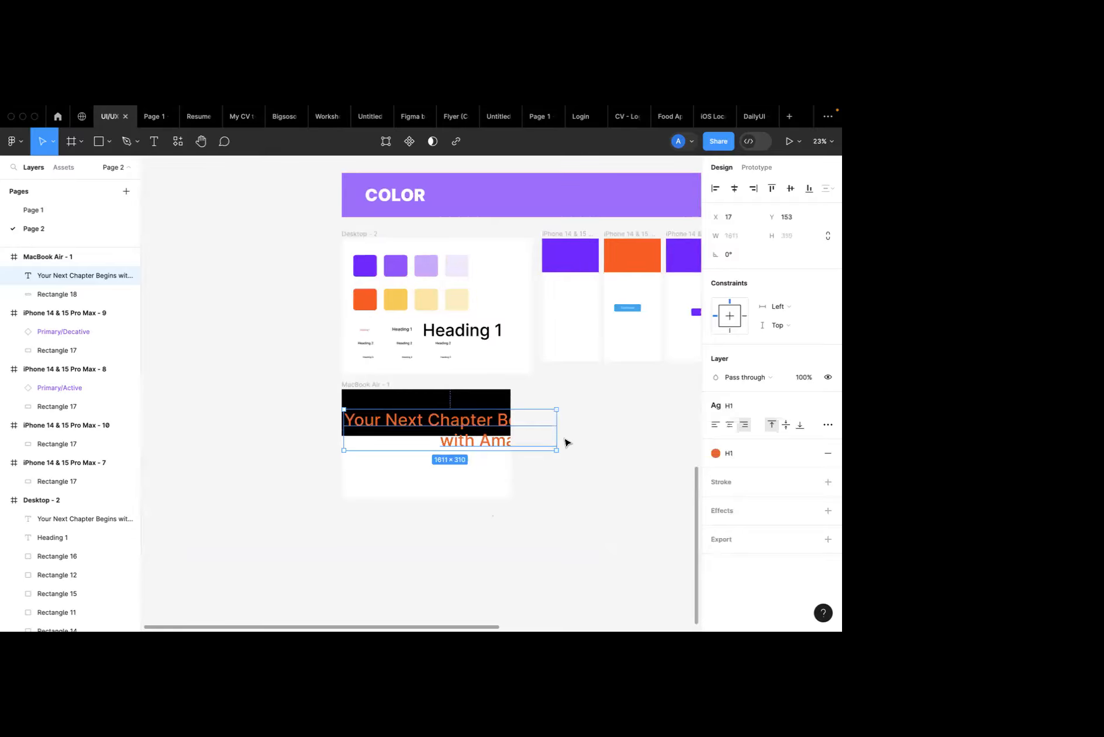
# Edit the H1 text style to use font size 64.
pyautogui.scroll(3, 564, 444)
pyautogui.hscroll(2, 430, 450)
pyautogui.scroll(1, 430, 450)
pyautogui.click(376, 434)
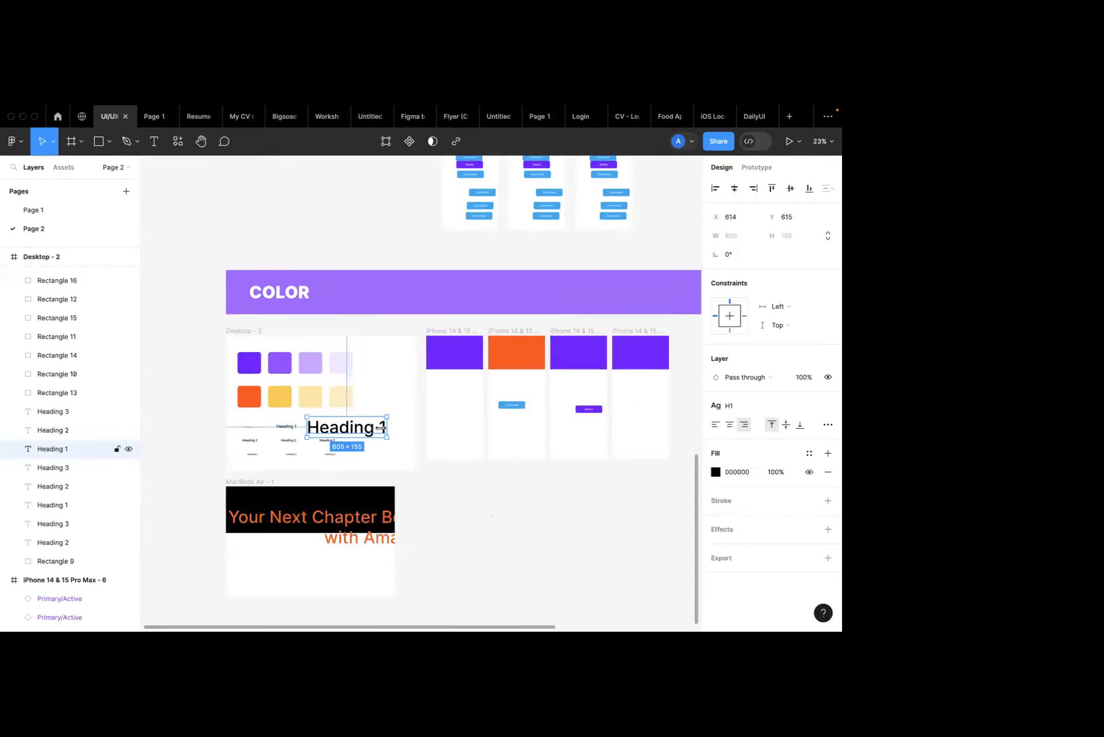
pyautogui.click(729, 410)
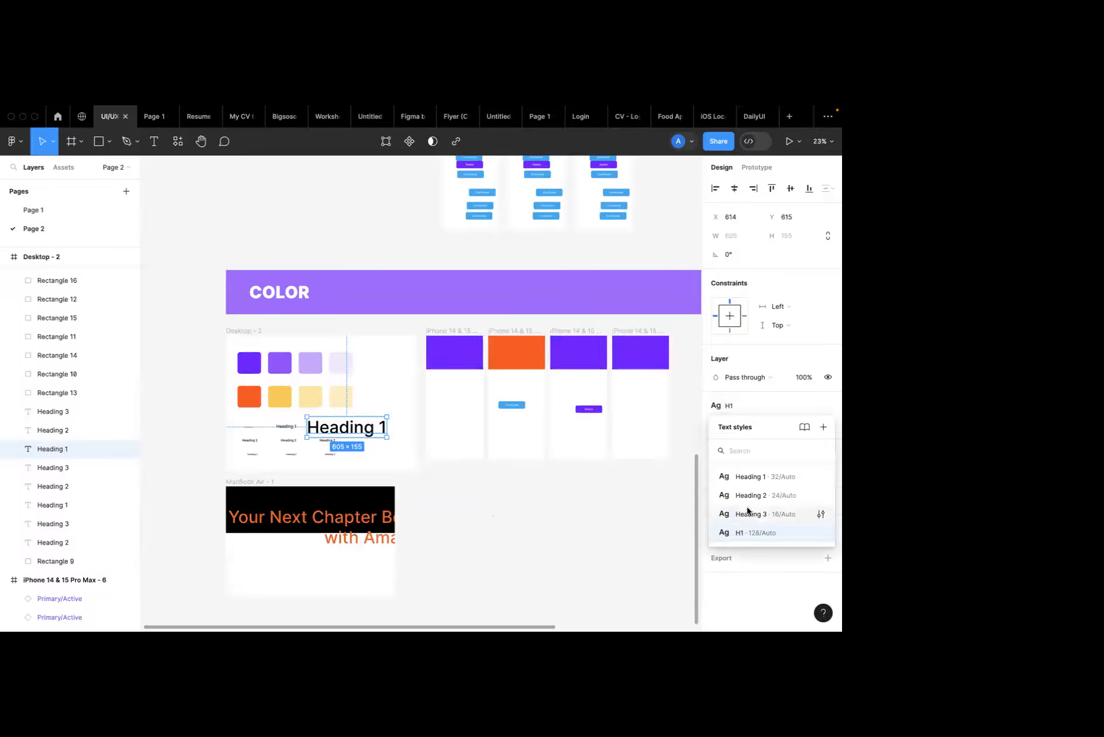
pyautogui.click(822, 533)
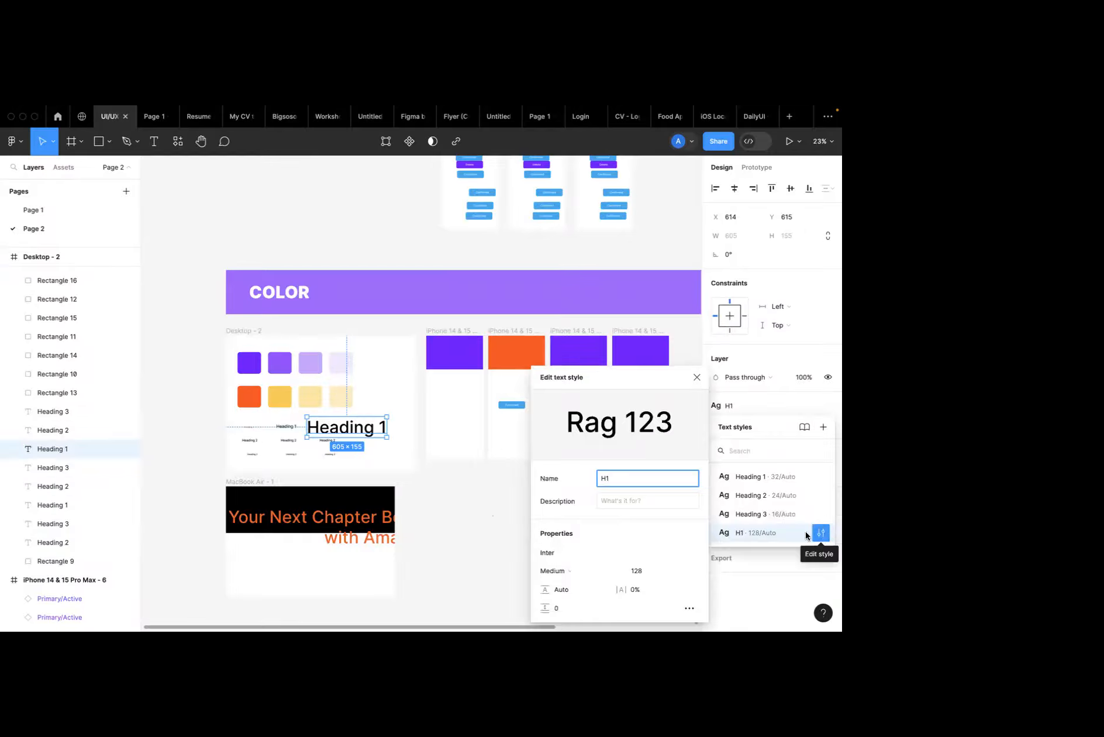
pyautogui.click(680, 572)
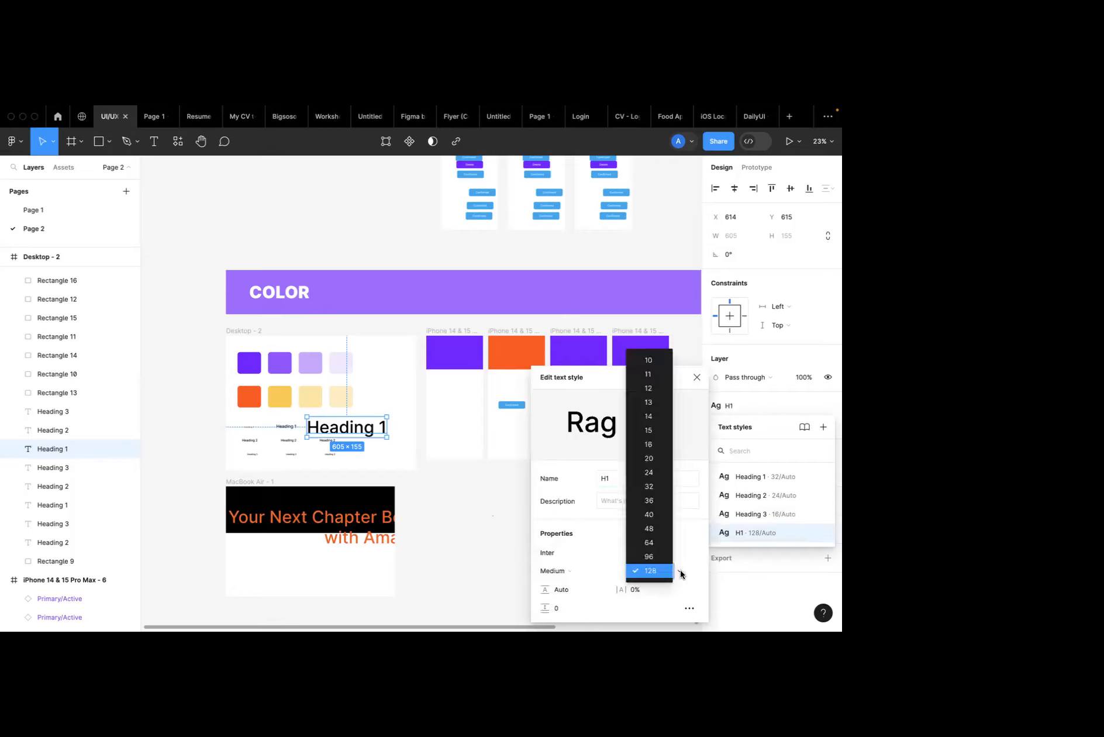
pyautogui.click(657, 545)
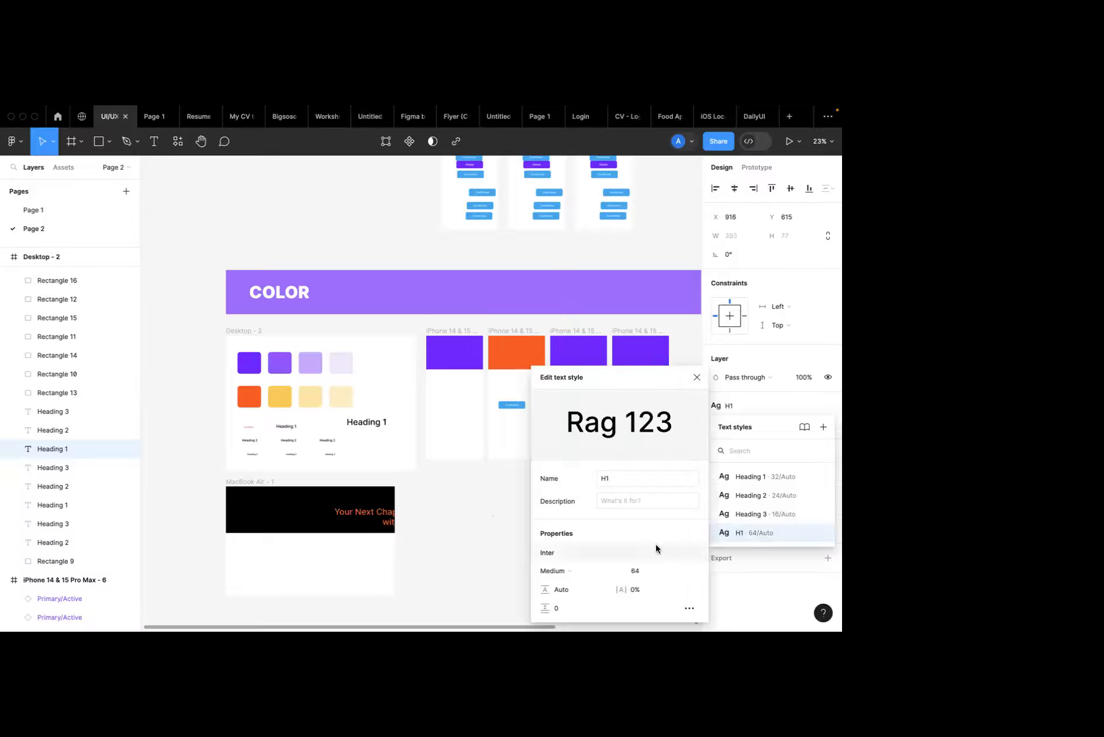
pyautogui.click(493, 515)
# Left-align the banner headline's text and move it inside the black banner at about X 475, Y 100.
pyautogui.click(386, 515)
pyautogui.scroll(5, 386, 515)
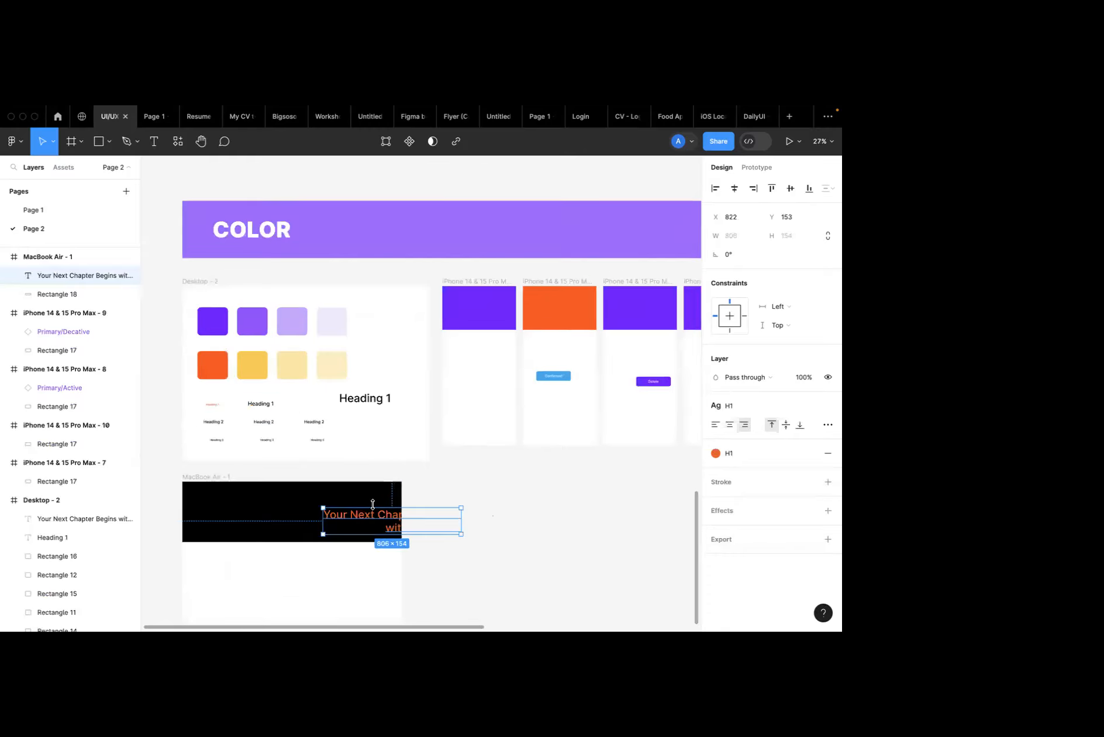
pyautogui.moveTo(378, 524); pyautogui.dragTo(279, 504)
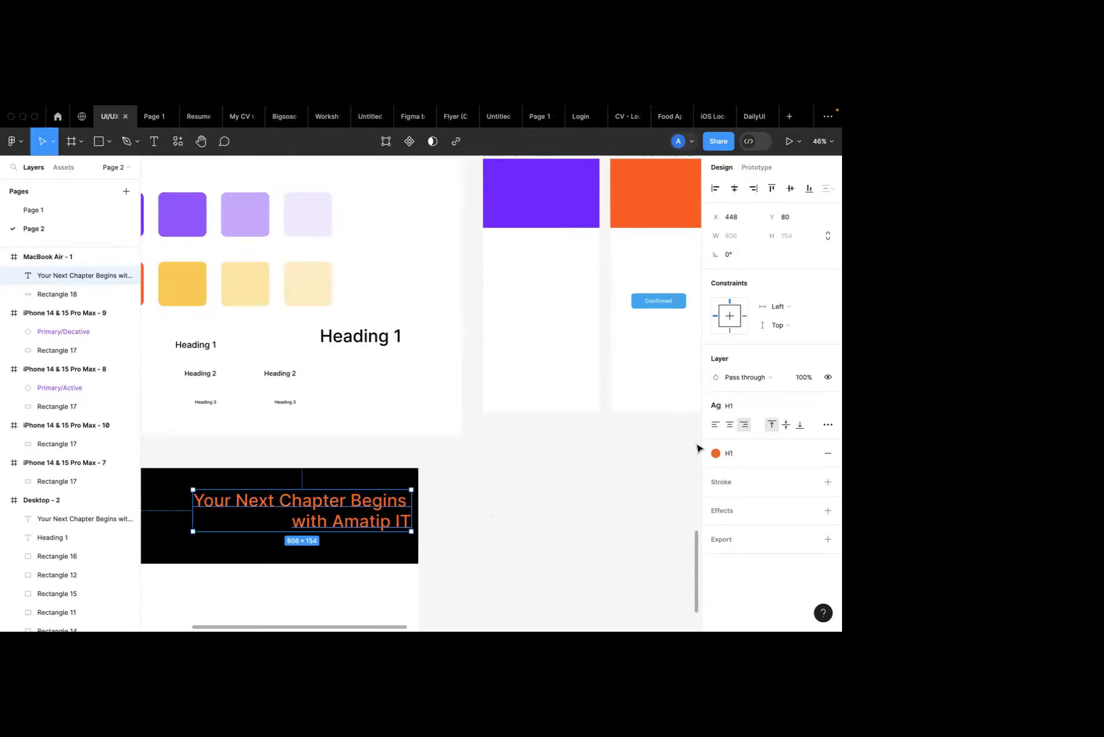
pyautogui.click(730, 424)
pyautogui.click(715, 424)
pyautogui.click(494, 522)
pyautogui.hscroll(-3, 468, 518)
pyautogui.click(463, 518)
pyautogui.moveTo(462, 517); pyautogui.dragTo(470, 523)
pyautogui.click(546, 532)
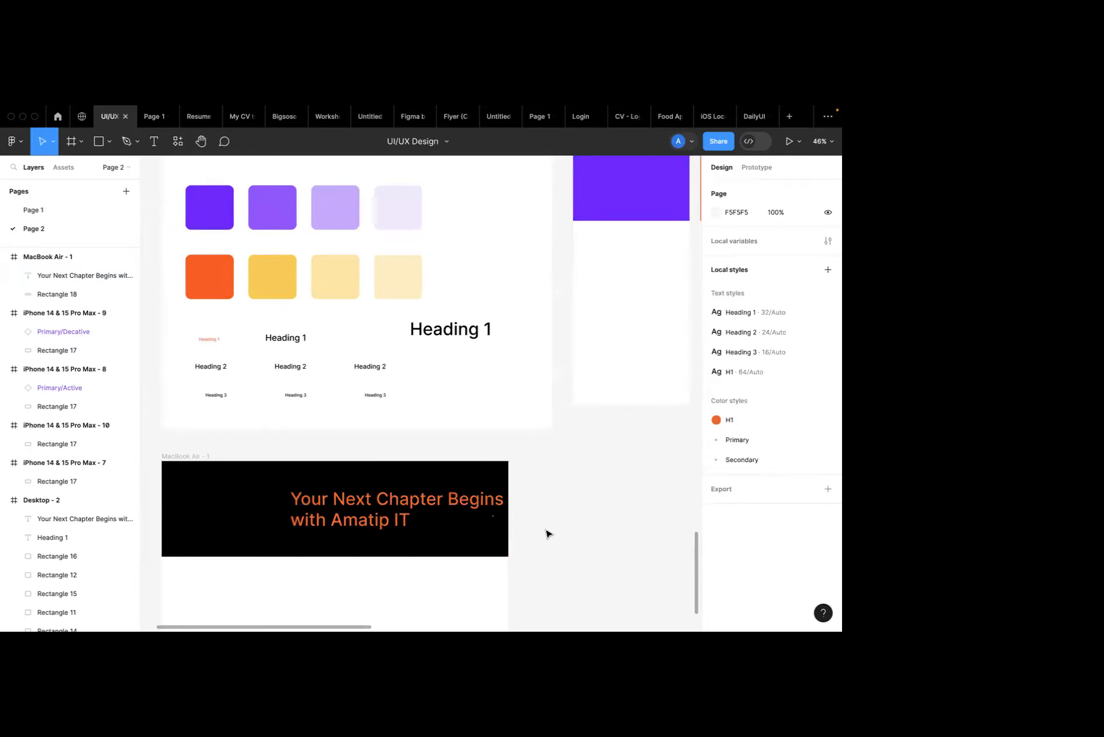
# Create a color style named H2 from the black fill of the first Heading 2 sample.
pyautogui.scroll(-3, 547, 533)
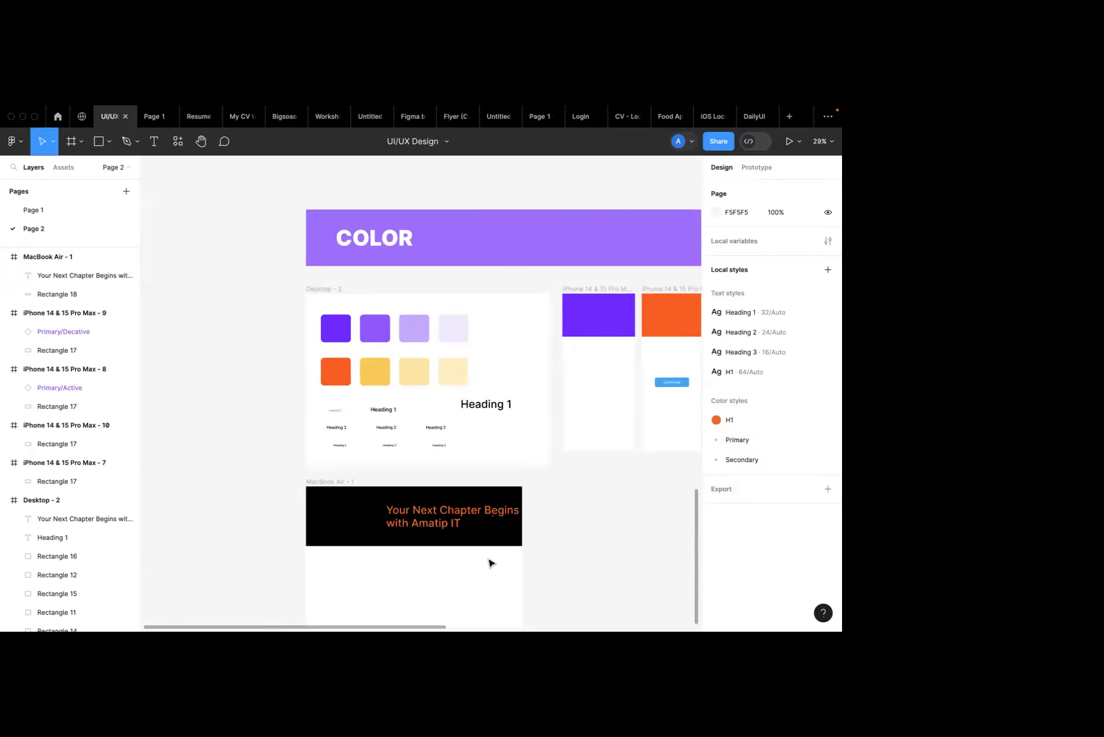
pyautogui.rightClick(459, 509)
pyautogui.click(371, 462)
pyautogui.click(339, 426)
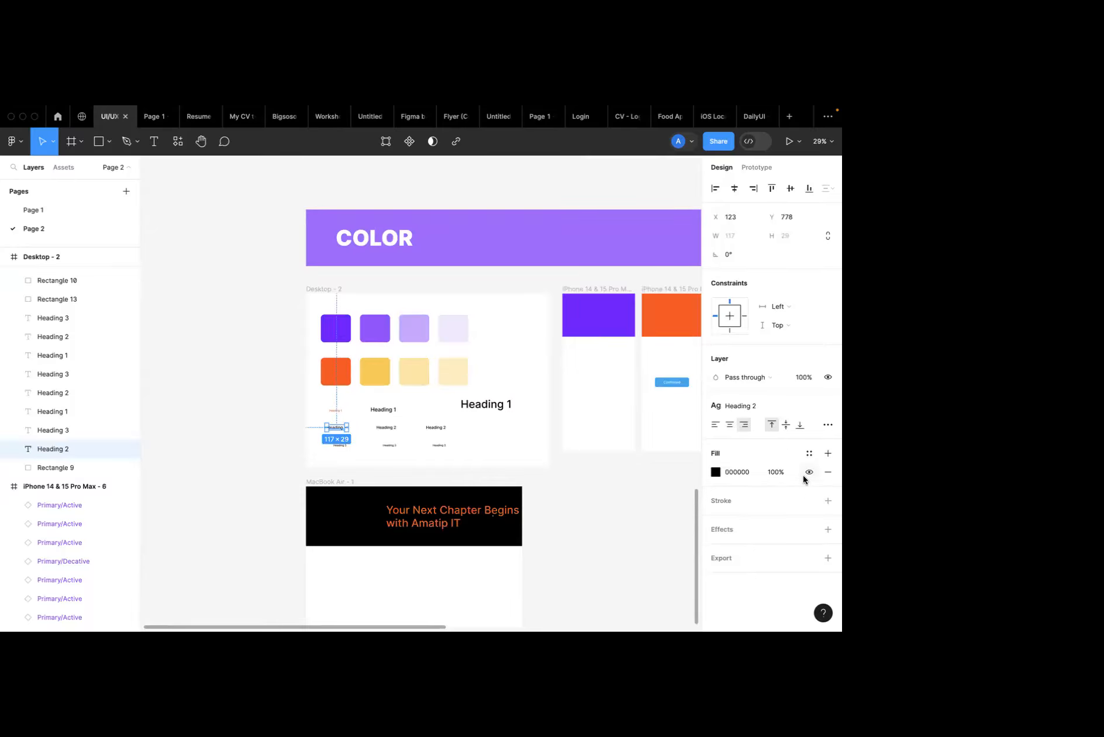
pyautogui.click(809, 454)
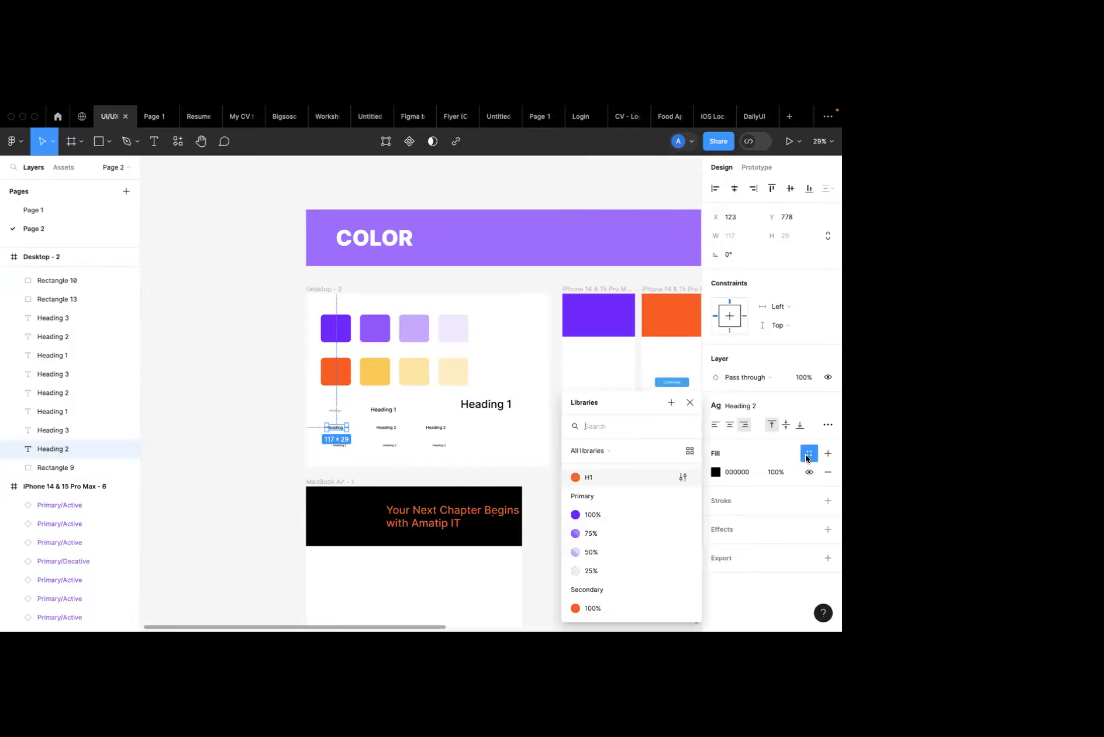
pyautogui.click(671, 403)
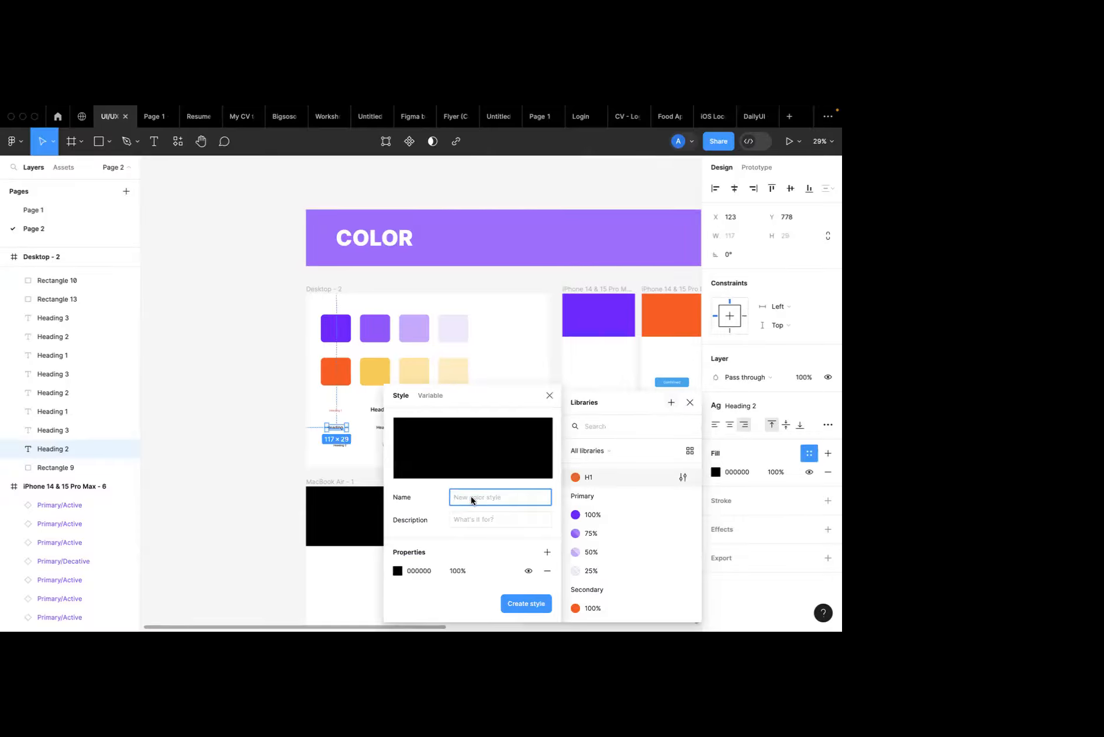
pyautogui.write('H')
pyautogui.press('BackSpace')
pyautogui.press('BackSpace')
pyautogui.write('H')
pyautogui.click(521, 605)
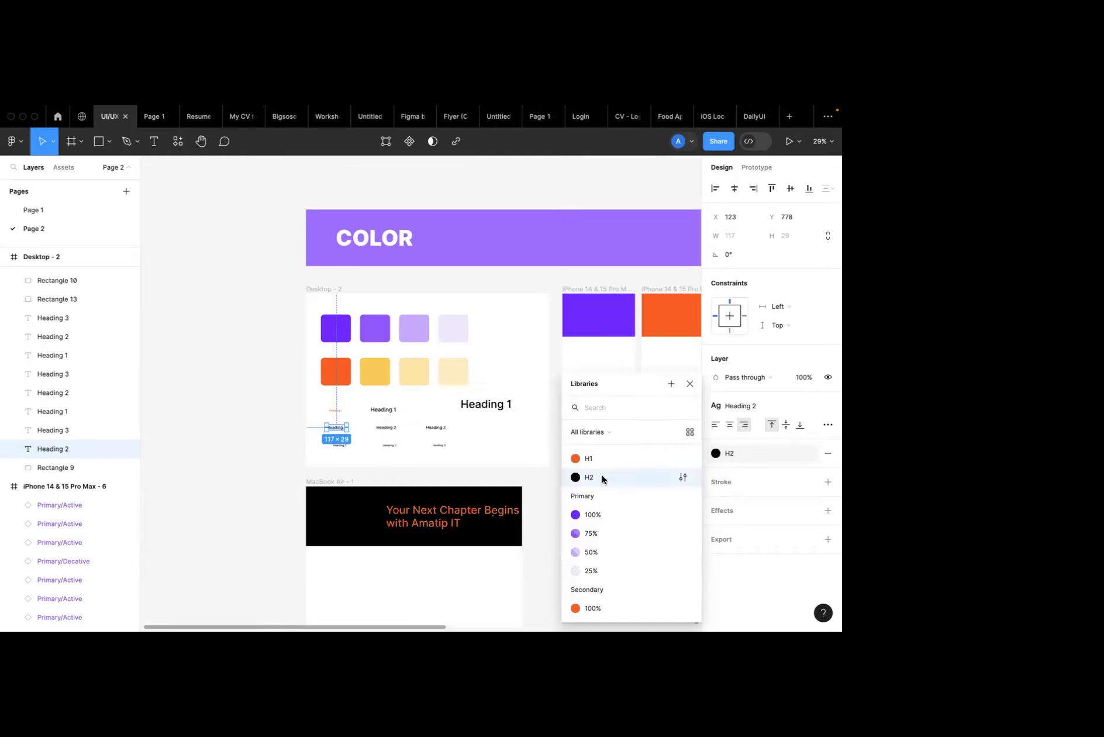
pyautogui.click(690, 384)
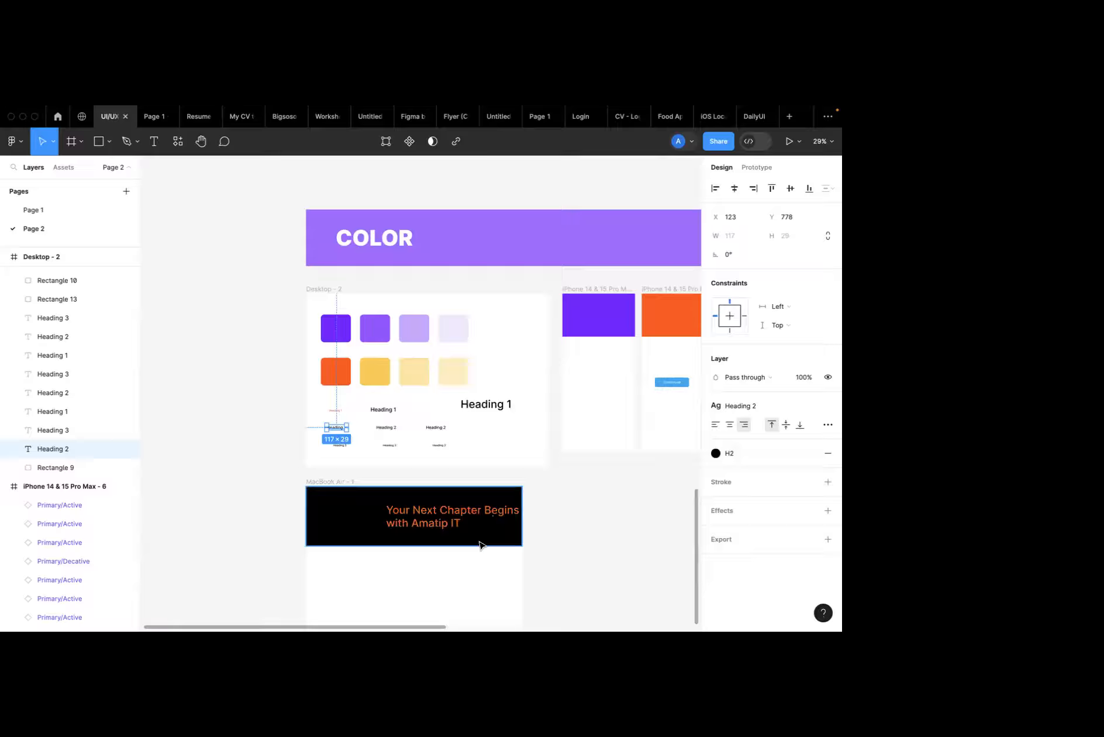
pyautogui.click(618, 535)
pyautogui.click(427, 520)
pyautogui.scroll(-3, 383, 554)
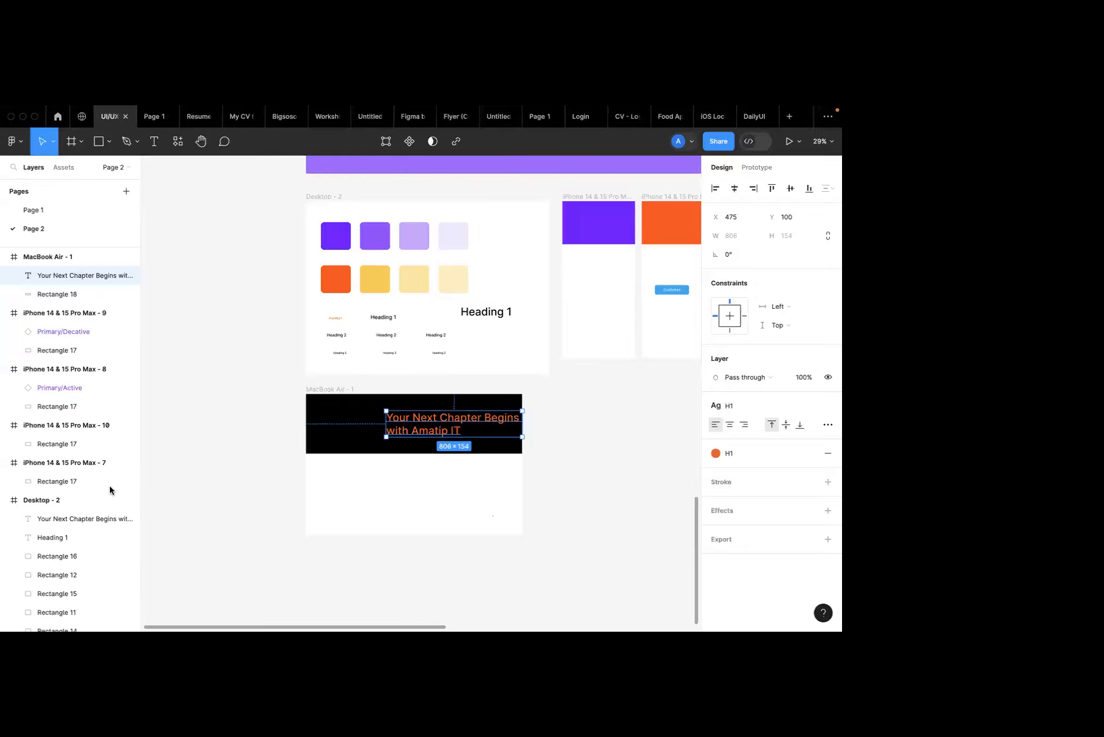
pyautogui.click(285, 502)
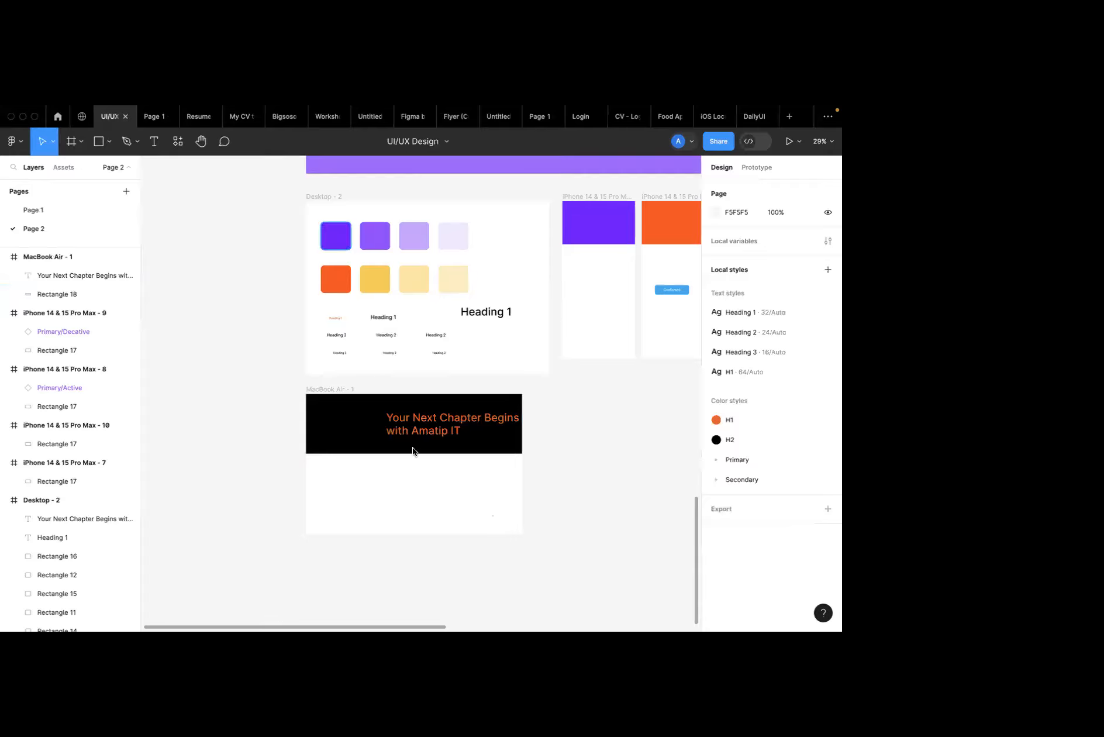
# Switch to the amatip.co.uk page in Chrome and copy the paragraph starting "Merging tech innovation" below the headline.
pyautogui.moveTo(130, 109)
pyautogui.click(29, 127)
pyautogui.click(625, 464)
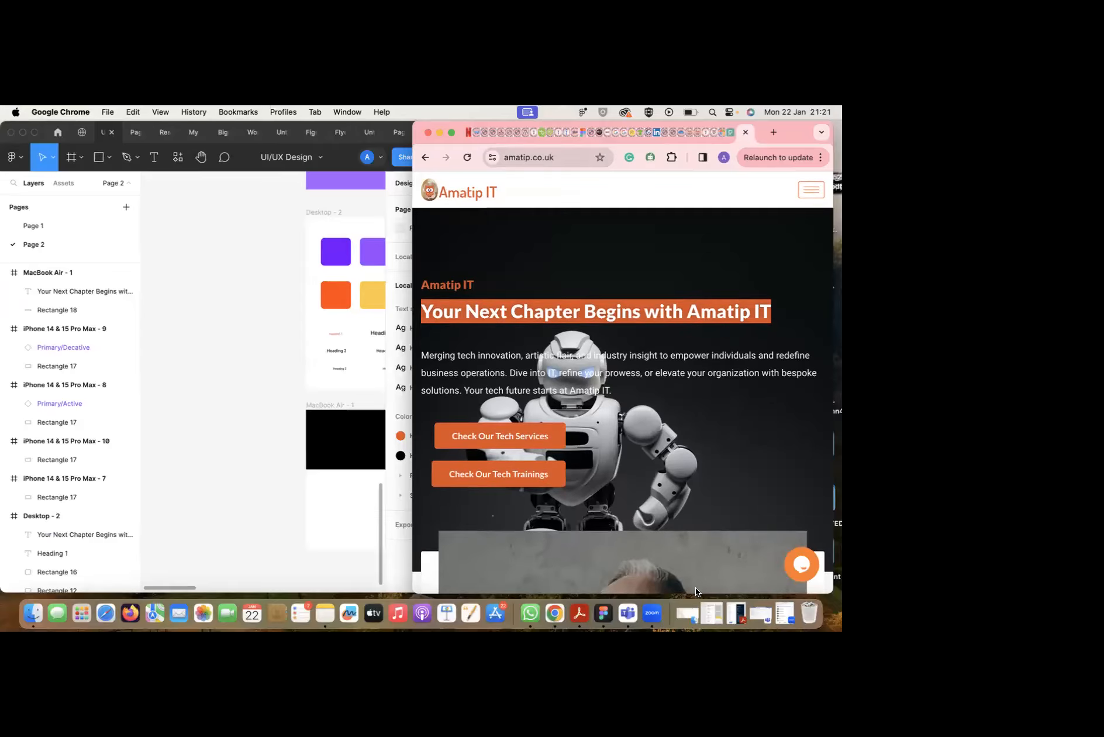
pyautogui.moveTo(618, 393); pyautogui.dragTo(424, 356)
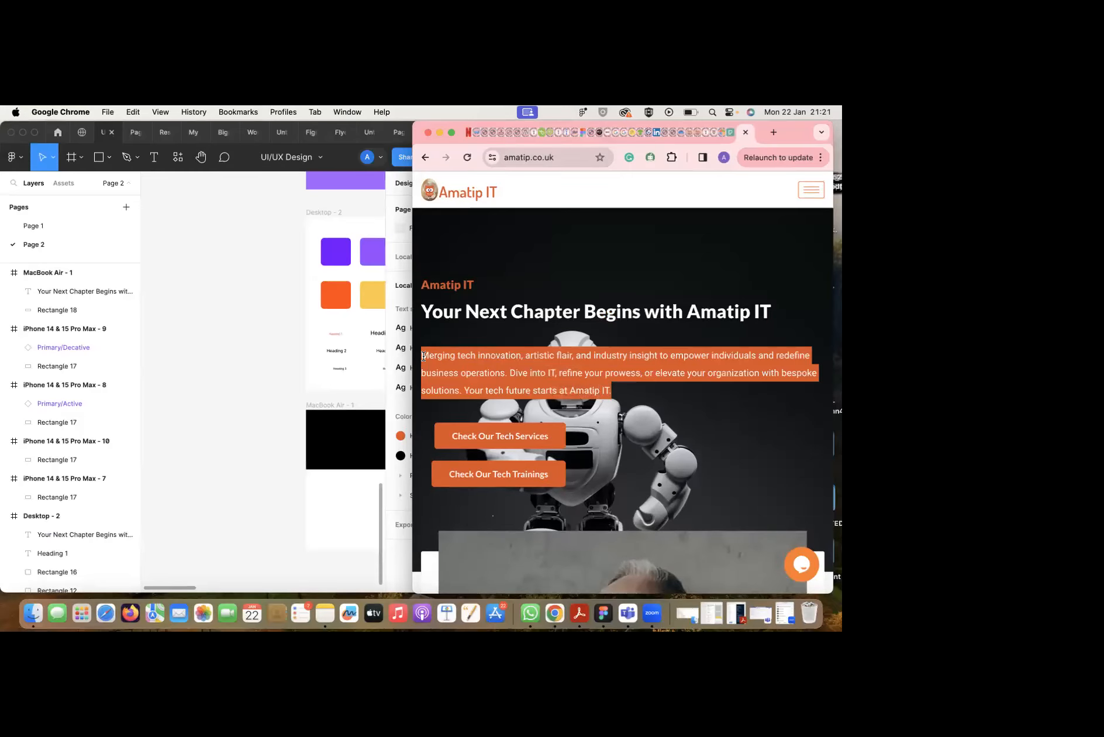
# Switch back to Figma and move the banner headline slightly higher to leave room below it.
pyautogui.click(252, 412)
pyautogui.scroll(-3, 253, 413)
pyautogui.scroll(6, 269, 374)
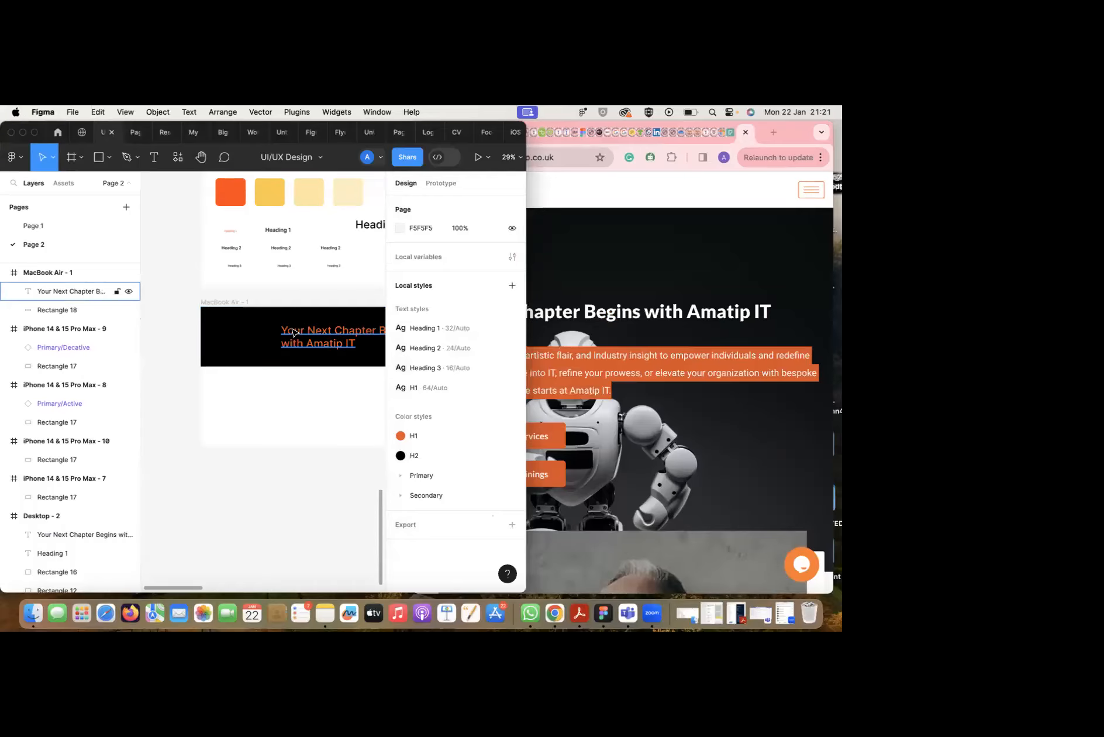
pyautogui.click(273, 341)
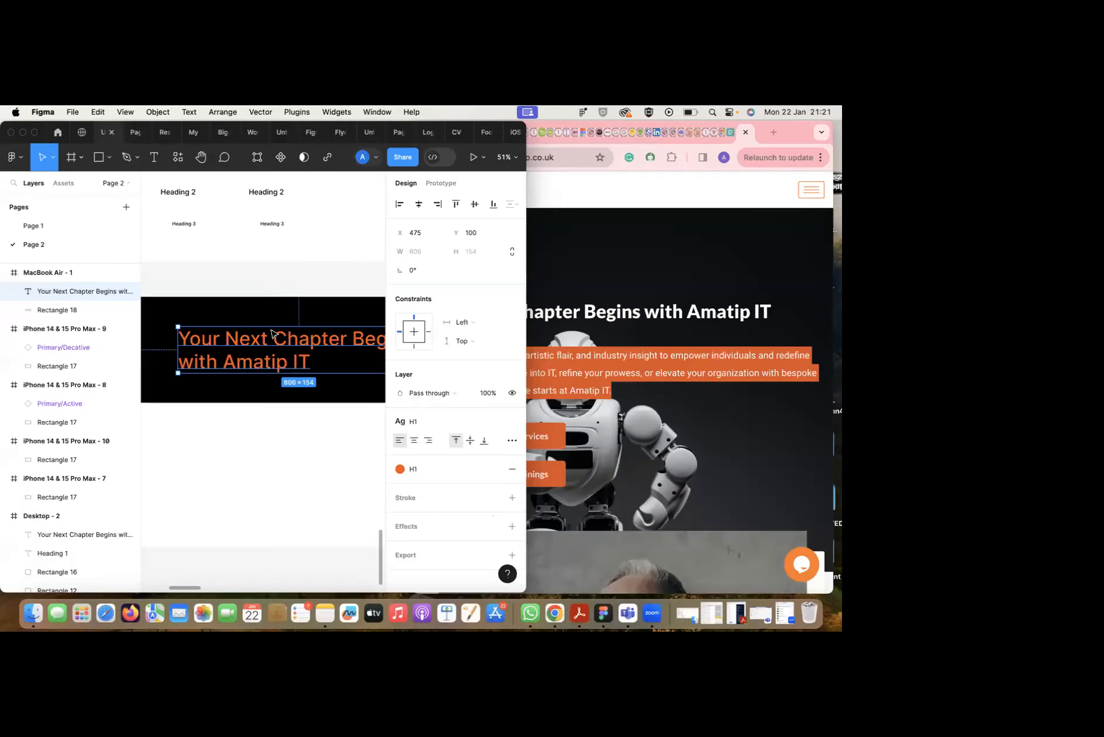
pyautogui.moveTo(272, 341); pyautogui.dragTo(273, 330)
# Enlarge the Figma window and paste the copied paragraph as new text below the banner headline.
pyautogui.click(34, 132)
pyautogui.click(246, 372)
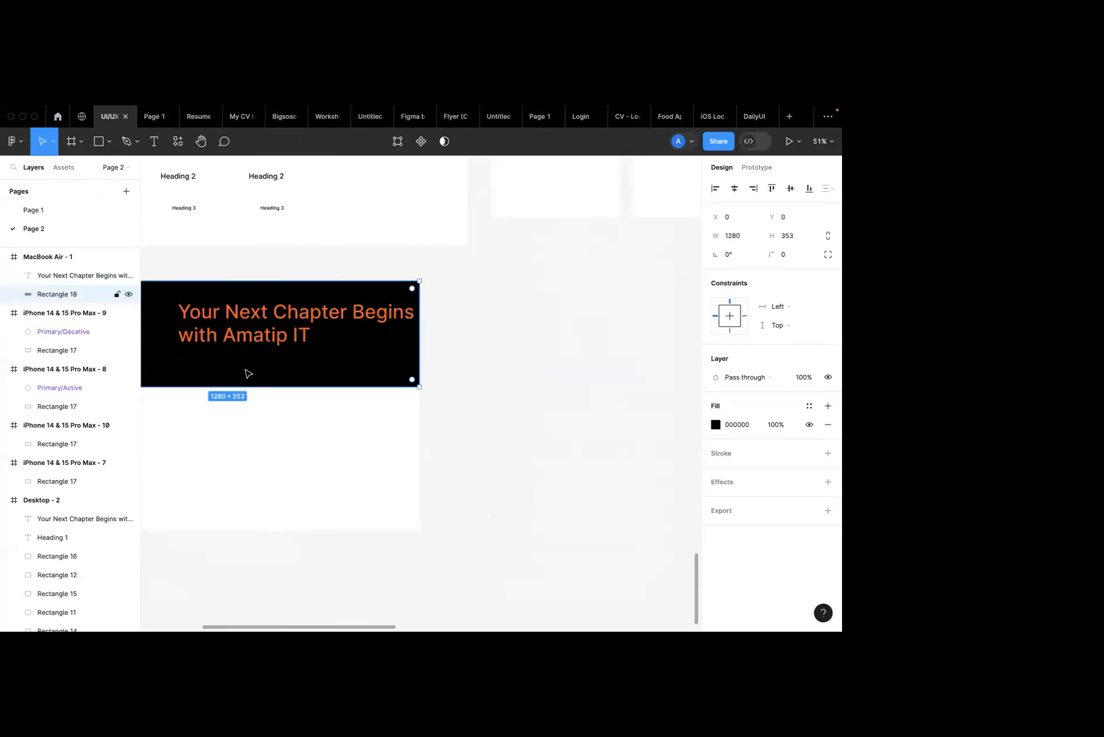
pyautogui.press('t')
pyautogui.click(184, 360)
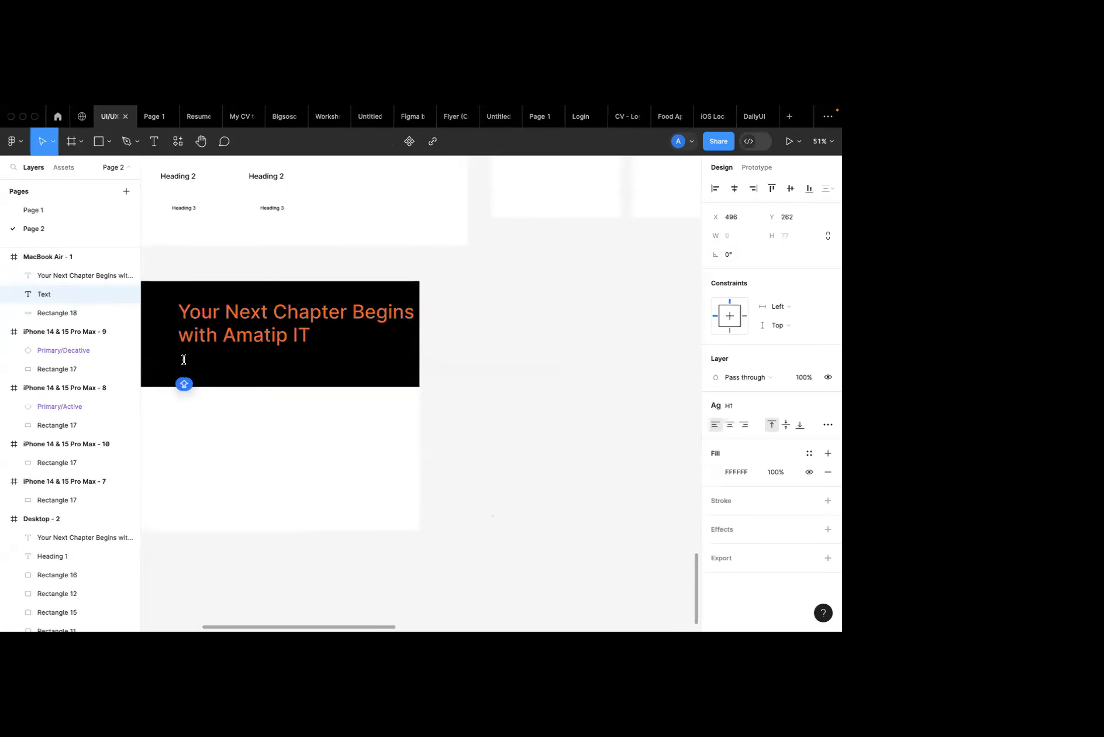
pyautogui.hotkey('ctrl', 'v')
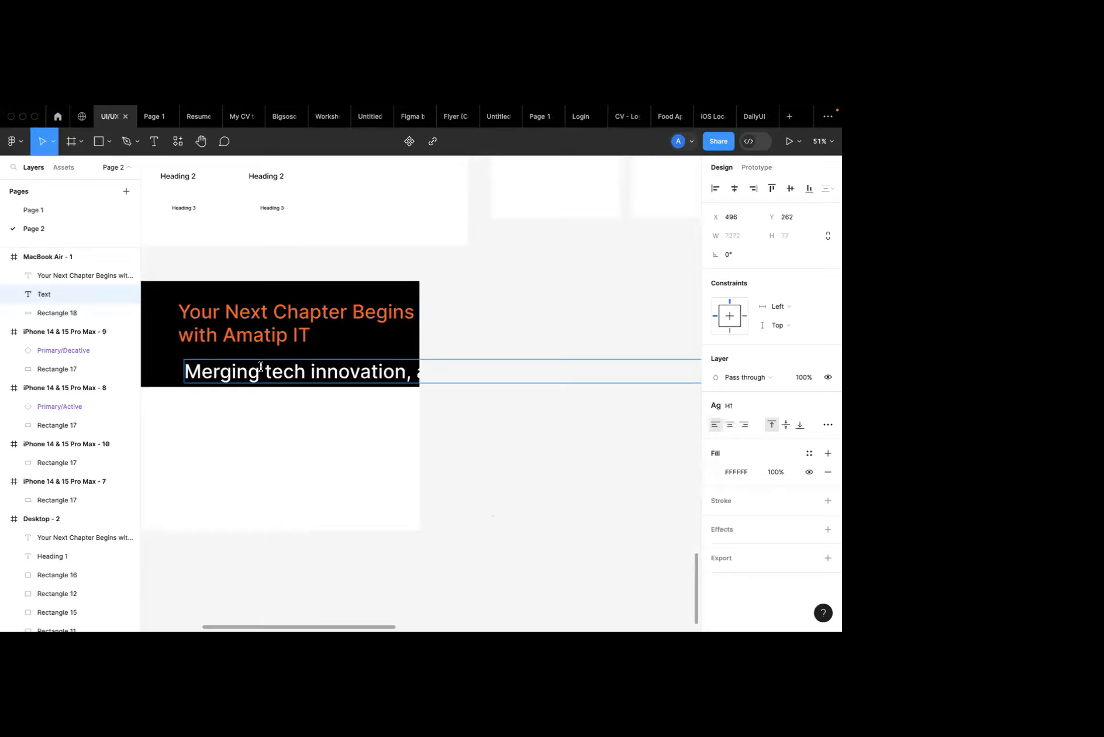
pyautogui.press('Escape')
# Keep the H1 text style on the pasted "Merging tech innovation" paragraph and apply the H2 color style to its fill.
pyautogui.scroll(-5, 269, 386)
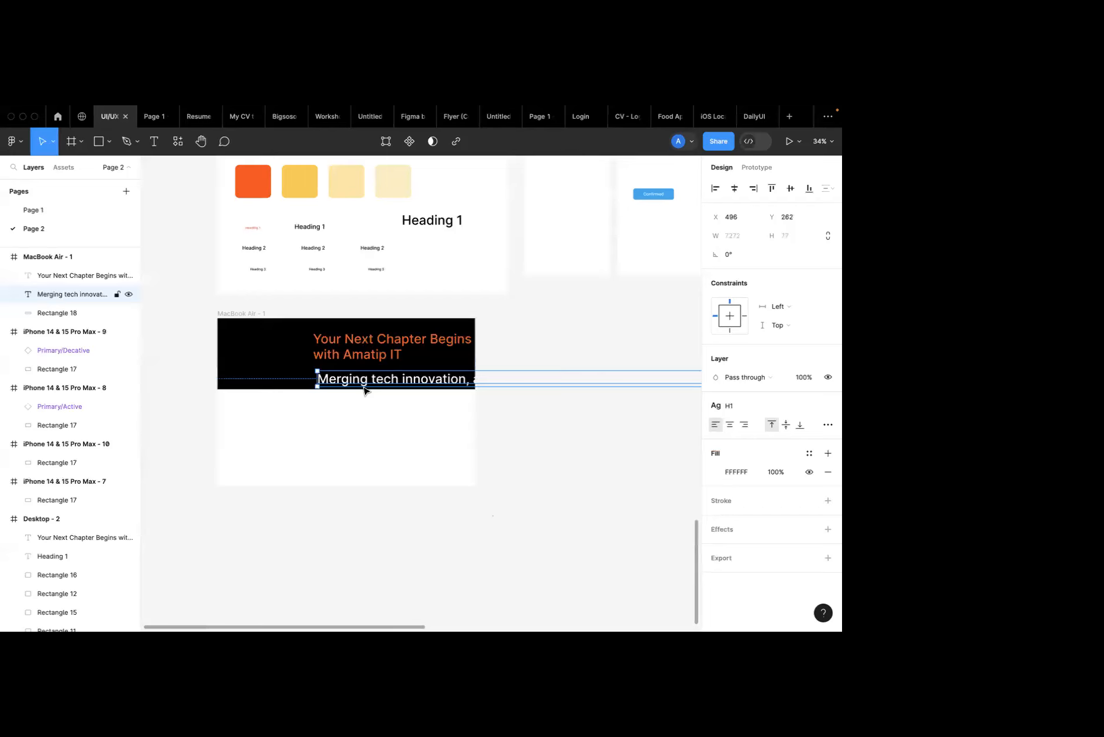
pyautogui.click(724, 407)
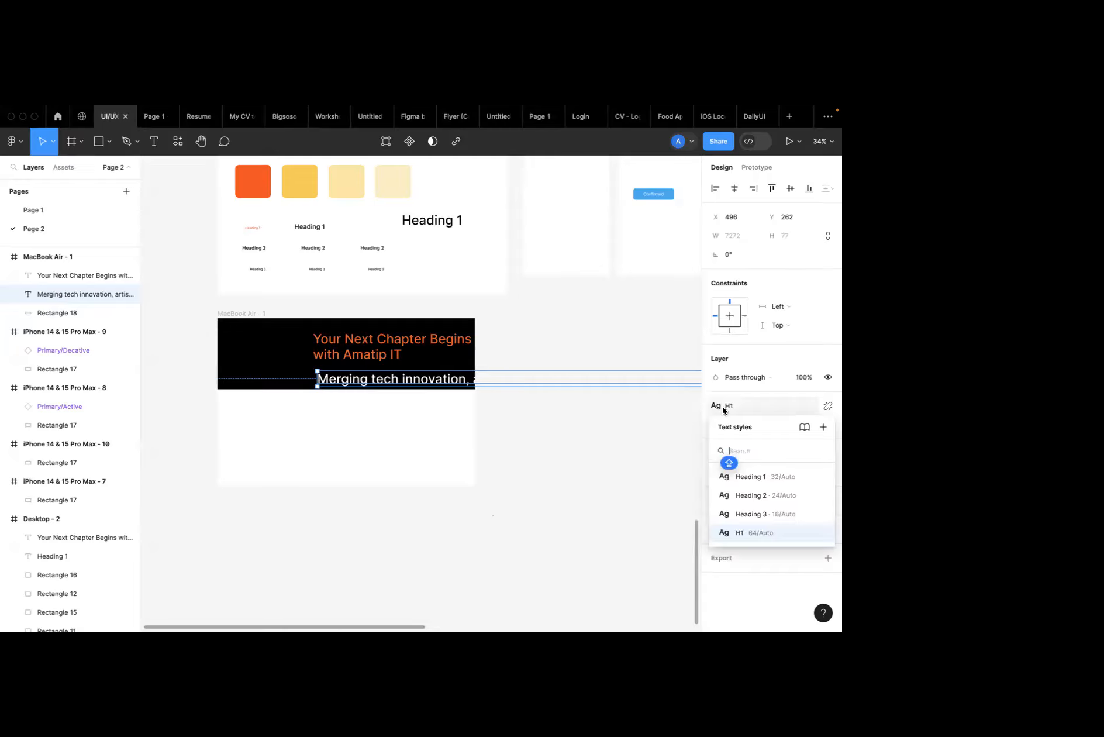
pyautogui.click(754, 533)
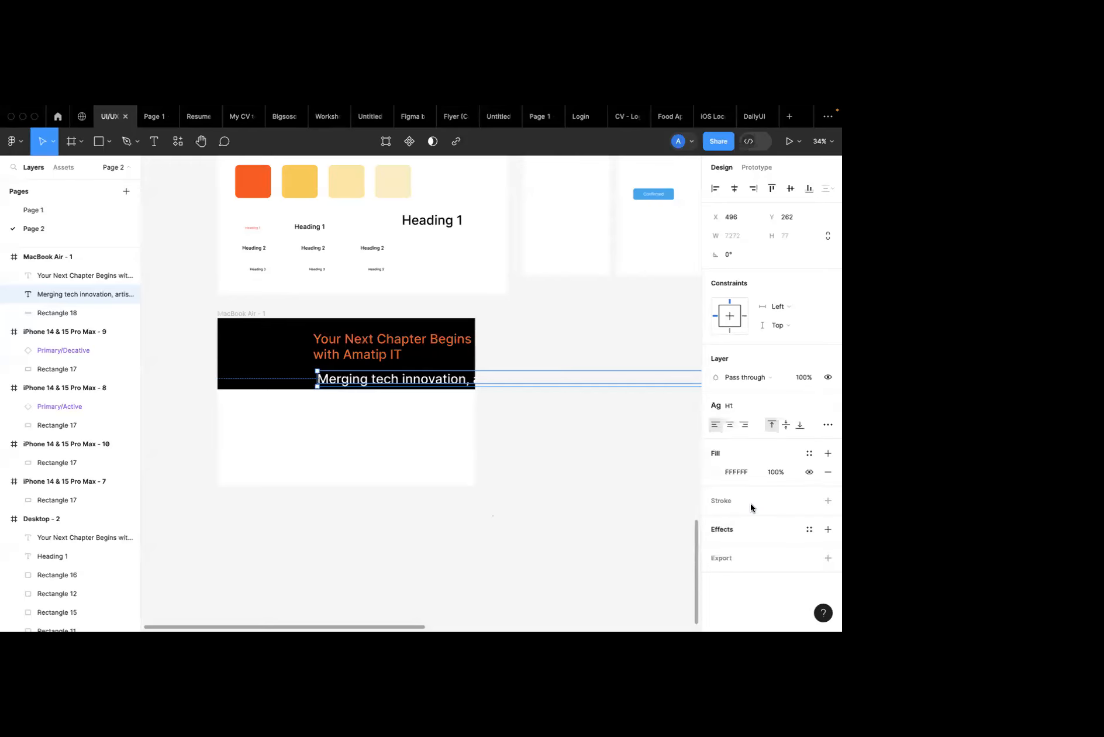
pyautogui.click(809, 455)
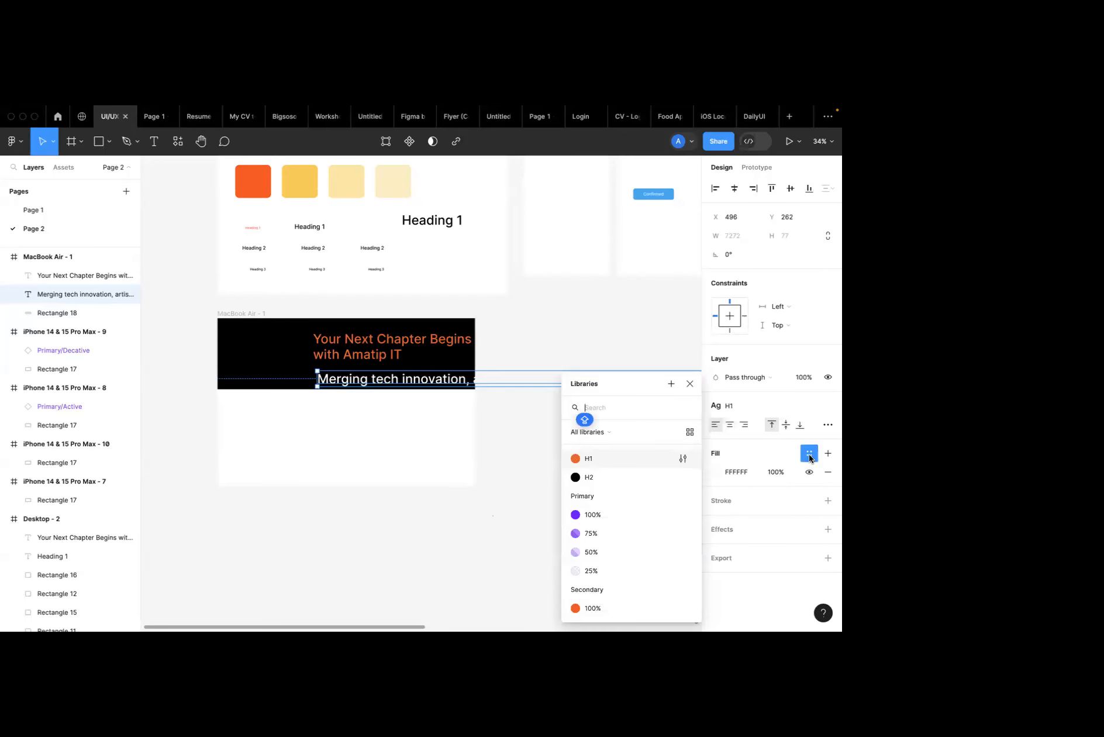
pyautogui.click(639, 477)
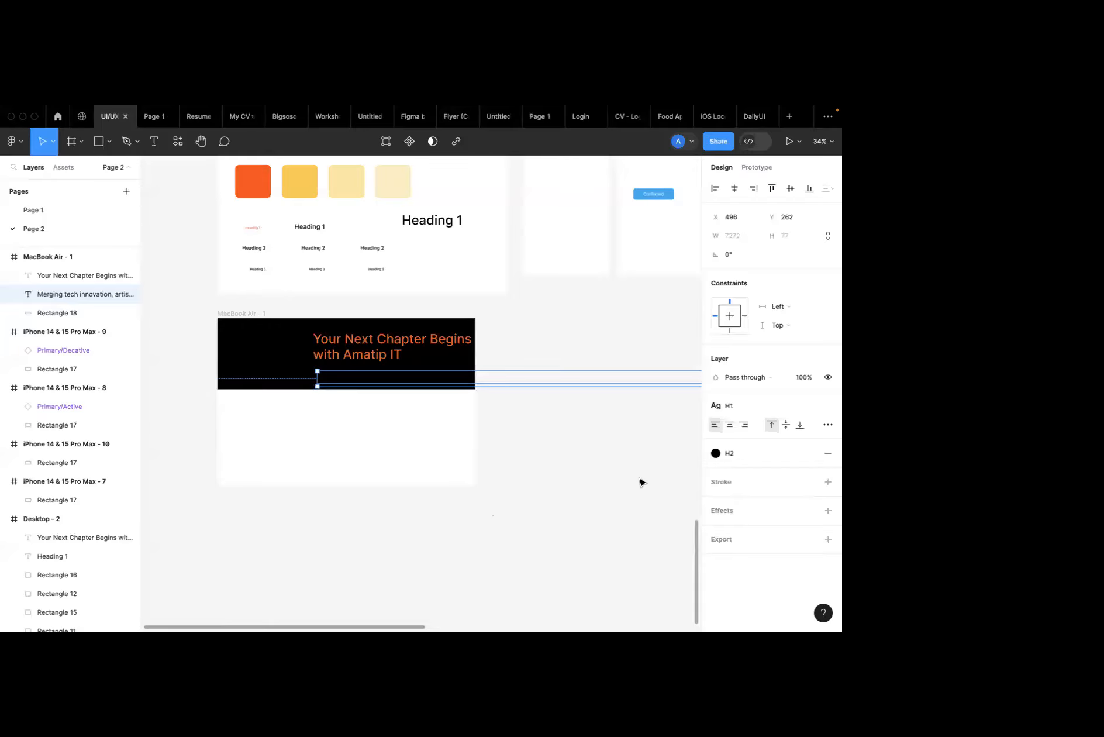
# Break the paragraph text onto a second line after "Merging tech innovatio".
pyautogui.doubleClick(457, 381)
pyautogui.press('super+v')
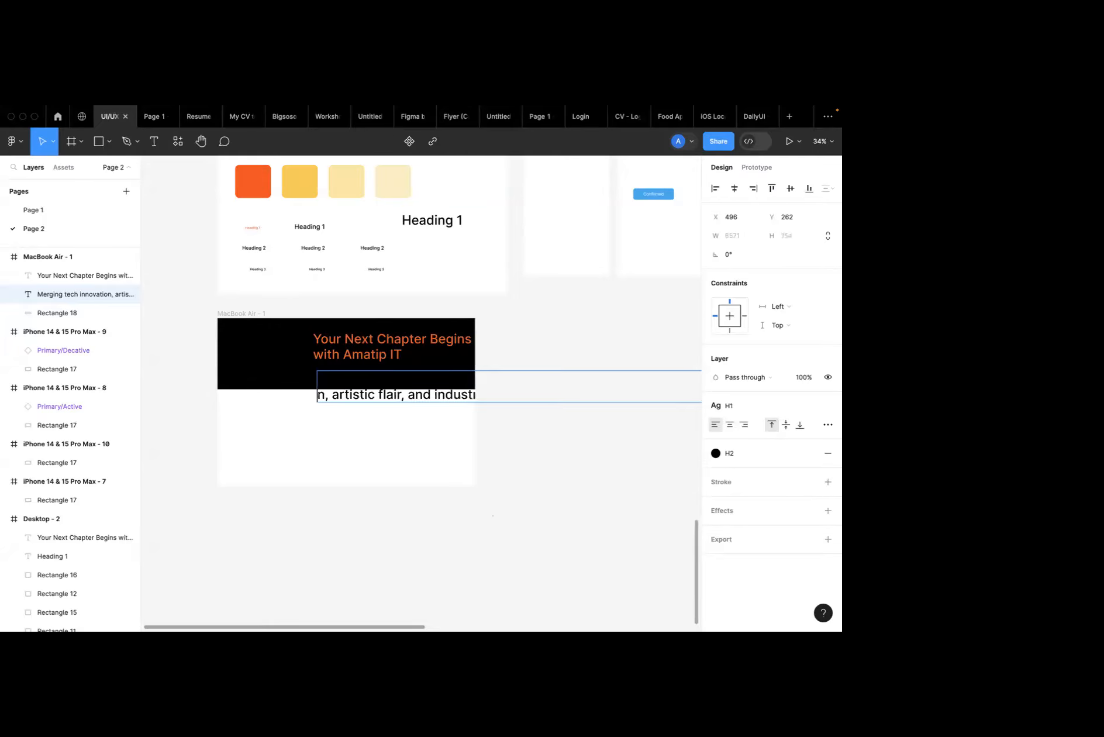
pyautogui.scroll(5, 379, 384)
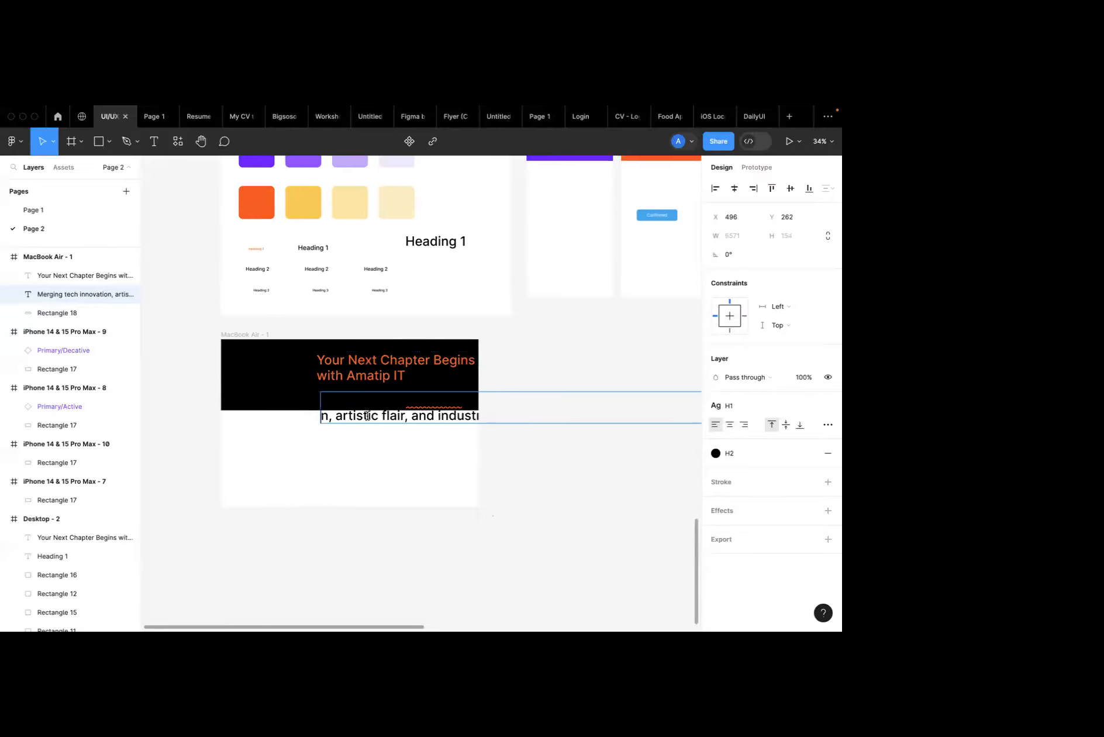
pyautogui.scroll(-5, 367, 415)
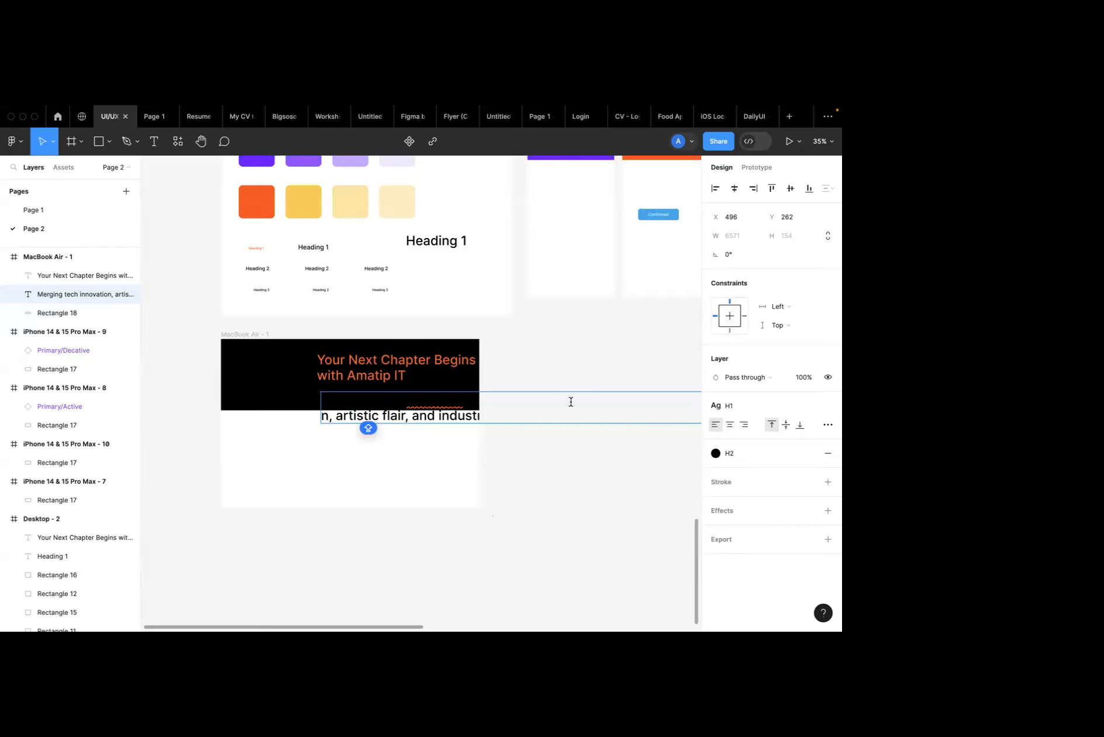
# Detach the H2 color style from the whole paragraph and look at the H2 color style's properties.
pyautogui.press('super+a')
pyautogui.click(718, 451)
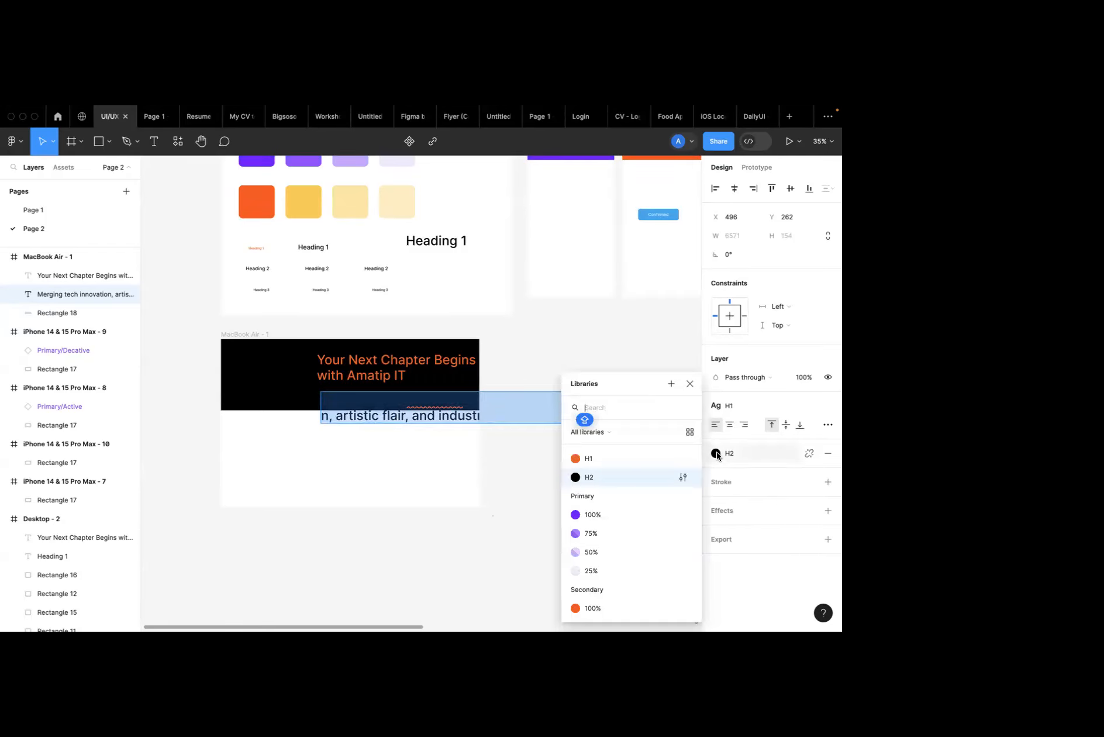
pyautogui.click(810, 454)
pyautogui.click(808, 454)
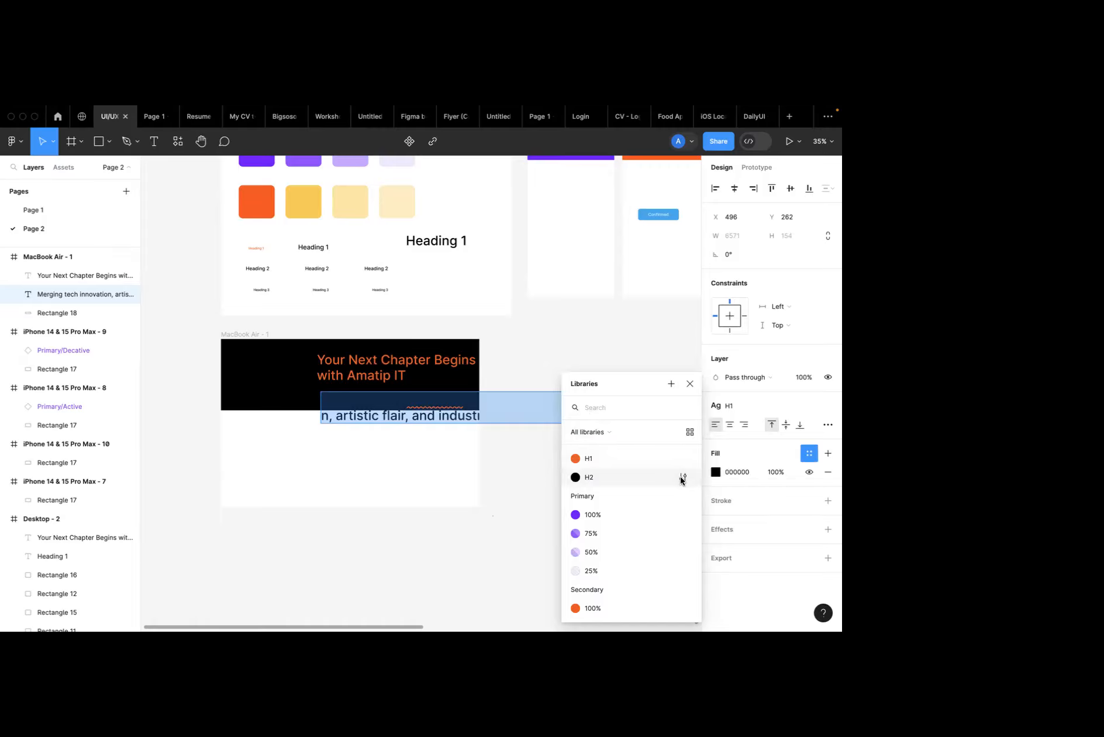
pyautogui.click(682, 478)
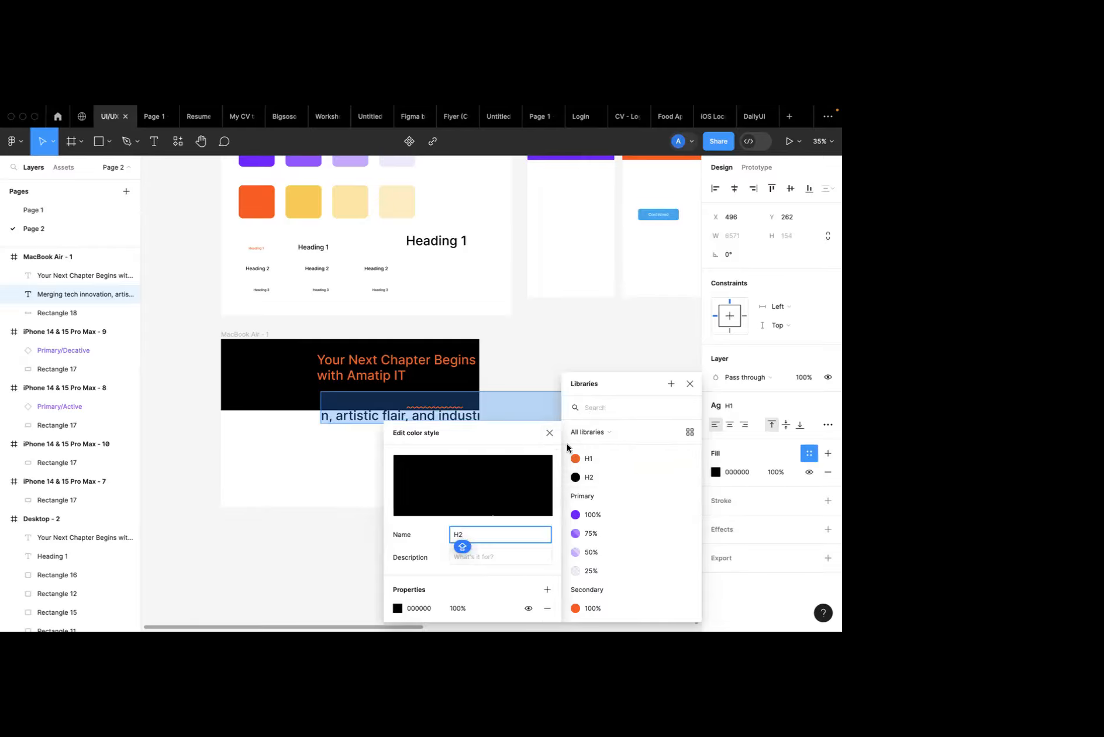
pyautogui.click(550, 432)
pyautogui.click(690, 384)
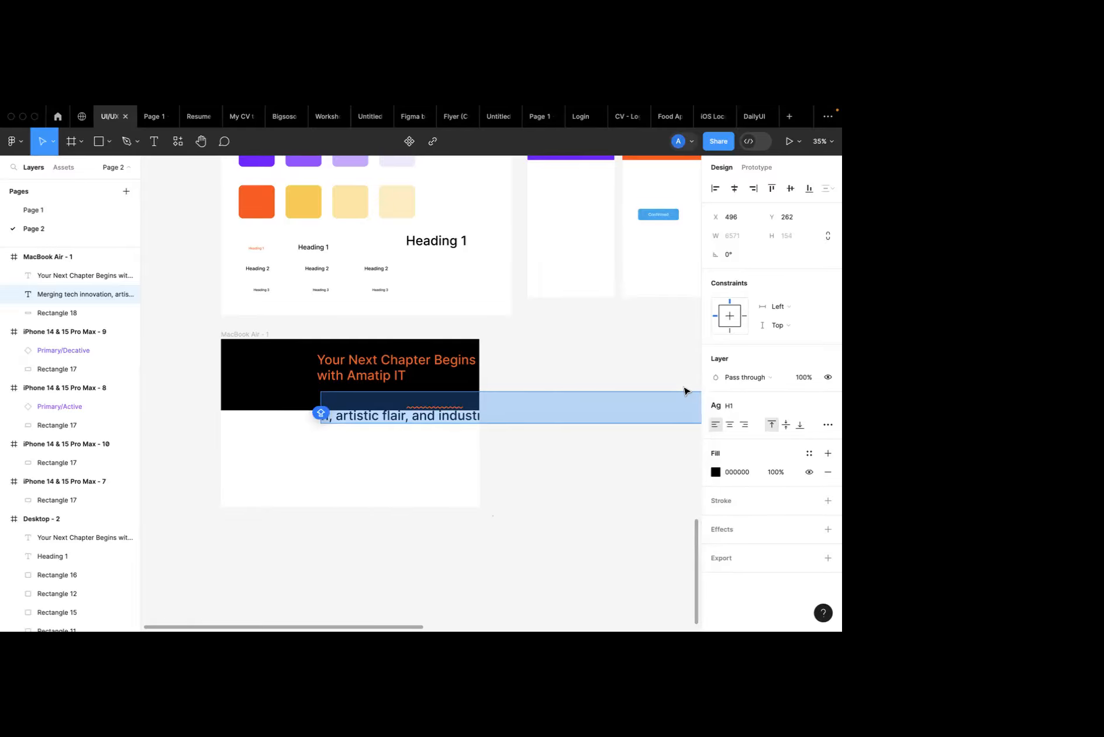
# Create a text style named h2 from the first Heading 2 sample in the Desktop - 2 frame.
pyautogui.click(729, 407)
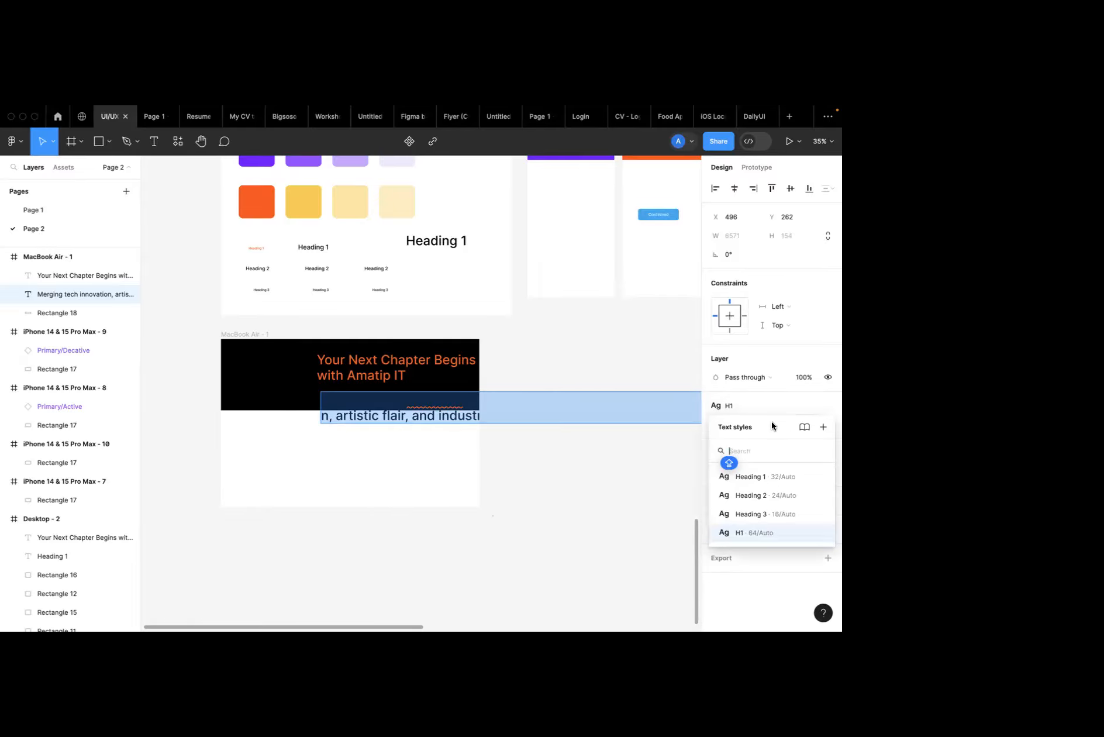
pyautogui.click(266, 272)
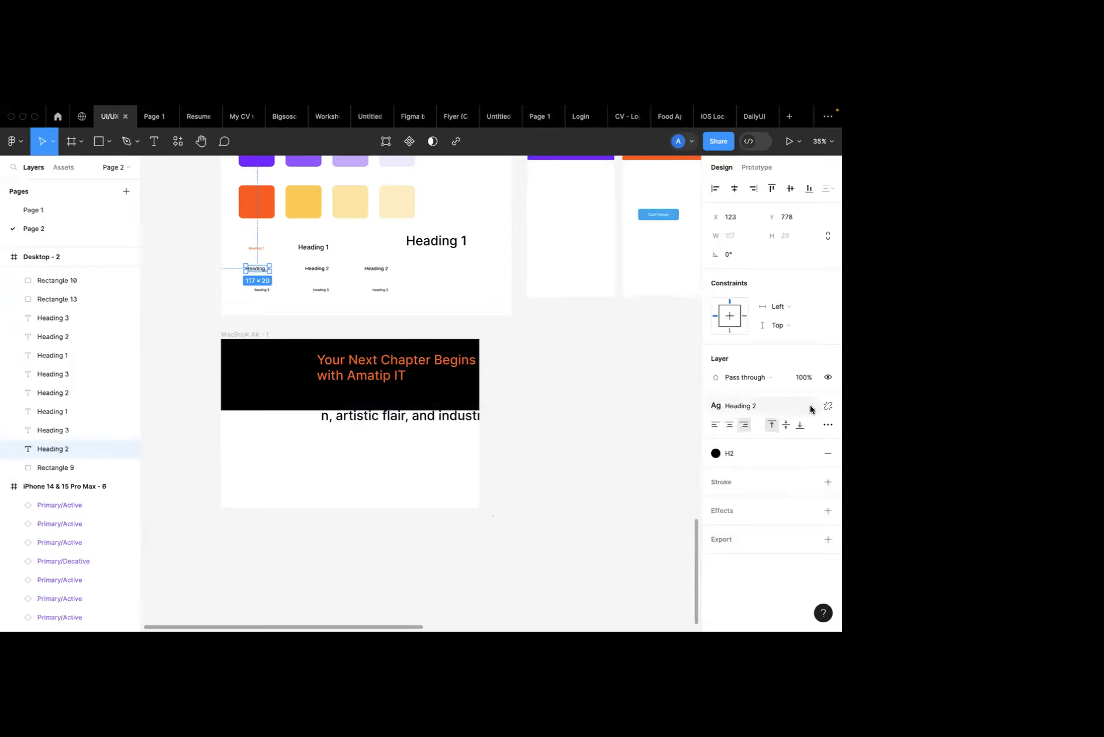
pyautogui.click(758, 406)
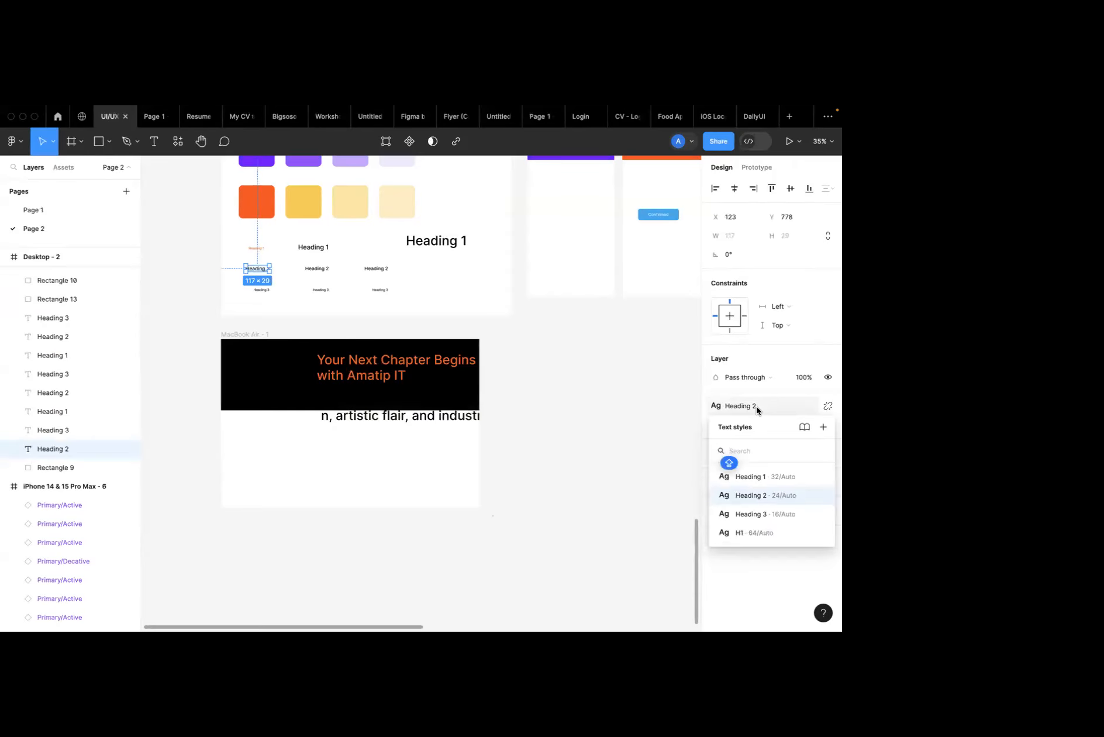
pyautogui.click(824, 427)
pyautogui.write('h2')
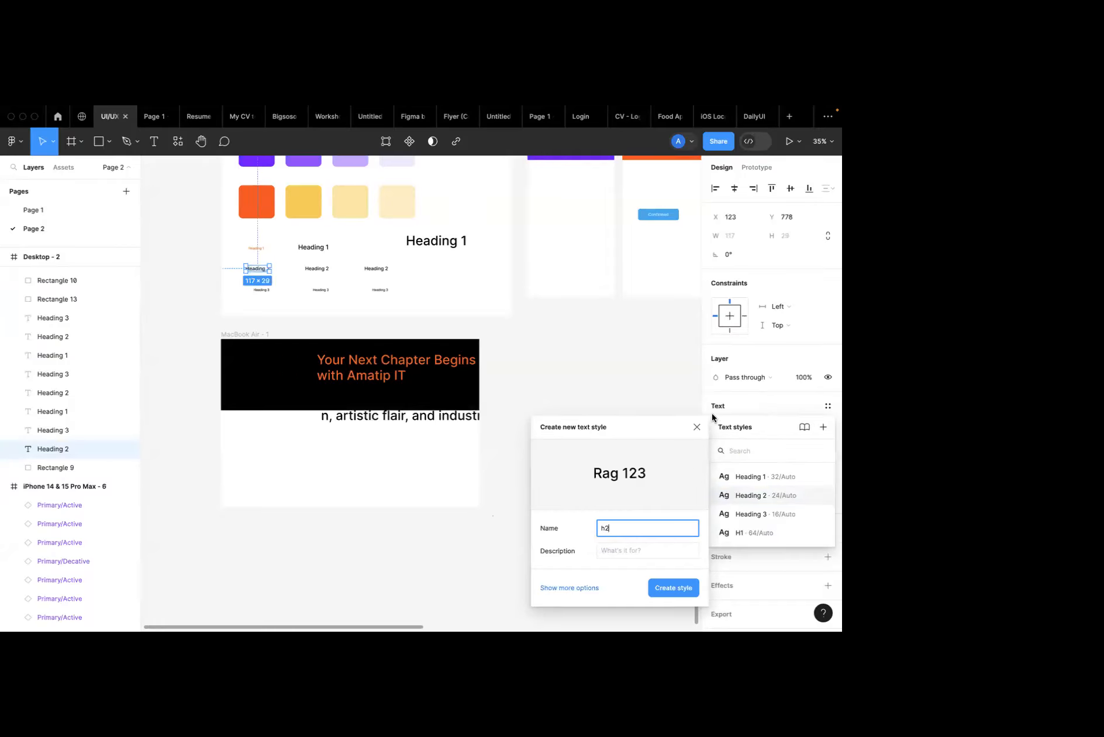
pyautogui.click(670, 587)
# Apply the h2 text style to the paragraph below the banner headline and insert another line break before "dividuals".
pyautogui.click(417, 415)
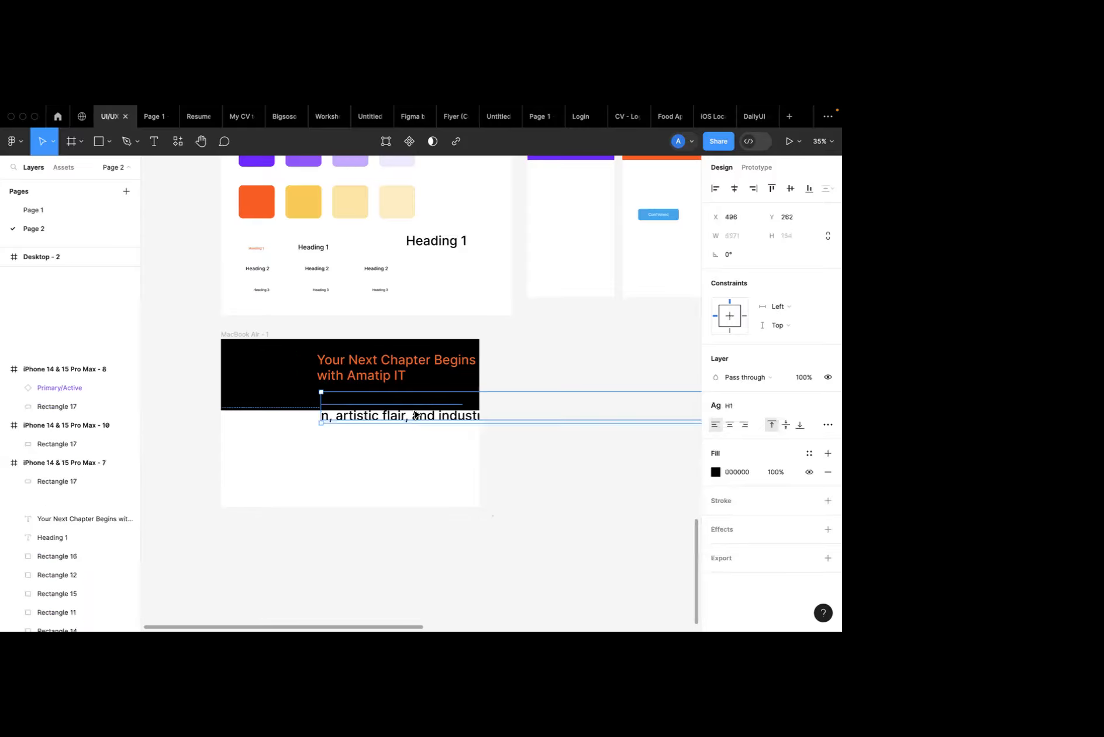
pyautogui.click(728, 409)
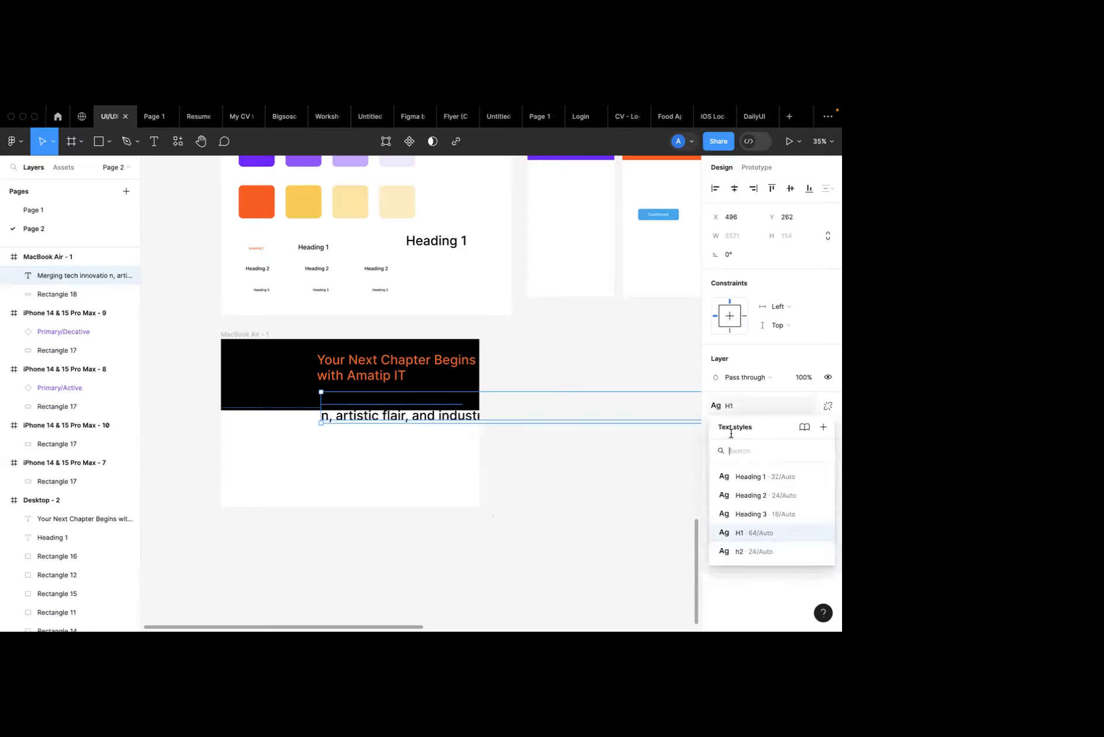
pyautogui.click(747, 534)
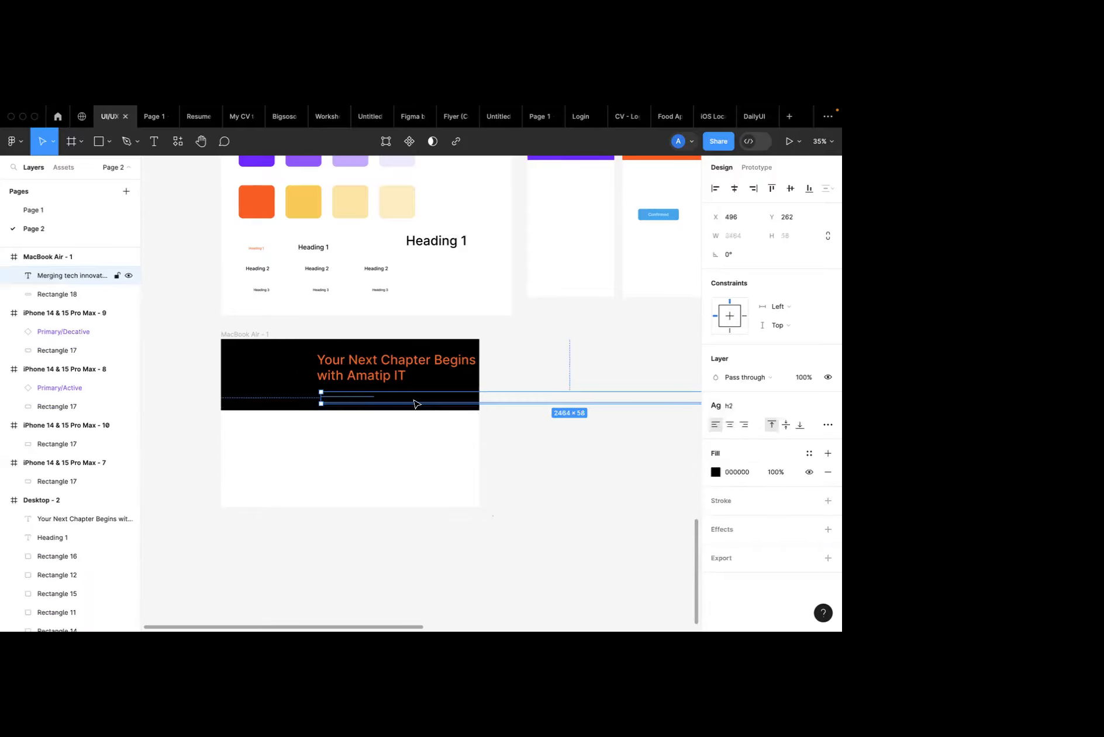
pyautogui.doubleClick(433, 402)
pyautogui.click(434, 399)
pyautogui.press('Return')
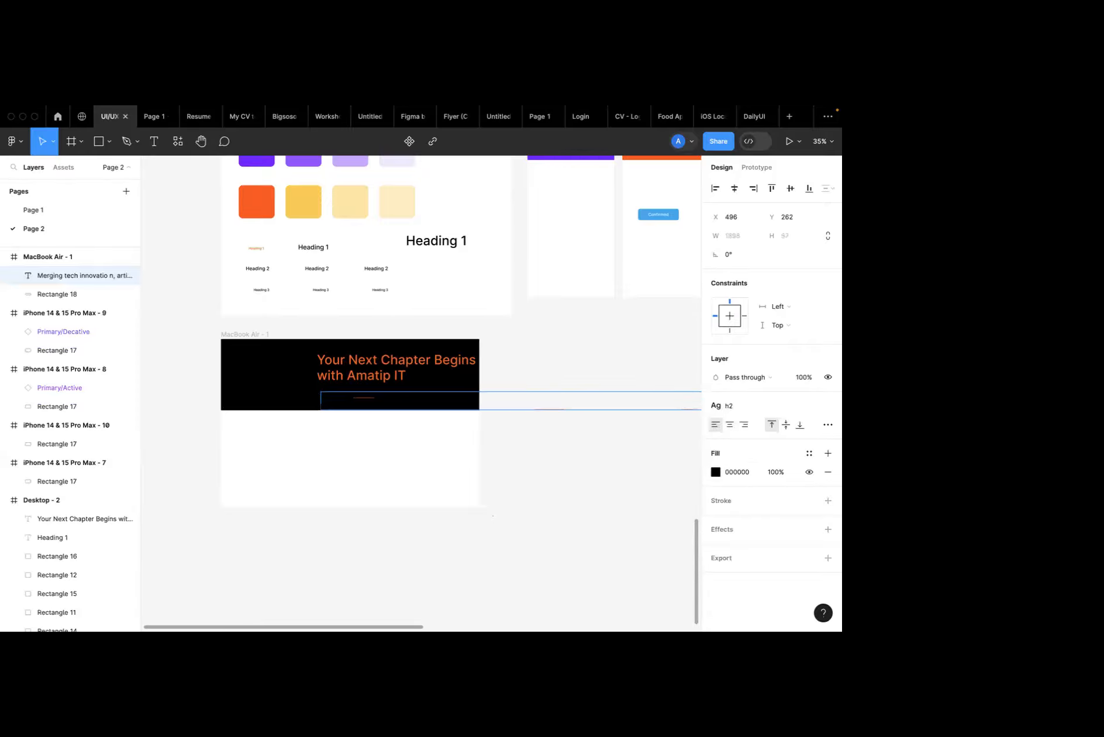
# Detach the H2 color style from the first Heading 2 sample.
pyautogui.click(256, 269)
pyautogui.doubleClick(267, 269)
pyautogui.click(715, 454)
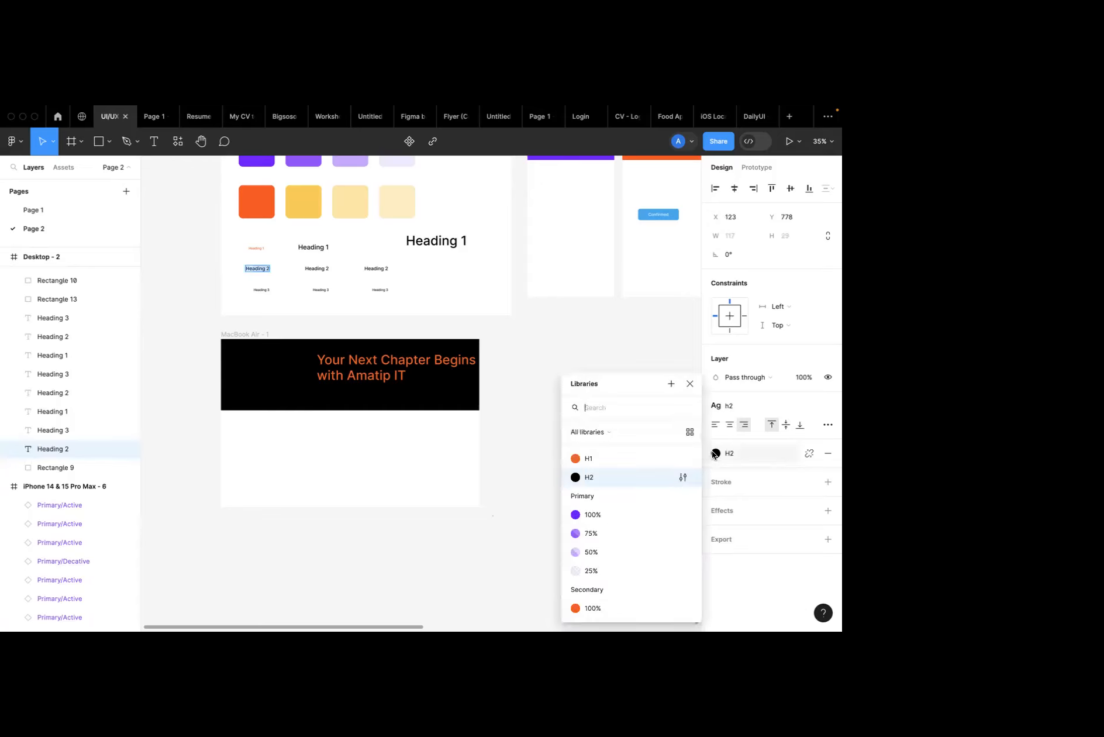
pyautogui.click(811, 455)
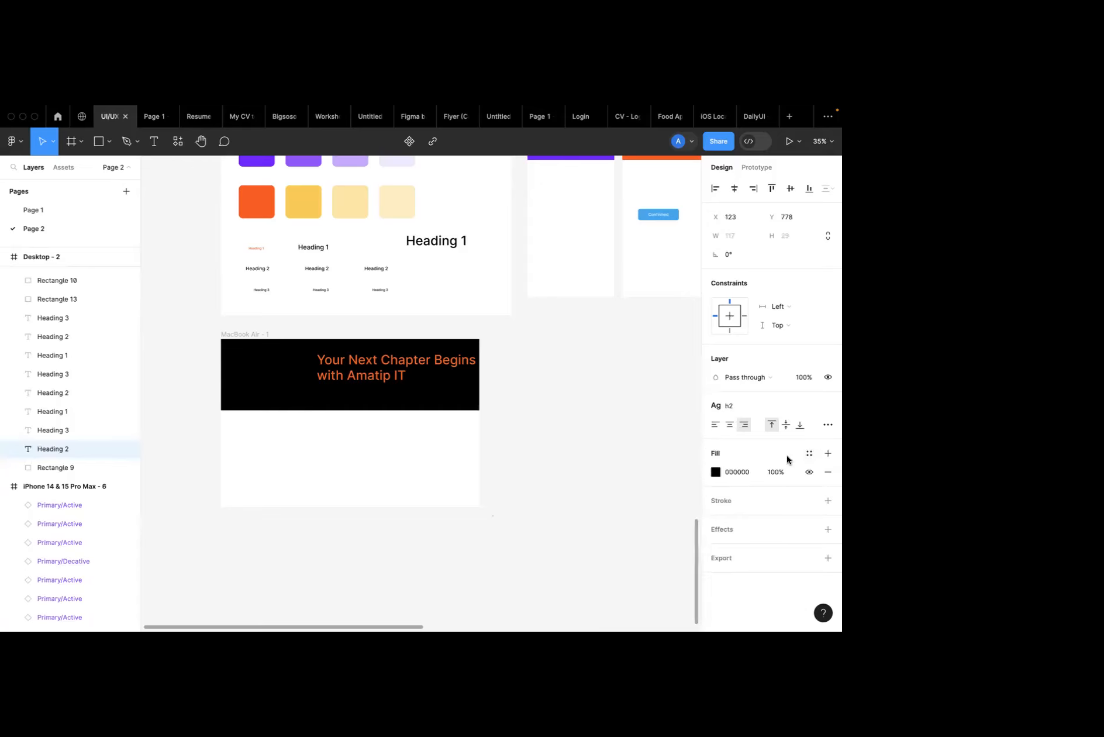
# Edit the h2 text style and set its font size to 48.
pyautogui.click(727, 406)
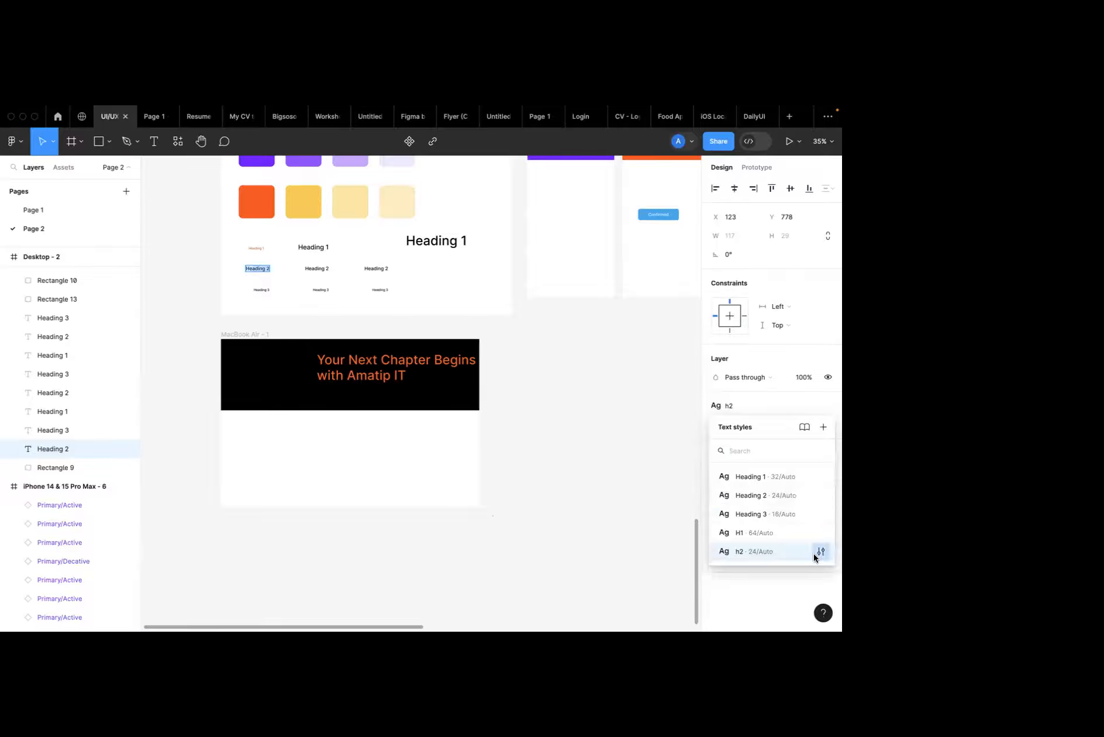
pyautogui.click(821, 551)
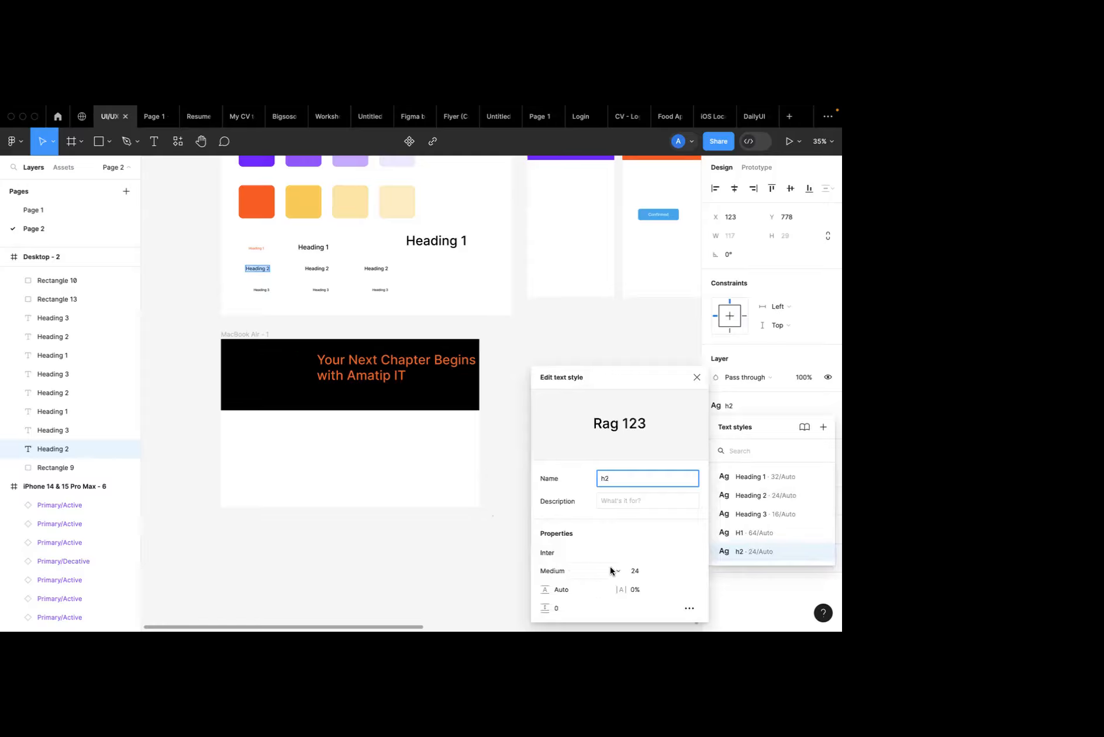
pyautogui.click(677, 571)
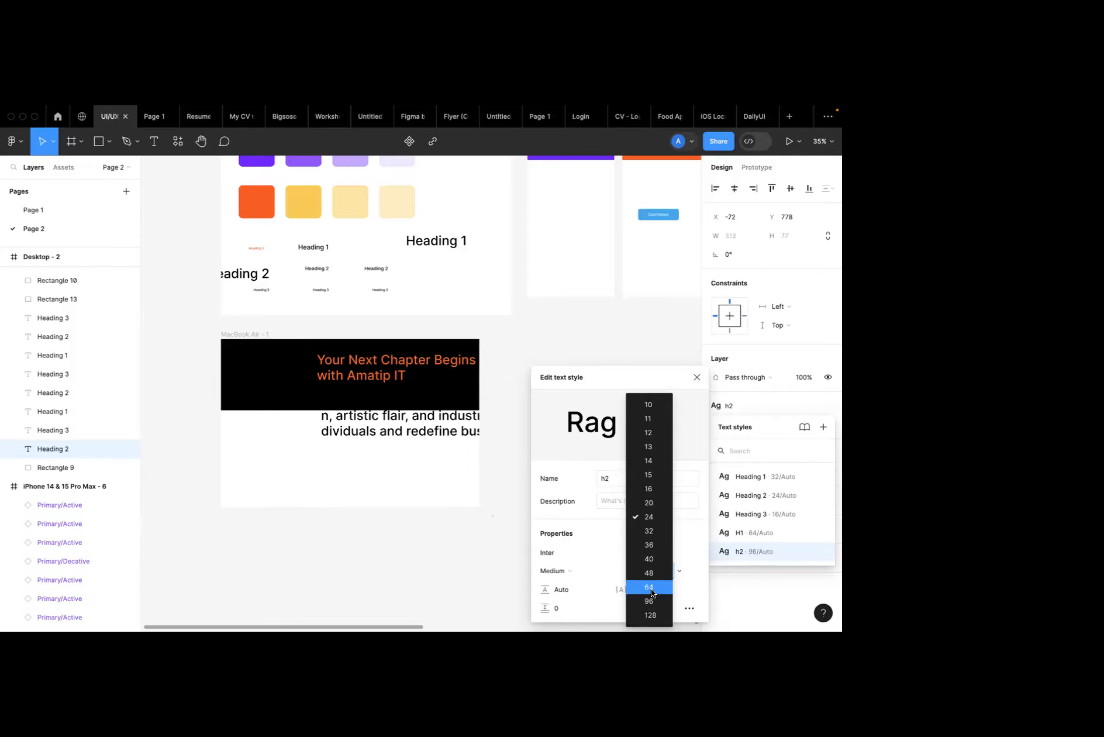
pyautogui.click(654, 573)
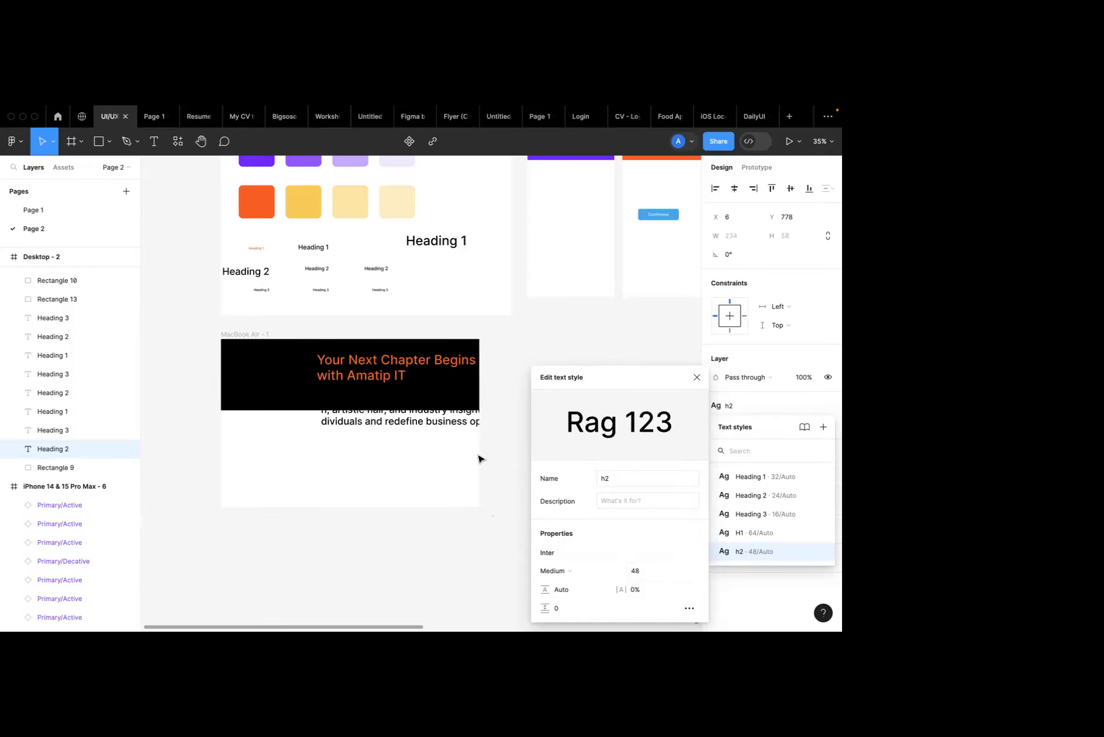
# Move the paragraph onto the white area below the black banner, to X 149, Y 370, and break its text after "redefine business".
pyautogui.click(374, 437)
pyautogui.moveTo(378, 428); pyautogui.dragTo(312, 443)
pyautogui.doubleClick(384, 443)
pyautogui.click(394, 439)
pyautogui.press('Return')
# Insert further line breaks in the paragraph after "industry insight", "refine" and "elevate your", and finish editing the text.
pyautogui.click(413, 432)
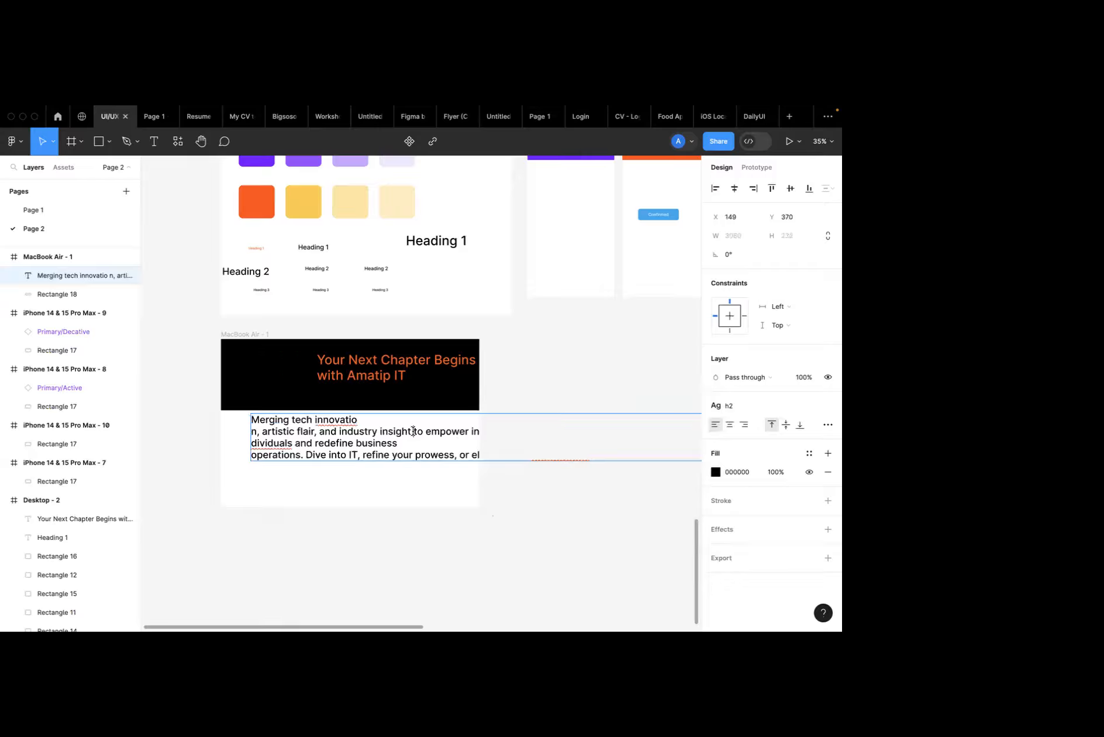
pyautogui.press('Return')
pyautogui.click(391, 466)
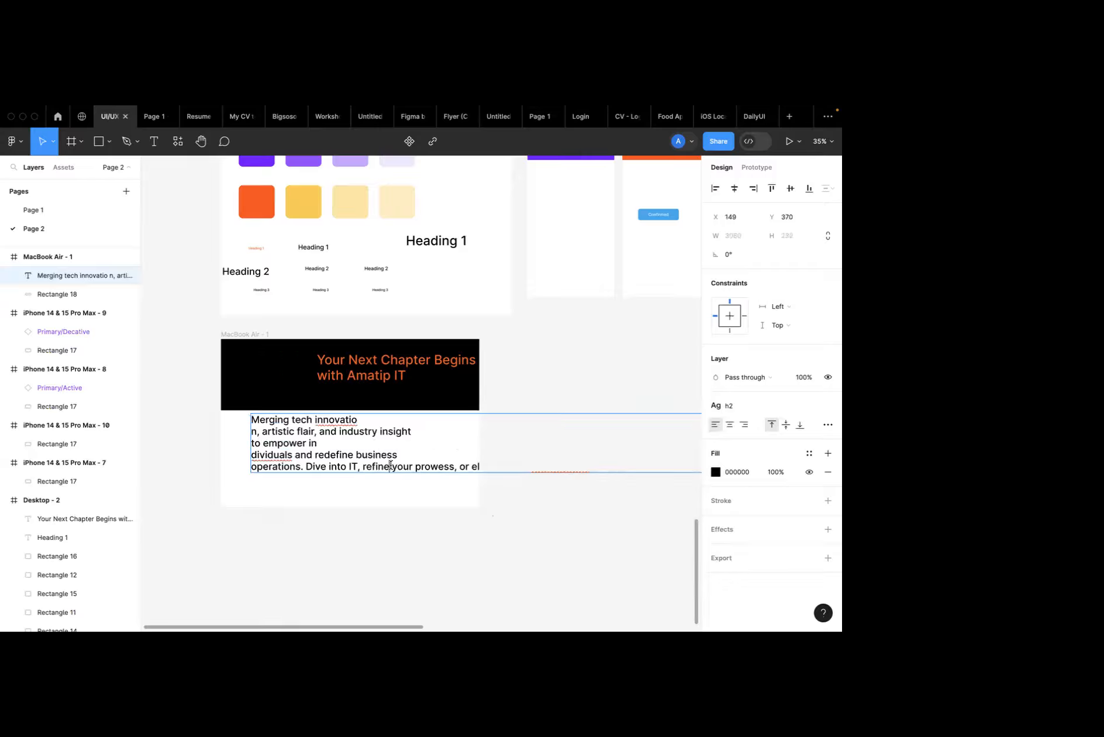
pyautogui.press('Return')
pyautogui.click(390, 478)
pyautogui.press('Return')
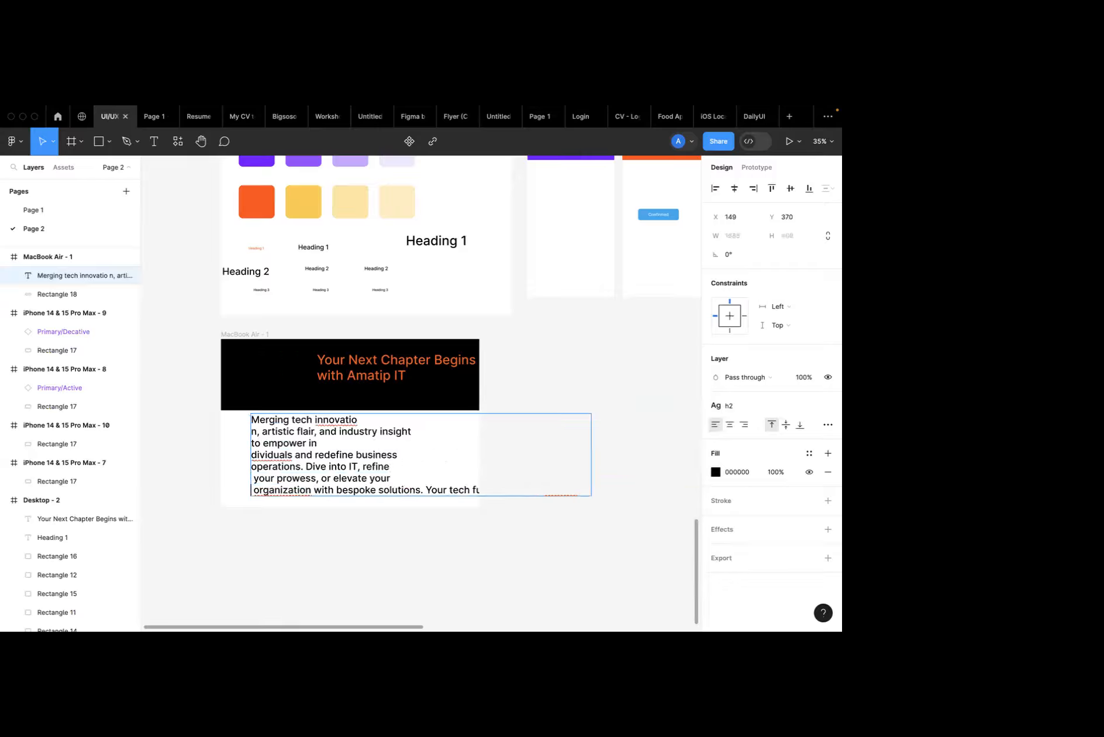
pyautogui.hotkey('ctrl', 'a')
pyautogui.press('Escape')
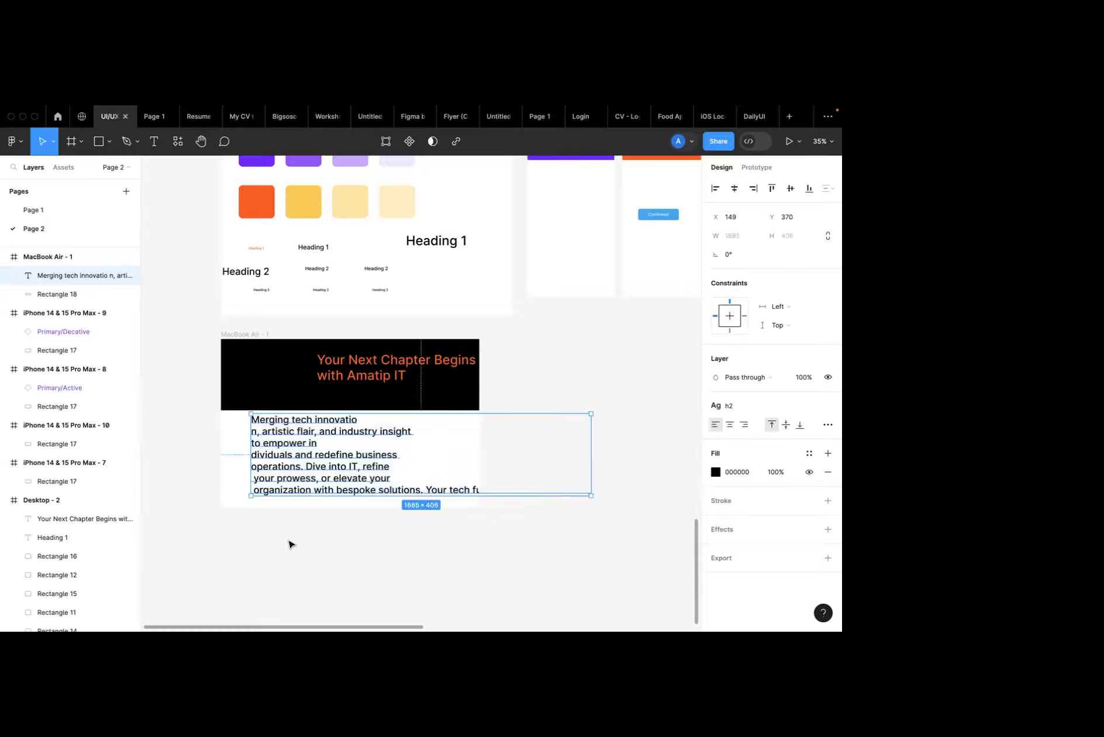
# Review the file's local styles, including the Primary and Secondary color groups, and check which color style the orange swatch uses.
pyautogui.click(263, 291)
pyautogui.click(513, 405)
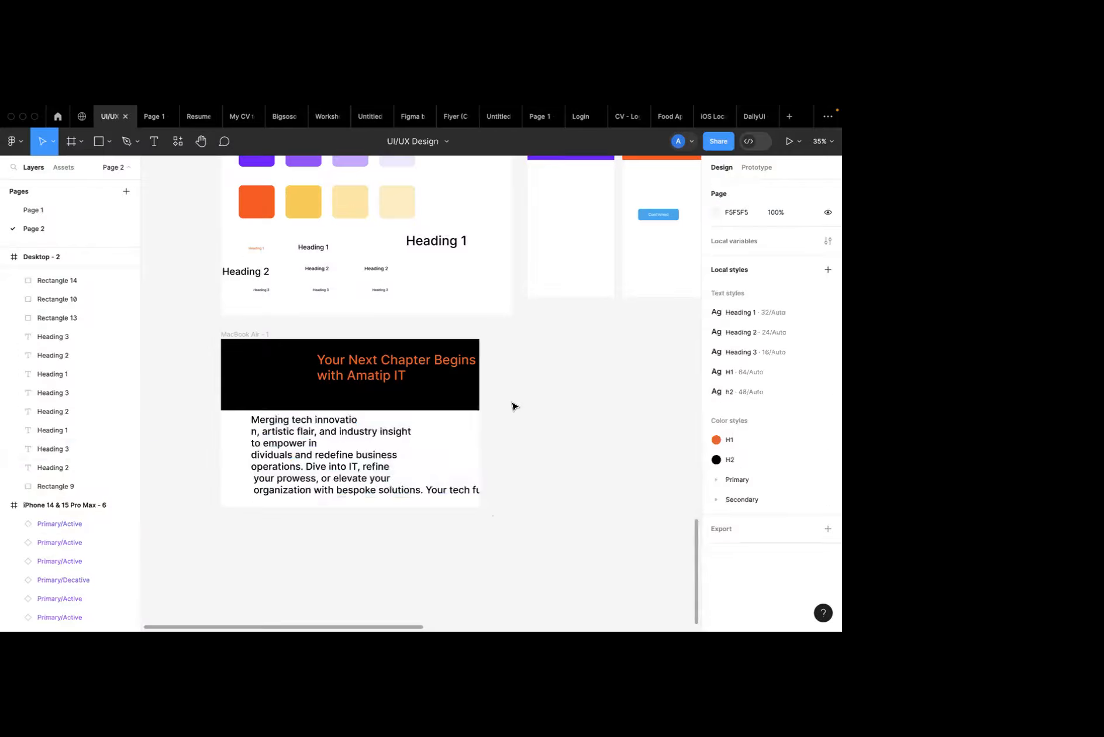
pyautogui.scroll(-5, 370, 405)
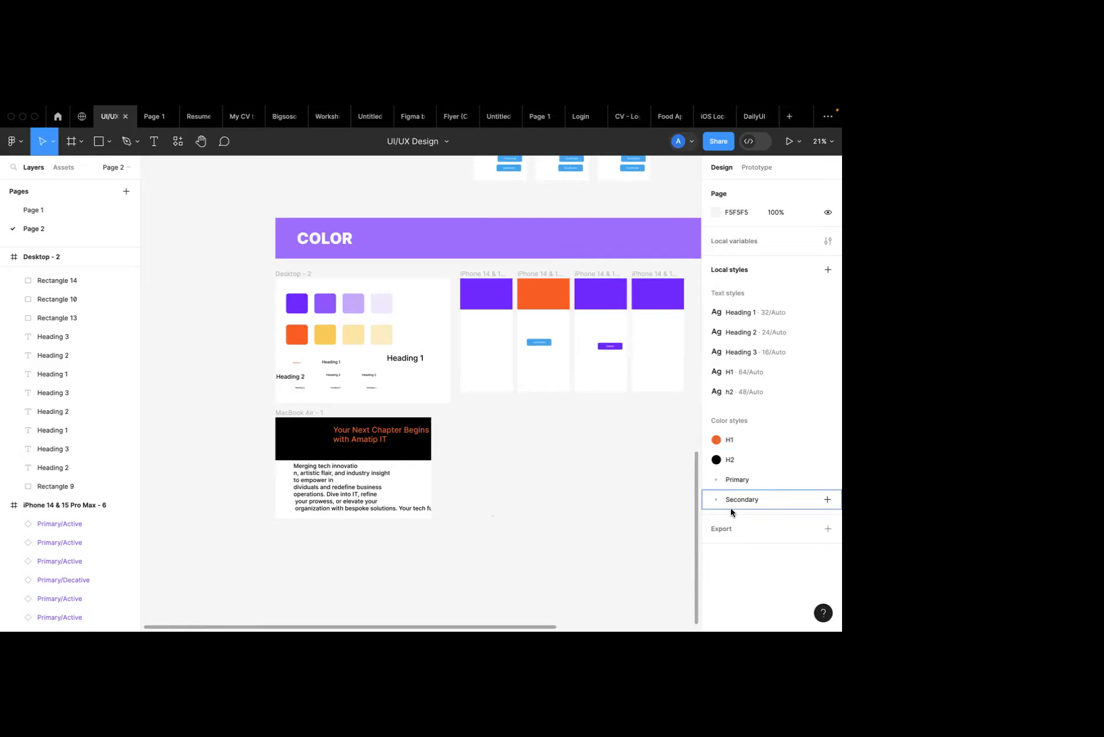
pyautogui.click(716, 481)
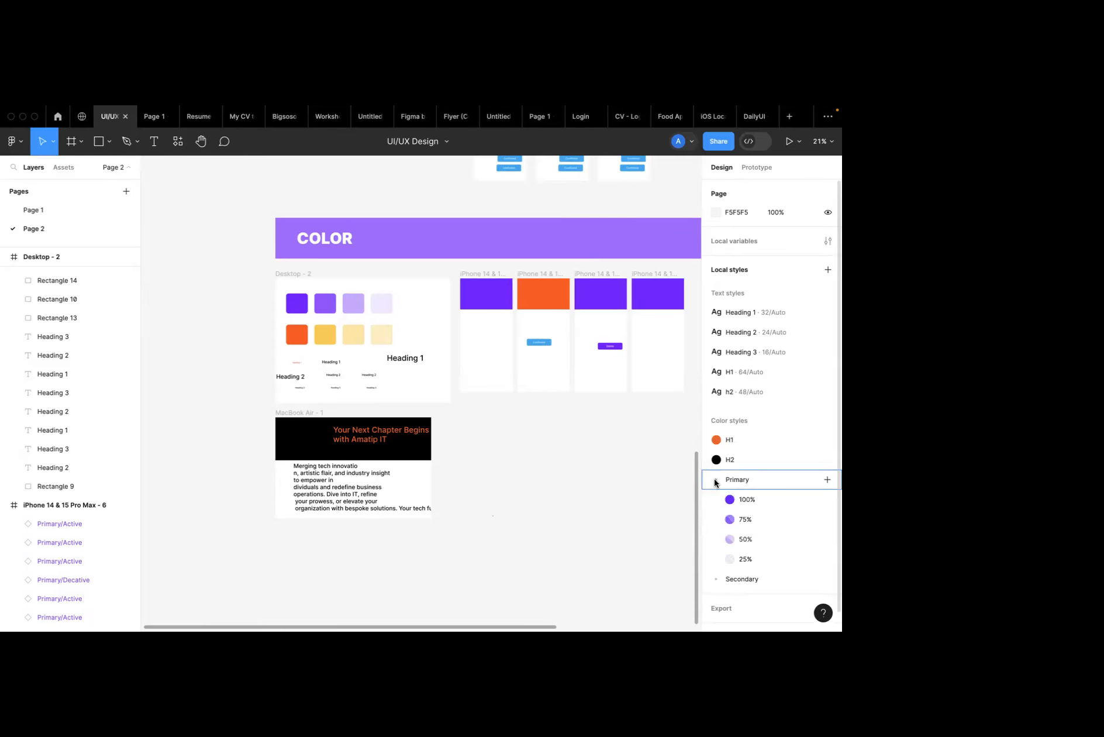
pyautogui.click(716, 481)
pyautogui.click(716, 501)
pyautogui.click(716, 500)
pyautogui.click(717, 502)
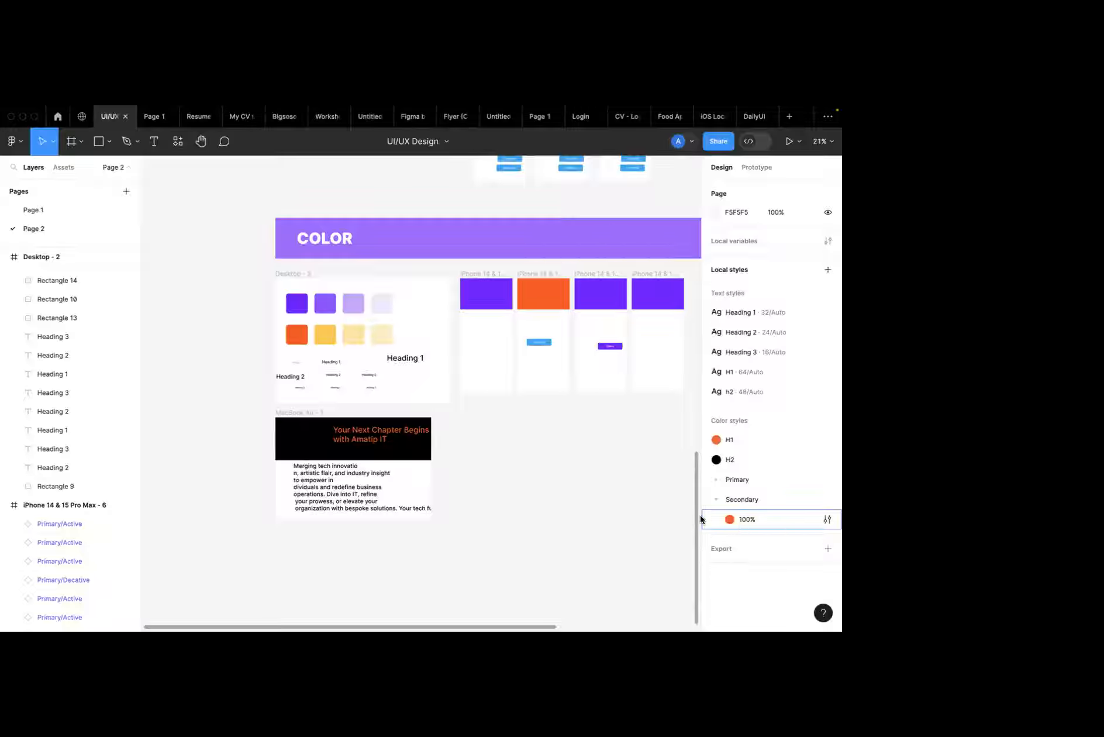
pyautogui.click(307, 339)
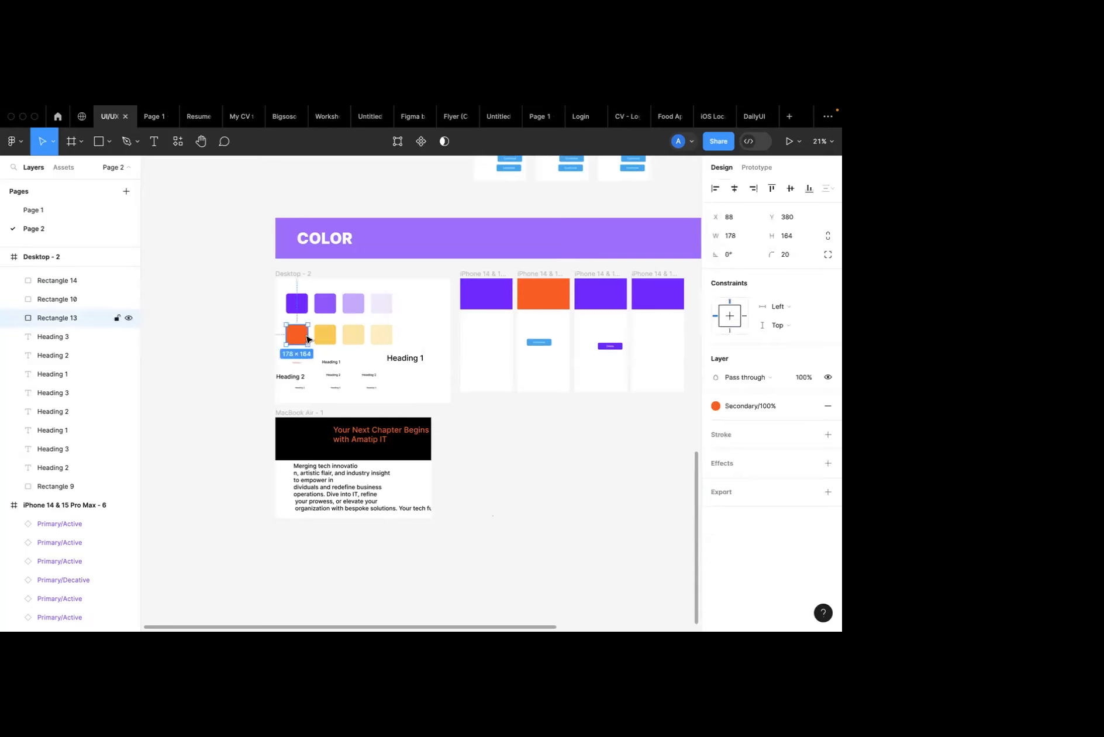
# Check the fill color and opacity of each yellow swatch in the second color row.
pyautogui.click(332, 339)
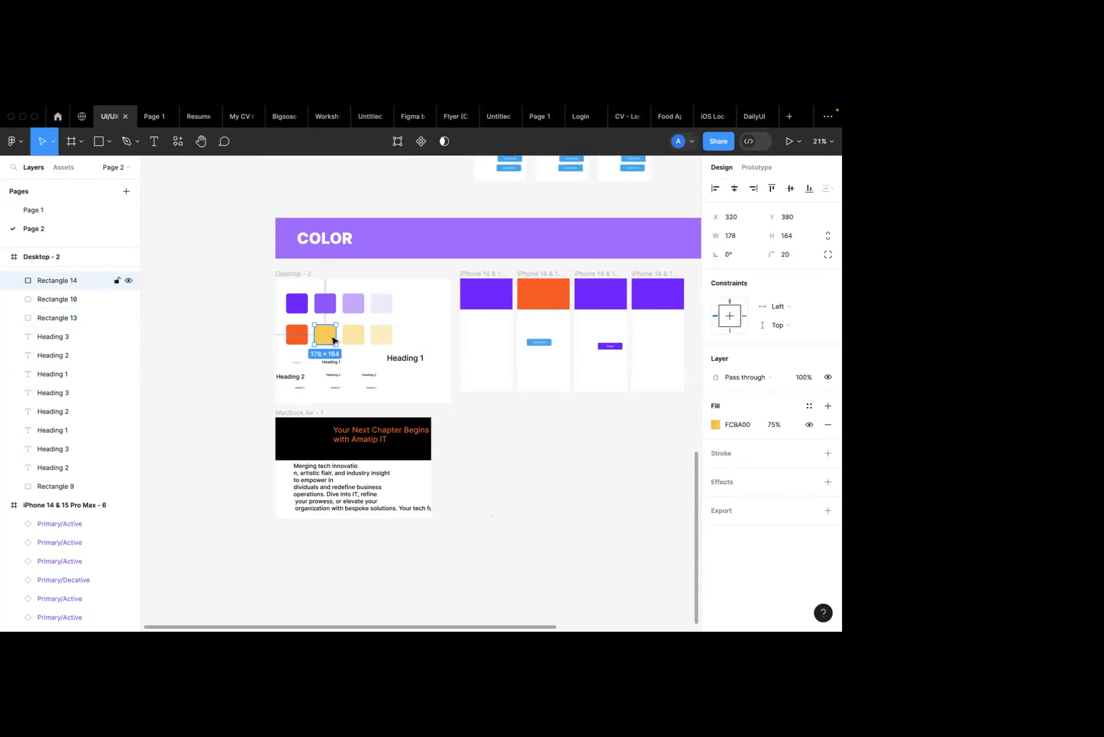
pyautogui.click(361, 343)
pyautogui.click(385, 340)
pyautogui.click(327, 340)
pyautogui.click(353, 340)
pyautogui.click(367, 342)
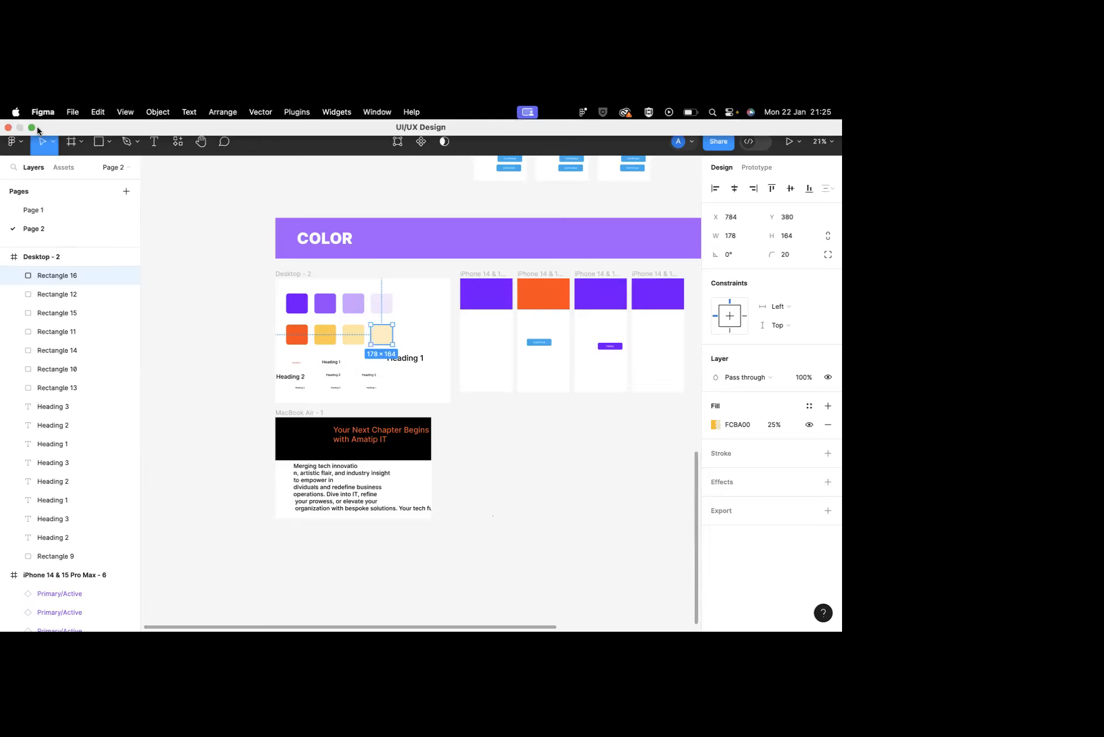
# Switch to the Amatip IT website in Chrome, shown full screen, and skim its home page from the header to the footer.
pyautogui.click(32, 127)
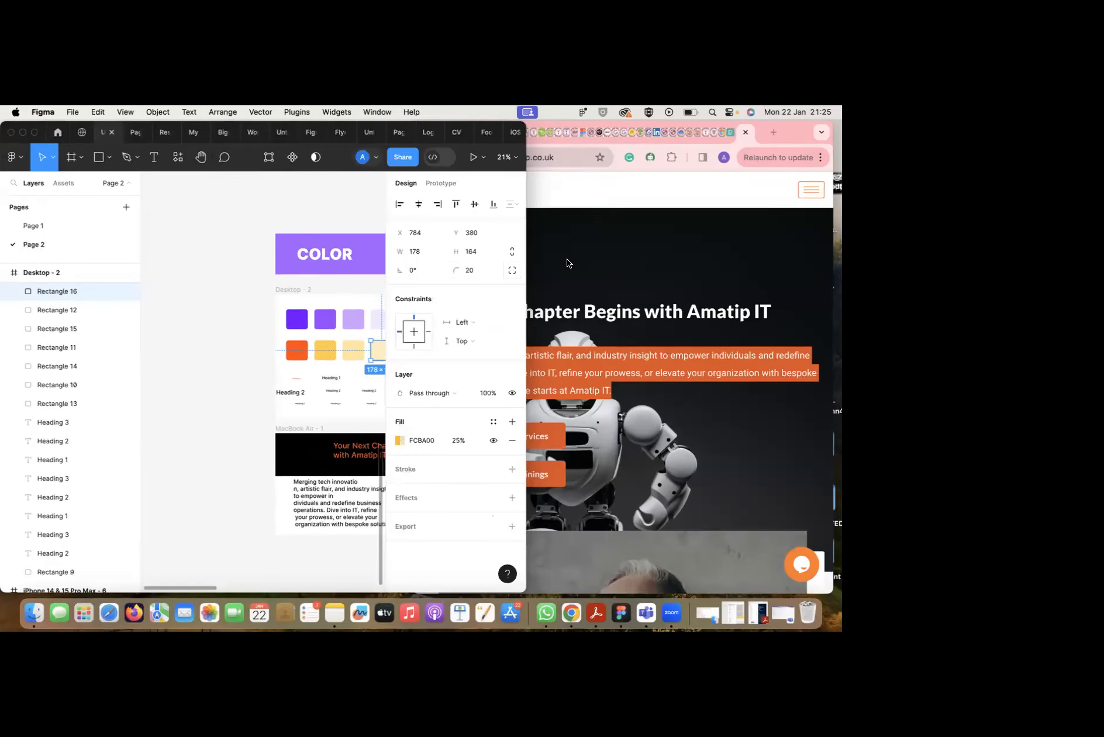
pyautogui.click(567, 263)
pyautogui.click(452, 131)
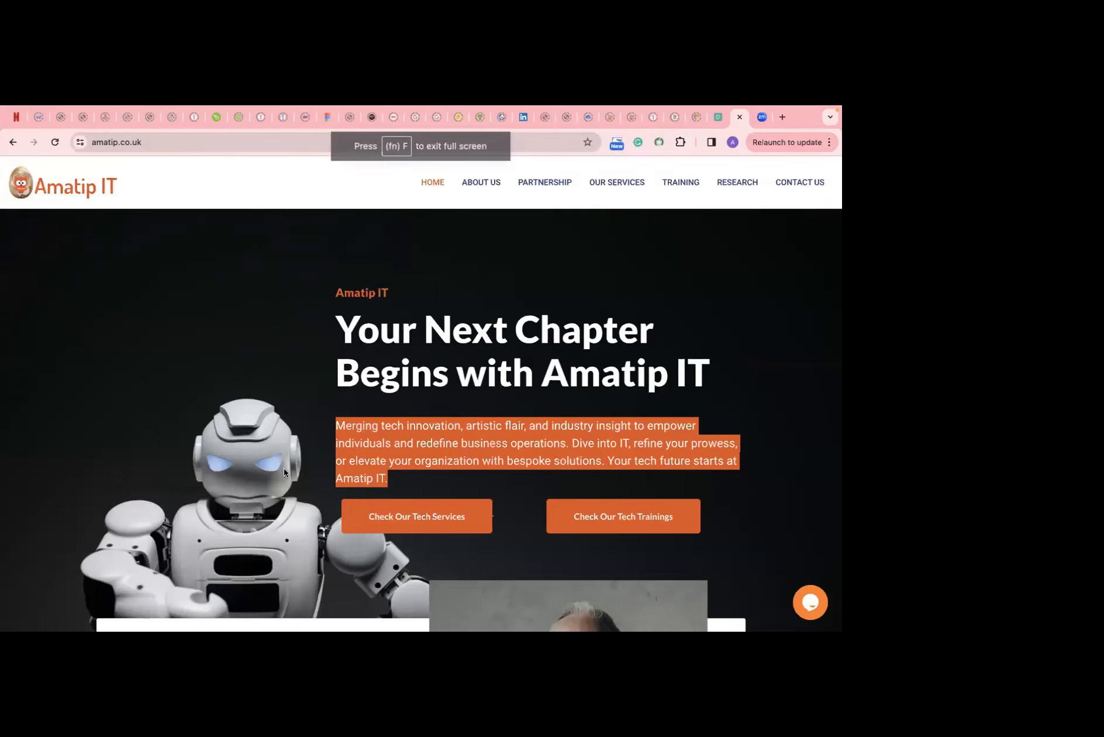
pyautogui.scroll(-20, 284, 469)
pyautogui.scroll(-20, 284, 469)
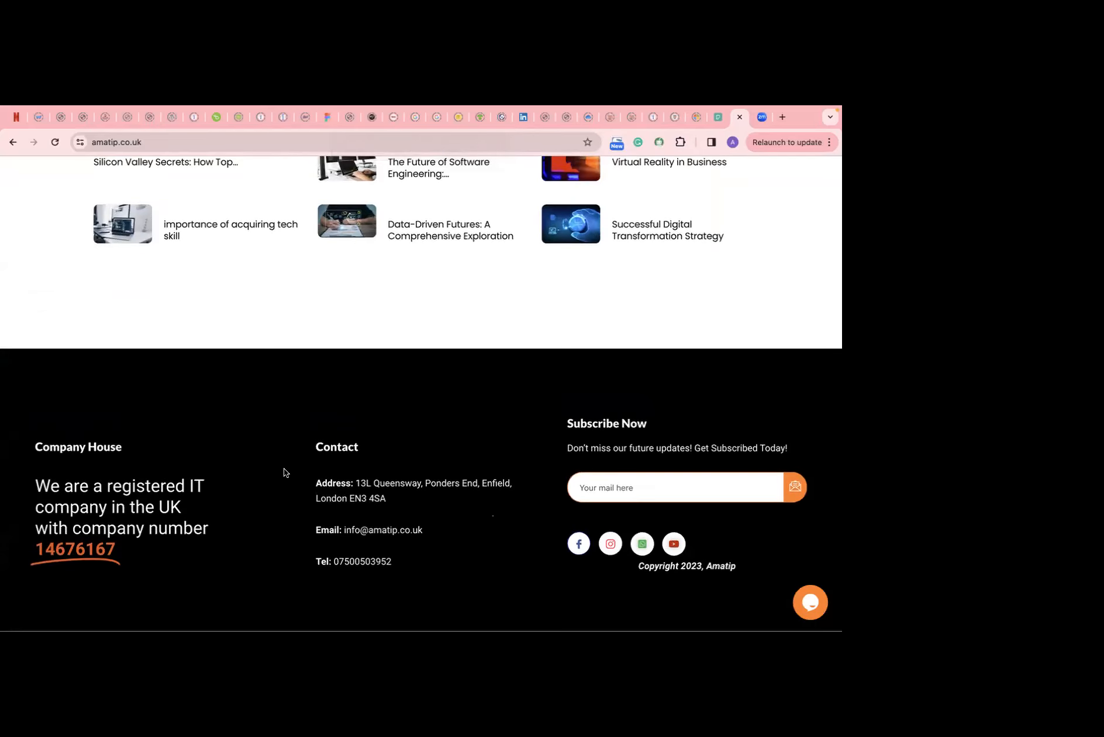
pyautogui.scroll(20, 284, 472)
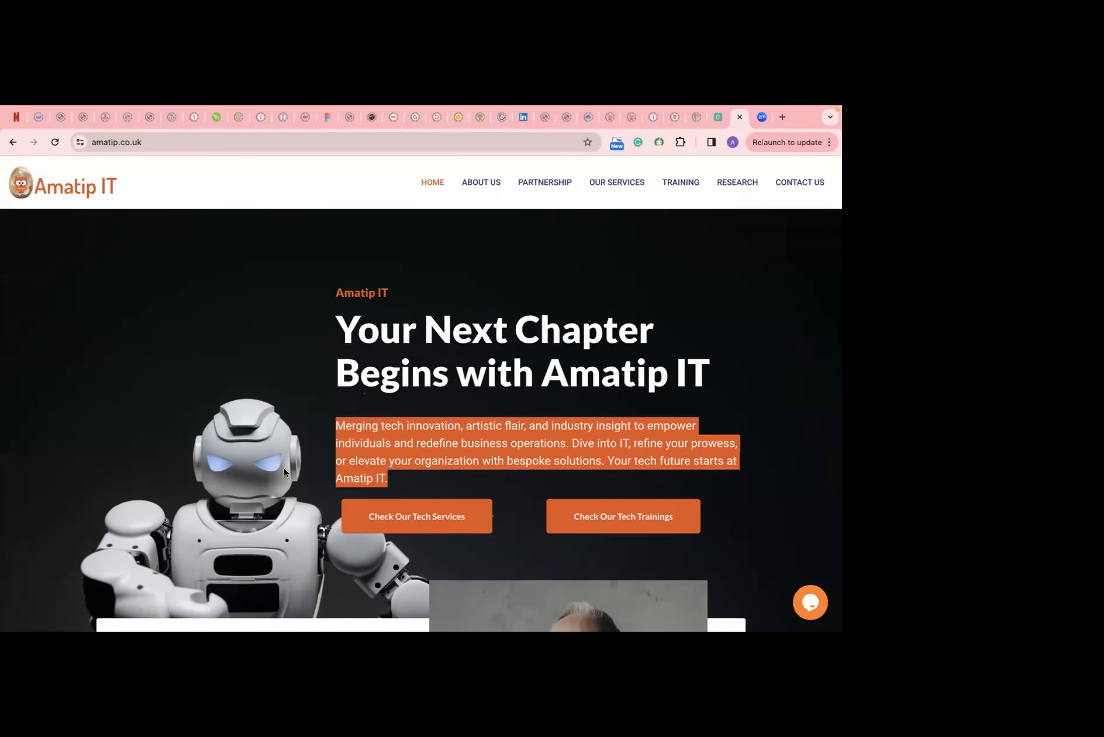
# Examine the home page's color and text use, from the hero banner and its buttons through "Let's Shape the Future Together" to the lower sections.
pyautogui.scroll(-8, 284, 472)
pyautogui.scroll(4, 284, 472)
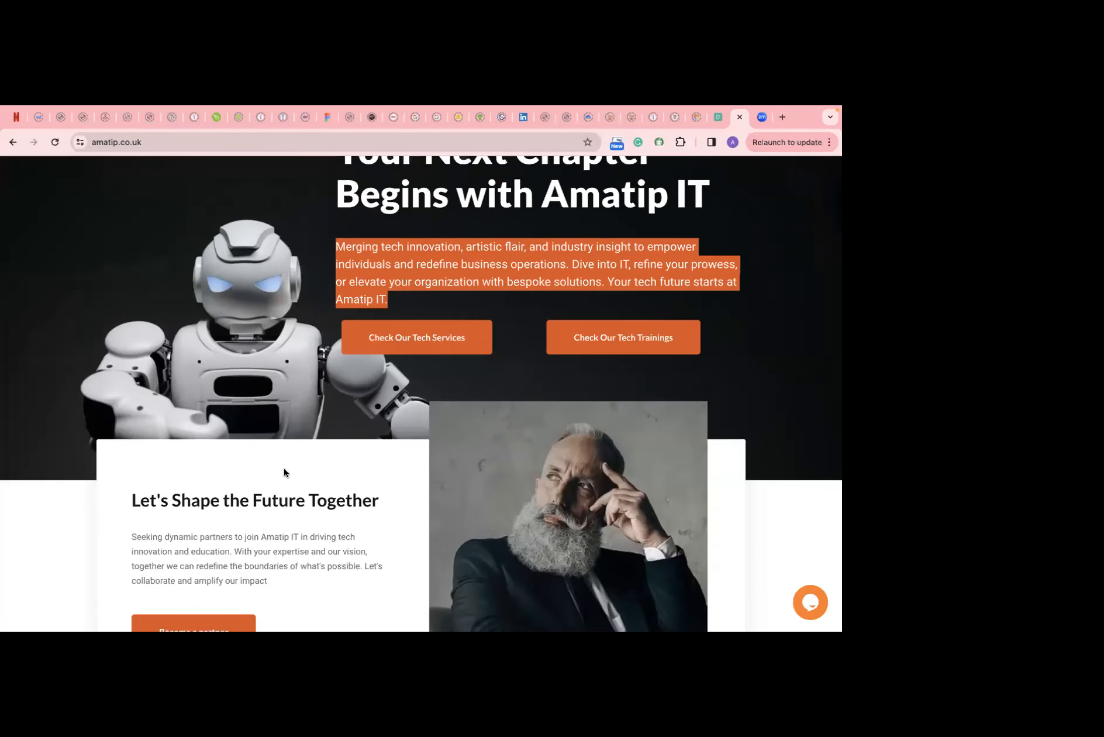
pyautogui.scroll(2, 284, 472)
pyautogui.scroll(-6, 284, 472)
pyautogui.scroll(5, 284, 472)
pyautogui.scroll(5, 282, 463)
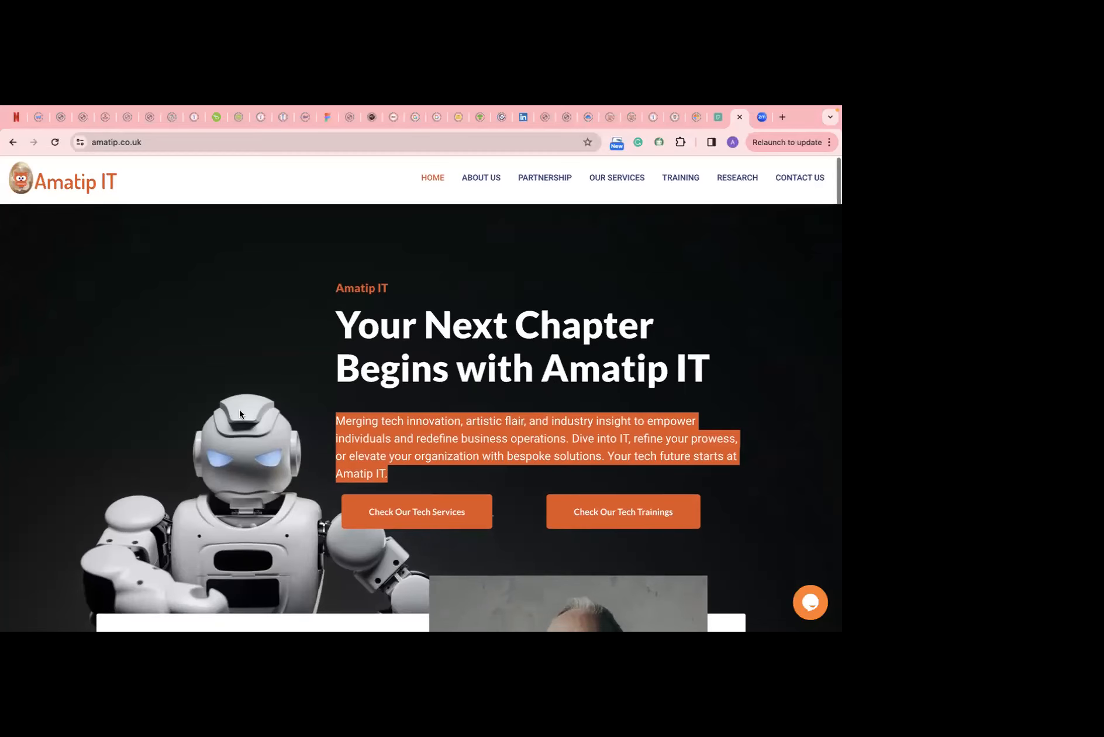
pyautogui.scroll(-5, 240, 410)
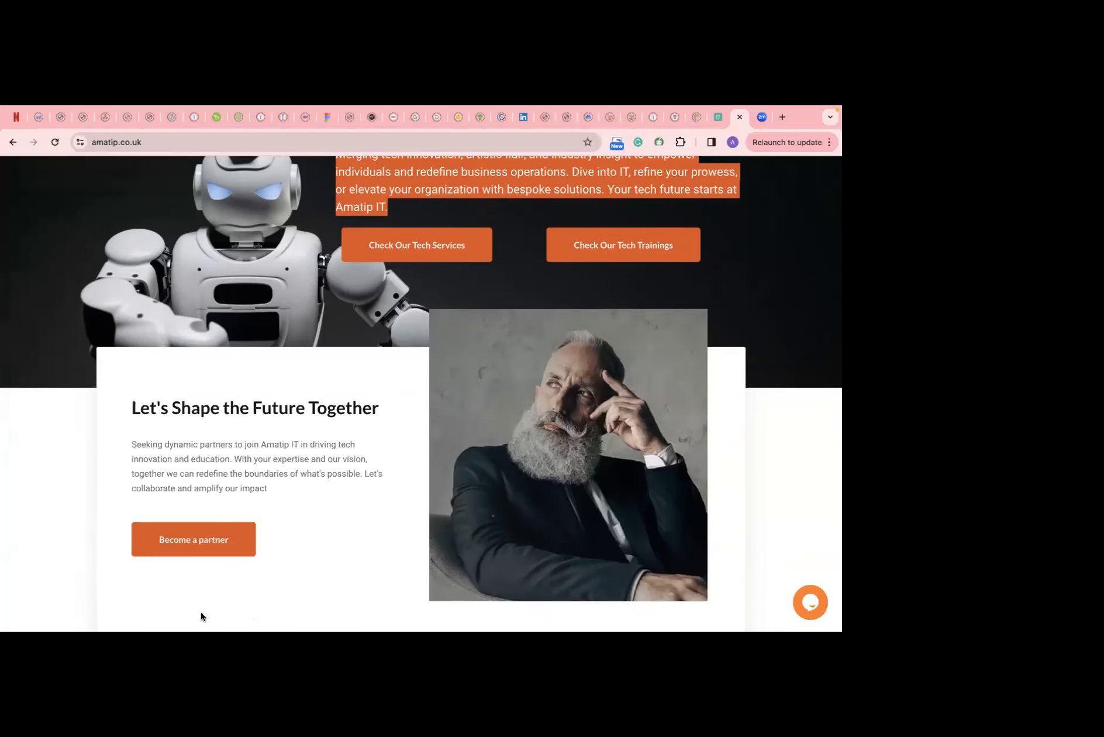
pyautogui.scroll(-2, 663, 457)
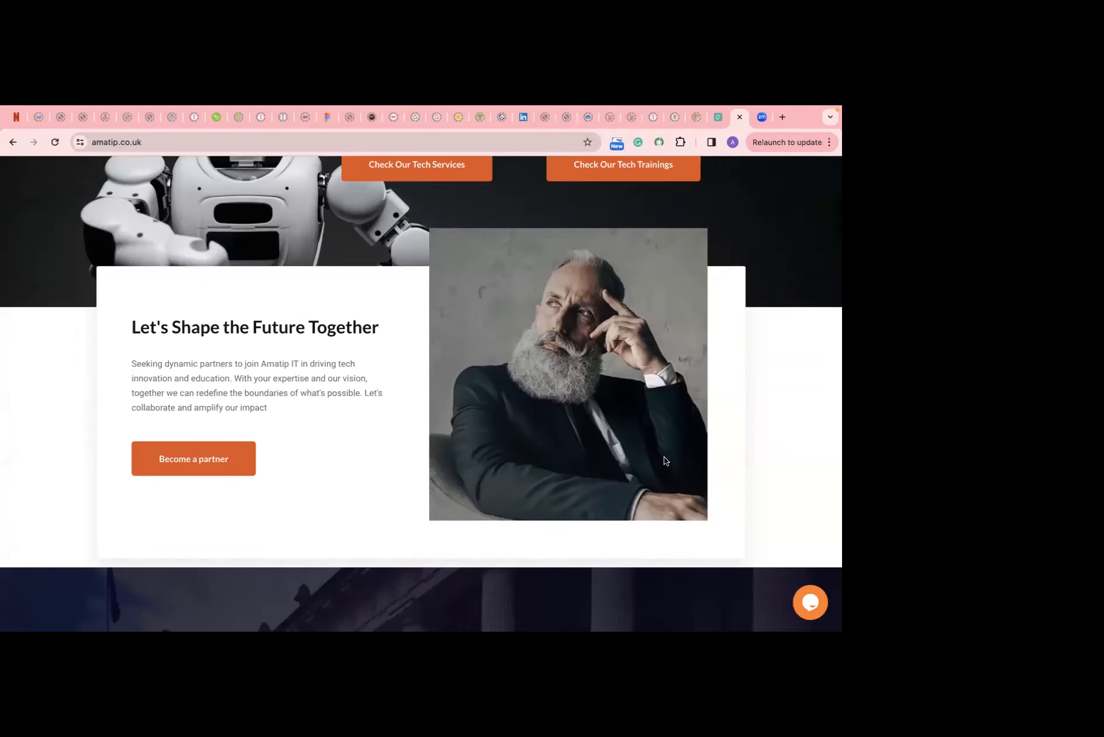
pyautogui.scroll(1, 663, 456)
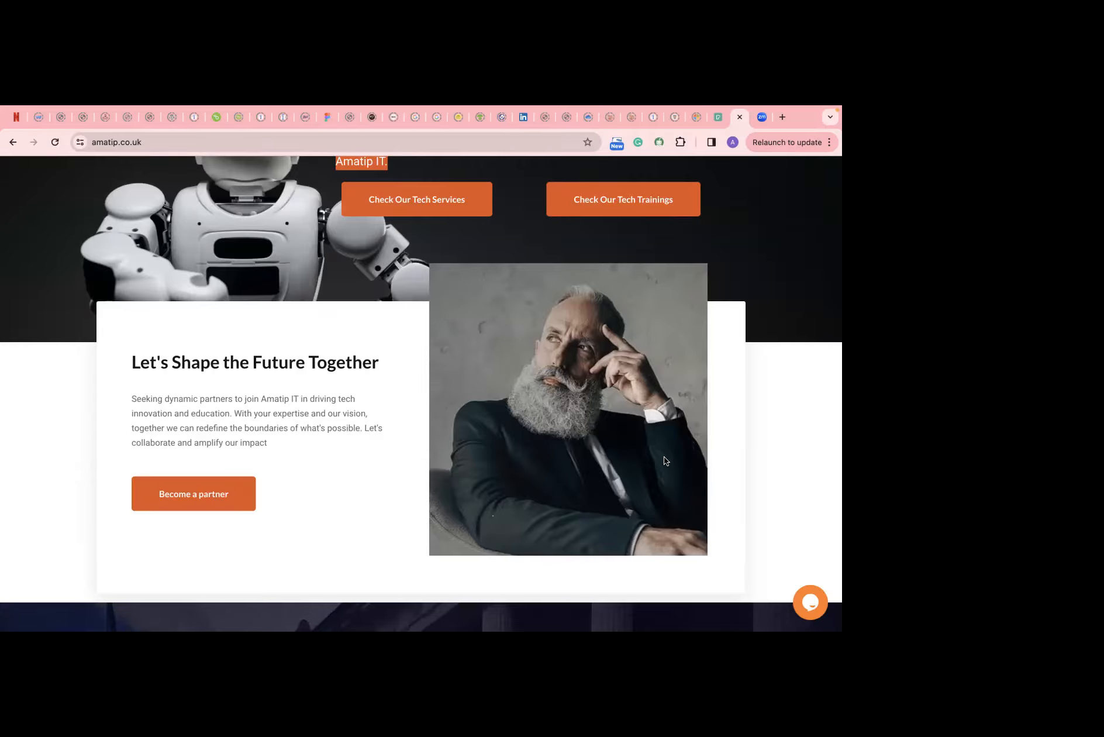
pyautogui.scroll(-20, 665, 461)
pyautogui.scroll(-5, 663, 456)
pyautogui.scroll(20, 663, 456)
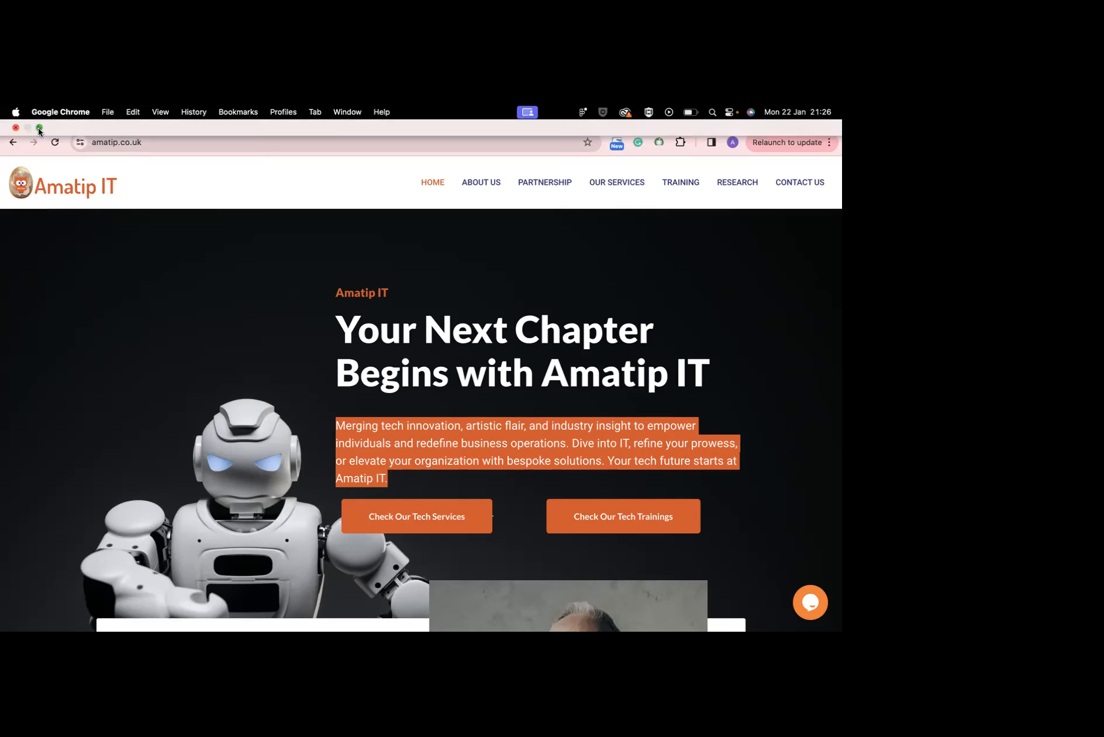
pyautogui.click(38, 128)
pyautogui.click(209, 328)
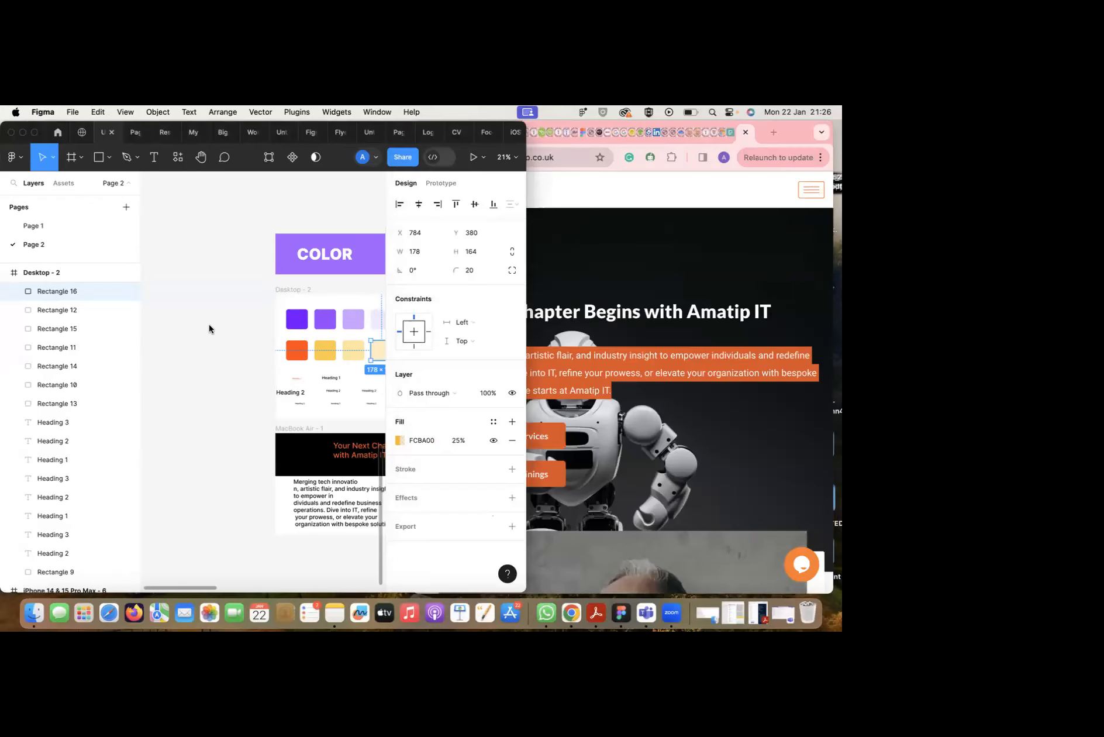
pyautogui.click(34, 132)
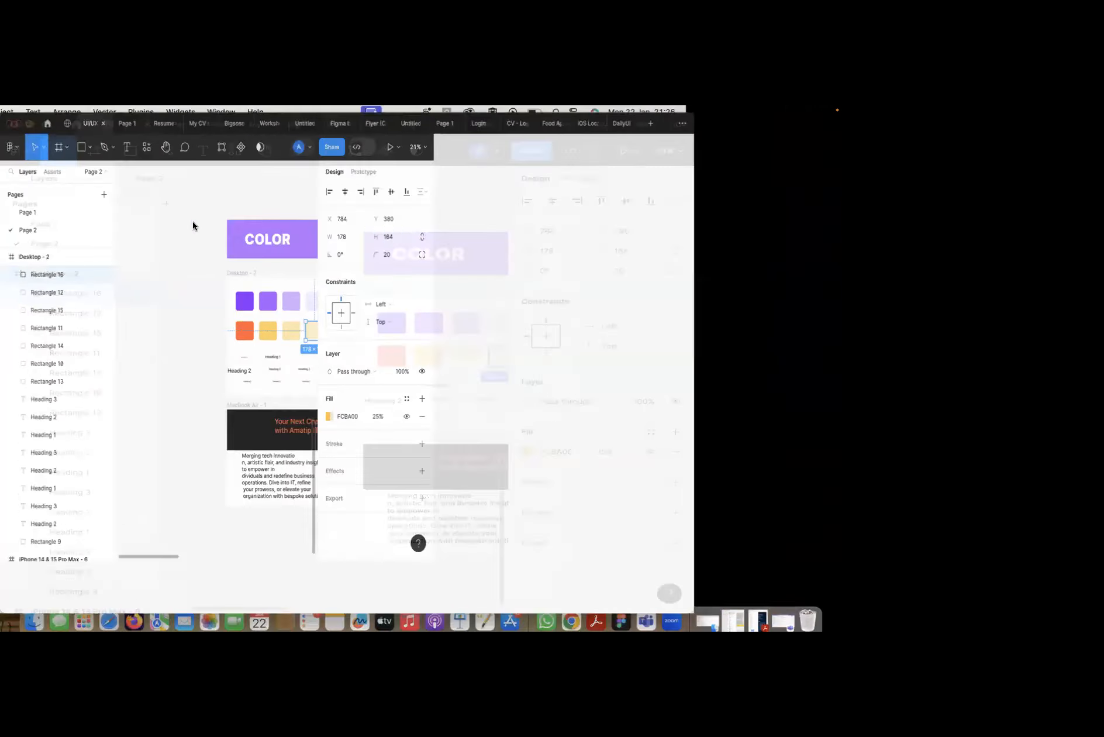
pyautogui.click(31, 127)
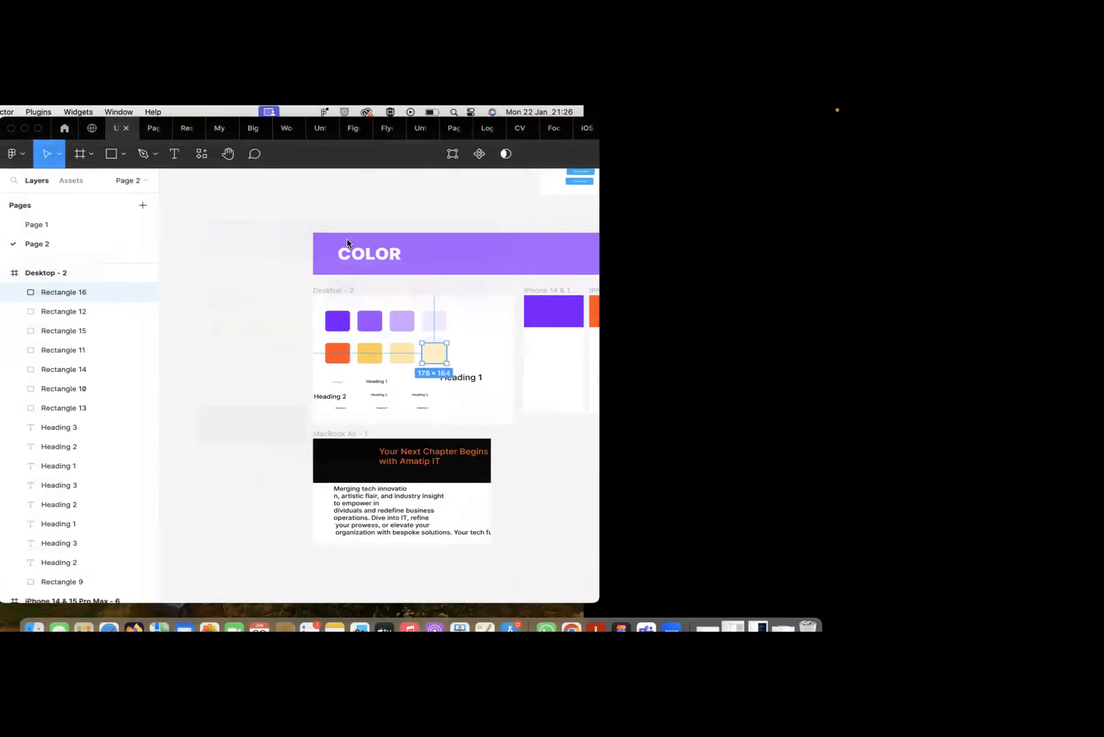
pyautogui.click(471, 172)
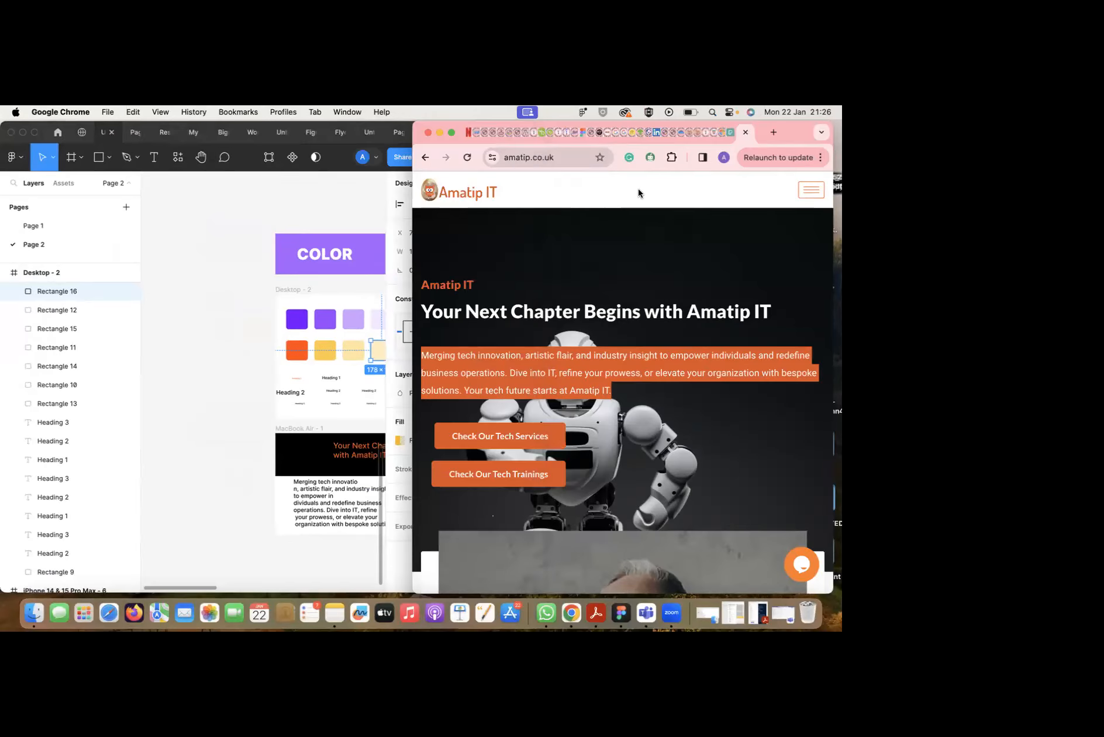
# Show Chrome full screen and open figma.com in a new browser tab.
pyautogui.click(454, 131)
pyautogui.click(781, 118)
pyautogui.write('fi')
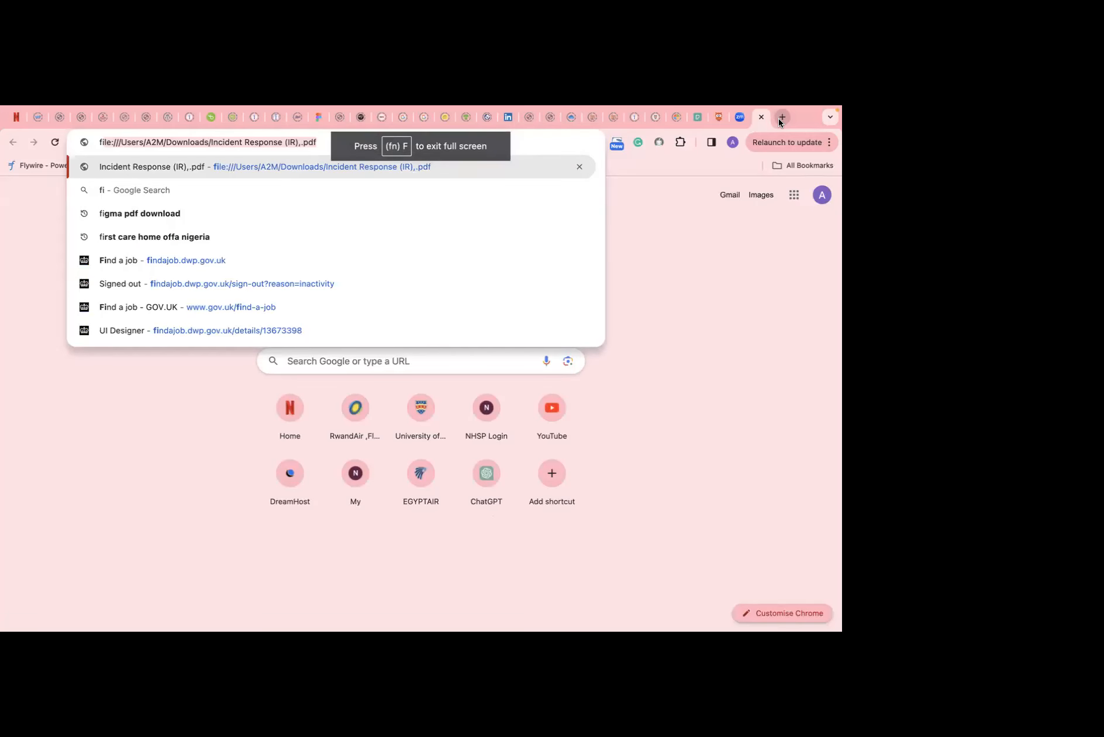
pyautogui.write('gm')
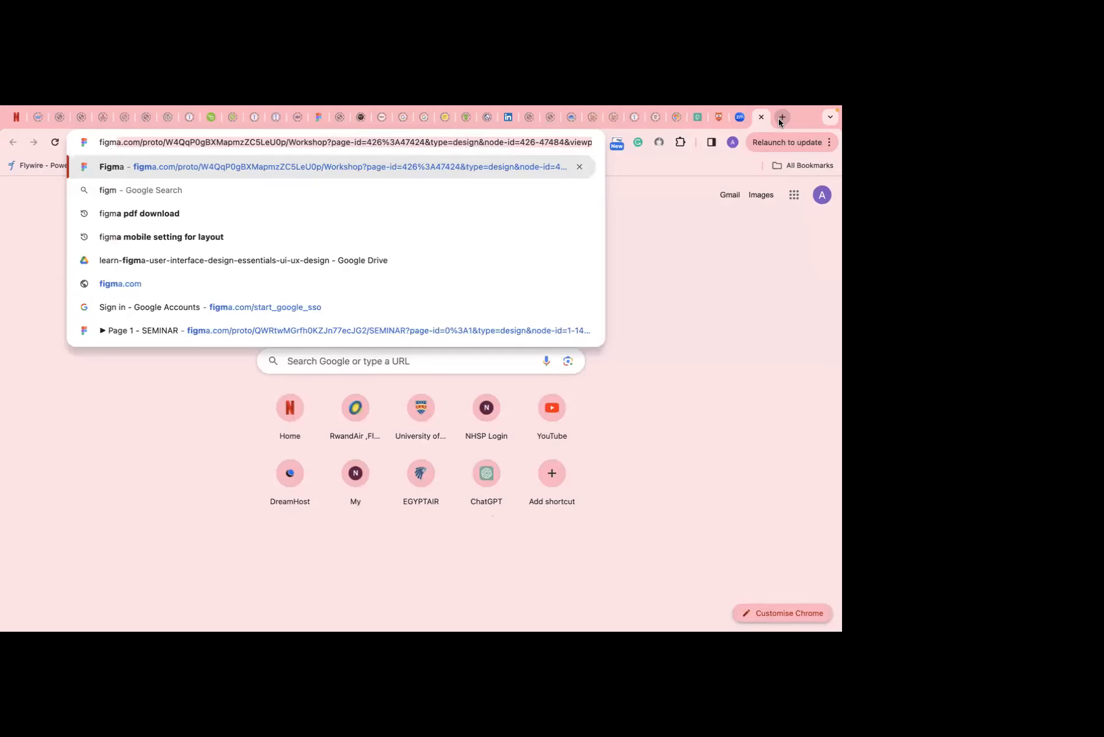
pyautogui.press('Down')
pyautogui.press('Down')
pyautogui.press('Down')
pyautogui.press('Down')
pyautogui.press('Down')
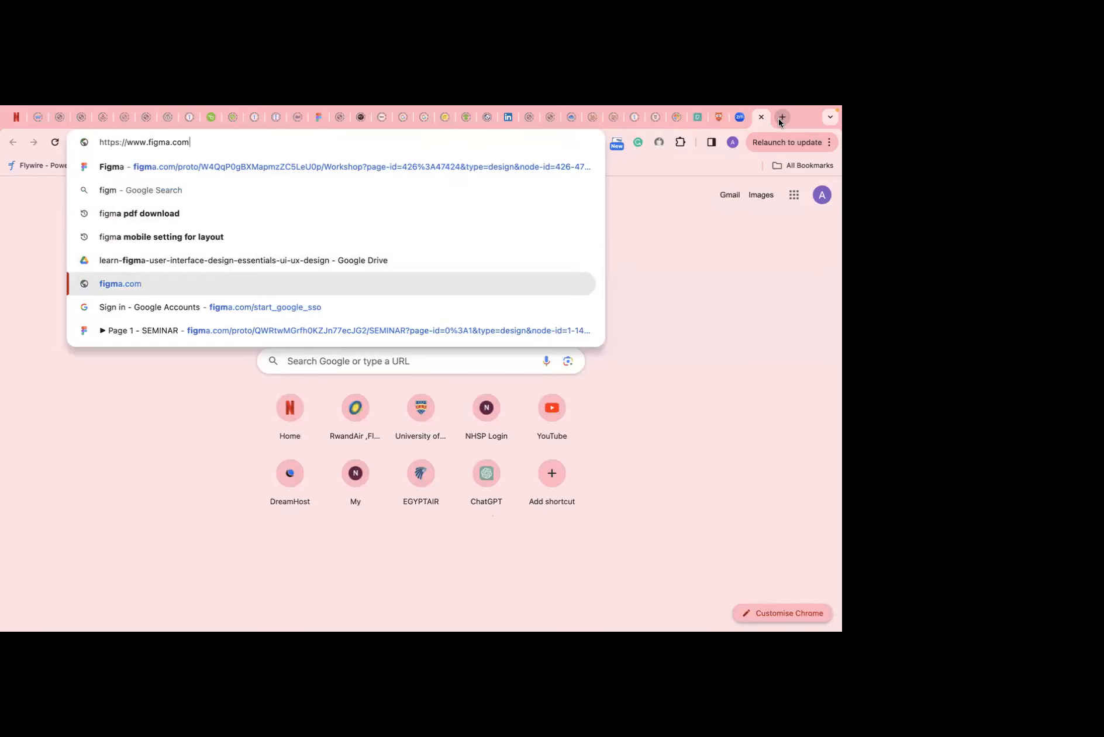
pyautogui.press('Return')
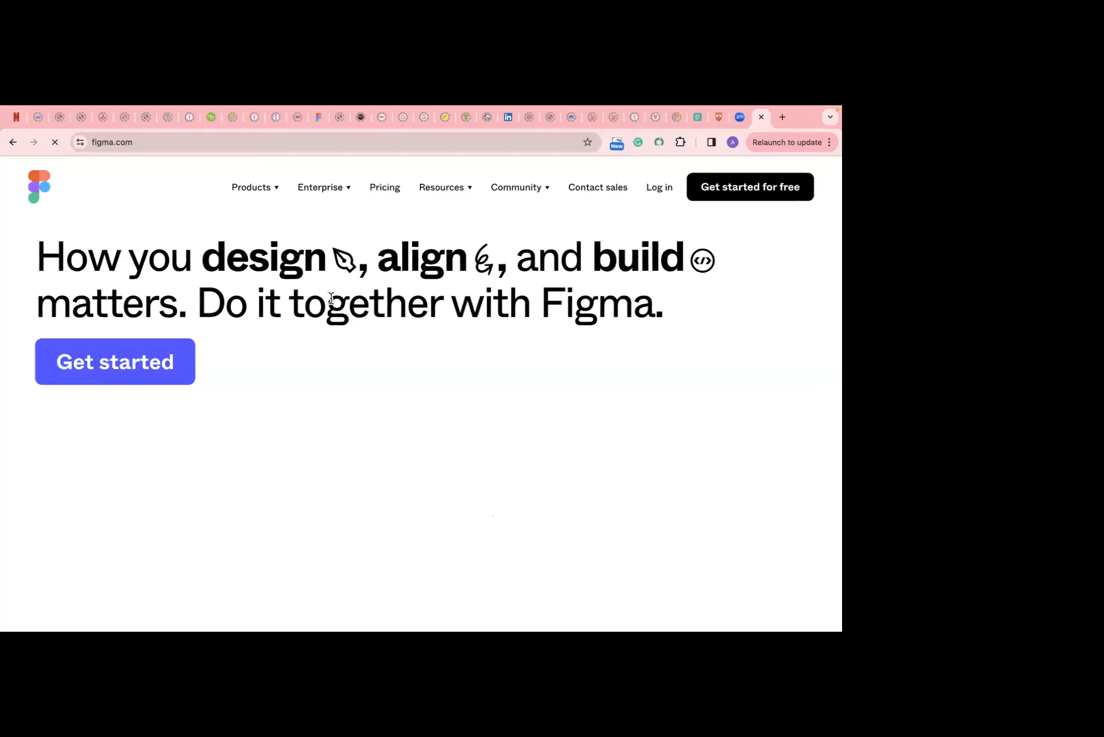
# Look through the Figma home page and the Design features page under Products, ending back on the home page.
pyautogui.scroll(-5, 291, 286)
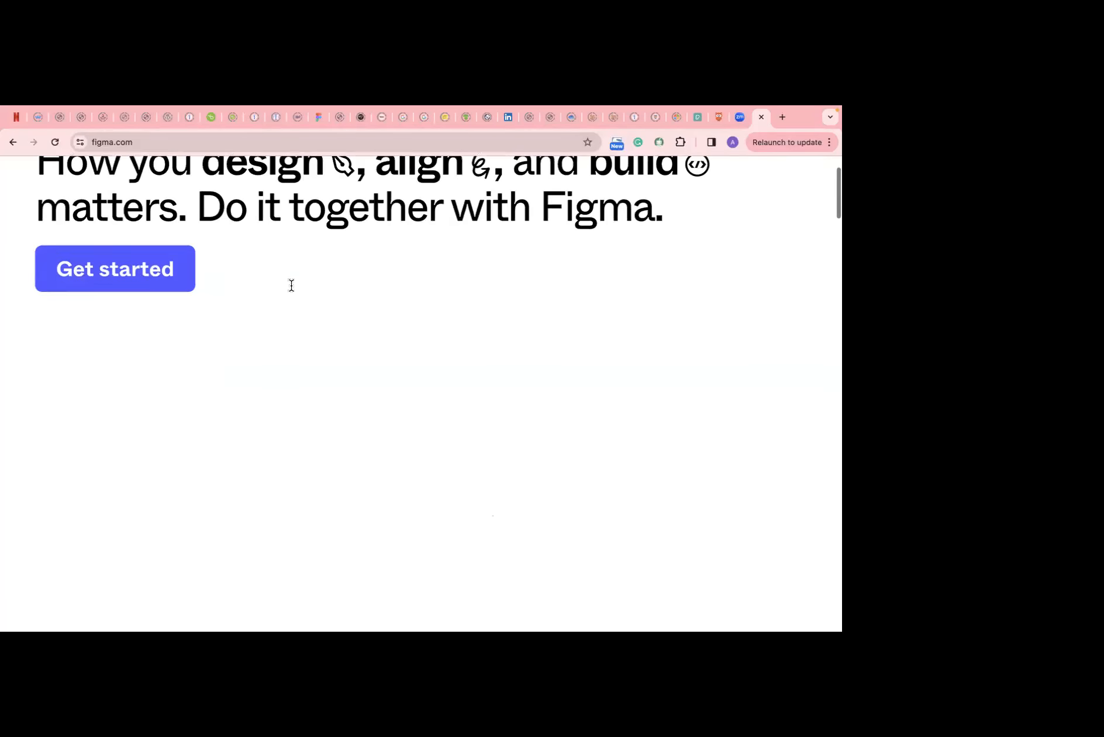
pyautogui.scroll(5, 296, 287)
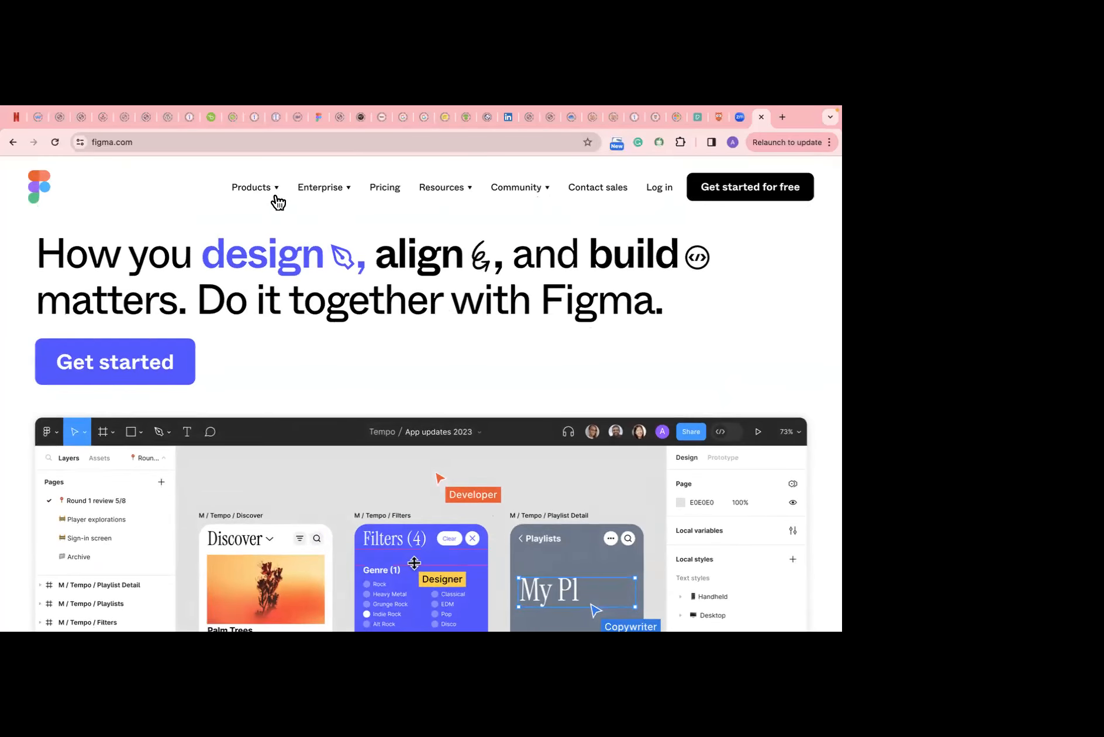
pyautogui.click(279, 192)
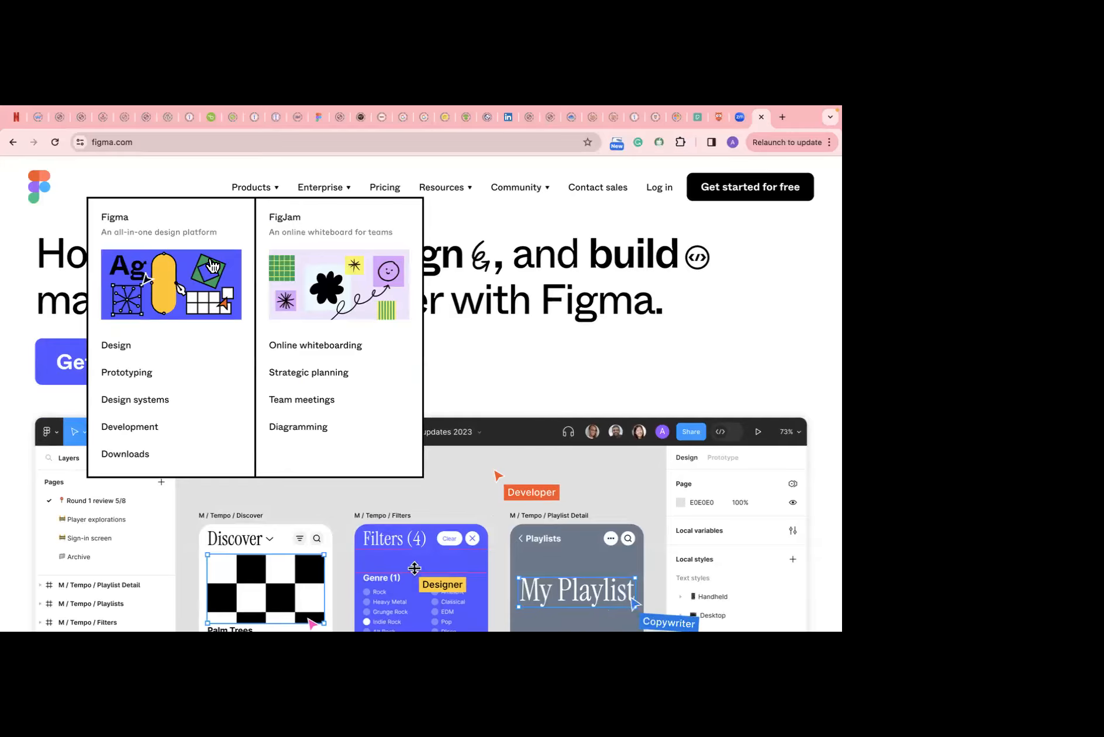
pyautogui.click(126, 348)
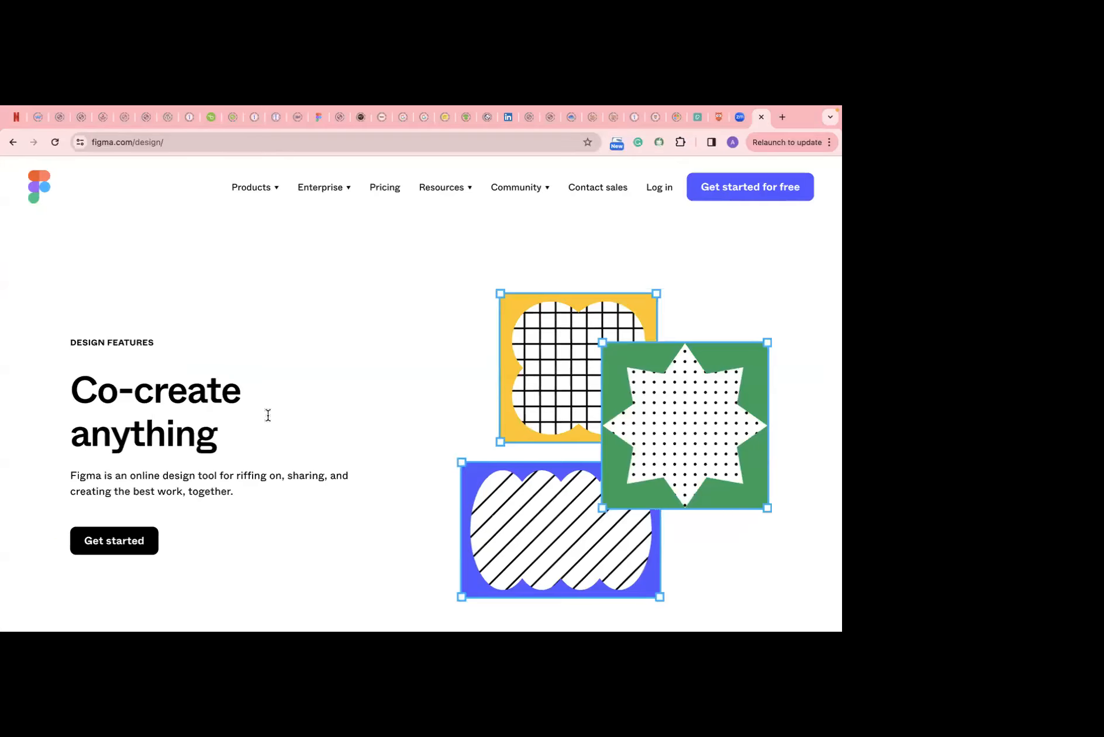
pyautogui.scroll(-6, 266, 414)
pyautogui.scroll(6, 266, 409)
pyautogui.click(49, 194)
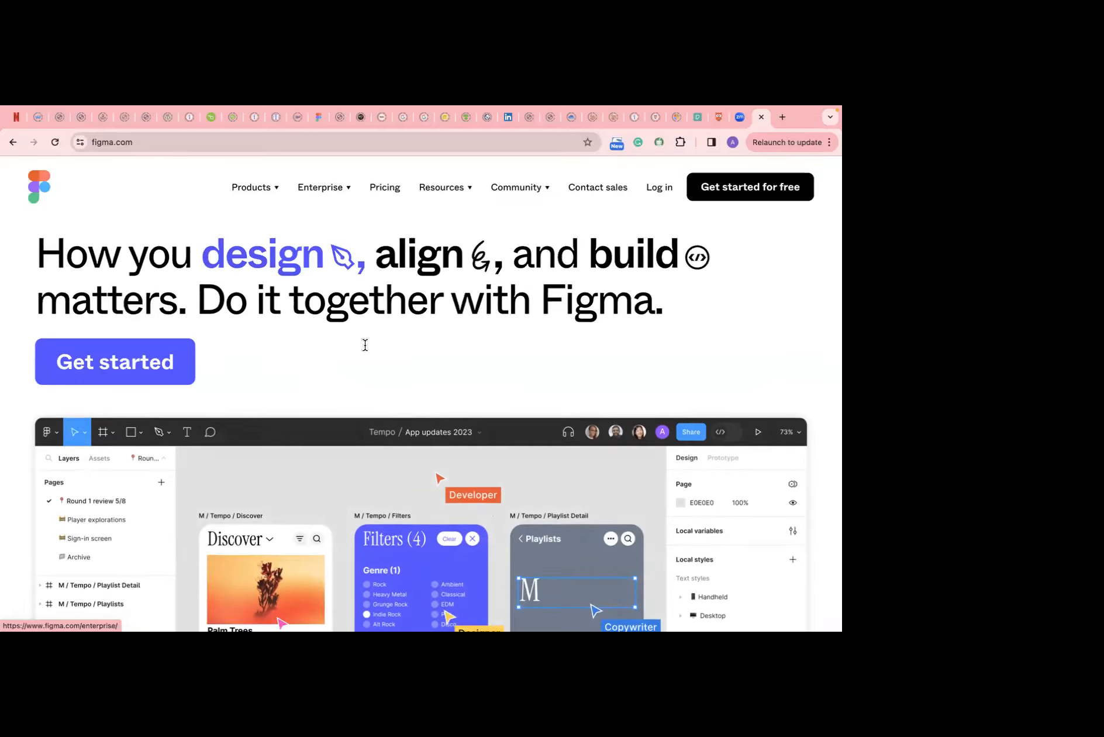
pyautogui.scroll(-8, 365, 345)
pyautogui.scroll(10, 365, 419)
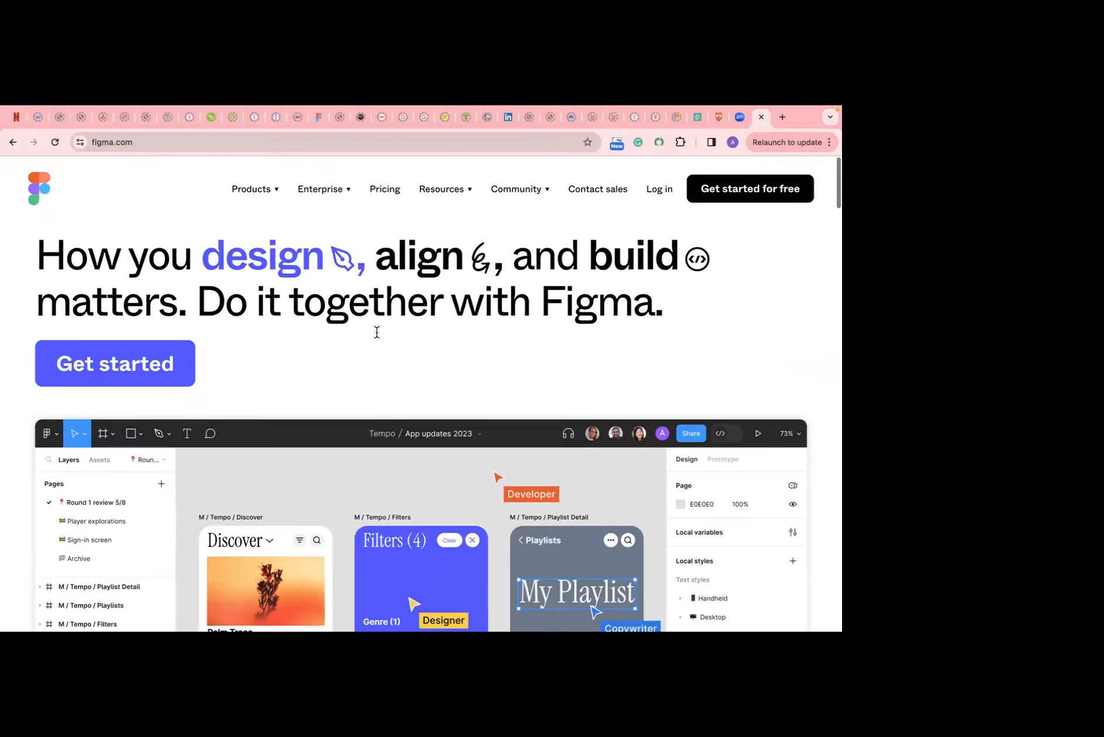
# Open the Community resources page and browse its templates, plugins and UI kits.
pyautogui.moveTo(42, 114)
pyautogui.moveTo(545, 187)
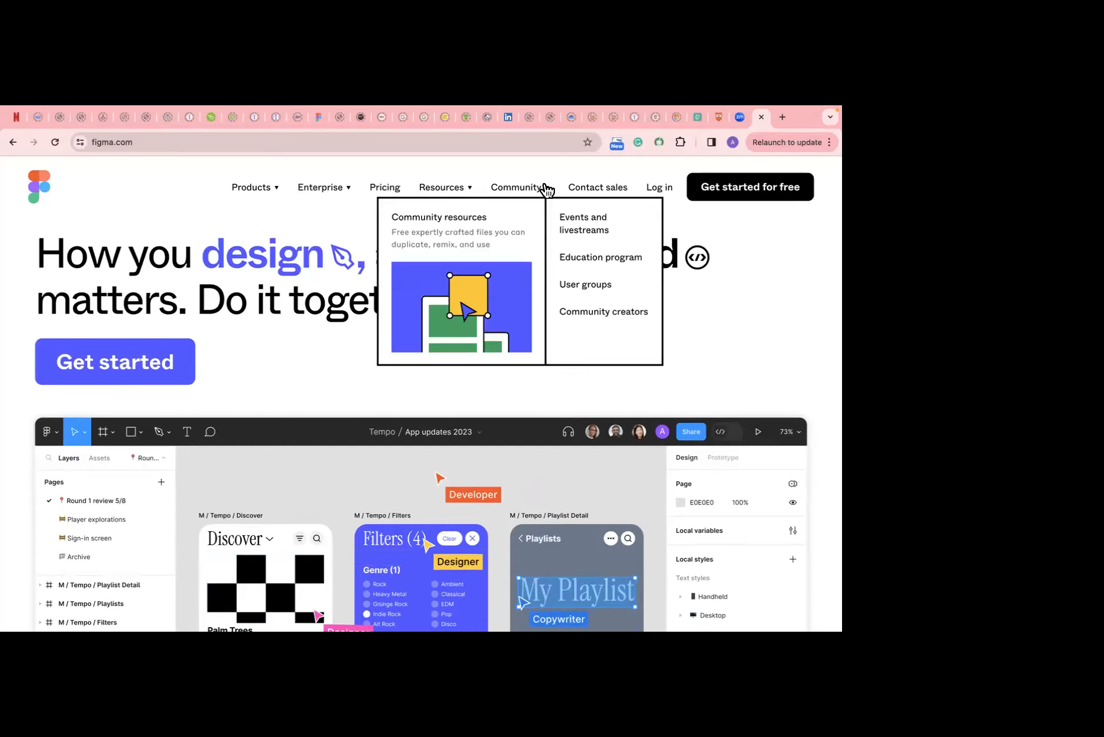
pyautogui.click(458, 290)
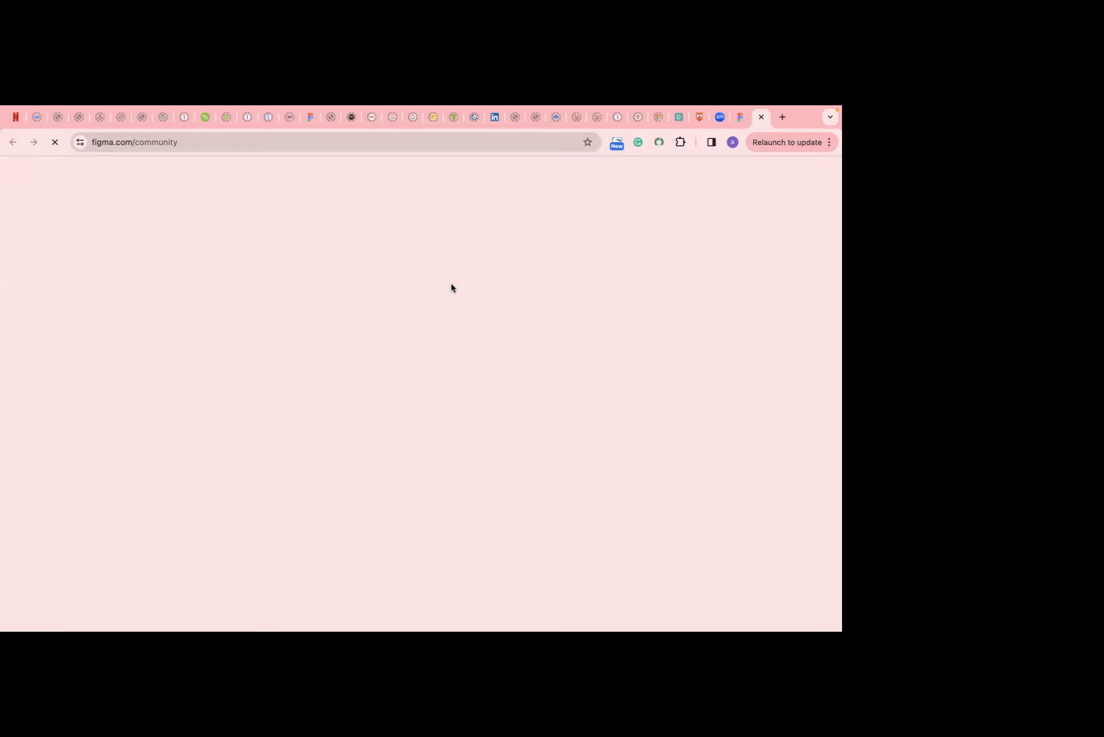
pyautogui.scroll(-15, 452, 397)
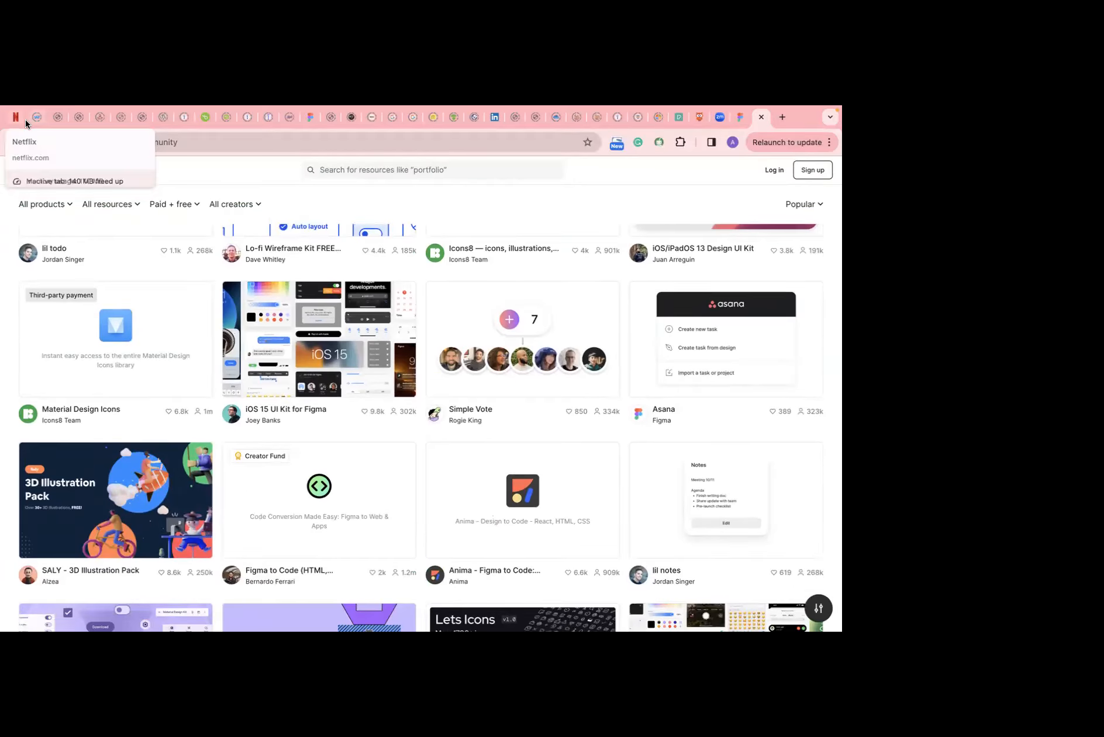
pyautogui.click(37, 127)
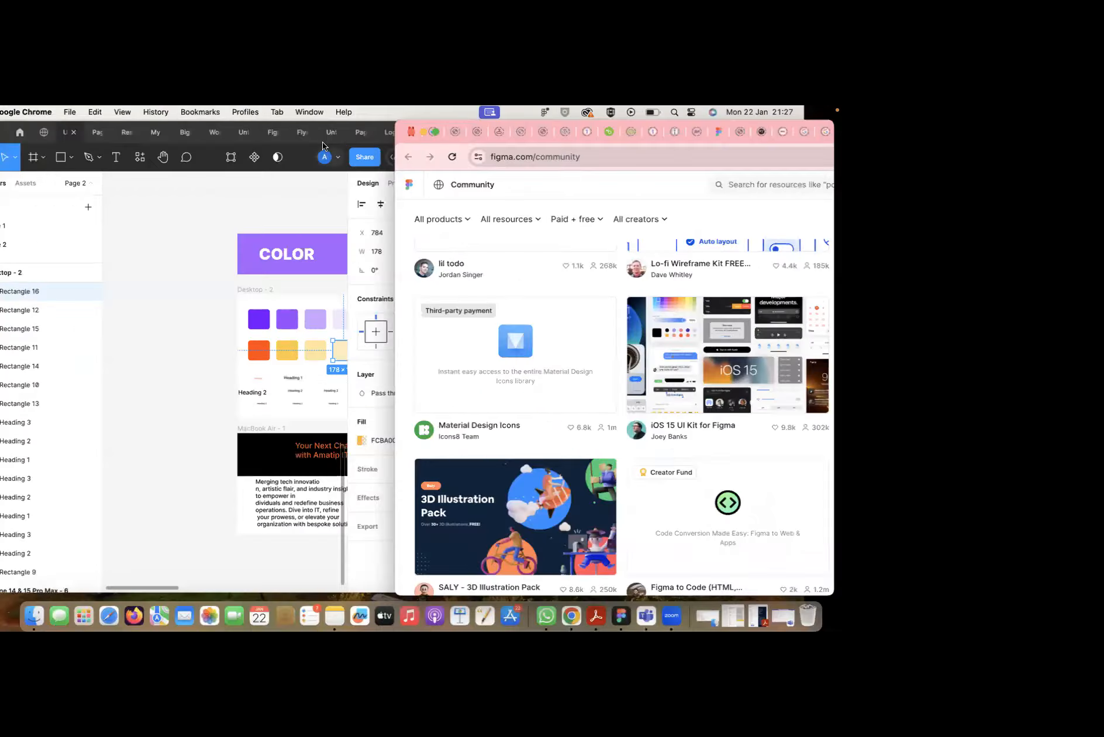
pyautogui.click(451, 133)
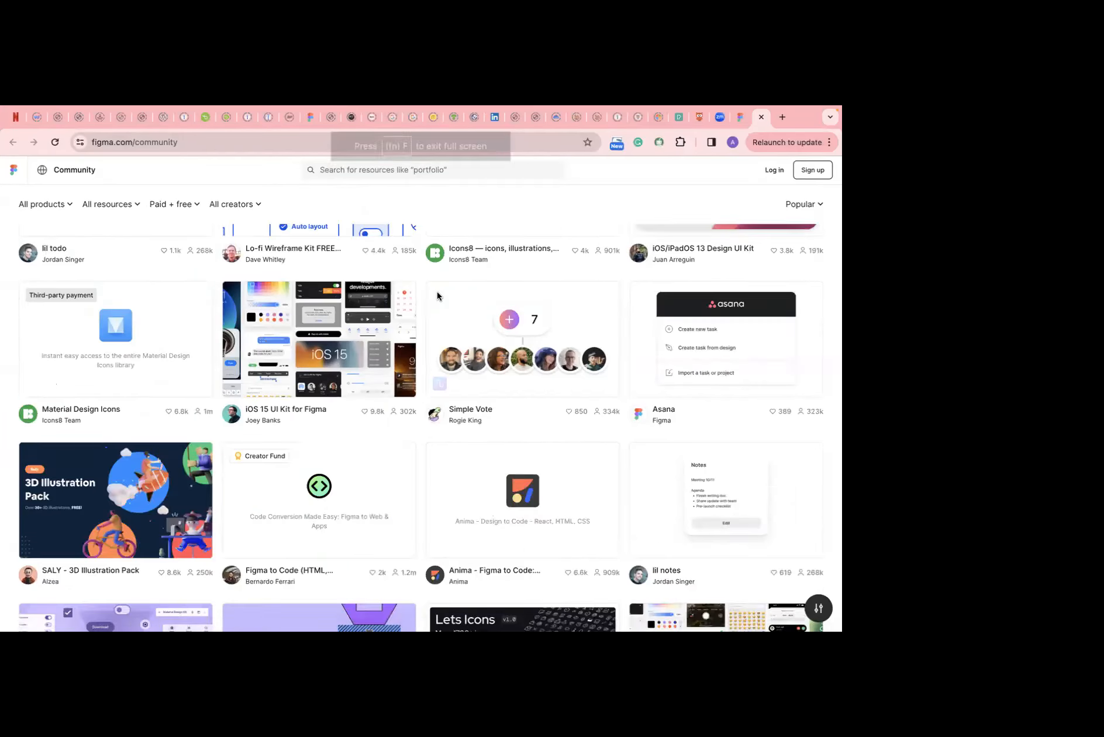
pyautogui.scroll(15, 436, 292)
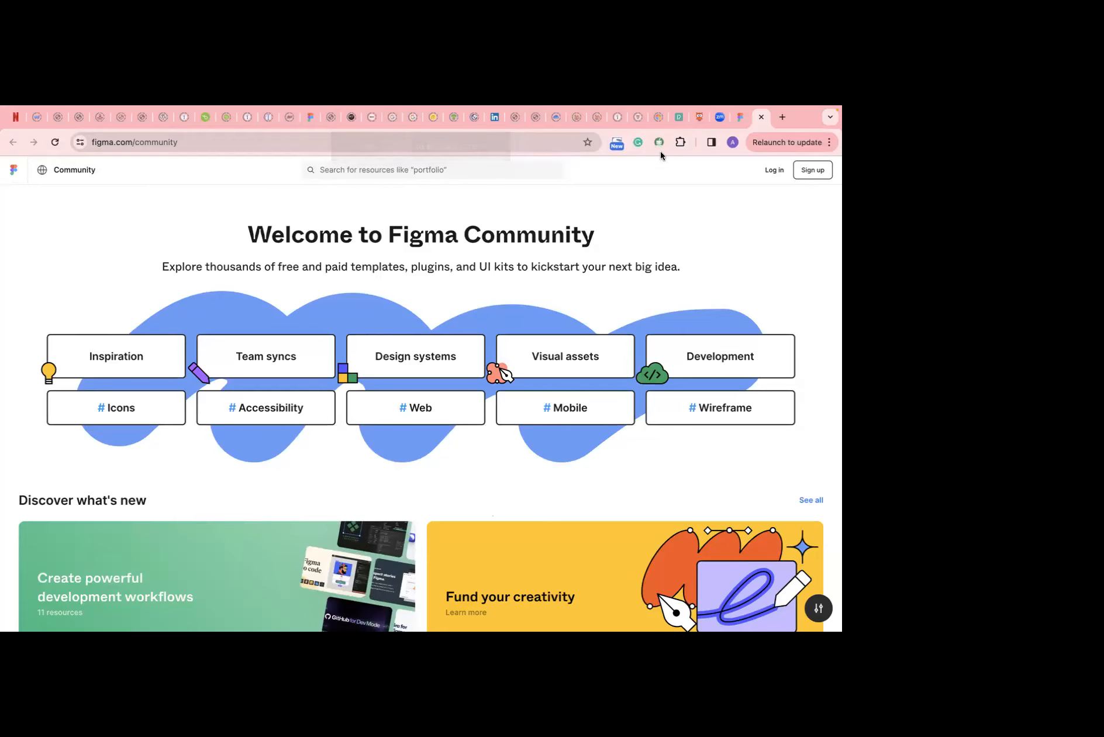
# Return to the Figma home page and open the Downloads page from the Figma products.
pyautogui.click(741, 117)
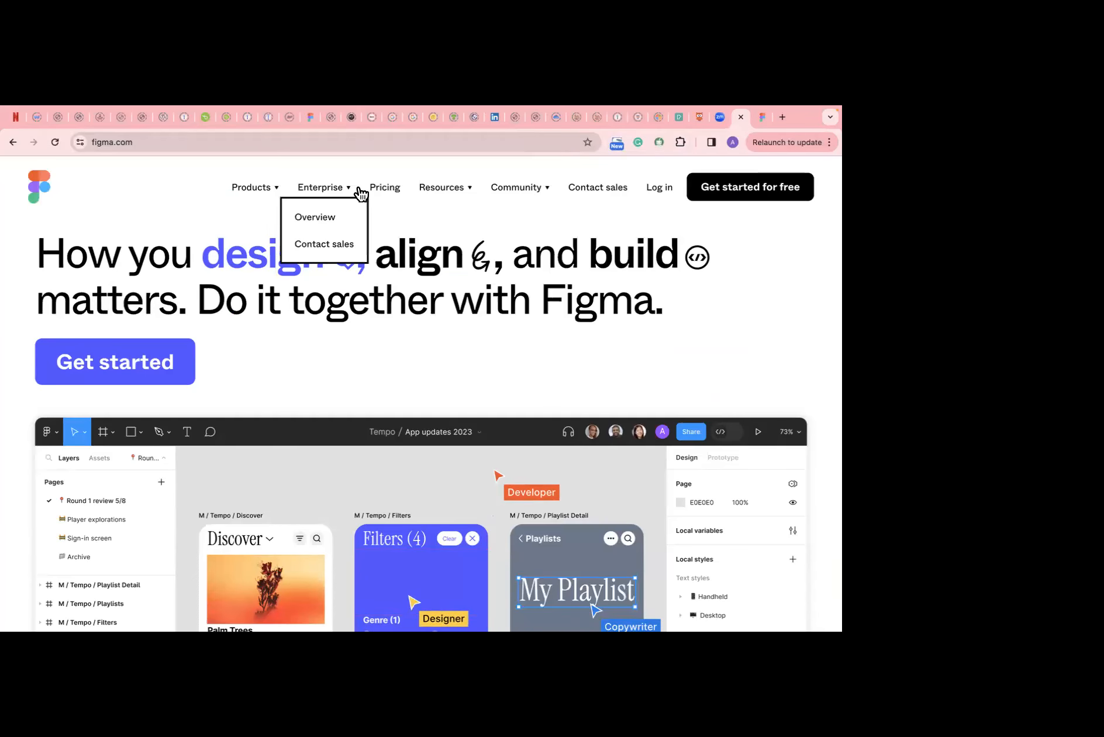
pyautogui.moveTo(264, 197)
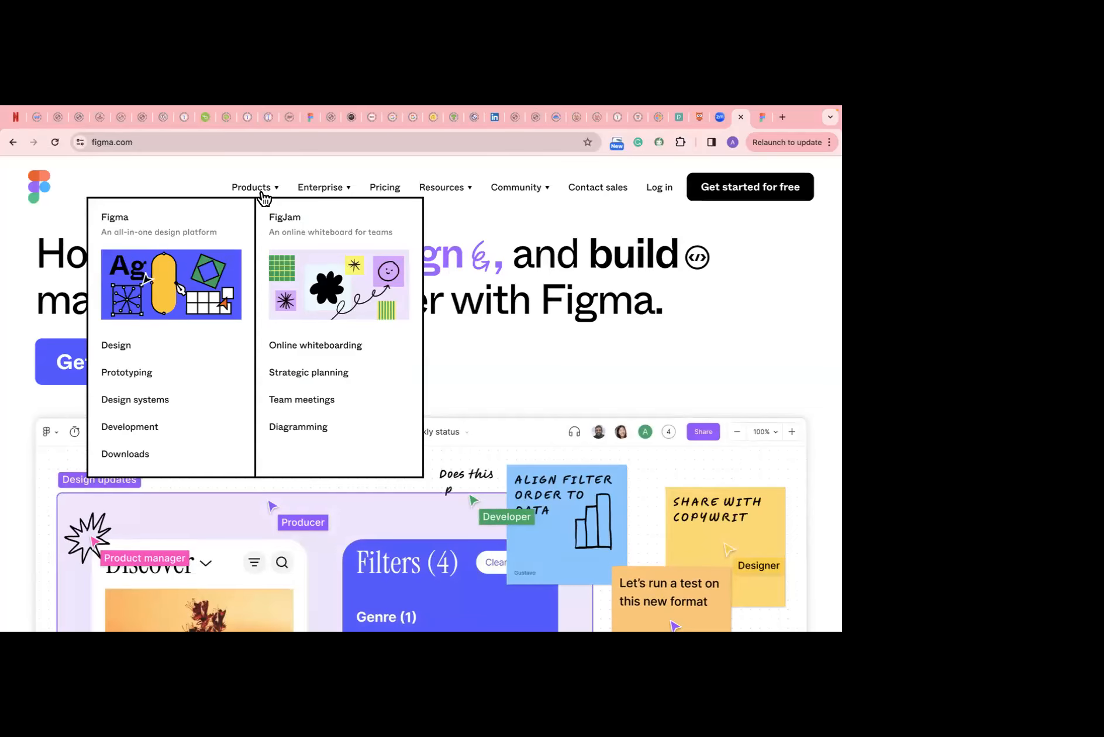
pyautogui.click(143, 458)
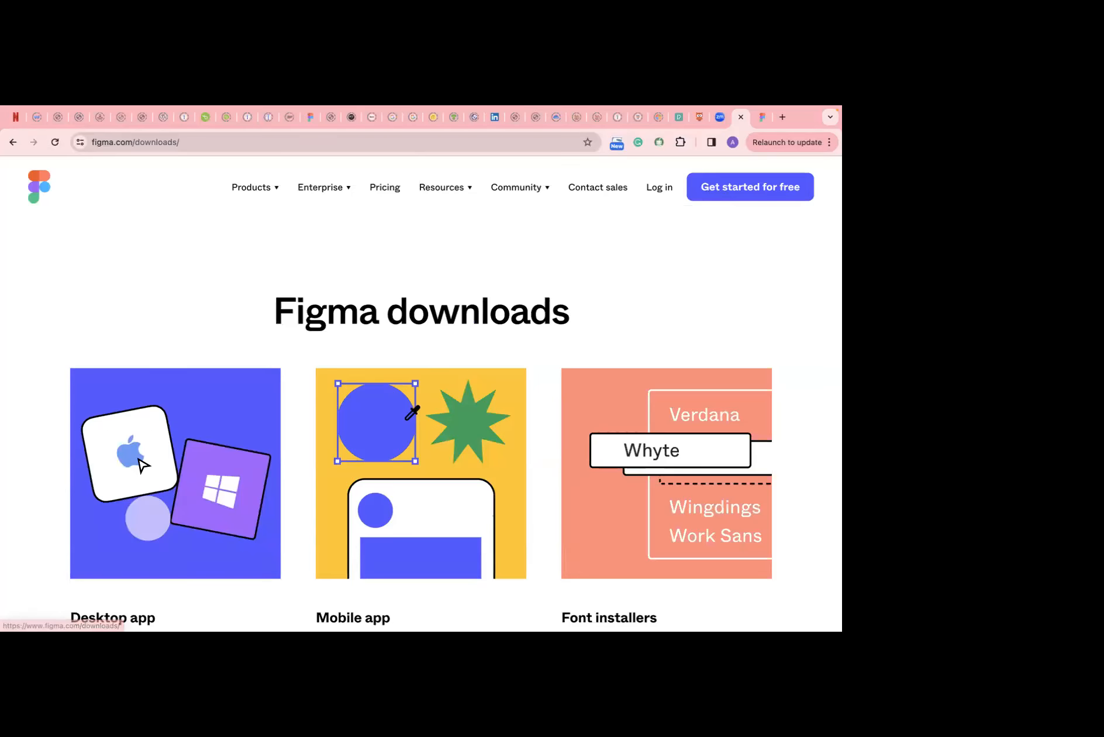
# Look through the Figma Downloads page down to the footer, then take Chrome out of full screen.
pyautogui.scroll(-5, 143, 444)
pyautogui.scroll(-15, 146, 427)
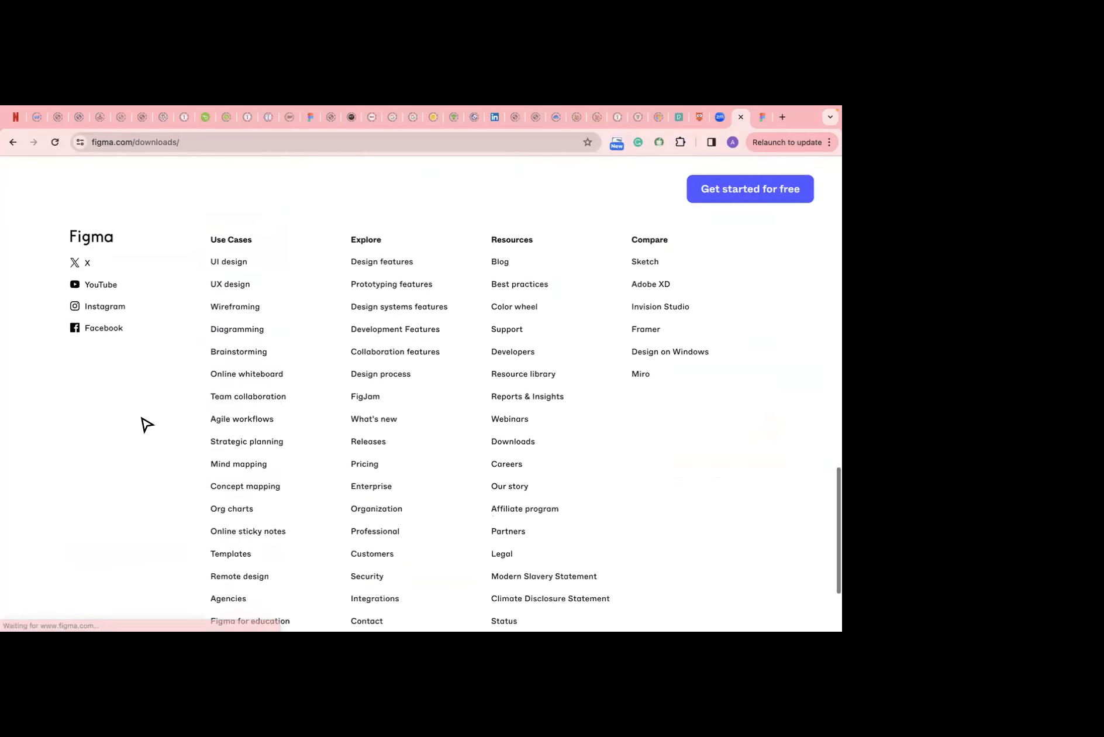
pyautogui.scroll(12, 145, 424)
pyautogui.click(132, 142)
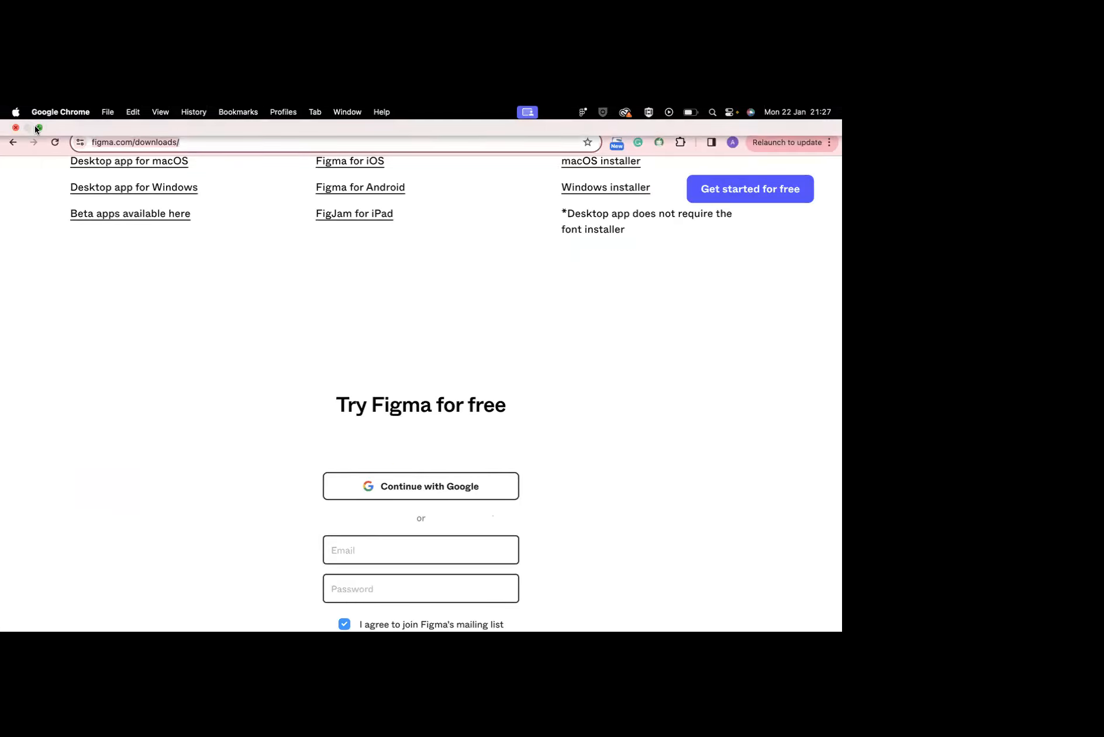
pyautogui.click(37, 127)
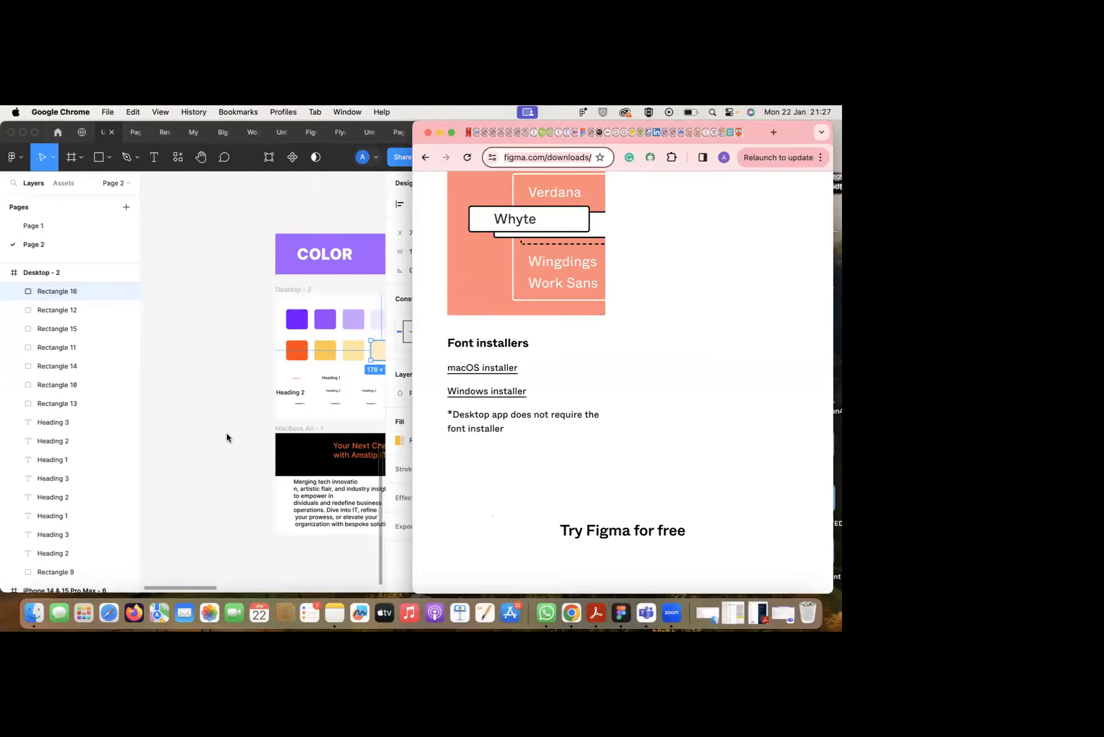
# Switch to Figma in full screen and check the color styles of the first purple and orange swatches.
pyautogui.click(227, 437)
pyautogui.click(37, 133)
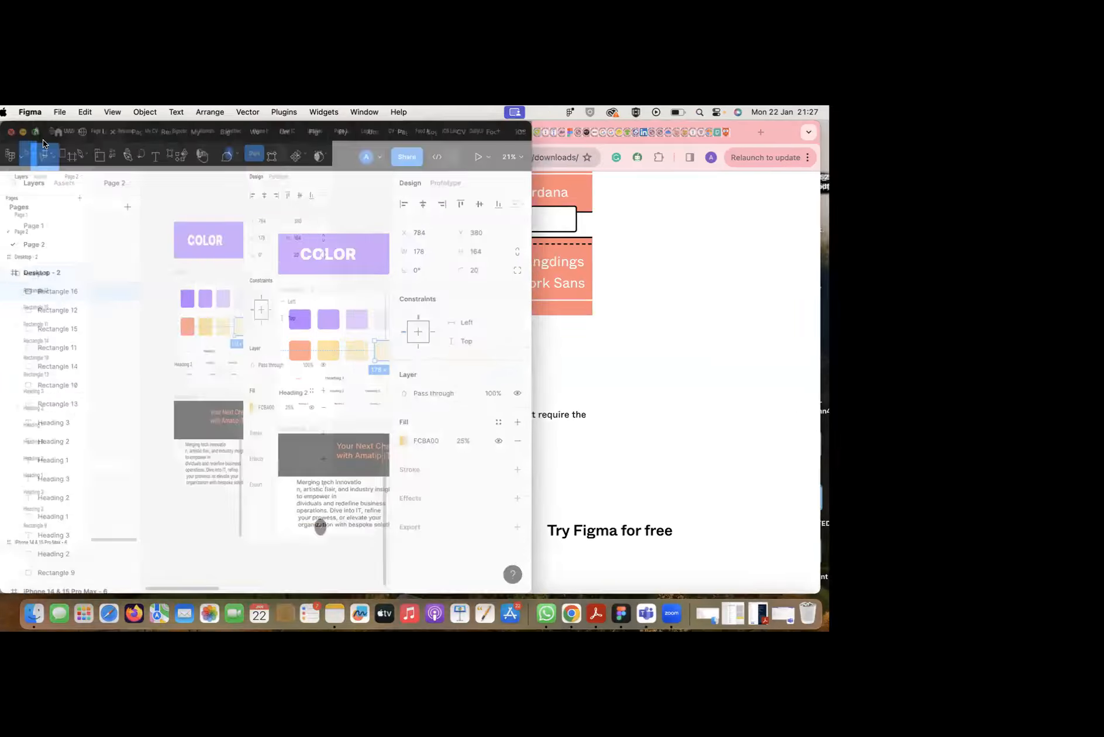
pyautogui.click(291, 302)
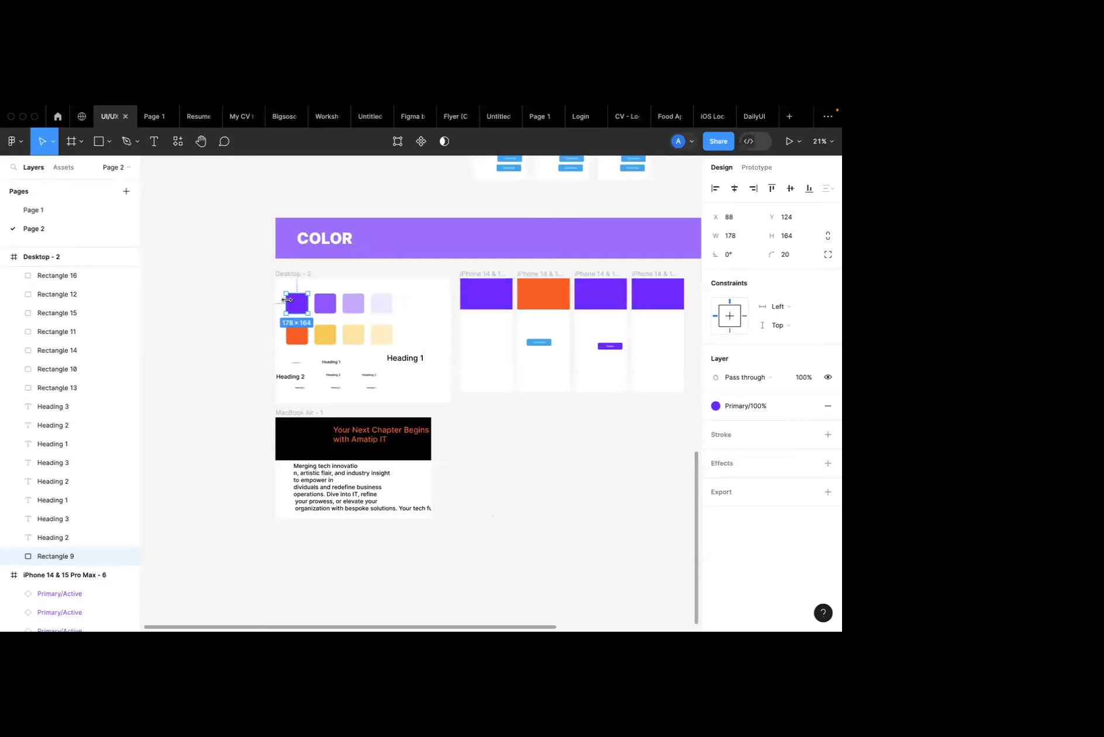
pyautogui.scroll(5, 287, 300)
pyautogui.click(312, 417)
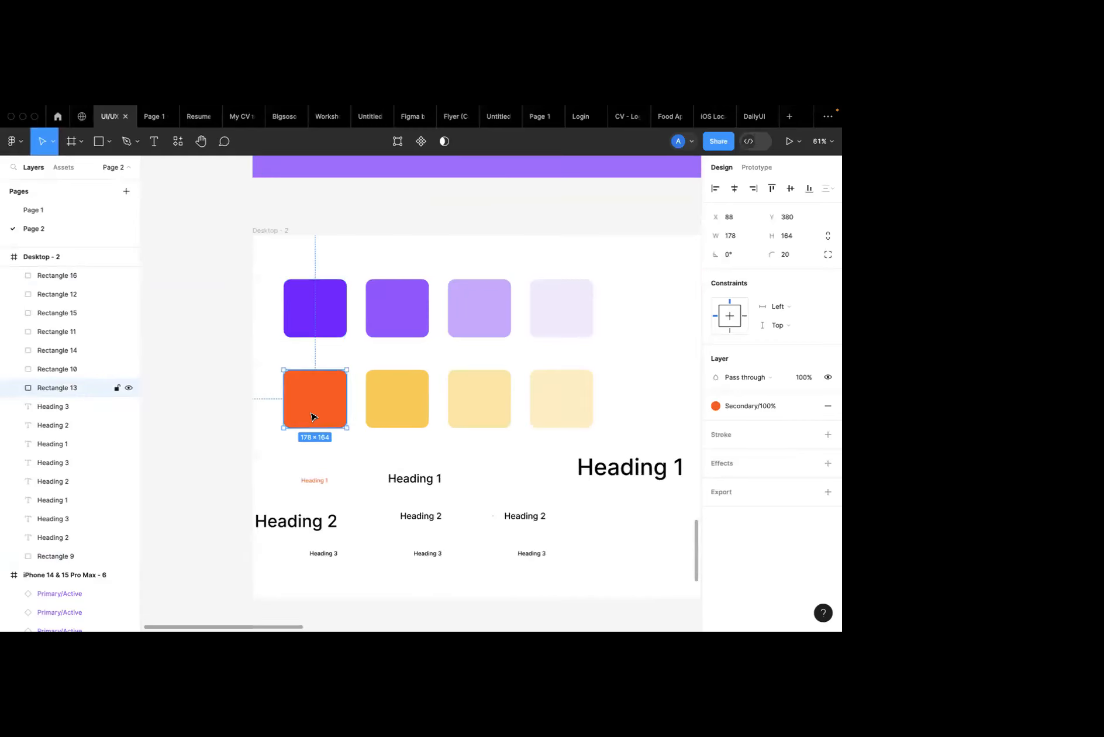
# Show the file's local component assets and take Figma out of full screen.
pyautogui.scroll(-5, 313, 418)
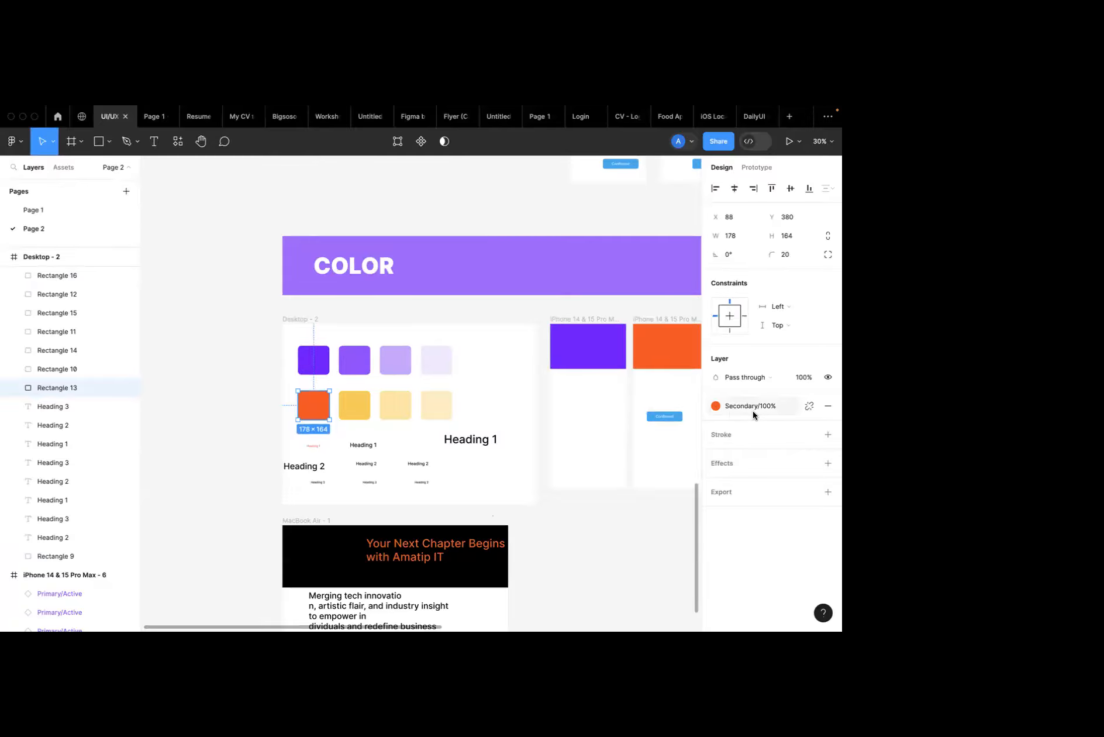
pyautogui.click(61, 169)
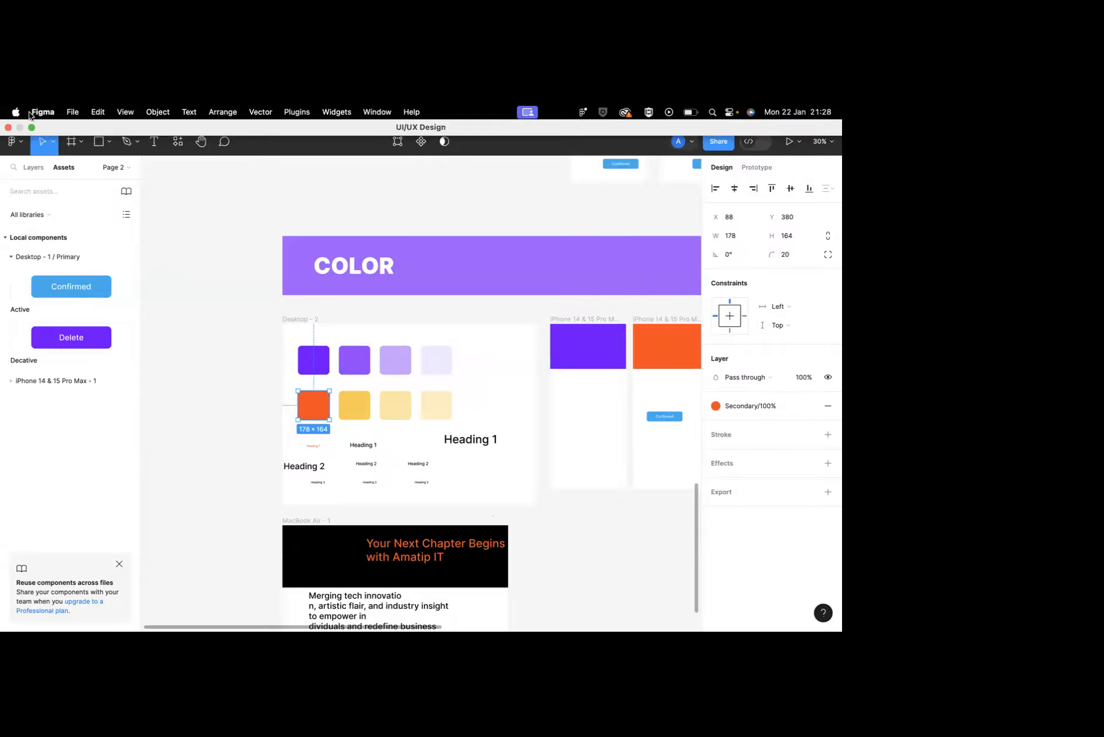
pyautogui.click(31, 128)
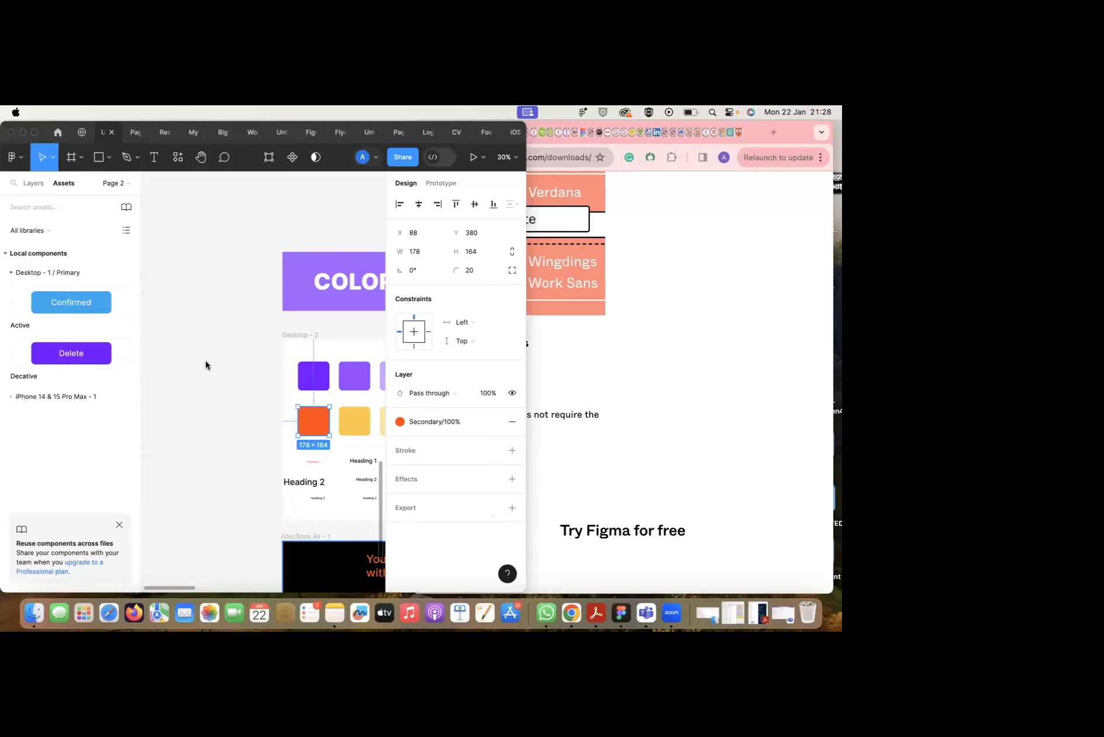
# Switch to Chrome, show the amatip.co.uk home page in full screen, and return to the smaller window.
pyautogui.click(738, 275)
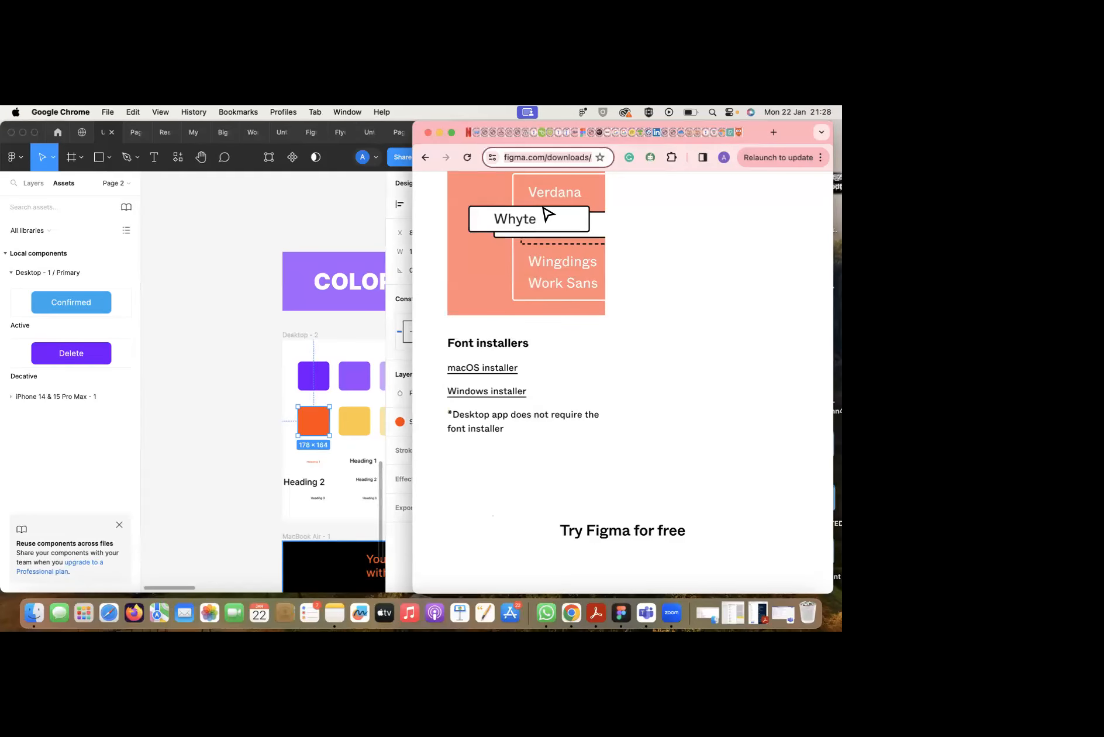
pyautogui.click(451, 134)
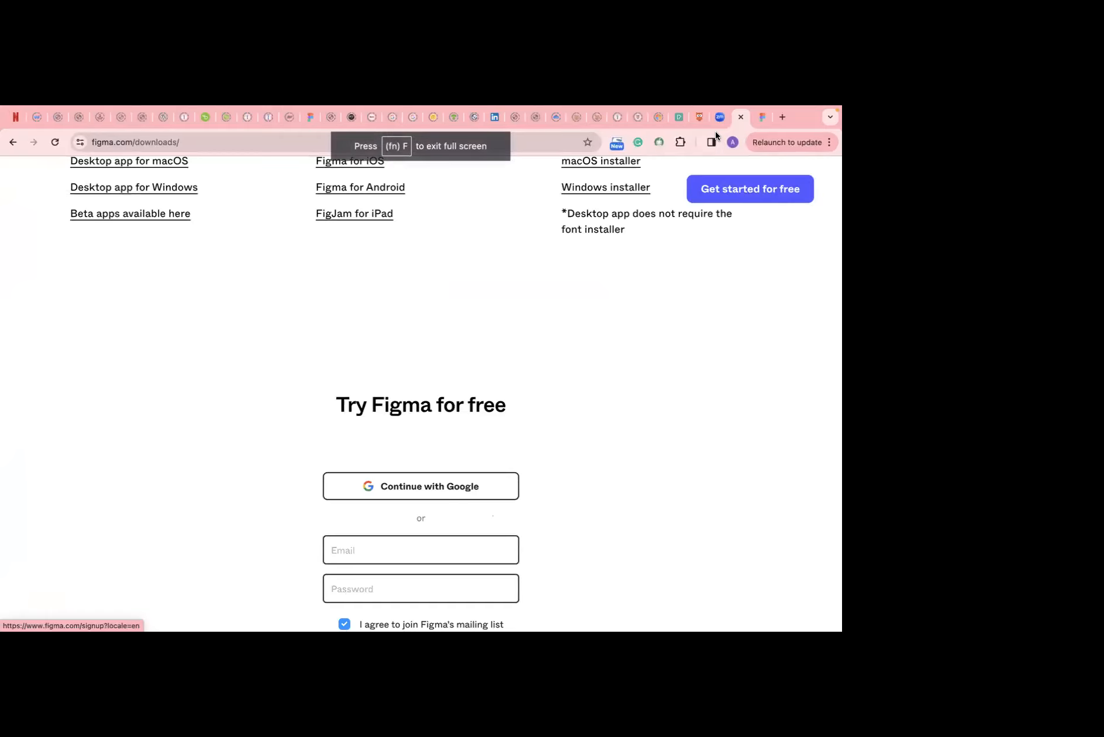
pyautogui.click(700, 117)
pyautogui.click(186, 143)
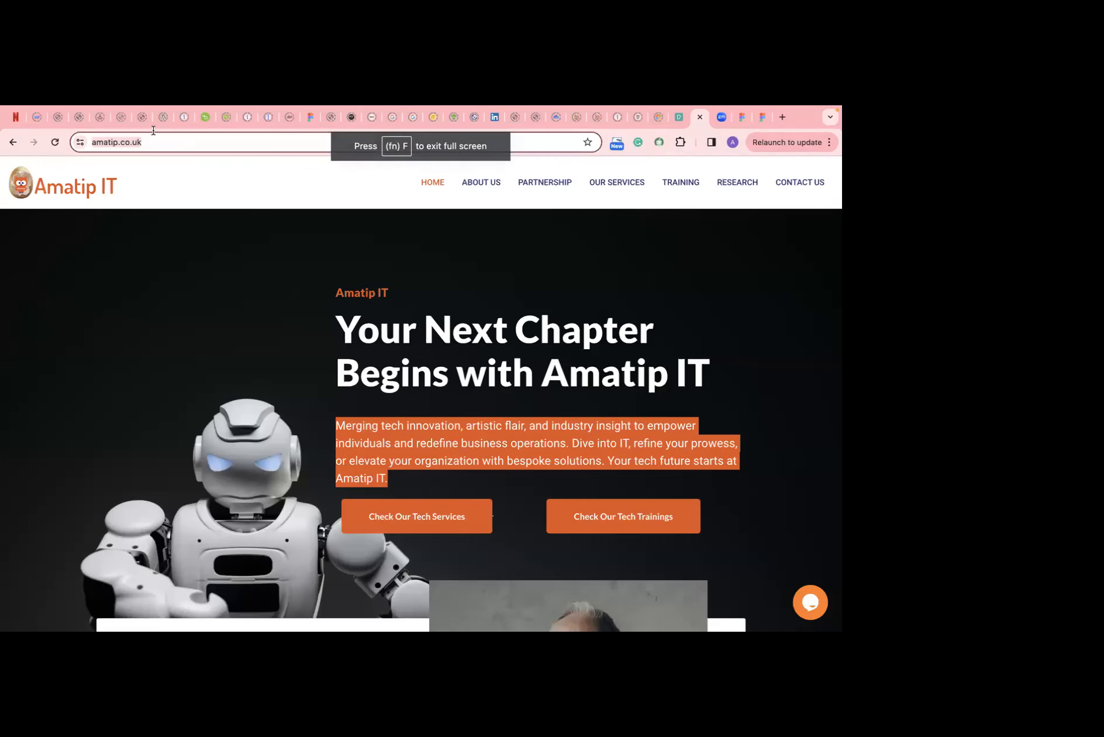
pyautogui.click(41, 130)
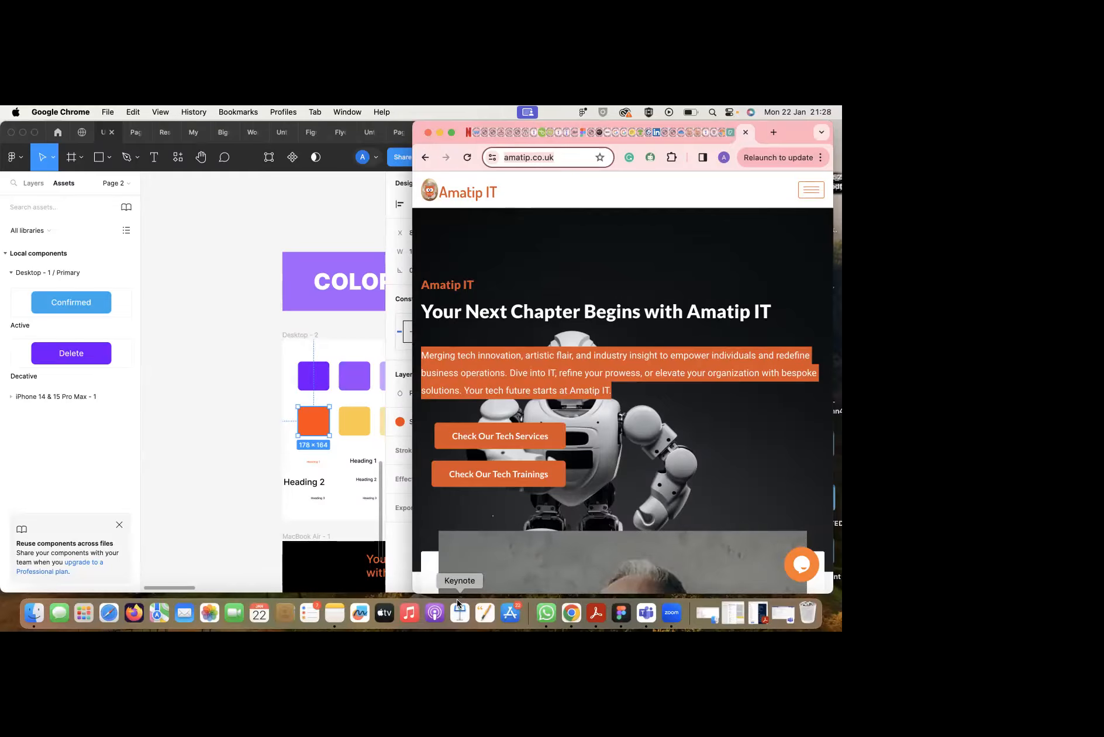
# Clear the text selection on the Amatip IT home page, view it in full screen, and restore the window.
pyautogui.click(643, 272)
pyautogui.rightClick(649, 264)
pyautogui.click(674, 255)
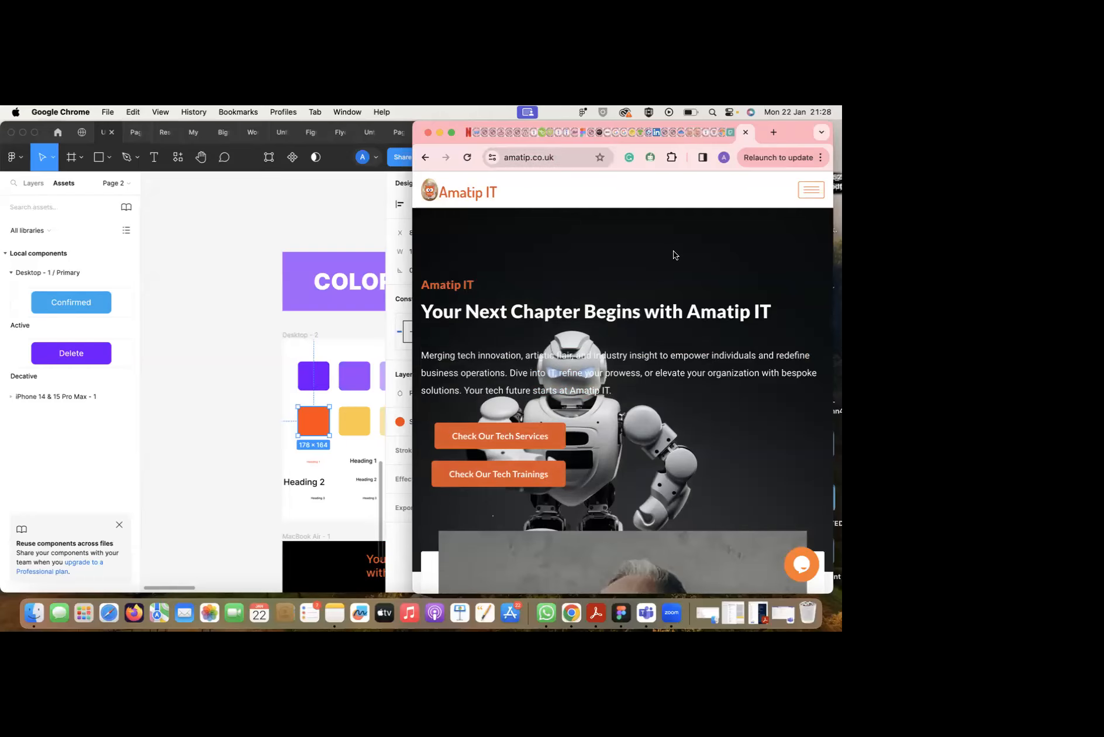
pyautogui.click(451, 132)
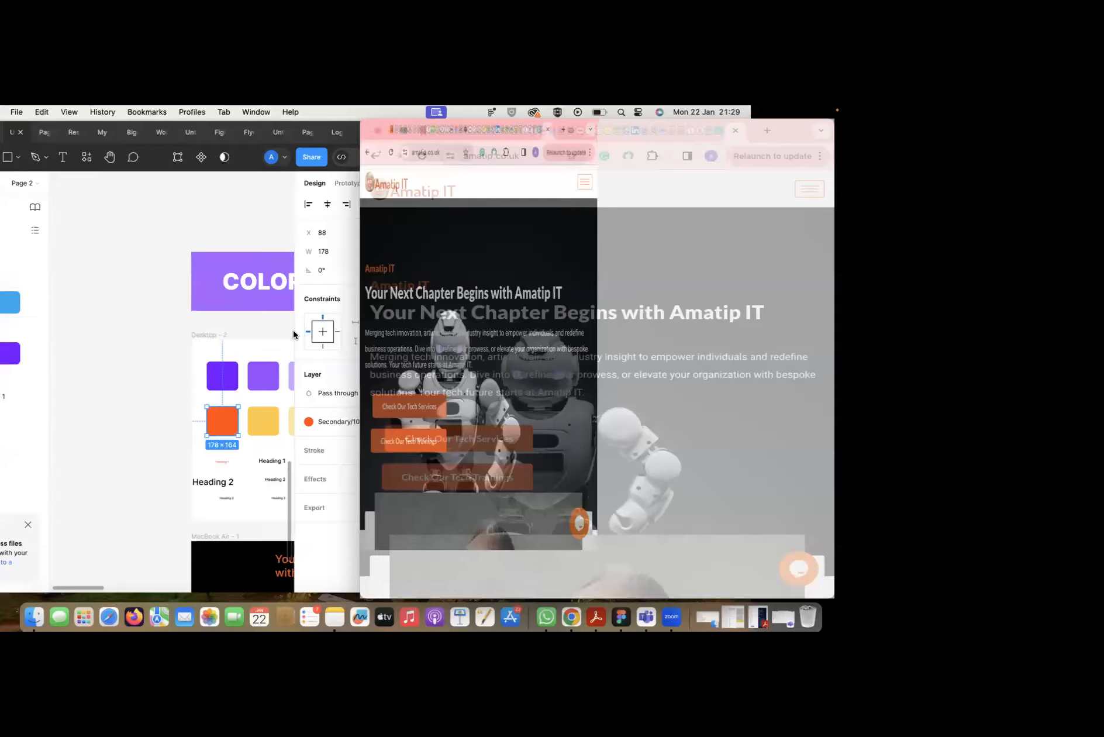
pyautogui.rightClick(299, 415)
pyautogui.click(260, 444)
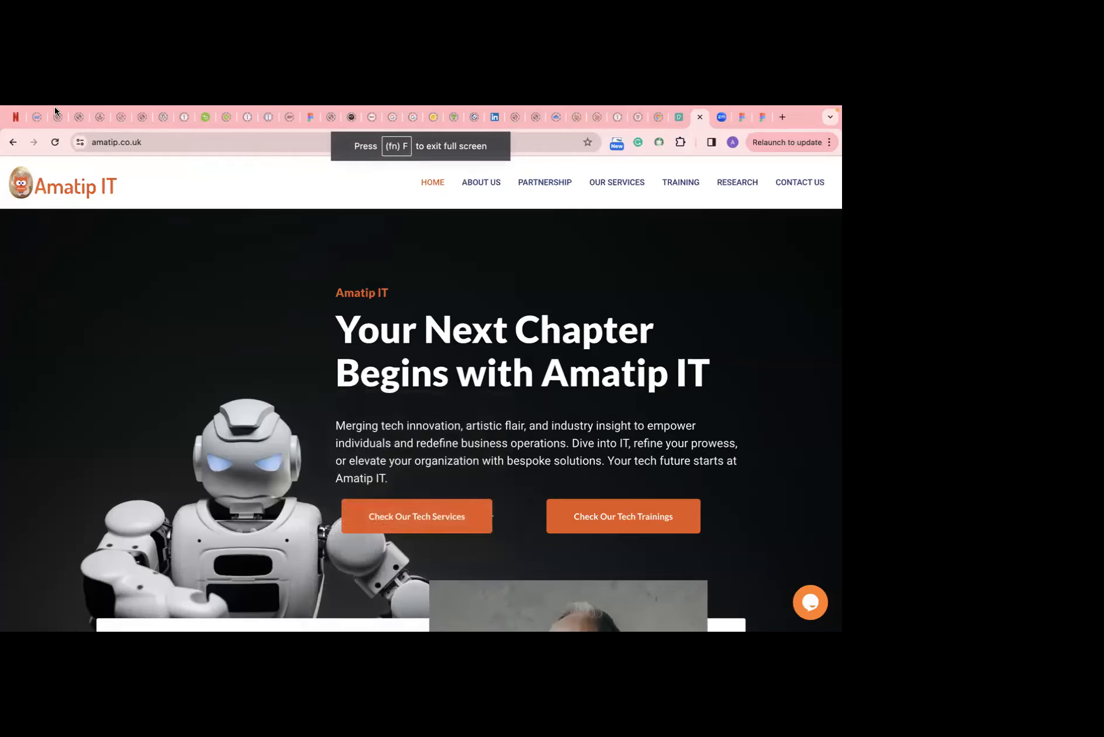
pyautogui.click(41, 127)
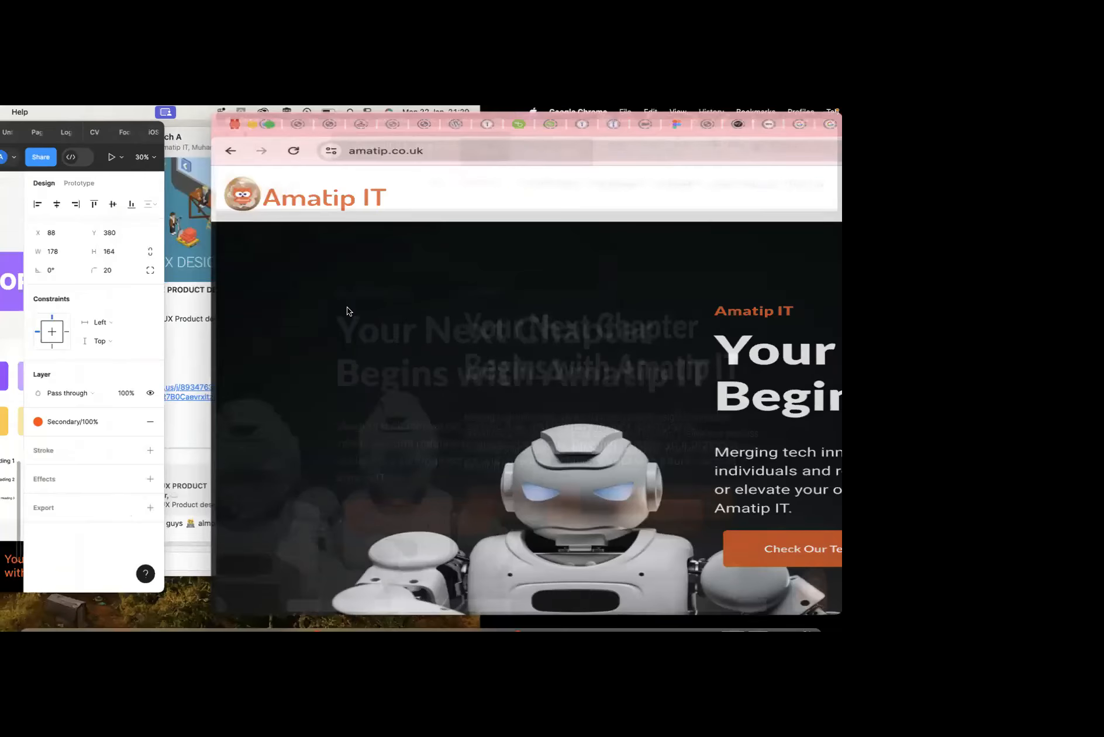